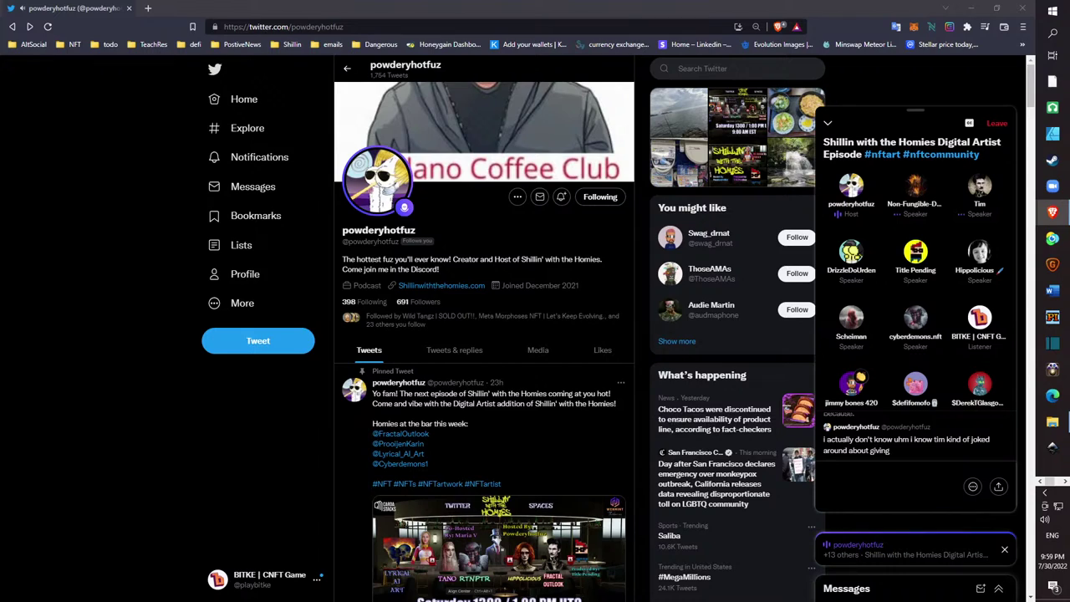
# - Switch from the browser's Twitter Space to the Blender 3.2.0 start-up screen
pyautogui.hotkey('alt', 'Tab')
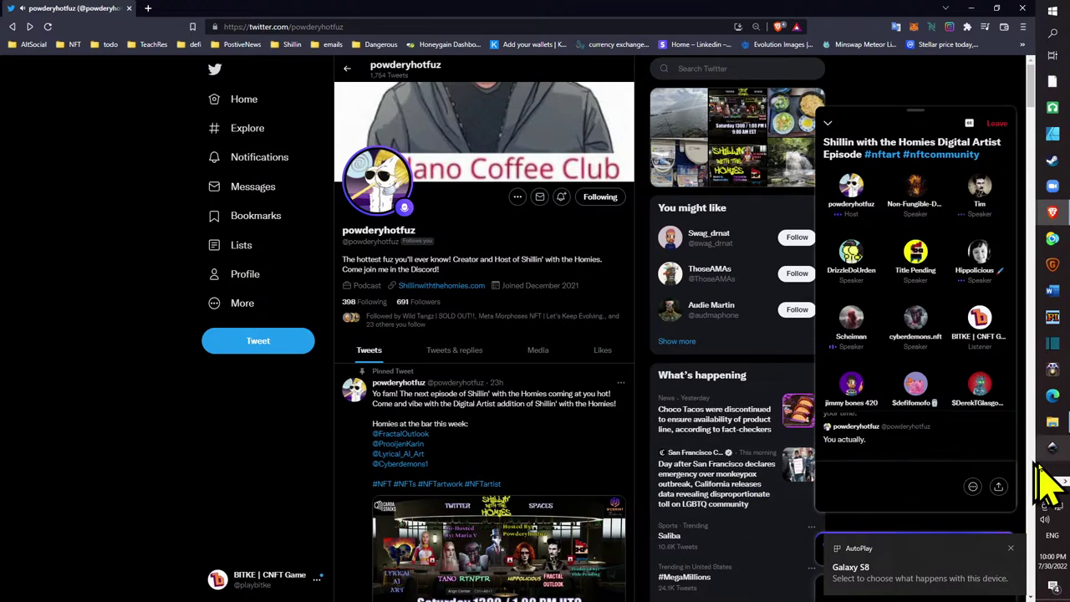
pyautogui.click(1064, 484)
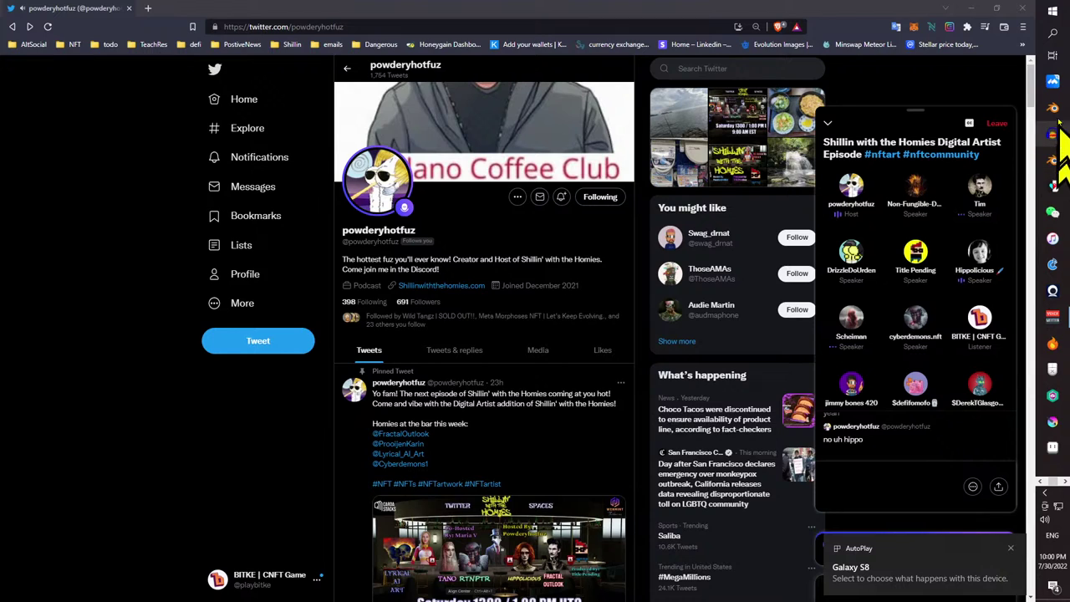
pyautogui.click(1055, 159)
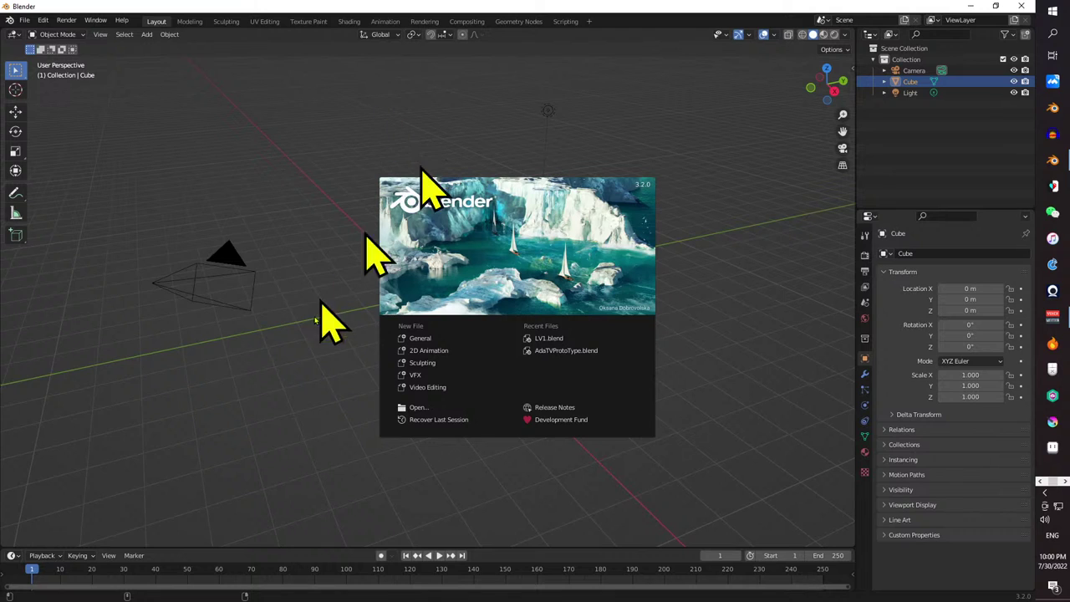
# - Load LV1.blend from Recent Files, orbit to view the whole character, and restore the window size
pyautogui.click(548, 337)
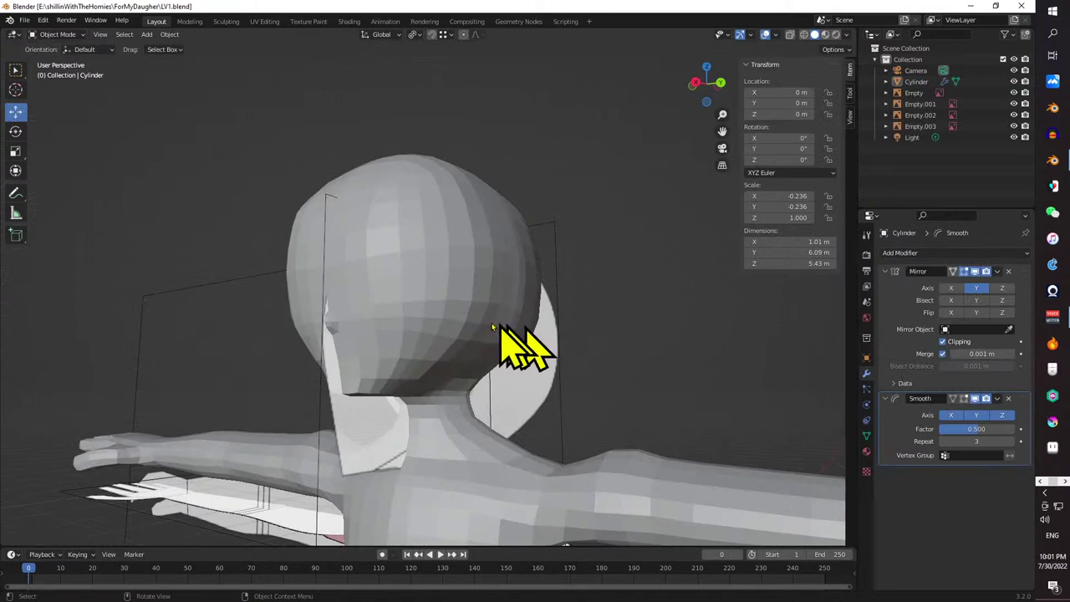
pyautogui.scroll(-5, 510, 334)
pyautogui.moveTo(439, 321); pyautogui.dragTo(420, 267, button='middle')
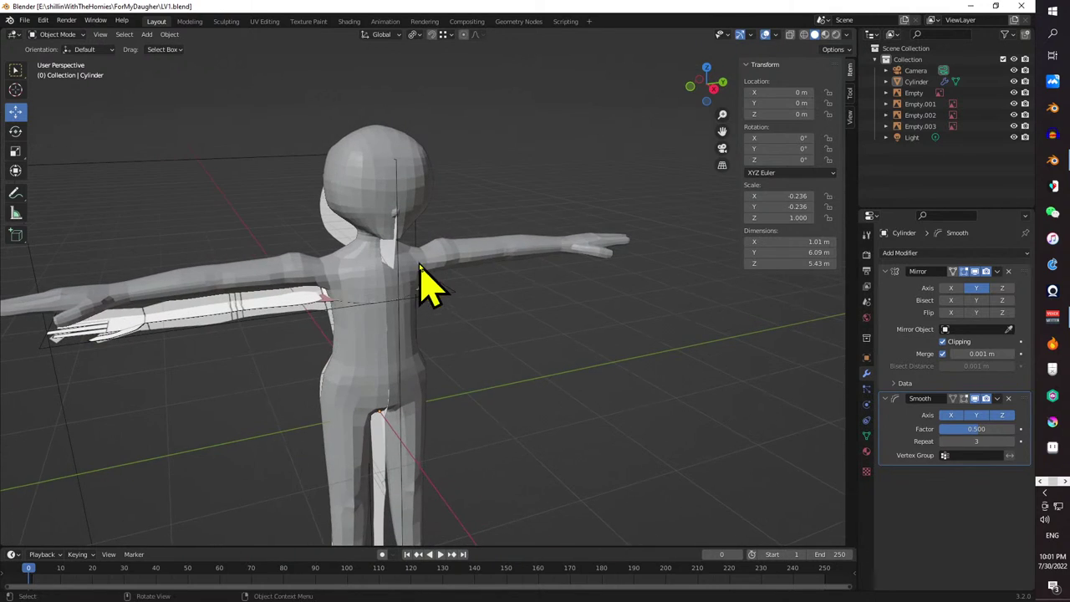
pyautogui.click(996, 6)
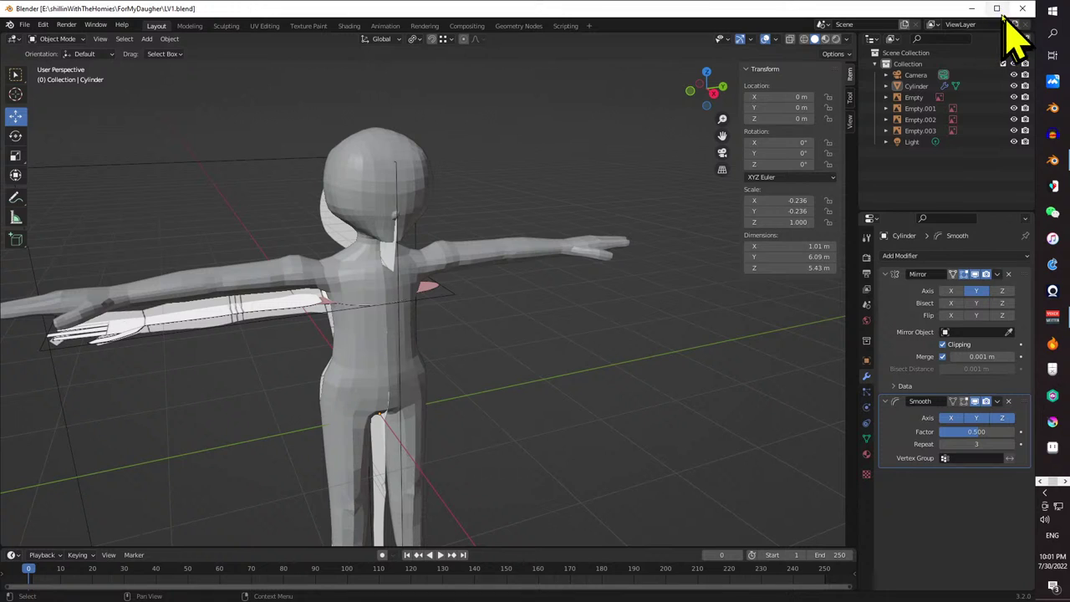
# - Shrink the Blender window, then restore the browser, moving it right and making it taller
pyautogui.moveTo(949, 14); pyautogui.dragTo(874, 30)
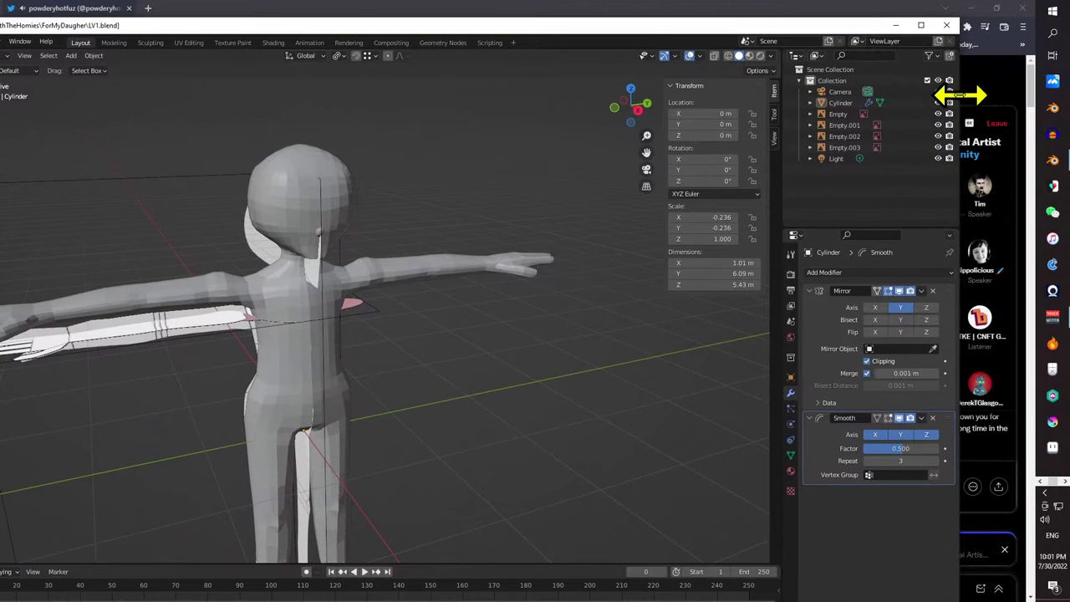
pyautogui.moveTo(959, 96); pyautogui.dragTo(590, 93)
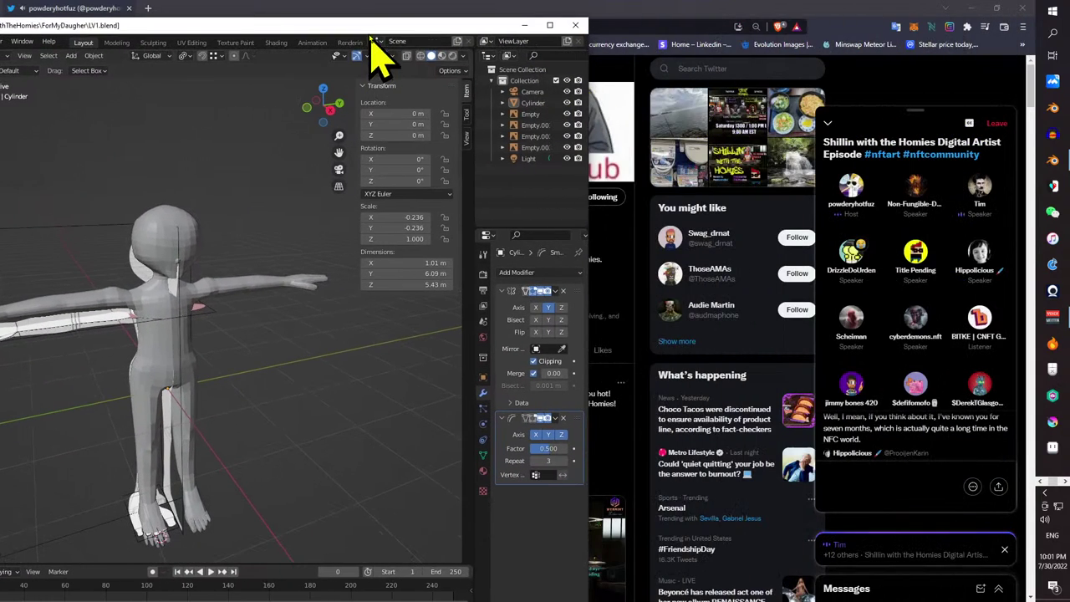
pyautogui.click(996, 8)
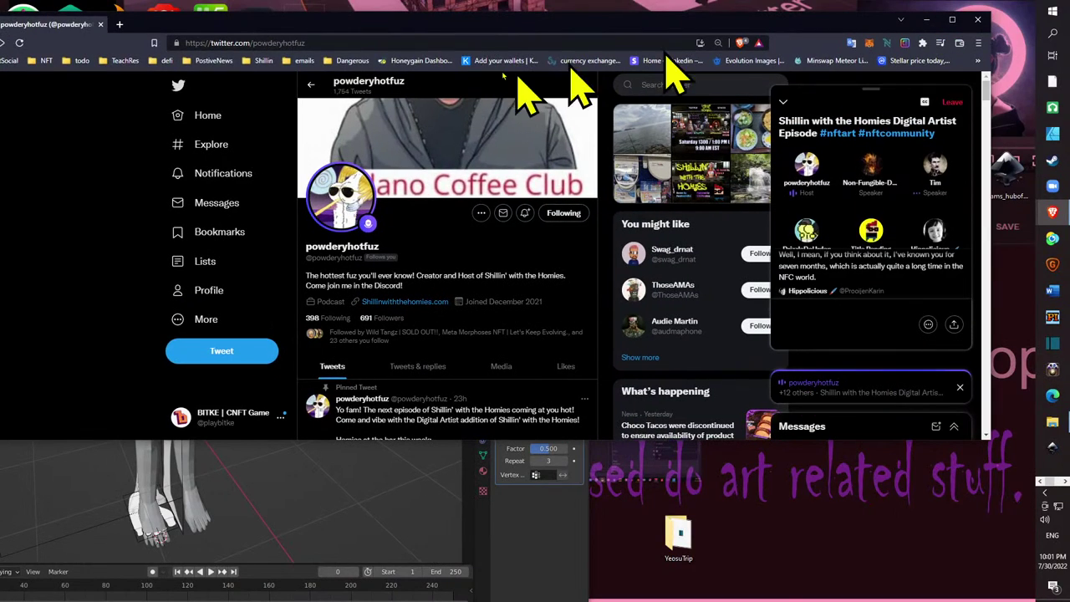
pyautogui.moveTo(521, 28); pyautogui.dragTo(693, 34)
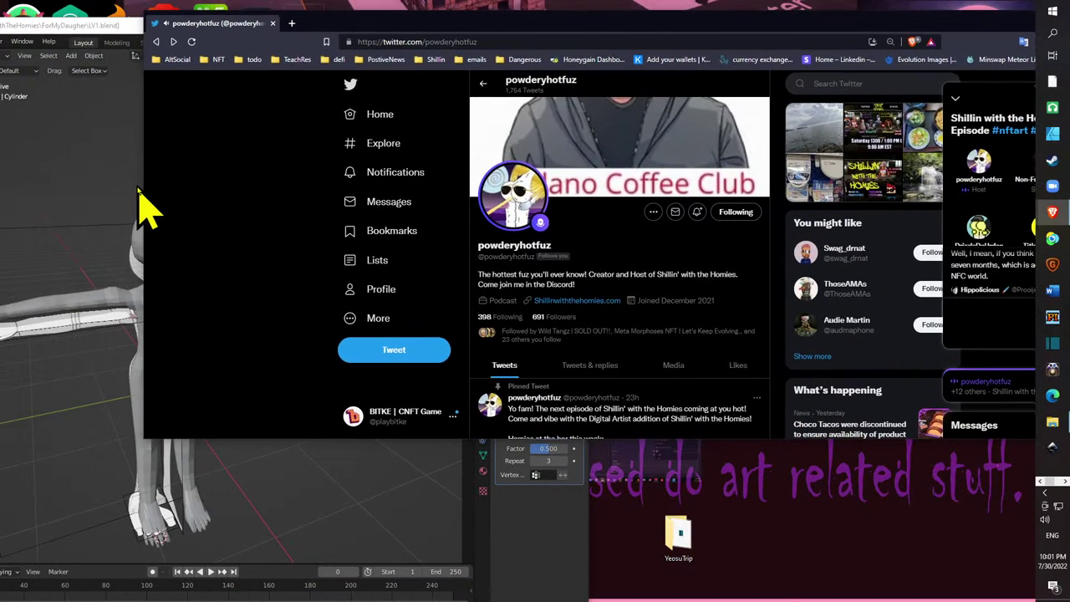
pyautogui.moveTo(142, 193); pyautogui.dragTo(717, 179)
pyautogui.moveTo(949, 25); pyautogui.dragTo(822, 19)
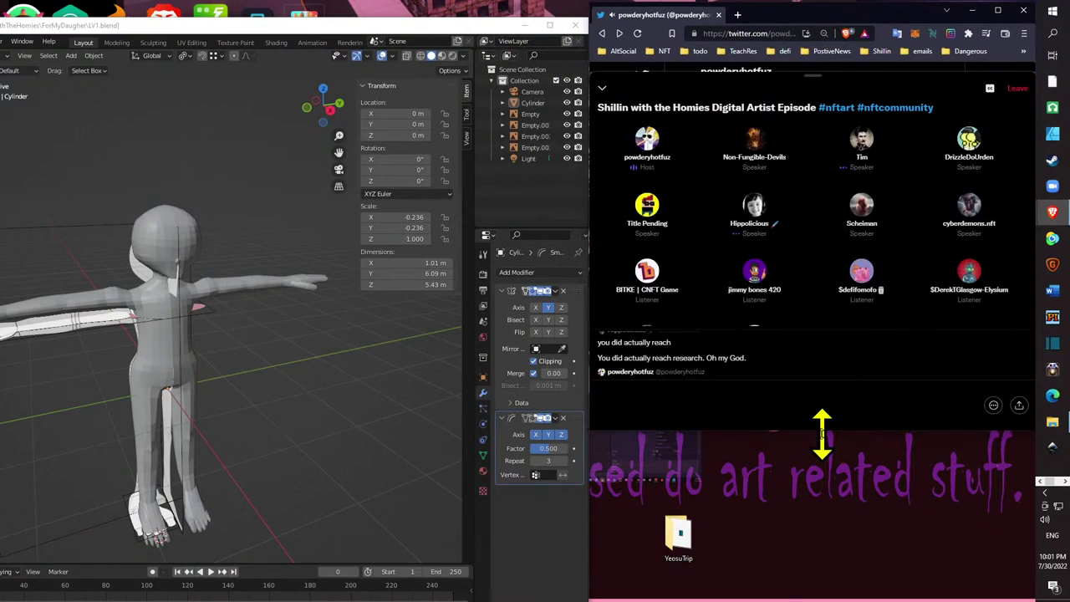
pyautogui.moveTo(889, 433); pyautogui.dragTo(845, 585)
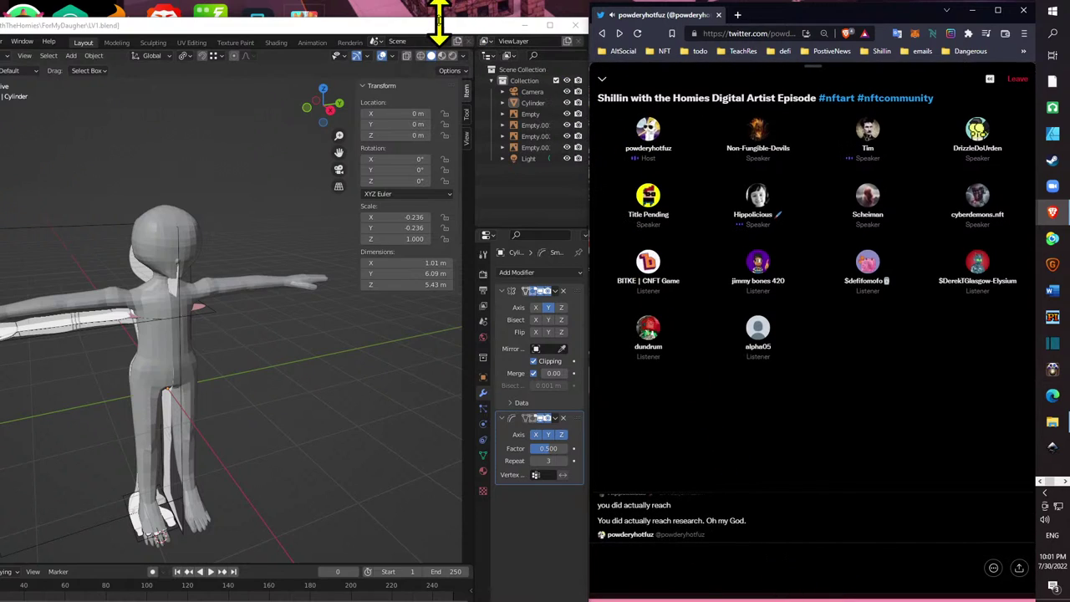
# - Reposition and narrow Blender, then narrow and nudge the browser into place beside it
pyautogui.moveTo(444, 32); pyautogui.dragTo(490, 30)
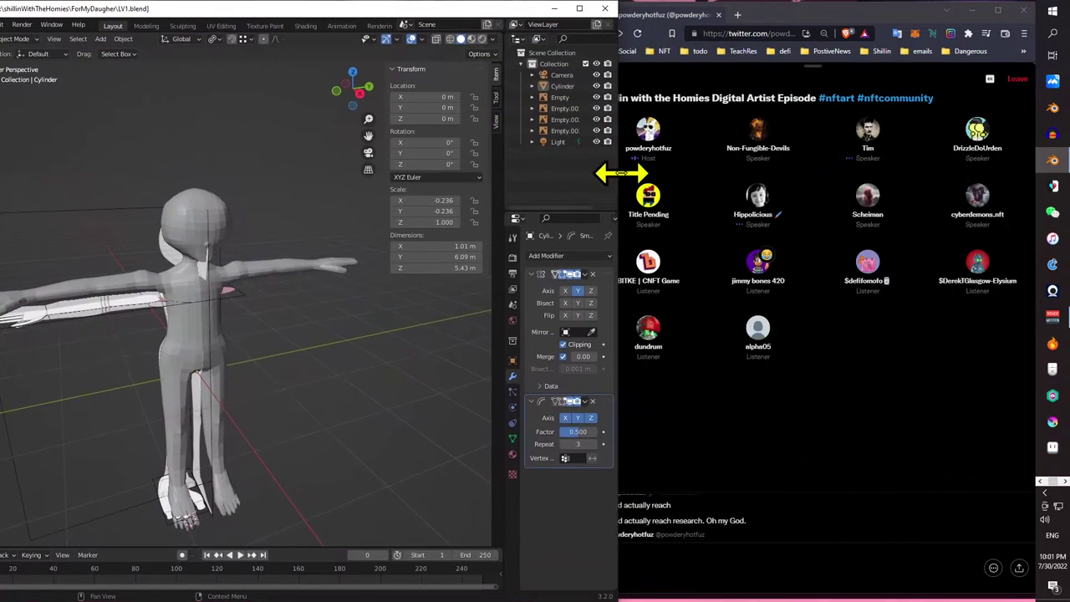
pyautogui.moveTo(615, 173); pyautogui.dragTo(593, 198)
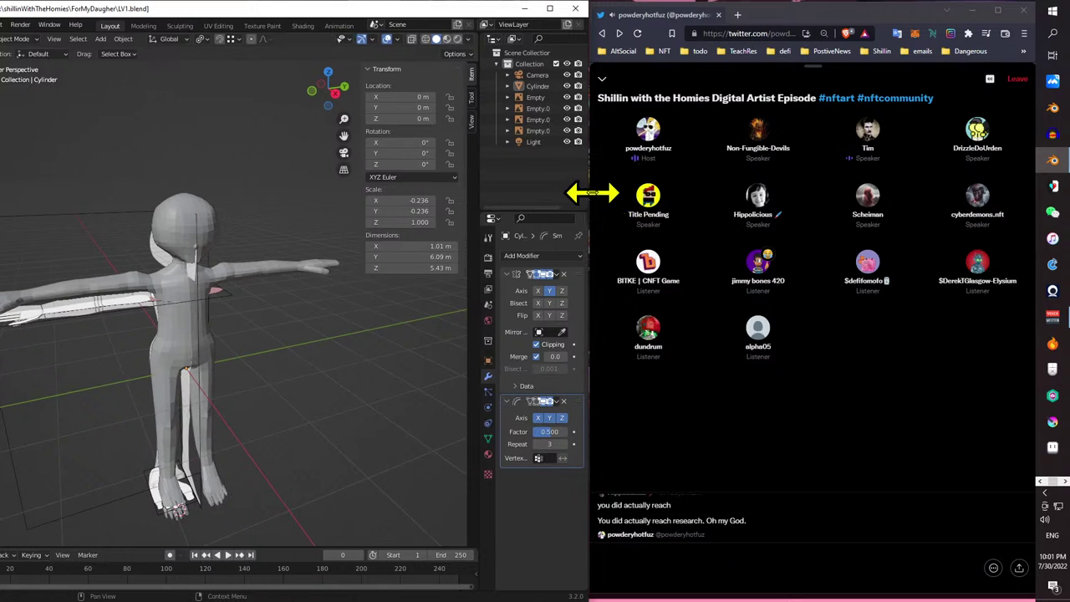
pyautogui.moveTo(593, 256)
pyautogui.mouseDown()
pyautogui.moveTo(590, 216)
pyautogui.moveTo(574, 259)
pyautogui.mouseUp()
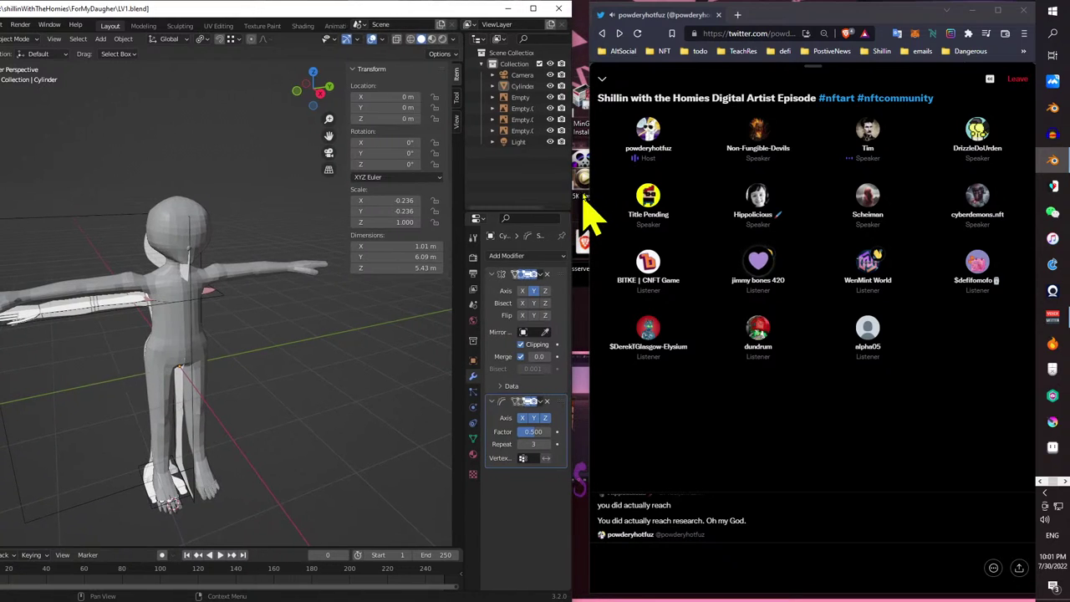
pyautogui.moveTo(589, 194); pyautogui.dragTo(693, 191)
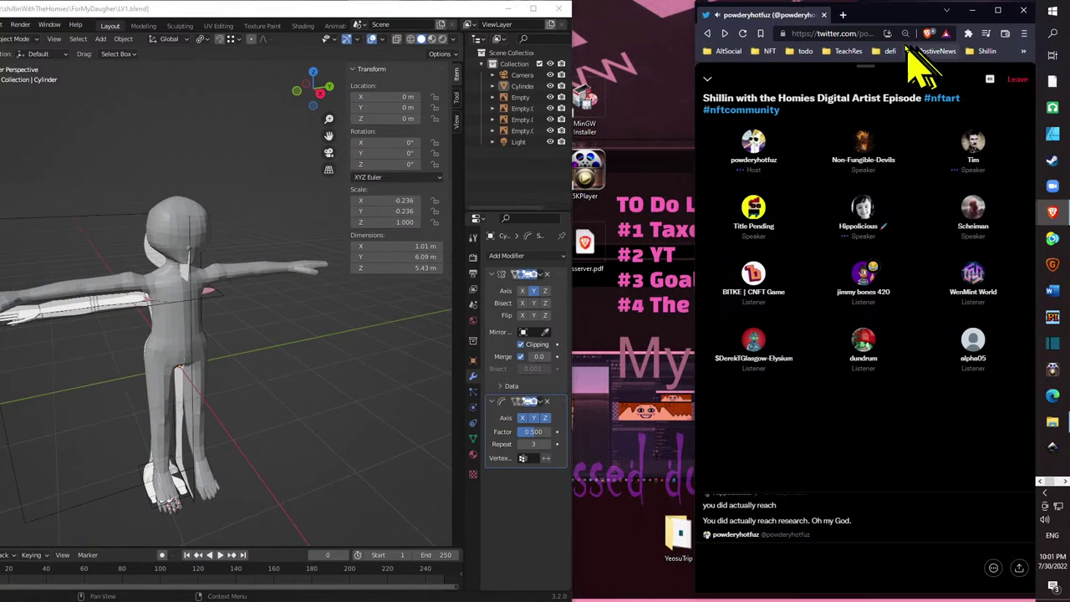
pyautogui.moveTo(911, 19)
pyautogui.mouseDown()
pyautogui.moveTo(919, 18)
pyautogui.moveTo(906, 19)
pyautogui.mouseUp()
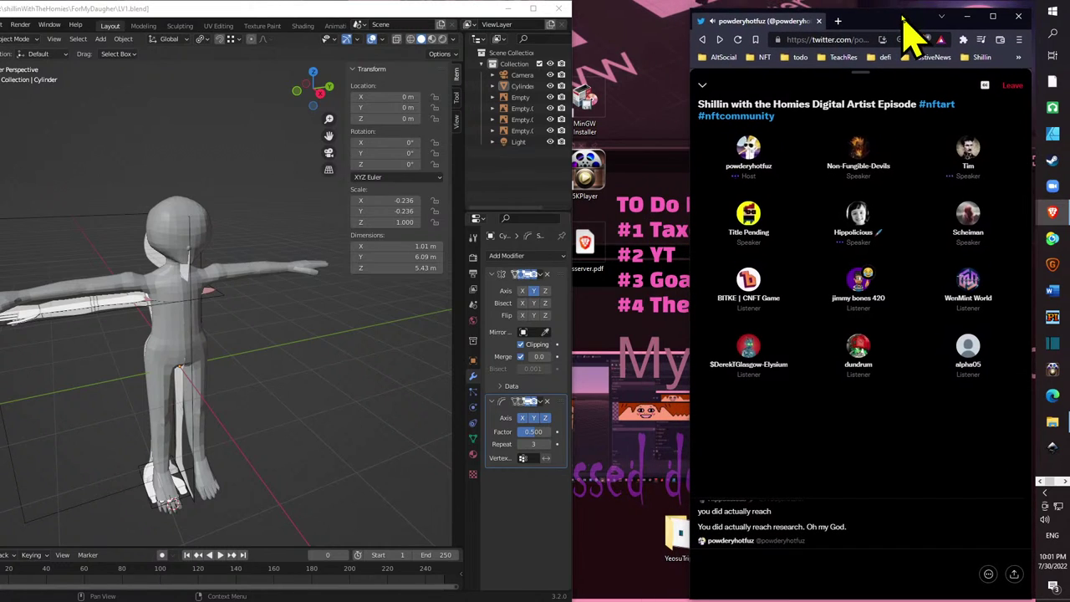
pyautogui.moveTo(687, 198); pyautogui.dragTo(742, 194)
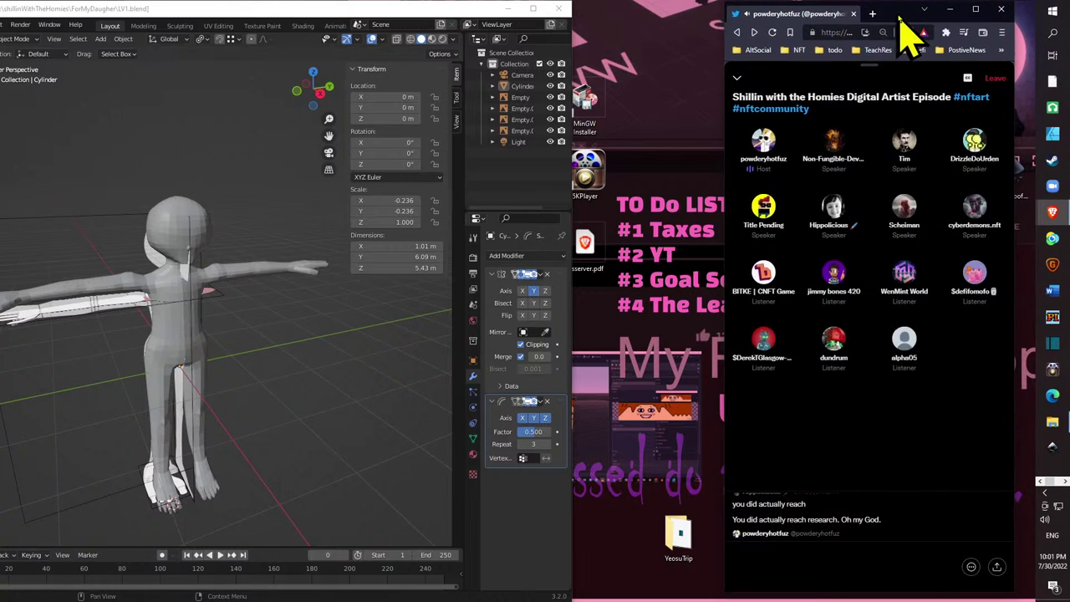
pyautogui.moveTo(917, 25); pyautogui.dragTo(920, 21)
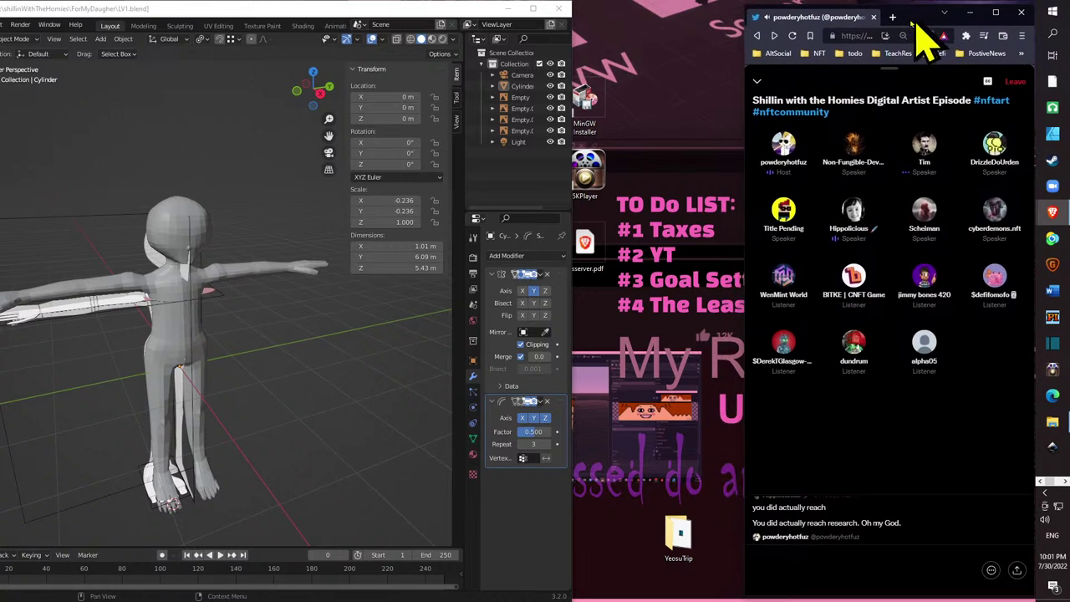
# - Widen Blender so its left side shows, and orbit to a frontal view of the character
pyautogui.moveTo(569, 48); pyautogui.dragTo(740, 52)
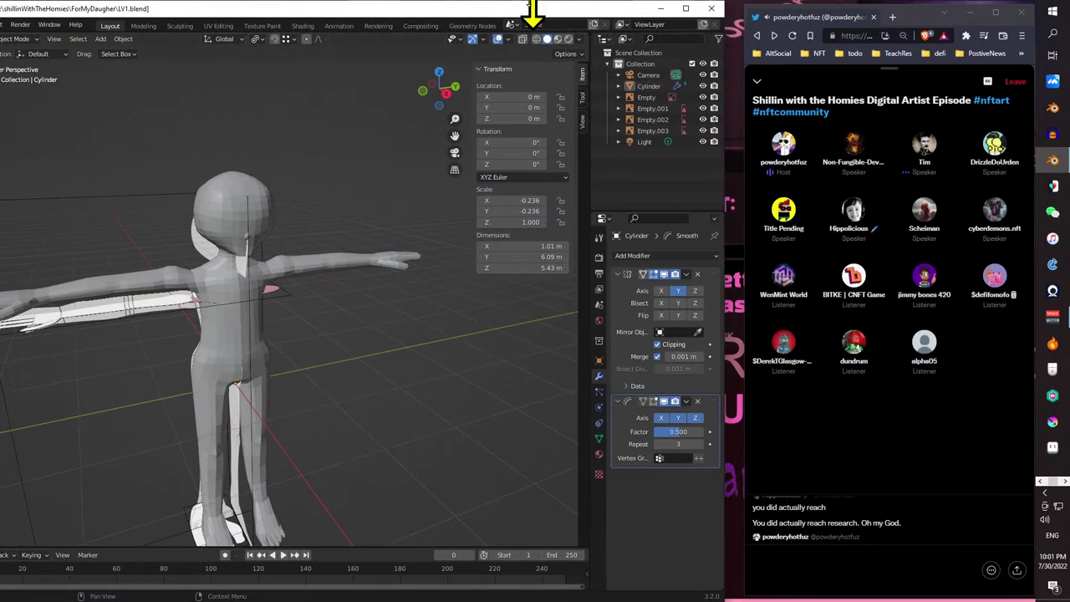
pyautogui.moveTo(521, 9); pyautogui.dragTo(569, 14)
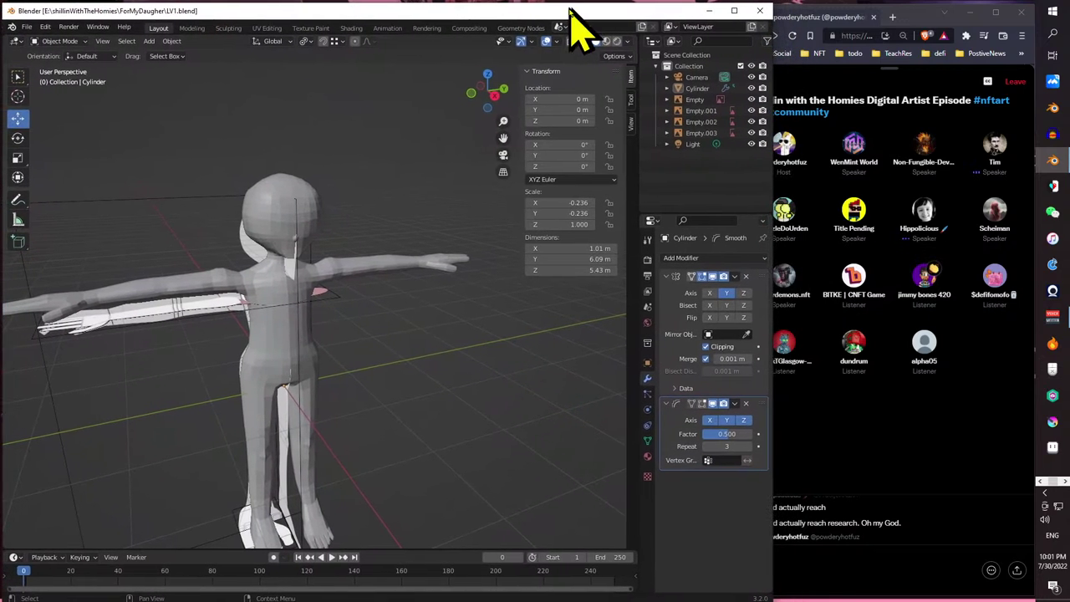
pyautogui.moveTo(773, 194); pyautogui.dragTo(784, 233)
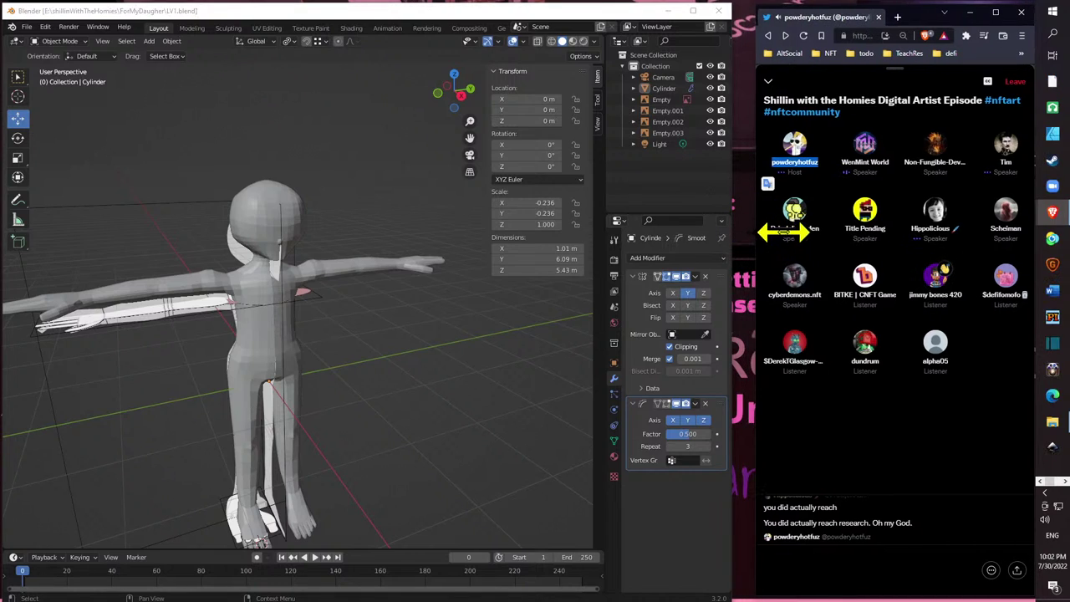
pyautogui.moveTo(728, 210); pyautogui.dragTo(752, 227)
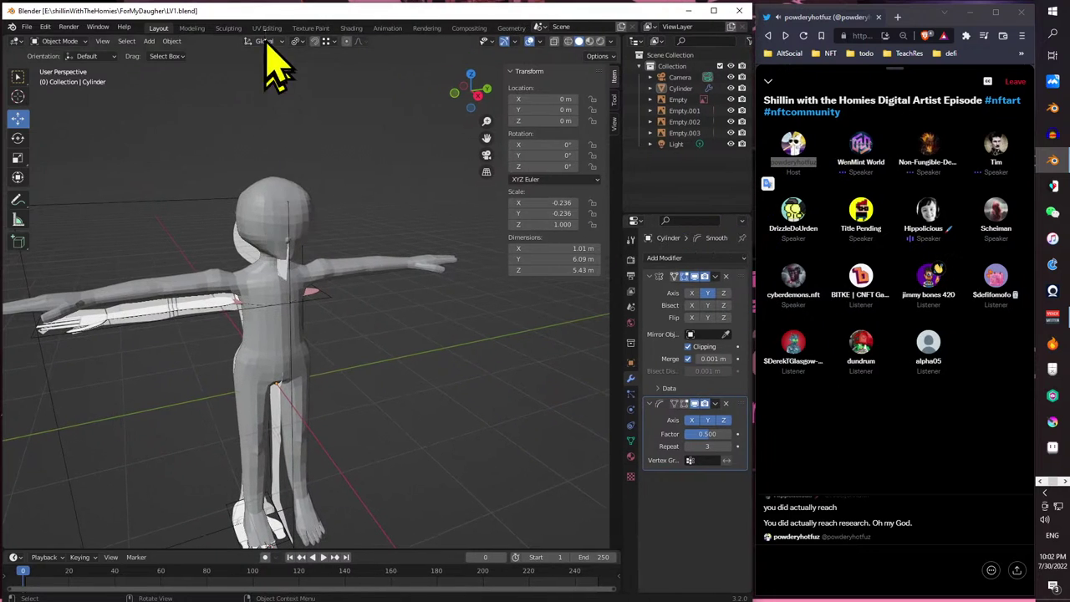
pyautogui.moveTo(242, 289)
pyautogui.mouseDown(button='middle')
pyautogui.moveTo(270, 279)
pyautogui.moveTo(240, 268)
pyautogui.mouseUp(button='middle')
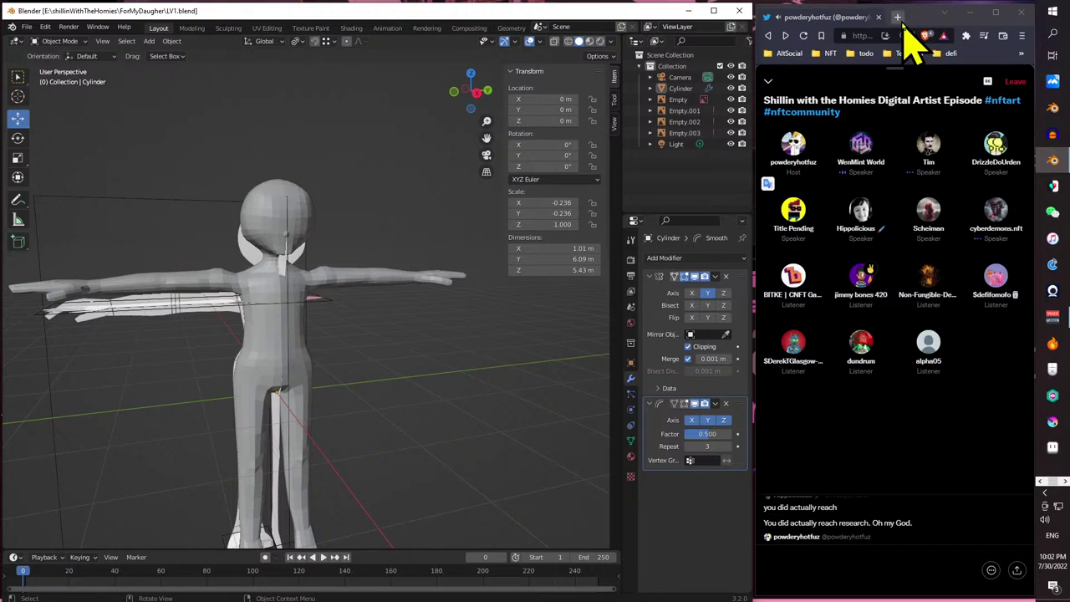
# - Open a new tab loading Twitter from 'twitt', then return to the Twitter Space tab
pyautogui.click(899, 22)
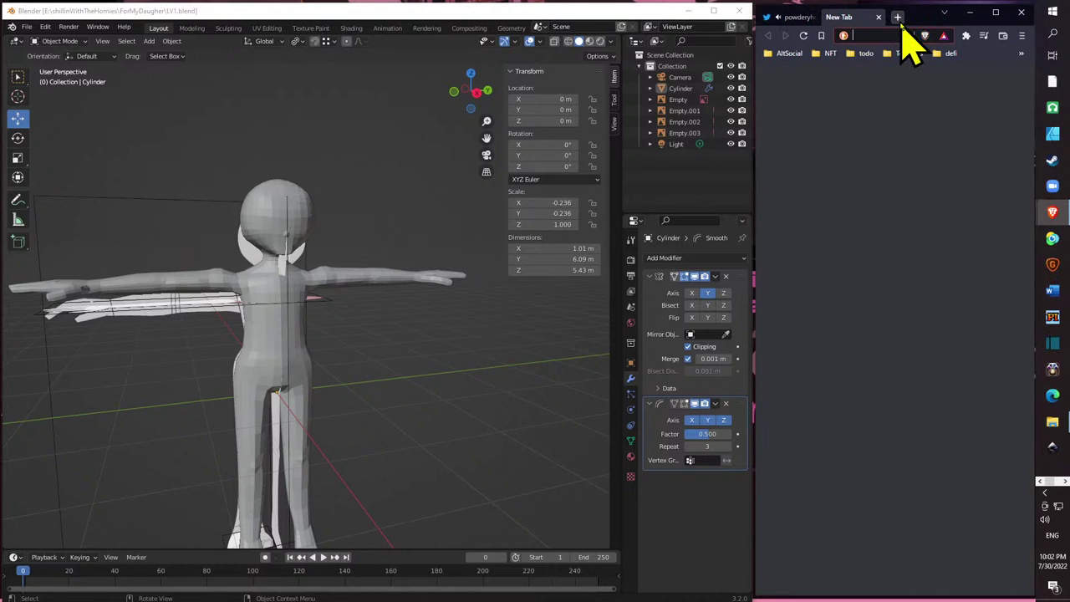
pyautogui.write('twitter.com/Cardano')
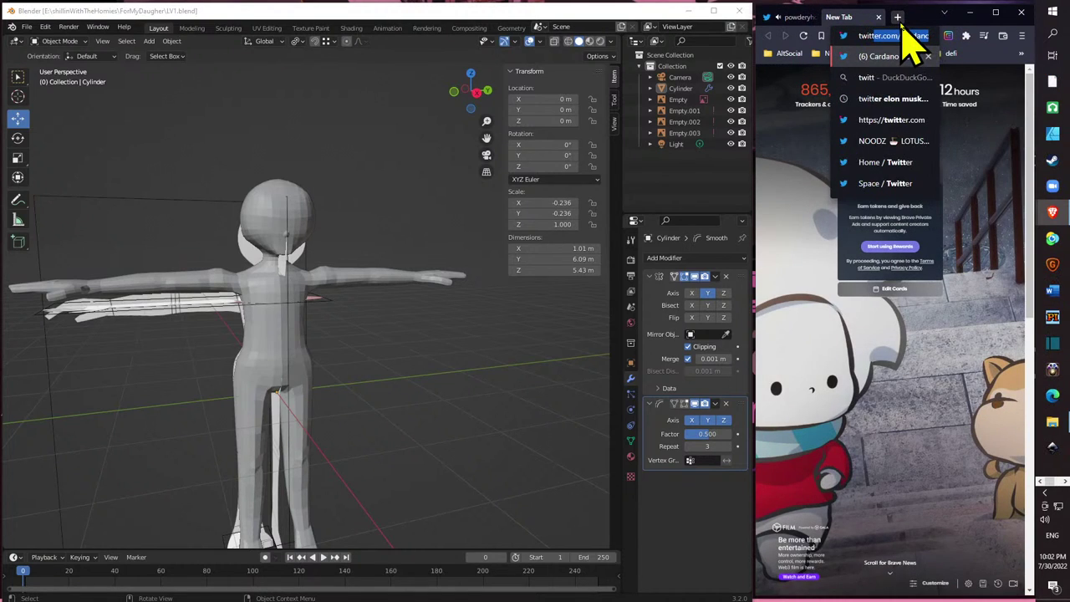
pyautogui.press('Return')
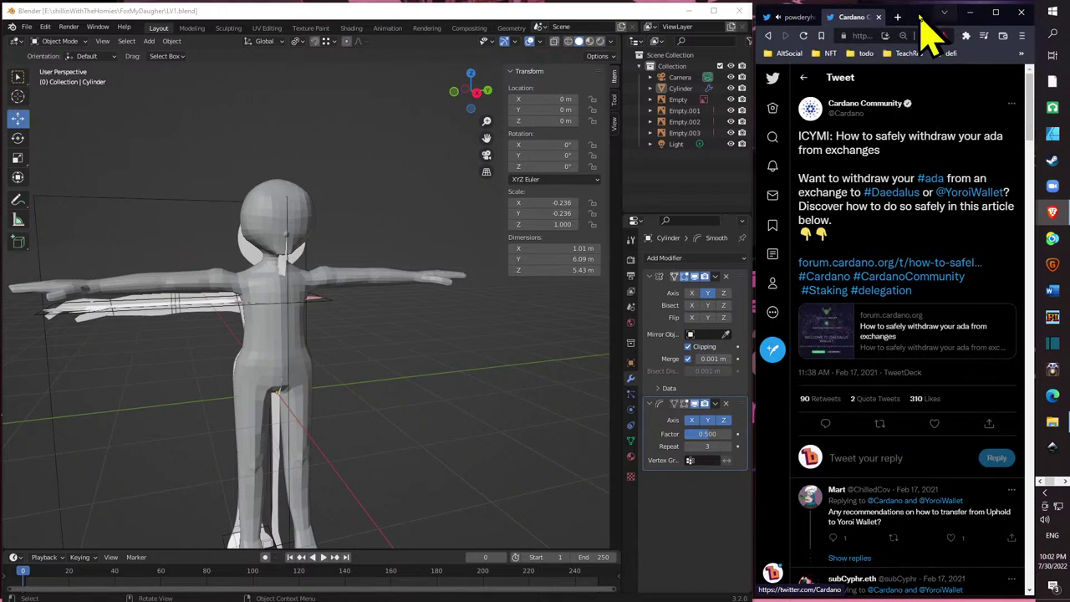
pyautogui.click(796, 17)
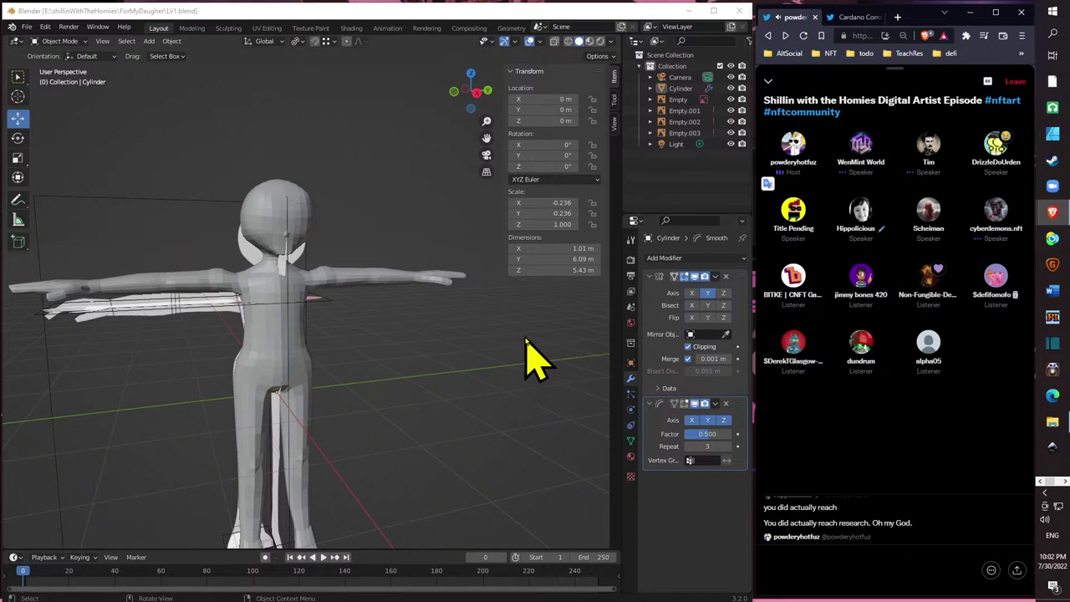
pyautogui.moveTo(225, 320); pyautogui.dragTo(323, 310, button='middle')
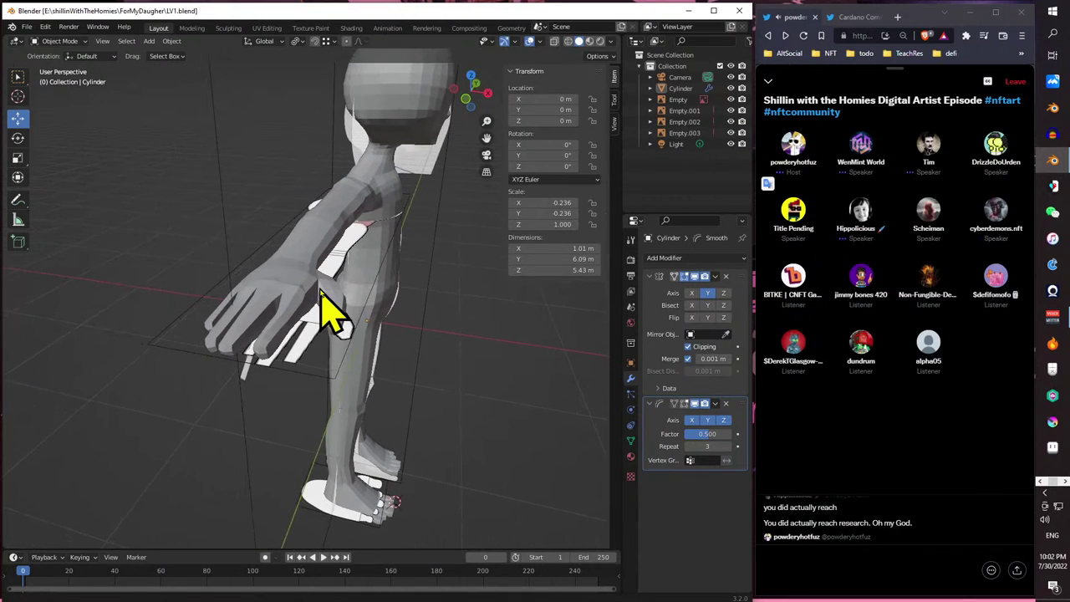
# - Enter Edit Mode and move a hand vertex -0.004216 m along X
pyautogui.click(60, 42)
pyautogui.click(73, 66)
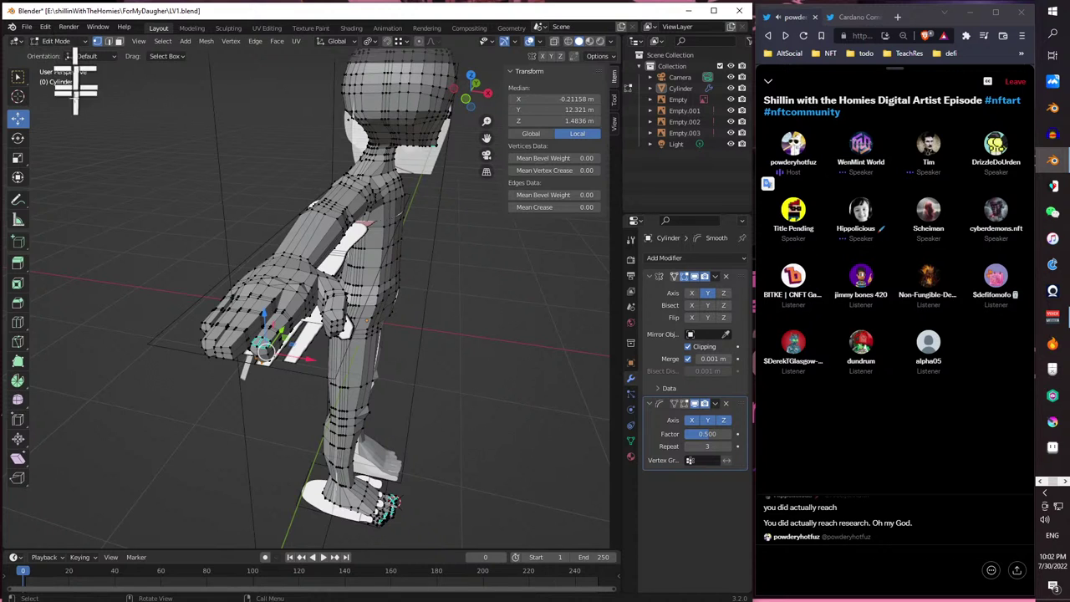
pyautogui.moveTo(177, 209); pyautogui.dragTo(257, 272, button='middle')
pyautogui.click(286, 265)
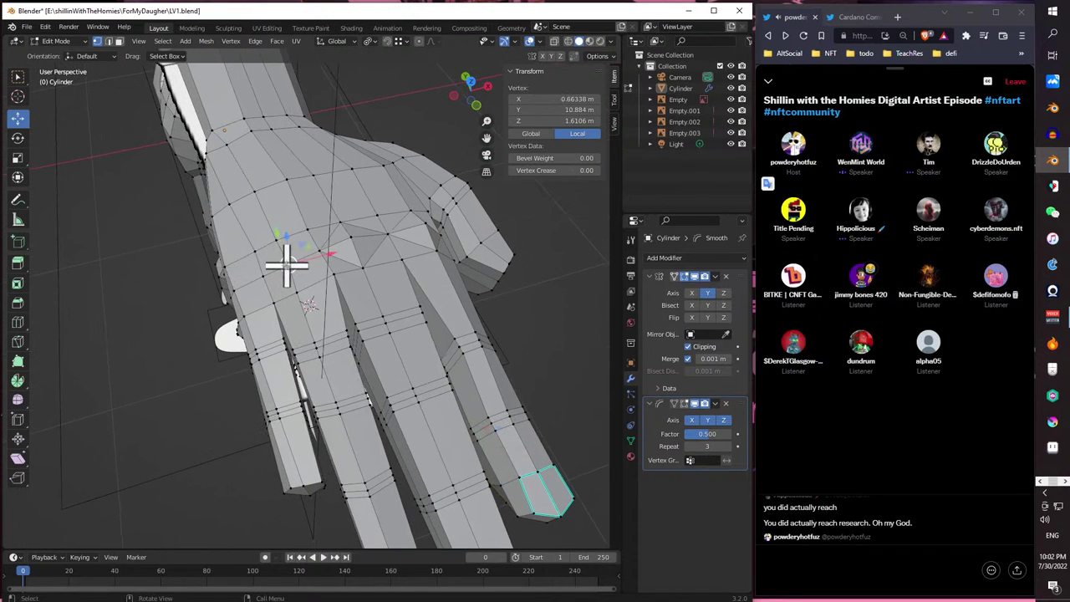
pyautogui.moveTo(319, 255); pyautogui.dragTo(235, 234)
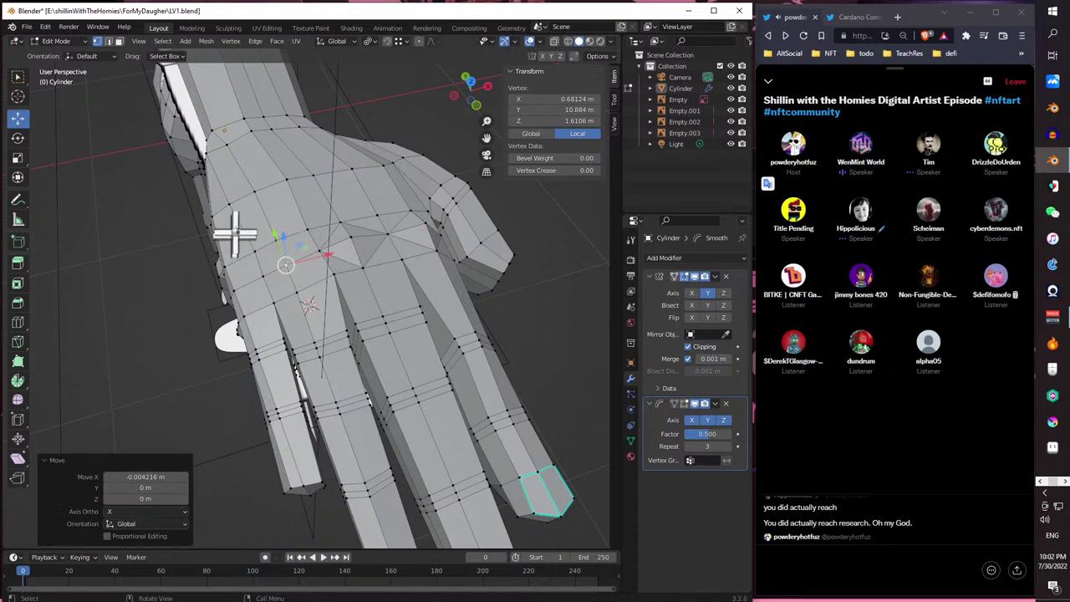
# - Orbit, pan and zoom to frame the back of the hand
pyautogui.moveTo(224, 213); pyautogui.dragTo(244, 281, button='middle')
pyautogui.scroll(5, 219, 277)
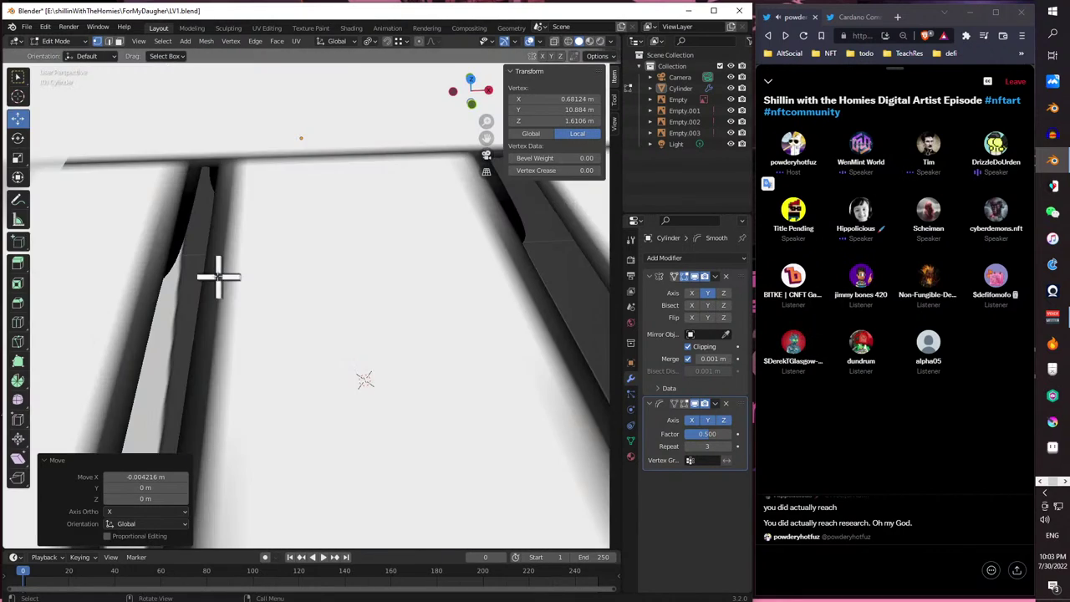
pyautogui.scroll(-8, 213, 268)
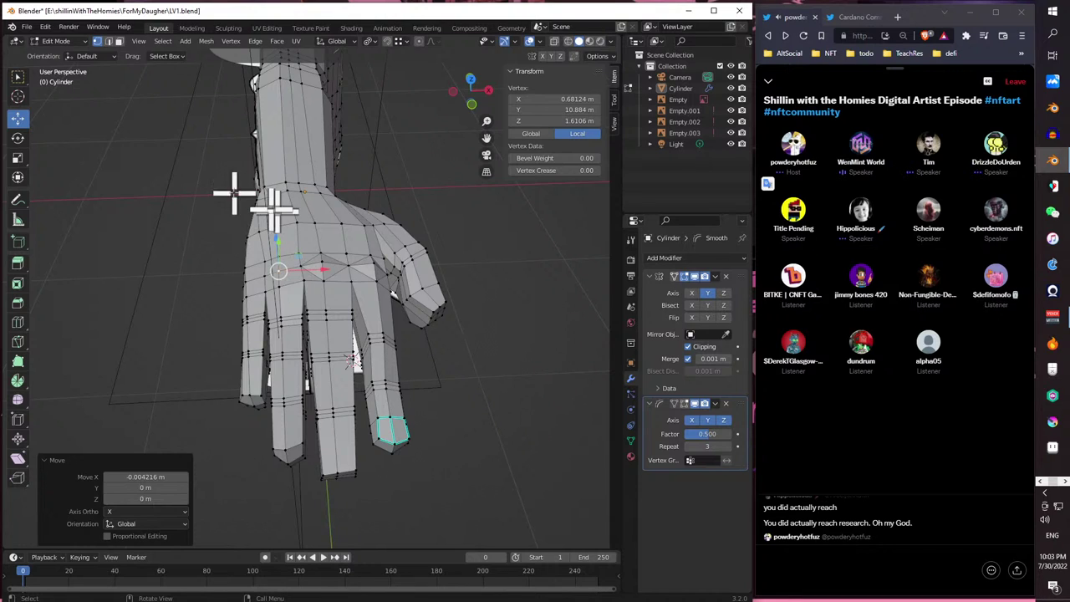
pyautogui.keyDown('shift'); pyautogui.moveTo(267, 259); pyautogui.dragTo(310, 286, button='middle'); pyautogui.keyUp('shift')
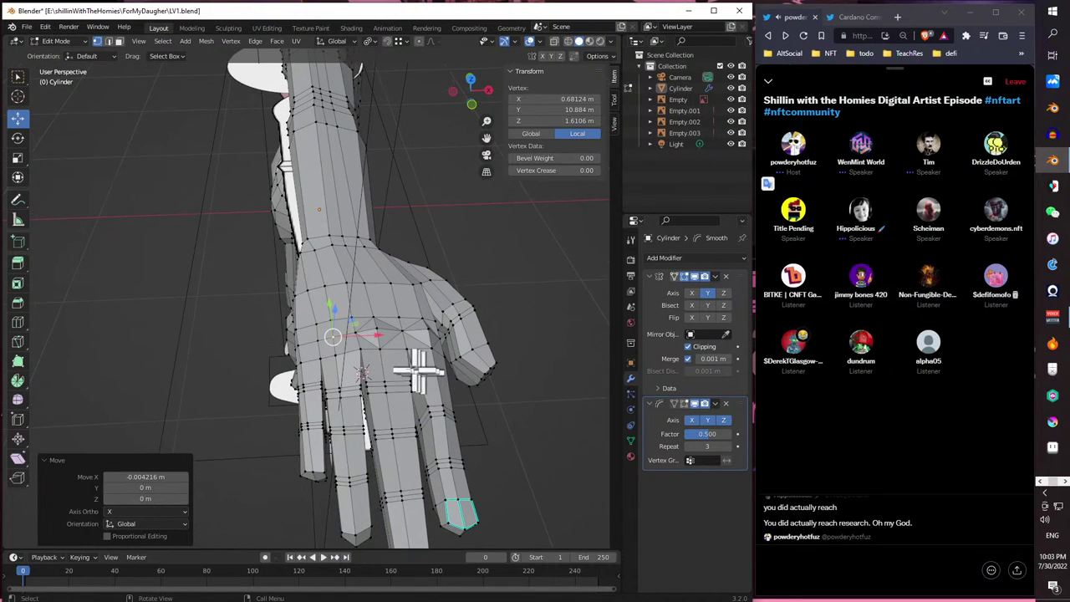
pyautogui.scroll(5, 380, 359)
pyautogui.scroll(-6, 382, 345)
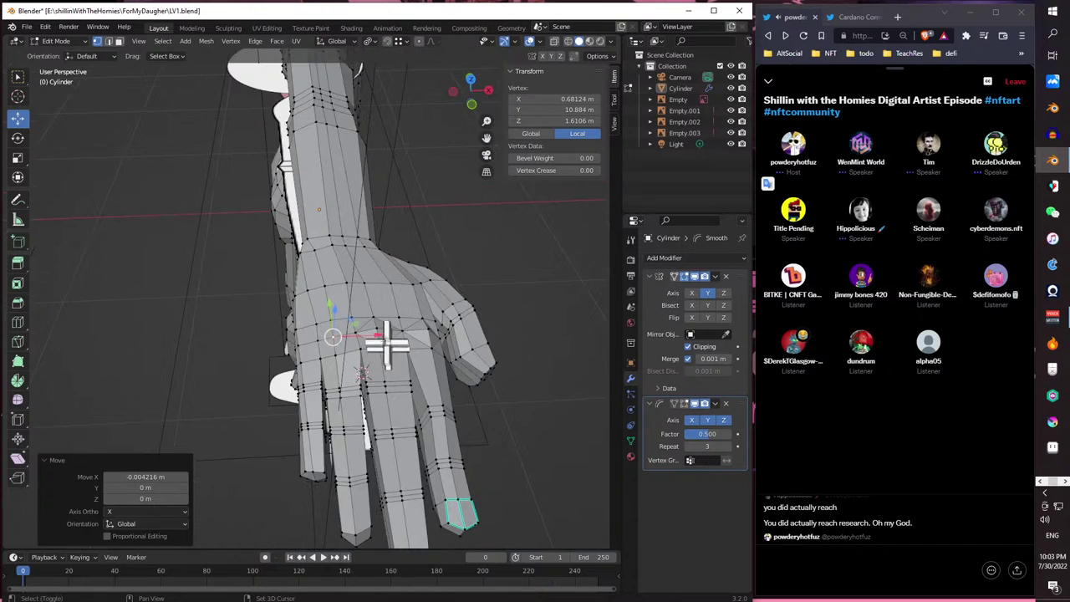
pyautogui.scroll(4, 335, 318)
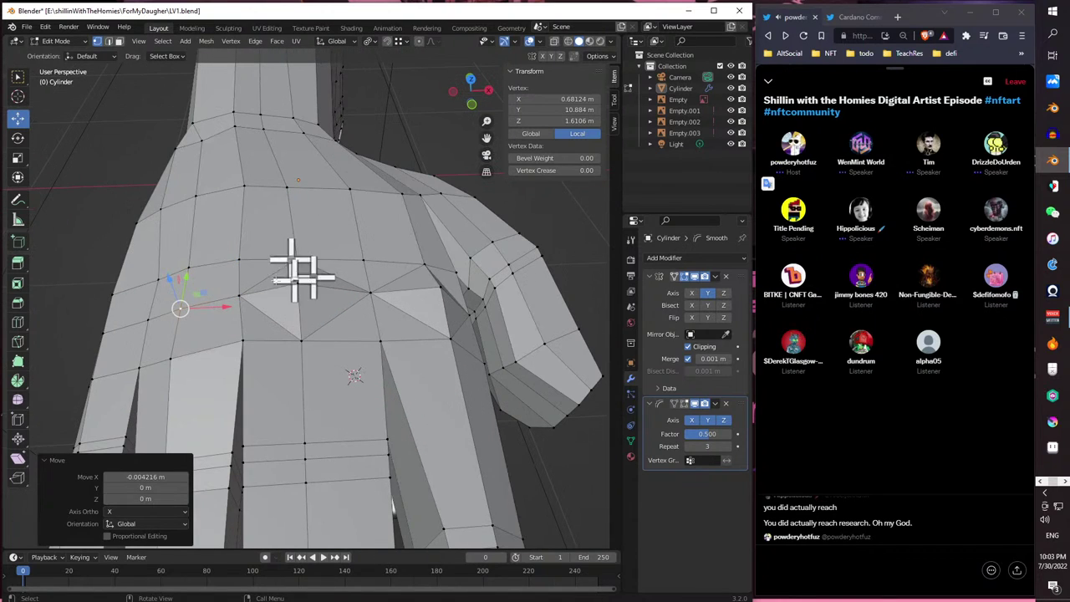
# - In face select mode, select four neighbouring faces on the back of the hand
pyautogui.click(120, 41)
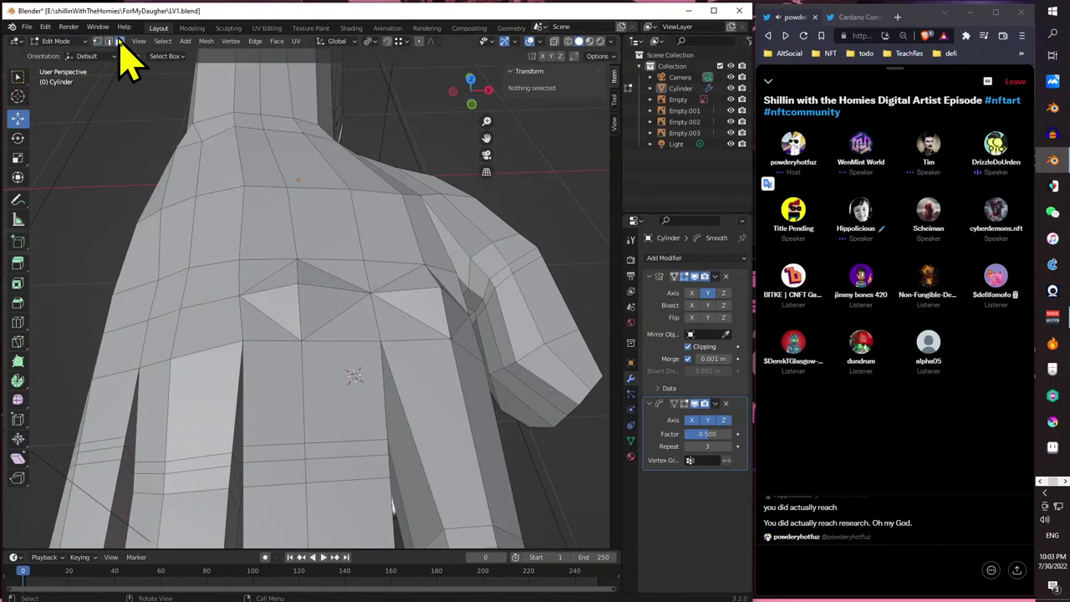
pyautogui.click(199, 332)
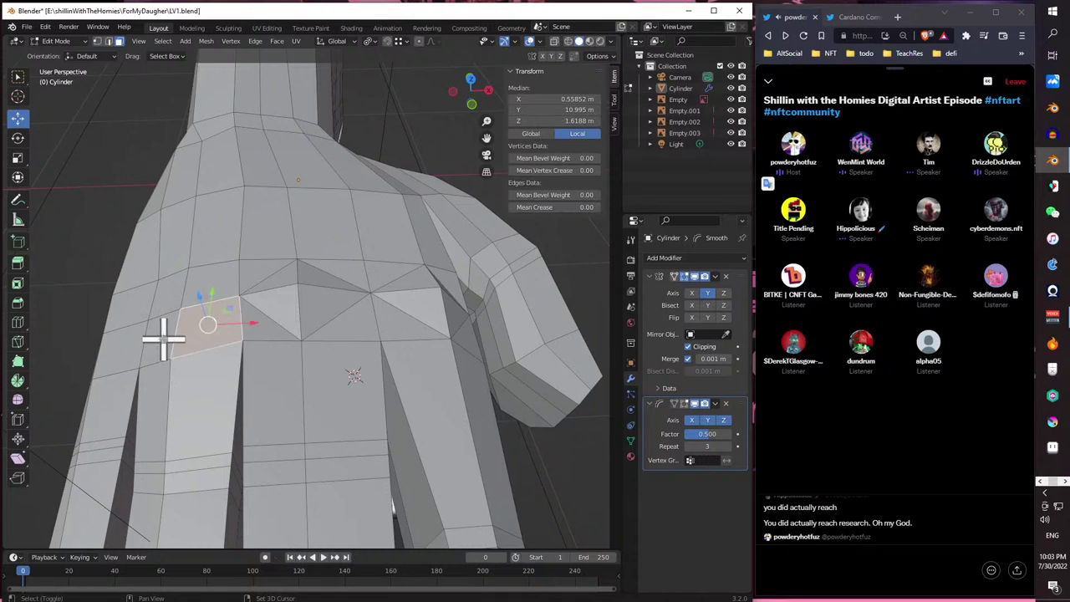
pyautogui.keyDown('shift'); pyautogui.click(163, 339); pyautogui.keyUp('shift')
pyautogui.keyDown('shift'); pyautogui.click(178, 293); pyautogui.keyUp('shift')
pyautogui.keyDown('shift'); pyautogui.click(160, 303); pyautogui.keyUp('shift')
pyautogui.moveTo(160, 303); pyautogui.dragTo(128, 323, button='middle')
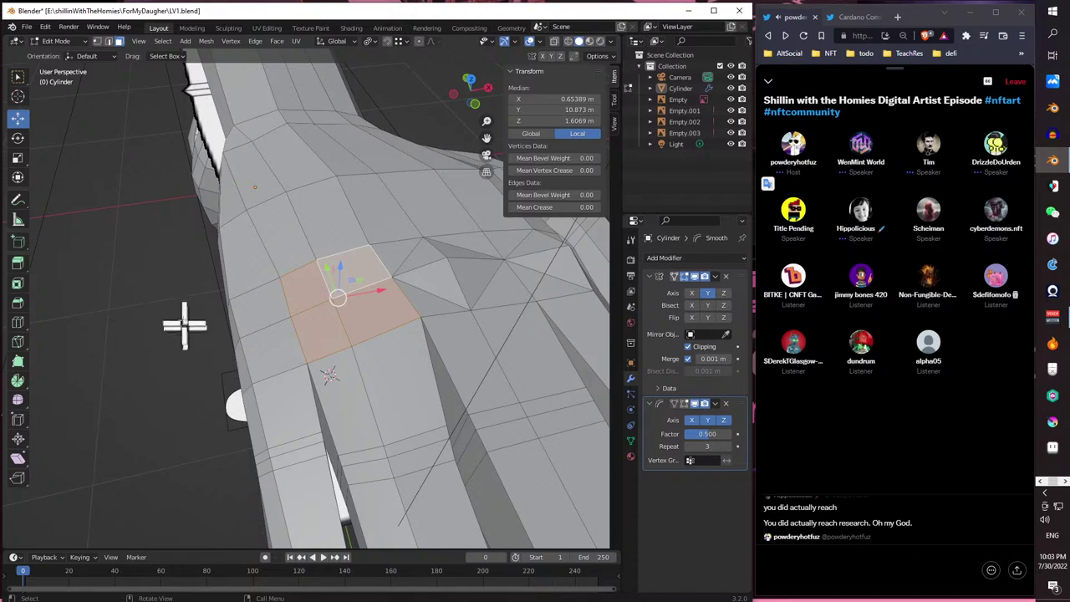
# - In vertex select mode, try moving a back-of-hand vertex, then undo the move
pyautogui.click(97, 42)
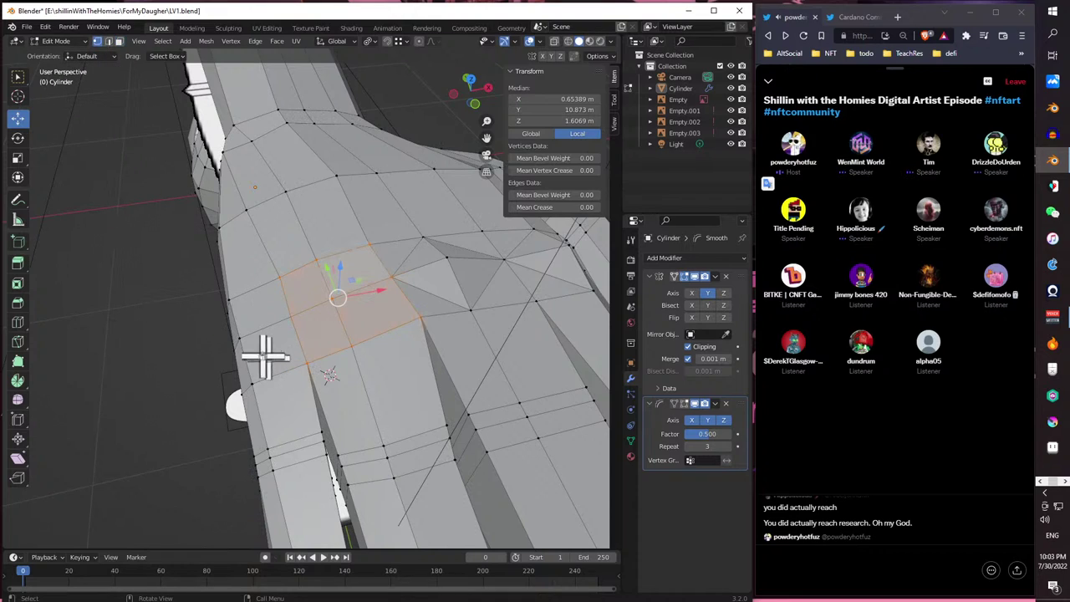
pyautogui.click(235, 334)
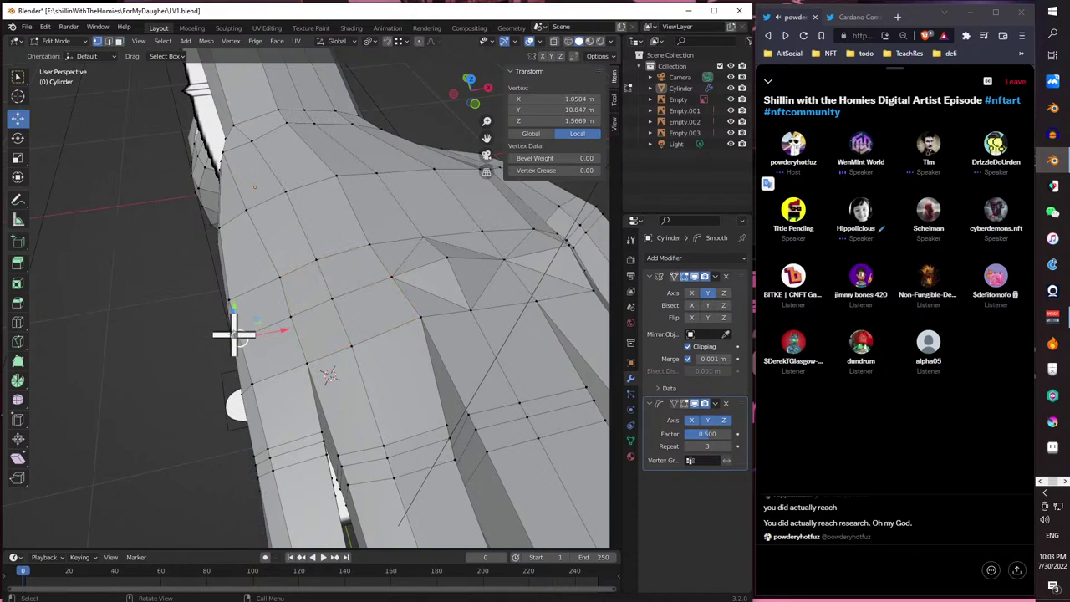
pyautogui.press('g')
pyautogui.click(284, 322)
pyautogui.hotkey('ctrl', 'z')
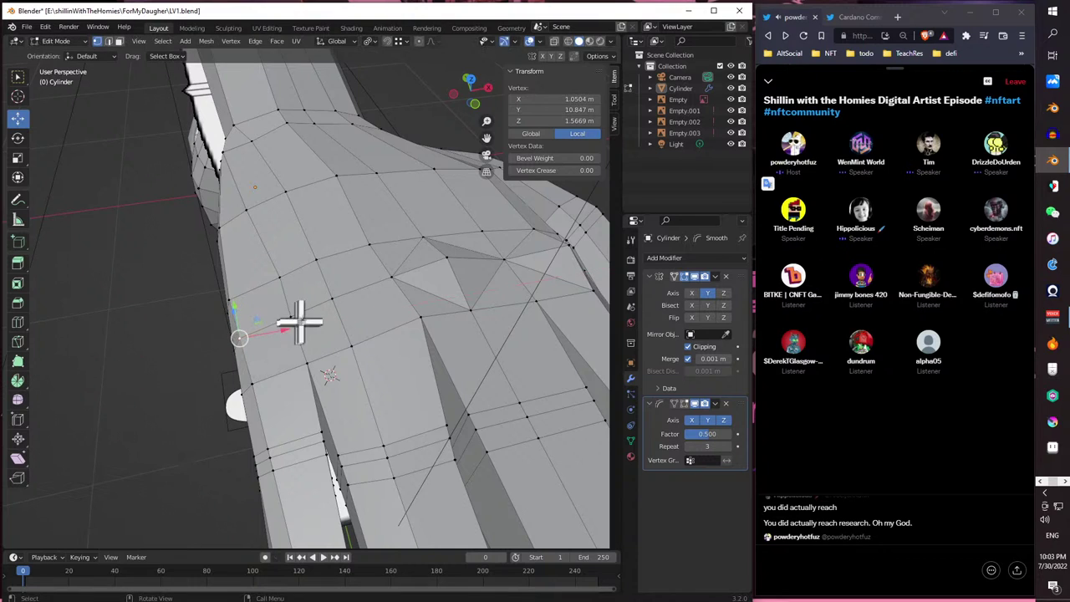
pyautogui.moveTo(237, 315); pyautogui.dragTo(247, 320, button='middle')
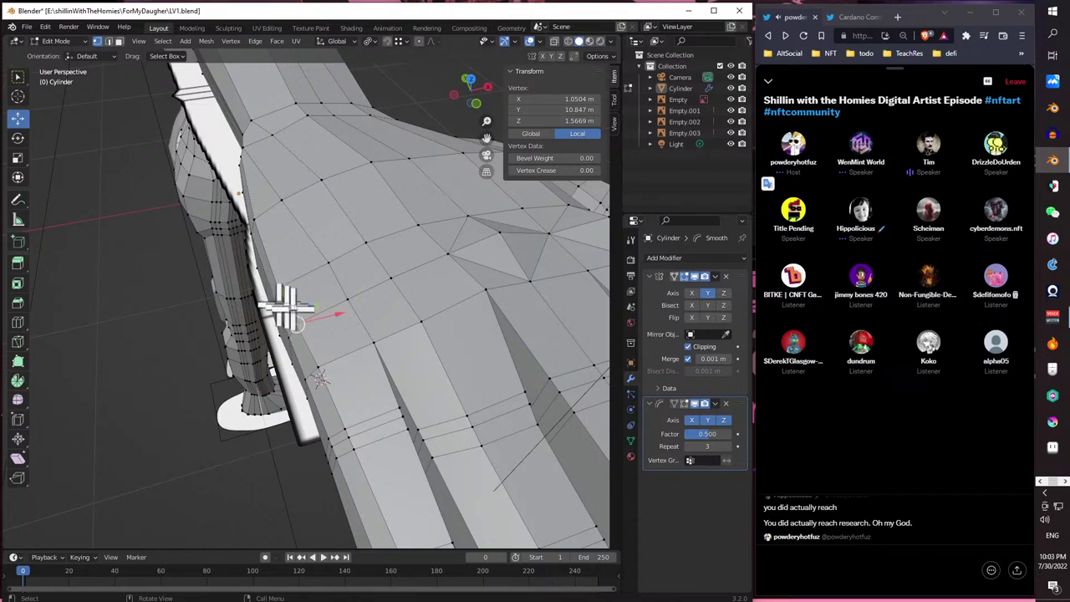
# - Select a pair of vertices on the back of the hand and move them
pyautogui.keyDown('shift'); pyautogui.click(317, 368); pyautogui.keyUp('shift')
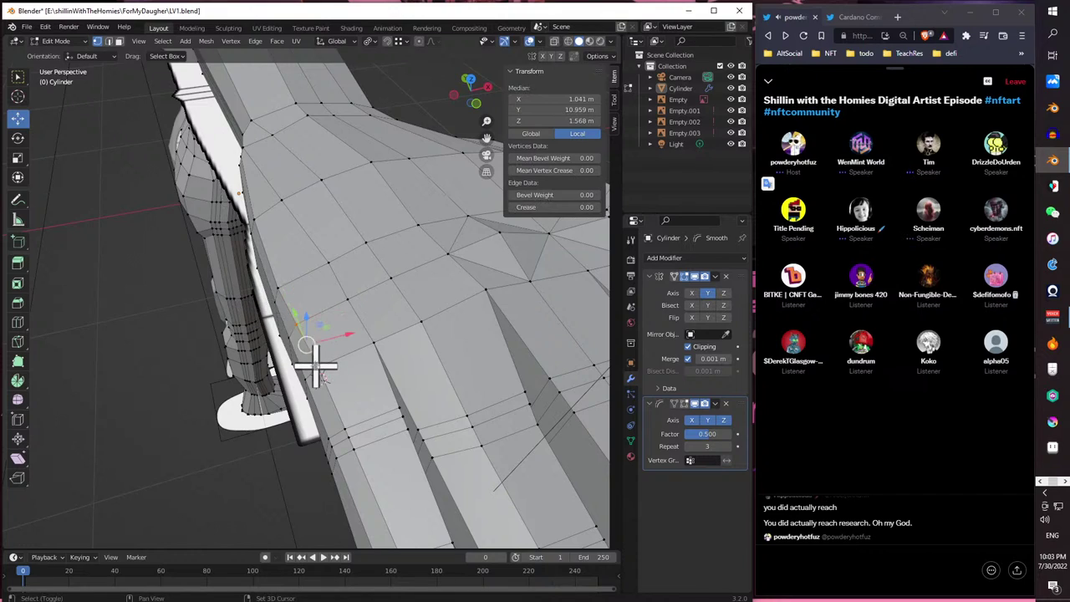
pyautogui.click(293, 321)
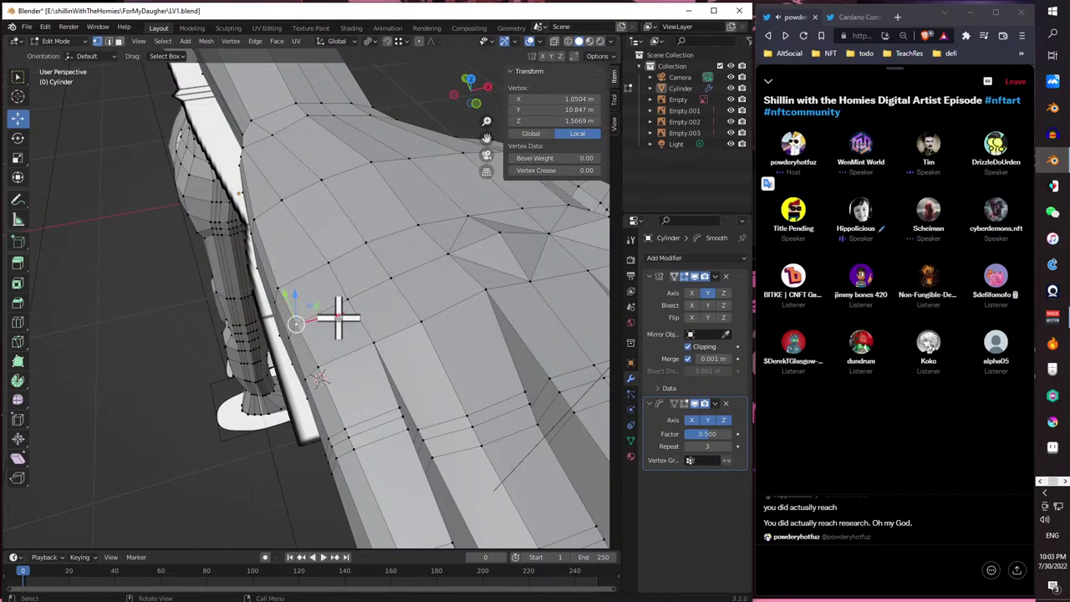
pyautogui.keyDown('shift'); pyautogui.click(311, 361); pyautogui.keyUp('shift')
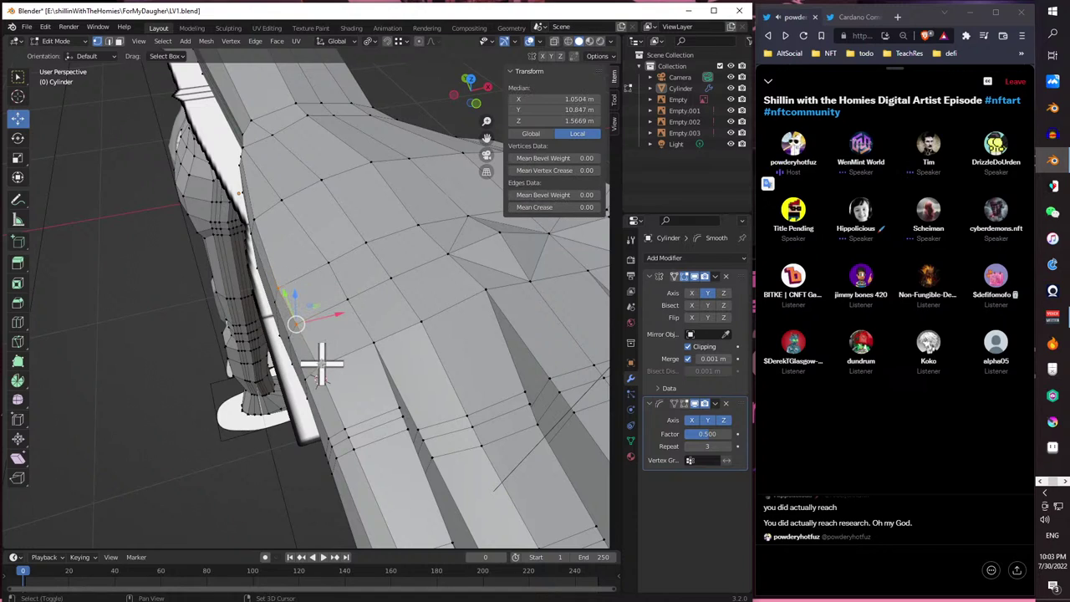
pyautogui.press('g')
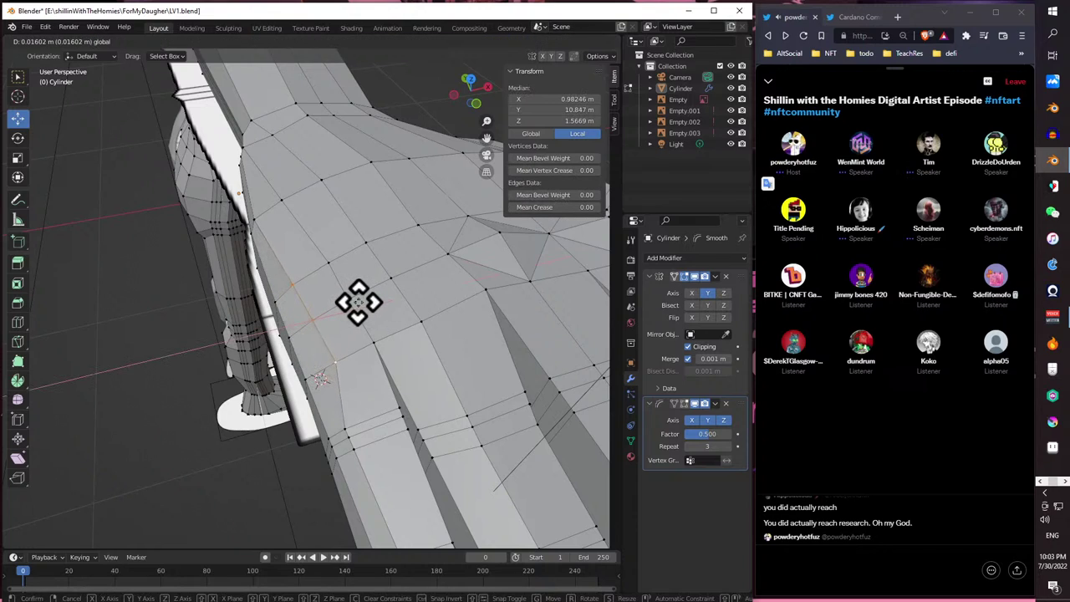
pyautogui.click(351, 424)
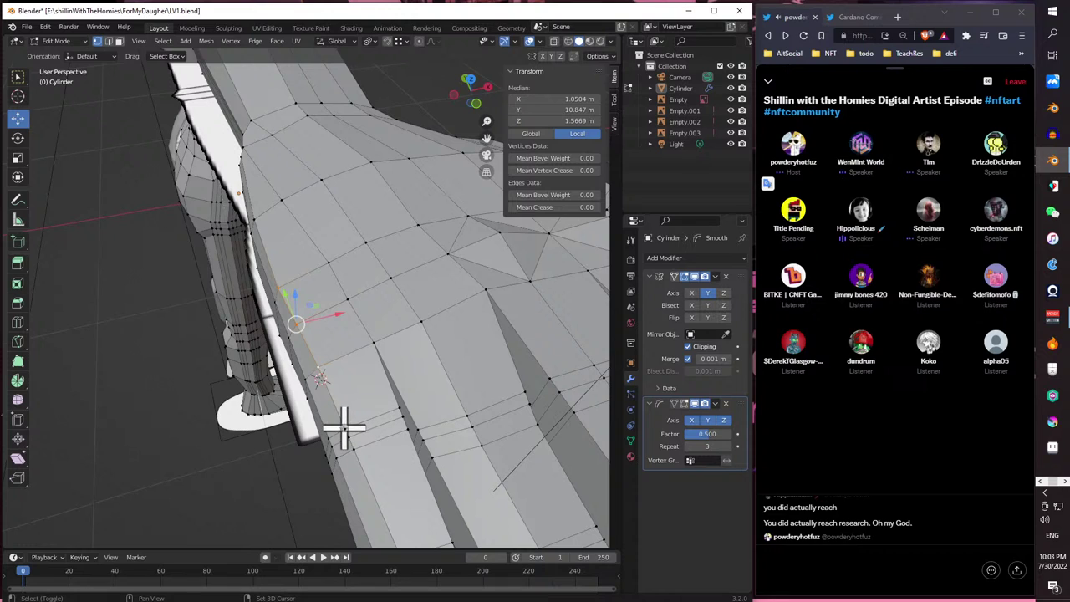
# - Move the edge loop along the outer finger 0.013616 m along X
pyautogui.click(343, 428)
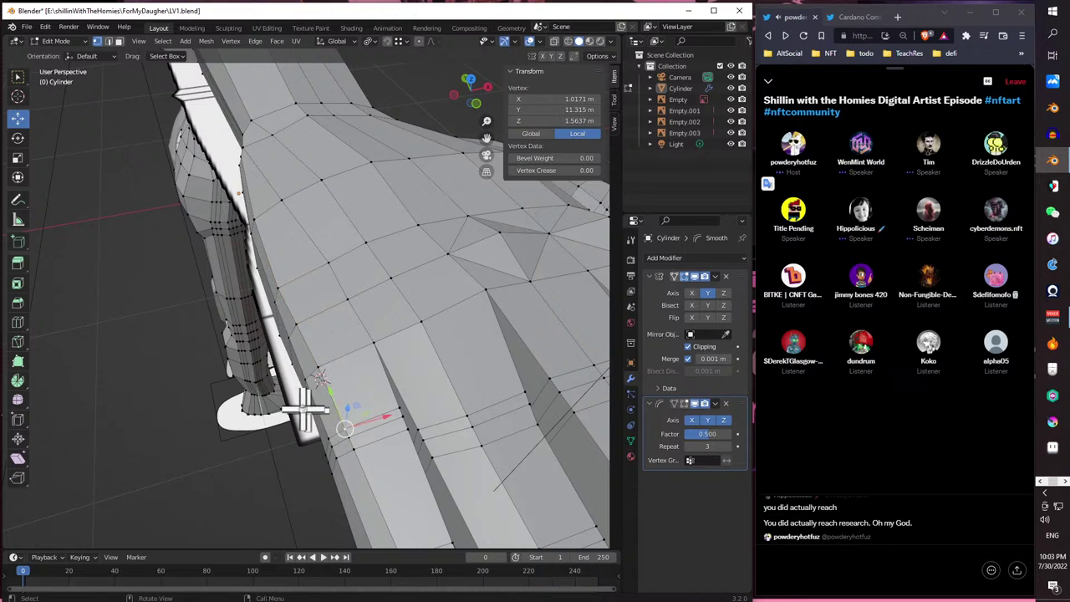
pyautogui.scroll(-3, 305, 410)
pyautogui.scroll(3, 310, 401)
pyautogui.moveTo(334, 454); pyautogui.dragTo(262, 329, button='middle')
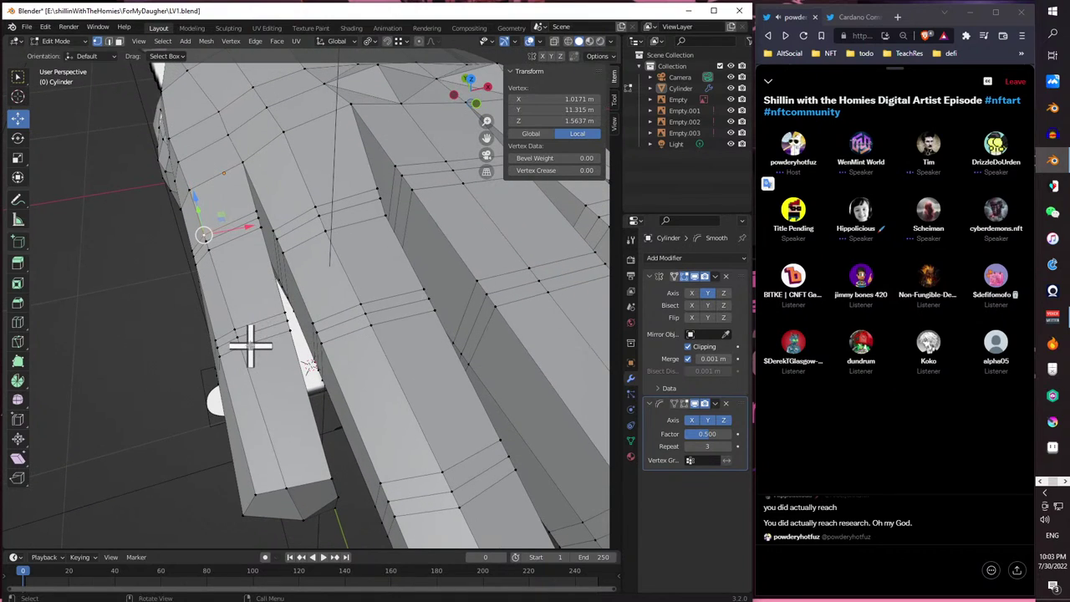
pyautogui.keyDown('alt'); pyautogui.click(264, 418); pyautogui.keyUp('alt')
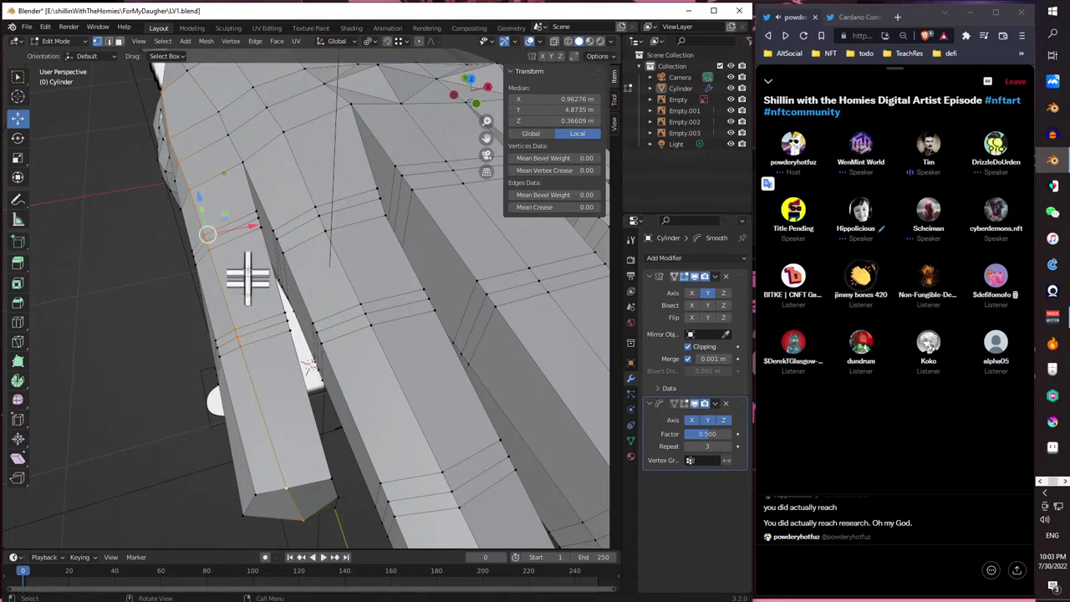
pyautogui.press('g')
pyautogui.press('x')
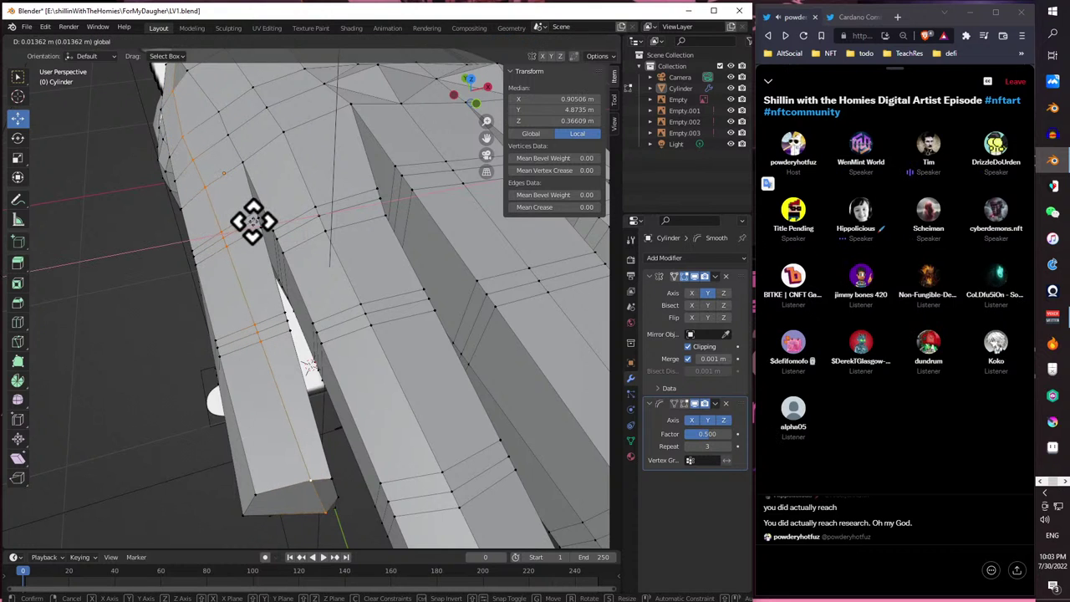
pyautogui.click(248, 224)
pyautogui.moveTo(248, 224); pyautogui.dragTo(276, 263, button='middle')
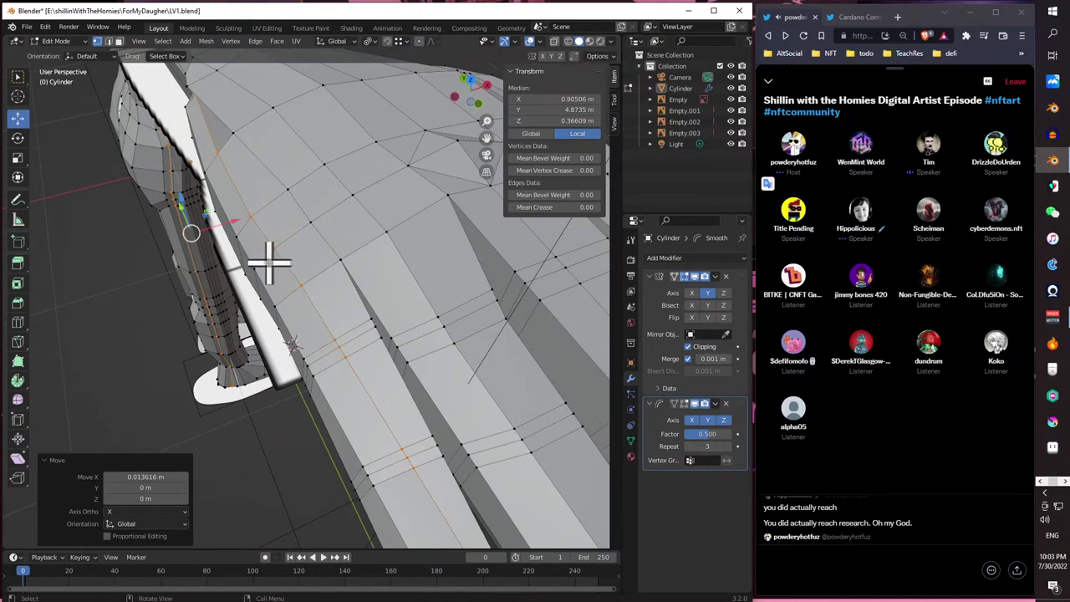
# - Open a speaker's profile from the Space, then go back to the host's profile page
pyautogui.click(926, 149)
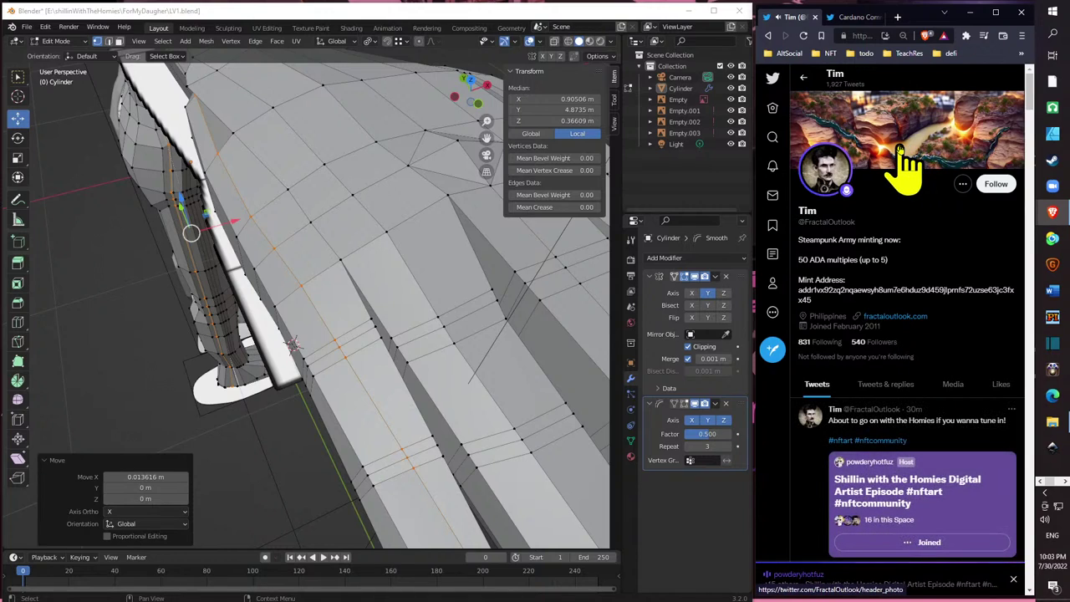
pyautogui.click(802, 78)
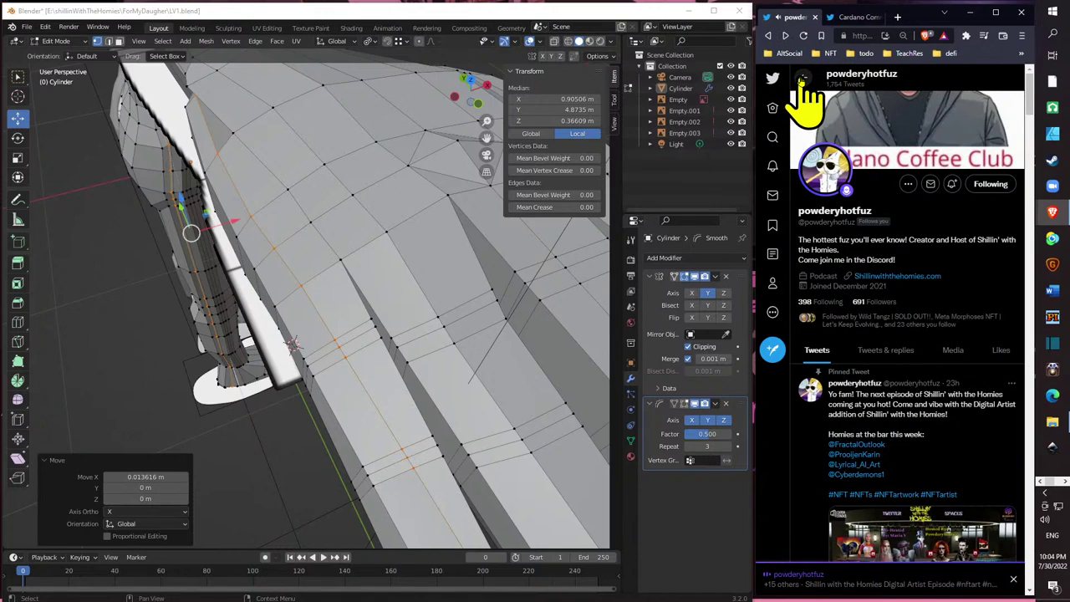
pyautogui.moveTo(394, 222); pyautogui.dragTo(318, 219, button='middle')
# - Select two wrist vertices and move them to a new position
pyautogui.click(239, 143)
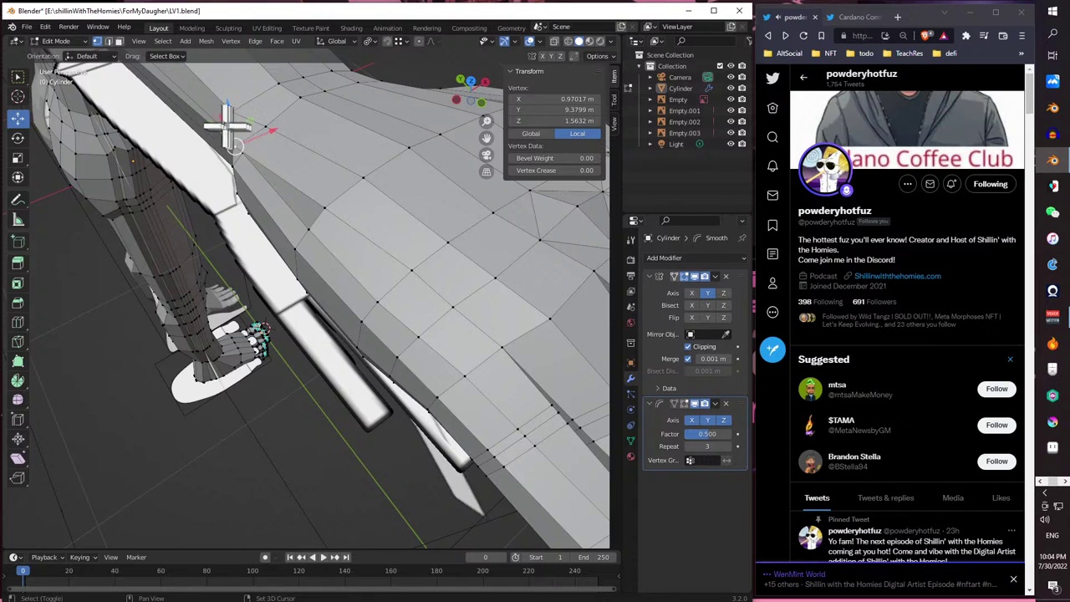
pyautogui.keyDown('shift'); pyautogui.click(222, 124); pyautogui.keyUp('shift')
pyautogui.press('g')
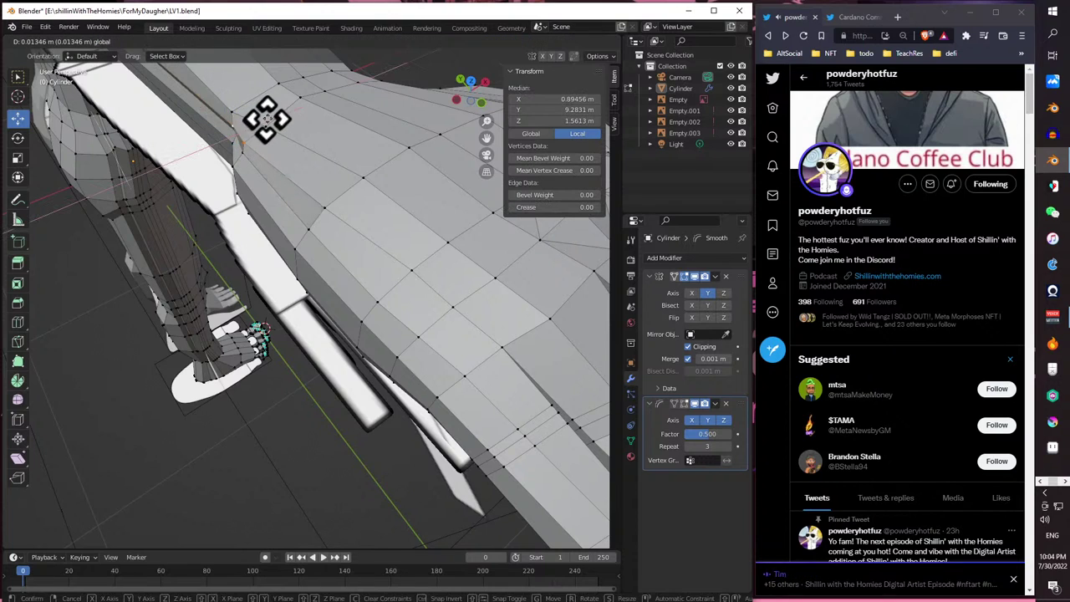
pyautogui.click(269, 118)
pyautogui.moveTo(269, 118); pyautogui.dragTo(306, 139, button='middle')
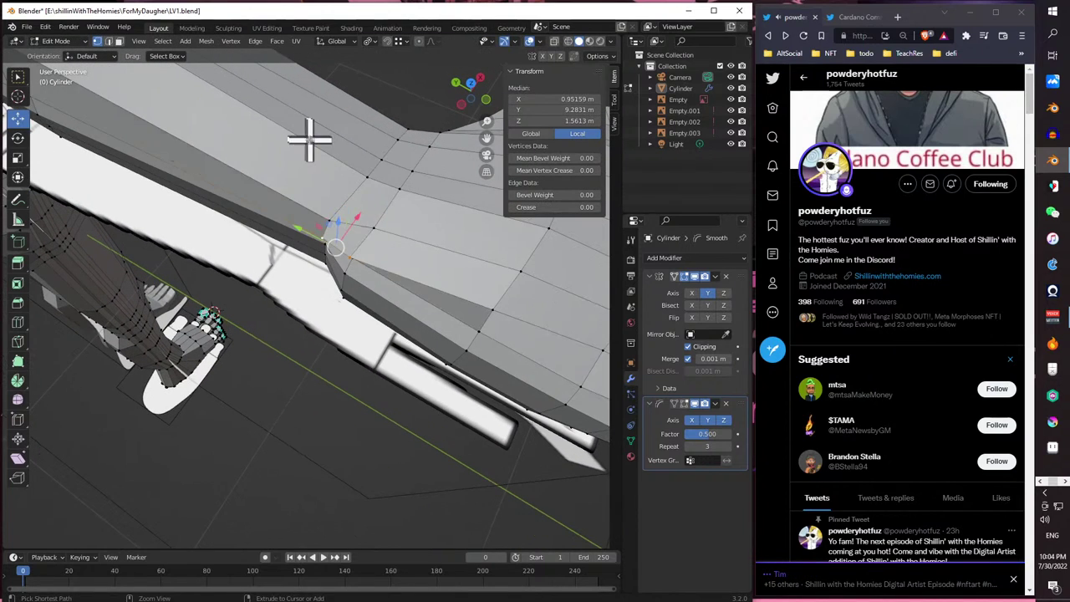
# - Move a back-of-hand vertex 0.015023 m along X and -0.004713 m along Z
pyautogui.click(362, 233)
pyautogui.press('g')
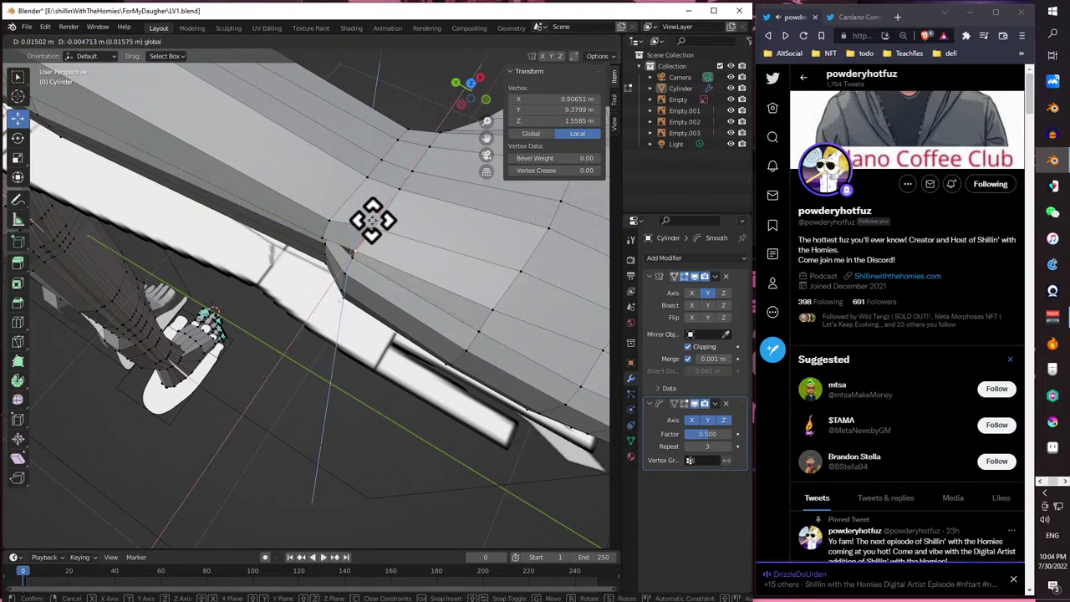
pyautogui.click(369, 222)
pyautogui.moveTo(370, 222); pyautogui.dragTo(336, 117, button='middle')
# - Select a path of arm vertices, then reduce the selection to the arm-tip vertex
pyautogui.keyDown('ctrl'); pyautogui.click(339, 117); pyautogui.keyUp('ctrl')
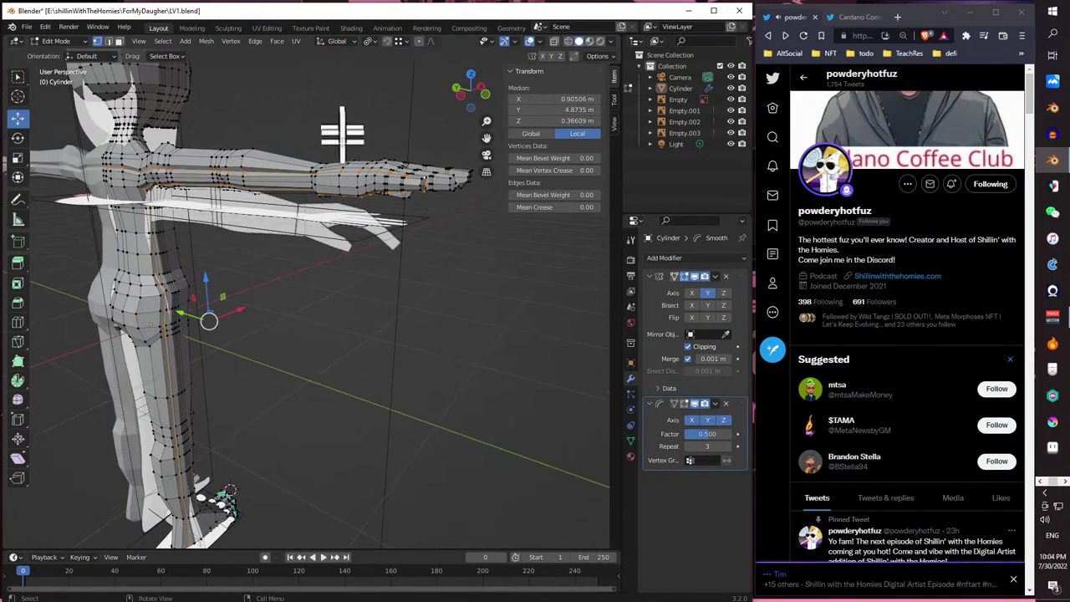
pyautogui.moveTo(342, 132); pyautogui.dragTo(327, 382, button='middle')
pyautogui.scroll(-5, 345, 373)
pyautogui.scroll(6, 397, 443)
pyautogui.moveTo(372, 425); pyautogui.dragTo(325, 466, button='middle')
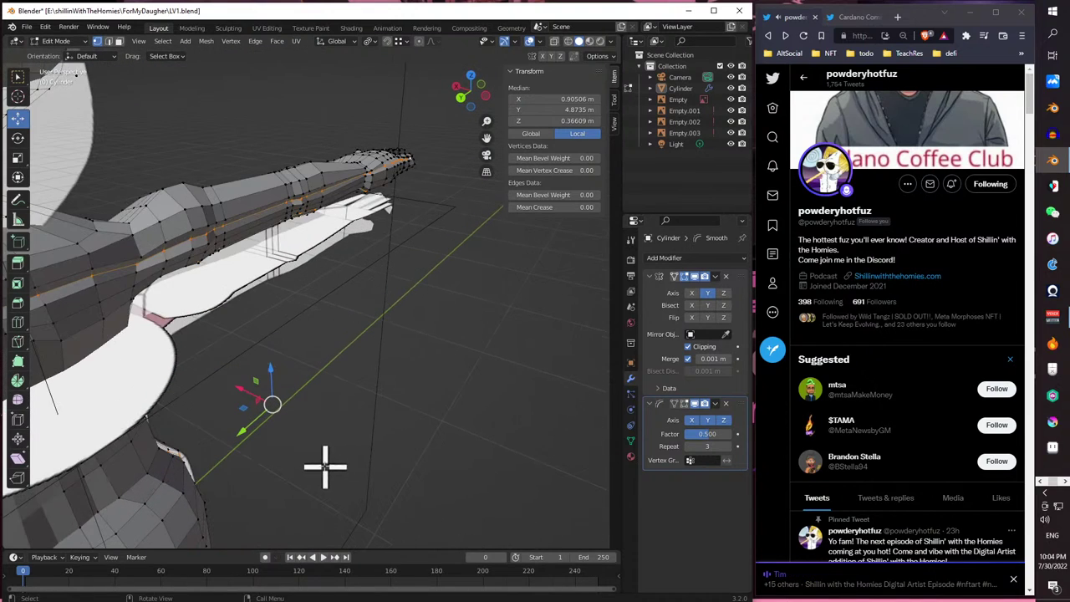
pyautogui.hotkey('ctrl', 'z')
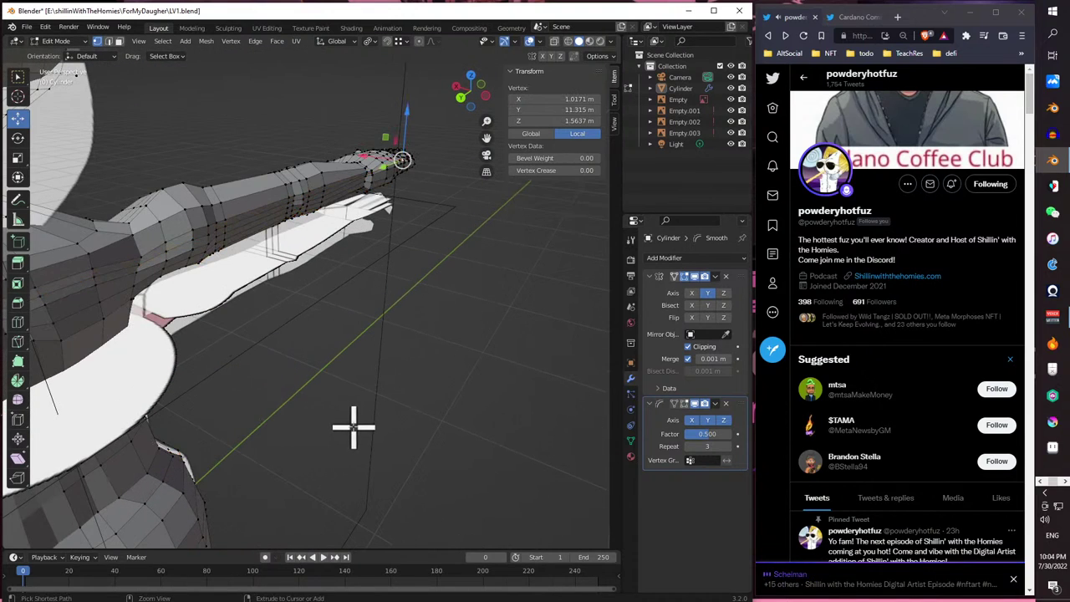
# - Move the wrist vertex 0.008779 m along X and 0.003158 m along Z
pyautogui.scroll(-5, 328, 411)
pyautogui.moveTo(328, 411); pyautogui.dragTo(216, 416, button='middle')
pyautogui.scroll(5, 276, 376)
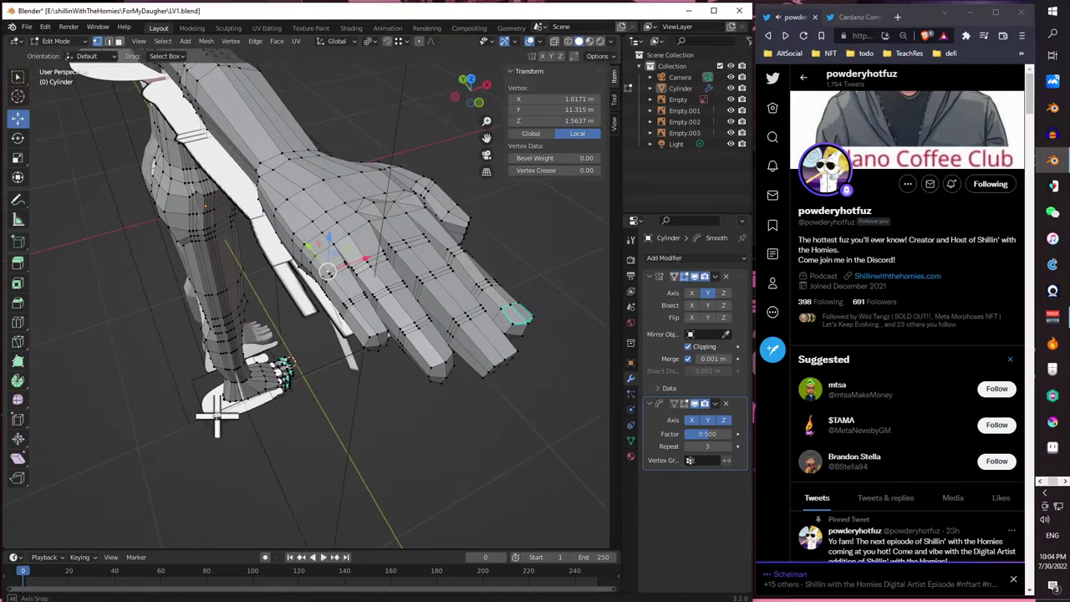
pyautogui.moveTo(276, 205); pyautogui.dragTo(298, 224, button='middle')
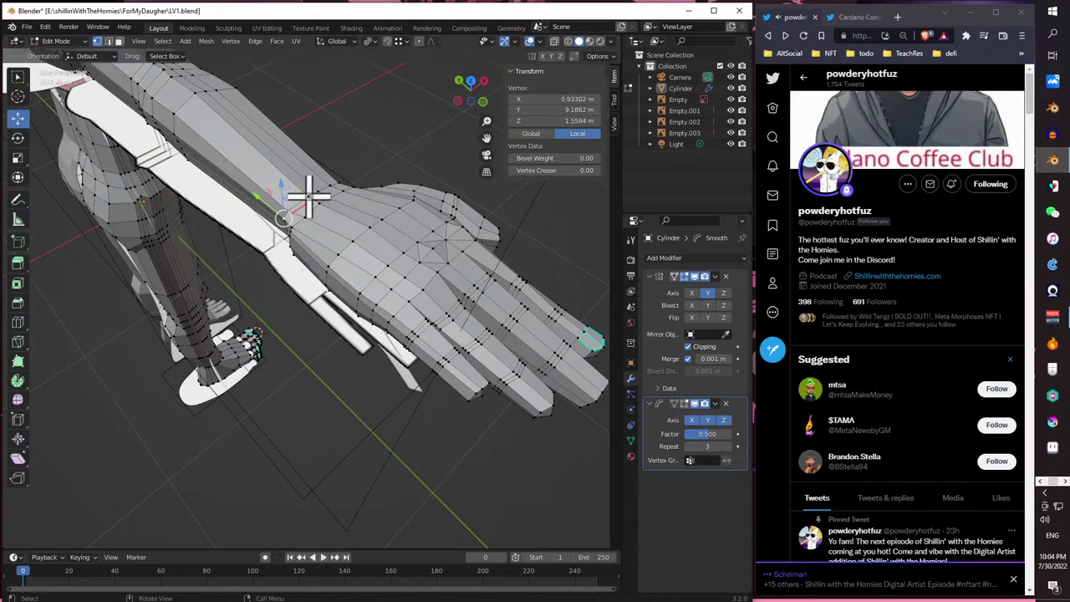
pyautogui.press('g')
pyautogui.click(310, 193)
pyautogui.moveTo(310, 192); pyautogui.dragTo(366, 294, button='middle')
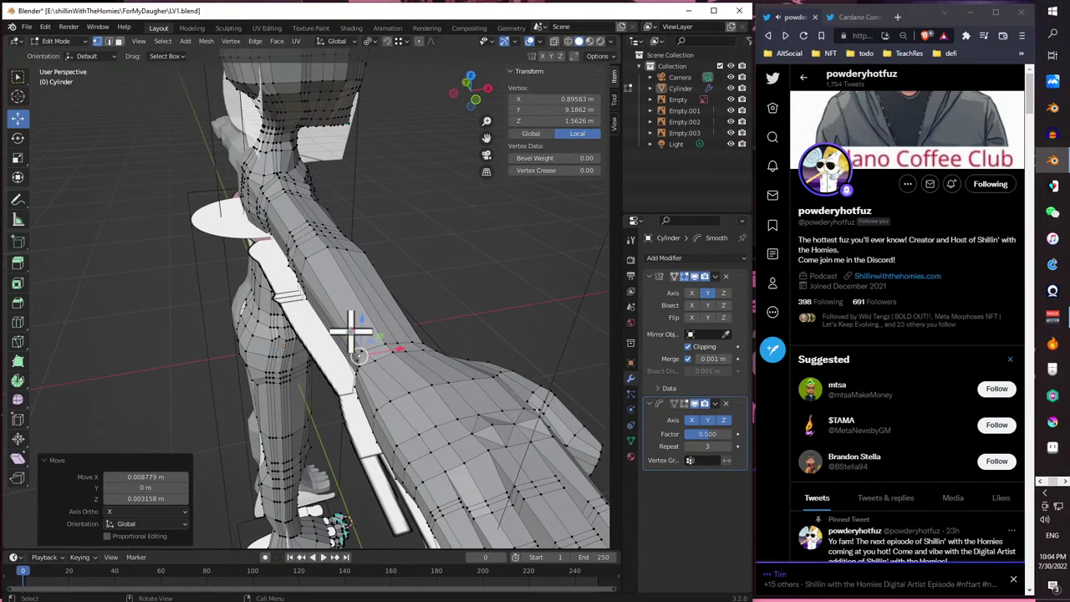
# - Nudge the selected vertex, then add mid-arm vertices and move them together
pyautogui.scroll(3, 351, 328)
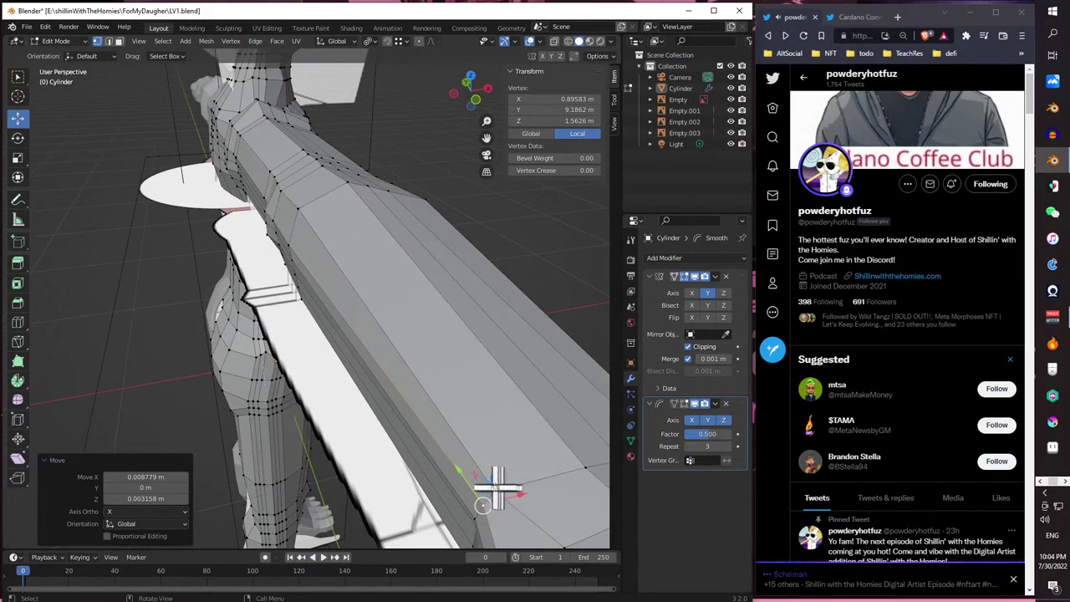
pyautogui.moveTo(497, 487); pyautogui.dragTo(491, 483)
pyautogui.keyDown('alt'); pyautogui.click(302, 203); pyautogui.keyUp('alt')
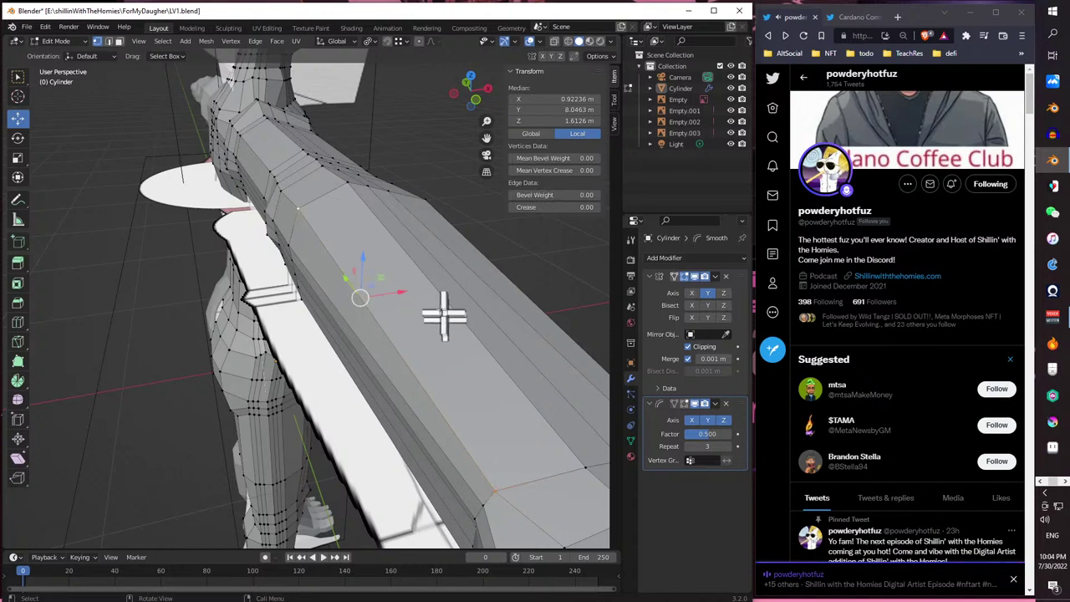
pyautogui.press('g')
pyautogui.click(412, 309)
pyautogui.moveTo(413, 310)
pyautogui.mouseDown(button='middle')
pyautogui.moveTo(413, 329)
pyautogui.moveTo(394, 320)
pyautogui.moveTo(412, 320)
pyautogui.mouseUp(button='middle')
# - Shift a back-of-hand vertex along X, then raise it slightly along Z
pyautogui.click(433, 364)
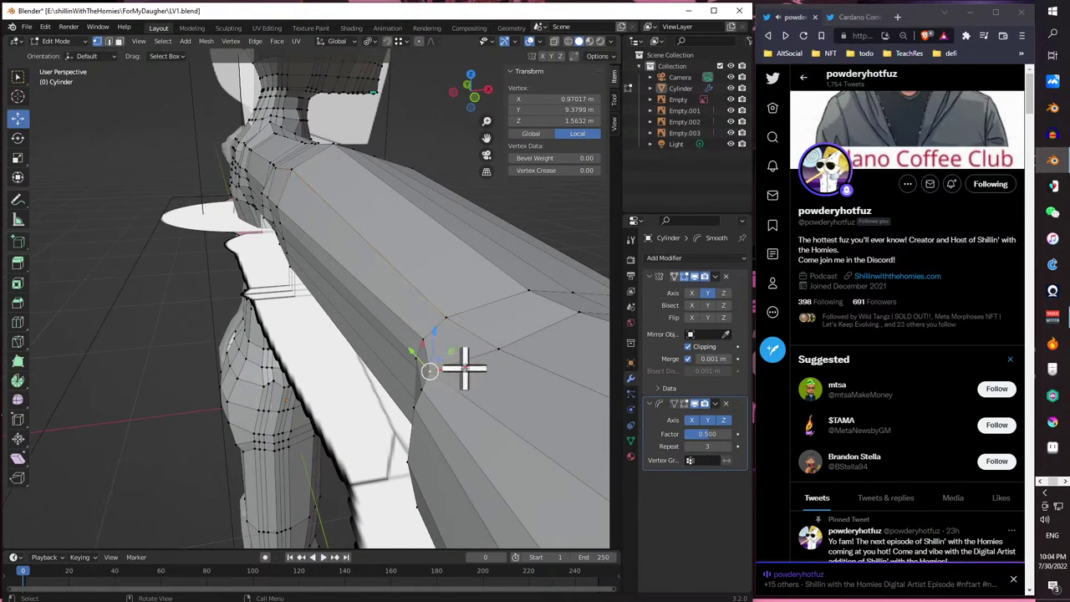
pyautogui.press('g')
pyautogui.press('x')
pyautogui.click(470, 365)
pyautogui.press('g')
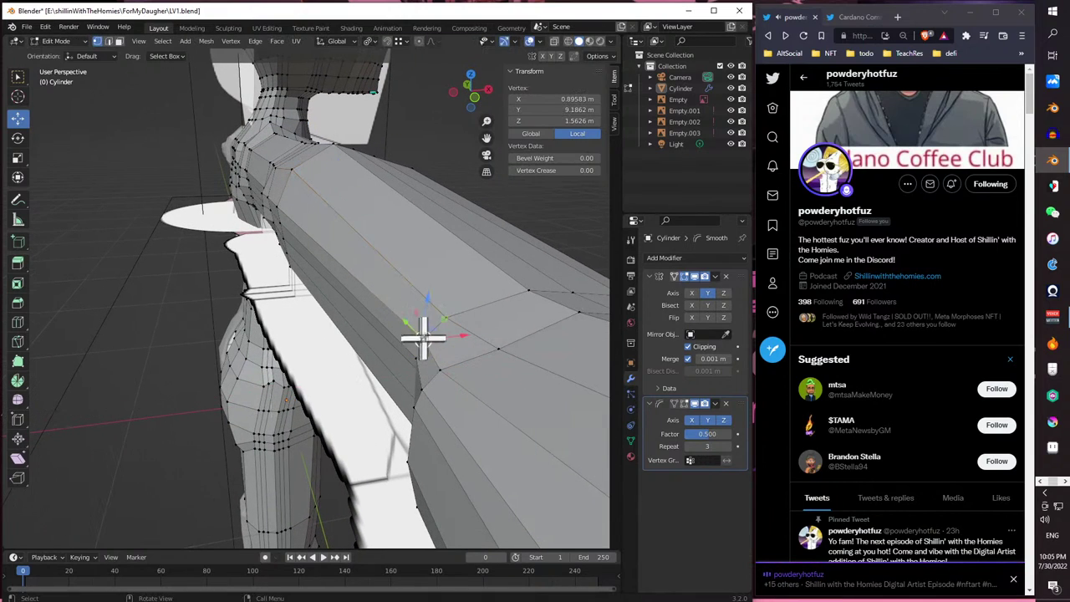
pyautogui.press('z')
pyautogui.click(425, 306)
# - Shift the selected vertex to the right and adjust it again while inspecting the arm
pyautogui.moveTo(444, 368); pyautogui.dragTo(316, 430, button='middle')
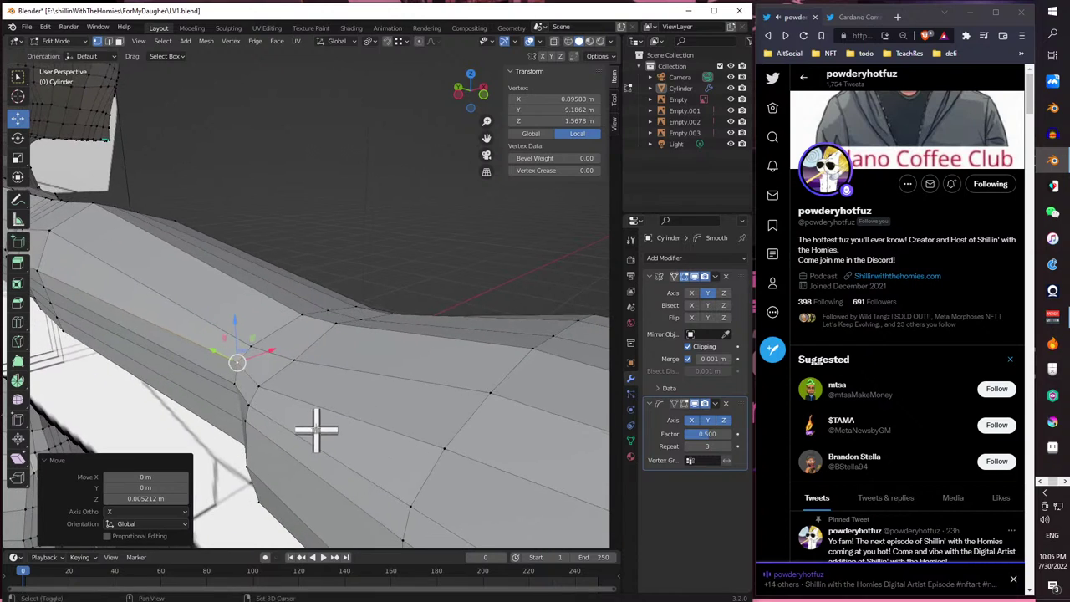
pyautogui.moveTo(237, 362); pyautogui.dragTo(290, 367)
pyautogui.moveTo(251, 406)
pyautogui.mouseDown(button='middle')
pyautogui.moveTo(277, 401)
pyautogui.moveTo(236, 401)
pyautogui.mouseUp(button='middle')
pyautogui.moveTo(382, 389); pyautogui.dragTo(392, 365)
pyautogui.scroll(-6, 301, 357)
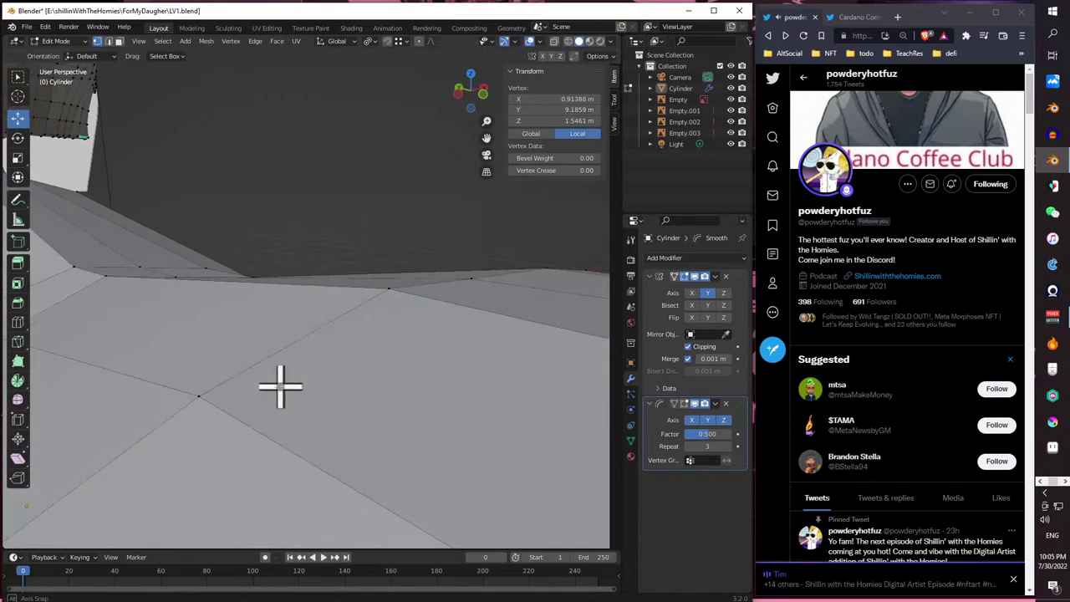
pyautogui.moveTo(282, 382); pyautogui.dragTo(349, 380, button='middle')
pyautogui.scroll(5, 346, 375)
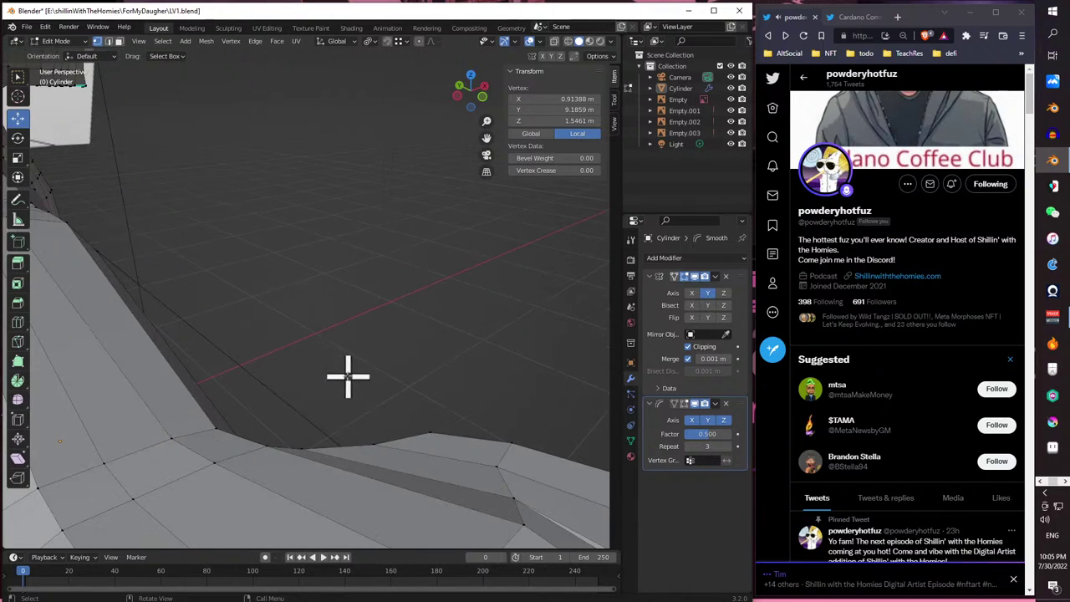
pyautogui.scroll(-3, 468, 301)
pyautogui.moveTo(469, 301); pyautogui.dragTo(497, 332, button='middle')
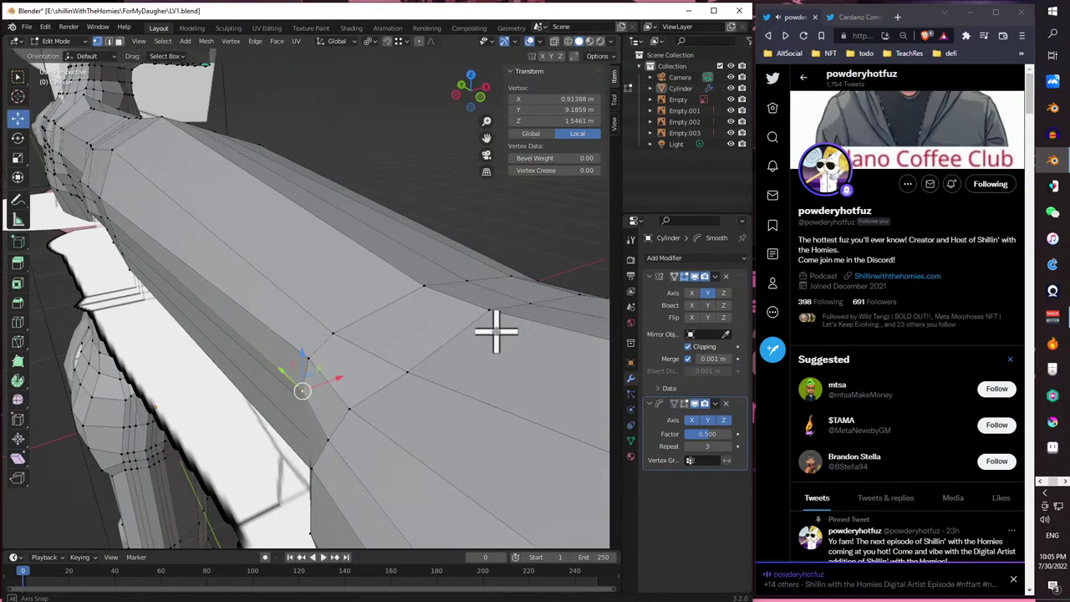
pyautogui.moveTo(337, 433); pyautogui.dragTo(360, 398, button='middle')
# - Frame the selected vertex with numpad period and slide it 0.001763 m along X
pyautogui.press('KP_Decimal')
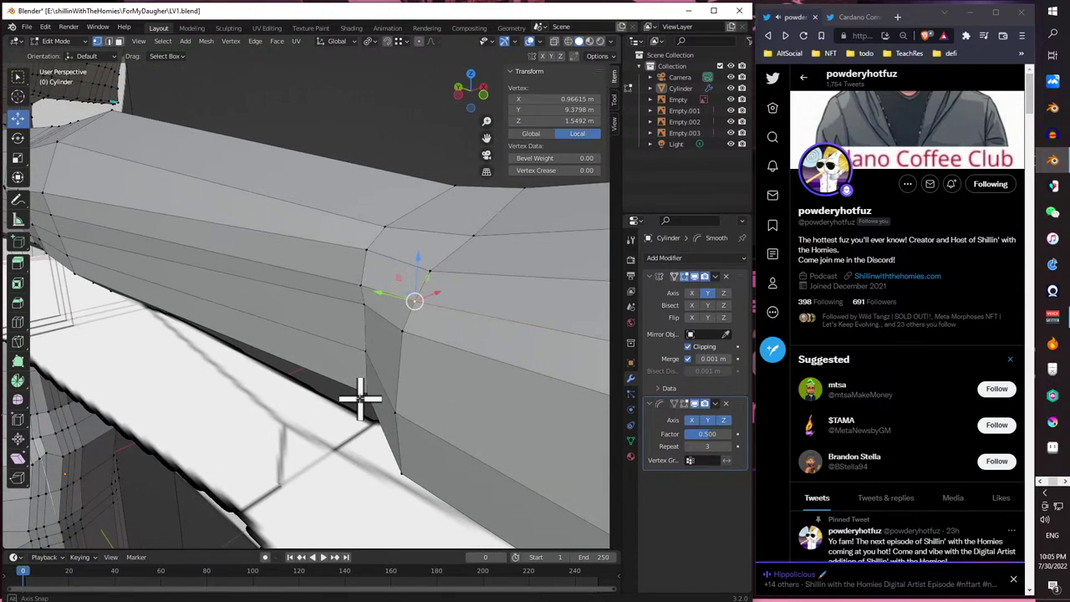
pyautogui.scroll(-5, 404, 330)
pyautogui.moveTo(406, 323); pyautogui.dragTo(420, 455, button='middle')
pyautogui.scroll(5, 420, 455)
pyautogui.scroll(-5, 394, 433)
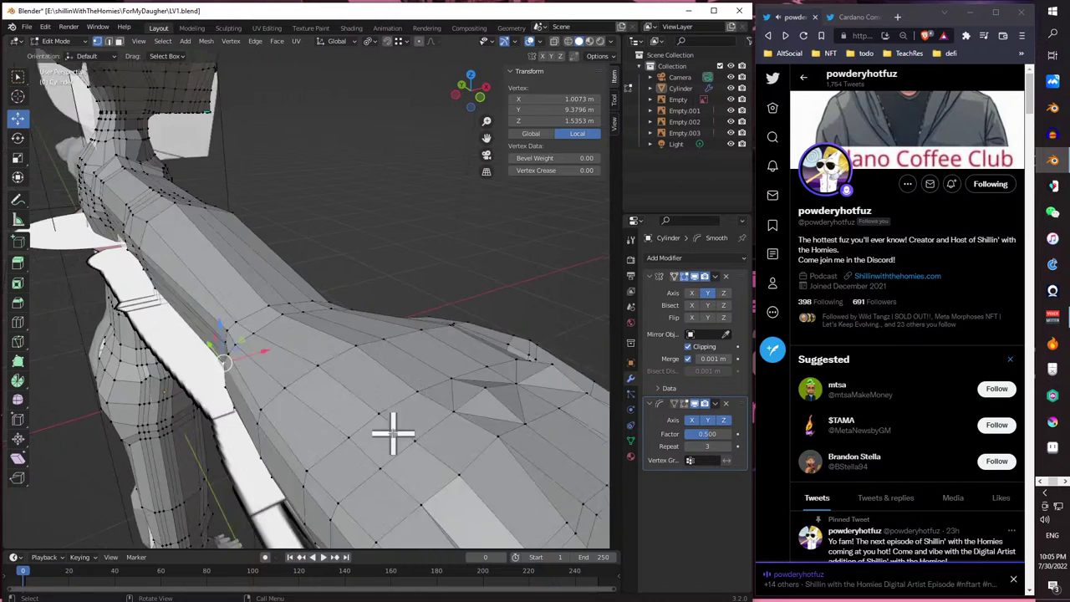
pyautogui.scroll(5, 305, 413)
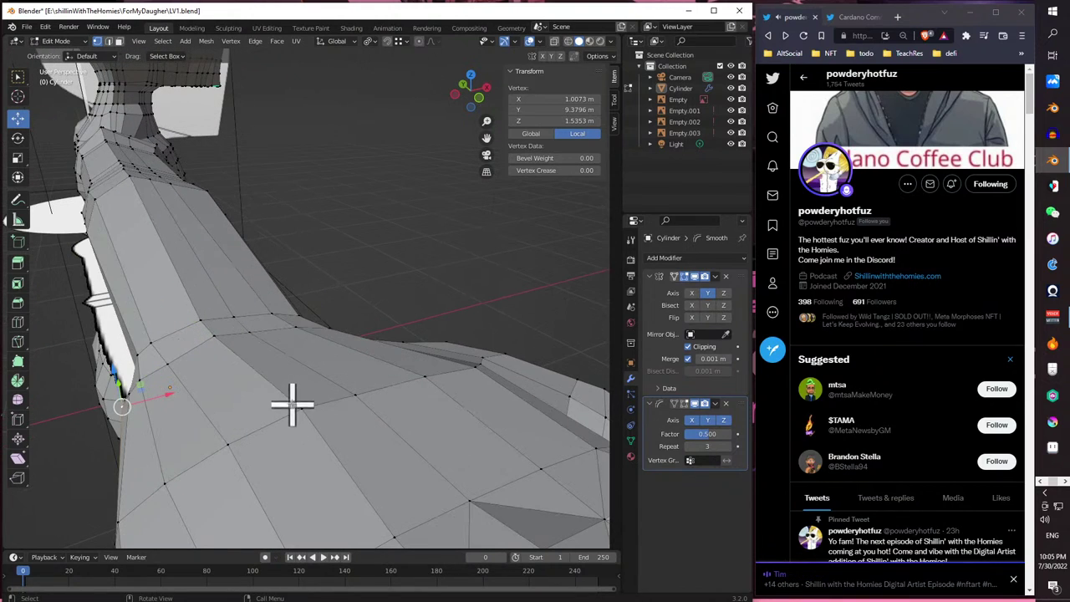
pyautogui.moveTo(291, 406); pyautogui.dragTo(364, 345, button='middle')
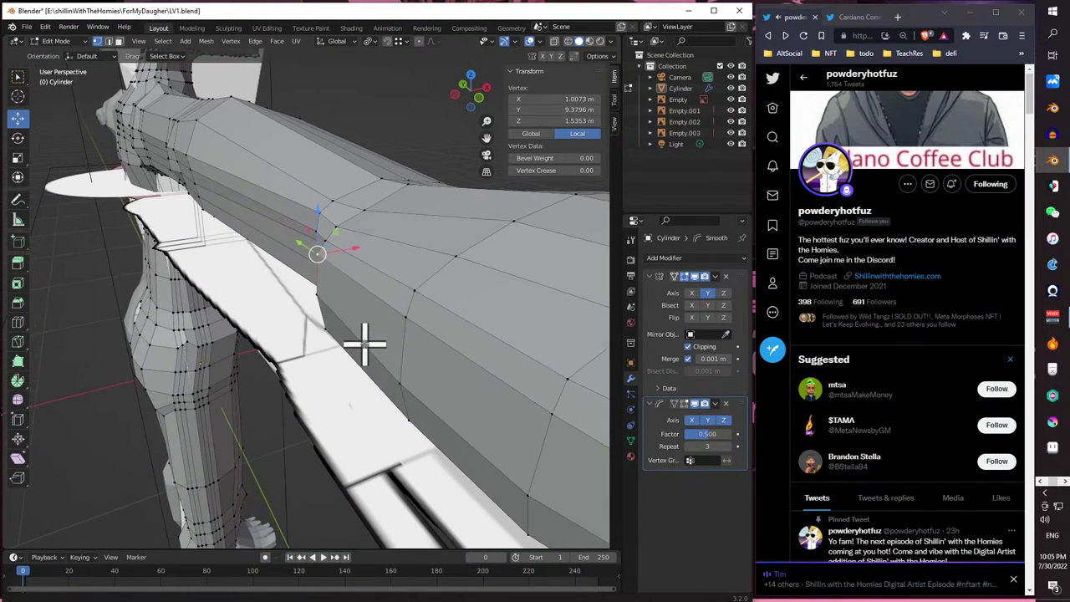
pyautogui.moveTo(341, 251); pyautogui.dragTo(353, 270)
pyautogui.moveTo(354, 270); pyautogui.dragTo(323, 303, button='middle')
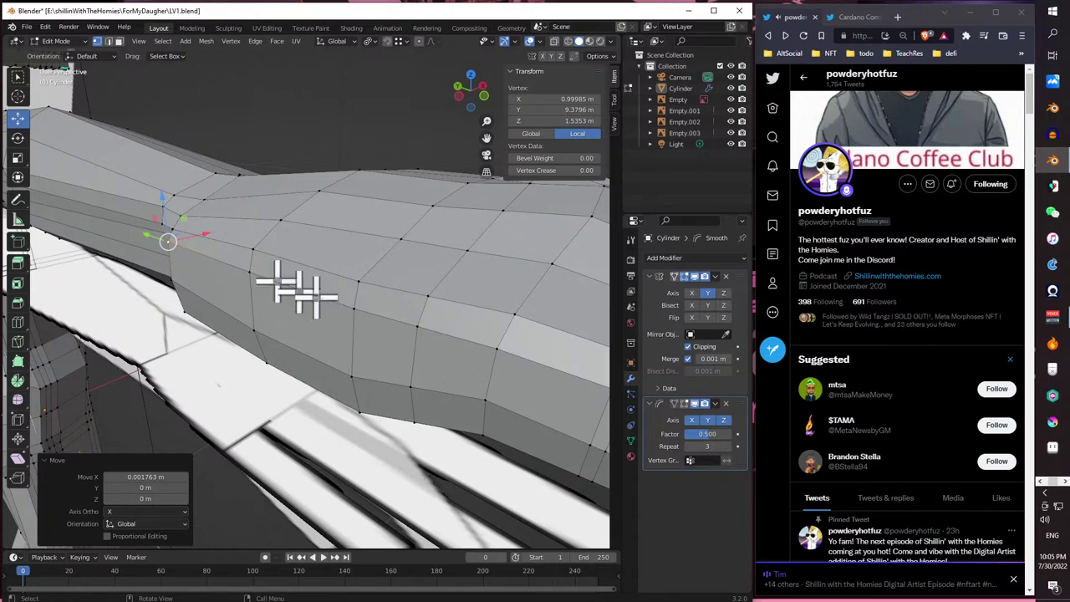
# - Select a shortest-path row of forearm-to-hand vertices and slide it 0.018015 m along X
pyautogui.click(252, 249)
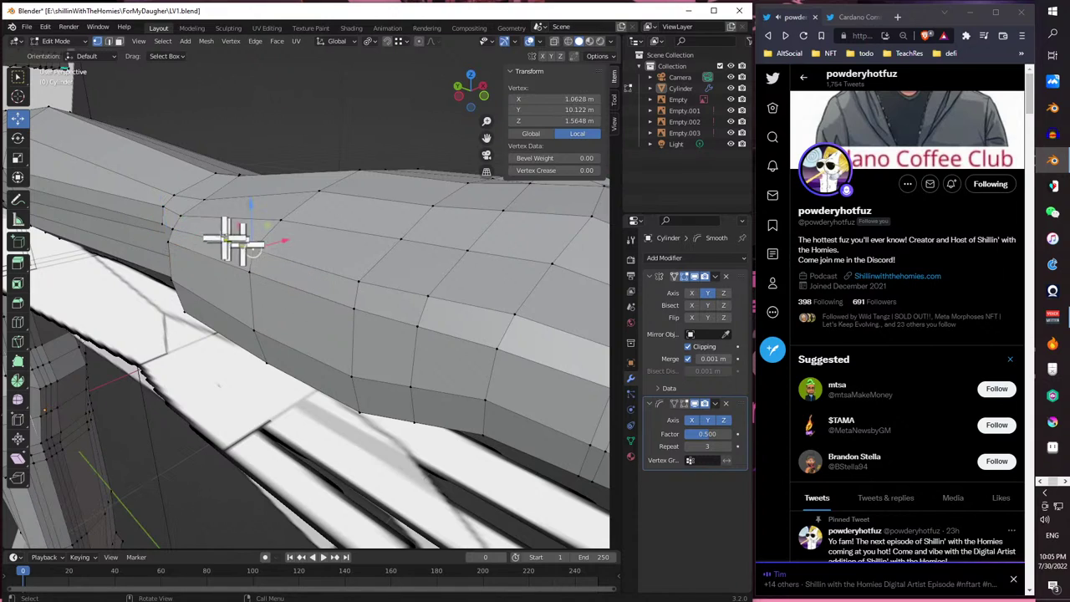
pyautogui.keyDown('ctrl'); pyautogui.click(173, 229); pyautogui.keyUp('ctrl')
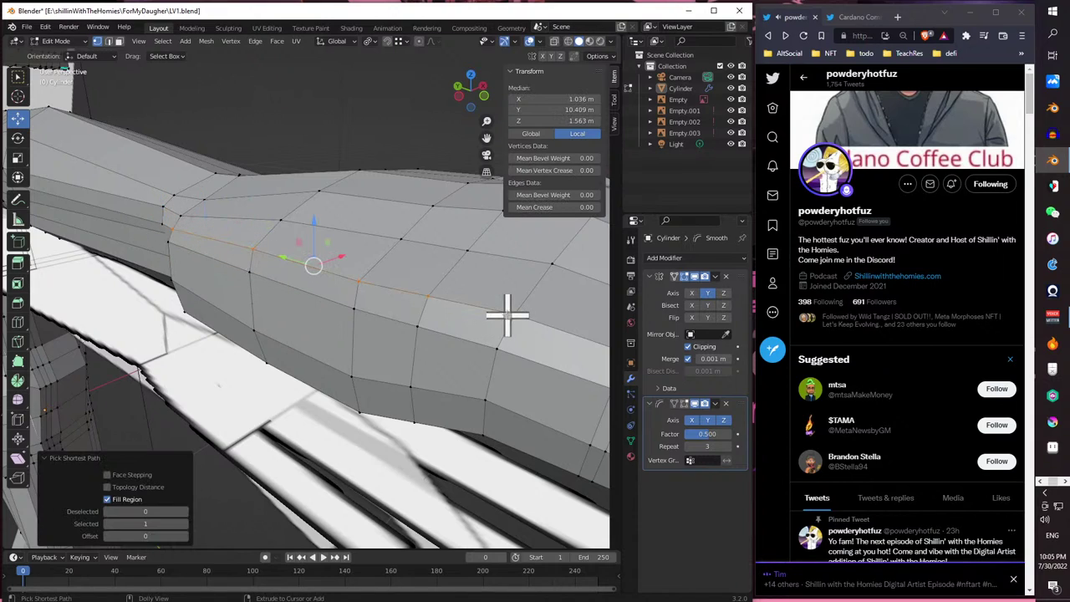
pyautogui.moveTo(353, 255)
pyautogui.mouseDown()
pyautogui.moveTo(341, 250)
pyautogui.moveTo(349, 242)
pyautogui.mouseUp()
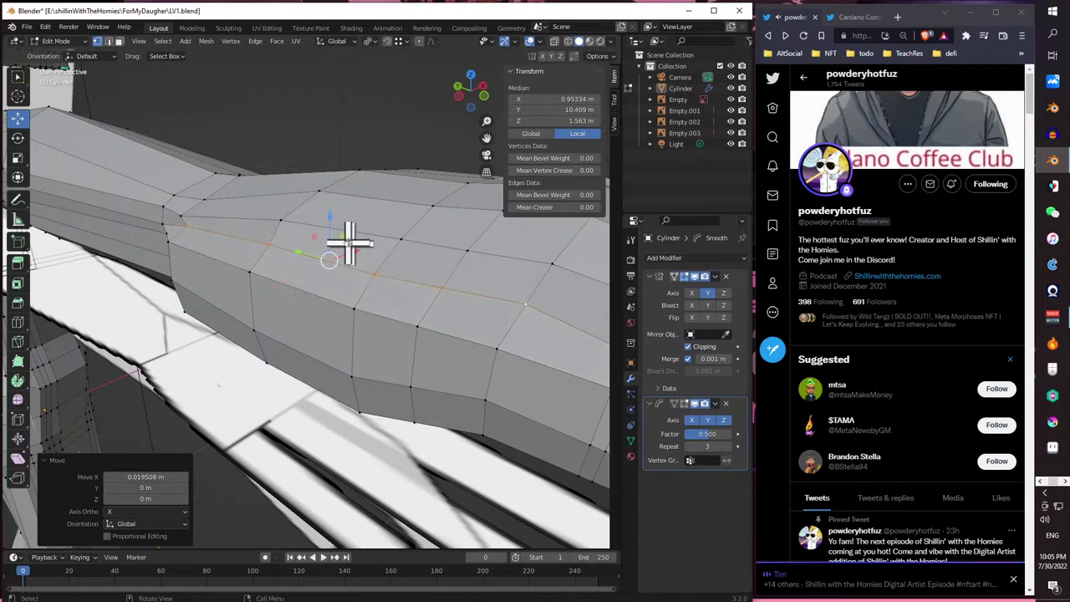
pyautogui.scroll(-8, 350, 243)
pyautogui.moveTo(346, 239); pyautogui.dragTo(324, 297, button='middle')
pyautogui.scroll(8, 356, 293)
pyautogui.press('g')
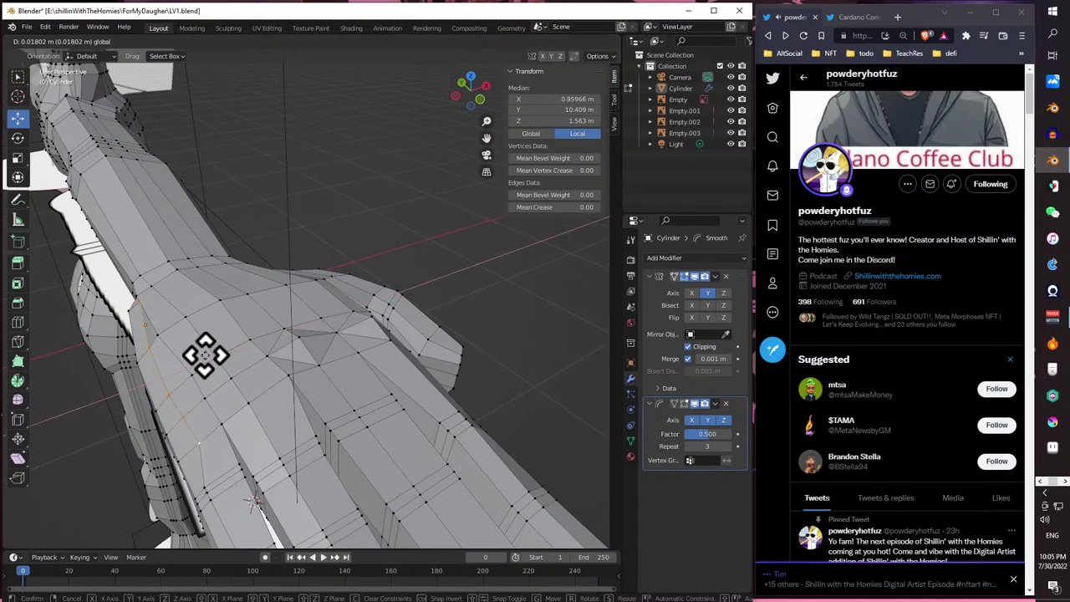
pyautogui.click(205, 356)
# - Pull a single corner vertex -0.015612 m back along X into line
pyautogui.moveTo(205, 355); pyautogui.dragTo(290, 349, button='middle')
pyautogui.scroll(5, 306, 326)
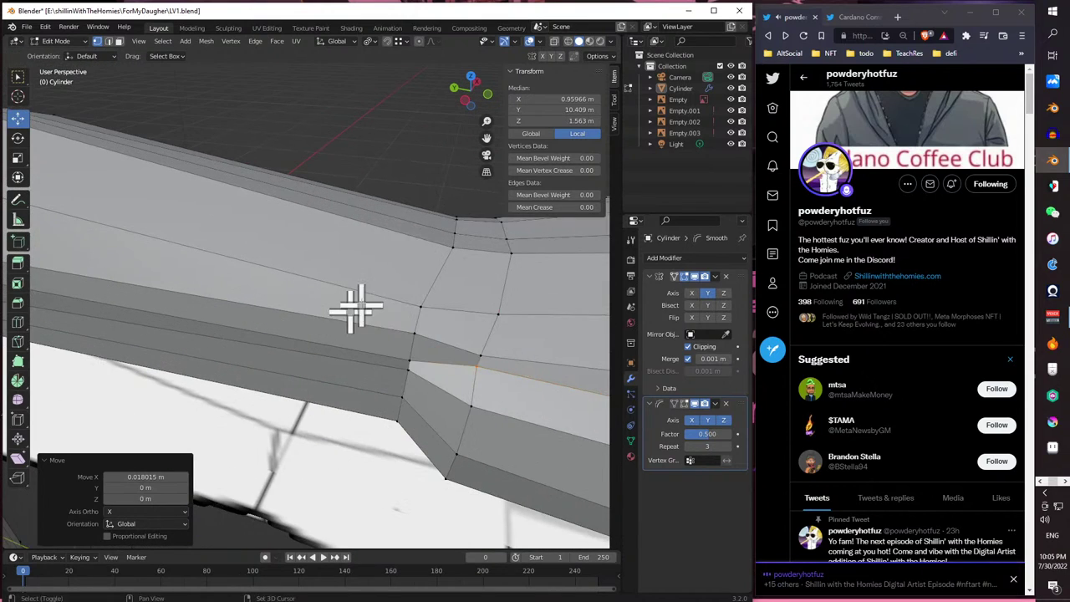
pyautogui.click(200, 282)
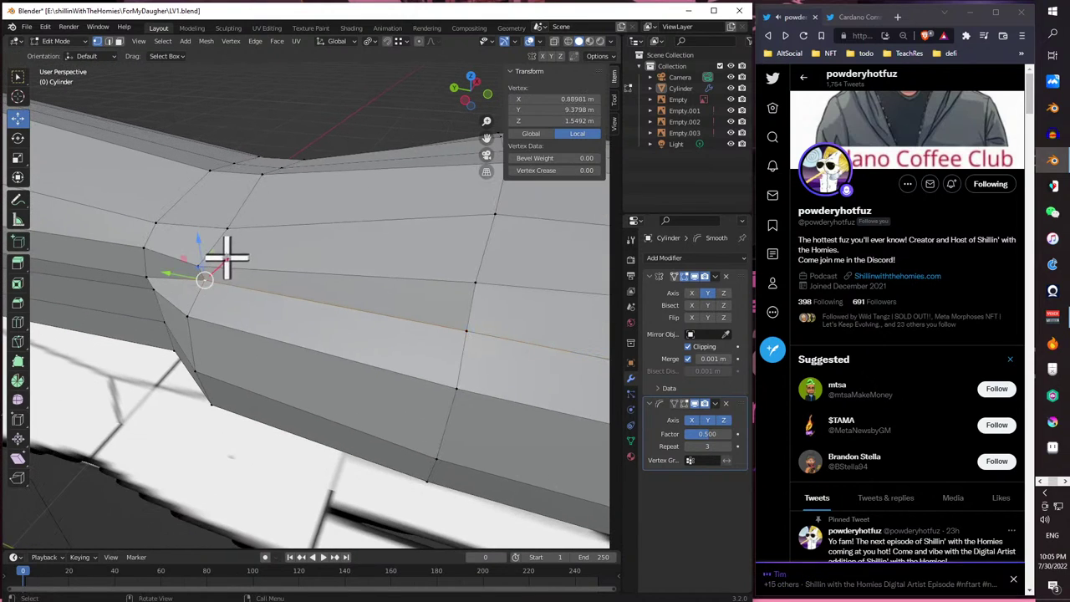
pyautogui.moveTo(225, 255); pyautogui.dragTo(211, 271)
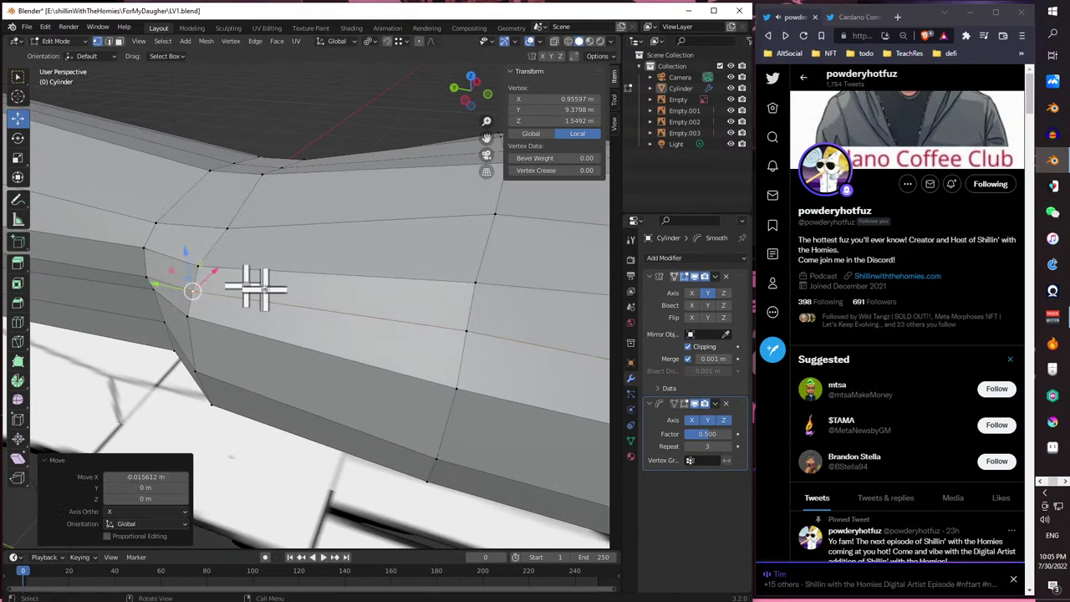
pyautogui.click(196, 263)
pyautogui.scroll(-6, 377, 306)
pyautogui.moveTo(421, 292); pyautogui.dragTo(281, 283, button='middle')
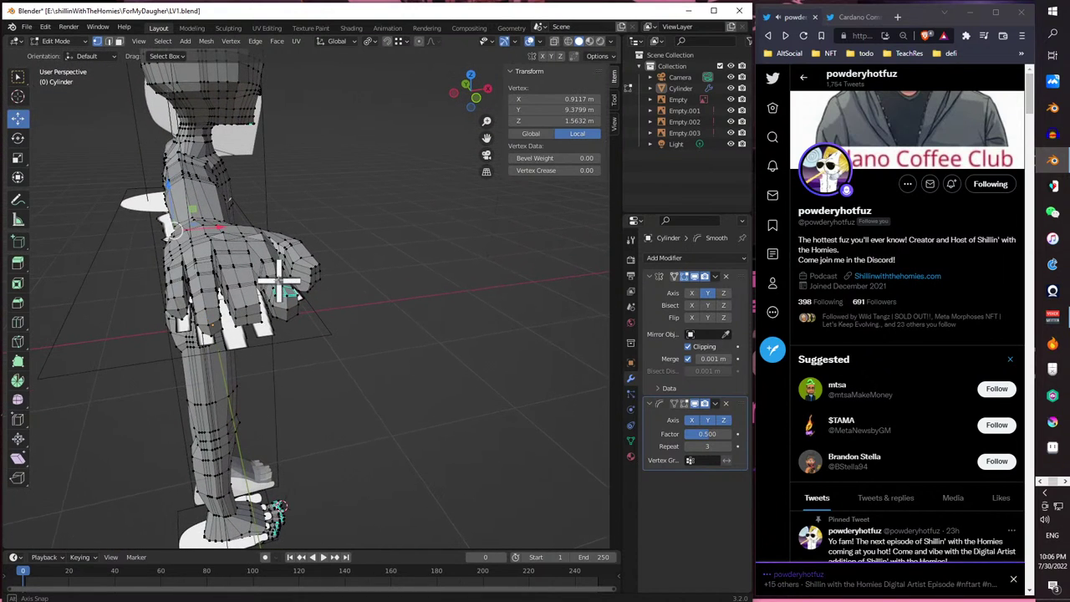
pyautogui.moveTo(282, 282); pyautogui.dragTo(363, 279, button='middle')
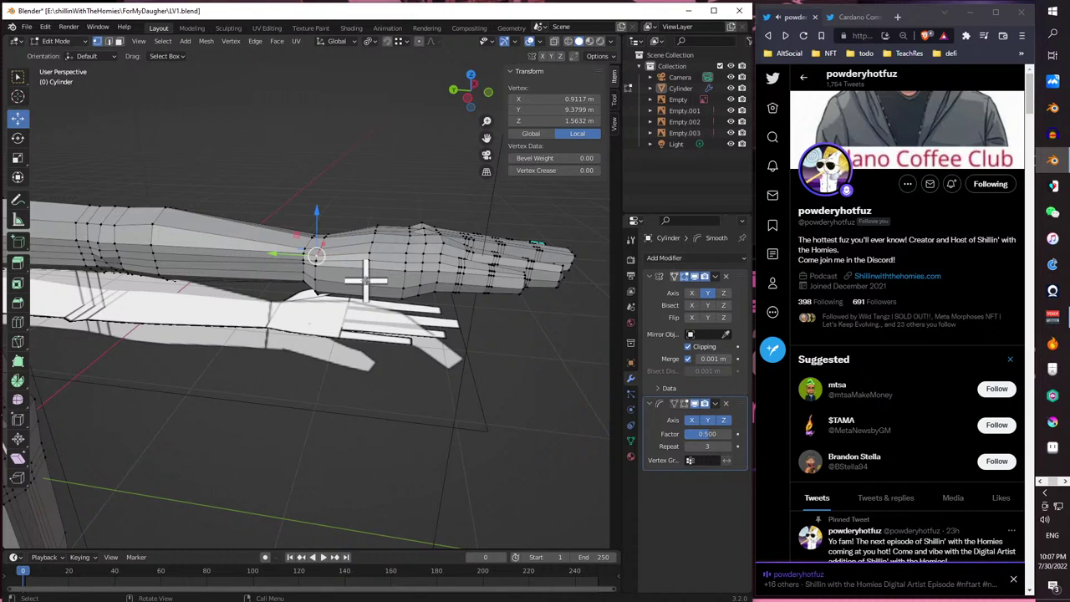
pyautogui.moveTo(366, 305); pyautogui.dragTo(359, 334, button='middle')
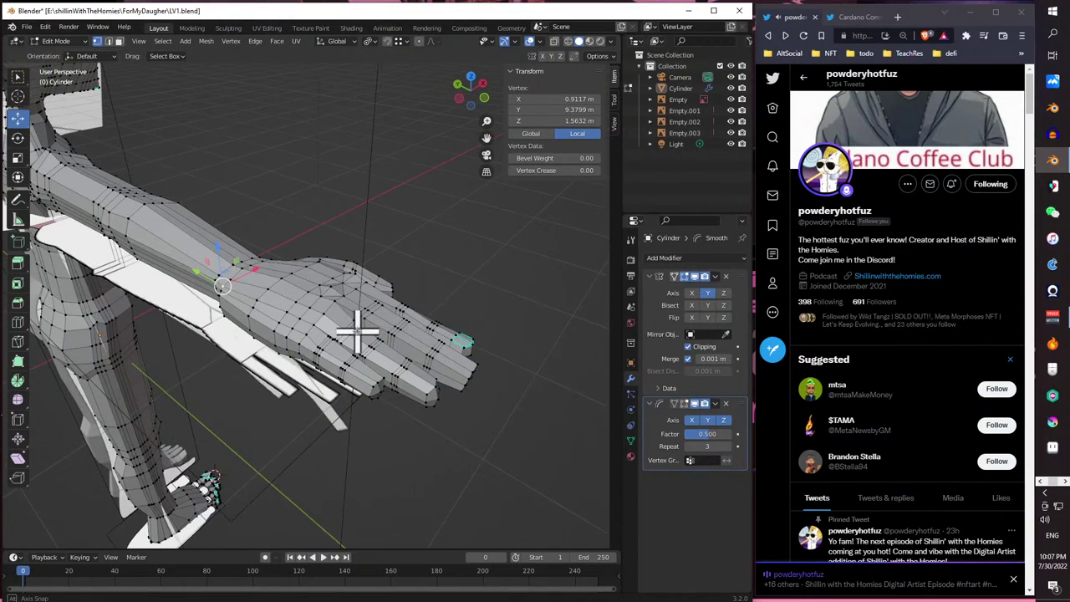
pyautogui.scroll(5, 317, 350)
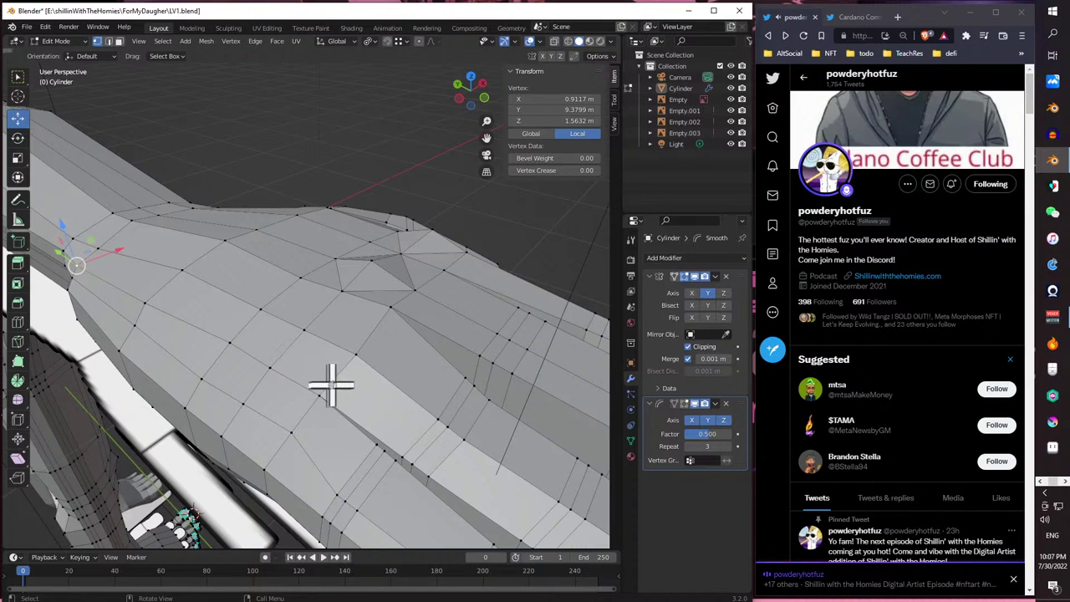
pyautogui.moveTo(329, 382)
pyautogui.mouseDown(button='middle')
pyautogui.moveTo(392, 370)
pyautogui.moveTo(333, 371)
pyautogui.mouseUp(button='middle')
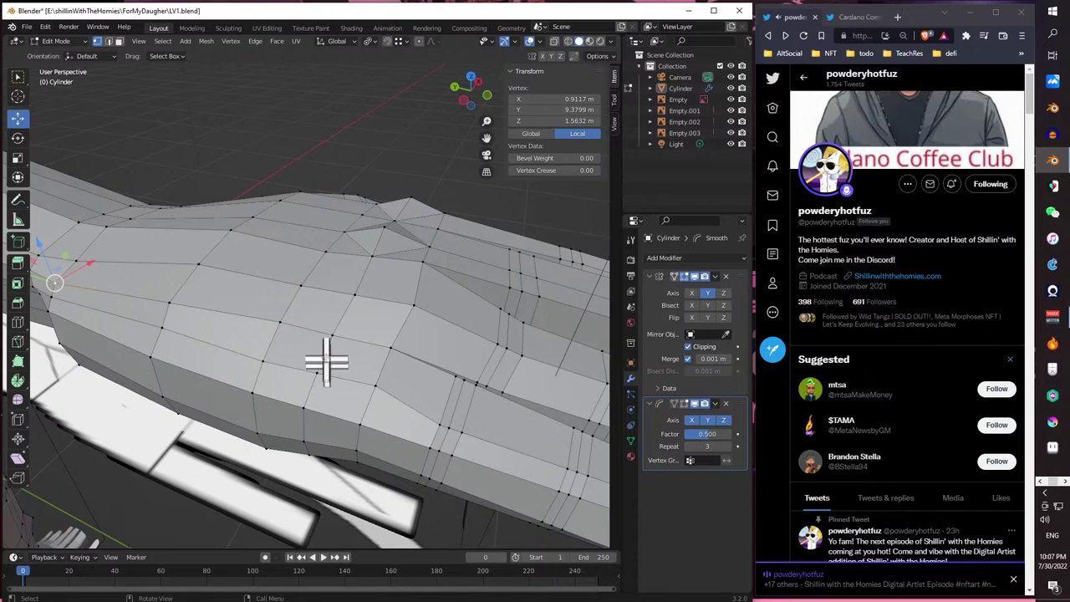
pyautogui.click(352, 296)
# - Nudge two neighbouring back-of-hand vertices slightly along Y
pyautogui.moveTo(352, 295); pyautogui.dragTo(363, 317, button='middle')
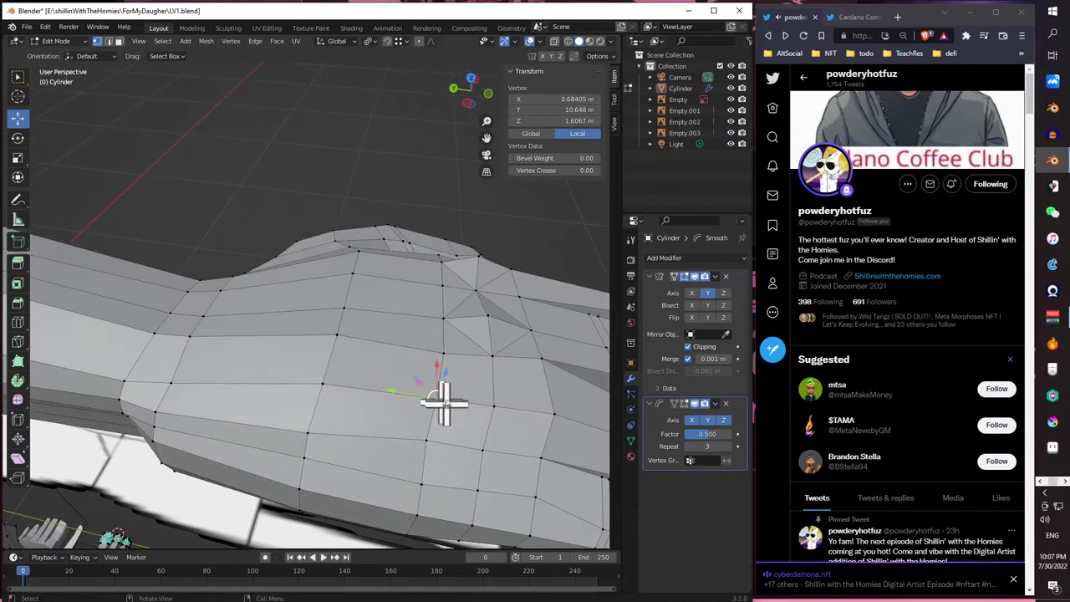
pyautogui.press('g')
pyautogui.press('y')
pyautogui.click(420, 425)
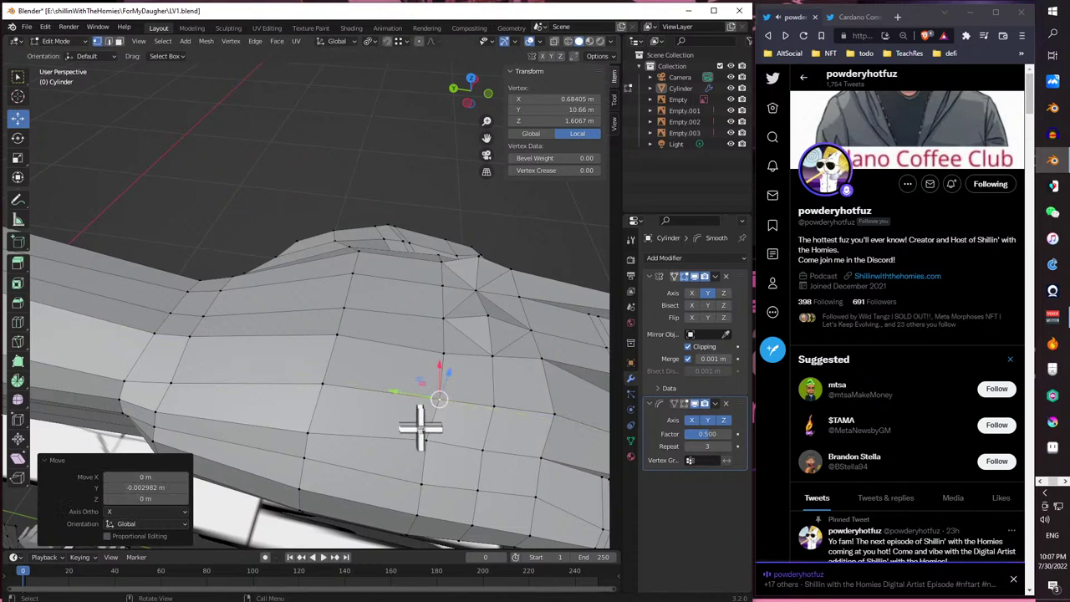
pyautogui.click(425, 437)
pyautogui.press('g')
pyautogui.press('y')
pyautogui.click(405, 438)
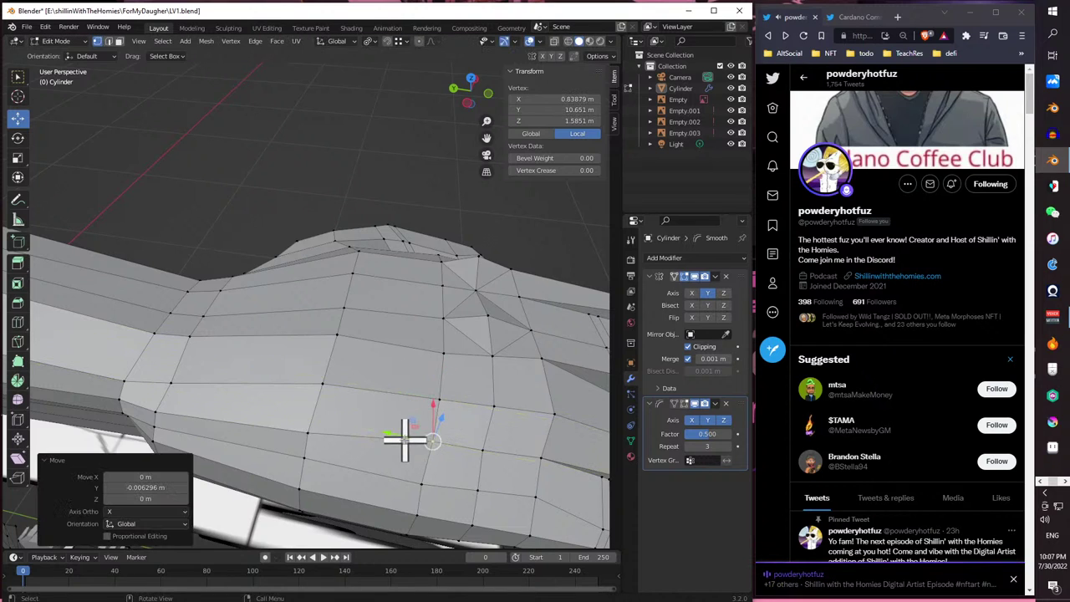
# - Select another vertex on the back of the hand for the next adjustment
pyautogui.moveTo(406, 437); pyautogui.dragTo(370, 423, button='middle')
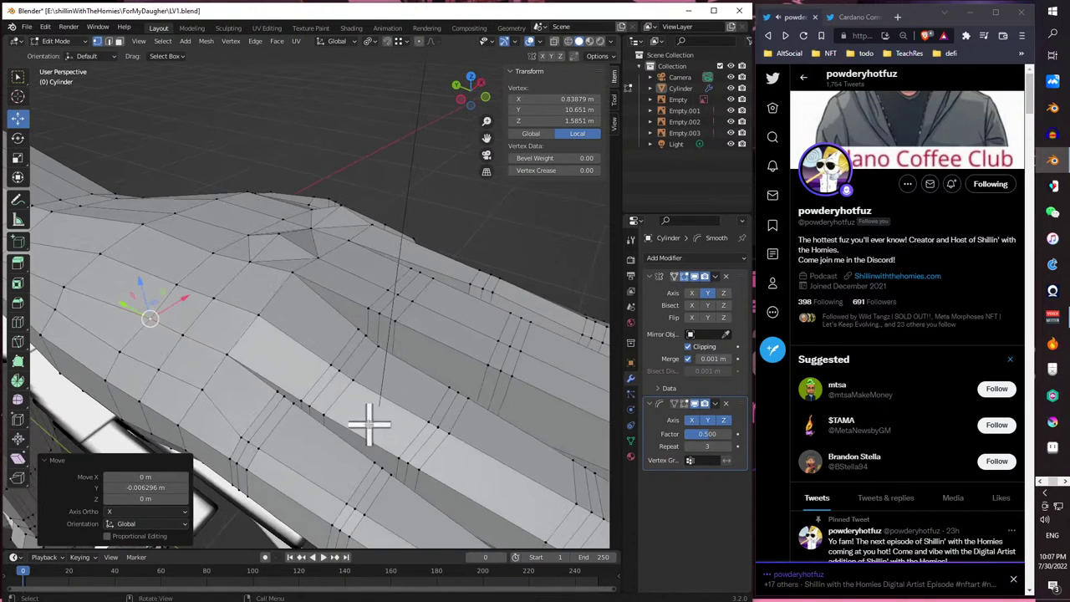
pyautogui.click(201, 382)
pyautogui.moveTo(200, 382); pyautogui.dragTo(310, 371, button='middle')
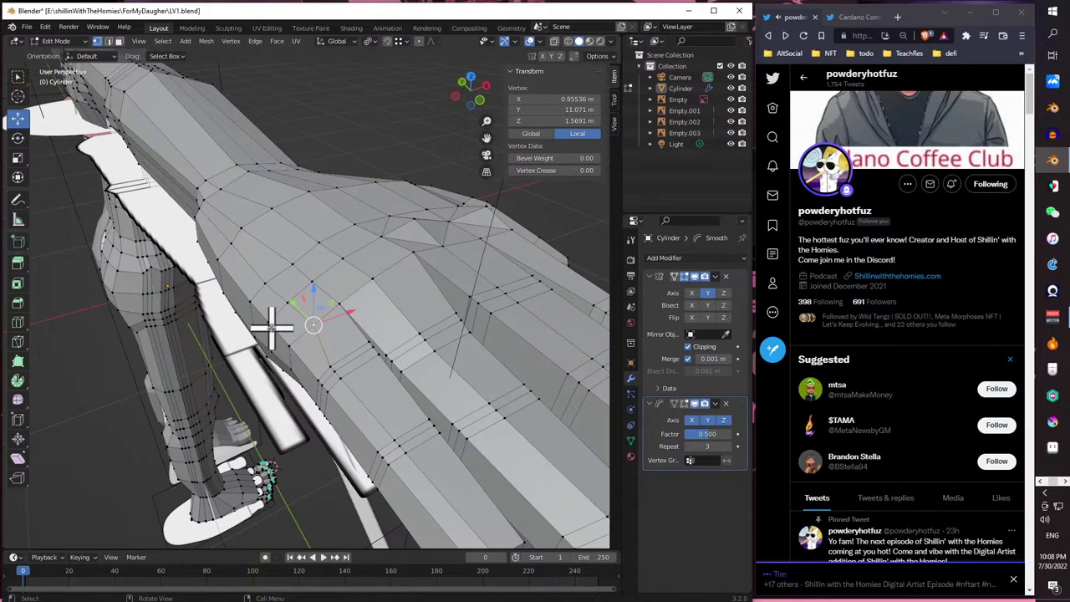
pyautogui.click(329, 365)
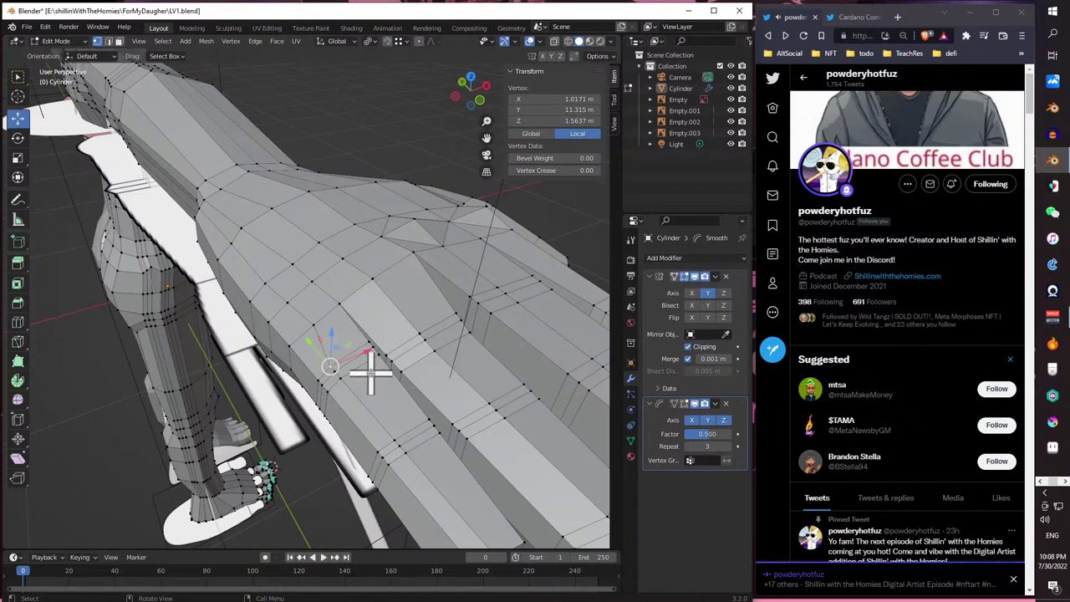
pyautogui.scroll(-4, 365, 361)
pyautogui.scroll(1, 373, 378)
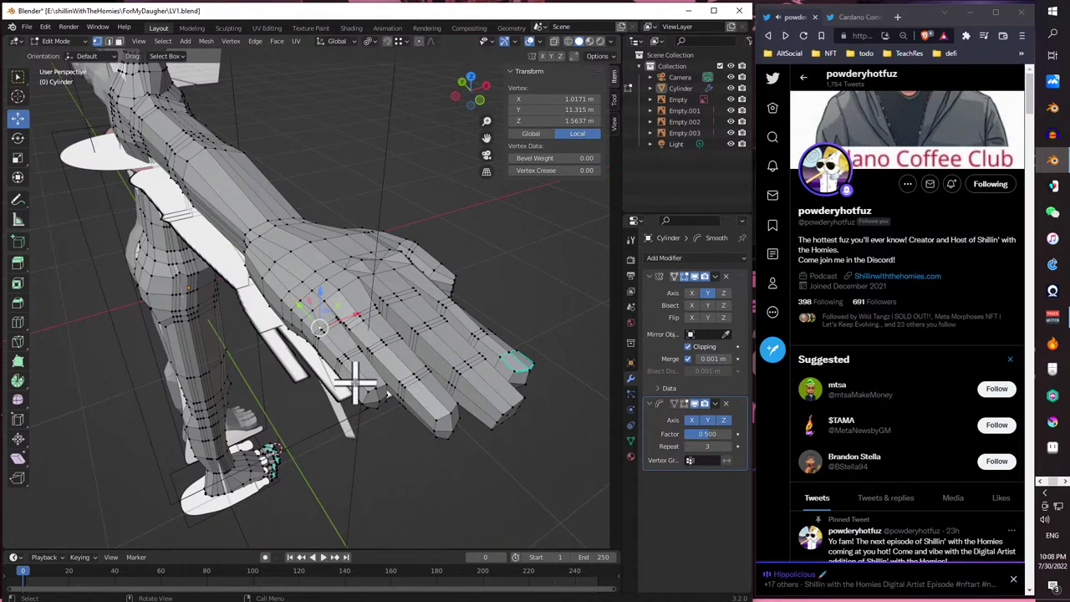
# - Fill-select a region of back-of-hand vertices and move it 0.010307 m along X
pyautogui.scroll(2, 359, 383)
pyautogui.moveTo(359, 383); pyautogui.dragTo(334, 359, button='middle')
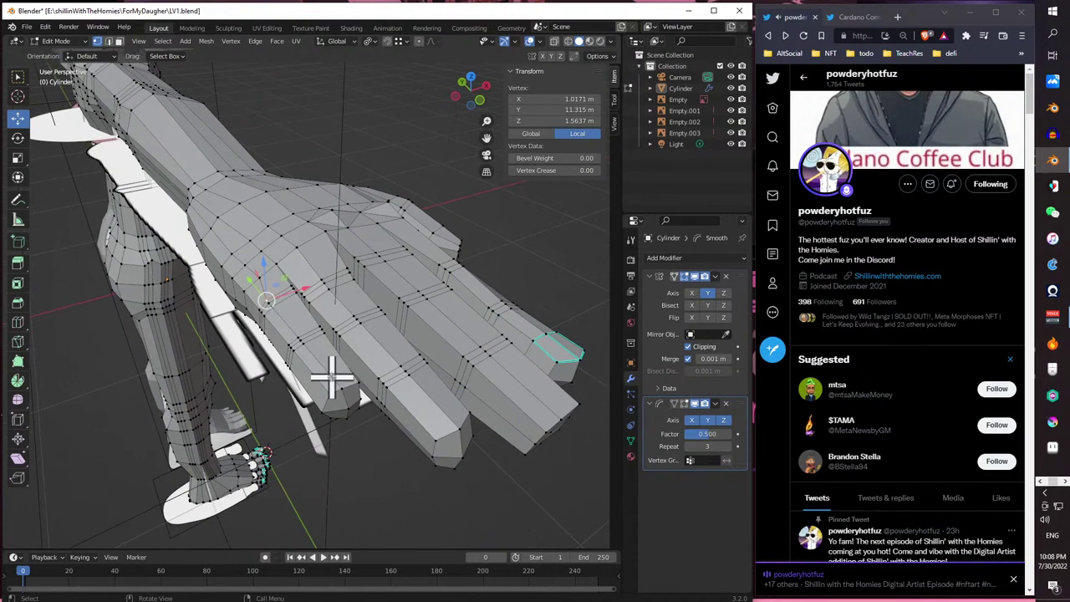
pyautogui.keyDown('ctrl'); pyautogui.keyDown('shift'); pyautogui.click(342, 387); pyautogui.keyUp('shift'); pyautogui.keyUp('ctrl')
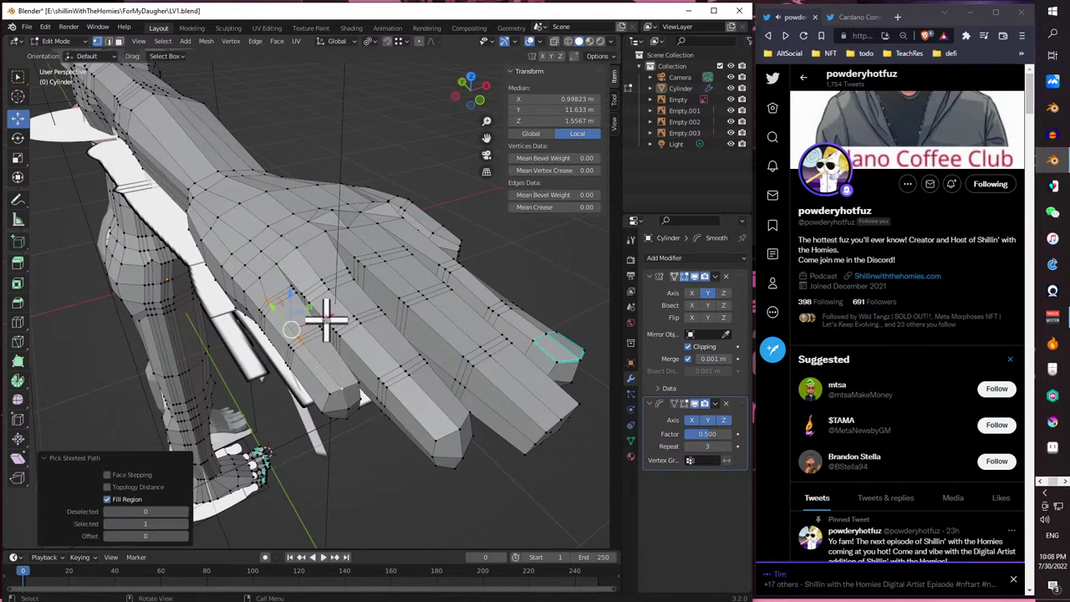
pyautogui.press('g')
pyautogui.press('x')
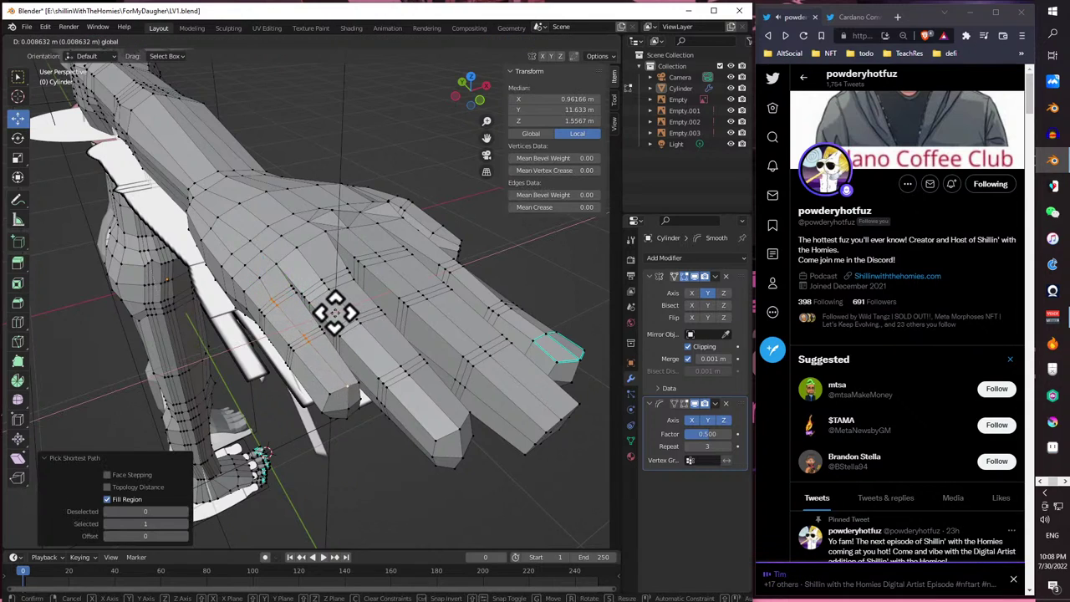
pyautogui.click(337, 314)
# - Review the result and select a single vertex on the back of the hand
pyautogui.moveTo(337, 314); pyautogui.dragTo(282, 296, button='middle')
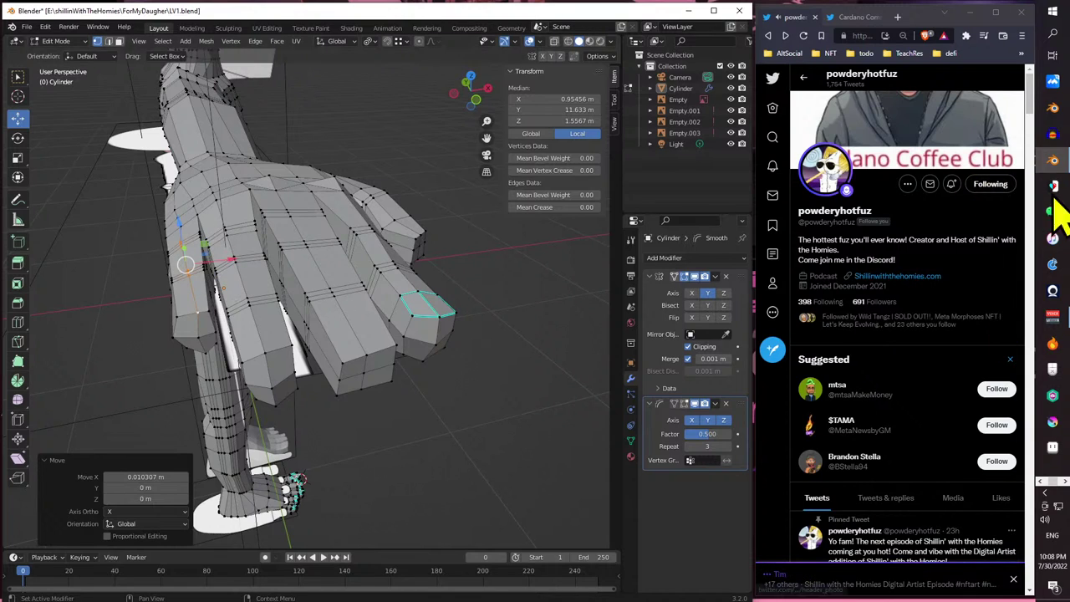
pyautogui.moveTo(442, 192); pyautogui.dragTo(438, 273, button='middle')
pyautogui.scroll(4, 346, 287)
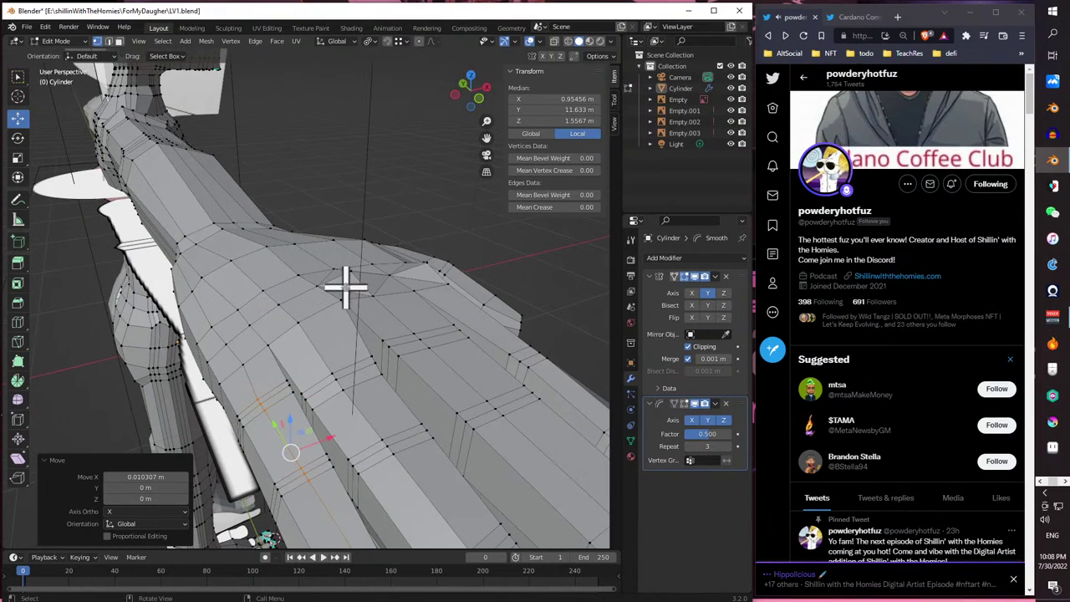
pyautogui.click(259, 307)
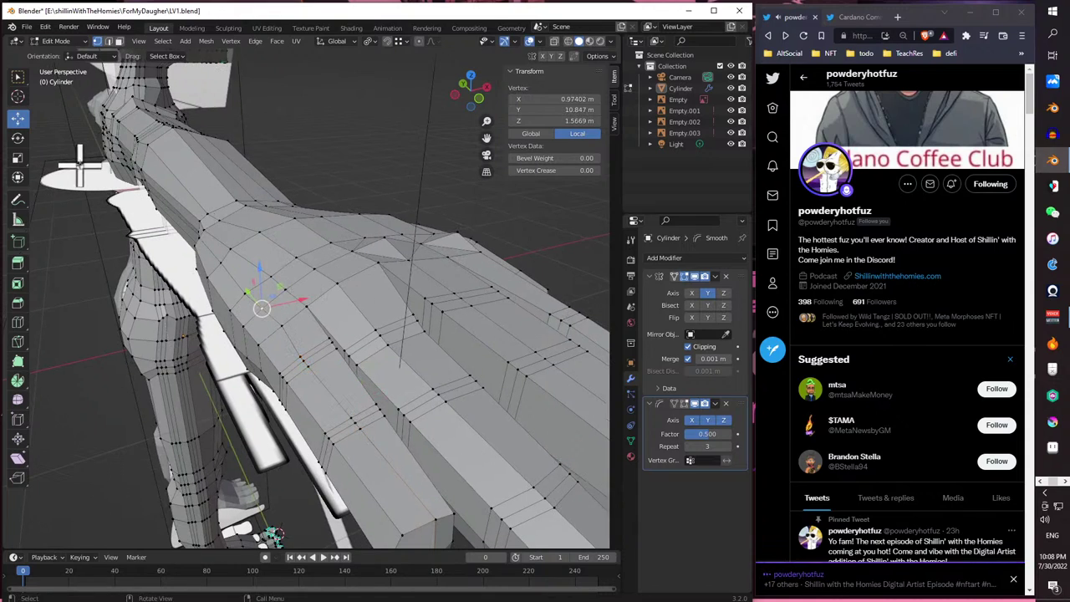
pyautogui.moveTo(262, 209); pyautogui.dragTo(241, 209, button='middle')
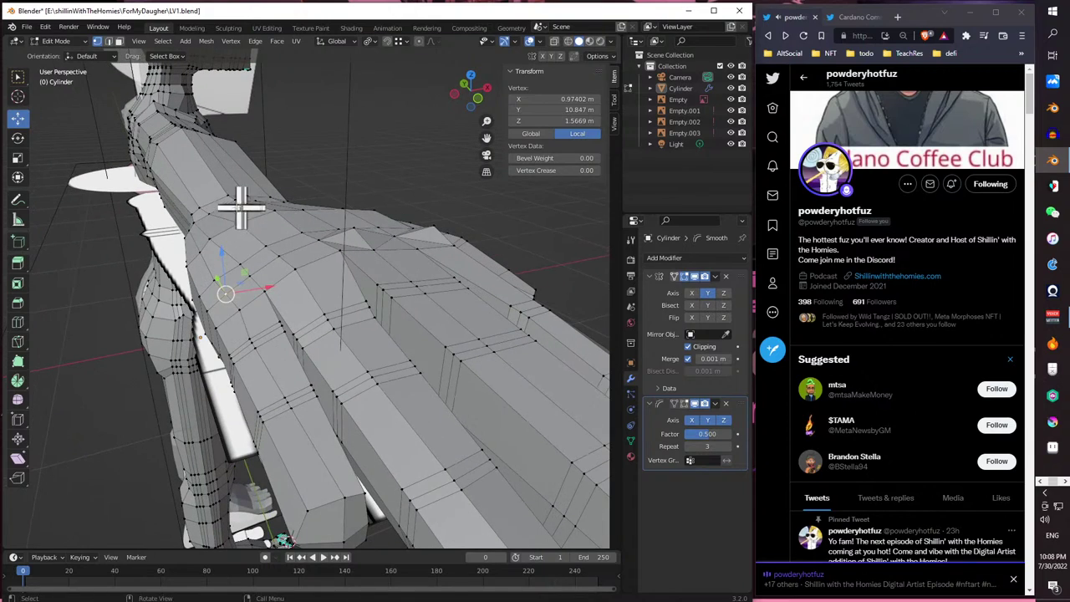
pyautogui.moveTo(222, 245)
pyautogui.mouseDown(button='middle')
pyautogui.moveTo(234, 232)
pyautogui.moveTo(216, 232)
pyautogui.mouseUp(button='middle')
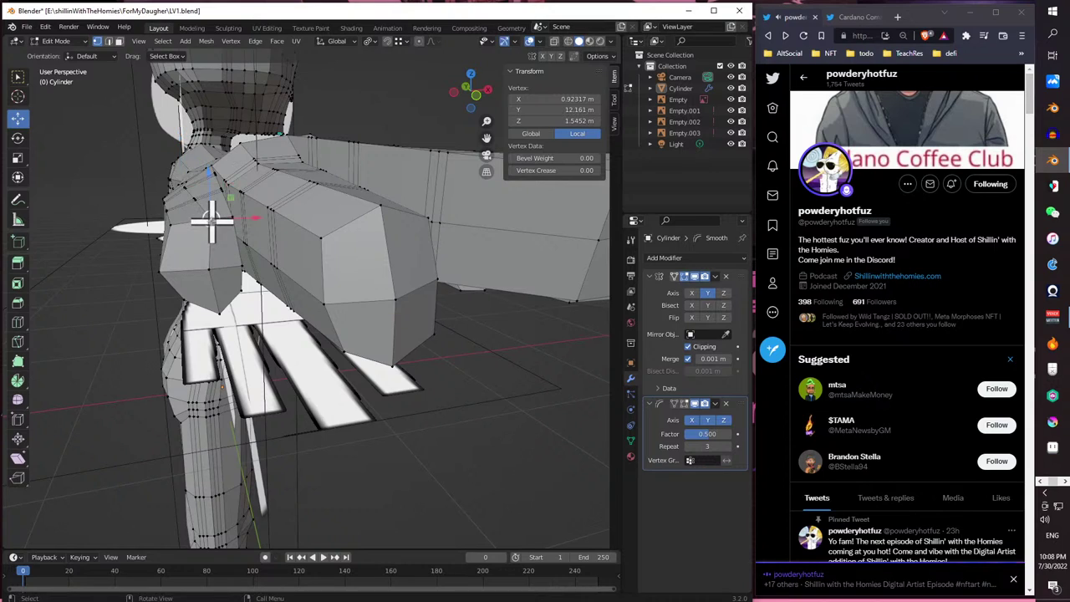
# - Nudge a hand vertex back along X, then shift a shortest-path edge slightly along X
pyautogui.moveTo(240, 219)
pyautogui.mouseDown()
pyautogui.moveTo(229, 220)
pyautogui.moveTo(233, 208)
pyautogui.mouseUp()
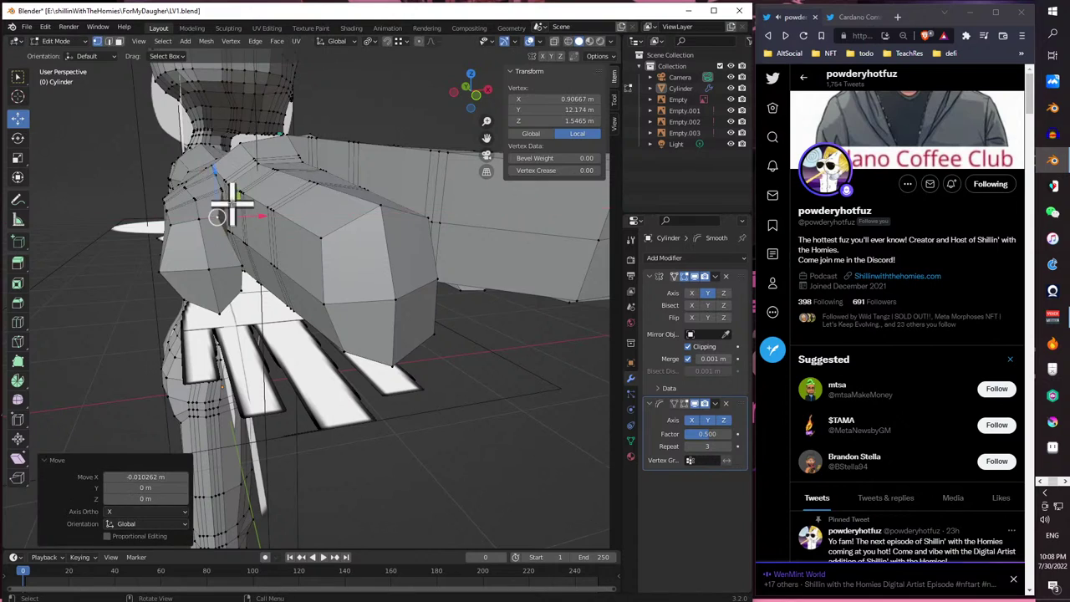
pyautogui.moveTo(231, 200); pyautogui.dragTo(223, 209, button='middle')
pyautogui.keyDown('ctrl'); pyautogui.click(208, 228); pyautogui.keyUp('ctrl')
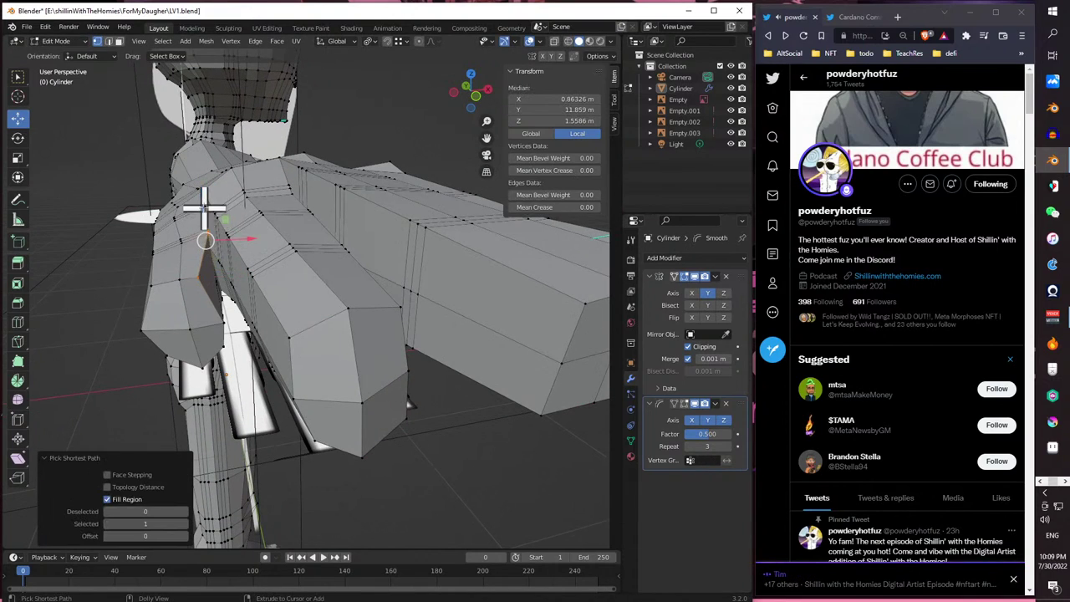
pyautogui.keyDown('ctrl'); pyautogui.moveTo(203, 203); pyautogui.dragTo(186, 227, button='middle'); pyautogui.keyUp('ctrl')
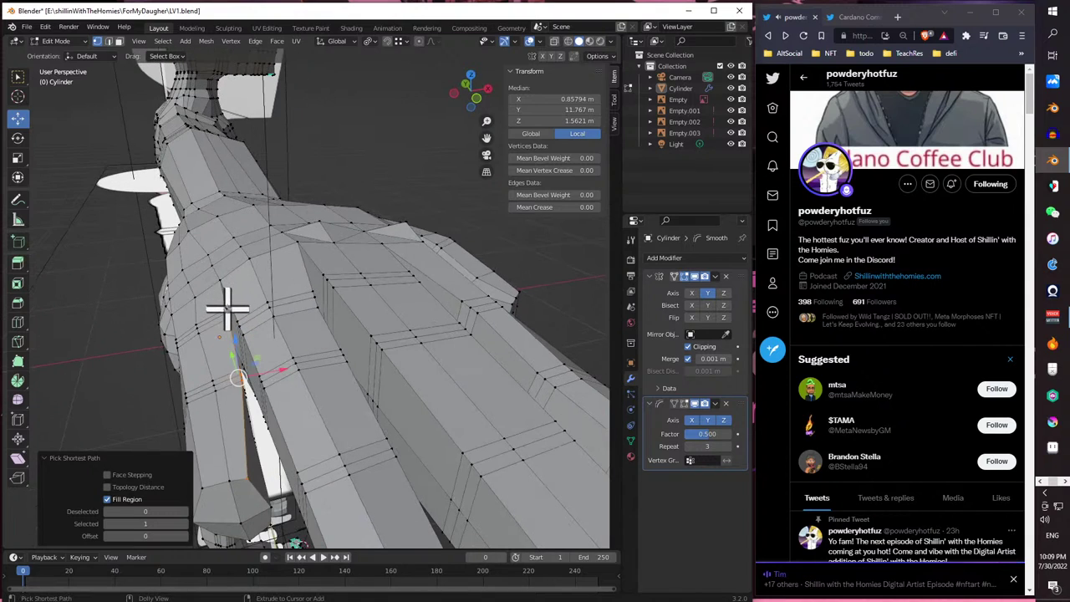
pyautogui.moveTo(220, 298); pyautogui.dragTo(219, 309, button='middle')
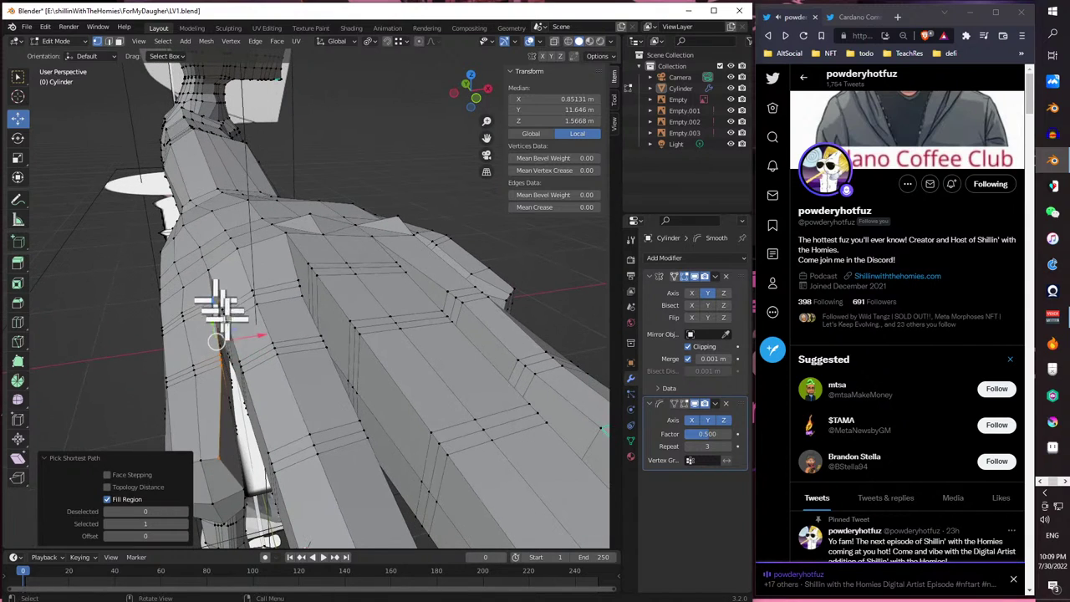
pyautogui.moveTo(254, 334)
pyautogui.mouseDown()
pyautogui.moveTo(241, 332)
pyautogui.moveTo(248, 318)
pyautogui.mouseUp()
pyautogui.moveTo(248, 318); pyautogui.dragTo(246, 310, button='middle')
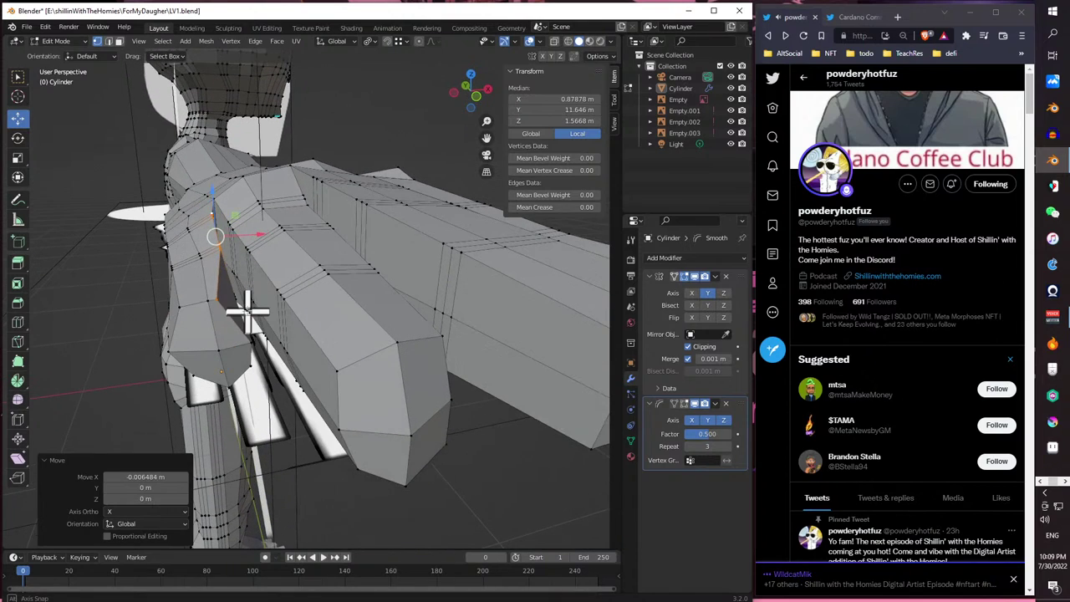
# - Move a vertex near the thumb slightly along X
pyautogui.click(219, 297)
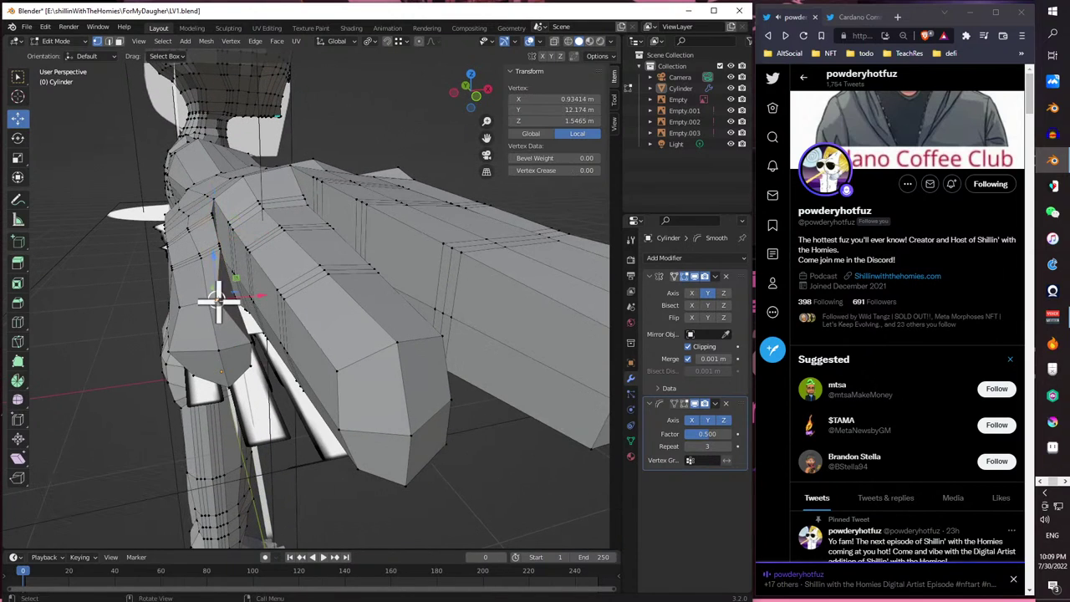
pyautogui.moveTo(257, 294); pyautogui.dragTo(263, 291)
pyautogui.moveTo(263, 292); pyautogui.dragTo(143, 289, button='middle')
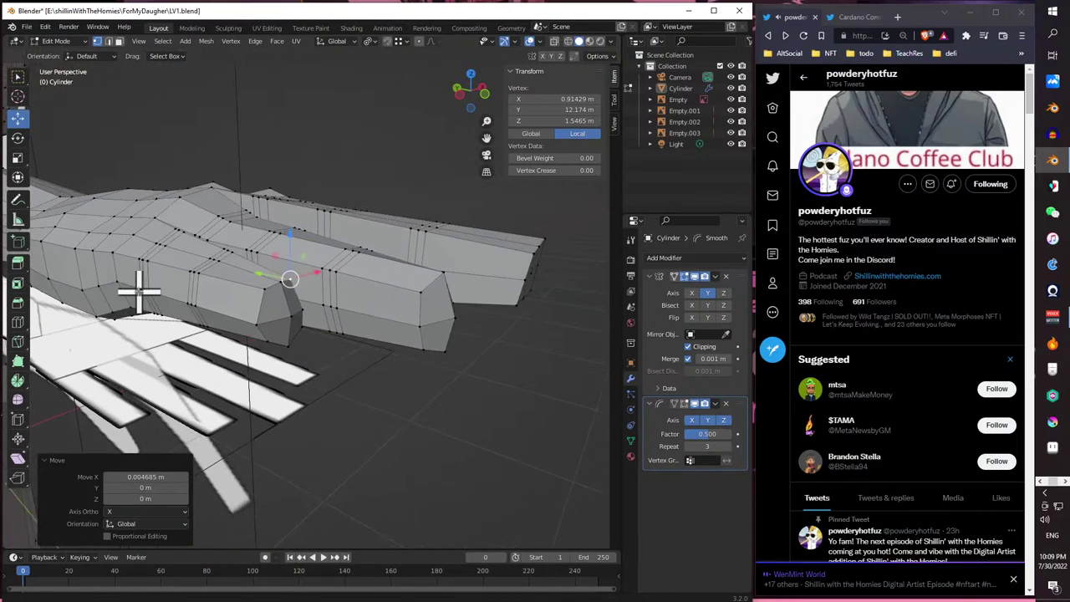
pyautogui.moveTo(228, 274); pyautogui.dragTo(241, 277, button='middle')
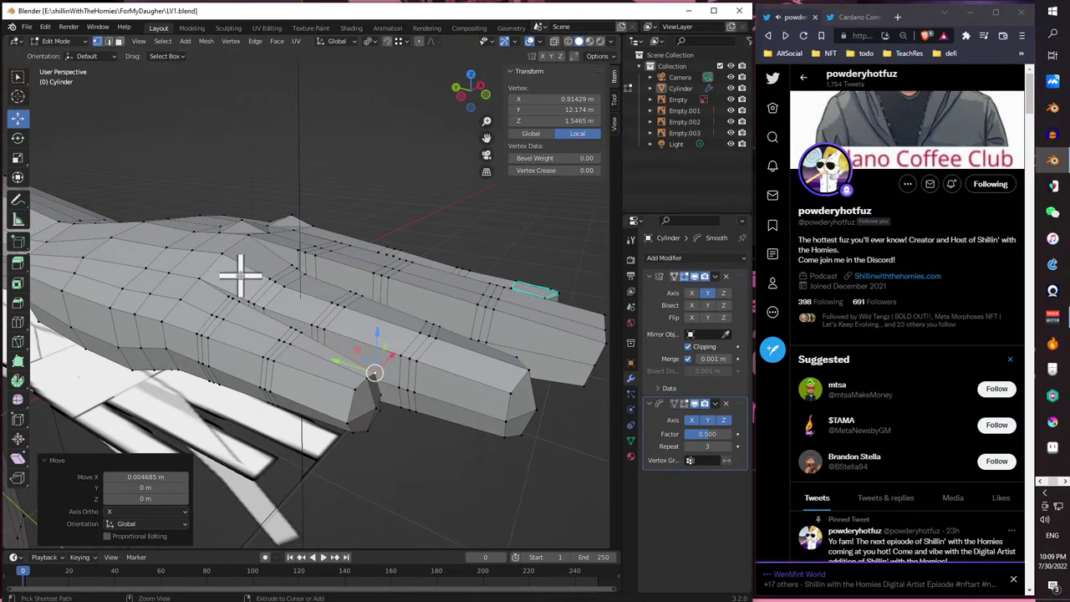
# - Save the file, then select a finger edge loop with neighbouring vertices and nudge it along Y
pyautogui.hotkey('ctrl', 's')
pyautogui.moveTo(241, 276); pyautogui.dragTo(299, 352, button='middle')
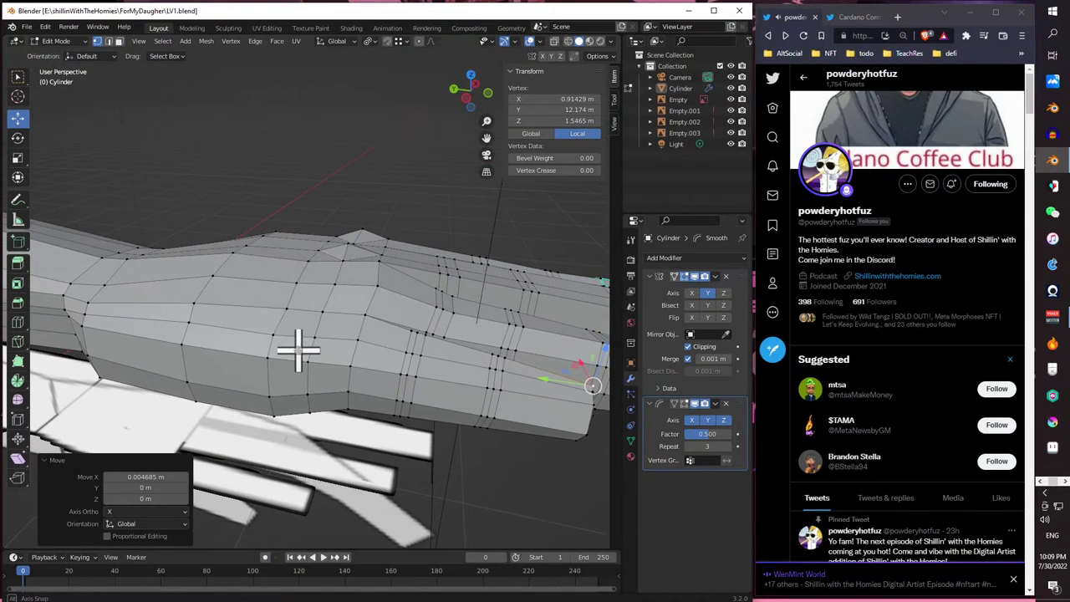
pyautogui.keyDown('alt'); pyautogui.click(400, 365); pyautogui.keyUp('alt')
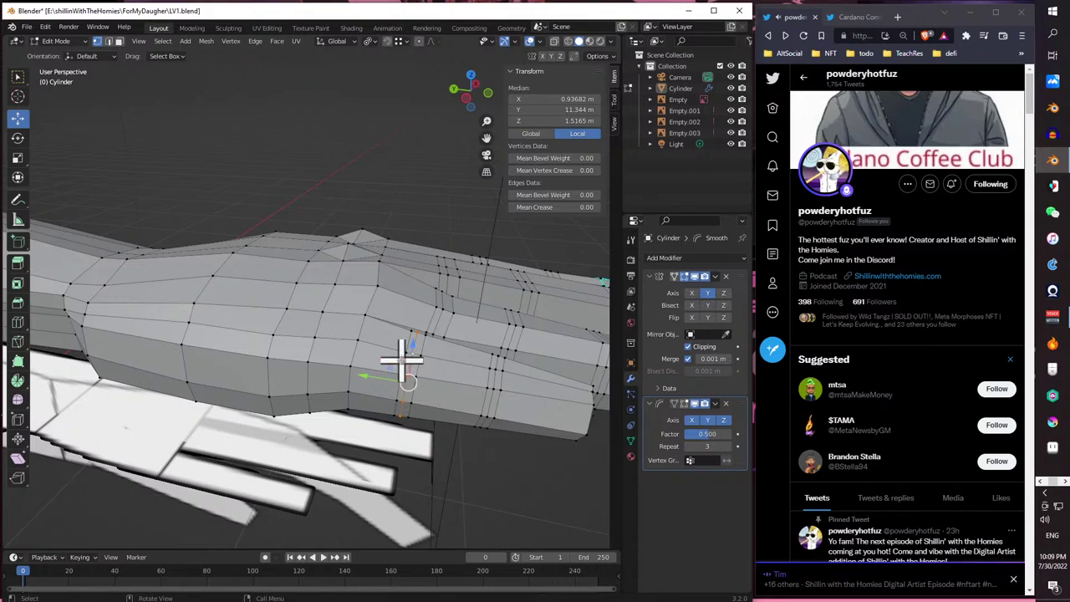
pyautogui.click(402, 359)
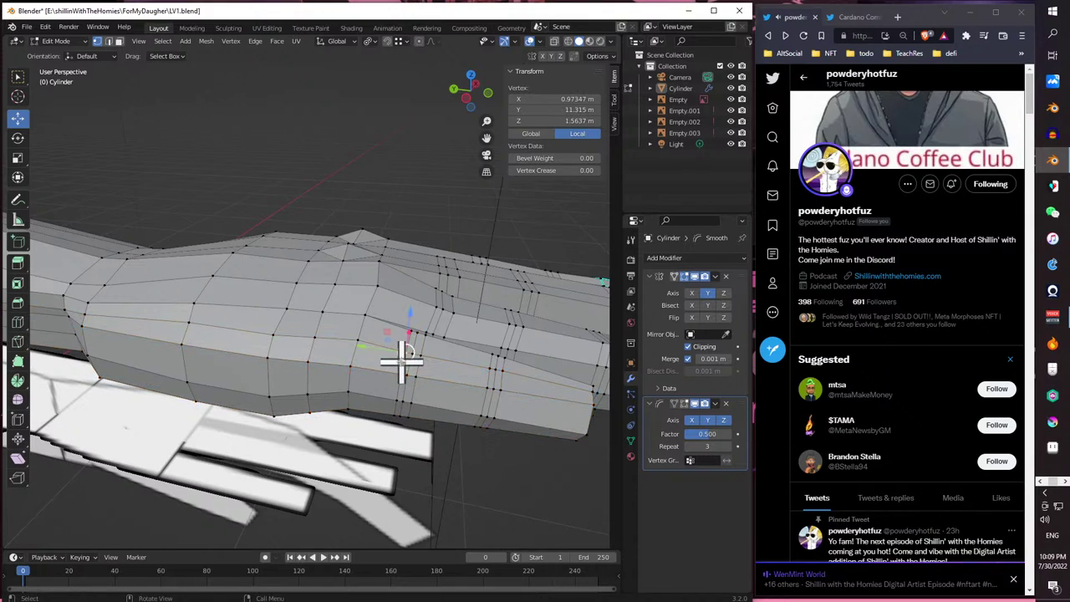
pyautogui.keyDown('alt'); pyautogui.click(407, 365); pyautogui.keyUp('alt')
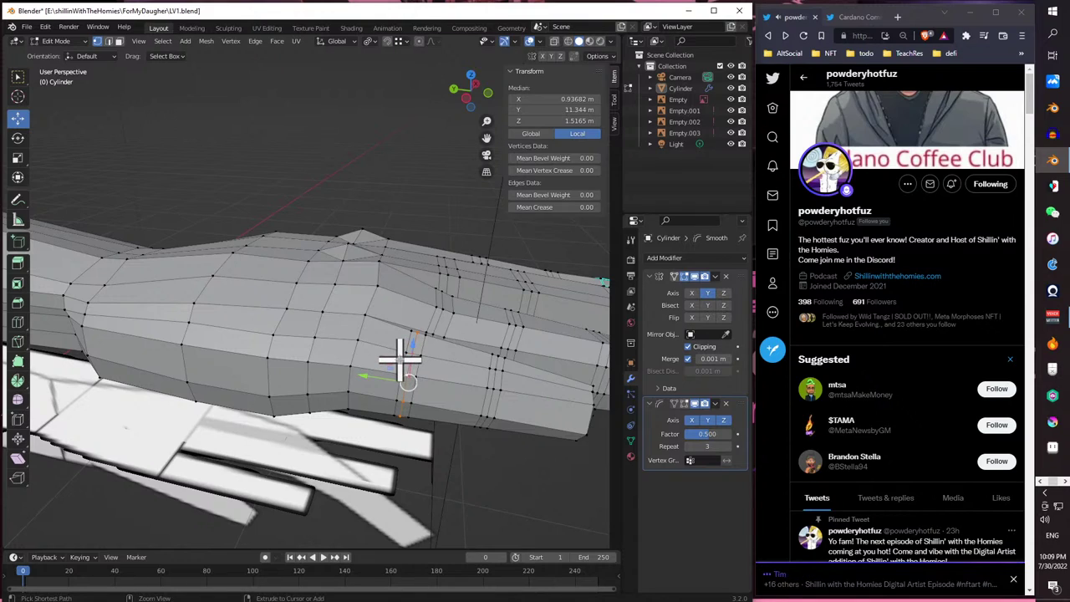
pyautogui.keyDown('ctrl'); pyautogui.click(408, 362); pyautogui.keyUp('ctrl')
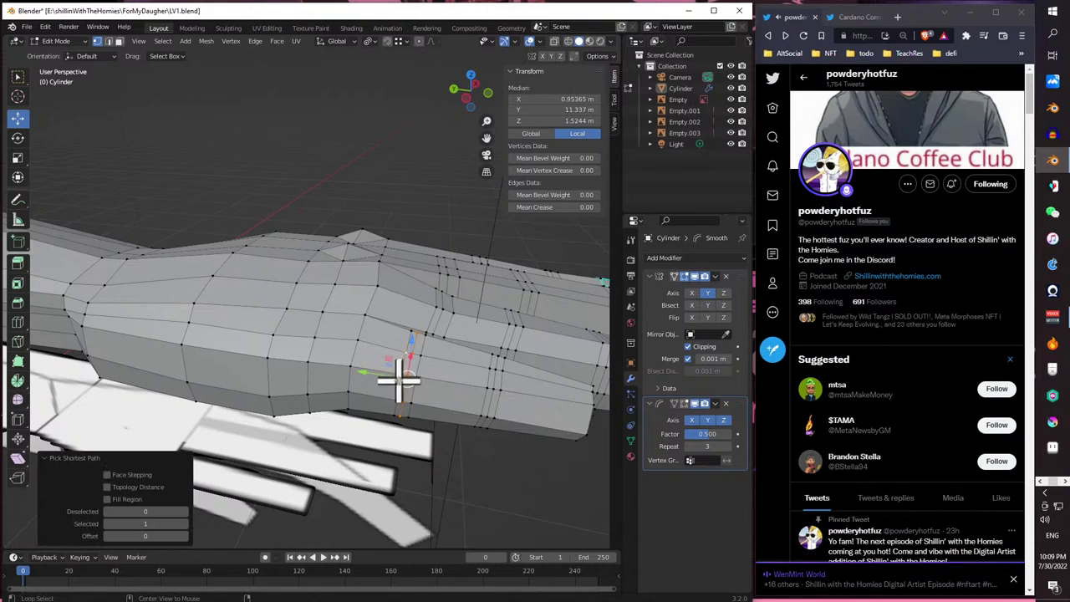
pyautogui.keyDown('shift'); pyautogui.click(398, 382); pyautogui.keyUp('shift')
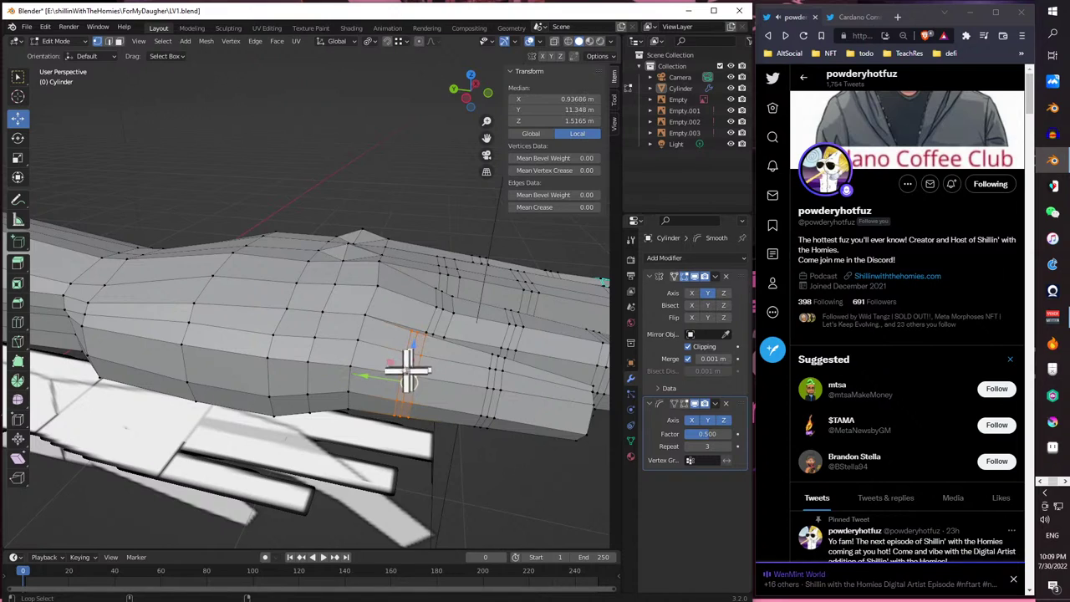
pyautogui.moveTo(373, 381); pyautogui.dragTo(387, 383)
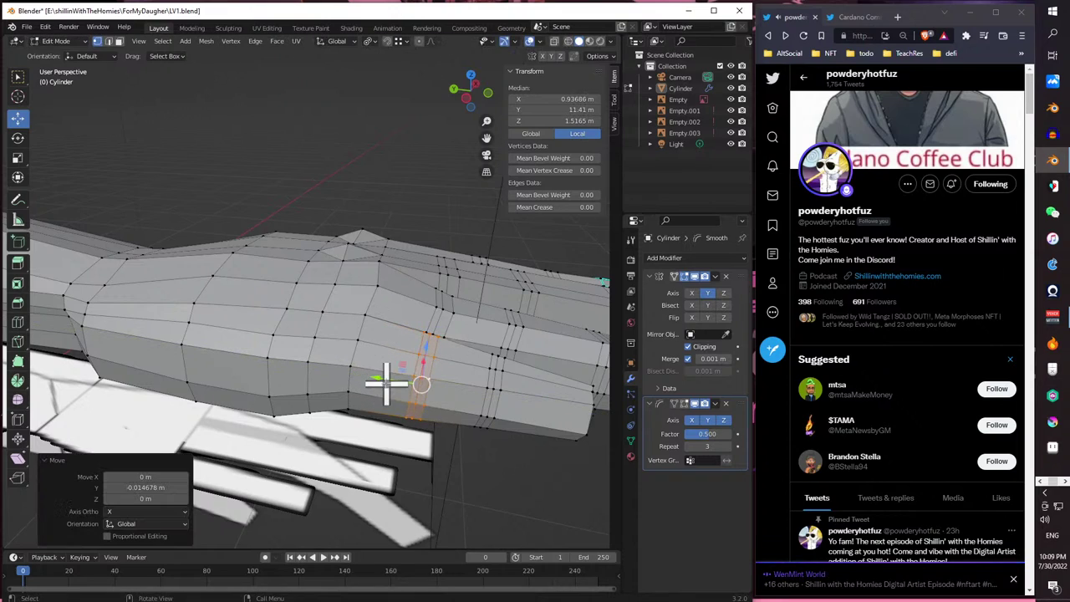
# - Shift two more finger vertices along Y, then select a vertex path on another finger
pyautogui.moveTo(378, 368); pyautogui.dragTo(349, 351, button='middle')
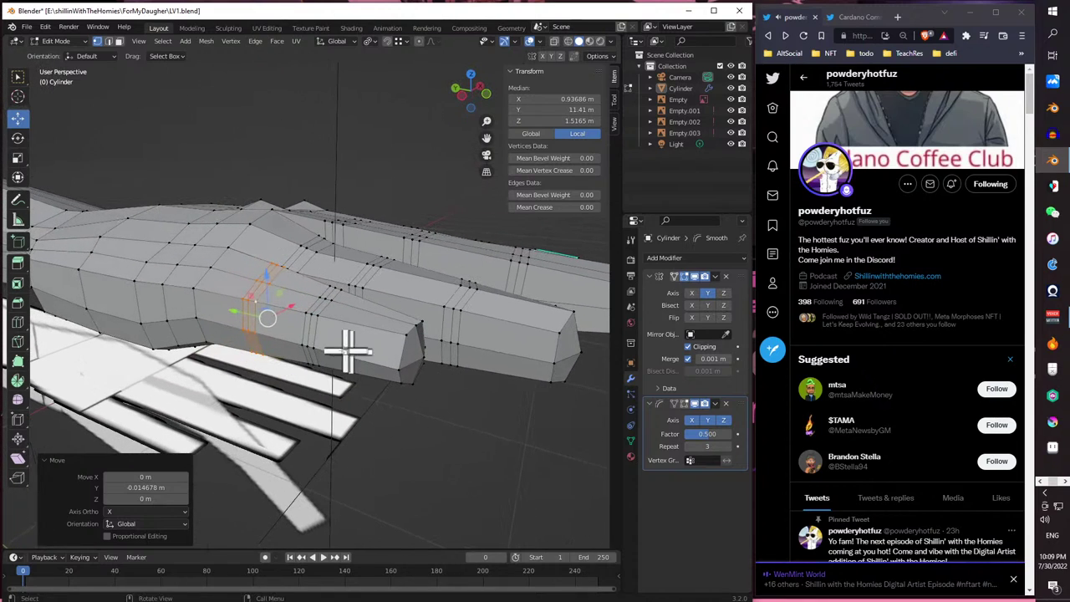
pyautogui.click(301, 336)
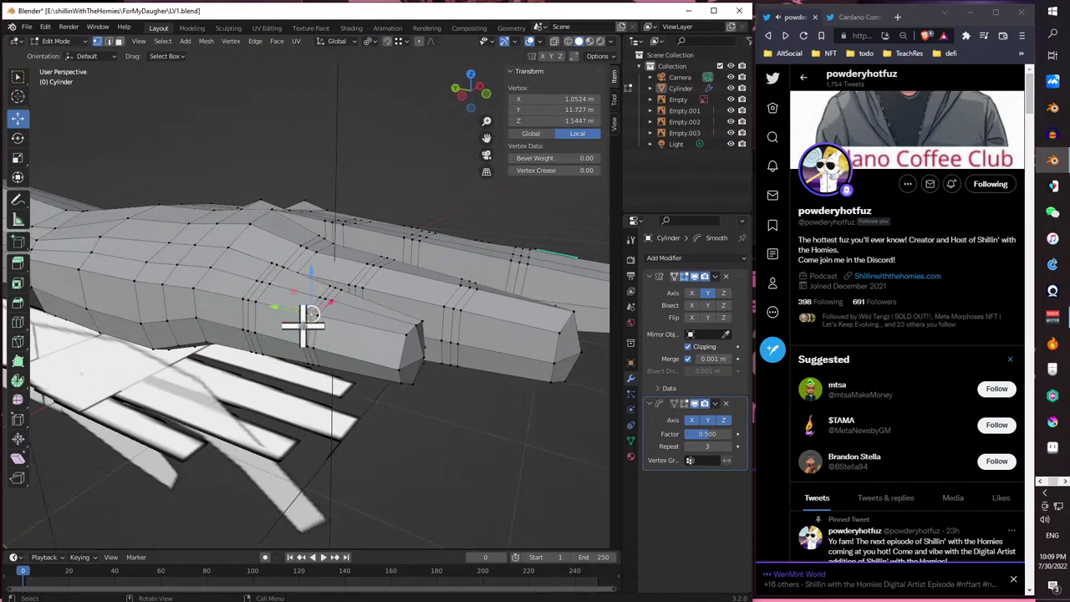
pyautogui.keyDown('shift'); pyautogui.click(303, 332); pyautogui.keyUp('shift')
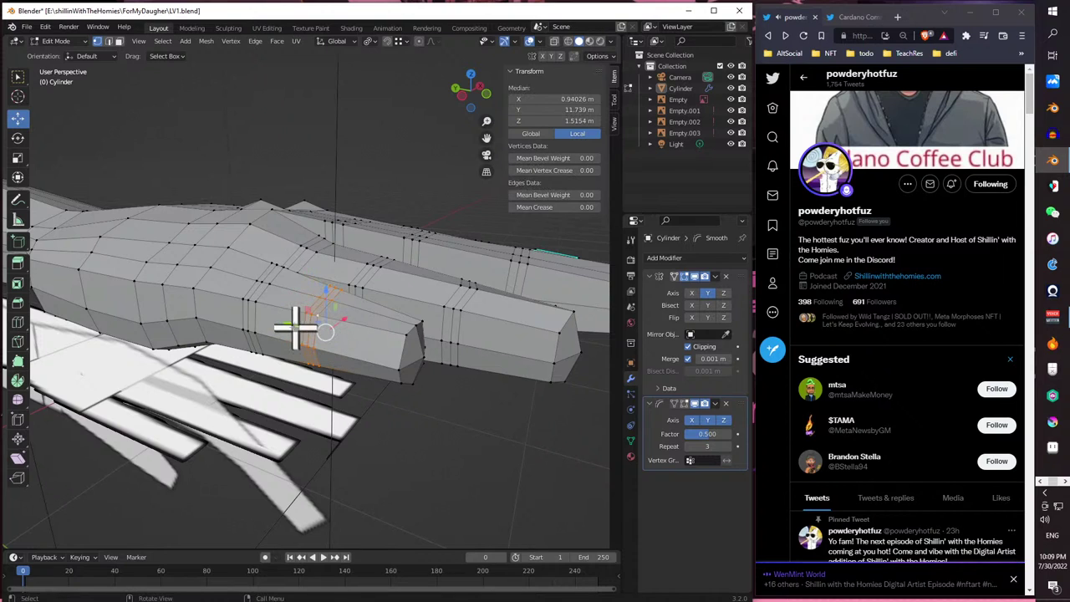
pyautogui.moveTo(293, 322); pyautogui.dragTo(298, 332)
pyautogui.moveTo(334, 343)
pyautogui.mouseDown(button='middle')
pyautogui.moveTo(298, 348)
pyautogui.moveTo(330, 352)
pyautogui.mouseUp(button='middle')
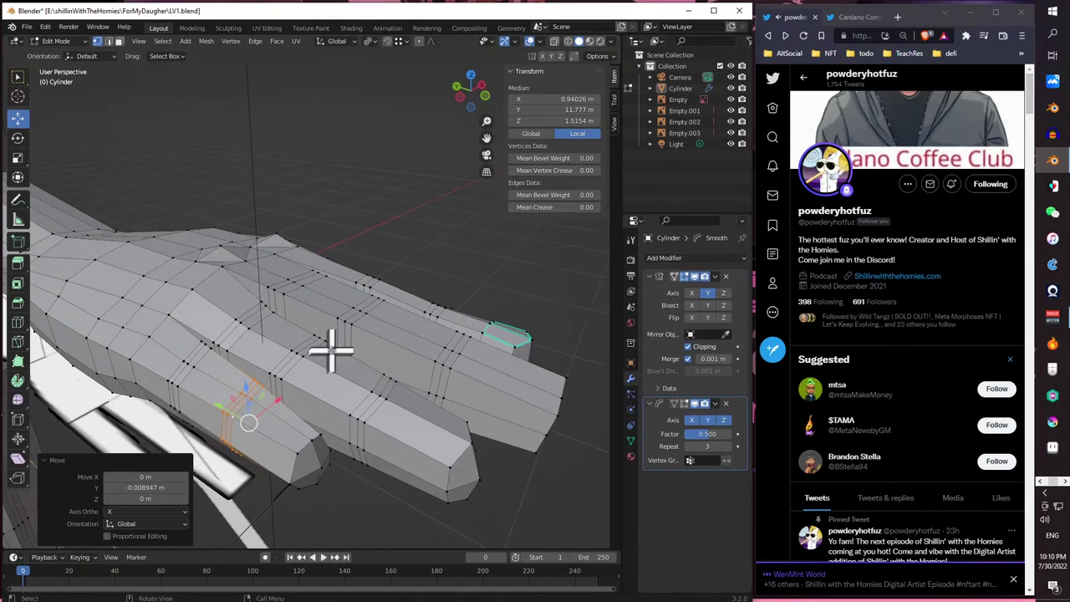
pyautogui.click(255, 381)
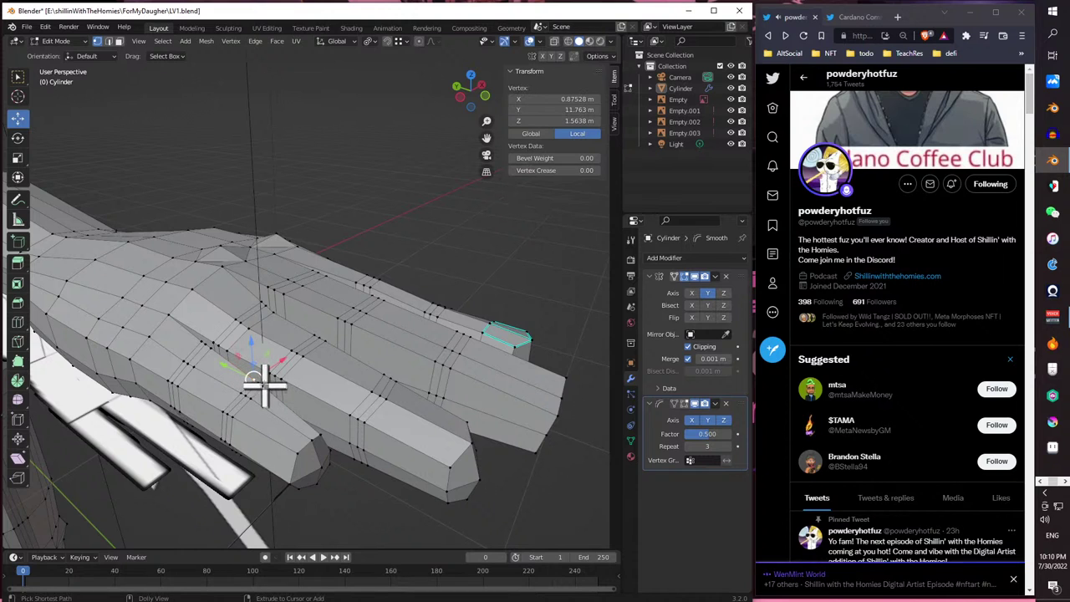
pyautogui.keyDown('ctrl'); pyautogui.click(263, 383); pyautogui.keyUp('ctrl')
pyautogui.moveTo(258, 382); pyautogui.dragTo(298, 334, button='middle')
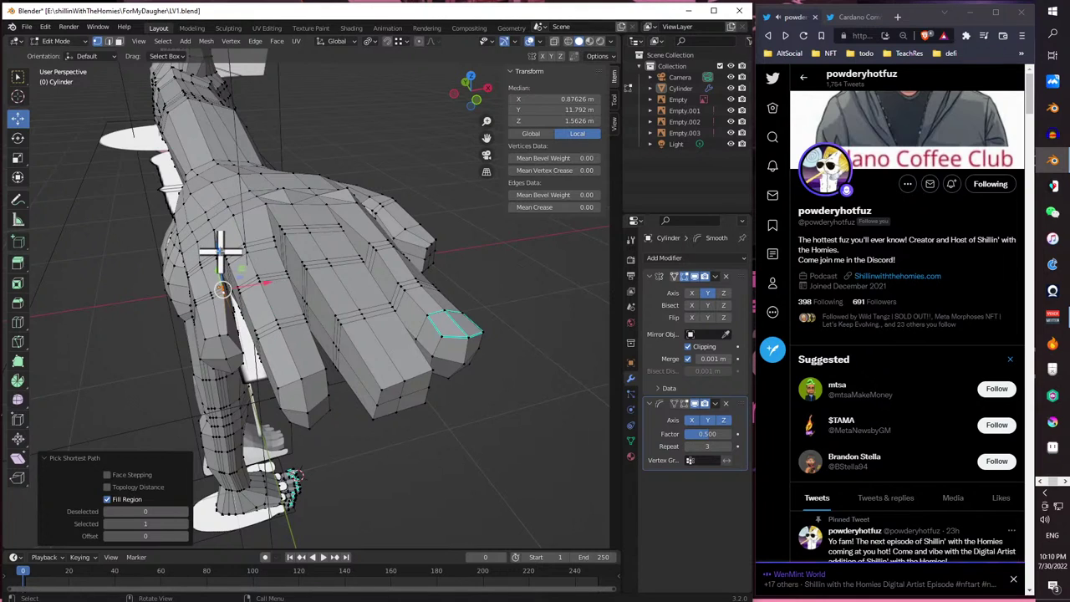
# - Lower the selected knuckle vertices slightly along Z and slide another hand vertex along X
pyautogui.moveTo(214, 246); pyautogui.dragTo(217, 248)
pyautogui.moveTo(218, 247); pyautogui.dragTo(224, 259, button='middle')
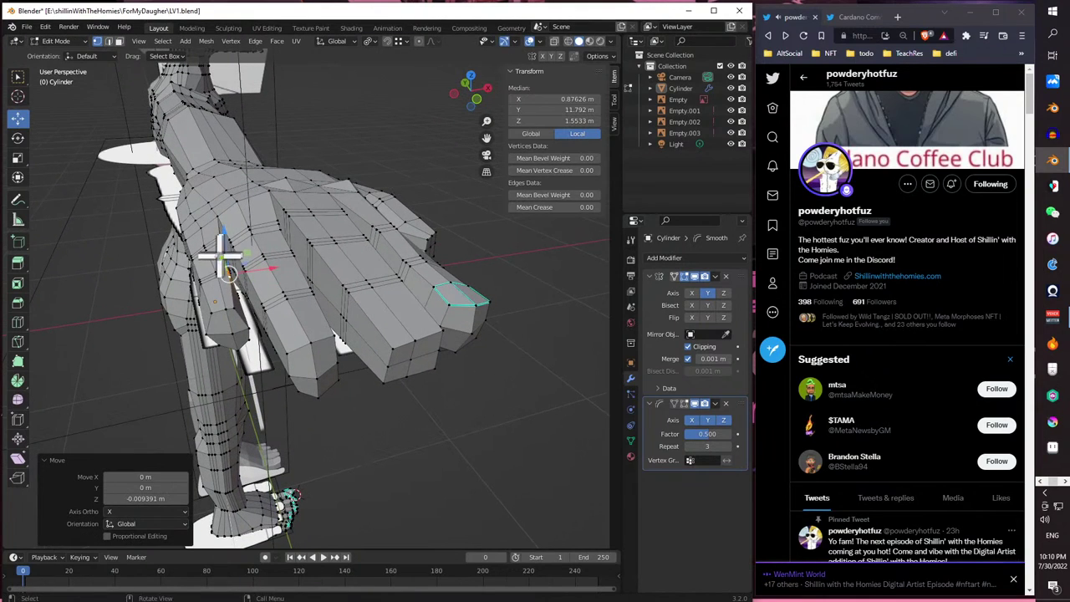
pyautogui.scroll(5, 226, 341)
pyautogui.scroll(-5, 226, 341)
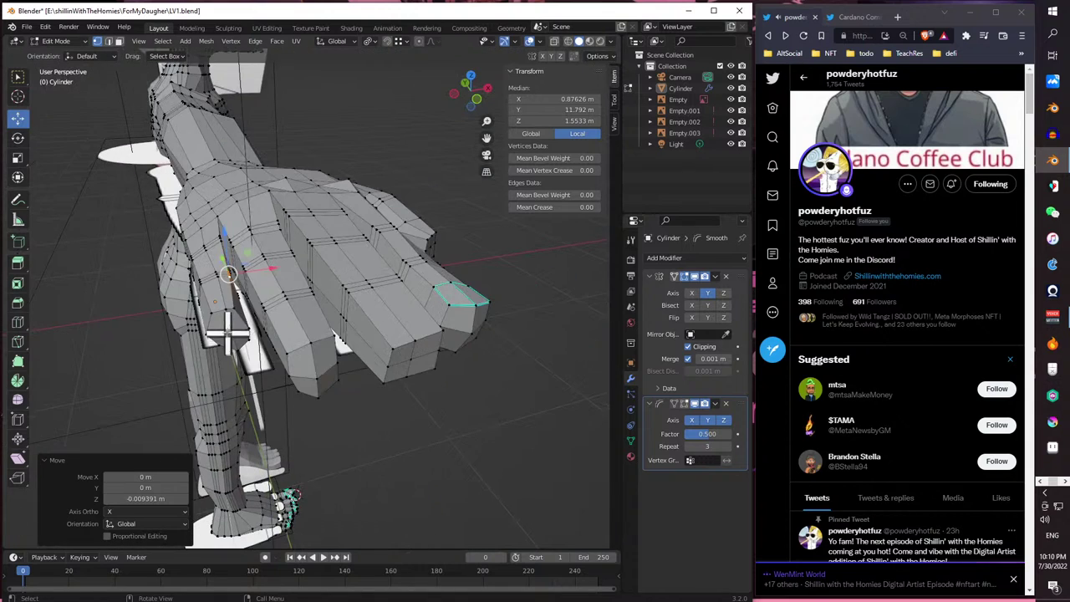
pyautogui.moveTo(227, 341); pyautogui.dragTo(298, 335, button='middle')
pyautogui.scroll(2, 297, 349)
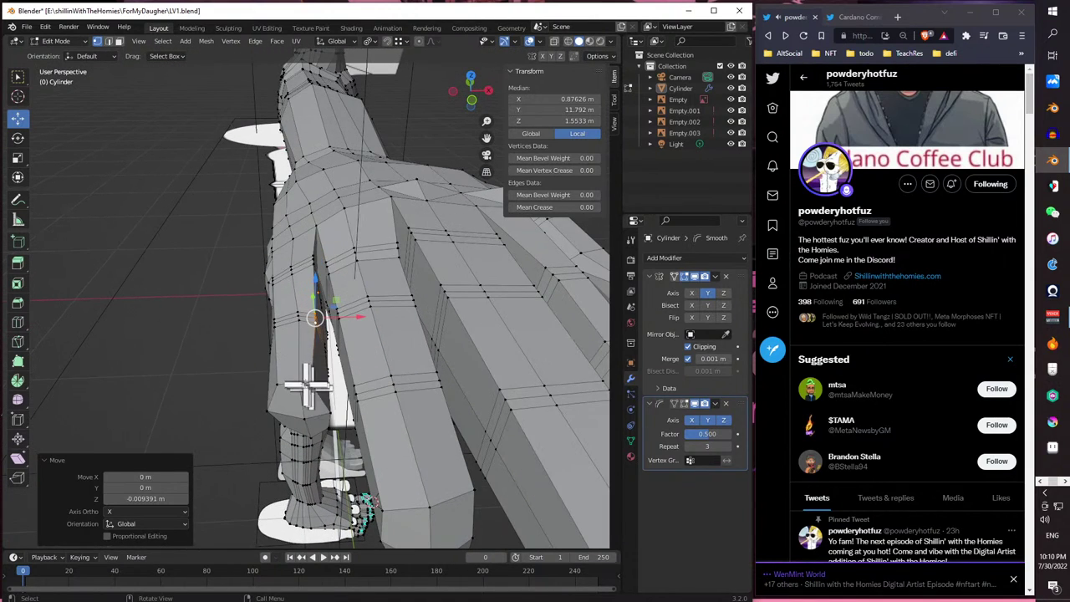
pyautogui.click(312, 383)
pyautogui.moveTo(357, 383); pyautogui.dragTo(367, 378)
# - Lower a filled back-of-hand region along Z, undo a bad move, and lower two vertices
pyautogui.moveTo(311, 303); pyautogui.dragTo(320, 297, button='middle')
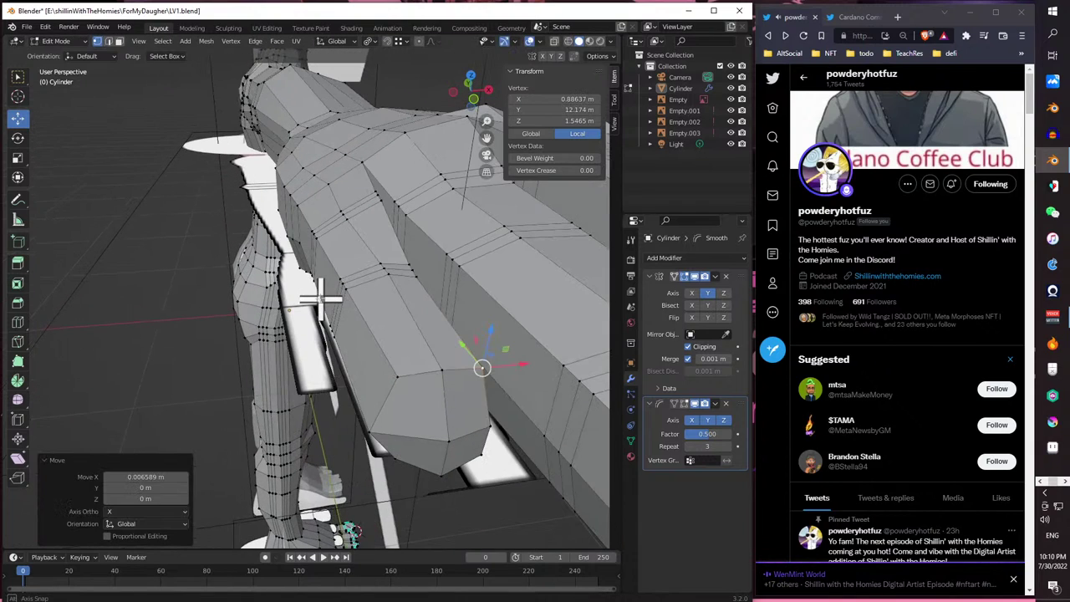
pyautogui.click(377, 194)
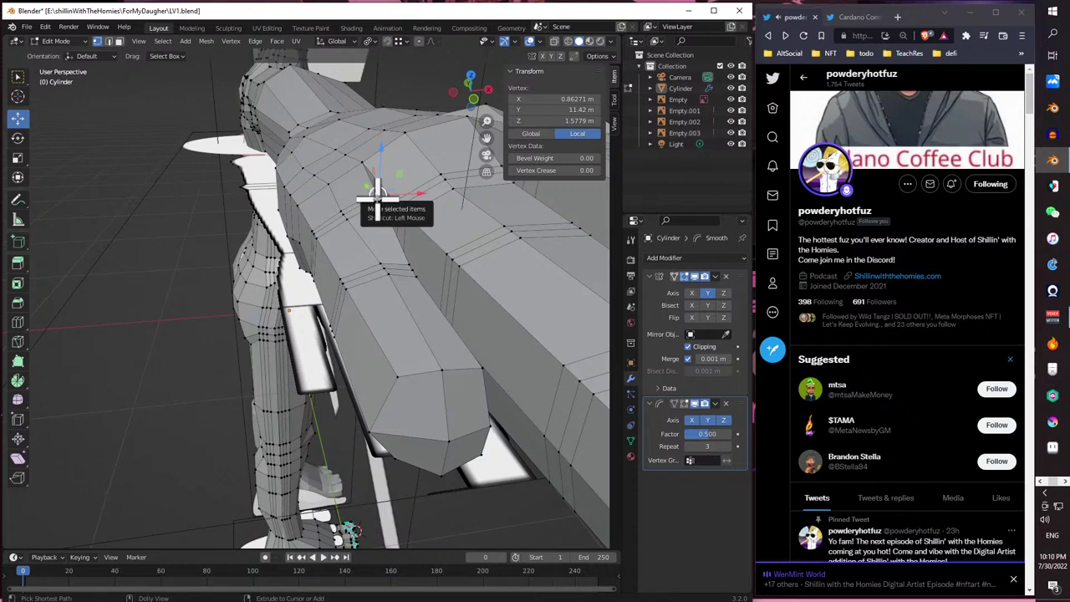
pyautogui.keyDown('ctrl'); pyautogui.keyDown('shift'); pyautogui.click(377, 195); pyautogui.keyUp('shift'); pyautogui.keyUp('ctrl')
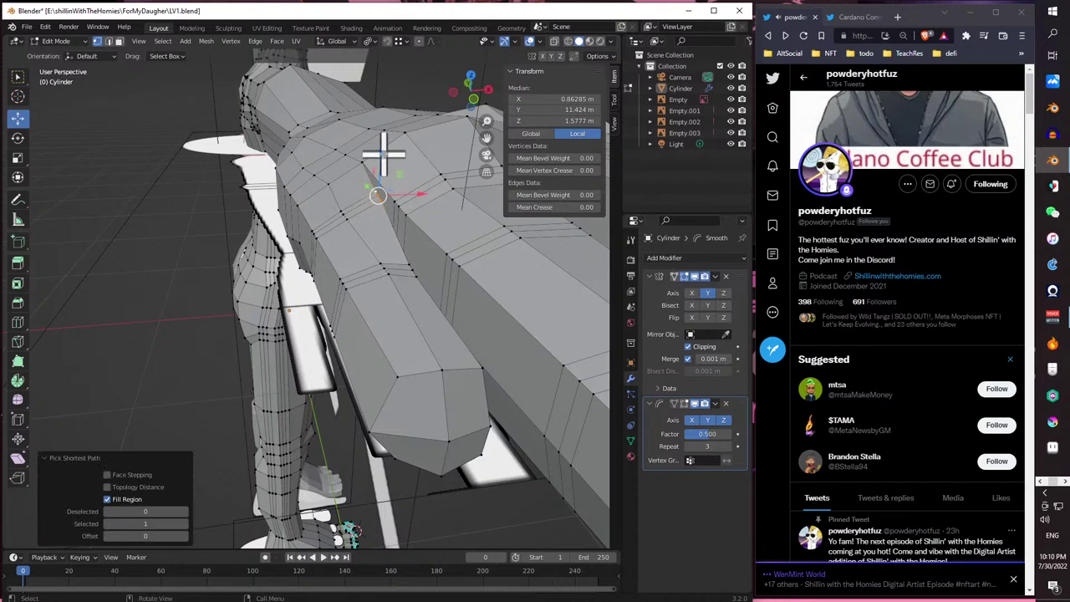
pyautogui.moveTo(383, 154); pyautogui.dragTo(382, 167)
pyautogui.moveTo(382, 168); pyautogui.dragTo(387, 201, button='middle')
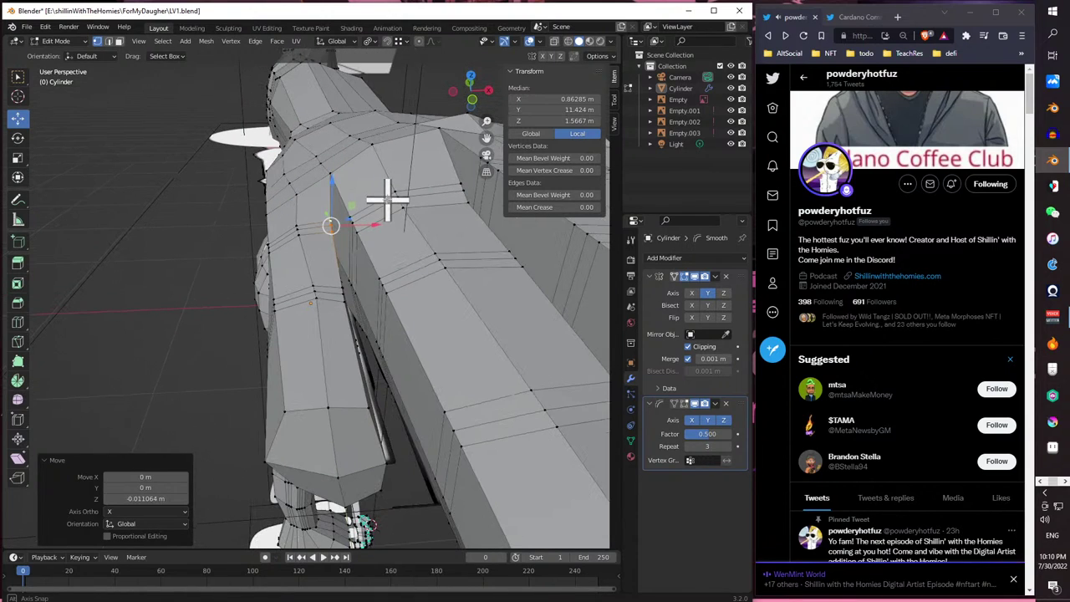
pyautogui.moveTo(331, 173); pyautogui.dragTo(335, 143)
pyautogui.moveTo(335, 144); pyautogui.dragTo(347, 173, button='middle')
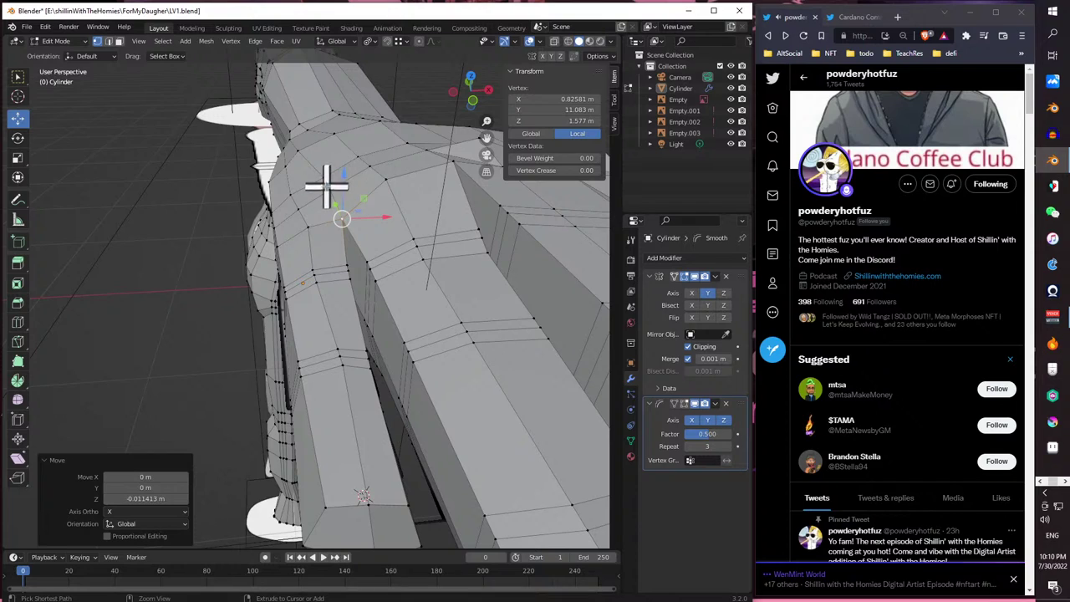
pyautogui.hotkey('ctrl', 'z')
pyautogui.keyDown('shift'); pyautogui.click(328, 186); pyautogui.keyUp('shift')
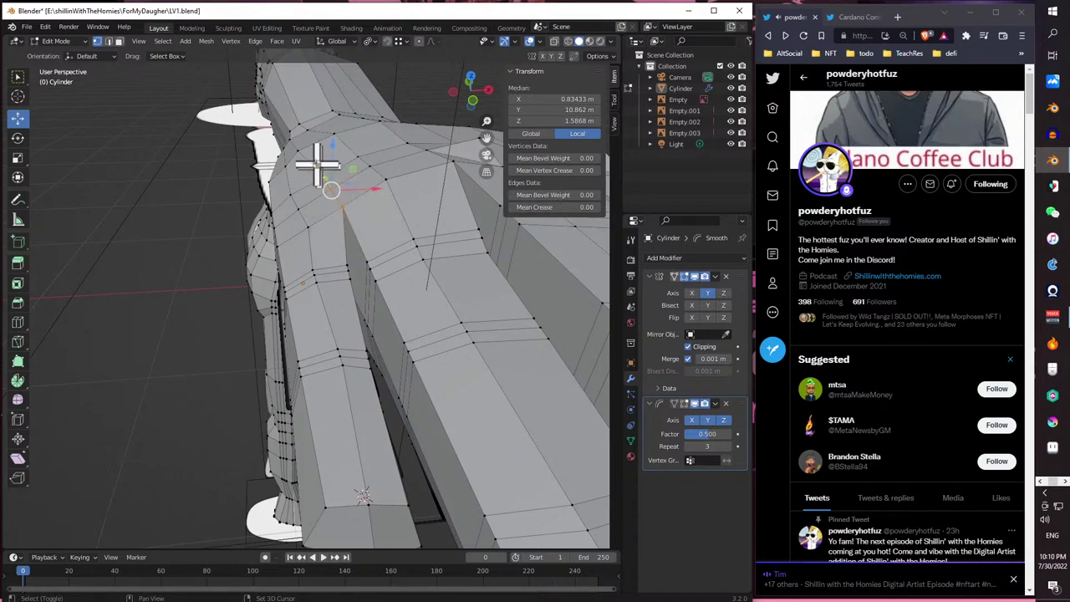
pyautogui.moveTo(320, 142); pyautogui.dragTo(318, 143)
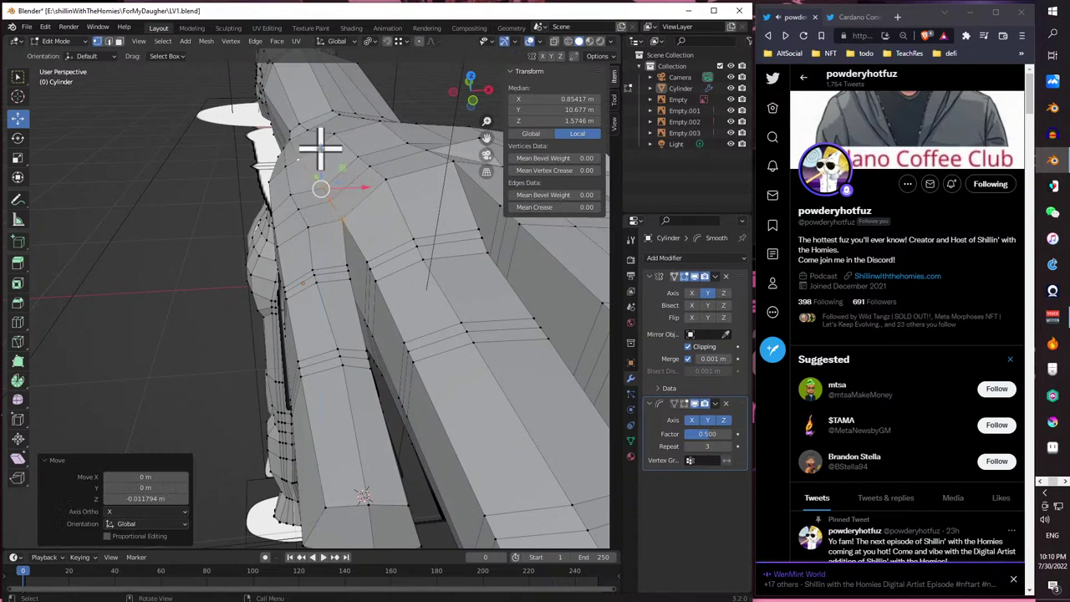
pyautogui.moveTo(317, 143); pyautogui.dragTo(310, 142, button='middle')
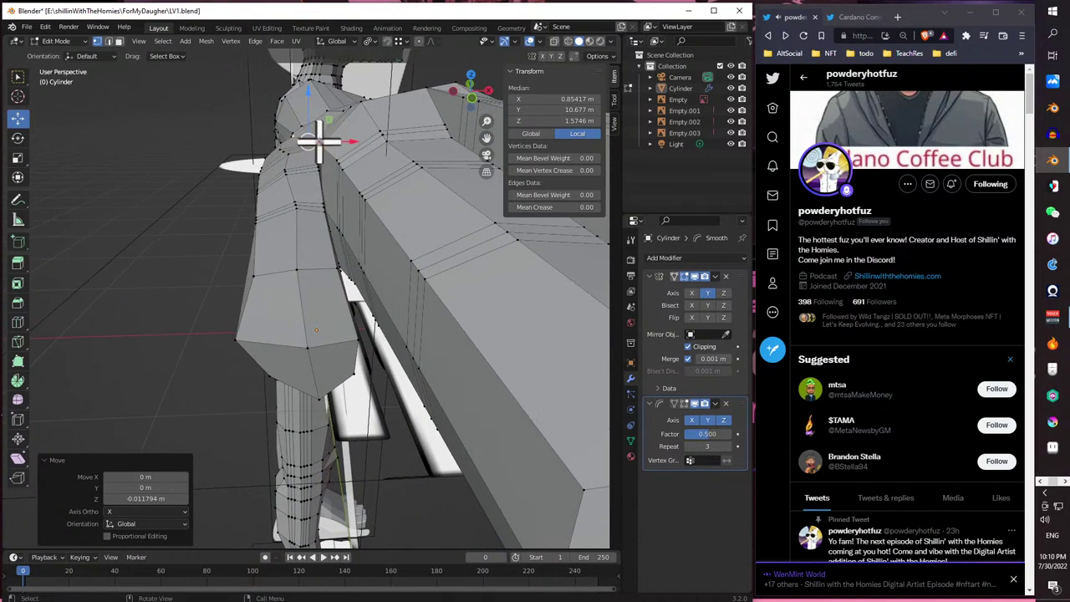
# - Shift a shoulder-area vertex -0.004822 m along X and -0.004853 m along Z
pyautogui.click(322, 144)
pyautogui.moveTo(359, 147); pyautogui.dragTo(352, 151)
pyautogui.moveTo(351, 106); pyautogui.dragTo(318, 105)
pyautogui.moveTo(318, 106); pyautogui.dragTo(399, 250, button='middle')
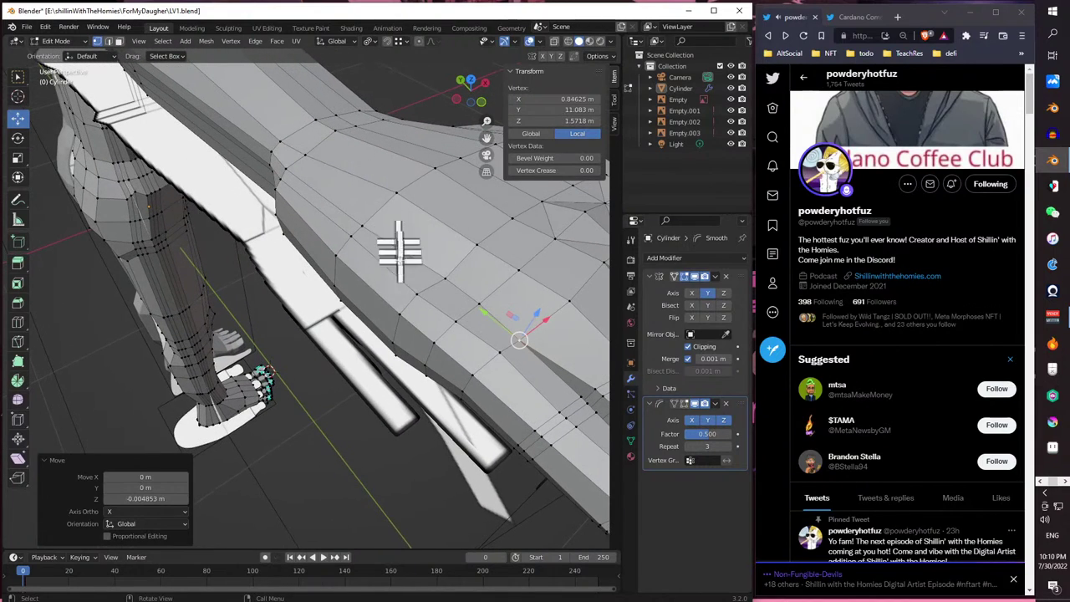
# - Move the back-of-hand edge loop -0.025263 m along Y, redoing the move once
pyautogui.keyDown('alt'); pyautogui.click(406, 307); pyautogui.keyUp('alt')
pyautogui.moveTo(382, 306); pyautogui.dragTo(352, 326, button='middle')
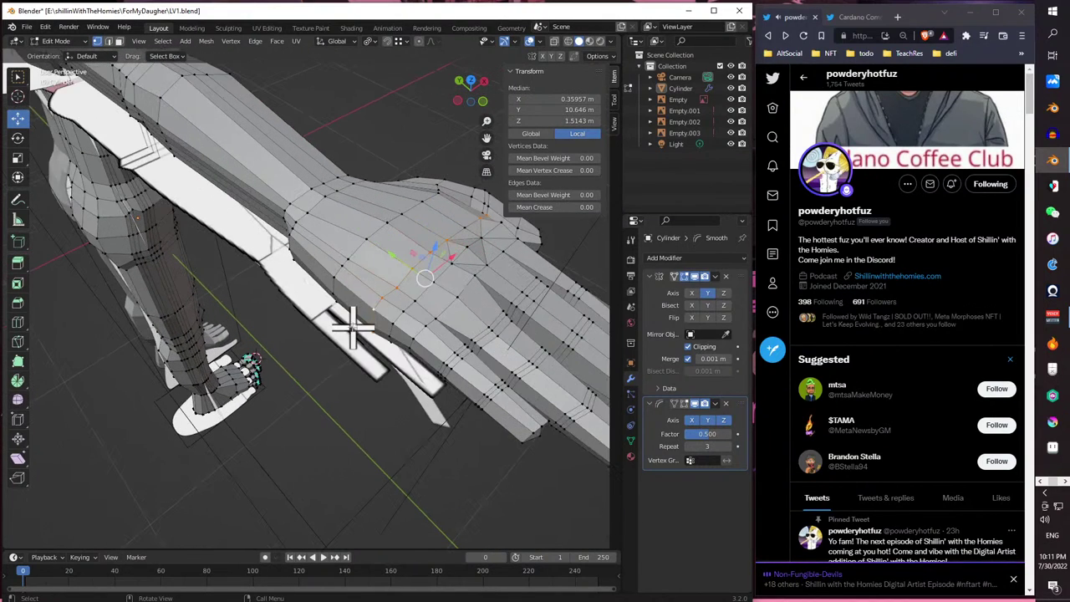
pyautogui.press('g')
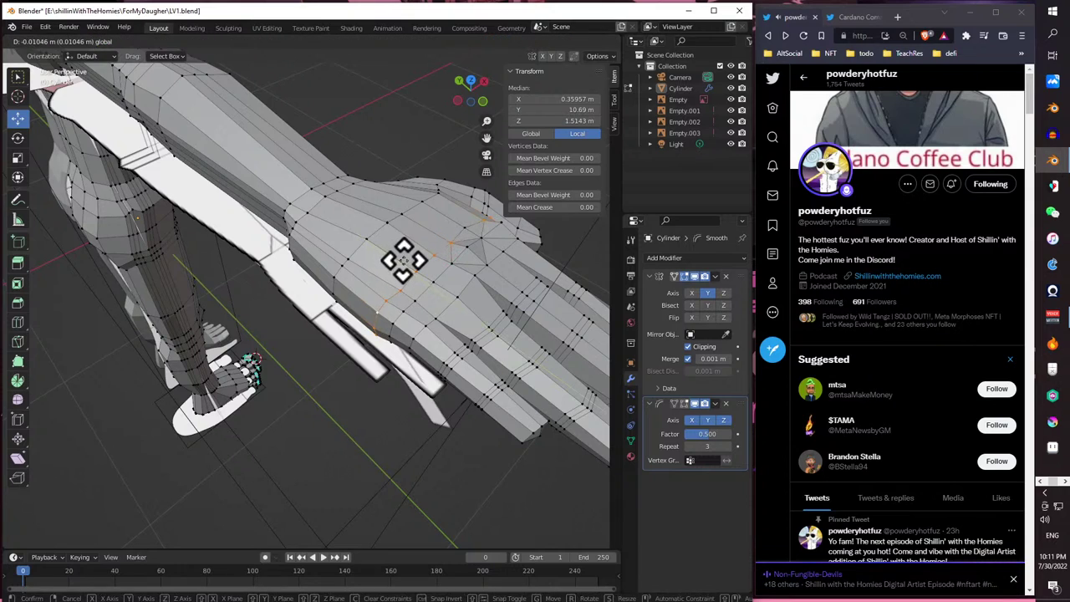
pyautogui.click(403, 261)
pyautogui.hotkey('ctrl', 'z')
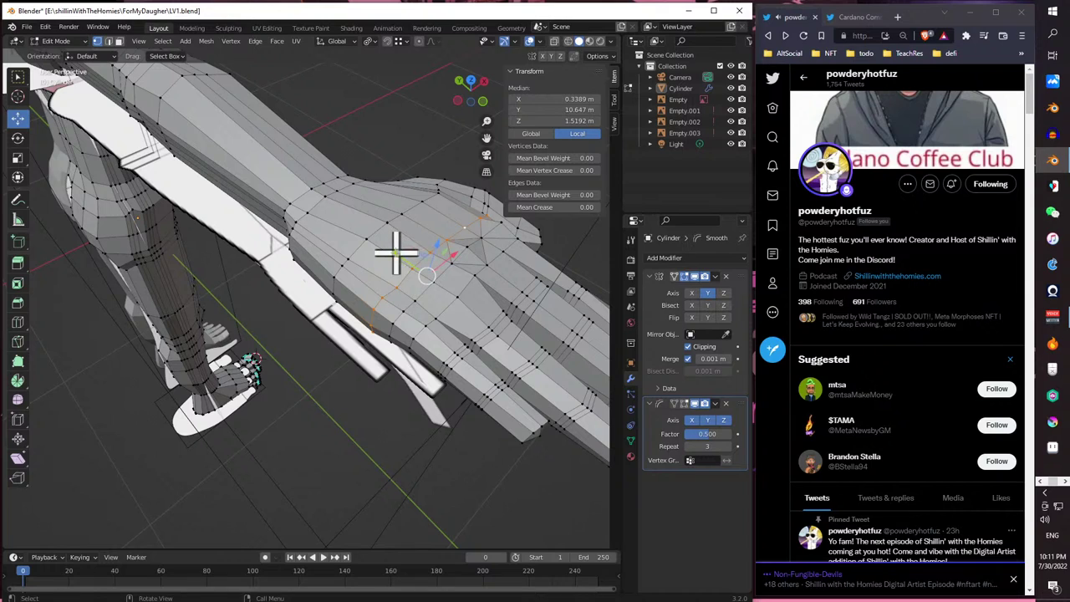
pyautogui.press('g')
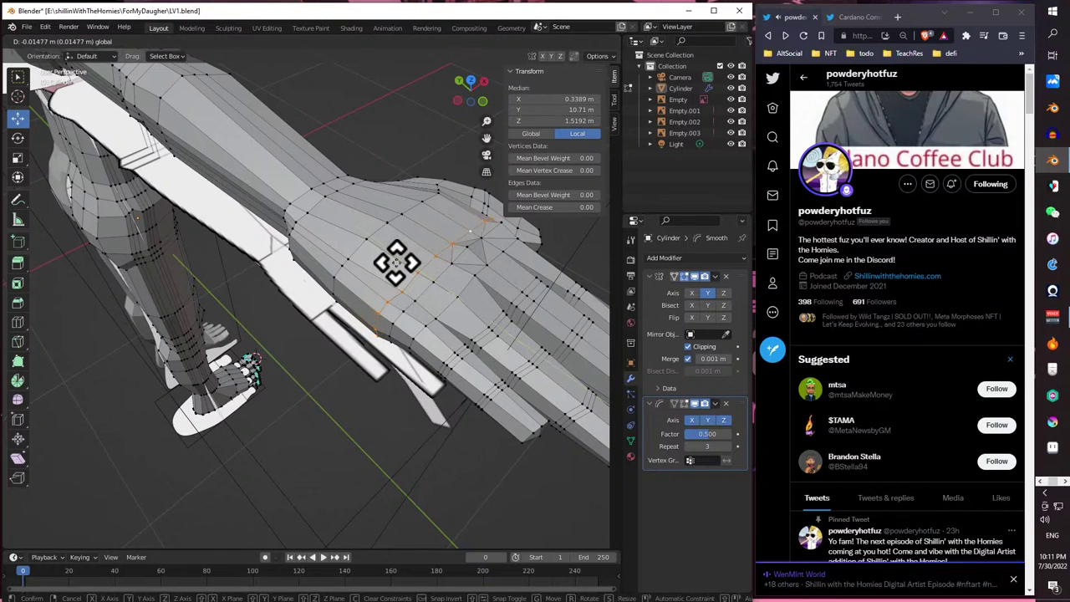
pyautogui.click(397, 268)
pyautogui.moveTo(397, 267); pyautogui.dragTo(427, 271, button='middle')
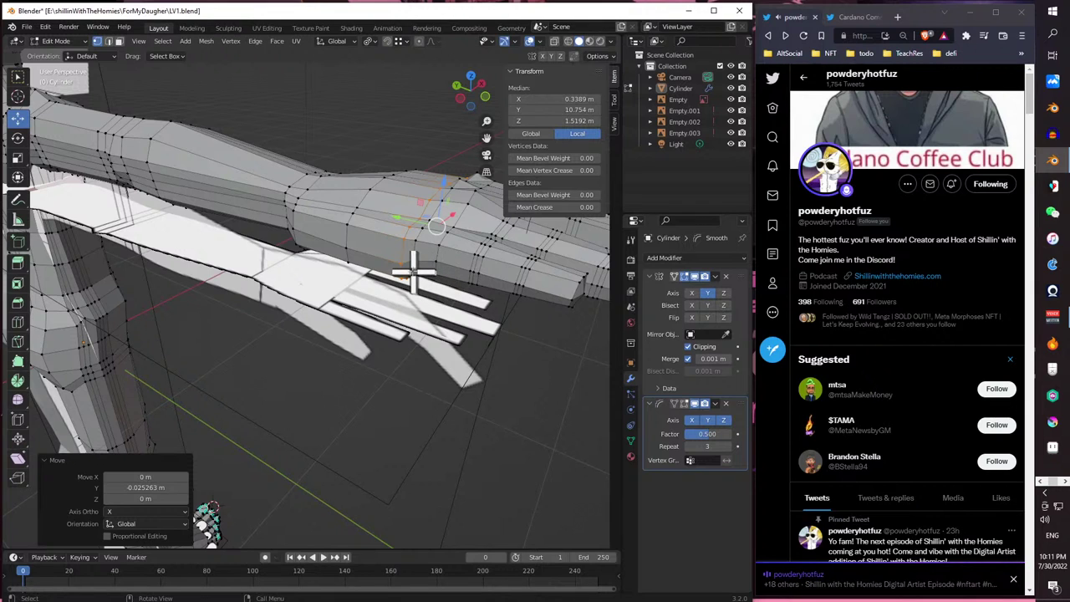
pyautogui.moveTo(418, 280); pyautogui.dragTo(268, 313, button='middle')
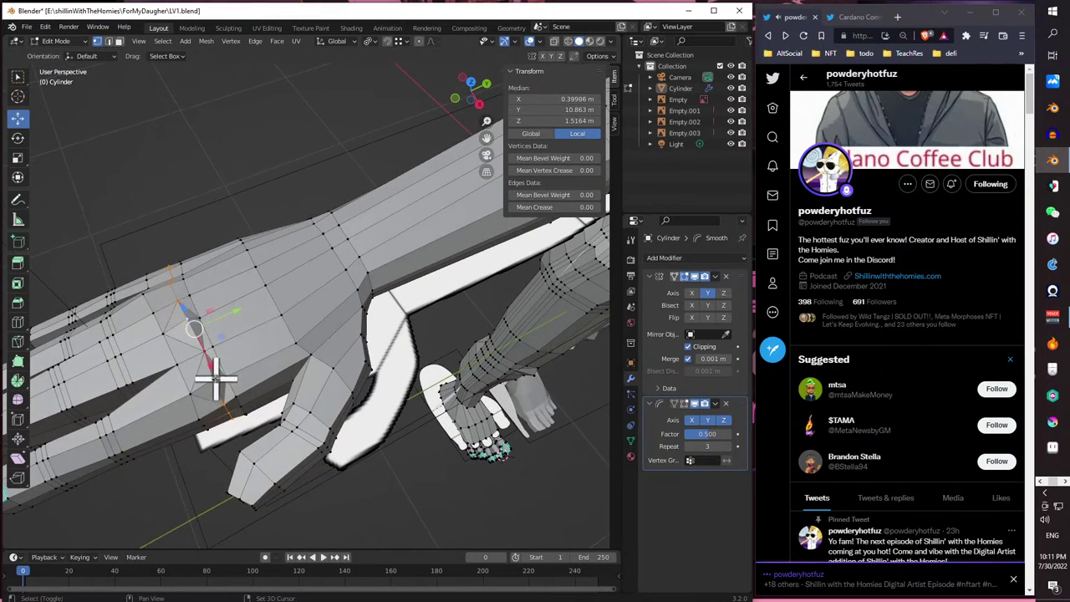
# - Slide the wrist edge loop 0.016195 m along Y, redoing the first attempt
pyautogui.press('g')
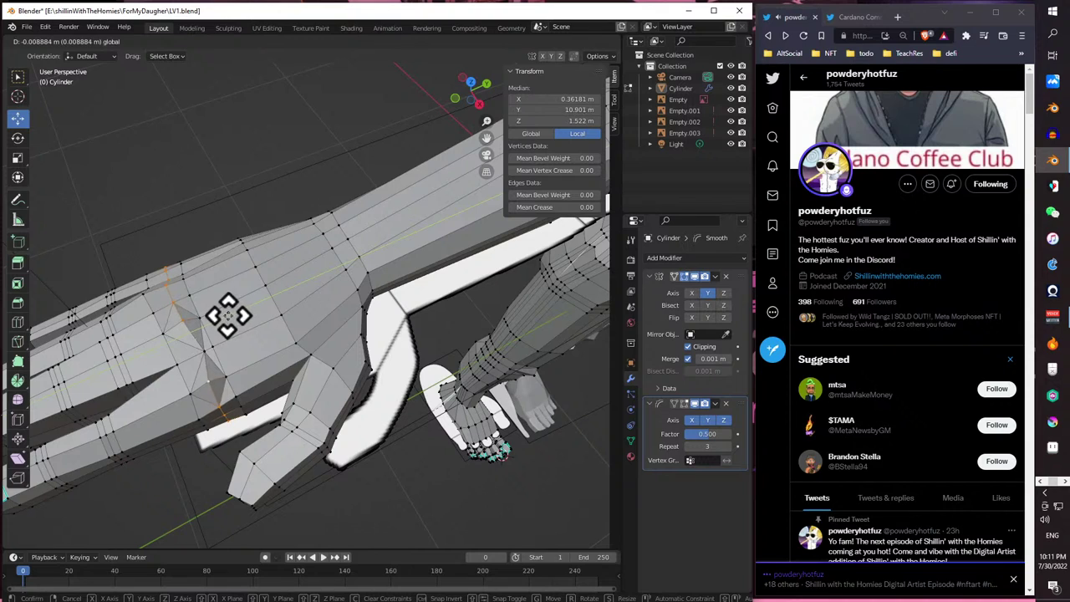
pyautogui.click(224, 316)
pyautogui.moveTo(224, 316); pyautogui.dragTo(391, 368, button='middle')
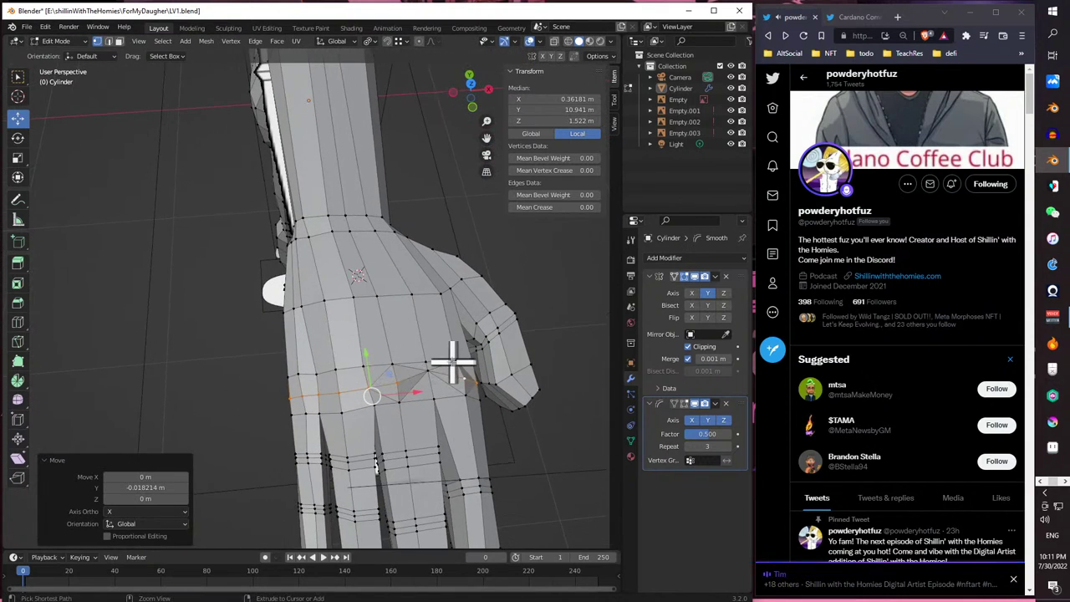
pyautogui.hotkey('ctrl', 'z')
pyautogui.moveTo(424, 372); pyautogui.dragTo(331, 366, button='middle')
pyautogui.press('g')
pyautogui.press('y')
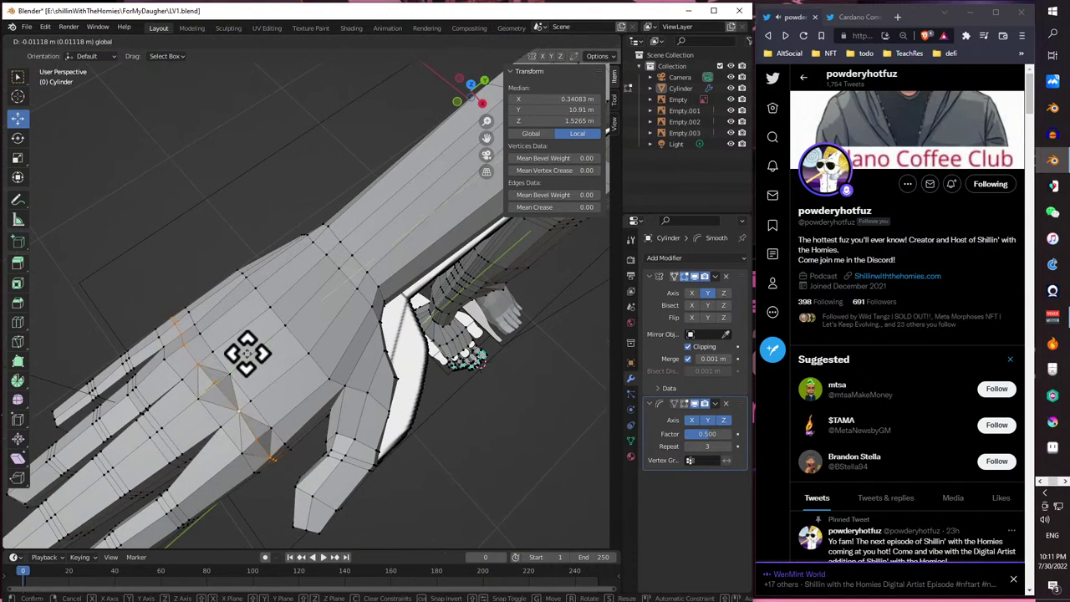
pyautogui.click(245, 351)
pyautogui.moveTo(244, 352); pyautogui.dragTo(322, 315, button='middle')
# - Move two back-of-hand vertices together into a better position
pyautogui.click(302, 255)
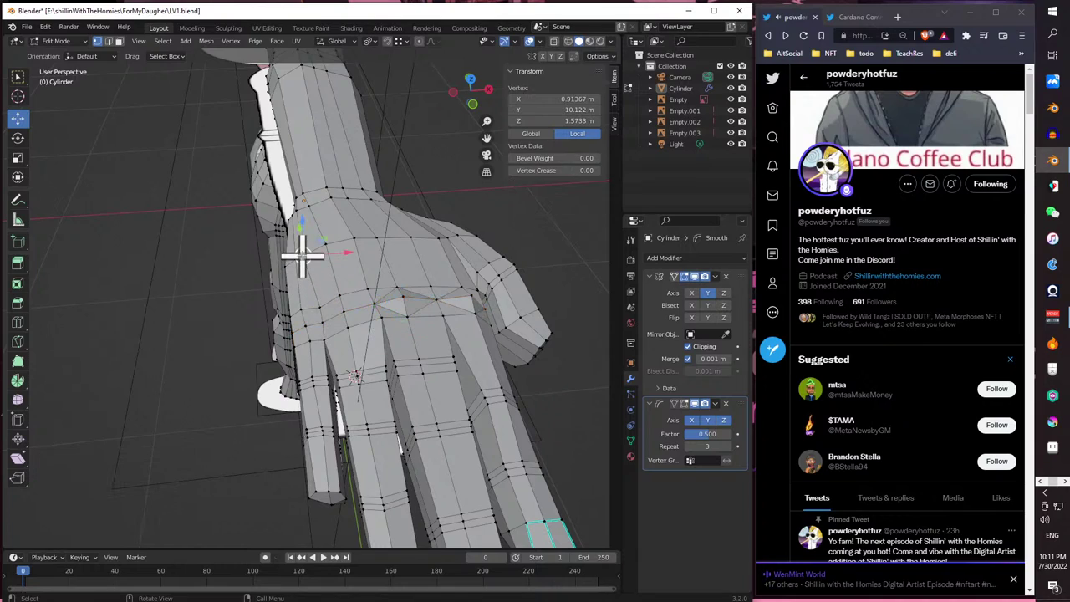
pyautogui.keyDown('shift'); pyautogui.click(322, 304); pyautogui.keyUp('shift')
pyautogui.press('g')
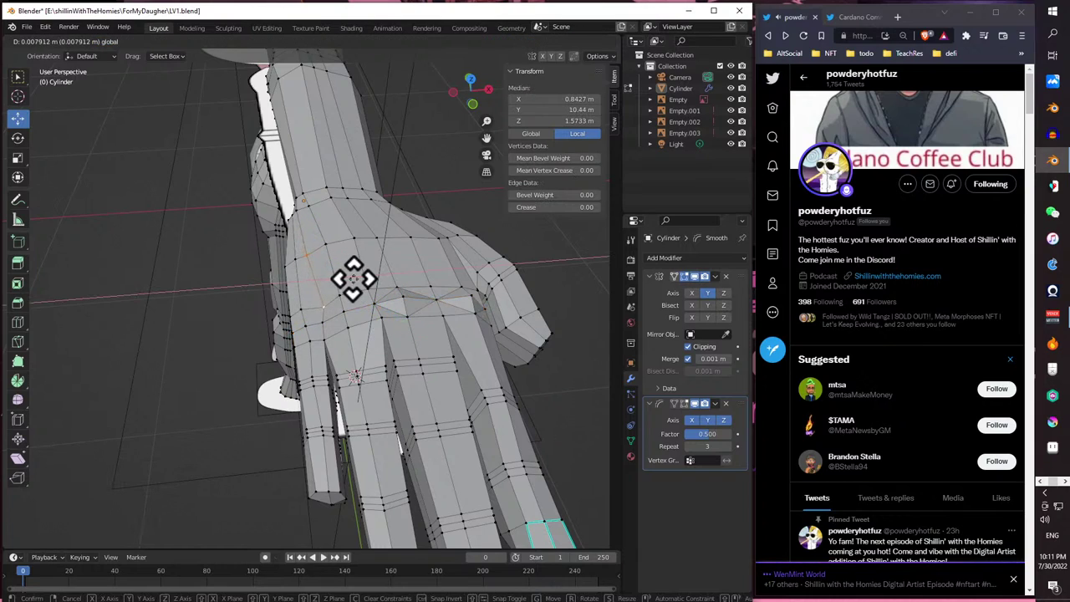
pyautogui.click(351, 278)
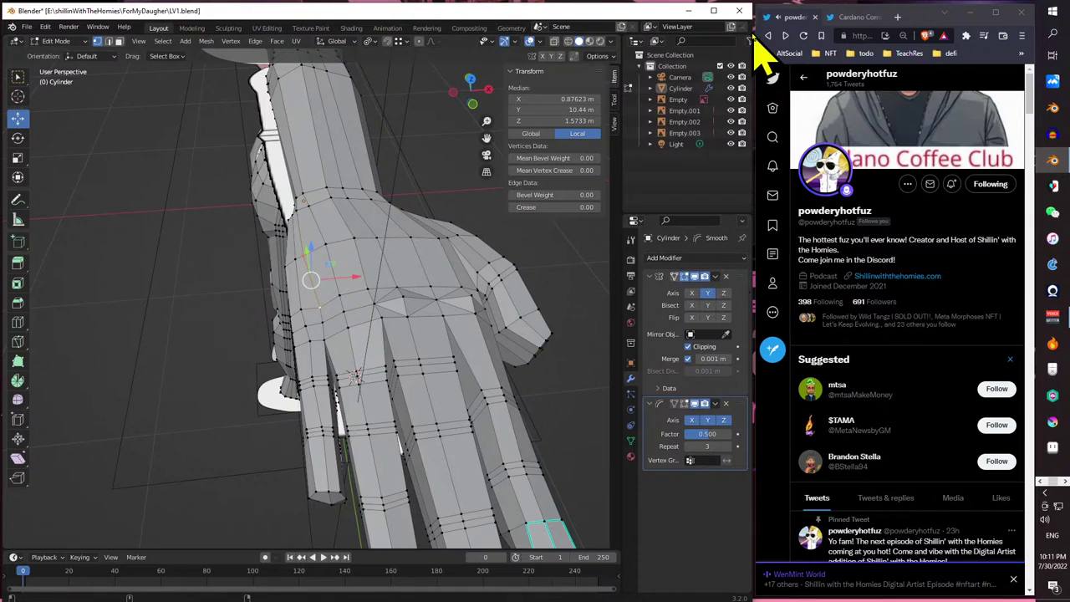
# - Open the 'Shillin with the Homies Digital Artist Episode' Space from the Twitter home timeline
pyautogui.click(804, 77)
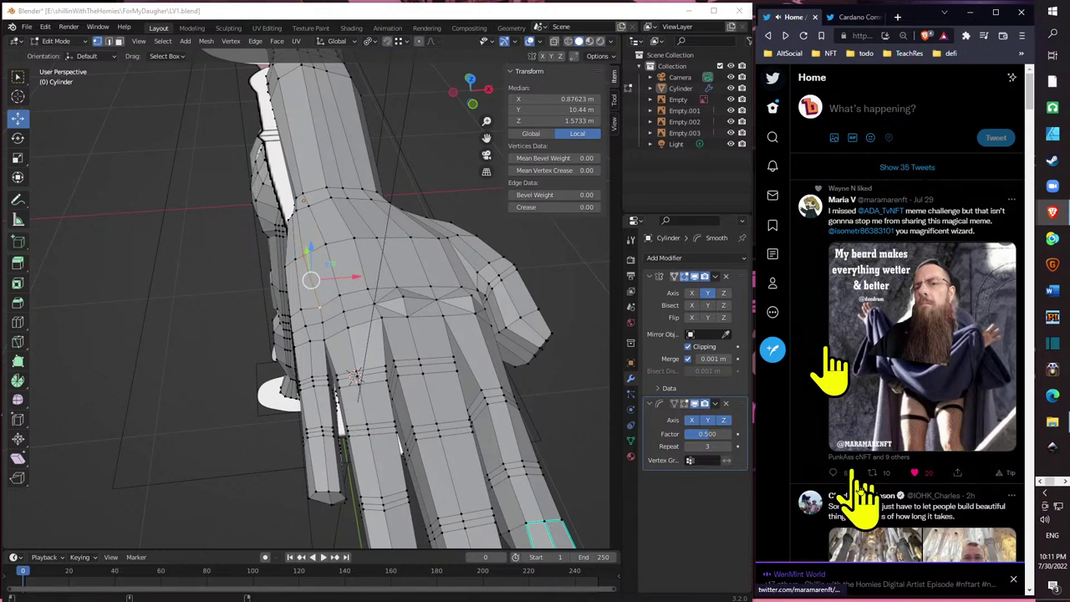
pyautogui.click(917, 585)
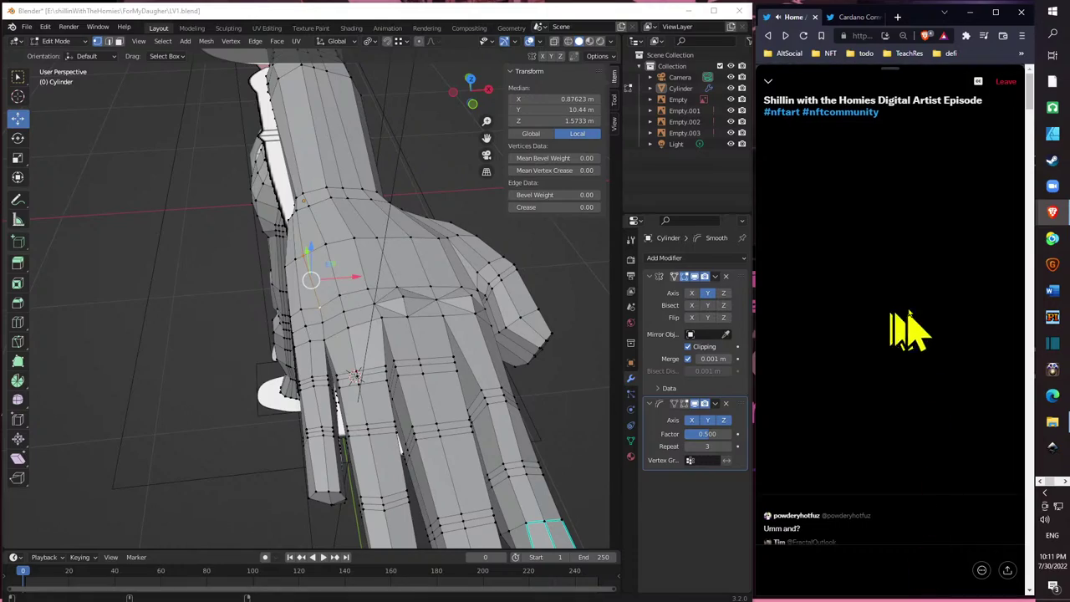
pyautogui.moveTo(251, 251); pyautogui.dragTo(320, 239, button='middle')
pyautogui.moveTo(350, 237); pyautogui.dragTo(347, 235)
pyautogui.moveTo(342, 234)
pyautogui.mouseDown(button='middle')
pyautogui.moveTo(304, 233)
pyautogui.moveTo(340, 228)
pyautogui.mouseUp(button='middle')
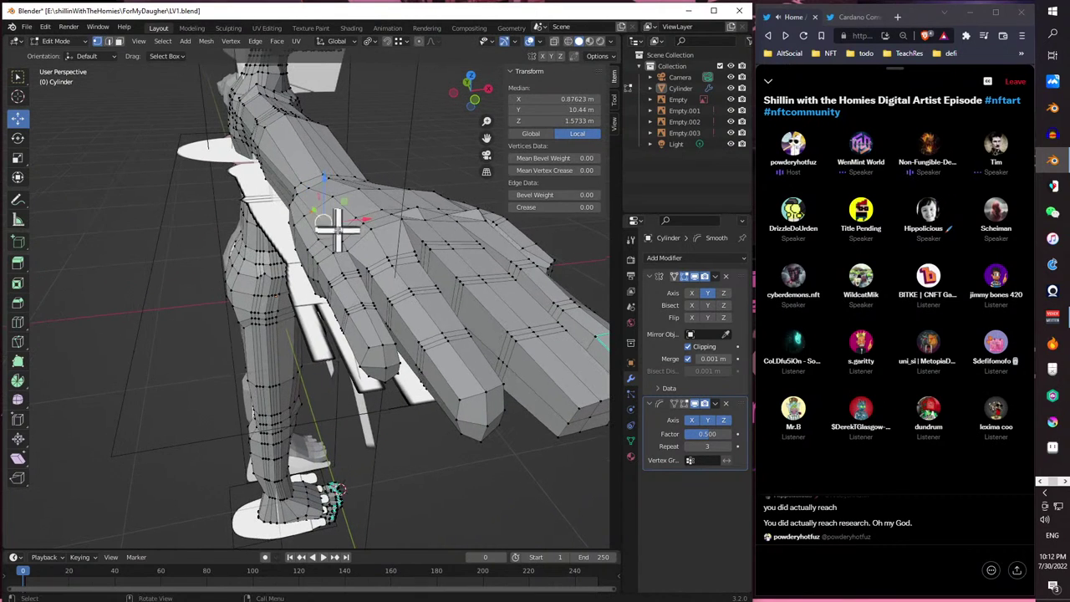
# - Slide a single hand vertex slightly along X
pyautogui.click(338, 230)
pyautogui.moveTo(371, 230); pyautogui.dragTo(370, 232)
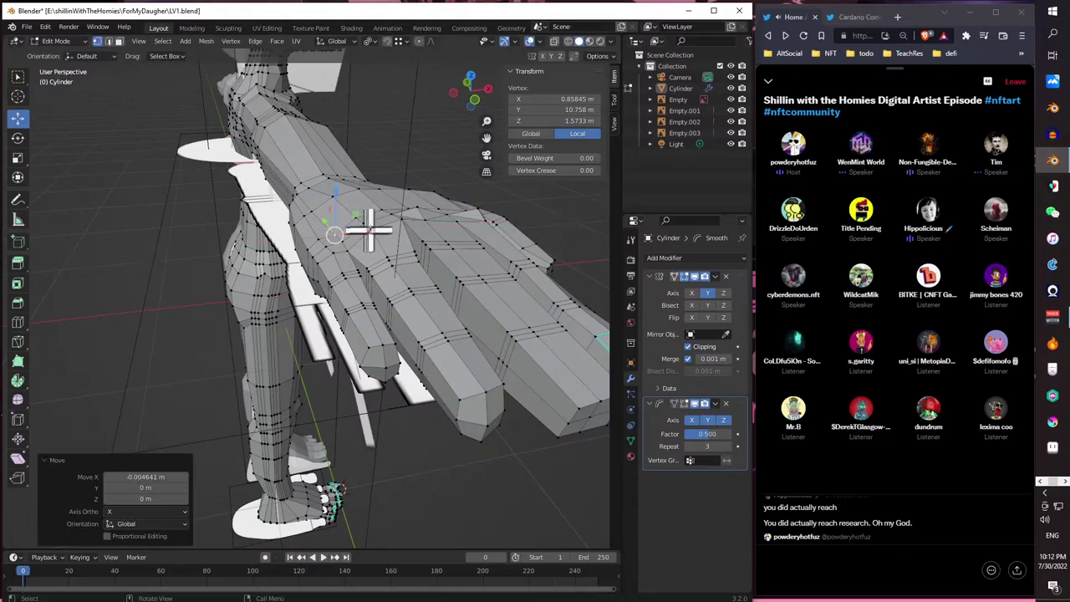
pyautogui.moveTo(370, 232); pyautogui.dragTo(449, 226, button='middle')
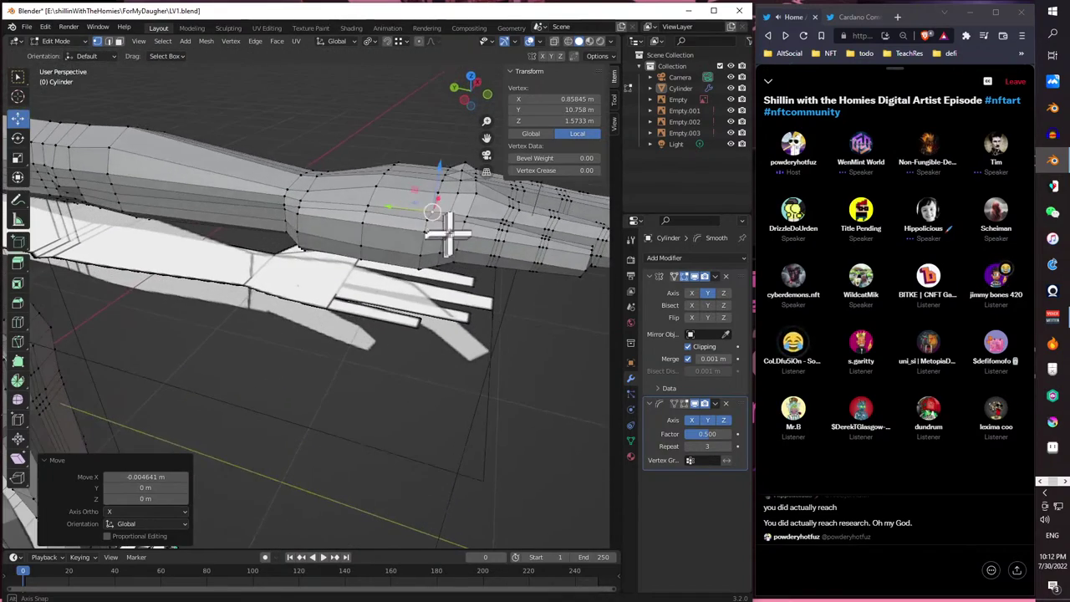
# - Select a strip of faces along the wrist side and move it -0.012583 m along X
pyautogui.click(119, 40)
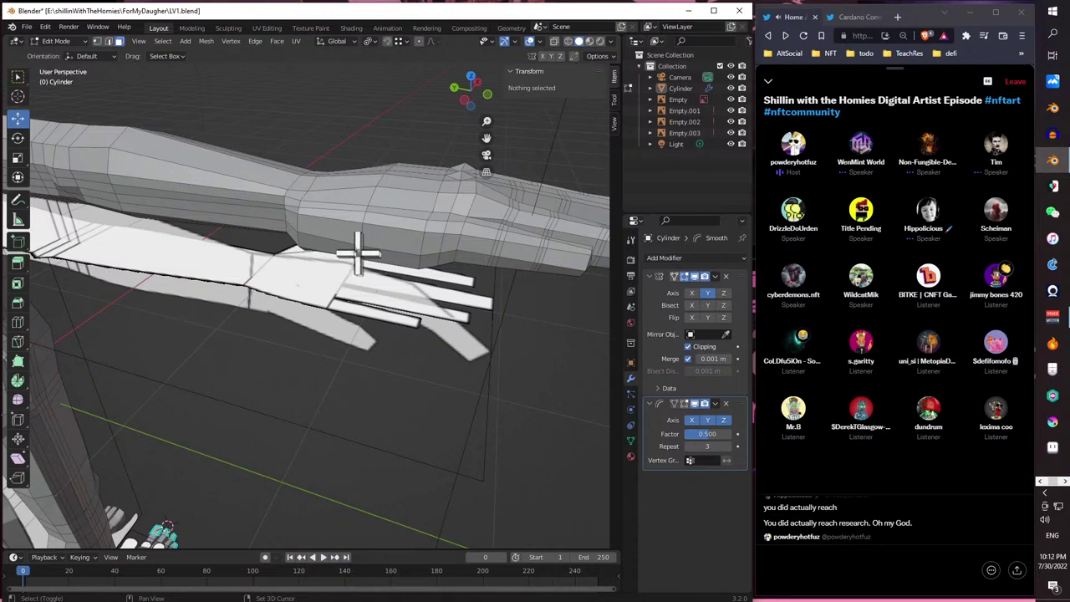
pyautogui.keyDown('shift'); pyautogui.click(327, 231); pyautogui.keyUp('shift')
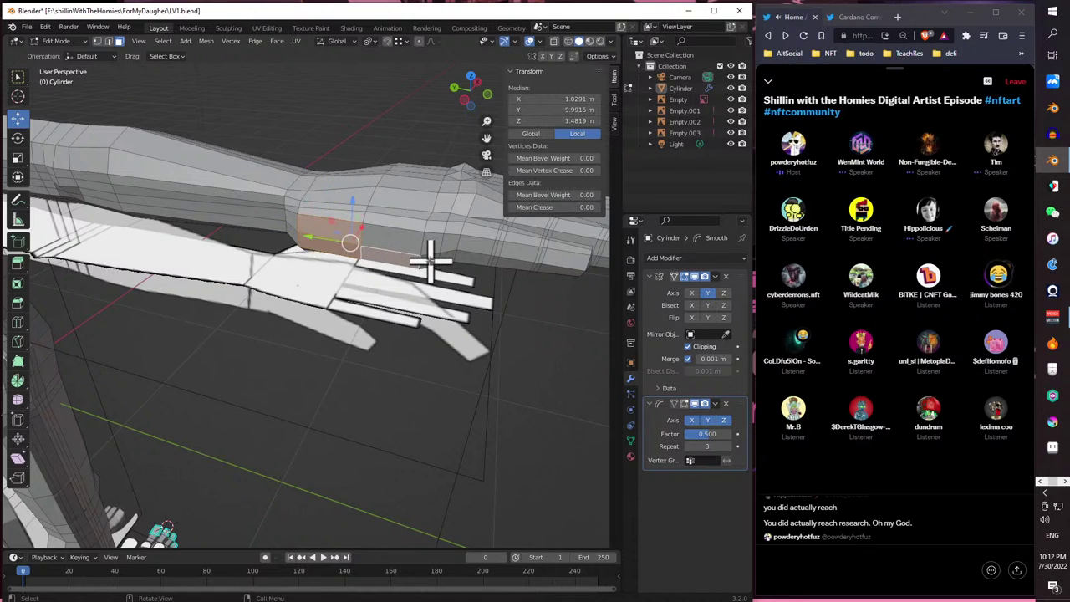
pyautogui.moveTo(431, 261); pyautogui.dragTo(506, 297, button='middle')
pyautogui.keyDown('ctrl'); pyautogui.keyDown('shift'); pyautogui.click(515, 301); pyautogui.keyUp('shift'); pyautogui.keyUp('ctrl')
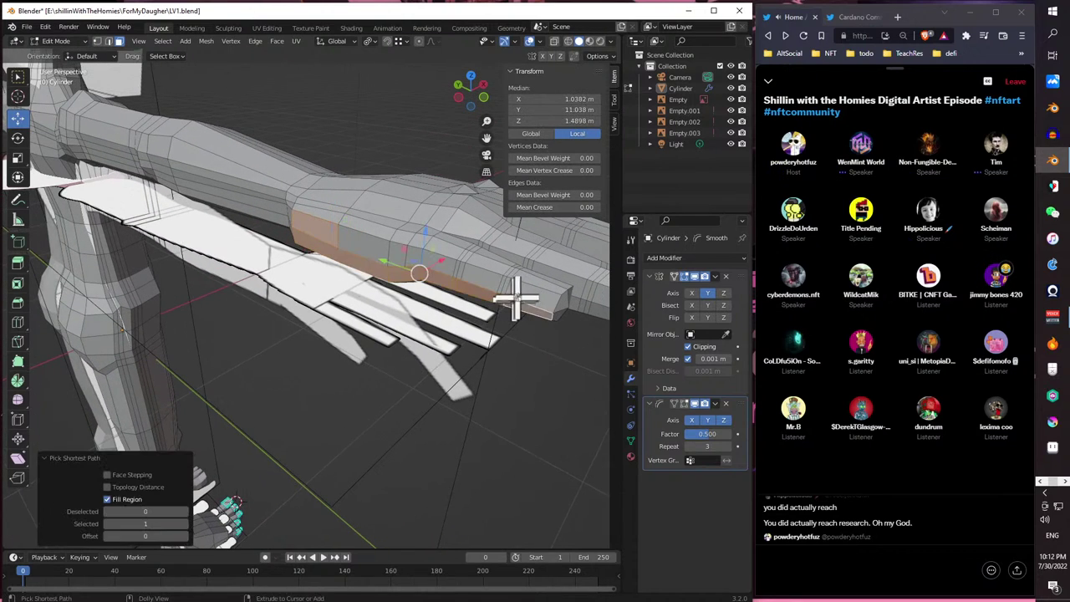
pyautogui.moveTo(364, 250); pyautogui.dragTo(345, 294, button='middle')
pyautogui.press('g')
pyautogui.press('x')
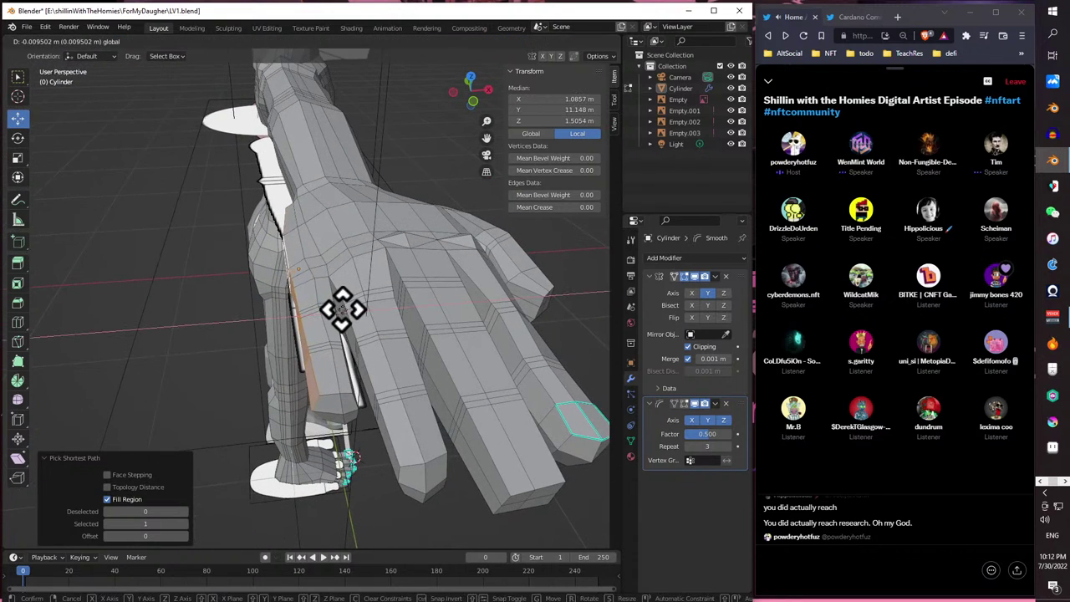
pyautogui.click(338, 301)
# - Push the same face strip a further -0.005873 m along X
pyautogui.moveTo(338, 301); pyautogui.dragTo(346, 405, button='middle')
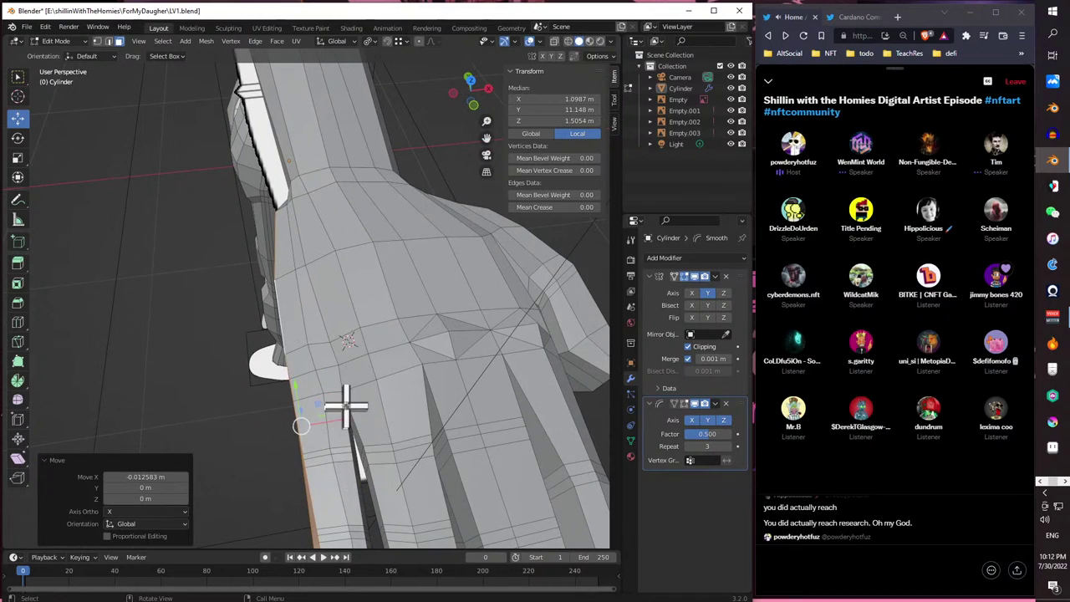
pyautogui.press('g')
pyautogui.press('x')
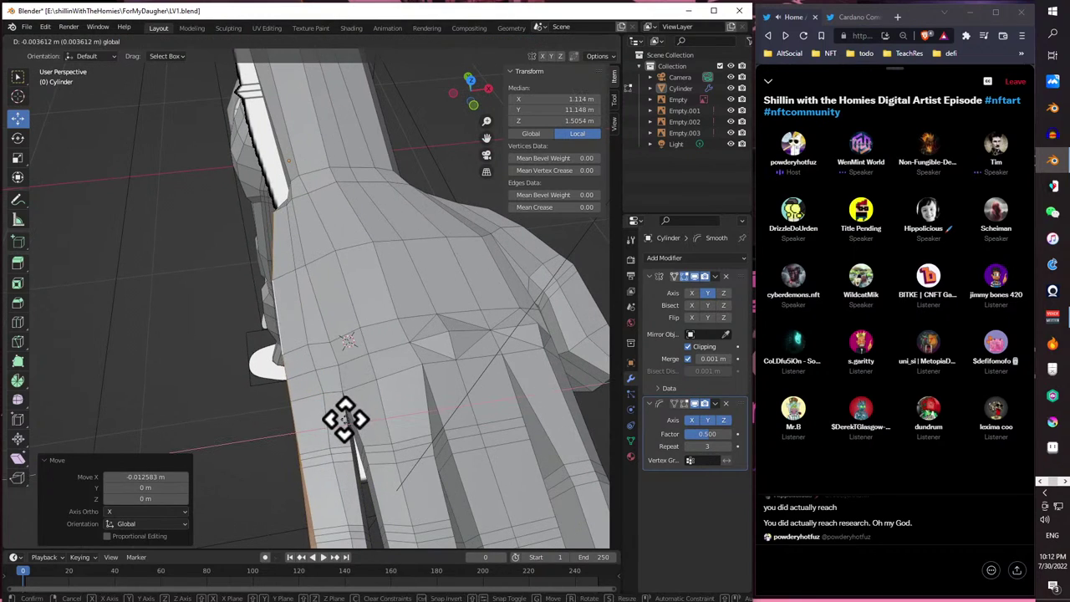
pyautogui.click(344, 418)
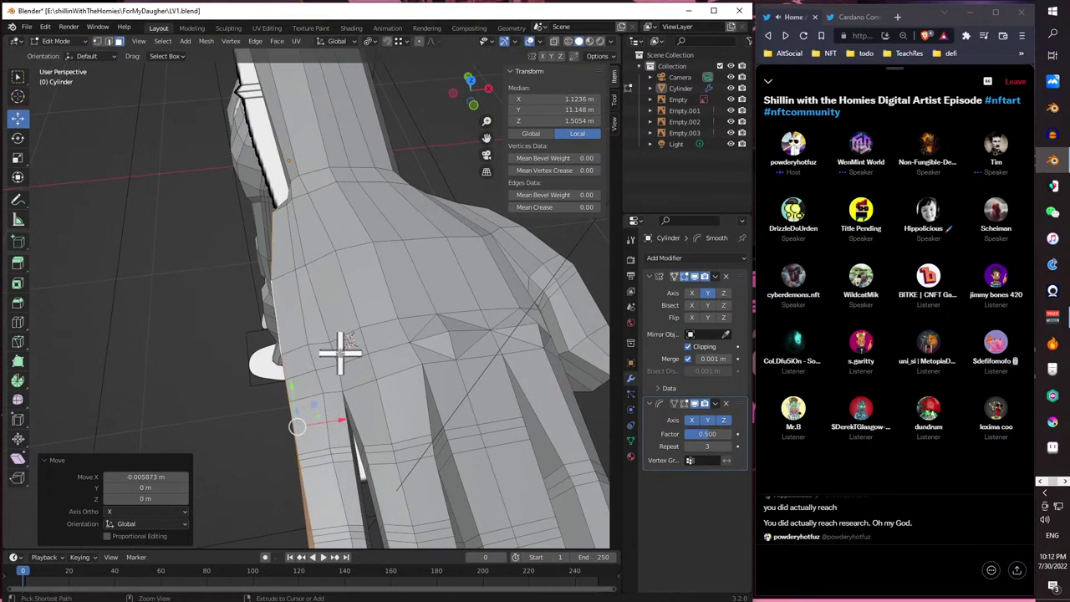
pyautogui.moveTo(234, 222); pyautogui.dragTo(229, 191, button='middle')
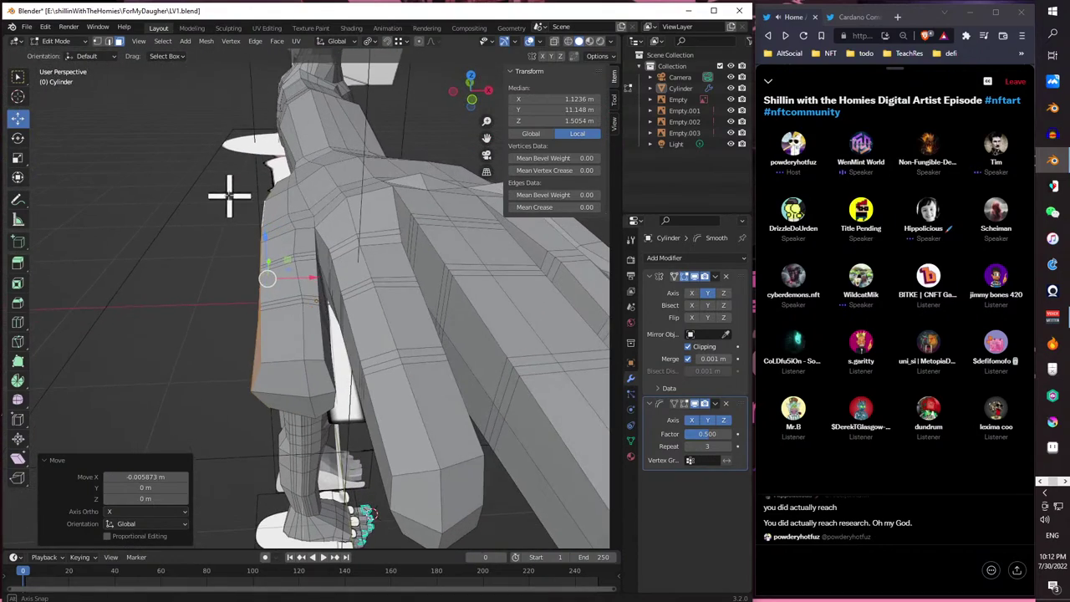
# - In edge select mode, select a line of edges running down the side of the arm
pyautogui.click(108, 41)
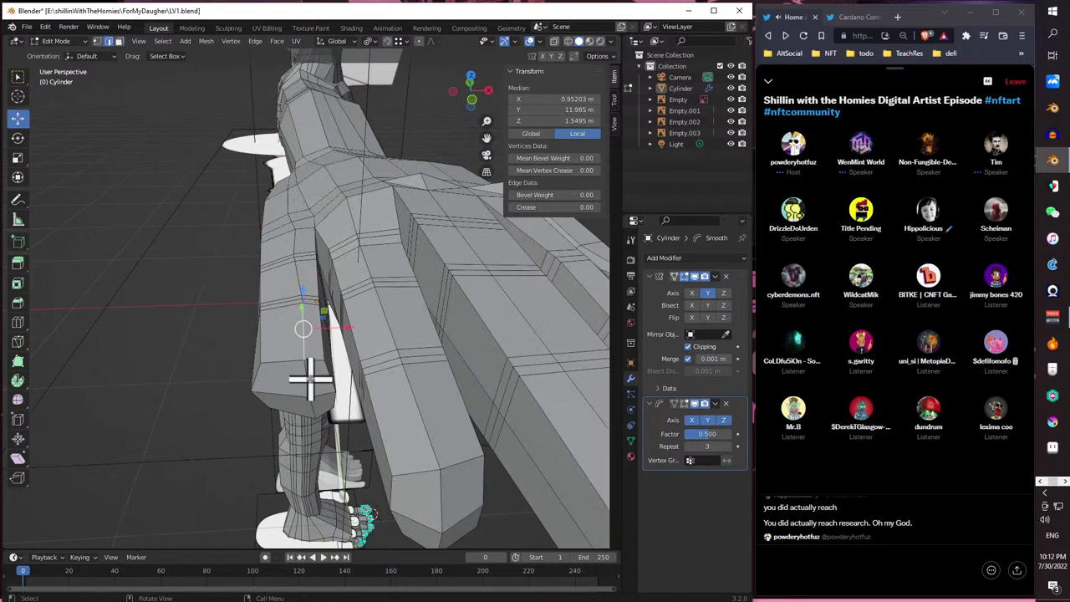
pyautogui.keyDown('alt'); pyautogui.click(304, 375); pyautogui.keyUp('alt')
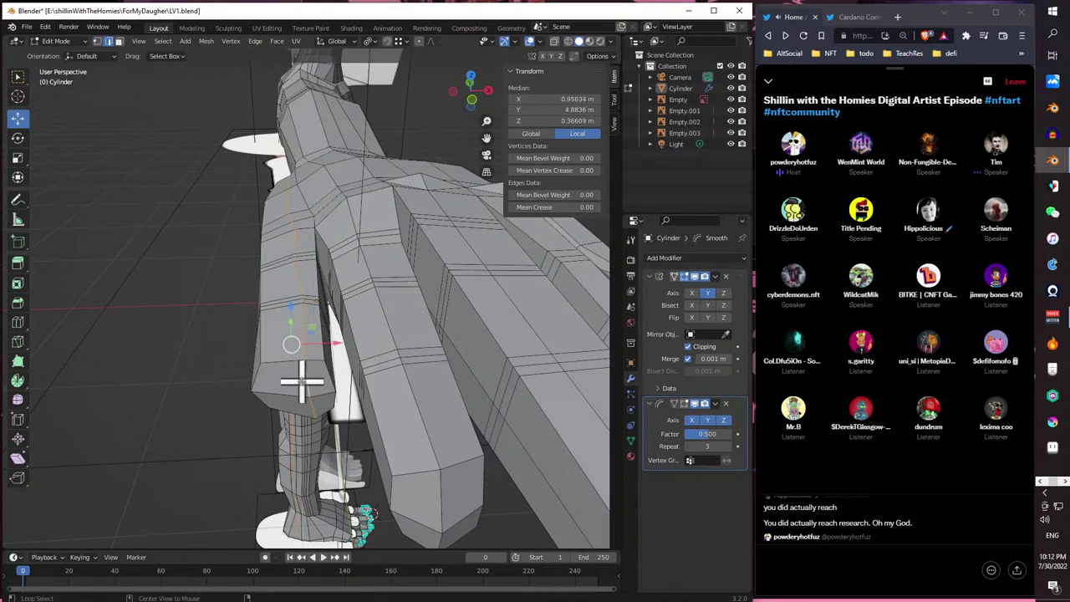
pyautogui.moveTo(303, 375); pyautogui.dragTo(305, 334, button='middle')
pyautogui.click(303, 191)
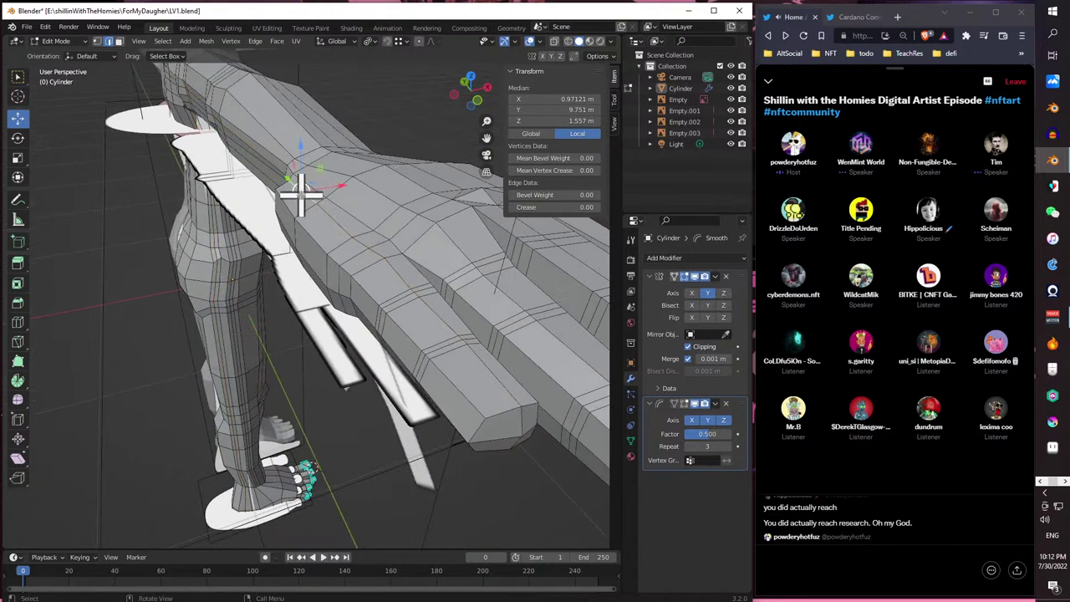
pyautogui.moveTo(303, 192); pyautogui.dragTo(338, 259, button='middle')
pyautogui.keyDown('shift'); pyautogui.click(402, 242); pyautogui.keyUp('shift')
pyautogui.keyDown('shift'); pyautogui.click(310, 315); pyautogui.keyUp('shift')
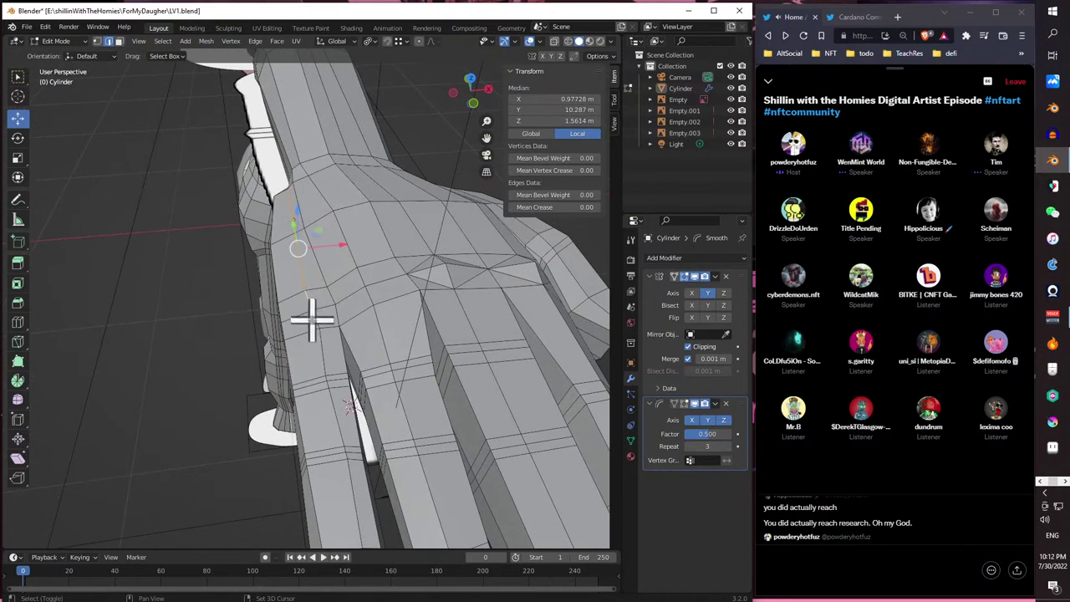
pyautogui.keyDown('shift'); pyautogui.click(327, 421); pyautogui.keyUp('shift')
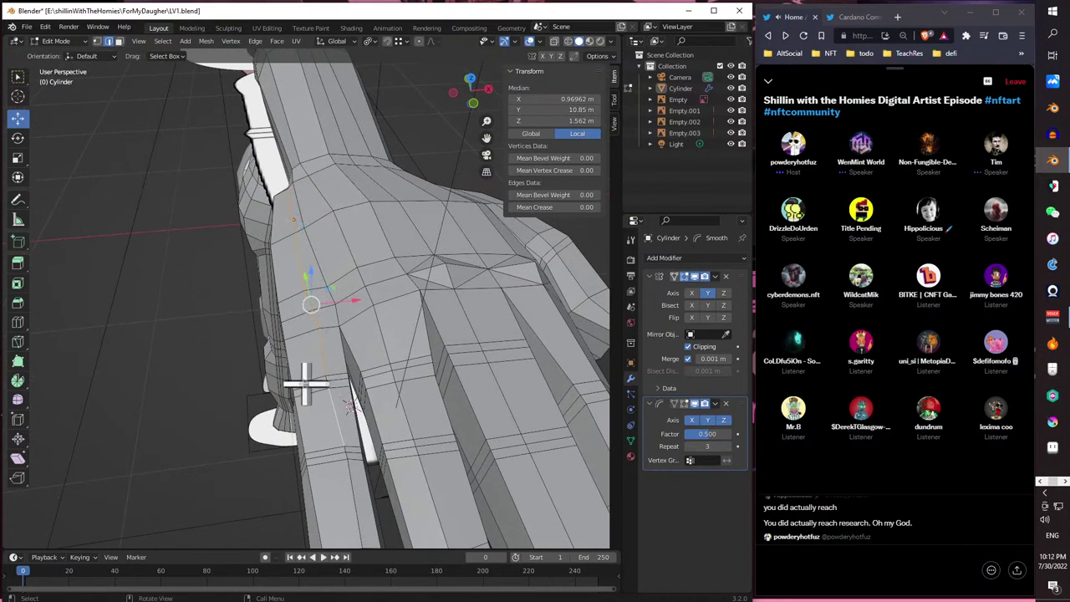
# - Refine the edge selection near the wrist and along the hand, then view the hand upright
pyautogui.scroll(-3, 301, 384)
pyautogui.moveTo(301, 384); pyautogui.dragTo(293, 389, button='middle')
pyautogui.scroll(2, 301, 386)
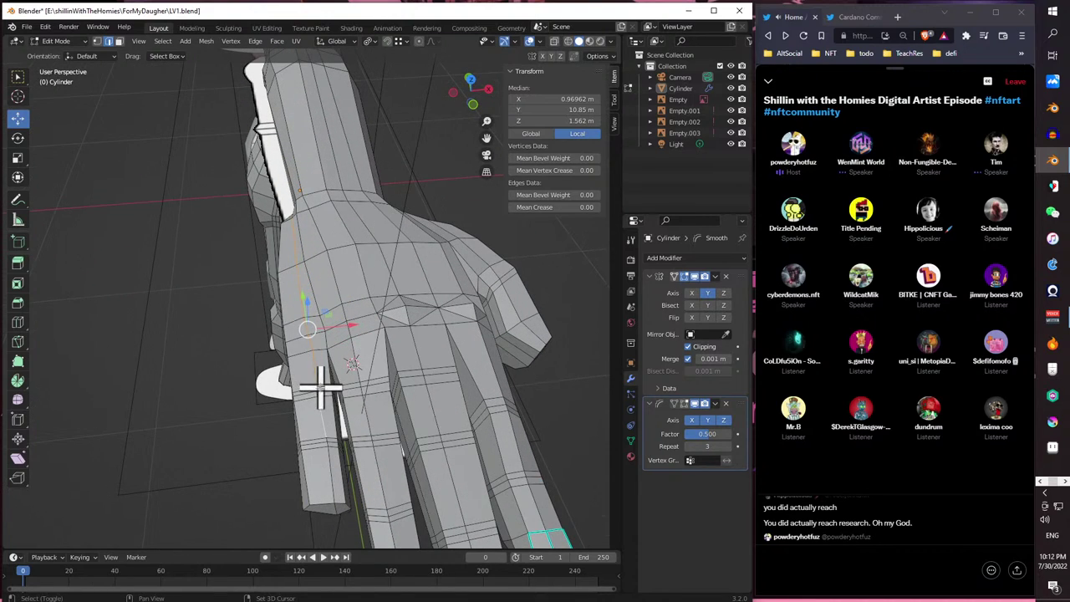
pyautogui.keyDown('shift'); pyautogui.click(318, 391); pyautogui.keyUp('shift')
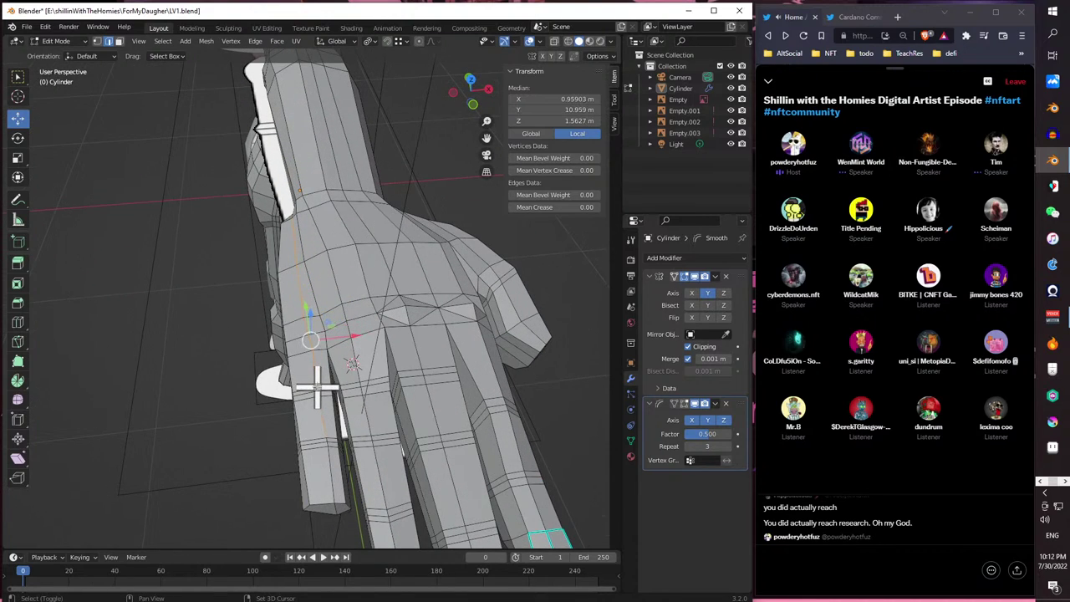
pyautogui.keyDown('shift'); pyautogui.click(324, 390); pyautogui.keyUp('shift')
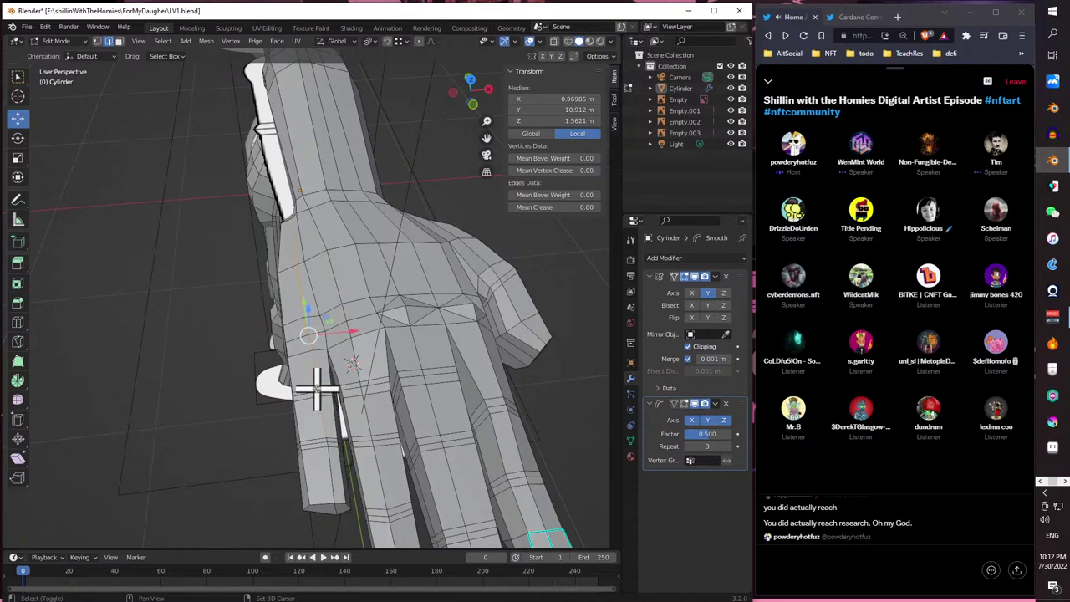
pyautogui.scroll(4, 310, 502)
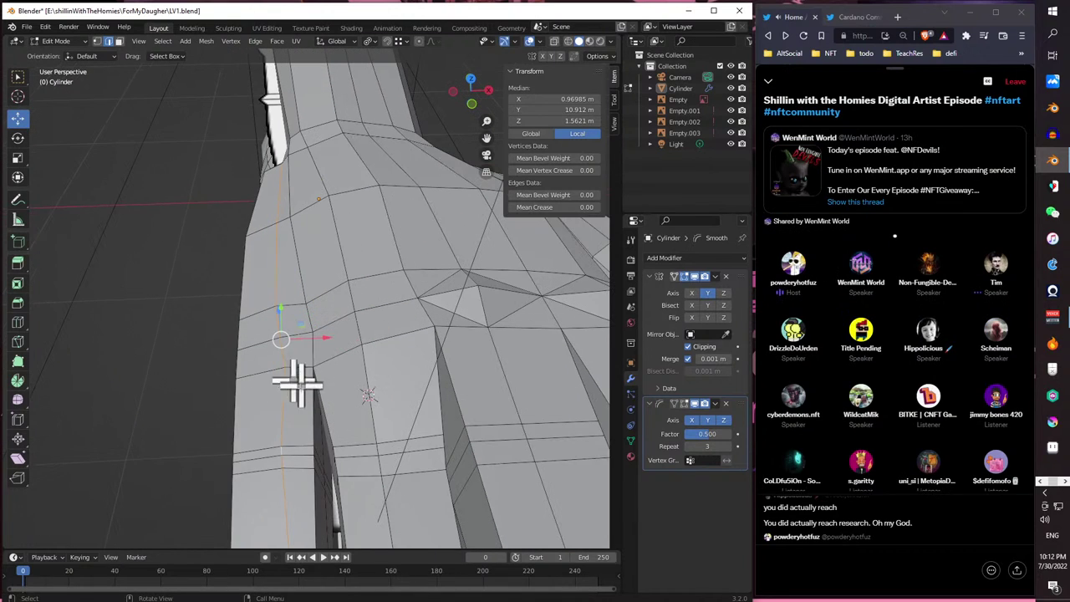
pyautogui.scroll(-4, 282, 382)
pyautogui.moveTo(282, 382); pyautogui.dragTo(270, 351, button='middle')
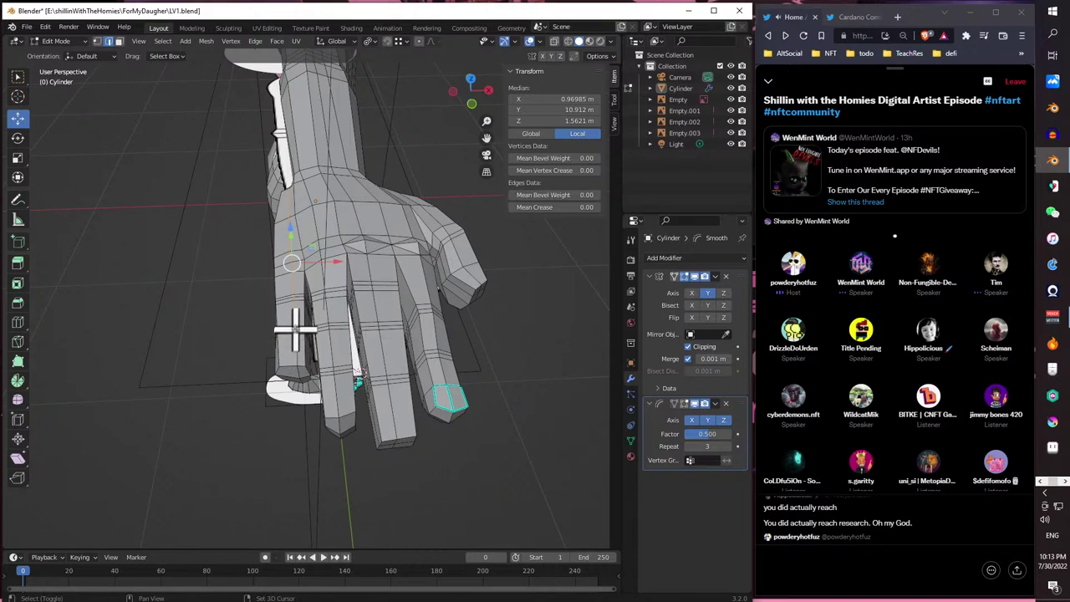
# - Toggle eight vertices across the back of the hand into the selection, then view from the front
pyautogui.keyDown('shift'); pyautogui.click(298, 330); pyautogui.keyUp('shift')
pyautogui.keyDown('shift'); pyautogui.click(295, 330); pyautogui.keyUp('shift')
pyautogui.keyDown('shift'); pyautogui.click(298, 330); pyautogui.keyUp('shift')
pyautogui.keyDown('shift'); pyautogui.click(295, 330); pyautogui.keyUp('shift')
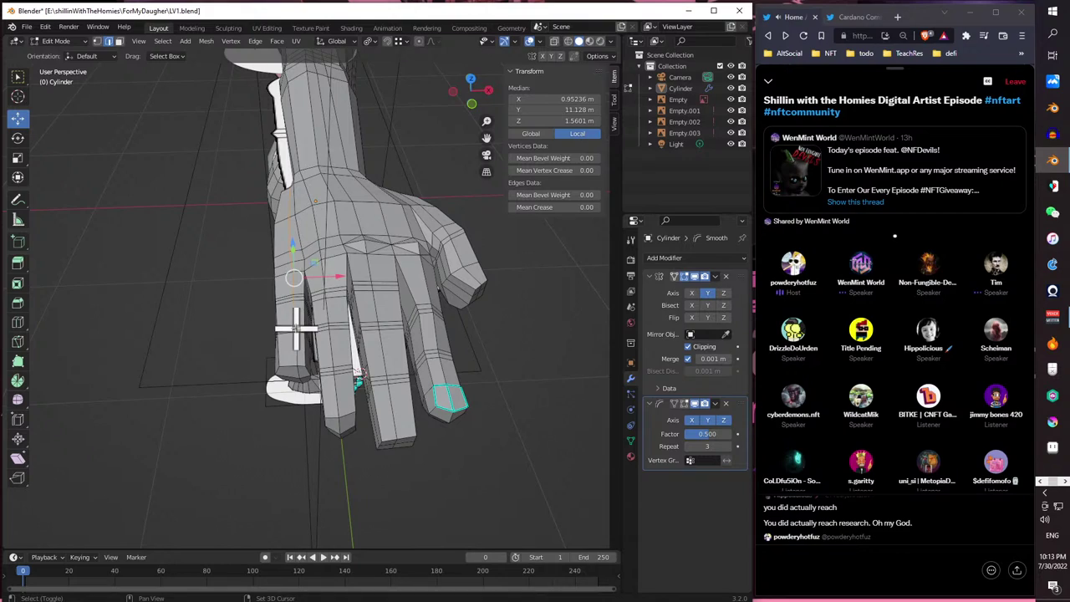
pyautogui.keyDown('shift'); pyautogui.click(299, 329); pyautogui.keyUp('shift')
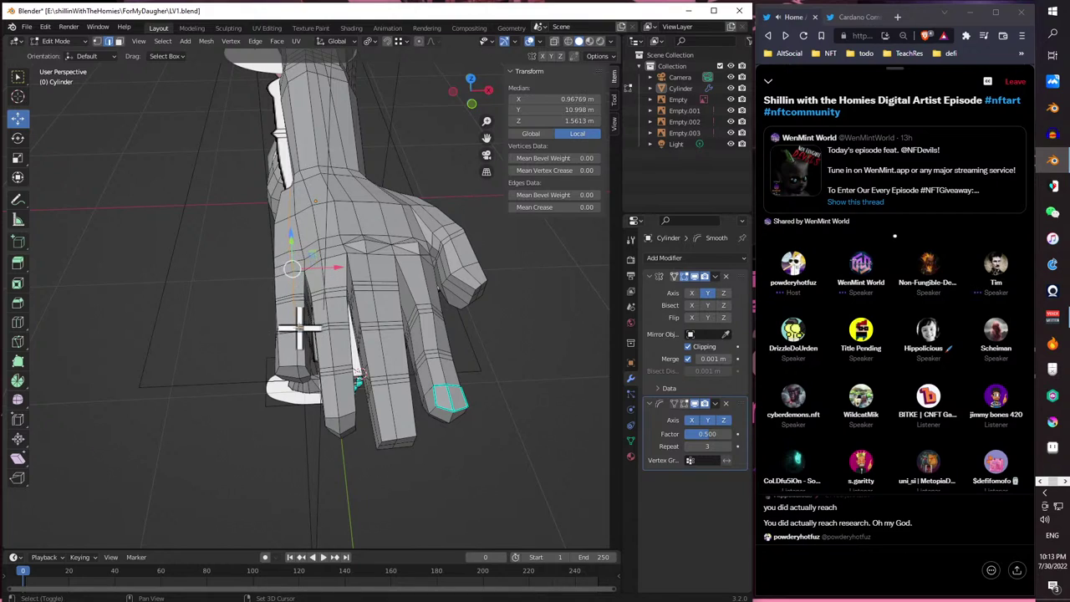
pyautogui.keyDown('shift'); pyautogui.click(296, 329); pyautogui.keyUp('shift')
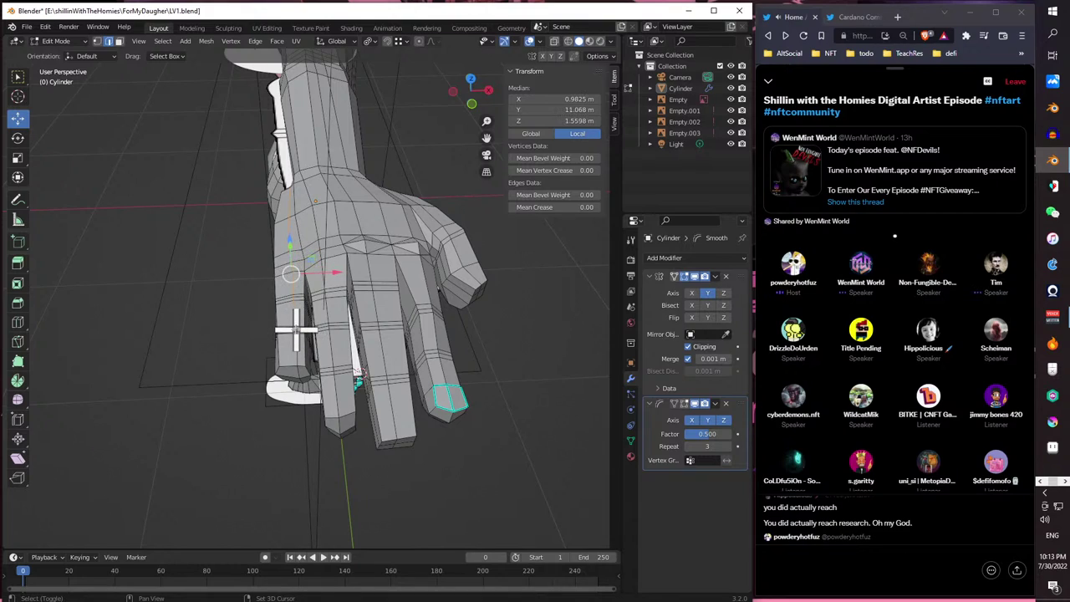
pyautogui.keyDown('shift'); pyautogui.click(290, 330); pyautogui.keyUp('shift')
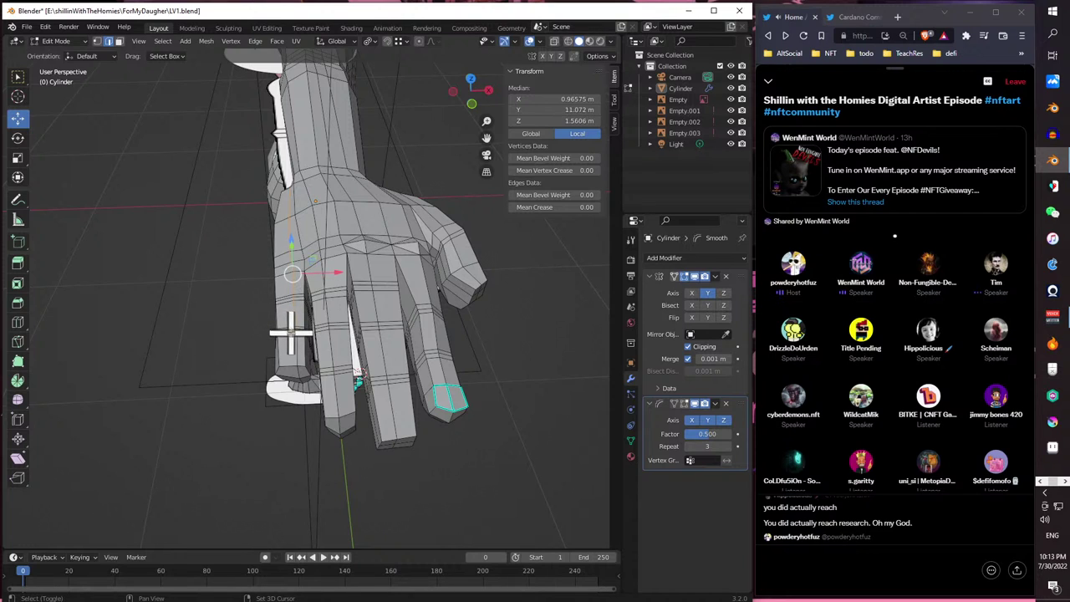
pyautogui.keyDown('shift'); pyautogui.click(316, 355); pyautogui.keyUp('shift')
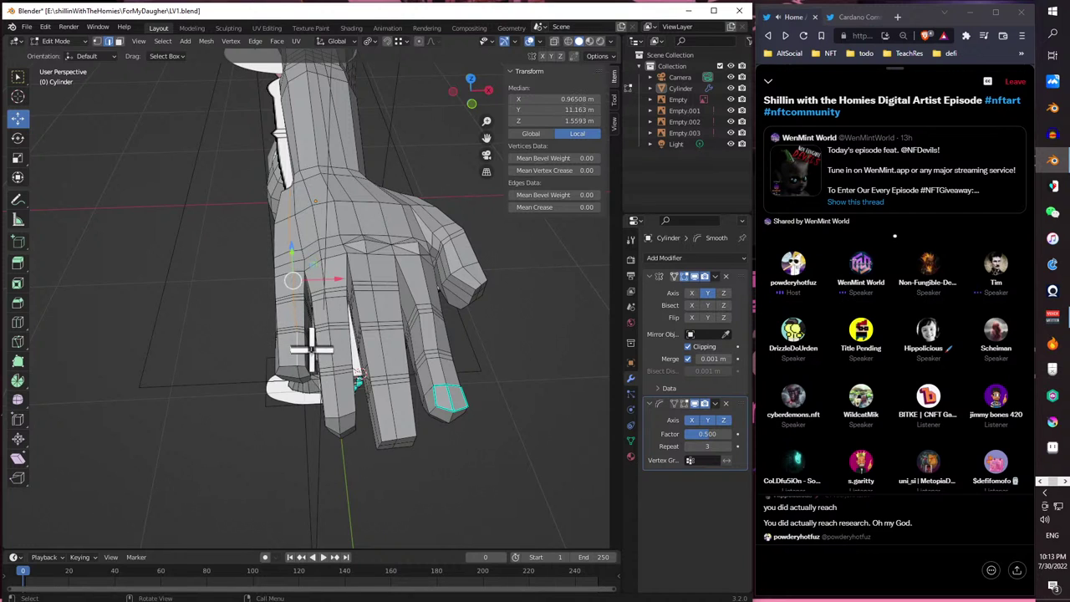
pyautogui.moveTo(312, 354); pyautogui.dragTo(301, 280, button='middle')
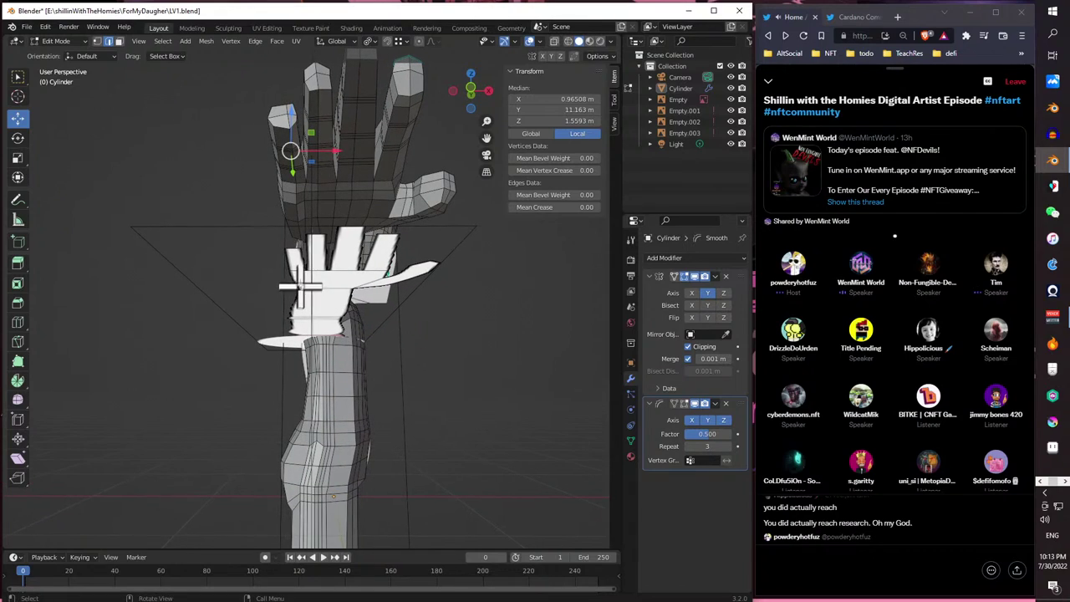
# - Fill-region select hand vertices between two picks and shift them slightly along X
pyautogui.keyDown('shift'); pyautogui.click(294, 204); pyautogui.keyUp('shift')
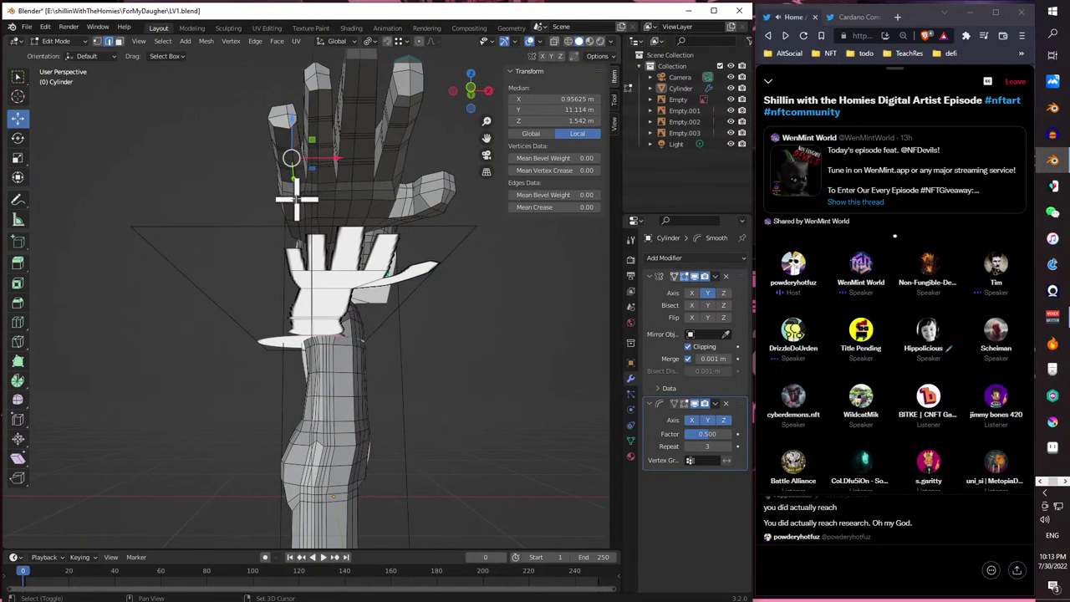
pyautogui.keyDown('ctrl'); pyautogui.keyDown('shift'); pyautogui.click(289, 111); pyautogui.keyUp('shift'); pyautogui.keyUp('ctrl')
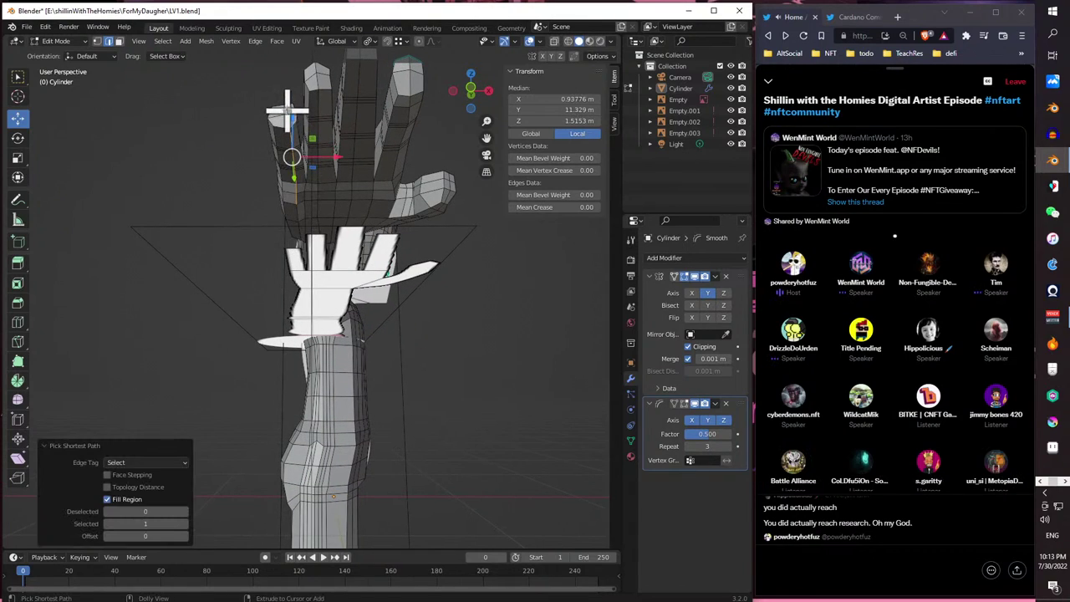
pyautogui.moveTo(284, 108); pyautogui.dragTo(297, 201, button='middle')
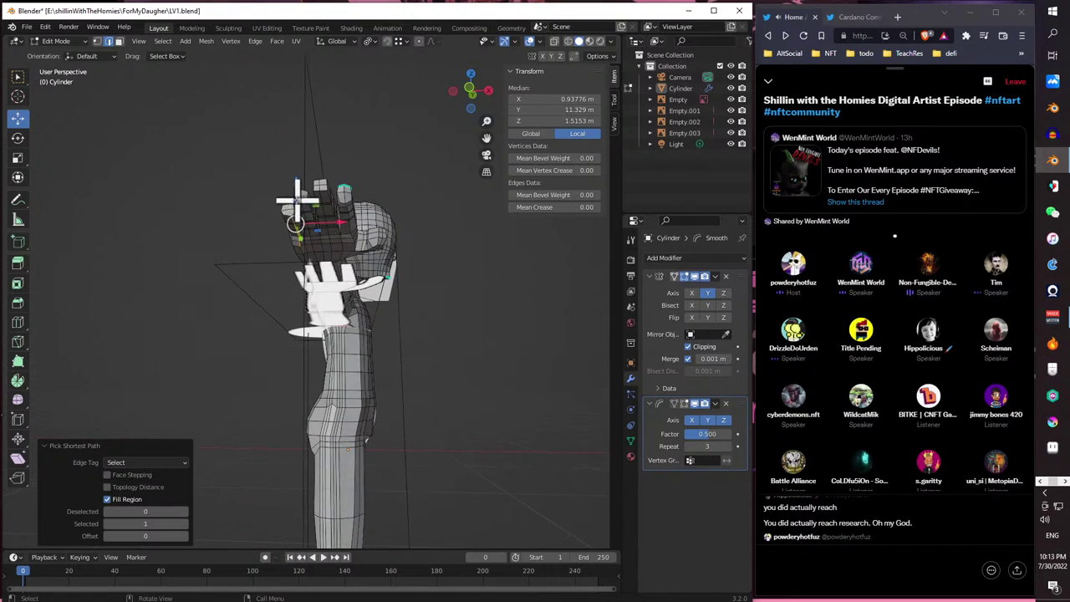
pyautogui.moveTo(301, 238); pyautogui.dragTo(317, 225, button='middle')
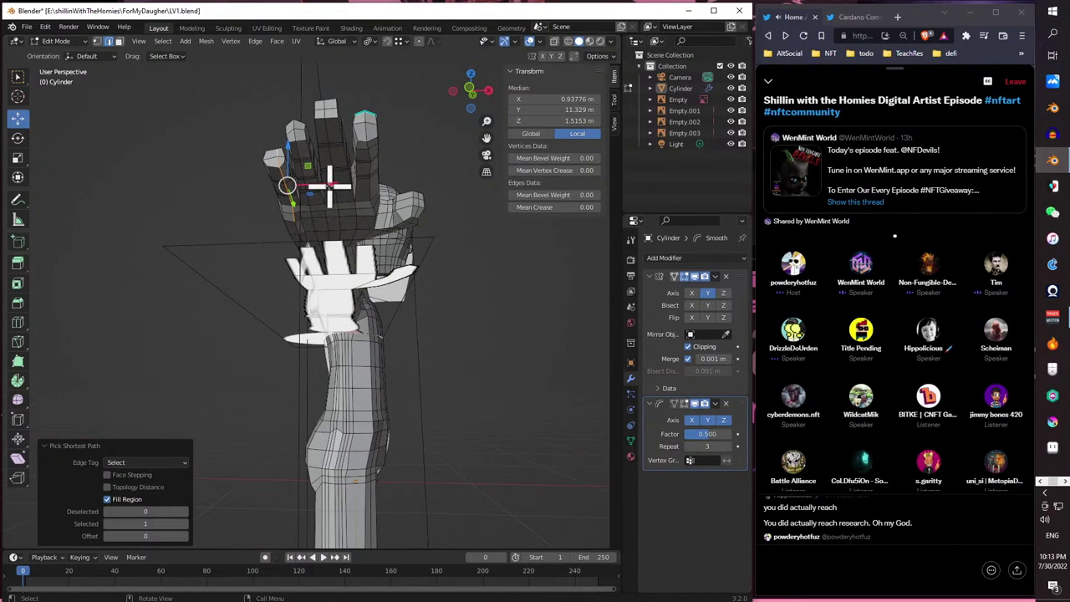
pyautogui.press('g')
pyautogui.press('x')
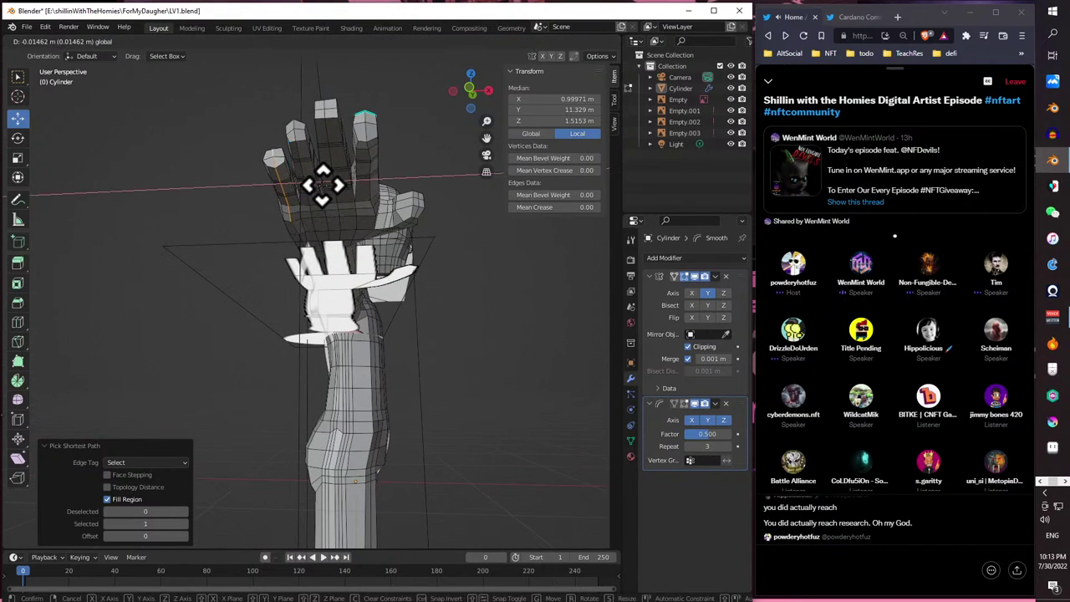
pyautogui.click(322, 184)
pyautogui.moveTo(321, 184); pyautogui.dragTo(343, 302, button='middle')
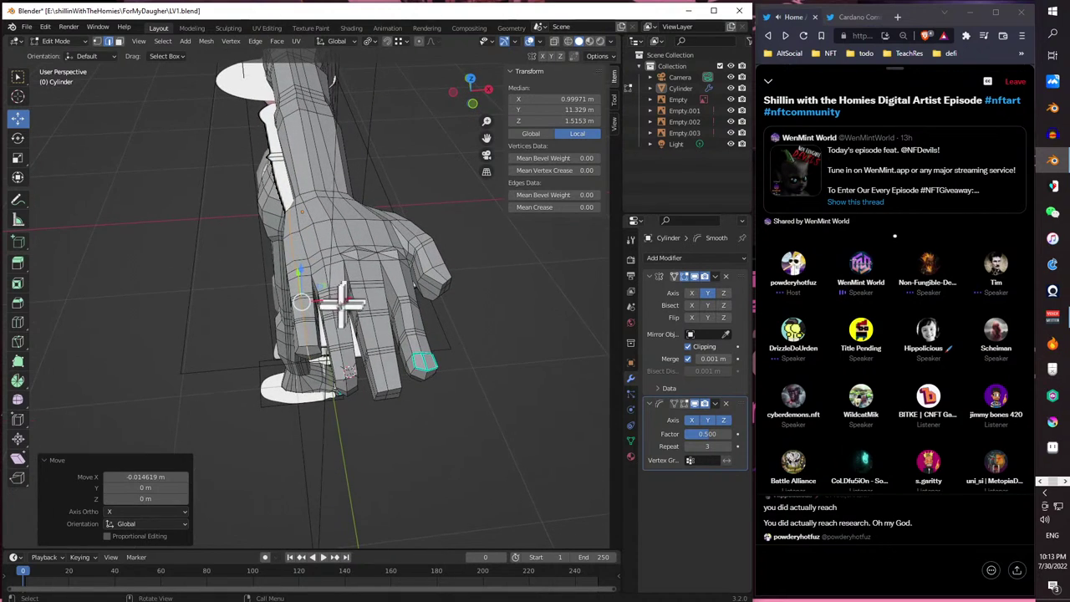
# - In vertex mode, nudge one hand vertex 0.001622 m along X to X 1.0199 m
pyautogui.scroll(6, 343, 303)
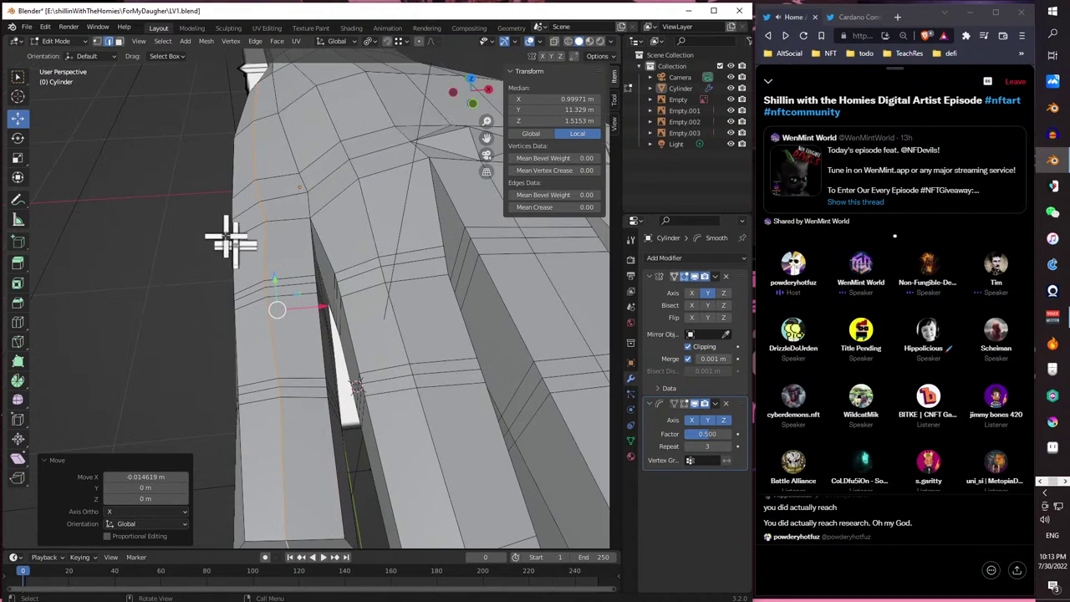
pyautogui.click(97, 41)
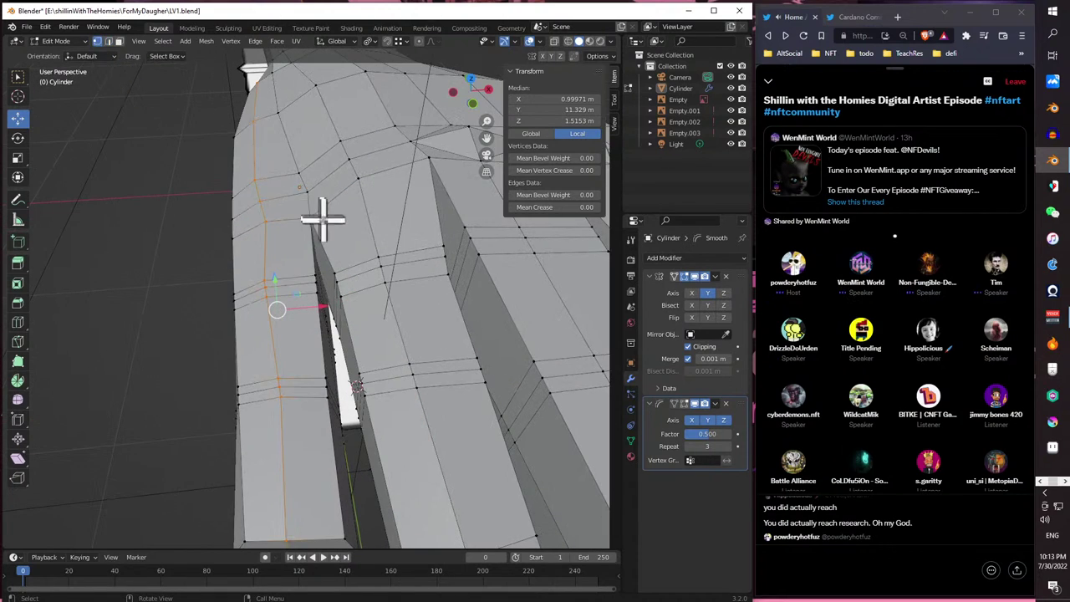
pyautogui.click(260, 201)
pyautogui.moveTo(296, 200)
pyautogui.mouseDown()
pyautogui.moveTo(287, 172)
pyautogui.moveTo(269, 194)
pyautogui.moveTo(294, 191)
pyautogui.moveTo(268, 183)
pyautogui.moveTo(292, 174)
pyautogui.moveTo(286, 203)
pyautogui.mouseUp()
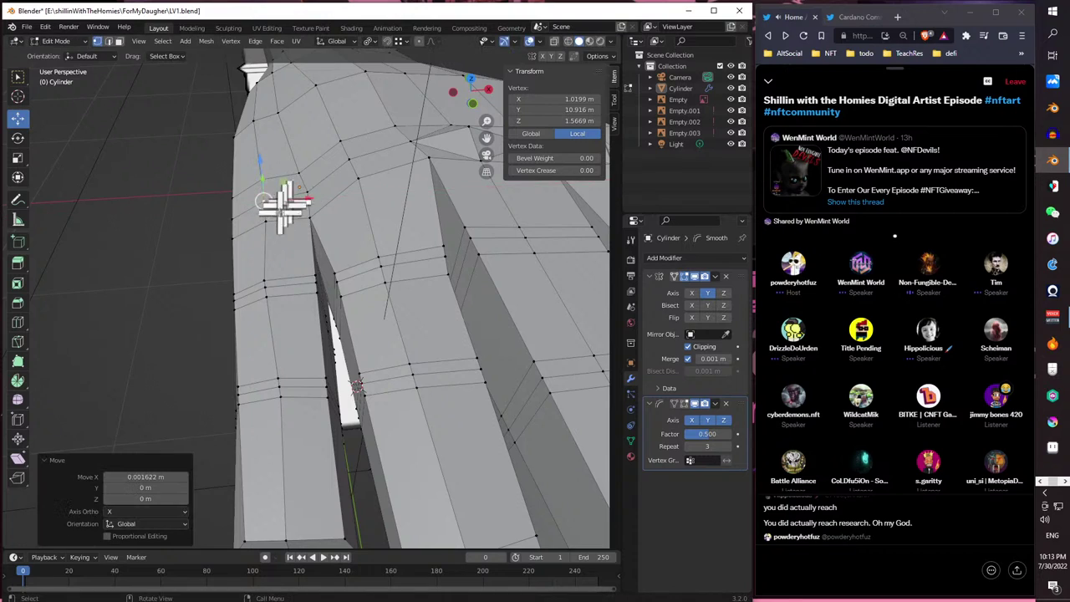
pyautogui.moveTo(286, 203); pyautogui.dragTo(172, 244, button='middle')
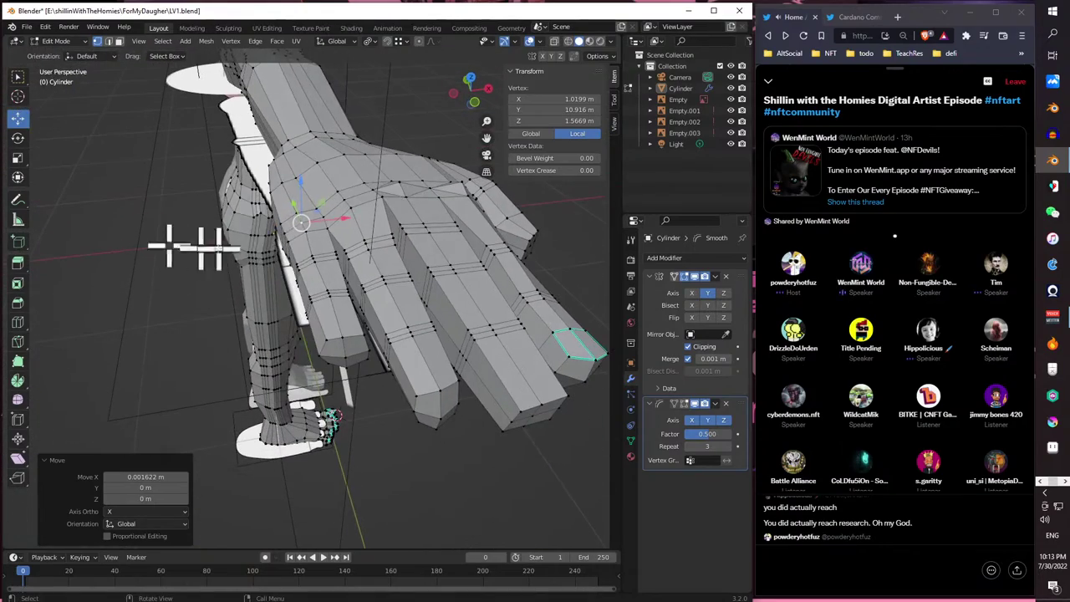
pyautogui.moveTo(290, 241); pyautogui.dragTo(375, 231, button='middle')
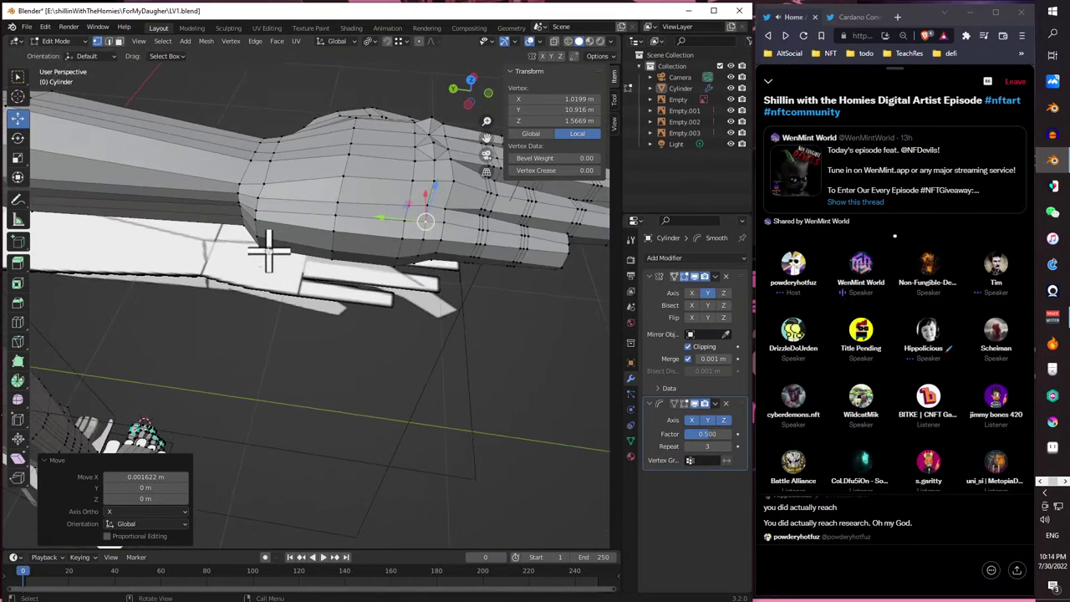
# - Lower one hand vertex along Z and move another along X
pyautogui.moveTo(268, 249); pyautogui.dragTo(351, 148, button='middle')
pyautogui.moveTo(329, 135); pyautogui.dragTo(328, 138)
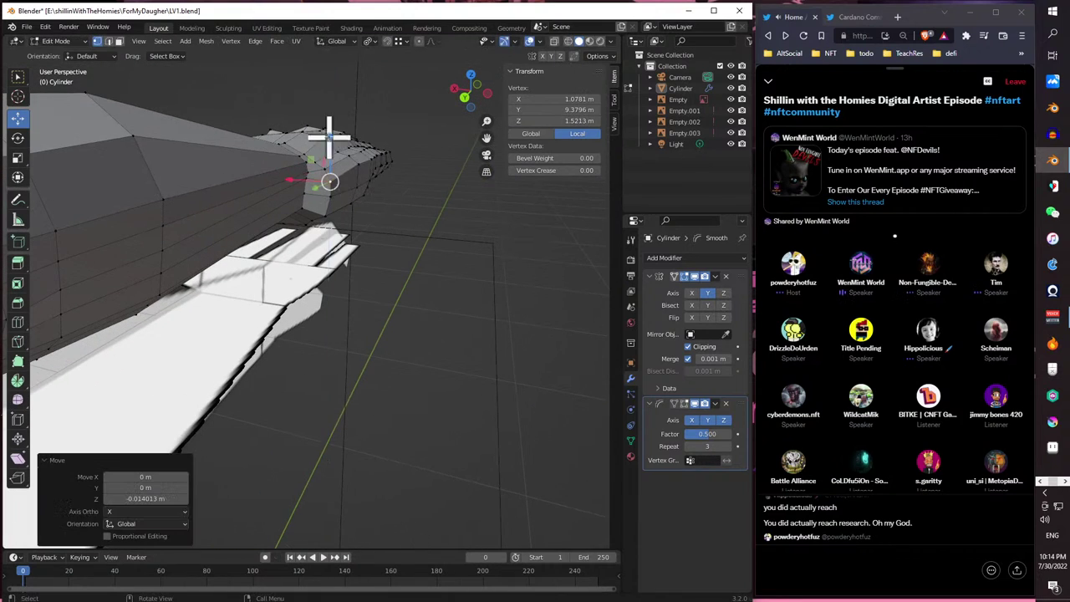
pyautogui.moveTo(324, 200); pyautogui.dragTo(330, 197)
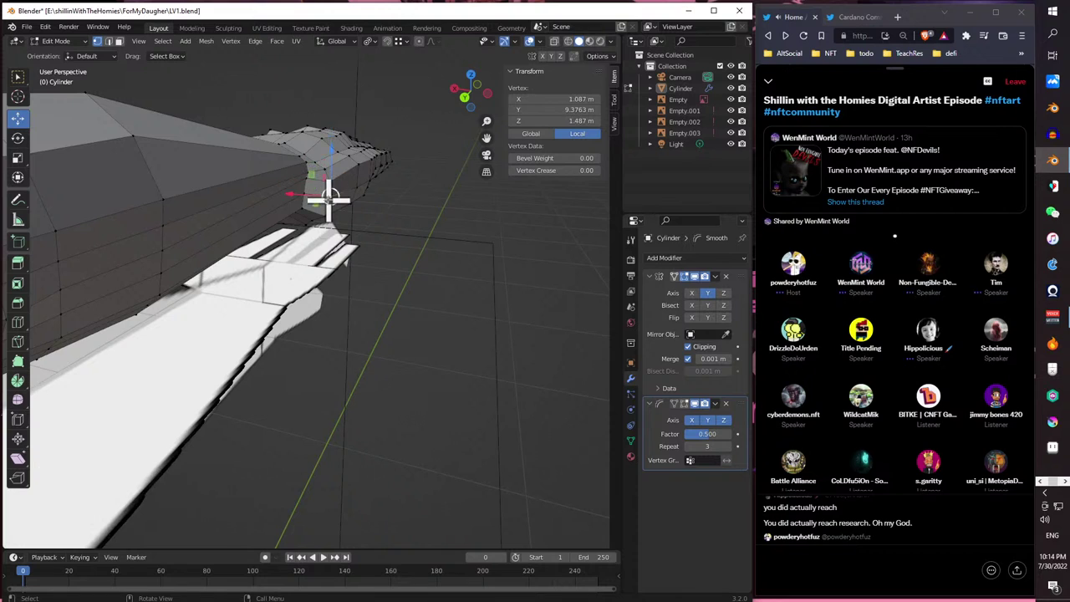
pyautogui.click(327, 213)
pyautogui.moveTo(326, 213); pyautogui.dragTo(283, 238, button='middle')
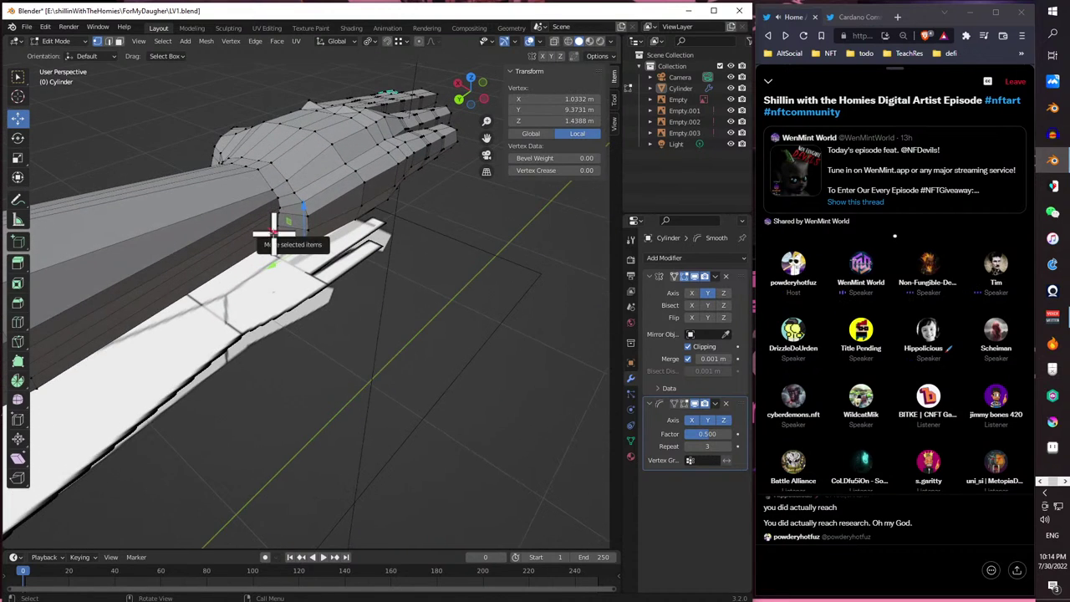
pyautogui.moveTo(274, 227); pyautogui.dragTo(262, 227)
pyautogui.moveTo(262, 226); pyautogui.dragTo(112, 286, button='middle')
# - Select two back-of-hand vertices and shift them 0.003631 m along X to median X 1.018 m
pyautogui.scroll(3, 436, 247)
pyautogui.moveTo(365, 220); pyautogui.dragTo(248, 208, button='middle')
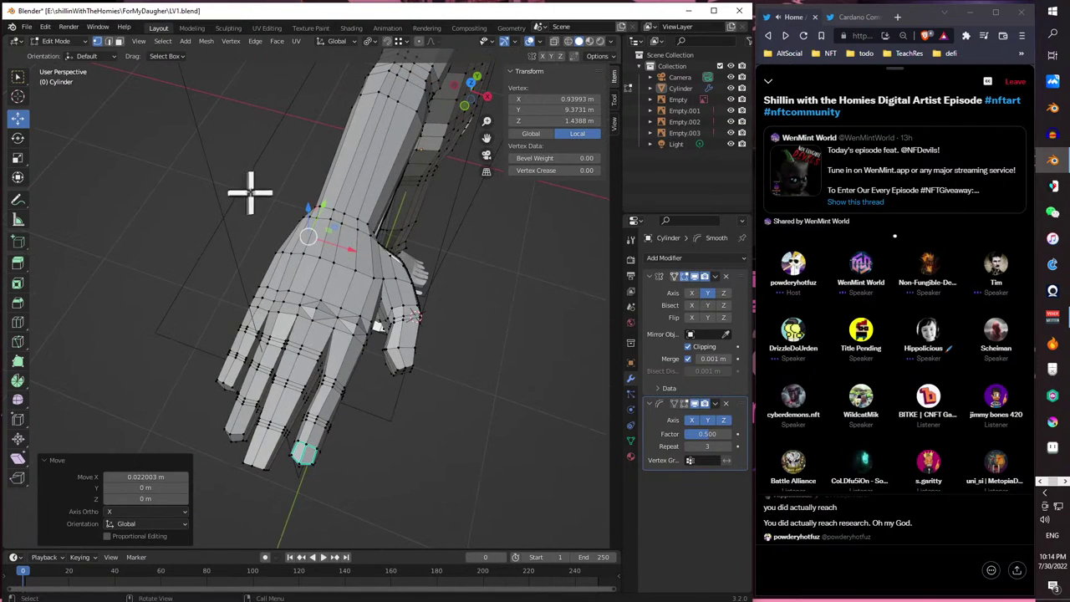
pyautogui.moveTo(280, 190); pyautogui.dragTo(335, 257, button='middle')
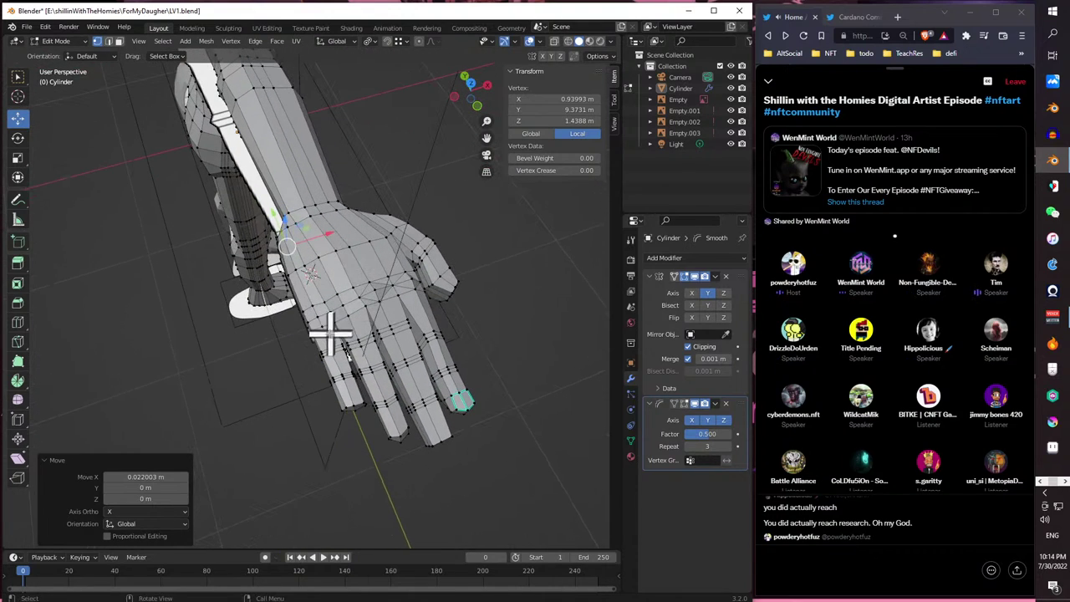
pyautogui.scroll(6, 370, 442)
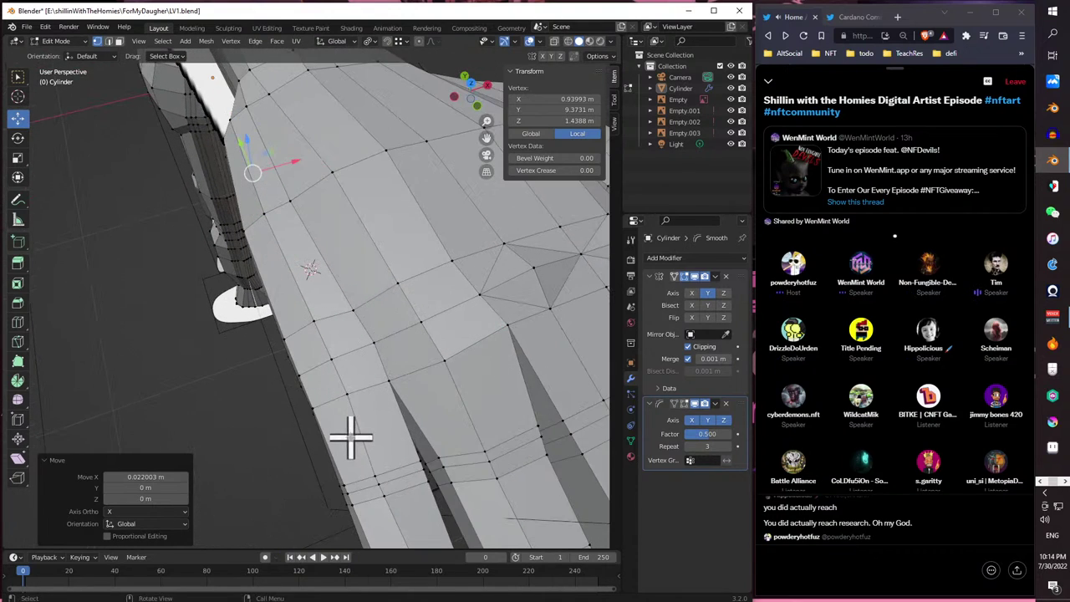
pyautogui.keyDown('shift'); pyautogui.click(295, 299); pyautogui.keyUp('shift')
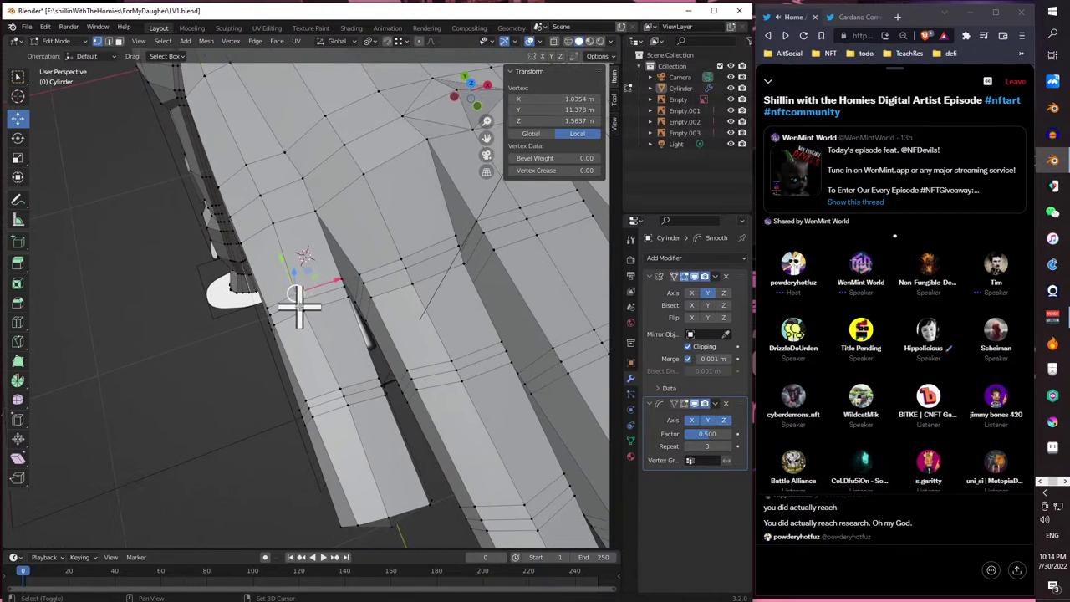
pyautogui.keyDown('shift'); pyautogui.click(299, 306); pyautogui.keyUp('shift')
pyautogui.moveTo(346, 292); pyautogui.dragTo(350, 297)
pyautogui.scroll(-4, 361, 335)
pyautogui.moveTo(382, 310); pyautogui.dragTo(325, 309, button='middle')
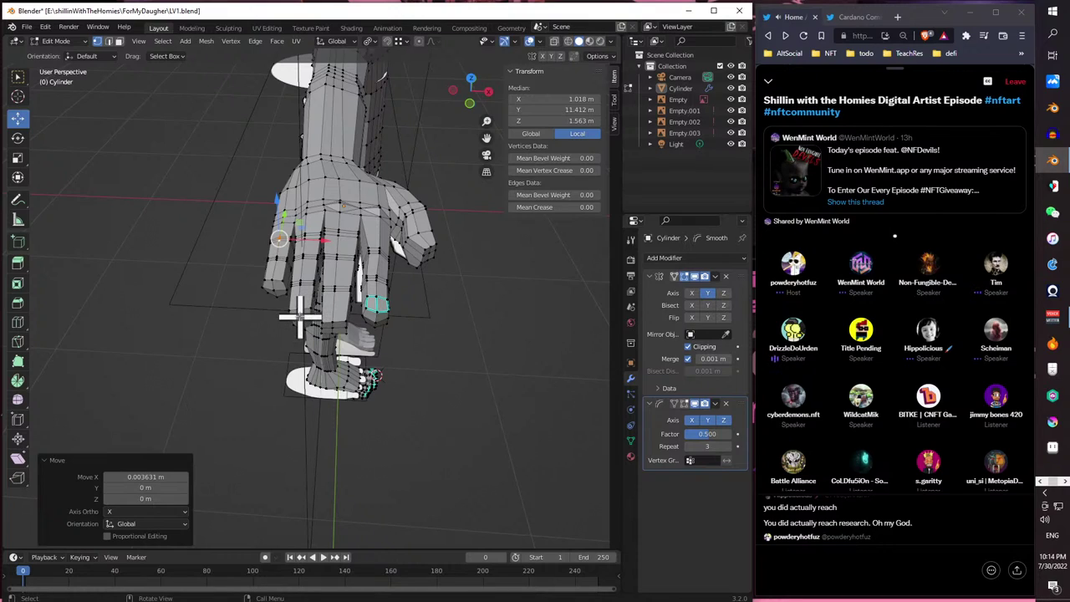
pyautogui.scroll(1, 321, 319)
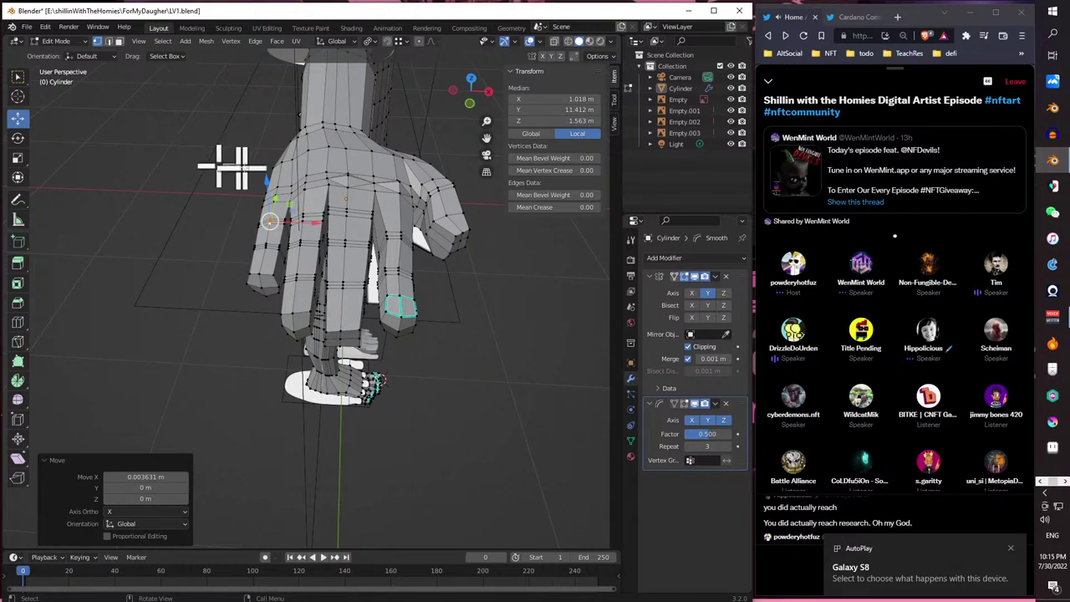
pyautogui.moveTo(363, 200); pyautogui.dragTo(377, 246, button='middle')
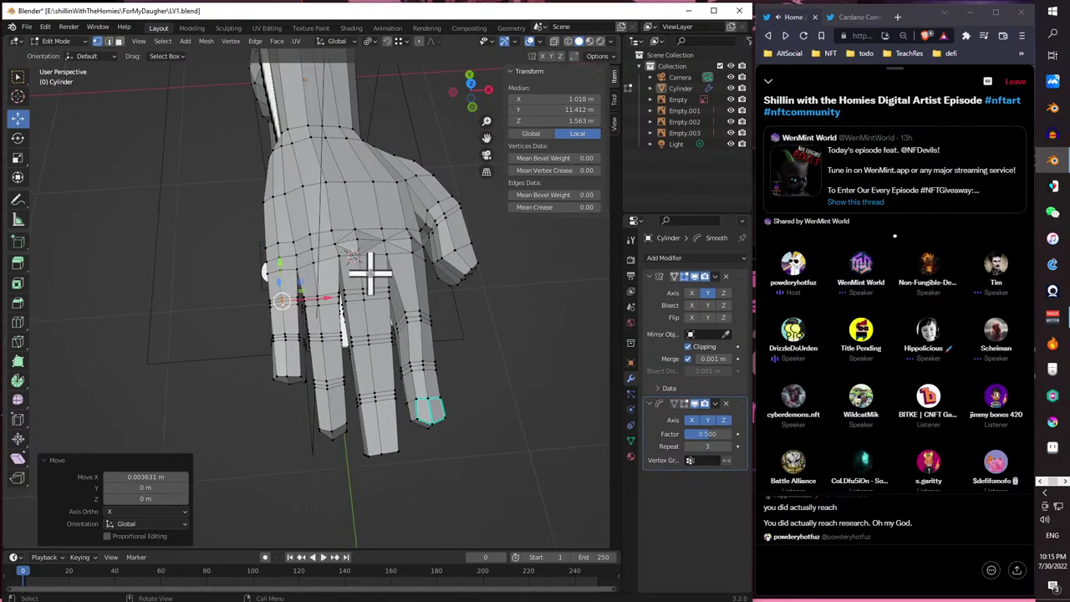
pyautogui.scroll(3, 371, 267)
pyautogui.moveTo(371, 270); pyautogui.dragTo(310, 310, button='middle')
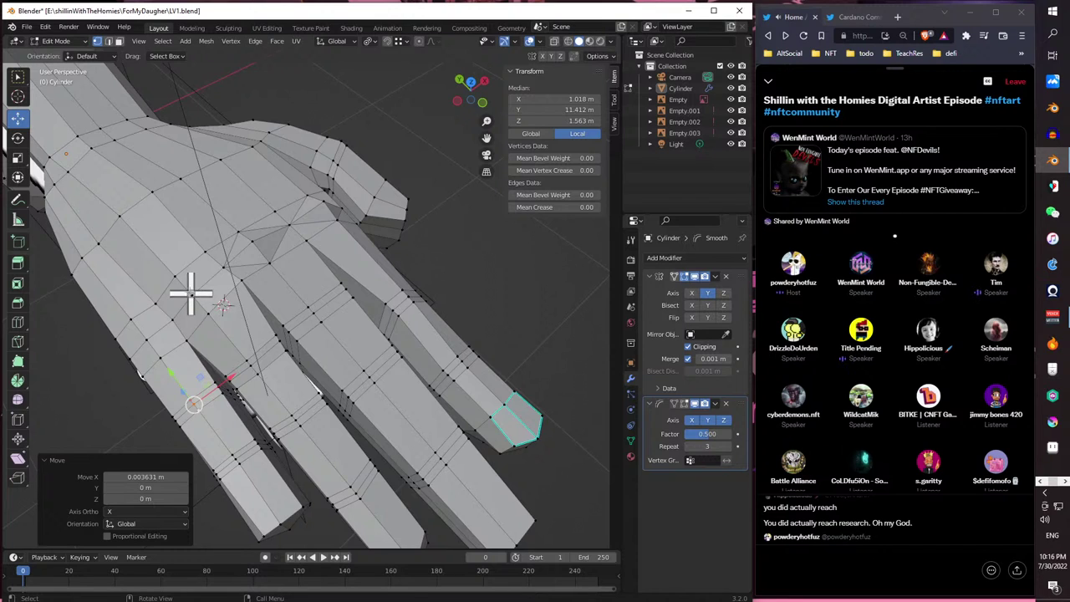
# - From a top-down view, move one vertex on the hand slightly to a new position
pyautogui.moveTo(210, 301); pyautogui.dragTo(255, 285, button='middle')
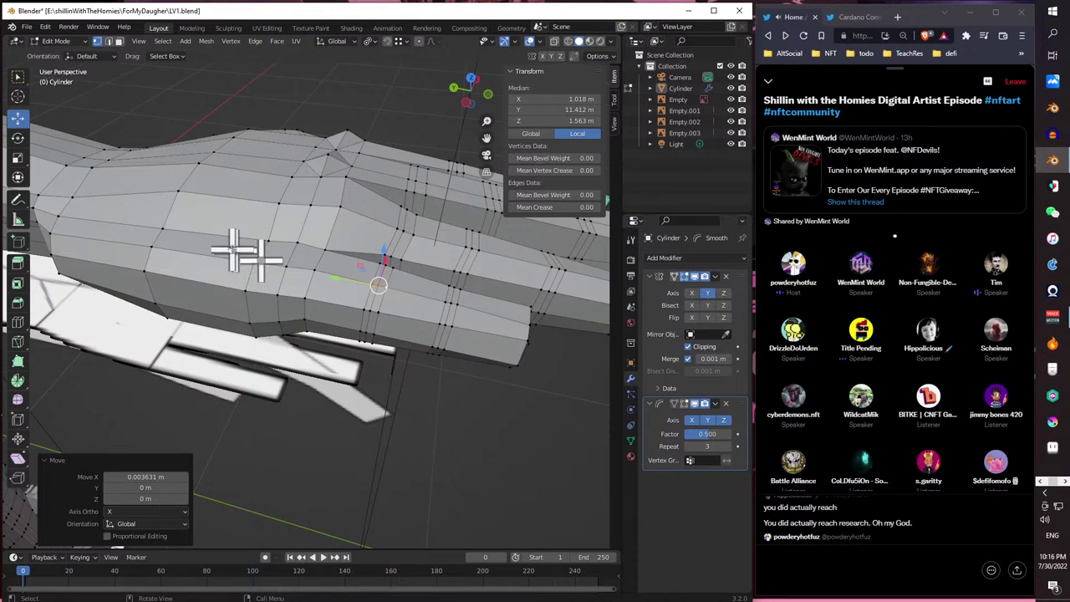
pyautogui.moveTo(241, 251); pyautogui.dragTo(251, 318, button='middle')
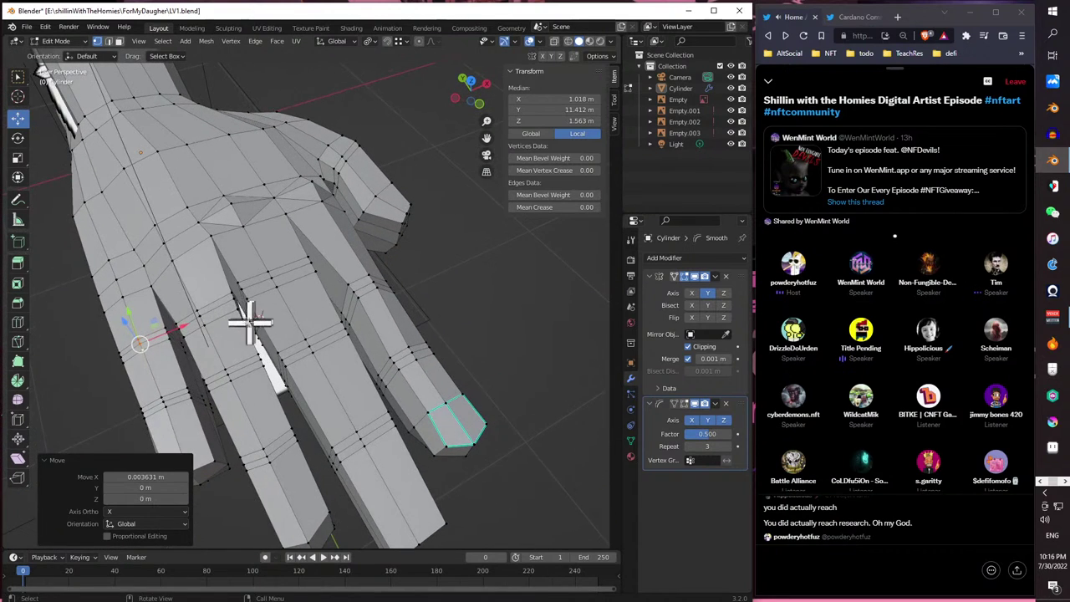
pyautogui.click(155, 281)
pyautogui.press('g')
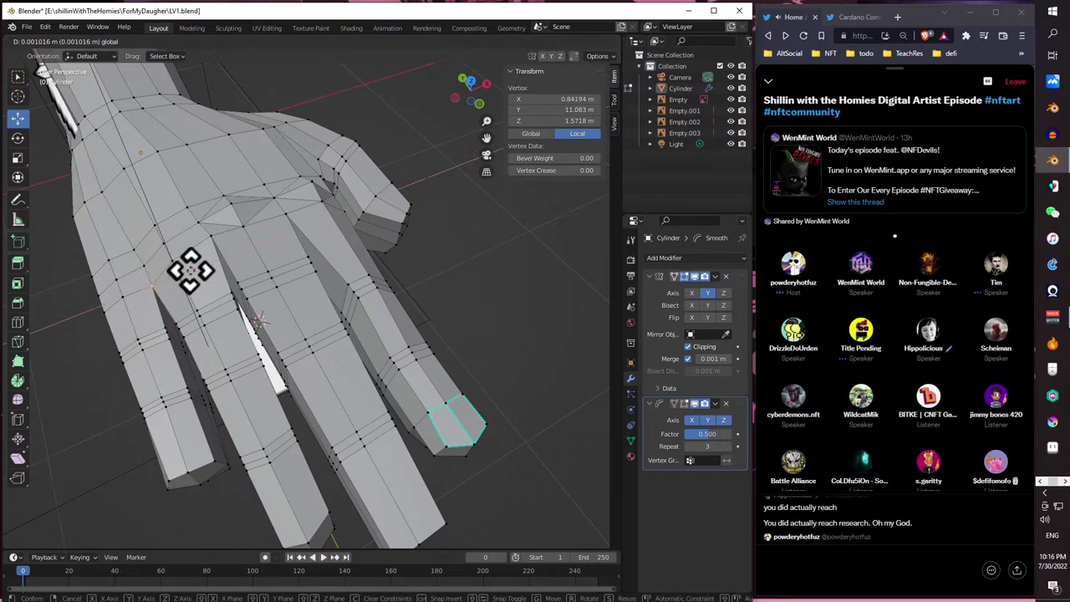
pyautogui.click(191, 267)
pyautogui.moveTo(186, 270); pyautogui.dragTo(275, 262, button='middle')
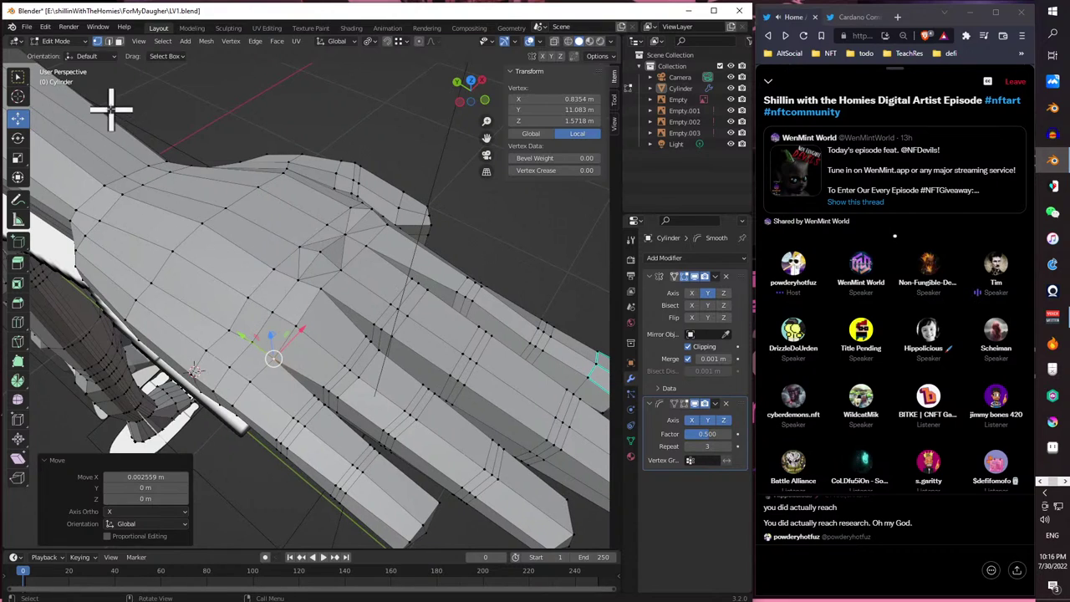
# - In face select mode, select a face on the back of the hand and bring up the delete options
pyautogui.click(120, 41)
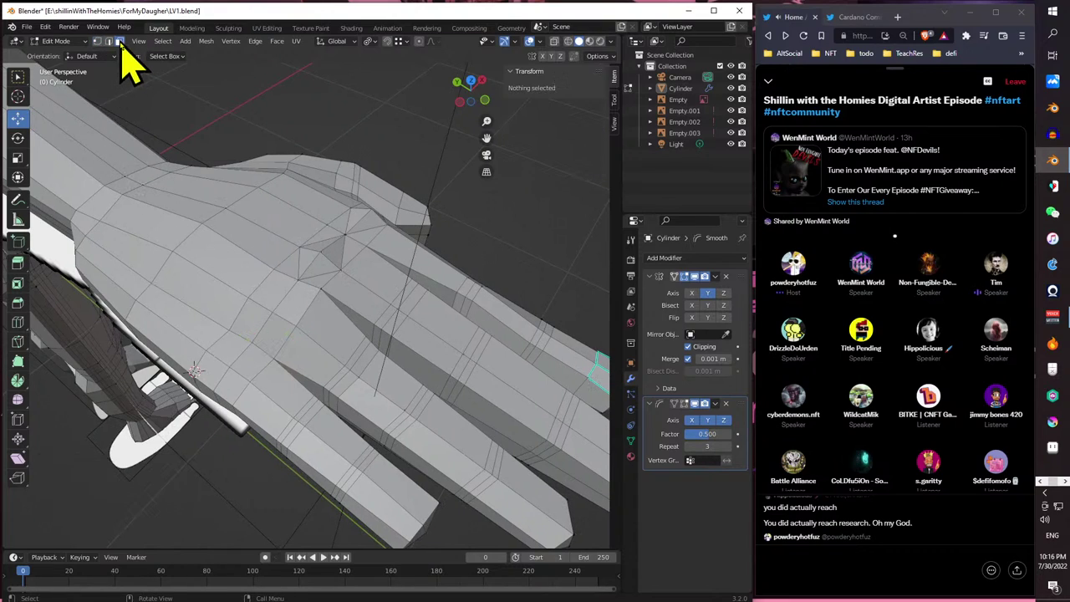
pyautogui.click(272, 289)
pyautogui.keyDown('shift'); pyautogui.click(272, 289); pyautogui.keyUp('shift')
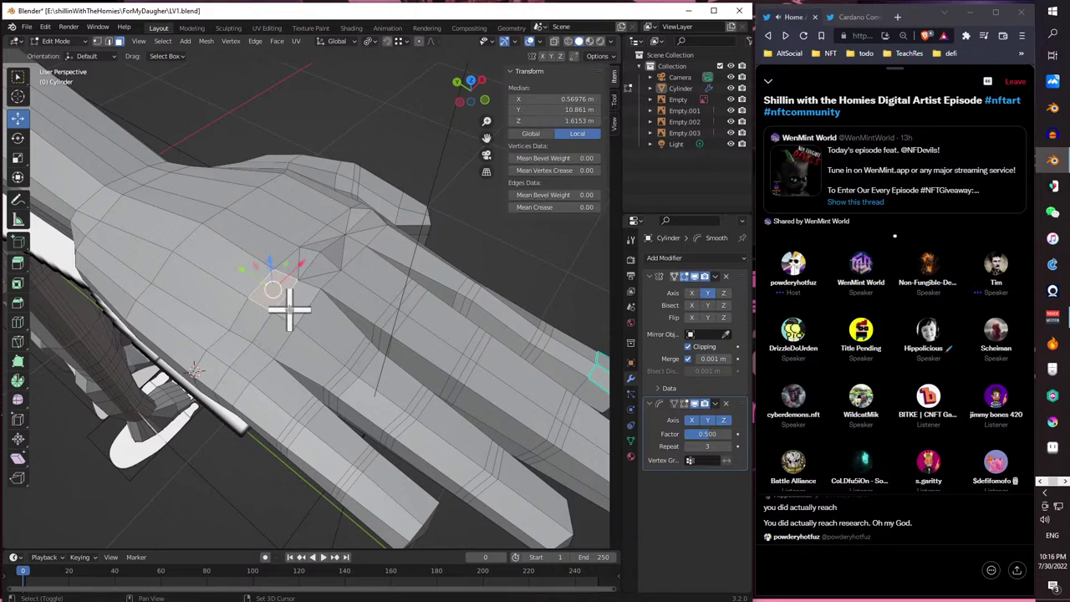
pyautogui.press('x')
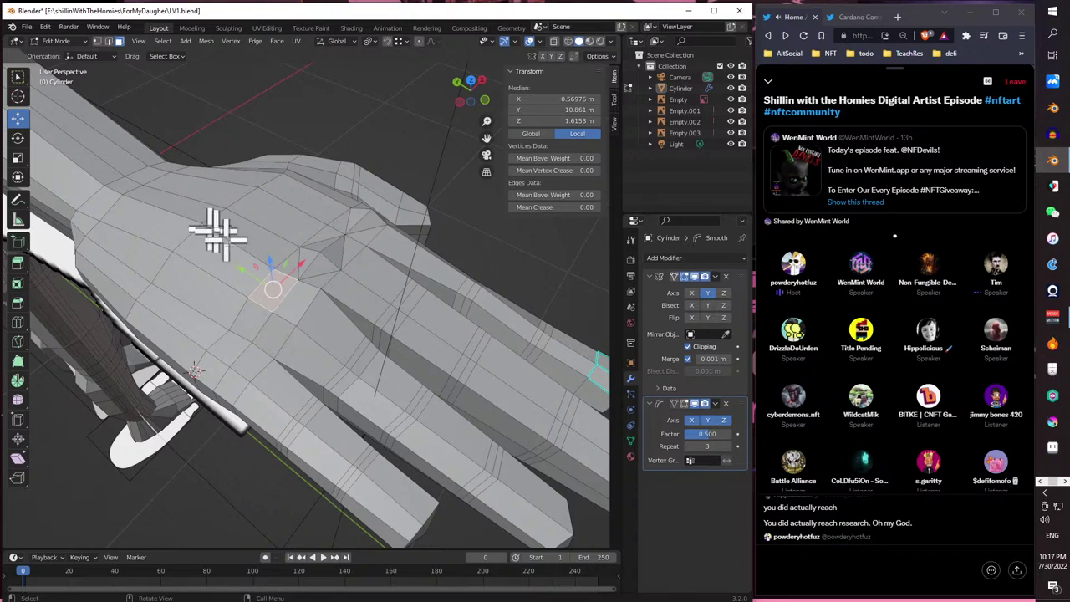
pyautogui.moveTo(223, 241); pyautogui.dragTo(258, 213, button='middle')
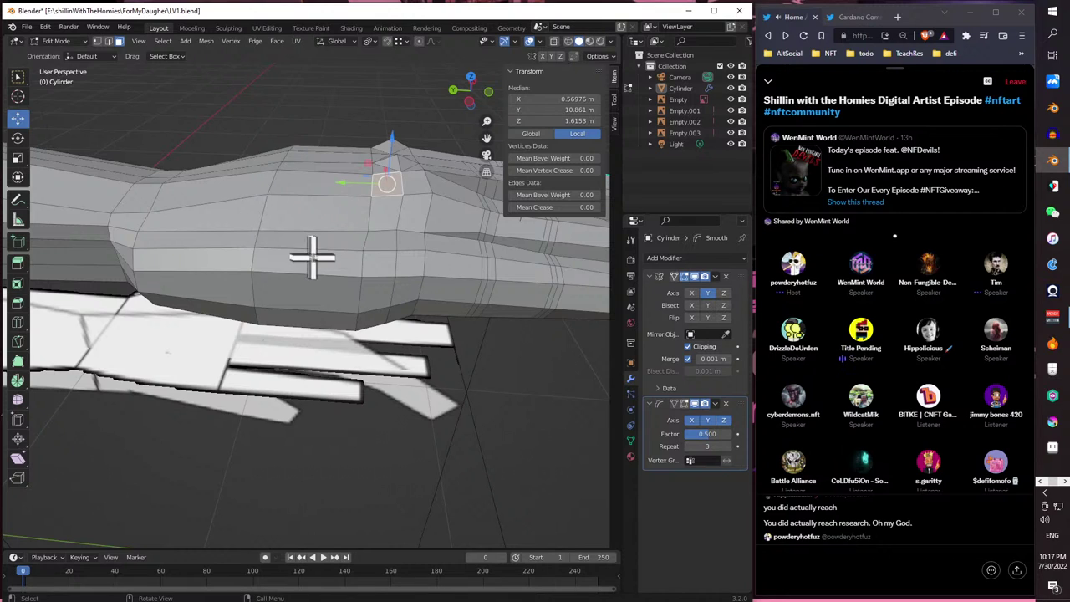
pyautogui.moveTo(312, 255); pyautogui.dragTo(215, 287, button='middle')
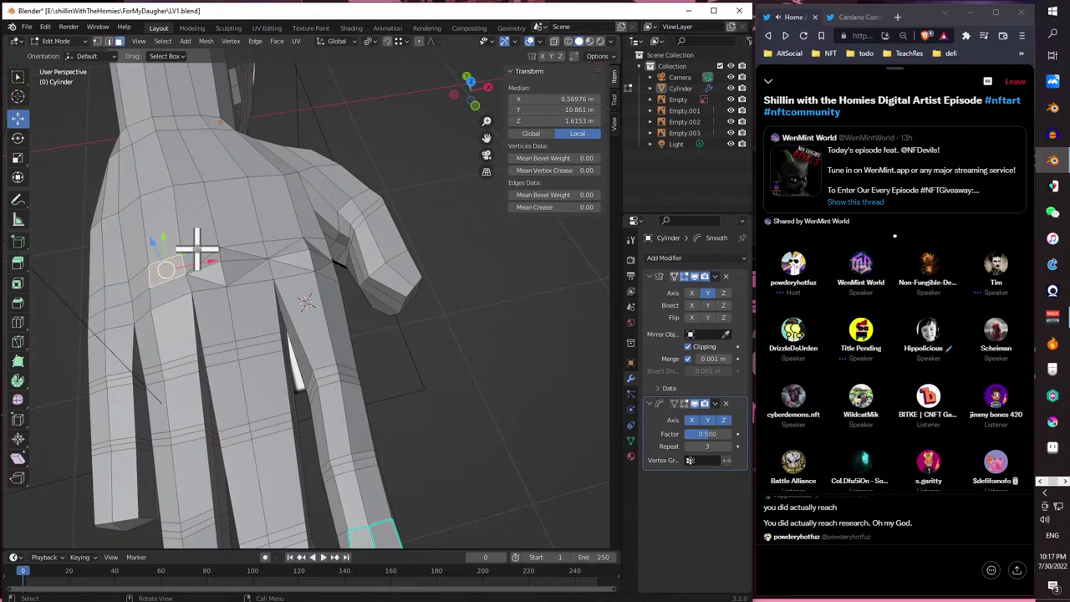
# - Delete the selected back-of-hand face using X > Faces
pyautogui.press('x')
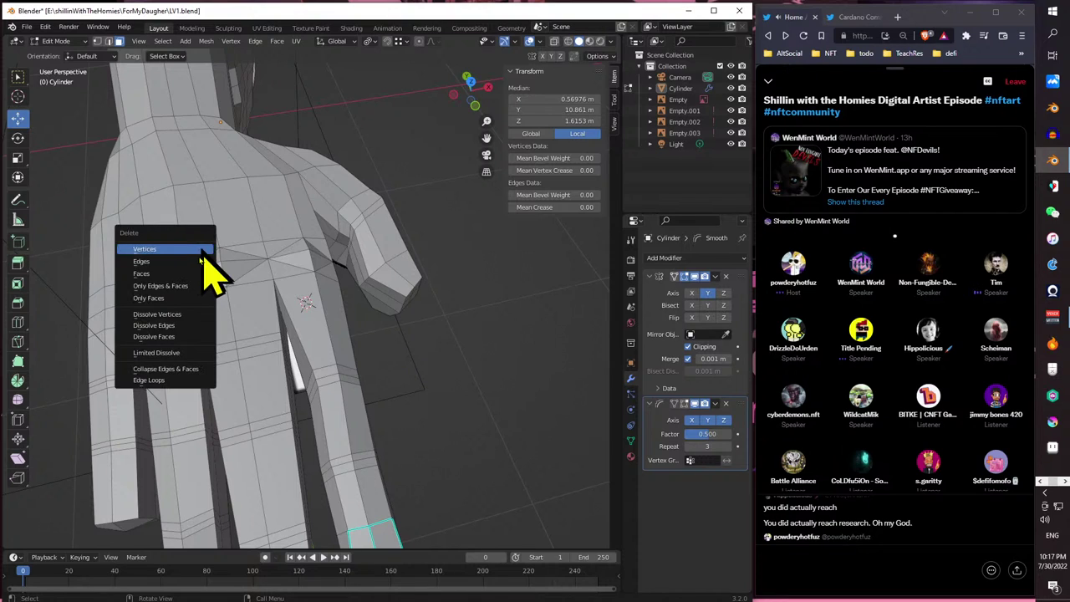
pyautogui.click(192, 274)
pyautogui.moveTo(171, 157); pyautogui.dragTo(129, 148, button='middle')
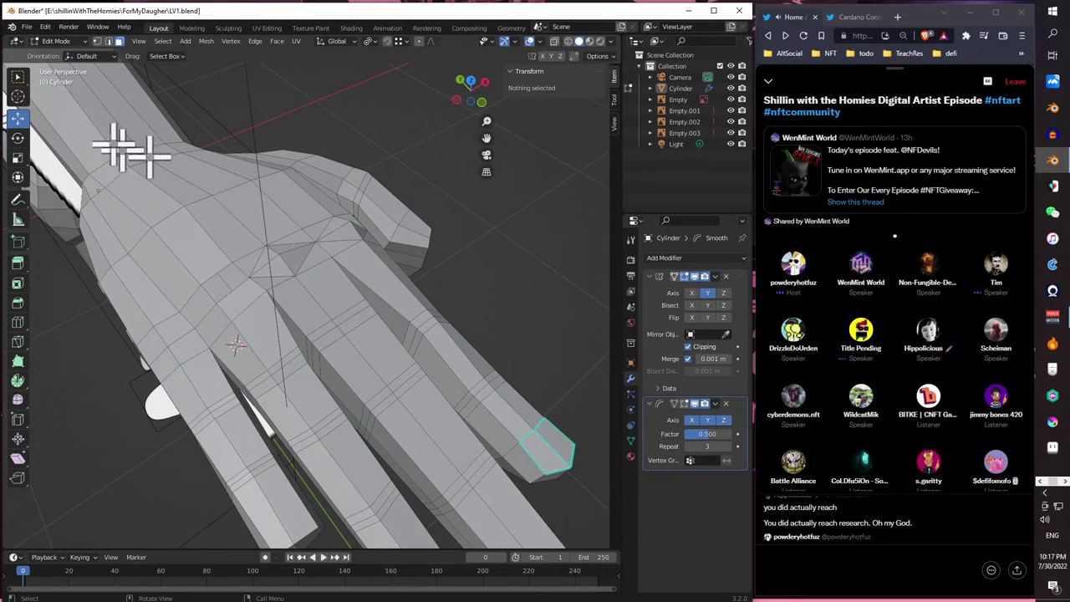
# - In vertex mode, select the vertices around a second face and delete that face
pyautogui.click(96, 41)
pyautogui.click(233, 265)
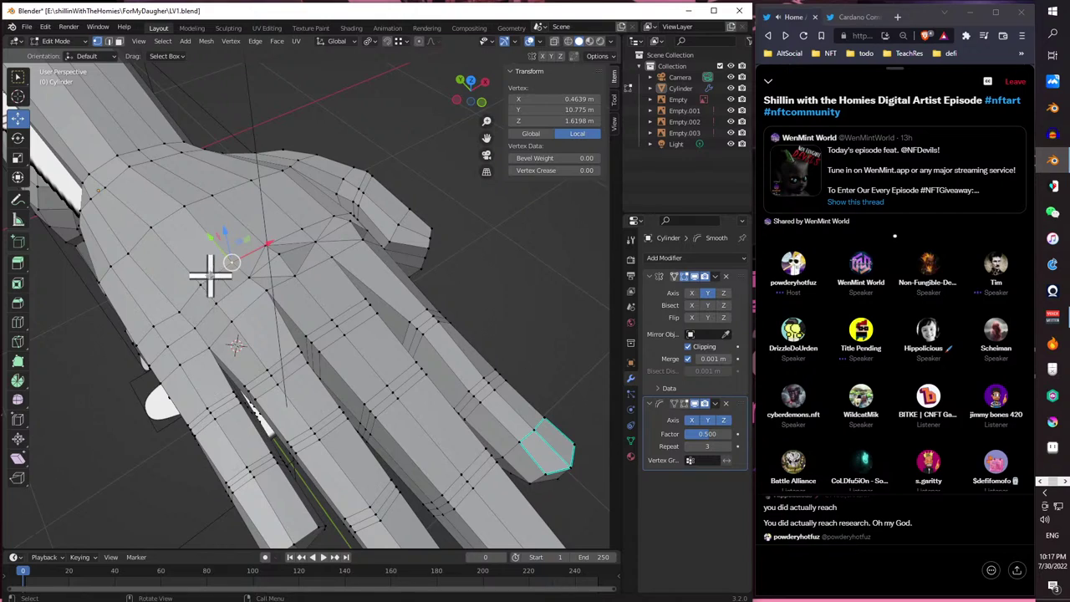
pyautogui.click(204, 284)
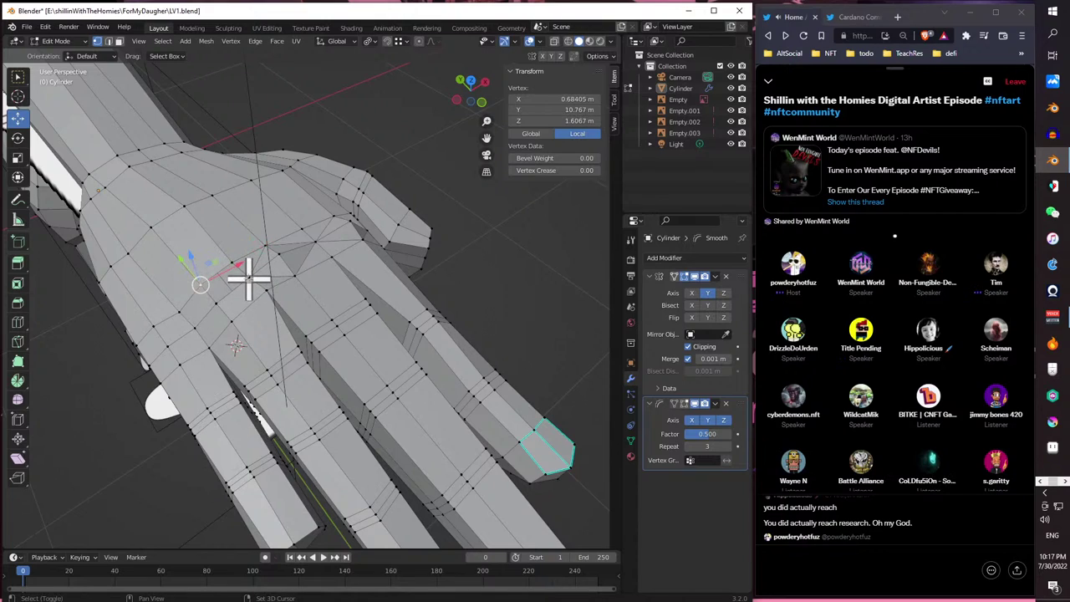
pyautogui.keyDown('shift'); pyautogui.click(215, 303); pyautogui.keyUp('shift')
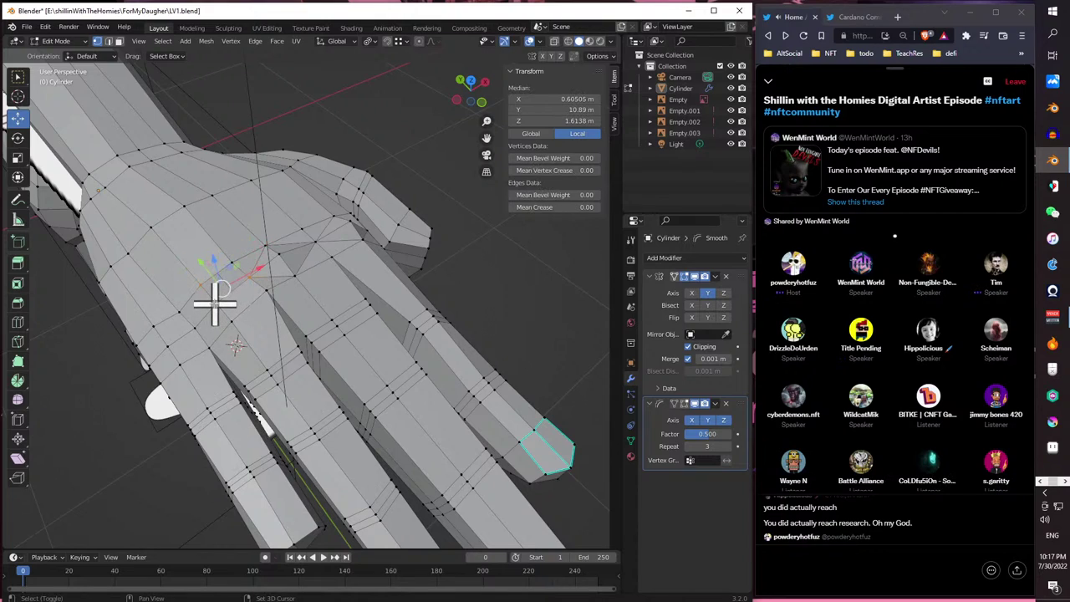
pyautogui.keyDown('shift'); pyautogui.click(232, 264); pyautogui.keyUp('shift')
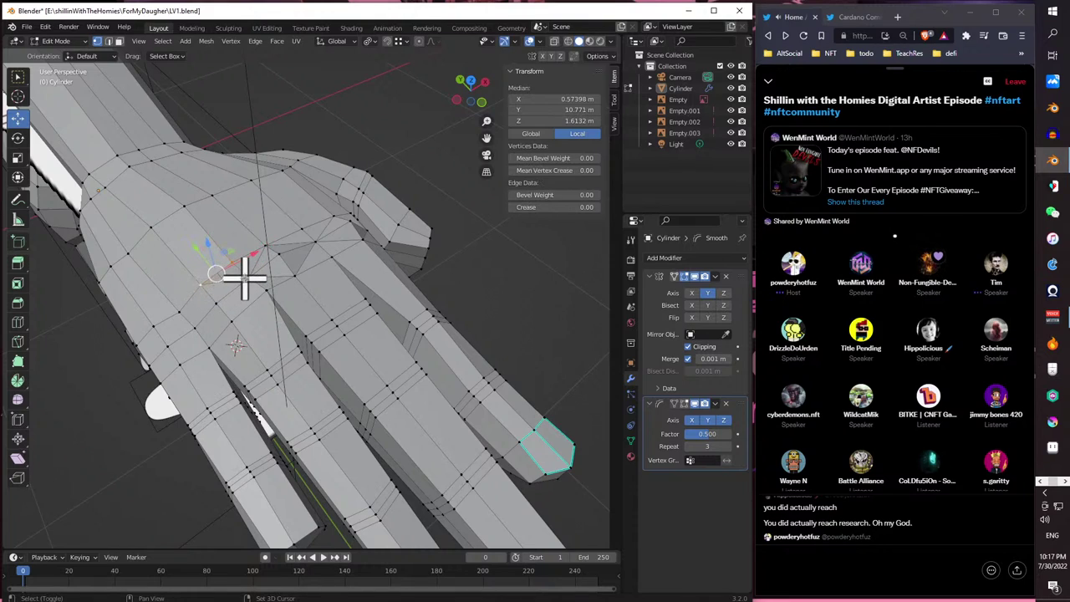
pyautogui.keyDown('shift'); pyautogui.click(248, 277); pyautogui.keyUp('shift')
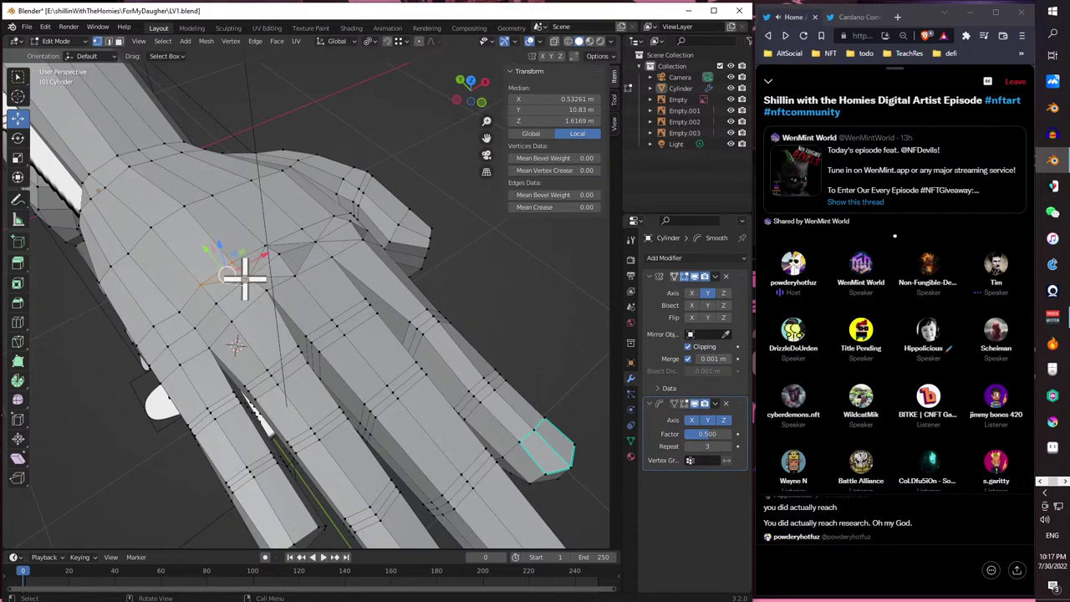
pyautogui.click(180, 311)
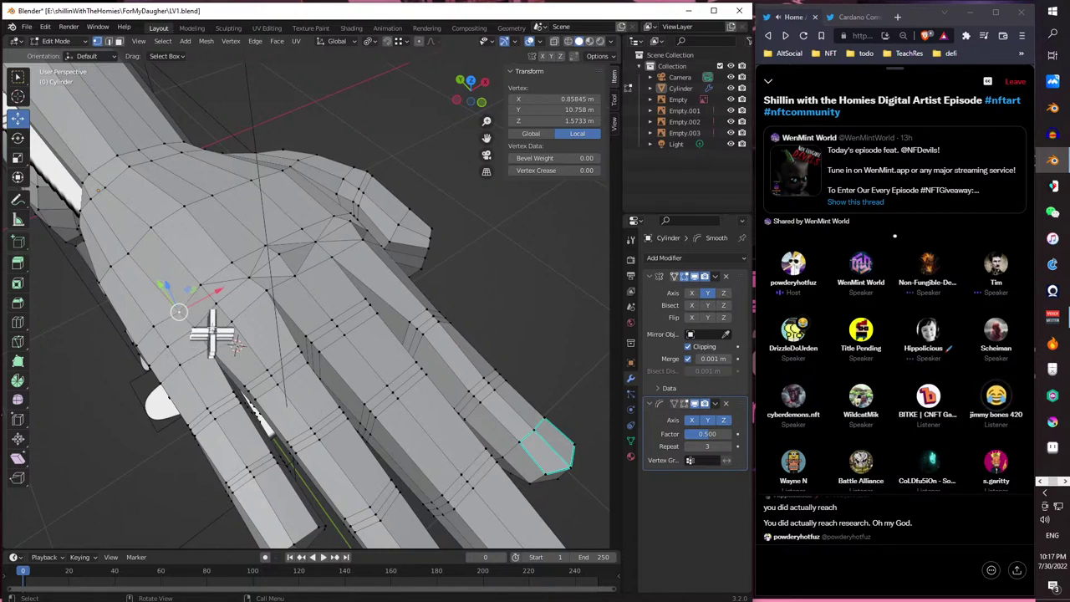
pyautogui.keyDown('shift'); pyautogui.click(202, 294); pyautogui.keyUp('shift')
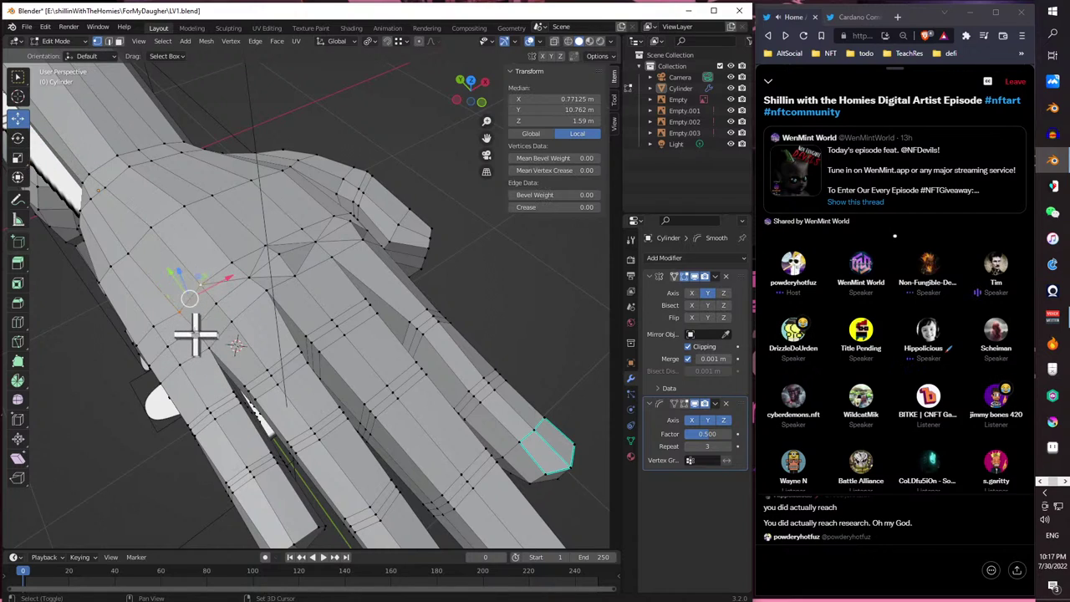
pyautogui.keyDown('shift'); pyautogui.click(218, 301); pyautogui.keyUp('shift')
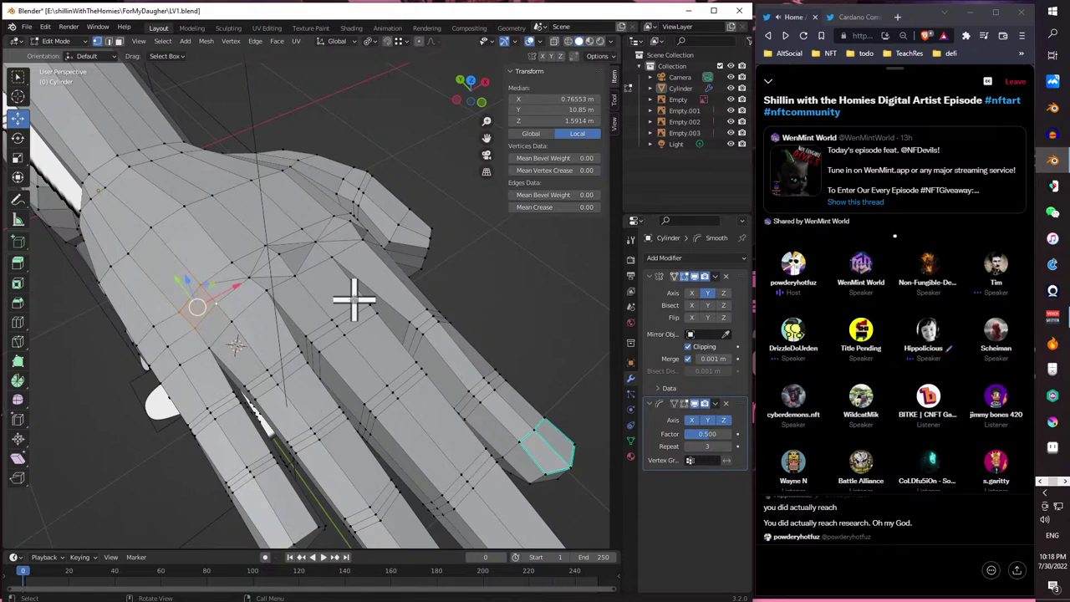
pyautogui.press('x')
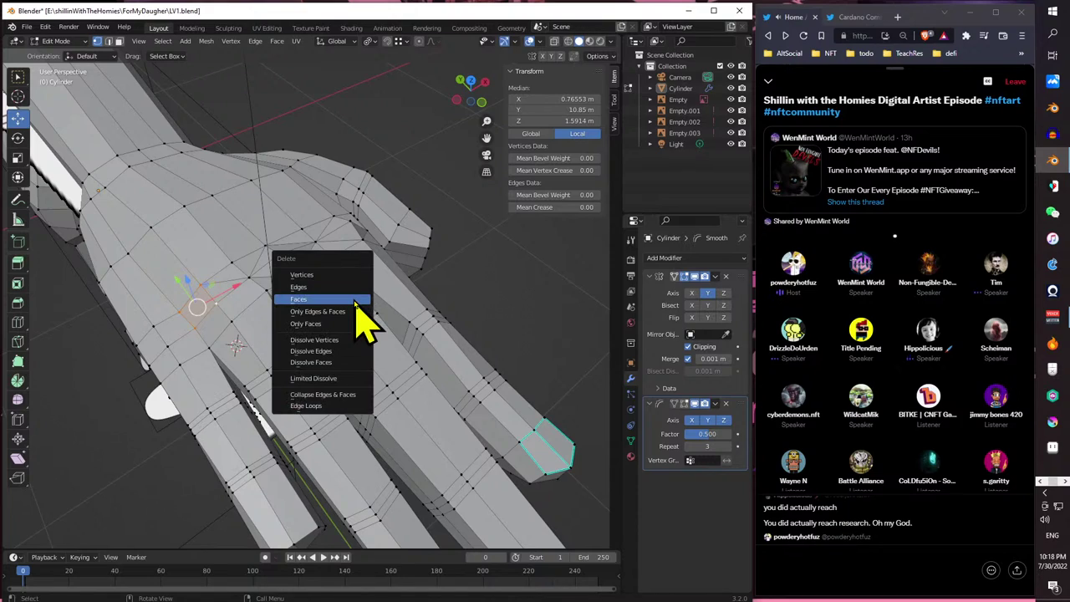
pyautogui.click(355, 300)
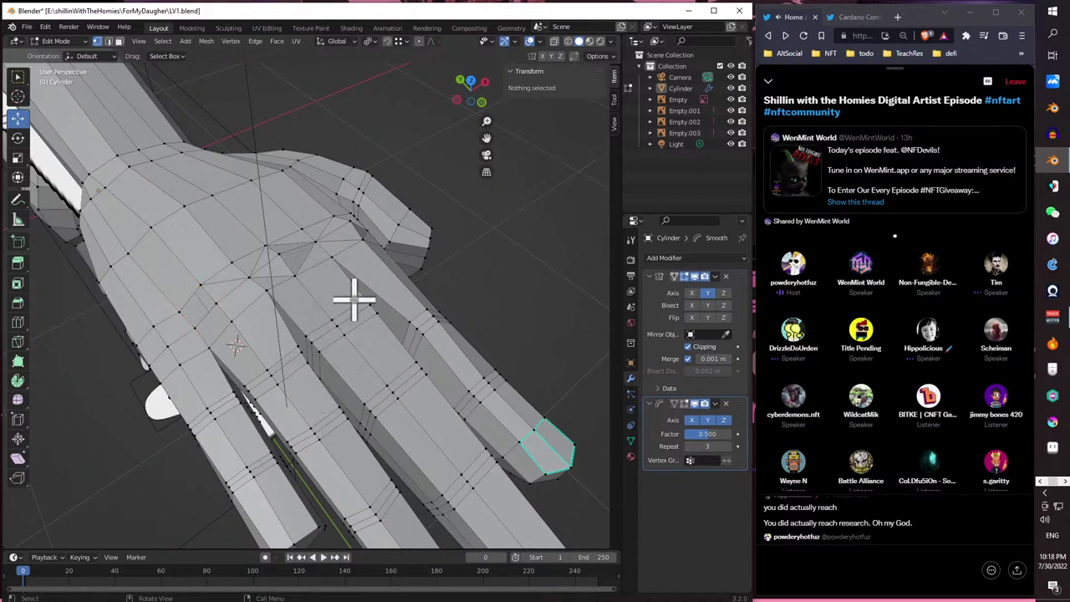
# - Select five vertices on the back of the hand and view them from the side
pyautogui.click(202, 286)
pyautogui.keyDown('shift'); pyautogui.click(209, 307); pyautogui.keyUp('shift')
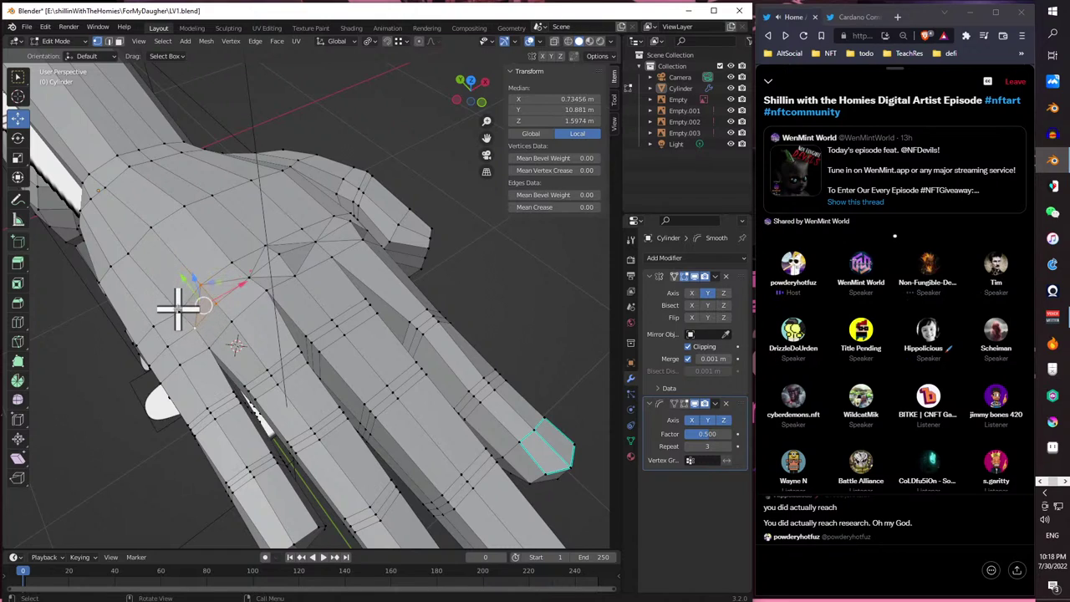
pyautogui.keyDown('shift'); pyautogui.click(195, 289); pyautogui.keyUp('shift')
pyautogui.keyDown('shift'); pyautogui.click(191, 298); pyautogui.keyUp('shift')
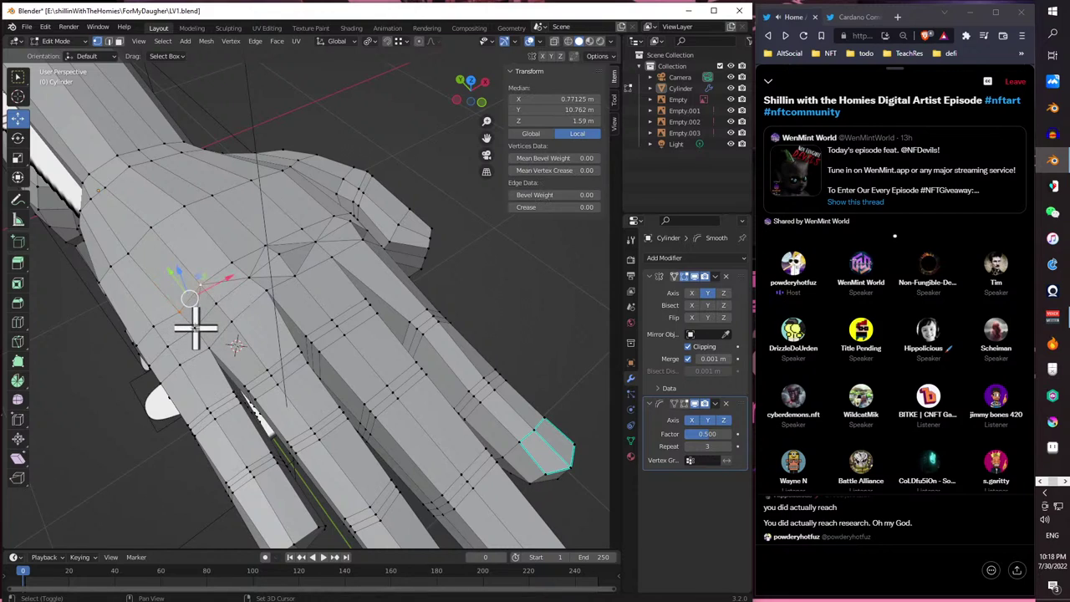
pyautogui.keyDown('shift'); pyautogui.click(195, 327); pyautogui.keyUp('shift')
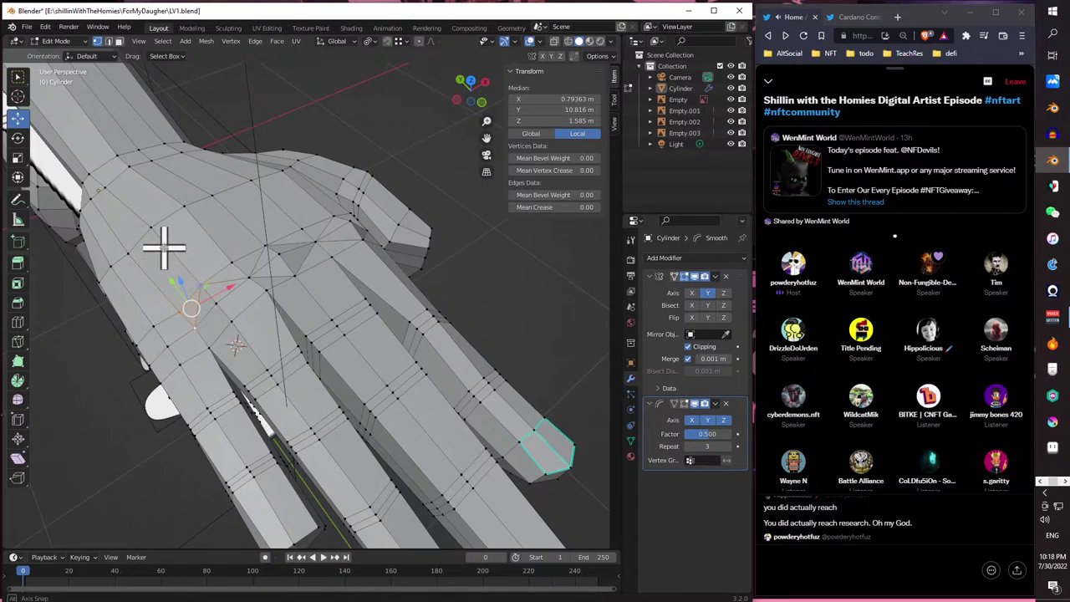
pyautogui.moveTo(163, 243); pyautogui.dragTo(211, 232, button='middle')
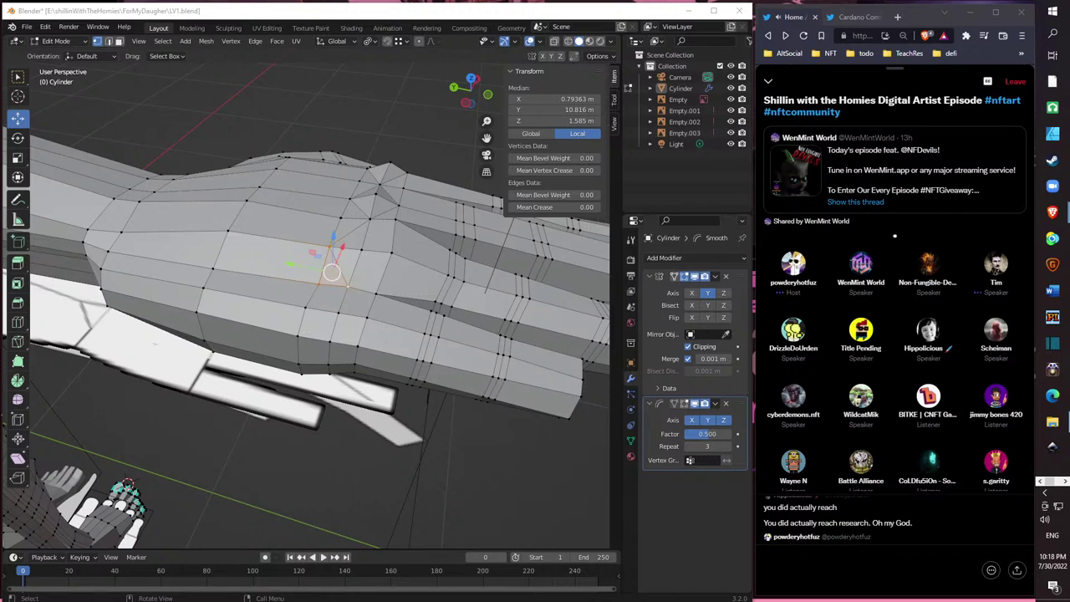
pyautogui.hotkey('alt', 'Tab')
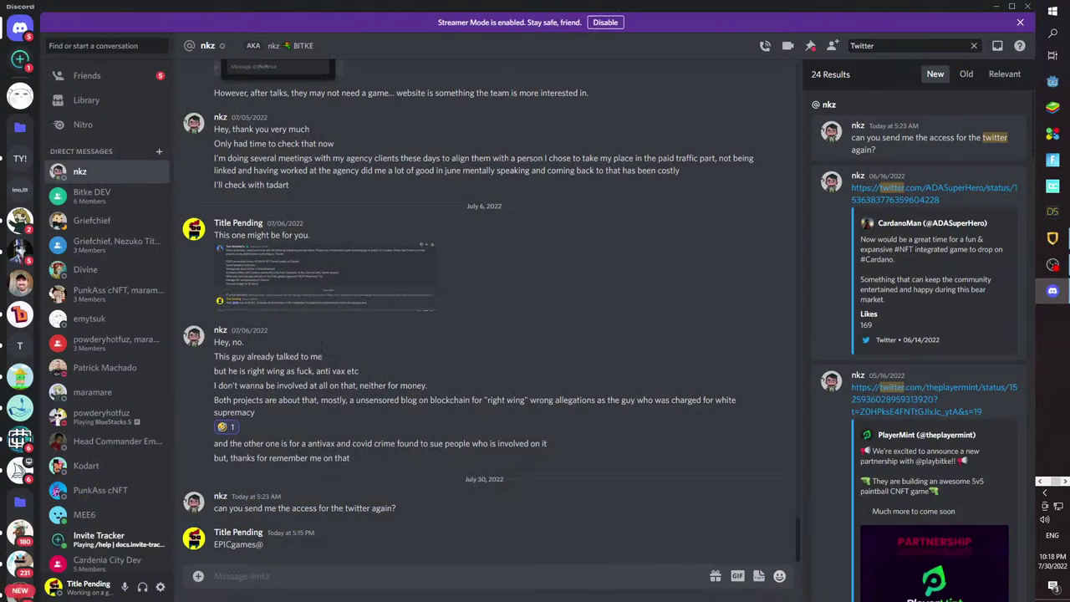
pyautogui.click(1053, 291)
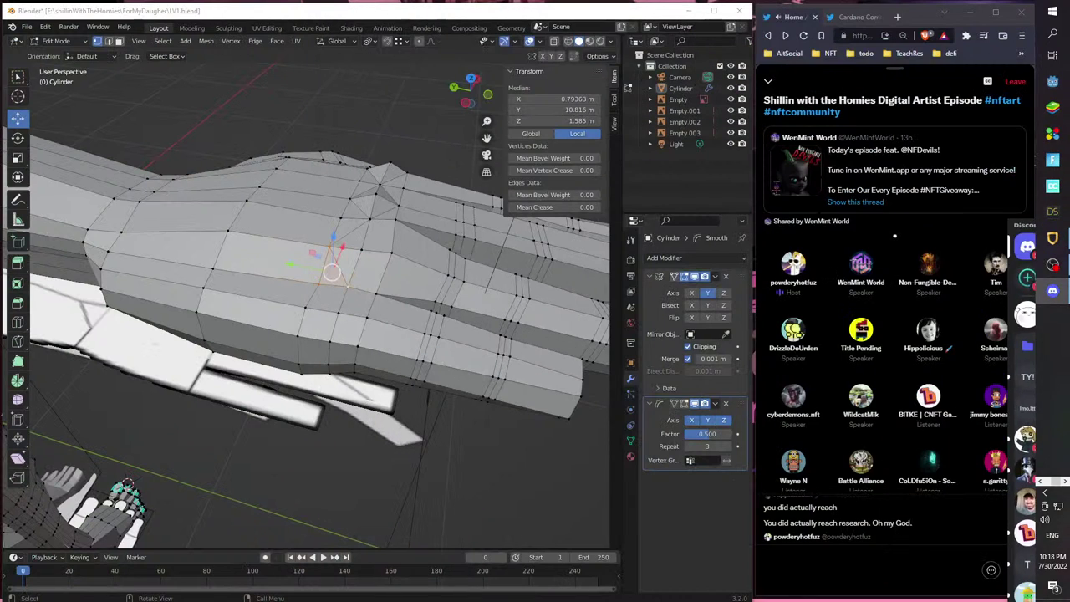
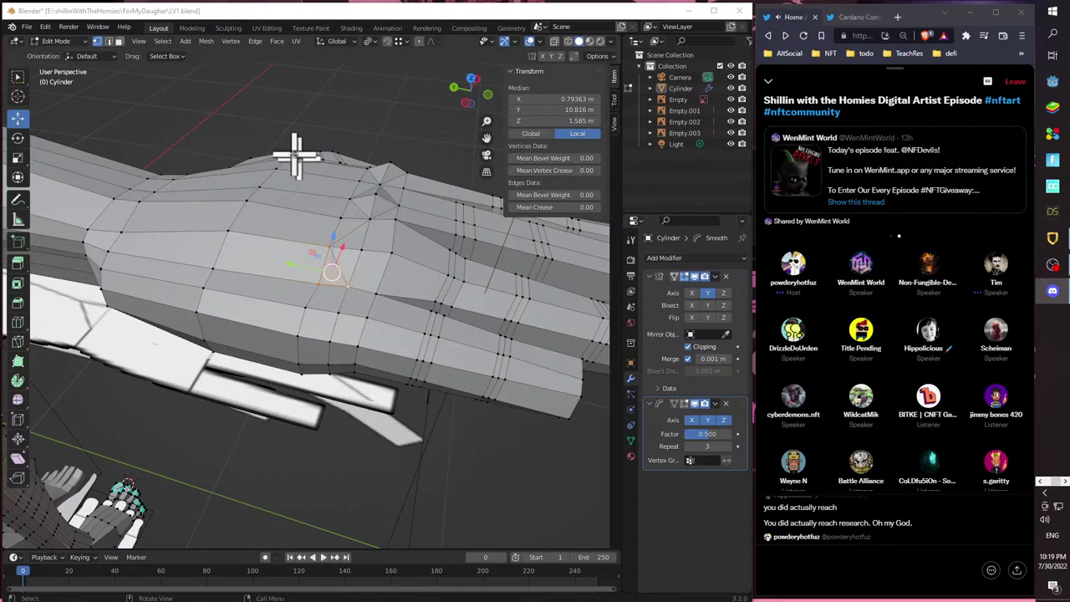
# - Delete the badly shaped face on the arm mesh in face select mode
pyautogui.moveTo(411, 240); pyautogui.dragTo(335, 279, button='middle')
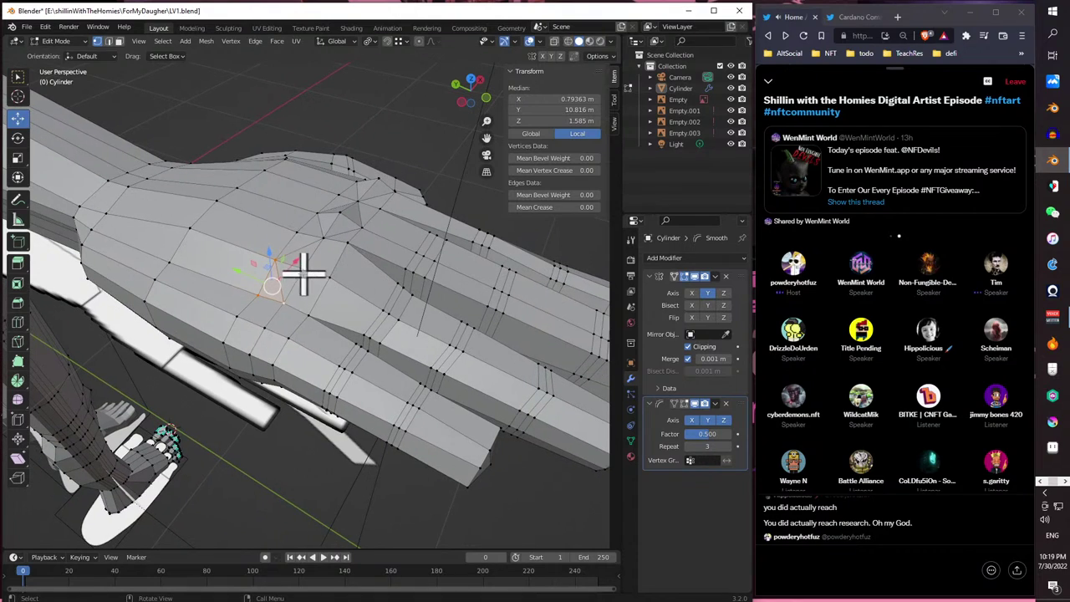
pyautogui.click(301, 267)
pyautogui.keyDown('shift'); pyautogui.click(305, 311); pyautogui.keyUp('shift')
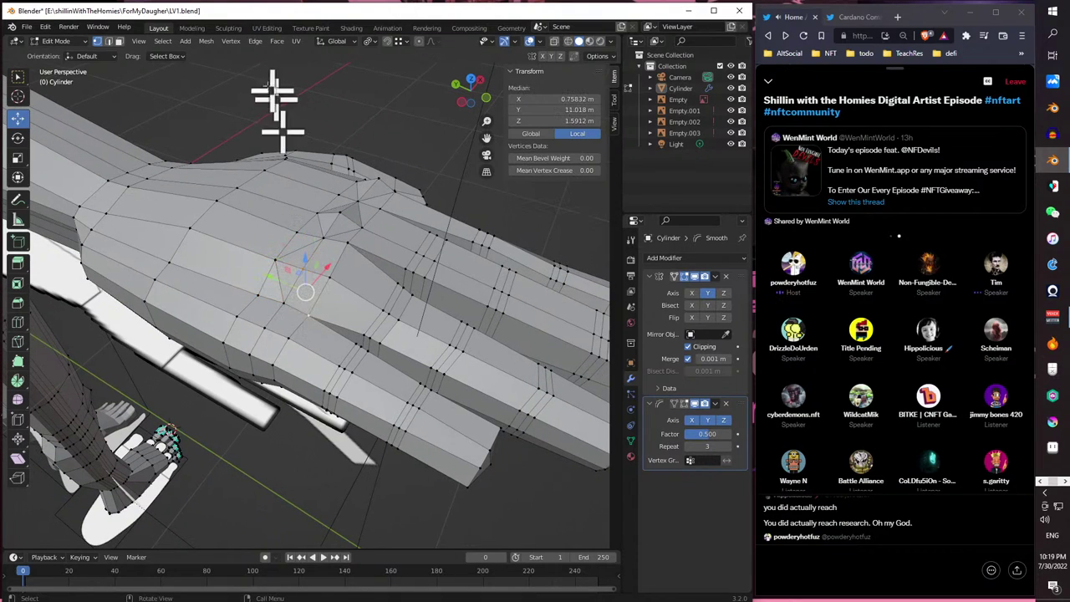
pyautogui.click(118, 41)
pyautogui.click(299, 291)
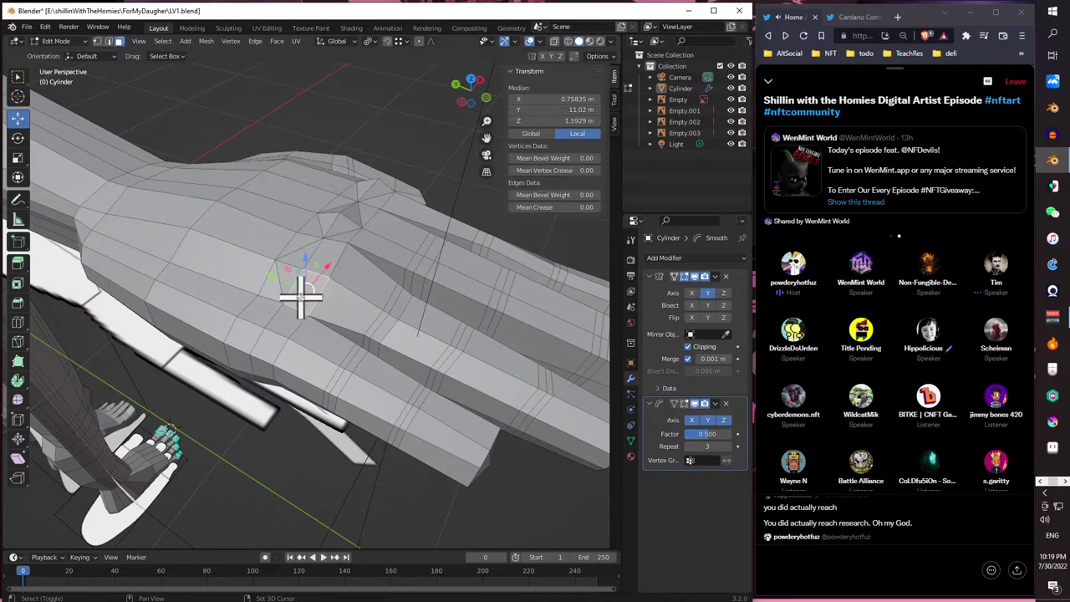
pyautogui.press('x')
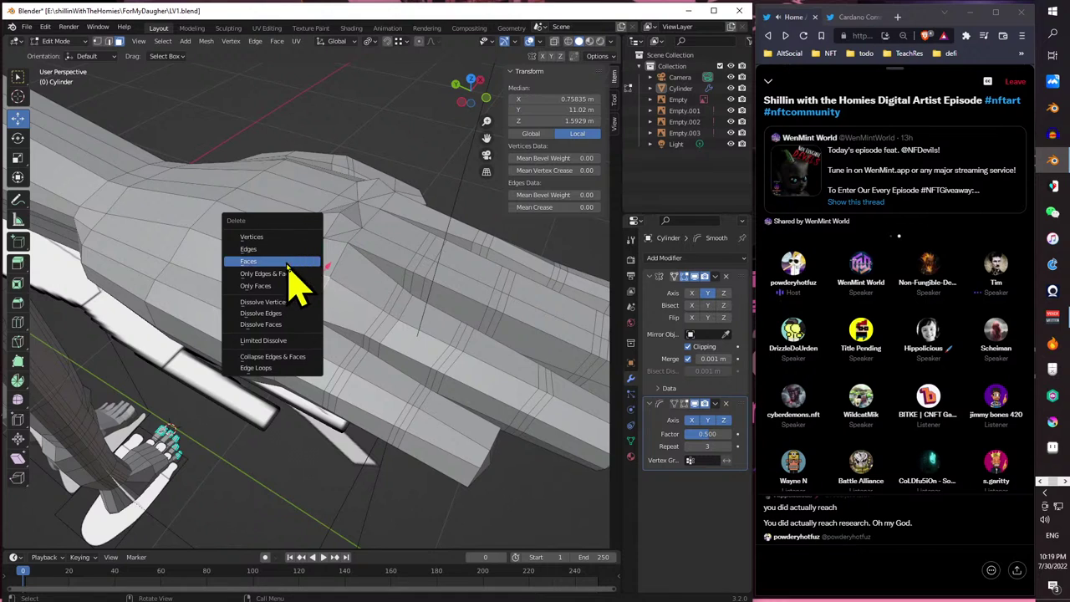
pyautogui.click(306, 261)
# - Fill the gap with a new triangular face joining its three corner vertices
pyautogui.click(96, 41)
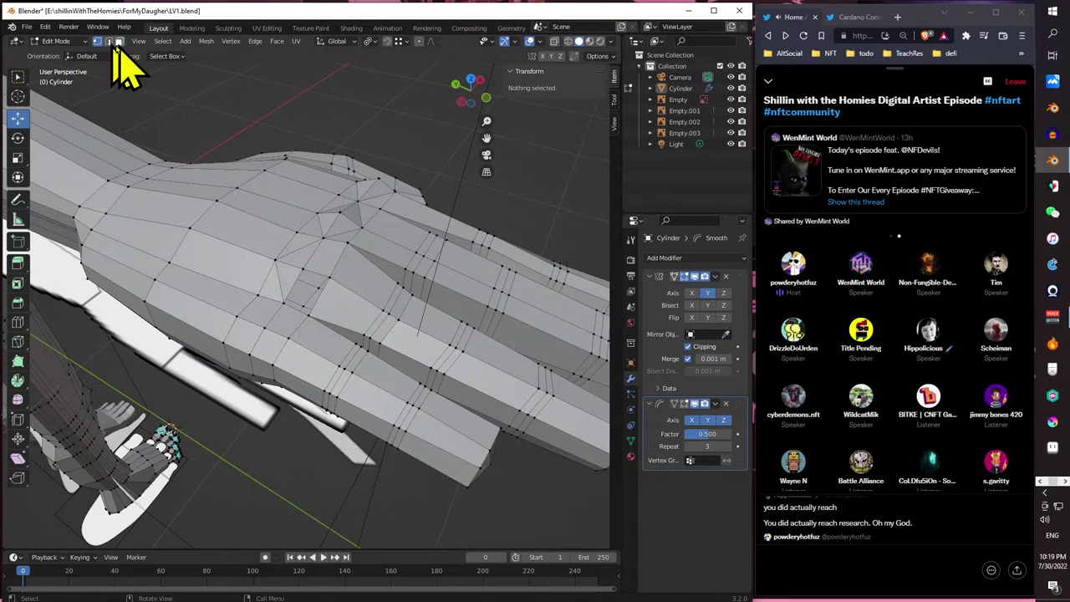
pyautogui.moveTo(260, 226); pyautogui.dragTo(313, 297, button='middle')
pyautogui.scroll(6, 380, 364)
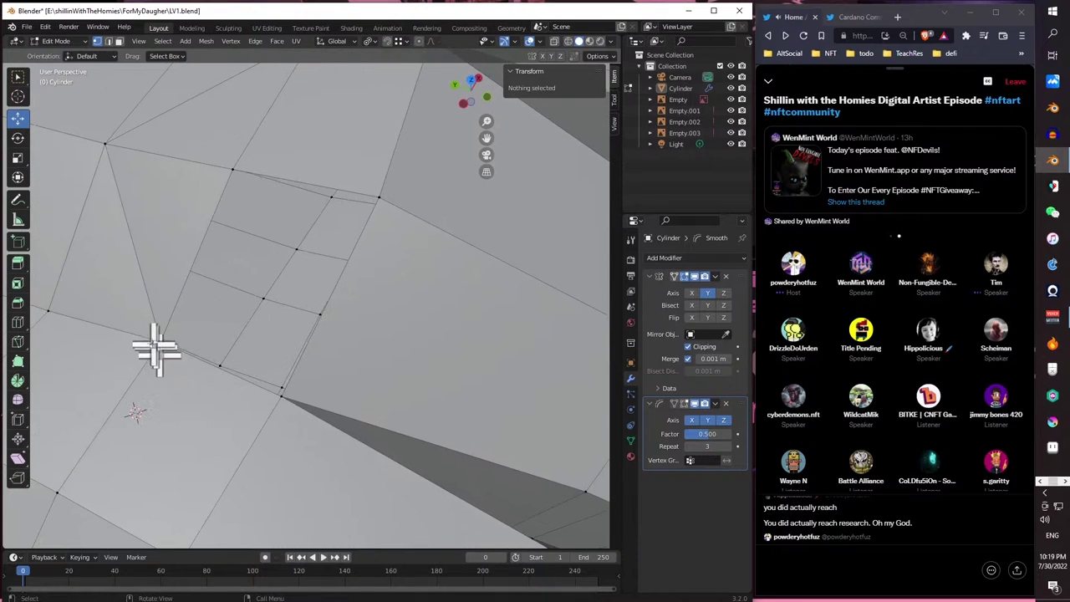
pyautogui.keyDown('shift'); pyautogui.click(159, 340); pyautogui.keyUp('shift')
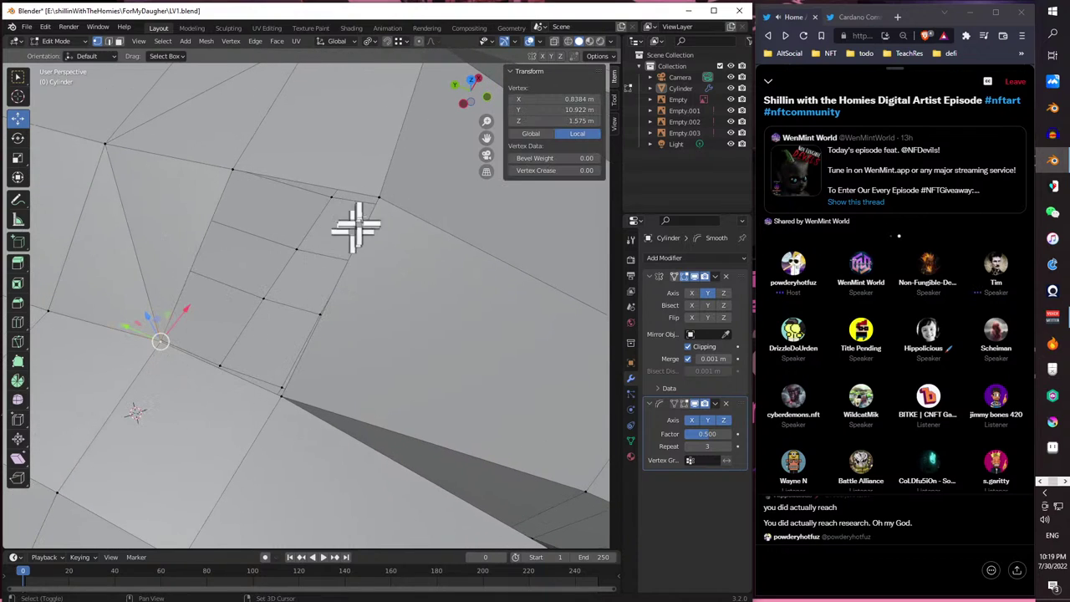
pyautogui.keyDown('shift'); pyautogui.click(377, 199); pyautogui.keyUp('shift')
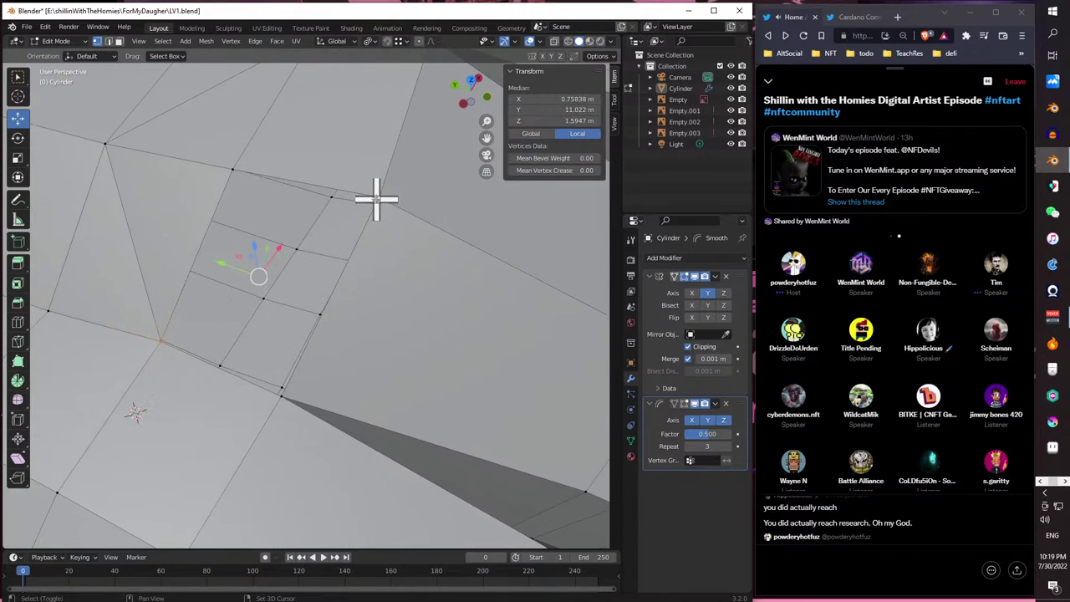
pyautogui.keyDown('shift'); pyautogui.click(229, 171); pyautogui.keyUp('shift')
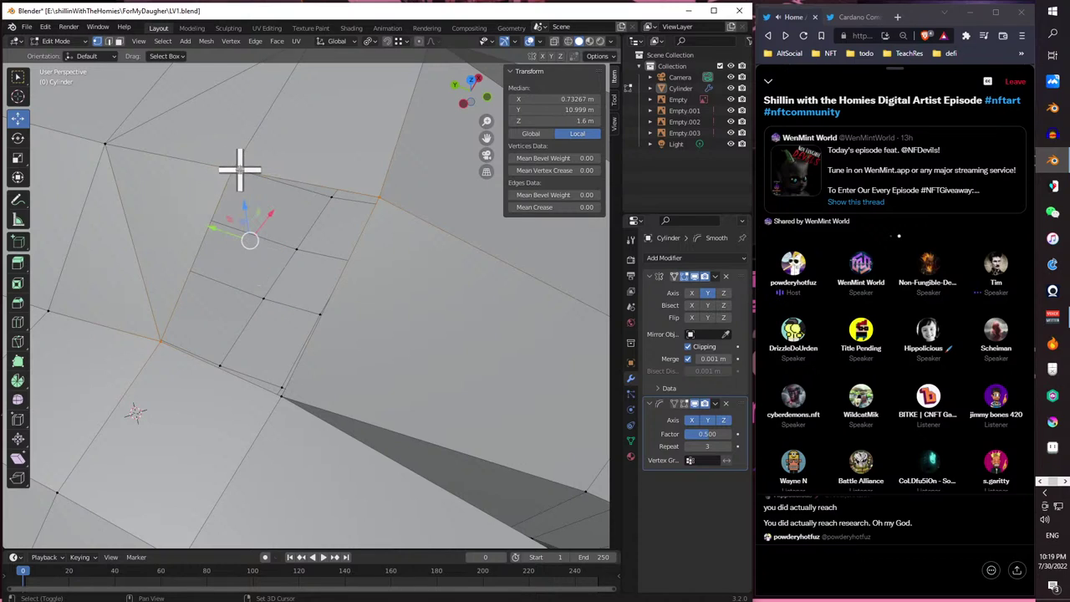
pyautogui.press('f')
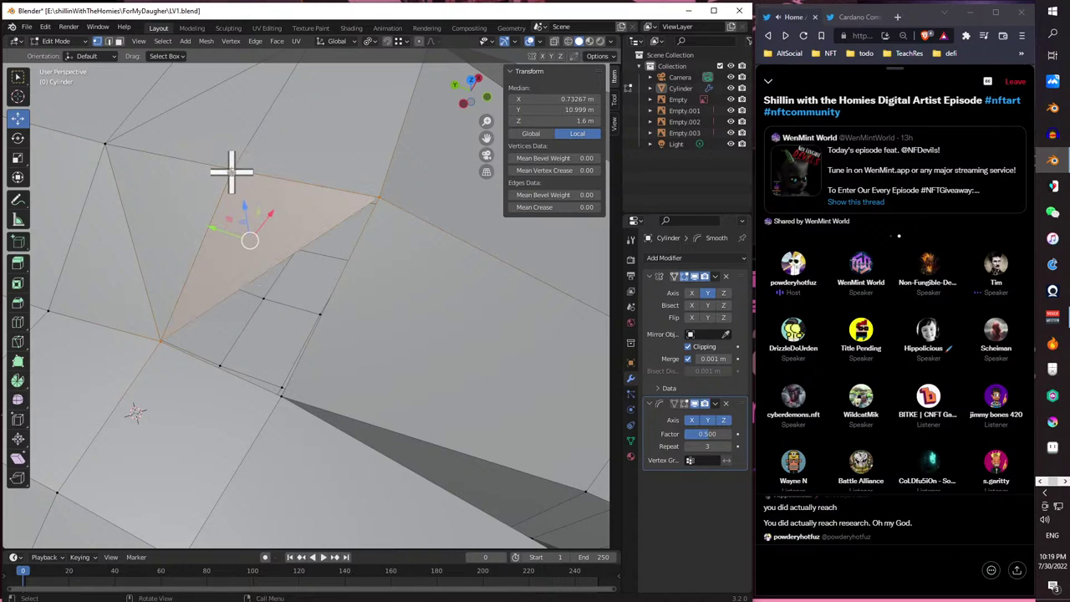
# - Open the speaker's avatar link in a new tab, scroll their tweets, then return to the Space
pyautogui.rightClick(1003, 269)
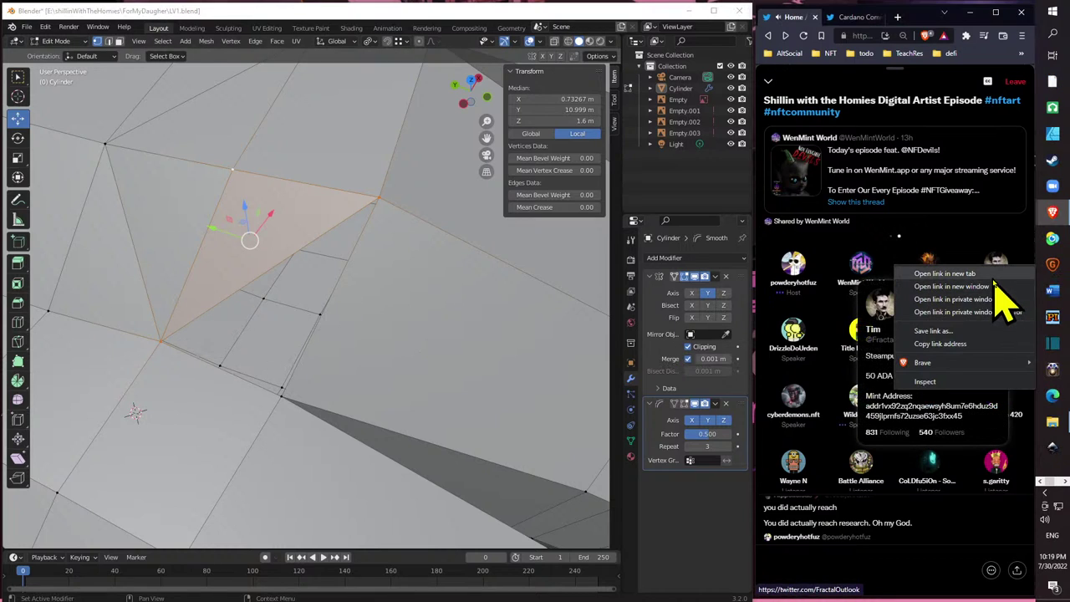
pyautogui.click(974, 277)
pyautogui.click(821, 22)
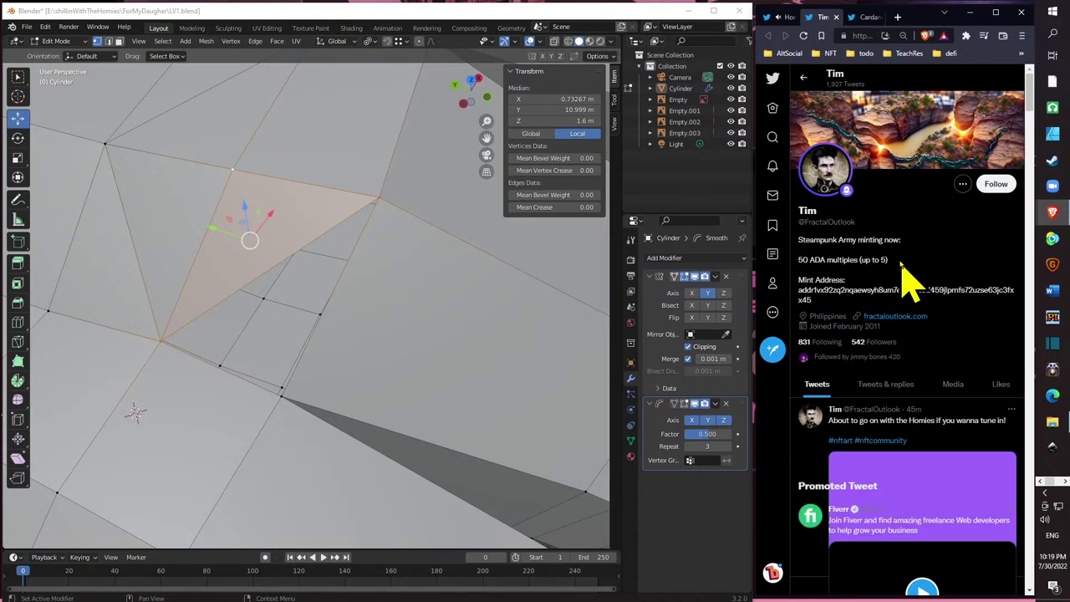
pyautogui.scroll(-5, 953, 284)
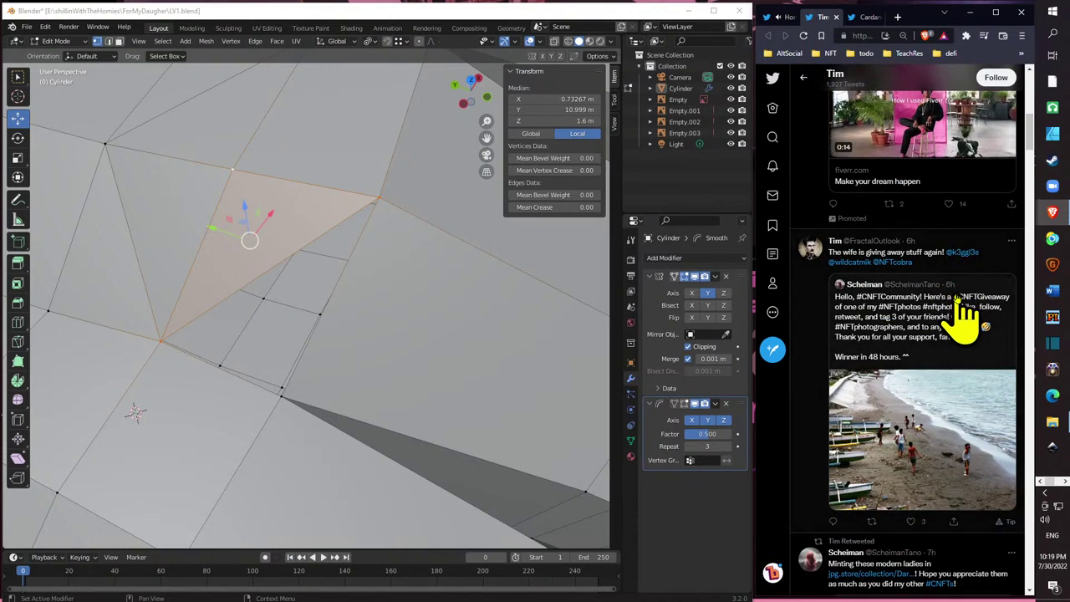
pyautogui.scroll(-5, 943, 305)
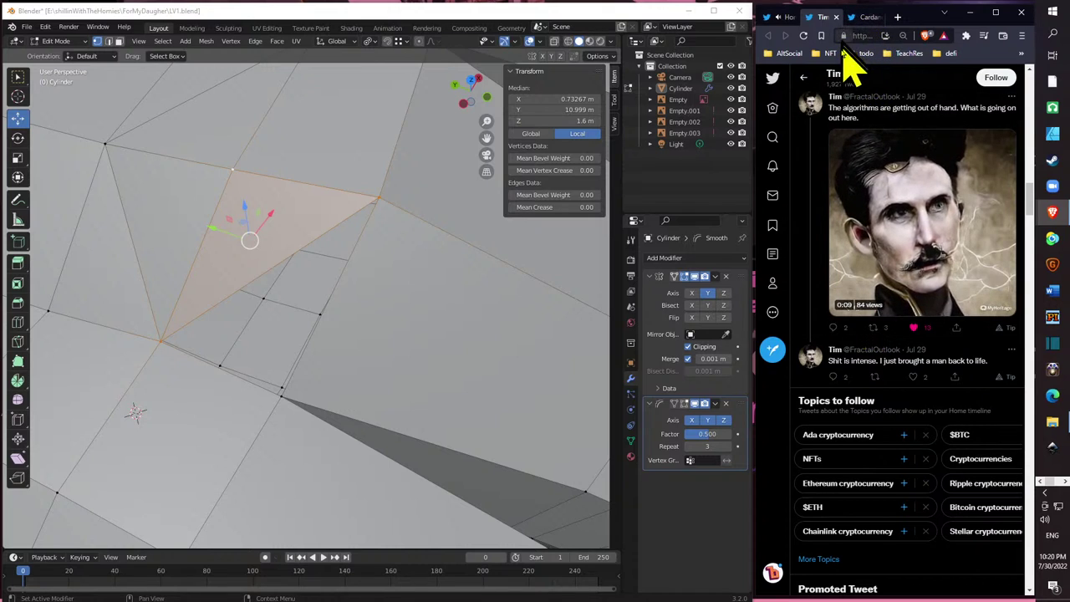
pyautogui.click(782, 21)
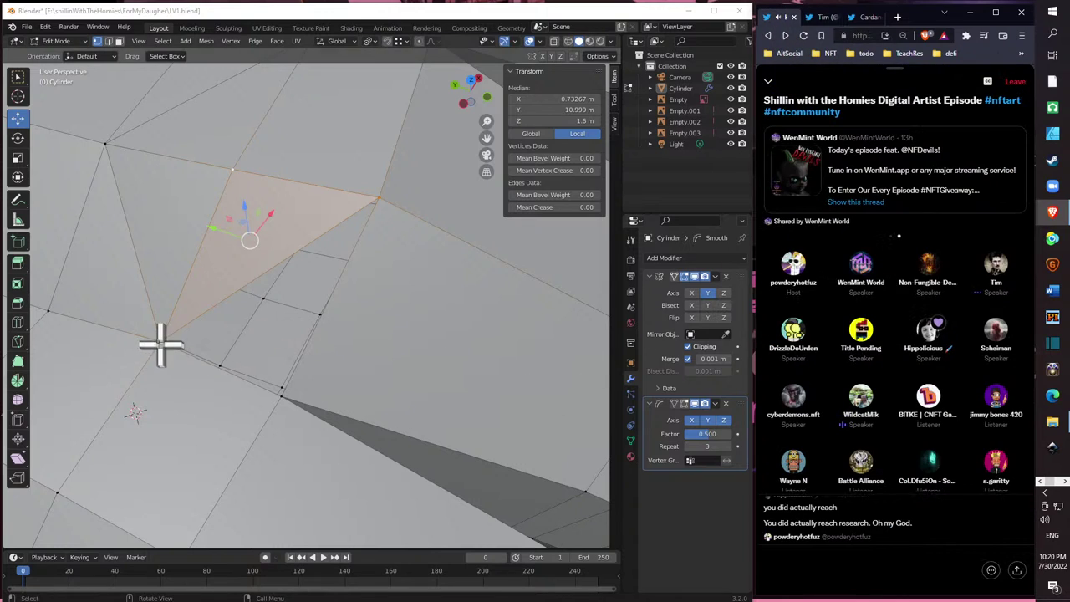
# - Select three arm vertices and orbit to look down on the hand
pyautogui.click(159, 342)
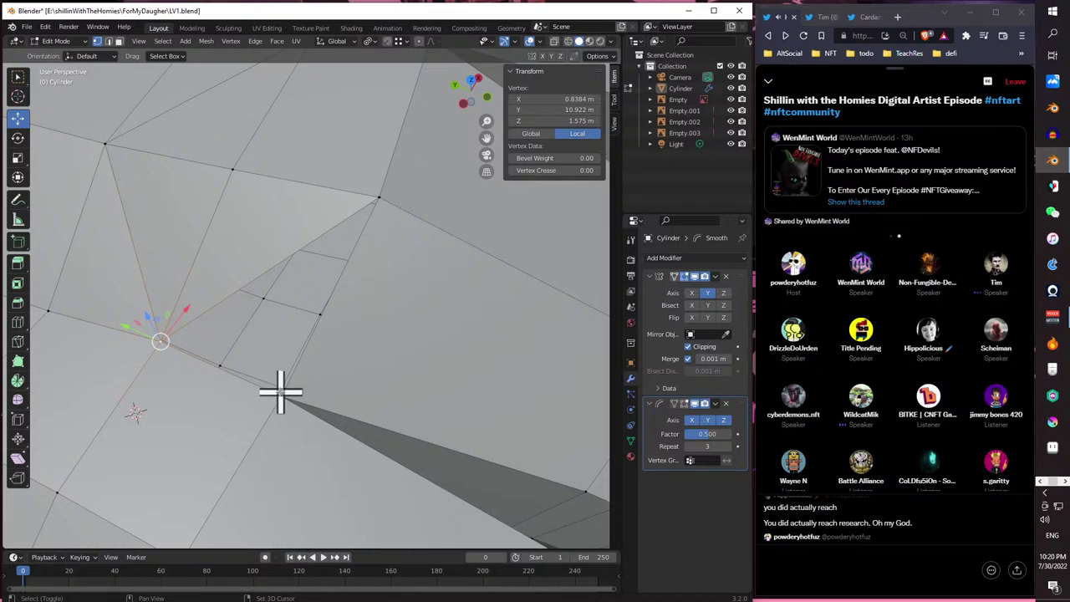
pyautogui.keyDown('shift'); pyautogui.click(281, 390); pyautogui.keyUp('shift')
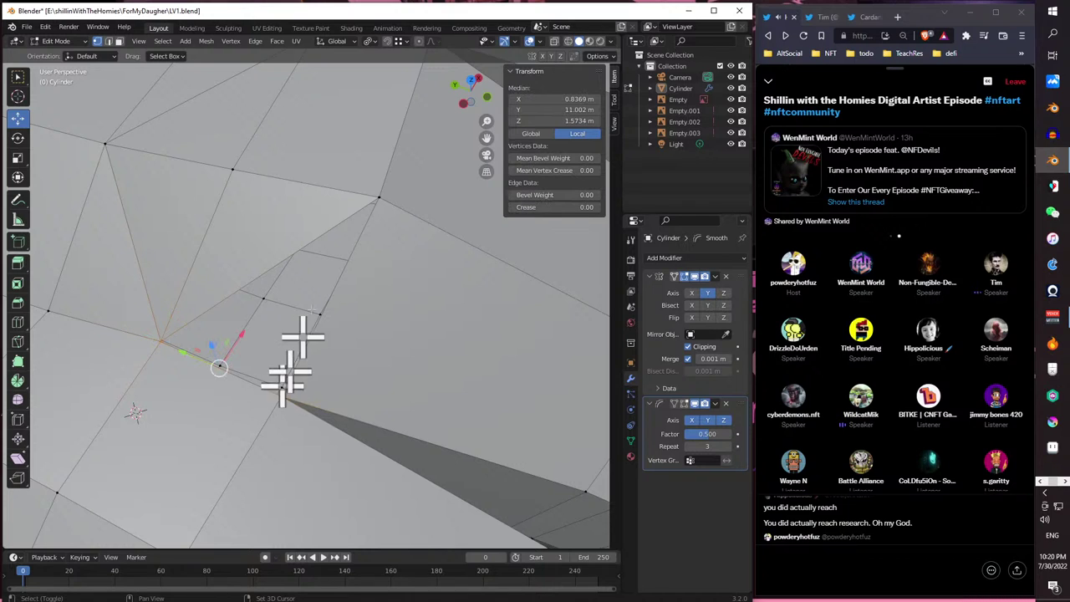
pyautogui.keyDown('shift'); pyautogui.click(375, 197); pyautogui.keyUp('shift')
pyautogui.scroll(-5, 282, 346)
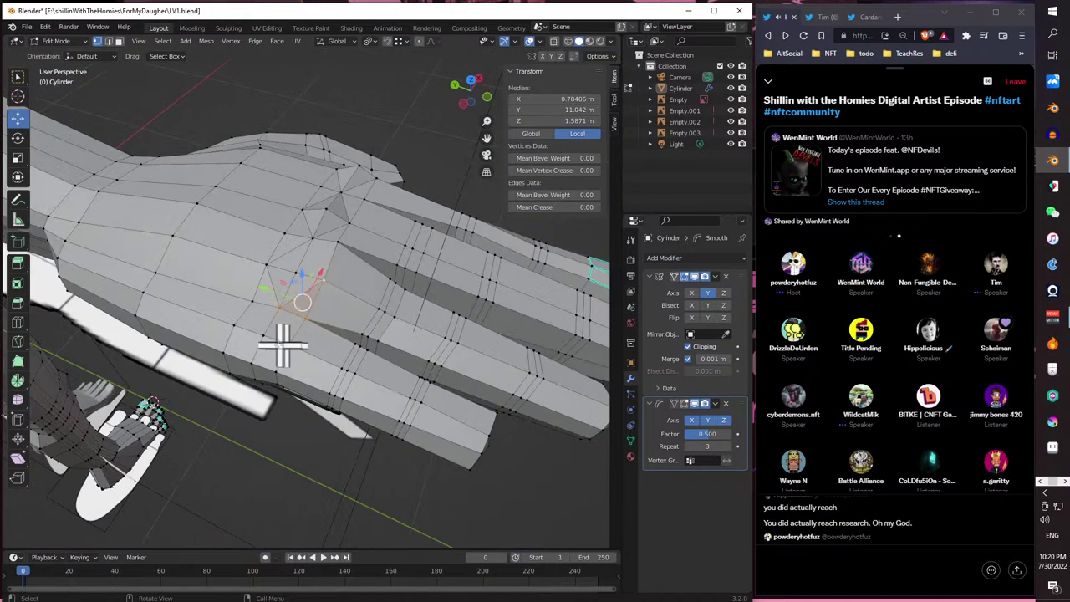
pyautogui.moveTo(282, 346); pyautogui.dragTo(249, 329, button='middle')
pyautogui.scroll(3, 248, 330)
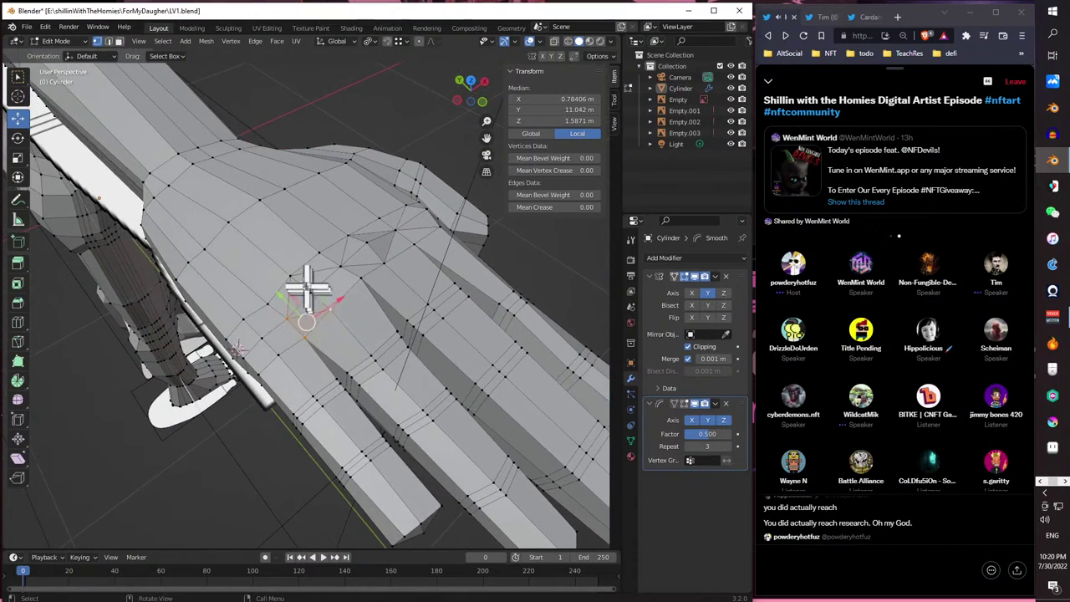
pyautogui.scroll(5, 305, 287)
pyautogui.scroll(-5, 295, 275)
pyautogui.scroll(-4, 312, 292)
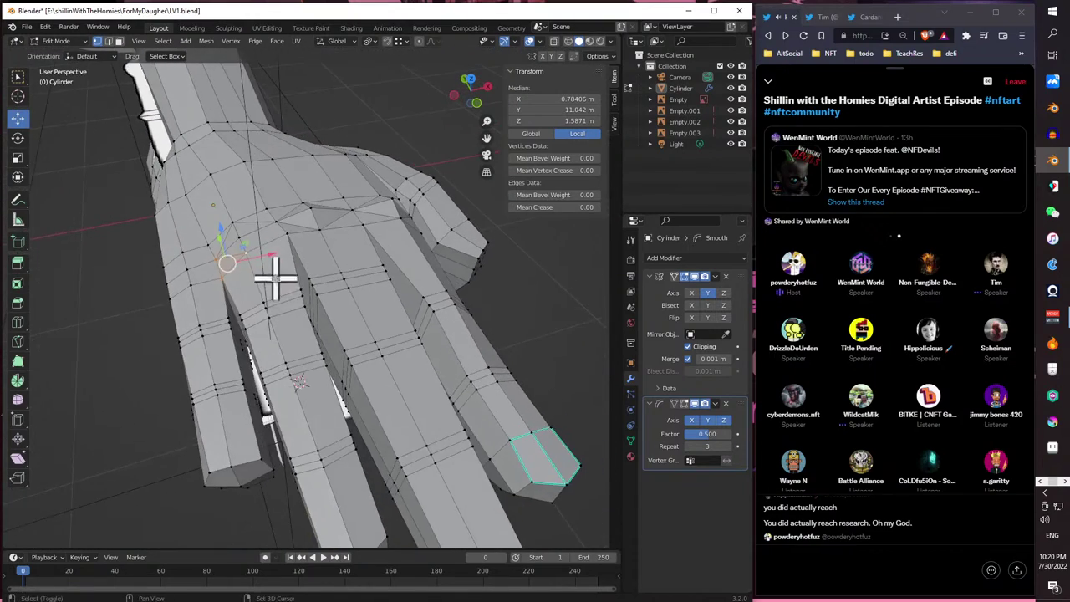
pyautogui.moveTo(277, 282); pyautogui.dragTo(297, 332, button='middle')
pyautogui.scroll(4, 297, 333)
pyautogui.scroll(5, 268, 311)
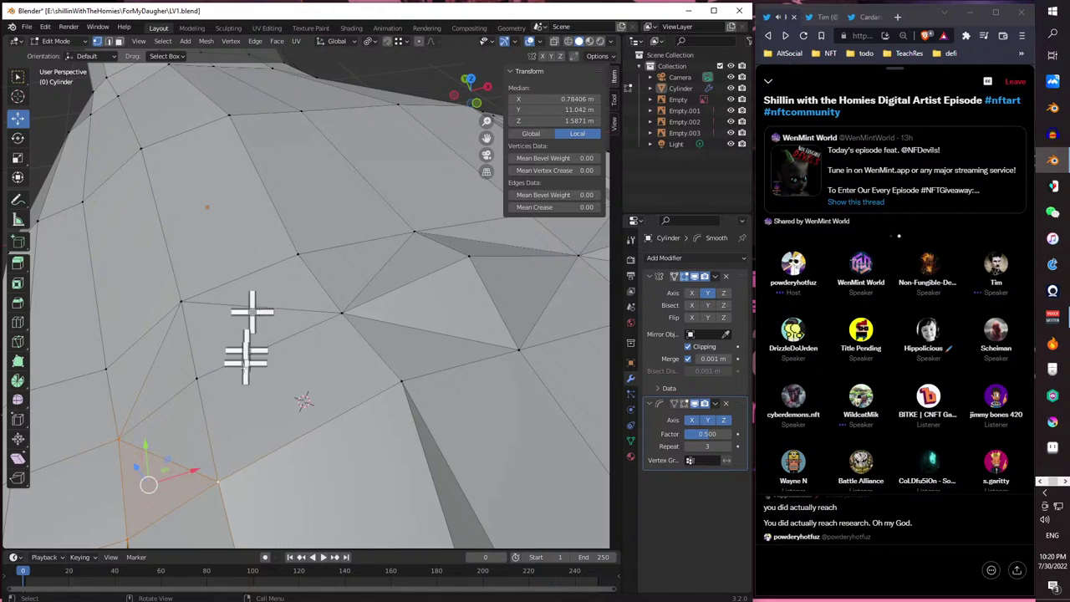
# - Nudge a single hand vertex to a new position
pyautogui.click(192, 371)
pyautogui.moveTo(193, 372); pyautogui.dragTo(225, 322, button='middle')
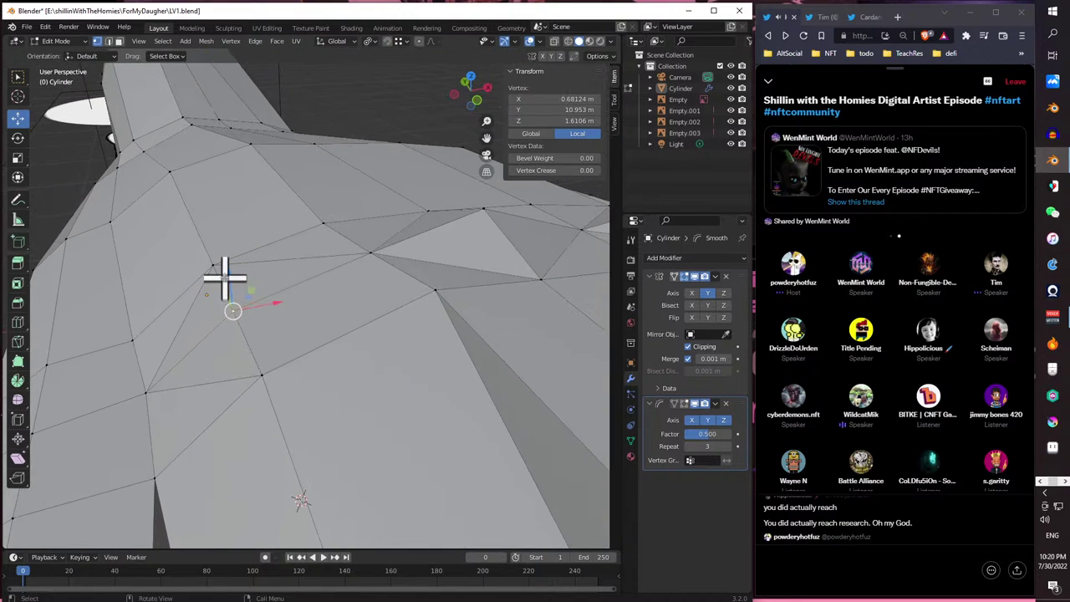
pyautogui.press('g')
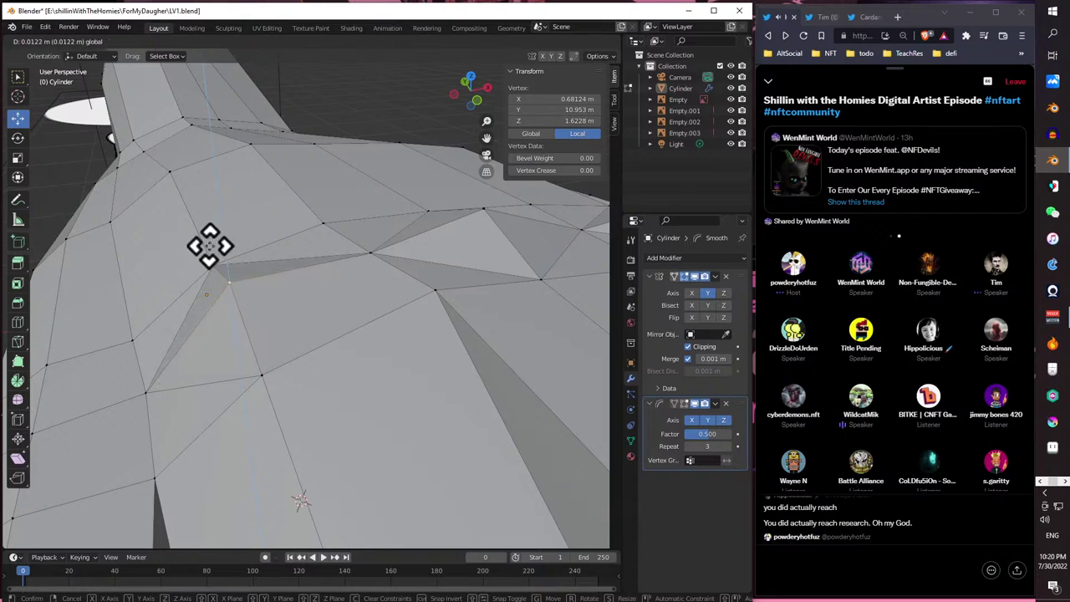
pyautogui.click(210, 245)
pyautogui.scroll(-5, 239, 258)
pyautogui.moveTo(239, 258); pyautogui.dragTo(240, 285, button='middle')
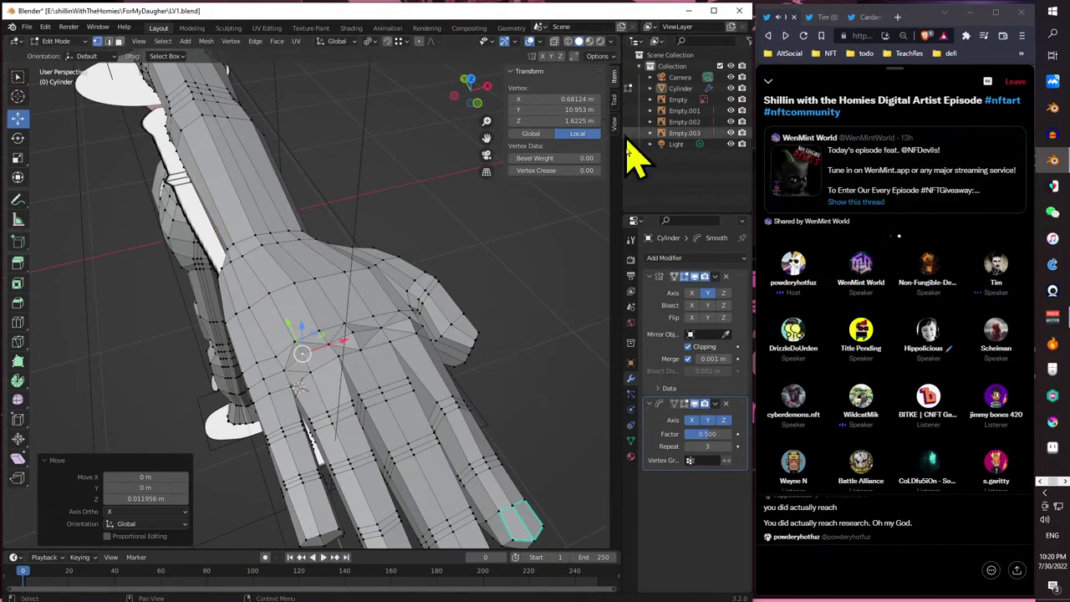
# - Move another hand vertex slightly to even out the arm
pyautogui.moveTo(266, 381); pyautogui.dragTo(265, 368)
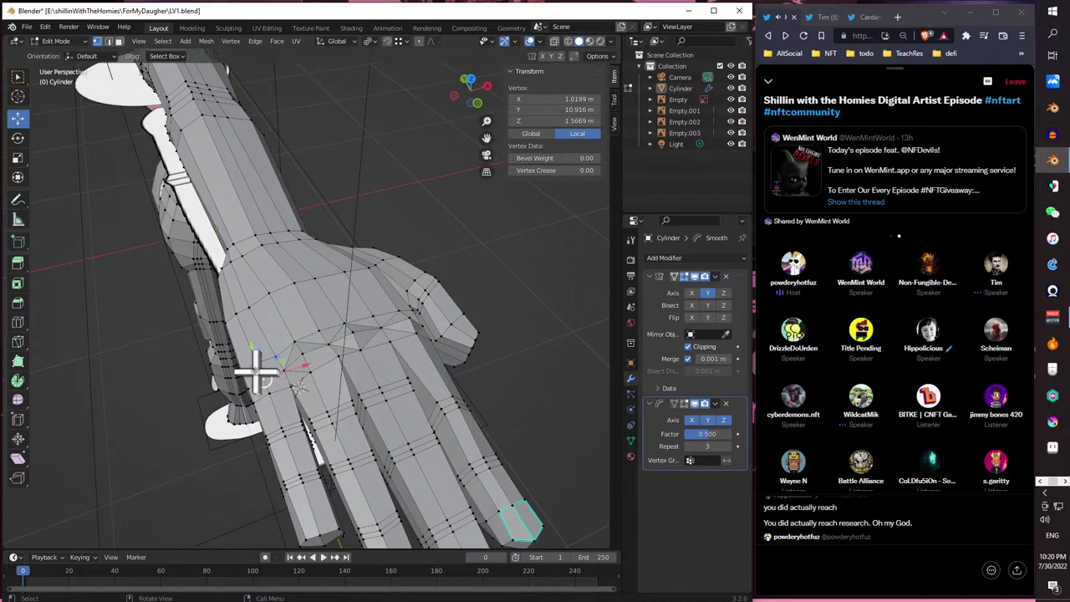
pyautogui.moveTo(259, 372); pyautogui.dragTo(226, 306, button='middle')
pyautogui.scroll(4, 351, 268)
pyautogui.scroll(-3, 363, 296)
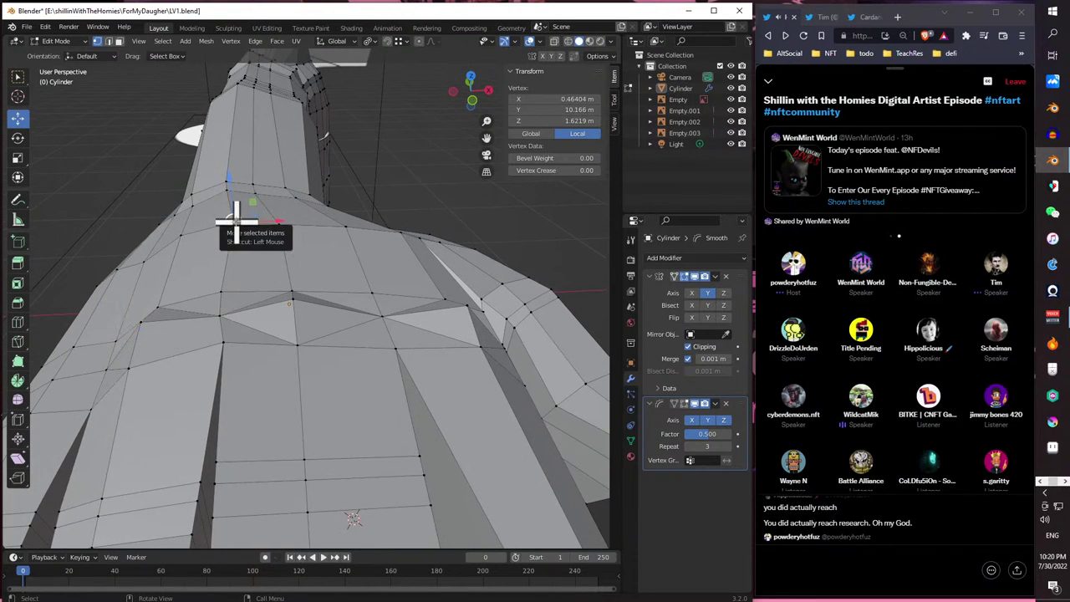
pyautogui.moveTo(237, 224); pyautogui.dragTo(317, 230, button='middle')
pyautogui.press('g')
pyautogui.click(261, 188)
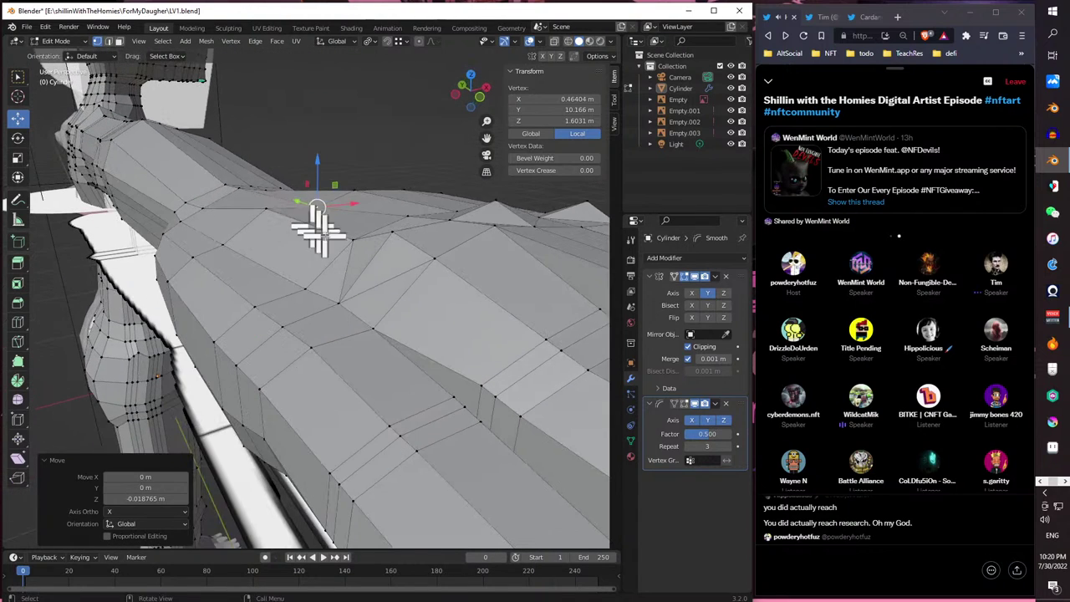
# - Raise an arm vertex and lower an upper-back vertex by 0.025123 m along Z
pyautogui.click(349, 229)
pyautogui.press('g')
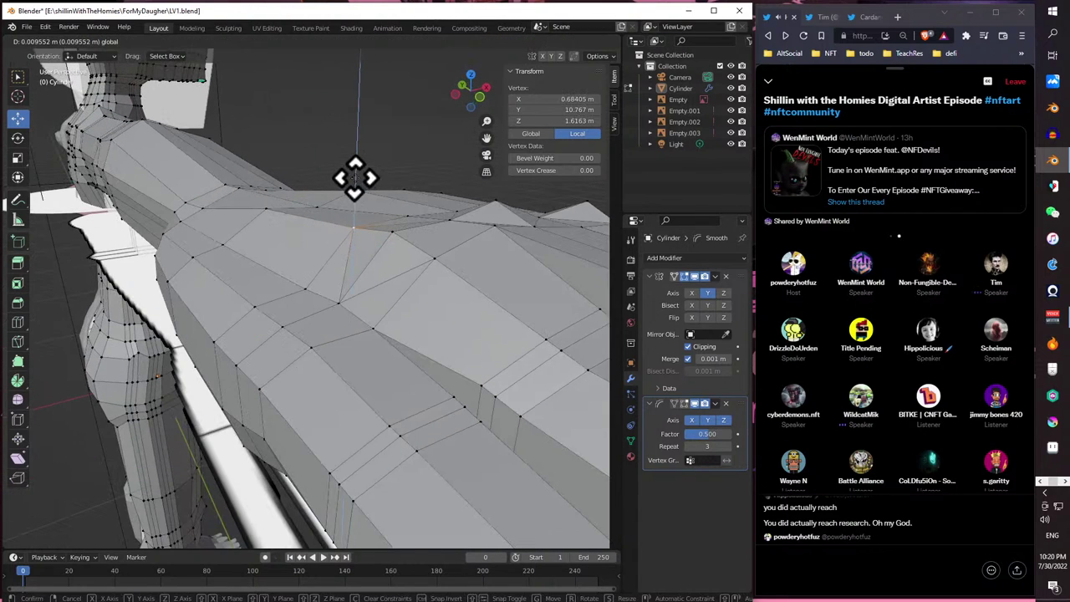
pyautogui.click(355, 177)
pyautogui.moveTo(359, 186); pyautogui.dragTo(281, 207, button='middle')
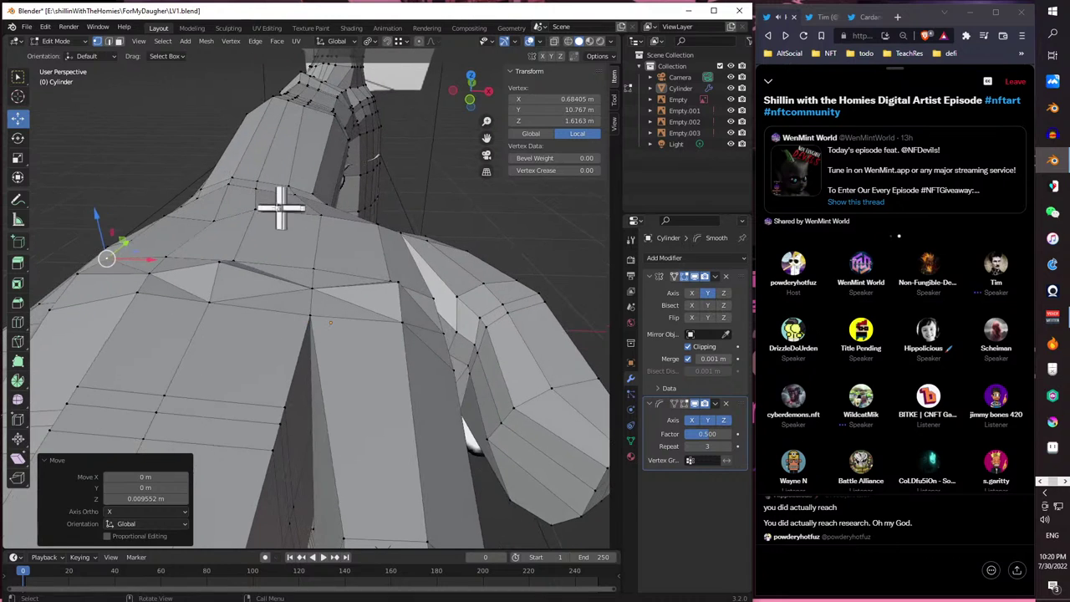
pyautogui.click(338, 213)
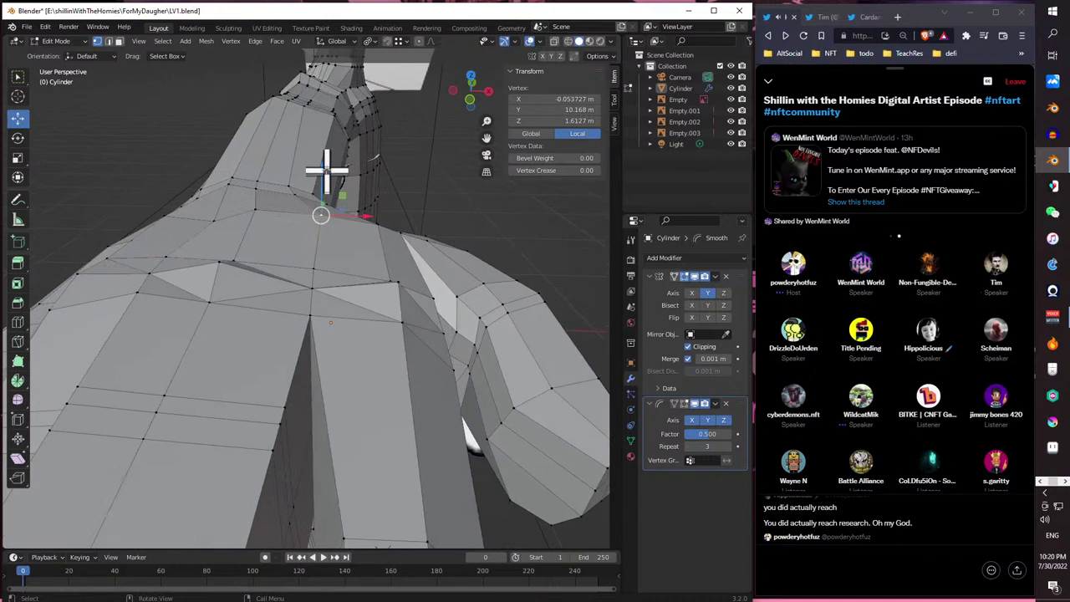
pyautogui.press('g')
pyautogui.click(321, 189)
pyautogui.moveTo(318, 191); pyautogui.dragTo(347, 267, button='middle')
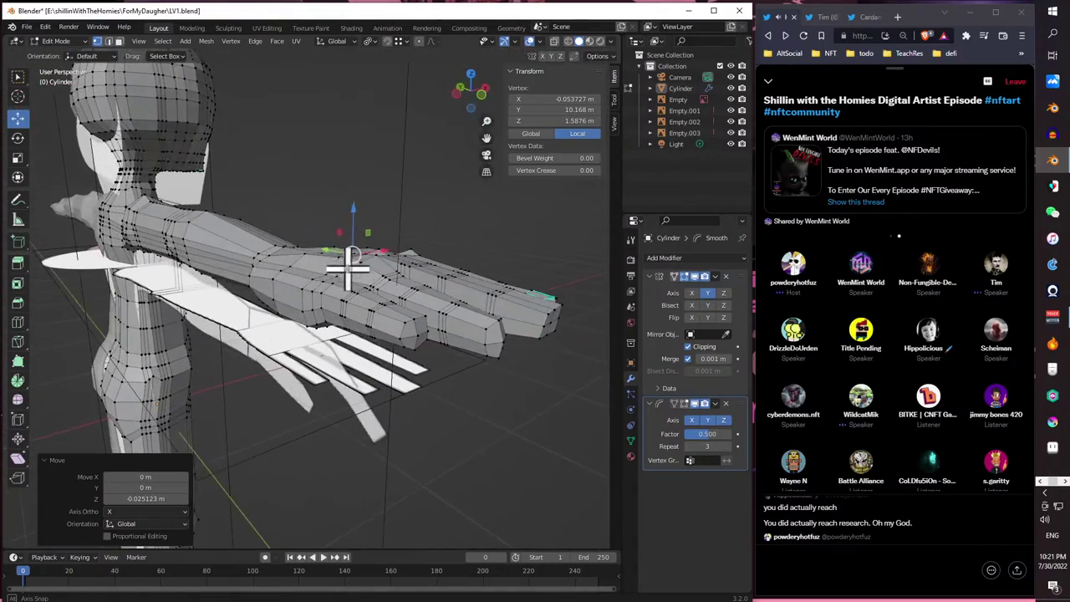
# - Switch to Object Mode and orbit to review the shaded body
pyautogui.click(60, 41)
pyautogui.click(84, 54)
pyautogui.moveTo(84, 59); pyautogui.dragTo(415, 243, button='middle')
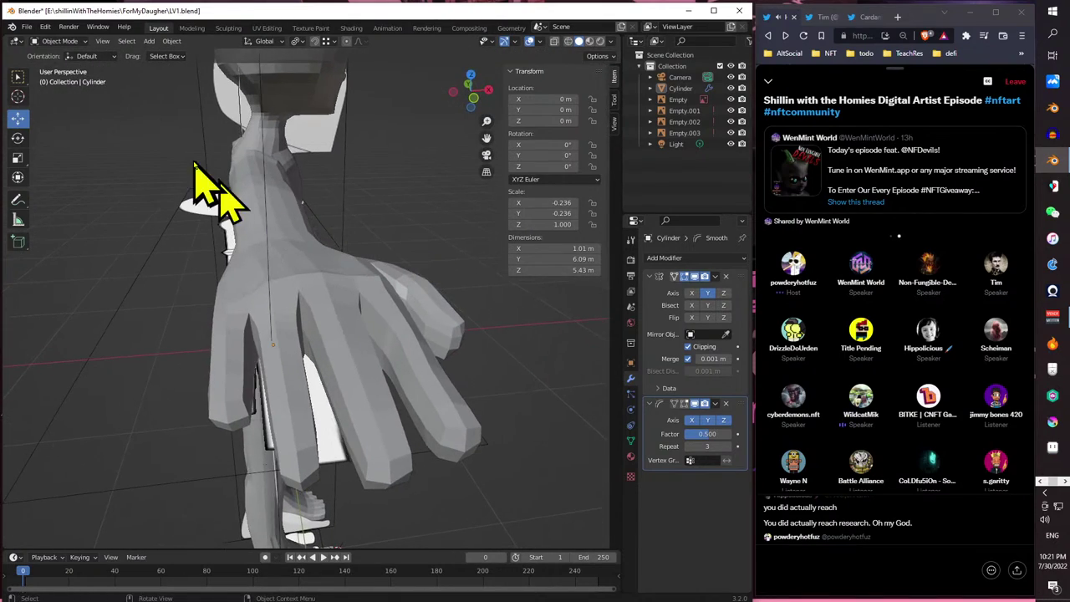
# - Return to Edit Mode and place the 3D cursor on the shoulder
pyautogui.click(67, 42)
pyautogui.click(81, 61)
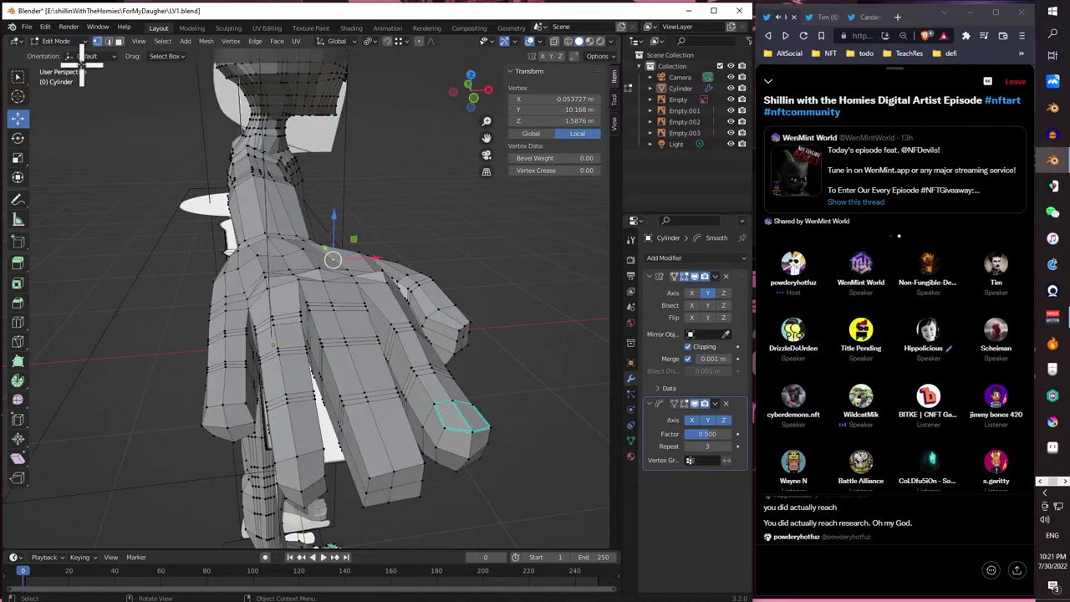
pyautogui.moveTo(318, 254)
pyautogui.mouseDown(button='middle')
pyautogui.moveTo(329, 250)
pyautogui.moveTo(317, 246)
pyautogui.mouseUp(button='middle')
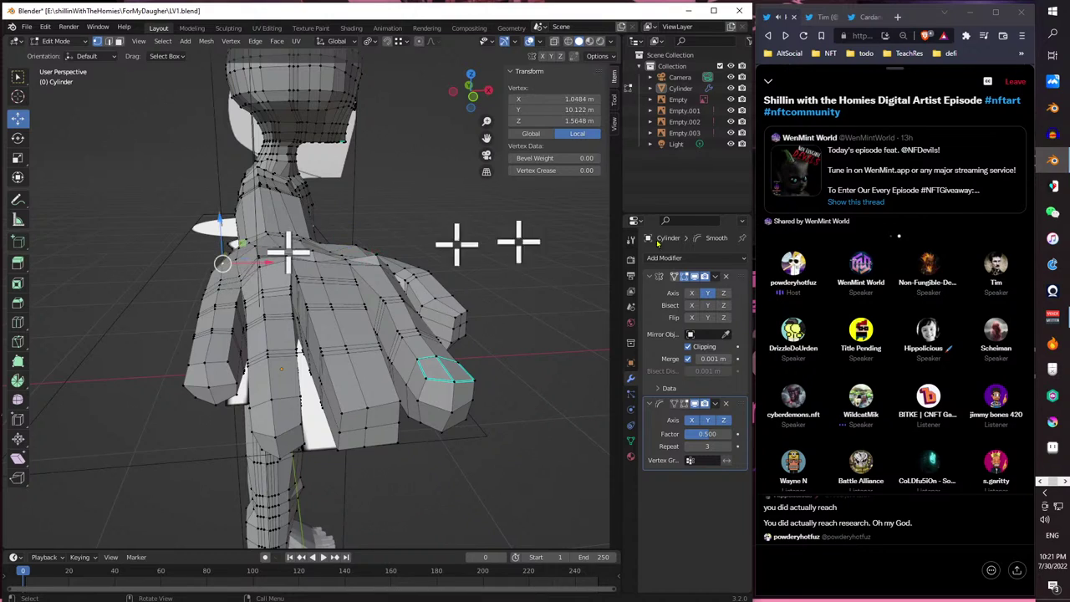
pyautogui.keyDown('shift'); pyautogui.rightClick(222, 263); pyautogui.keyUp('shift')
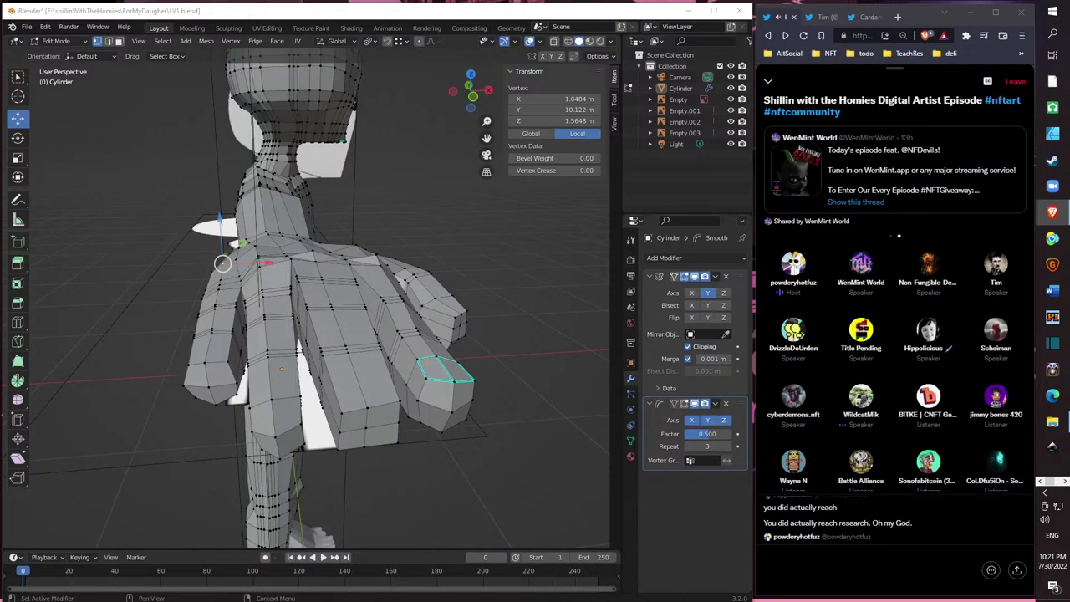
# - Alt+Tab to the Brave 'Home / Twitter' window
pyautogui.hotkey('alt', 'Tab')
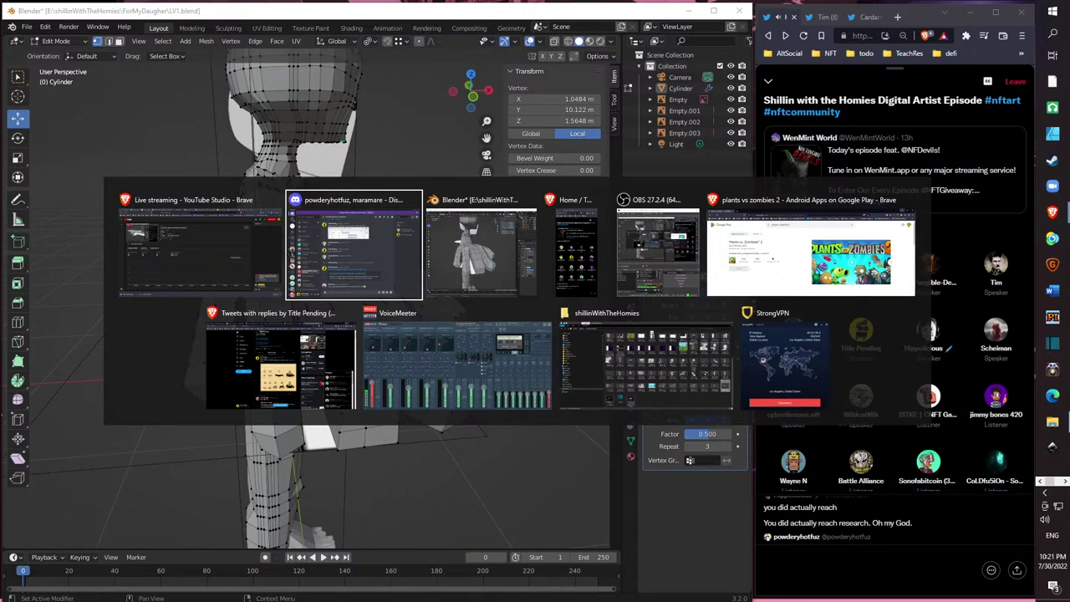
pyautogui.hotkey('alt', 'Tab')
pyautogui.hotkey('alt', 'Tab')
pyautogui.hotkey('alt', 'Tab')
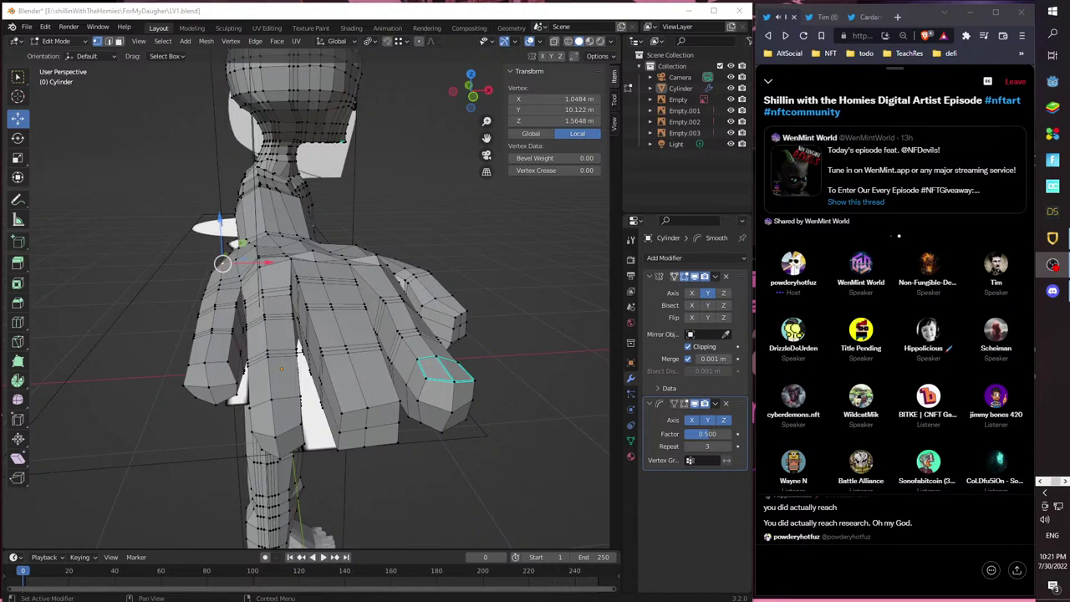
pyautogui.hotkey('alt', 'Tab')
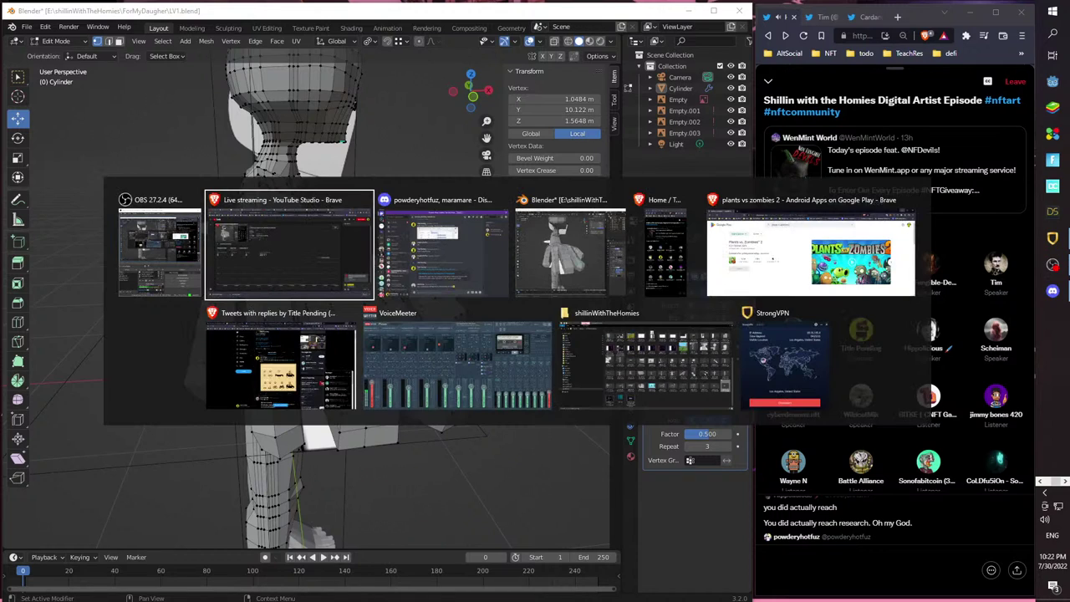
pyautogui.hotkey('alt', 'Tab')
pyautogui.hotkey('alt', 'Tab')
pyautogui.hotkey('alt', 'Tab')
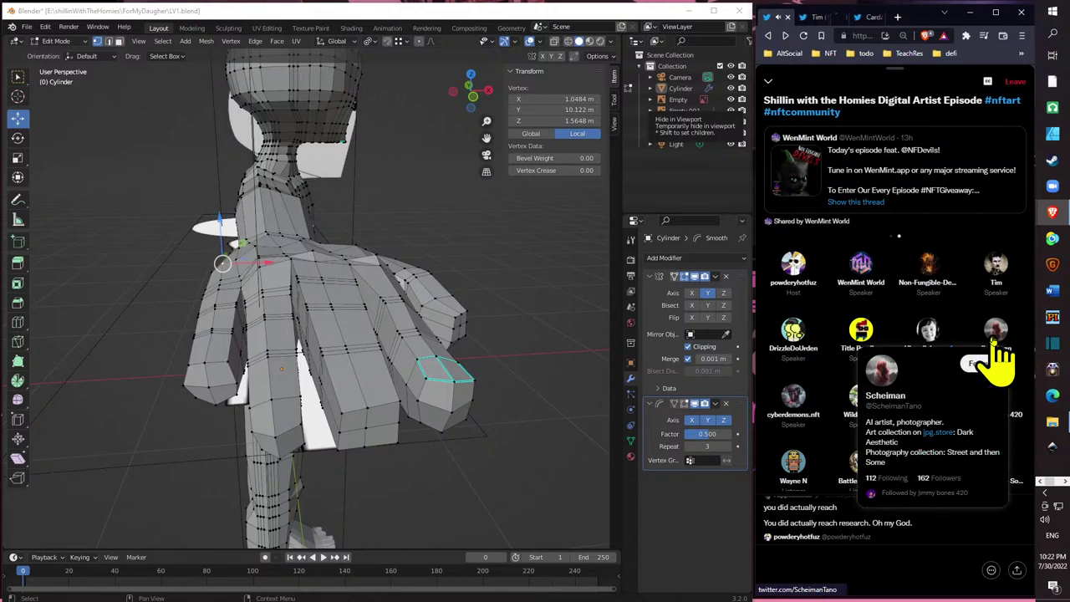
# - Like the four-portrait image tweet on the artist's profile, then go back to the Space tab
pyautogui.click(836, 17)
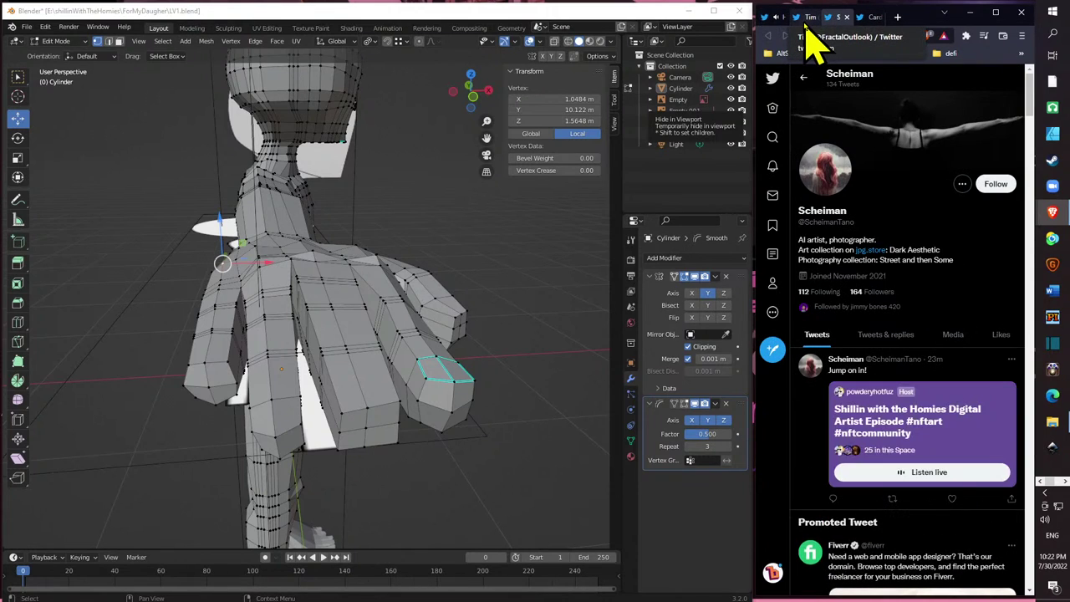
pyautogui.scroll(-10, 915, 287)
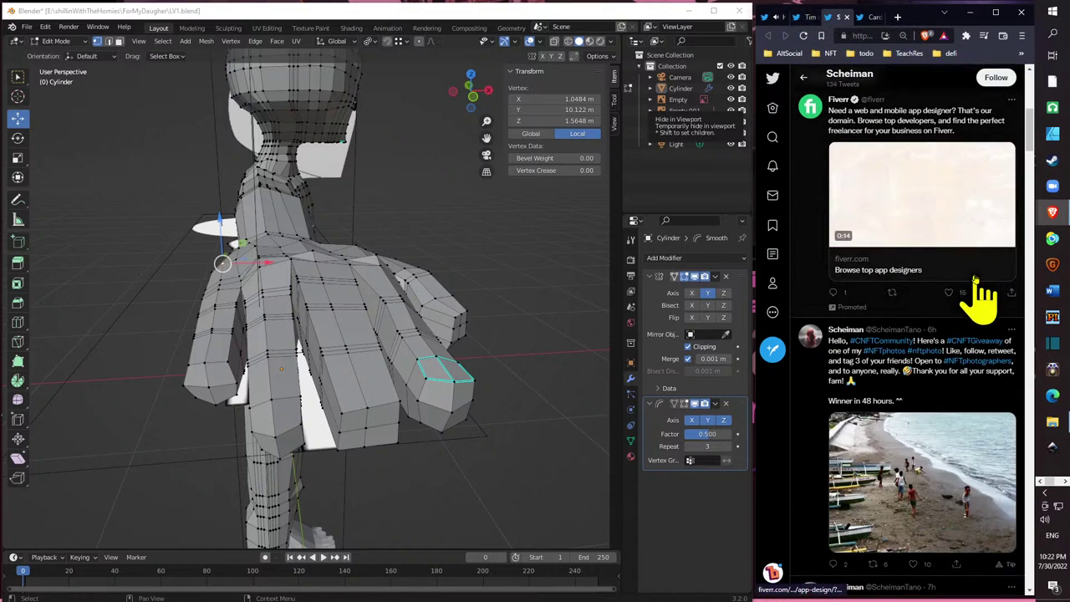
pyautogui.scroll(-5, 976, 279)
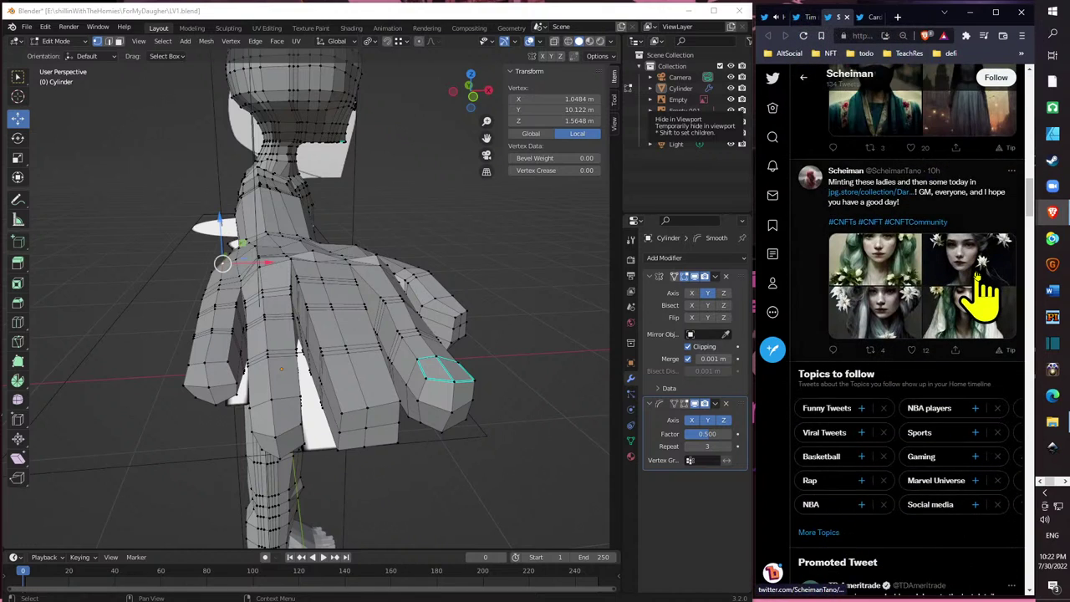
pyautogui.click(910, 351)
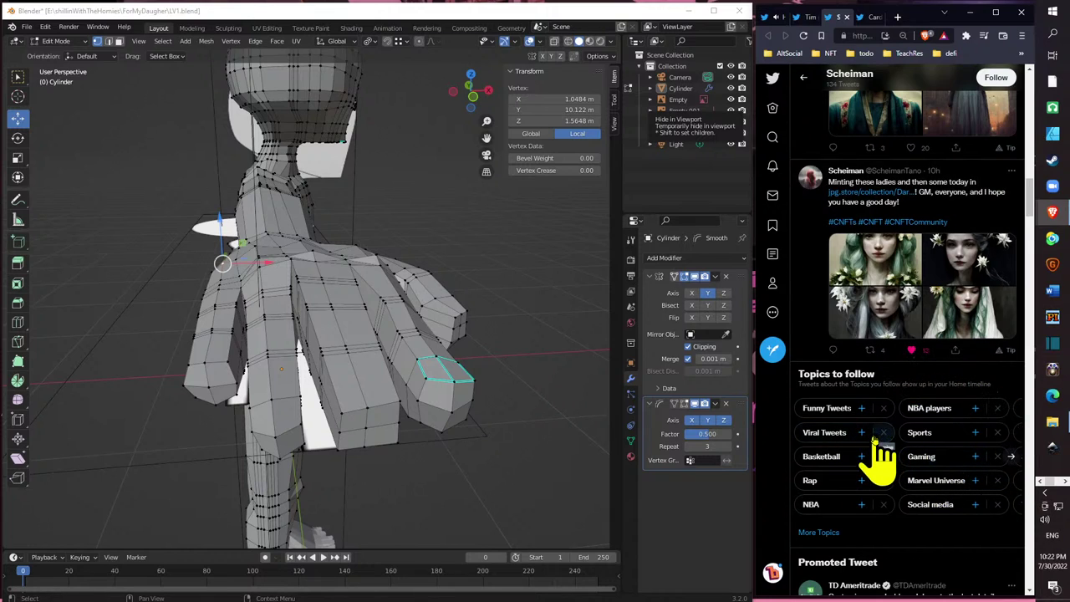
pyautogui.scroll(10, 869, 452)
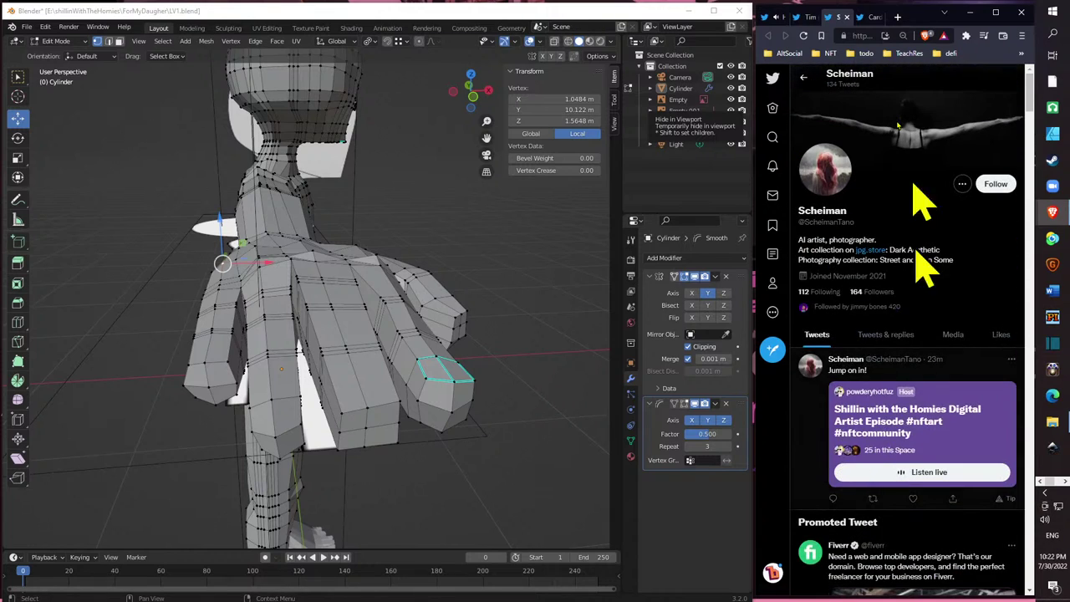
pyautogui.click(775, 17)
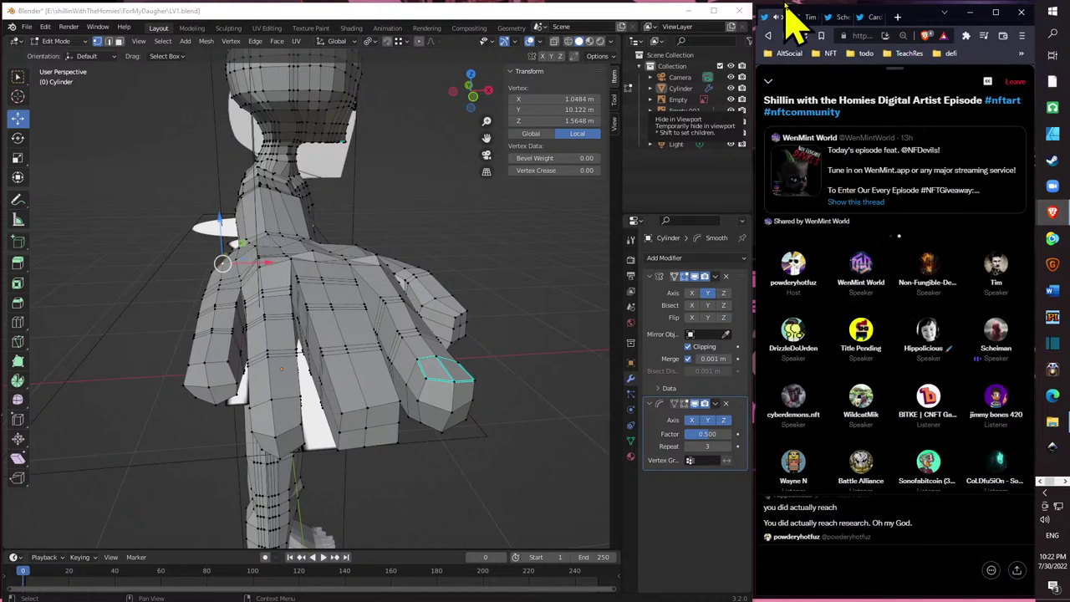
# - Deselect all and delete a single face on the character's arm, leaving a gap
pyautogui.moveTo(381, 351); pyautogui.dragTo(220, 349, button='middle')
pyautogui.scroll(2, 322, 310)
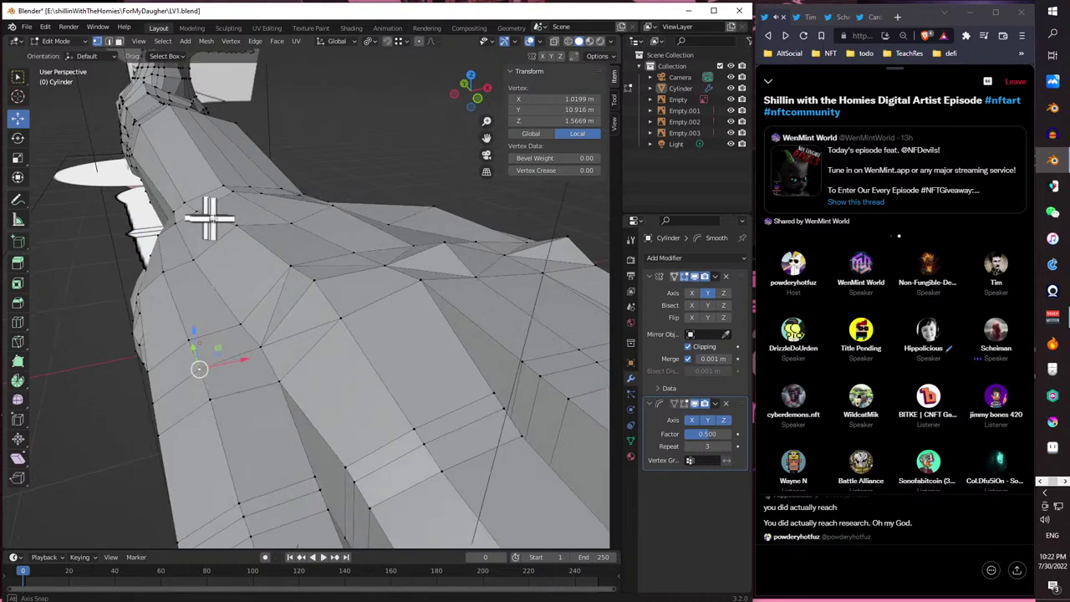
pyautogui.moveTo(210, 215); pyautogui.dragTo(227, 219, button='middle')
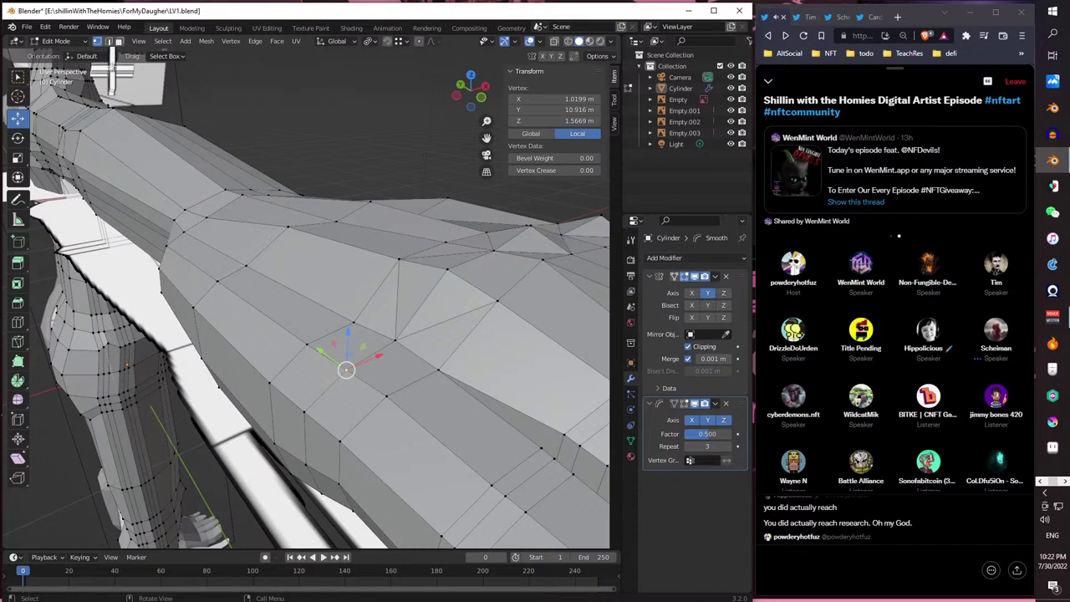
pyautogui.hotkey('alt', 'a')
pyautogui.keyDown('shift'); pyautogui.click(313, 374); pyautogui.keyUp('shift')
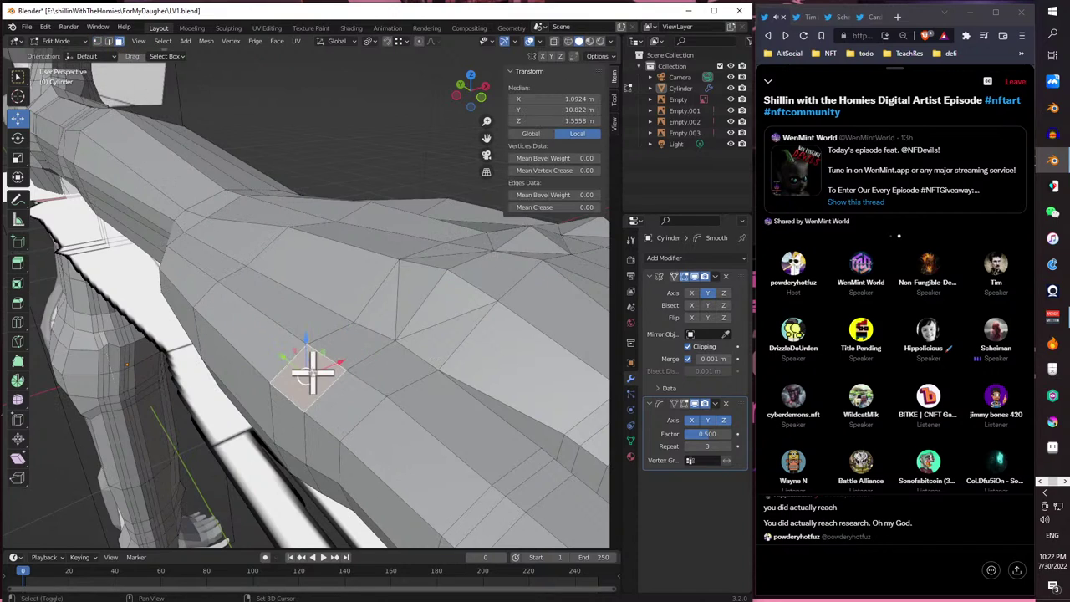
pyautogui.press('x')
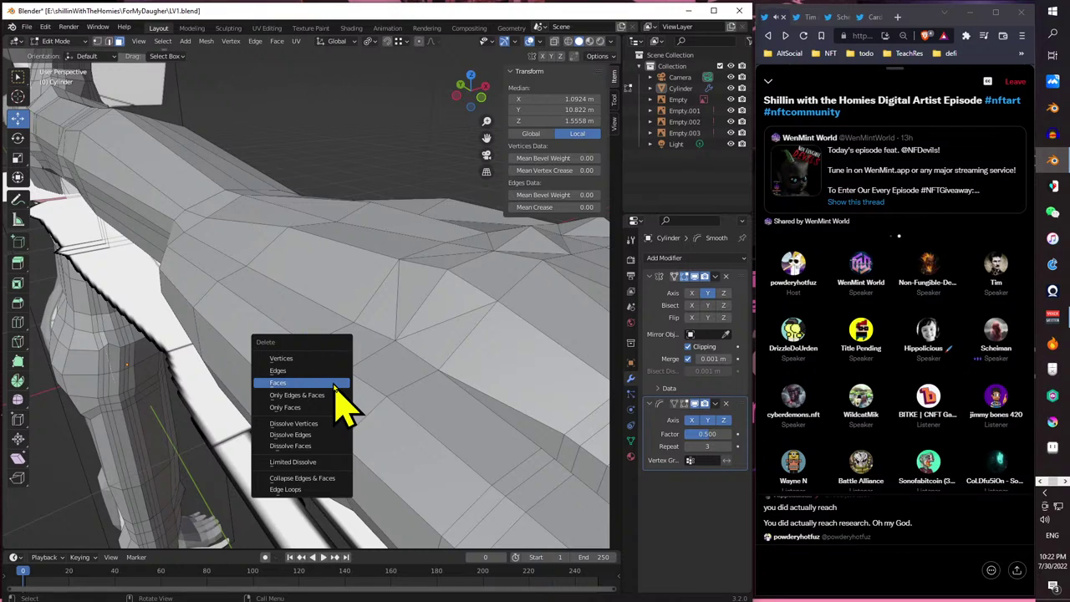
pyautogui.click(334, 384)
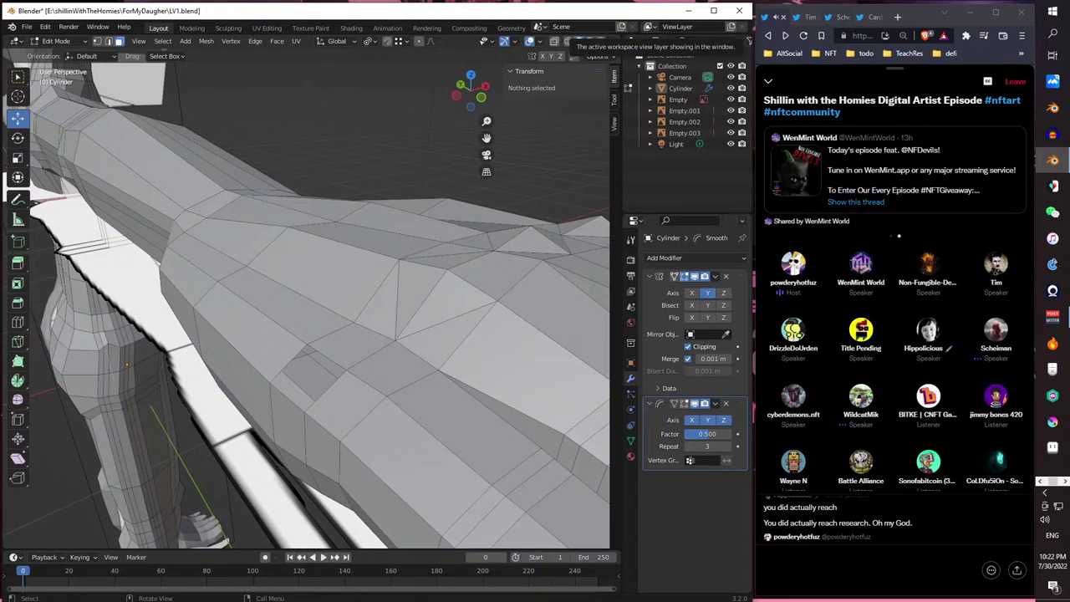
# - Like the masked-woman portrait tweet on the artist's profile, raising its count to 21
pyautogui.click(839, 18)
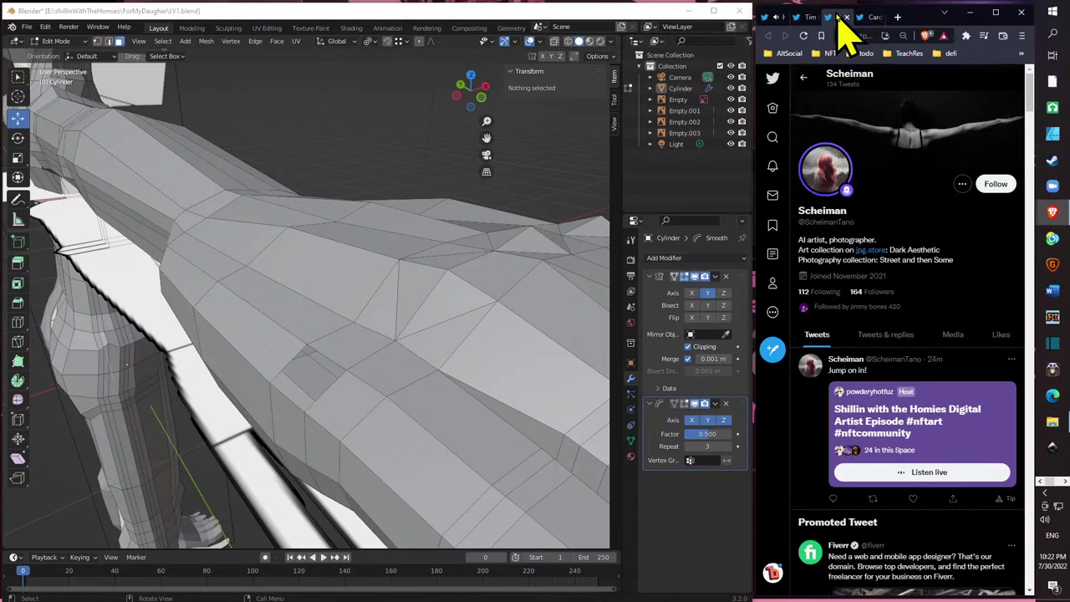
pyautogui.scroll(-6, 936, 278)
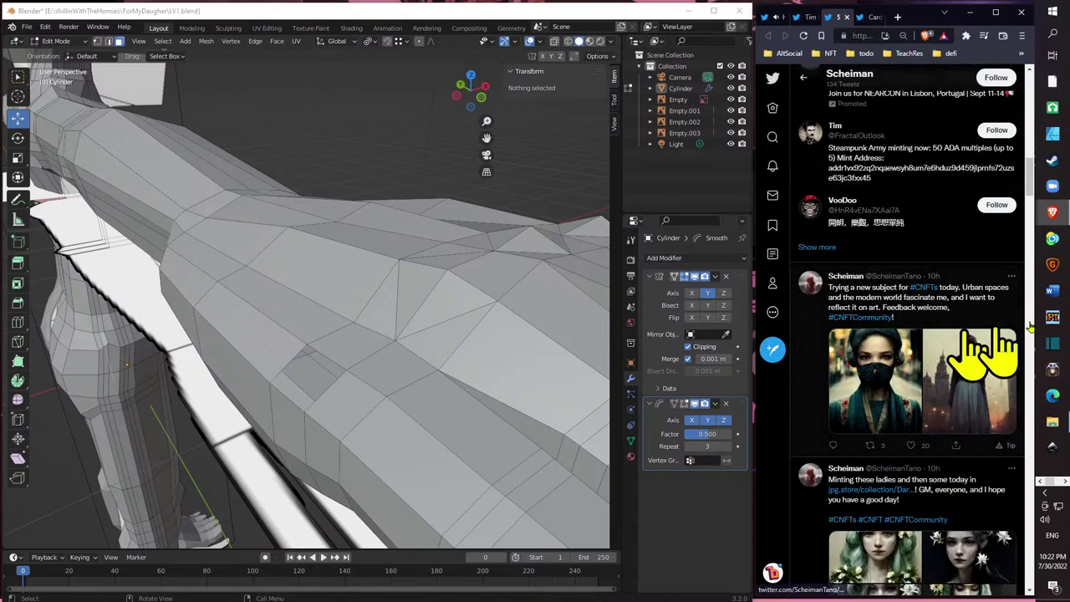
pyautogui.click(911, 444)
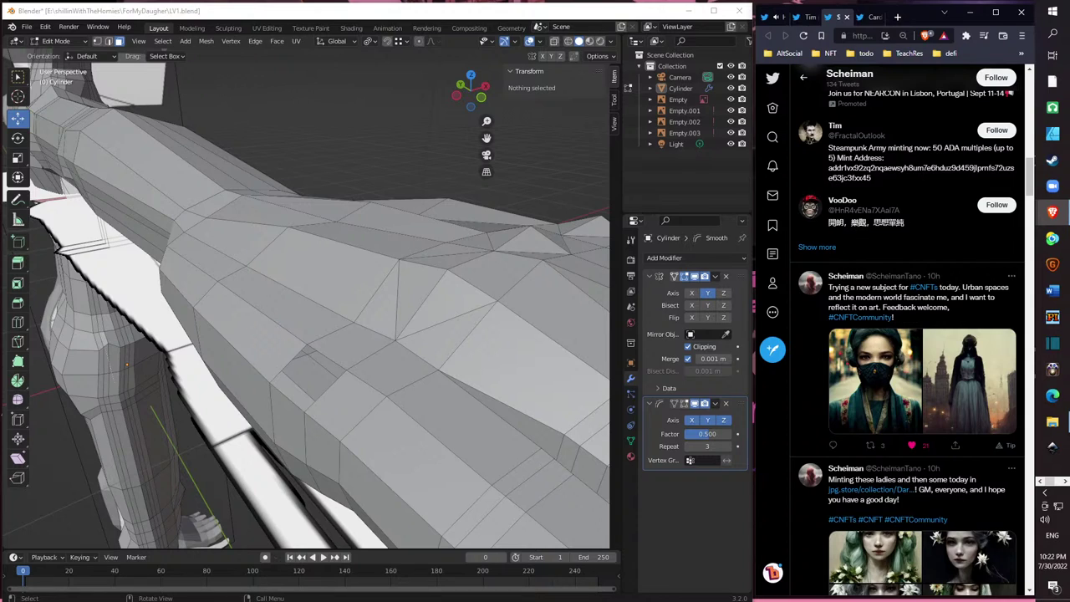
pyautogui.hotkey('alt', 'Tab')
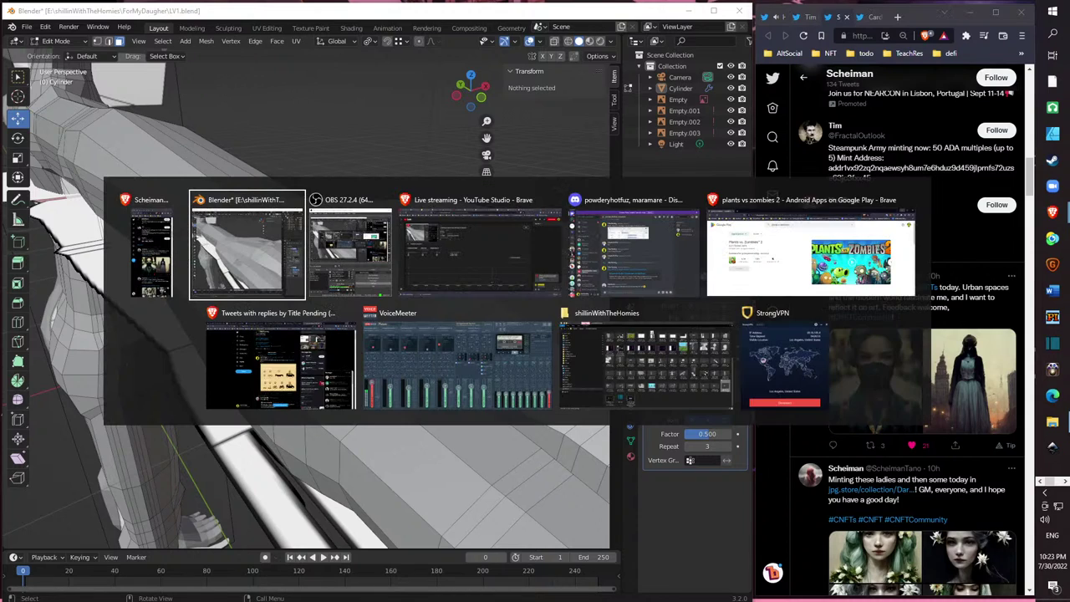
pyautogui.hotkey('alt', 'Tab')
pyautogui.hotkey('alt', 'Tab')
pyautogui.hotkey('alt', 'Tab')
pyautogui.hotkey('alt', 'Tab')
pyautogui.hotkey('alt', 'Tab')
pyautogui.hotkey('alt', 'Tab')
pyautogui.hotkey('alt', 'Tab')
pyautogui.hotkey('alt', 'Tab')
pyautogui.hotkey('alt', 'Tab')
pyautogui.hotkey('alt', 'Tab')
pyautogui.hotkey('alt', 'Tab')
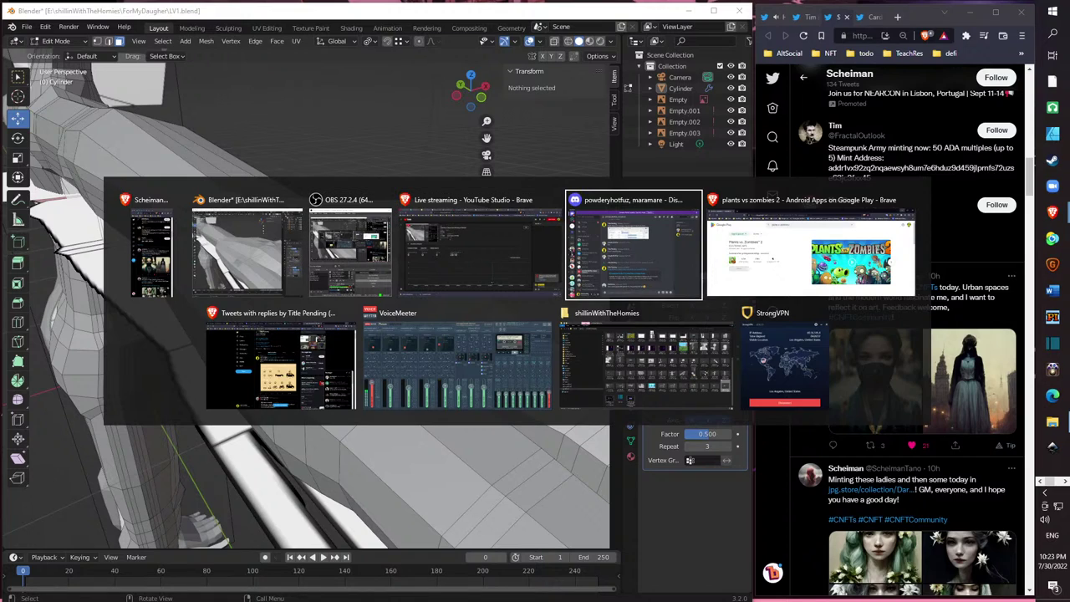
pyautogui.hotkey('alt', 'Tab')
pyautogui.hotkey('alt', 'Tab')
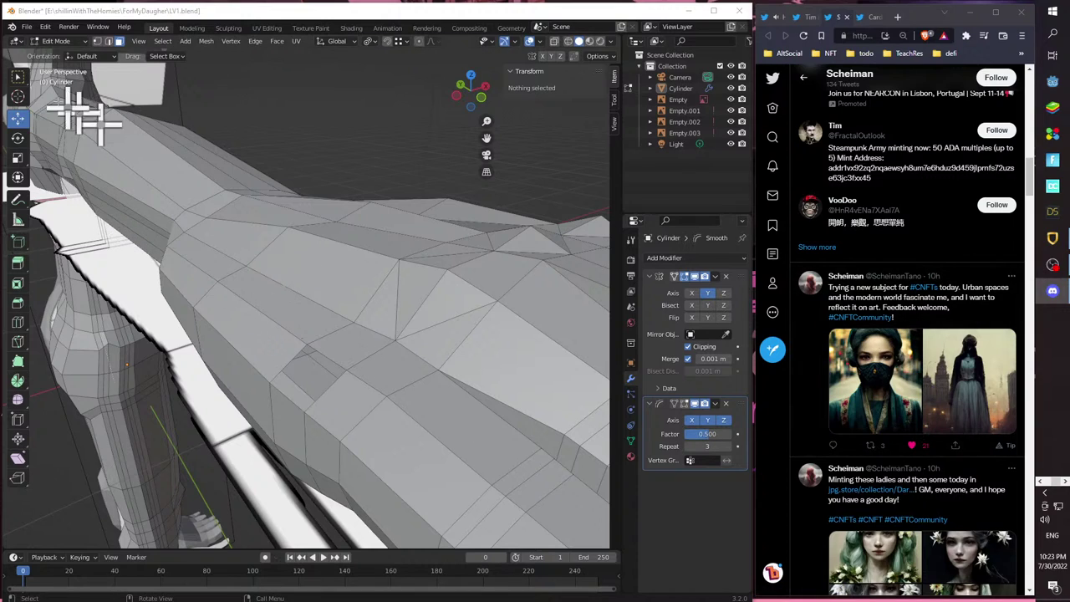
# - Select a group of vertices on the arm and upper torso
pyautogui.click(96, 41)
pyautogui.moveTo(256, 383); pyautogui.dragTo(280, 387, button='middle')
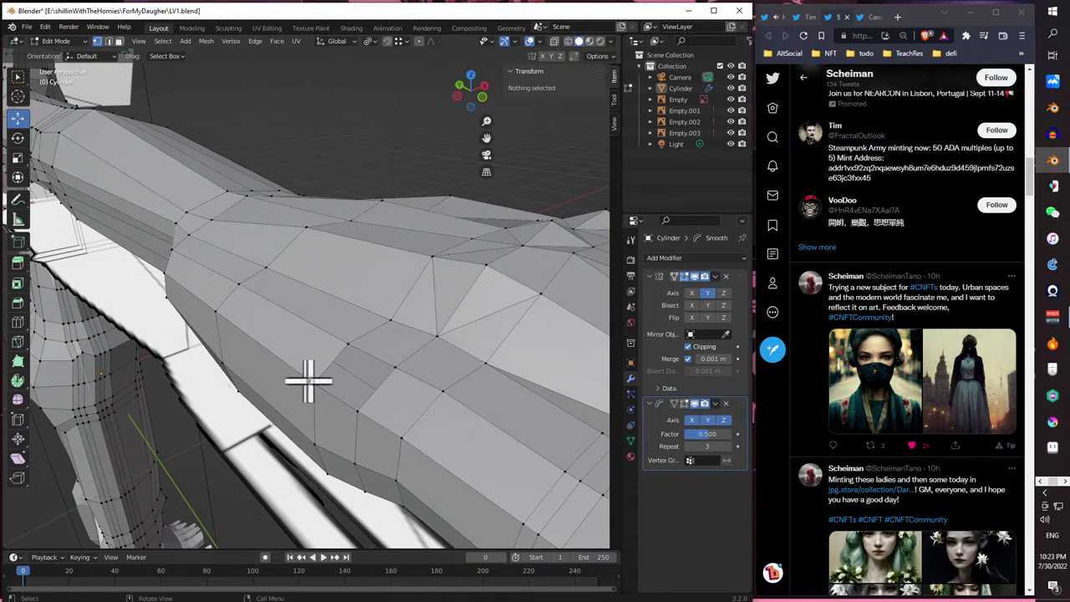
pyautogui.click(347, 343)
pyautogui.keyDown('shift'); pyautogui.click(357, 411); pyautogui.keyUp('shift')
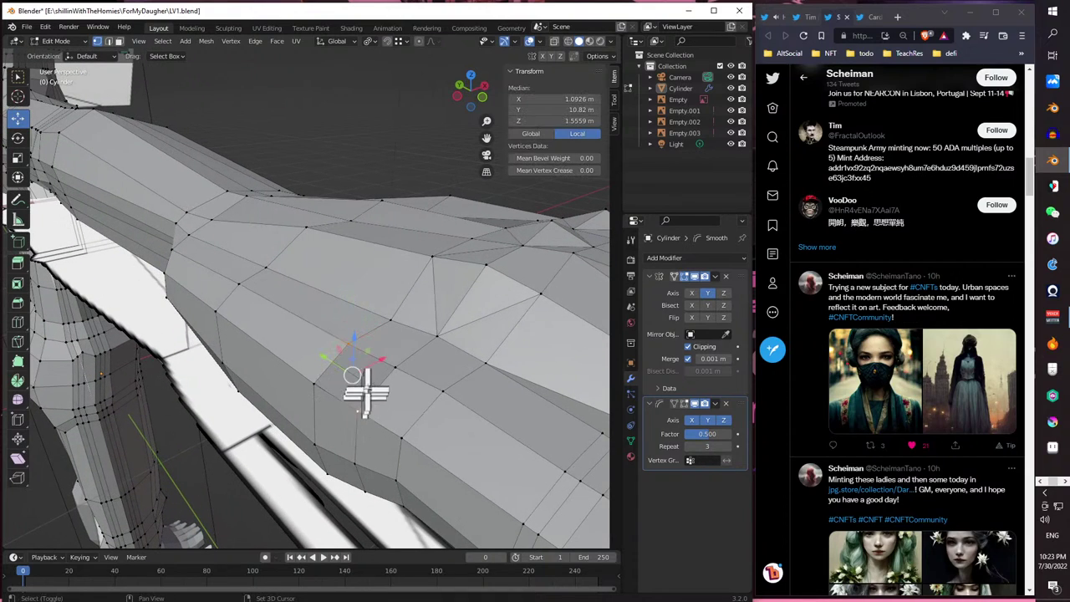
pyautogui.keyDown('shift'); pyautogui.click(392, 366); pyautogui.keyUp('shift')
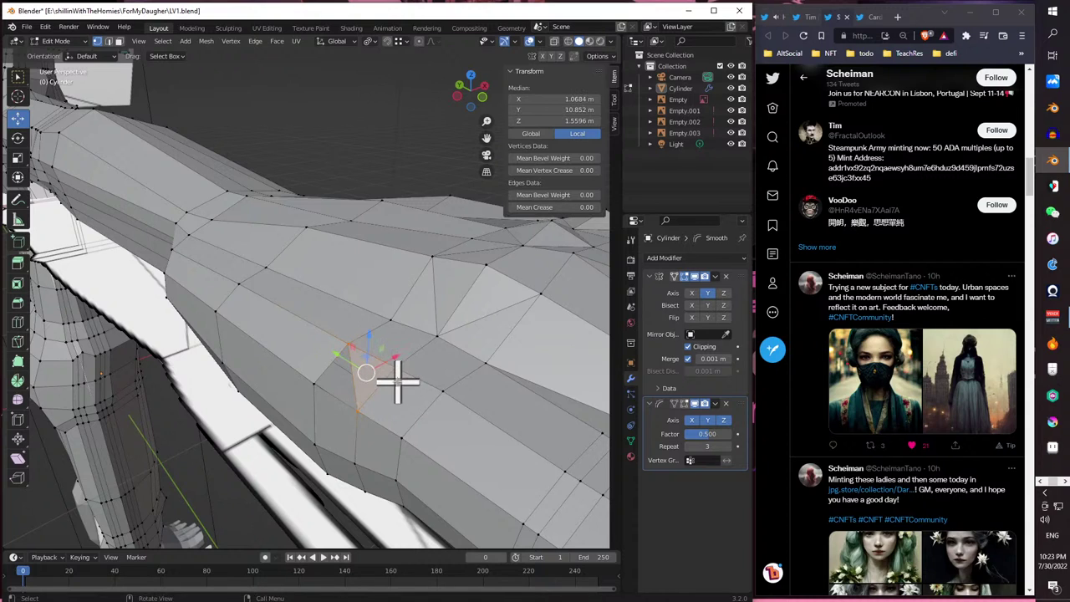
pyautogui.moveTo(396, 377); pyautogui.dragTo(264, 386, button='middle')
pyautogui.keyDown('shift'); pyautogui.click(287, 351); pyautogui.keyUp('shift')
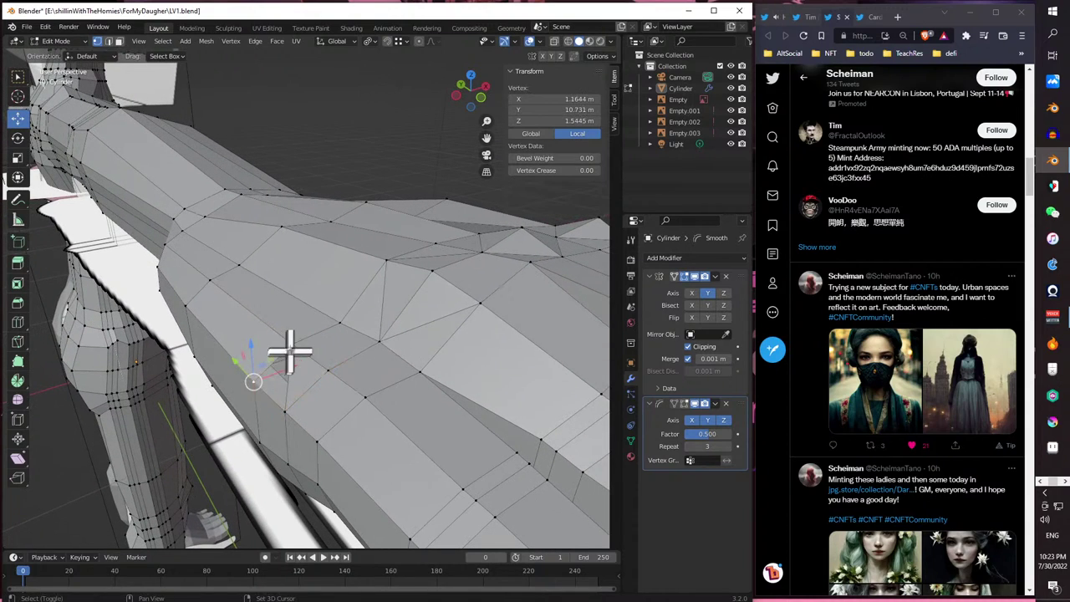
pyautogui.keyDown('shift'); pyautogui.click(283, 411); pyautogui.keyUp('shift')
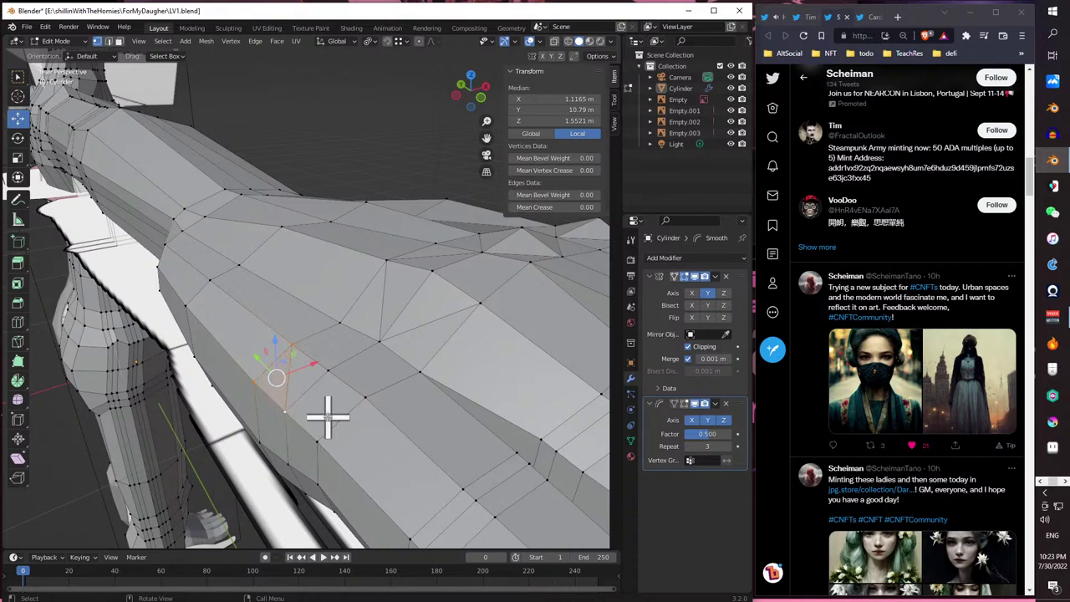
pyautogui.moveTo(322, 418); pyautogui.dragTo(321, 416, button='middle')
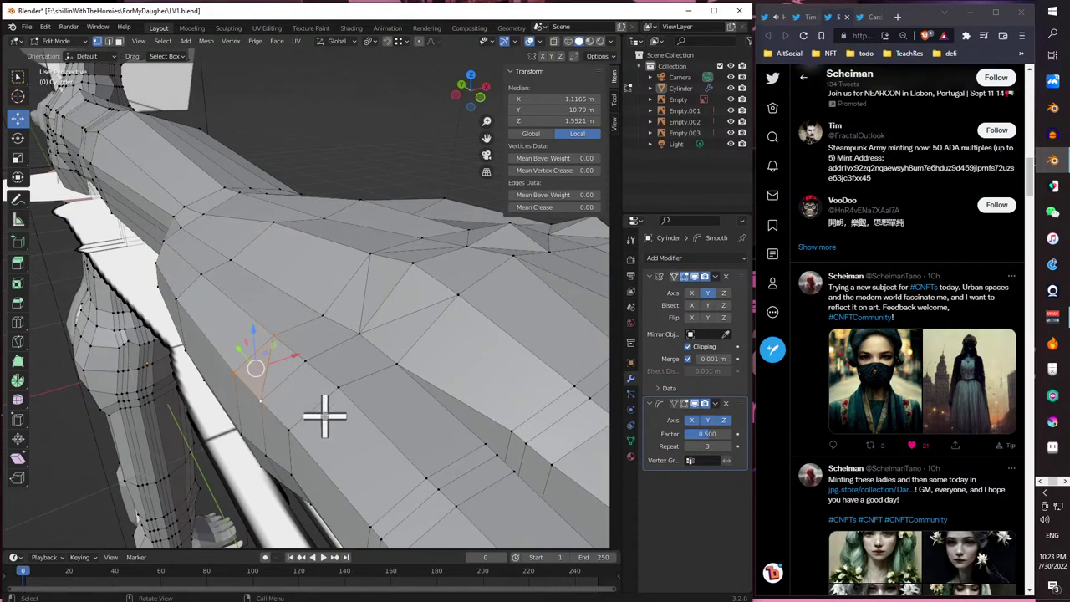
# - Delete the stray upper-torso face in face select mode
pyautogui.click(119, 42)
pyautogui.click(298, 382)
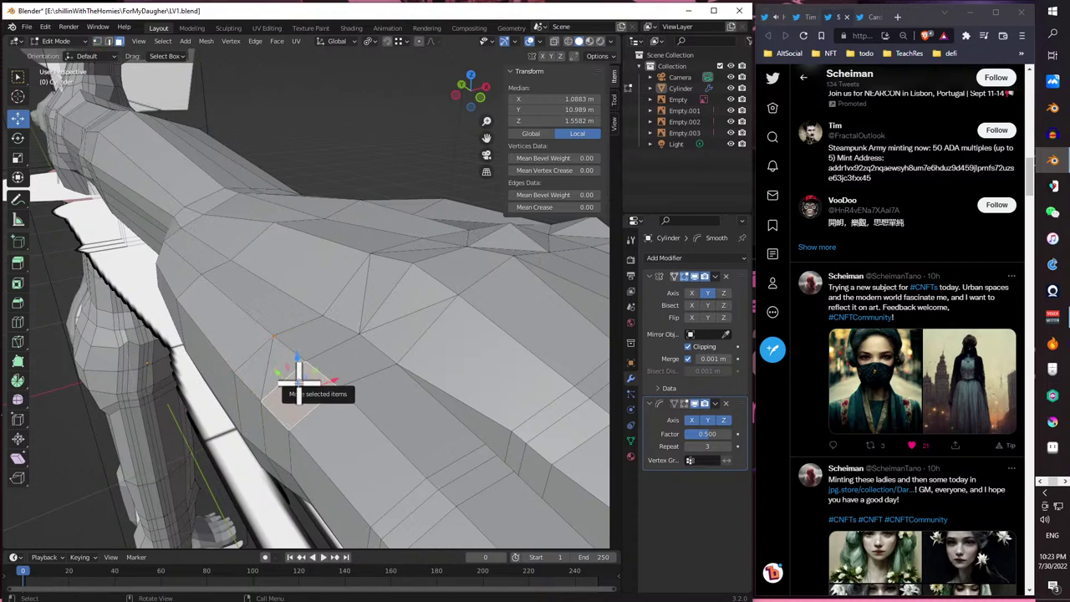
pyautogui.press('x')
pyautogui.click(243, 382)
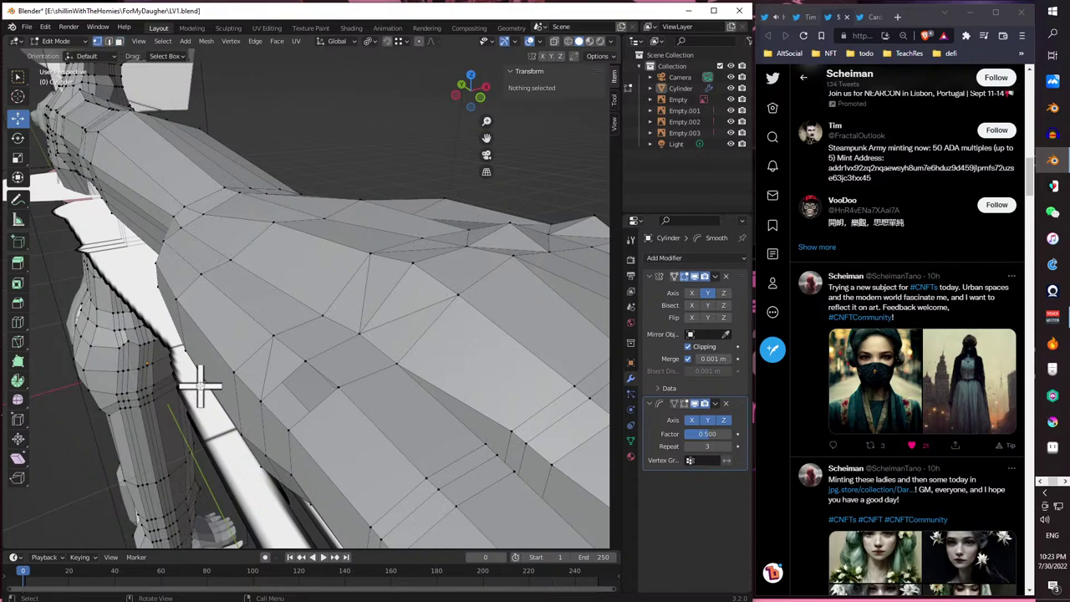
# - Select vertices around the next problem area of the torso
pyautogui.click(260, 401)
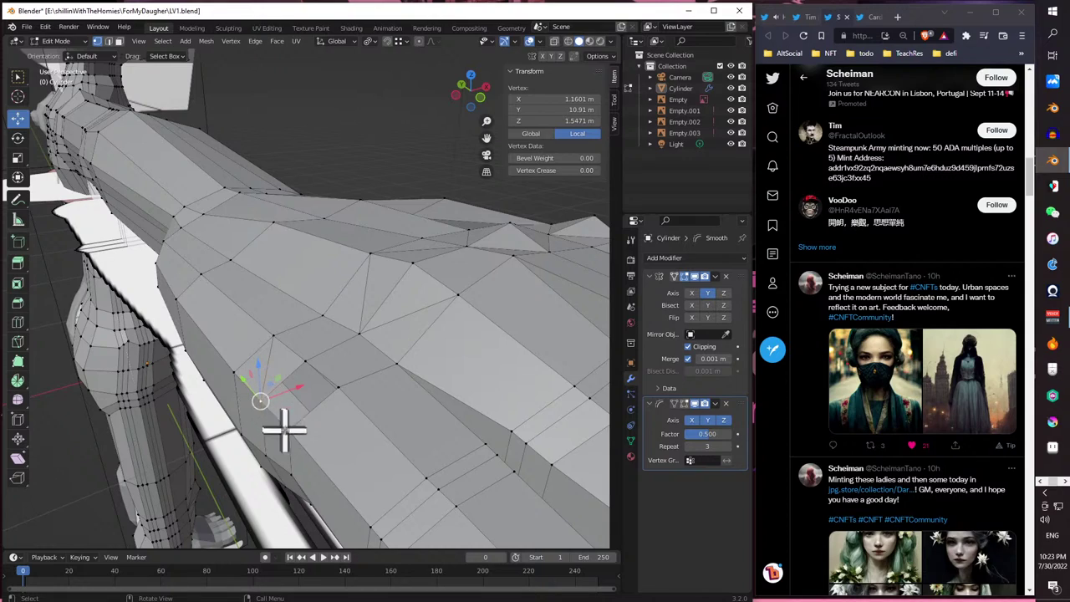
pyautogui.keyDown('shift'); pyautogui.click(332, 387); pyautogui.keyUp('shift')
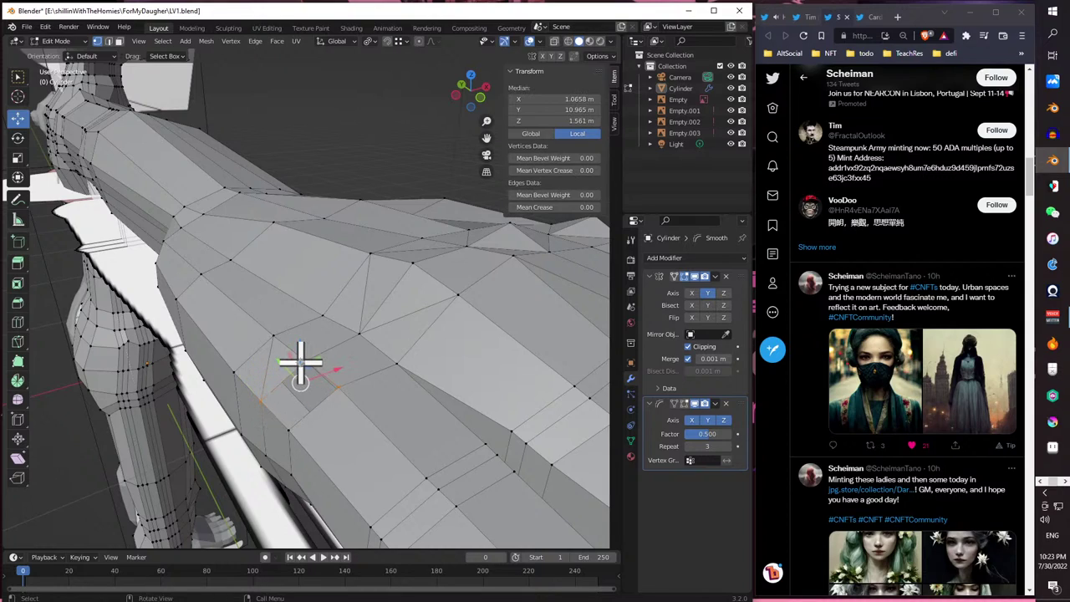
pyautogui.click(258, 401)
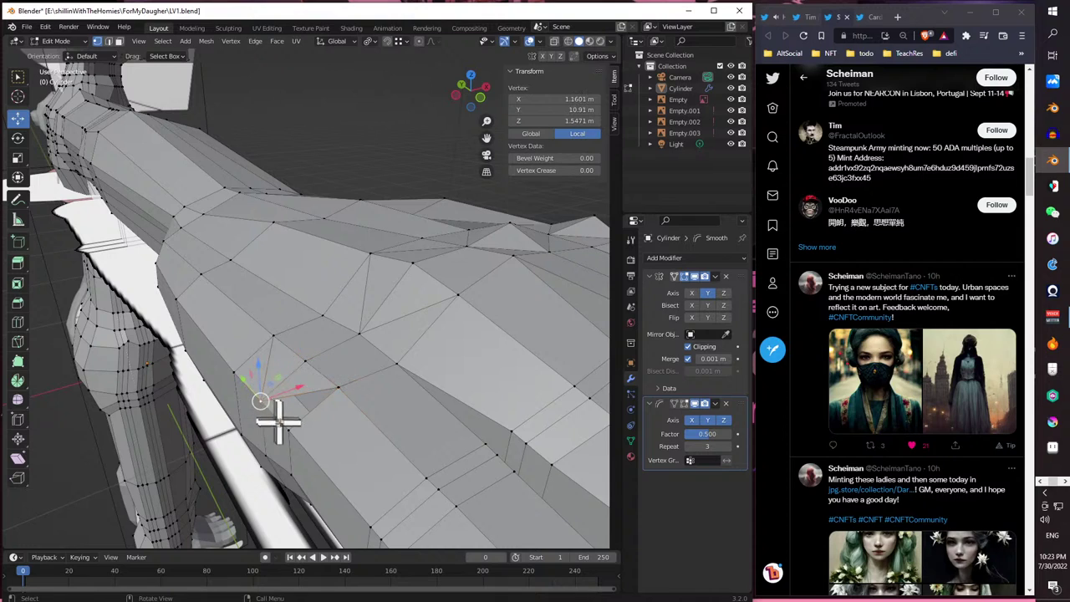
pyautogui.keyDown('shift'); pyautogui.click(287, 428); pyautogui.keyUp('shift')
pyautogui.keyDown('shift'); pyautogui.click(331, 384); pyautogui.keyUp('shift')
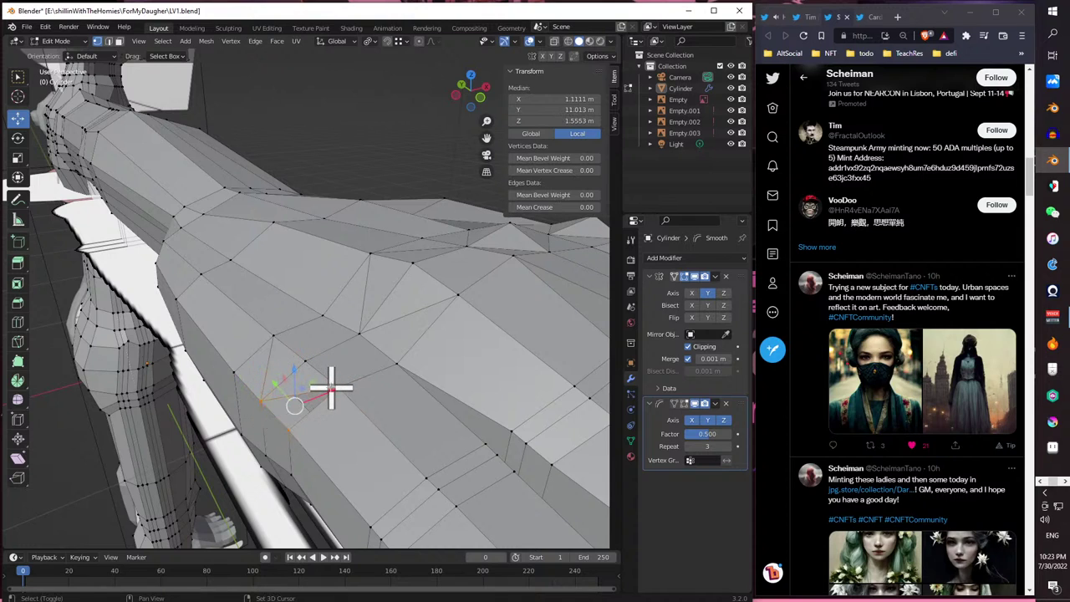
pyautogui.moveTo(329, 382); pyautogui.dragTo(328, 400, button='middle')
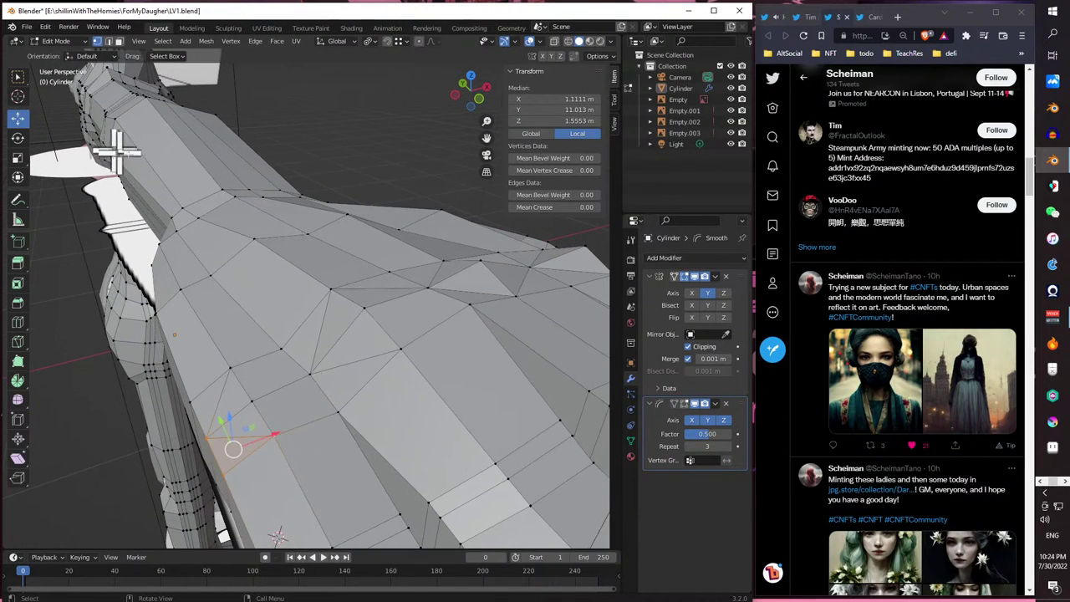
# - Delete the selected upper-torso face
pyautogui.keyDown('shift'); pyautogui.click(292, 410); pyautogui.keyUp('shift')
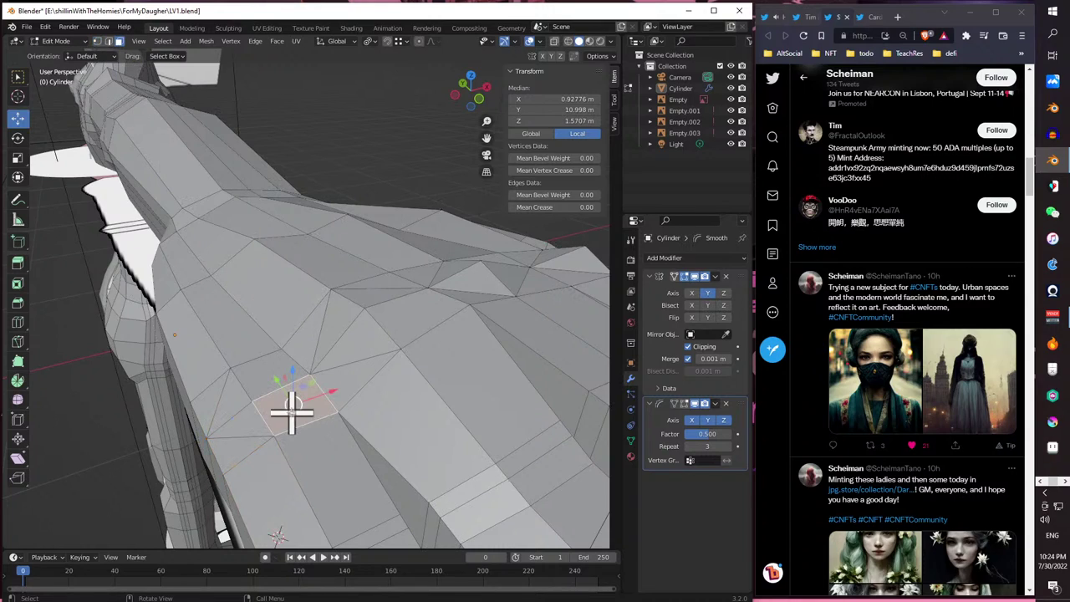
pyautogui.press('x')
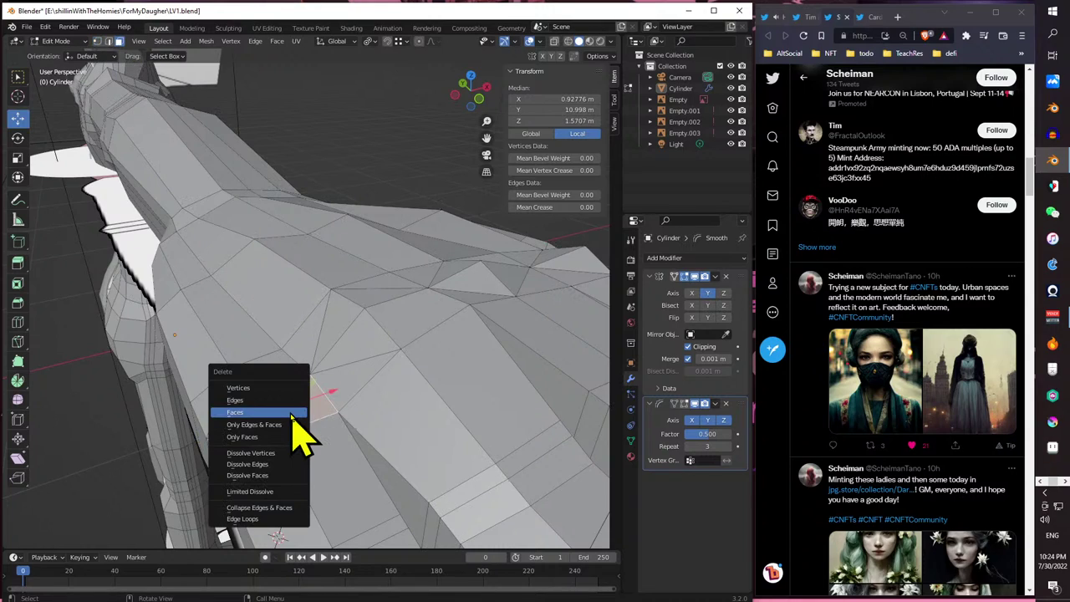
pyautogui.click(292, 413)
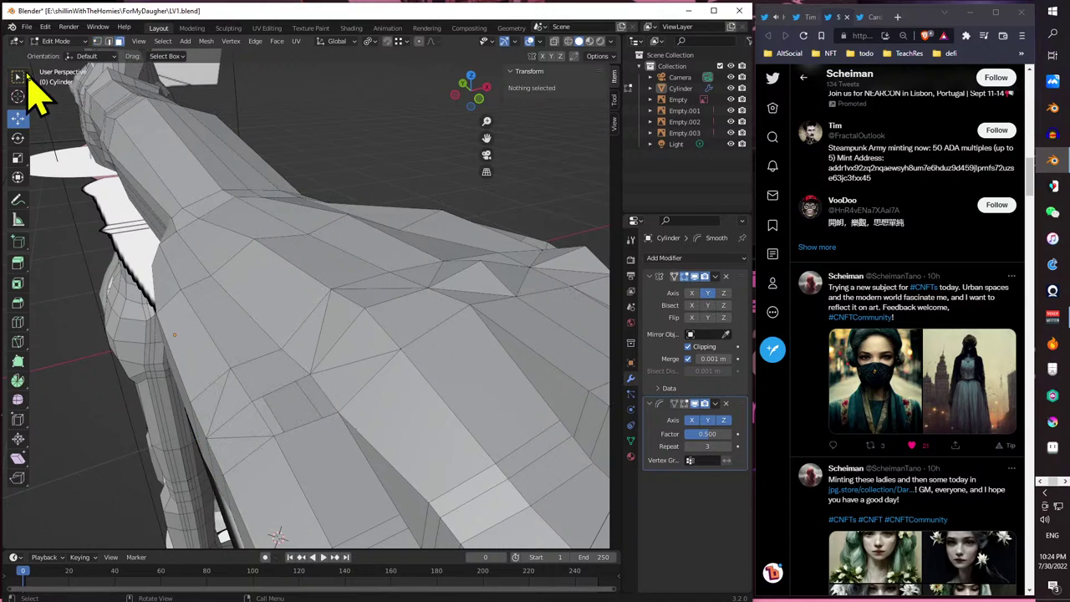
# - Delete a neighbouring triangular face from the same torso area
pyautogui.click(257, 400)
pyautogui.keyDown('shift'); pyautogui.click(307, 376); pyautogui.keyUp('shift')
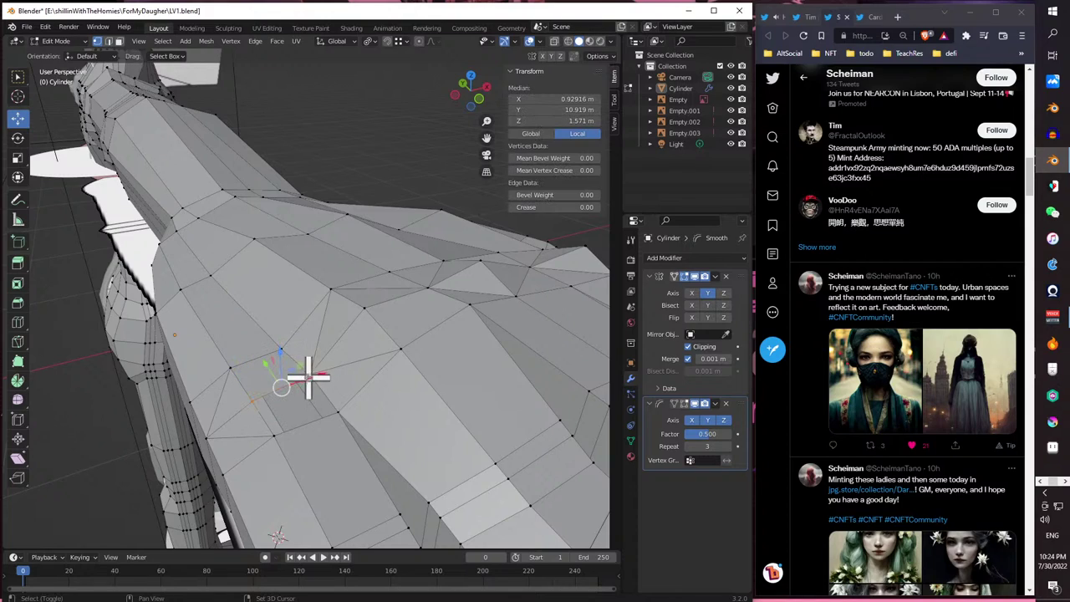
pyautogui.click(272, 434)
pyautogui.keyDown('shift'); pyautogui.click(339, 413); pyautogui.keyUp('shift')
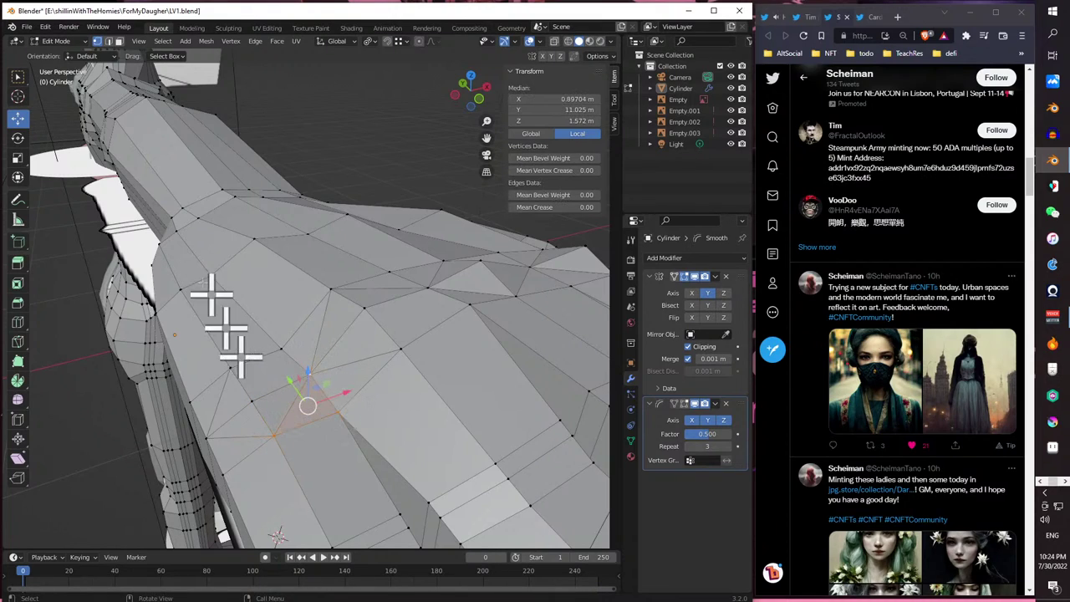
pyautogui.click(120, 41)
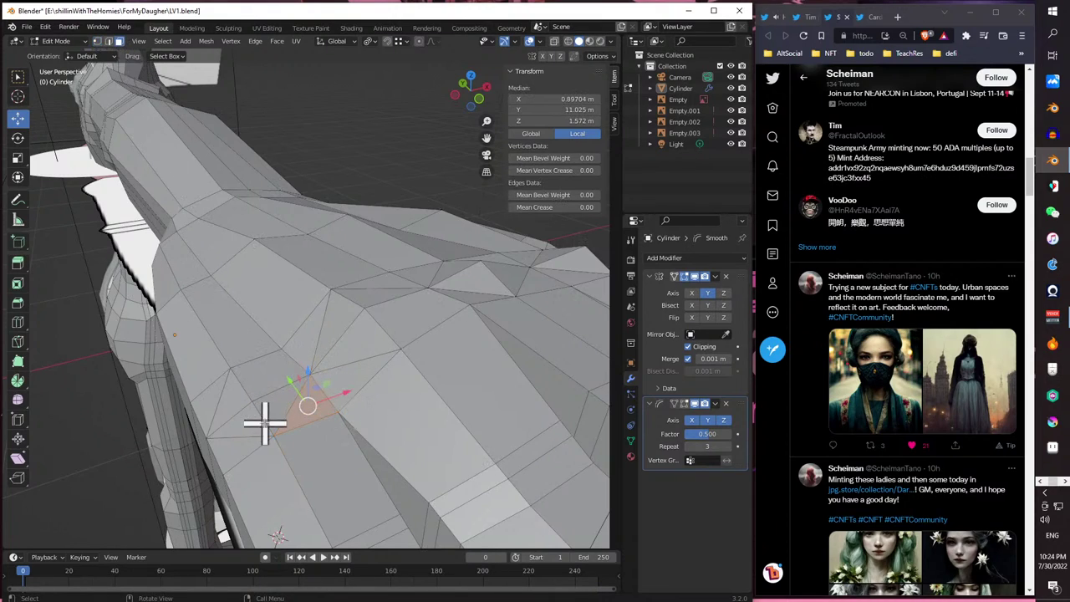
pyautogui.click(268, 382)
pyautogui.press('x')
pyautogui.click(268, 383)
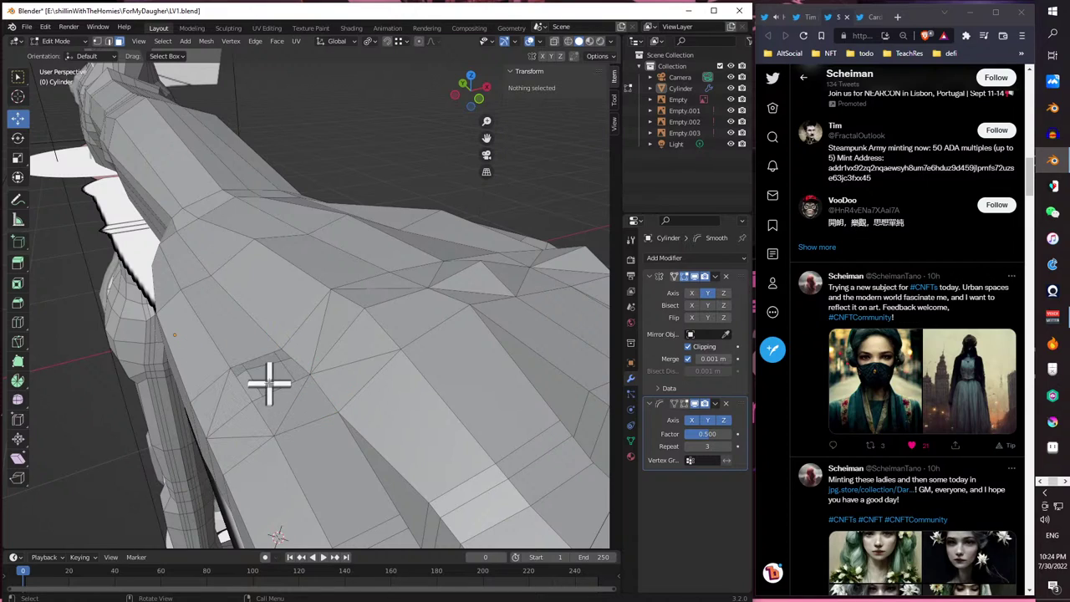
# - Back in vertex select, pick pairs of torso vertices to inspect the remaining topology
pyautogui.click(96, 41)
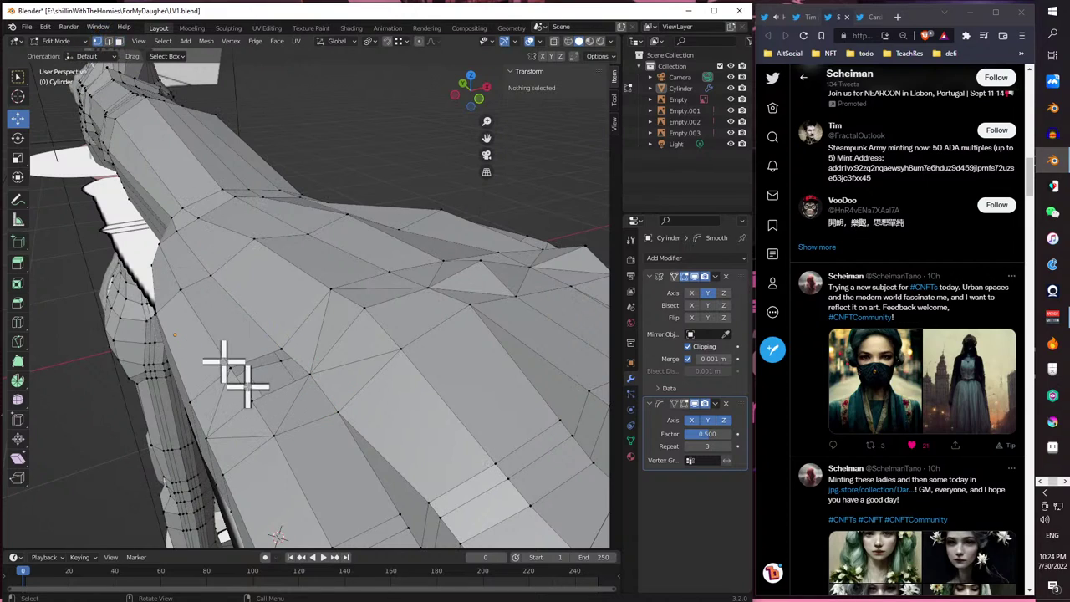
pyautogui.click(230, 368)
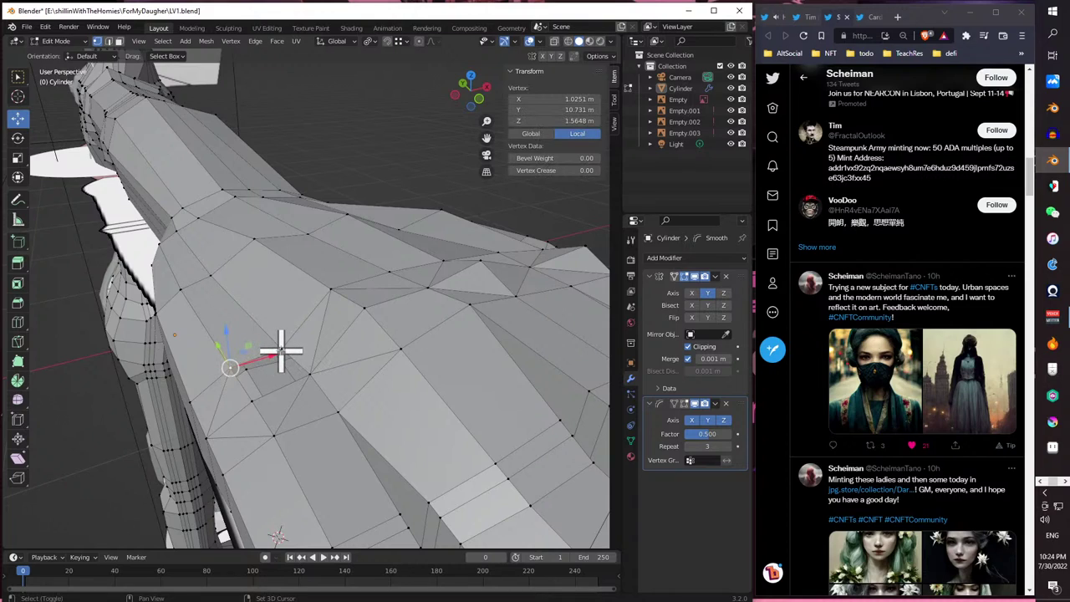
pyautogui.keyDown('shift'); pyautogui.click(309, 373); pyautogui.keyUp('shift')
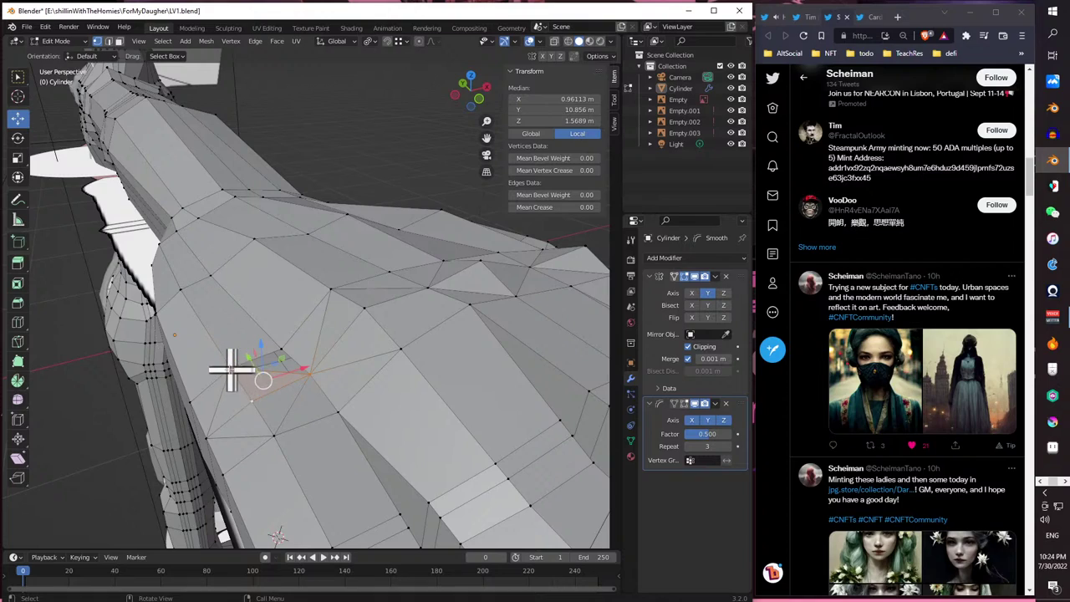
pyautogui.click(231, 367)
pyautogui.keyDown('shift'); pyautogui.click(281, 351); pyautogui.keyUp('shift')
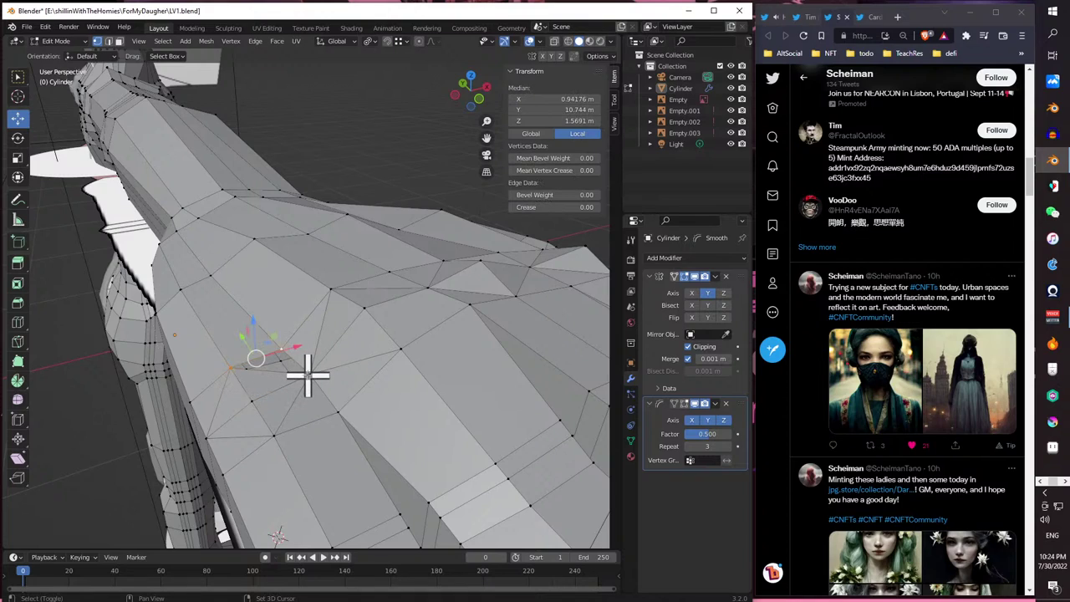
pyautogui.click(248, 406)
pyautogui.moveTo(246, 406); pyautogui.dragTo(227, 382, button='middle')
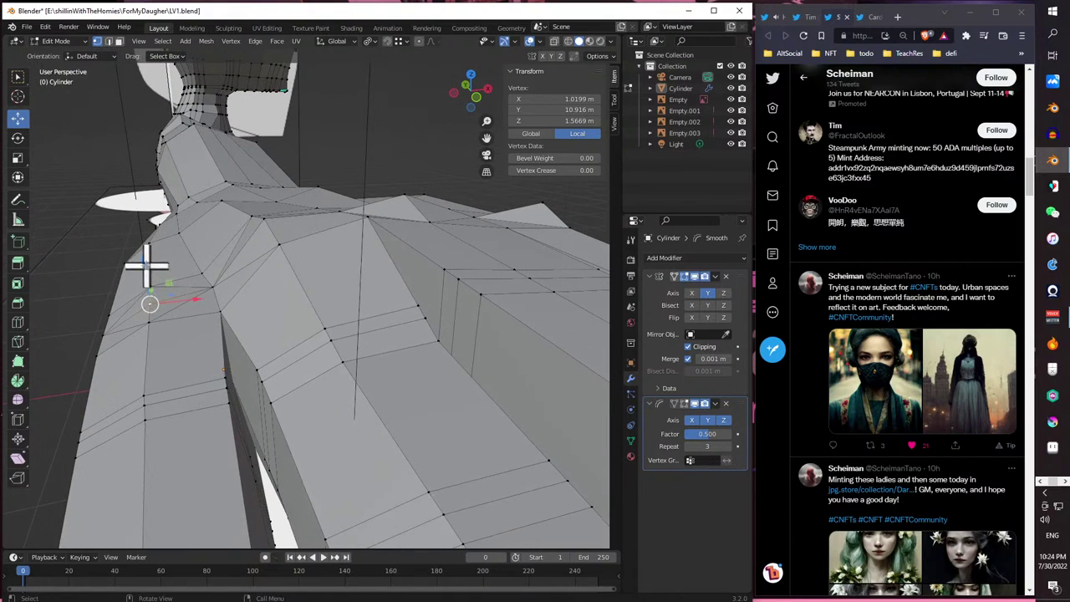
# - Raise the selected hand vertices slightly upward with the Z arrow
pyautogui.moveTo(147, 270); pyautogui.dragTo(138, 251)
pyautogui.moveTo(147, 259)
pyautogui.mouseDown(button='middle')
pyautogui.moveTo(212, 256)
pyautogui.moveTo(160, 266)
pyautogui.mouseUp(button='middle')
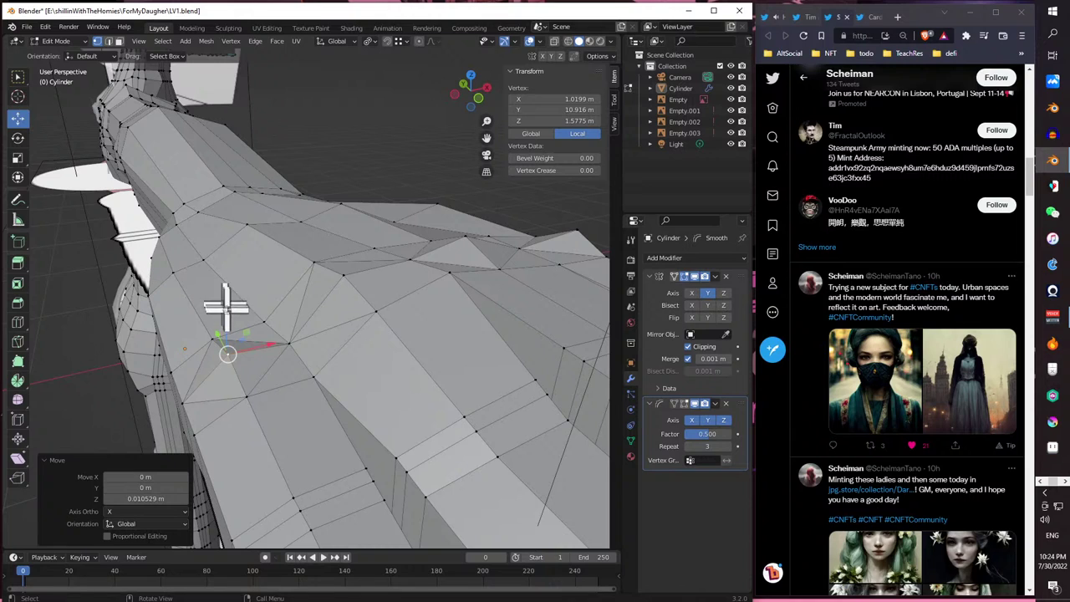
pyautogui.moveTo(226, 306); pyautogui.dragTo(222, 303)
pyautogui.moveTo(222, 304); pyautogui.dragTo(219, 248, button='middle')
# - Raise a vertex at the base of the neck slightly
pyautogui.click(228, 184)
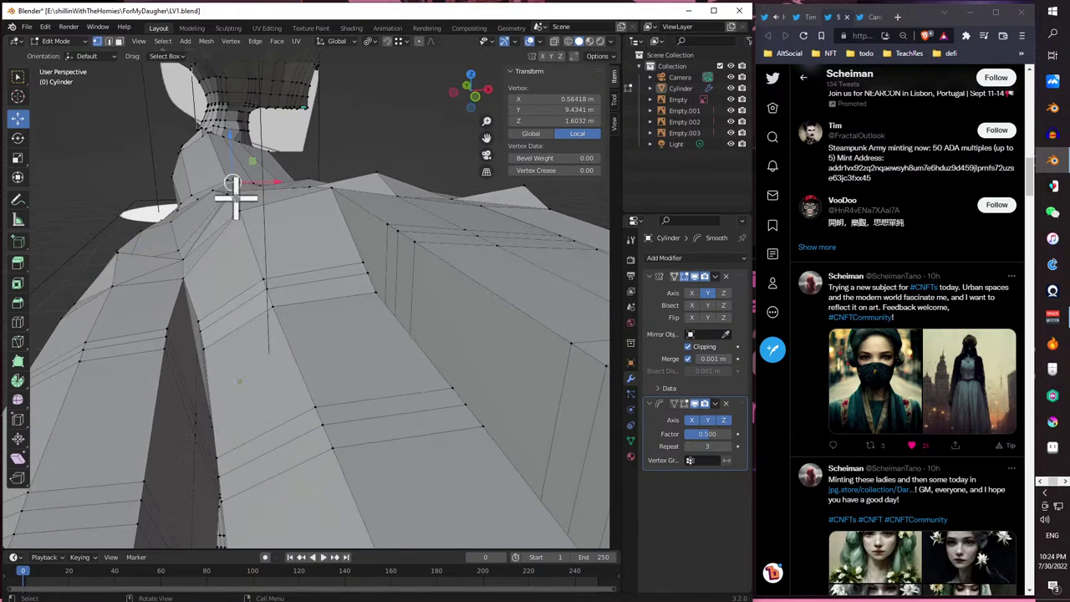
pyautogui.moveTo(227, 167); pyautogui.dragTo(221, 149)
pyautogui.moveTo(221, 149); pyautogui.dragTo(240, 287, button='middle')
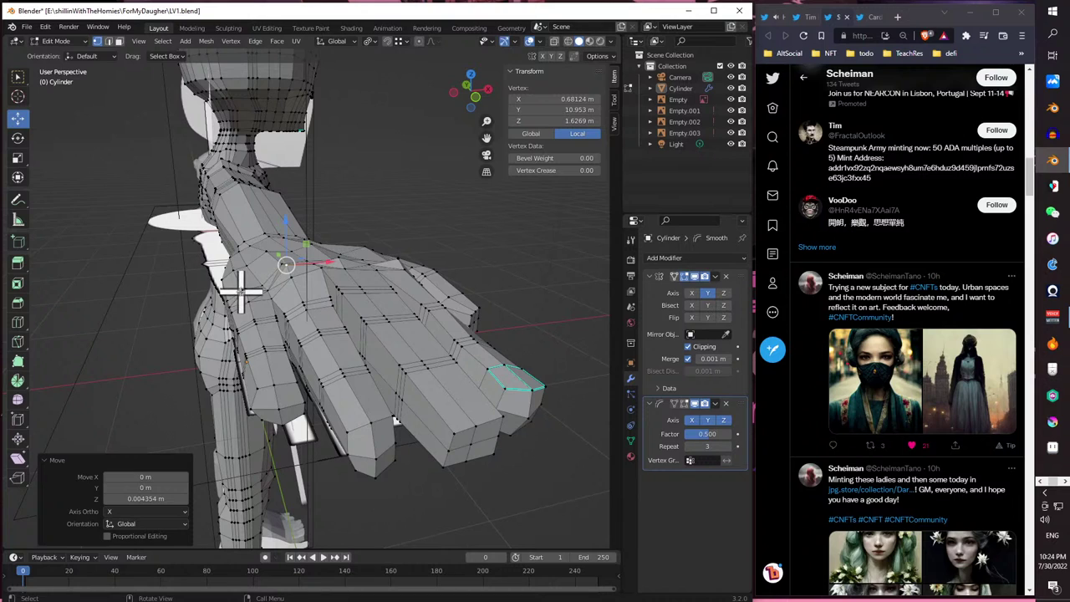
pyautogui.moveTo(248, 282)
pyautogui.mouseDown(button='middle')
pyautogui.moveTo(225, 267)
pyautogui.moveTo(246, 271)
pyautogui.mouseUp(button='middle')
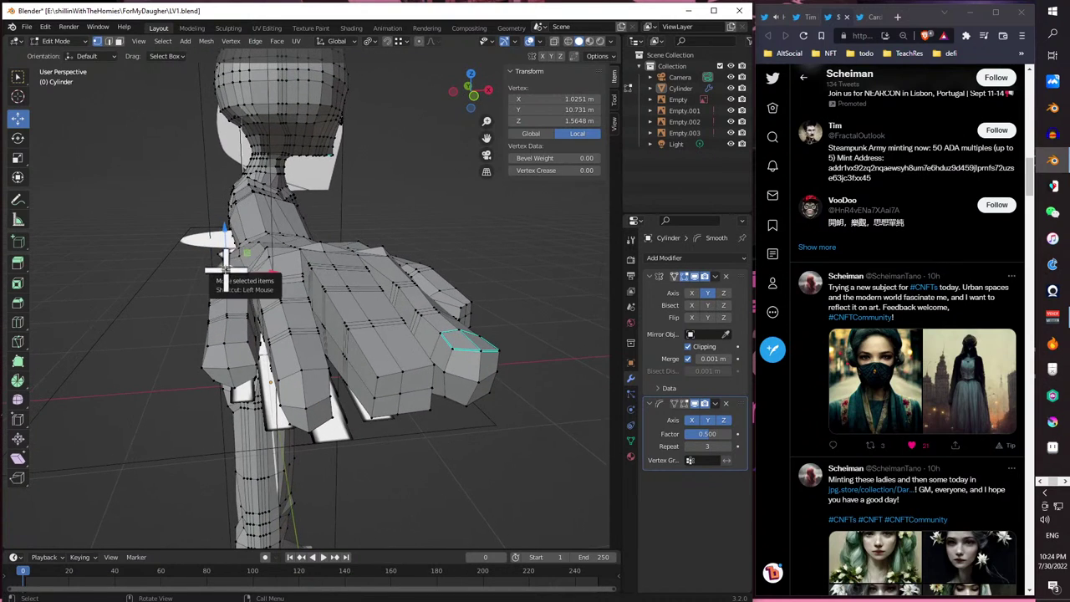
# - Lift a couple more vertices on the back and hand slightly upward
pyautogui.moveTo(224, 236); pyautogui.dragTo(222, 226)
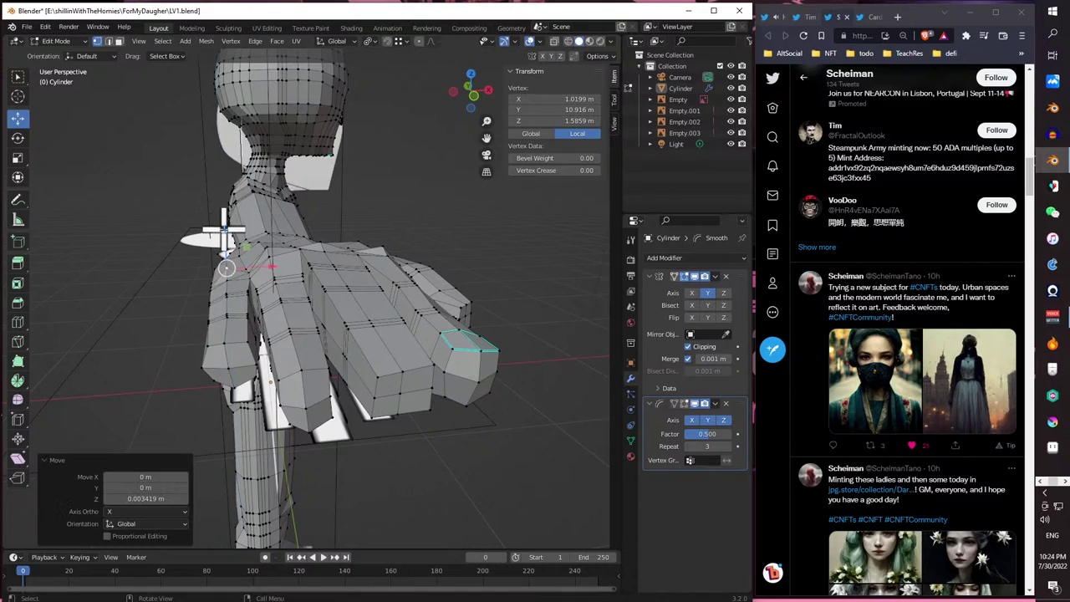
pyautogui.moveTo(222, 226)
pyautogui.mouseDown(button='middle')
pyautogui.moveTo(297, 230)
pyautogui.moveTo(306, 262)
pyautogui.moveTo(248, 253)
pyautogui.moveTo(215, 233)
pyautogui.mouseUp(button='middle')
pyautogui.click(289, 249)
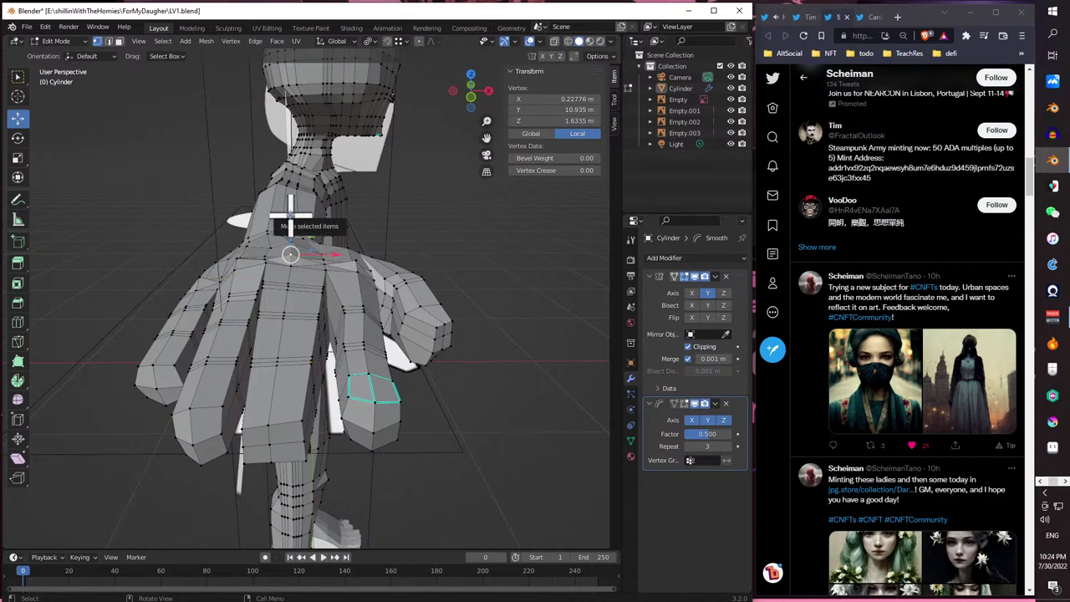
pyautogui.moveTo(289, 226); pyautogui.dragTo(288, 211)
pyautogui.moveTo(339, 272); pyautogui.dragTo(303, 313, button='middle')
# - Move a wrist vertex -0.018009 m along X
pyautogui.press('g')
pyautogui.press('x')
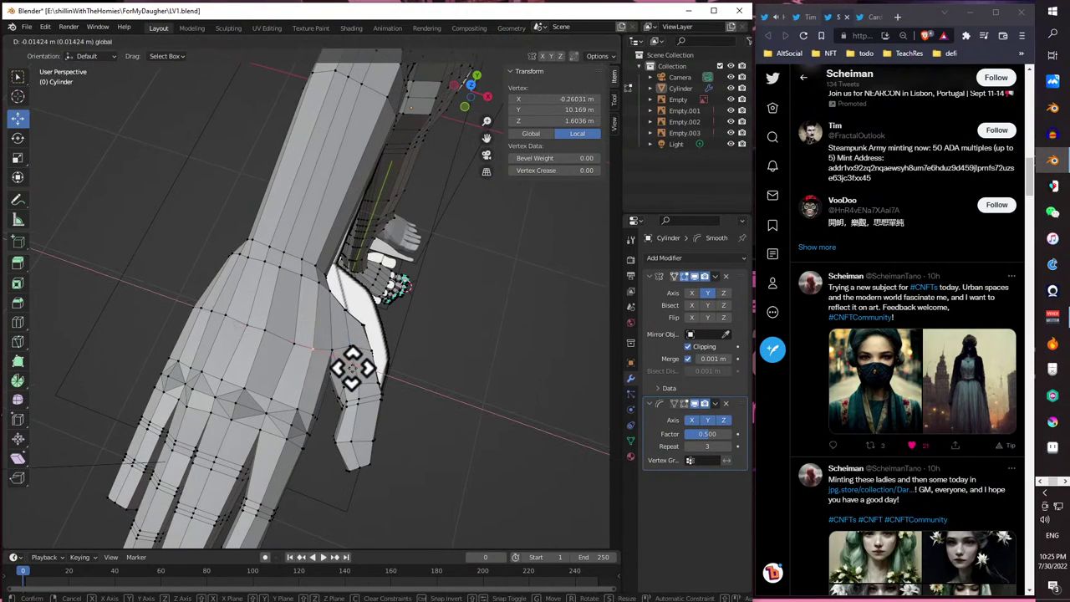
pyautogui.click(351, 368)
pyautogui.moveTo(351, 368); pyautogui.dragTo(472, 332, button='middle')
pyautogui.moveTo(318, 362); pyautogui.dragTo(368, 351, button='middle')
# - Select two wrist vertices and shift them slightly along Y
pyautogui.scroll(4, 346, 382)
pyautogui.scroll(-5, 360, 371)
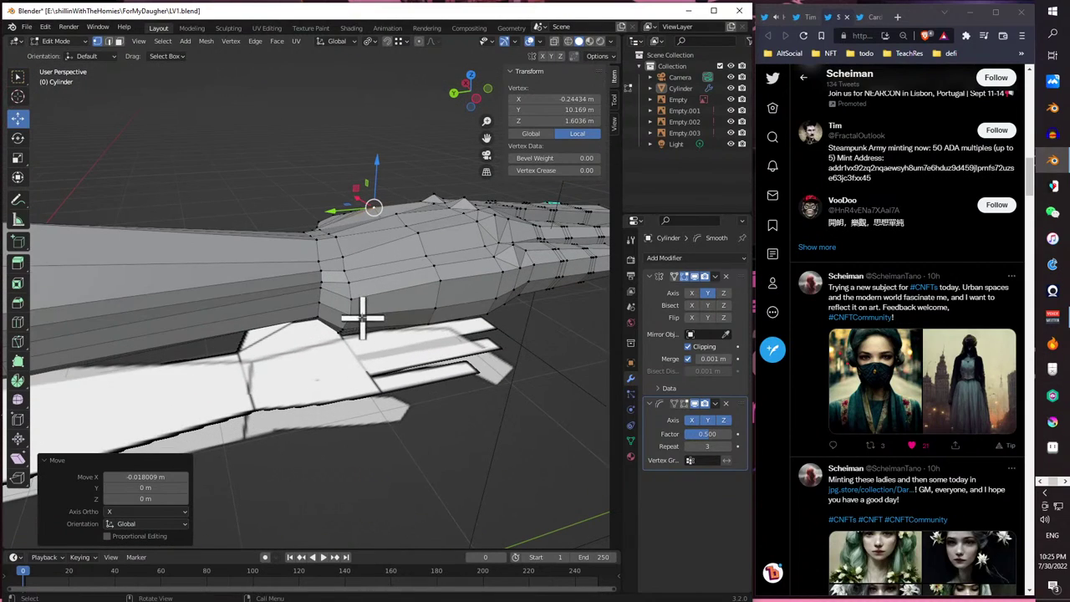
pyautogui.click(348, 282)
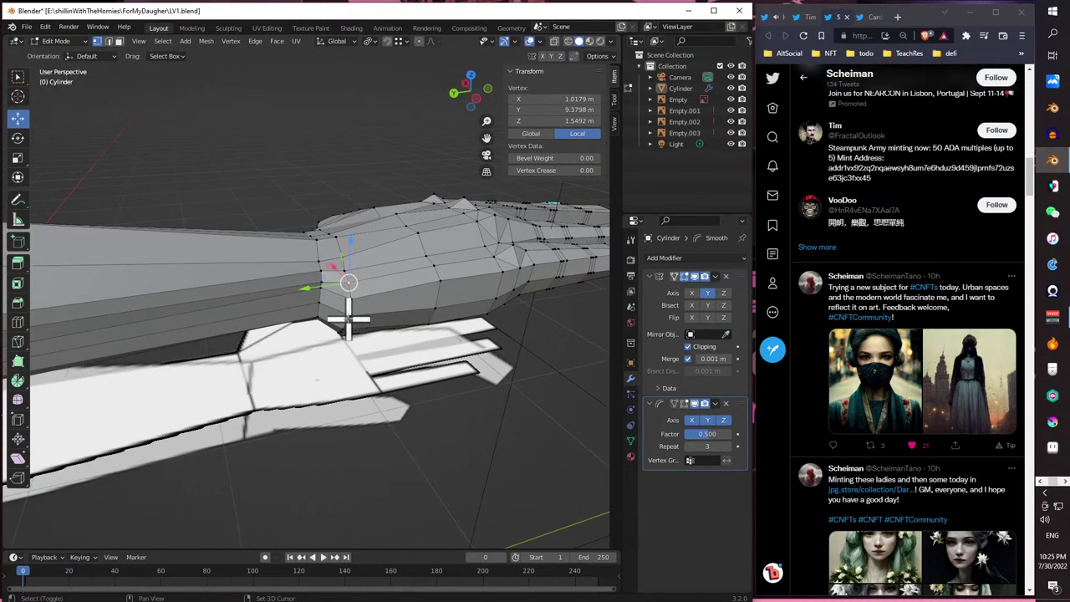
pyautogui.keyDown('shift'); pyautogui.click(353, 299); pyautogui.keyUp('shift')
pyautogui.moveTo(353, 298); pyautogui.dragTo(263, 335, button='middle')
pyautogui.moveTo(263, 335); pyautogui.dragTo(280, 342)
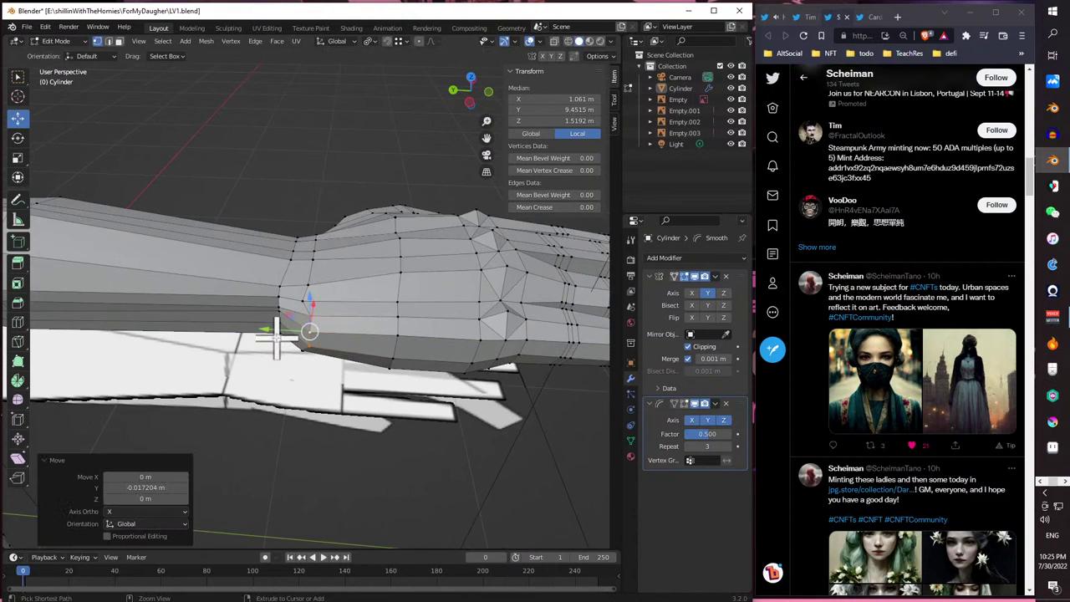
pyautogui.click(279, 342)
pyautogui.moveTo(279, 342); pyautogui.dragTo(345, 325, button='middle')
# - Slide the wrist vertices along X, extend the selection by shortest path, and move again
pyautogui.moveTo(345, 324); pyautogui.dragTo(330, 309)
pyautogui.moveTo(331, 309); pyautogui.dragTo(418, 274, button='middle')
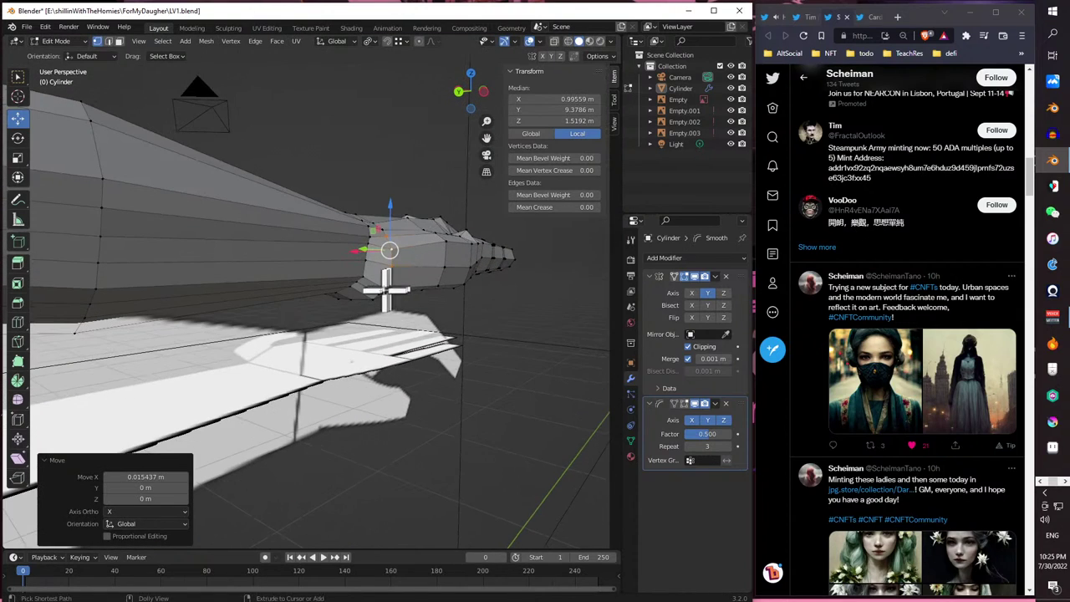
pyautogui.keyDown('ctrl'); pyautogui.keyDown('shift'); pyautogui.click(386, 290); pyautogui.keyUp('shift'); pyautogui.keyUp('ctrl')
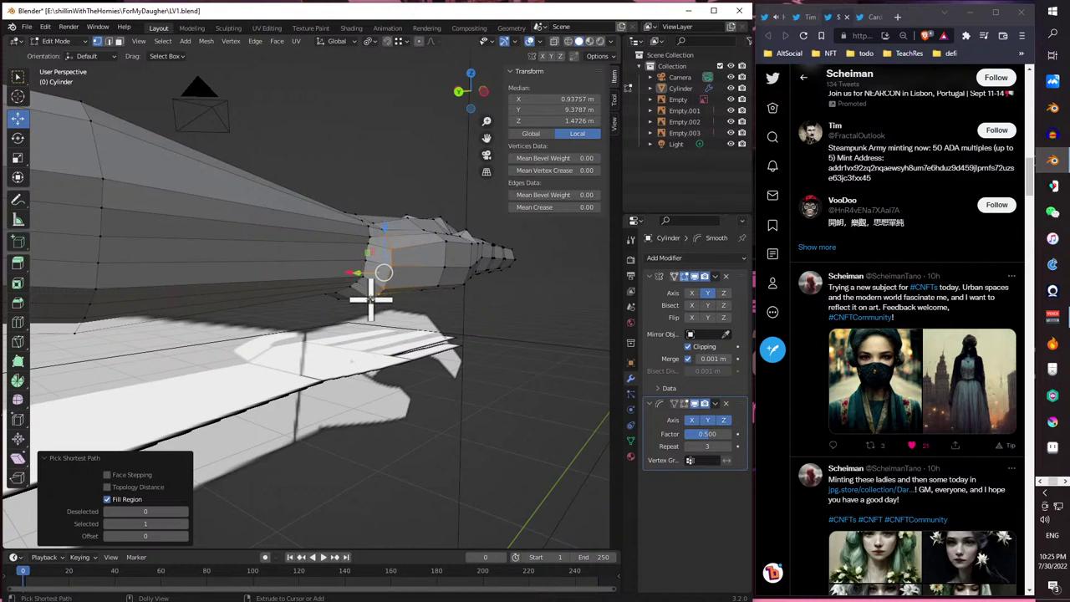
pyautogui.moveTo(371, 299); pyautogui.dragTo(372, 237, button='middle')
pyautogui.press('g')
pyautogui.click(351, 276)
pyautogui.press('g')
pyautogui.click(366, 282)
# - Try moving a wrist vertex along X, undoing and redoing the move
pyautogui.moveTo(427, 278); pyautogui.dragTo(288, 307, button='middle')
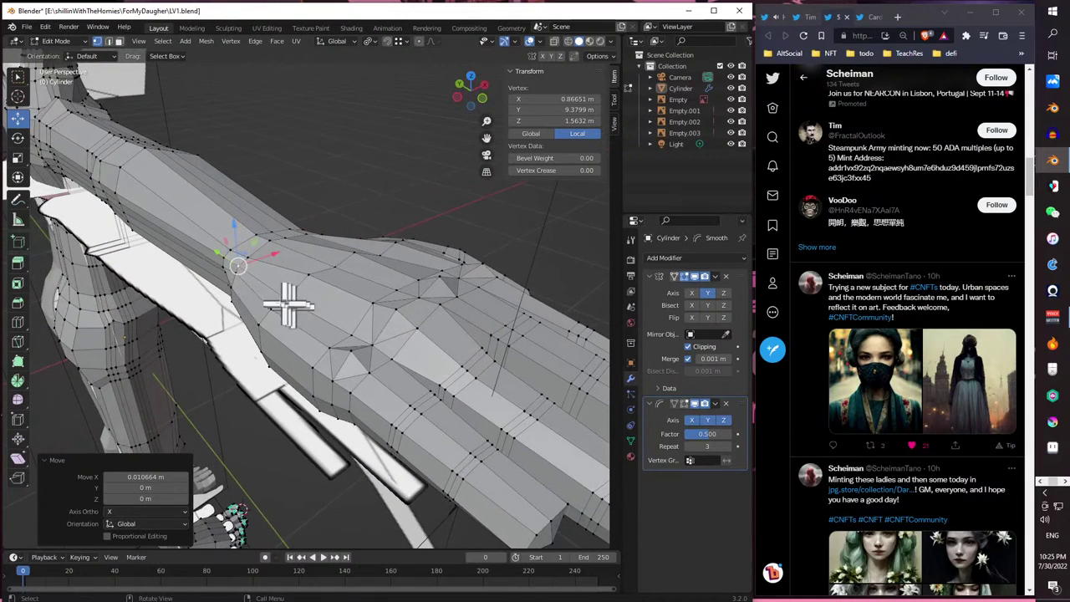
pyautogui.click(247, 266)
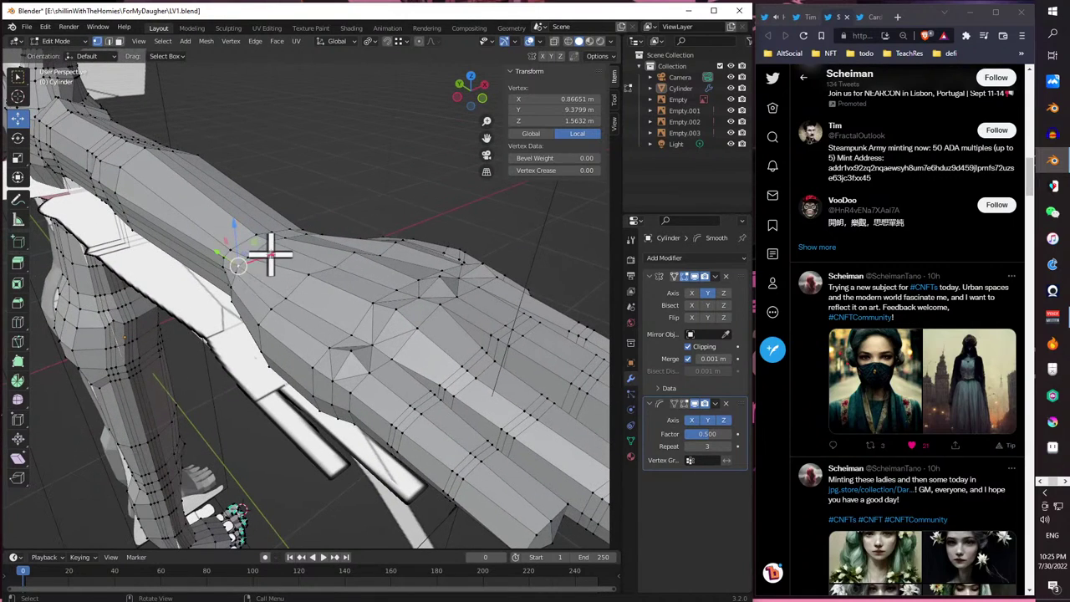
pyautogui.press('g')
pyautogui.press('x')
pyautogui.click(265, 256)
pyautogui.moveTo(209, 305); pyautogui.dragTo(238, 297, button='middle')
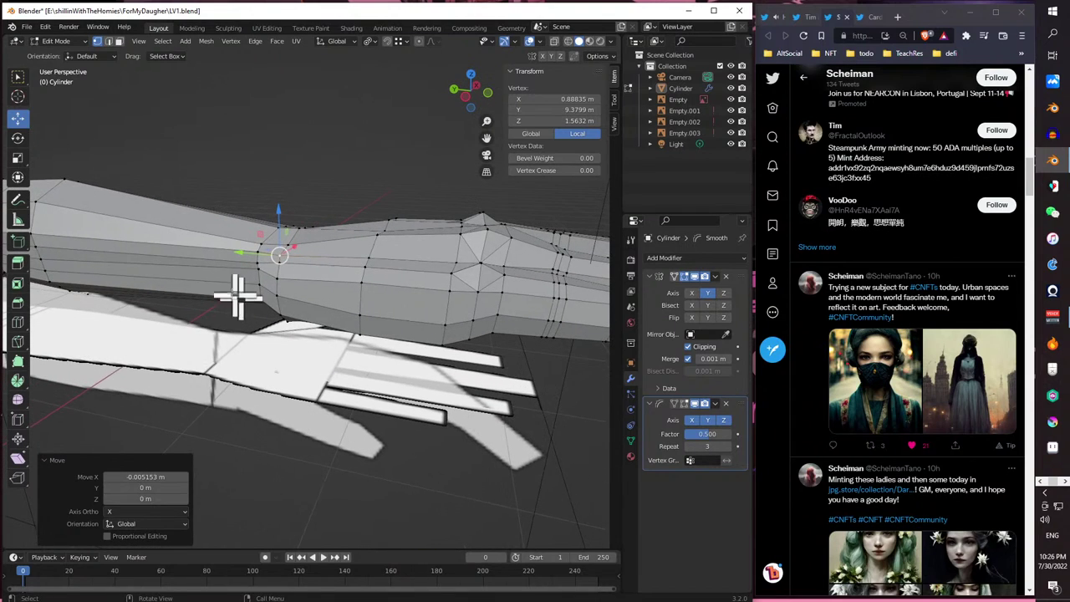
pyautogui.hotkey('ctrl', 'z')
pyautogui.moveTo(279, 262); pyautogui.dragTo(205, 301, button='middle')
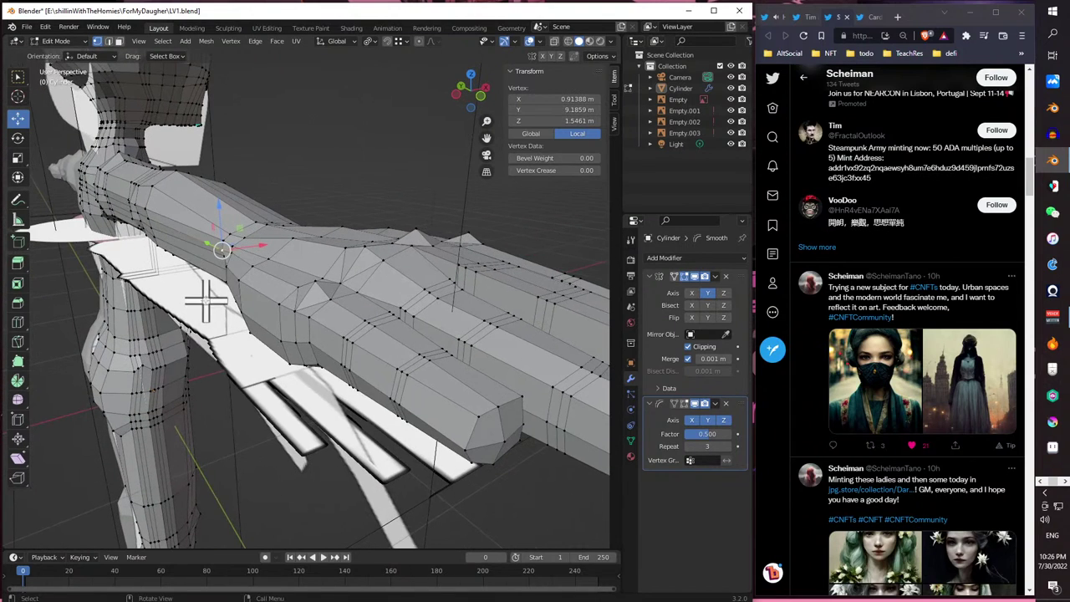
pyautogui.moveTo(244, 249); pyautogui.dragTo(376, 294, button='middle')
pyautogui.hotkey('ctrl', 'shift', 'z')
pyautogui.hotkey('ctrl', 'z')
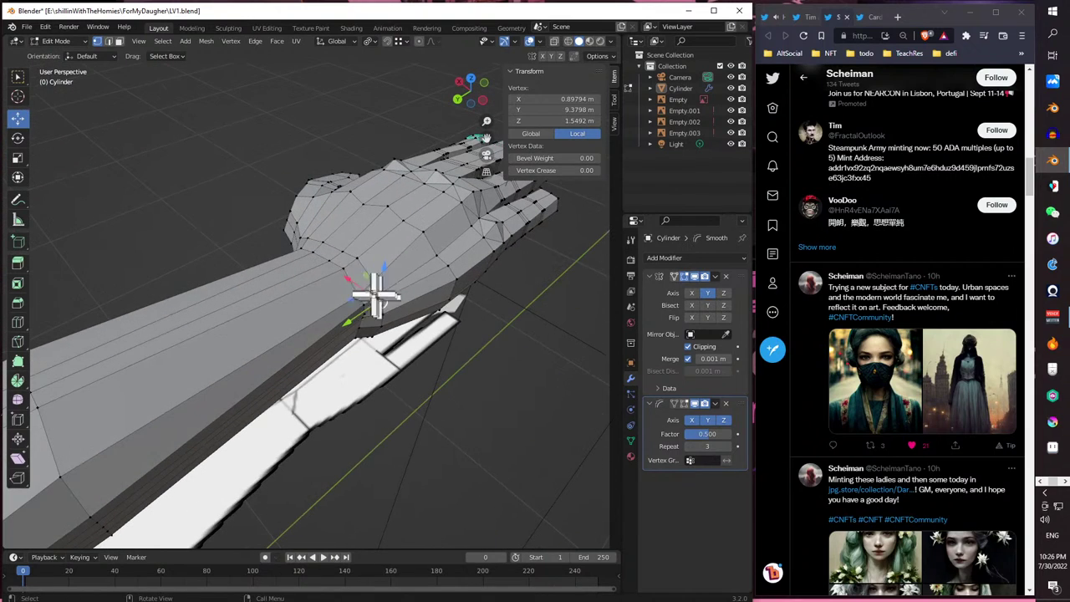
# - Retry the wrist vertex moves, keeping it at X 0.89473 m, Y 9.1856 m, Z 1.5328 m
pyautogui.press('g')
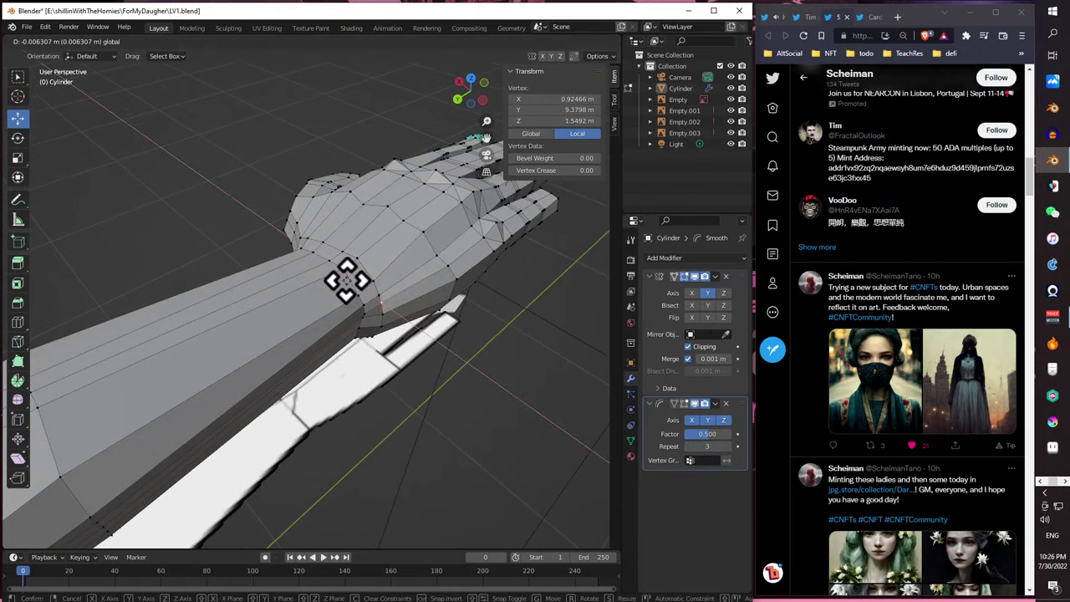
pyautogui.click(346, 282)
pyautogui.moveTo(346, 283); pyautogui.dragTo(326, 260, button='middle')
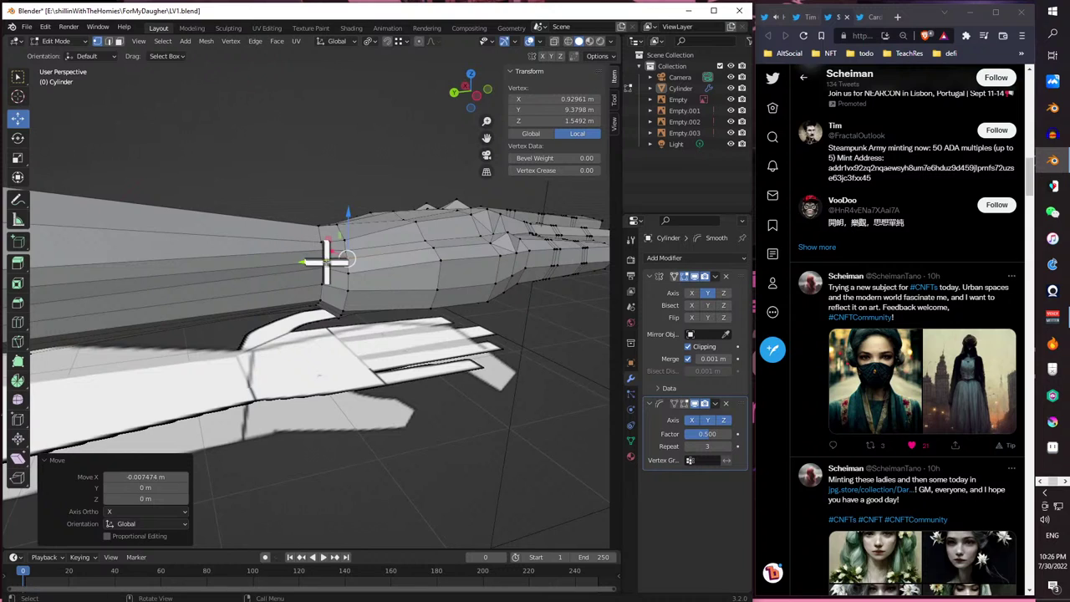
pyautogui.hotkey('ctrl', 'z')
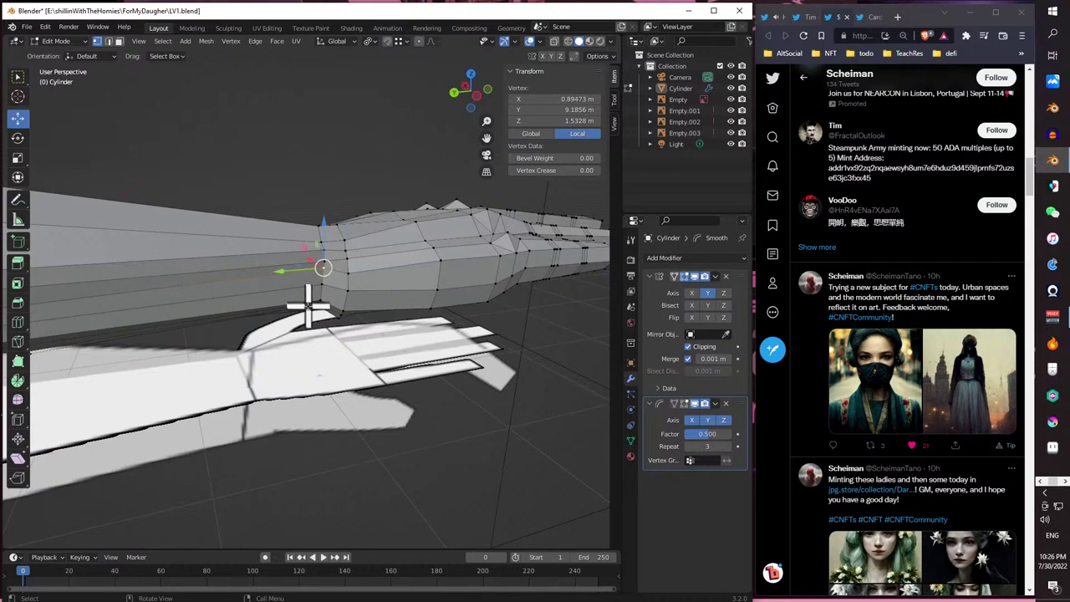
pyautogui.moveTo(310, 306); pyautogui.dragTo(225, 322, button='middle')
pyautogui.press('g')
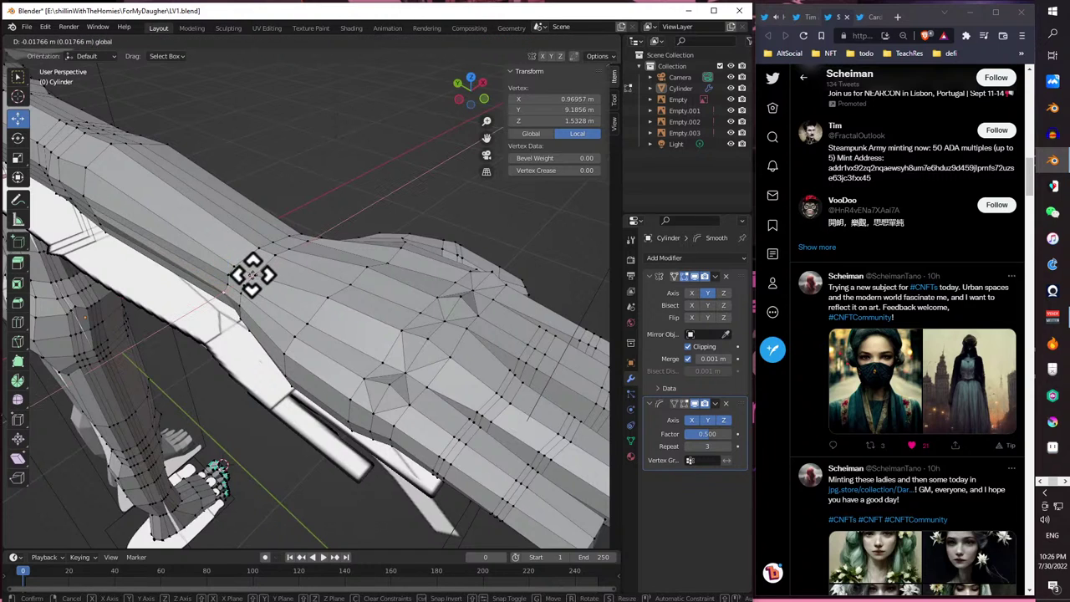
pyautogui.click(251, 275)
pyautogui.moveTo(251, 274); pyautogui.dragTo(349, 228, button='middle')
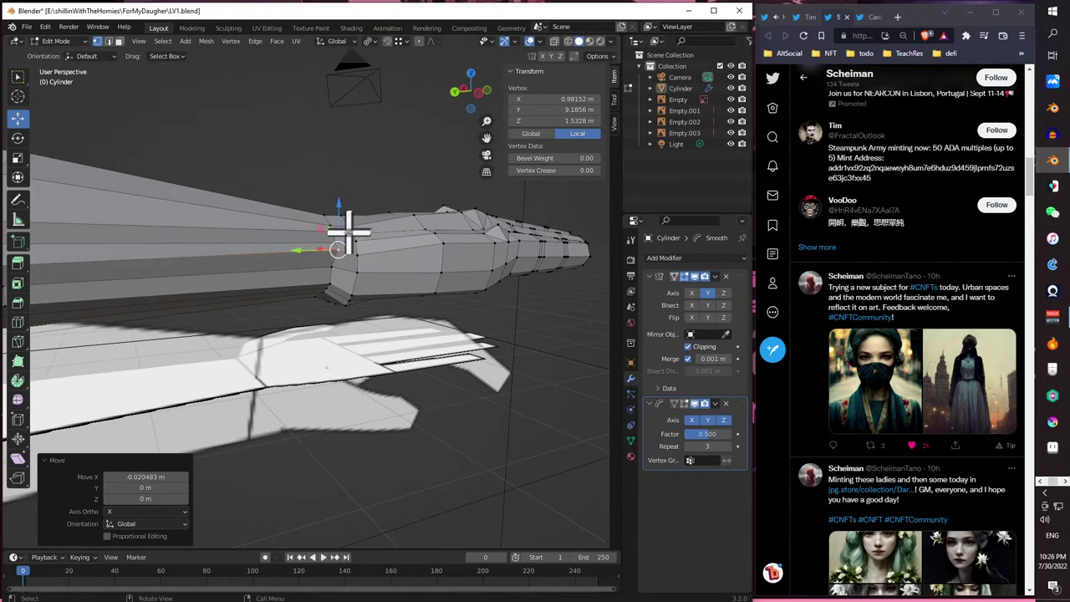
pyautogui.hotkey('ctrl', 'z')
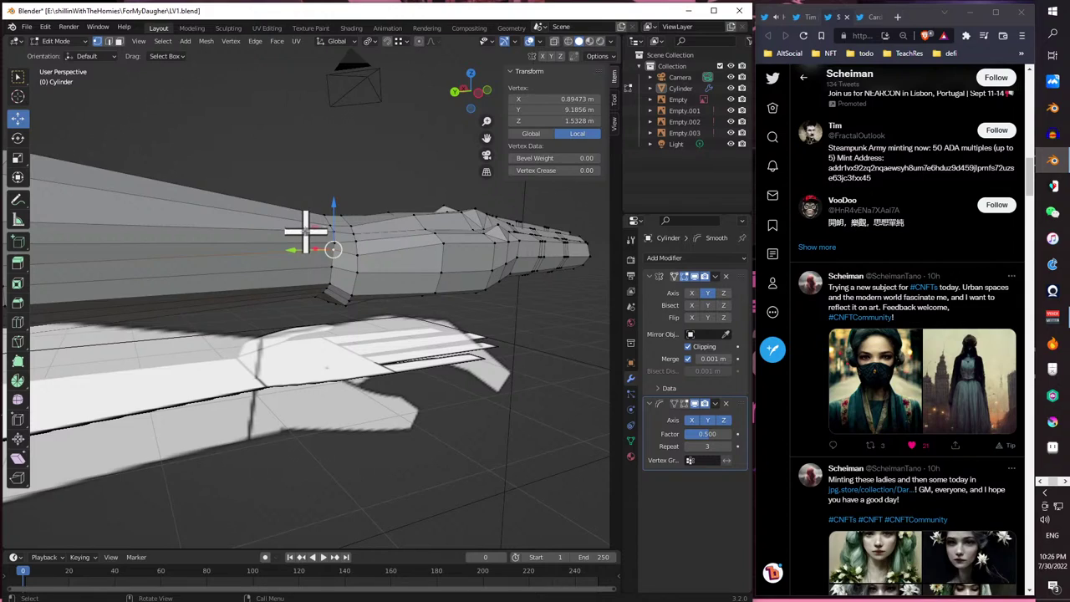
# - Loop-cut the forearm with a new edge loop near the wrist and slide it slightly
pyautogui.click(308, 276)
pyautogui.click(443, 274)
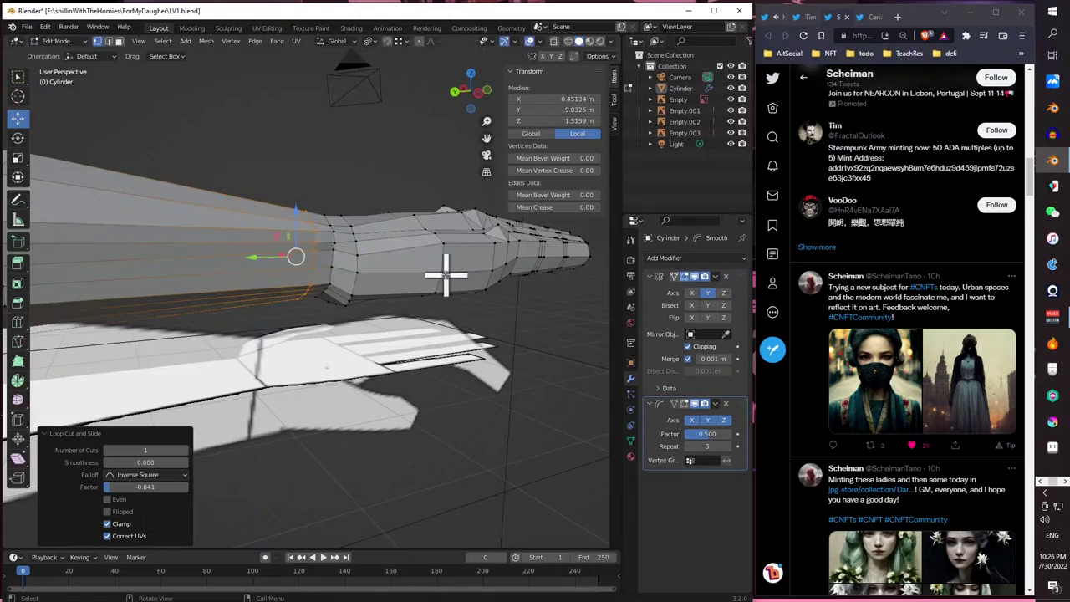
pyautogui.moveTo(446, 276); pyautogui.dragTo(330, 303, button='middle')
pyautogui.scroll(4, 335, 301)
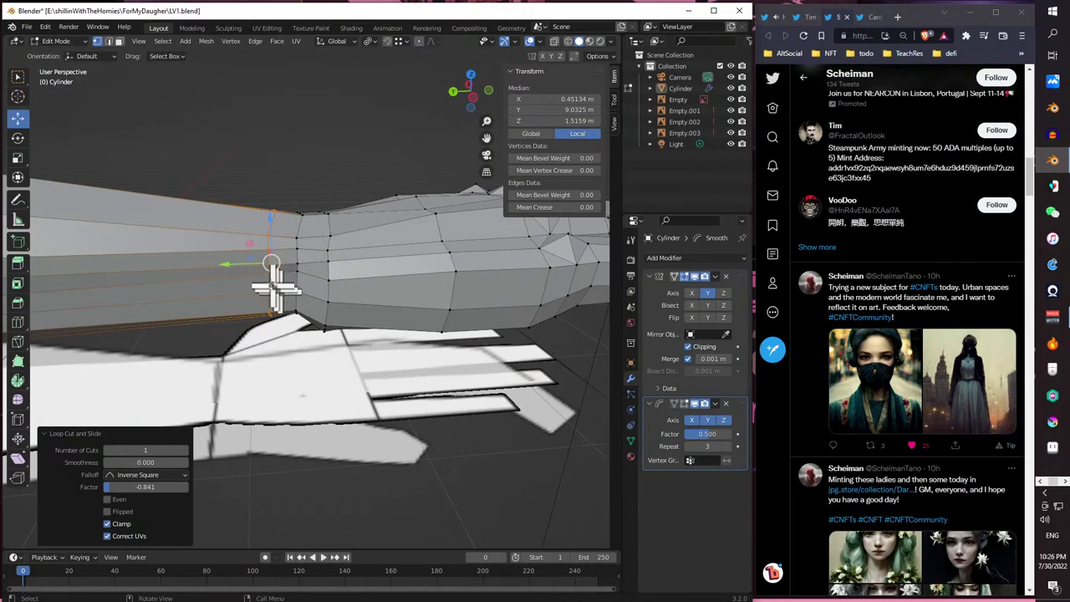
pyautogui.moveTo(213, 264); pyautogui.dragTo(253, 268)
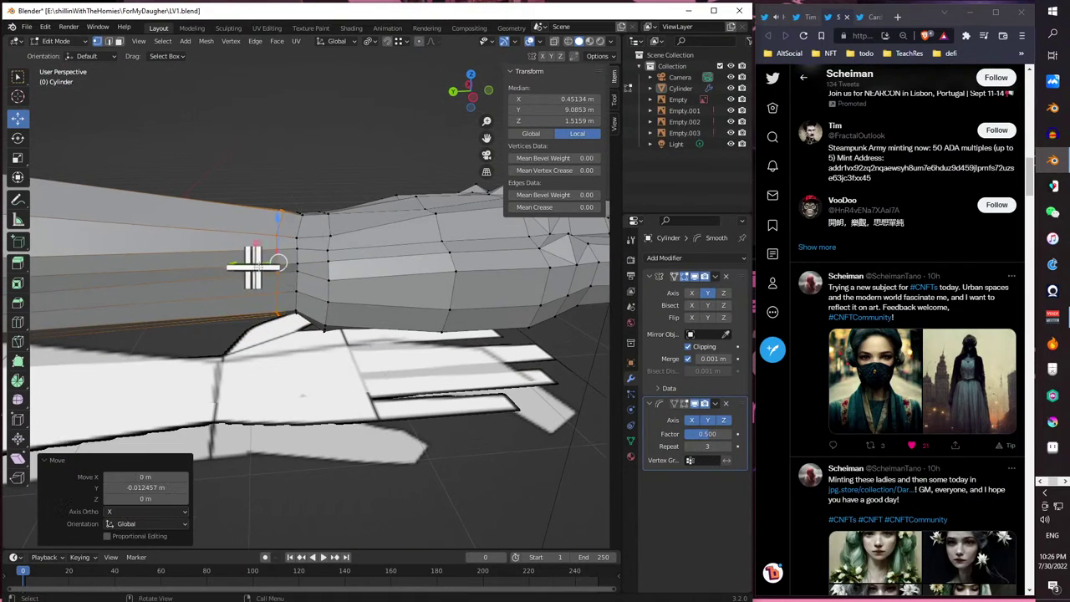
# - Pull a wrist vertex along X, then move a second wrist vertex
pyautogui.click(297, 270)
pyautogui.moveTo(311, 275); pyautogui.dragTo(243, 274, button='middle')
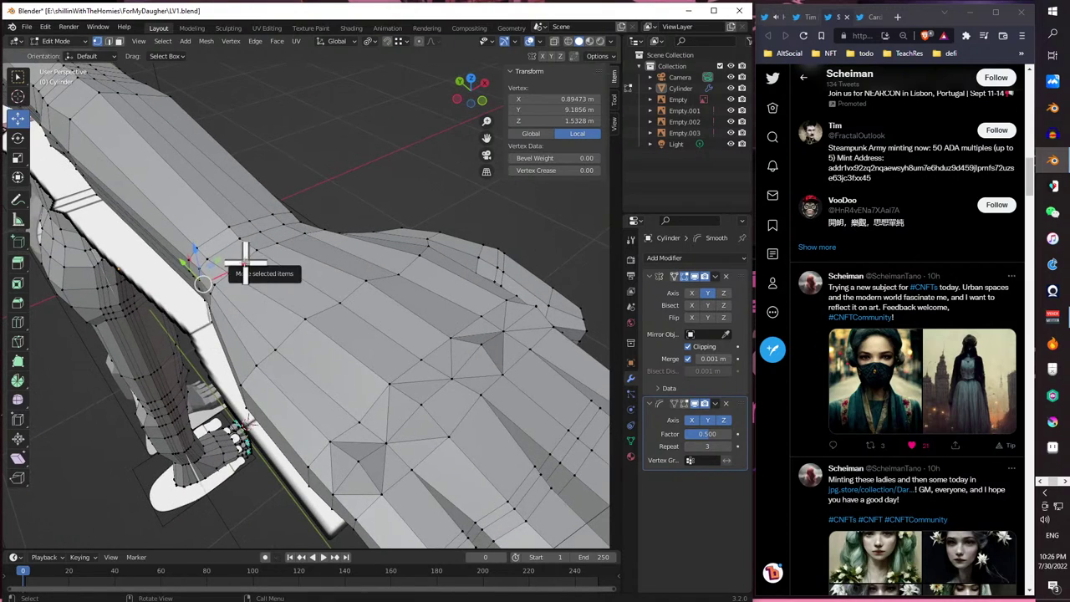
pyautogui.moveTo(244, 262); pyautogui.dragTo(239, 267)
pyautogui.moveTo(239, 268); pyautogui.dragTo(327, 270, button='middle')
pyautogui.click(327, 270)
pyautogui.press('g')
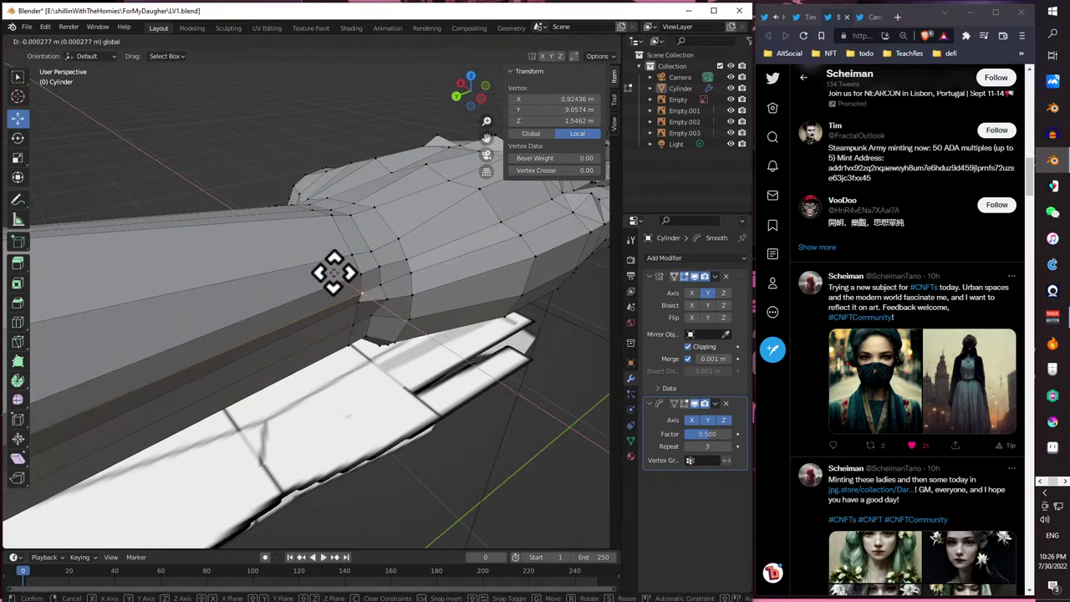
pyautogui.click(355, 292)
# - Move a pair of wrist vertices along X, then select the wrist vertex at X 0.96119 m
pyautogui.keyDown('shift'); pyautogui.click(359, 303); pyautogui.keyUp('shift')
pyautogui.moveTo(360, 302); pyautogui.dragTo(326, 314, button='middle')
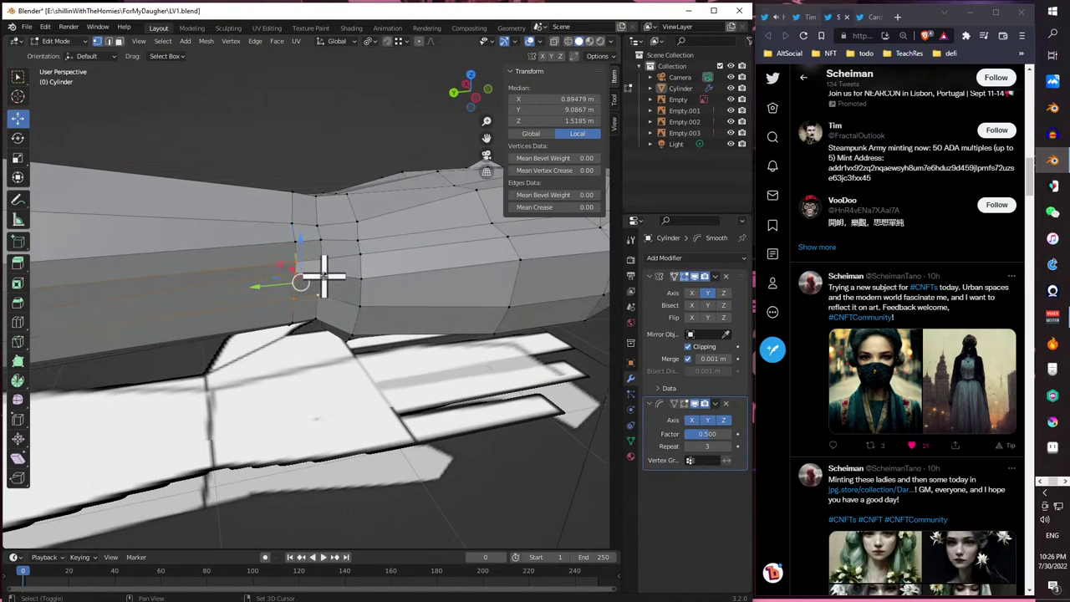
pyautogui.moveTo(318, 266); pyautogui.dragTo(328, 292, button='middle')
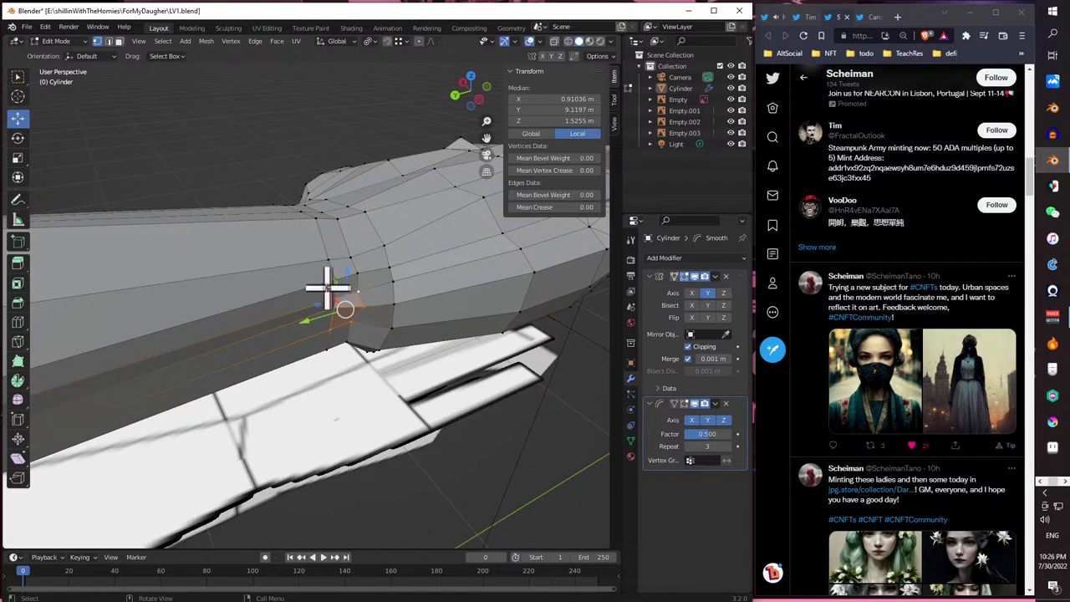
pyautogui.press('g')
pyautogui.click(326, 297)
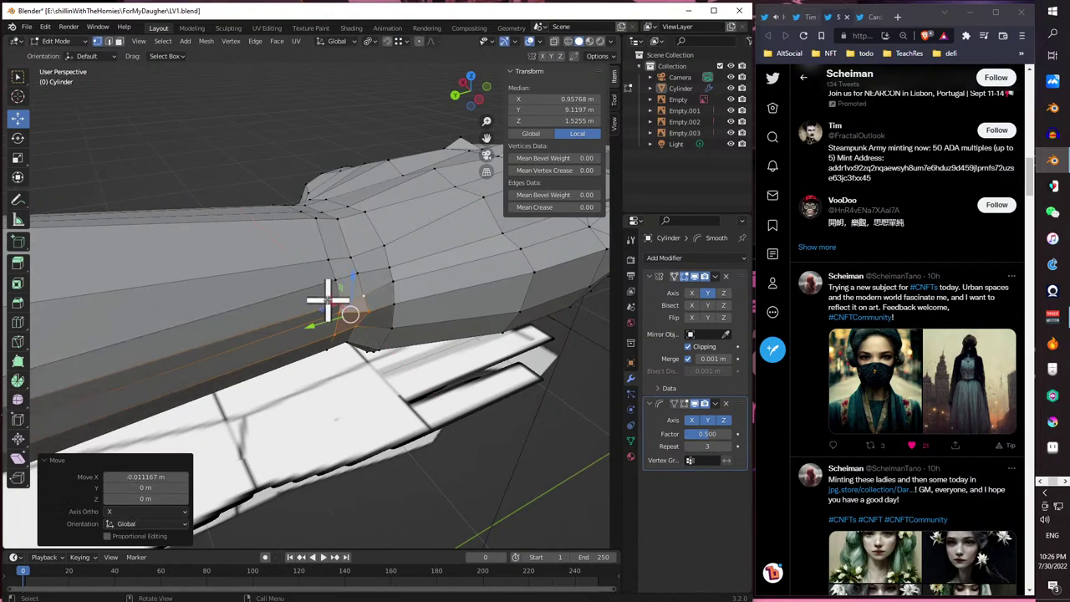
pyautogui.moveTo(326, 303); pyautogui.dragTo(180, 320, button='middle')
pyautogui.click(341, 239)
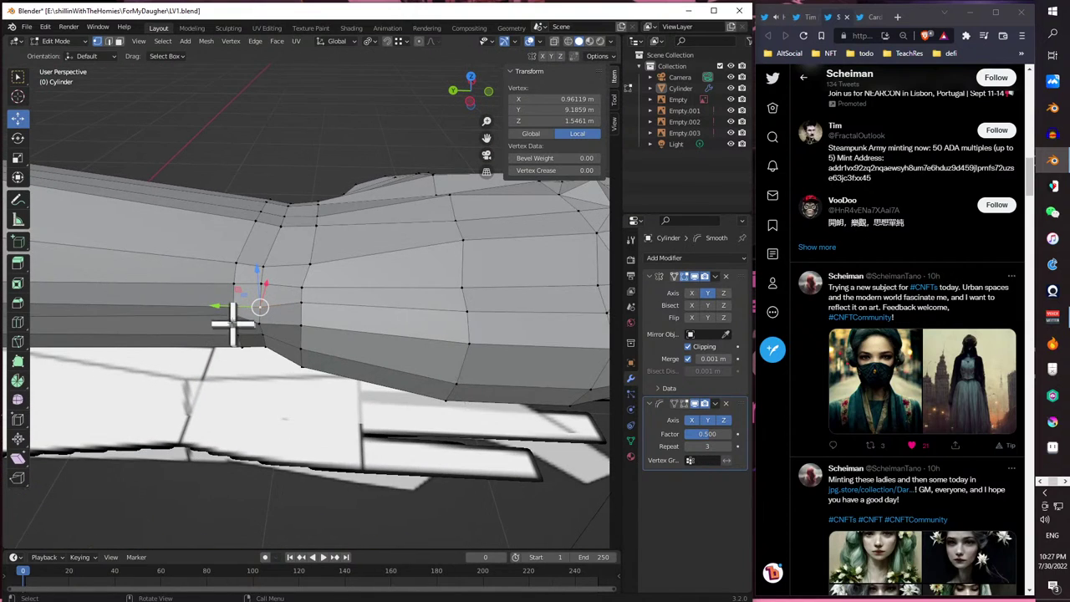
# - Nudge the selected wrist vertex slightly along X, undoing the first attempt
pyautogui.moveTo(251, 284); pyautogui.dragTo(240, 299)
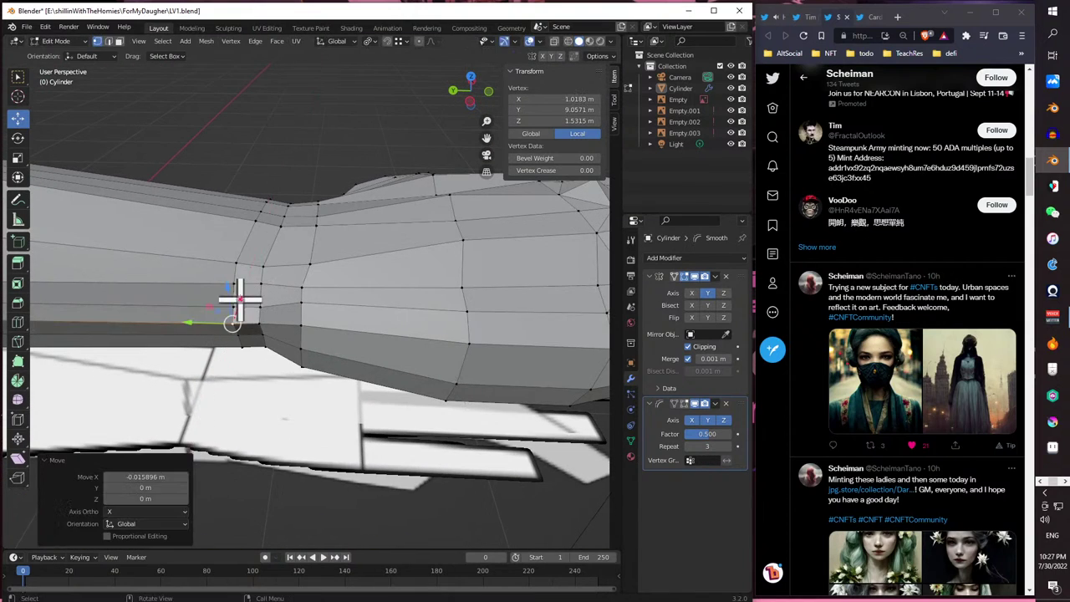
pyautogui.moveTo(122, 332); pyautogui.dragTo(224, 283, button='middle')
pyautogui.hotkey('ctrl', 'z')
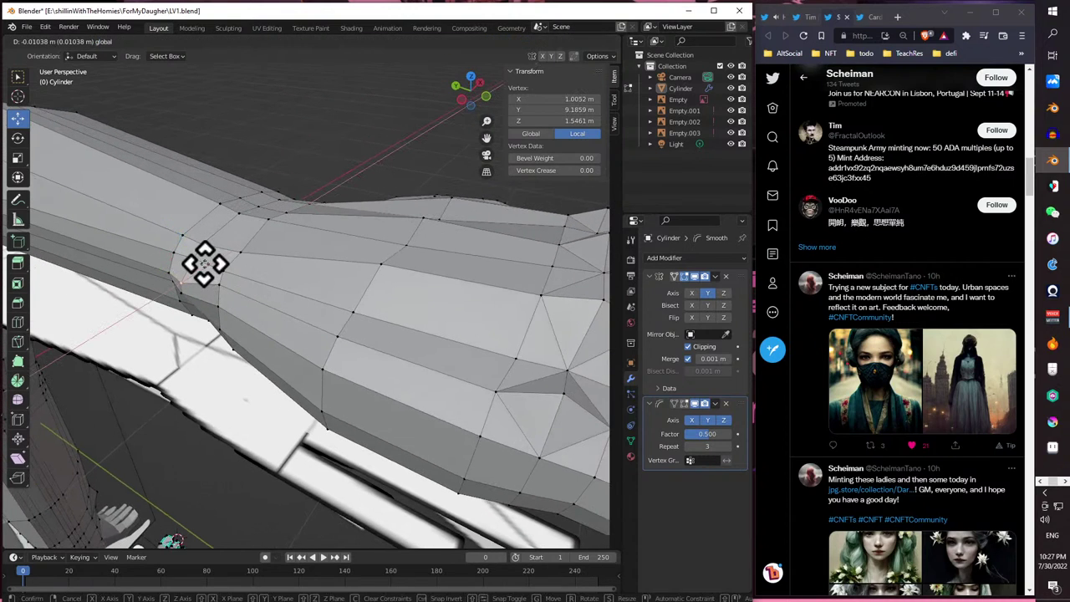
pyautogui.moveTo(203, 258); pyautogui.dragTo(210, 296)
pyautogui.moveTo(210, 296); pyautogui.dragTo(203, 378, button='middle')
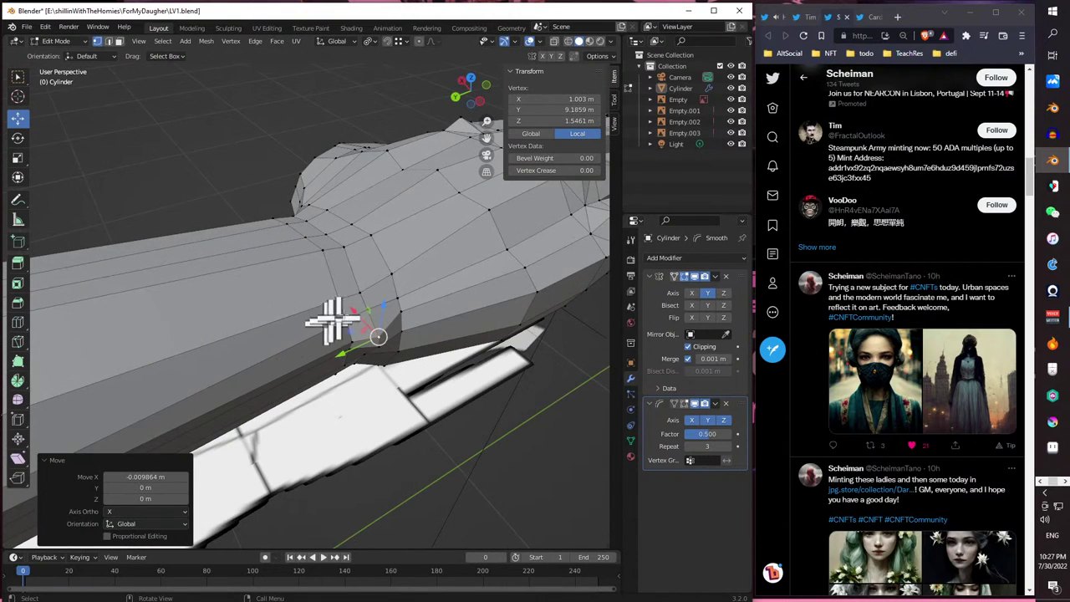
# - Nudge another wrist vertex along X in three small moves
pyautogui.click(362, 310)
pyautogui.moveTo(357, 316); pyautogui.dragTo(215, 306, button='middle')
pyautogui.press('g')
pyautogui.press('x')
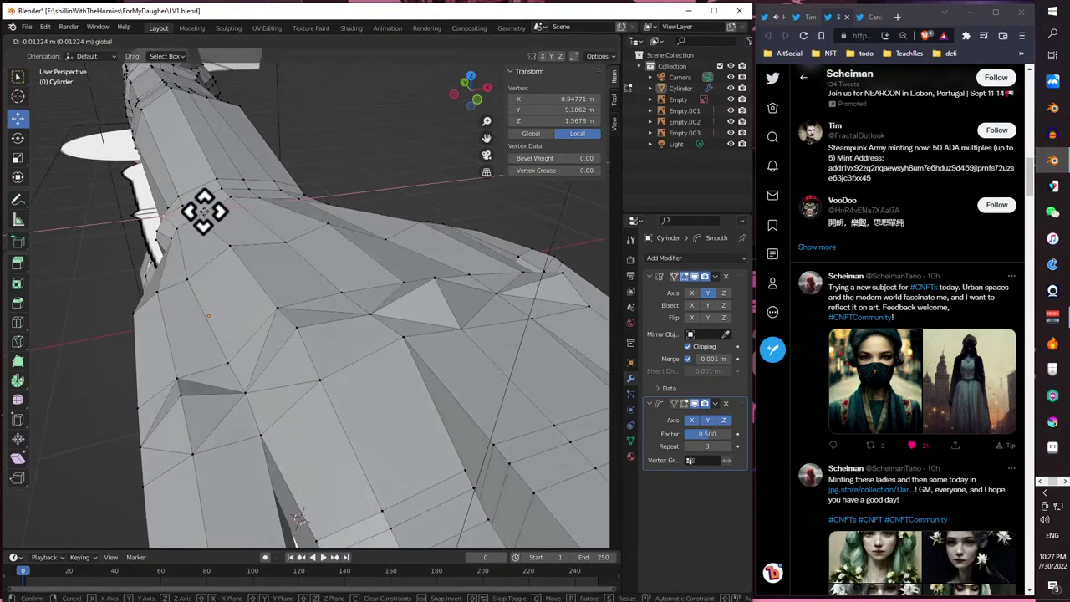
pyautogui.click(204, 209)
pyautogui.press('g')
pyautogui.press('x')
pyautogui.click(203, 208)
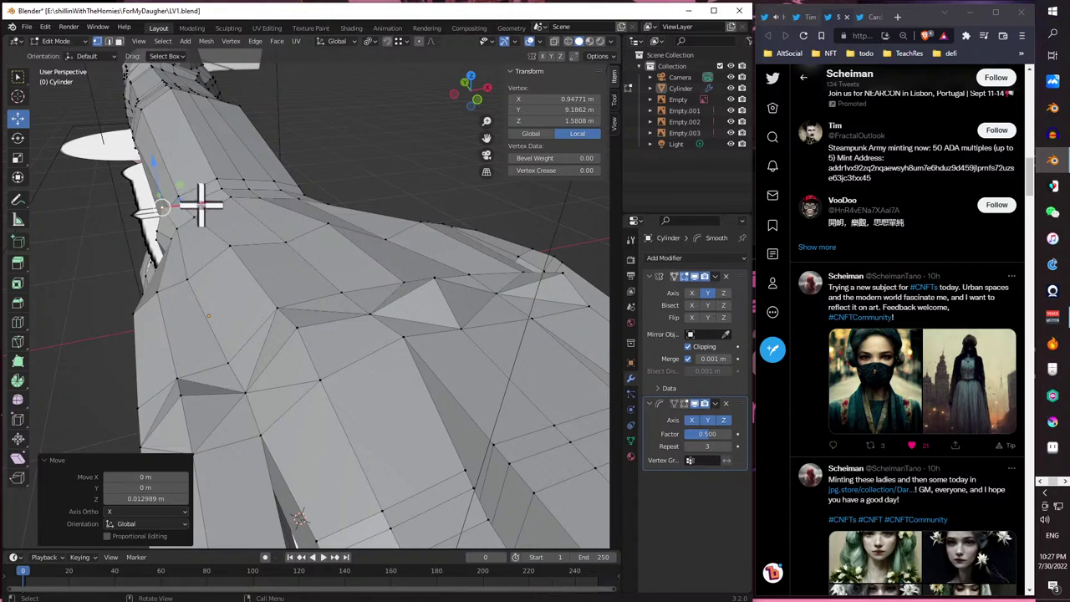
pyautogui.press('g')
pyautogui.press('x')
pyautogui.click(206, 198)
# - Lower that vertex along Z, then shift another wrist vertex along Y
pyautogui.press('g')
pyautogui.press('z')
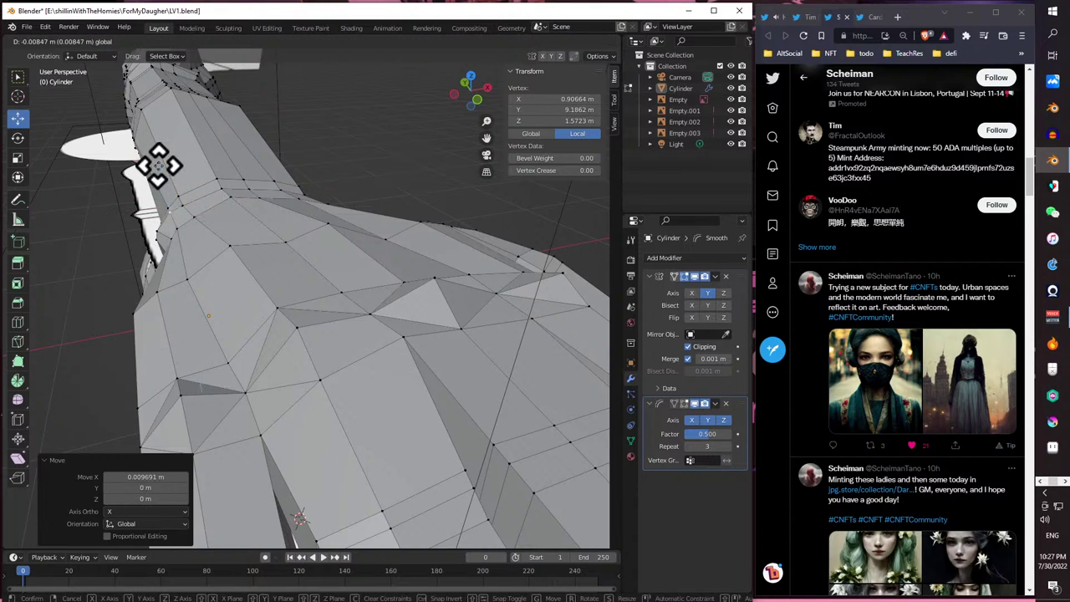
pyautogui.click(157, 165)
pyautogui.moveTo(157, 165); pyautogui.dragTo(380, 274, button='middle')
pyautogui.click(387, 266)
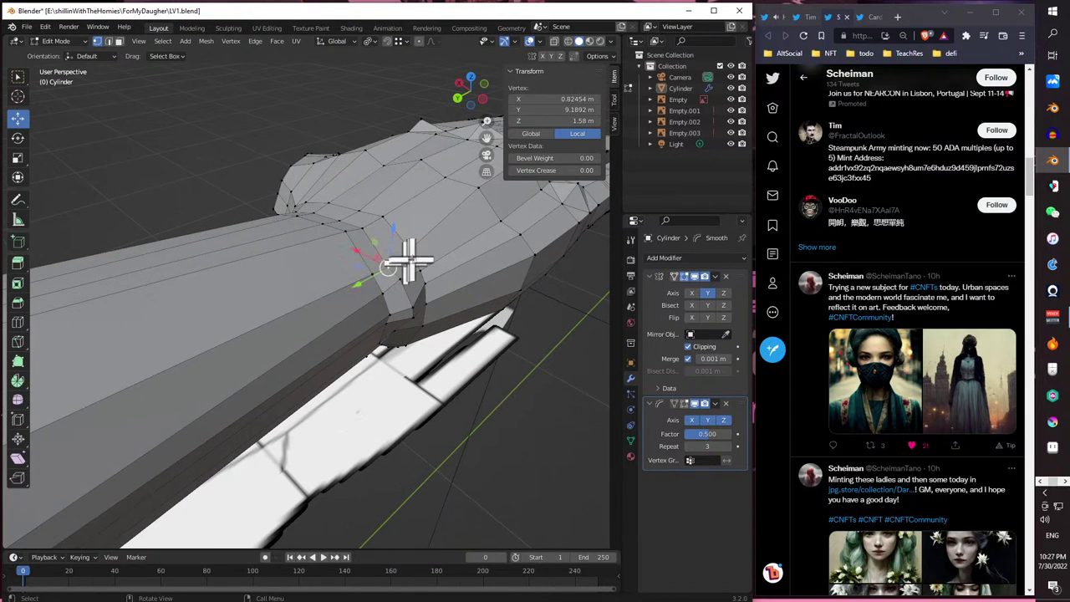
pyautogui.press('g')
pyautogui.press('y')
pyautogui.click(377, 281)
# - Nudge a group of wrist vertices along X to a median of X 1.0125 m
pyautogui.moveTo(377, 282); pyautogui.dragTo(332, 256, button='middle')
pyautogui.click(308, 219)
pyautogui.keyDown('shift'); pyautogui.click(303, 216); pyautogui.keyUp('shift')
pyautogui.press('g')
pyautogui.press('x')
pyautogui.click(405, 304)
# - Preview the arm in Object Mode, then return to Edit Mode close on the forearm
pyautogui.click(56, 41)
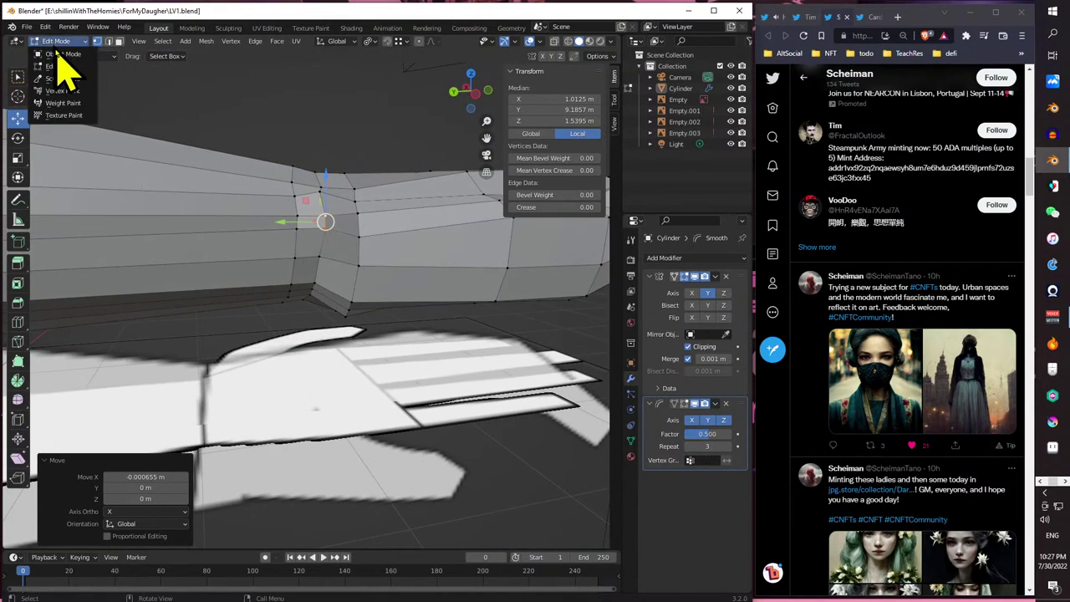
pyautogui.click(59, 53)
pyautogui.moveTo(251, 275)
pyautogui.mouseDown(button='middle')
pyautogui.moveTo(270, 286)
pyautogui.moveTo(223, 296)
pyautogui.moveTo(262, 334)
pyautogui.moveTo(268, 389)
pyautogui.moveTo(195, 359)
pyautogui.moveTo(141, 382)
pyautogui.moveTo(146, 399)
pyautogui.moveTo(218, 397)
pyautogui.moveTo(350, 365)
pyautogui.moveTo(306, 310)
pyautogui.mouseUp(button='middle')
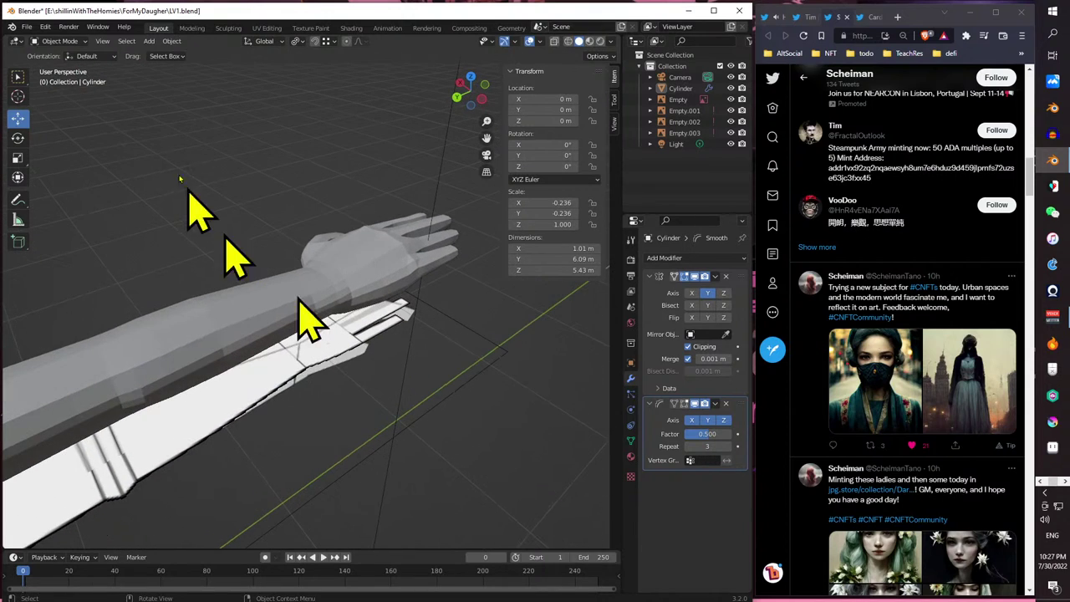
pyautogui.click(67, 42)
pyautogui.click(59, 66)
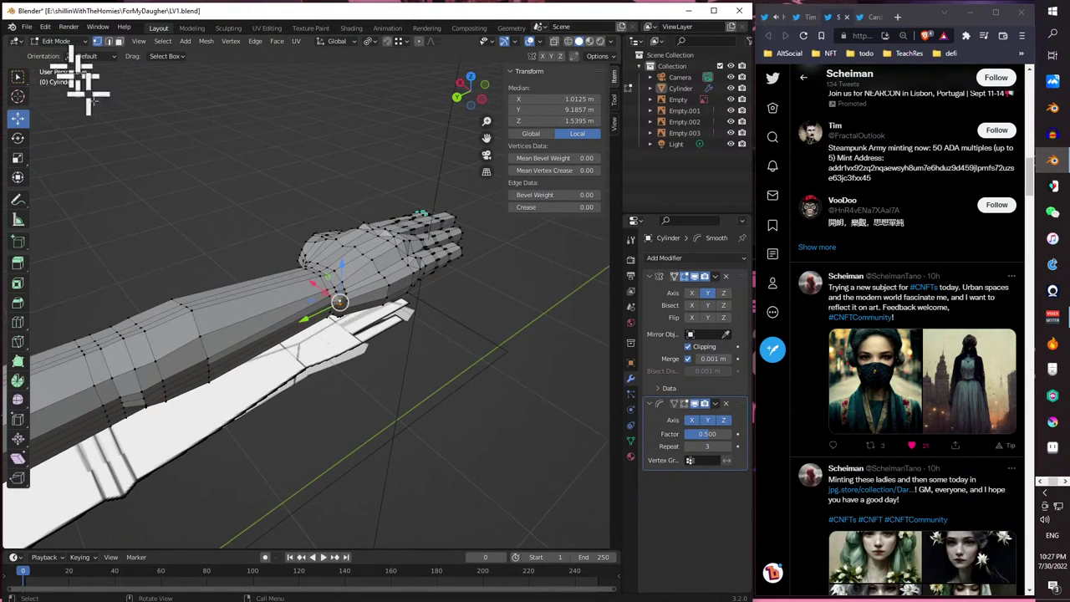
pyautogui.moveTo(83, 79); pyautogui.dragTo(215, 358, button='middle')
pyautogui.scroll(4, 259, 334)
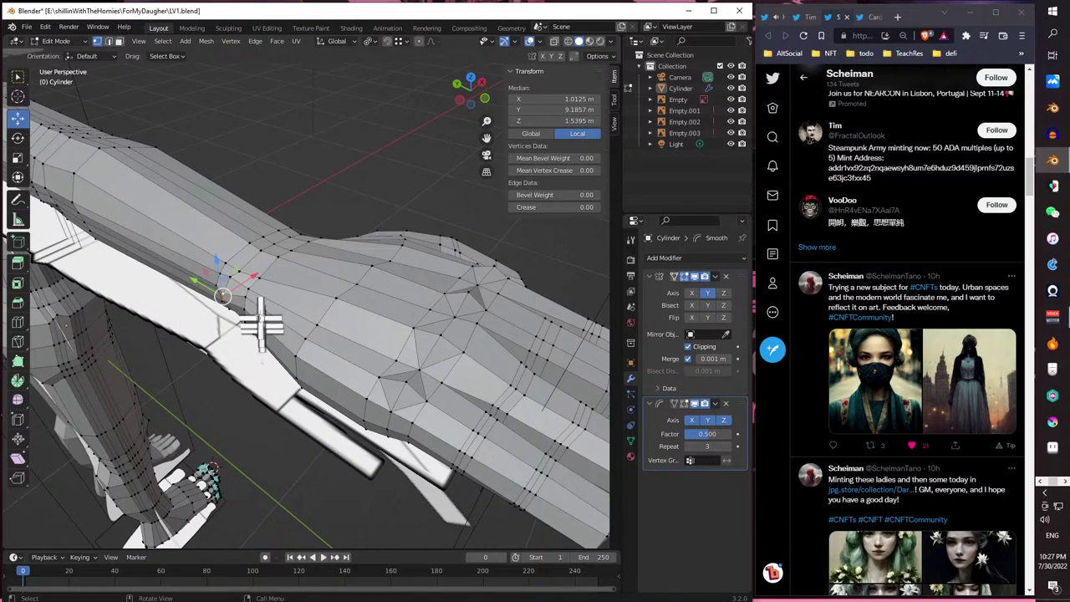
# - Move the wrist vertex -0.07 m along X and check the shape in Object Mode
pyautogui.press('g')
pyautogui.press('x')
pyautogui.click(219, 285)
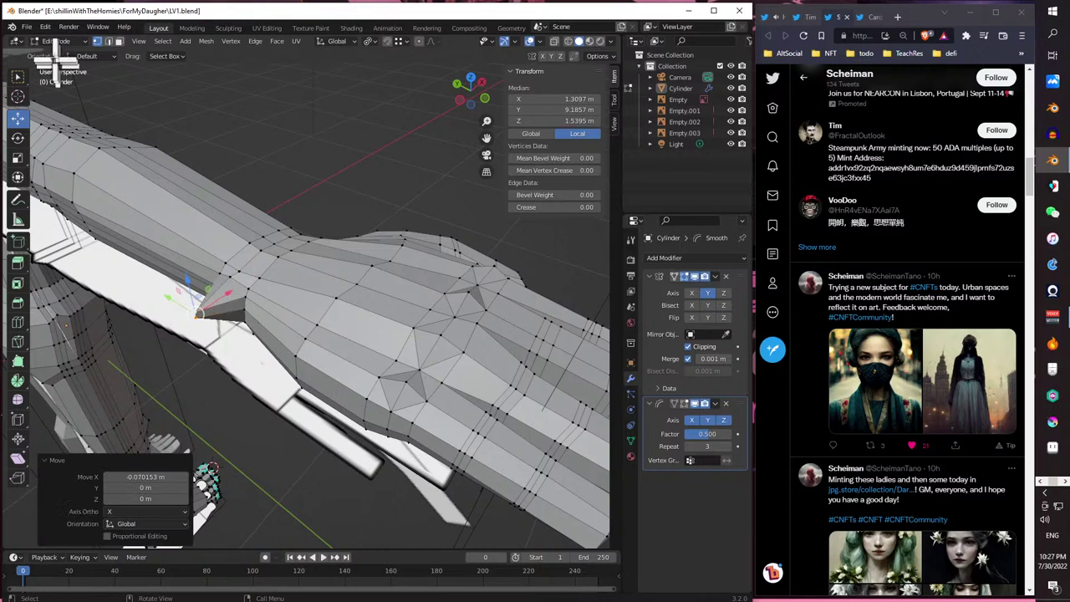
pyautogui.click(57, 41)
pyautogui.click(63, 53)
pyautogui.moveTo(67, 79)
pyautogui.mouseDown(button='middle')
pyautogui.moveTo(198, 210)
pyautogui.moveTo(275, 258)
pyautogui.moveTo(276, 140)
pyautogui.moveTo(201, 141)
pyautogui.moveTo(141, 161)
pyautogui.moveTo(172, 192)
pyautogui.moveTo(167, 177)
pyautogui.mouseUp(button='middle')
pyautogui.click(59, 41)
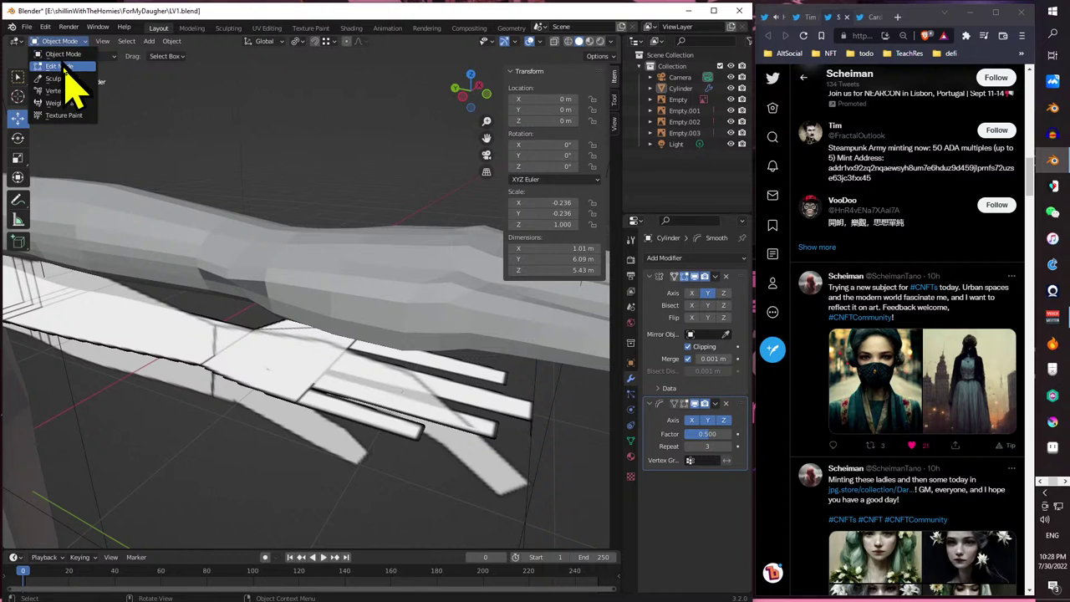
pyautogui.click(56, 66)
# - Toggle to Object Mode with Tab to preview the evened wrist ring, then back
pyautogui.scroll(3, 204, 184)
pyautogui.press('Tab')
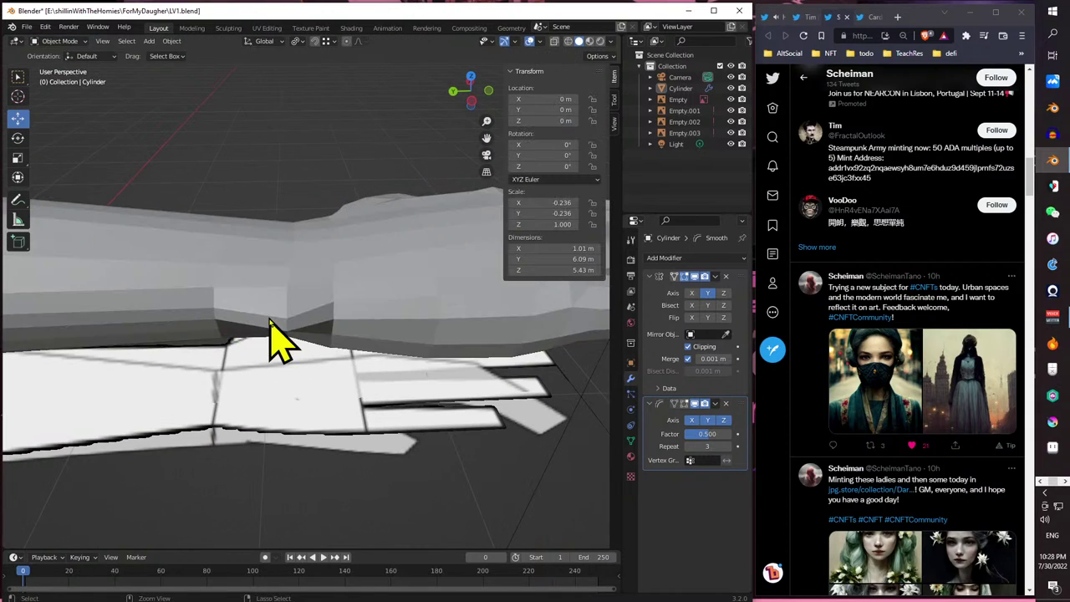
pyautogui.press('Tab')
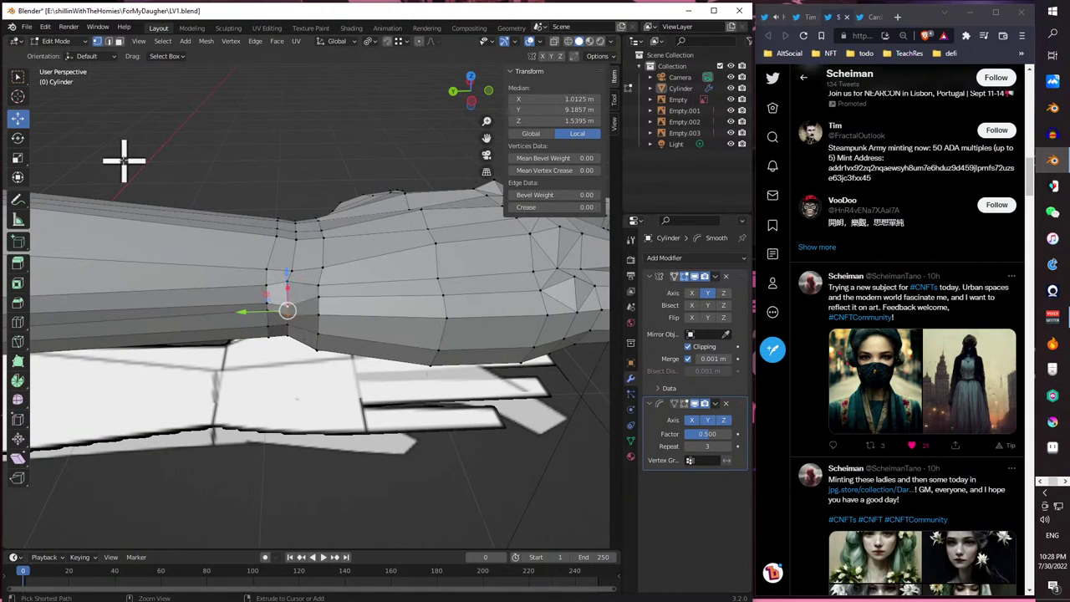
pyautogui.moveTo(124, 162)
pyautogui.mouseDown(button='middle')
pyautogui.moveTo(181, 144)
pyautogui.moveTo(205, 163)
pyautogui.moveTo(175, 175)
pyautogui.moveTo(165, 167)
pyautogui.moveTo(168, 131)
pyautogui.moveTo(130, 178)
pyautogui.mouseUp(button='middle')
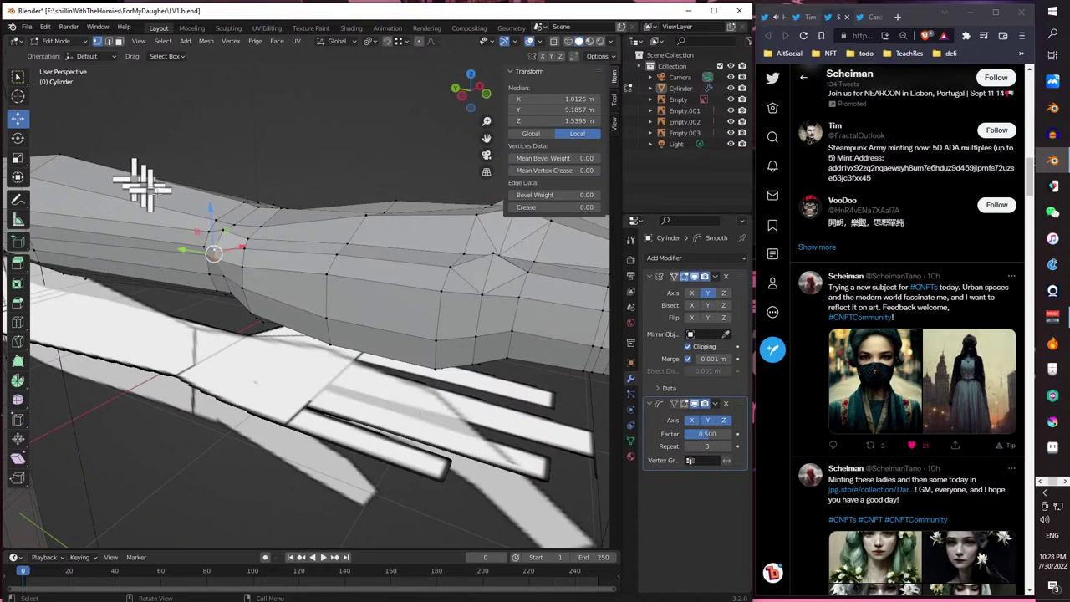
# - Add an unslid edge loop around the forearm near the wrist
pyautogui.hotkey('ctrl', 'r')
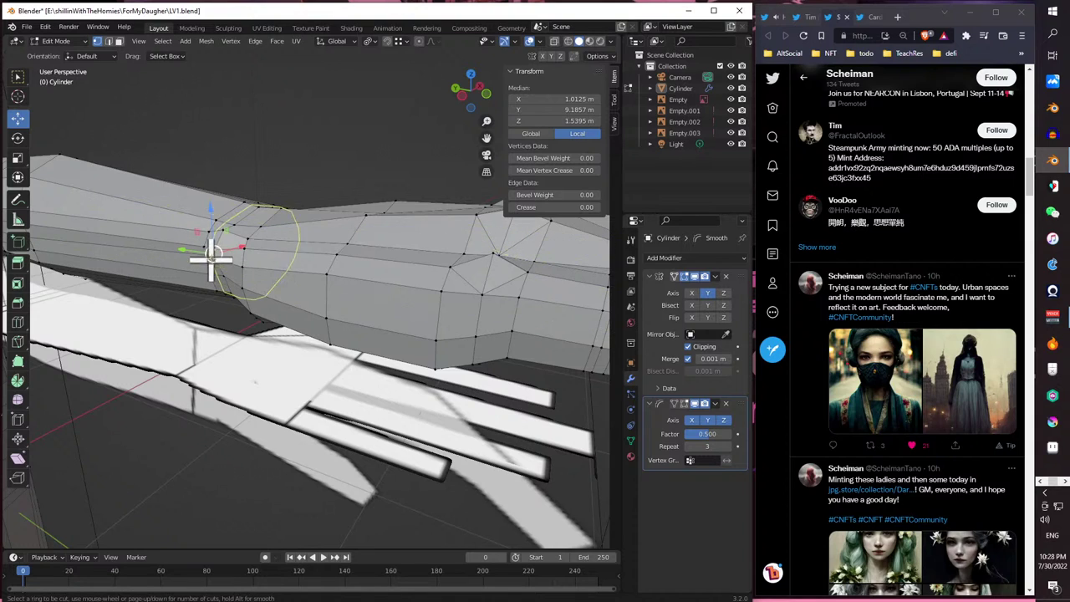
pyautogui.click(215, 250)
pyautogui.rightClick(223, 244)
pyautogui.moveTo(222, 249); pyautogui.dragTo(171, 299, button='middle')
# - Shift two vertices on the new loop slightly along X
pyautogui.click(238, 242)
pyautogui.keyDown('shift'); pyautogui.click(239, 255); pyautogui.keyUp('shift')
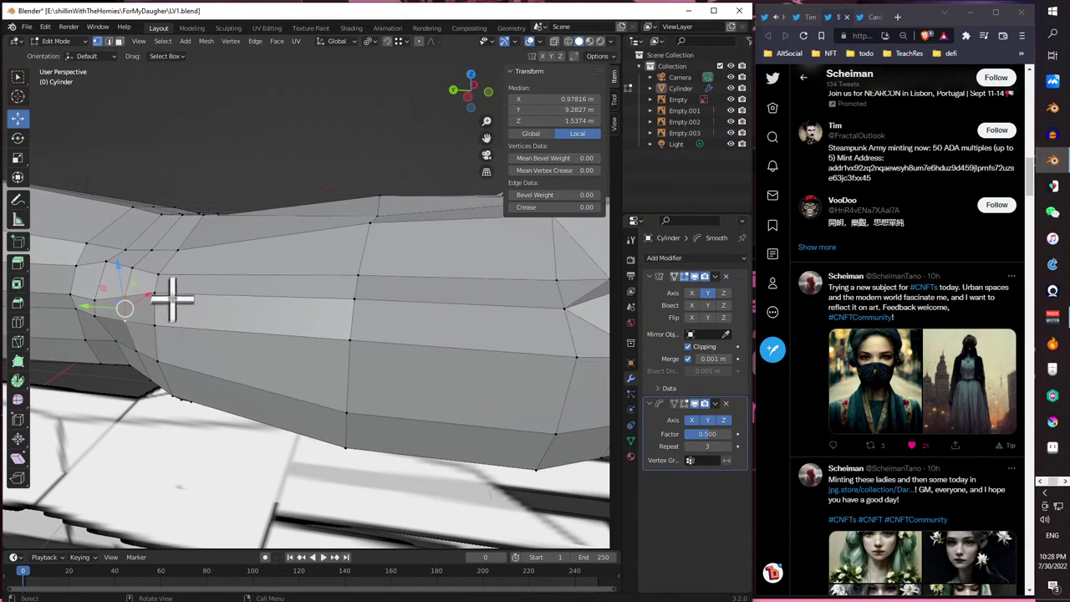
pyautogui.moveTo(148, 292); pyautogui.dragTo(141, 297)
pyautogui.moveTo(140, 297); pyautogui.dragTo(151, 184, button='middle')
# - Move the wrist selection -0.026909 m along X
pyautogui.click(120, 42)
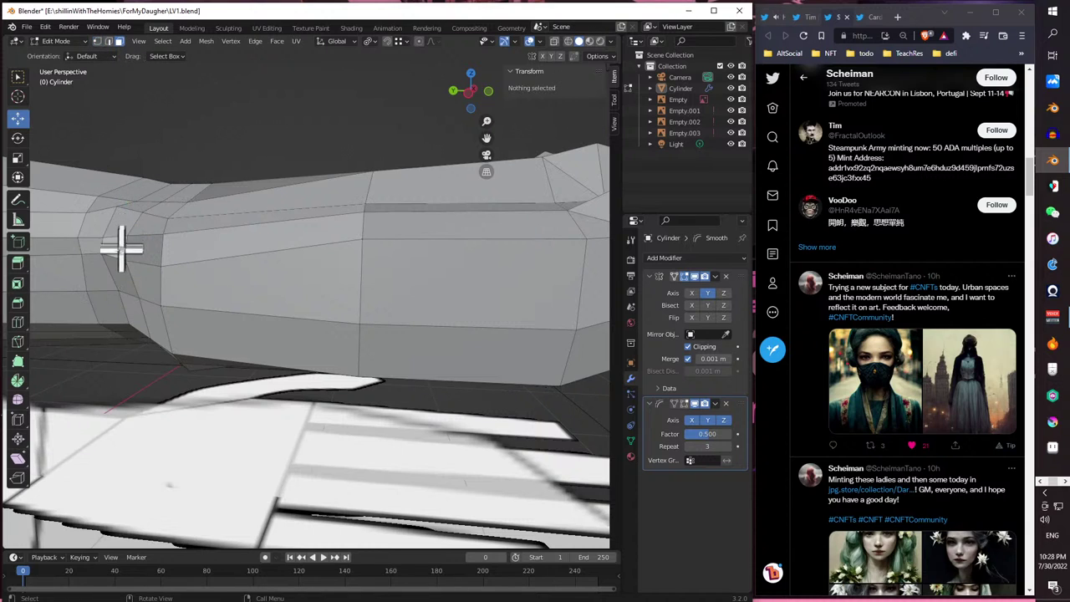
pyautogui.hotkey('ctrl', 'z')
pyautogui.moveTo(117, 244); pyautogui.dragTo(123, 310, button='middle')
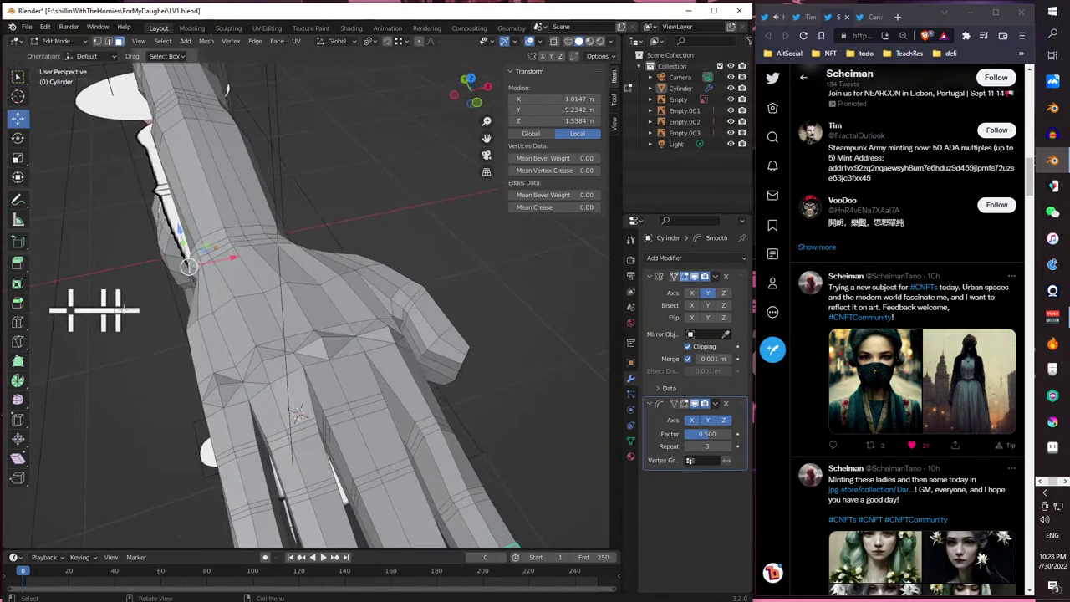
pyautogui.press('g')
pyautogui.click(218, 264)
pyautogui.moveTo(218, 264); pyautogui.dragTo(177, 285, button='middle')
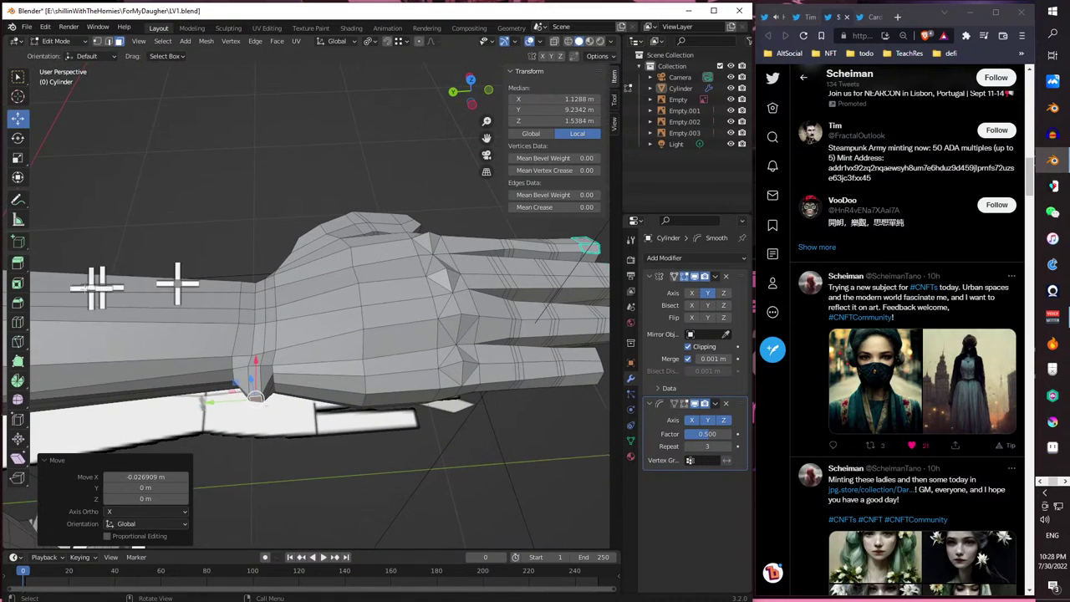
pyautogui.click(59, 41)
# - Preview the hand from above in Object Mode, then go back to Edit Mode
pyautogui.click(55, 53)
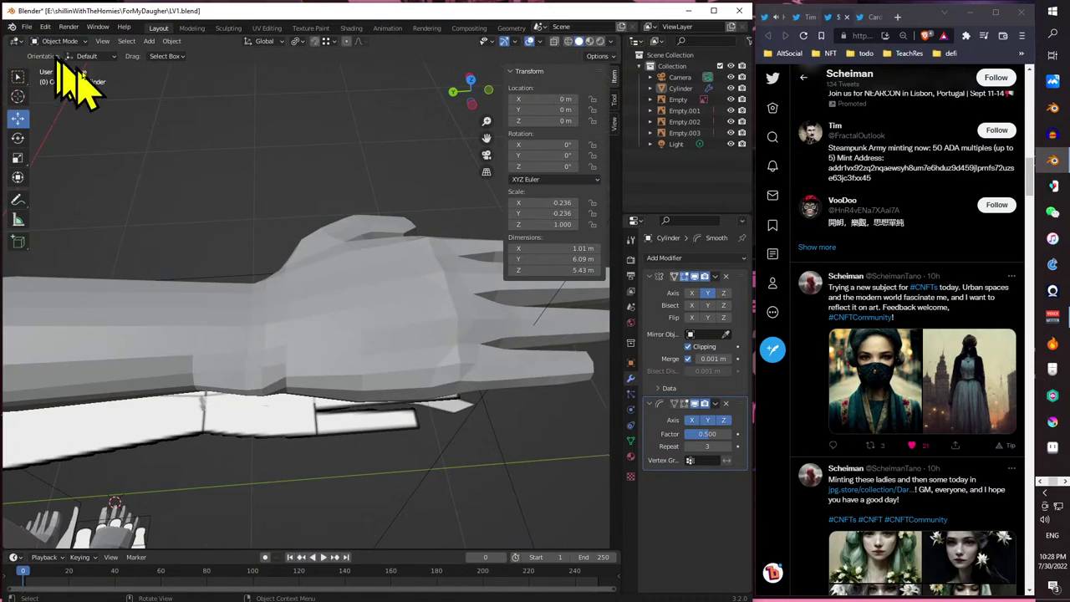
pyautogui.moveTo(201, 192); pyautogui.dragTo(142, 235, button='middle')
pyautogui.click(60, 42)
pyautogui.click(62, 56)
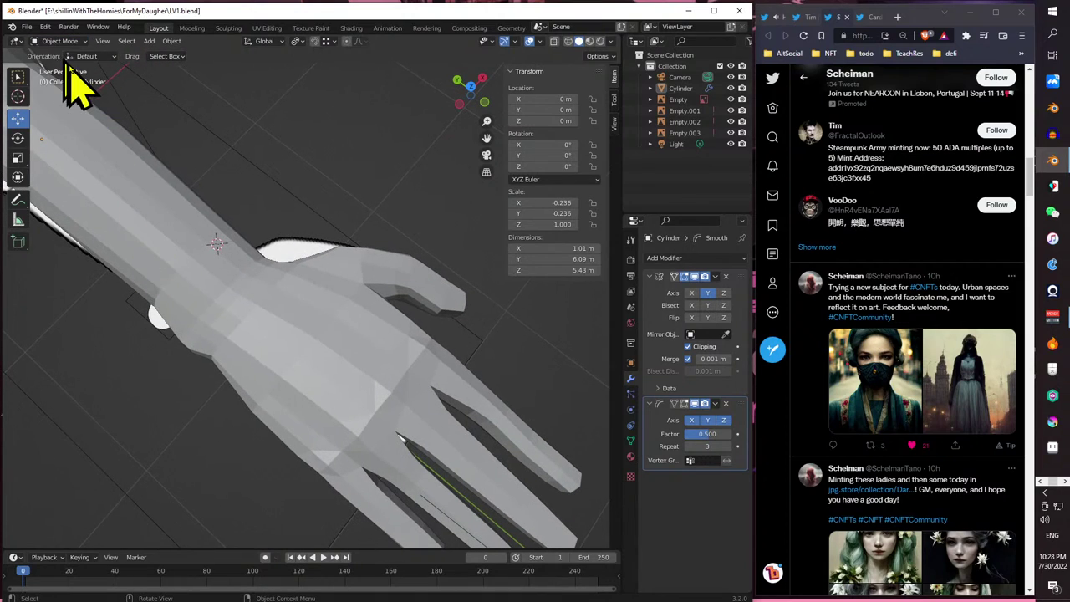
pyautogui.click(59, 43)
pyautogui.click(72, 68)
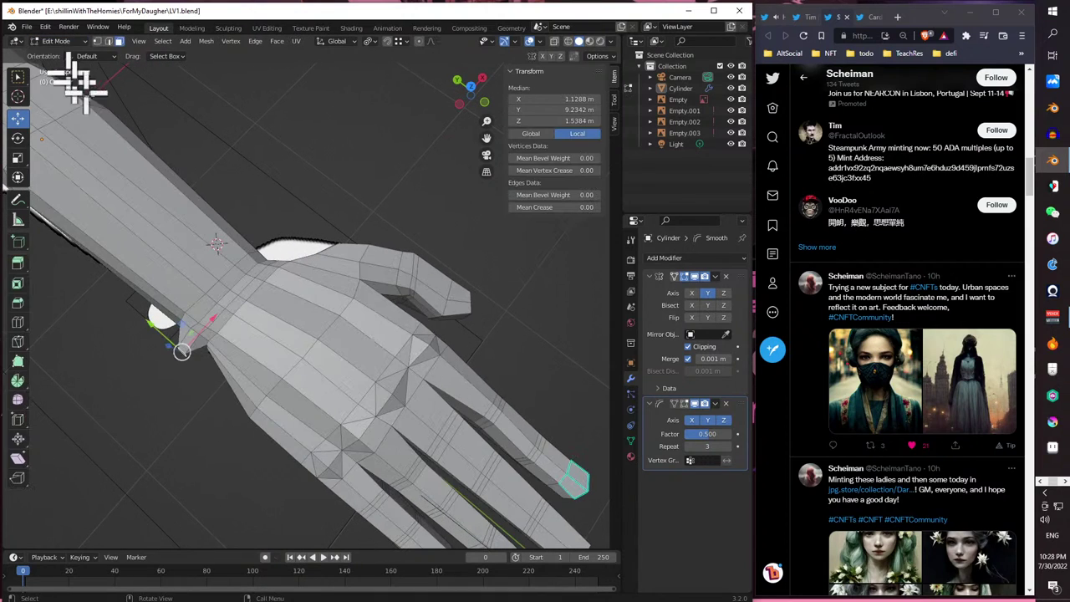
# - In edge select, slide the first wrist edge loop about 0.016 m along Y
pyautogui.moveTo(78, 84); pyautogui.dragTo(228, 77, button='middle')
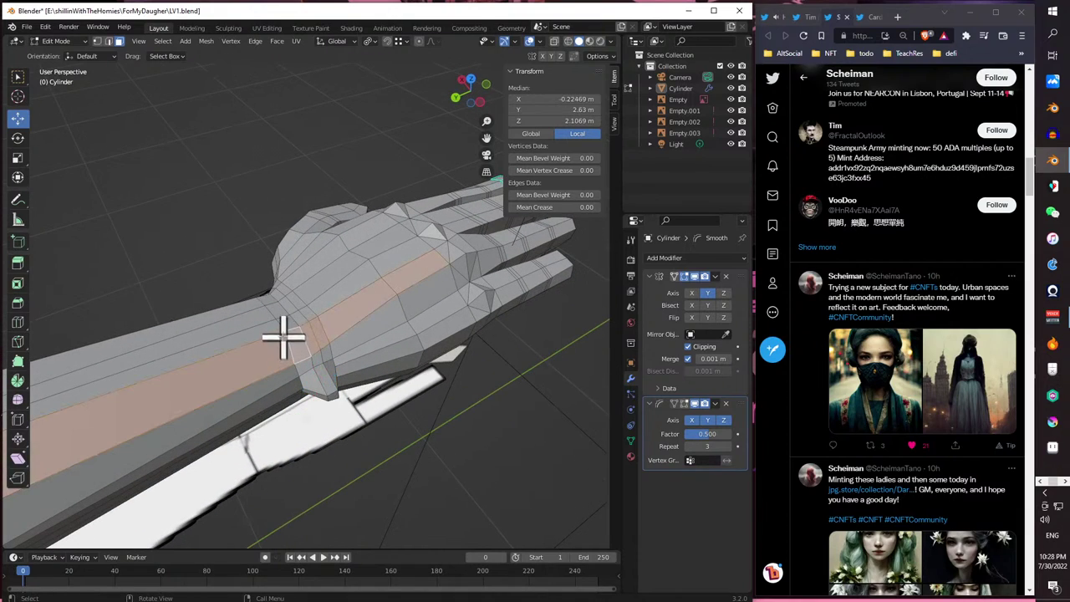
pyautogui.click(107, 41)
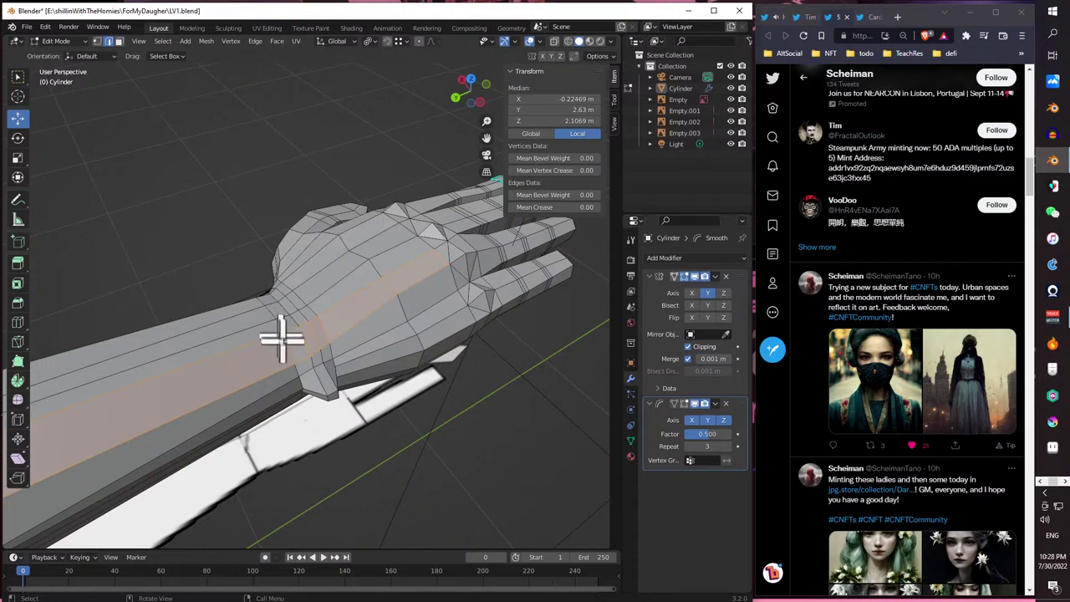
pyautogui.click(280, 328)
pyautogui.moveTo(283, 330); pyautogui.dragTo(249, 314, button='middle')
pyautogui.moveTo(197, 306); pyautogui.dragTo(206, 304)
pyautogui.moveTo(248, 313); pyautogui.dragTo(251, 347, button='middle')
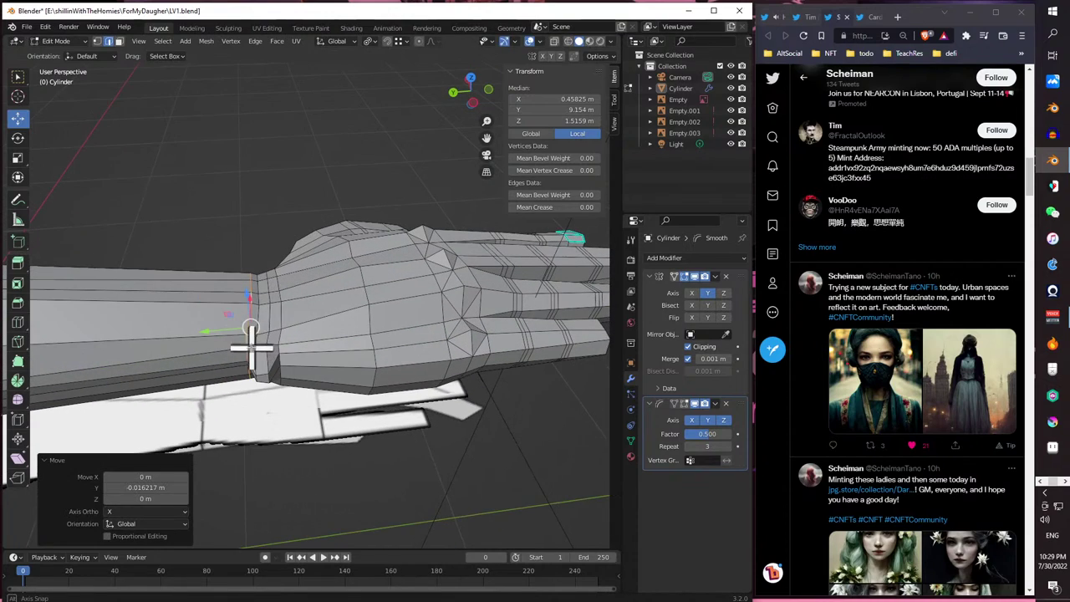
# - Slide a second wrist loop about 0.007 m along Y, then preview in Object Mode
pyautogui.keyDown('alt'); pyautogui.click(279, 293); pyautogui.keyUp('alt')
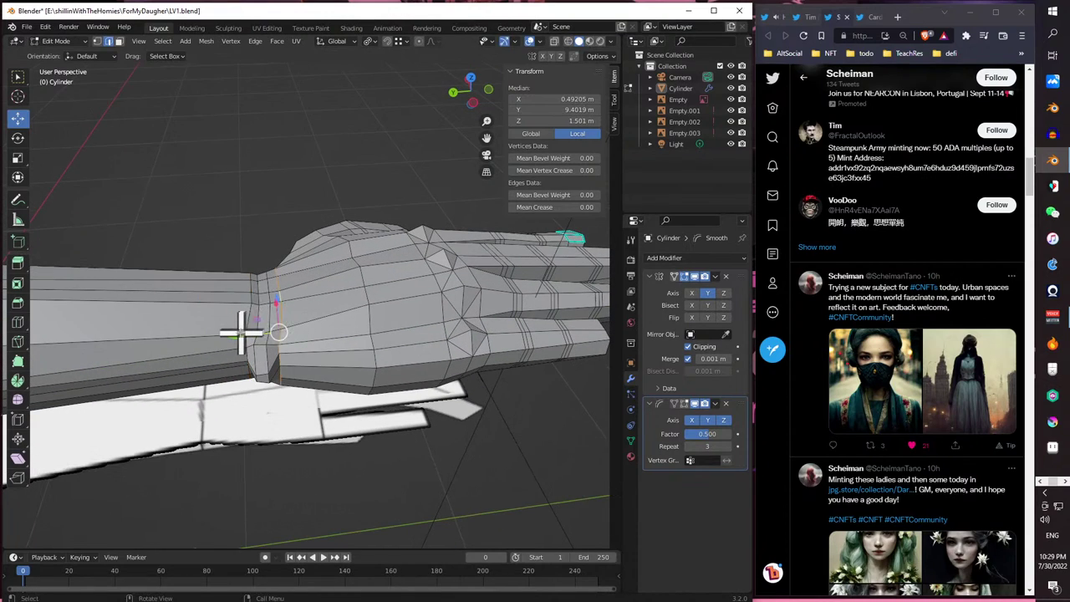
pyautogui.moveTo(242, 332); pyautogui.dragTo(234, 332)
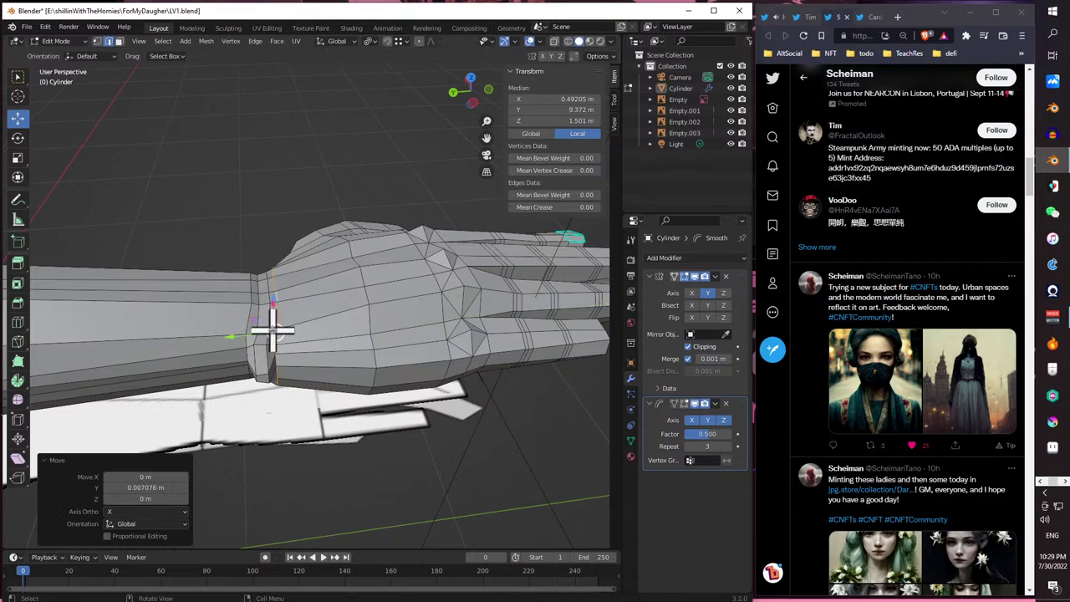
pyautogui.moveTo(270, 317); pyautogui.dragTo(270, 334, button='middle')
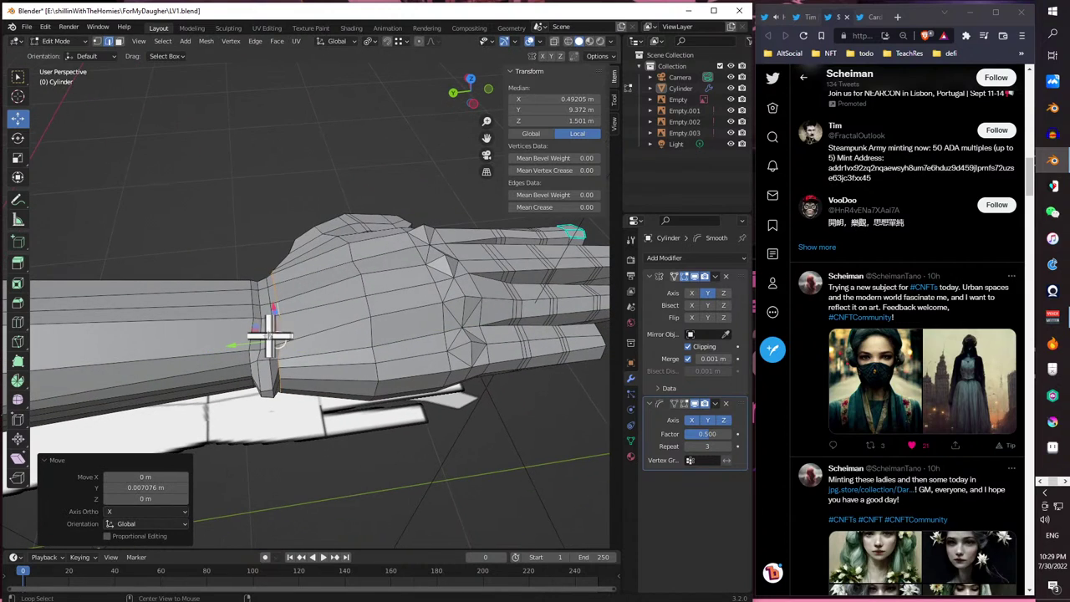
pyautogui.click(58, 42)
pyautogui.click(62, 50)
pyautogui.moveTo(65, 72); pyautogui.dragTo(20, 239, button='middle')
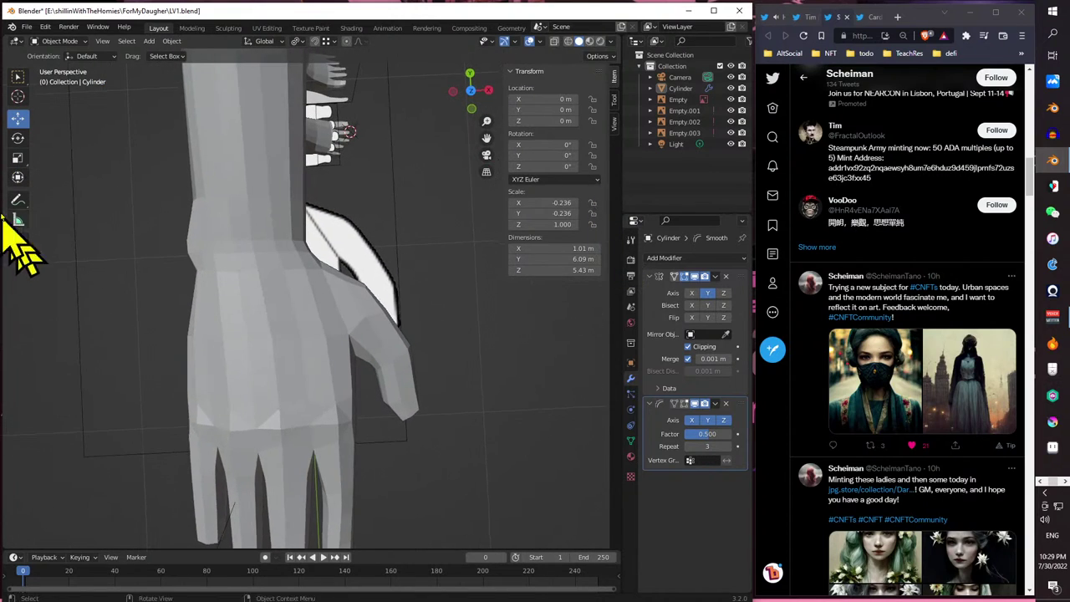
# - In face select, move a wrist face 0.0335 m along X, then return to Object Mode
pyautogui.click(75, 42)
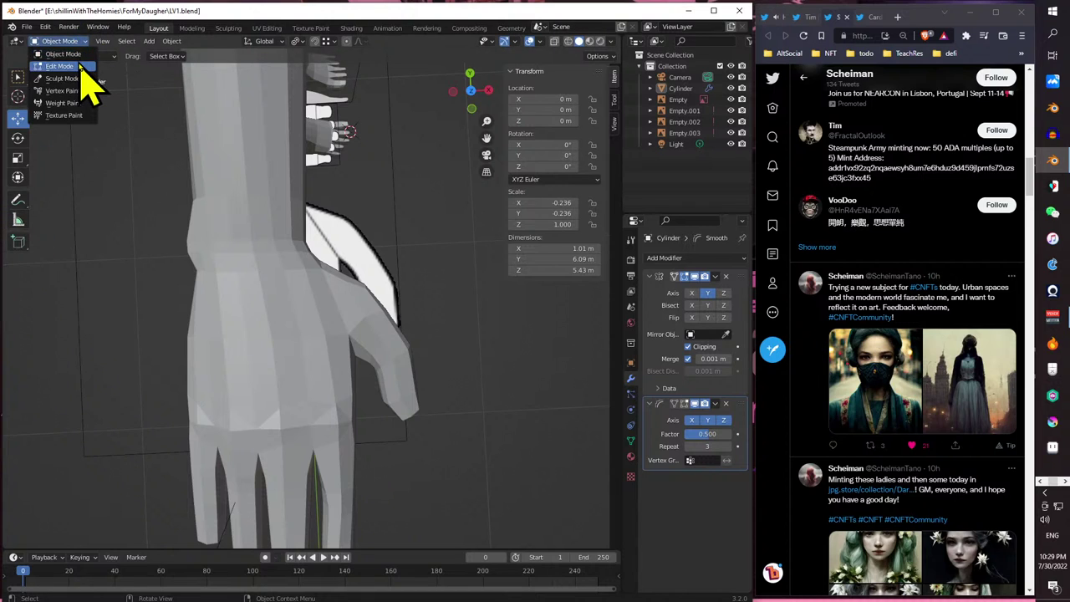
pyautogui.click(60, 66)
pyautogui.moveTo(119, 163); pyautogui.dragTo(242, 104, button='middle')
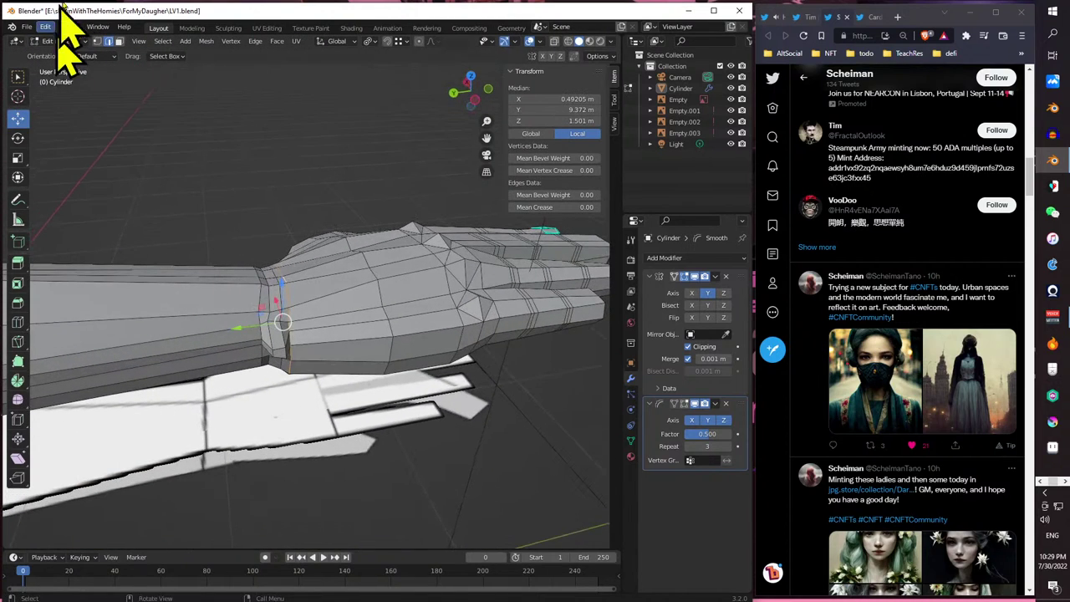
pyautogui.click(119, 41)
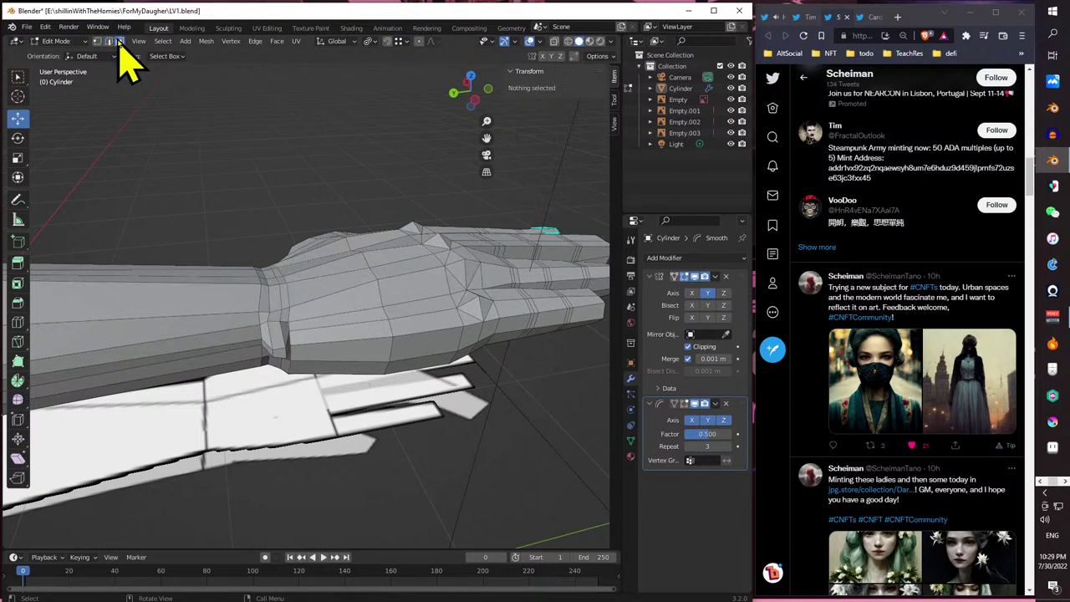
pyautogui.click(277, 353)
pyautogui.moveTo(275, 346); pyautogui.dragTo(212, 301, button='middle')
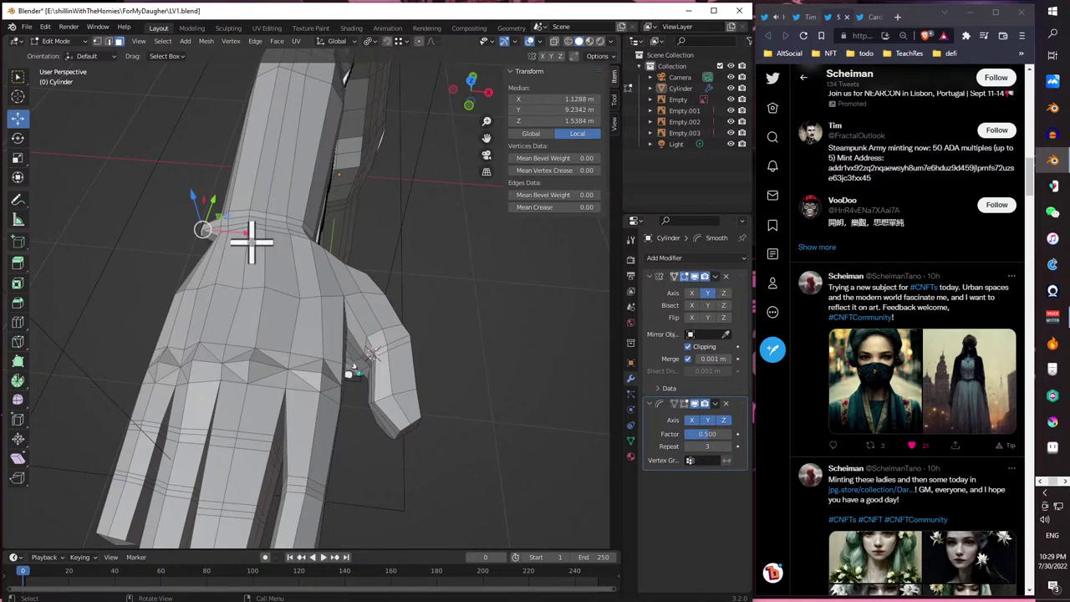
pyautogui.moveTo(243, 232); pyautogui.dragTo(251, 242)
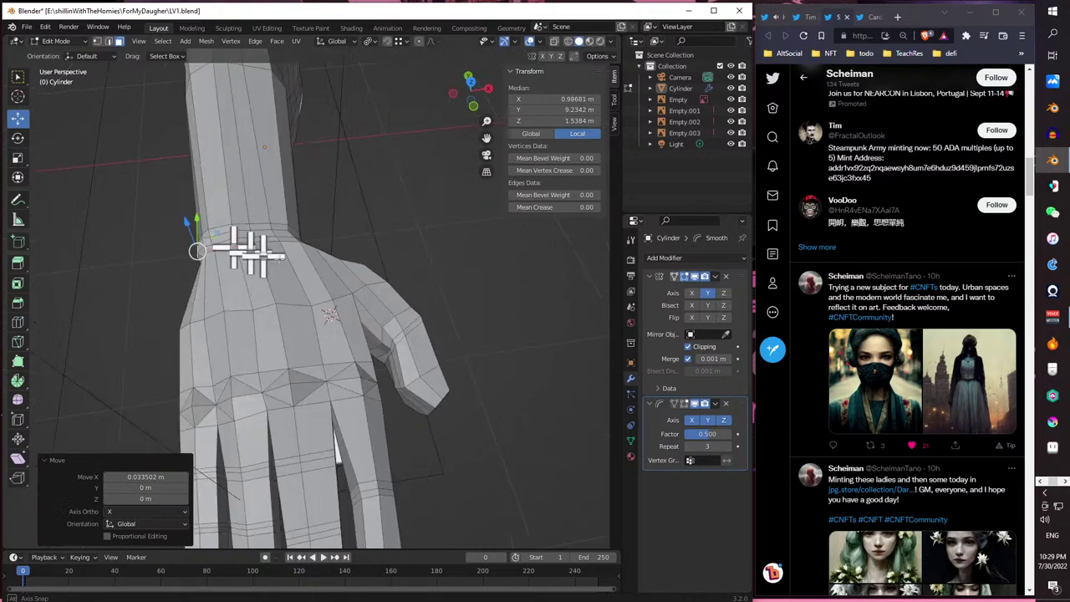
pyautogui.moveTo(239, 251); pyautogui.dragTo(62, 222, button='middle')
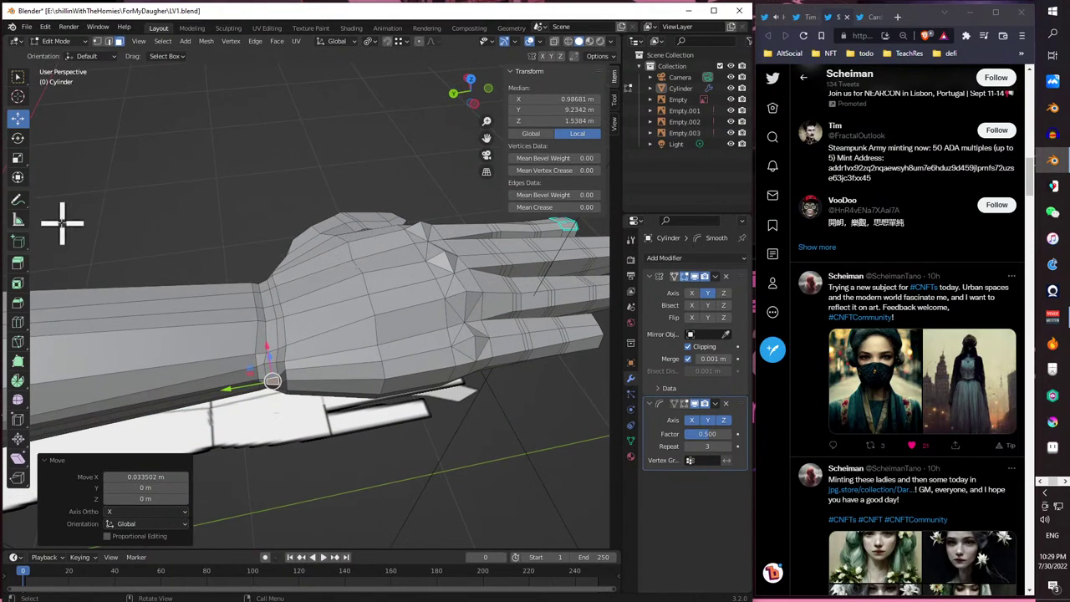
pyautogui.click(59, 44)
pyautogui.click(65, 54)
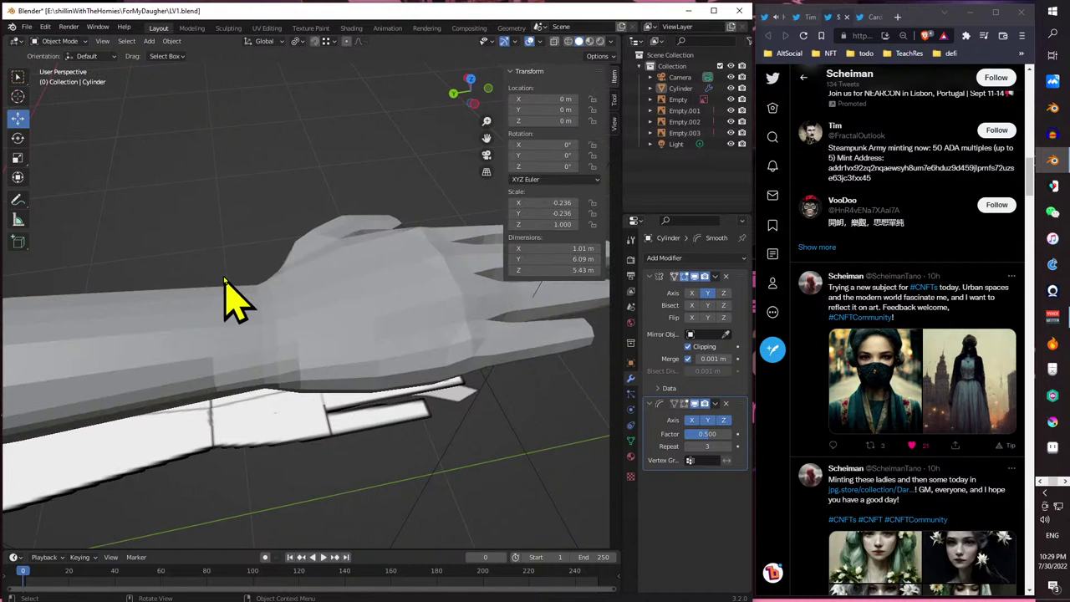
pyautogui.moveTo(224, 280); pyautogui.dragTo(165, 323, button='middle')
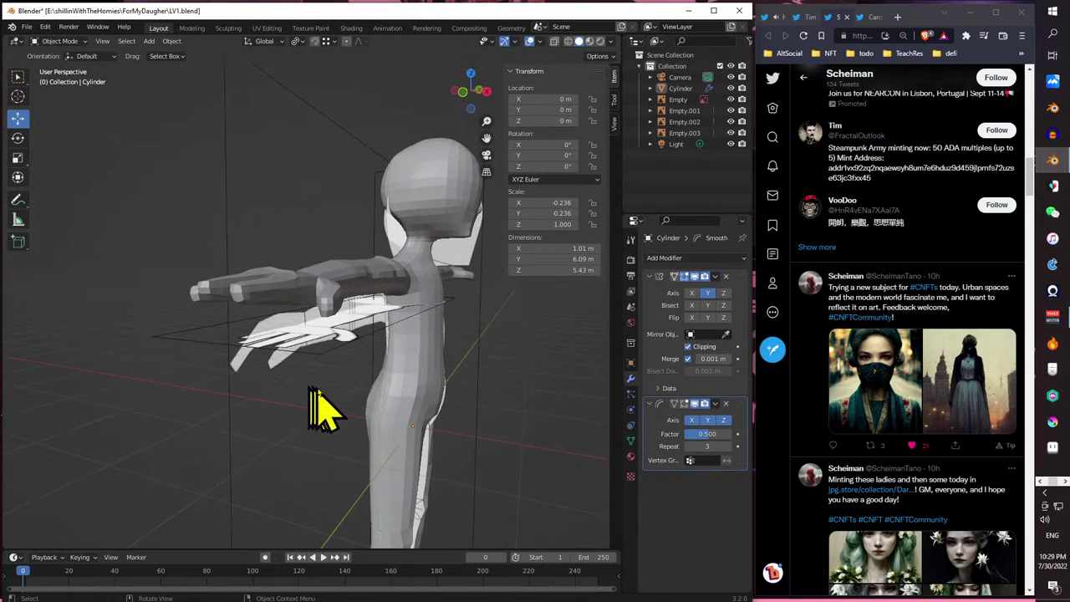
pyautogui.moveTo(310, 386); pyautogui.dragTo(115, 443, button='middle')
pyautogui.moveTo(255, 373); pyautogui.dragTo(249, 598, button='middle')
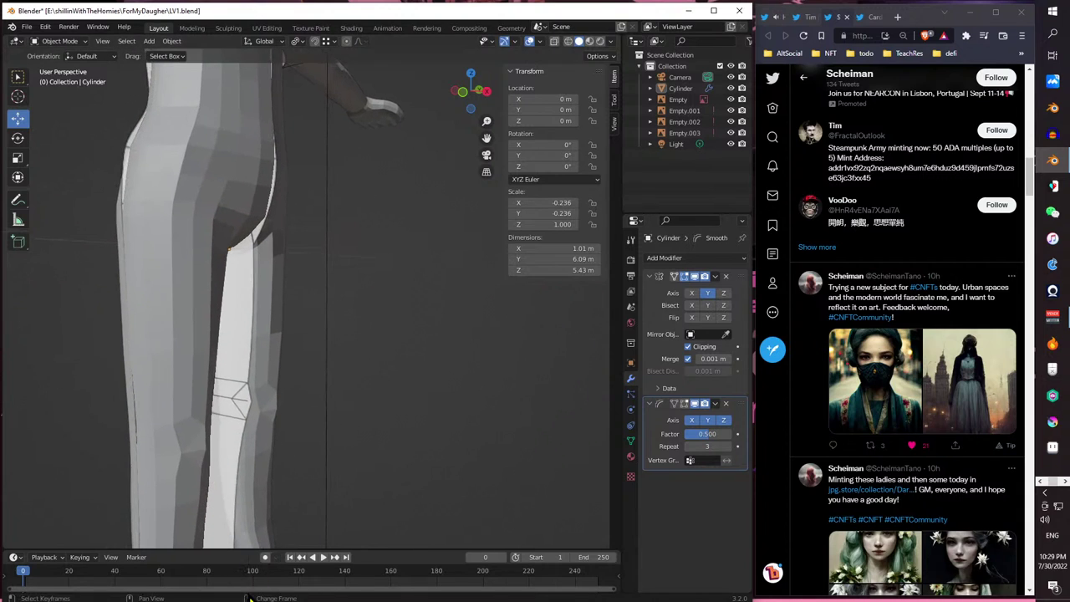
pyautogui.scroll(-6, 247, 393)
pyautogui.scroll(6, 306, 478)
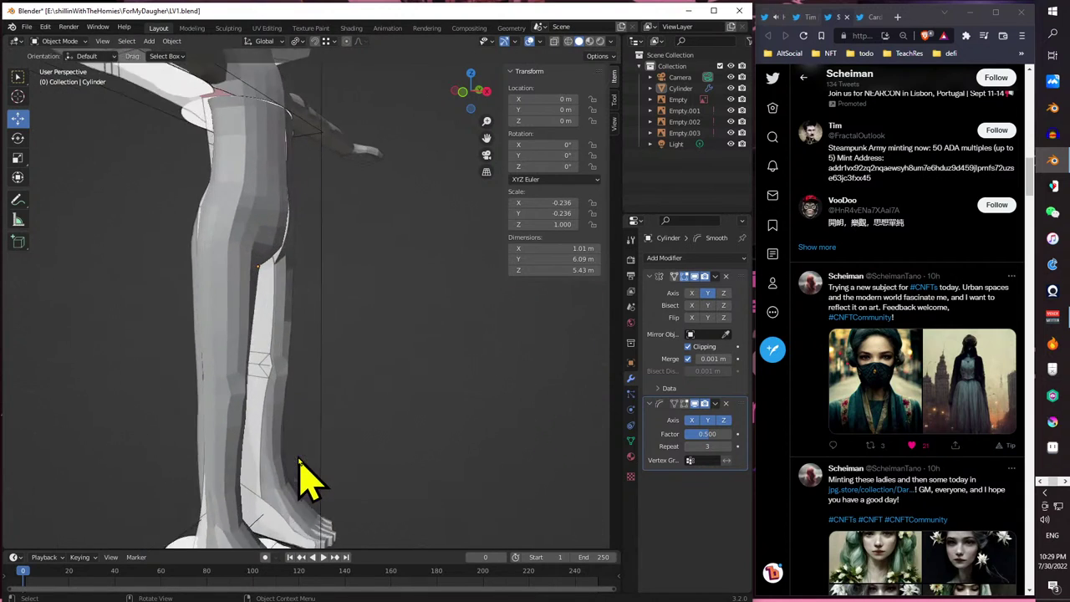
pyautogui.moveTo(254, 167); pyautogui.dragTo(402, 469, button='middle')
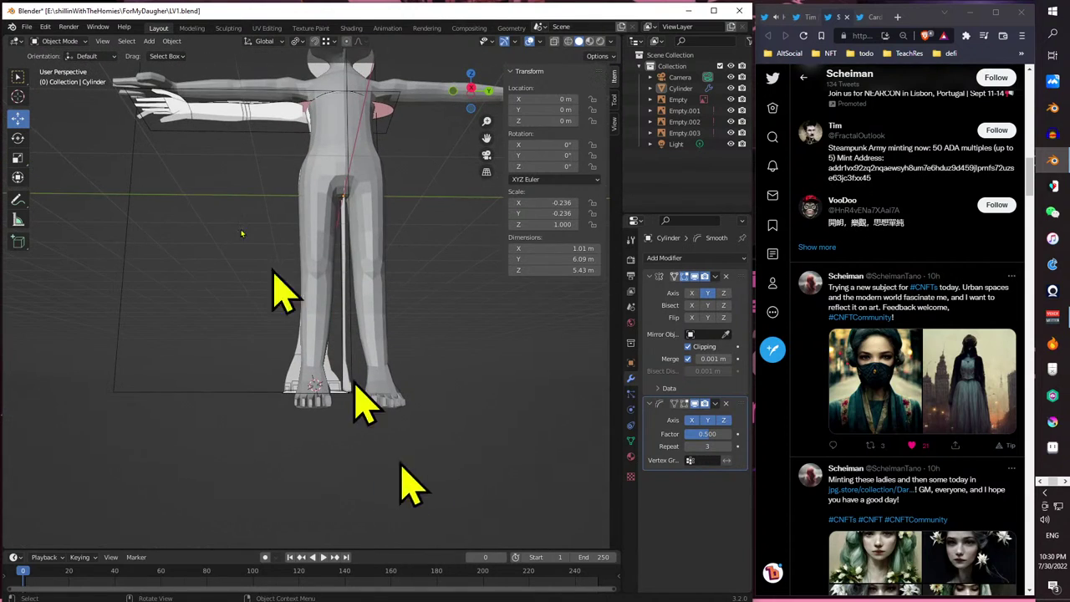
# - Enter Edit Mode with Wireframe shading and X-ray turned on
pyautogui.click(62, 41)
pyautogui.click(58, 66)
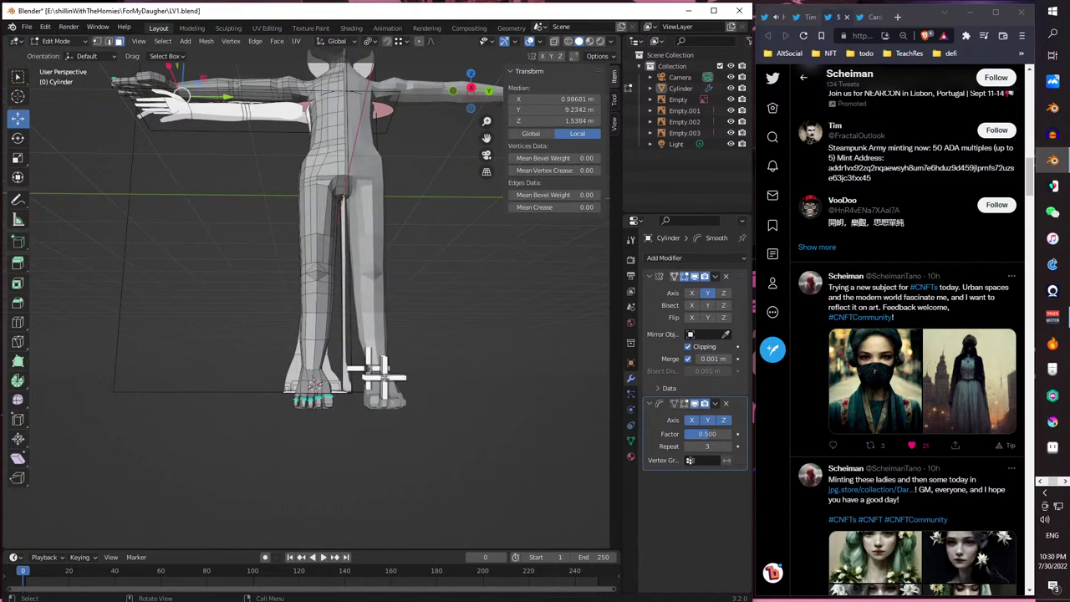
pyautogui.scroll(6, 380, 376)
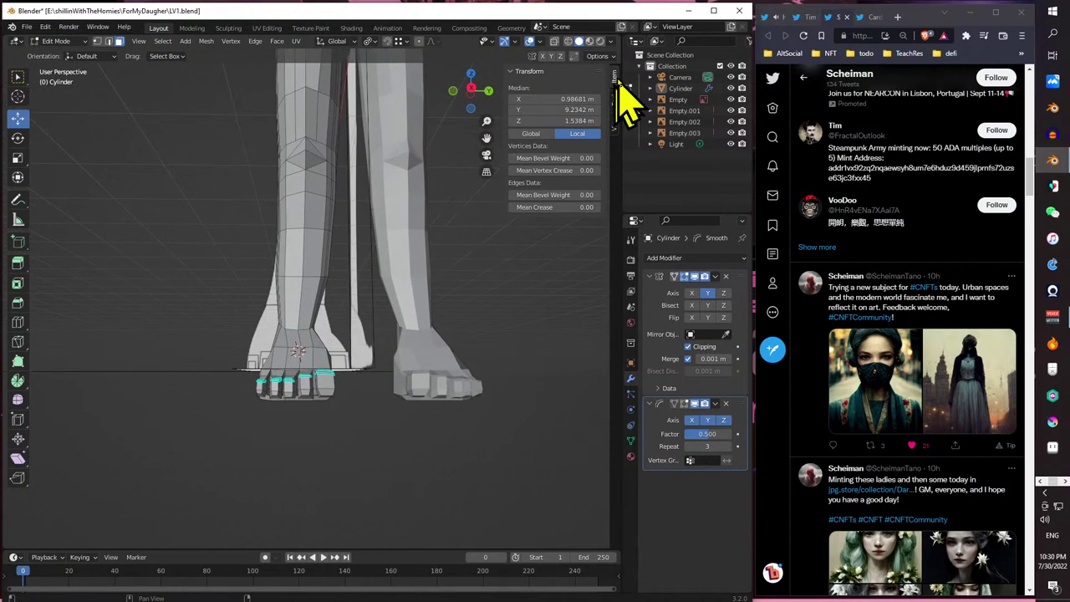
pyautogui.click(567, 42)
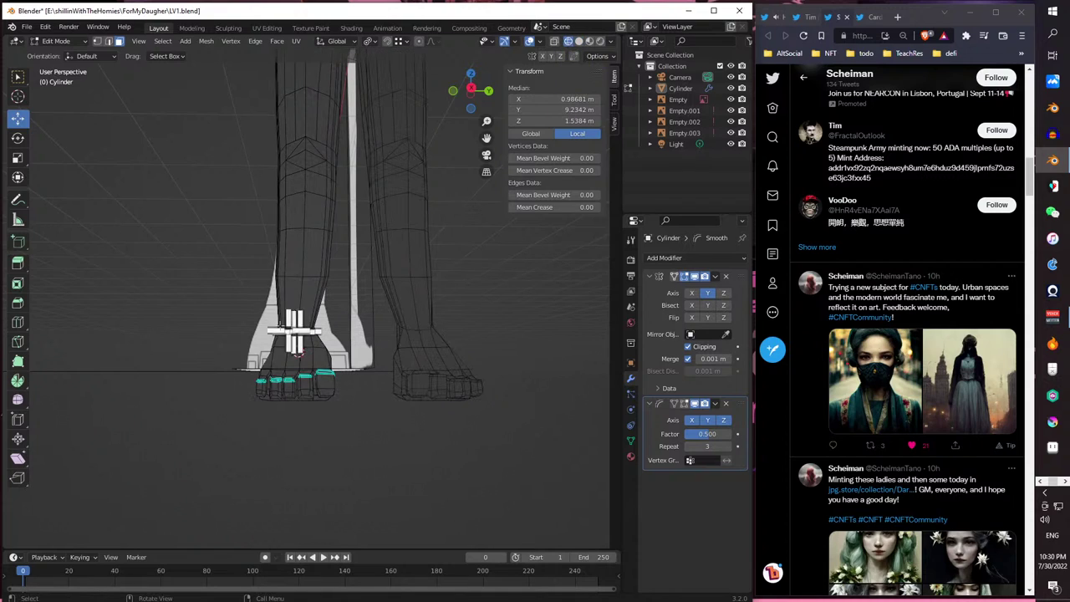
pyautogui.click(555, 42)
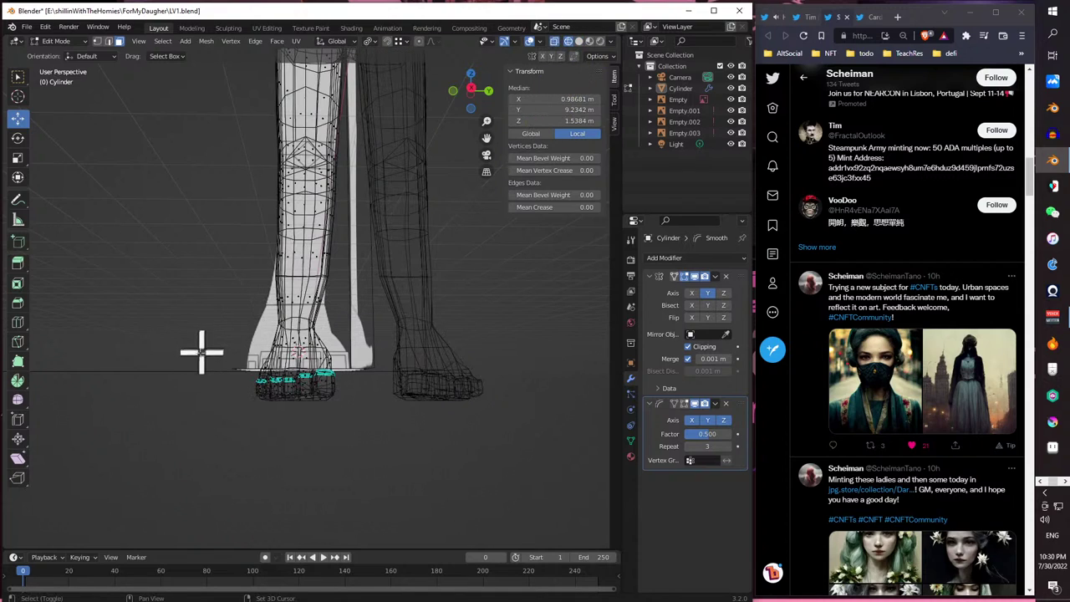
# - Box-select all the foot's vertices and orbit to check the selection
pyautogui.moveTo(205, 355); pyautogui.dragTo(349, 446)
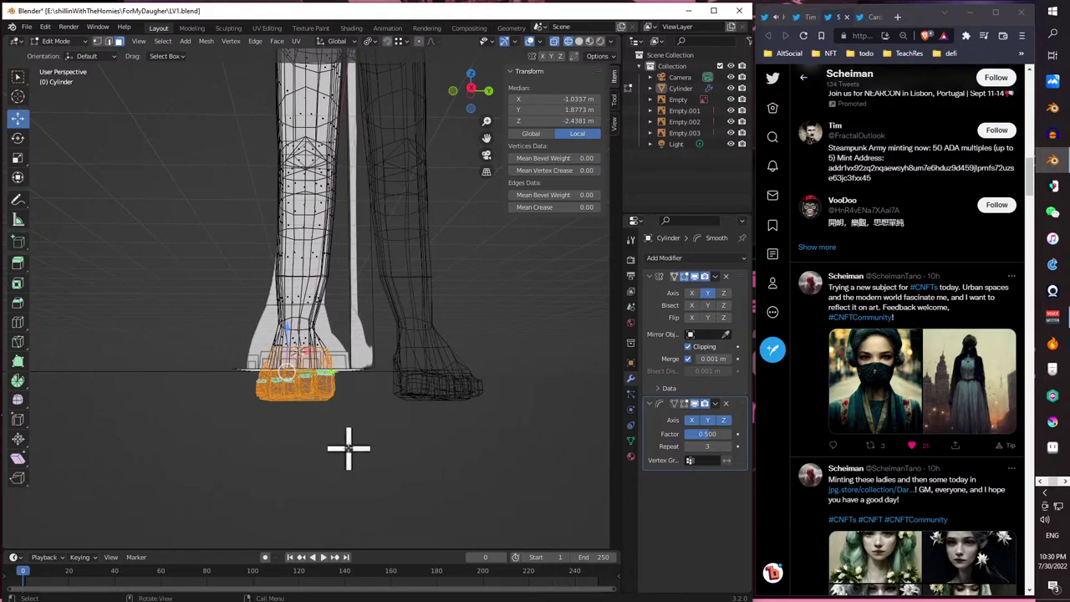
pyautogui.moveTo(349, 446); pyautogui.dragTo(337, 359, button='middle')
pyautogui.moveTo(347, 453); pyautogui.dragTo(242, 330, button='middle')
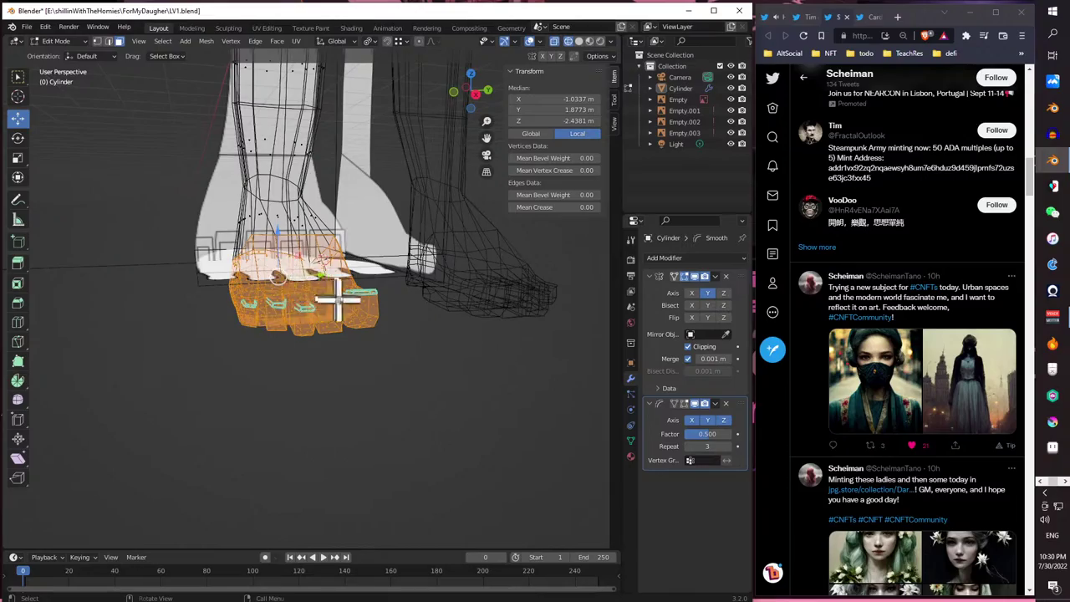
pyautogui.moveTo(338, 297); pyautogui.dragTo(242, 188, button='middle')
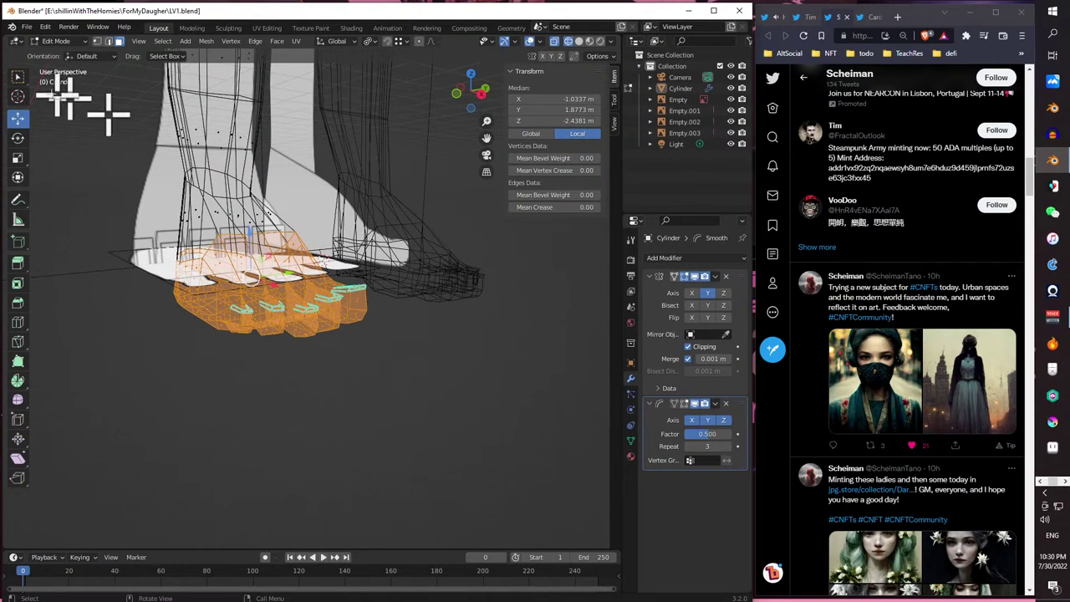
pyautogui.click(84, 41)
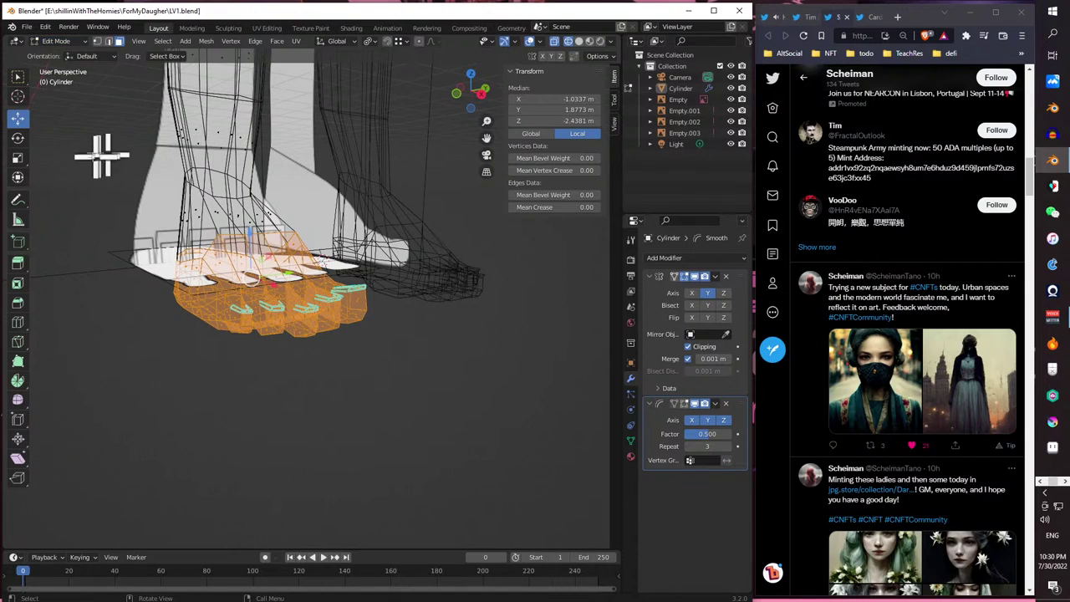
# - Scale the selected foot vertices to 1.077 along Y, then deselect them
pyautogui.moveTo(273, 276); pyautogui.dragTo(204, 284, button='middle')
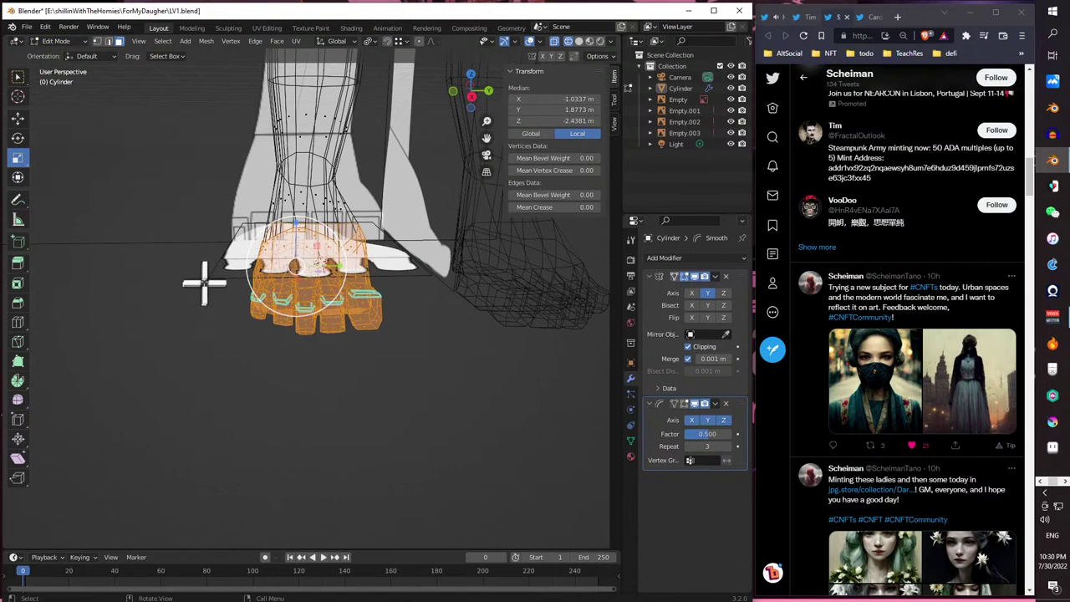
pyautogui.press('y')
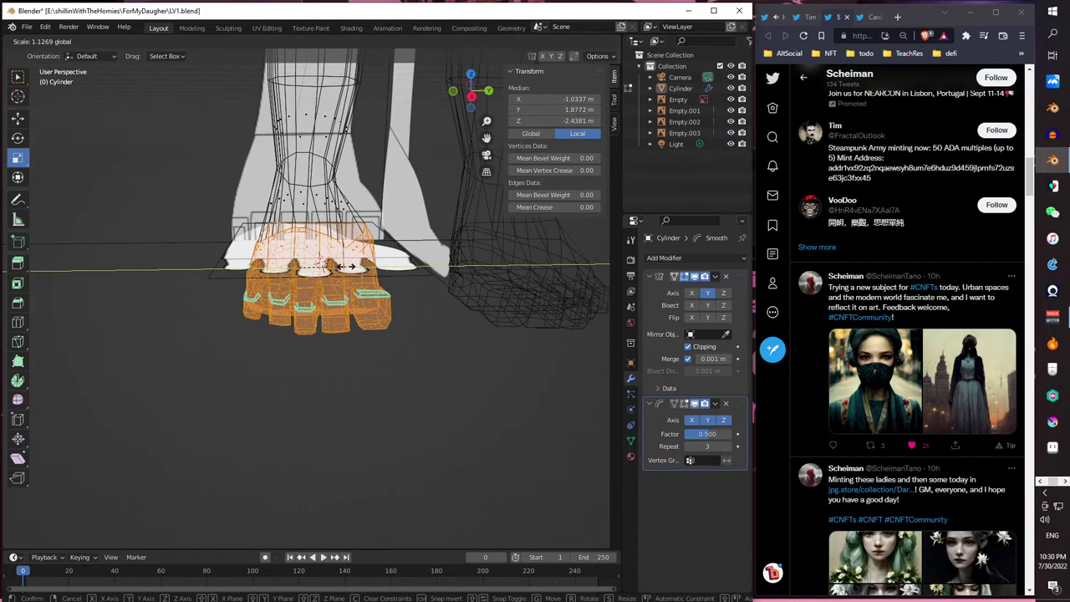
pyautogui.click(345, 266)
pyautogui.moveTo(345, 266); pyautogui.dragTo(384, 272, button='middle')
pyautogui.press('s')
pyautogui.press('y')
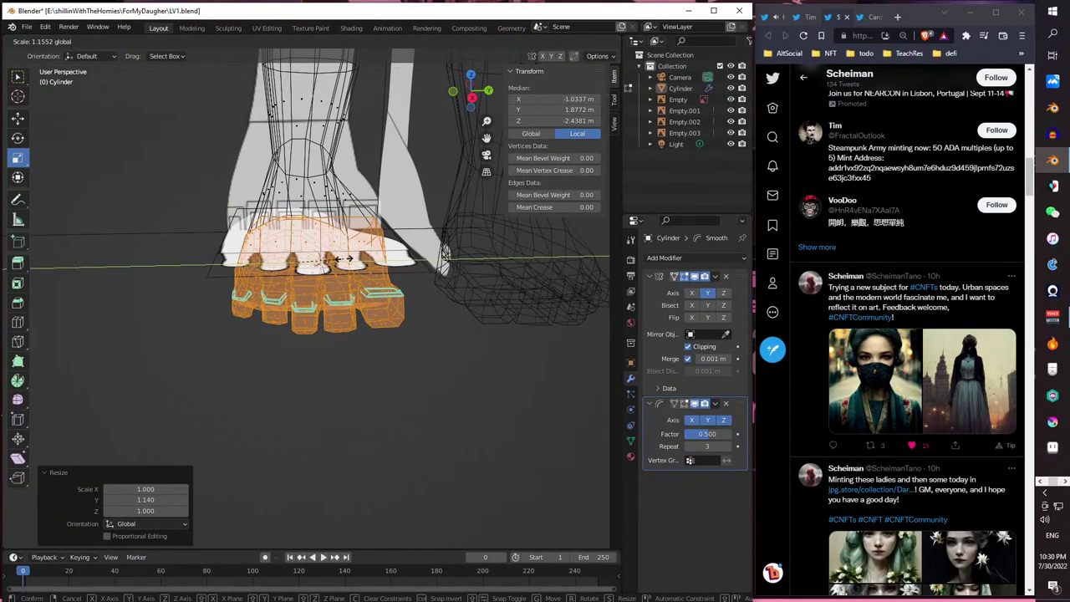
pyautogui.click(347, 266)
pyautogui.moveTo(347, 267); pyautogui.dragTo(354, 345, button='middle')
pyautogui.click(358, 341)
pyautogui.moveTo(346, 287); pyautogui.dragTo(468, 130, button='middle')
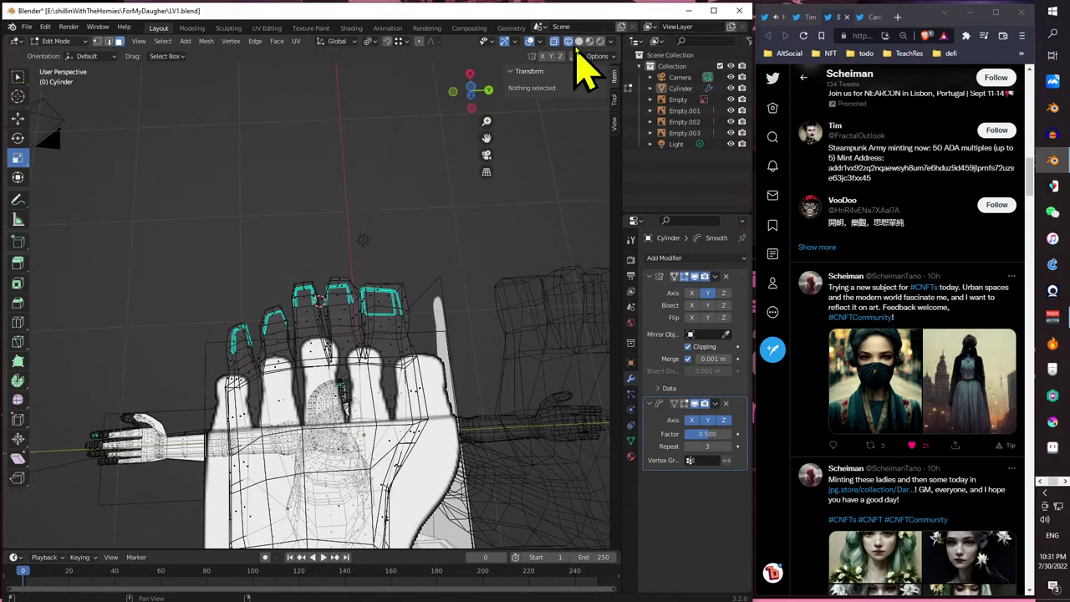
# - Return to solid shading and select the sole faces, including the triangular face
pyautogui.click(589, 47)
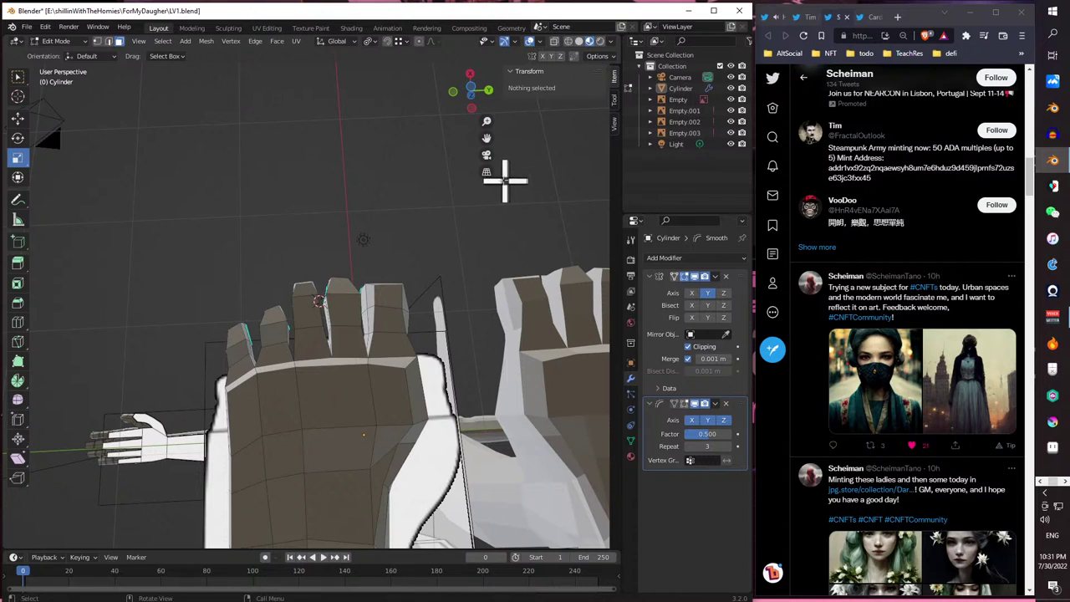
pyautogui.moveTo(512, 140); pyautogui.dragTo(250, 573, button='middle')
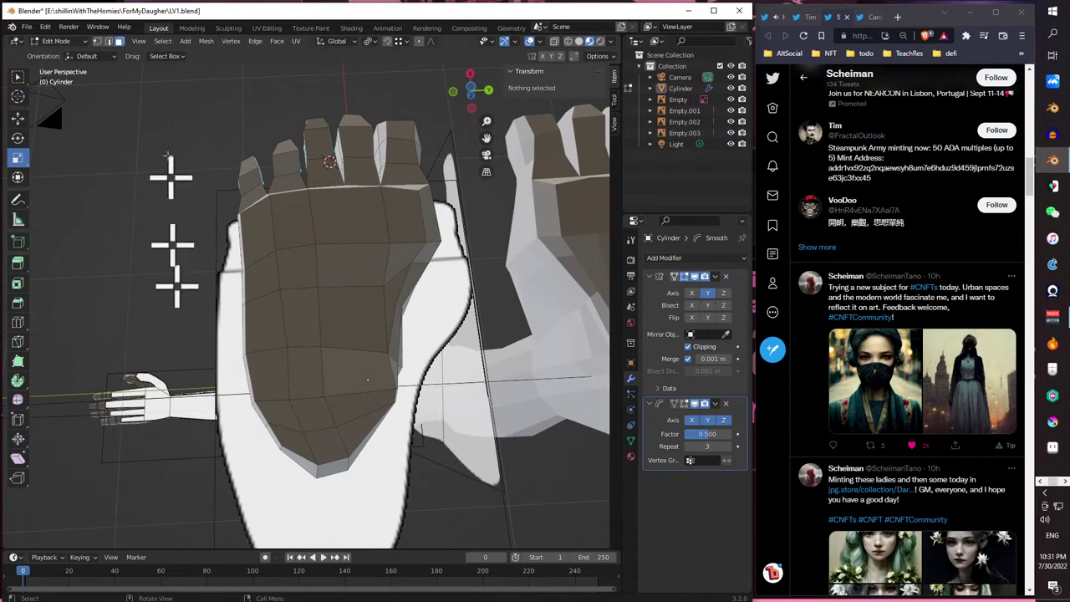
pyautogui.keyDown('shift'); pyautogui.click(329, 445); pyautogui.keyUp('shift')
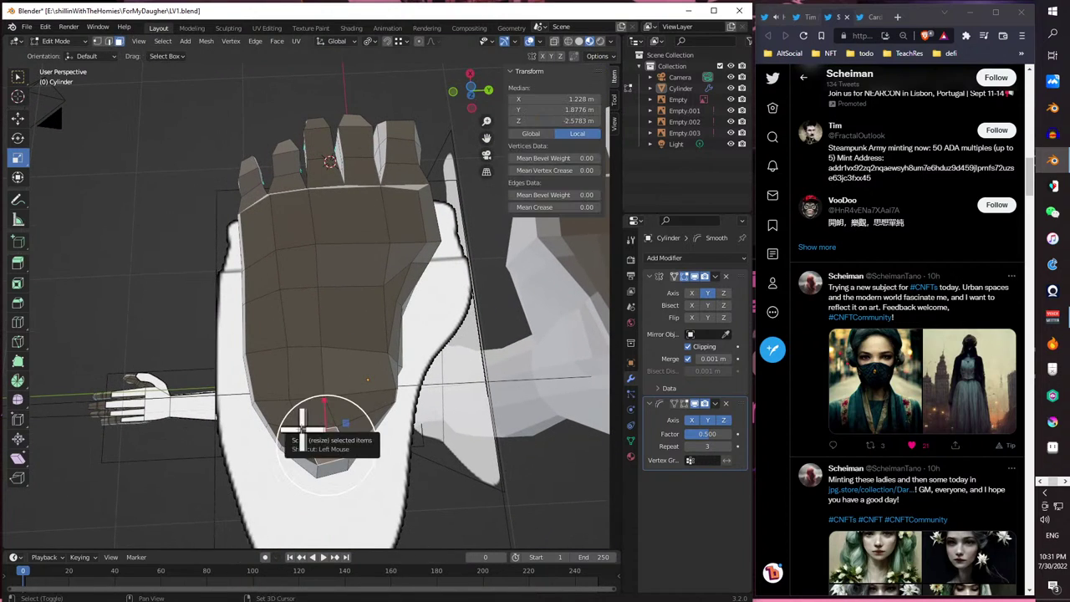
pyautogui.keyDown('ctrl'); pyautogui.keyDown('shift'); pyautogui.click(266, 227); pyautogui.keyUp('shift'); pyautogui.keyUp('ctrl')
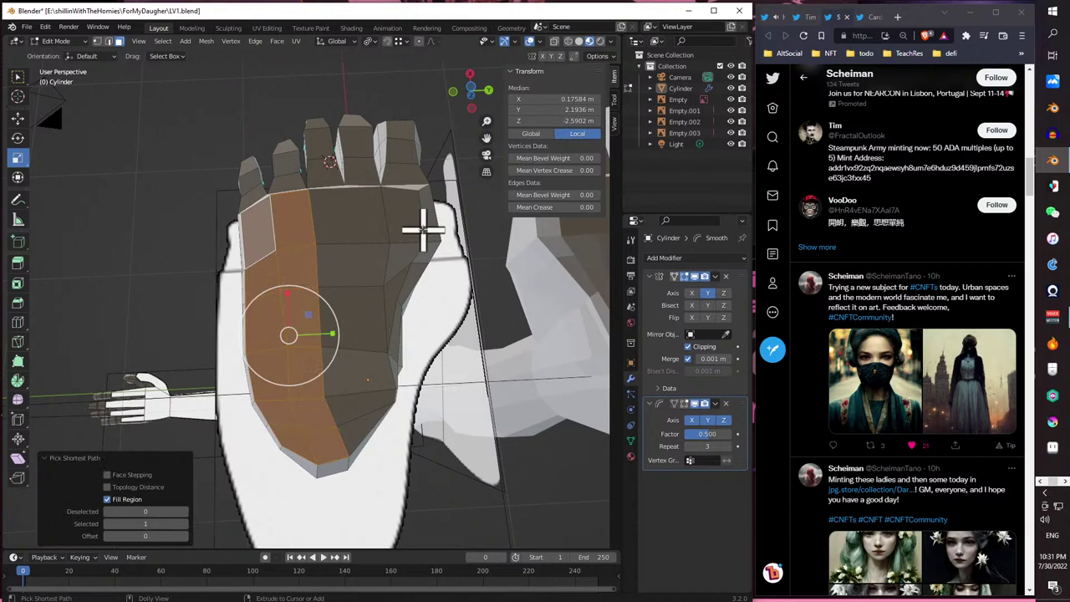
pyautogui.keyDown('ctrl'); pyautogui.keyDown('shift'); pyautogui.click(423, 228); pyautogui.keyUp('shift'); pyautogui.keyUp('ctrl')
pyautogui.moveTo(354, 328); pyautogui.dragTo(299, 289, button='middle')
pyautogui.keyDown('ctrl'); pyautogui.keyDown('shift'); pyautogui.click(327, 449); pyautogui.keyUp('shift'); pyautogui.keyUp('ctrl')
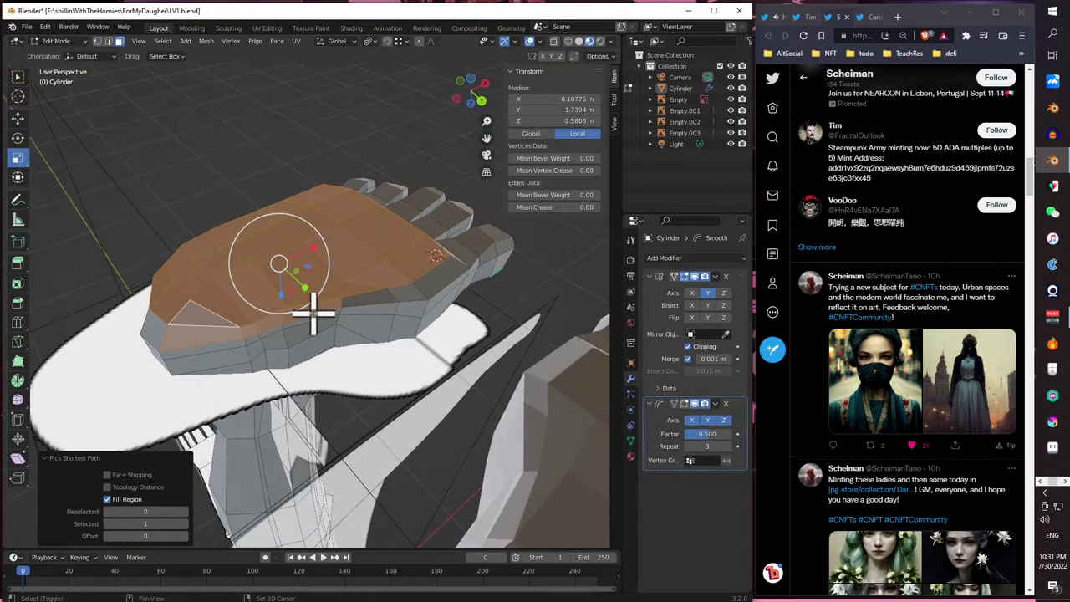
pyautogui.keyDown('ctrl'); pyautogui.keyDown('shift'); pyautogui.click(291, 325); pyautogui.keyUp('shift'); pyautogui.keyUp('ctrl')
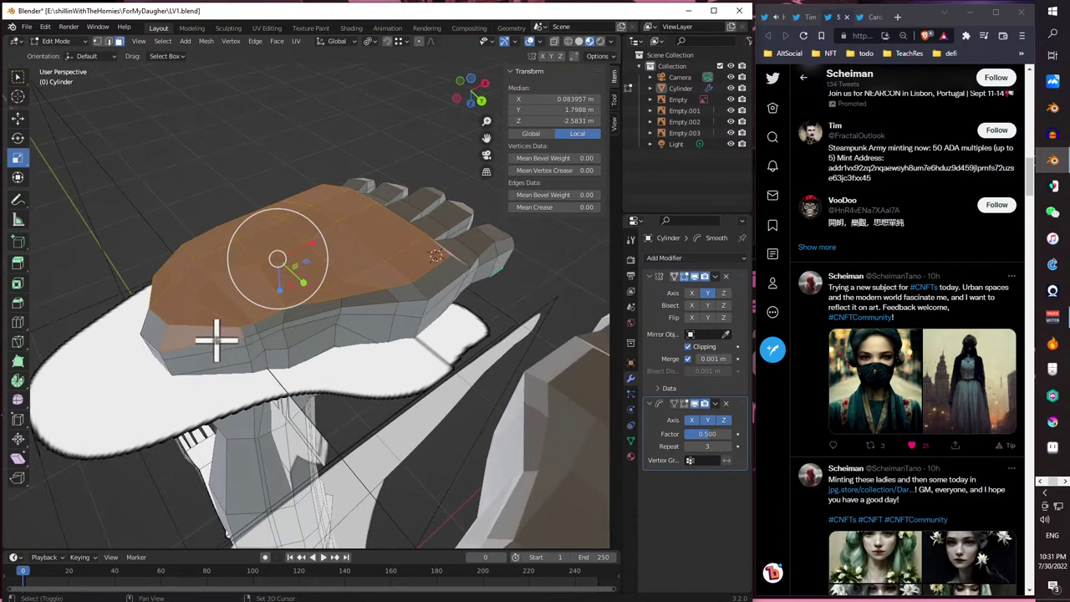
# - Raise the selected sole faces 0.015 m along Z
pyautogui.moveTo(209, 311); pyautogui.dragTo(304, 374, button='middle')
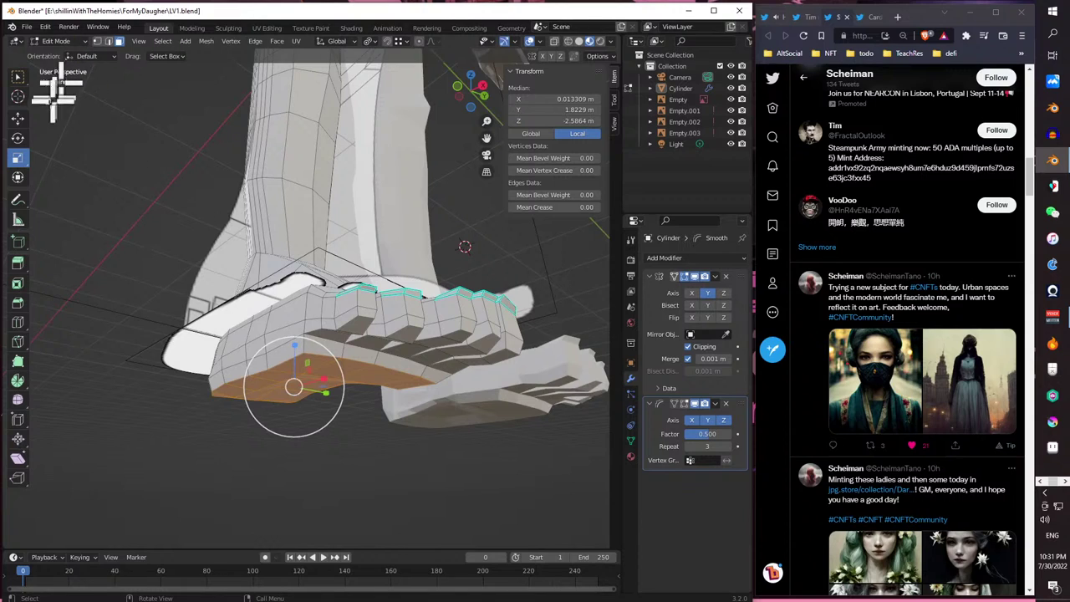
pyautogui.press('z')
pyautogui.click(294, 338)
pyautogui.moveTo(294, 338); pyautogui.dragTo(253, 296, button='middle')
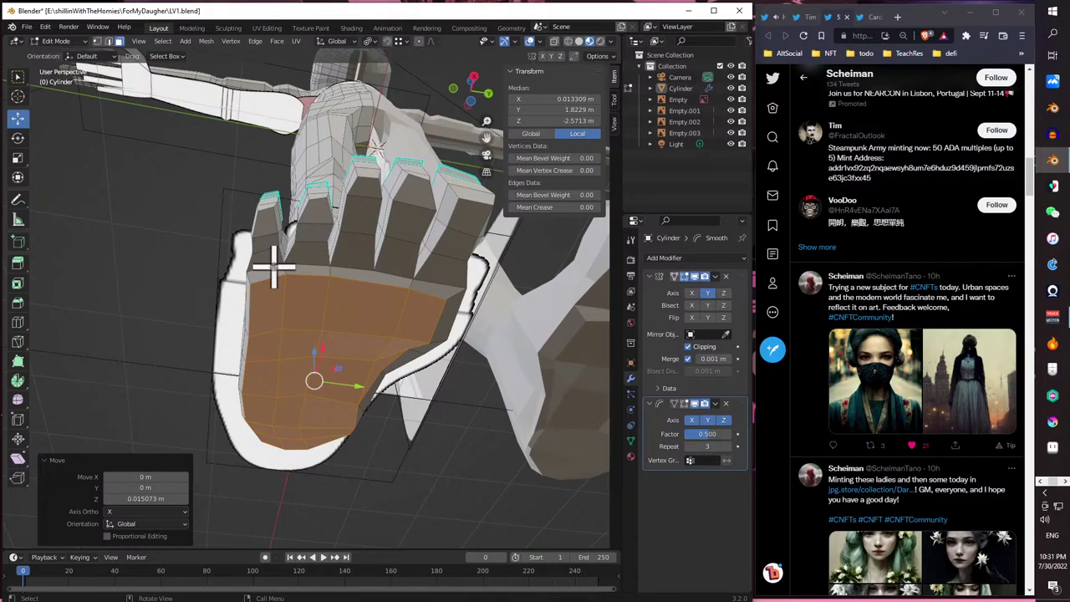
# - Select the faces of the first three toes using Fill Region
pyautogui.moveTo(249, 303); pyautogui.dragTo(282, 281, button='middle')
pyautogui.click(284, 274)
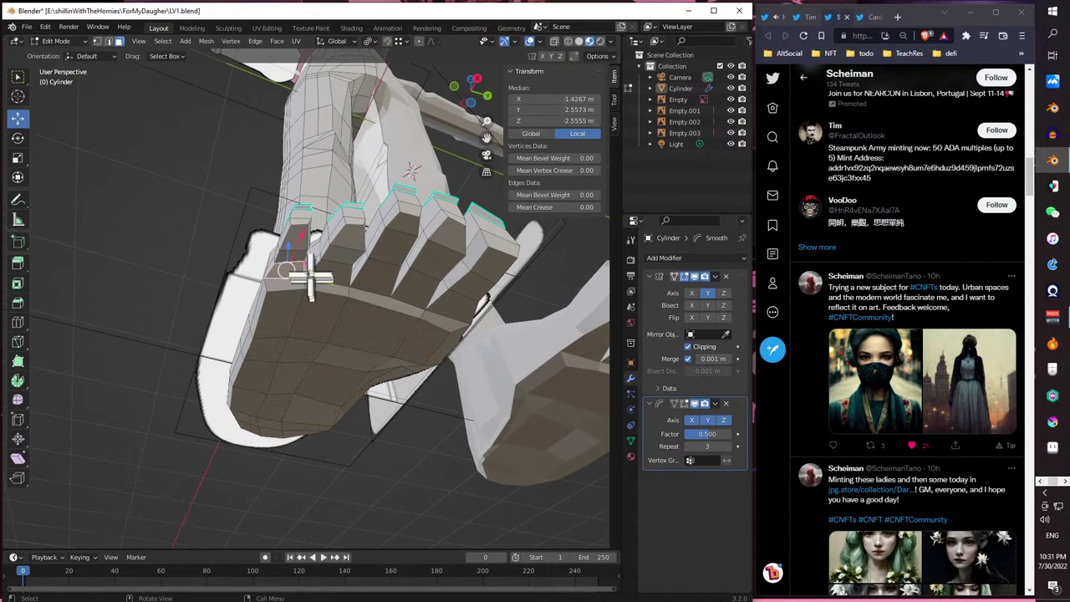
pyautogui.keyDown('ctrl'); pyautogui.keyDown('shift'); pyautogui.click(298, 244); pyautogui.keyUp('shift'); pyautogui.keyUp('ctrl')
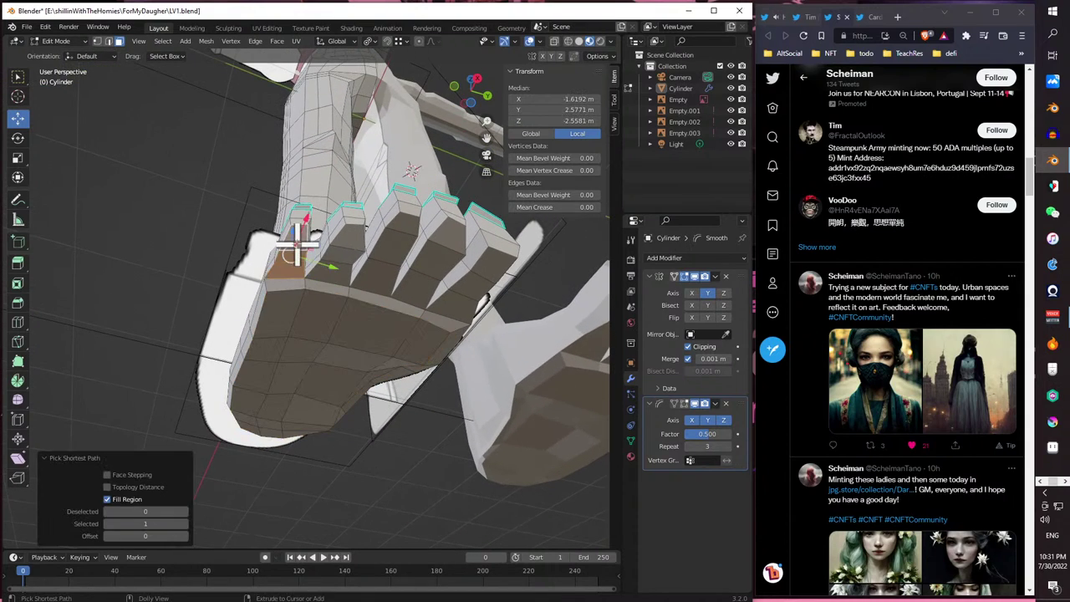
pyautogui.click(334, 272)
pyautogui.keyDown('ctrl'); pyautogui.keyDown('shift'); pyautogui.click(361, 261); pyautogui.keyUp('shift'); pyautogui.keyUp('ctrl')
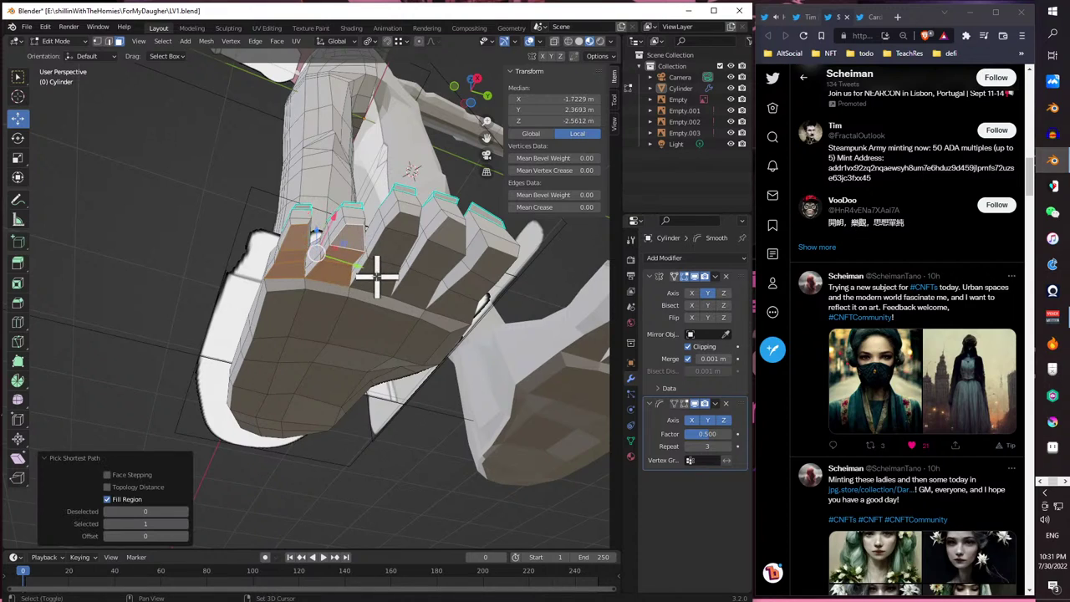
pyautogui.keyDown('shift'); pyautogui.click(379, 271); pyautogui.keyUp('shift')
pyautogui.keyDown('ctrl'); pyautogui.keyDown('shift'); pyautogui.click(404, 227); pyautogui.keyUp('shift'); pyautogui.keyUp('ctrl')
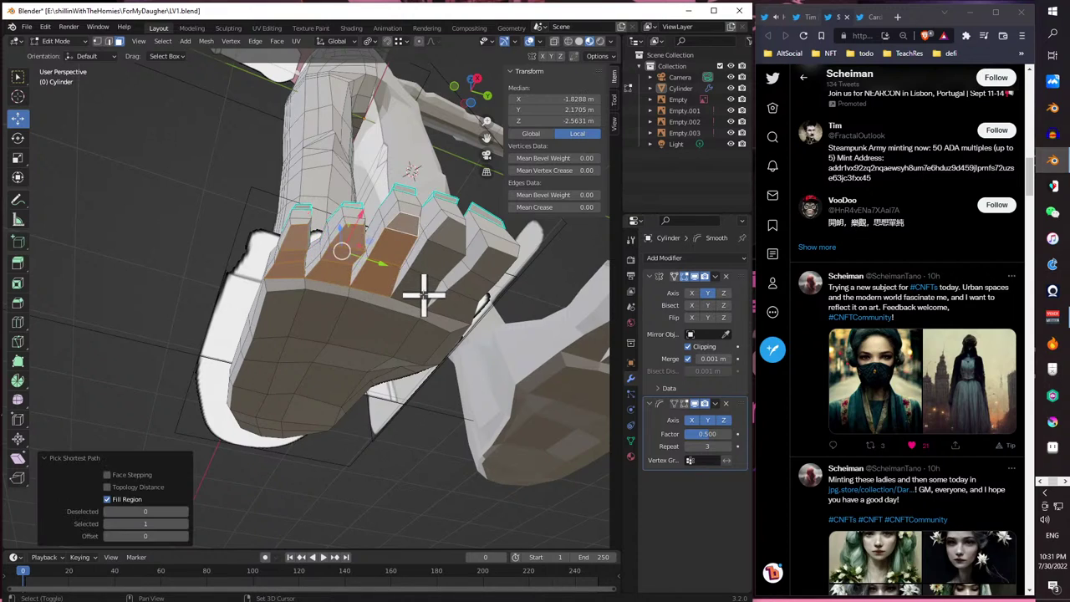
# - Add the fourth and fifth toes and the sole faces below them to the selection
pyautogui.keyDown('shift'); pyautogui.click(449, 241); pyautogui.keyUp('shift')
pyautogui.keyDown('ctrl'); pyautogui.keyDown('shift'); pyautogui.click(464, 293); pyautogui.keyUp('shift'); pyautogui.keyUp('ctrl')
pyautogui.keyDown('shift'); pyautogui.click(477, 287); pyautogui.keyUp('shift')
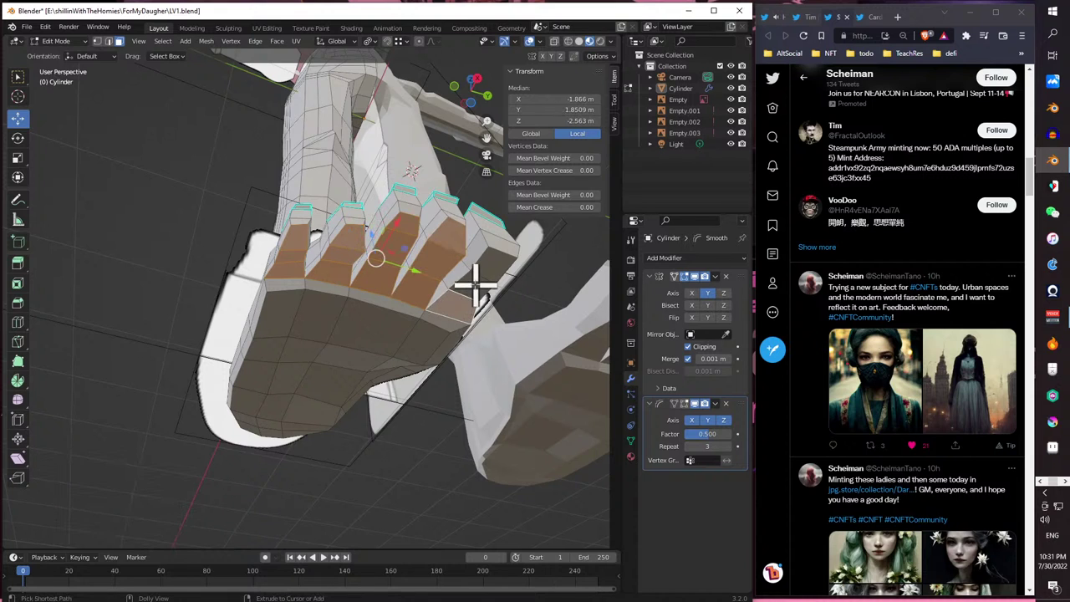
pyautogui.keyDown('ctrl'); pyautogui.keyDown('shift'); pyautogui.click(495, 264); pyautogui.keyUp('shift'); pyautogui.keyUp('ctrl')
pyautogui.moveTo(491, 267); pyautogui.dragTo(428, 346, button='middle')
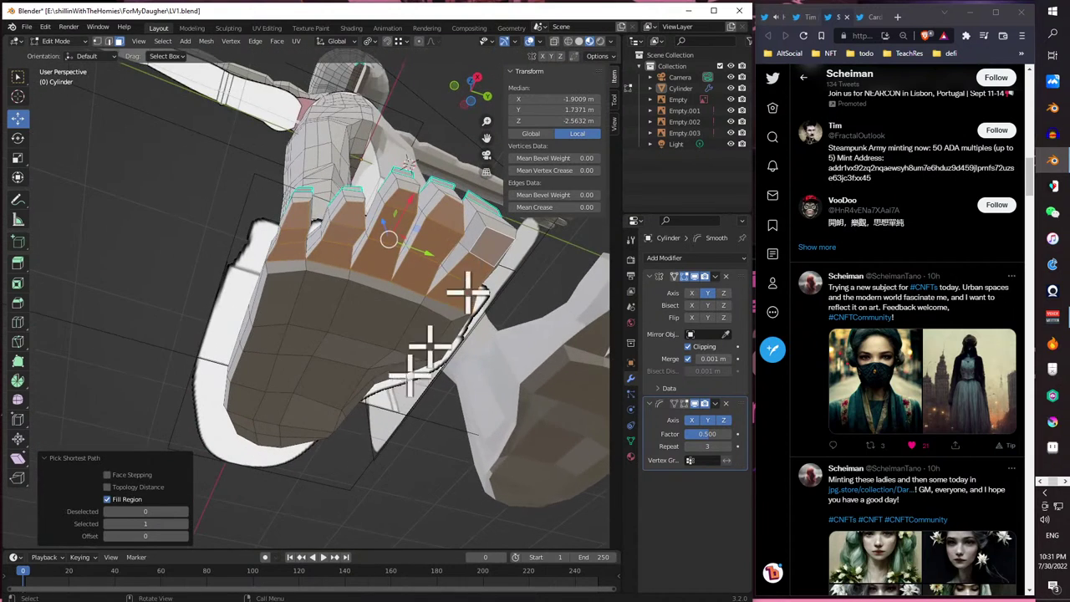
pyautogui.keyDown('ctrl'); pyautogui.keyDown('shift'); pyautogui.click(293, 435); pyautogui.keyUp('shift'); pyautogui.keyUp('ctrl')
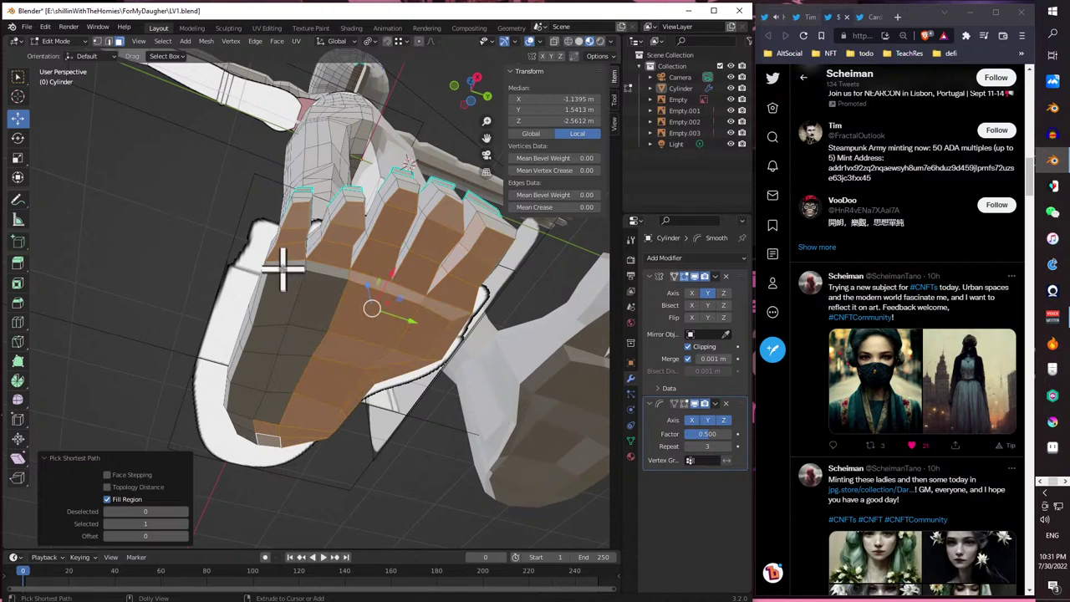
pyautogui.moveTo(303, 267); pyautogui.dragTo(268, 366, button='middle')
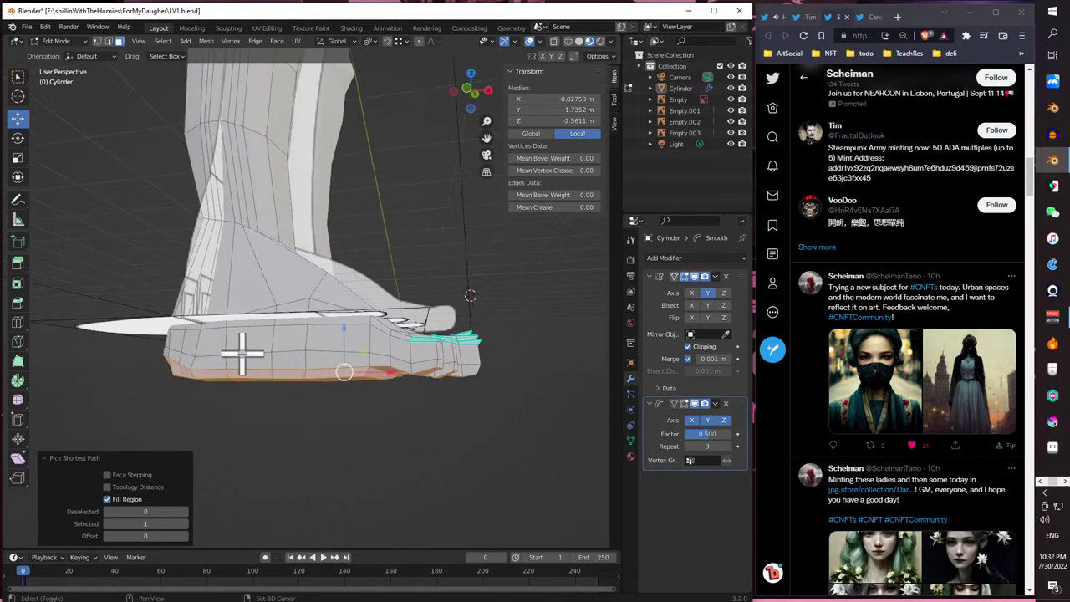
# - Add the leg's face loop and raise the foot selection 0.024331 m along Z
pyautogui.keyDown('alt'); pyautogui.keyDown('shift'); pyautogui.click(243, 355); pyautogui.keyUp('shift'); pyautogui.keyUp('alt')
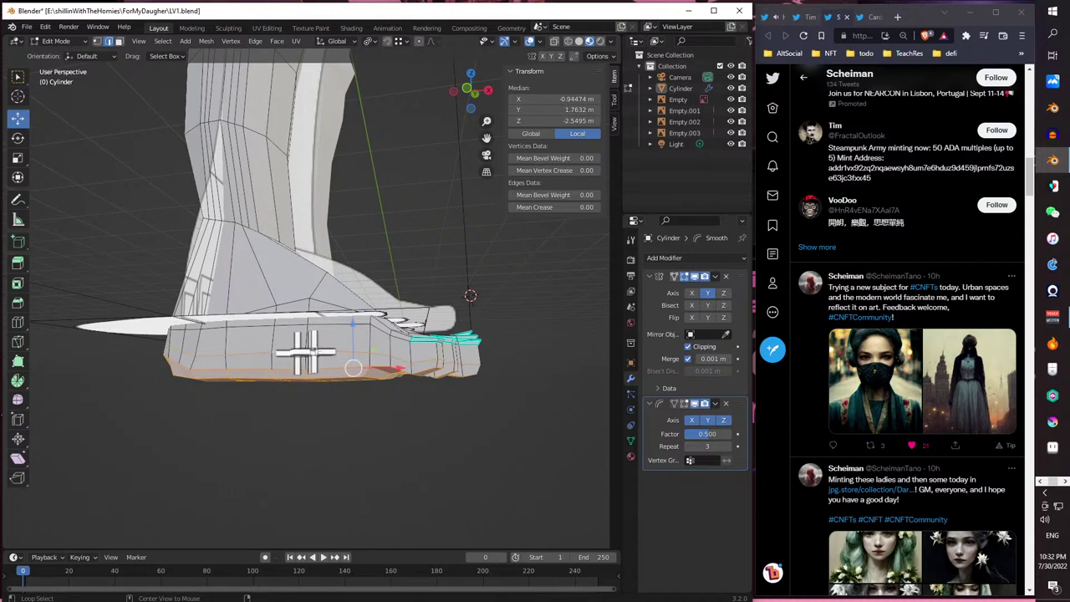
pyautogui.press('g')
pyautogui.press('z')
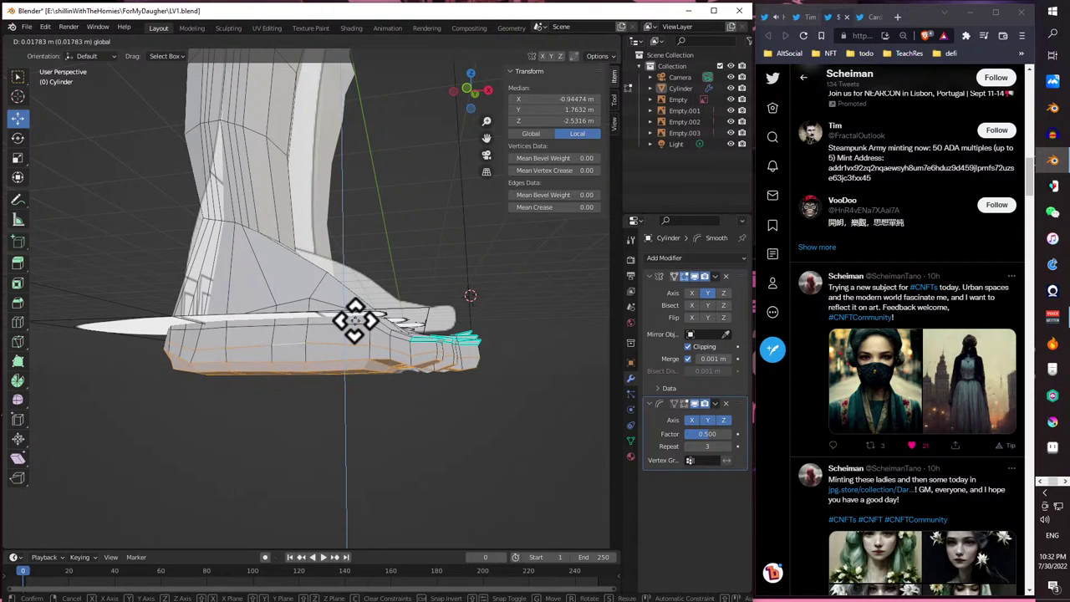
pyautogui.click(355, 319)
pyautogui.moveTo(355, 319); pyautogui.dragTo(336, 297, button='middle')
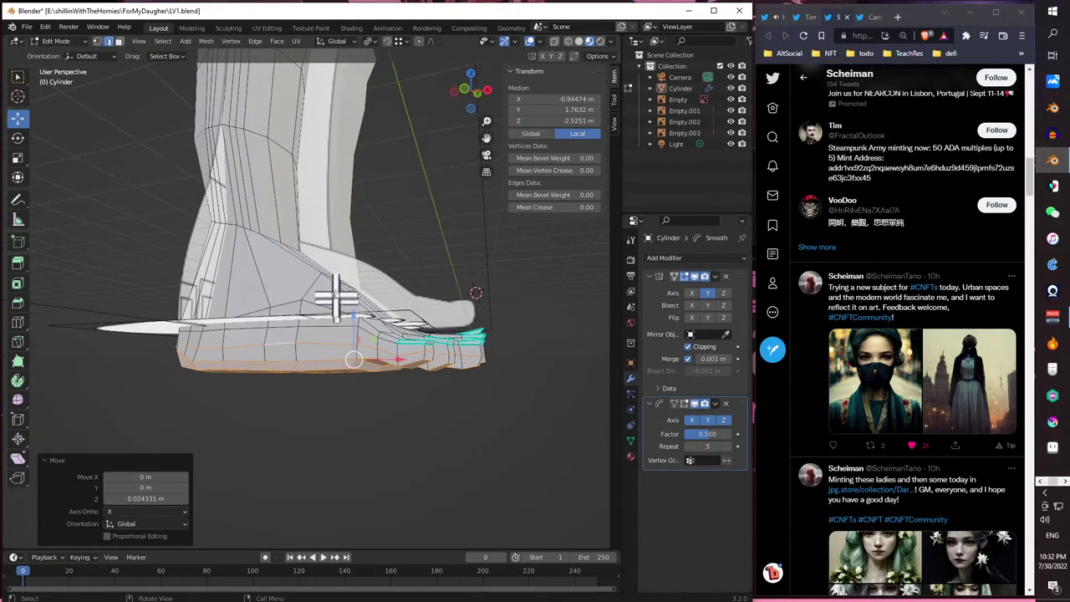
pyautogui.click(55, 41)
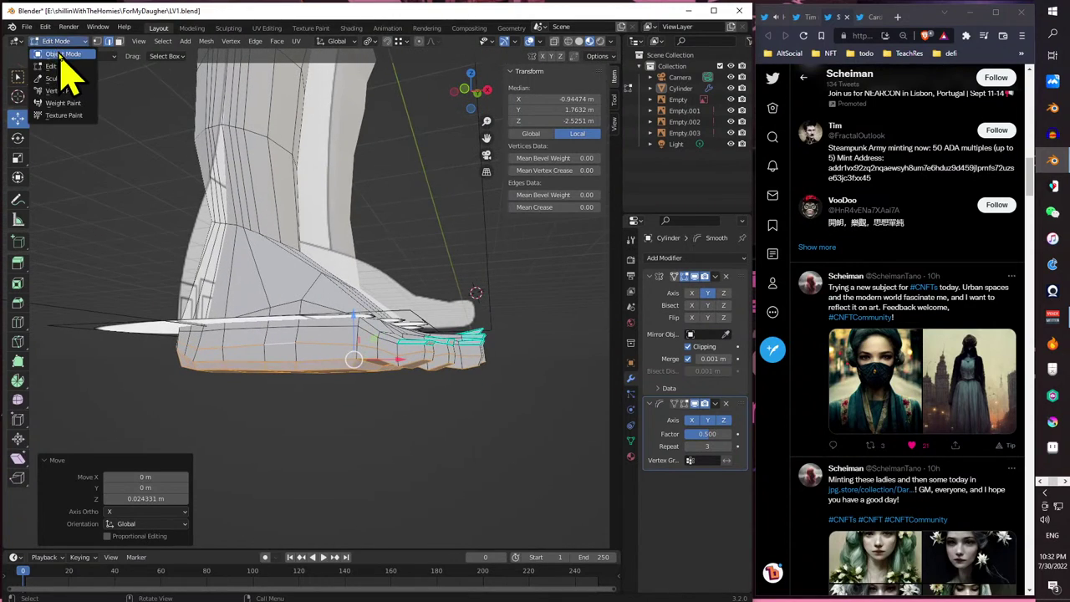
# - Switch to Object Mode and orbit and zoom around the lengthened, raised feet
pyautogui.click(60, 55)
pyautogui.moveTo(299, 251); pyautogui.dragTo(344, 273, button='middle')
pyautogui.scroll(-2, 368, 273)
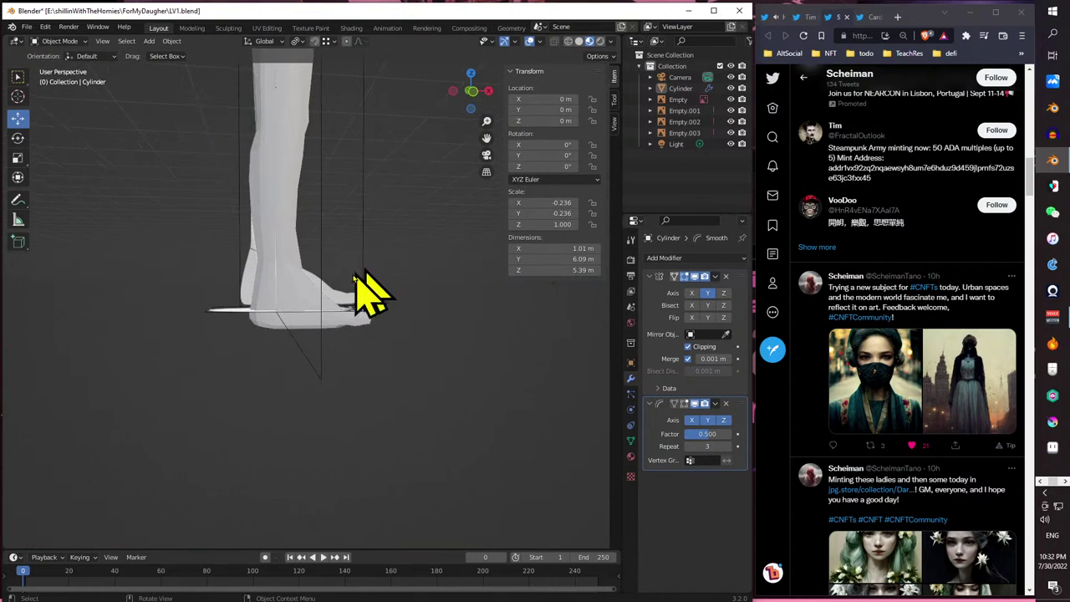
pyautogui.moveTo(162, 285); pyautogui.dragTo(209, 332, button='middle')
pyautogui.scroll(-3, 237, 319)
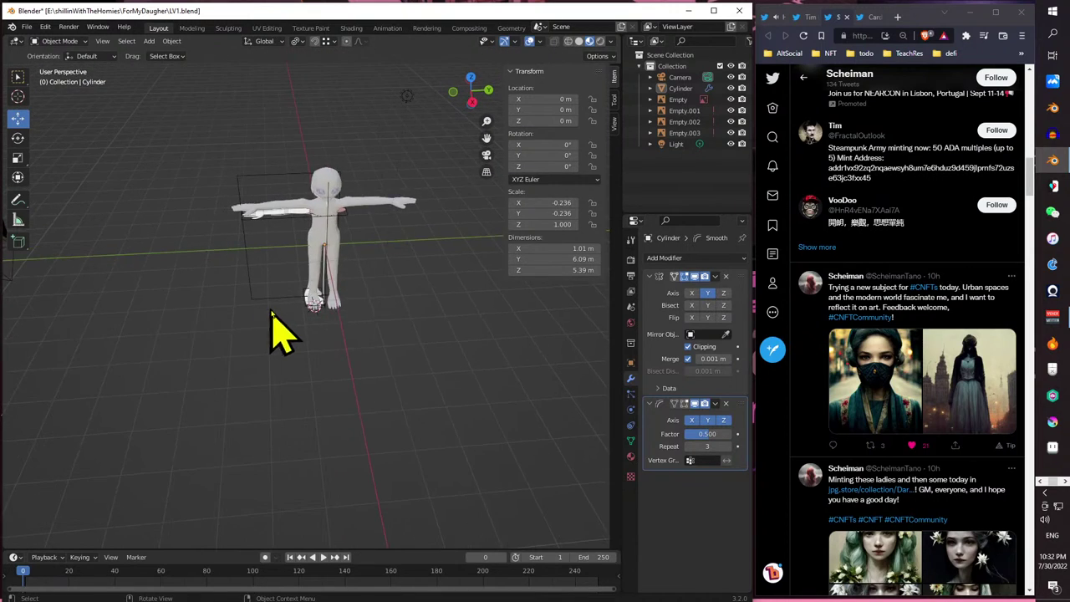
pyautogui.scroll(4, 279, 268)
pyautogui.scroll(-5, 287, 406)
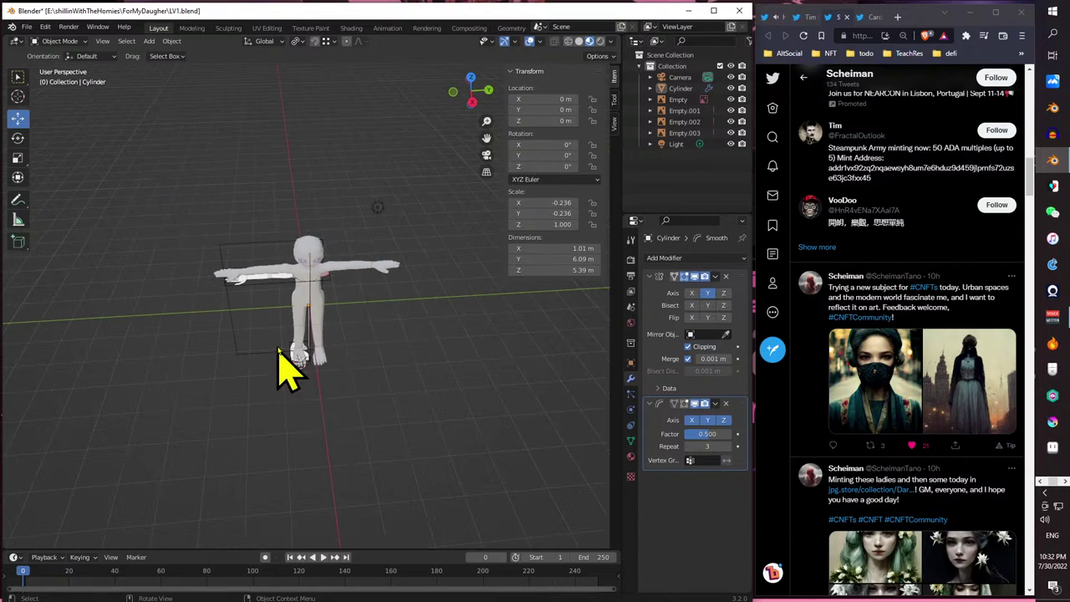
pyautogui.moveTo(287, 371)
pyautogui.mouseDown(button='middle')
pyautogui.moveTo(327, 347)
pyautogui.moveTo(333, 326)
pyautogui.moveTo(374, 339)
pyautogui.moveTo(426, 329)
pyautogui.moveTo(439, 362)
pyautogui.moveTo(421, 339)
pyautogui.moveTo(328, 310)
pyautogui.moveTo(304, 317)
pyautogui.moveTo(279, 280)
pyautogui.moveTo(296, 382)
pyautogui.mouseUp(button='middle')
pyautogui.scroll(5, 330, 343)
pyautogui.scroll(5, 284, 360)
pyautogui.scroll(-5, 284, 359)
pyautogui.moveTo(268, 330); pyautogui.dragTo(331, 269, button='middle')
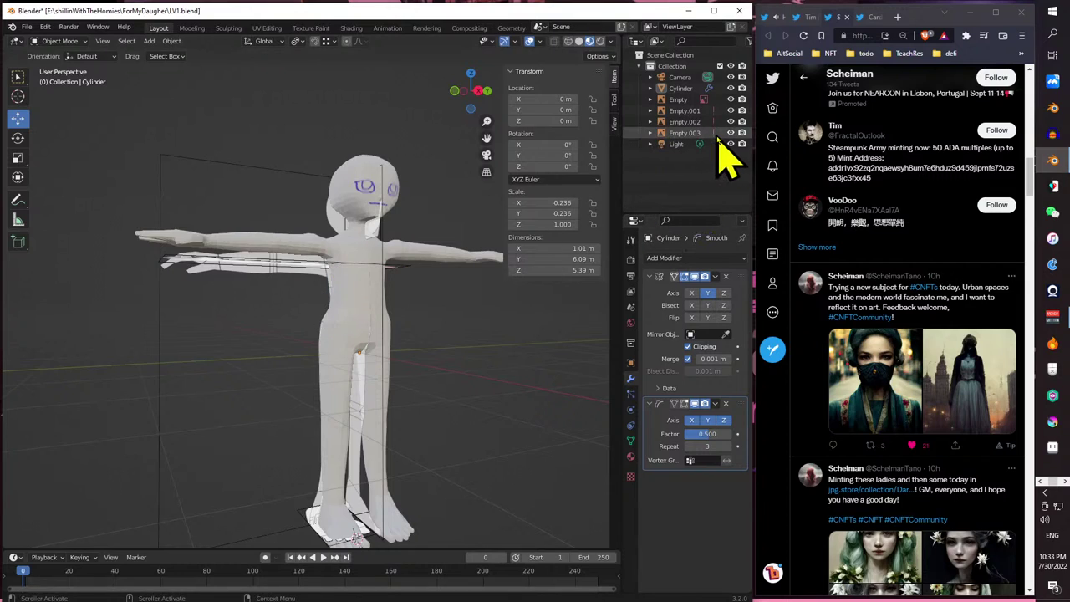
# - Hide Empty.001, Empty.002 and Empty.003 and save the file as LV1.blend
pyautogui.moveTo(733, 131); pyautogui.dragTo(734, 109)
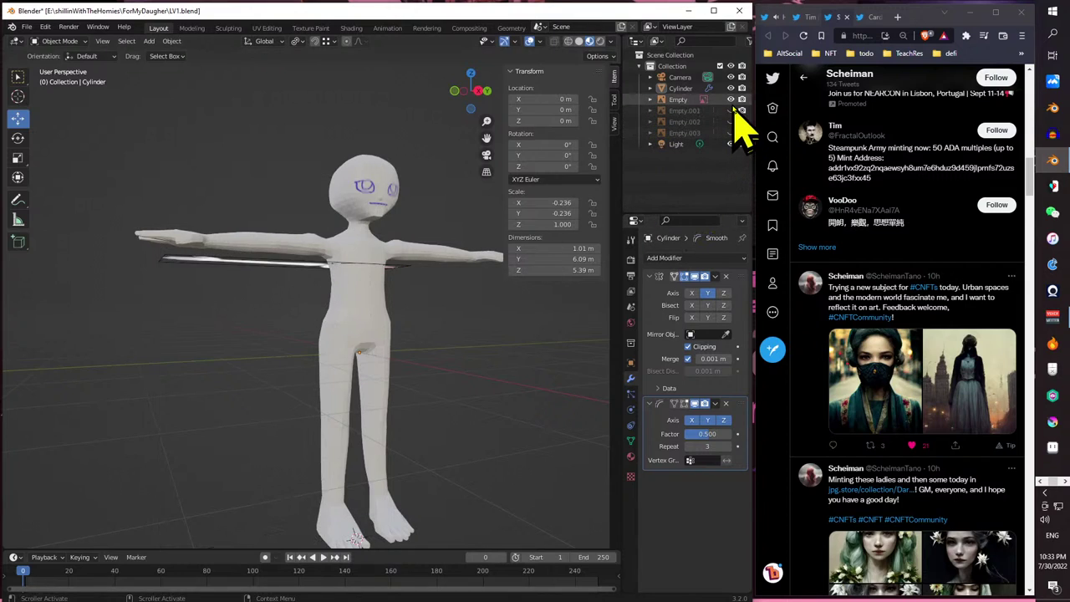
pyautogui.moveTo(323, 323); pyautogui.dragTo(231, 228, button='middle')
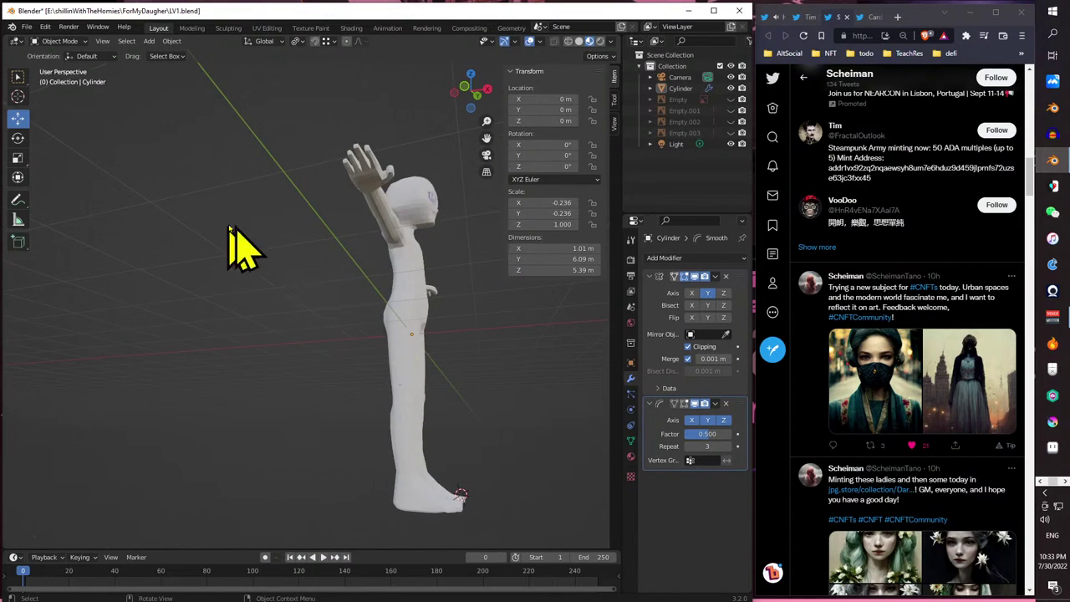
pyautogui.click(37, 30)
pyautogui.click(55, 112)
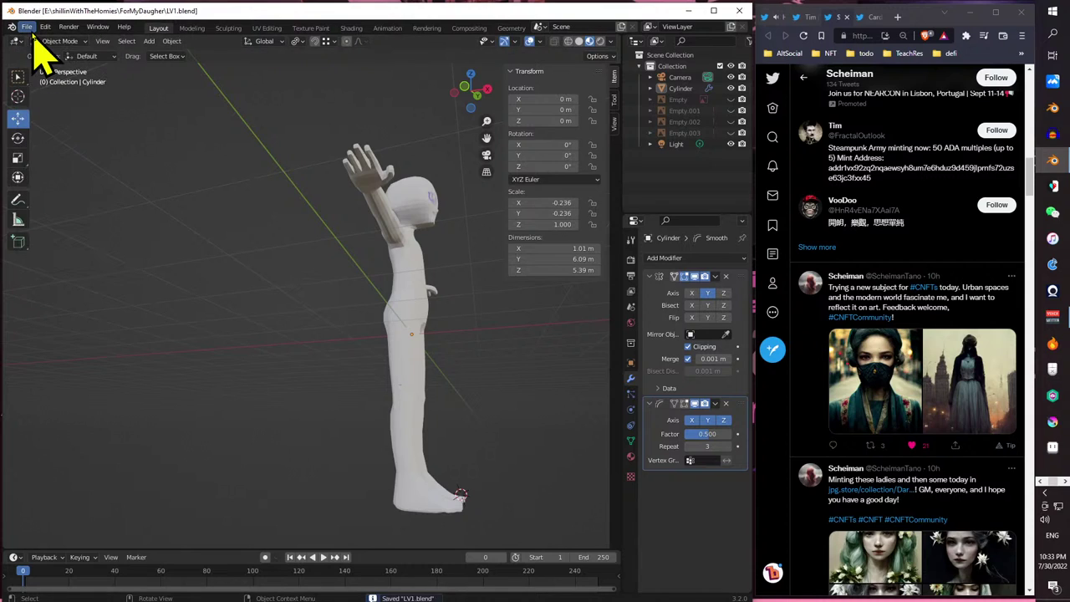
# - Save a new copy of the scene as LV2.blend
pyautogui.click(30, 30)
pyautogui.click(56, 112)
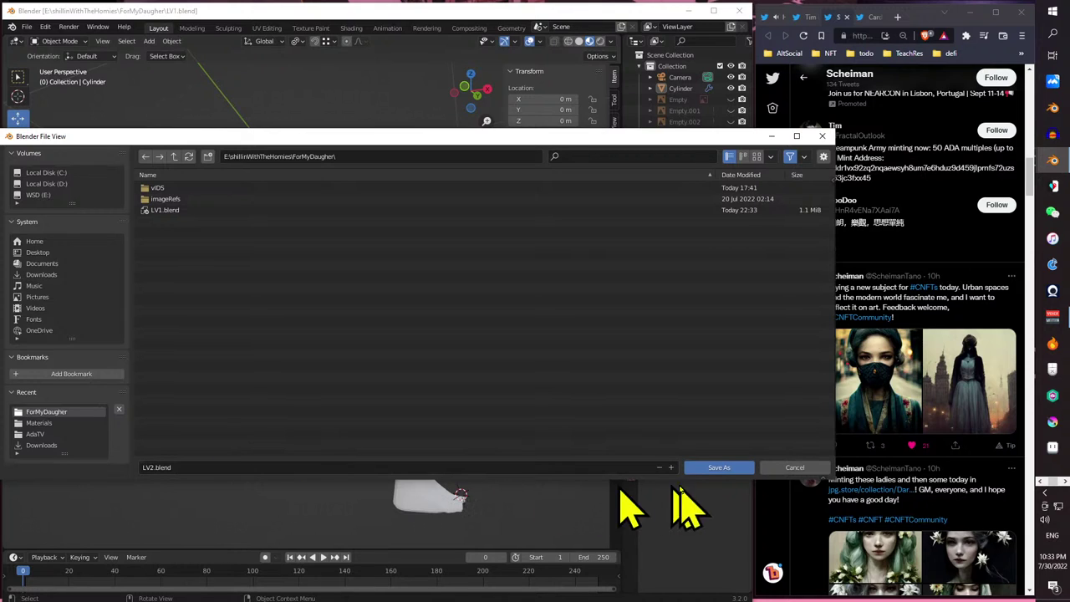
pyautogui.click(717, 467)
pyautogui.moveTo(357, 278); pyautogui.dragTo(275, 268, button='middle')
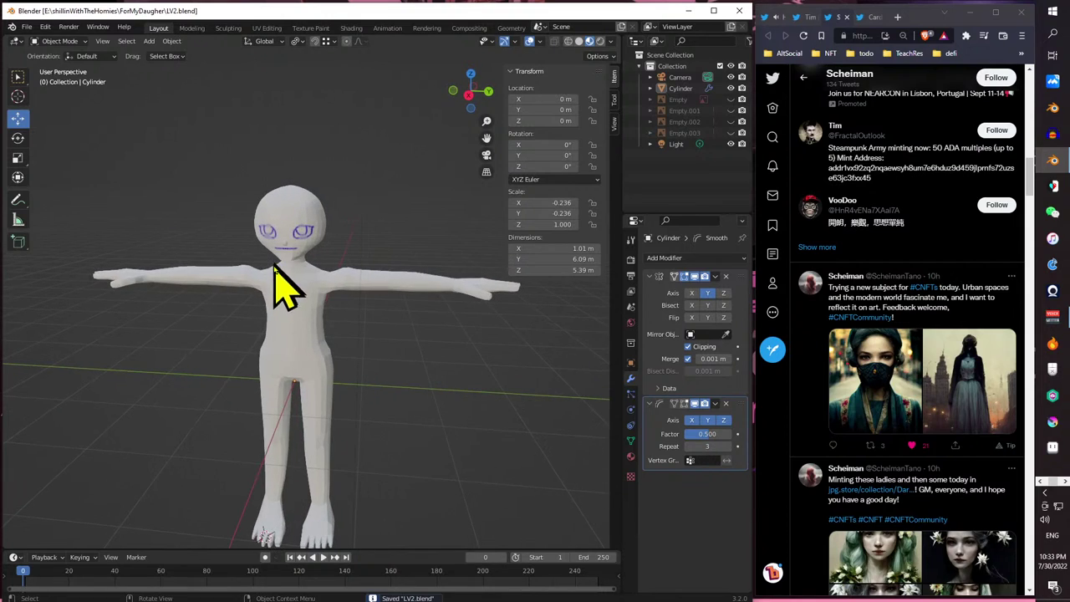
pyautogui.scroll(8, 267, 270)
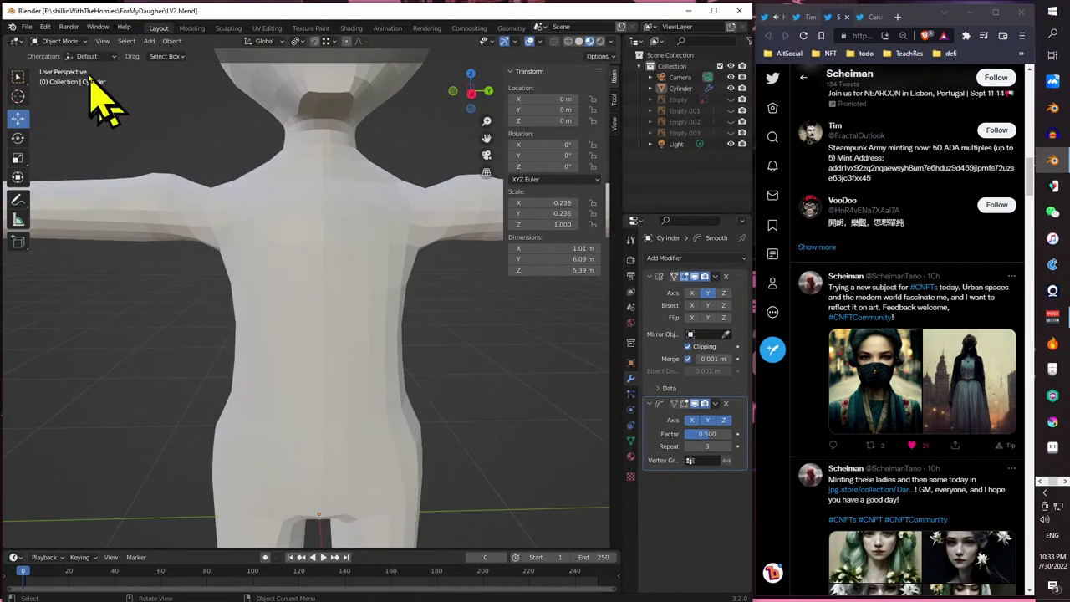
# - Enter Edit Mode and pan, zoom and orbit to a close view of the neck
pyautogui.click(60, 42)
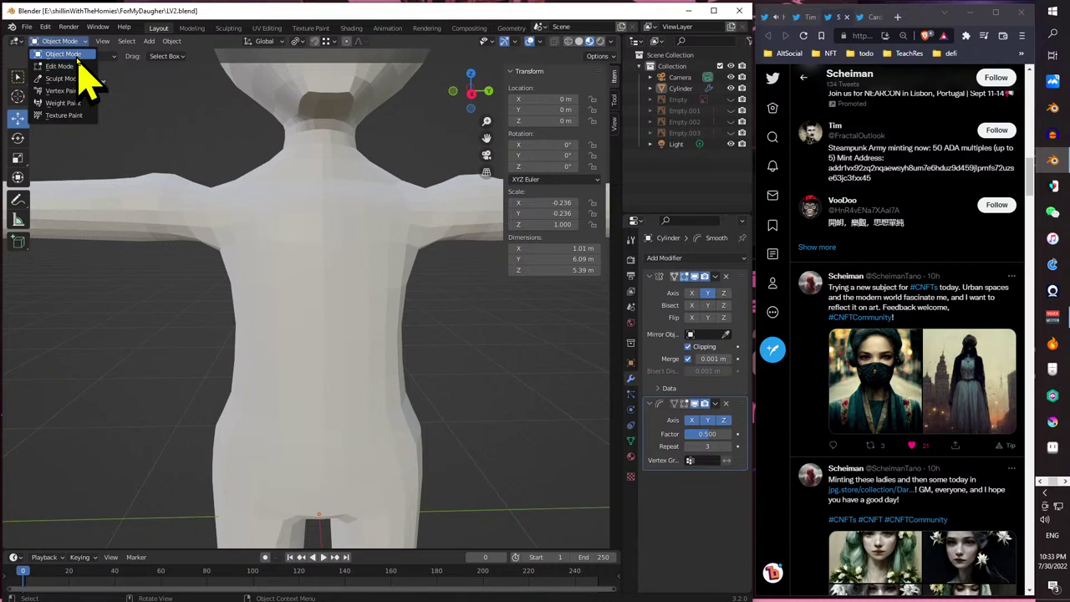
pyautogui.press('Escape')
pyautogui.click(62, 42)
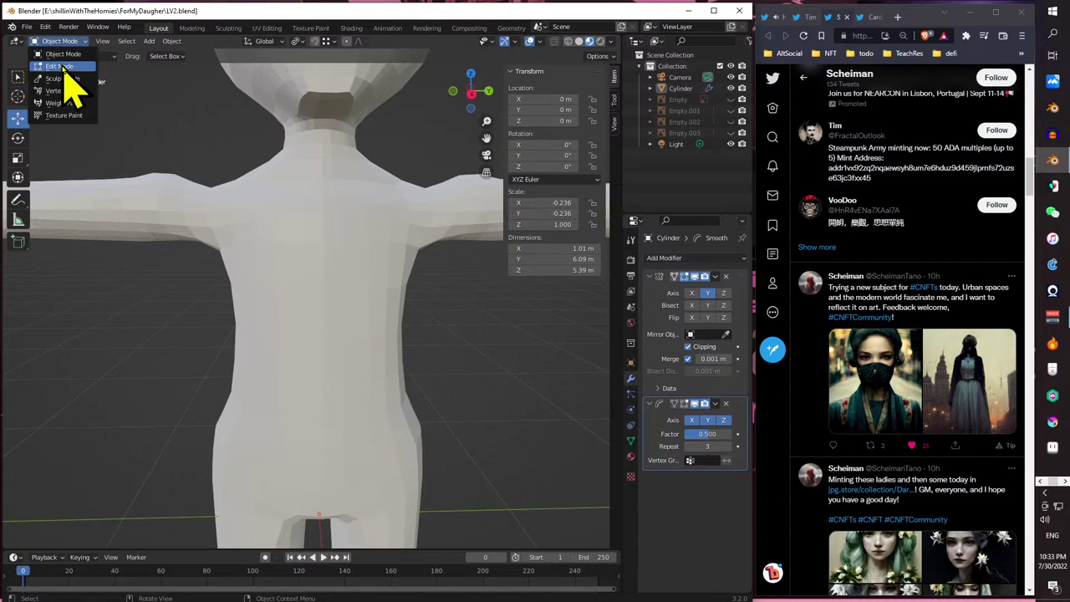
pyautogui.click(63, 67)
pyautogui.keyDown('shift'); pyautogui.moveTo(52, 42); pyautogui.dragTo(179, 116, button='middle'); pyautogui.keyUp('shift')
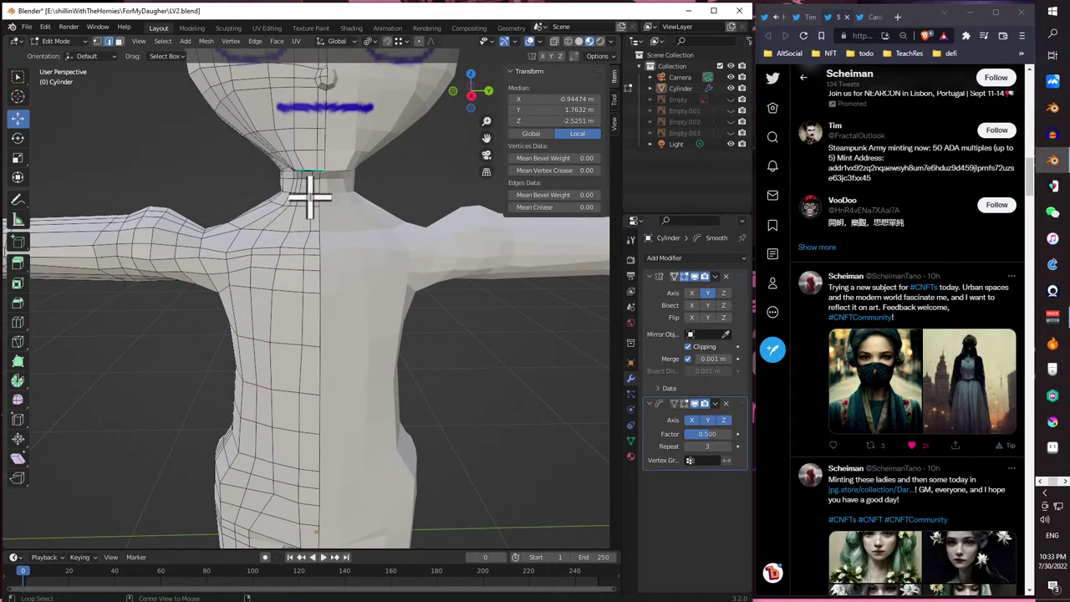
pyautogui.moveTo(273, 194); pyautogui.dragTo(182, 232, button='middle')
pyautogui.scroll(4, 443, 291)
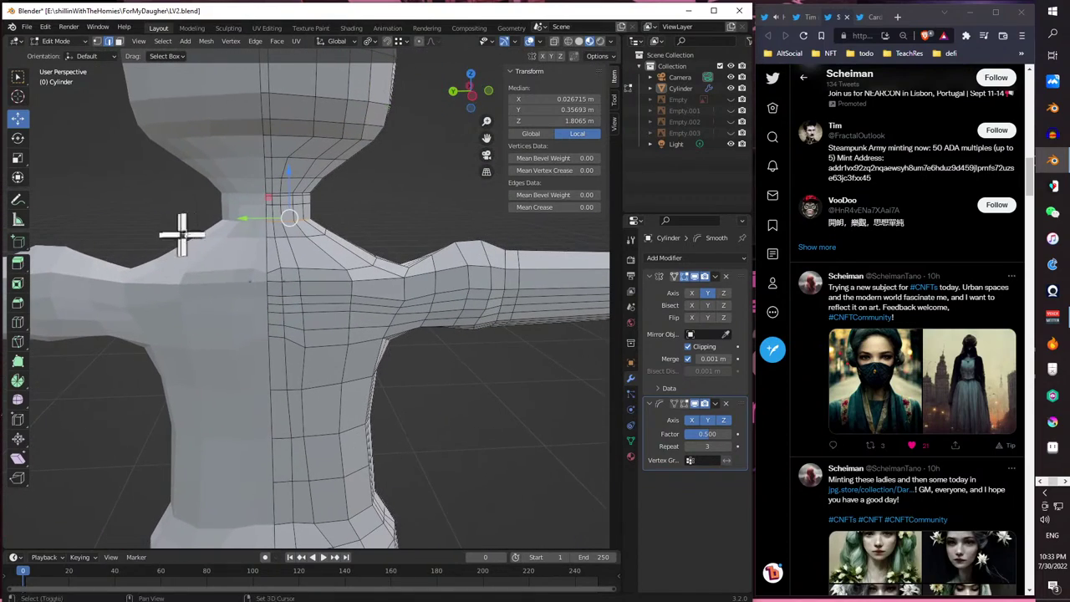
pyautogui.moveTo(273, 204); pyautogui.dragTo(245, 204, button='middle')
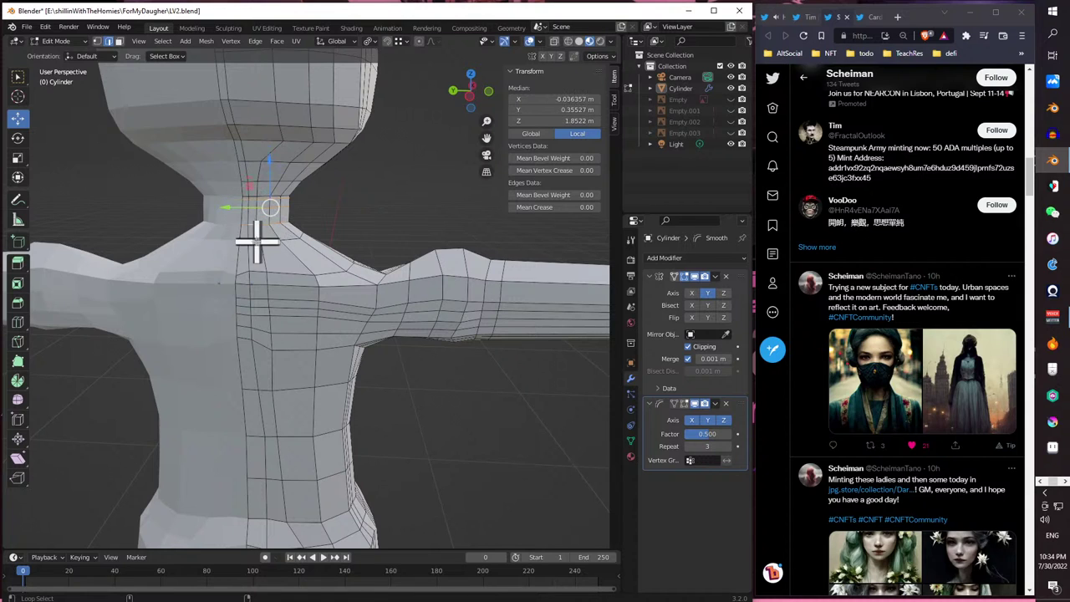
pyautogui.scroll(-3, 316, 240)
pyautogui.moveTo(316, 240); pyautogui.dragTo(71, 226, button='middle')
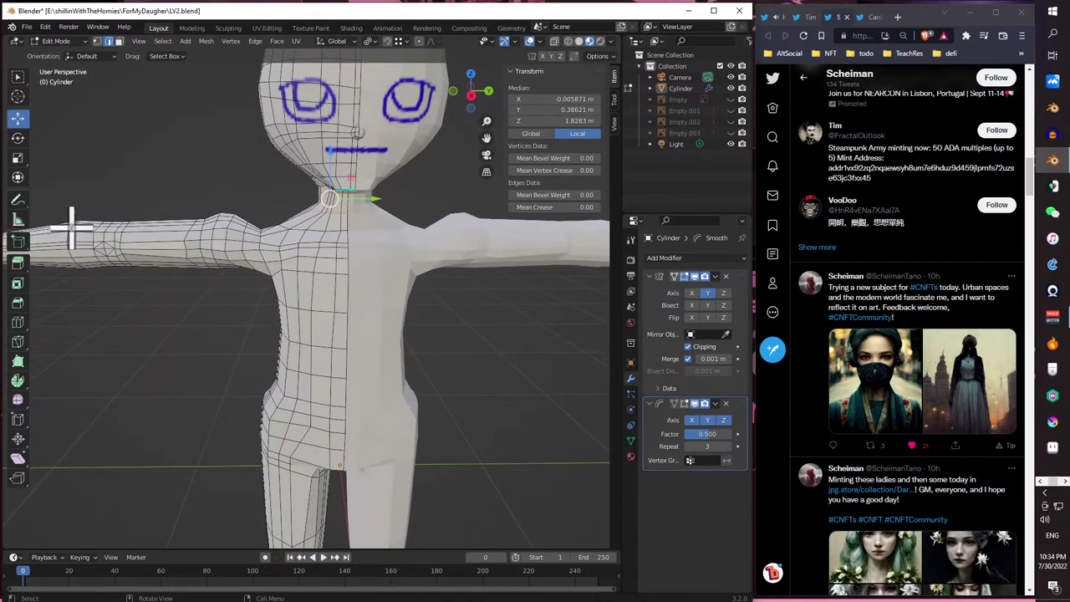
# - Scale the neck vertex ring down slightly to slim the neck
pyautogui.click(17, 159)
pyautogui.moveTo(370, 201)
pyautogui.mouseDown()
pyautogui.moveTo(359, 199)
pyautogui.moveTo(375, 220)
pyautogui.mouseUp()
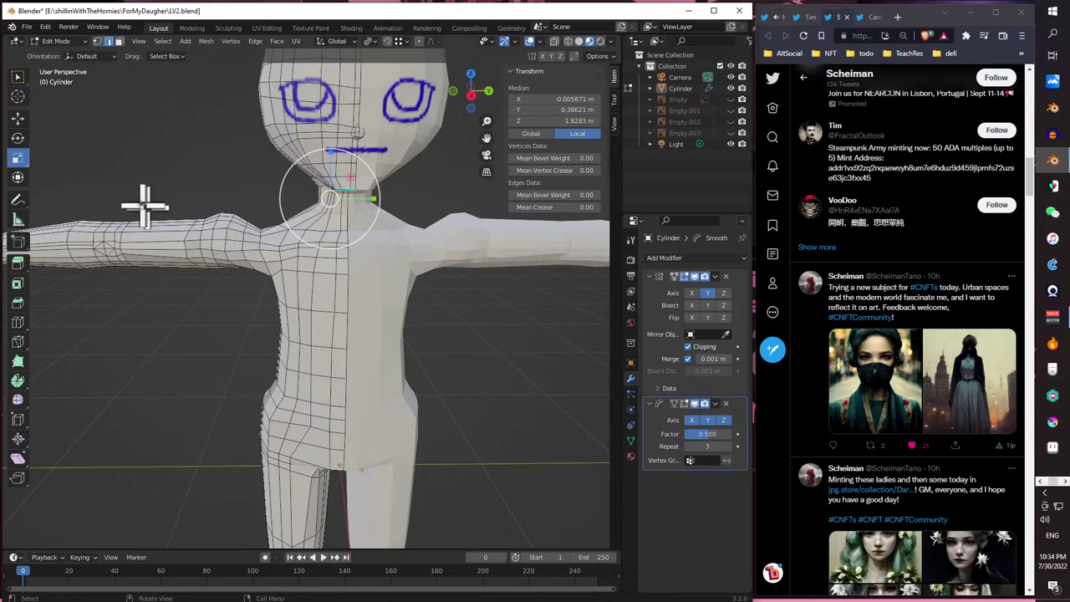
pyautogui.click(18, 120)
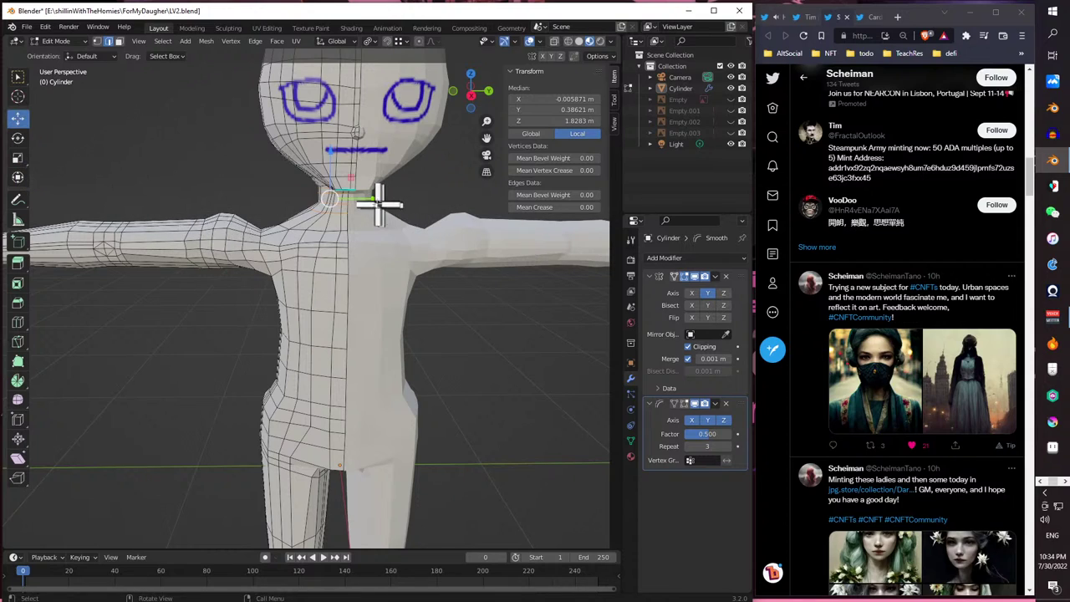
pyautogui.moveTo(379, 203); pyautogui.dragTo(383, 203)
pyautogui.hotkey('ctrl', 'z')
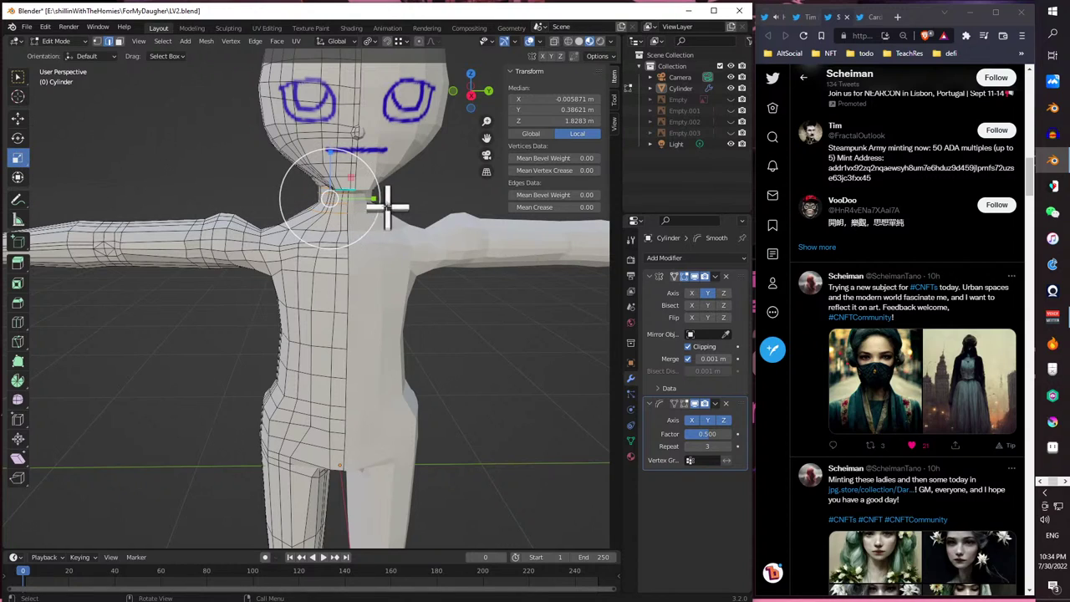
pyautogui.moveTo(379, 200)
pyautogui.mouseDown()
pyautogui.moveTo(359, 199)
pyautogui.moveTo(370, 196)
pyautogui.mouseUp()
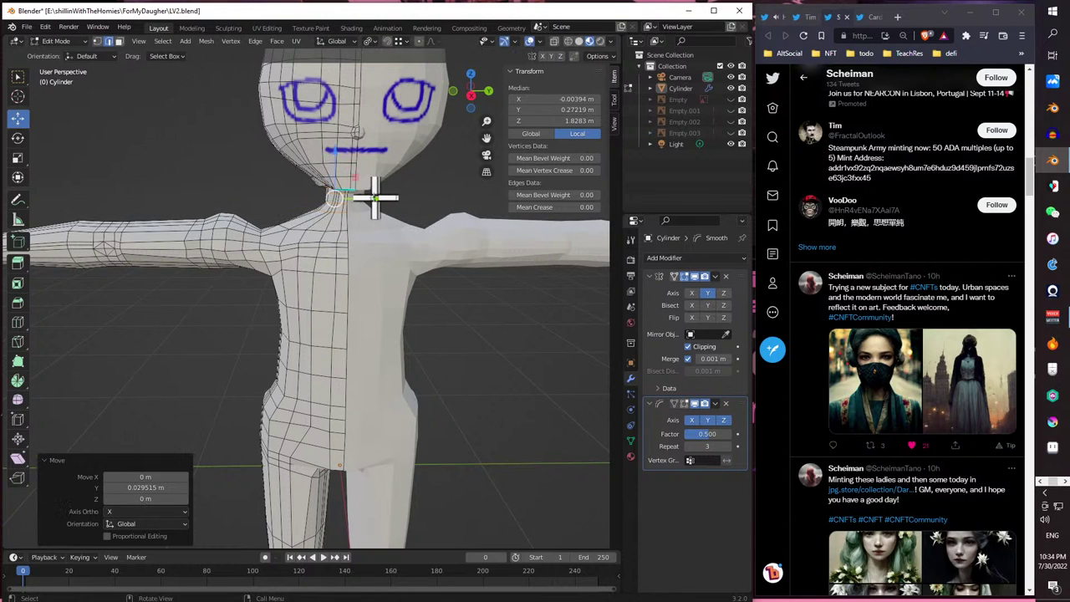
pyautogui.moveTo(370, 195); pyautogui.dragTo(217, 177, button='middle')
# - Nudge the neck ring 0.0295 m along Y, checking it from above and front
pyautogui.scroll(5, 365, 281)
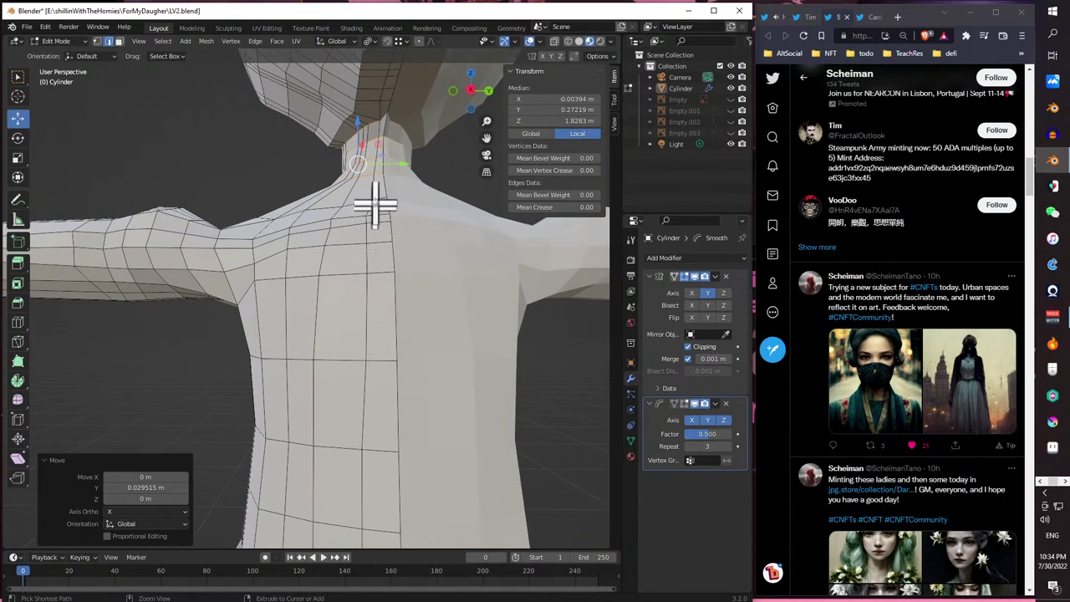
pyautogui.moveTo(375, 203); pyautogui.dragTo(318, 219, button='middle')
pyautogui.scroll(-5, 481, 209)
pyautogui.scroll(6, 391, 262)
pyautogui.scroll(-4, 148, 258)
pyautogui.scroll(5, 159, 274)
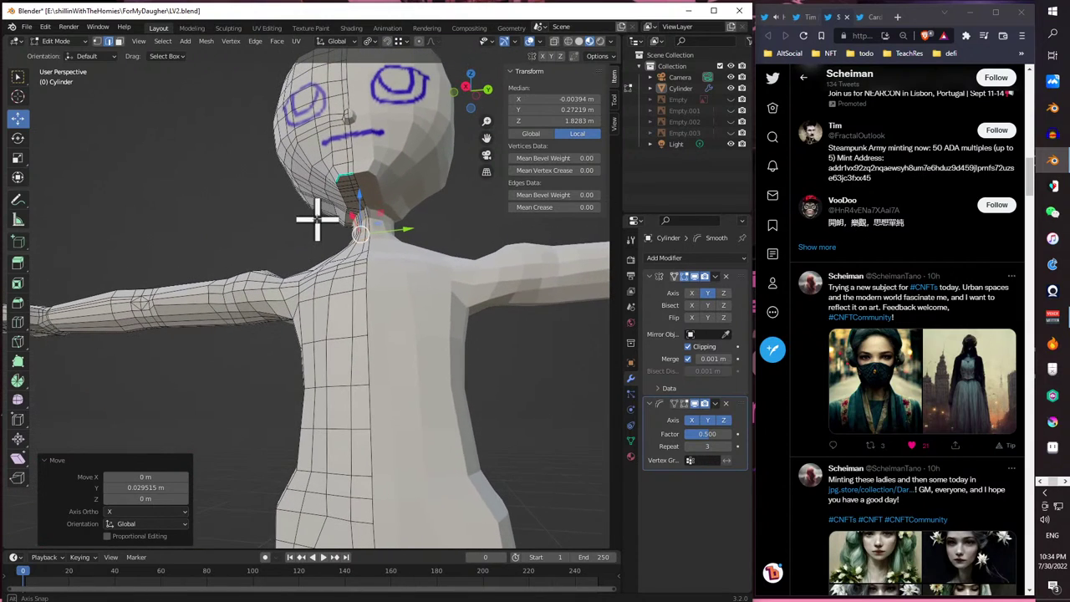
pyautogui.scroll(2, 433, 240)
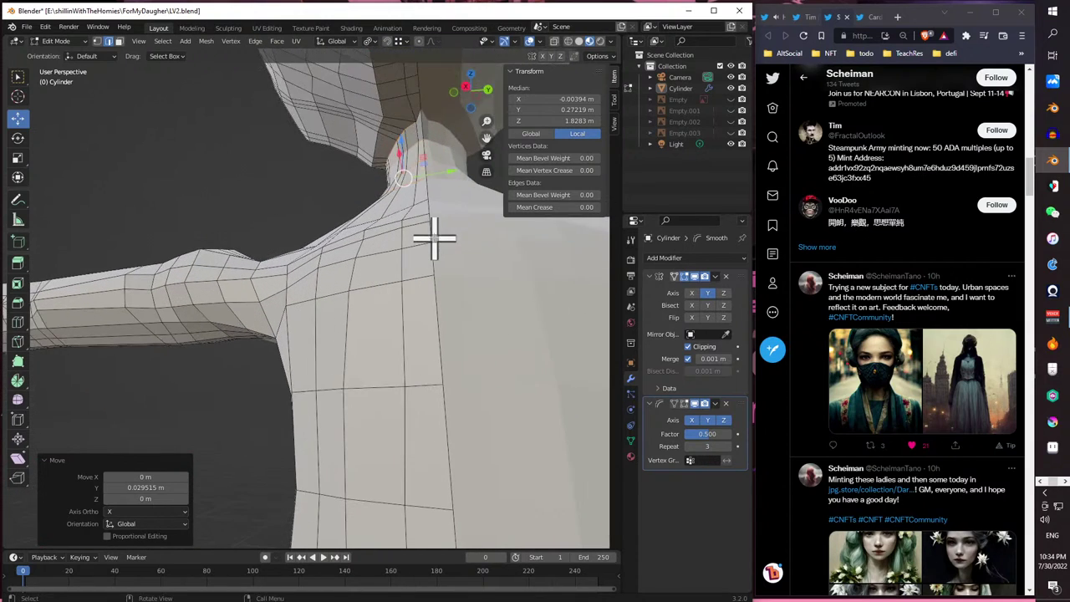
pyautogui.scroll(-2, 432, 234)
pyautogui.moveTo(432, 232); pyautogui.dragTo(374, 215, button='middle')
pyautogui.moveTo(384, 188); pyautogui.dragTo(394, 179)
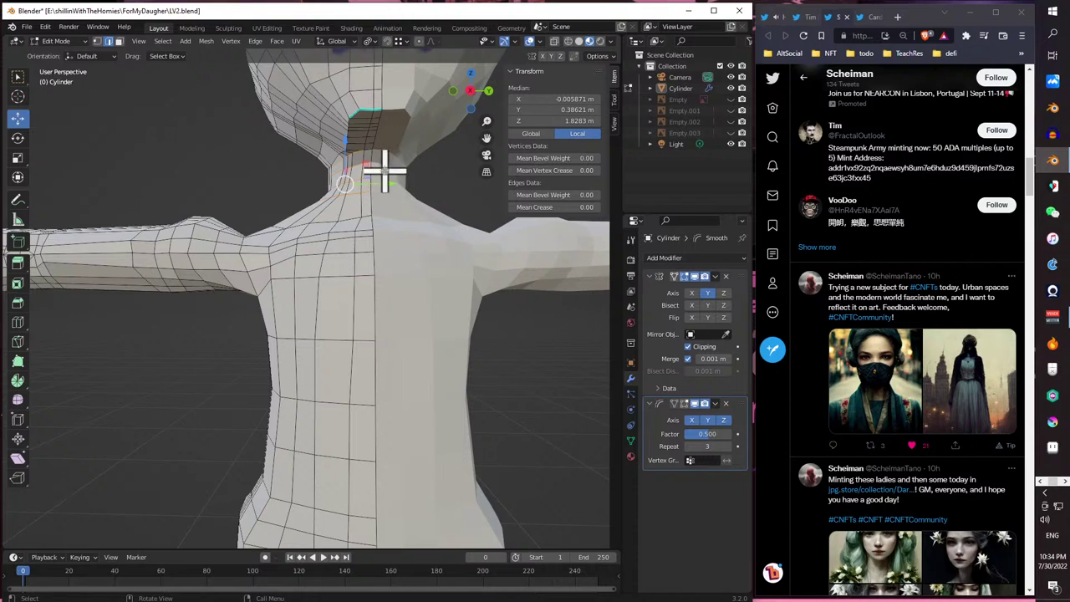
pyautogui.moveTo(392, 159); pyautogui.dragTo(334, 230, button='middle')
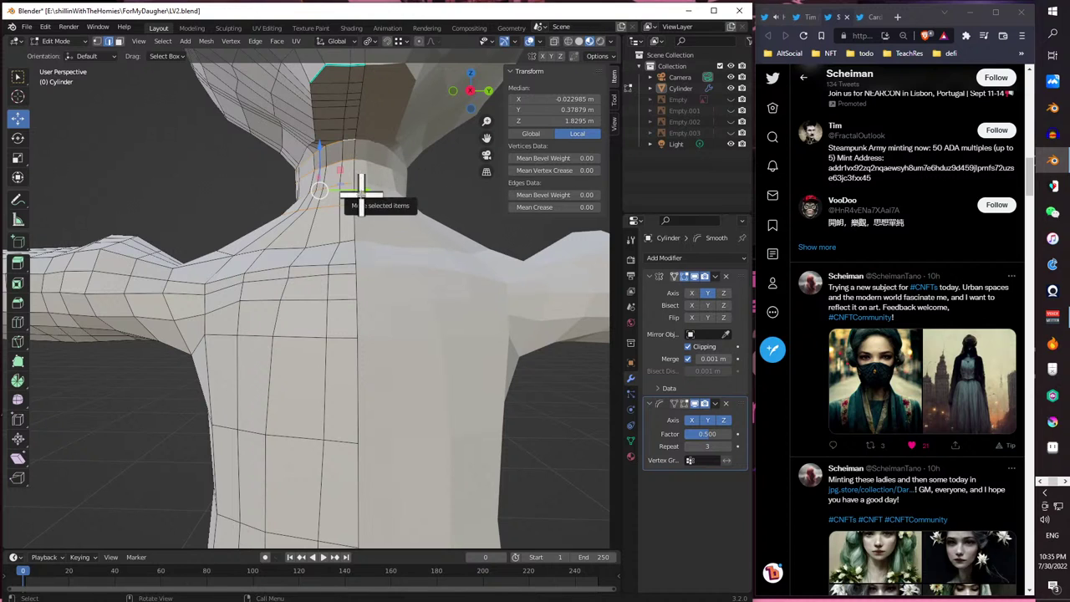
# - Undo the trial Y move and scale the neck ring to about 0.90 along X
pyautogui.moveTo(361, 194); pyautogui.dragTo(370, 196)
pyautogui.moveTo(370, 195); pyautogui.dragTo(487, 210, button='middle')
pyautogui.moveTo(404, 211); pyautogui.dragTo(282, 215, button='middle')
pyautogui.hotkey('ctrl', 'z')
pyautogui.scroll(-3, 256, 222)
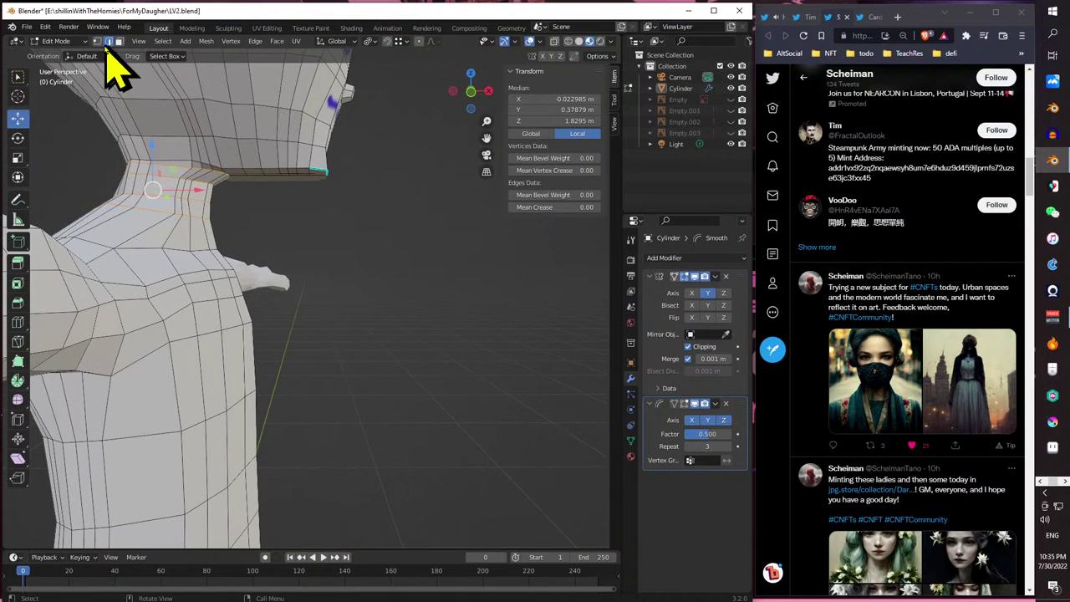
pyautogui.click(19, 158)
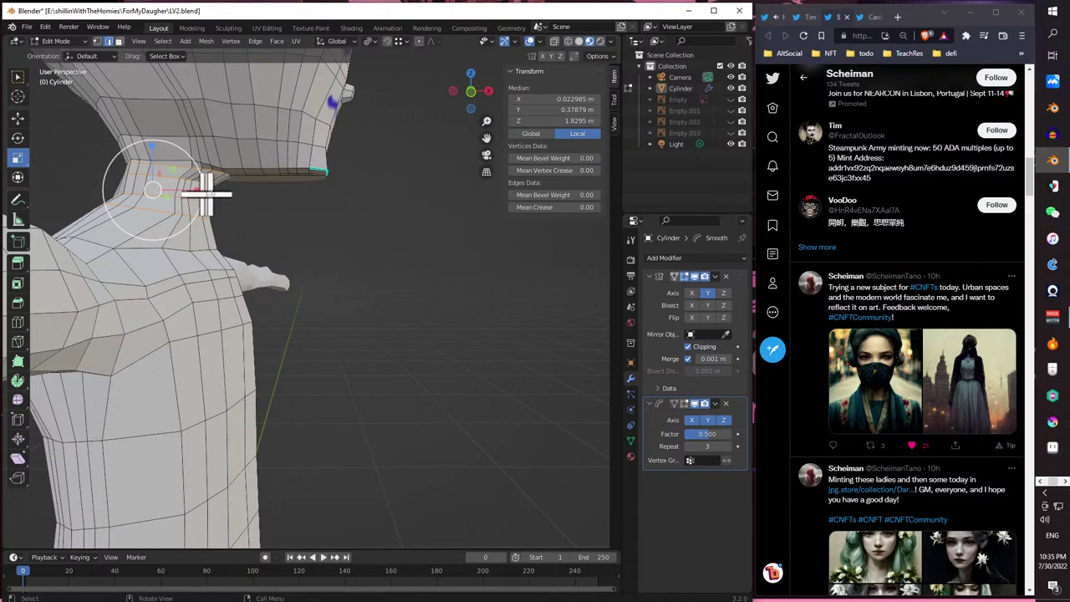
pyautogui.moveTo(196, 191); pyautogui.dragTo(186, 191)
pyautogui.moveTo(186, 192); pyautogui.dragTo(207, 186, button='middle')
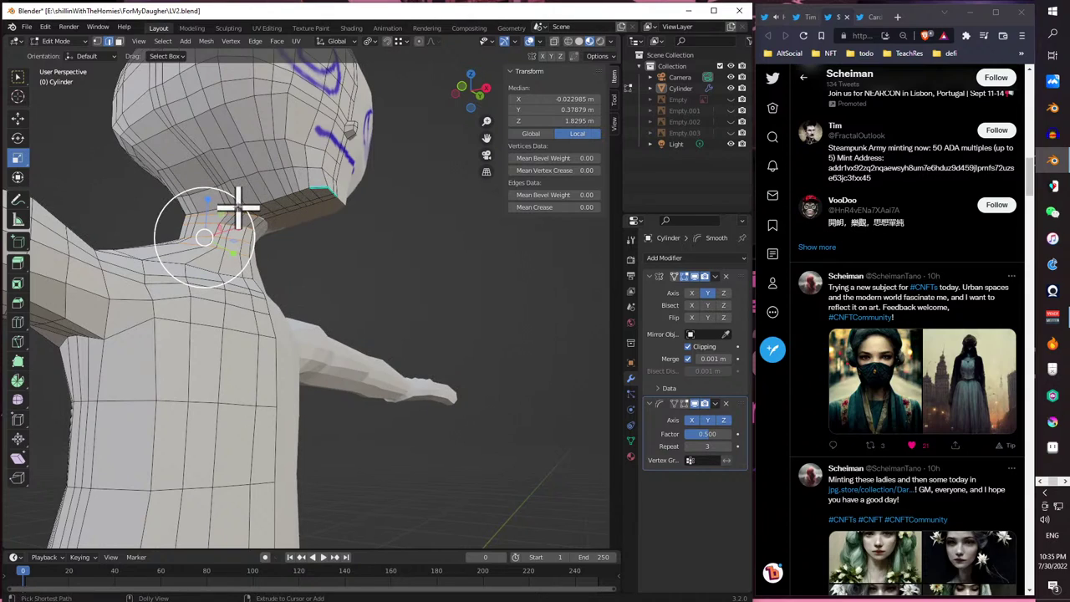
# - Switch to face select with X-ray on and review the whole character and neck
pyautogui.press('3')
pyautogui.hotkey('alt', 'z')
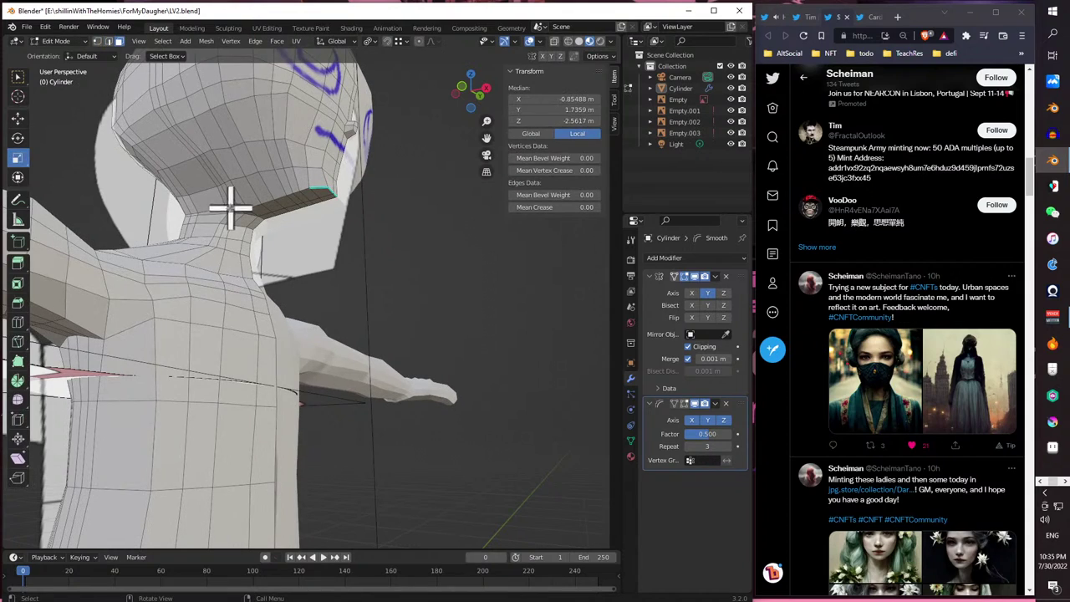
pyautogui.press('Tab')
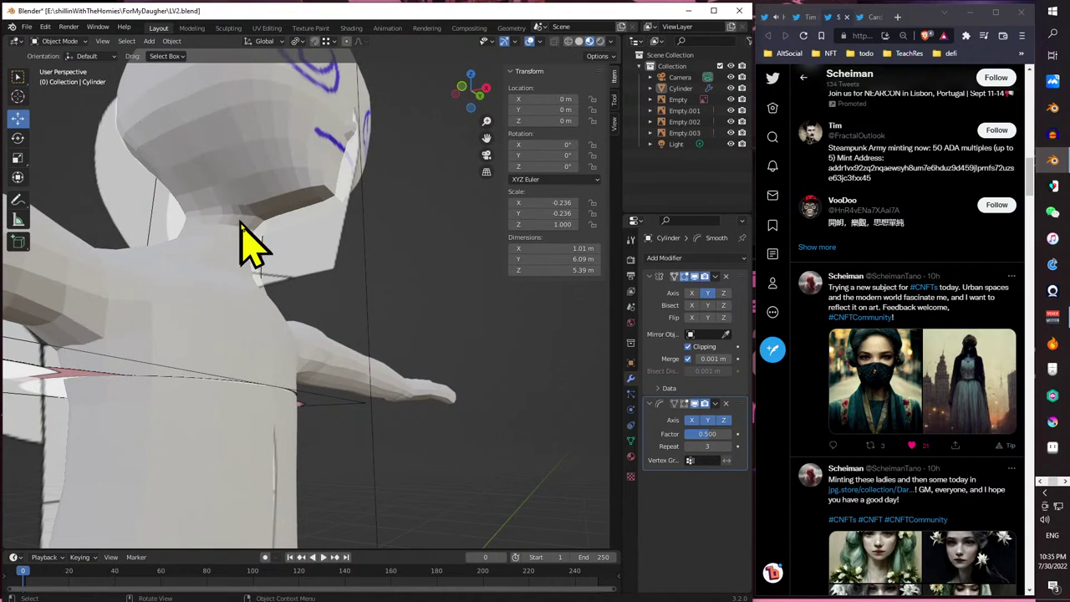
pyautogui.press('Tab')
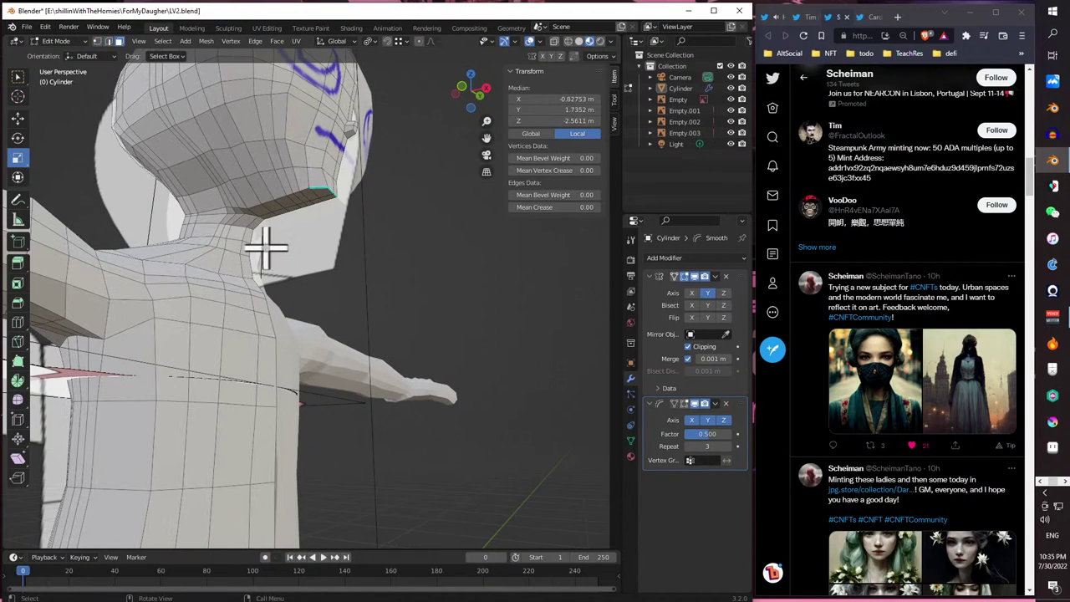
pyautogui.scroll(-4, 263, 248)
pyautogui.moveTo(263, 247); pyautogui.dragTo(305, 443, button='middle')
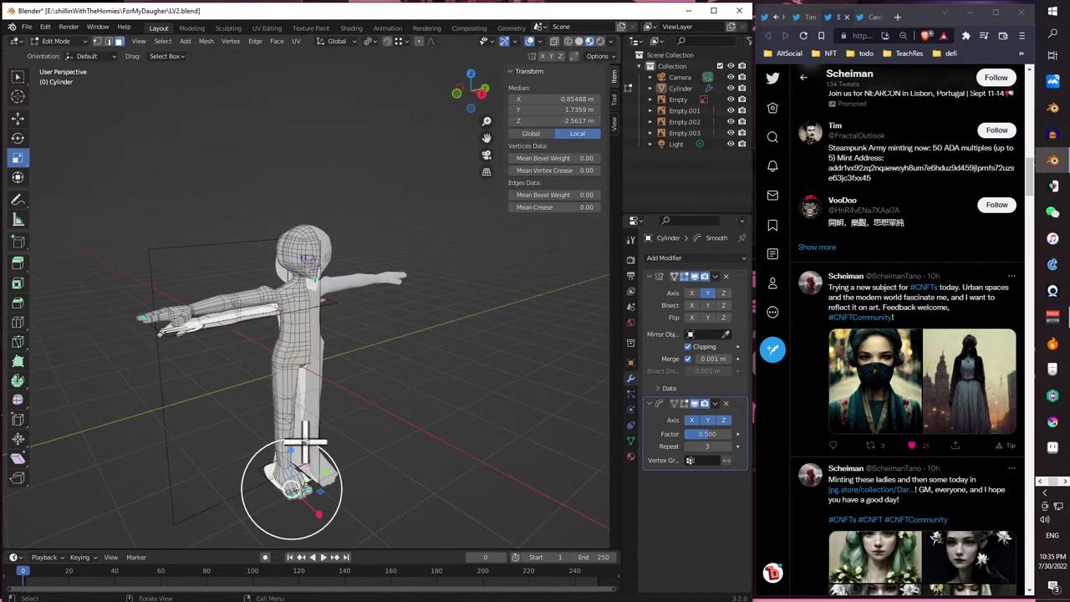
pyautogui.hotkey('ctrl', 'z')
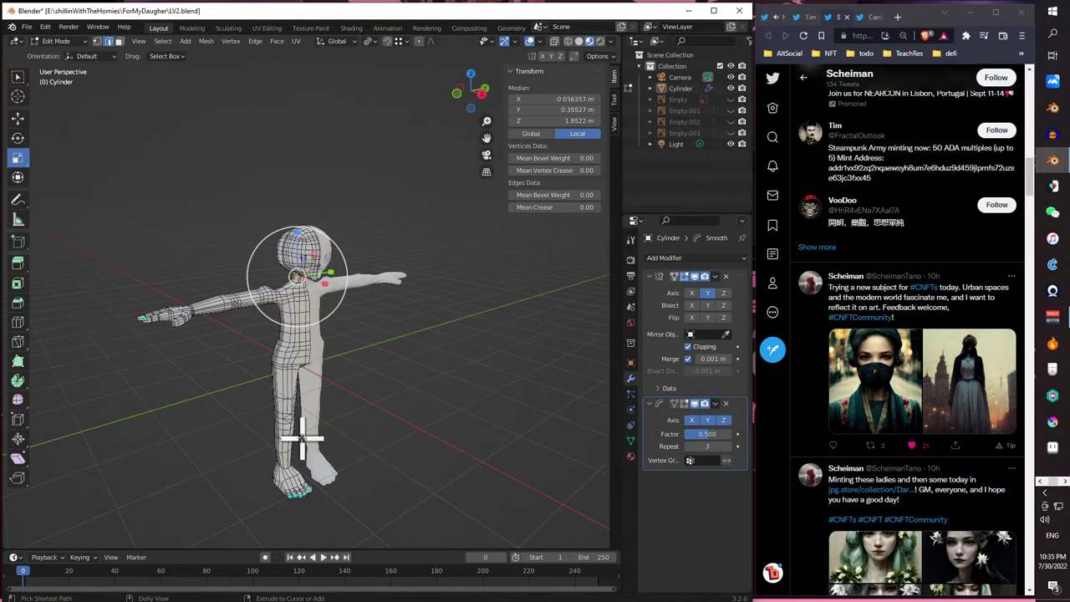
pyautogui.scroll(5, 326, 364)
pyautogui.moveTo(301, 284); pyautogui.dragTo(212, 201, button='middle')
# - Select the neck edge loop and squash it slightly along Y
pyautogui.keyDown('ctrl'); pyautogui.keyDown('shift'); pyautogui.click(188, 170); pyautogui.keyUp('shift'); pyautogui.keyUp('ctrl')
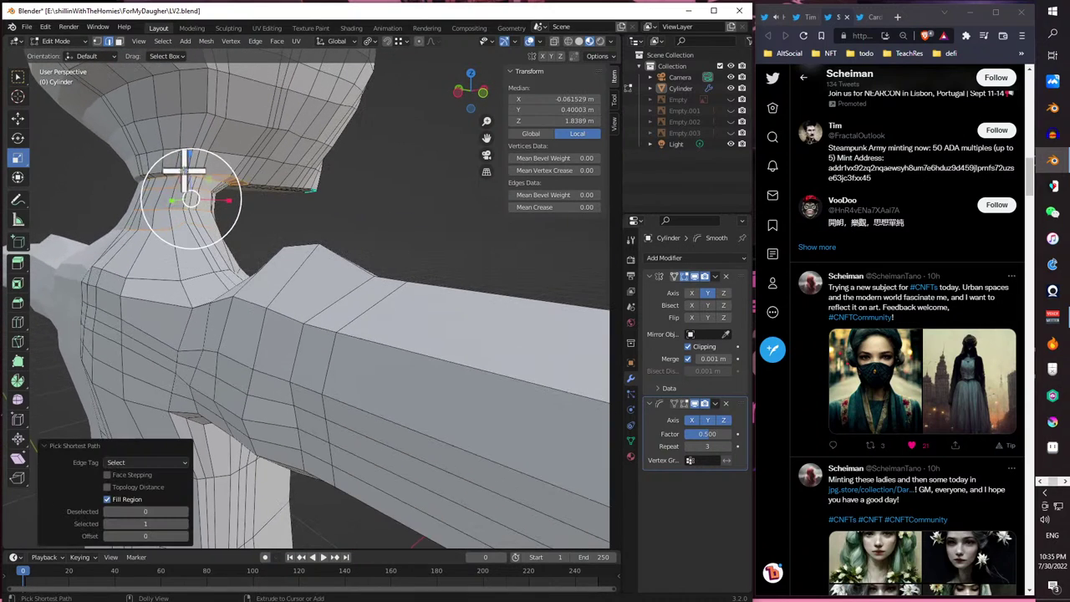
pyautogui.click(150, 173)
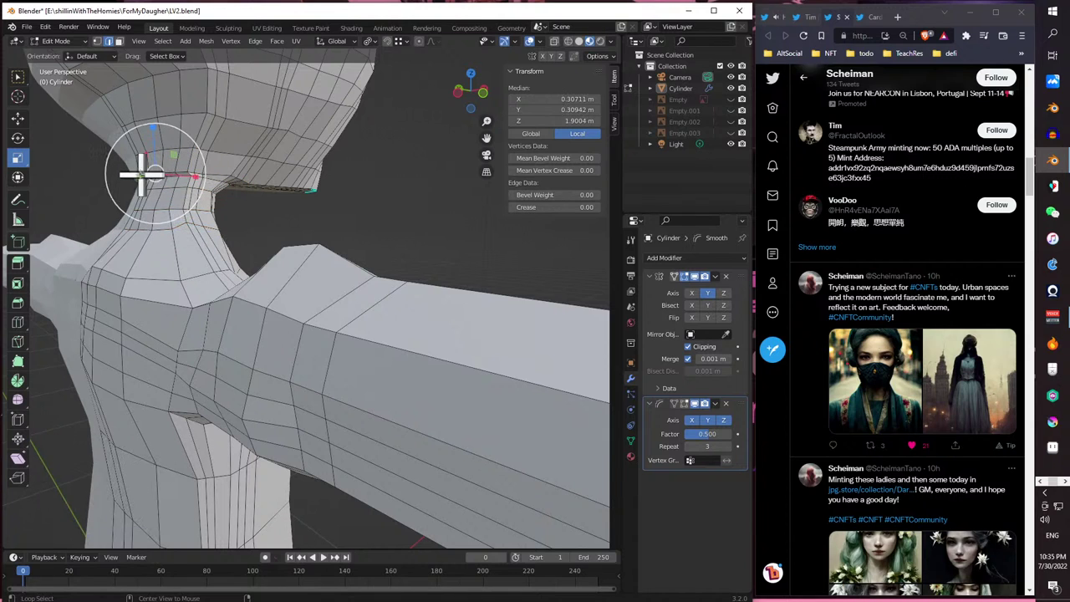
pyautogui.moveTo(170, 180); pyautogui.dragTo(386, 184, button='middle')
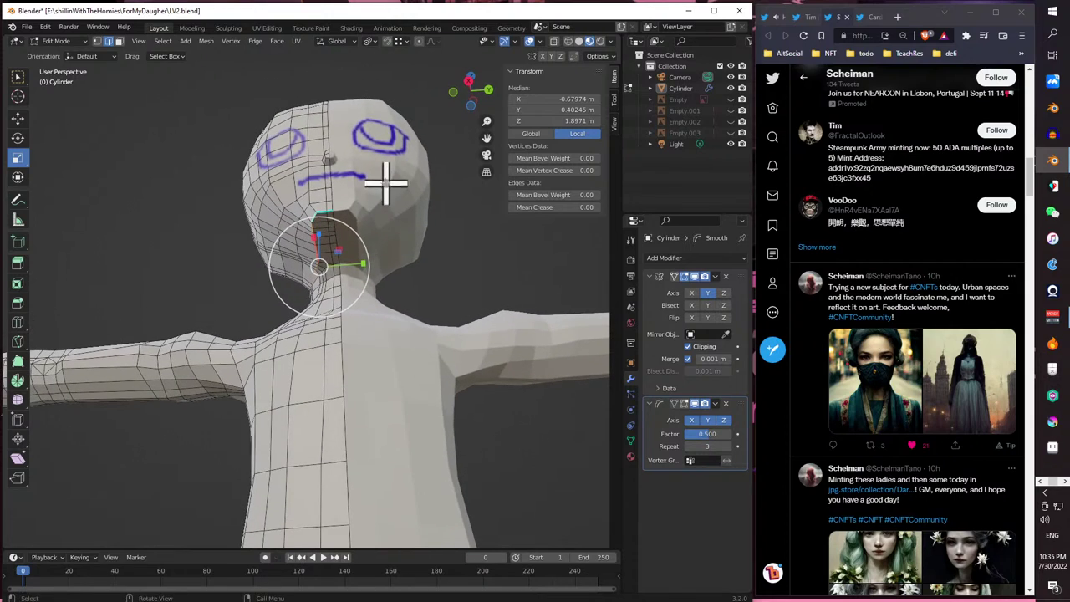
pyautogui.moveTo(361, 264); pyautogui.dragTo(357, 269)
pyautogui.moveTo(358, 269); pyautogui.dragTo(443, 309, button='middle')
pyautogui.moveTo(311, 289); pyautogui.dragTo(415, 249, button='middle')
pyautogui.moveTo(297, 213); pyautogui.dragTo(226, 201, button='middle')
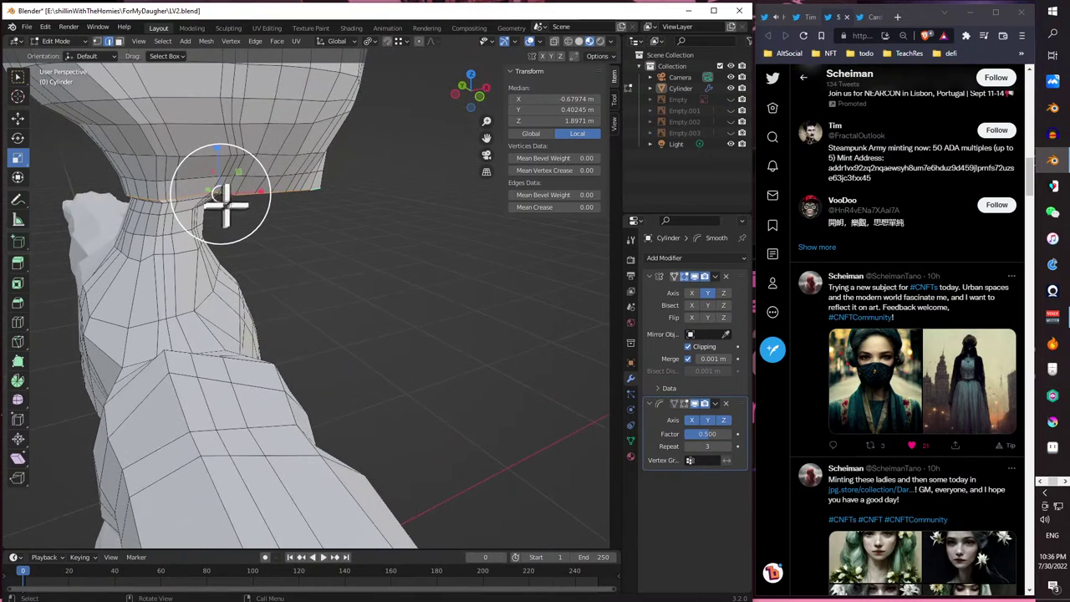
# - Scale the neck loop to 0.944 along X and inspect it from the side
pyautogui.moveTo(255, 194); pyautogui.dragTo(248, 192)
pyautogui.moveTo(248, 192); pyautogui.dragTo(382, 239, button='middle')
pyautogui.scroll(3, 393, 272)
pyautogui.moveTo(370, 282); pyautogui.dragTo(339, 288, button='middle')
pyautogui.scroll(-3, 351, 259)
pyautogui.scroll(3, 351, 235)
pyautogui.scroll(-4, 388, 275)
pyautogui.click(77, 43)
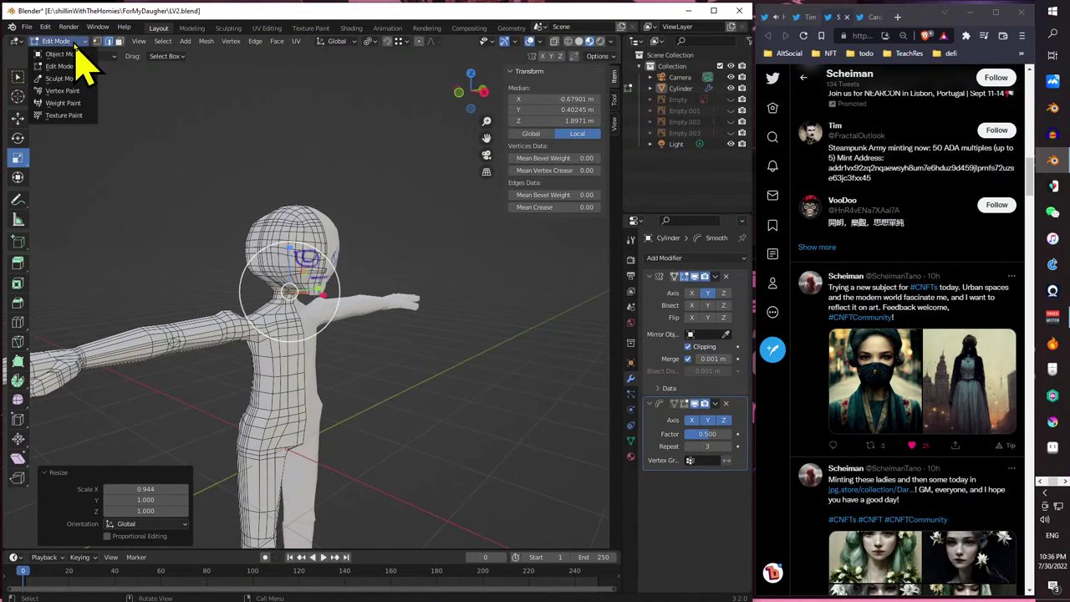
pyautogui.click(74, 53)
pyautogui.moveTo(334, 251); pyautogui.dragTo(125, 232, button='middle')
pyautogui.scroll(3, 376, 263)
pyautogui.scroll(-5, 203, 281)
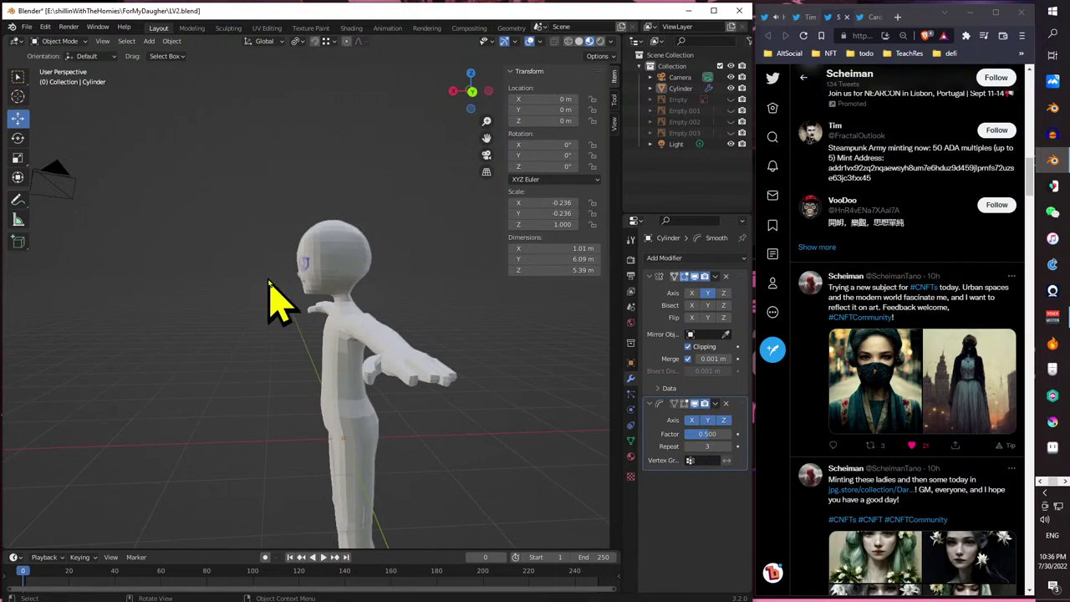
pyautogui.scroll(3, 418, 310)
pyautogui.moveTo(275, 303)
pyautogui.mouseDown(button='middle')
pyautogui.moveTo(418, 309)
pyautogui.moveTo(410, 292)
pyautogui.moveTo(420, 275)
pyautogui.moveTo(600, 281)
pyautogui.moveTo(87, 286)
pyautogui.moveTo(96, 299)
pyautogui.moveTo(621, 281)
pyautogui.moveTo(616, 124)
pyautogui.moveTo(265, 335)
pyautogui.moveTo(177, 346)
pyautogui.moveTo(282, 332)
pyautogui.moveTo(483, 337)
pyautogui.moveTo(326, 359)
pyautogui.moveTo(309, 347)
pyautogui.mouseUp(button='middle')
pyautogui.scroll(3, 261, 339)
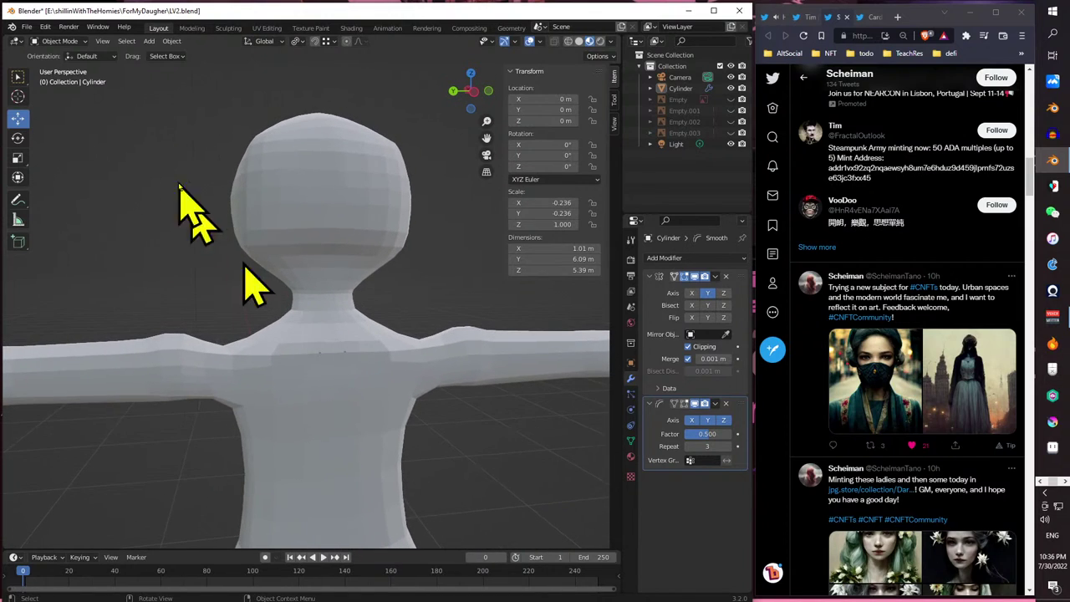
pyautogui.click(46, 42)
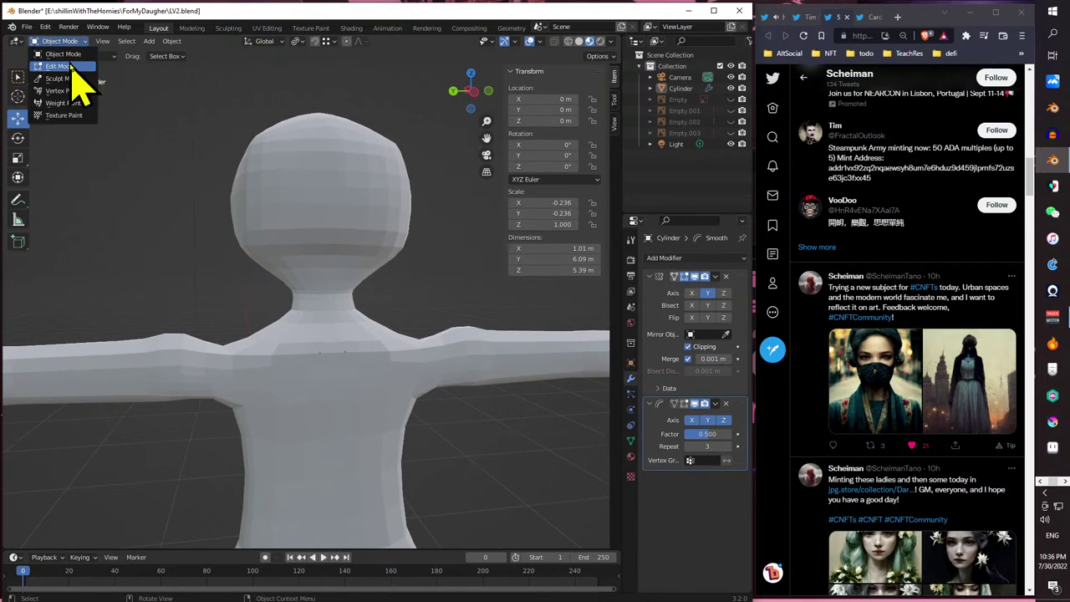
pyautogui.click(60, 66)
pyautogui.click(776, 20)
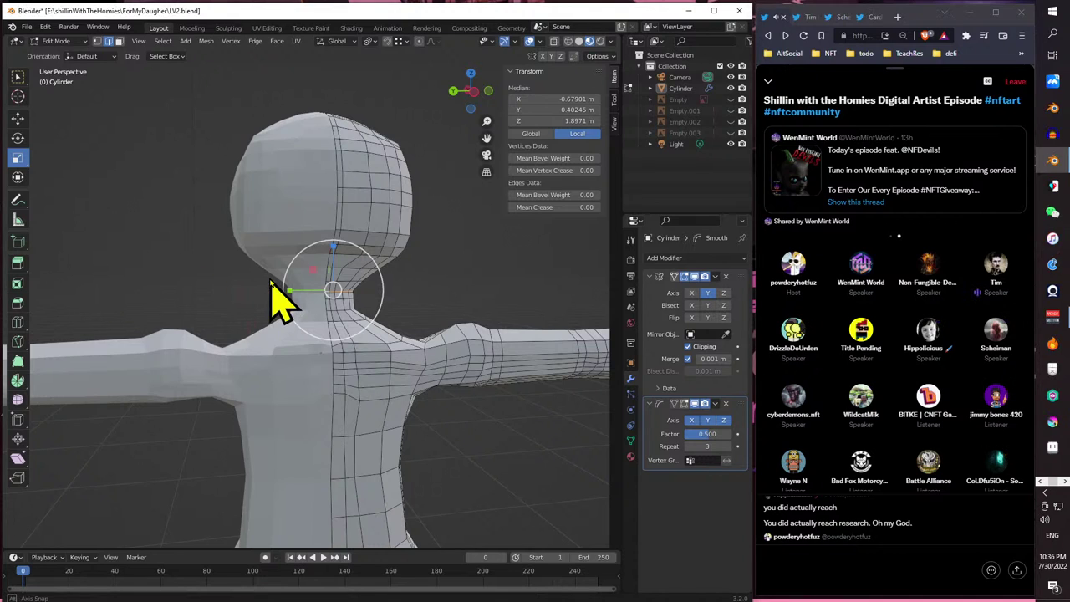
pyautogui.scroll(5, 285, 313)
pyautogui.moveTo(267, 318); pyautogui.dragTo(245, 311, button='middle')
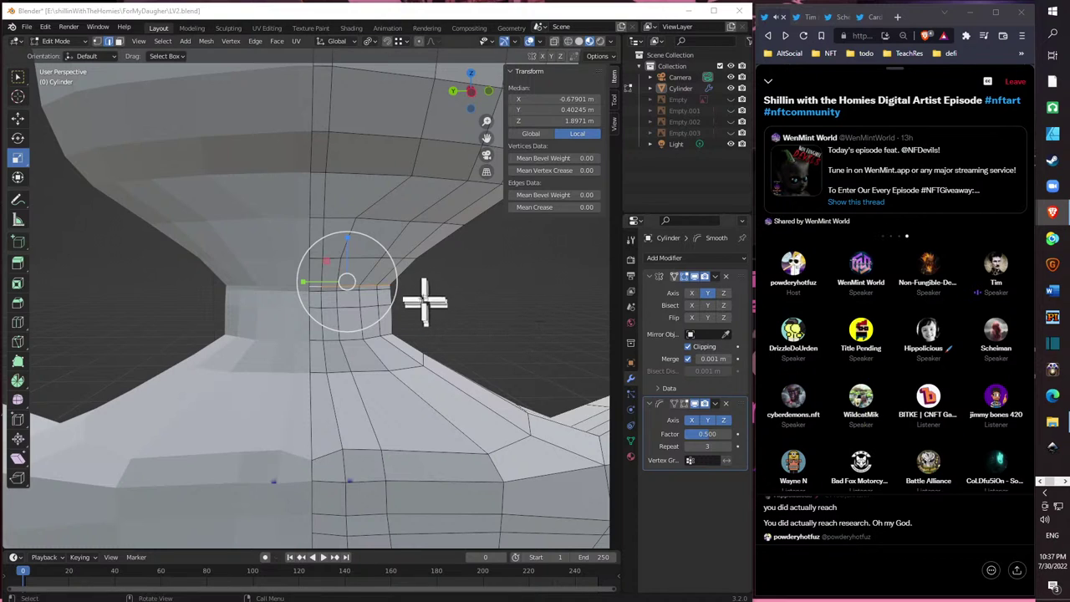
pyautogui.moveTo(426, 298); pyautogui.dragTo(270, 276, button='middle')
pyautogui.click(345, 291)
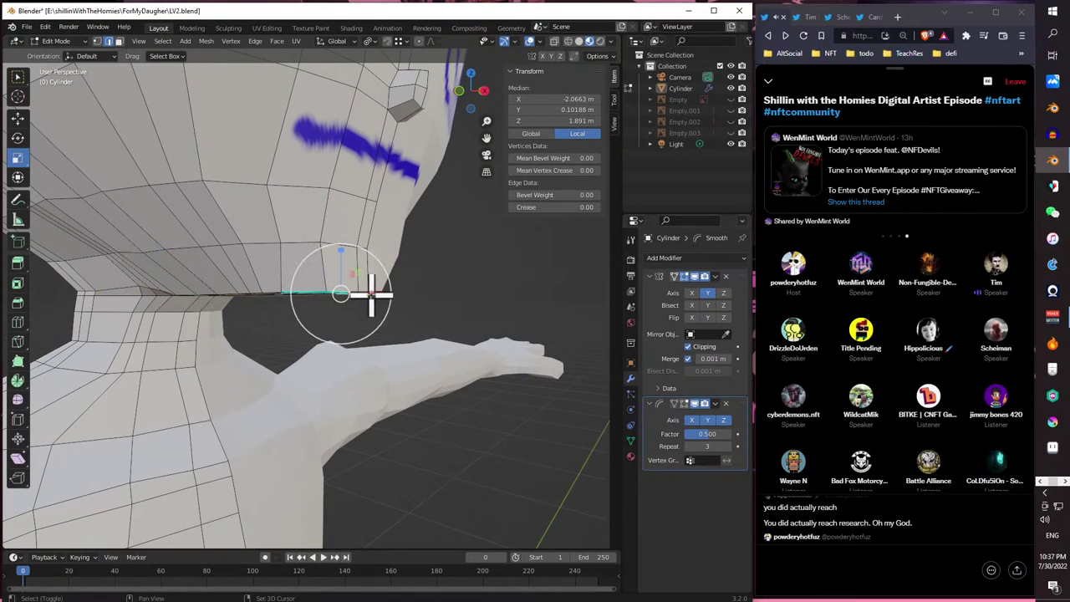
pyautogui.keyDown('shift'); pyautogui.click(367, 294); pyautogui.keyUp('shift')
pyautogui.moveTo(365, 294); pyautogui.dragTo(371, 349, button='middle')
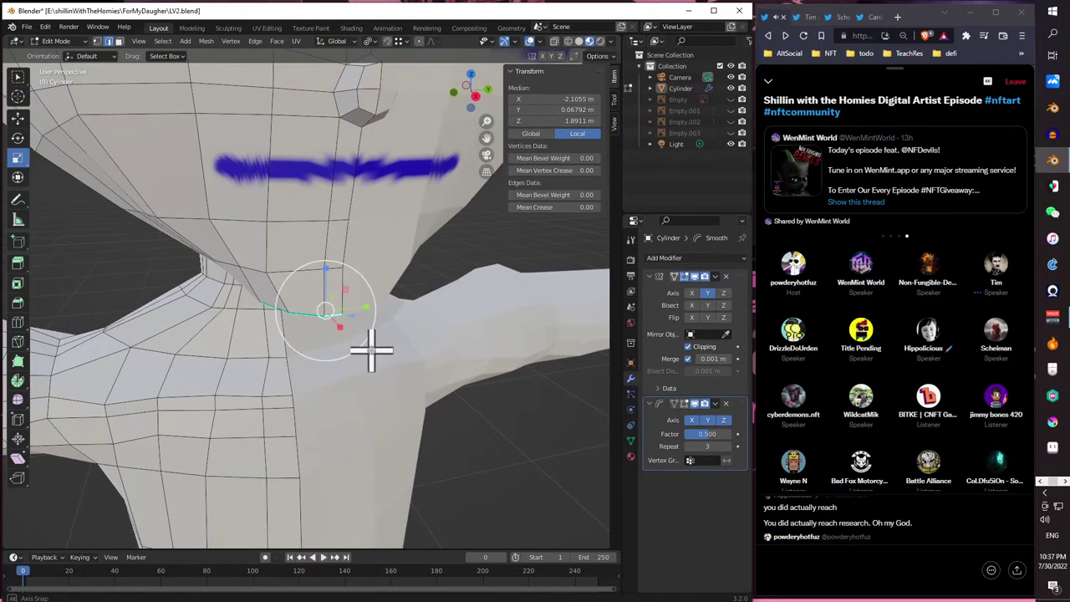
pyautogui.moveTo(117, 65); pyautogui.dragTo(200, 79, button='middle')
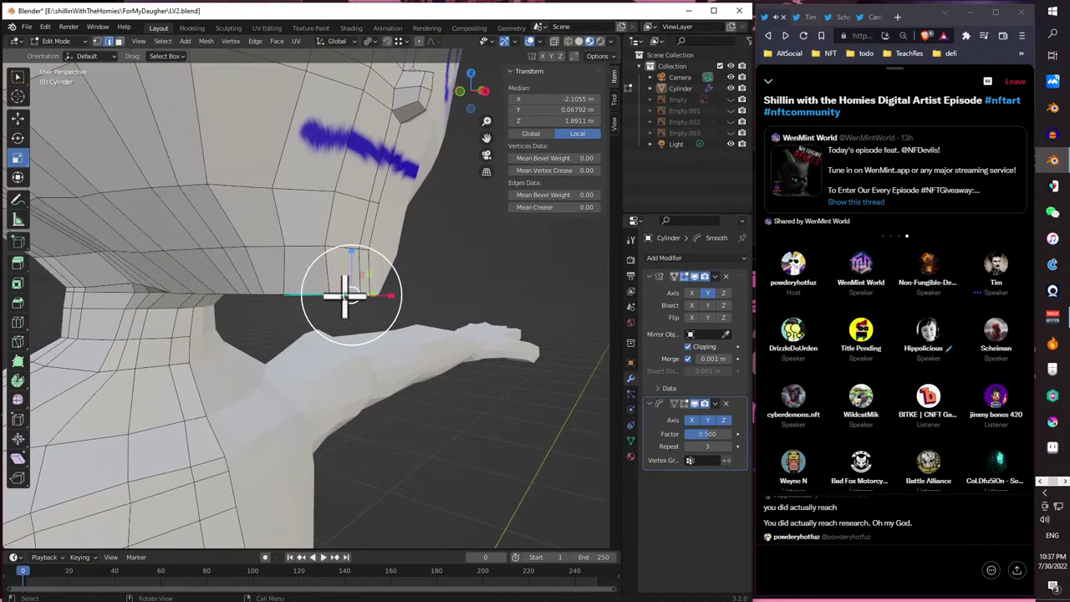
pyautogui.moveTo(351, 298)
pyautogui.mouseDown(button='middle')
pyautogui.moveTo(310, 329)
pyautogui.moveTo(342, 310)
pyautogui.moveTo(323, 346)
pyautogui.moveTo(394, 327)
pyautogui.moveTo(368, 301)
pyautogui.mouseUp(button='middle')
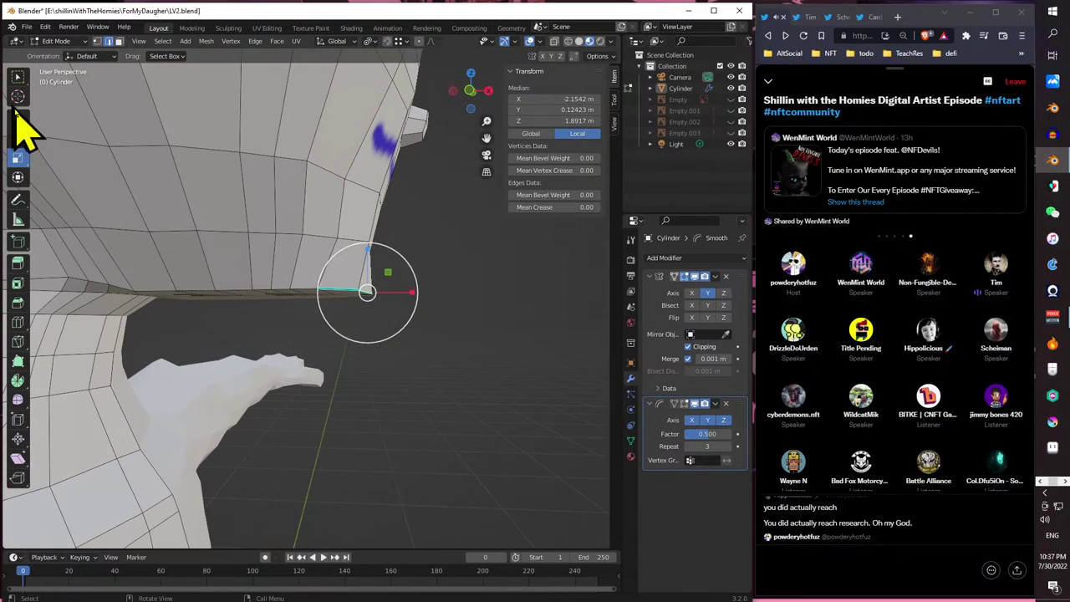
pyautogui.click(18, 118)
pyautogui.moveTo(369, 251); pyautogui.dragTo(361, 276)
pyautogui.moveTo(418, 313); pyautogui.dragTo(393, 326)
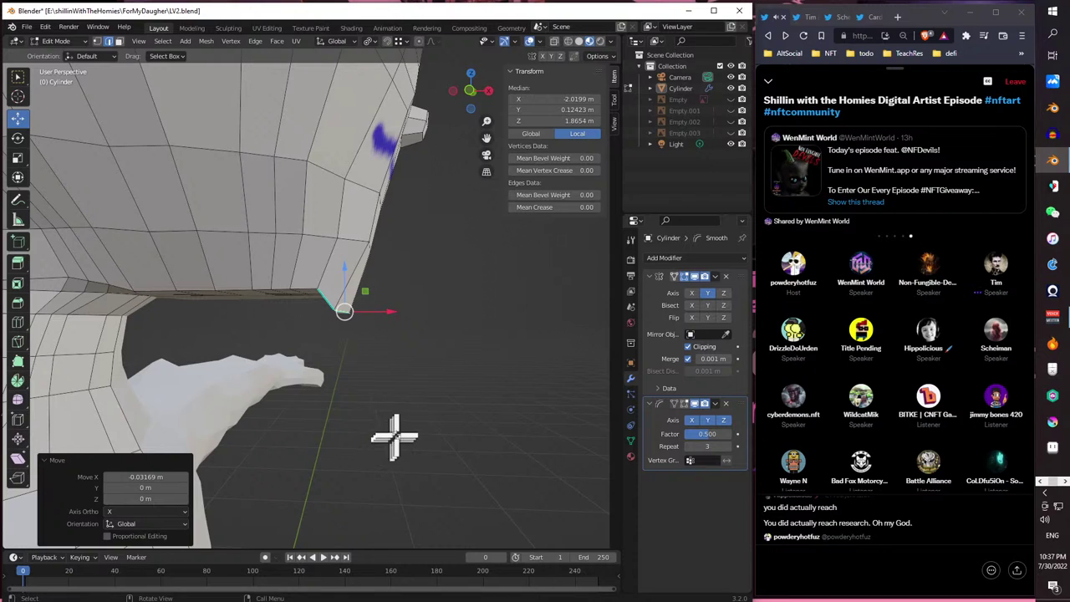
pyautogui.moveTo(394, 437); pyautogui.dragTo(405, 405, button='middle')
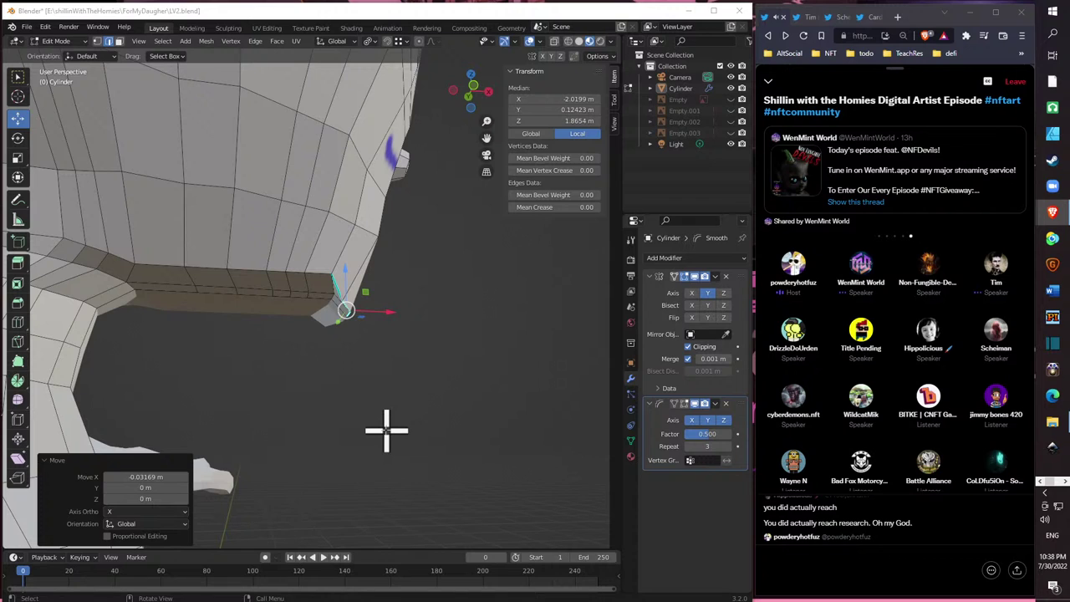
pyautogui.hotkey('ctrl', 'z')
pyautogui.hotkey('ctrl', 'z')
pyautogui.hotkey('ctrl', 'z')
pyautogui.hotkey('ctrl', 'z')
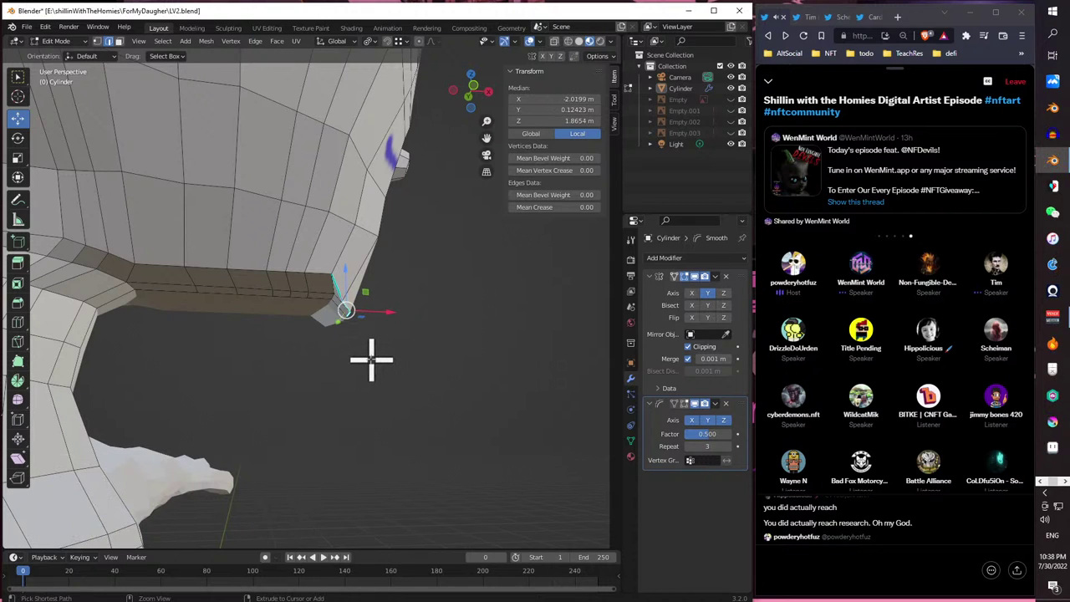
pyautogui.moveTo(371, 359)
pyautogui.mouseDown(button='middle')
pyautogui.moveTo(370, 418)
pyautogui.moveTo(247, 404)
pyautogui.moveTo(337, 396)
pyautogui.moveTo(361, 302)
pyautogui.moveTo(406, 282)
pyautogui.moveTo(401, 229)
pyautogui.moveTo(363, 192)
pyautogui.mouseUp(button='middle')
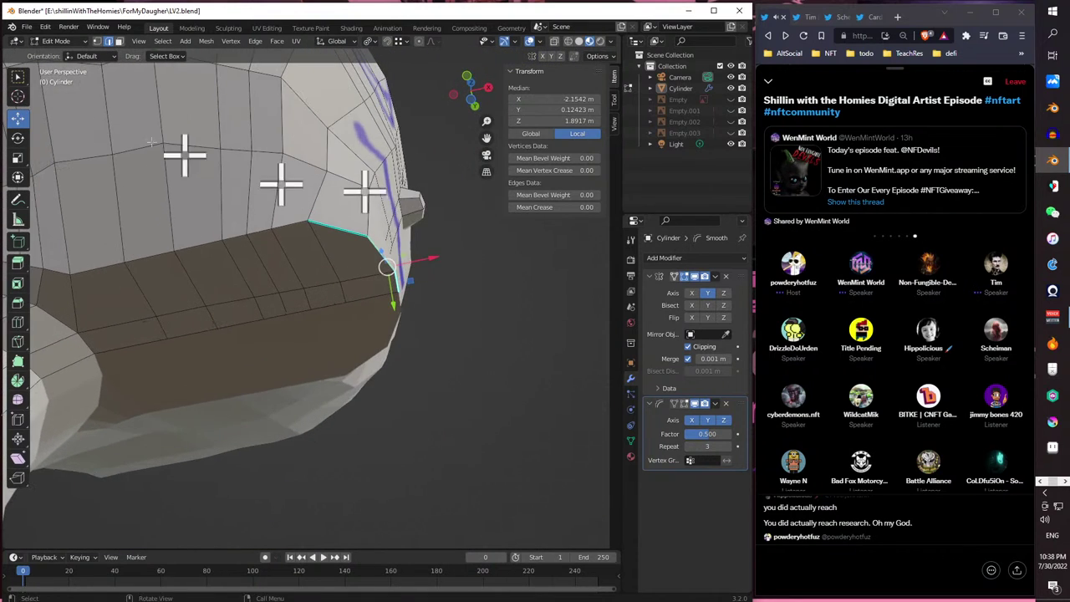
# - In Face select, pick the face under the jaw and lower it along Z
pyautogui.click(119, 41)
pyautogui.keyDown('shift'); pyautogui.click(355, 255); pyautogui.keyUp('shift')
pyautogui.moveTo(366, 289); pyautogui.dragTo(334, 347, button='middle')
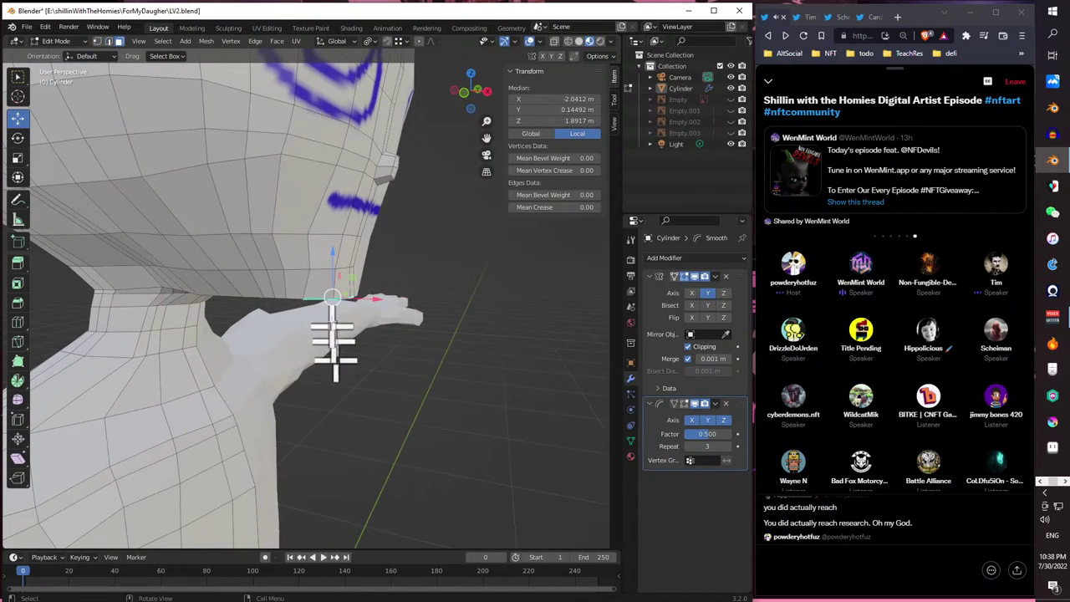
pyautogui.moveTo(339, 255); pyautogui.dragTo(342, 282)
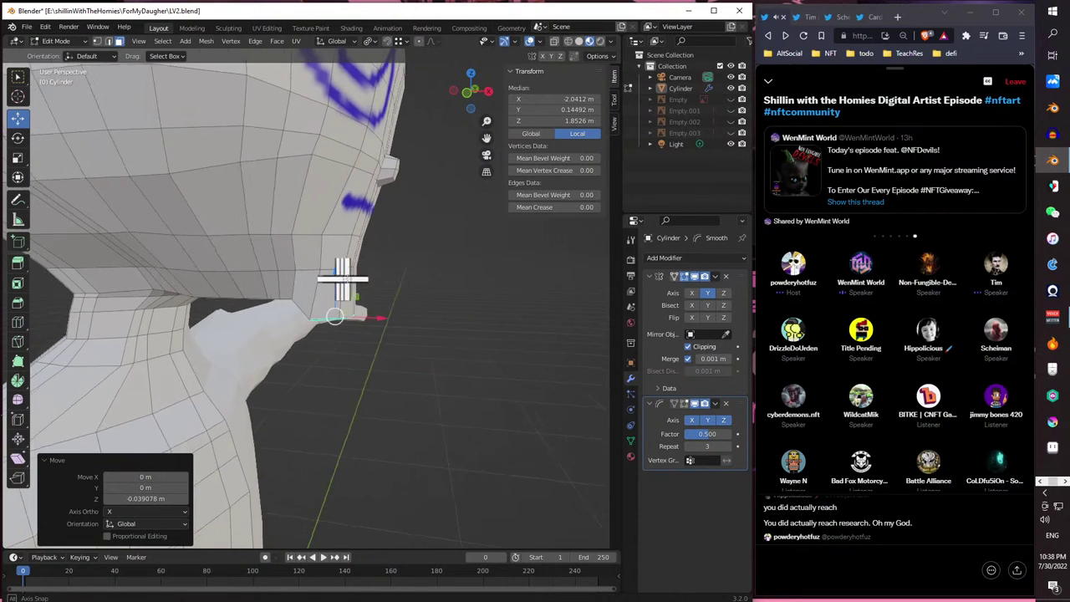
pyautogui.moveTo(342, 282); pyautogui.dragTo(378, 318, button='middle')
pyautogui.scroll(-4, 201, 288)
pyautogui.moveTo(376, 308); pyautogui.dragTo(370, 305)
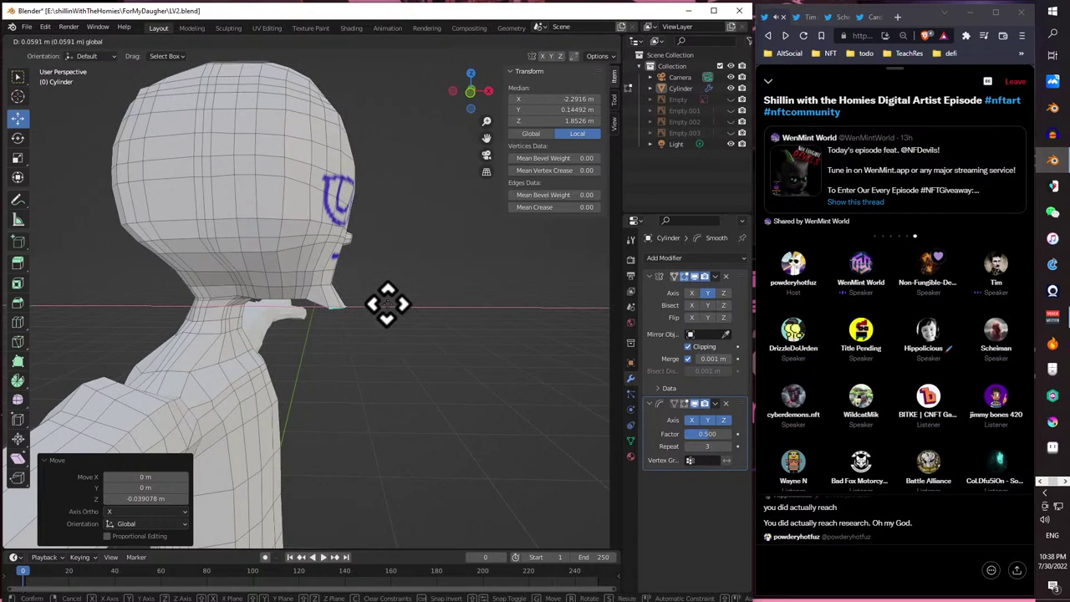
pyautogui.rightClick(368, 303)
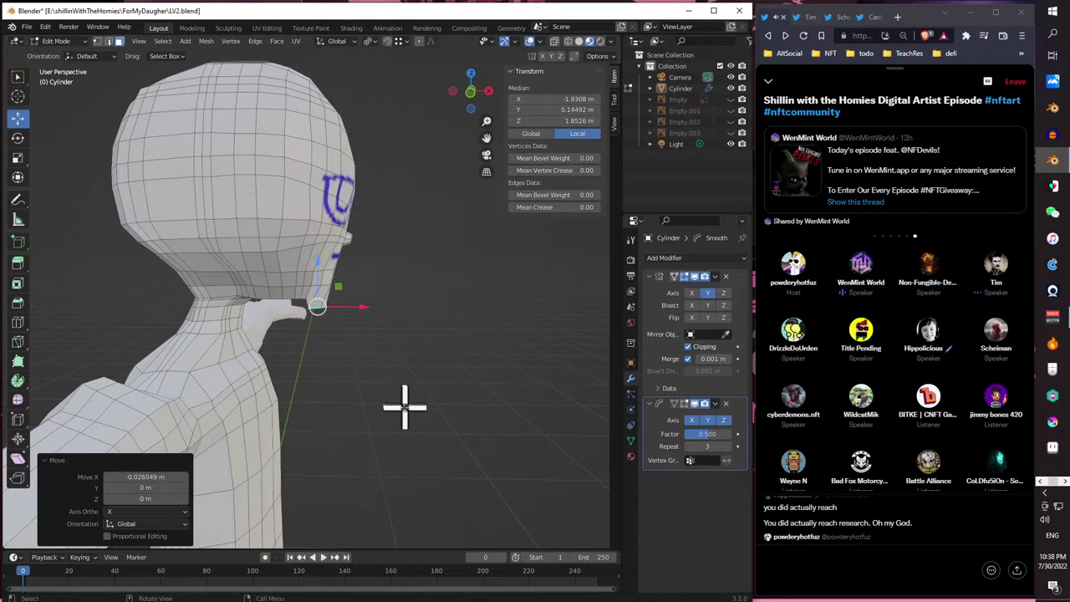
# - Extend the selection along the jaw underside and shift the strip -0.042003 m along X
pyautogui.moveTo(403, 409); pyautogui.dragTo(326, 245, button='middle')
pyautogui.scroll(3, 367, 379)
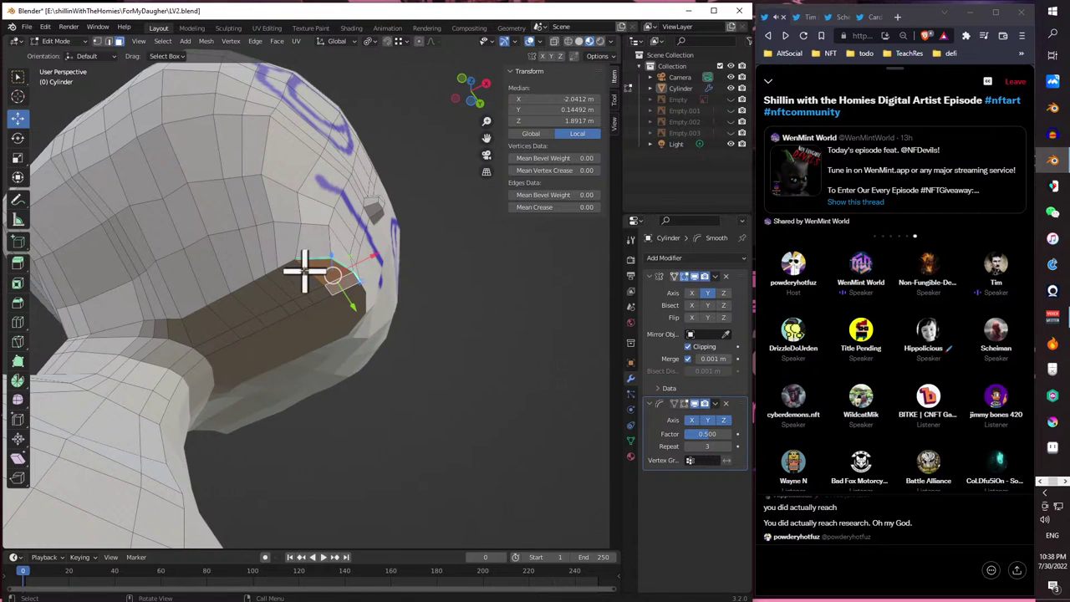
pyautogui.moveTo(318, 295); pyautogui.dragTo(296, 305, button='middle')
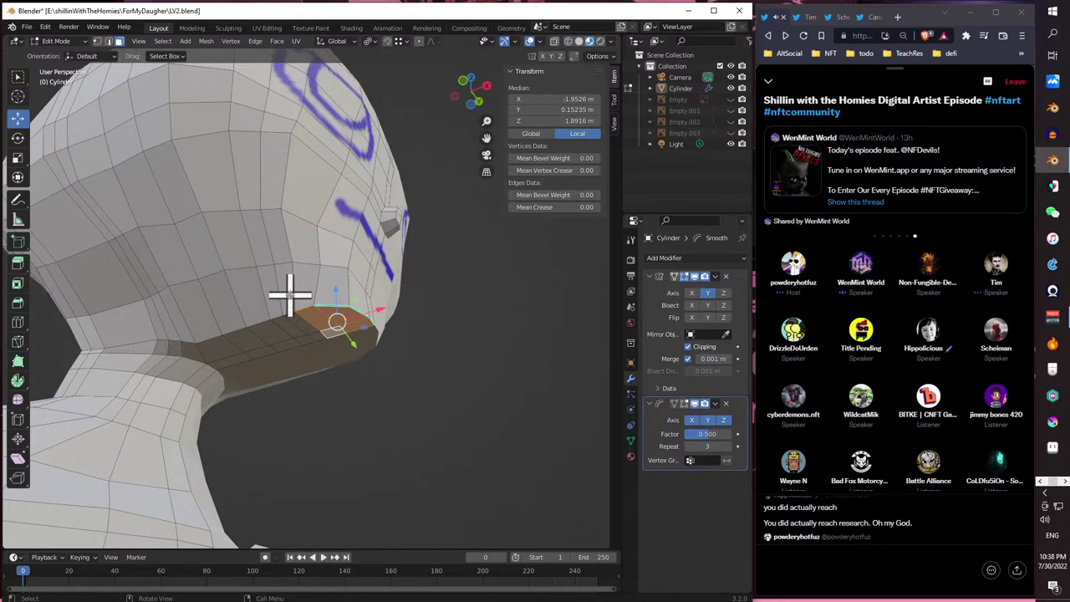
pyautogui.moveTo(291, 293); pyautogui.dragTo(284, 274, button='middle')
pyautogui.keyDown('ctrl'); pyautogui.click(208, 355); pyautogui.keyUp('ctrl')
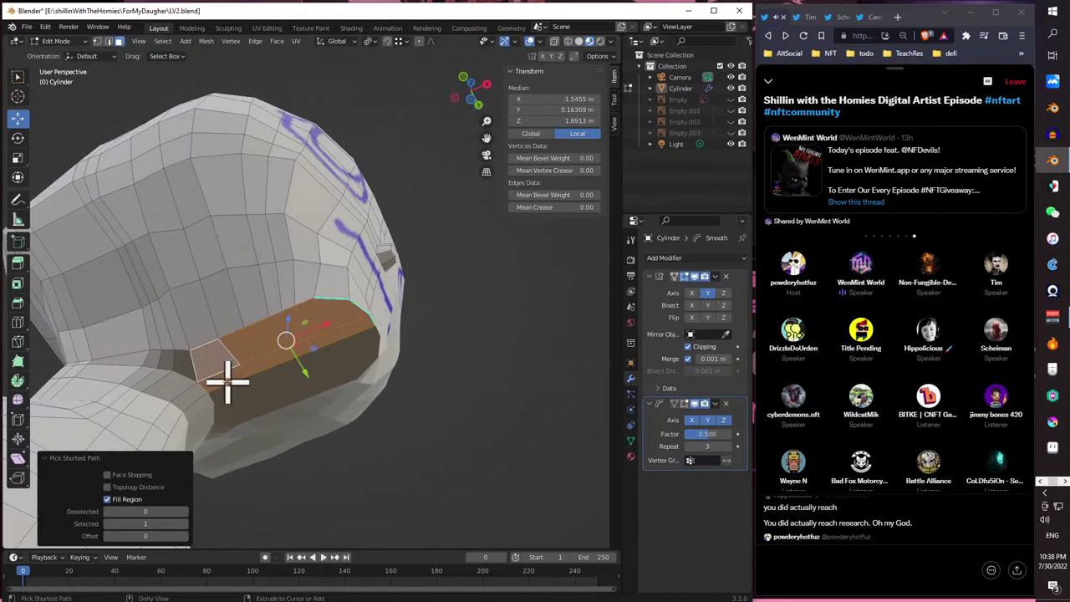
pyautogui.moveTo(226, 375); pyautogui.dragTo(316, 336, button='middle')
pyautogui.moveTo(316, 336); pyautogui.dragTo(291, 322)
pyautogui.moveTo(351, 477); pyautogui.dragTo(306, 427, button='middle')
# - Select the region of faces under the jaw out to the jaw corner
pyautogui.keyDown('alt'); pyautogui.click(306, 368); pyautogui.keyUp('alt')
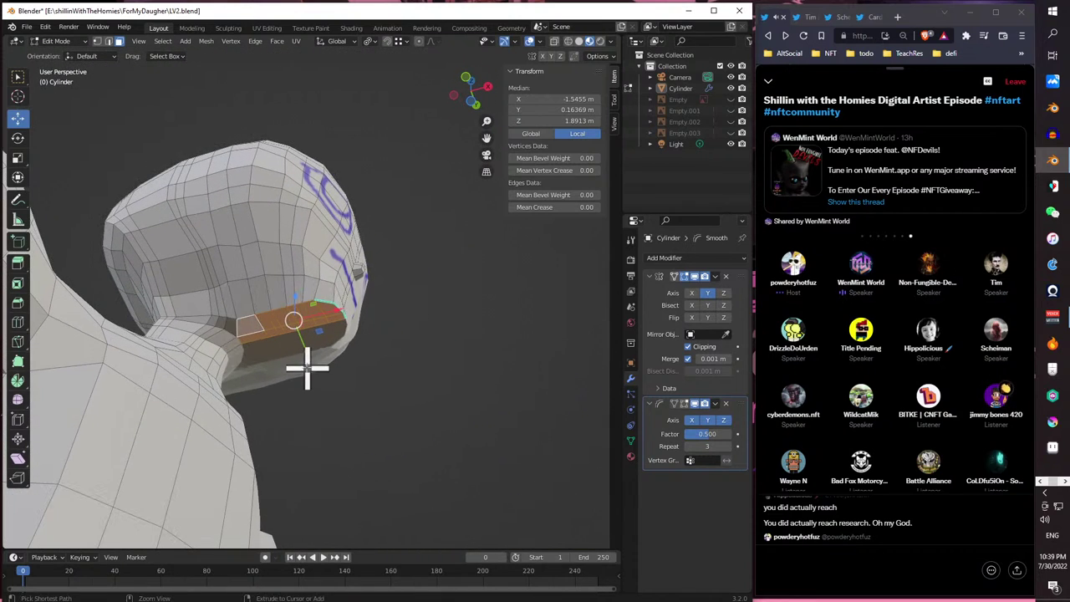
pyautogui.scroll(4, 296, 382)
pyautogui.moveTo(306, 365); pyautogui.dragTo(250, 360, button='middle')
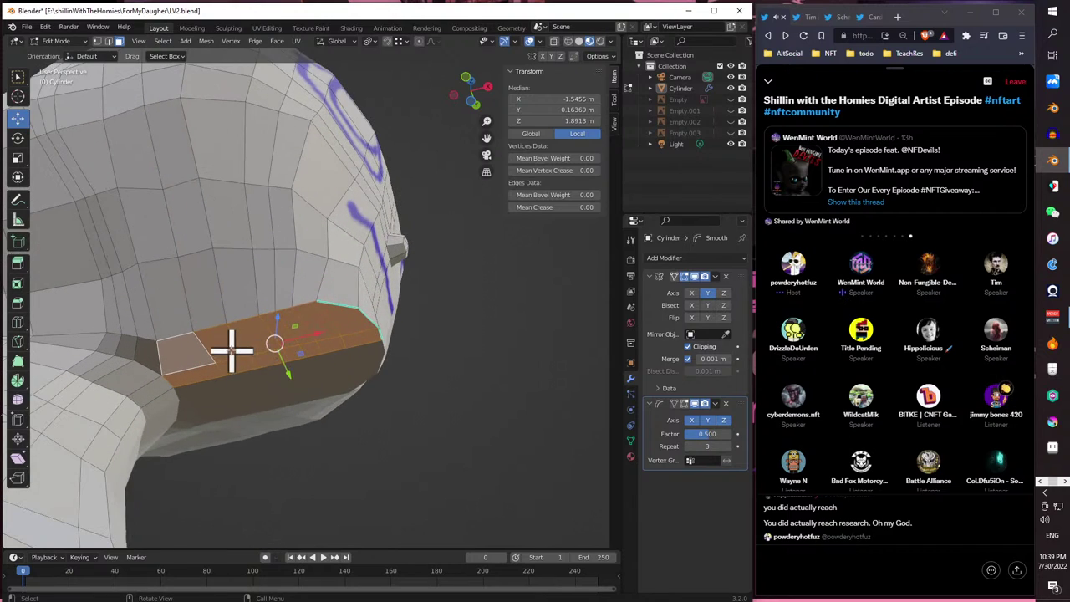
pyautogui.click(231, 349)
pyautogui.keyDown('ctrl'); pyautogui.keyDown('shift'); pyautogui.click(261, 345); pyautogui.keyUp('shift'); pyautogui.keyUp('ctrl')
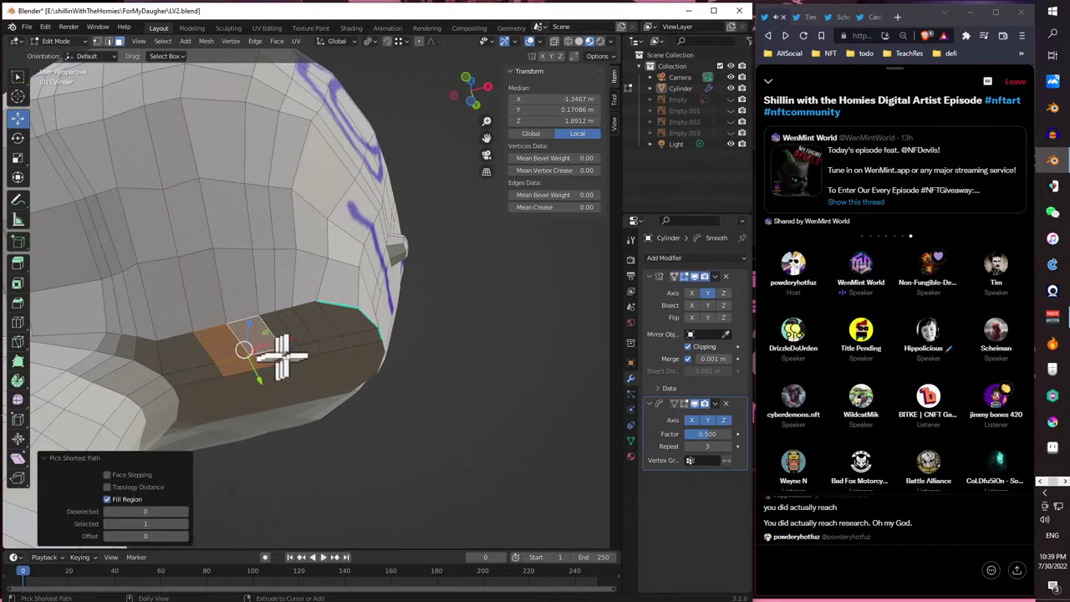
pyautogui.click(293, 344)
pyautogui.keyDown('ctrl'); pyautogui.keyDown('shift'); pyautogui.click(291, 346); pyautogui.keyUp('shift'); pyautogui.keyUp('ctrl')
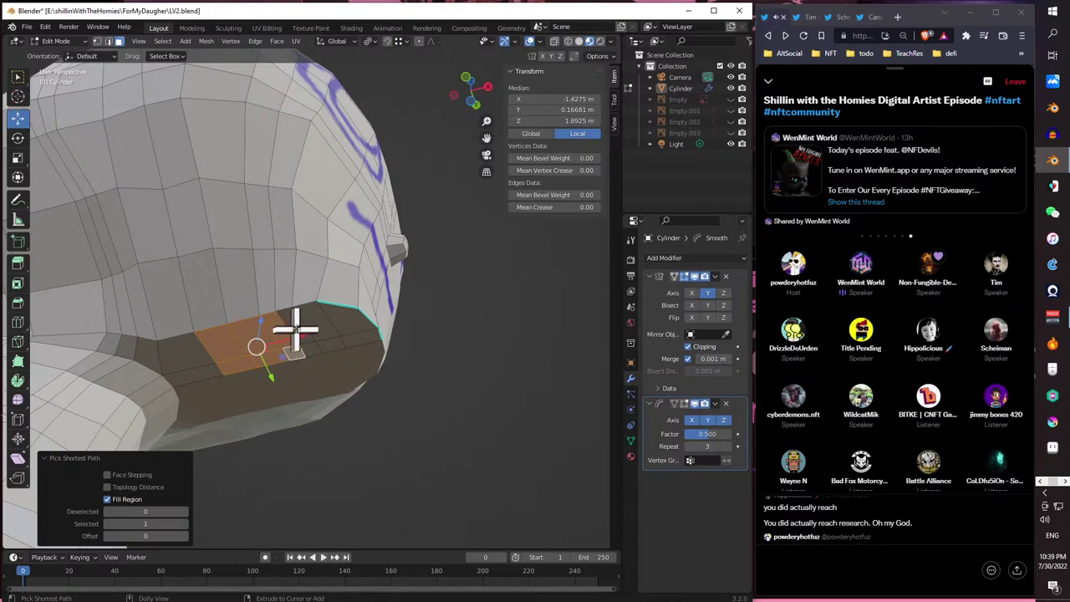
pyautogui.keyDown('ctrl'); pyautogui.keyDown('shift'); pyautogui.click(318, 323); pyautogui.keyUp('shift'); pyautogui.keyUp('ctrl')
pyautogui.keyDown('ctrl'); pyautogui.keyDown('shift'); pyautogui.click(358, 338); pyautogui.keyUp('shift'); pyautogui.keyUp('ctrl')
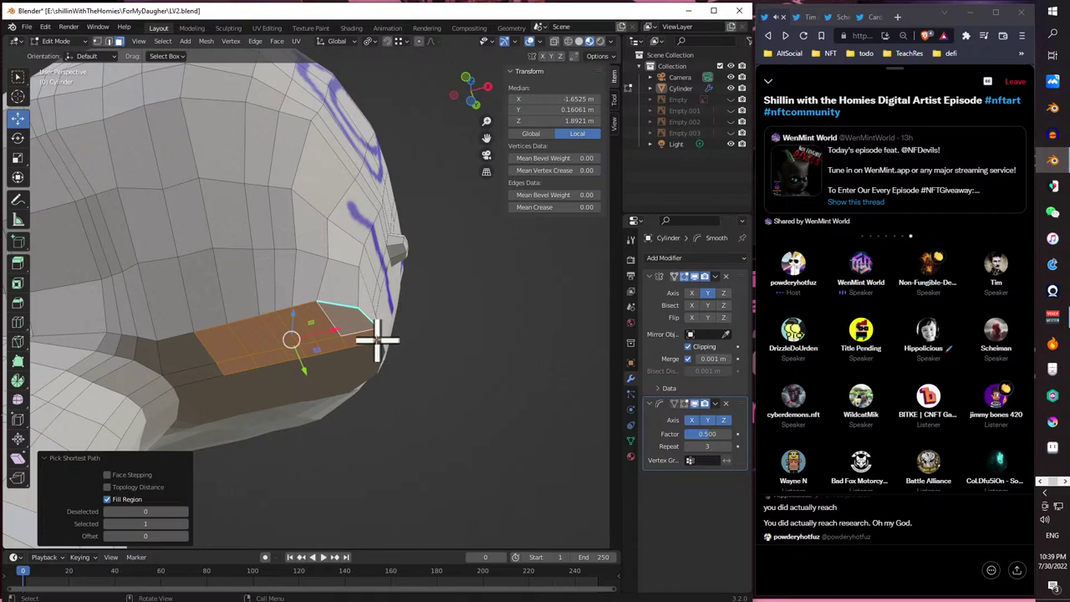
pyautogui.moveTo(334, 382); pyautogui.dragTo(342, 370, button='middle')
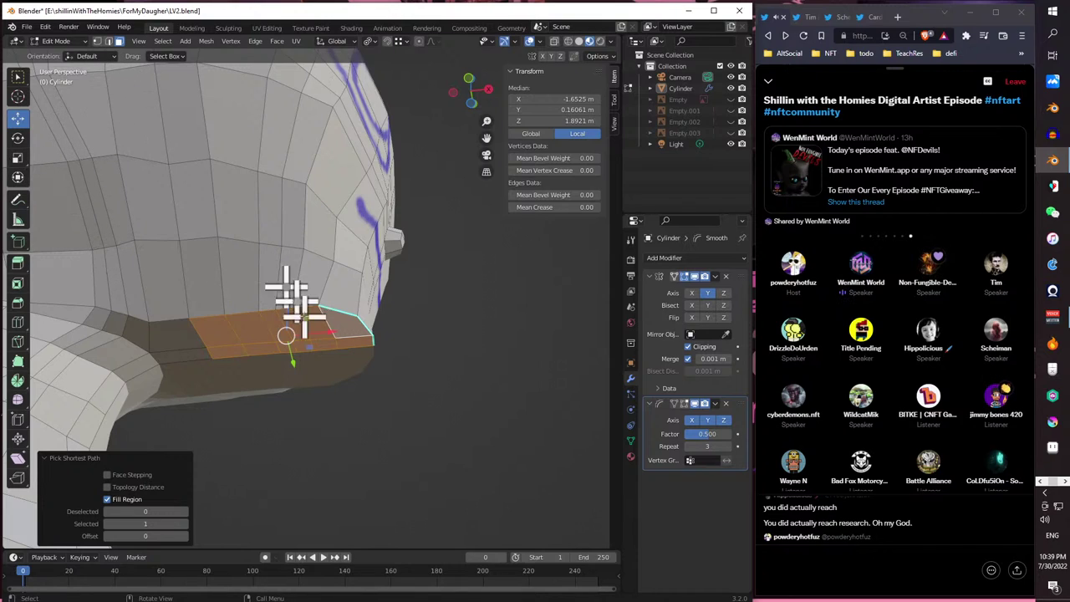
# - Scale the under-jaw faces to about 0.723 along X and review the jaw
pyautogui.click(17, 157)
pyautogui.moveTo(316, 335); pyautogui.dragTo(311, 335)
pyautogui.moveTo(301, 354); pyautogui.dragTo(289, 326, button='middle')
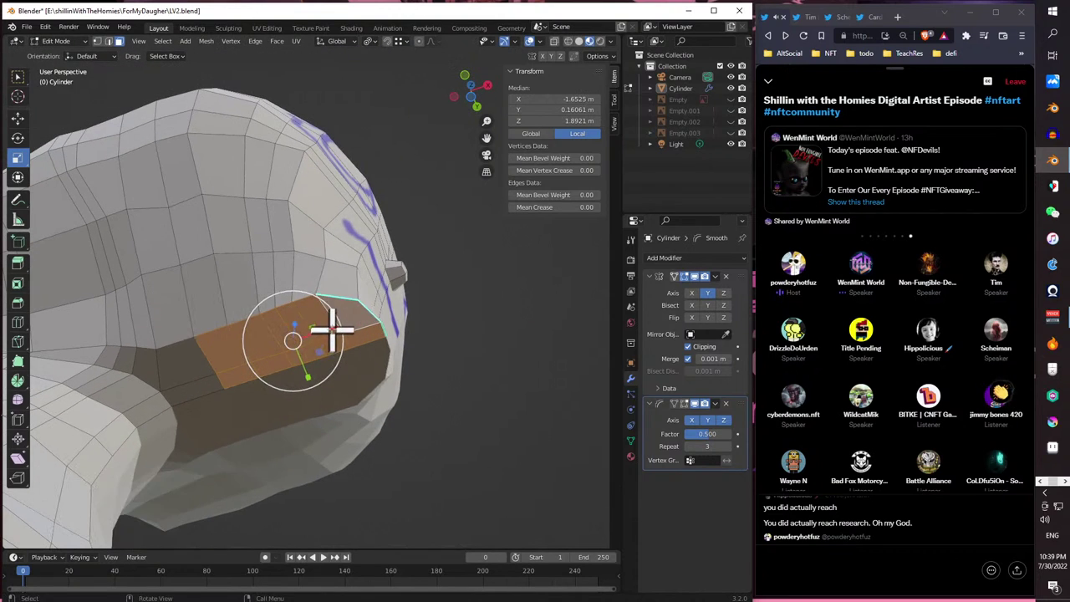
pyautogui.moveTo(331, 330); pyautogui.dragTo(318, 334)
pyautogui.moveTo(318, 335); pyautogui.dragTo(321, 393, button='middle')
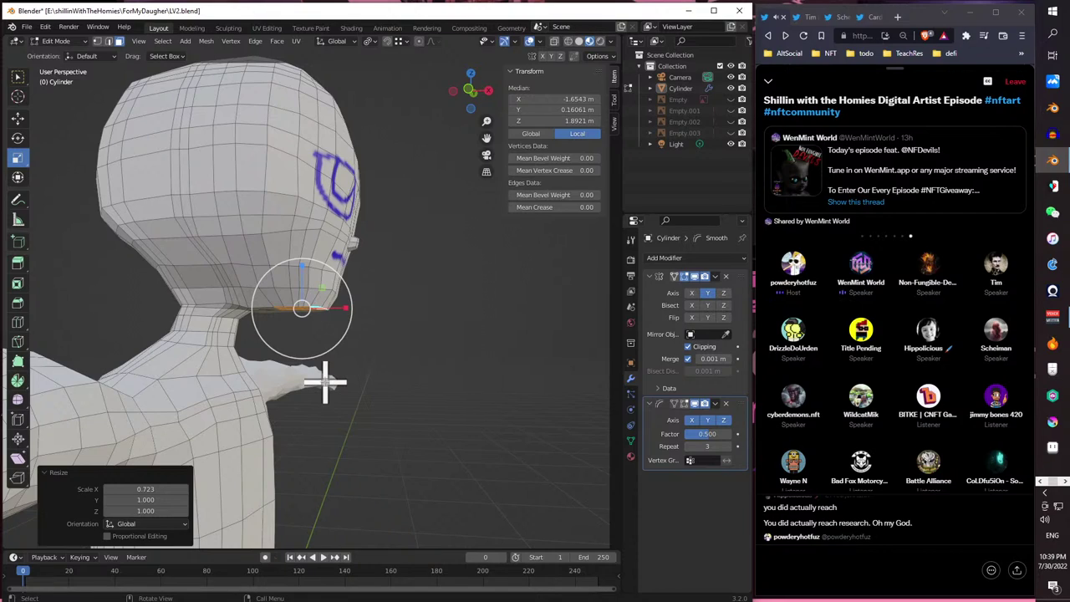
pyautogui.moveTo(325, 383); pyautogui.dragTo(241, 393, button='middle')
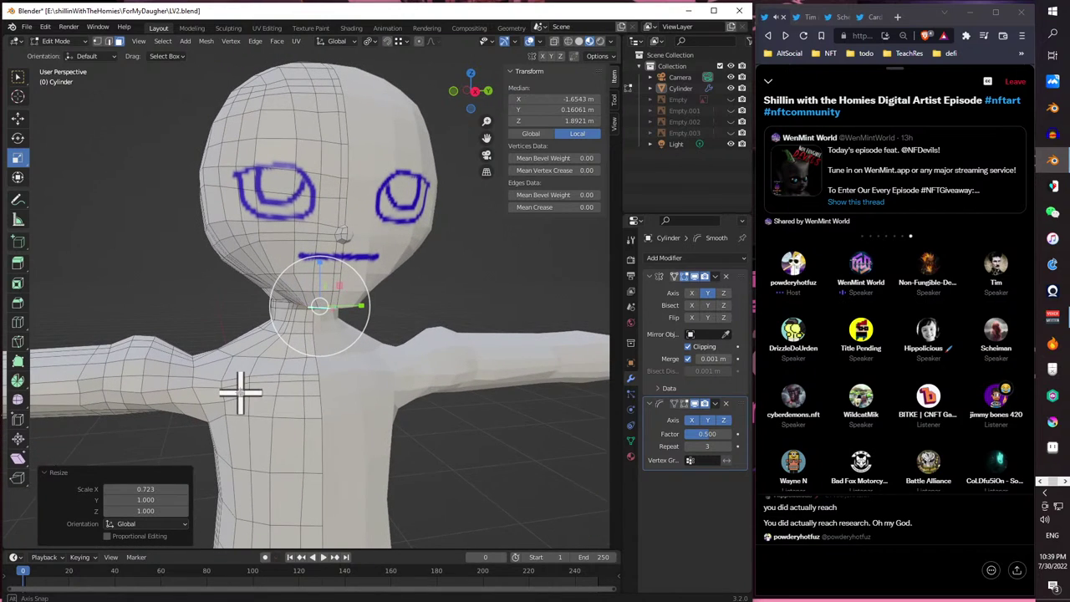
pyautogui.moveTo(241, 393); pyautogui.dragTo(318, 331, button='middle')
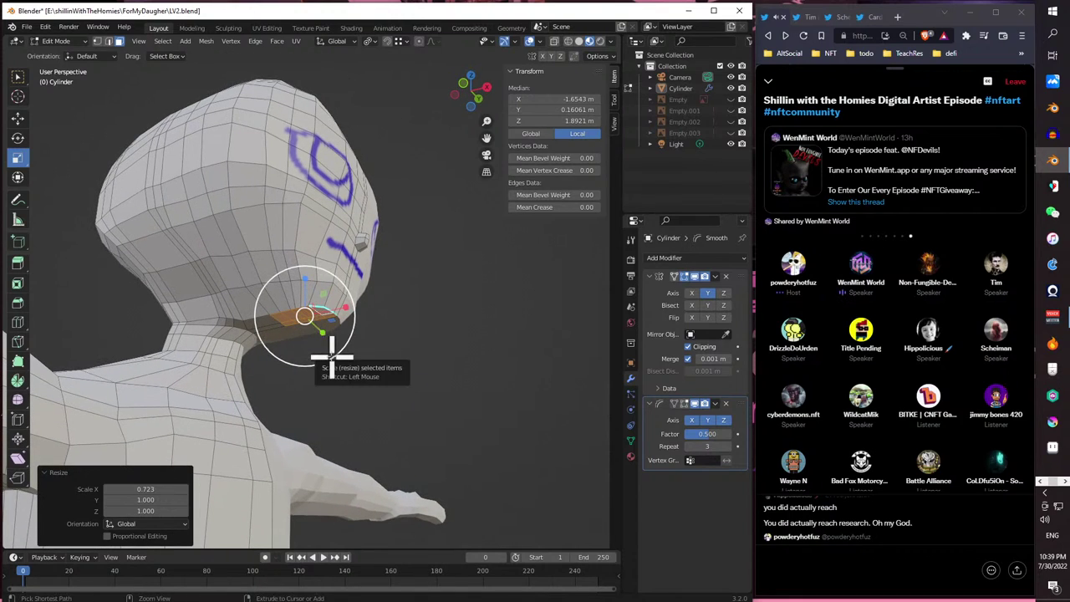
pyautogui.moveTo(270, 334); pyautogui.dragTo(205, 286)
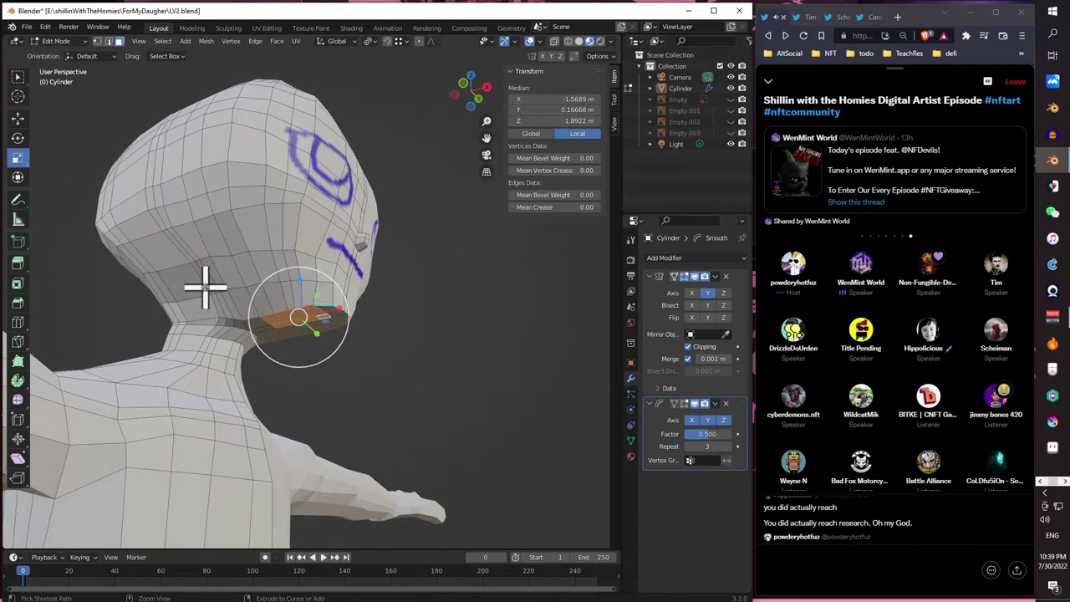
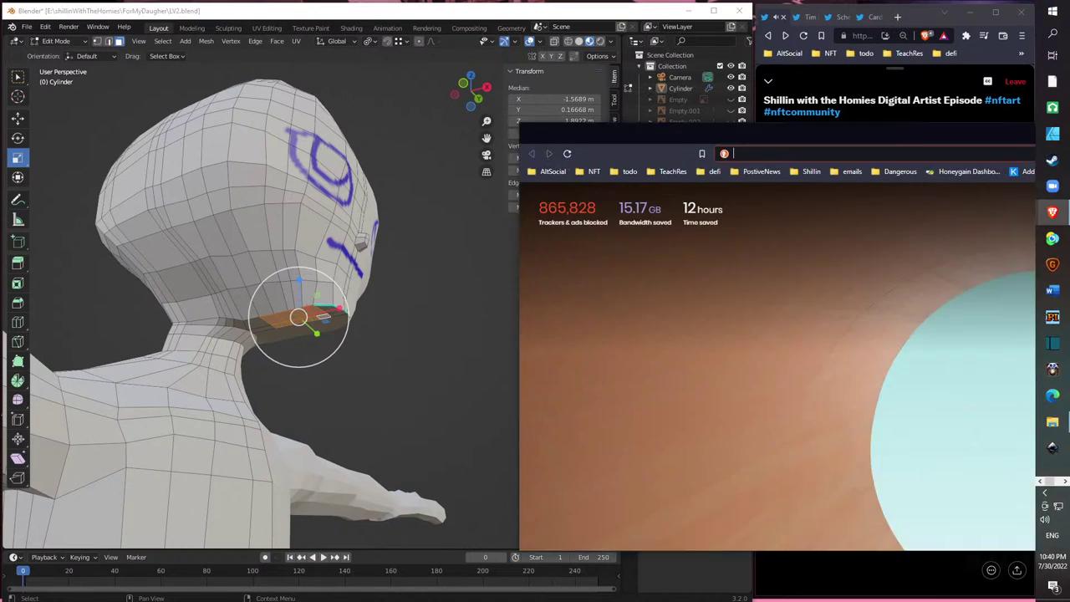
# - Look up proportional editing on the web and open the Blender Manual's Proportional Editing page
pyautogui.moveTo(919, 47); pyautogui.dragTo(746, 42)
pyautogui.click(614, 59)
pyautogui.write('porpotional edit tool Blender 3')
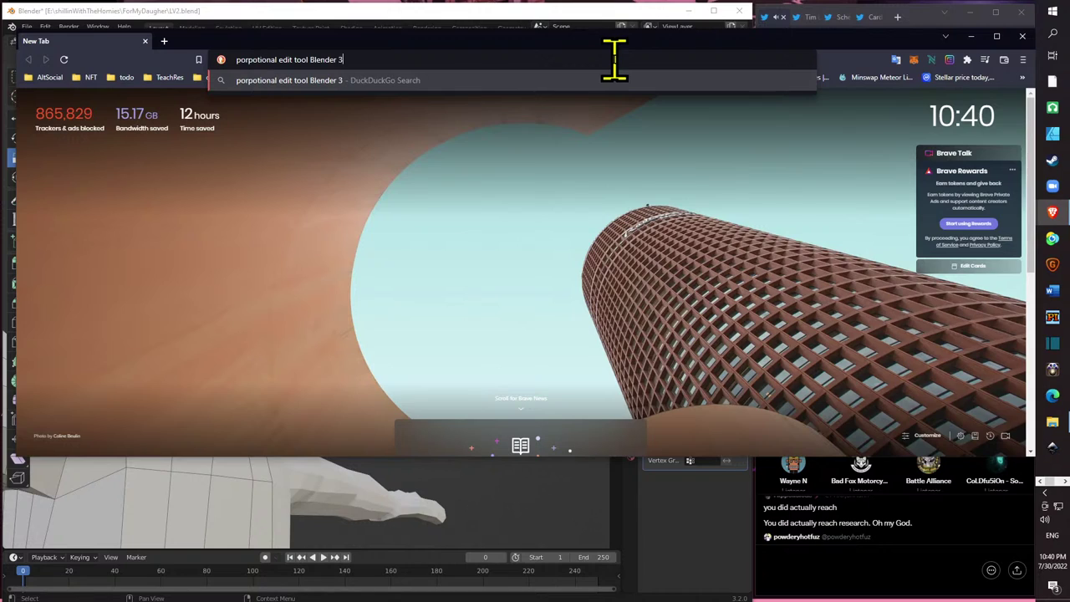
pyautogui.press('Return')
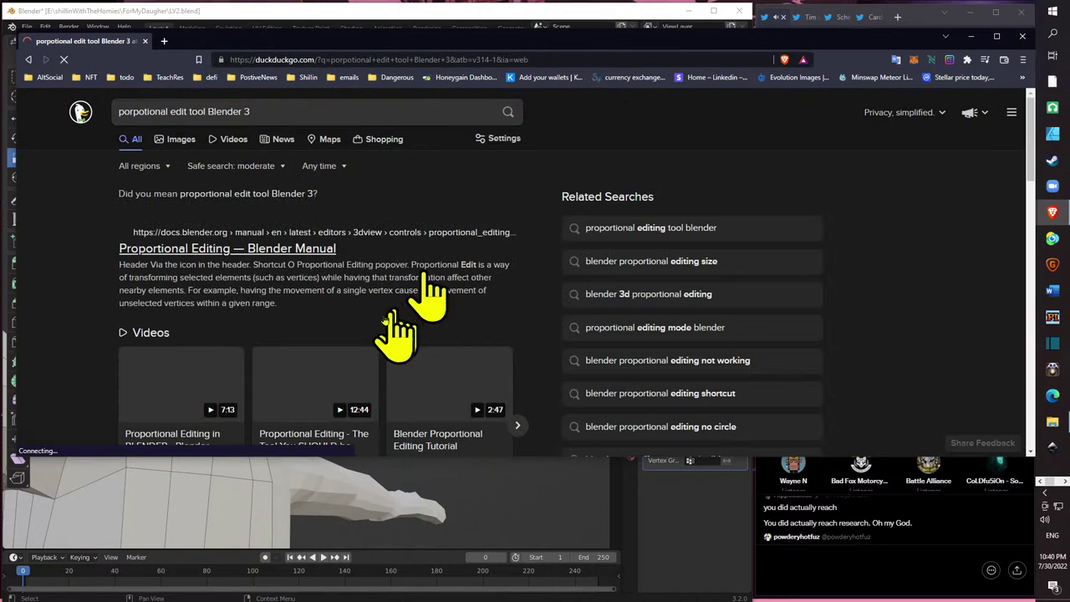
pyautogui.click(292, 249)
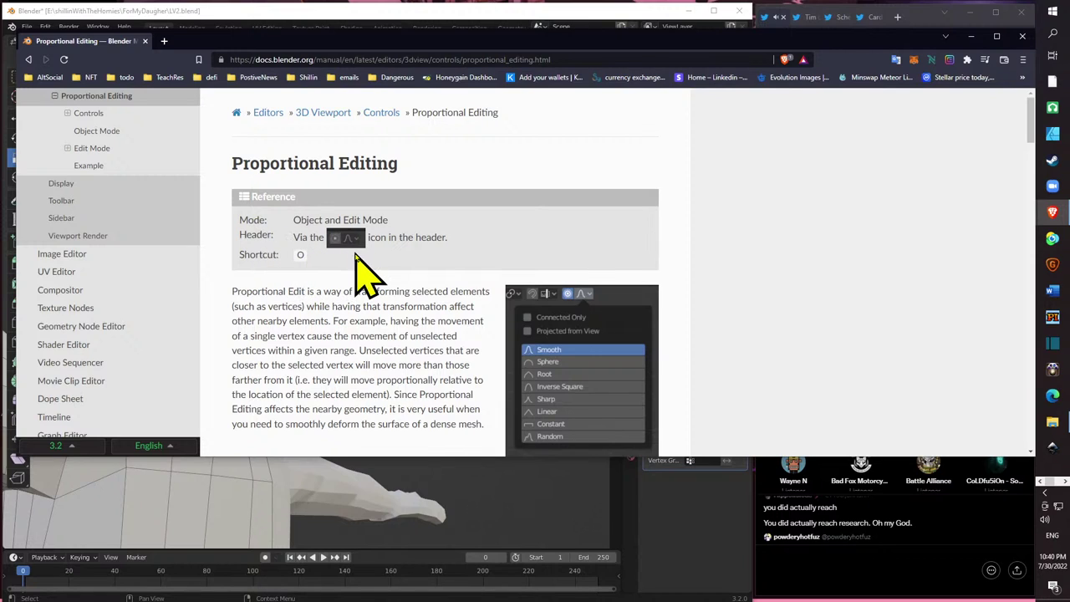
pyautogui.moveTo(676, 41); pyautogui.dragTo(765, 162)
pyautogui.click(636, 355)
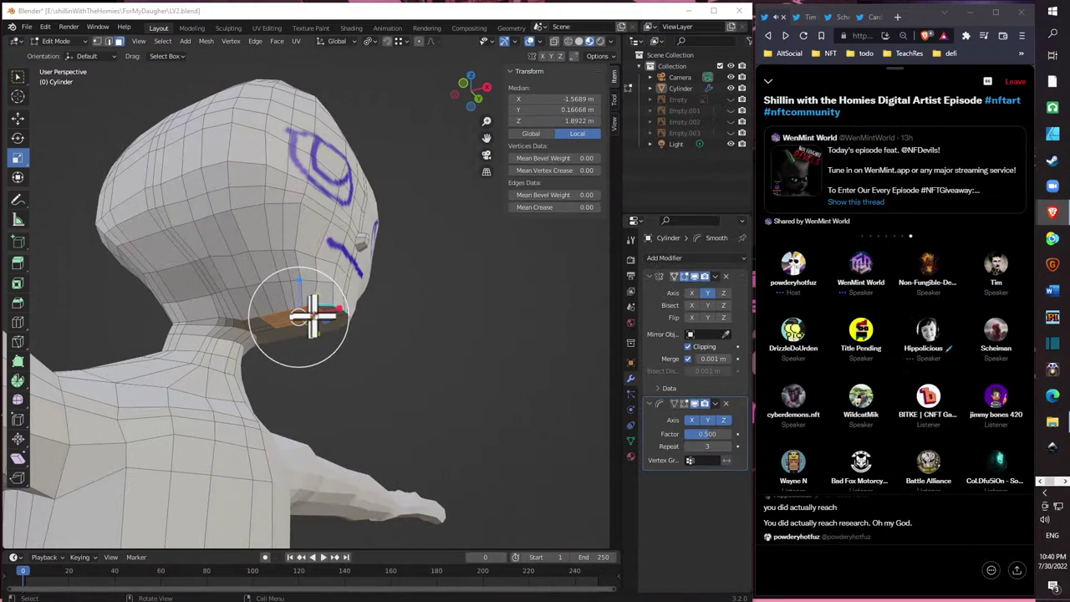
# - Extend the neck face selection, turn on proportional editing, and scale the neck along X
pyautogui.scroll(5, 317, 304)
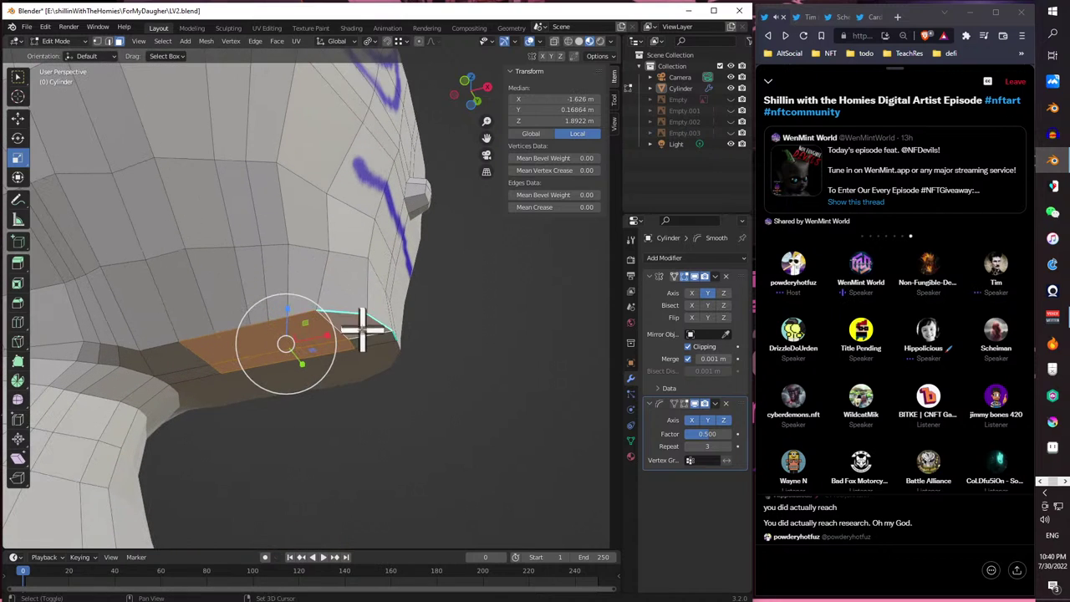
pyautogui.moveTo(367, 338)
pyautogui.mouseDown(button='middle')
pyautogui.moveTo(306, 363)
pyautogui.moveTo(362, 344)
pyautogui.moveTo(365, 318)
pyautogui.mouseUp(button='middle')
pyautogui.keyDown('ctrl'); pyautogui.click(373, 332); pyautogui.keyUp('ctrl')
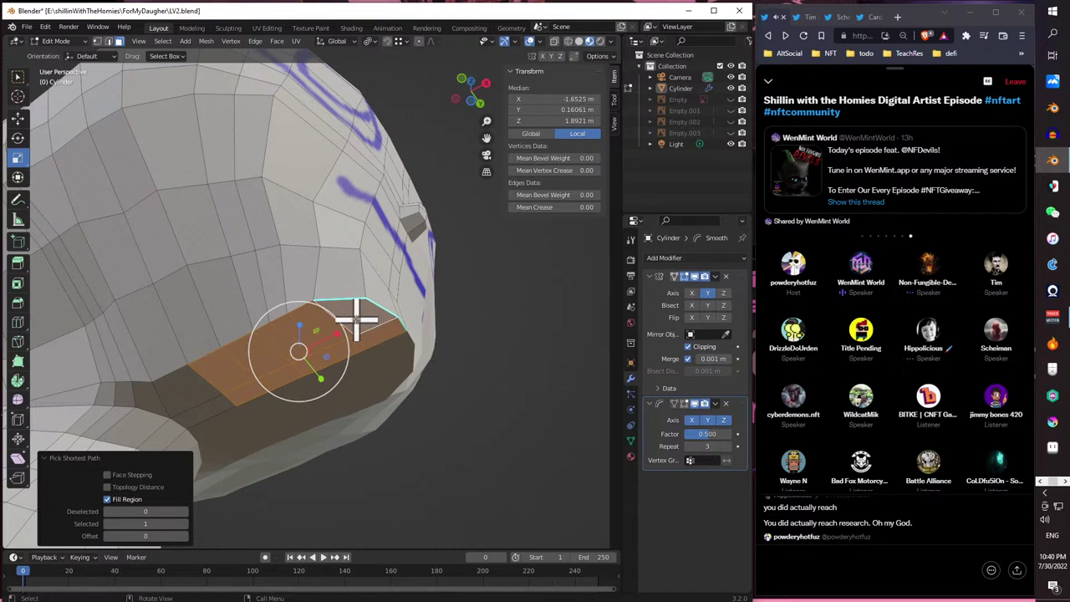
pyautogui.press('o')
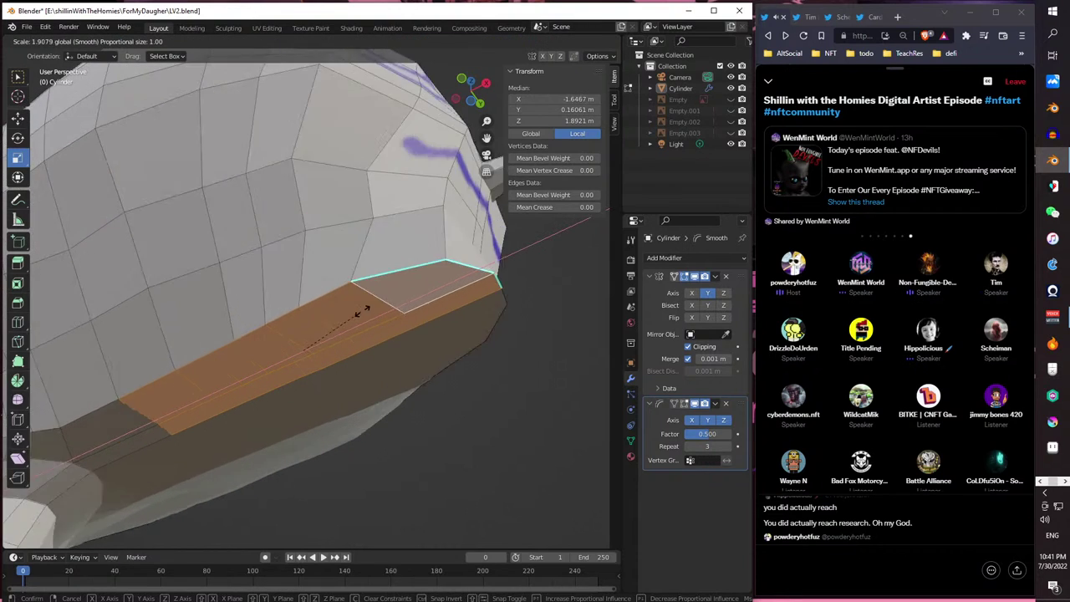
pyautogui.click(324, 326)
pyautogui.scroll(-5, 310, 342)
pyautogui.moveTo(310, 342); pyautogui.dragTo(346, 446, button='middle')
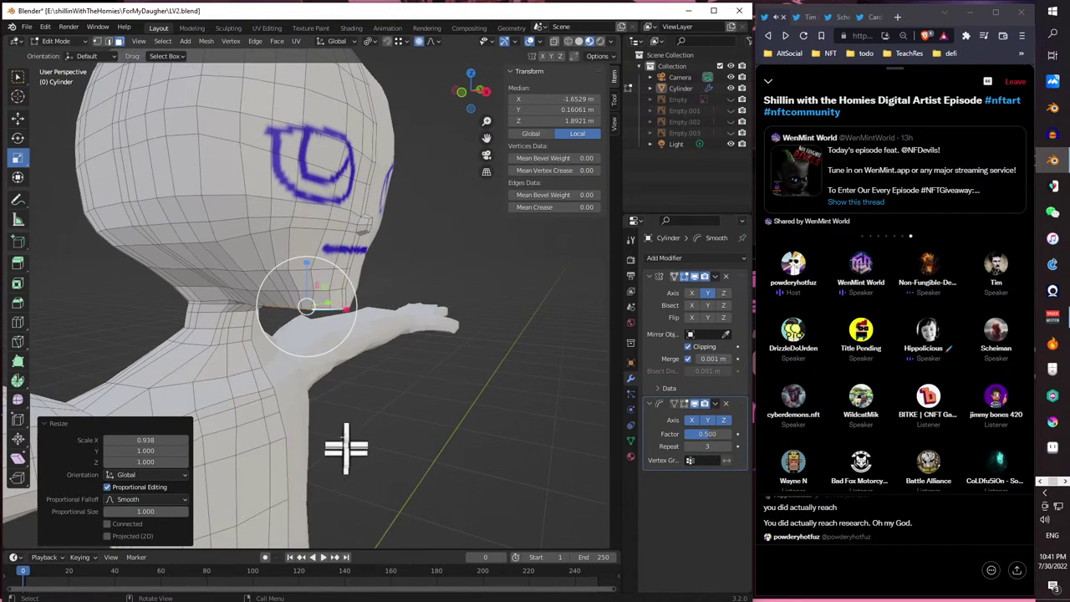
pyautogui.press('s')
pyautogui.press('x')
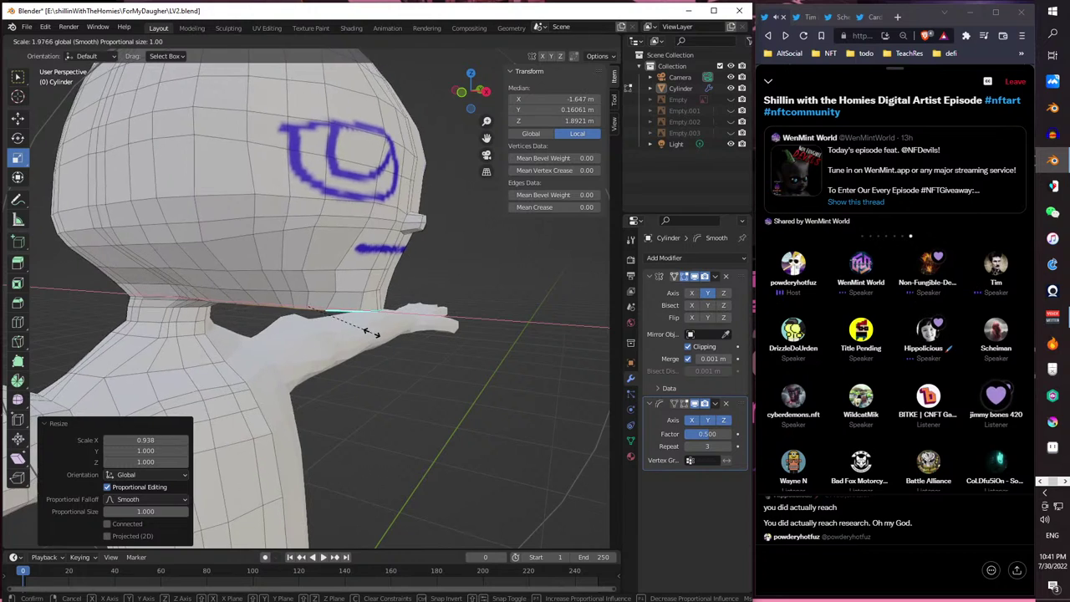
pyautogui.click(346, 334)
# - Squeeze the neck further along X to 0.831, undo that last scale, and clear the selection
pyautogui.moveTo(389, 413); pyautogui.dragTo(396, 341, button='middle')
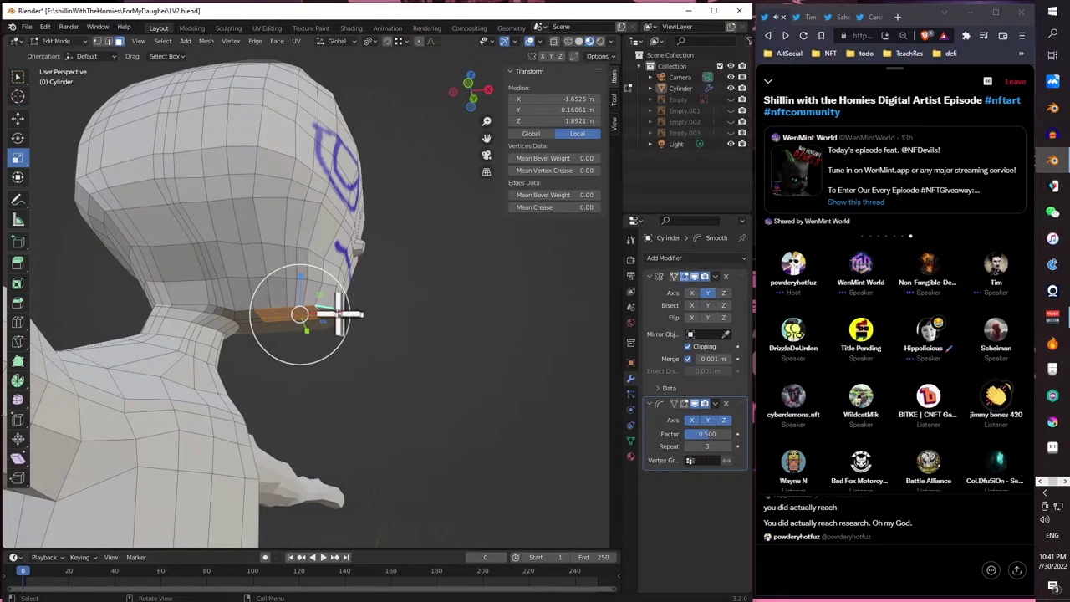
pyautogui.moveTo(340, 309); pyautogui.dragTo(348, 310)
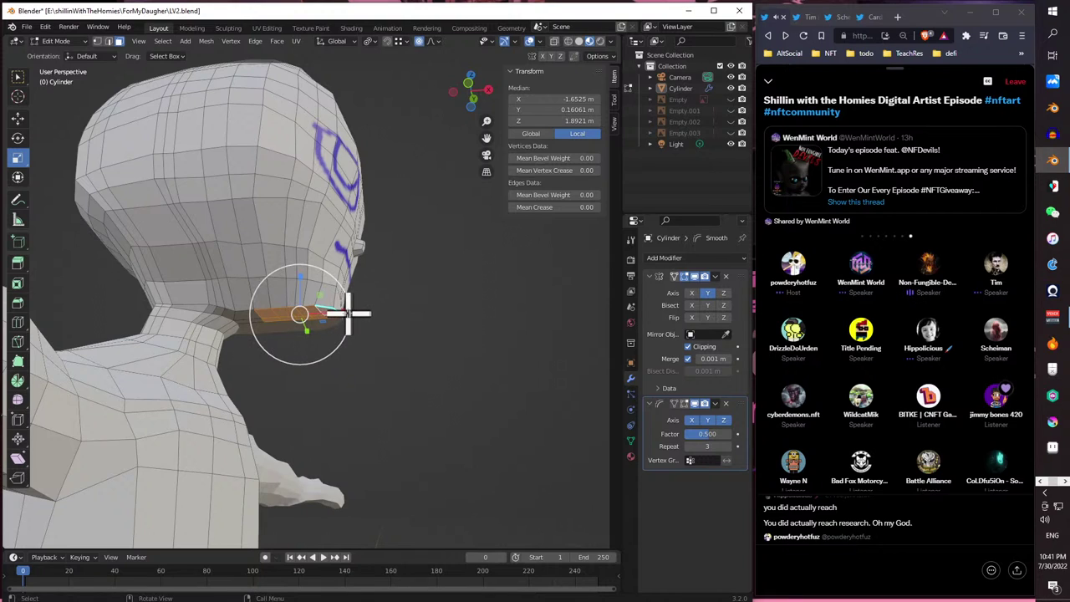
pyautogui.moveTo(349, 312); pyautogui.dragTo(330, 318)
pyautogui.moveTo(330, 318); pyautogui.dragTo(365, 316, button='middle')
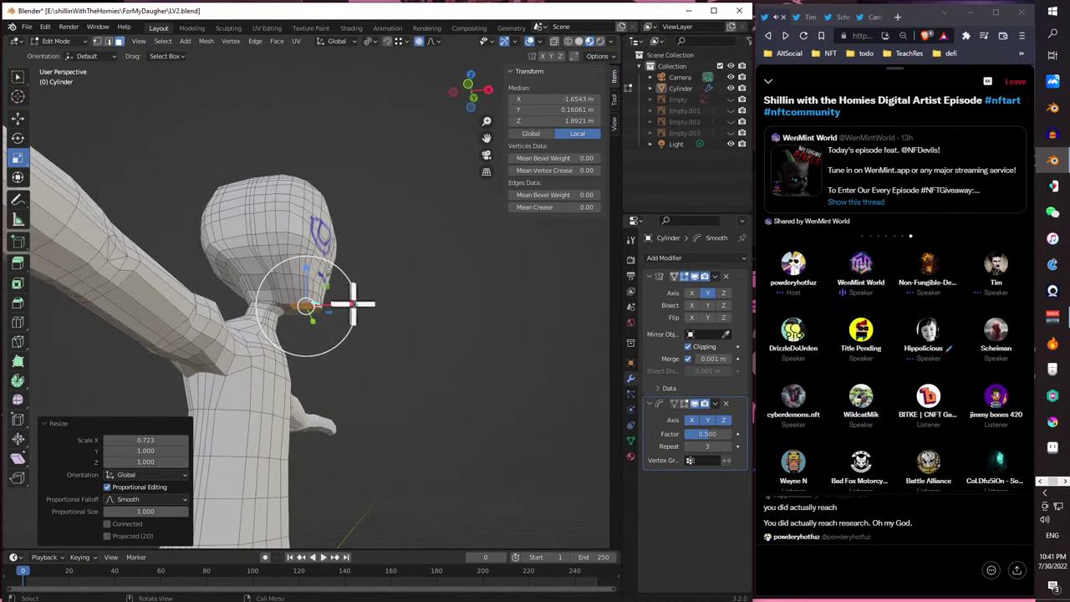
pyautogui.press('s')
pyautogui.press('x')
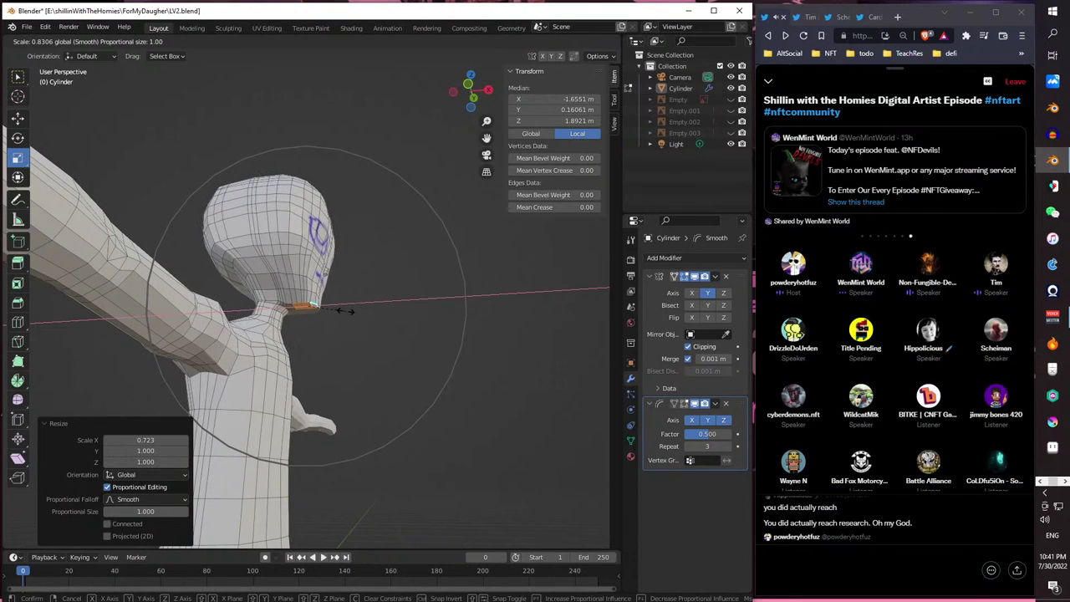
pyautogui.click(348, 309)
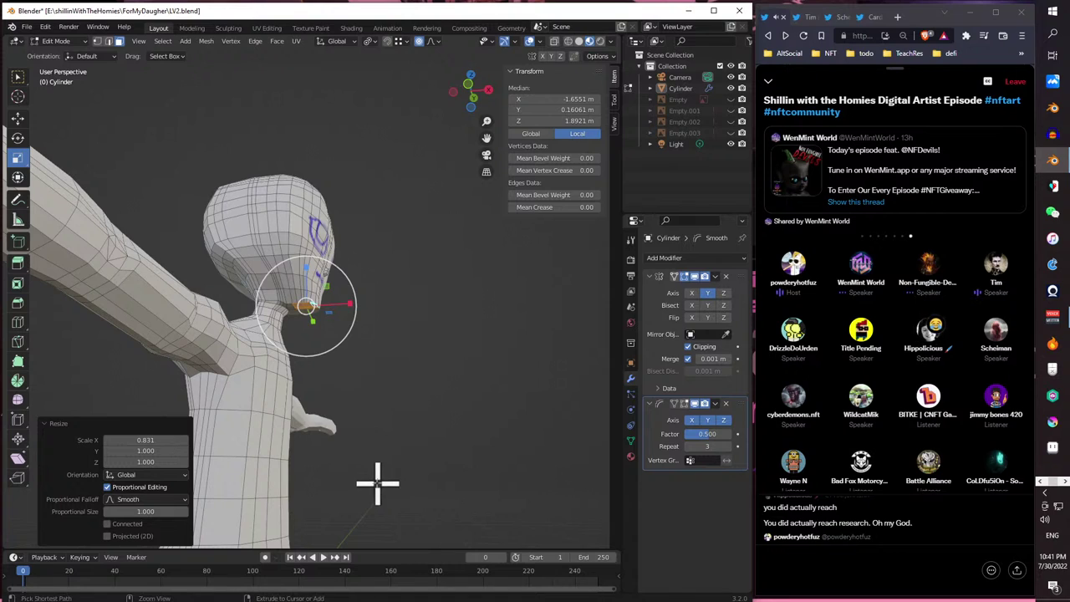
pyautogui.hotkey('ctrl', 'z')
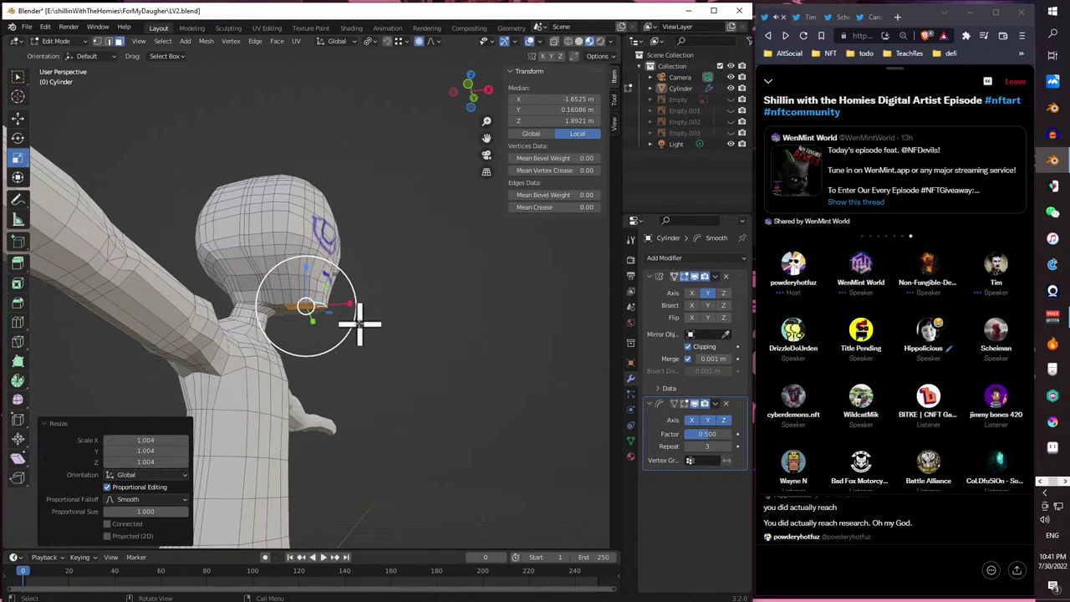
pyautogui.click(358, 320)
pyautogui.moveTo(359, 320); pyautogui.dragTo(208, 175, button='middle')
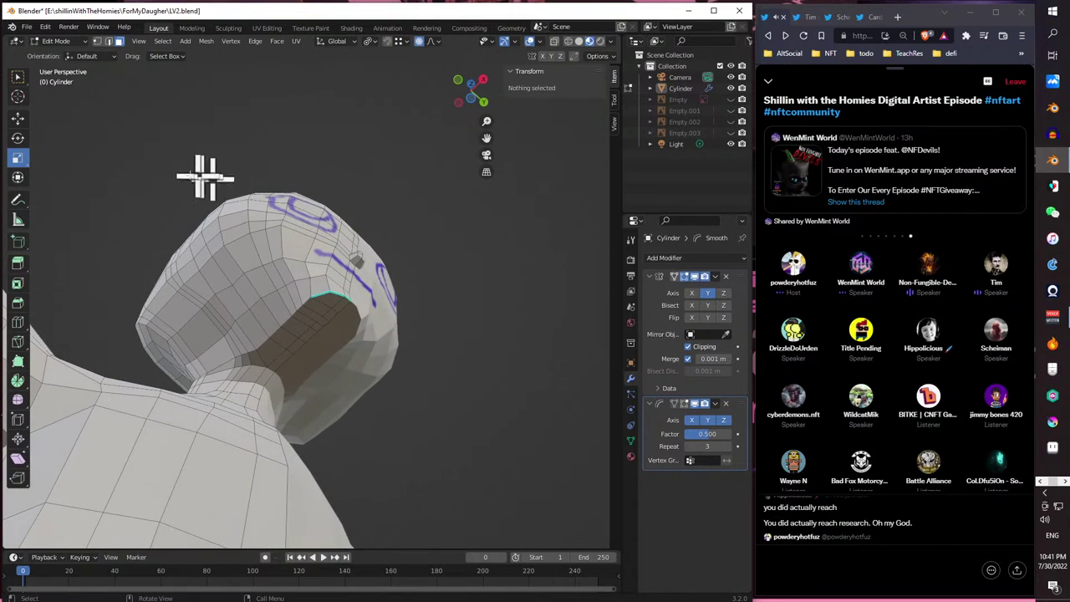
# - Select the neck edge loop and scale it to 0.638
pyautogui.click(332, 294)
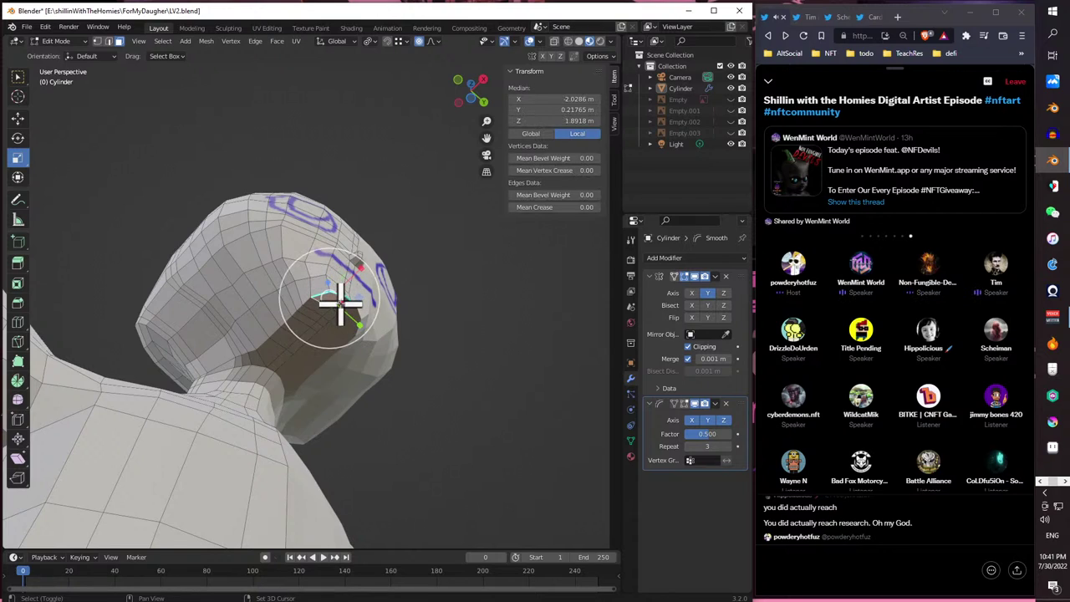
pyautogui.keyDown('shift'); pyautogui.click(340, 303); pyautogui.keyUp('shift')
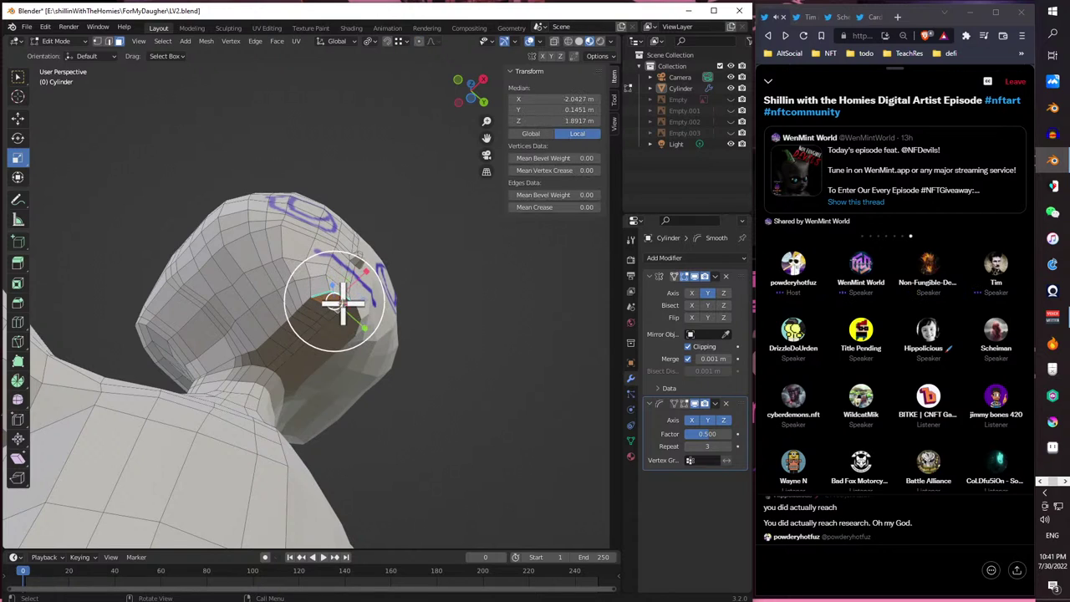
pyautogui.moveTo(363, 275); pyautogui.dragTo(351, 280)
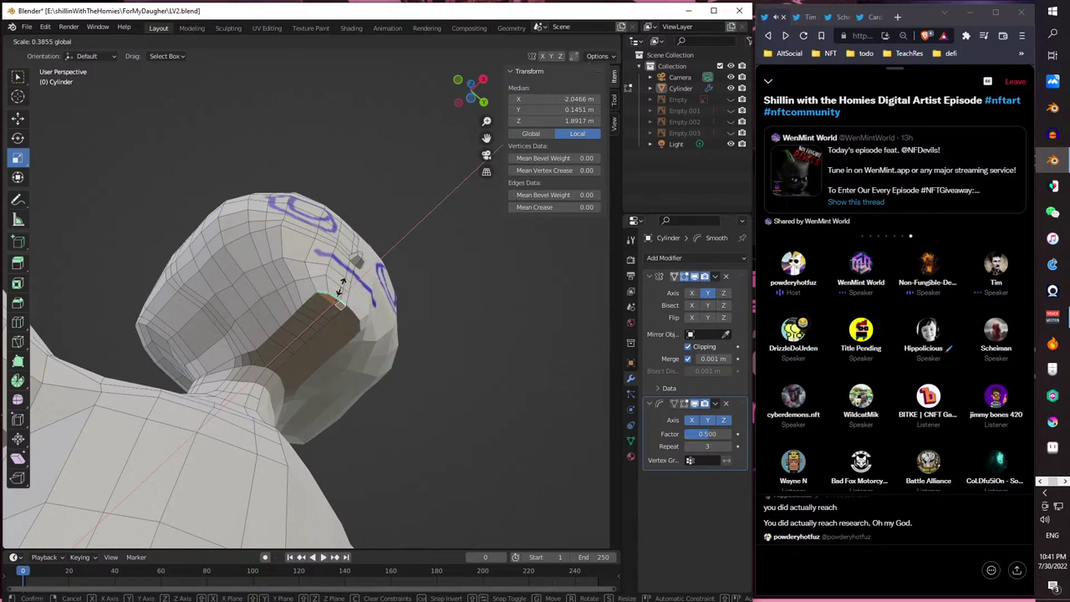
pyautogui.moveTo(340, 288); pyautogui.dragTo(363, 265)
pyautogui.click(346, 282)
pyautogui.moveTo(346, 283); pyautogui.dragTo(477, 382, button='middle')
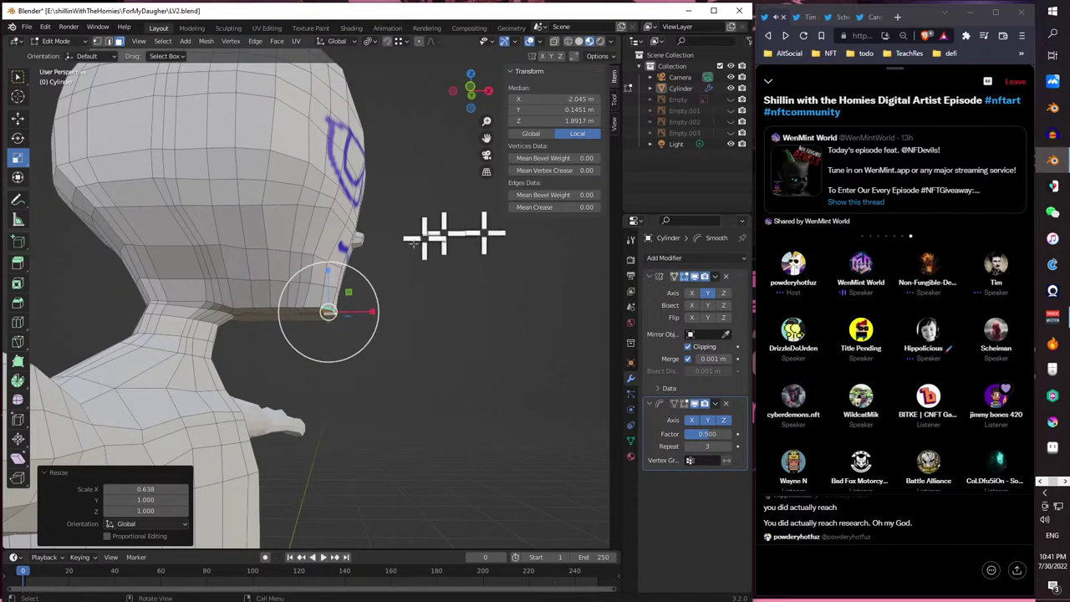
# - Try a 0.920 proportional scale and an X scale of the neck loop, undoing both
pyautogui.click(381, 326)
pyautogui.press('s')
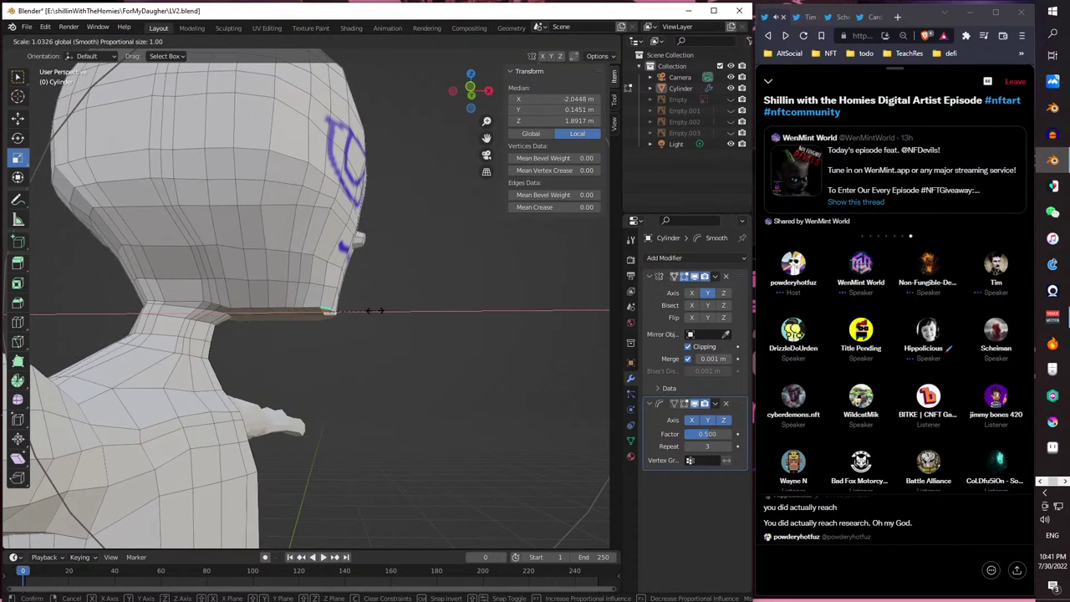
pyautogui.click(368, 312)
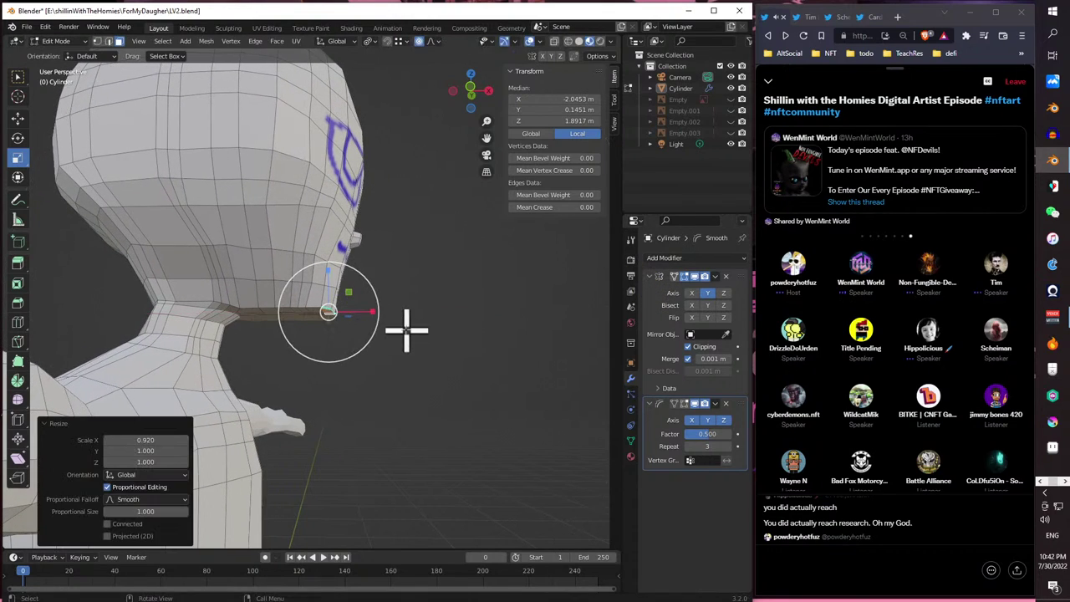
pyautogui.hotkey('ctrl', 'z')
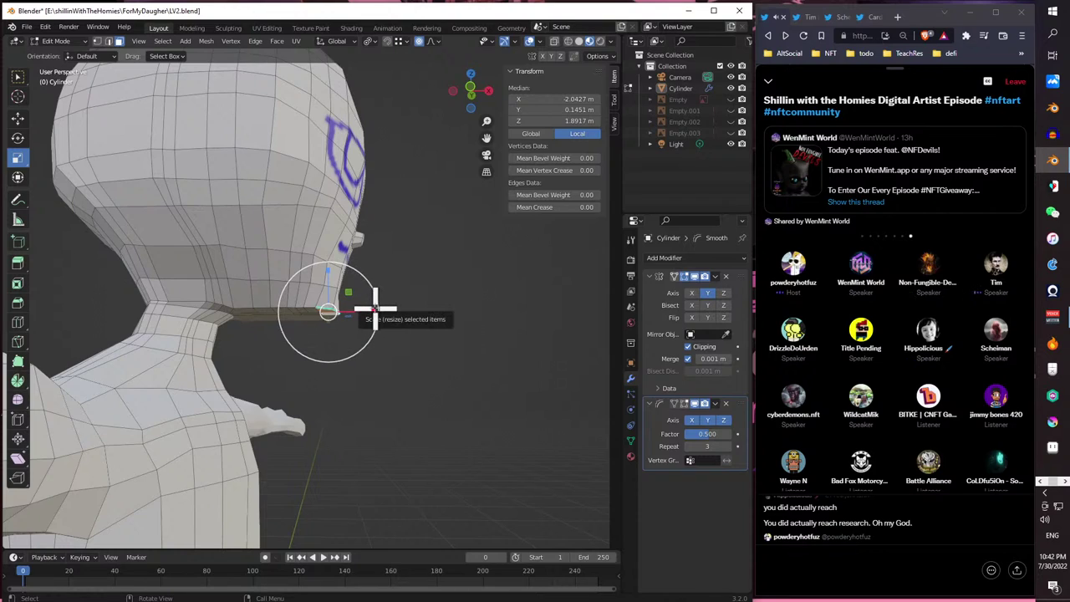
pyautogui.moveTo(375, 308)
pyautogui.mouseDown()
pyautogui.moveTo(330, 311)
pyautogui.moveTo(422, 309)
pyautogui.moveTo(363, 310)
pyautogui.mouseUp()
pyautogui.hotkey('ctrl', 'z')
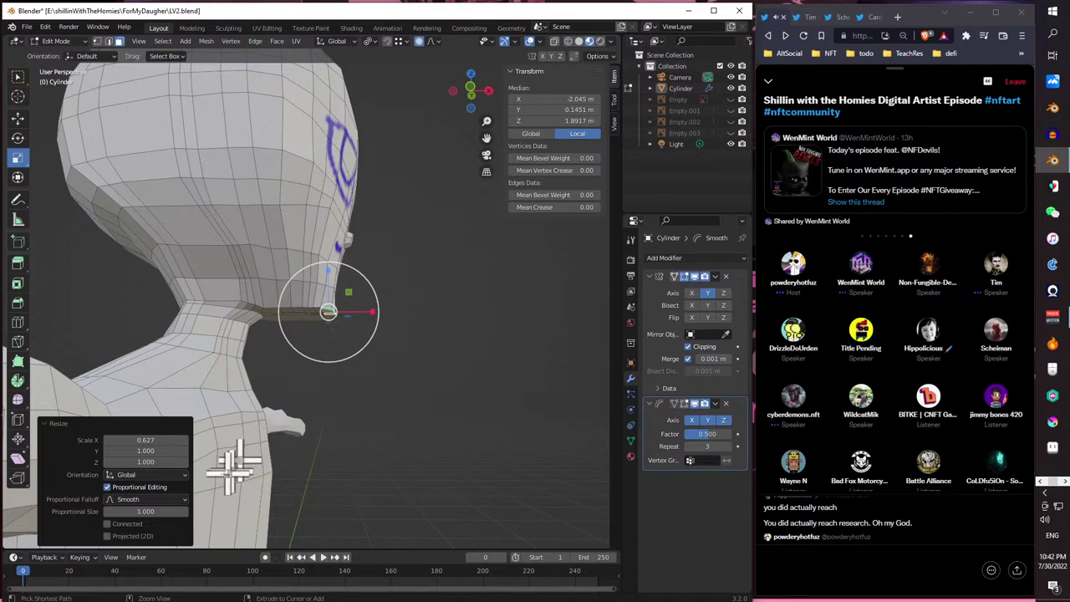
pyautogui.hotkey('ctrl', 'z')
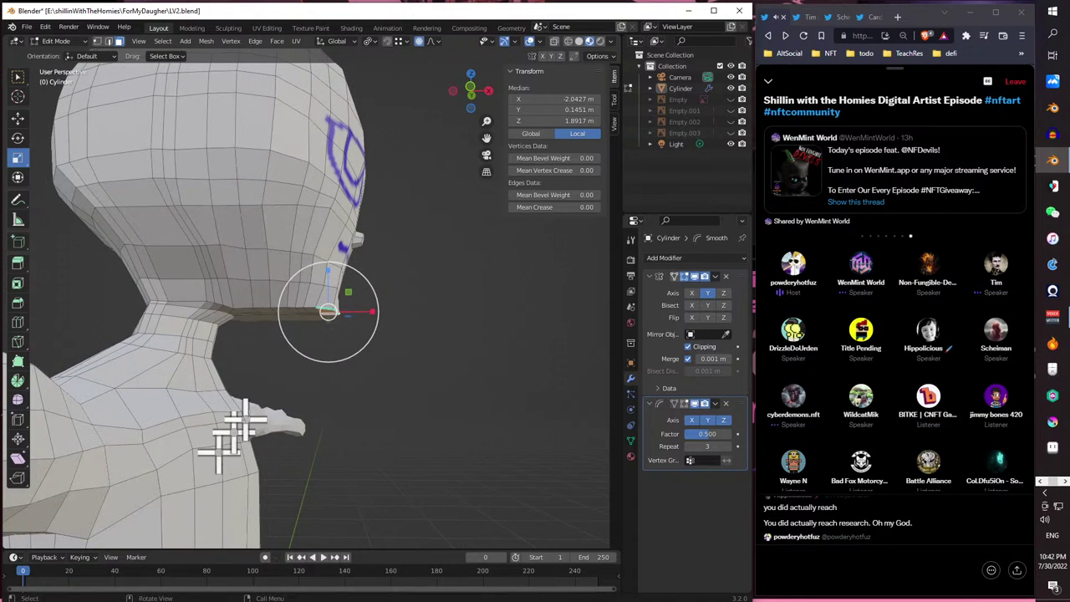
pyautogui.click(436, 43)
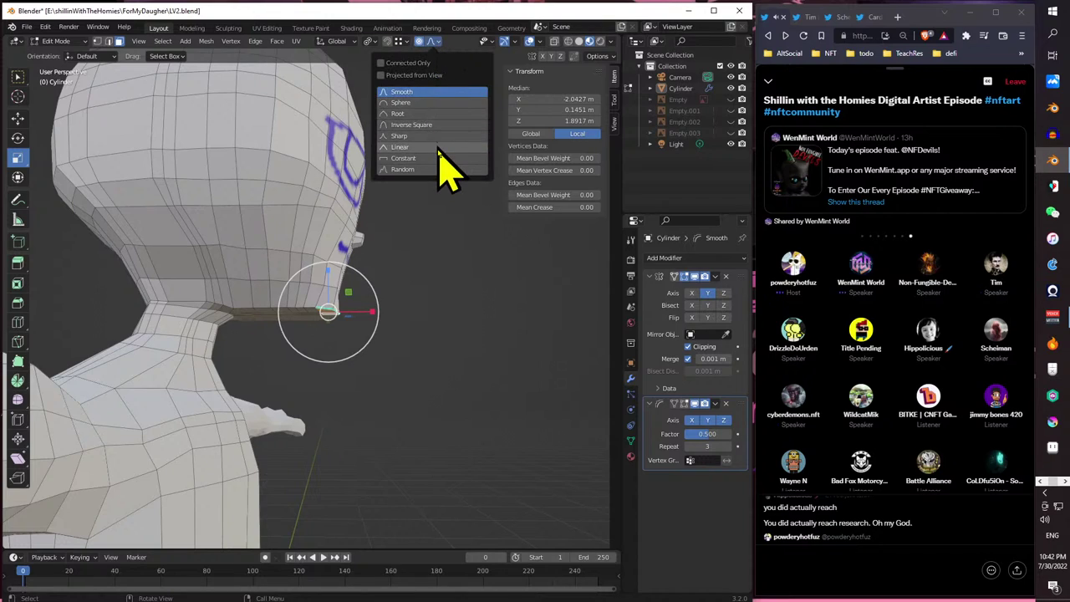
pyautogui.click(404, 158)
pyautogui.click(1053, 160)
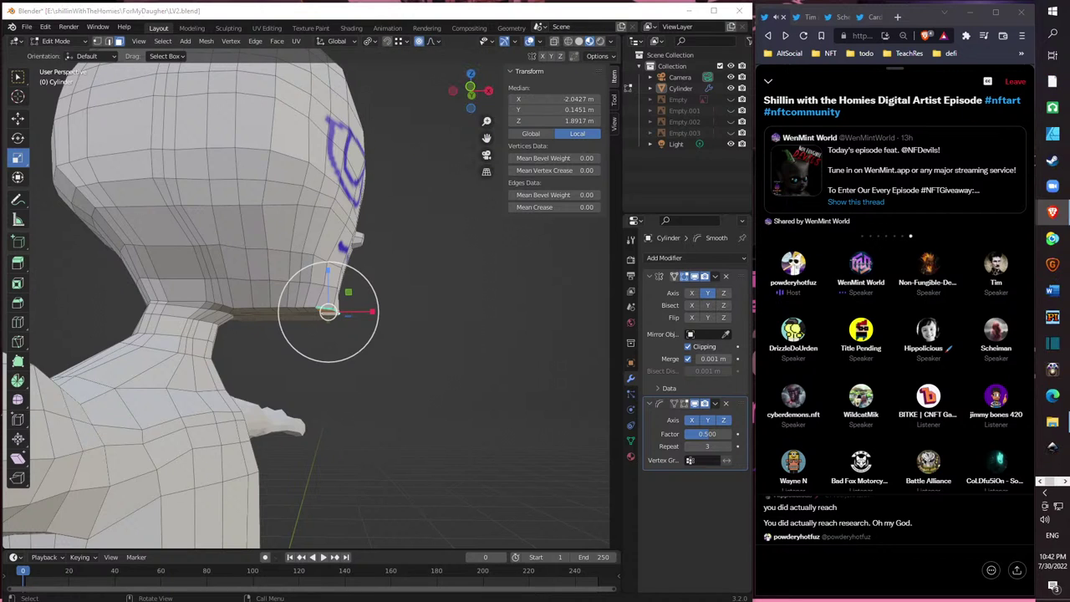
pyautogui.moveTo(995, 102); pyautogui.dragTo(299, 71)
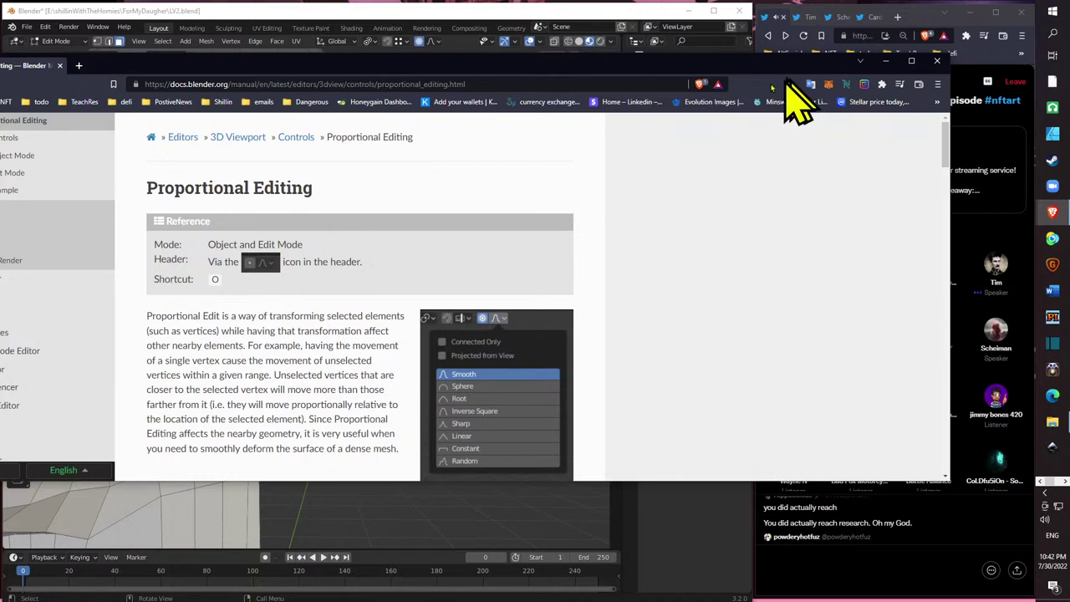
pyautogui.click(937, 61)
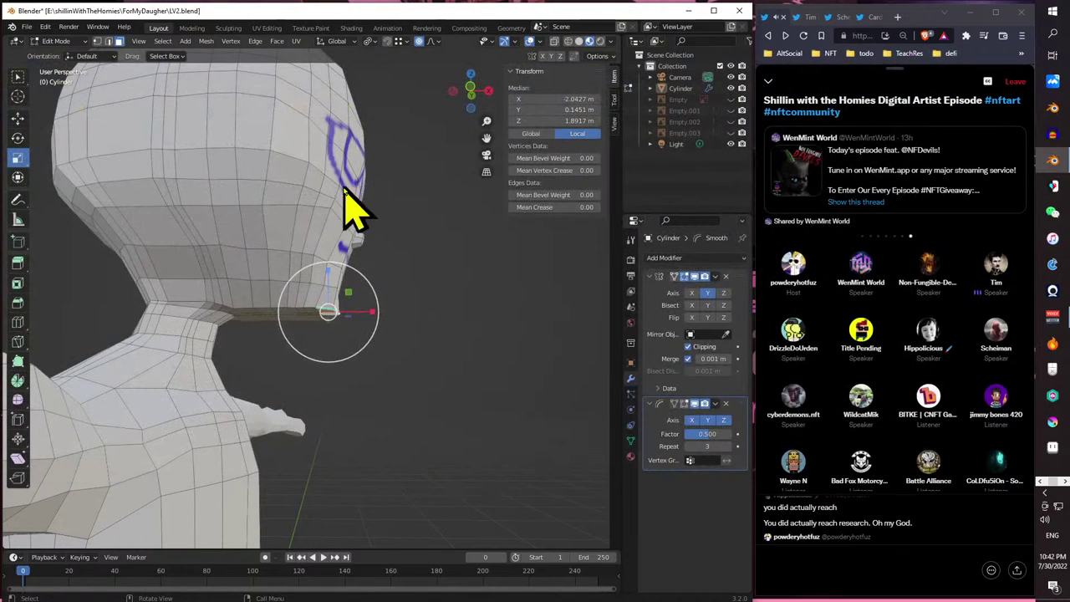
pyautogui.moveTo(359, 209); pyautogui.dragTo(346, 306, button='middle')
# - In vertex select mode, pick the neck ring vertices and squeeze them proportionally along X
pyautogui.moveTo(382, 347); pyautogui.dragTo(406, 306, button='middle')
pyautogui.scroll(2, 406, 306)
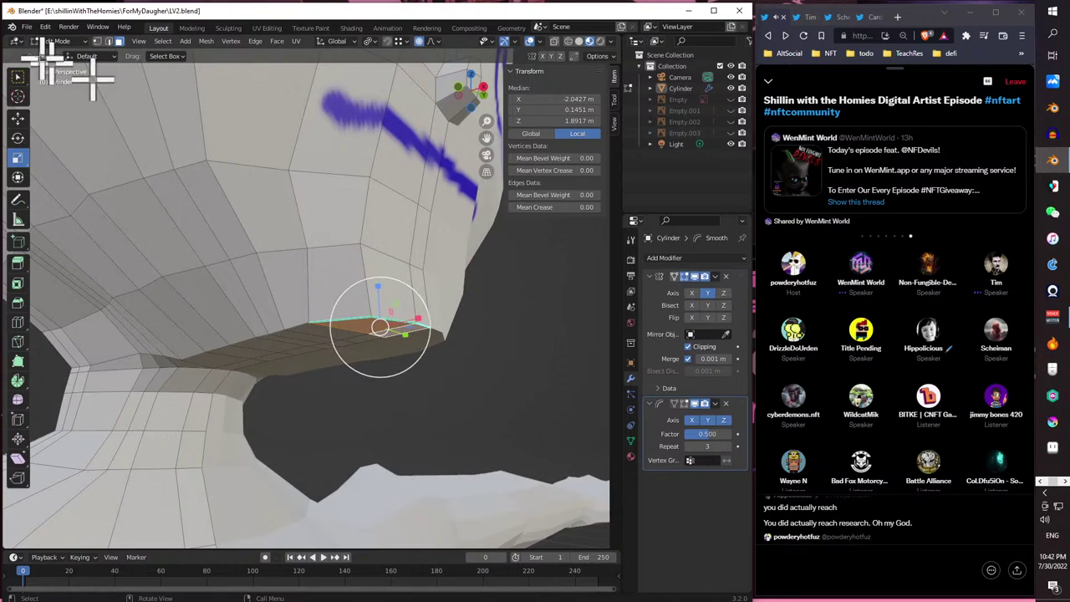
pyautogui.click(96, 41)
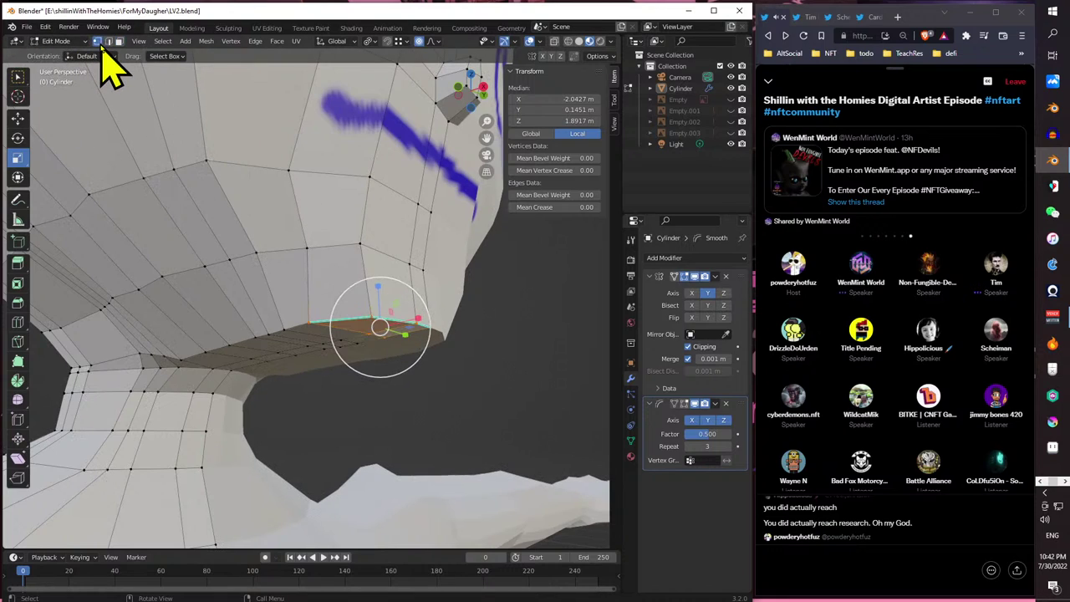
pyautogui.click(389, 316)
pyautogui.keyDown('shift'); pyautogui.click(427, 326); pyautogui.keyUp('shift')
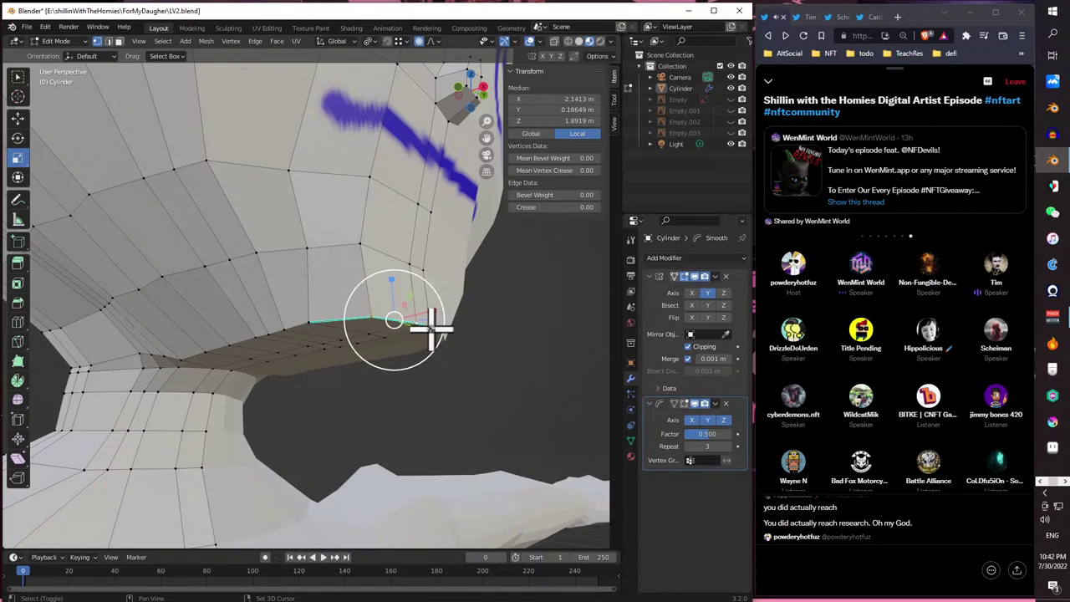
pyautogui.keyDown('shift'); pyautogui.click(359, 316); pyautogui.keyUp('shift')
pyautogui.moveTo(437, 353); pyautogui.dragTo(450, 347, button='middle')
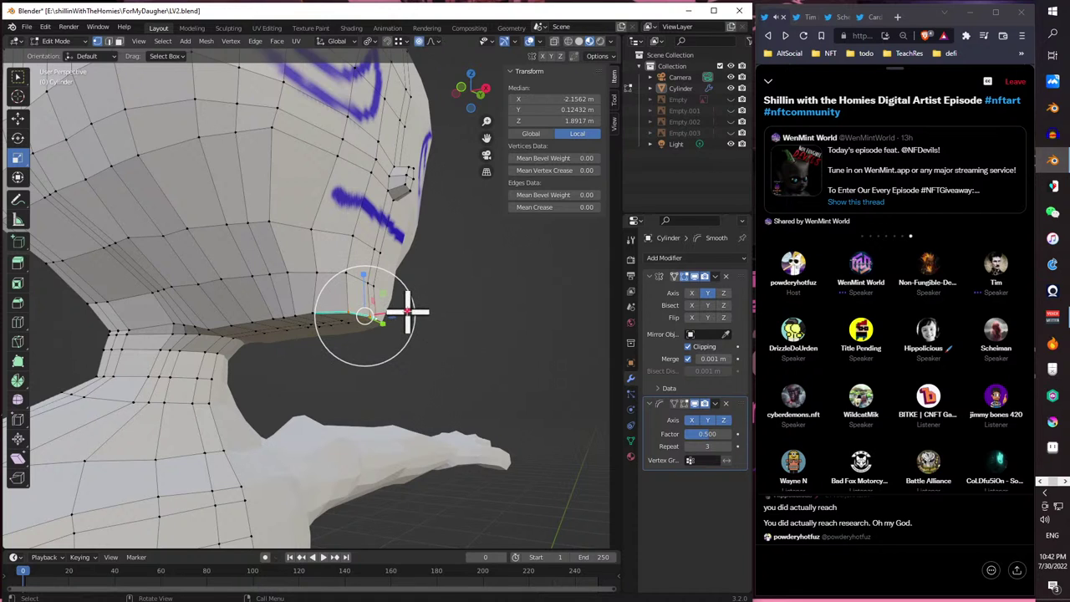
pyautogui.moveTo(407, 314); pyautogui.dragTo(393, 311)
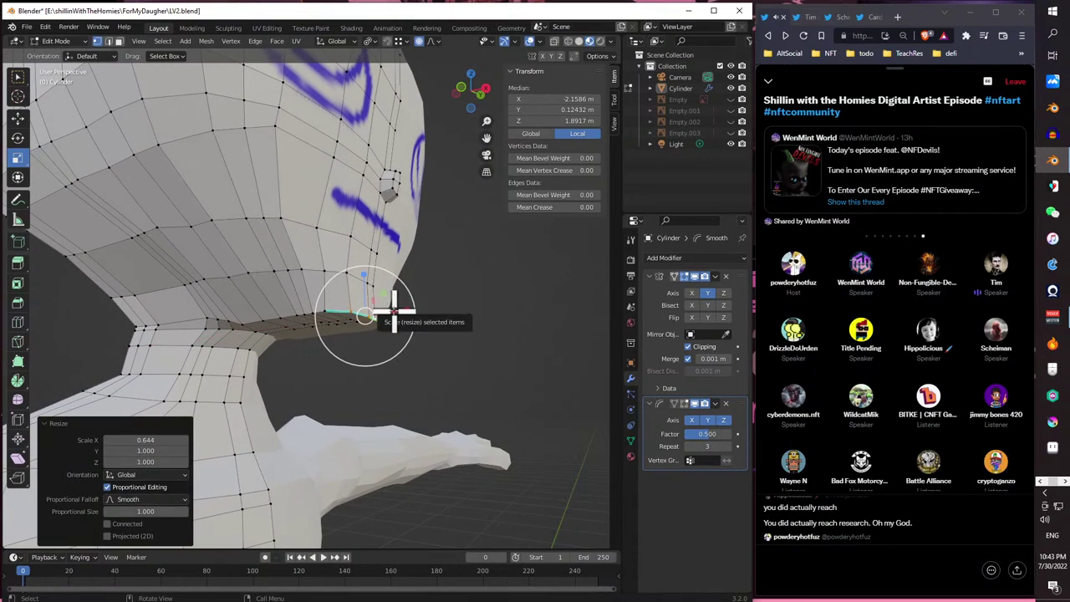
# - Switch the transform orientation to Local, rescale the neck along X, then undo it
pyautogui.click(171, 474)
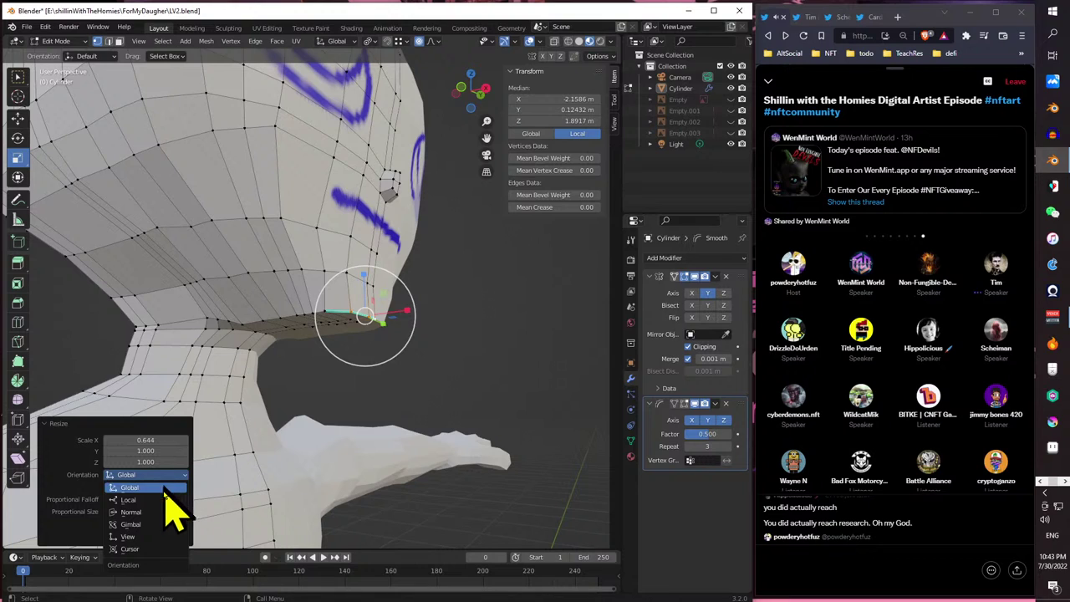
pyautogui.click(166, 499)
pyautogui.press('s')
pyautogui.press('x')
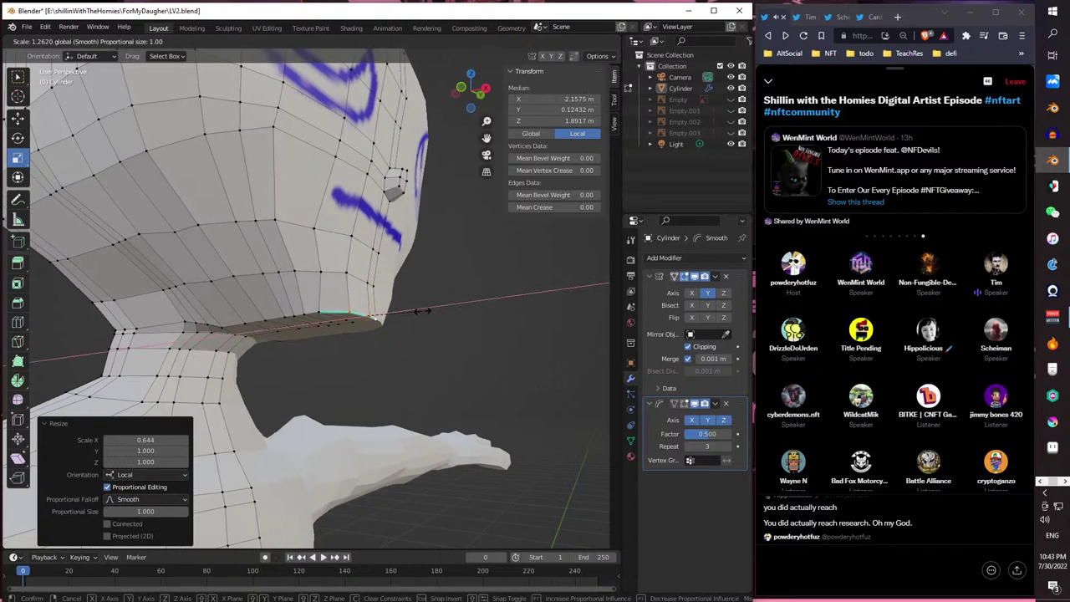
pyautogui.click(406, 311)
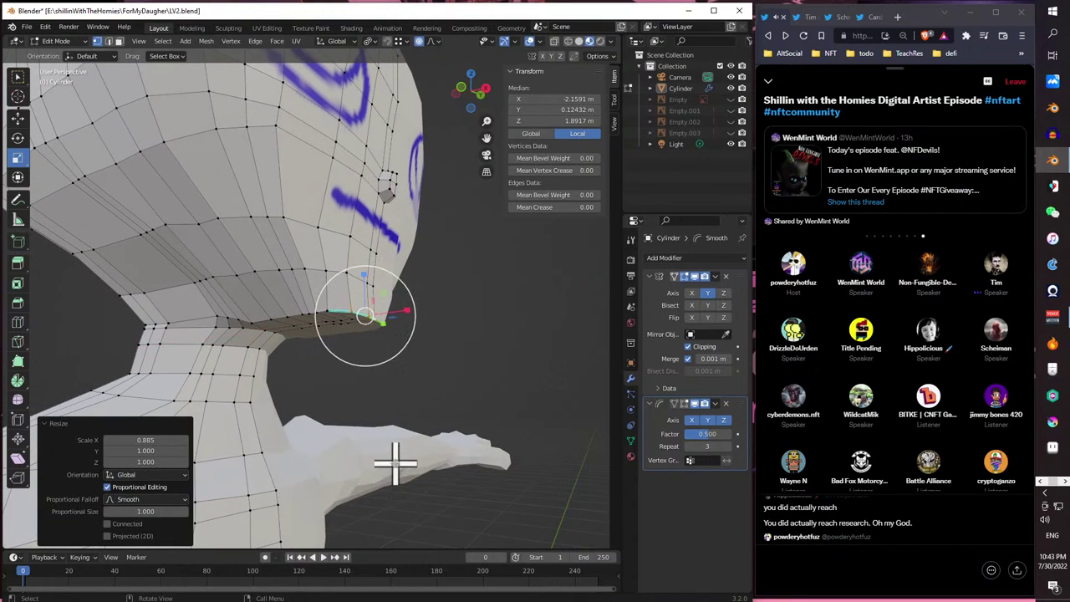
pyautogui.hotkey('ctrl', 'z')
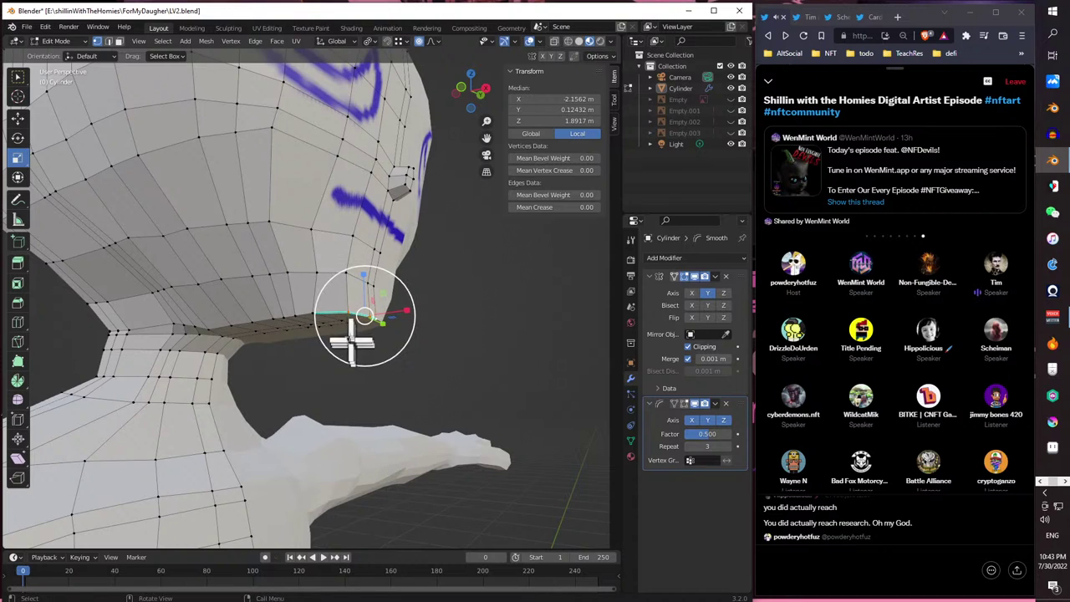
# - From a three-quarter side view, reselect two vertices at the front of the neck
pyautogui.moveTo(354, 342); pyautogui.dragTo(266, 356, button='middle')
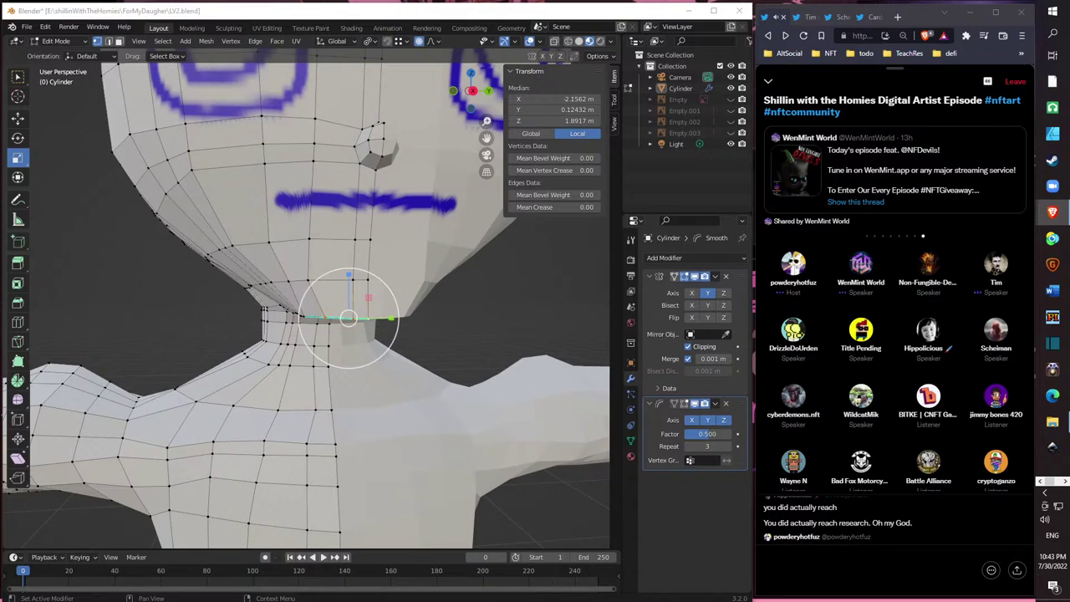
pyautogui.scroll(-1, 305, 299)
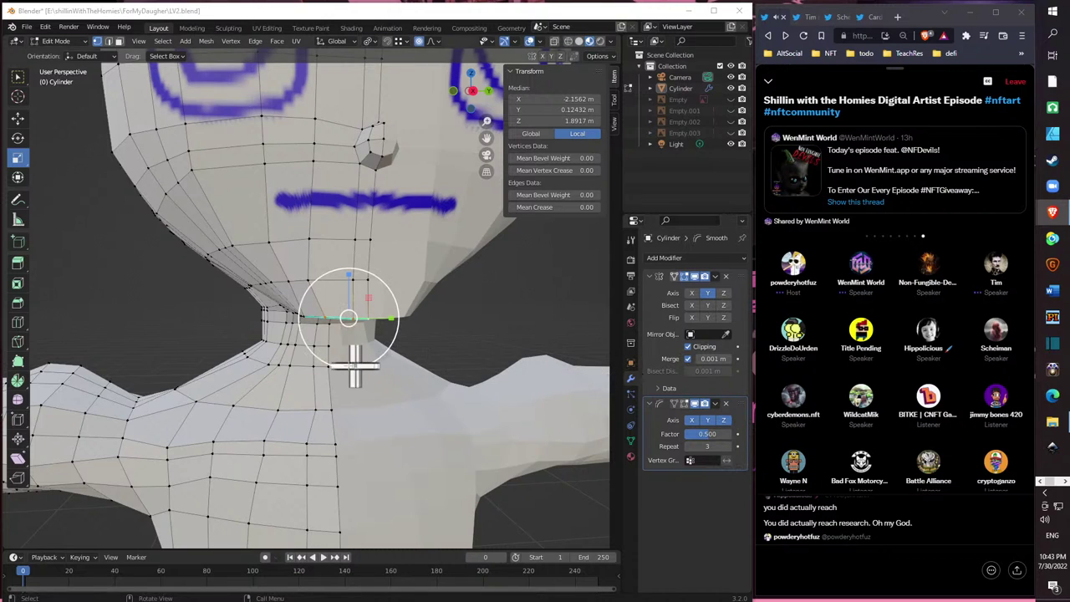
pyautogui.scroll(-3, 357, 365)
pyautogui.moveTo(358, 365); pyautogui.dragTo(411, 354, button='middle')
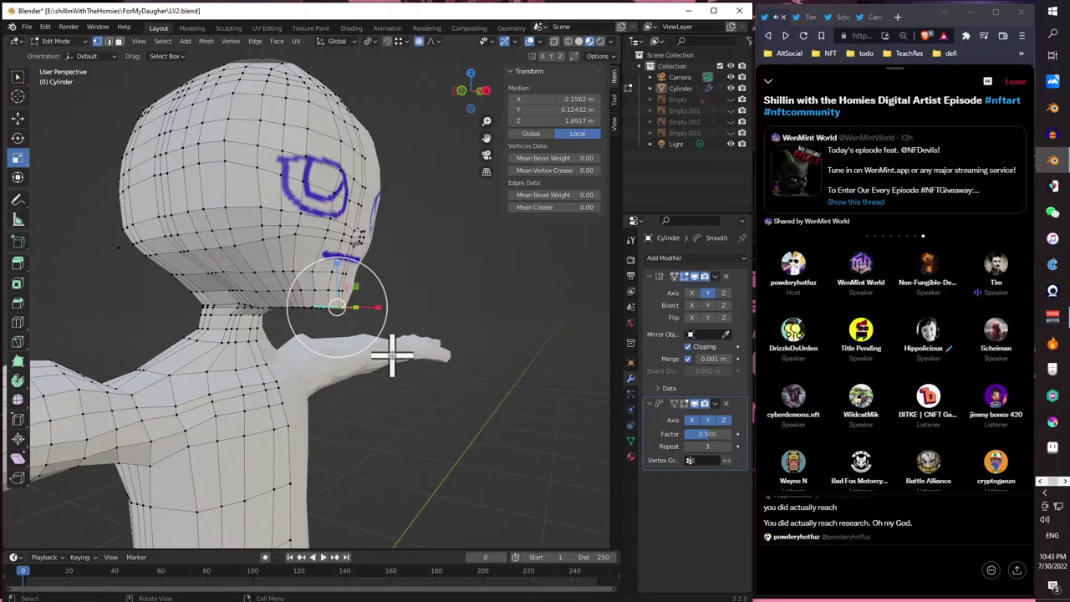
pyautogui.keyDown('shift'); pyautogui.click(373, 310); pyautogui.keyUp('shift')
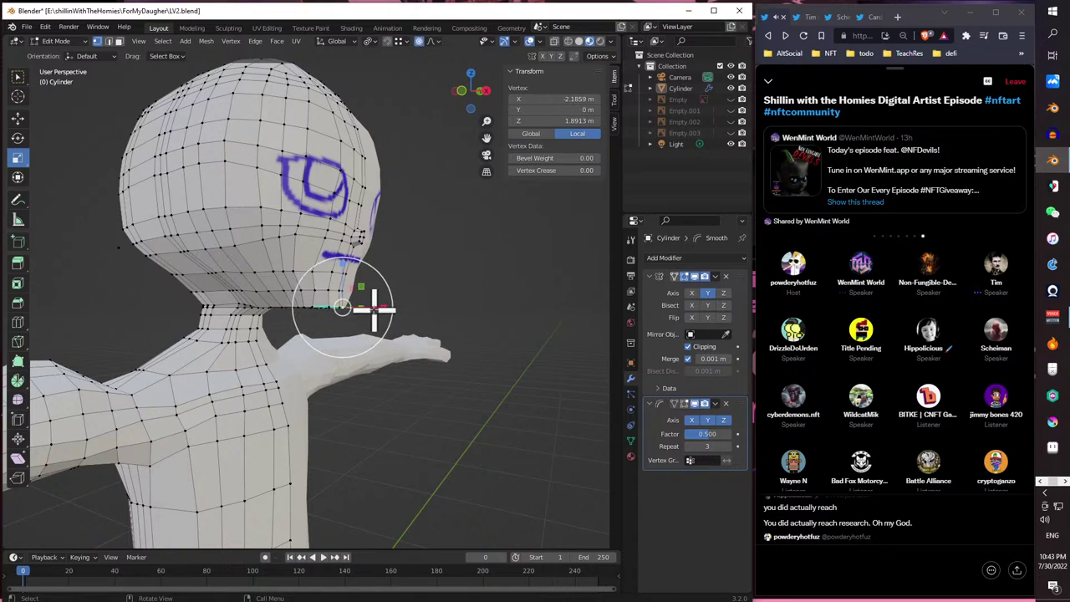
pyautogui.keyDown('shift'); pyautogui.click(336, 307); pyautogui.keyUp('shift')
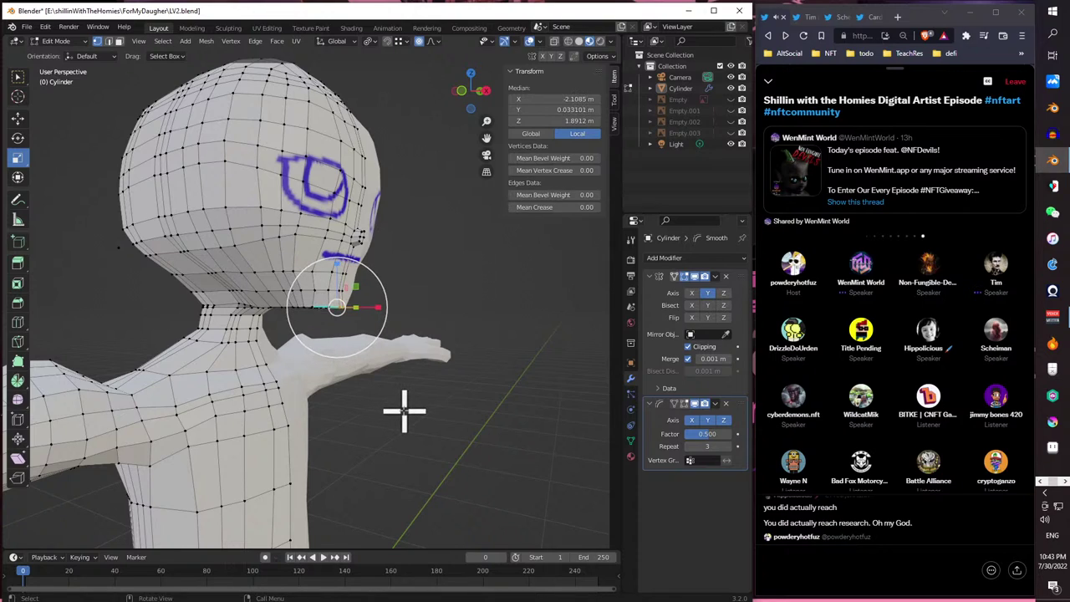
# - Widen the selected neck vertices along X, inspect the result, then undo it
pyautogui.press('s')
pyautogui.press('x')
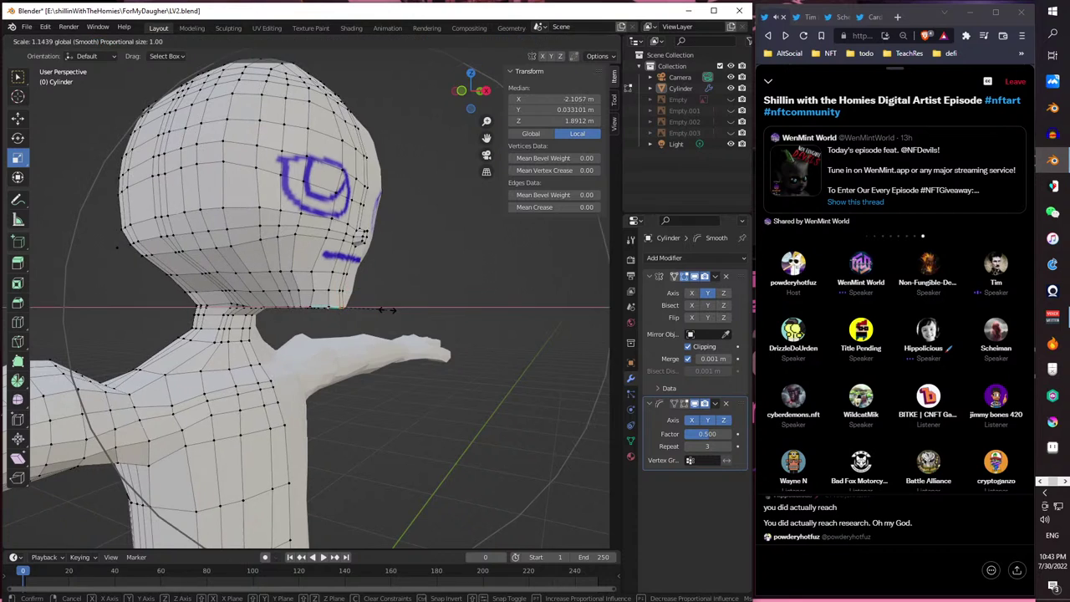
pyautogui.click(384, 309)
pyautogui.moveTo(386, 311); pyautogui.dragTo(378, 325, button='middle')
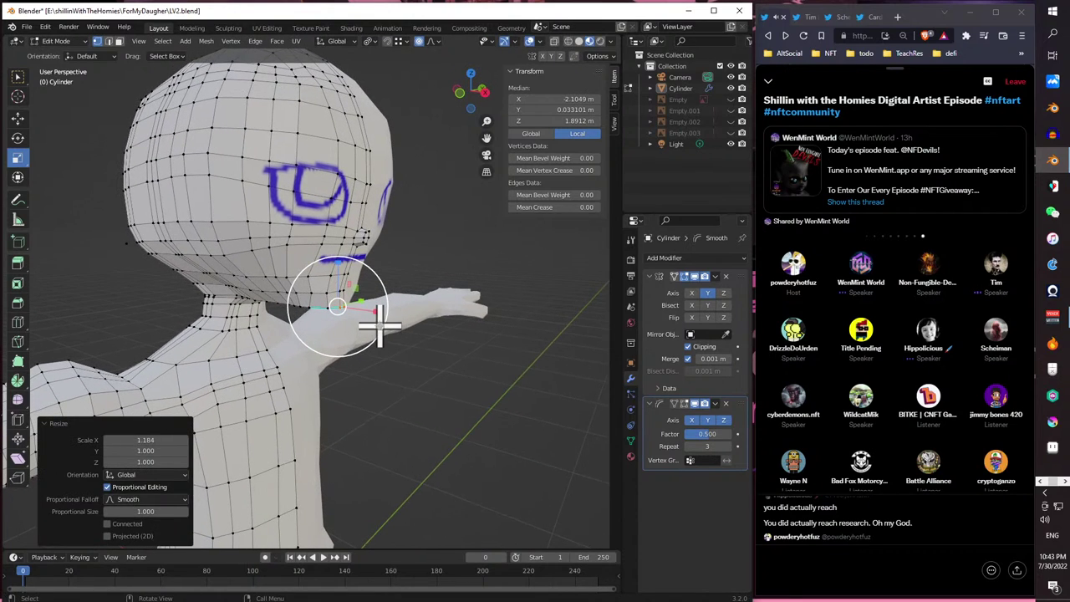
pyautogui.scroll(1, 378, 330)
pyautogui.scroll(1, 375, 343)
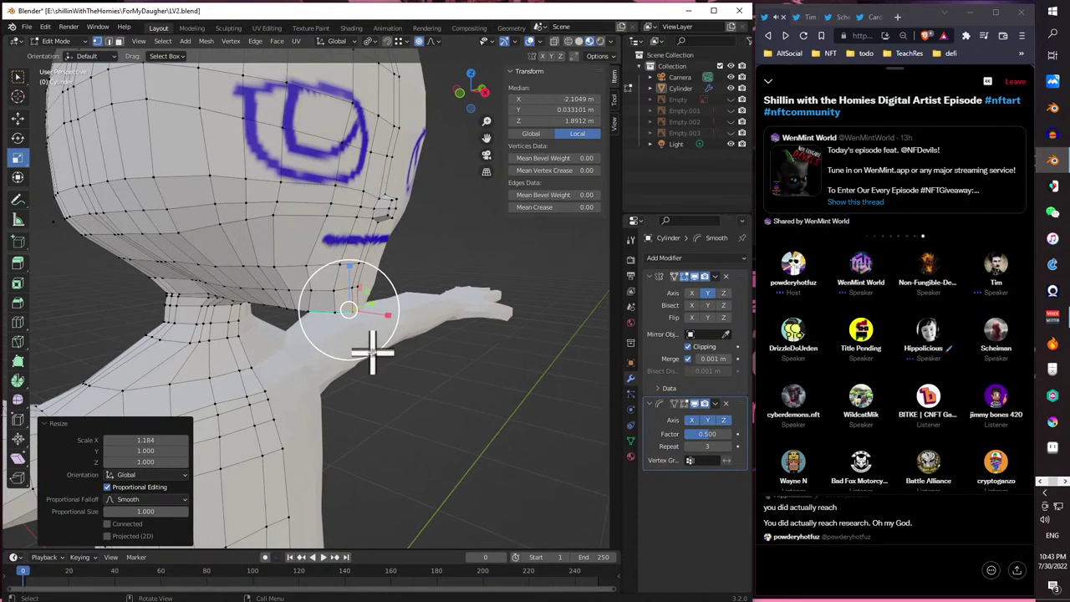
pyautogui.scroll(-1, 372, 352)
pyautogui.scroll(-1, 361, 348)
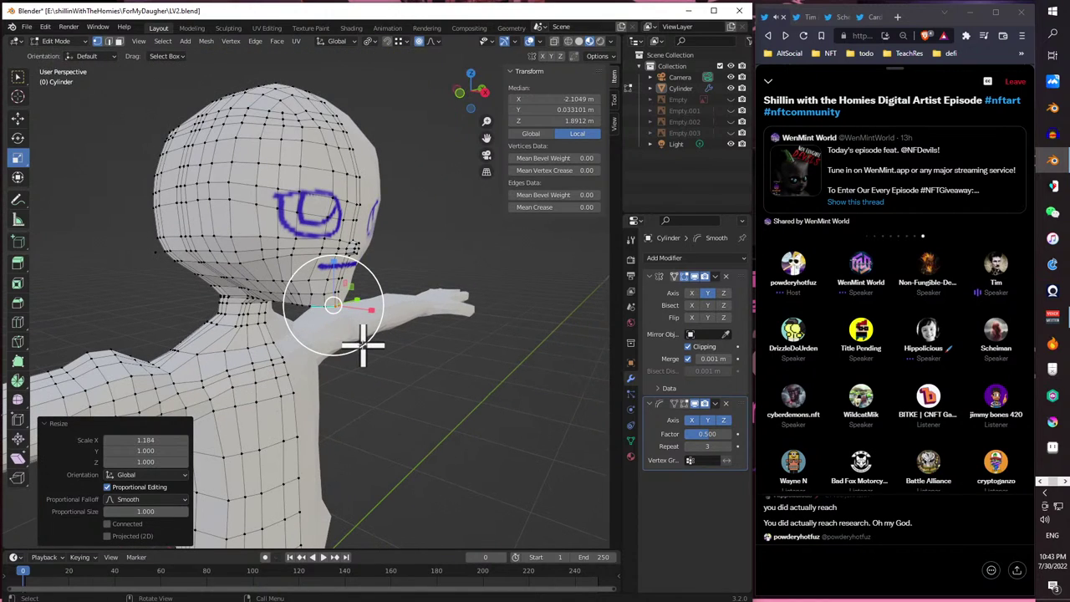
pyautogui.hotkey('ctrl', 'z')
# - Try a 1.24 proportional X/Z scale of the under-chin vertices, undo it, and return to Select Box
pyautogui.scroll(1, 362, 345)
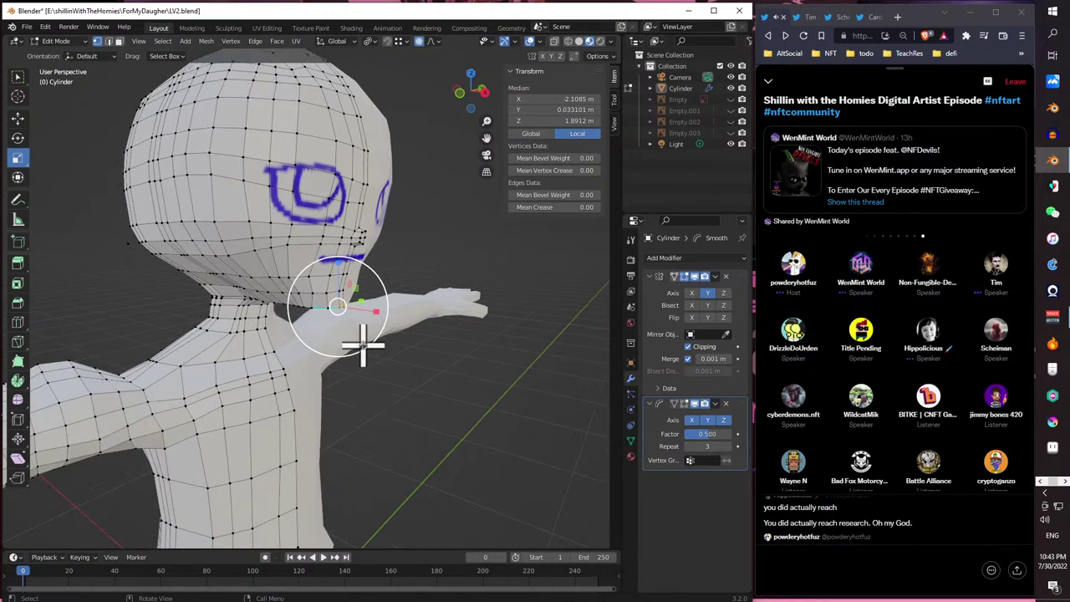
pyautogui.moveTo(327, 310); pyautogui.dragTo(348, 292, button='middle')
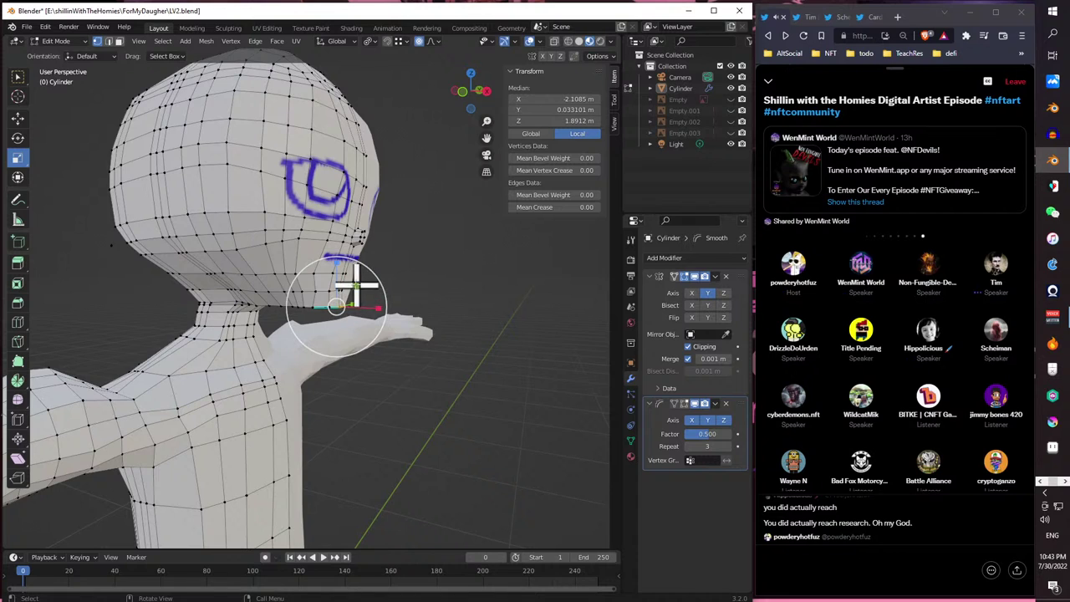
pyautogui.press('s')
pyautogui.hotkey('shift', 'y')
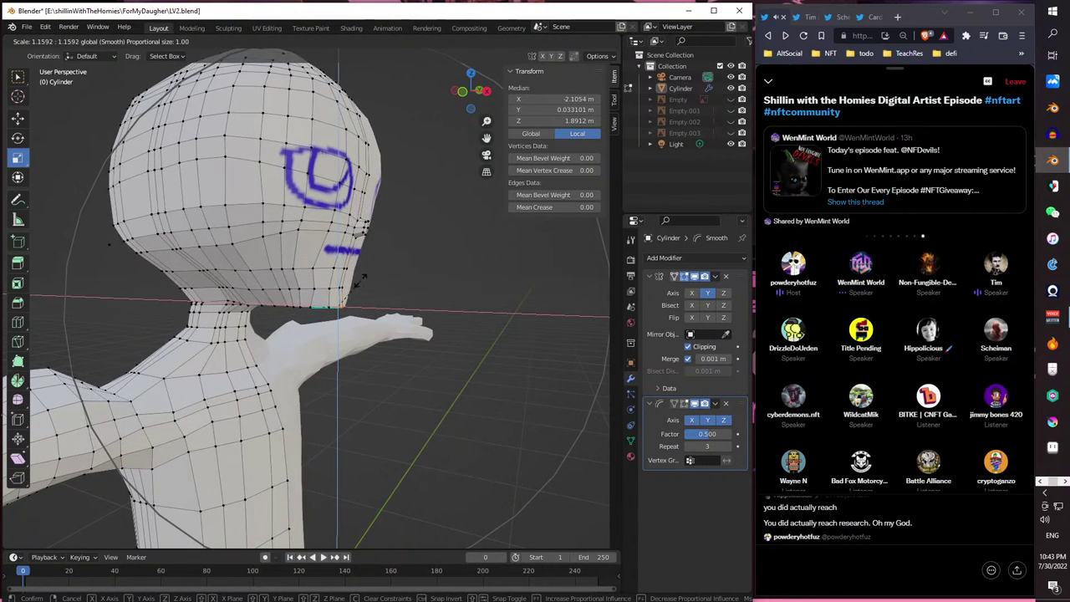
pyautogui.click(370, 298)
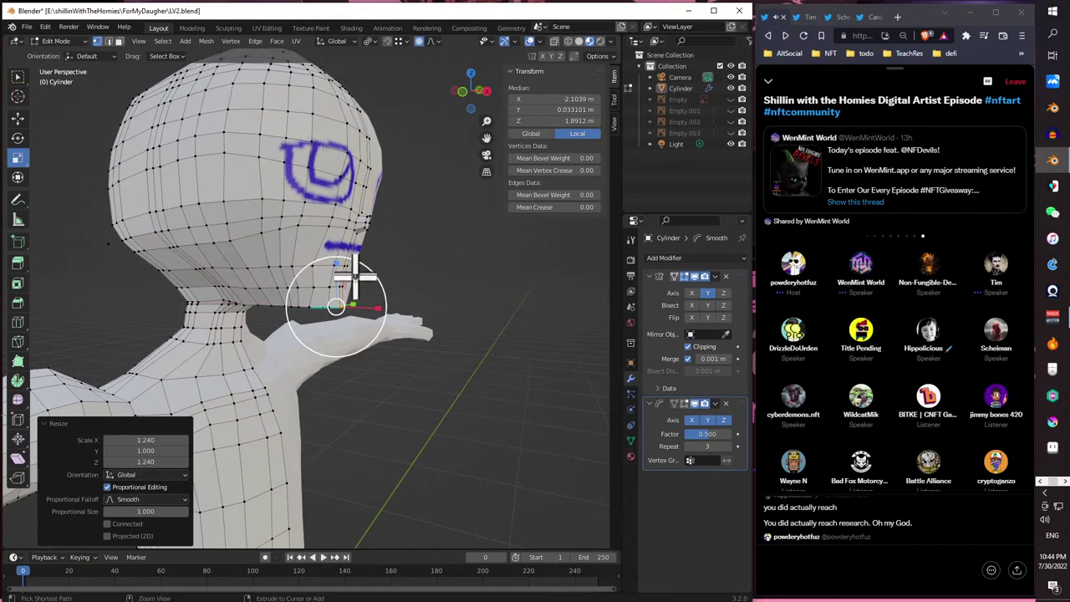
pyautogui.hotkey('ctrl', 'z')
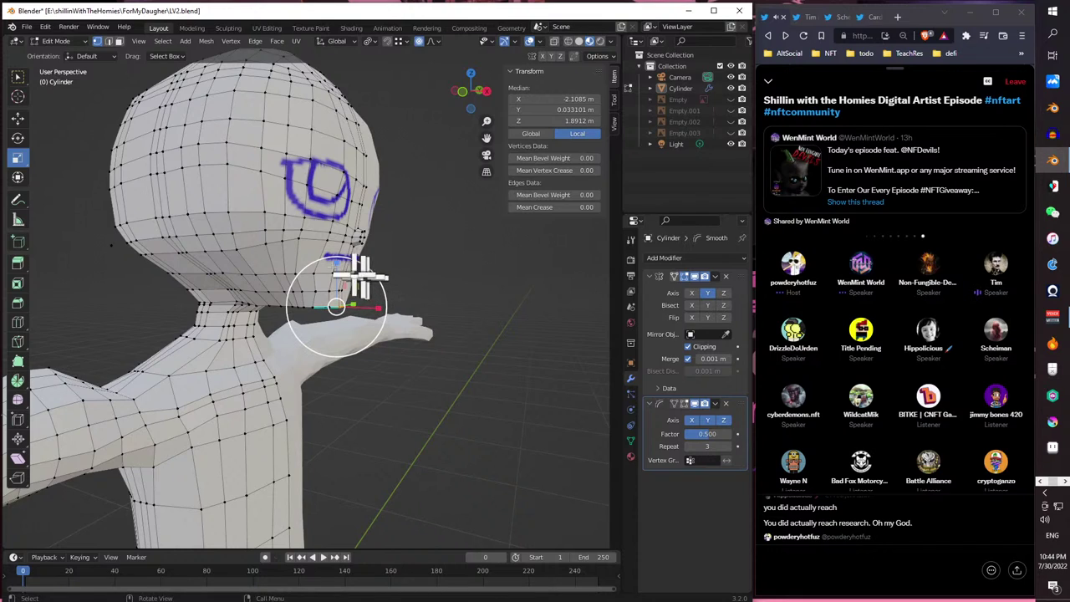
pyautogui.click(19, 98)
pyautogui.click(19, 77)
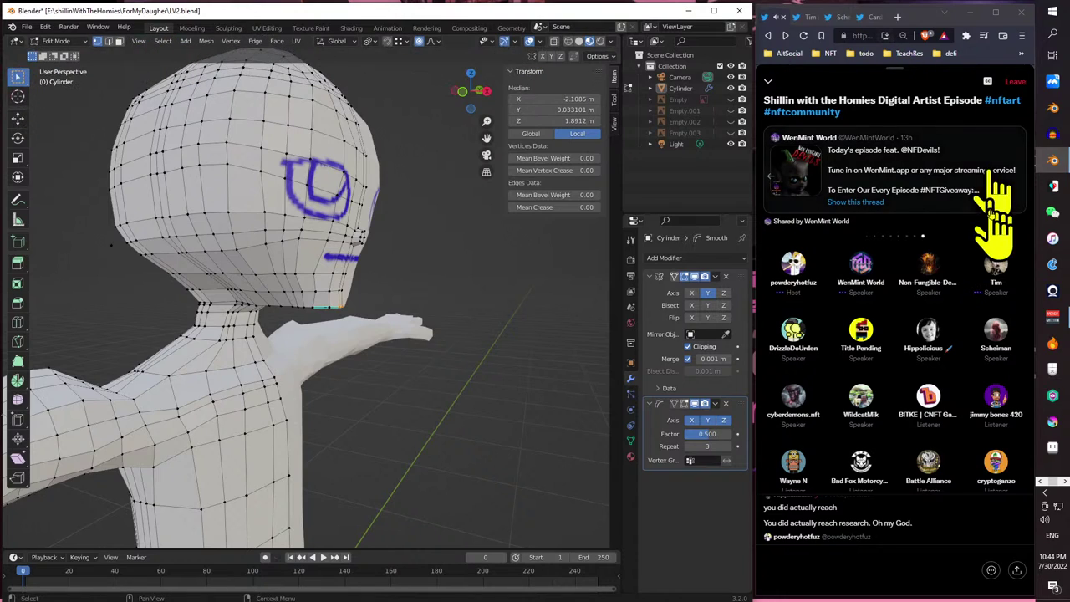
# - Alt+Tab to the Brave window showing the Plants vs. Zombies 2 Google Play listing
pyautogui.hotkey('alt', 'Tab')
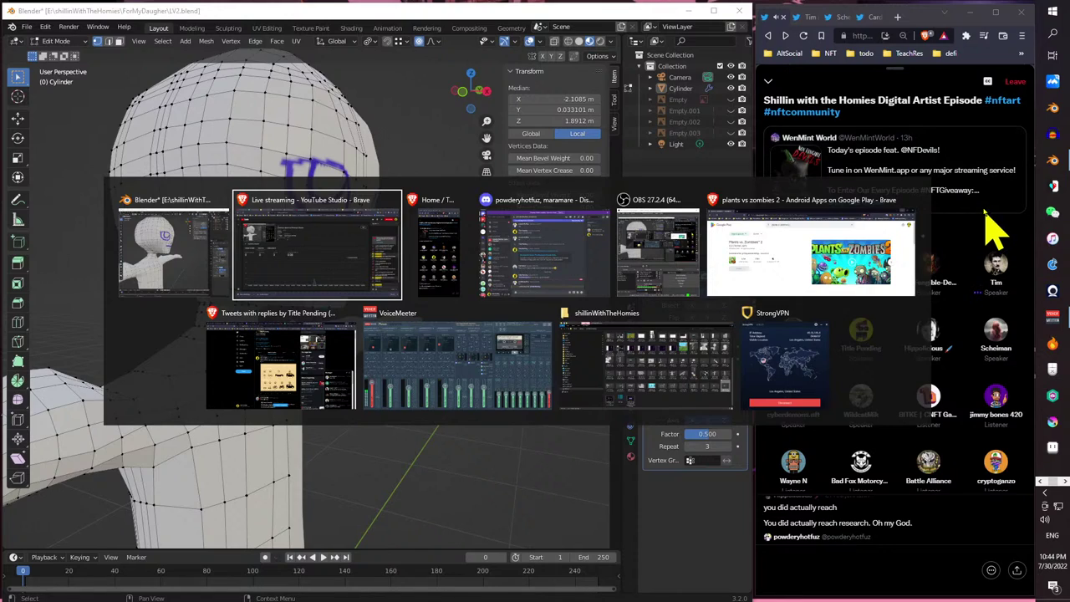
pyautogui.hotkey('alt', 'Tab')
pyautogui.hotkey('alt', 'Tab')
pyautogui.hotkey('alt', 'Tab')
pyautogui.hotkey('alt', 'Tab')
pyautogui.hotkey('alt', 'Tab')
pyautogui.hotkey('alt', 'Tab')
pyautogui.hotkey('alt', 'Tab')
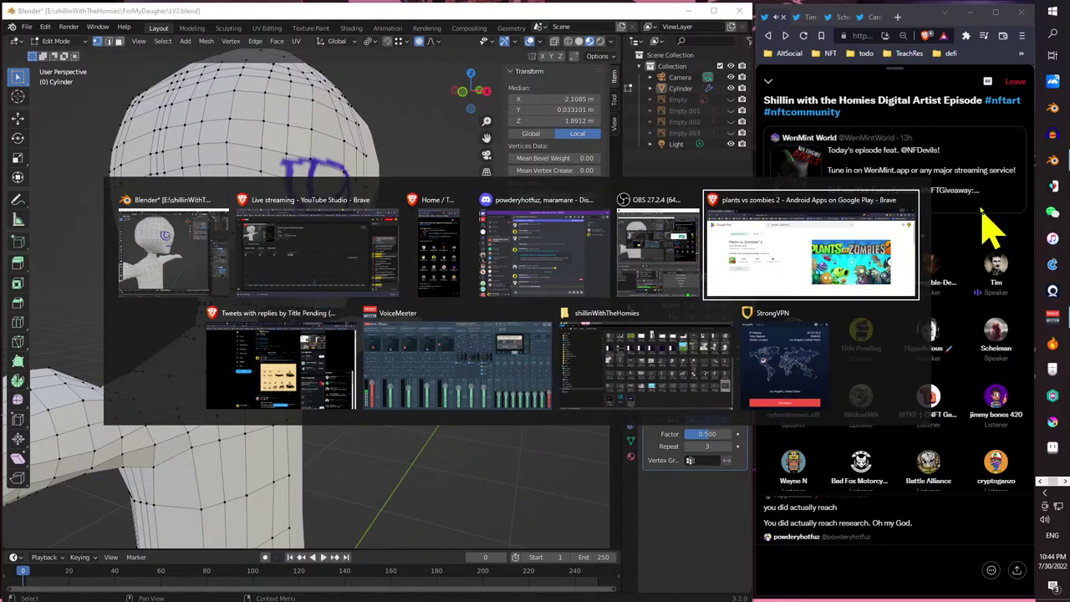
pyautogui.hotkey('alt', 'Tab')
pyautogui.hotkey('alt', 'Tab')
pyautogui.hotkey('alt', 'Tab')
pyautogui.hotkey('alt', 'Tab')
pyautogui.hotkey('alt', 'Tab')
pyautogui.hotkey('alt', 'Tab')
pyautogui.hotkey('alt', 'Tab')
pyautogui.hotkey('alt', 'Tab')
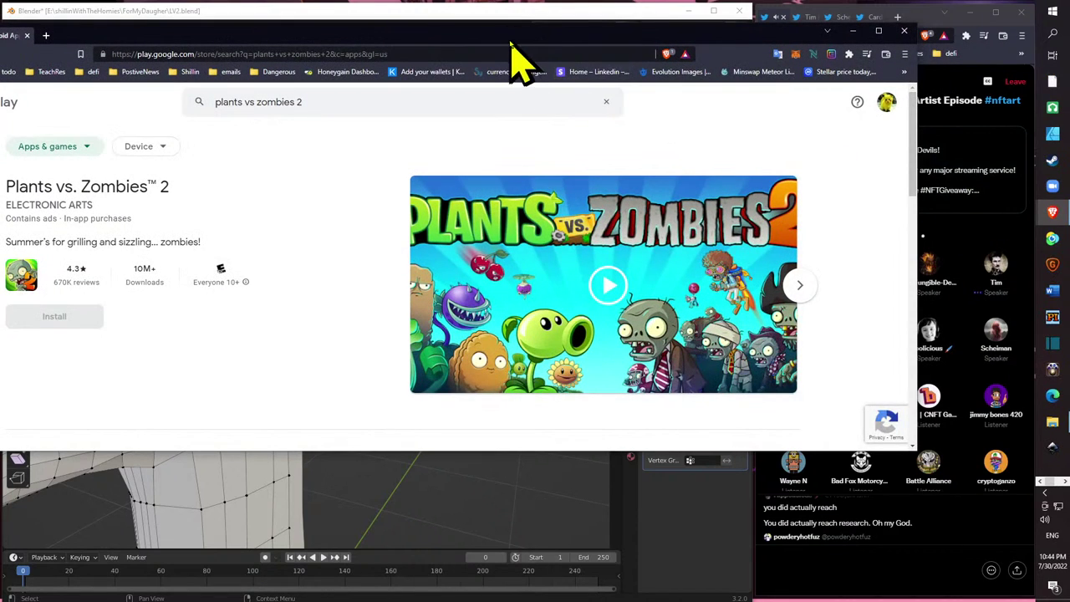
# - Search 'blender how to change brush size' and open the Brush Settings — Blender Manual result
pyautogui.moveTo(506, 38); pyautogui.dragTo(597, 49)
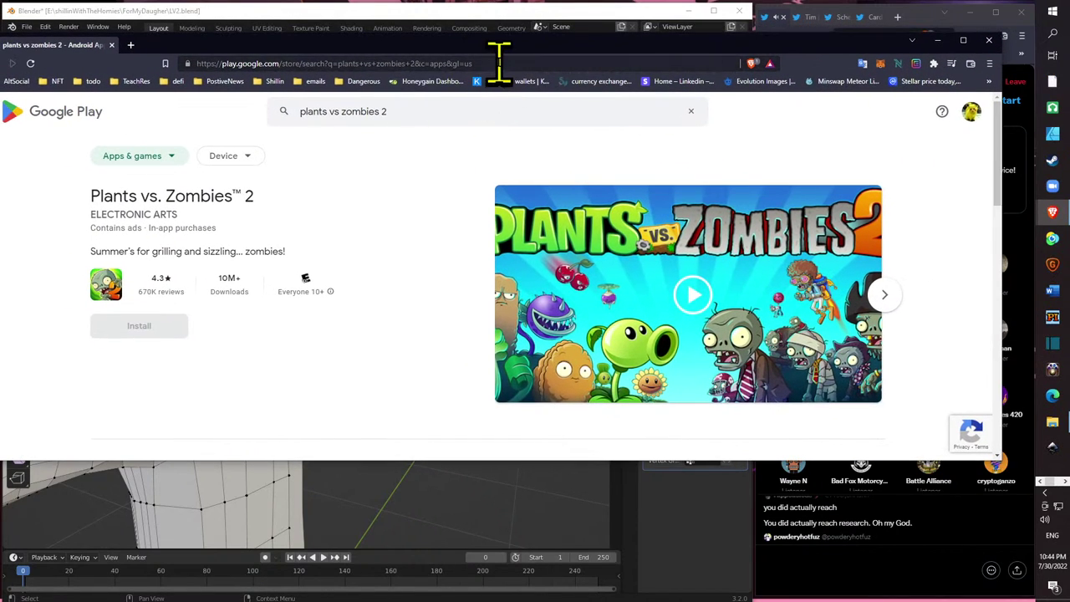
pyautogui.click(499, 63)
pyautogui.write('ble')
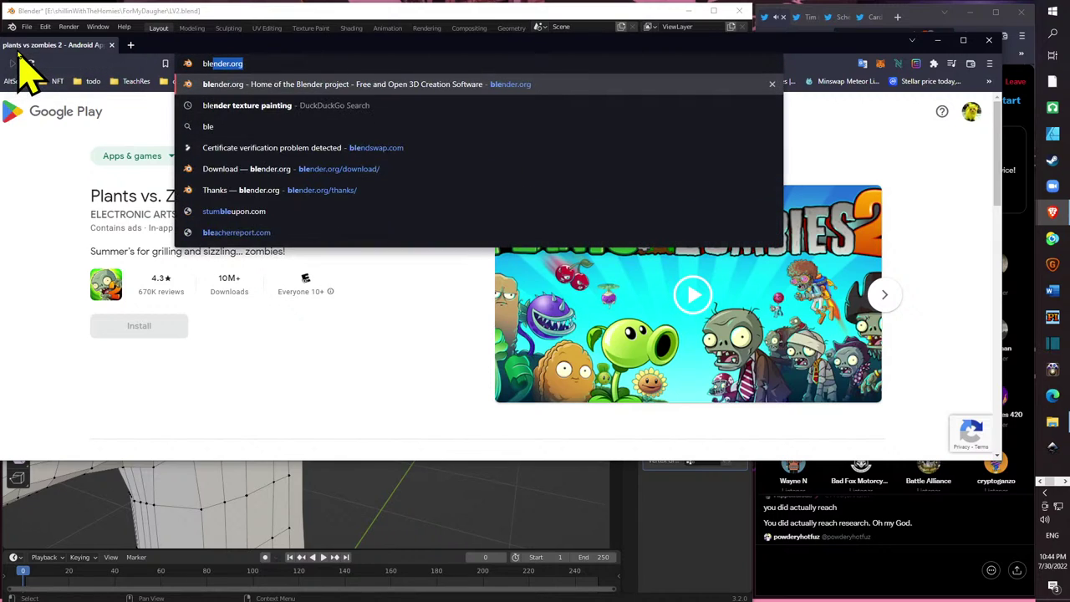
pyautogui.write('nder how to change brush size')
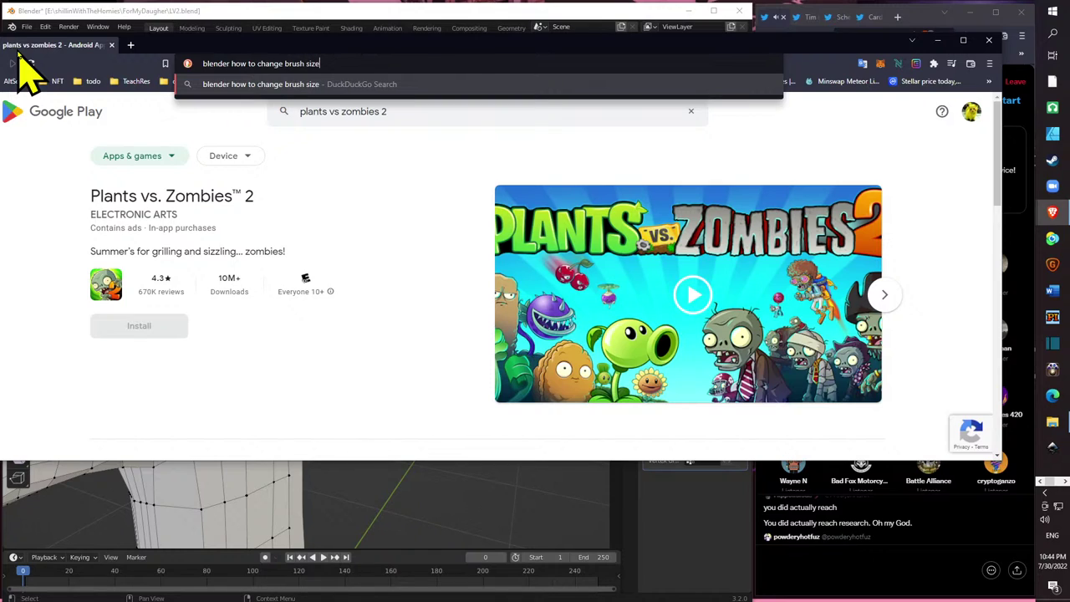
pyautogui.press('Return')
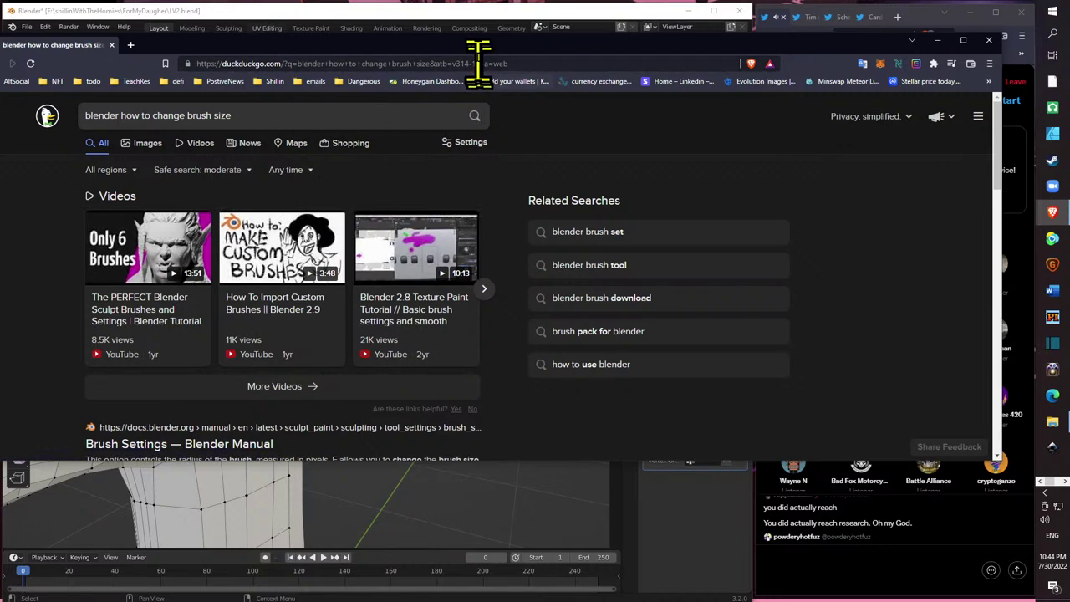
pyautogui.moveTo(479, 52); pyautogui.dragTo(524, 51)
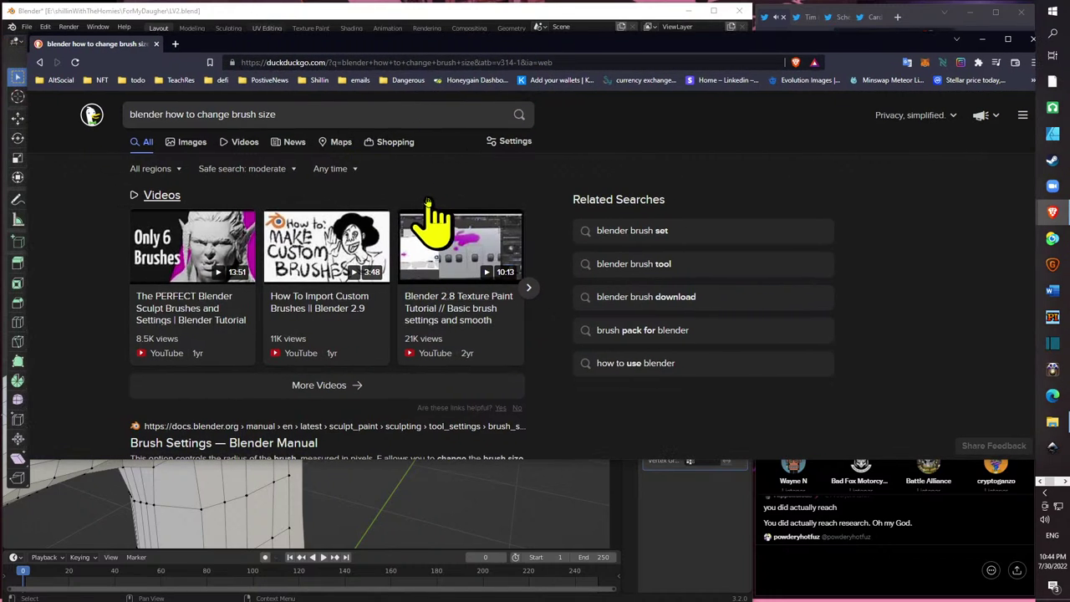
pyautogui.scroll(-5, 501, 250)
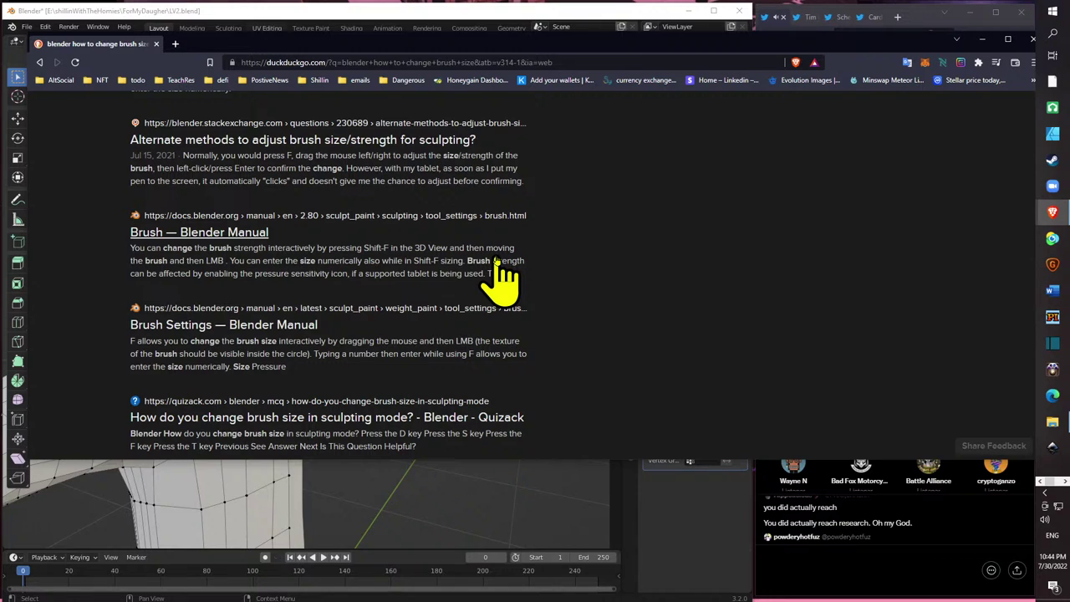
pyautogui.scroll(5, 501, 265)
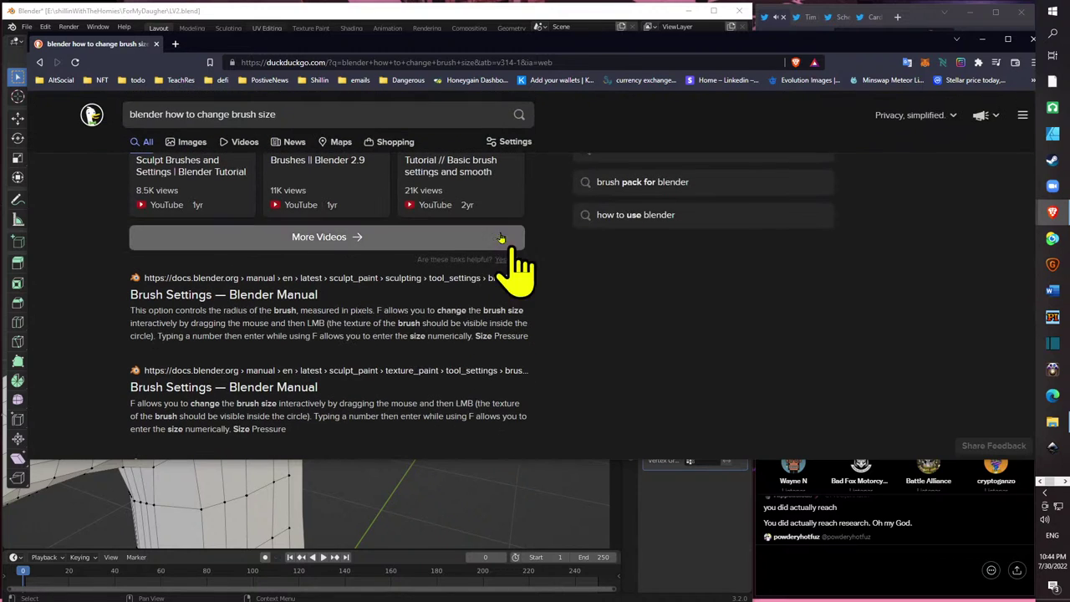
pyautogui.click(274, 303)
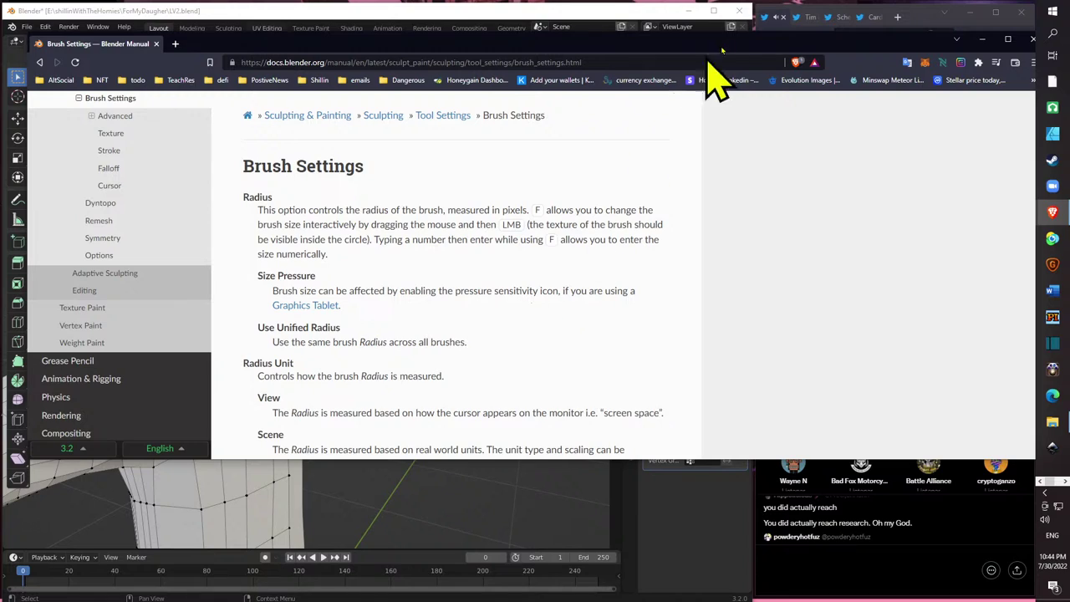
# - Pick an edge and a vertex by the chin, grow the selection, then return to the manual
pyautogui.click(609, 27)
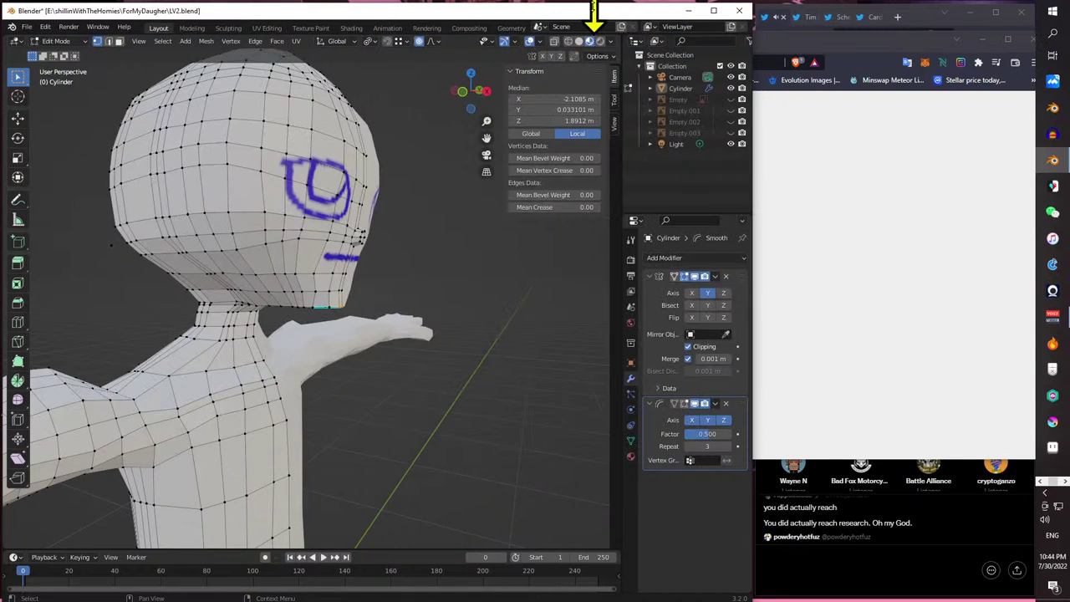
pyautogui.click(376, 283)
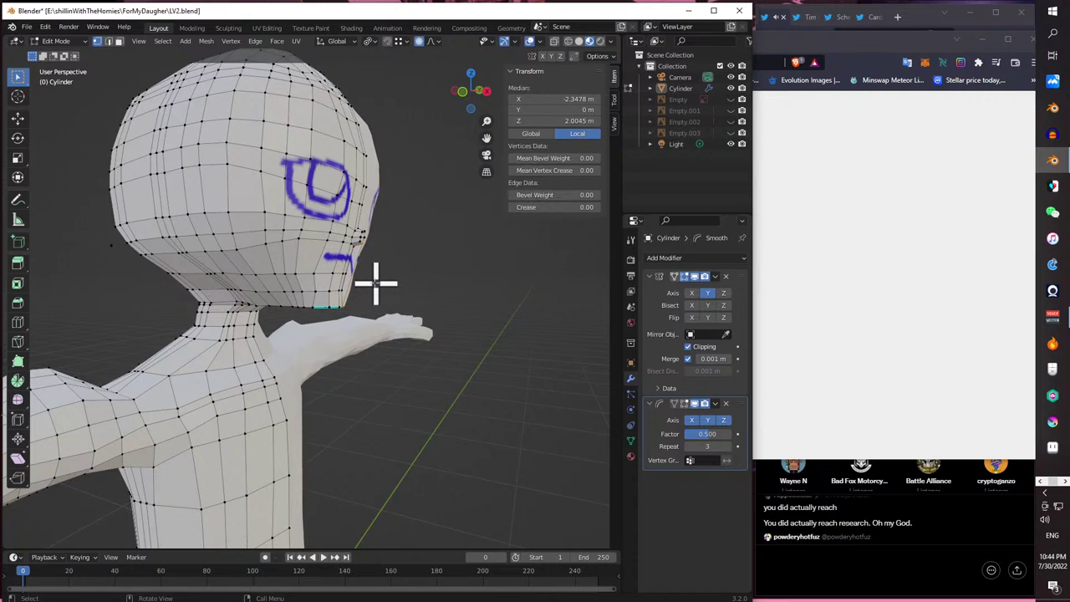
pyautogui.moveTo(374, 282); pyautogui.dragTo(446, 260, button='middle')
pyautogui.click(343, 280)
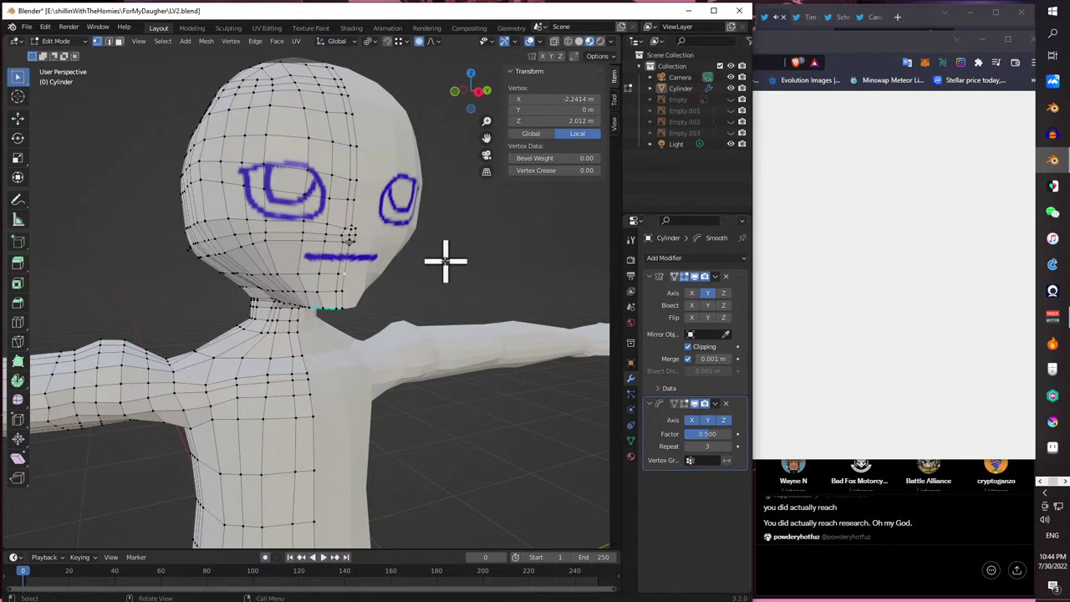
pyautogui.press('ctrl+KP_Add')
pyautogui.hotkey('alt', 'Tab')
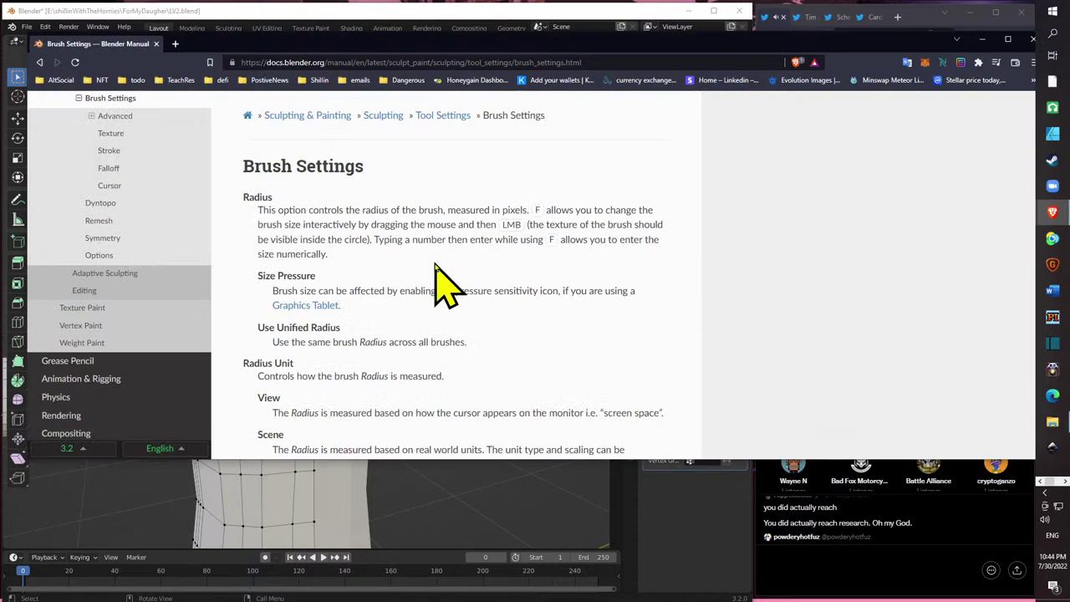
# - Search DuckDuckGo for 'how to change selection brush blender'
pyautogui.moveTo(879, 48)
pyautogui.mouseDown()
pyautogui.moveTo(499, 209)
pyautogui.moveTo(527, 192)
pyautogui.moveTo(521, 180)
pyautogui.moveTo(891, 132)
pyautogui.moveTo(833, 102)
pyautogui.mouseUp()
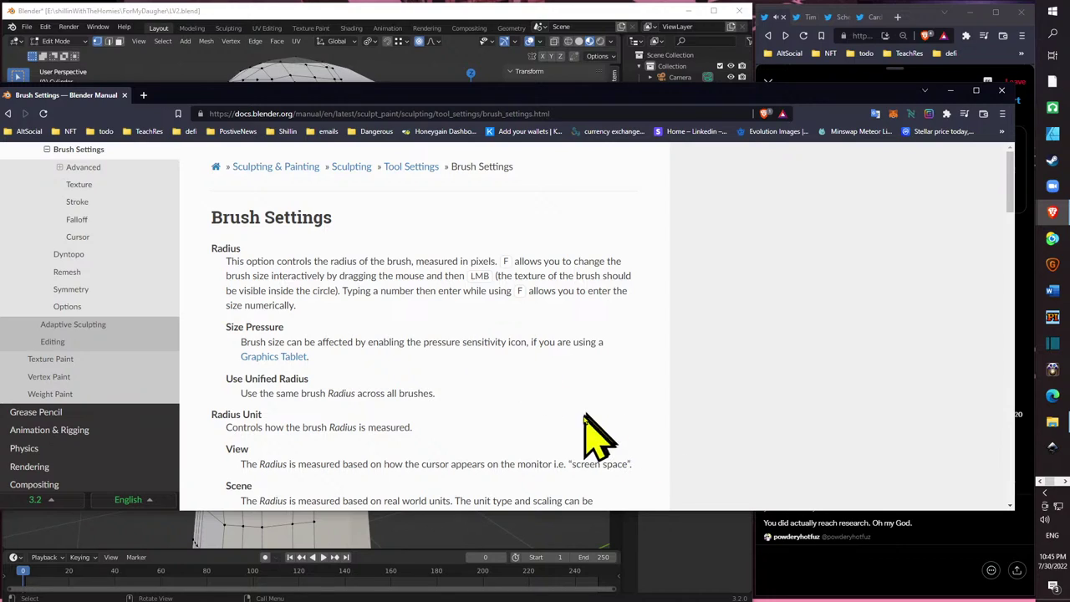
pyautogui.click(583, 114)
pyautogui.write('how to ')
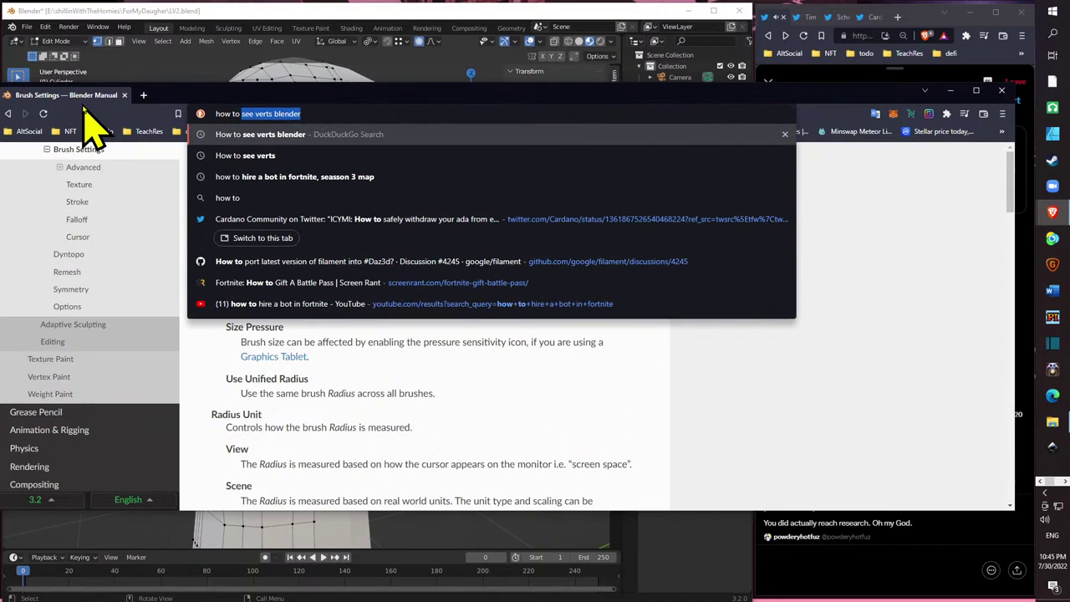
pyautogui.write('change ')
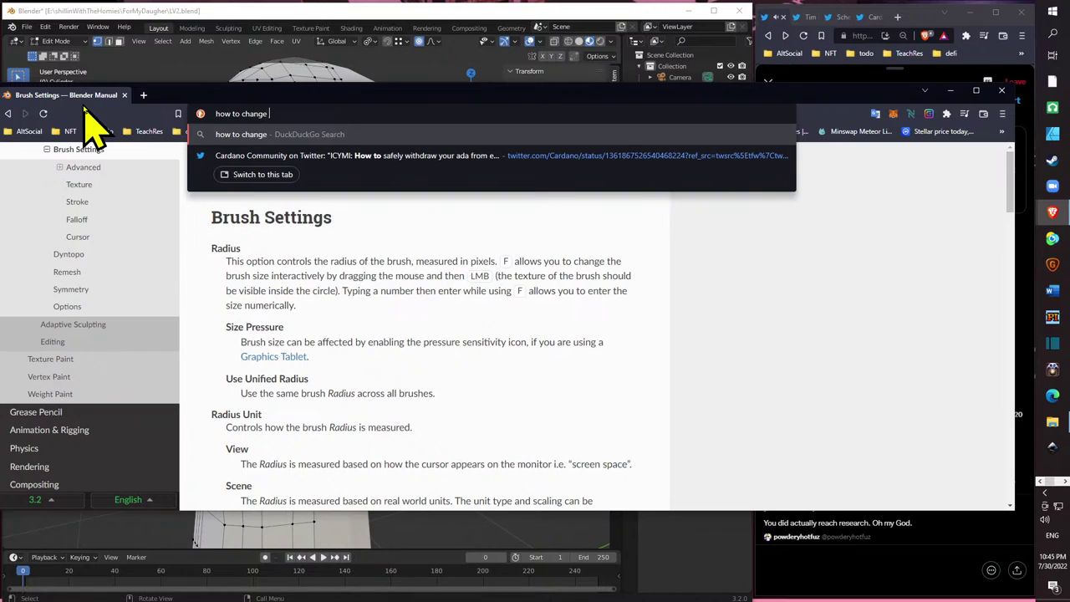
pyautogui.write('selection ')
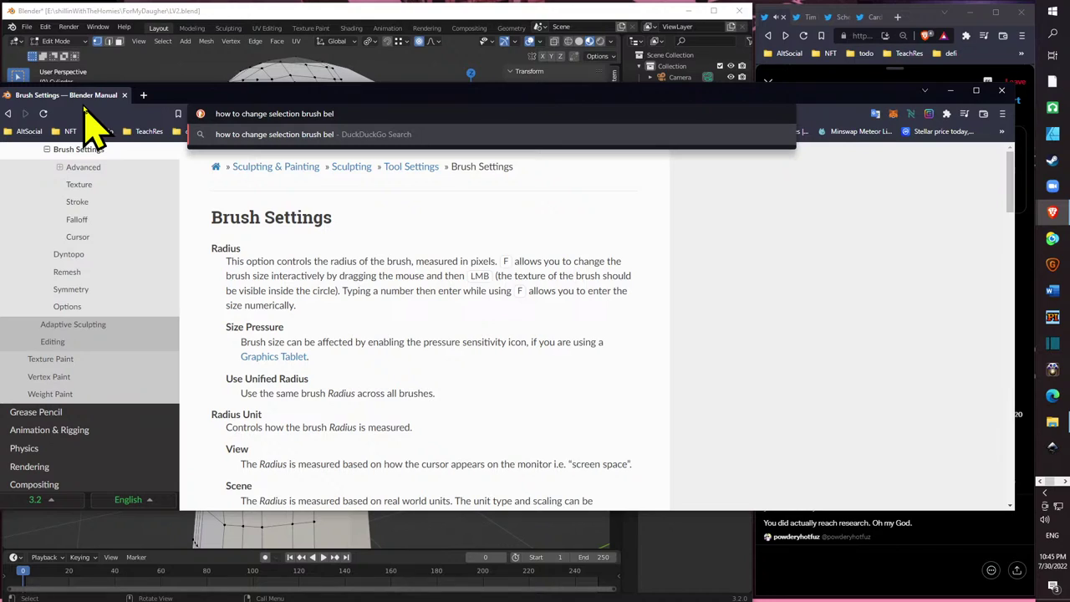
pyautogui.write('brush blender')
pyautogui.press('Return')
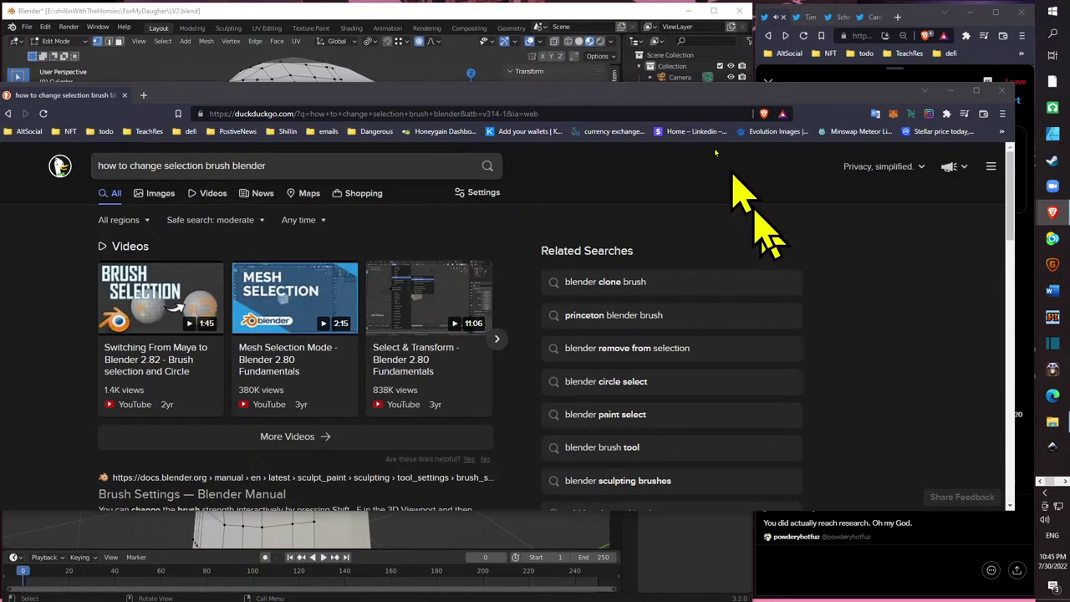
# - Add 'size' to the query and read the Stack Exchange question 'Alternate methods to adjust brush size/strength for sculpting?'
pyautogui.moveTo(680, 103); pyautogui.dragTo(708, 106)
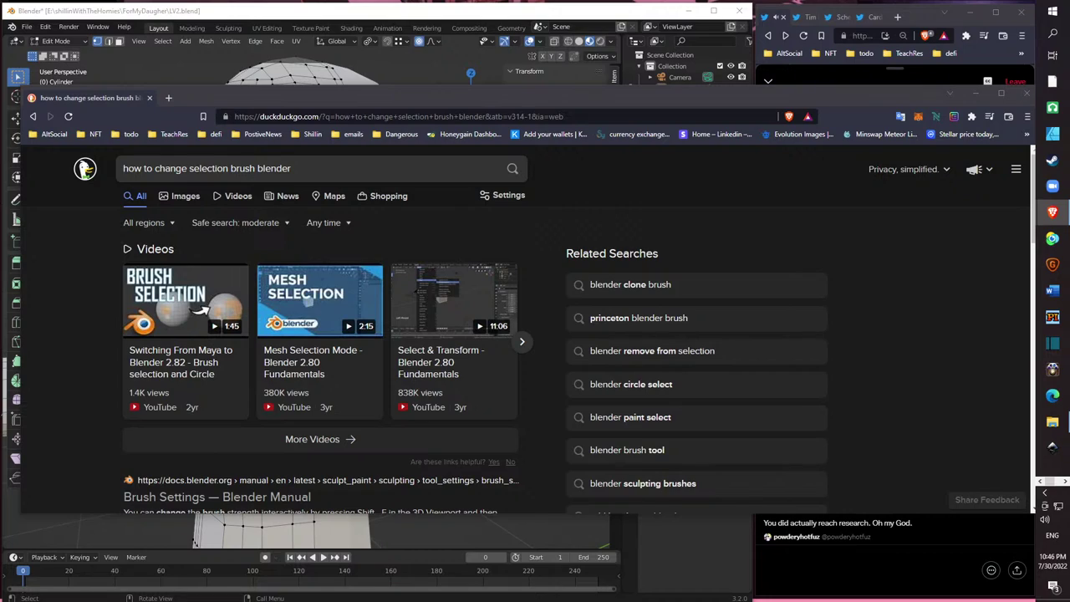
pyautogui.click(308, 168)
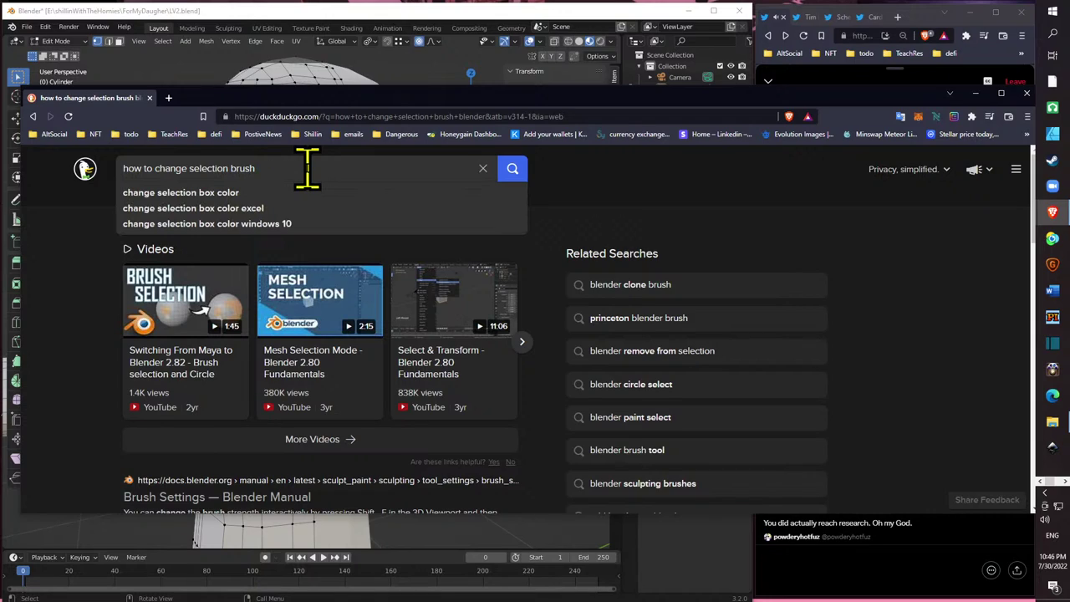
pyautogui.write('size blender')
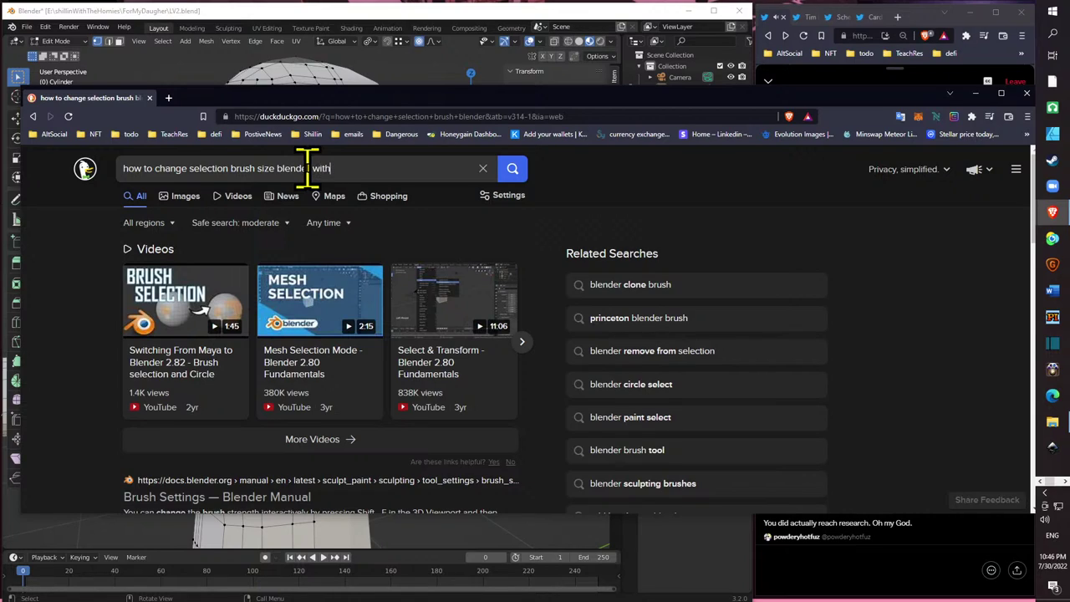
pyautogui.press('Return')
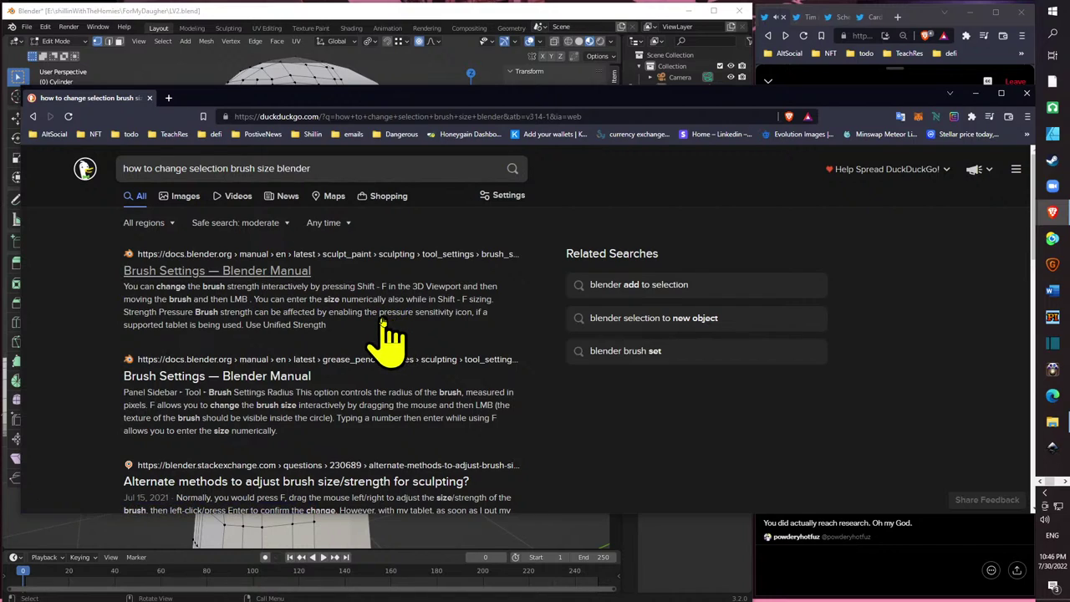
pyautogui.click(390, 491)
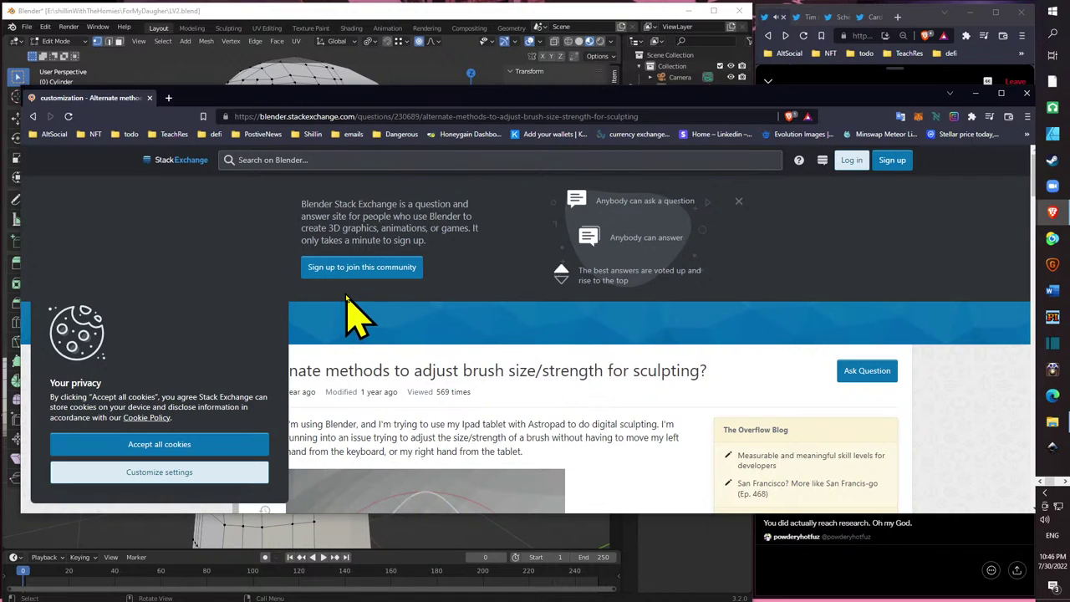
pyautogui.scroll(-5, 594, 310)
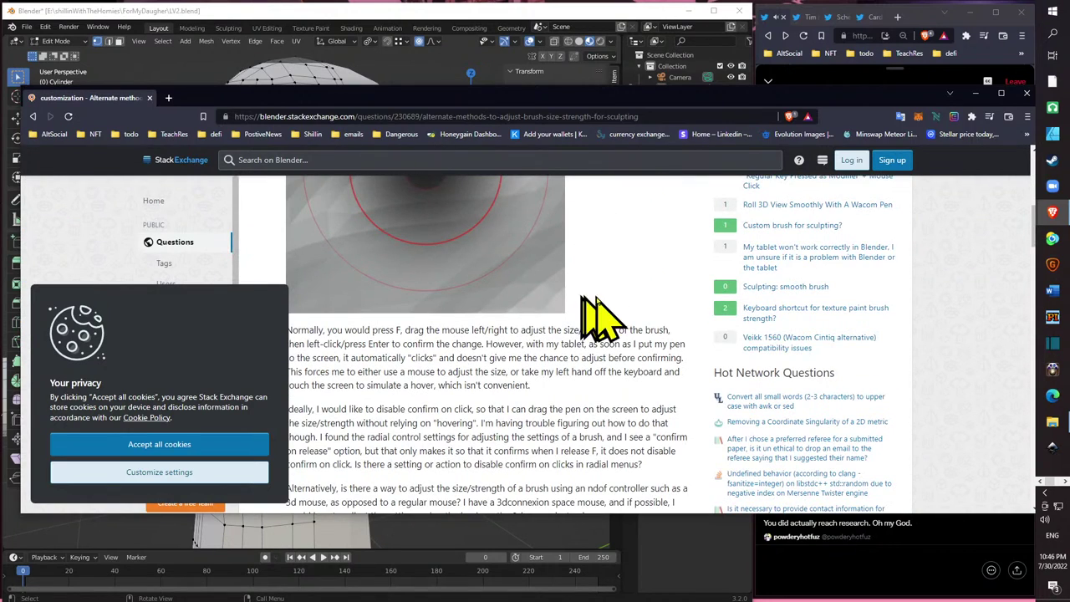
pyautogui.scroll(-5, 577, 313)
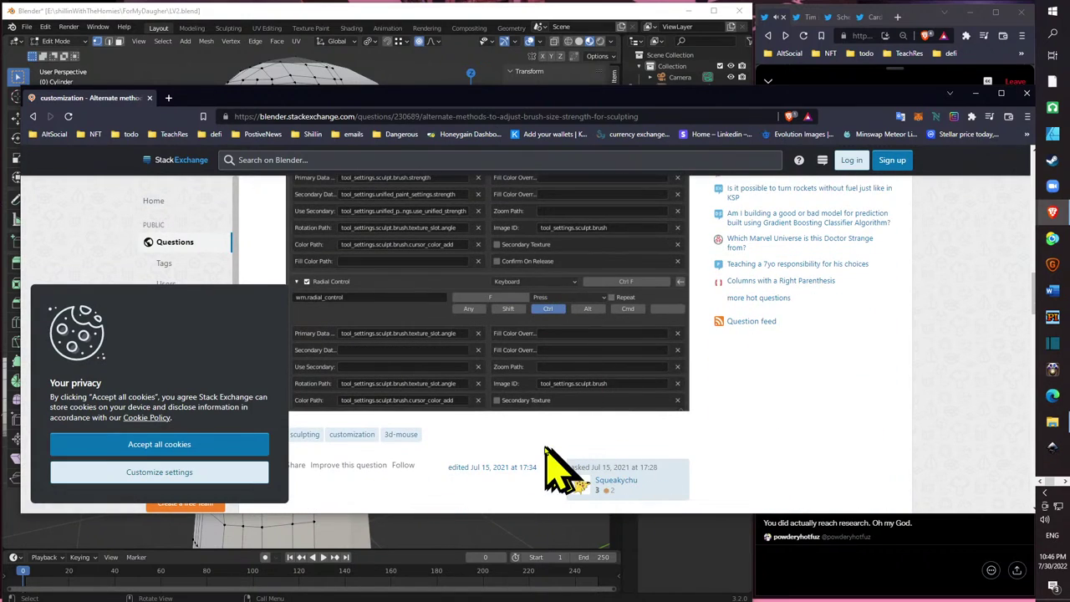
pyautogui.scroll(5, 539, 468)
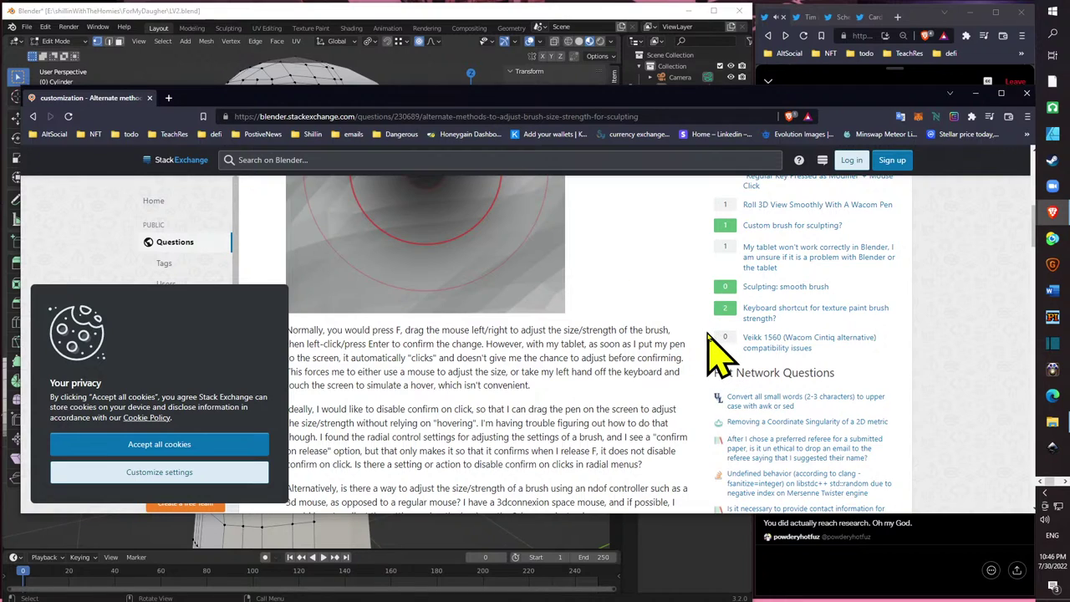
pyautogui.scroll(3, 576, 351)
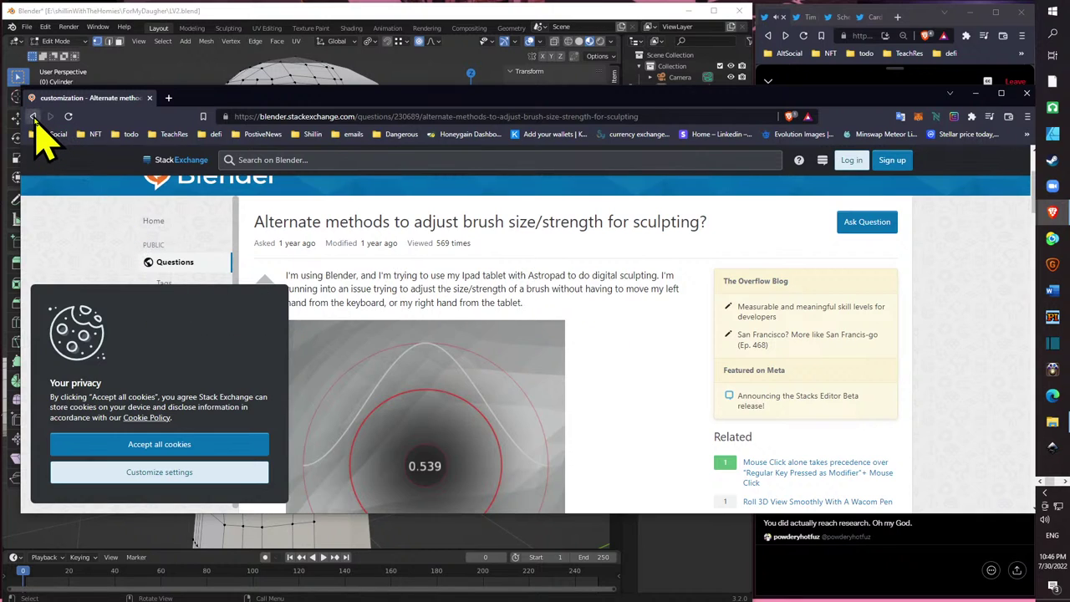
# - Go back to the DuckDuckGo results and scroll further down past the Stack Exchange question
pyautogui.click(33, 117)
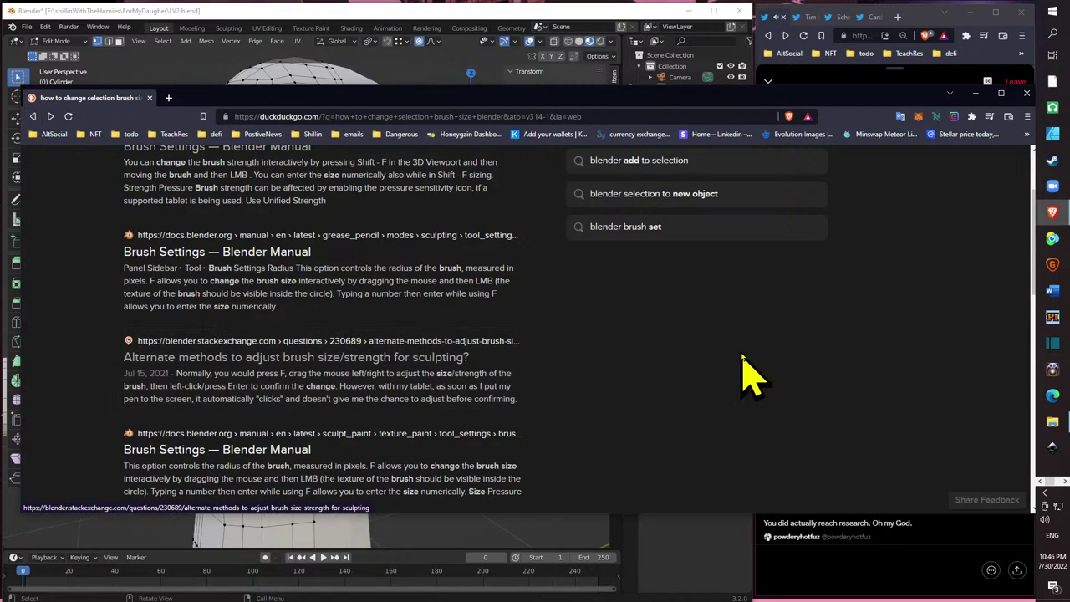
pyautogui.scroll(-2, 1021, 261)
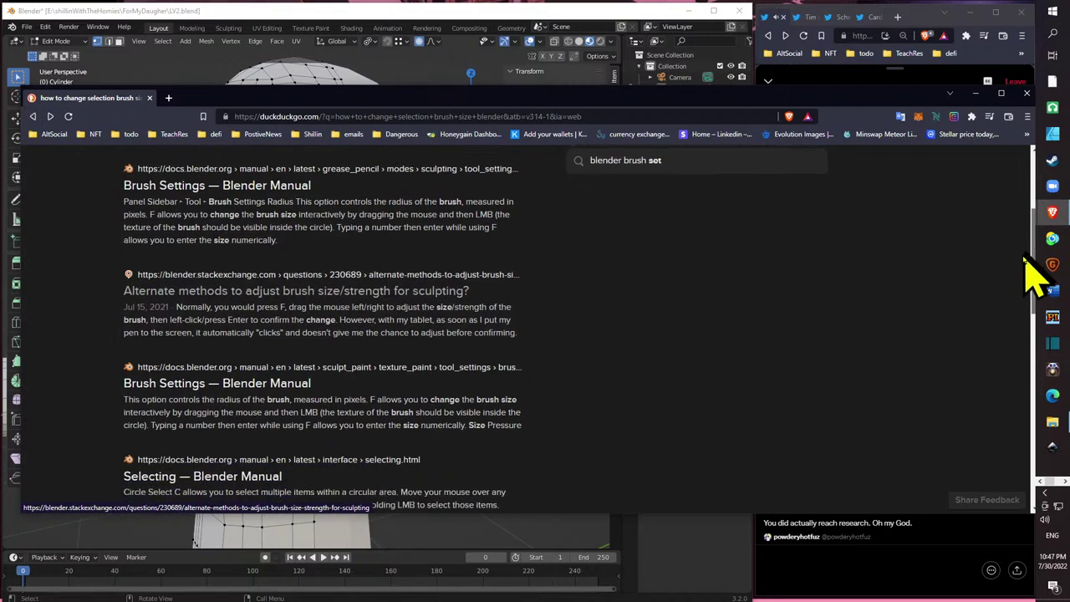
pyautogui.scroll(-2, 1027, 276)
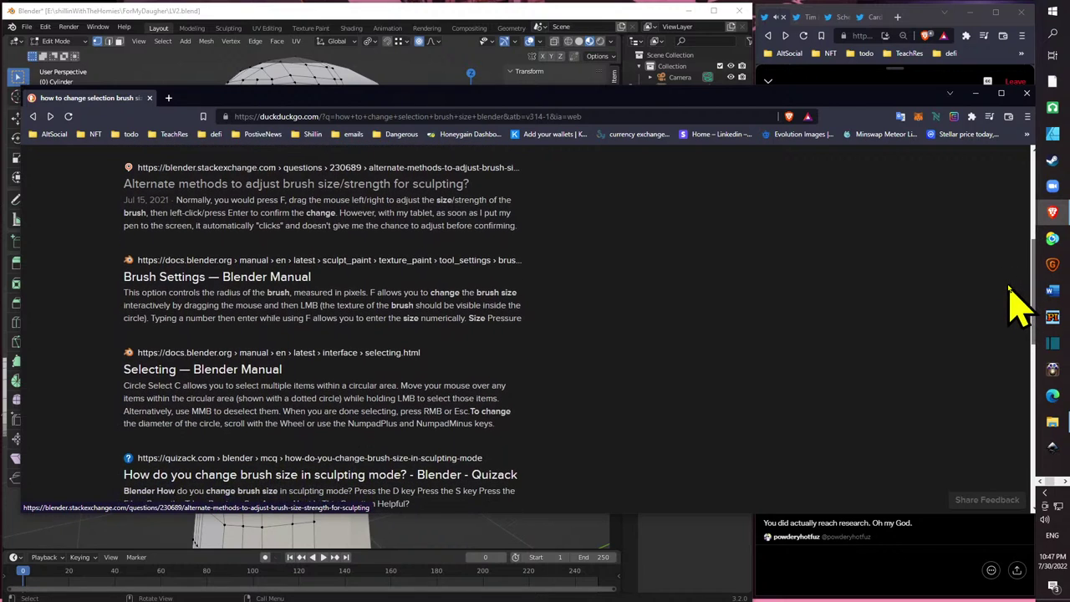
pyautogui.scroll(-3, 1012, 301)
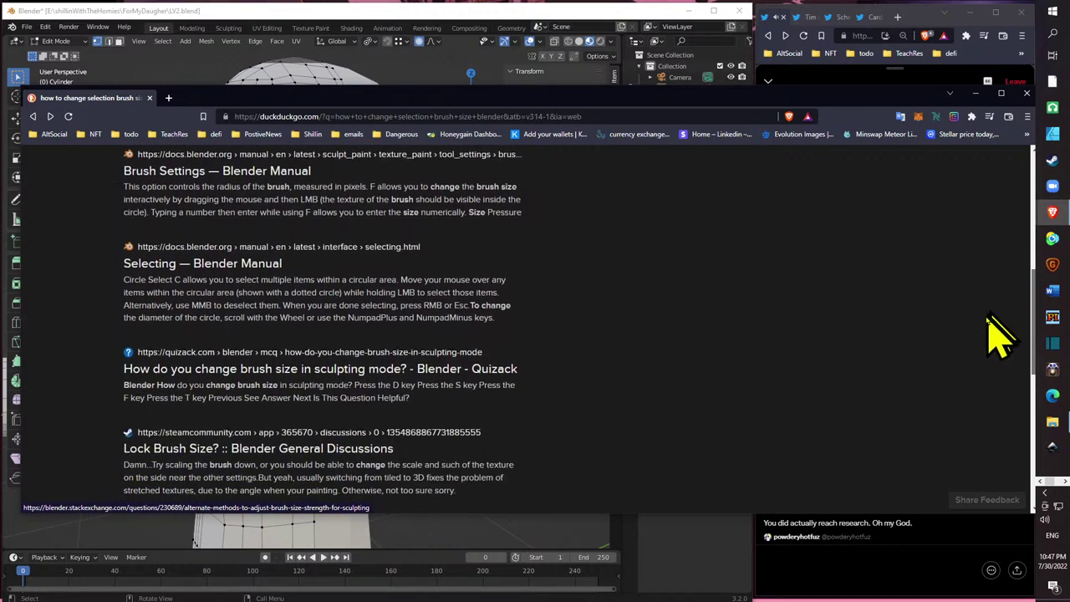
pyautogui.scroll(-2, 986, 335)
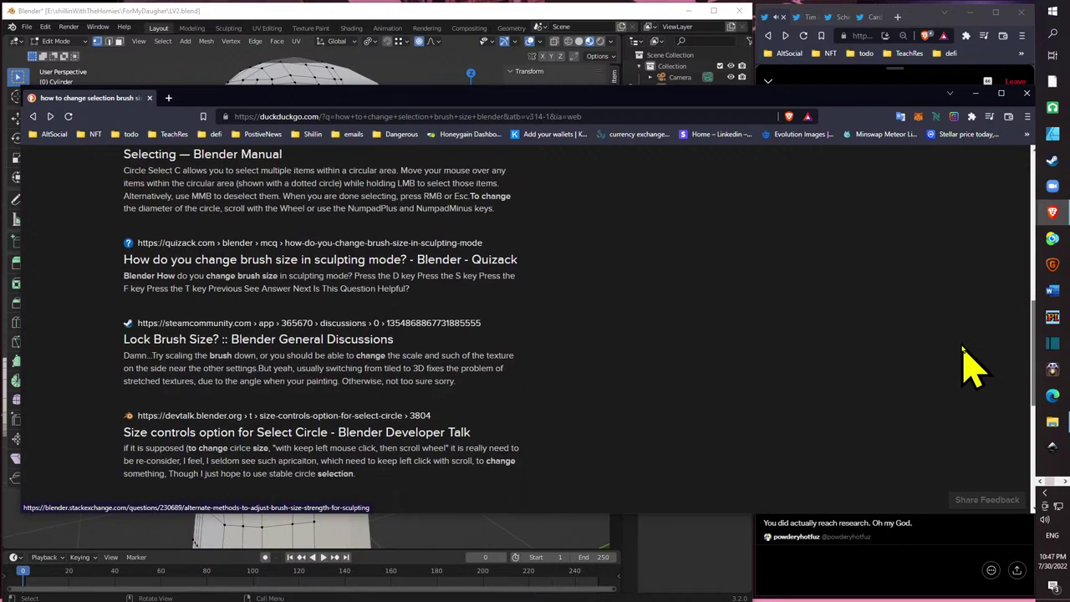
pyautogui.scroll(-1, 965, 368)
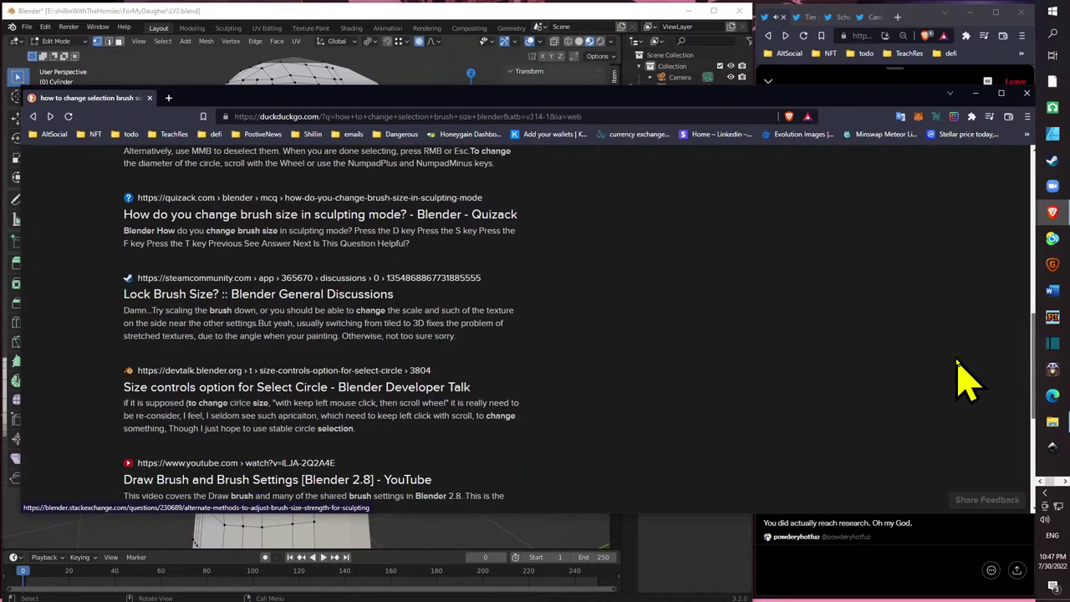
# - Open the devtalk thread 'Size controls option for Select Circle', skim its posts, and return to Blender
pyautogui.click(399, 415)
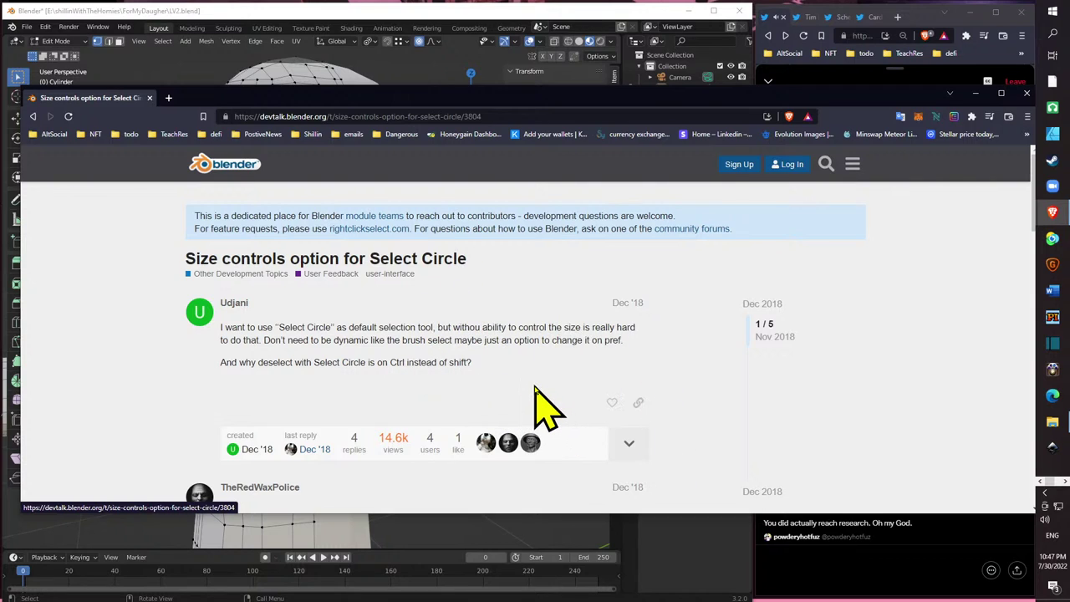
pyautogui.scroll(-5, 535, 405)
pyautogui.scroll(4, 535, 405)
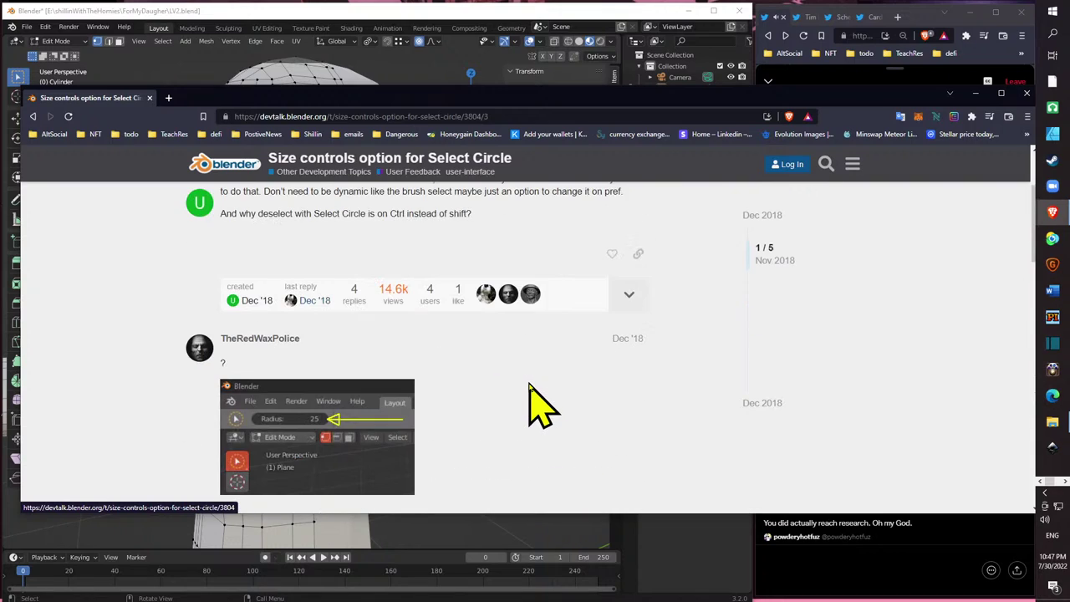
pyautogui.scroll(2, 535, 405)
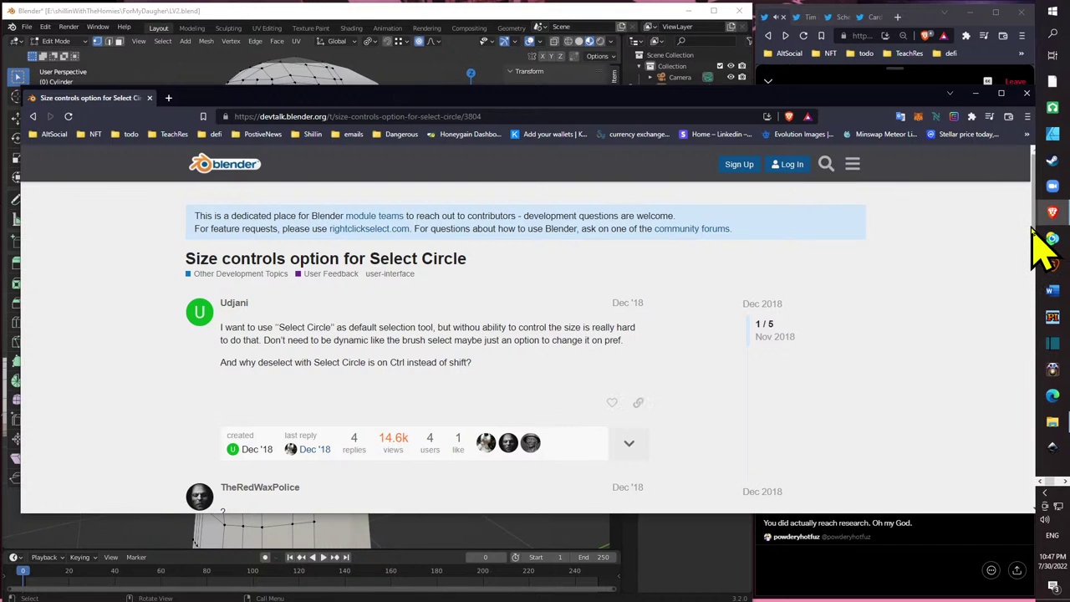
pyautogui.moveTo(1033, 229); pyautogui.dragTo(1024, 267)
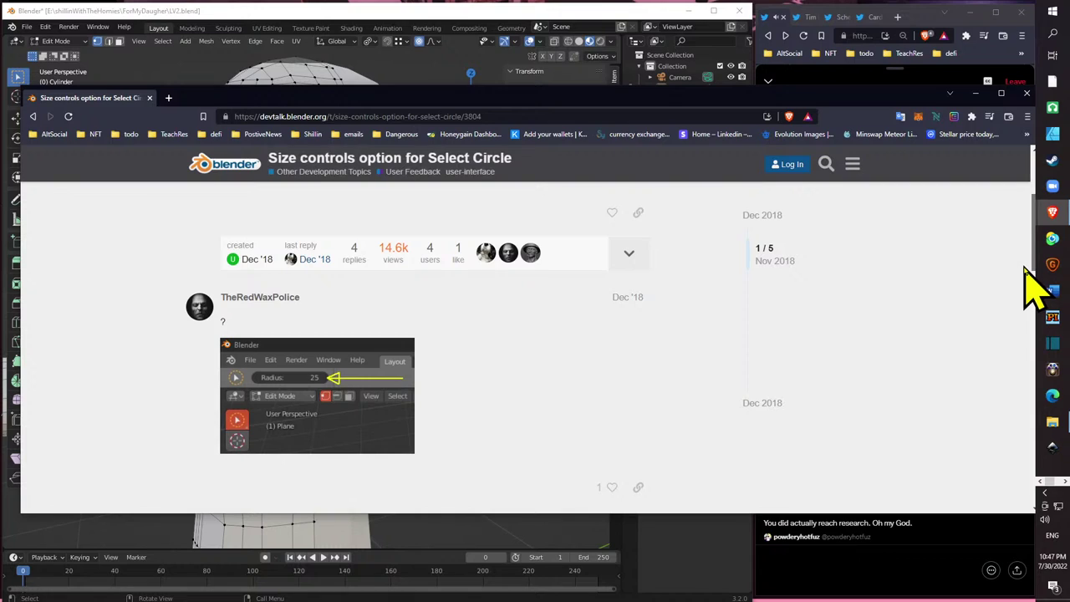
pyautogui.click(146, 72)
# - Deselect all and circle-select the vertices at the base of the neck
pyautogui.click(145, 71)
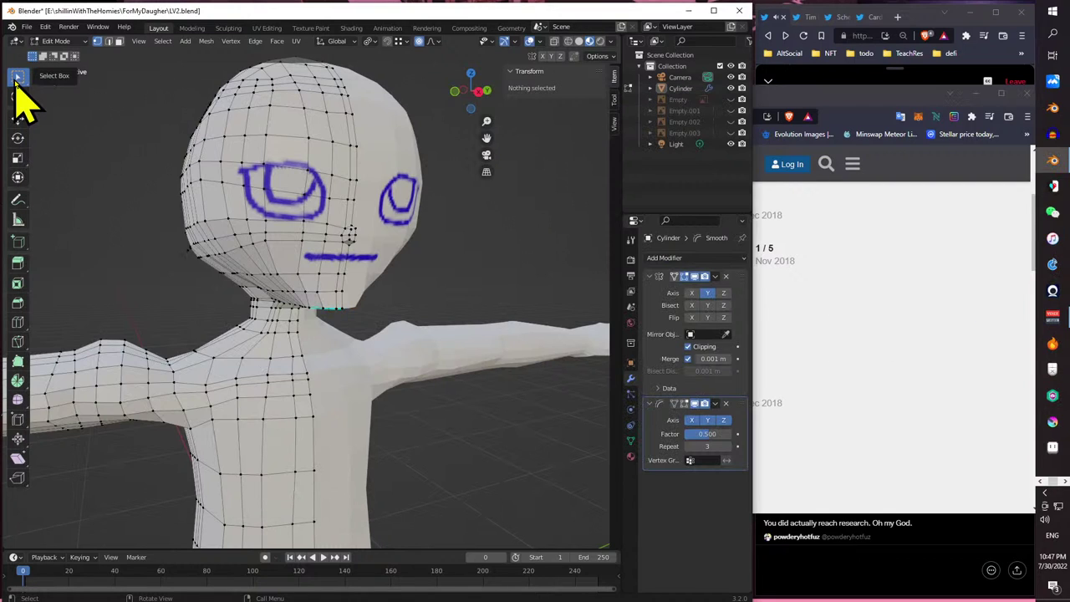
pyautogui.moveTo(25, 84)
pyautogui.mouseDown()
pyautogui.moveTo(38, 81)
pyautogui.moveTo(43, 108)
pyautogui.moveTo(73, 136)
pyautogui.moveTo(78, 128)
pyautogui.mouseUp()
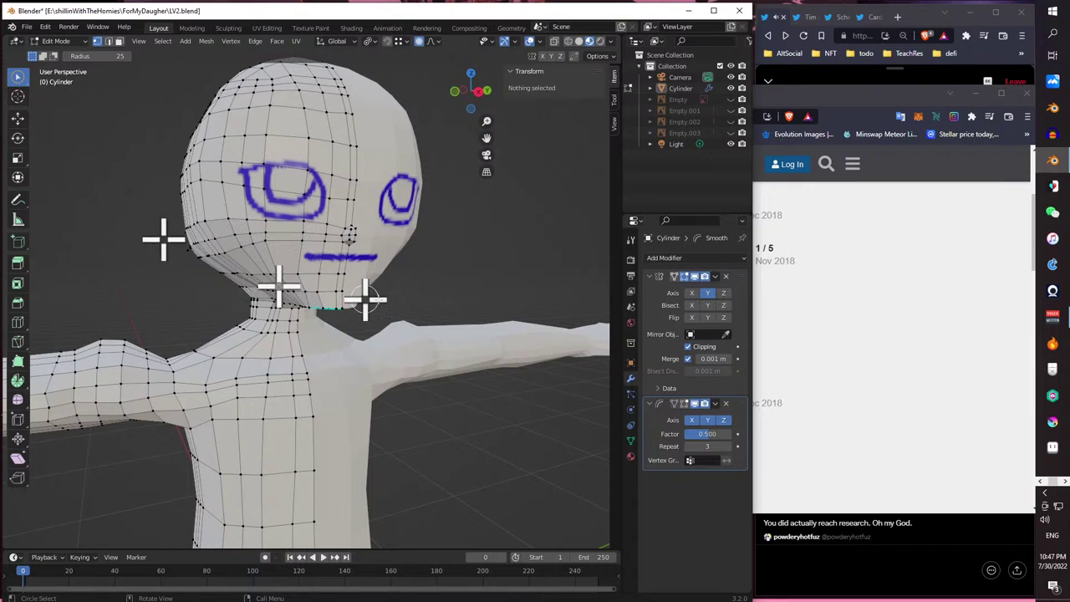
pyautogui.moveTo(346, 306); pyautogui.dragTo(349, 328)
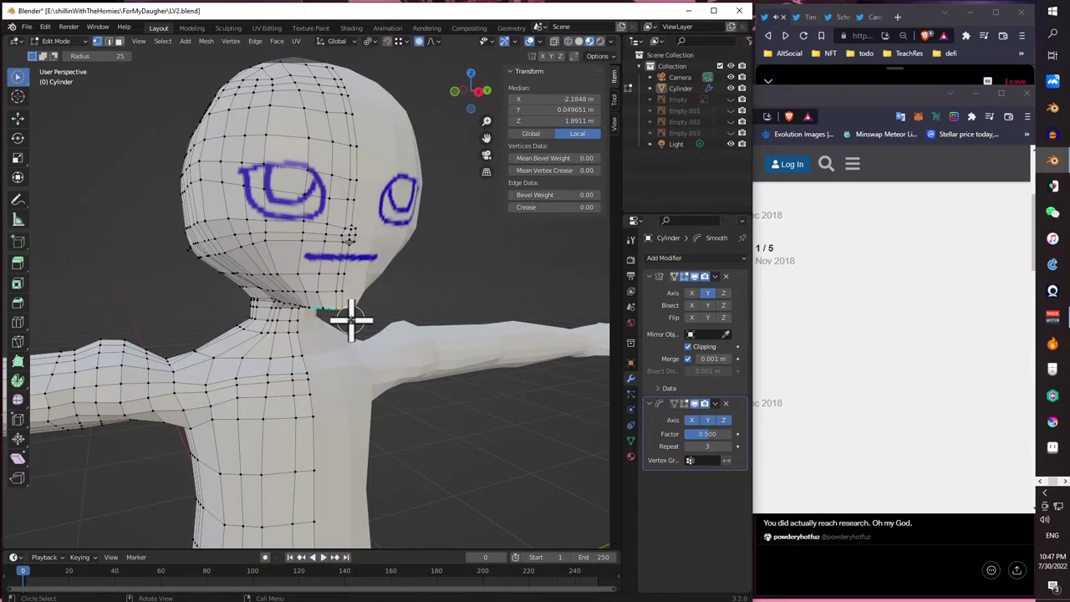
# - Cancel the stray box selection and quit prompt, then save LV2.blend
pyautogui.press('b')
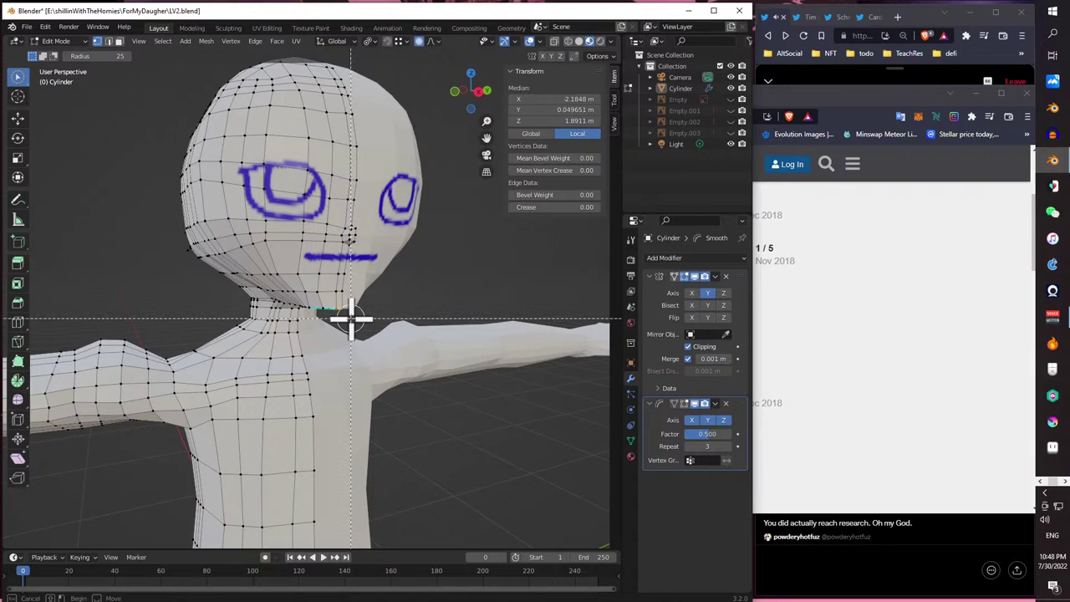
pyautogui.press('Escape')
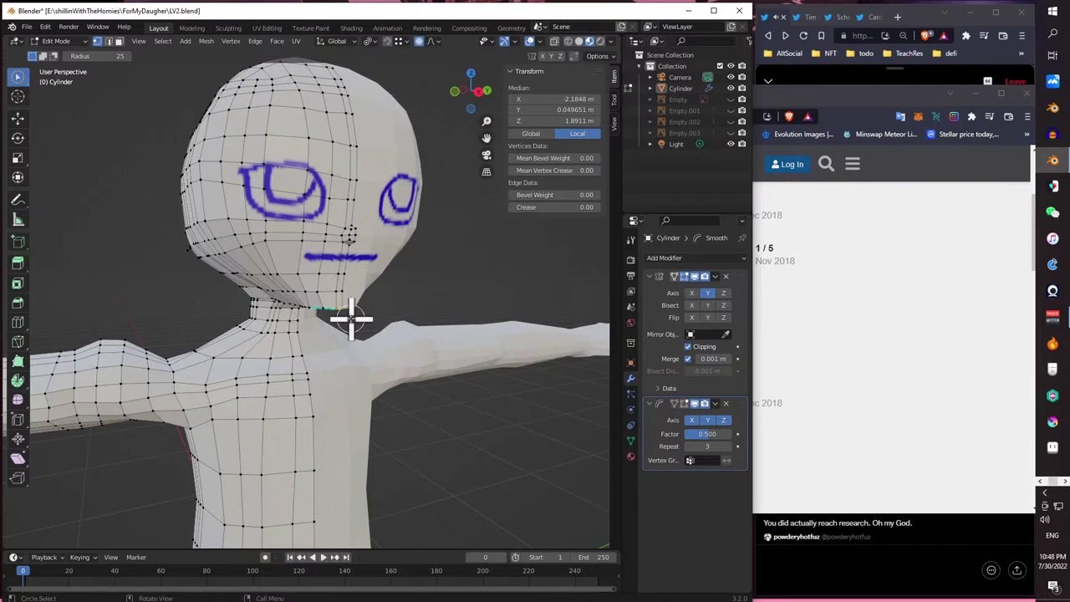
pyautogui.hotkey('ctrl', 'q')
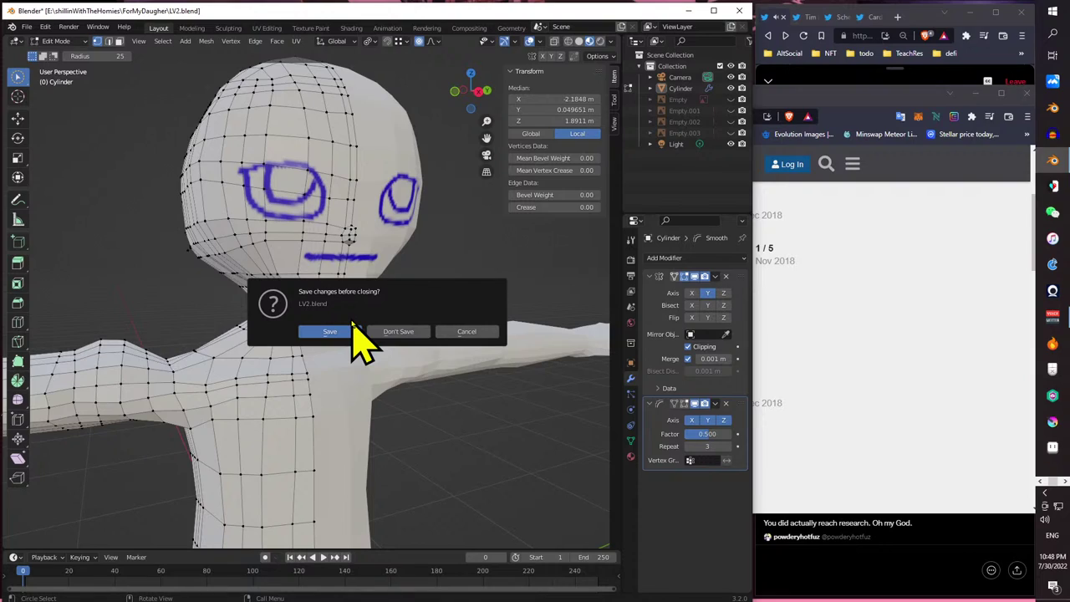
pyautogui.press('Escape')
pyautogui.hotkey('ctrl', 's')
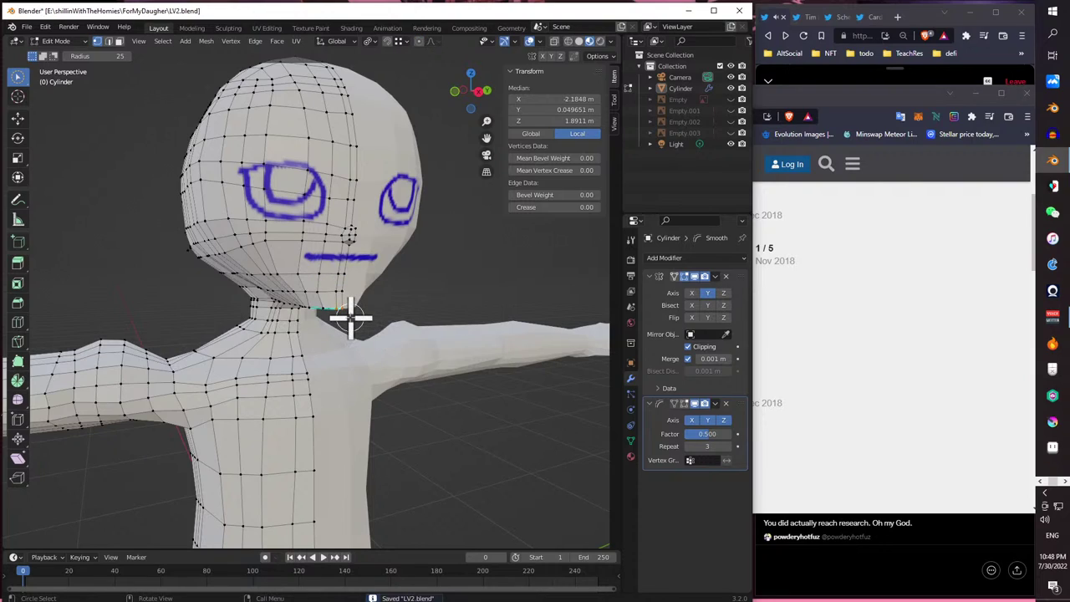
# - Scale the neck-base vertices along X to 1.436 and enable proportional editing
pyautogui.rightClick(349, 315)
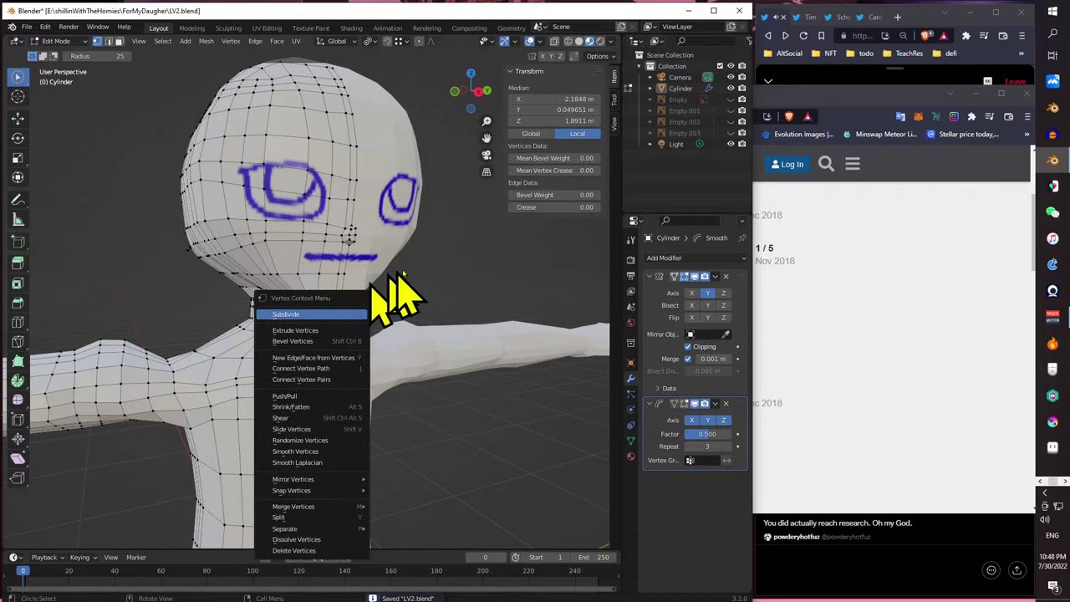
pyautogui.click(17, 158)
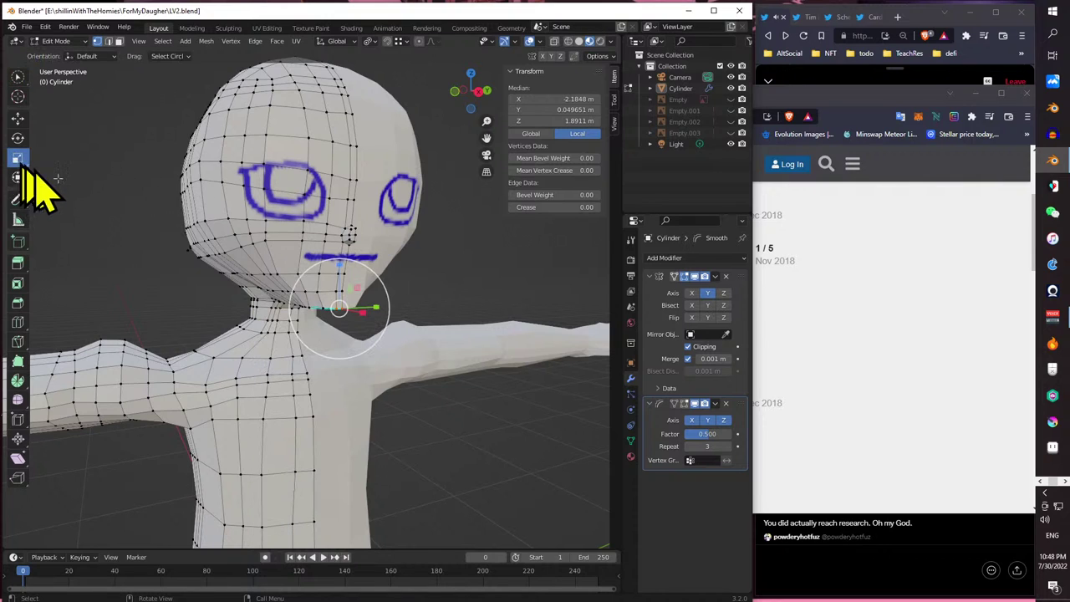
pyautogui.moveTo(301, 280); pyautogui.dragTo(385, 288, button='middle')
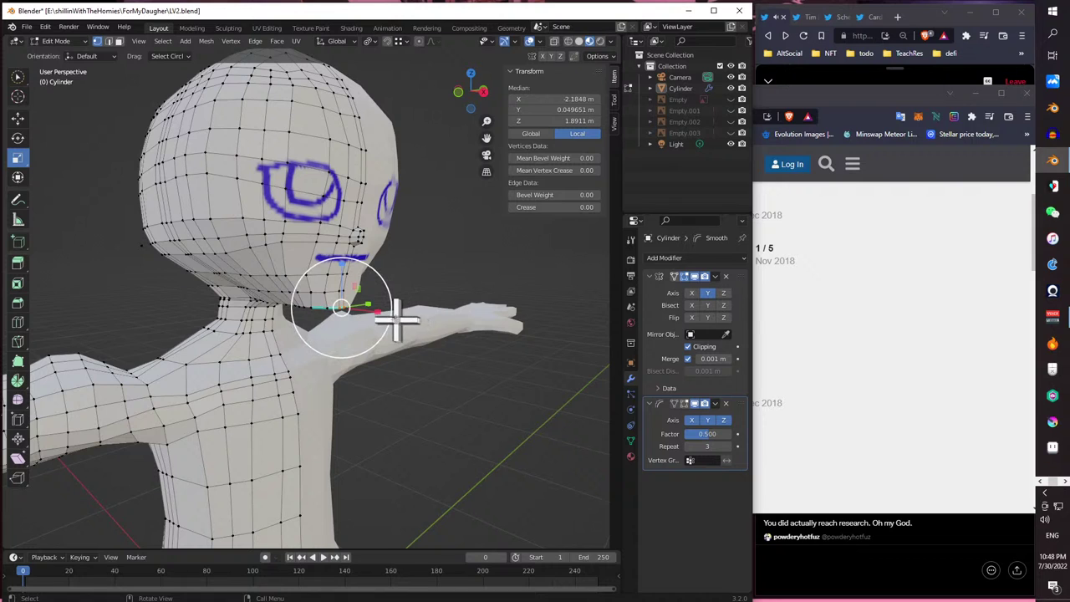
pyautogui.moveTo(374, 313); pyautogui.dragTo(394, 310)
pyautogui.scroll(3, 397, 325)
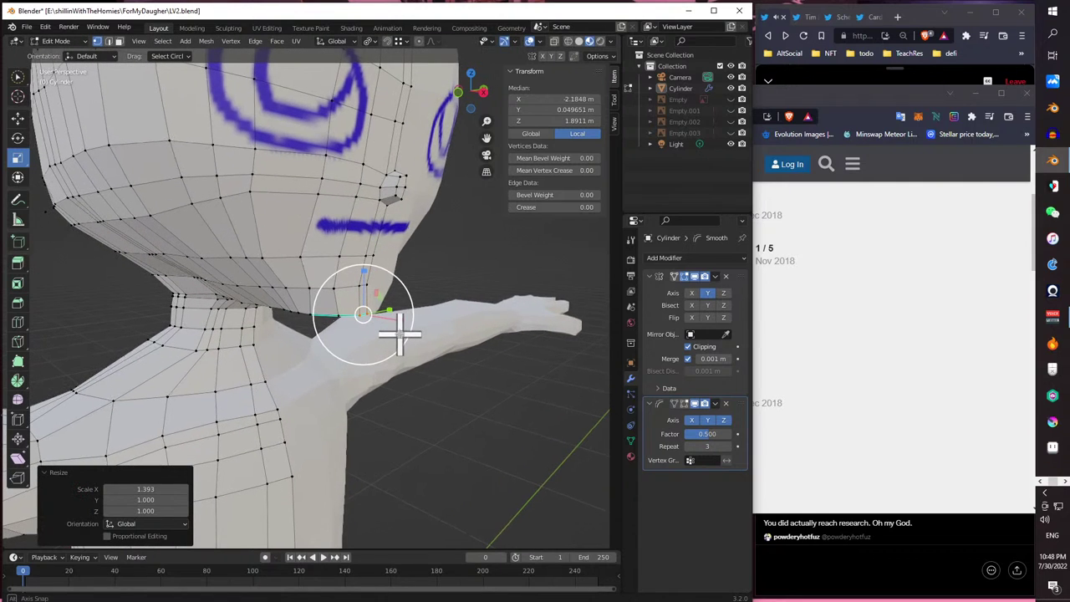
pyautogui.moveTo(397, 321)
pyautogui.mouseDown(button='middle')
pyautogui.moveTo(351, 329)
pyautogui.moveTo(378, 322)
pyautogui.mouseUp(button='middle')
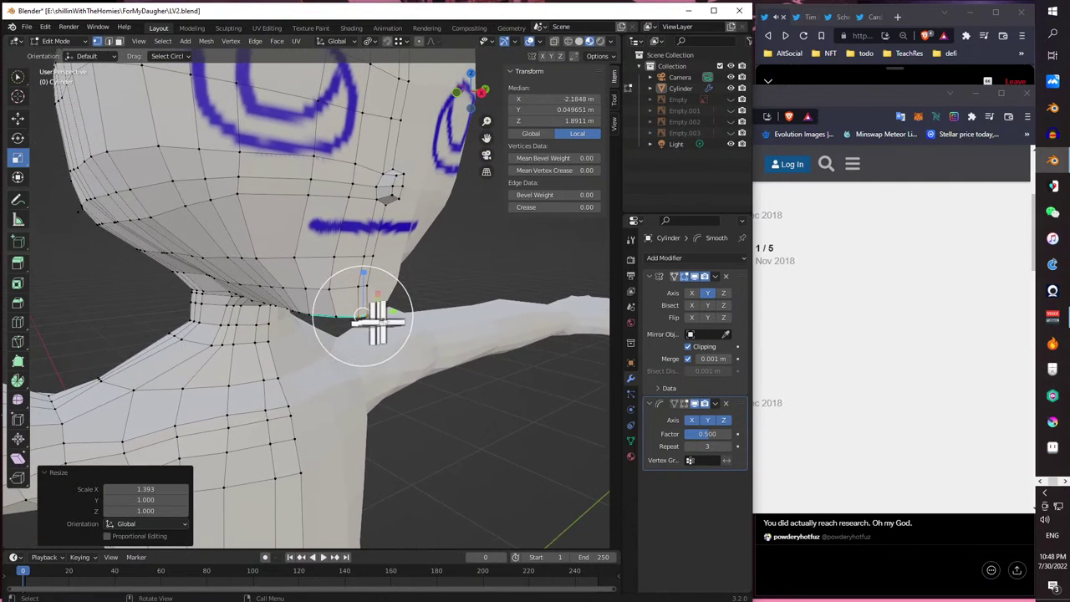
pyautogui.moveTo(393, 313)
pyautogui.mouseDown()
pyautogui.moveTo(380, 314)
pyautogui.moveTo(389, 314)
pyautogui.mouseUp()
pyautogui.moveTo(390, 313); pyautogui.dragTo(426, 312, button='middle')
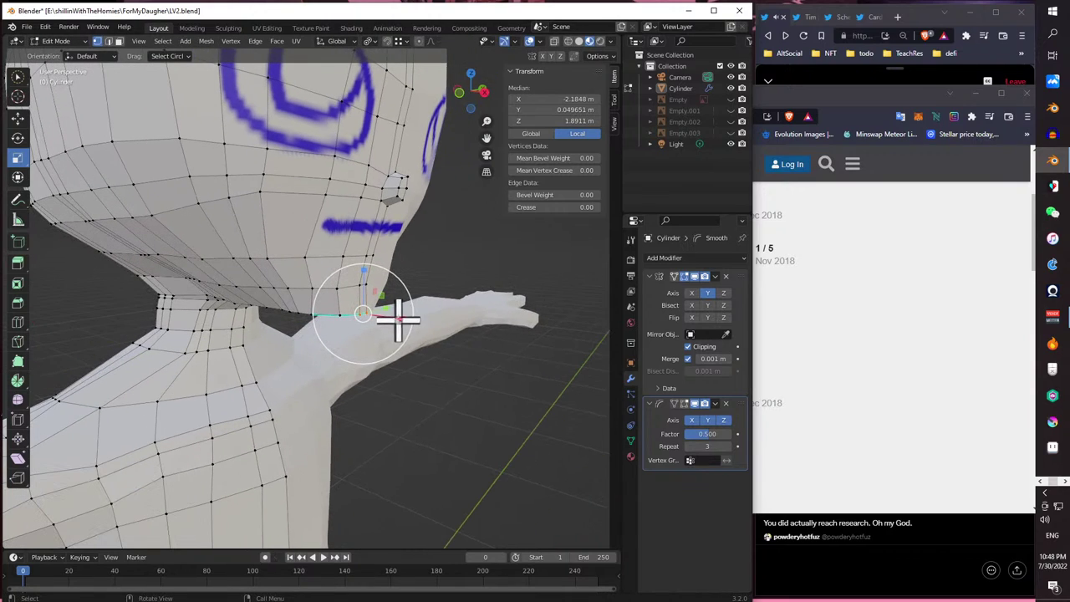
pyautogui.moveTo(399, 318); pyautogui.dragTo(424, 322)
pyautogui.moveTo(424, 323); pyautogui.dragTo(407, 212, button='middle')
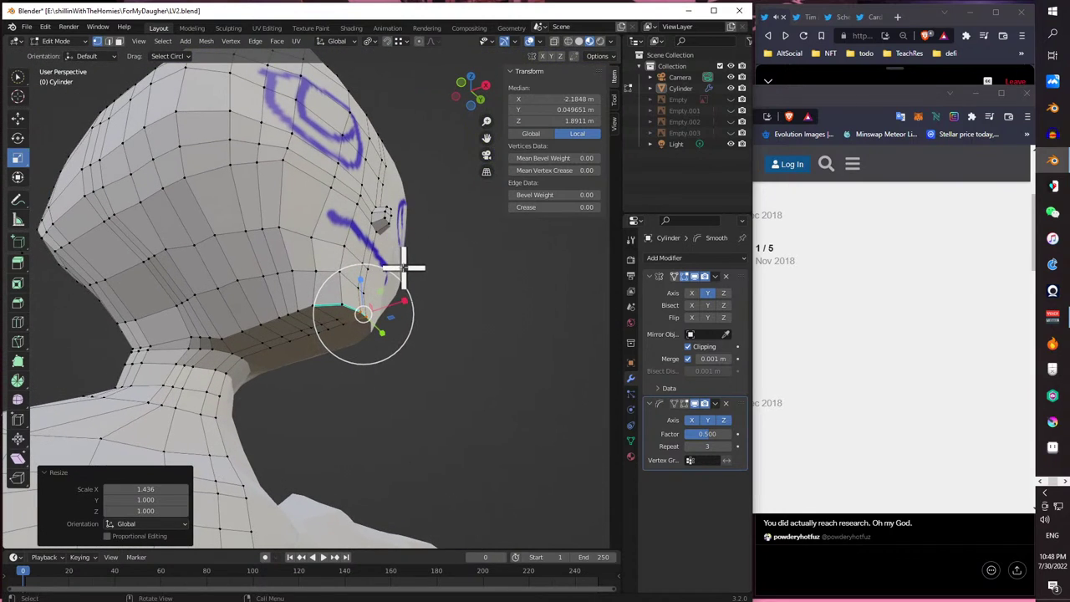
pyautogui.press('o')
pyautogui.moveTo(400, 309); pyautogui.dragTo(297, 255, button='middle')
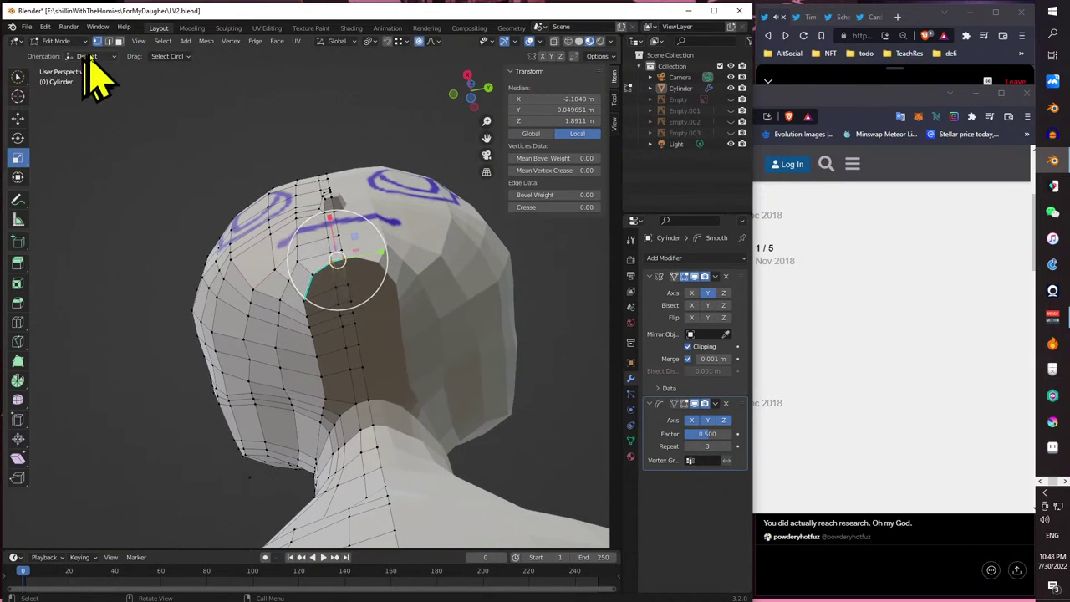
# - In Edge select mode, delete the faces under the back of the head
pyautogui.click(108, 41)
pyautogui.scroll(3, 225, 225)
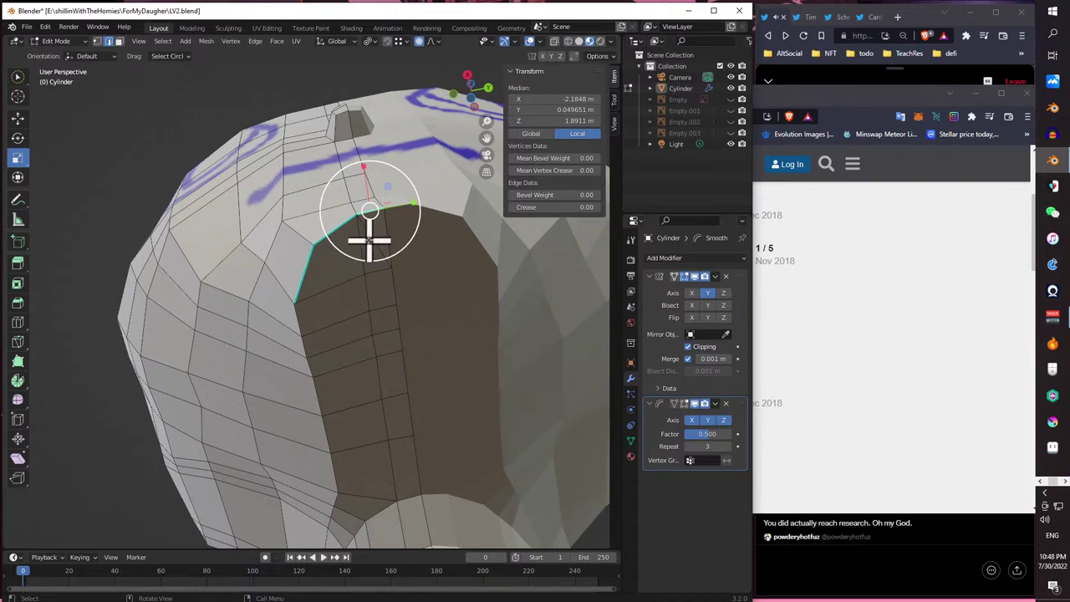
pyautogui.press('x')
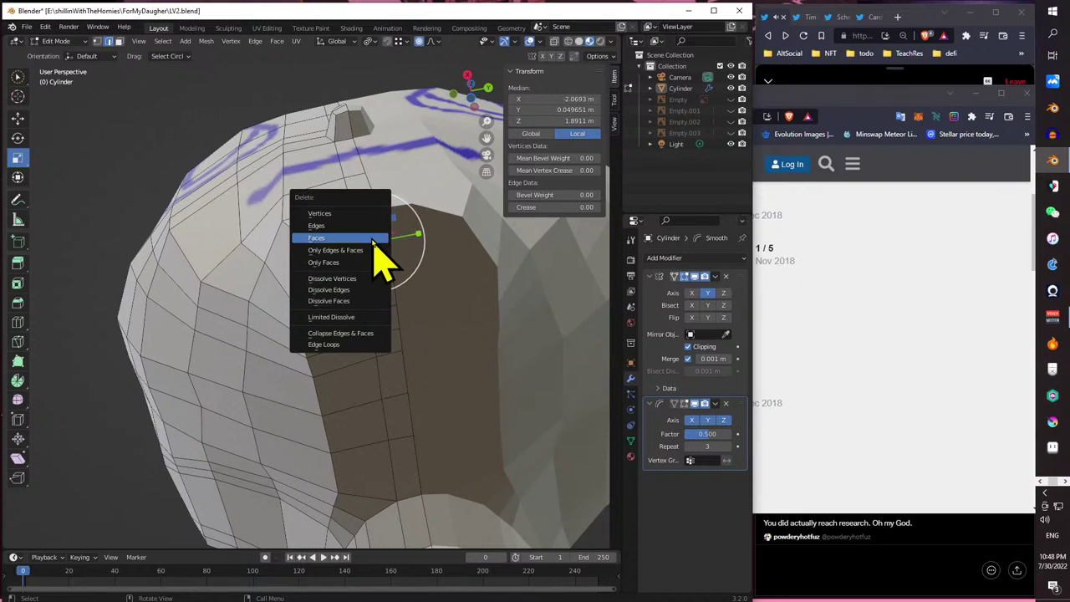
pyautogui.click(374, 239)
pyautogui.moveTo(354, 223); pyautogui.dragTo(256, 232, button='middle')
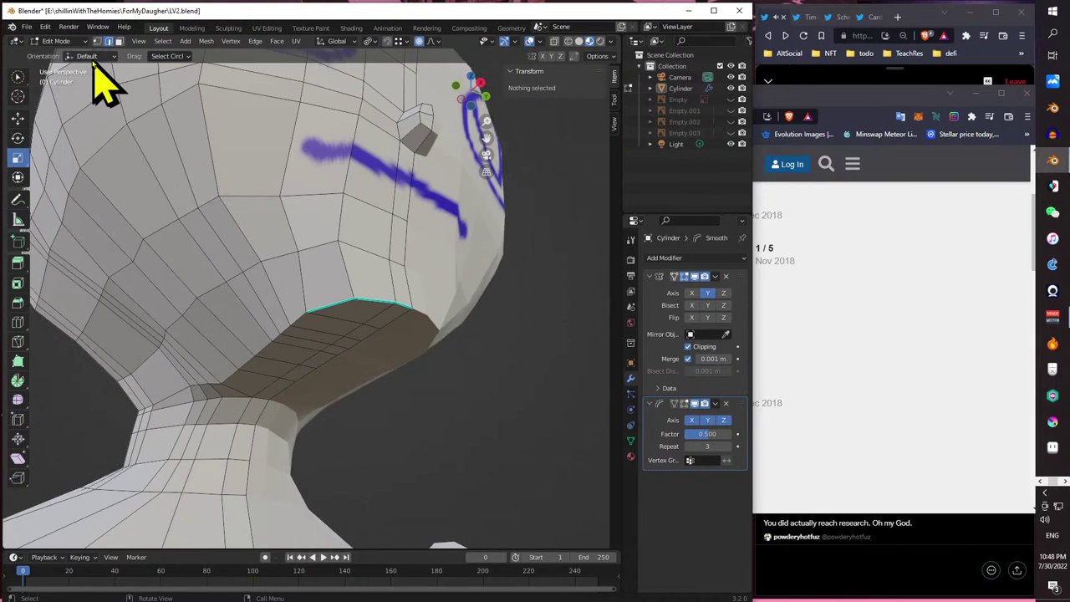
pyautogui.moveTo(286, 315); pyautogui.dragTo(227, 313, button='middle')
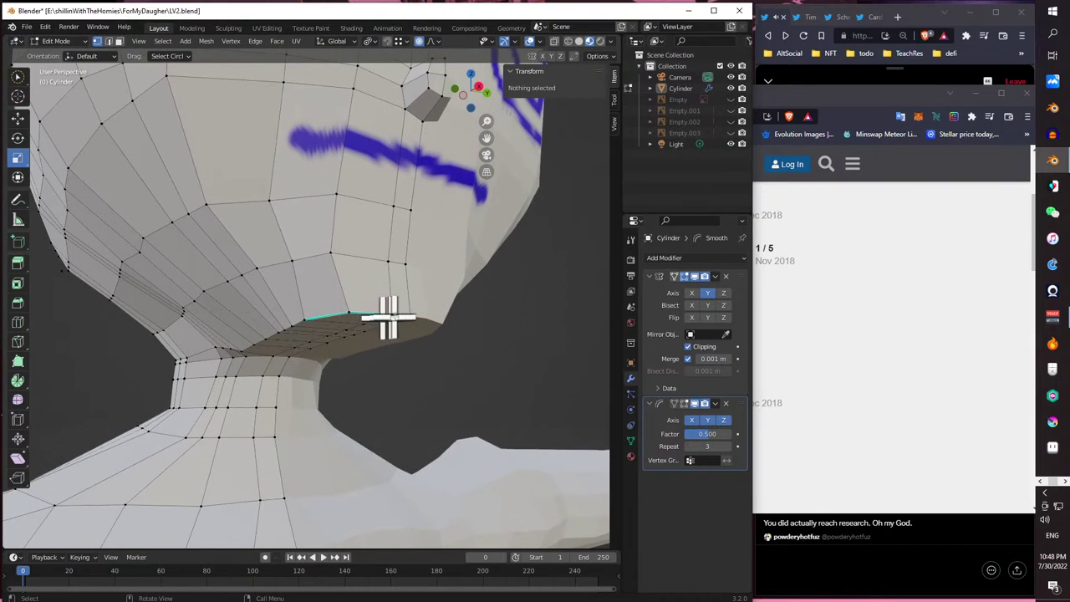
# - Circle-select the hole's edge loop and try scaling it down
pyautogui.moveTo(386, 313)
pyautogui.mouseDown()
pyautogui.moveTo(411, 313)
pyautogui.moveTo(396, 313)
pyautogui.mouseUp()
pyautogui.moveTo(396, 312); pyautogui.dragTo(401, 334, button='middle')
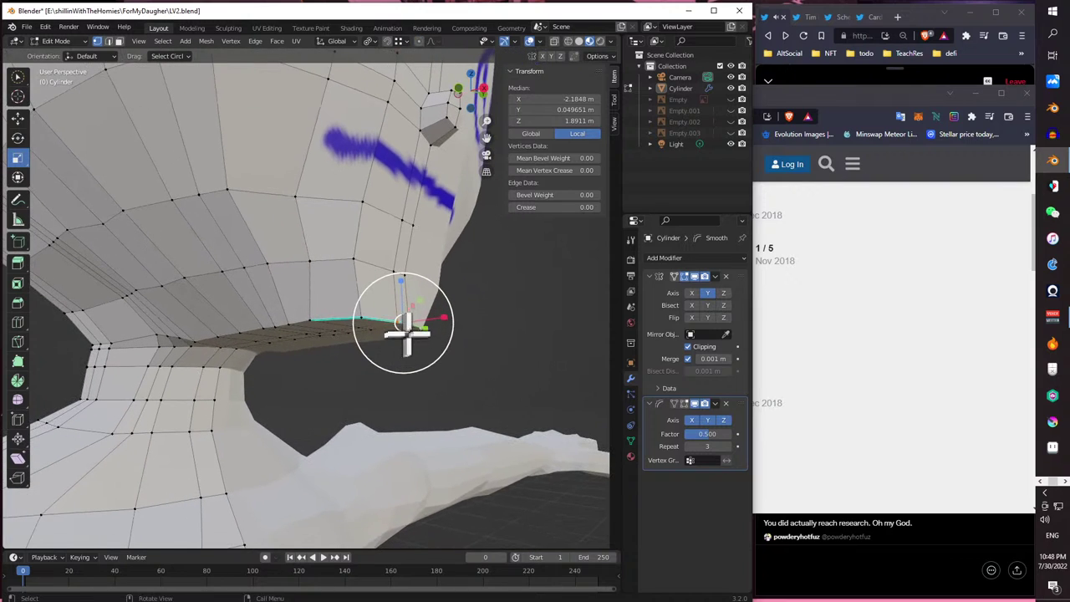
pyautogui.moveTo(443, 317); pyautogui.dragTo(454, 338)
pyautogui.moveTo(454, 339); pyautogui.dragTo(358, 354, button='middle')
pyautogui.moveTo(410, 327); pyautogui.dragTo(380, 339)
pyautogui.moveTo(376, 336); pyautogui.dragTo(406, 346, button='middle')
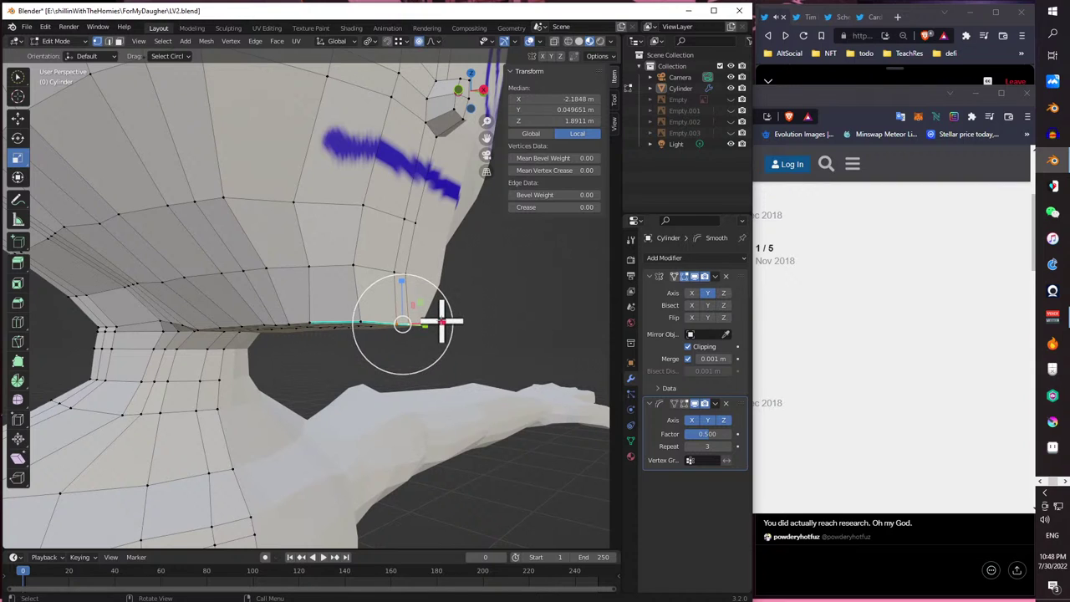
# - Undo the edge loop's X stretch and set the proportional falloff to Sphere
pyautogui.moveTo(441, 322); pyautogui.dragTo(477, 317)
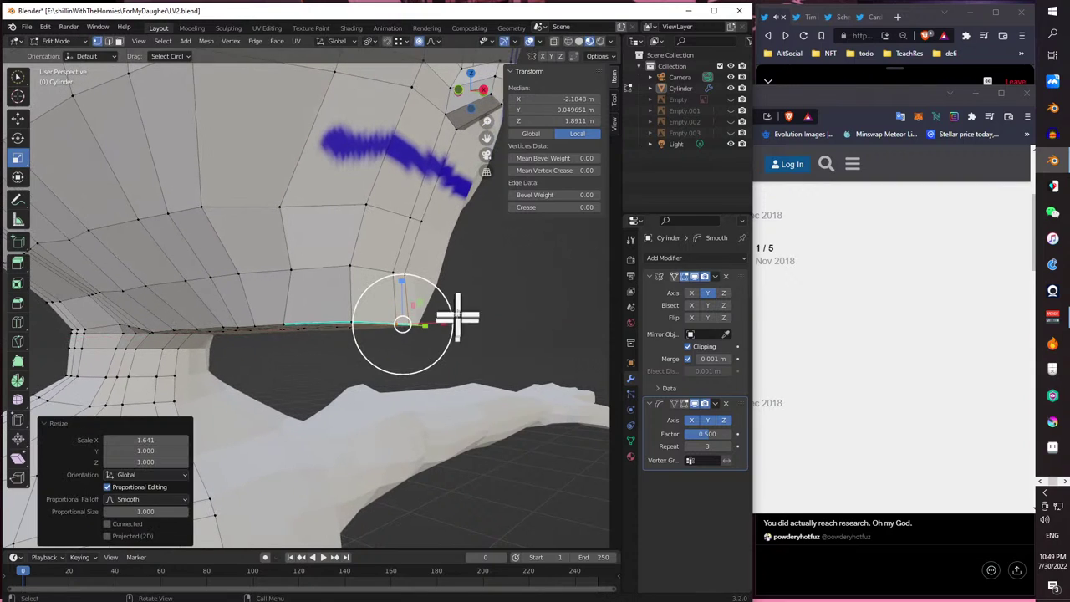
pyautogui.hotkey('ctrl', 'z')
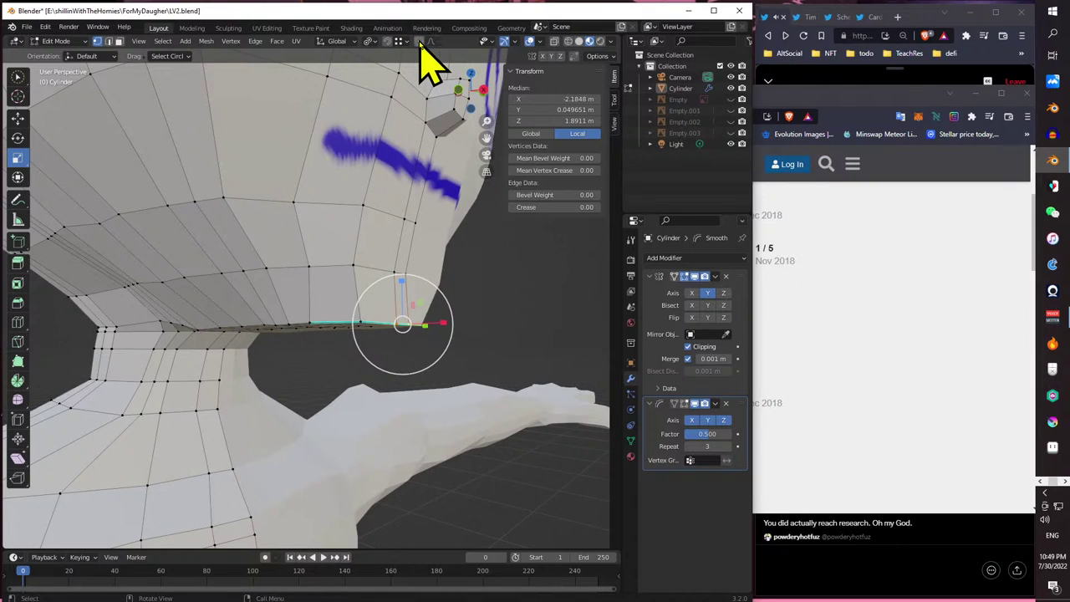
pyautogui.click(438, 42)
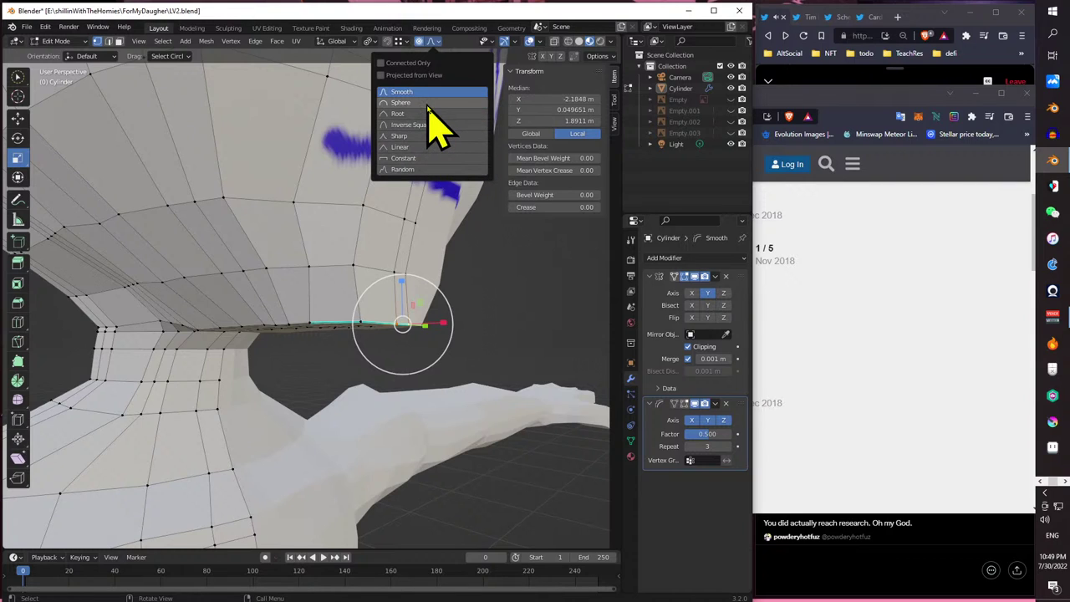
pyautogui.press('g')
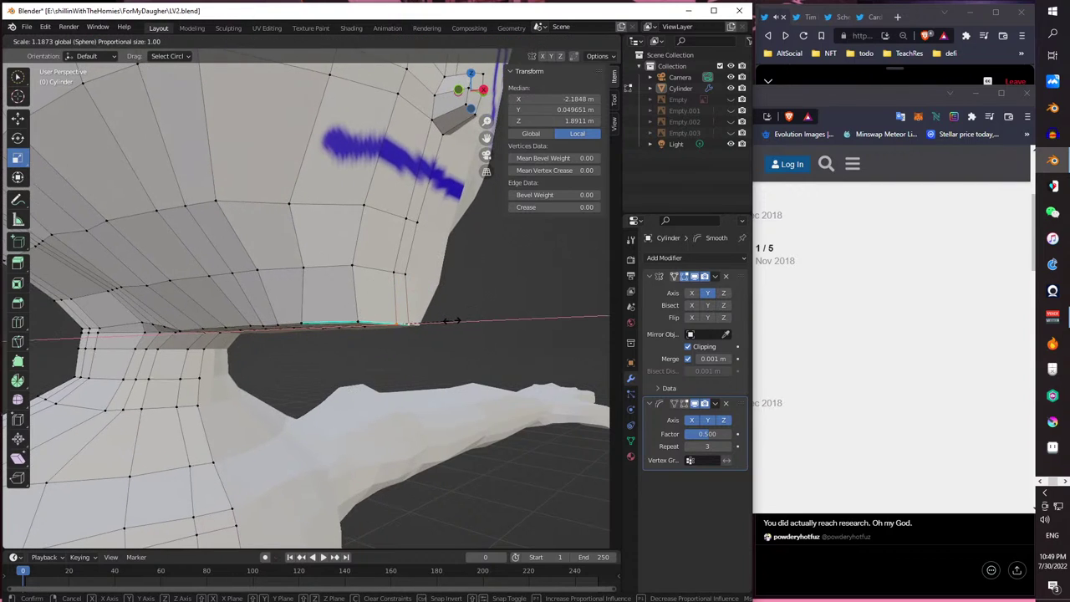
pyautogui.click(446, 319)
# - Scale the neck loop slightly with Sphere proportional falloff, then return to the browser
pyautogui.scroll(-6, 445, 319)
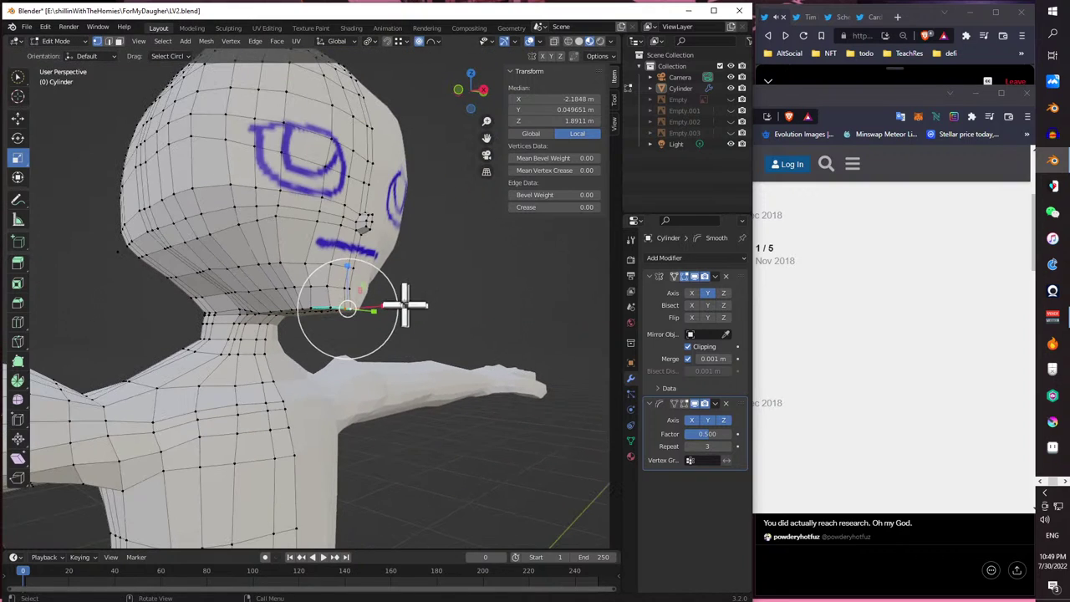
pyautogui.moveTo(406, 303)
pyautogui.mouseDown(button='middle')
pyautogui.moveTo(393, 294)
pyautogui.moveTo(421, 310)
pyautogui.mouseUp(button='middle')
pyautogui.press('s')
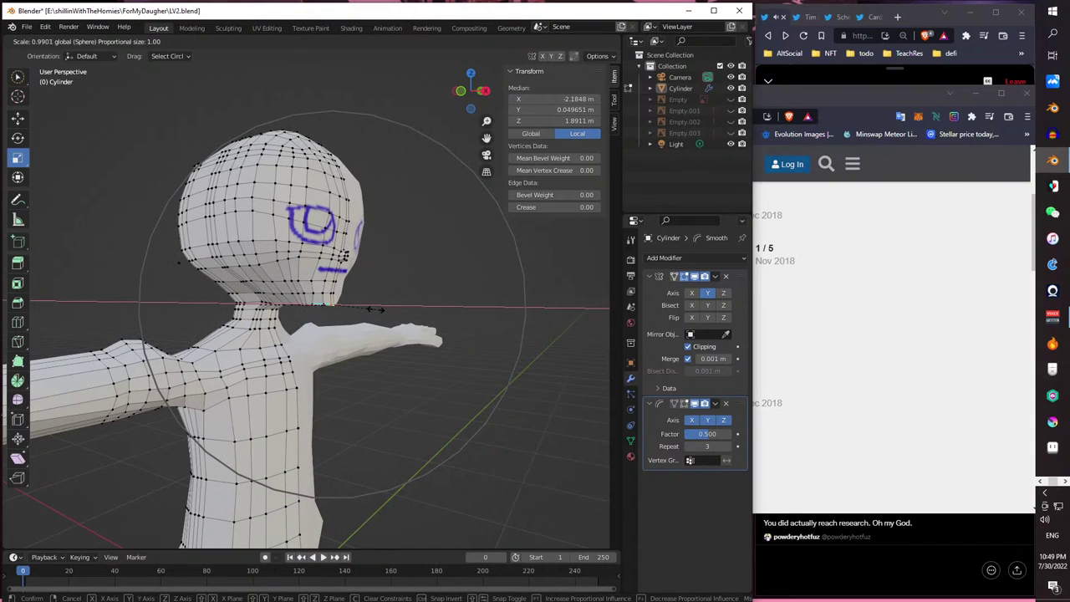
pyautogui.click(378, 310)
pyautogui.hotkey('ctrl', 'z')
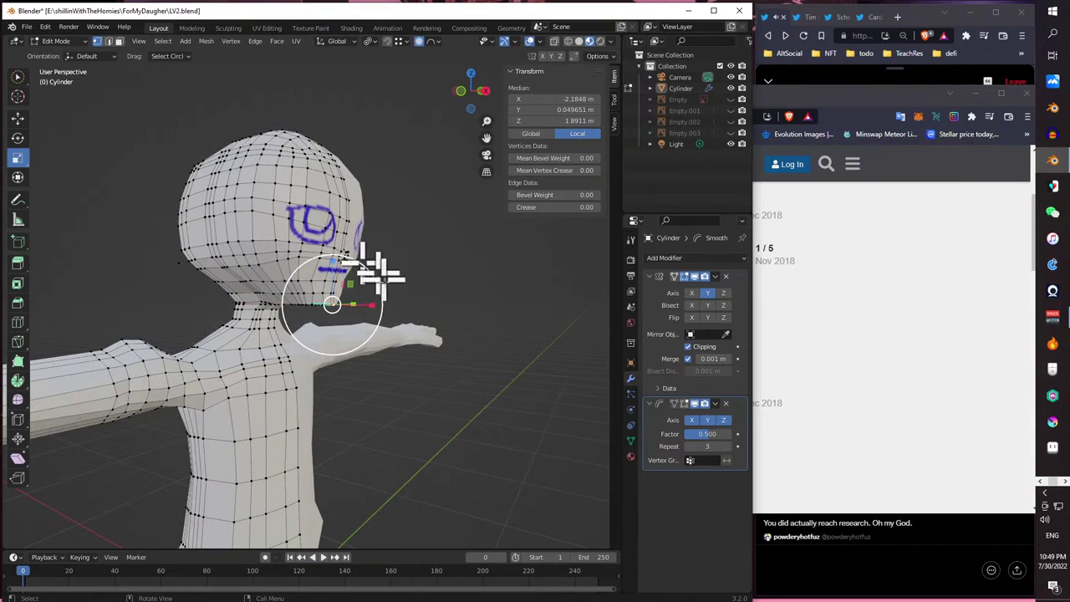
pyautogui.press('s')
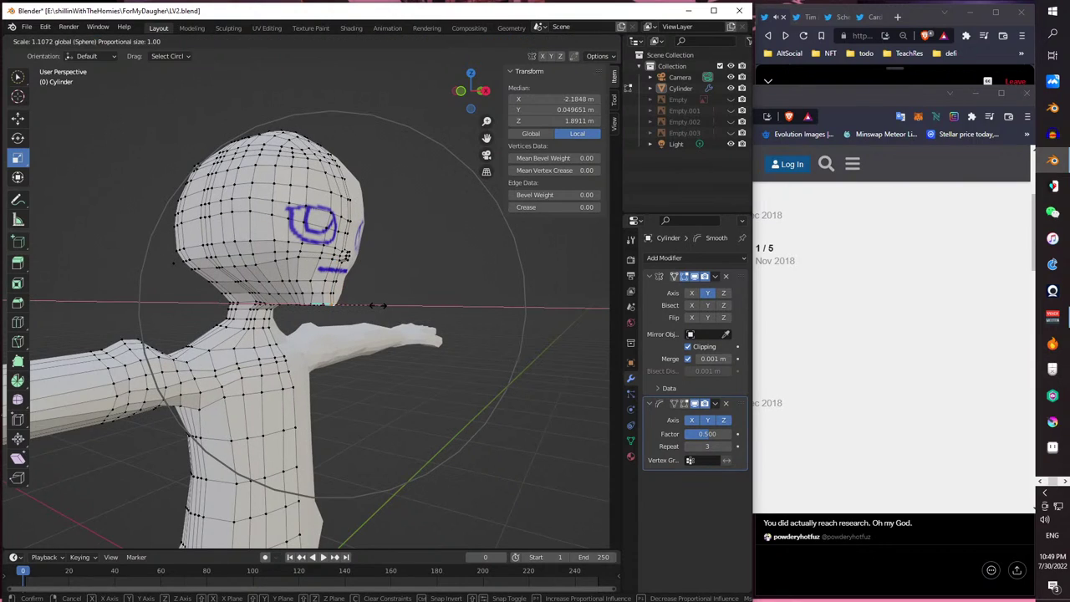
pyautogui.click(376, 306)
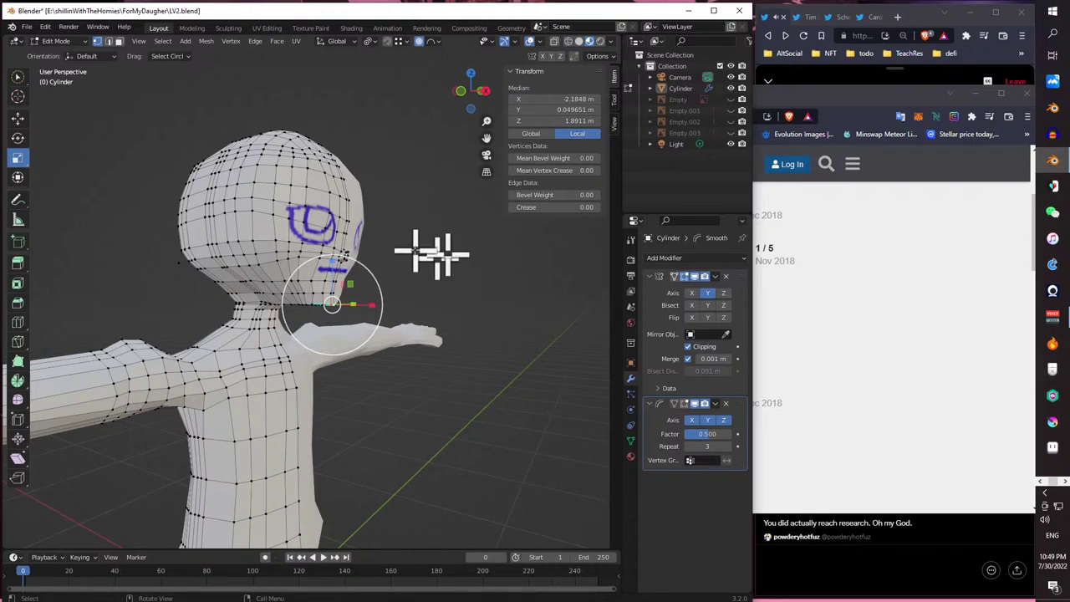
pyautogui.click(907, 263)
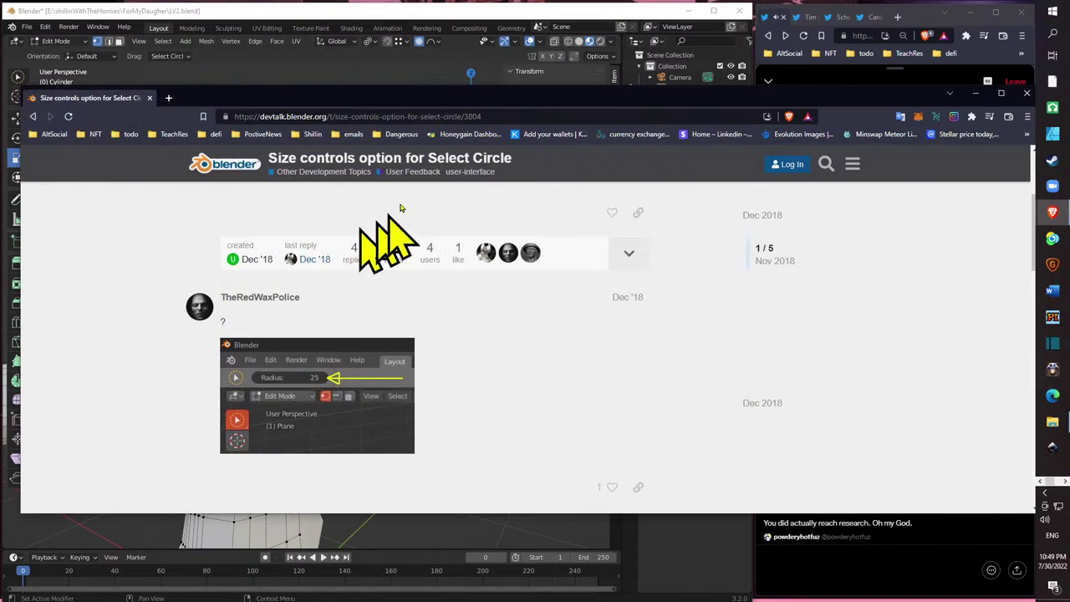
# - Search DuckDuckGo for resizing the proportional editing brush and open the Stack Exchange result in a new tab
pyautogui.click(349, 117)
pyautogui.write('change ')
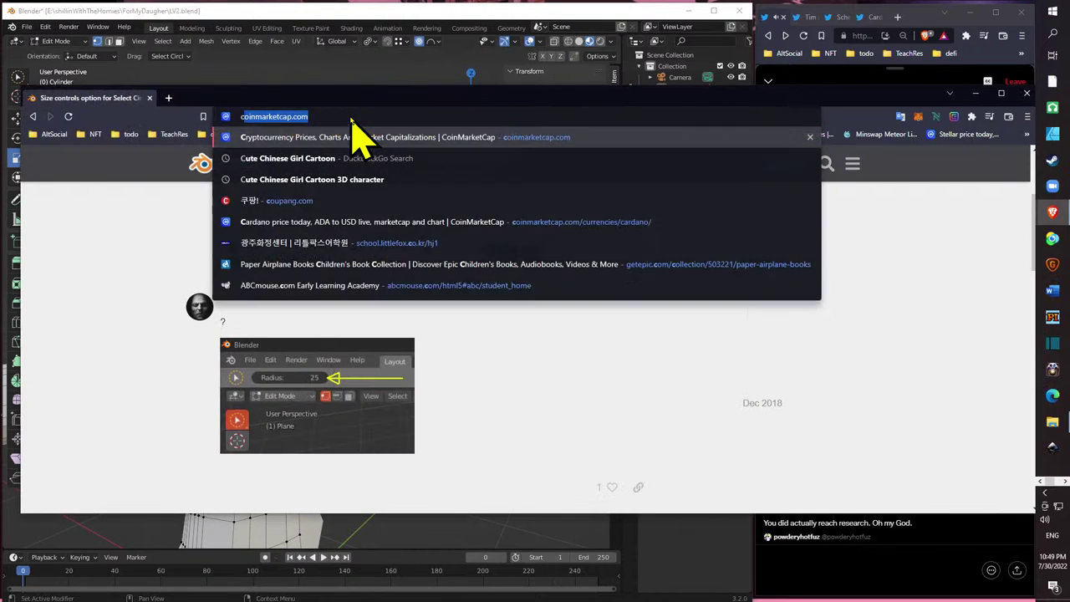
pyautogui.write('glo')
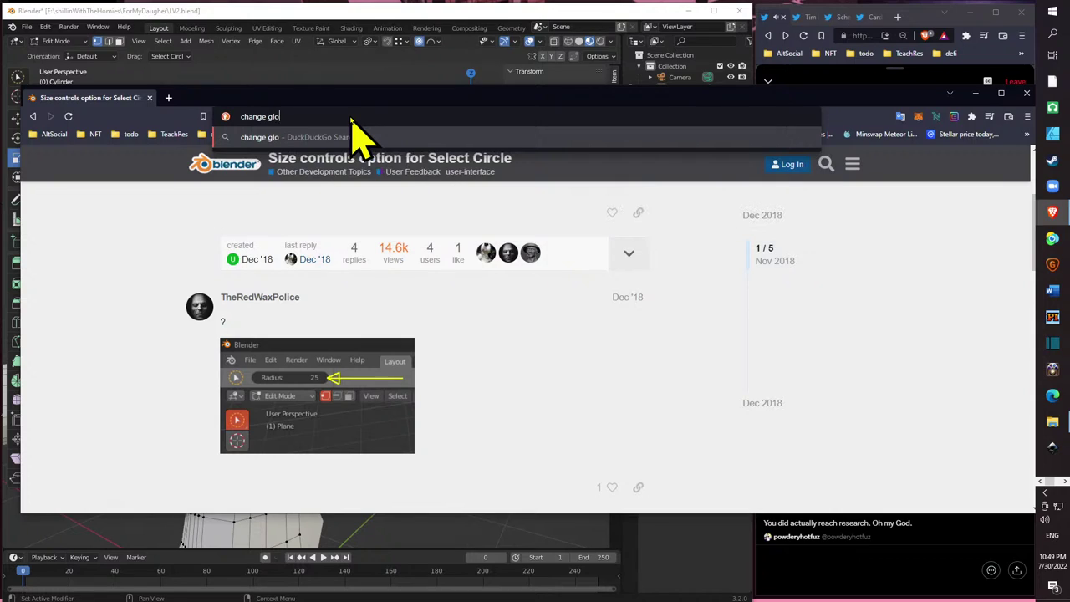
pyautogui.write('bal sper')
pyautogui.press('BackSpace')
pyautogui.press('BackSpace')
pyautogui.write('here')
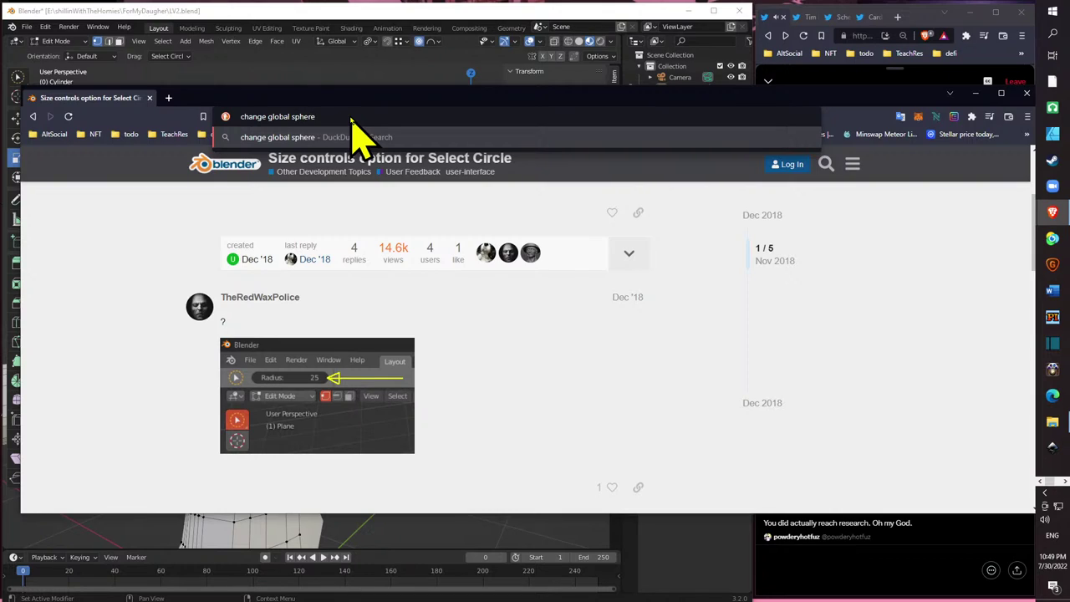
pyautogui.write(' proptoitnal bru')
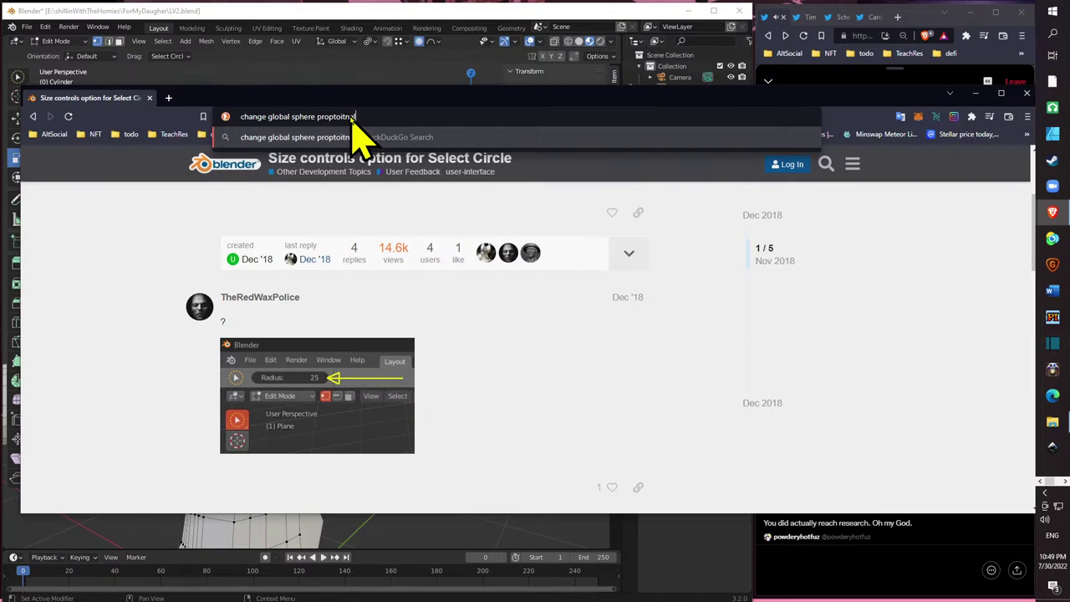
pyautogui.write('sh')
pyautogui.press('Return')
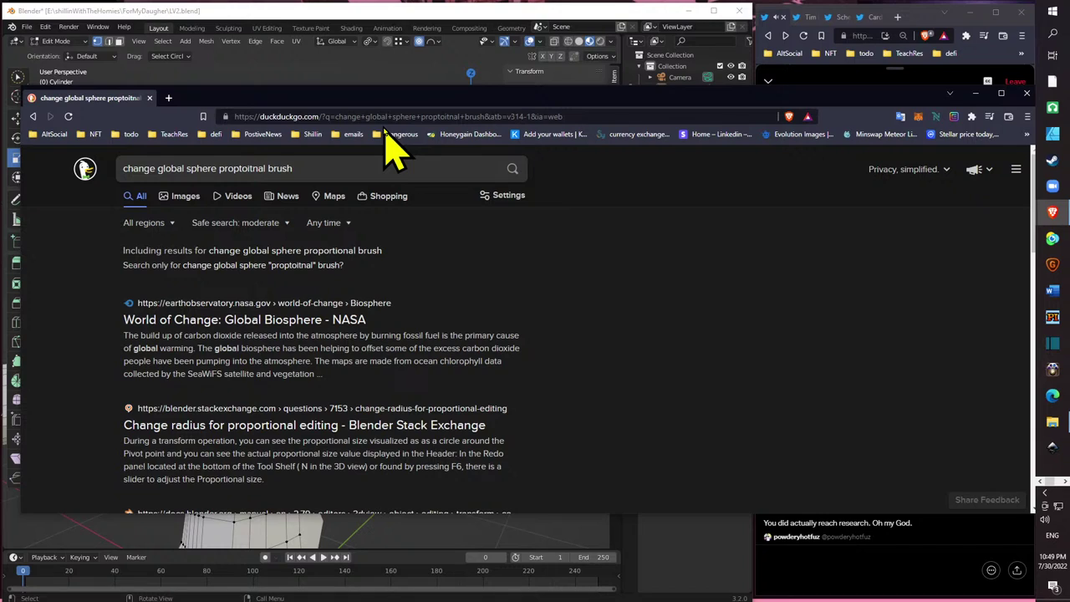
pyautogui.moveTo(400, 102); pyautogui.dragTo(396, 132)
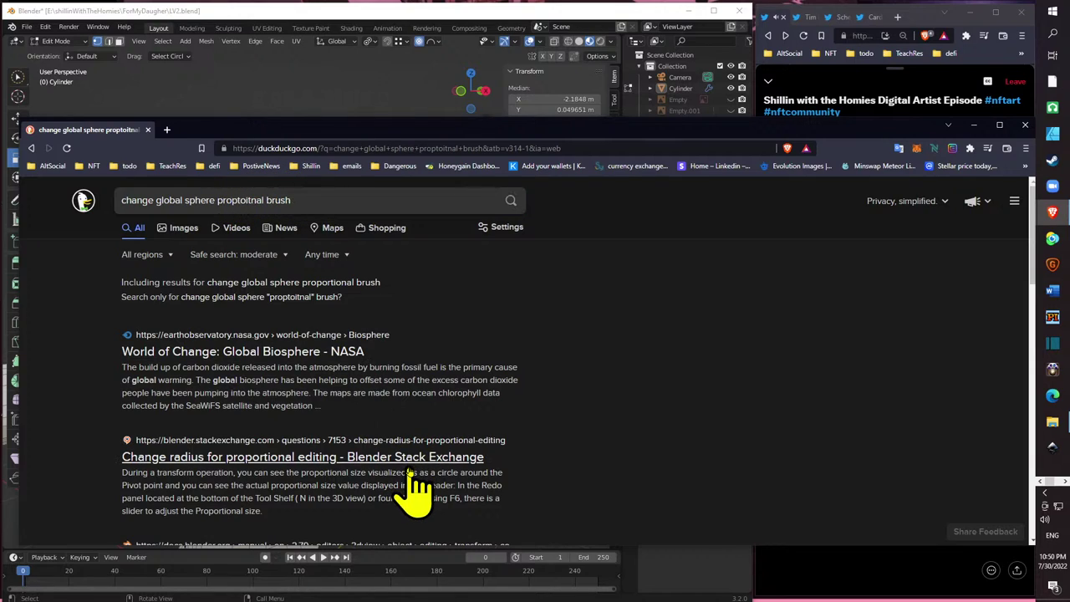
pyautogui.middleClick(409, 459)
# - Accept only strictly necessary cookies on the Stack Exchange page, then minimize the browser
pyautogui.click(234, 134)
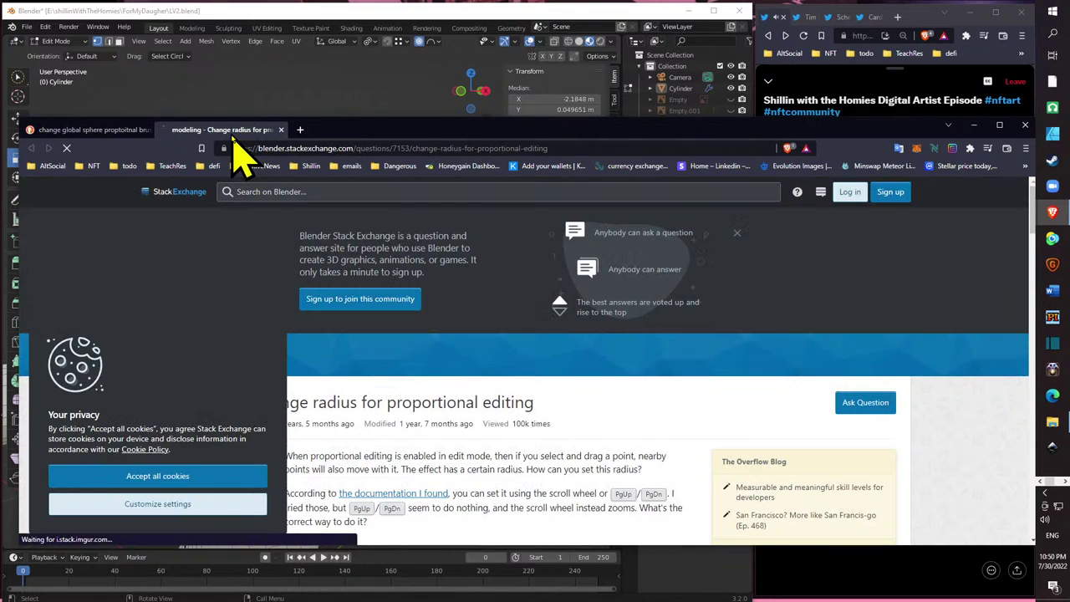
pyautogui.scroll(-6, 544, 382)
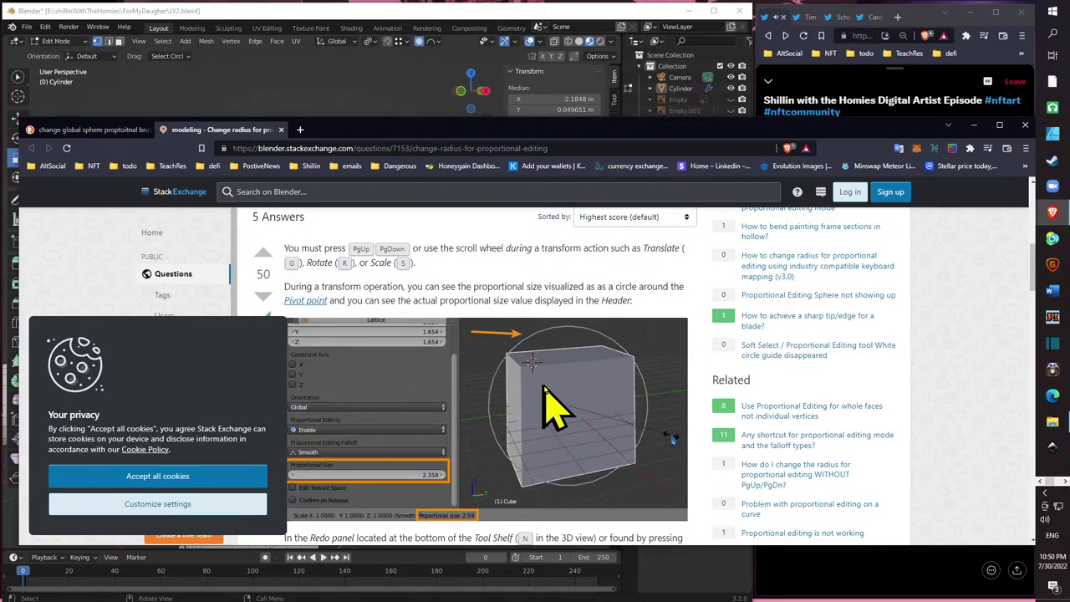
pyautogui.scroll(8, 544, 389)
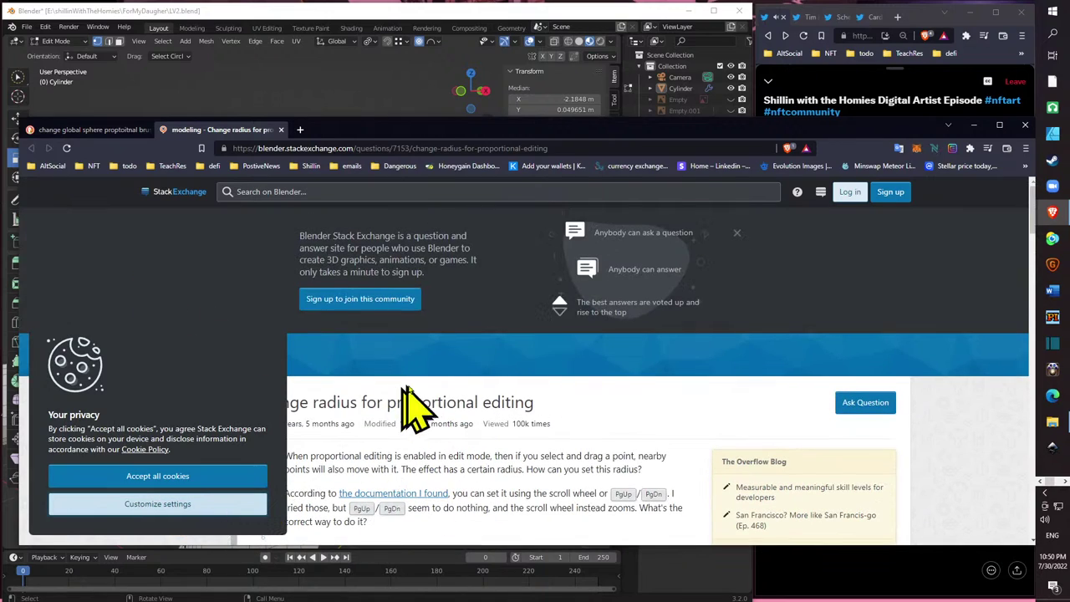
pyautogui.click(255, 503)
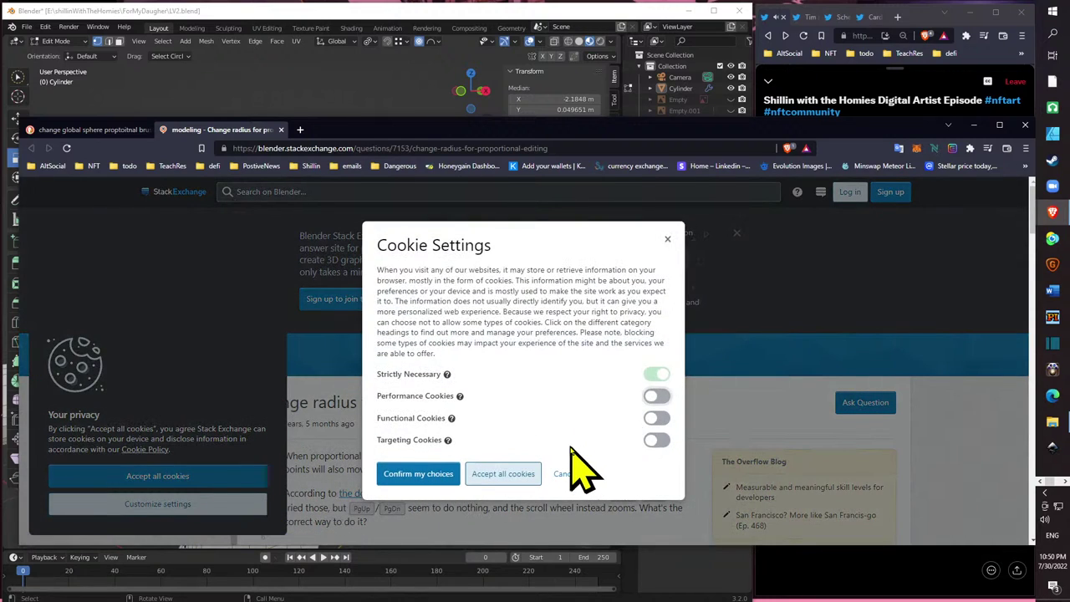
pyautogui.scroll(-5, 572, 452)
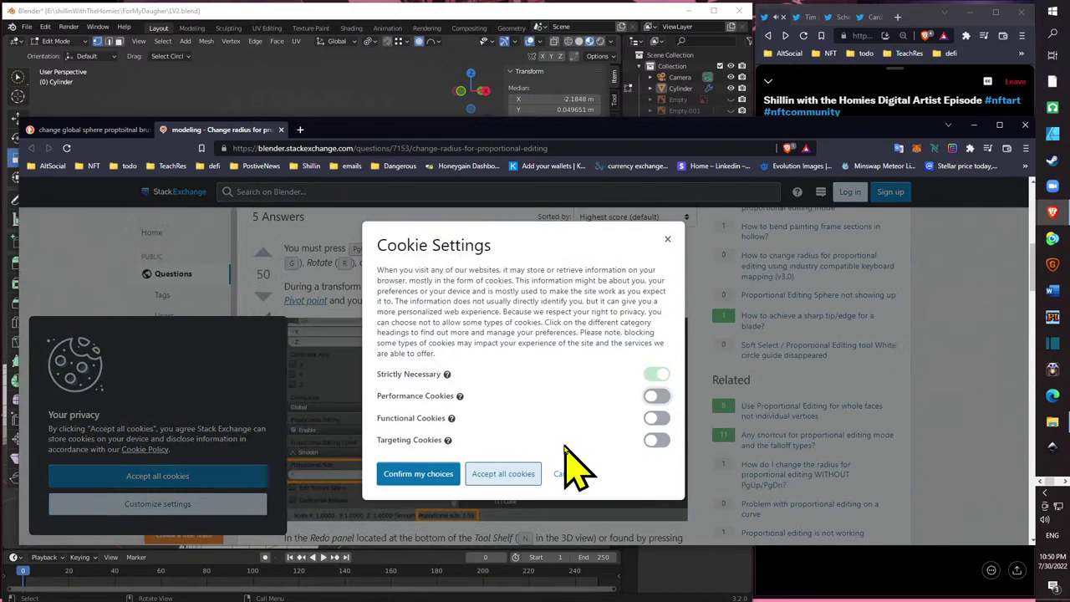
pyautogui.click(418, 475)
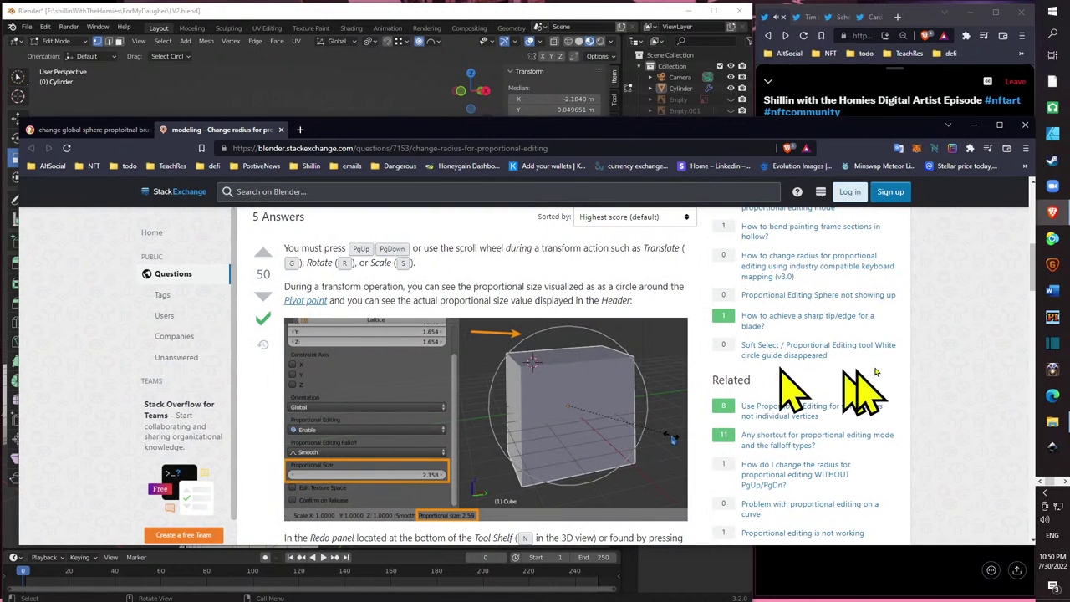
pyautogui.moveTo(891, 130); pyautogui.dragTo(891, 56)
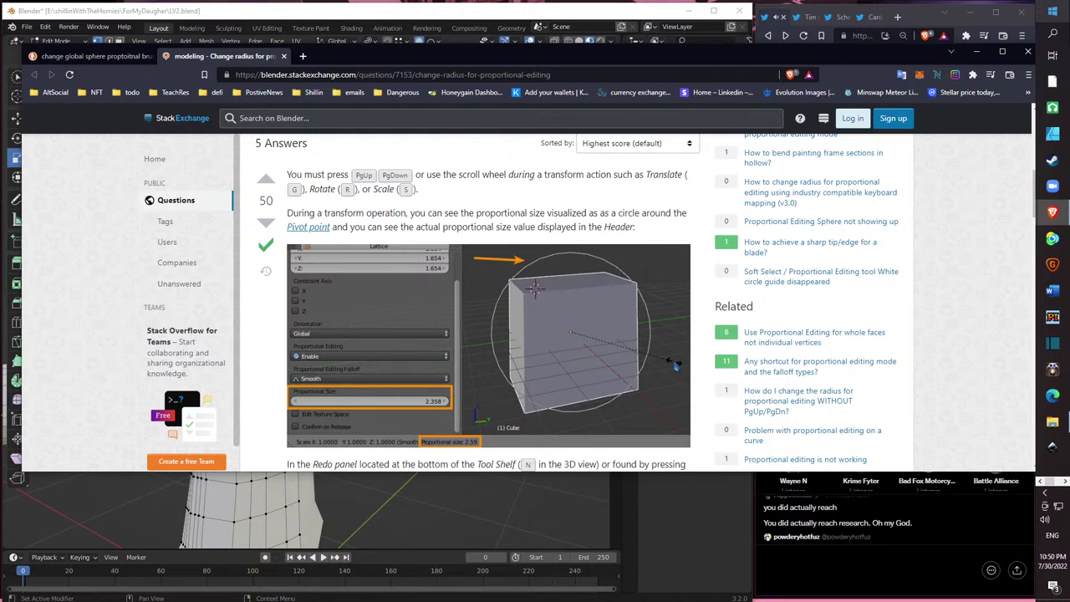
pyautogui.click(978, 54)
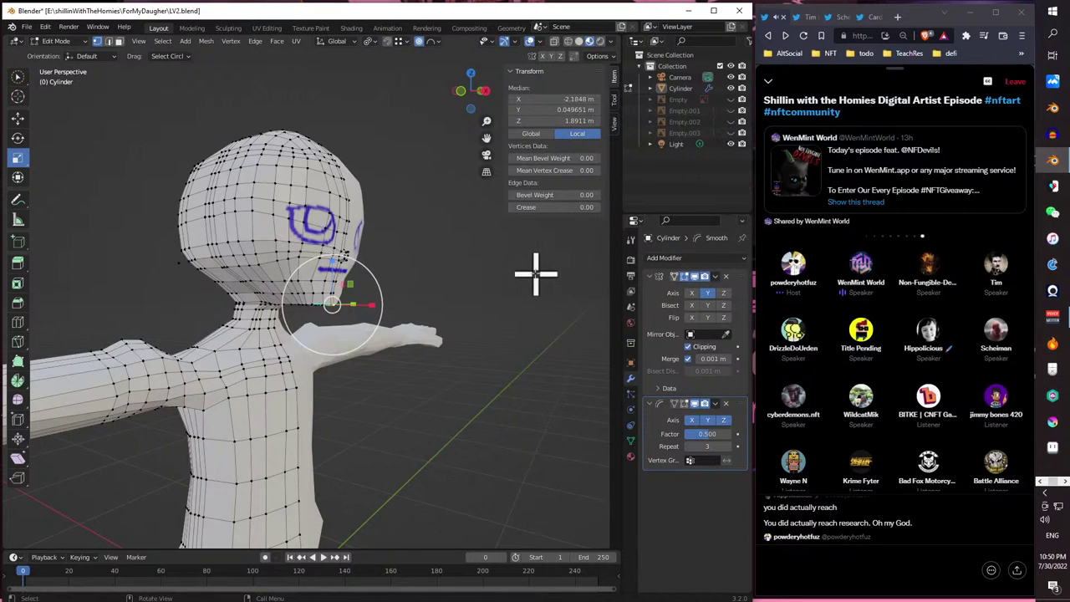
# - Switch back to the Stack Exchange answer on changing proportional editing radius with Alt+Tab
pyautogui.hotkey('alt', 'Tab')
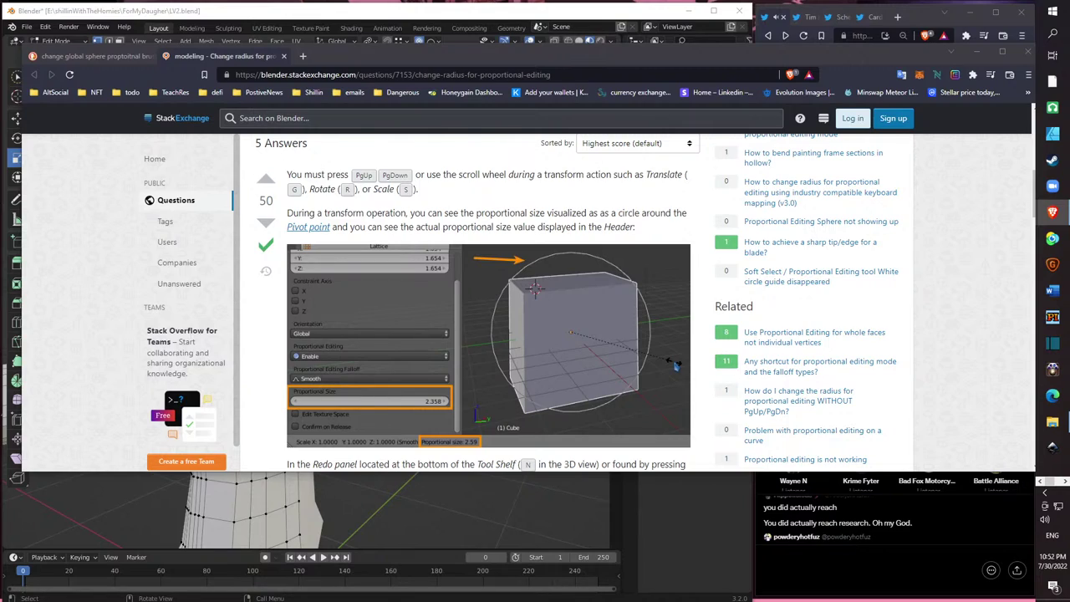
pyautogui.hotkey('alt', 'Tab')
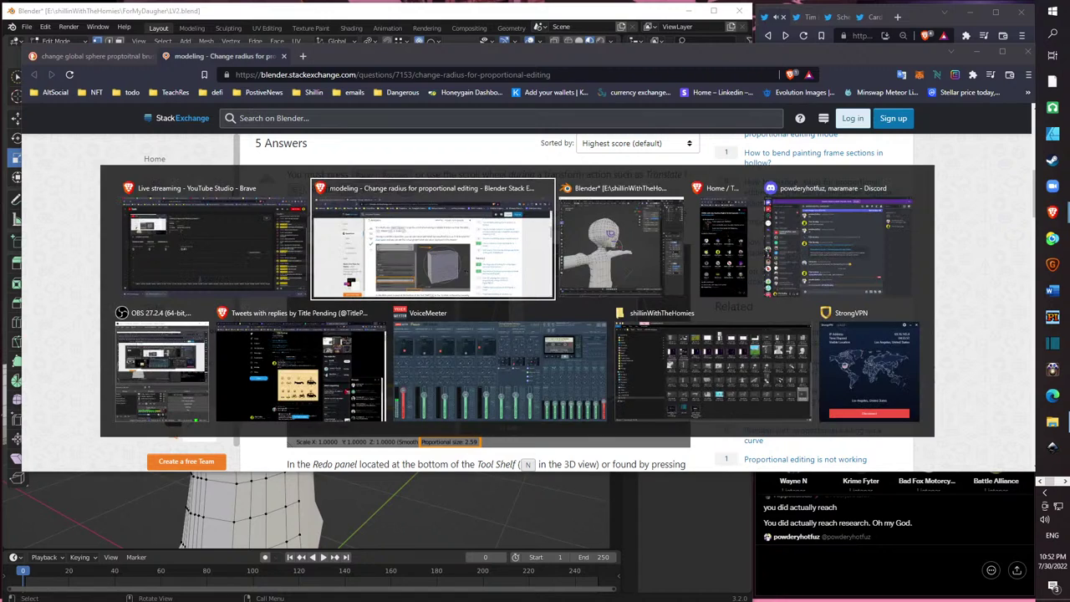
pyautogui.press('Tab')
pyautogui.press('Tab')
pyautogui.press('Escape')
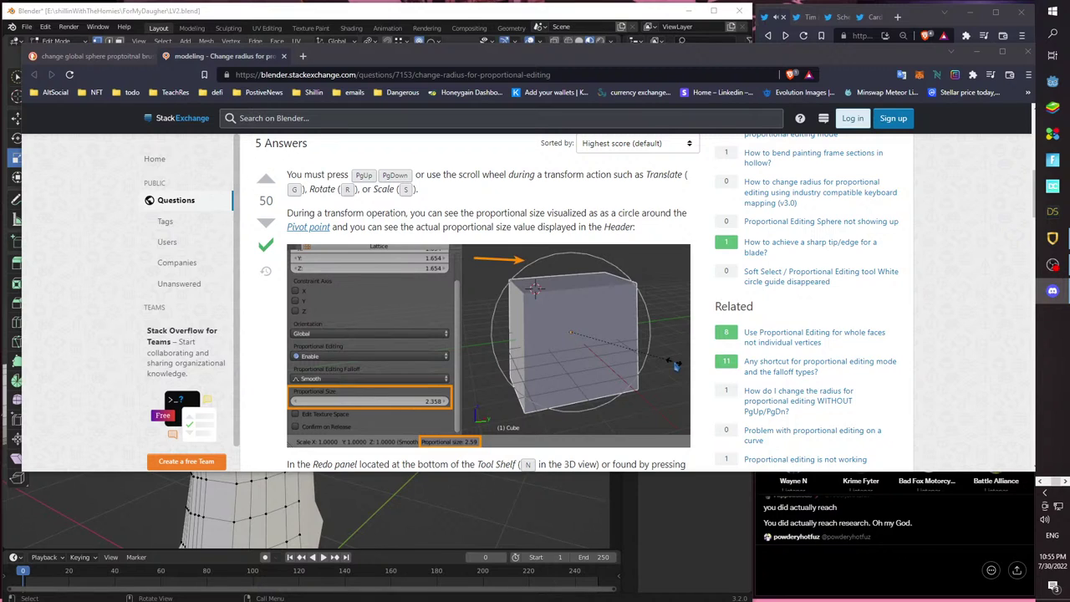
# - Route Voicemeeter's A1 output to WDM: S32E590C (NVIDIA High Definition Audio) and minimize the mixer
pyautogui.click(1053, 304)
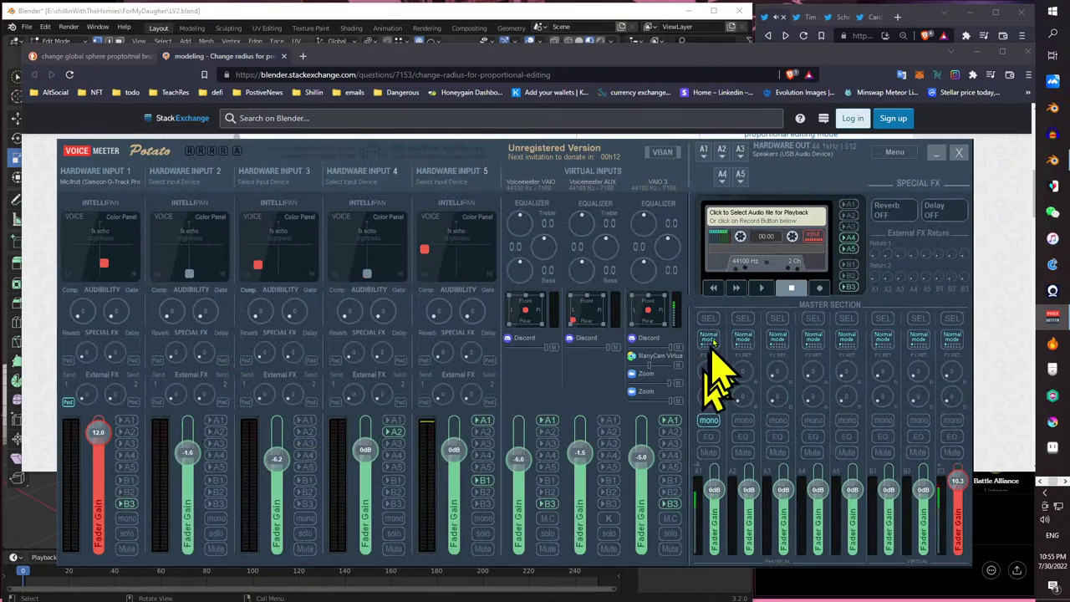
pyautogui.click(705, 153)
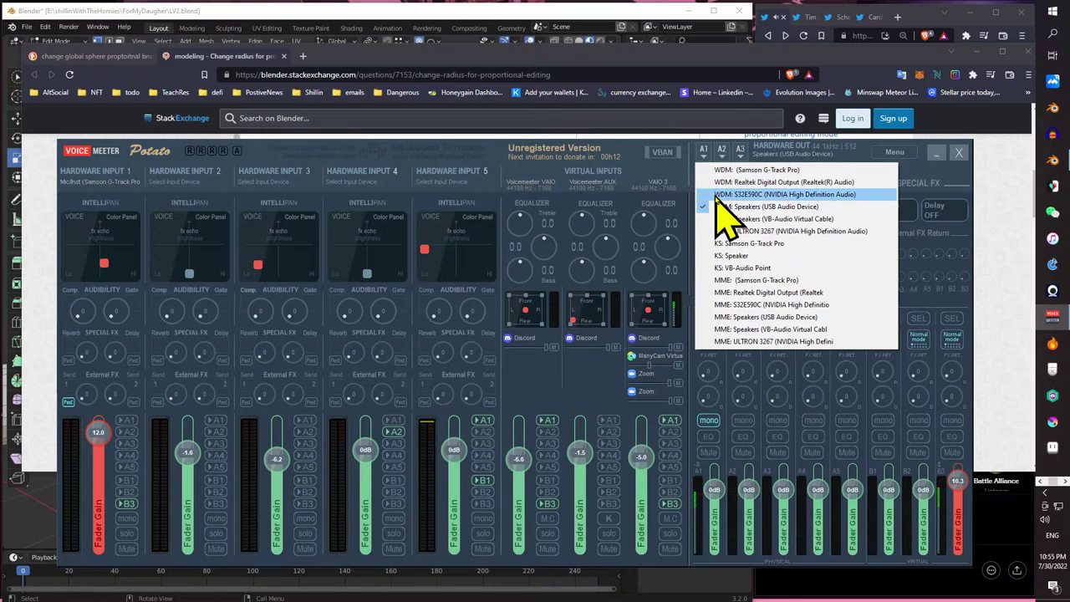
pyautogui.click(717, 195)
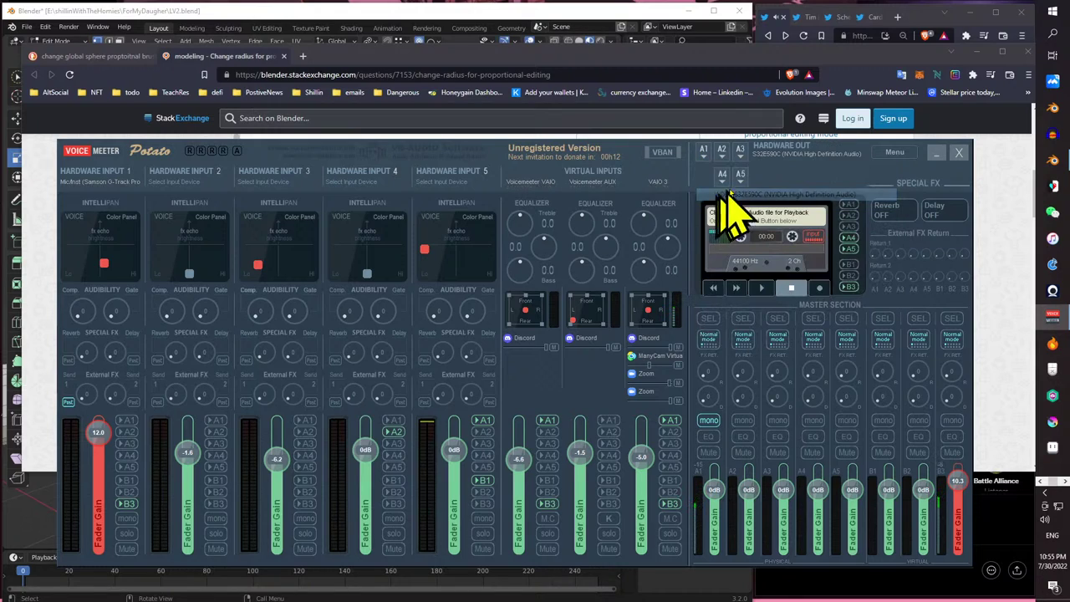
pyautogui.click(937, 154)
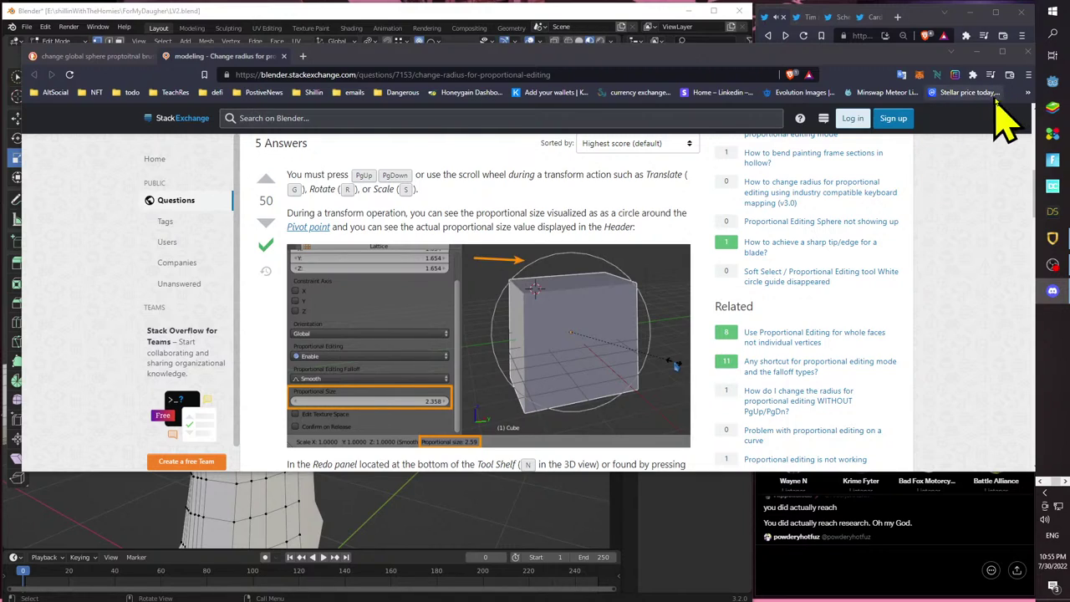
# - Maximize the Stack Exchange answer to read it, minimize Brave, then cycle windows with Alt+Tab
pyautogui.click(1005, 60)
pyautogui.click(1003, 54)
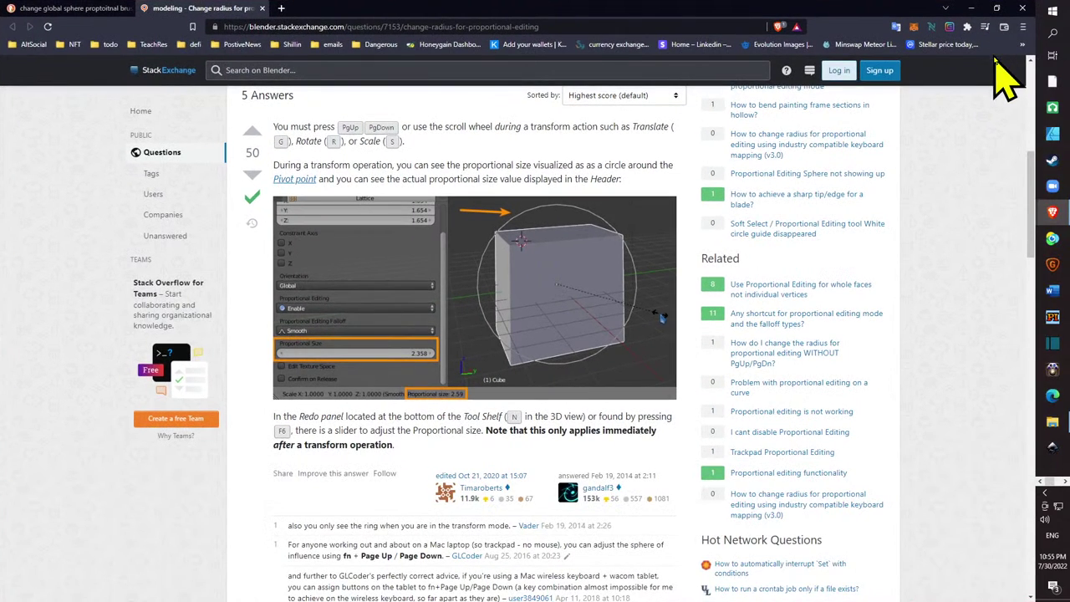
pyautogui.click(971, 8)
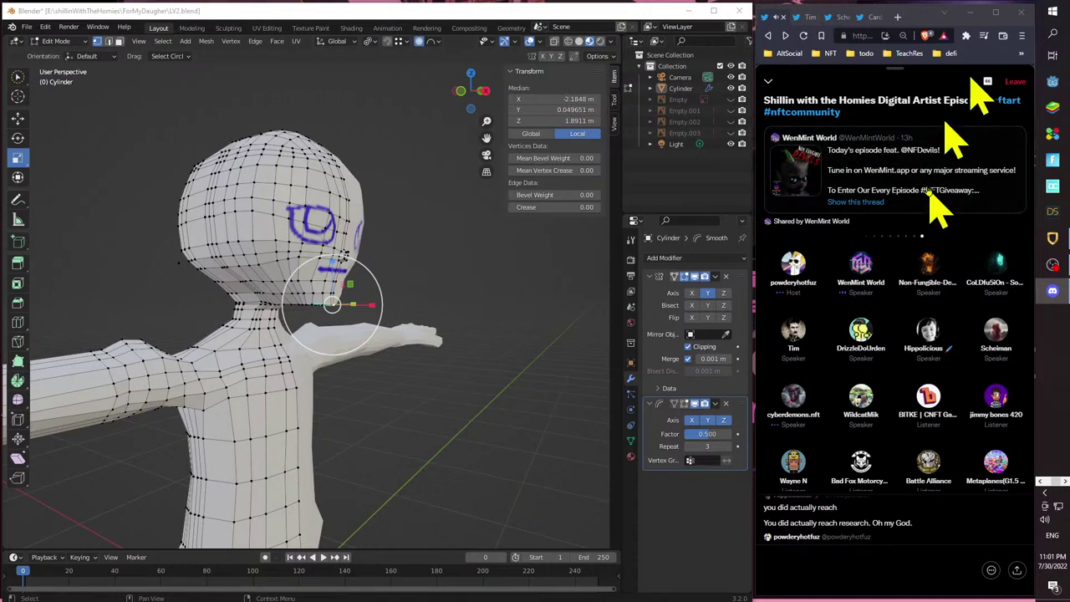
pyautogui.hotkey('alt', 'Tab')
pyautogui.hotkey('alt', 'Tab')
pyautogui.hotkey('alt', 'Tab')
pyautogui.hotkey('alt', 'Tab')
pyautogui.hotkey('alt', 'Tab')
pyautogui.hotkey('alt', 'Tab')
pyautogui.hotkey('alt', 'Tab')
pyautogui.hotkey('alt', 'Tab')
pyautogui.hotkey('alt', 'Tab')
pyautogui.hotkey('alt', 'Tab')
pyautogui.hotkey('alt', 'Tab')
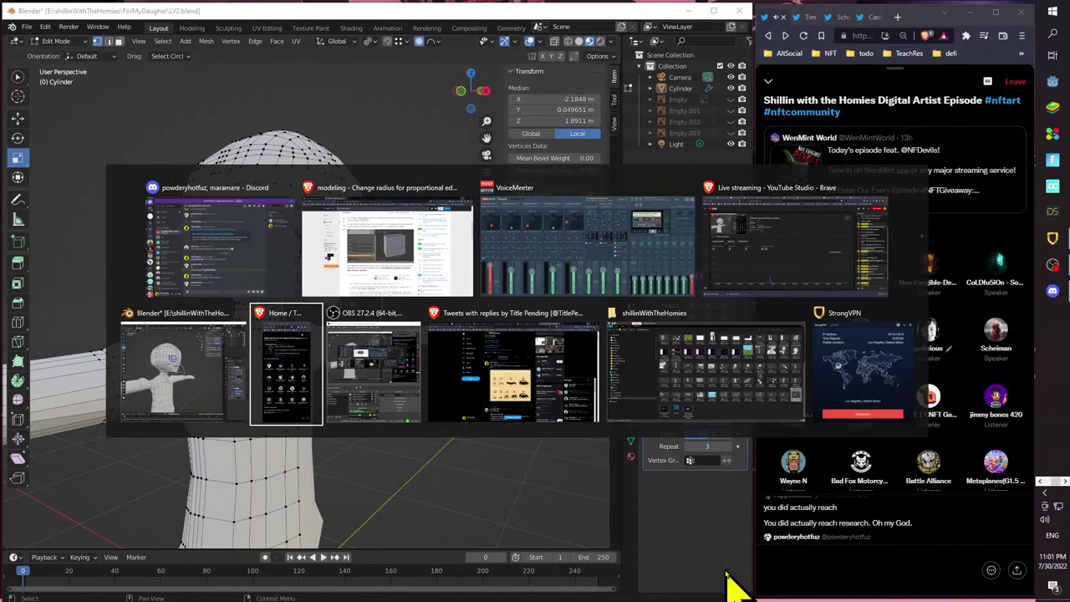
pyautogui.hotkey('alt', 'Tab')
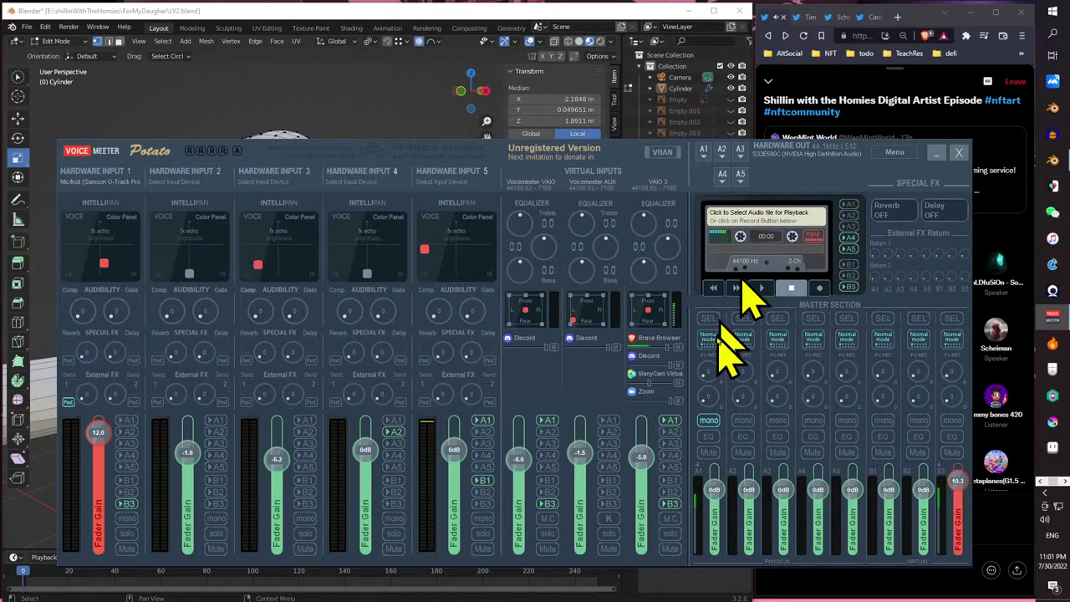
# - Route VoiceMeeter's A1 output to Speakers (USB Audio Device) and minimize the mixer to reveal Blender
pyautogui.click(707, 166)
pyautogui.click(715, 208)
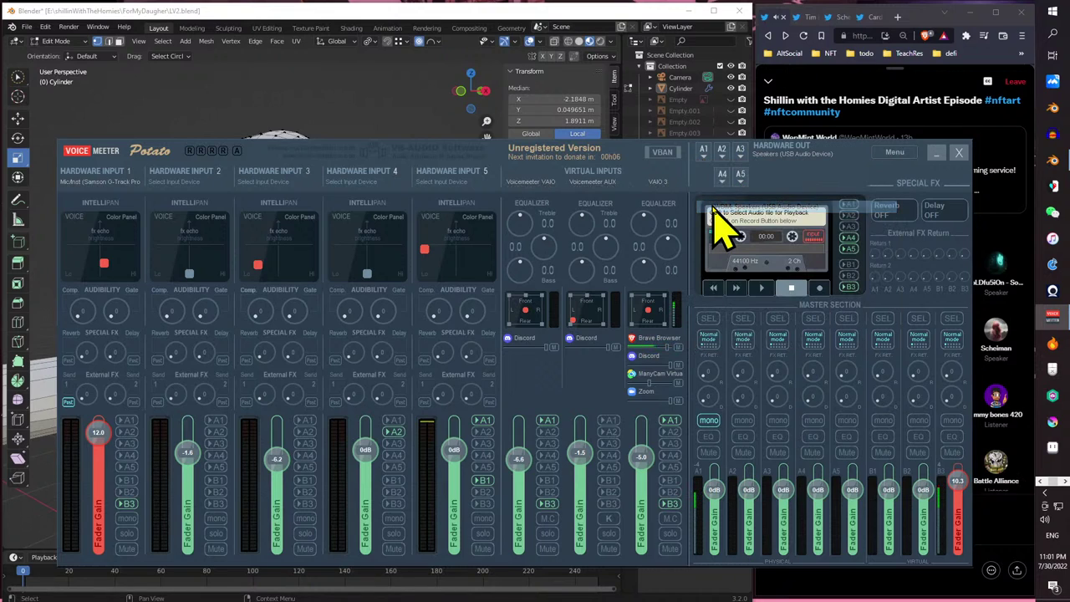
pyautogui.hotkey('alt', 'Tab')
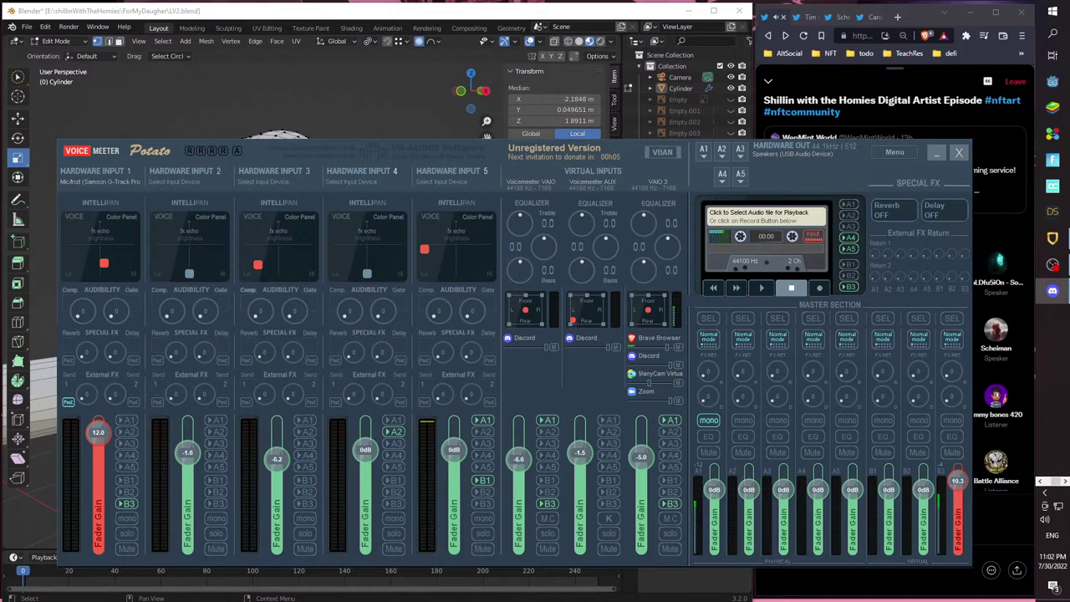
pyautogui.click(935, 154)
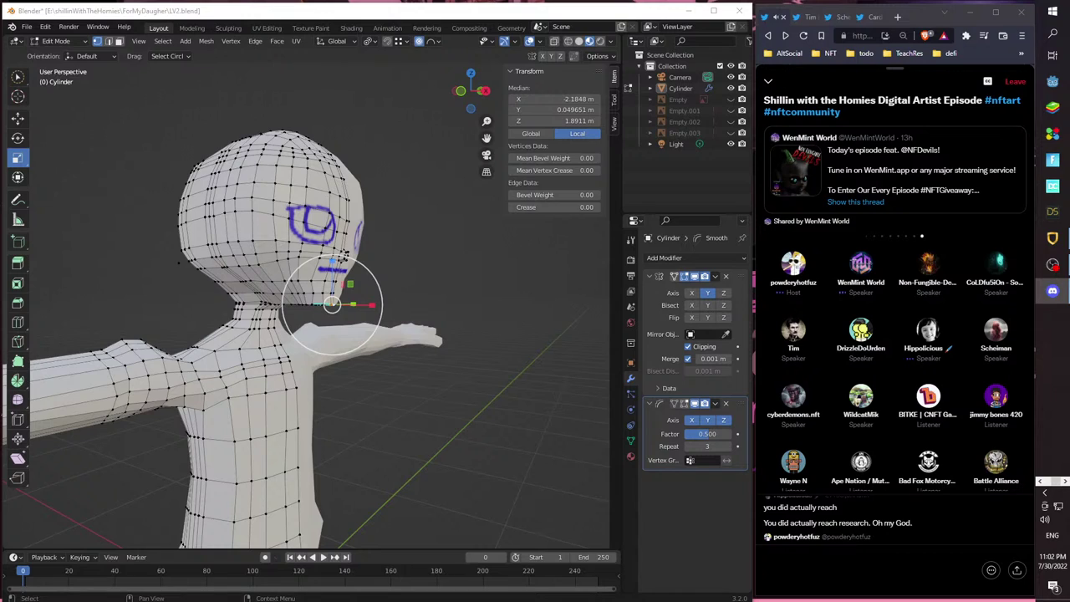
# - Bring Brave's 'Change radius for proportional editing' Stack Exchange answer to the front
pyautogui.hotkey('alt', 'Tab')
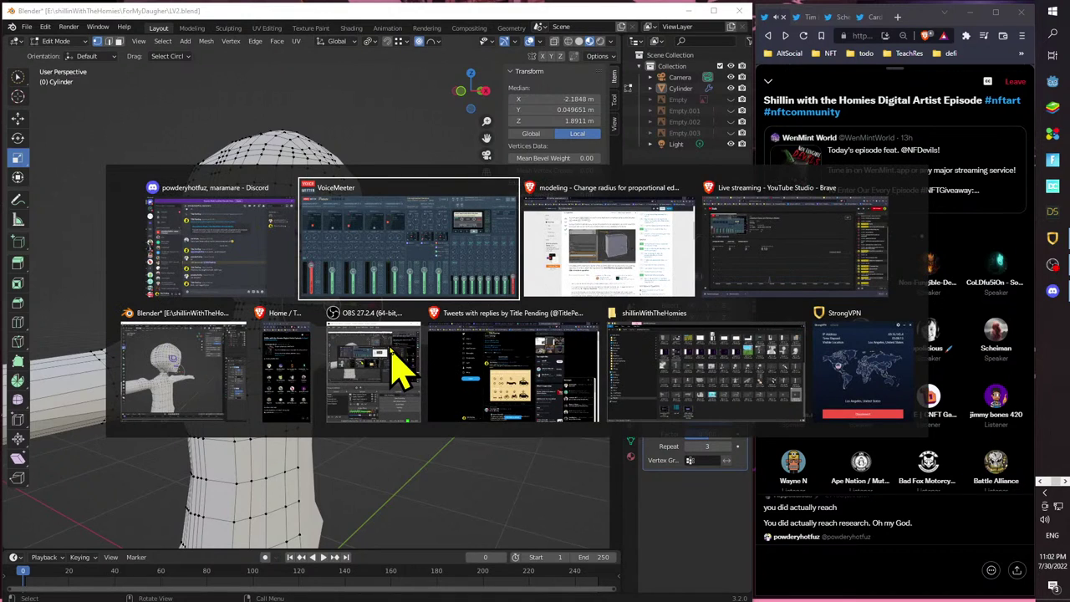
pyautogui.press('Tab')
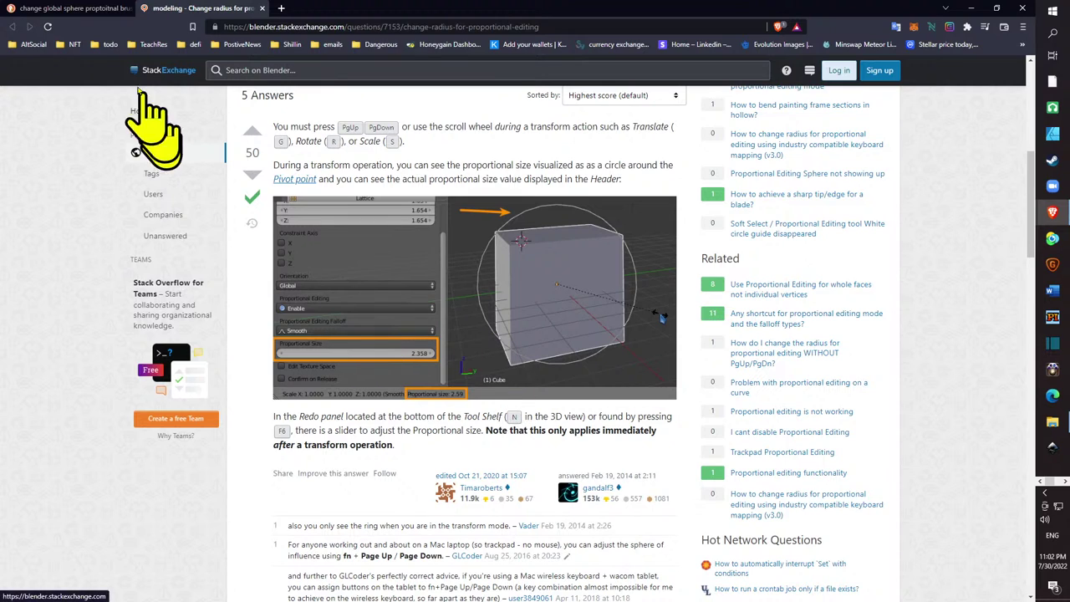
# - Flip between Blender and the Stack Exchange answer, ending on the character model in Edit Mode
pyautogui.hotkey('alt', 'Tab')
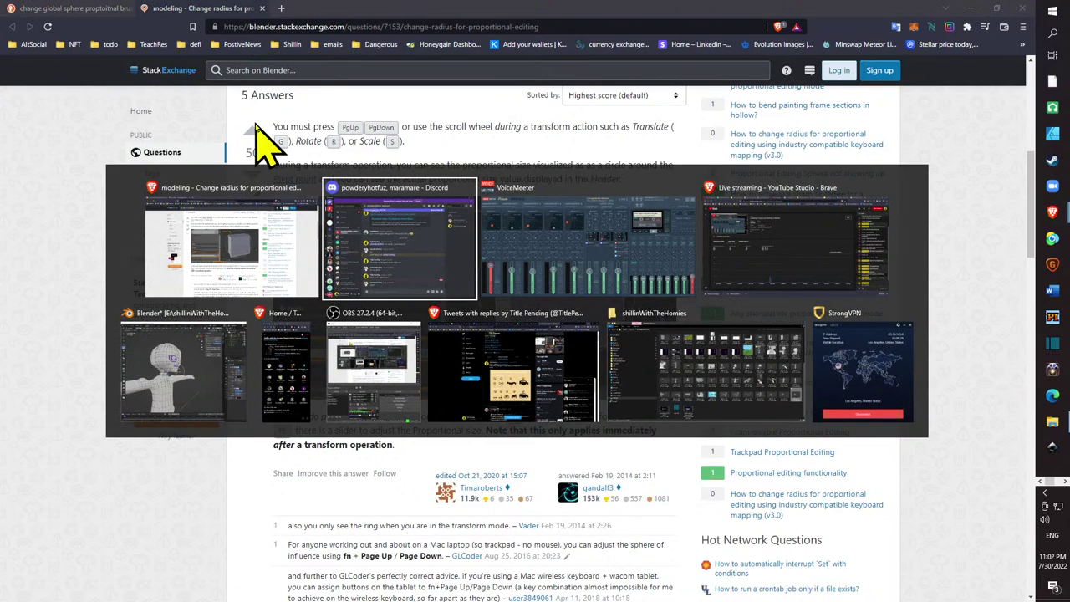
pyautogui.hotkey('alt', 'Tab')
pyautogui.hotkey('alt', 'Tab')
pyautogui.hotkey('alt', 'Tab')
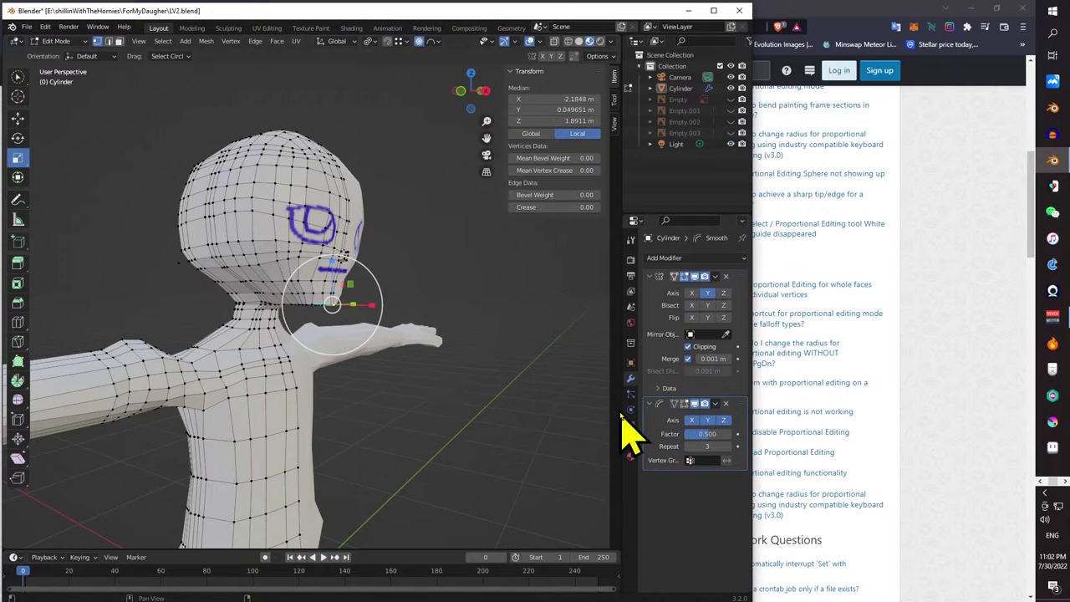
pyautogui.hotkey('alt', 'Tab')
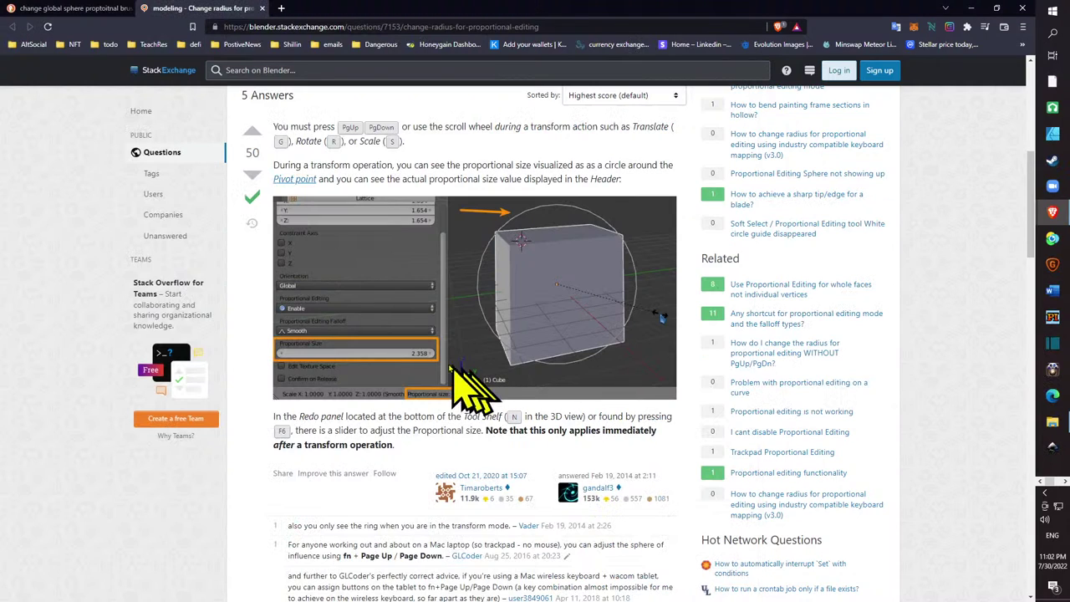
pyautogui.hotkey('alt', 'Tab')
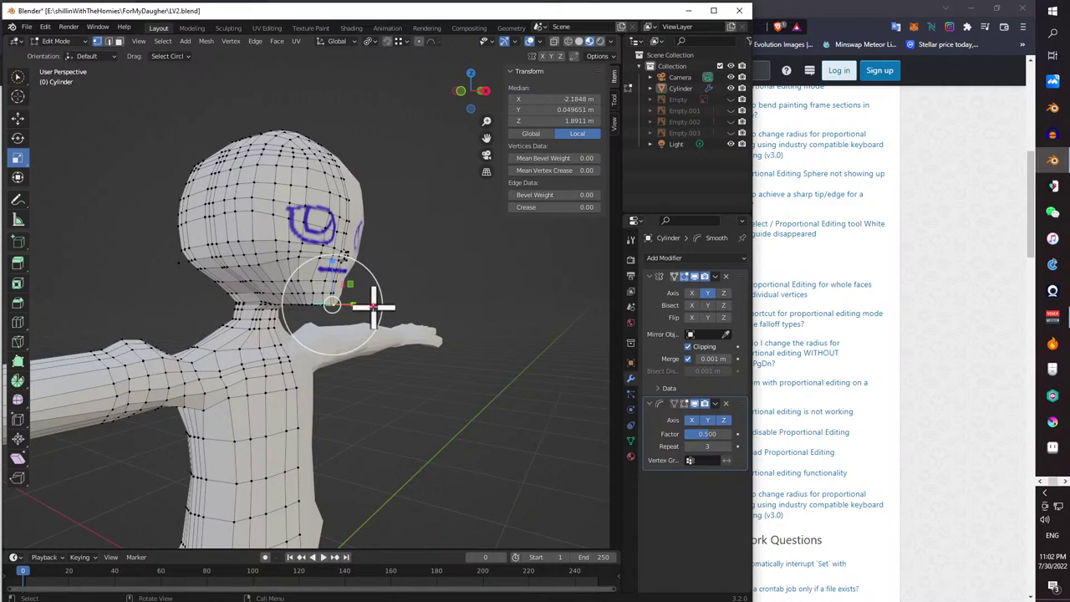
# - Move the chin vertices -0.004735 m along X with Sphere proportional falloff at size 0.025
pyautogui.click(373, 307)
pyautogui.hotkey('ctrl', 'z')
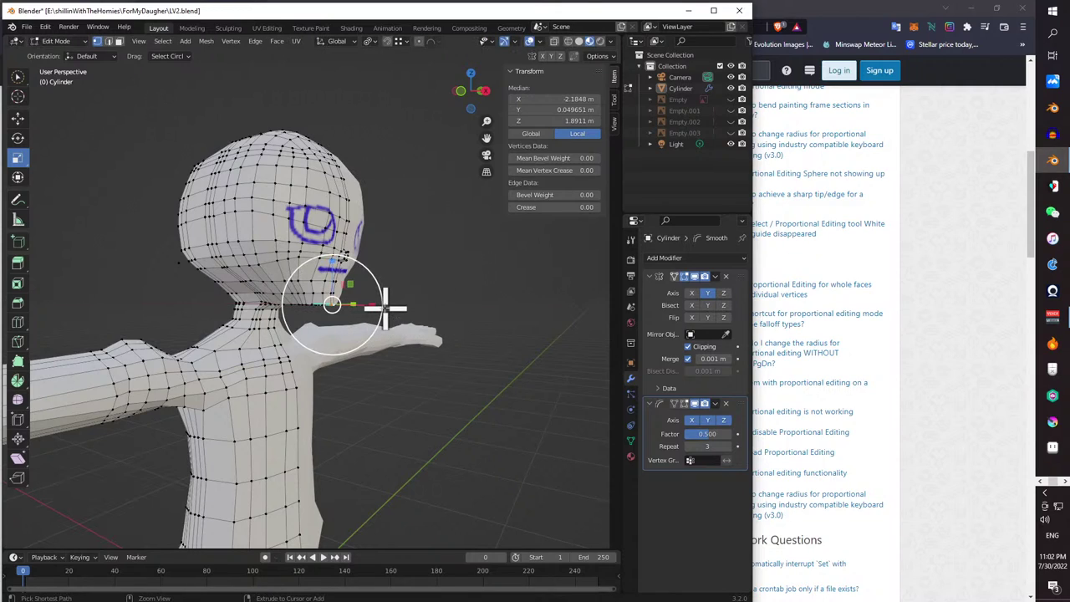
pyautogui.scroll(3, 335, 292)
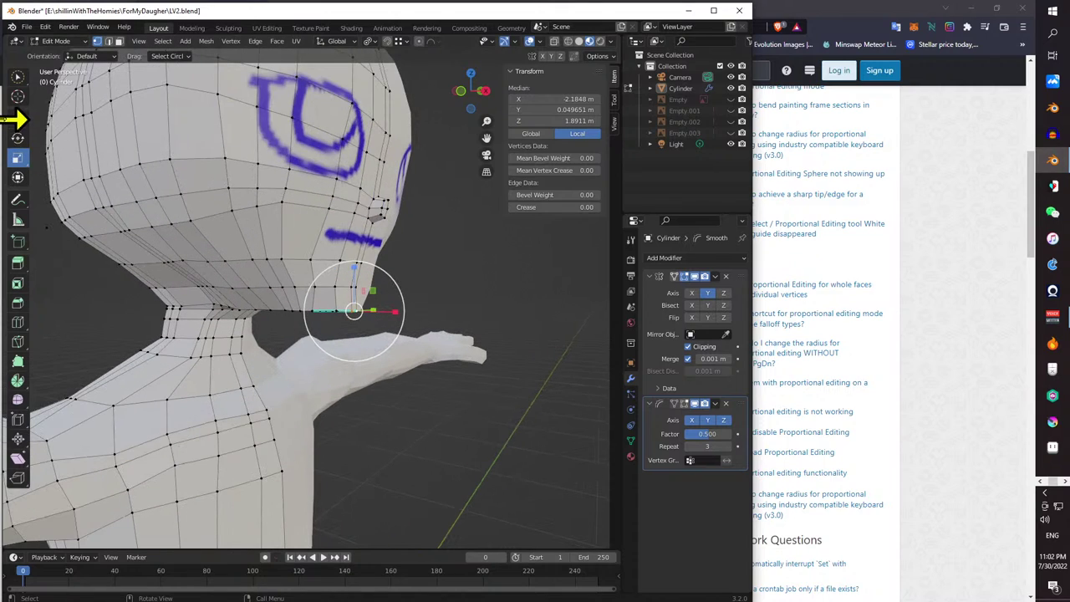
pyautogui.click(13, 122)
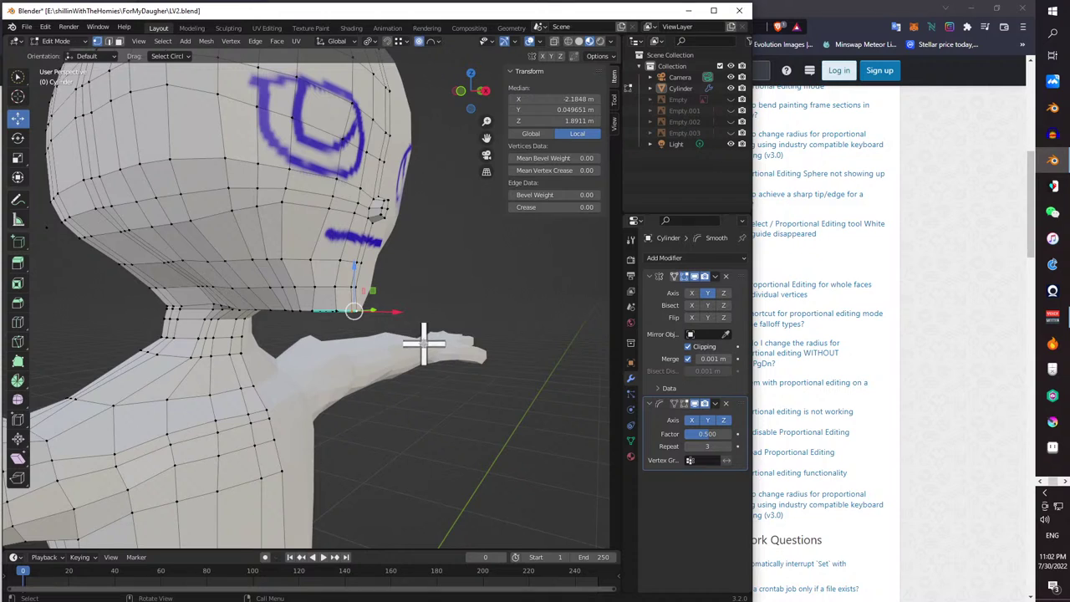
pyautogui.moveTo(391, 310); pyautogui.dragTo(410, 317)
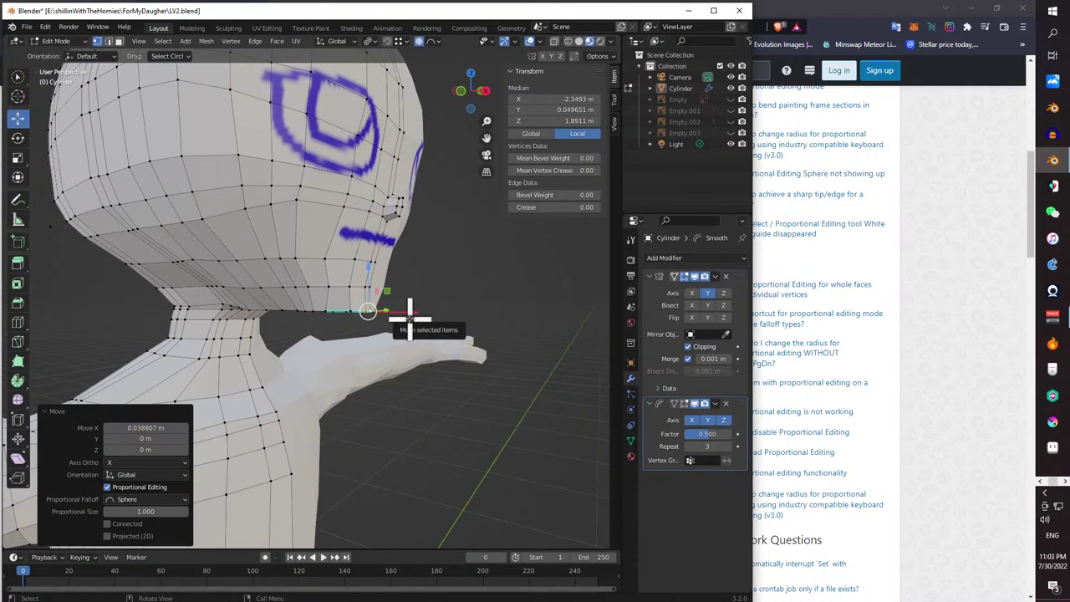
pyautogui.hotkey('ctrl', 'z')
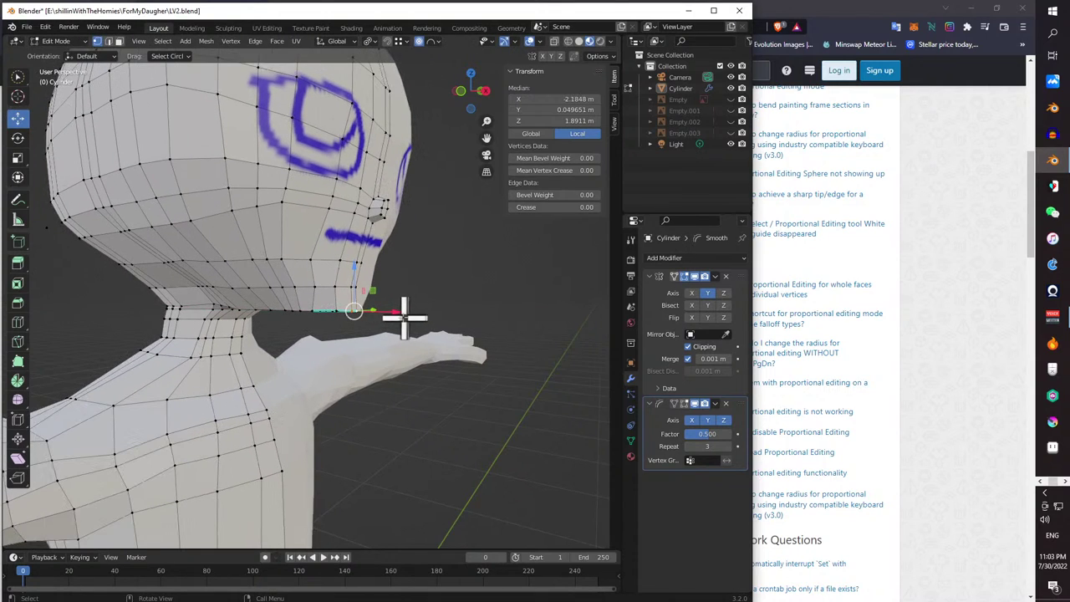
pyautogui.moveTo(394, 313); pyautogui.dragTo(390, 313)
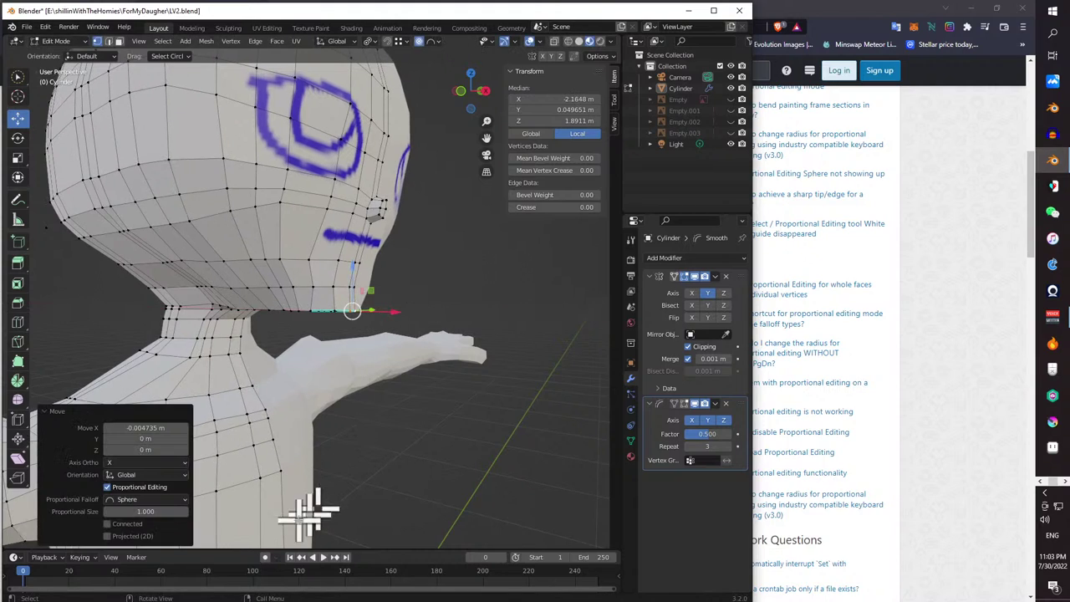
pyautogui.click(154, 510)
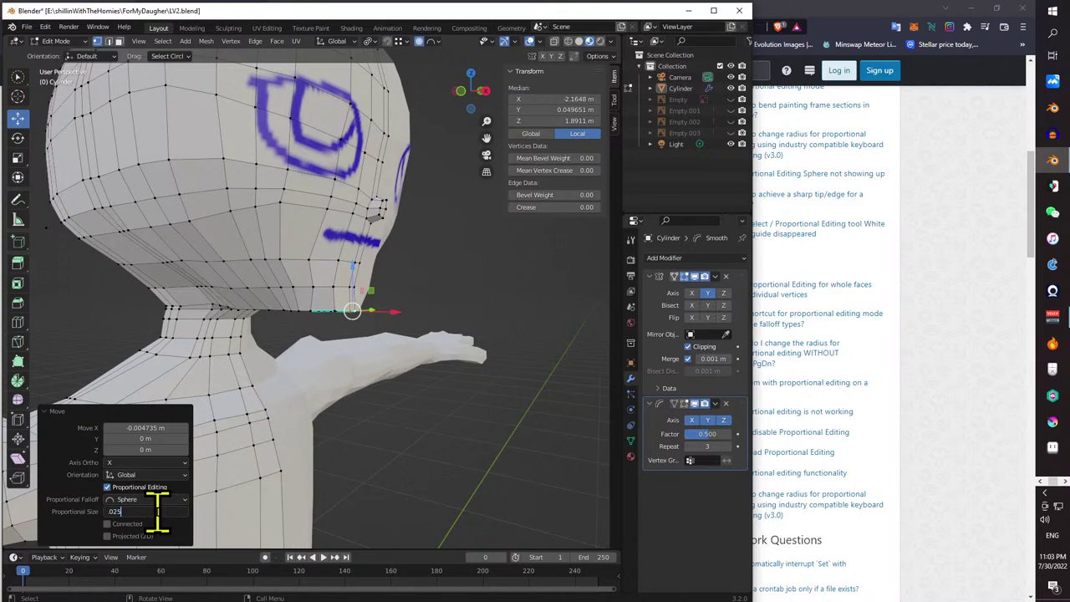
pyautogui.press('Return')
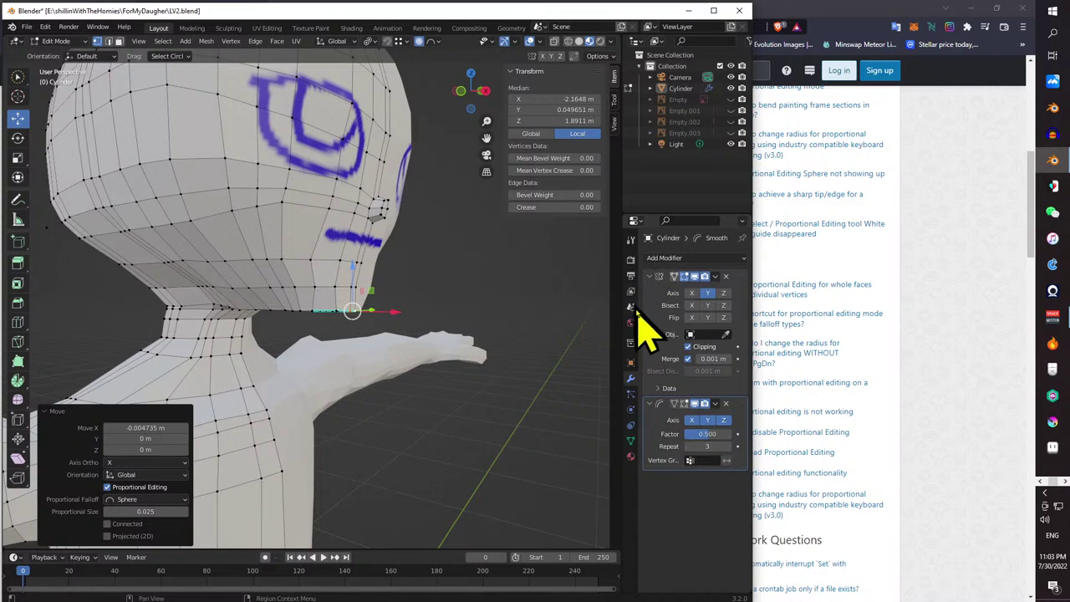
# - Browse the Properties tabs from Tool through Data, ending on the Cylinder's Principled BSDF material
pyautogui.click(632, 244)
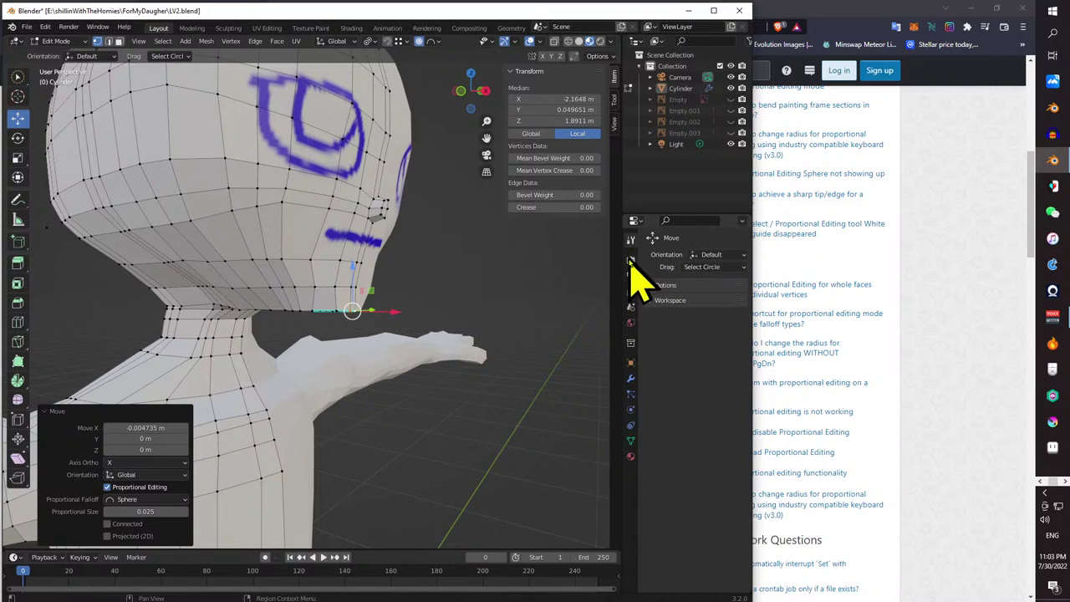
pyautogui.click(631, 259)
pyautogui.click(631, 275)
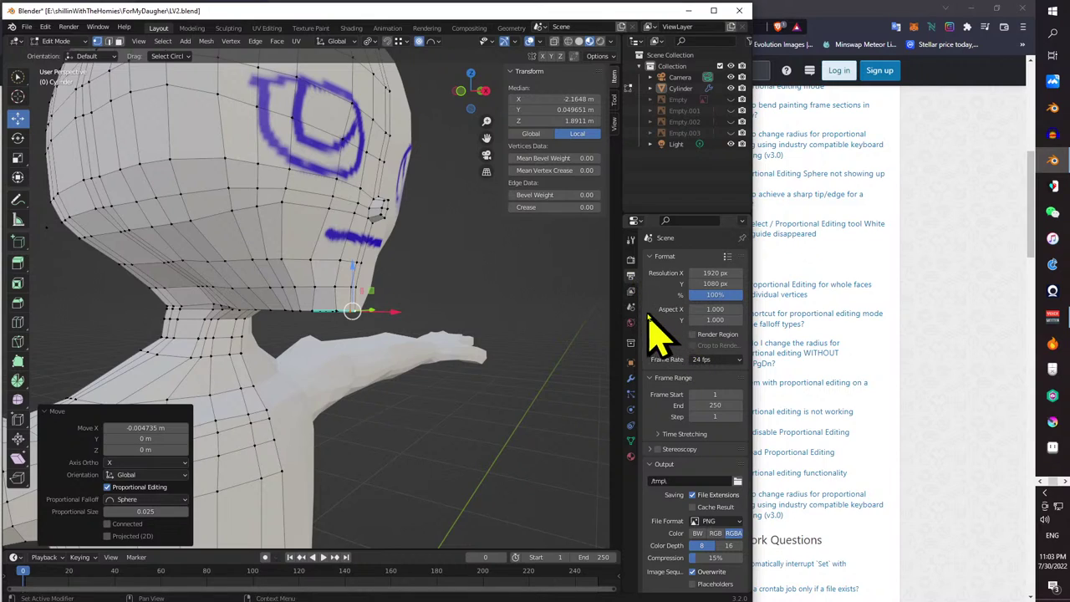
pyautogui.click(631, 308)
pyautogui.click(630, 291)
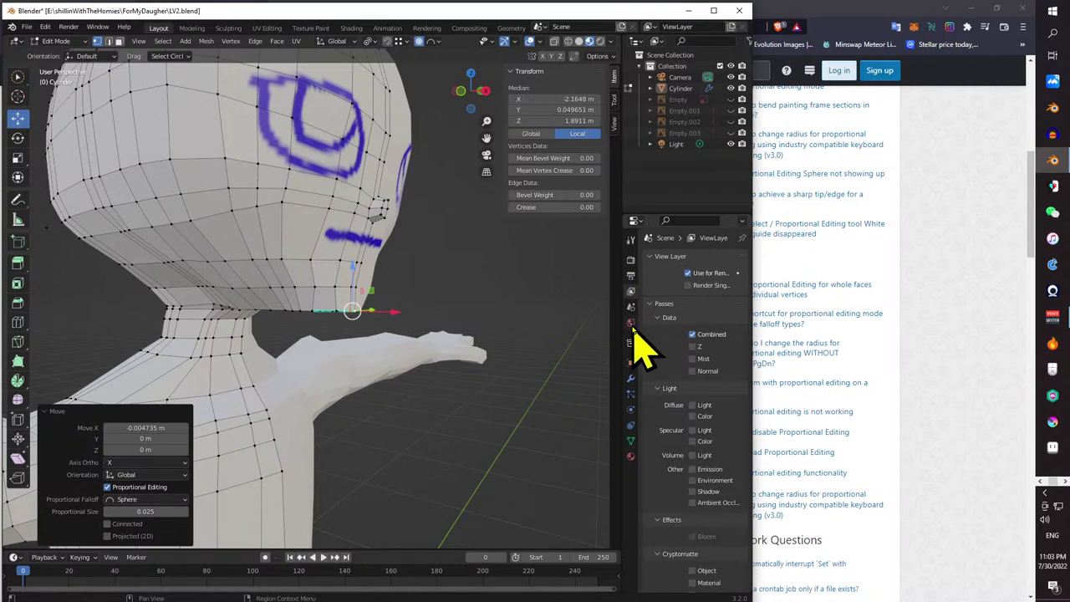
pyautogui.click(631, 324)
pyautogui.click(631, 343)
pyautogui.click(631, 362)
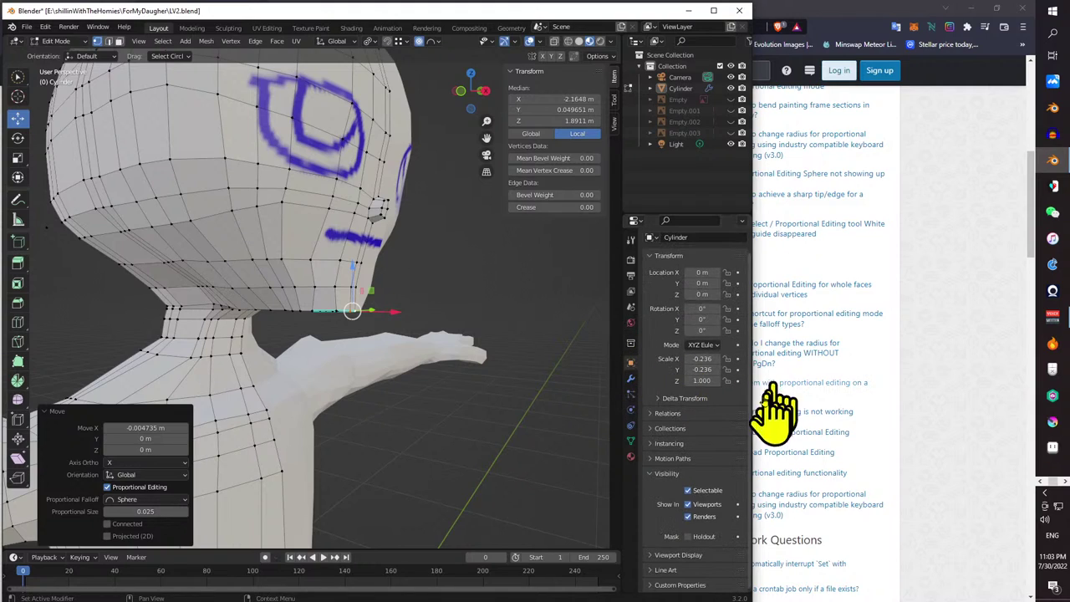
pyautogui.click(632, 379)
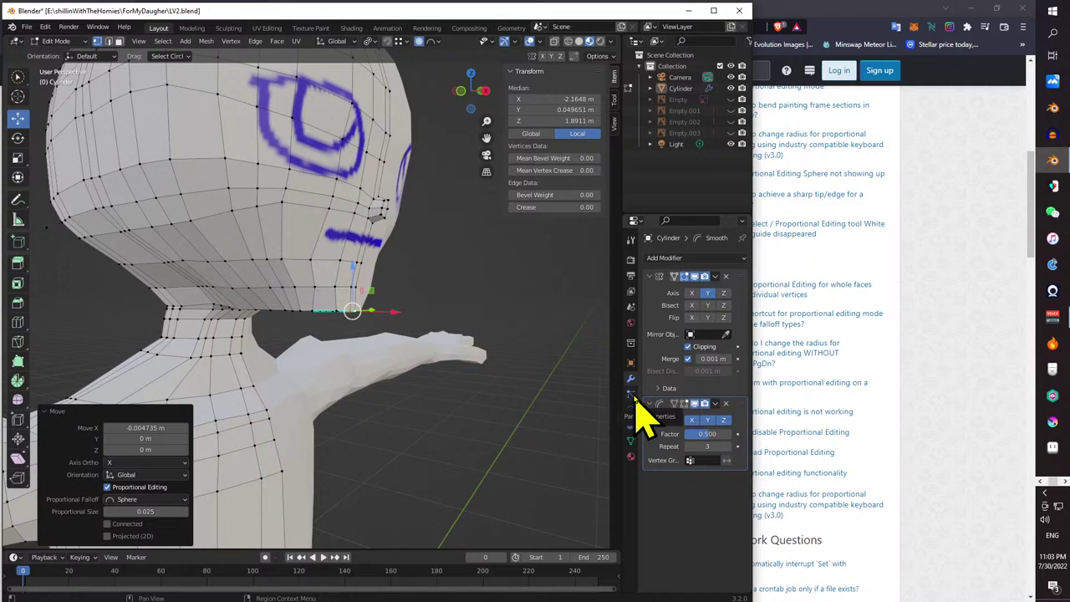
pyautogui.click(632, 396)
pyautogui.click(632, 410)
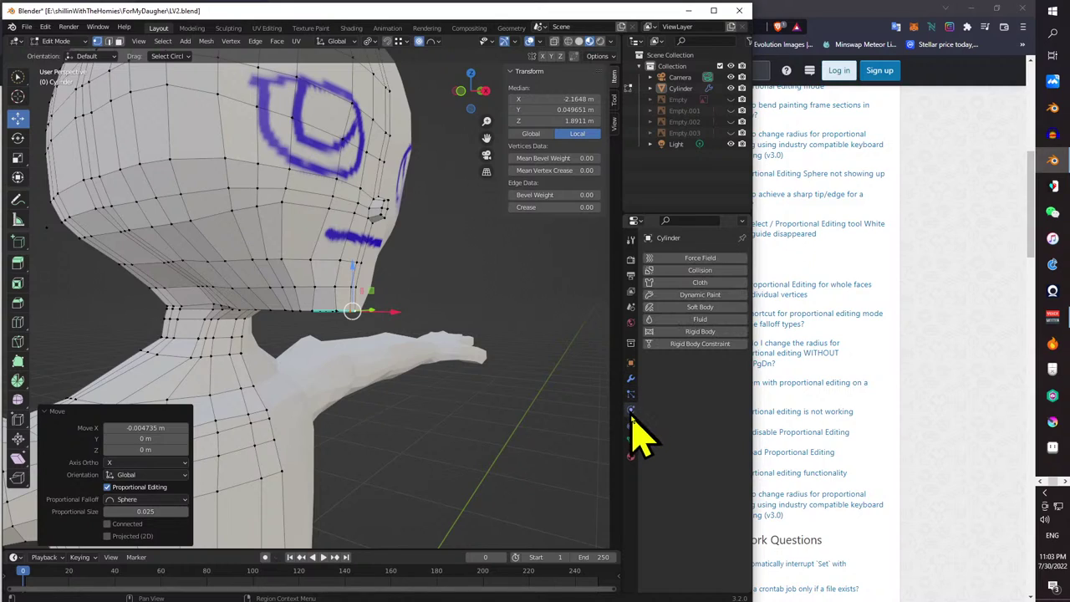
pyautogui.click(631, 440)
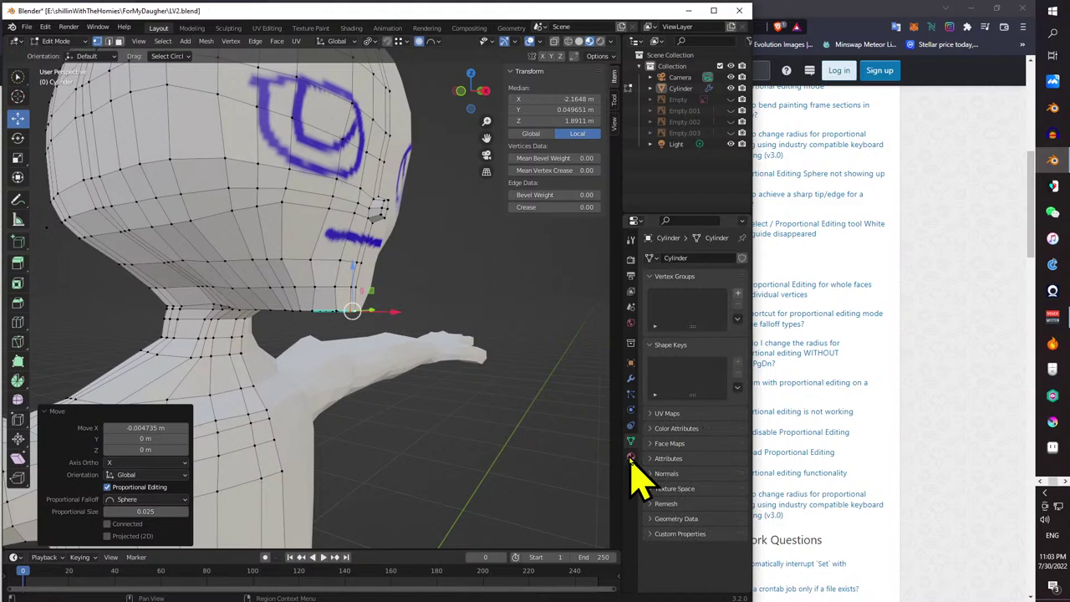
pyautogui.click(631, 458)
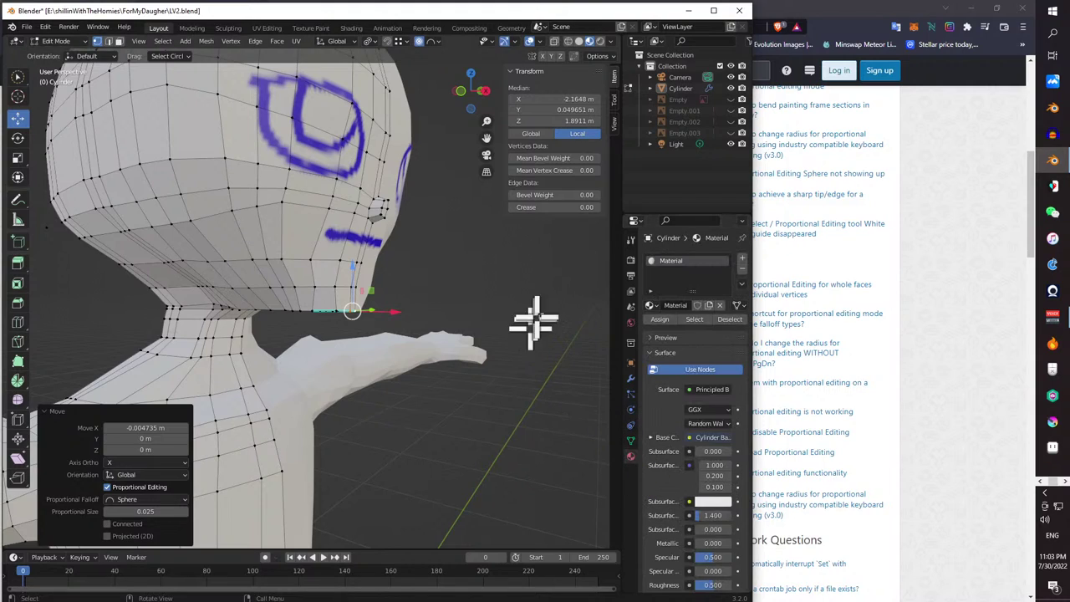
pyautogui.click(991, 234)
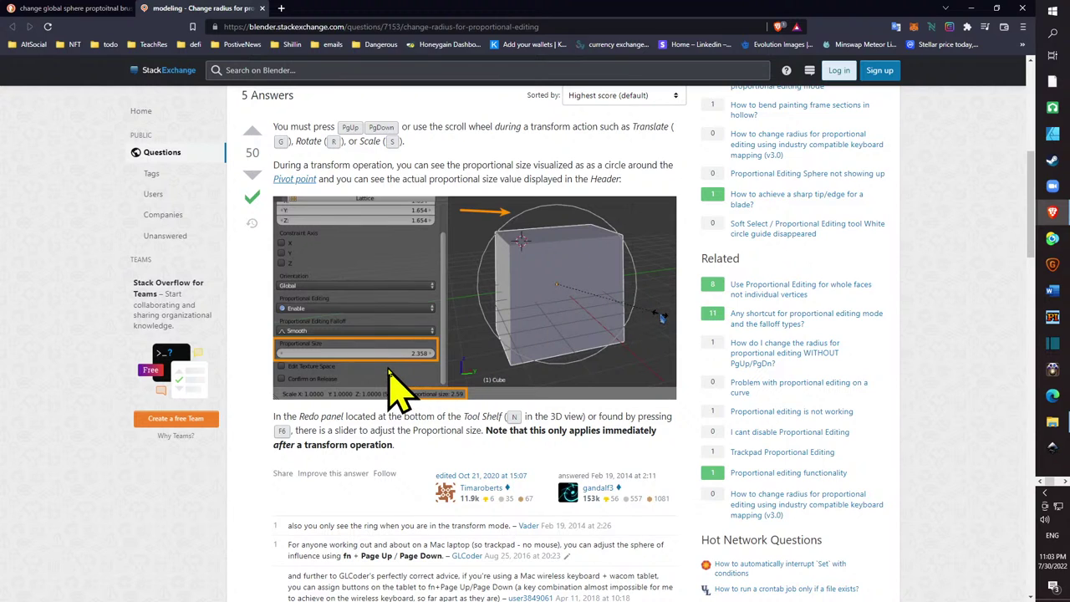
pyautogui.hotkey('alt', 'Tab')
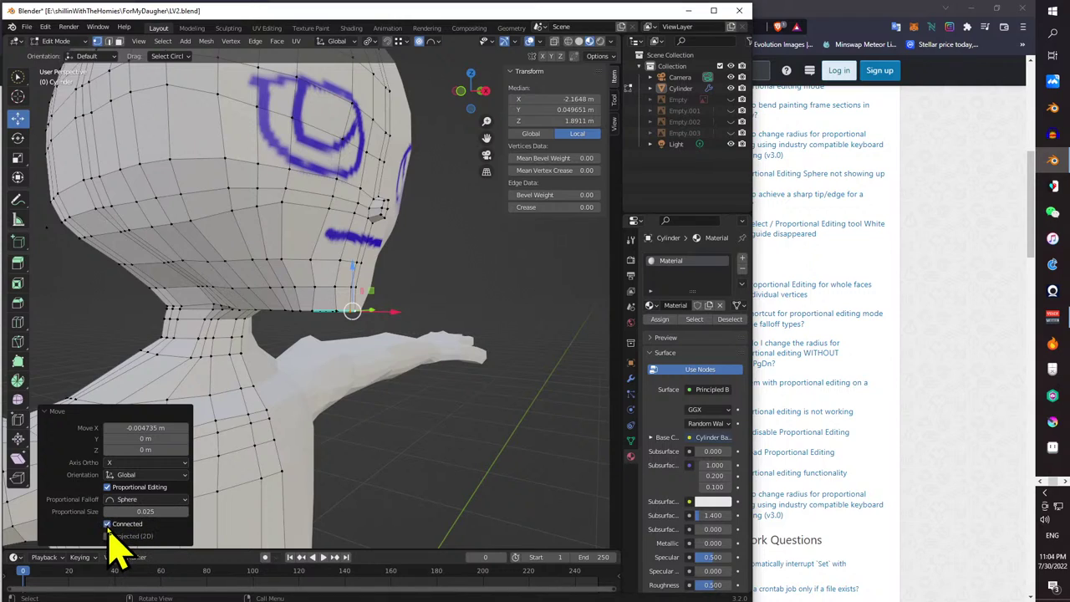
# - Switch proportional falloff to Smooth, move the neck vertices, and save LV2.blend
pyautogui.click(159, 500)
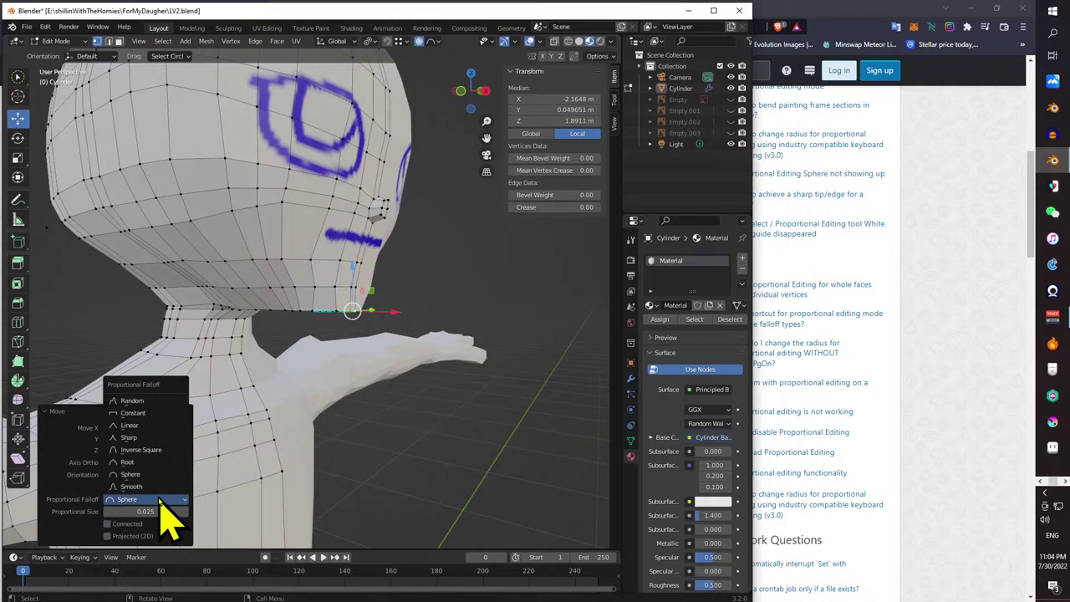
pyautogui.click(177, 487)
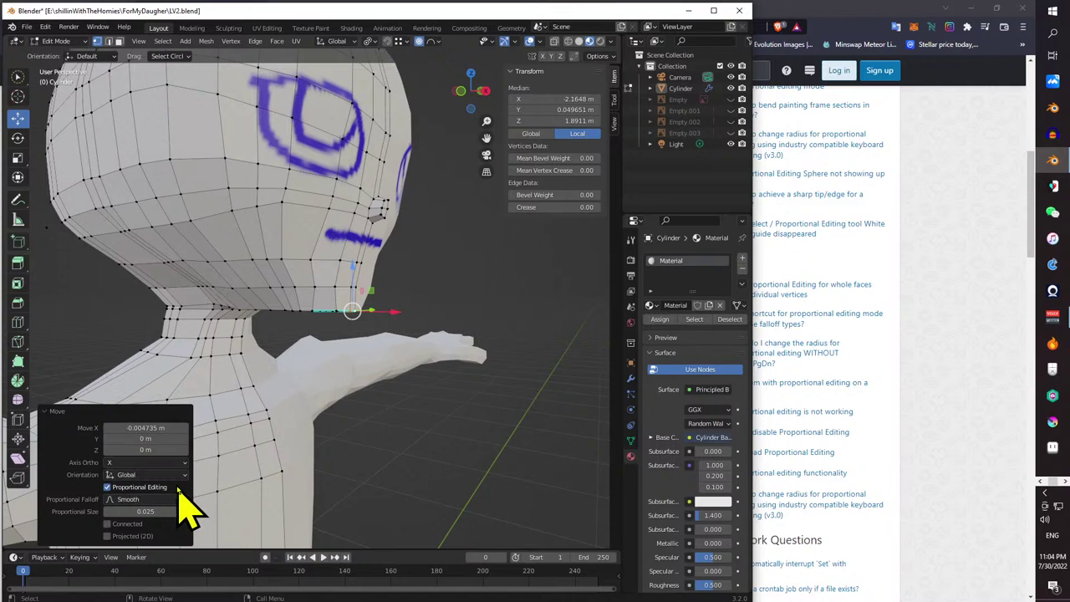
pyautogui.press('g')
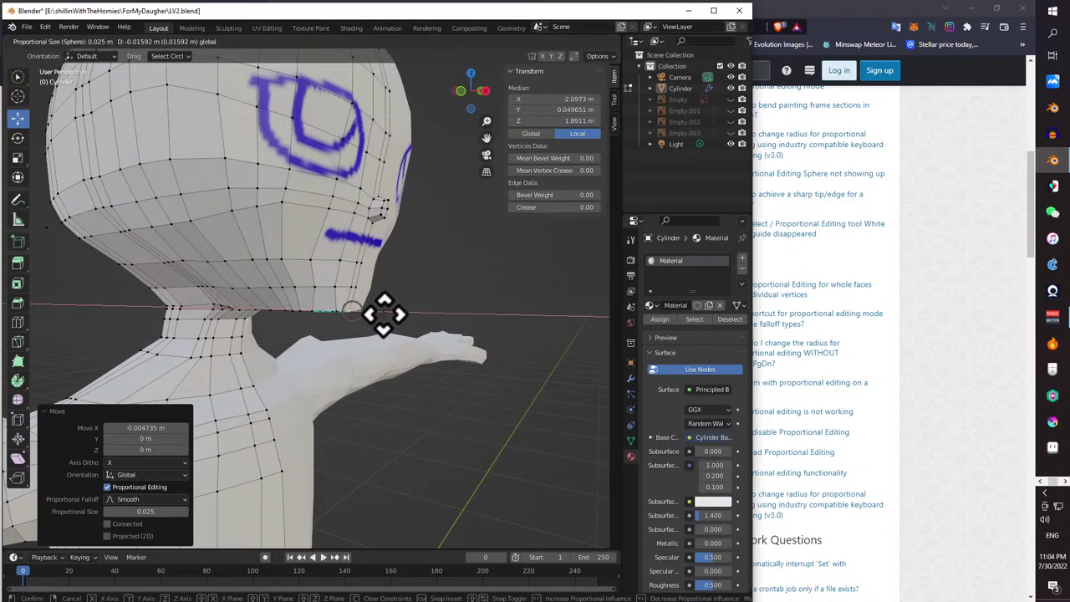
pyautogui.click(390, 316)
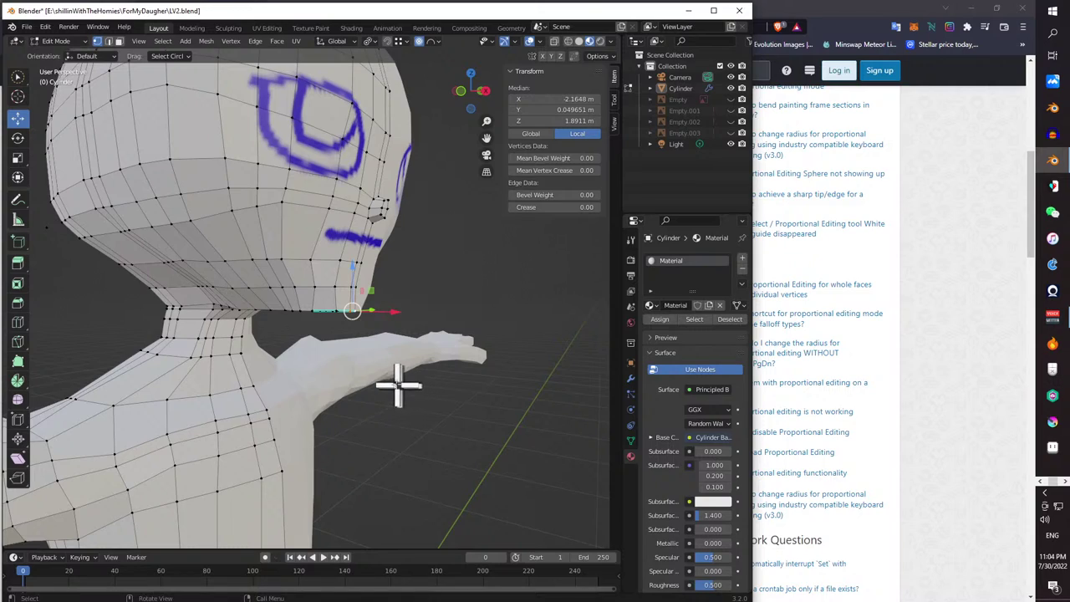
pyautogui.hotkey('ctrl', 'q')
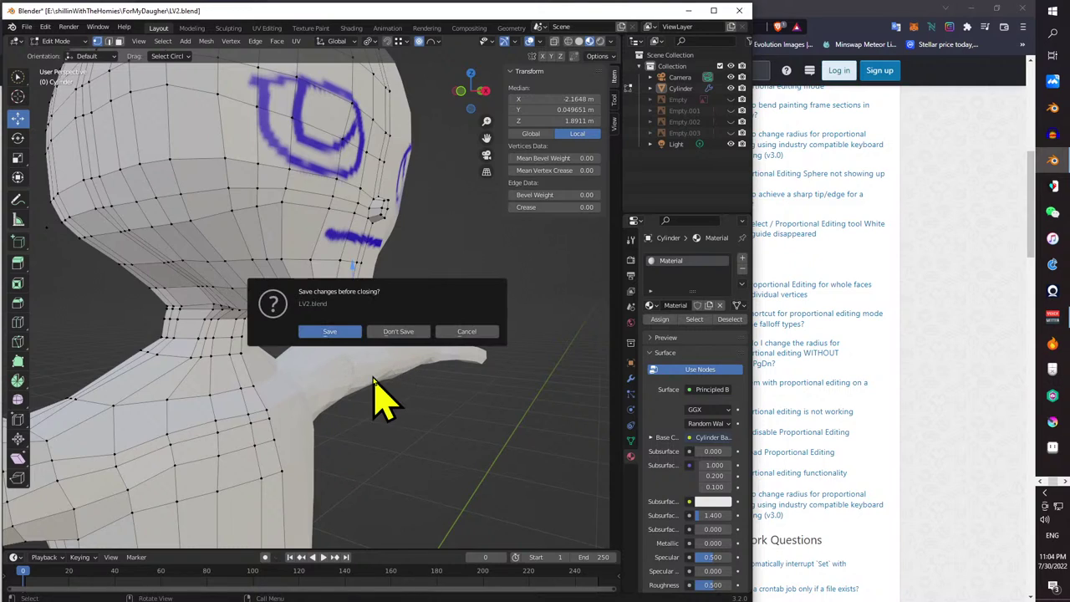
pyautogui.press('Escape')
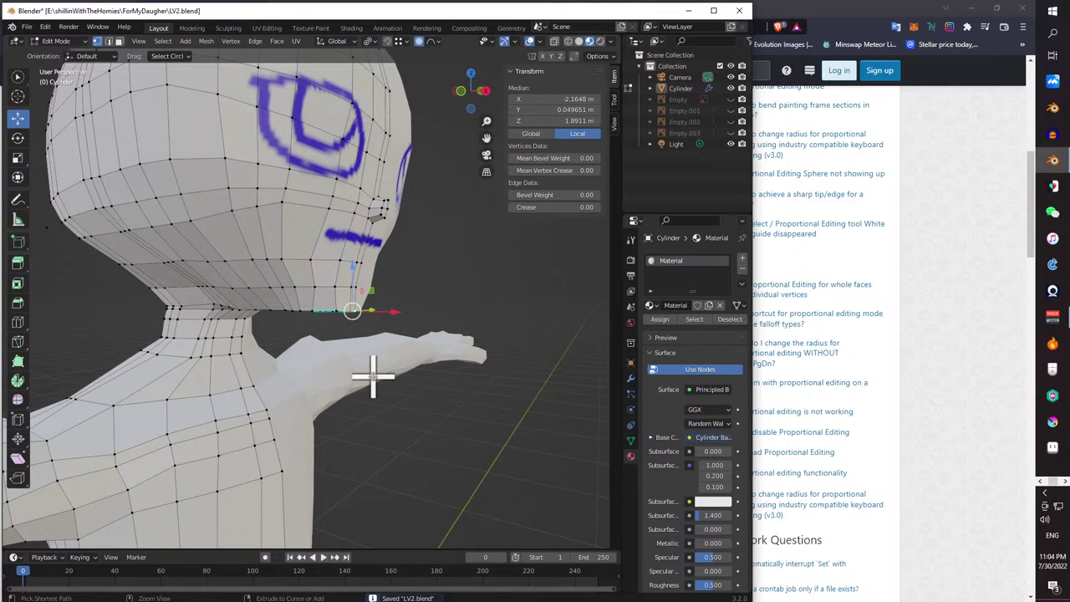
pyautogui.hotkey('ctrl', 'q')
pyautogui.press('Escape')
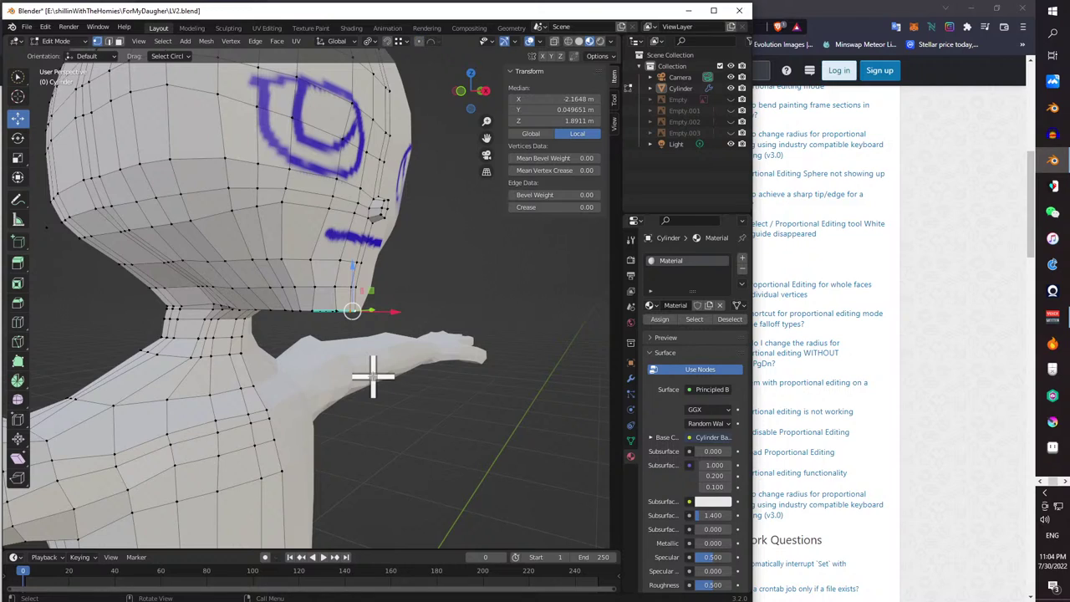
# - Test proportional neck moves along X and in Normal orientation, undo the last, and return to the answer
pyautogui.moveTo(391, 314); pyautogui.dragTo(400, 314)
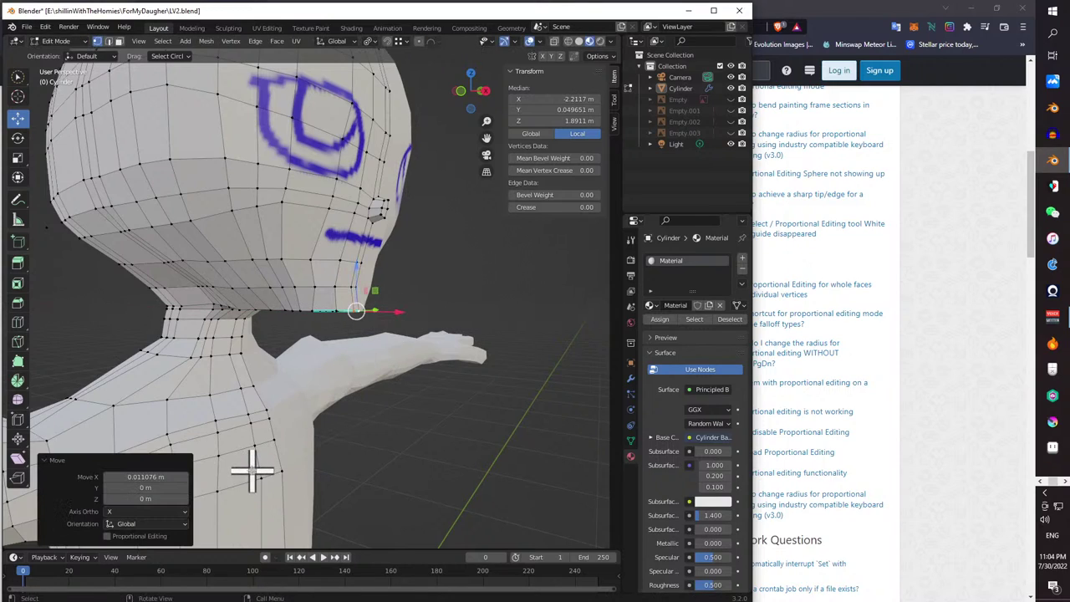
pyautogui.click(107, 535)
pyautogui.click(167, 474)
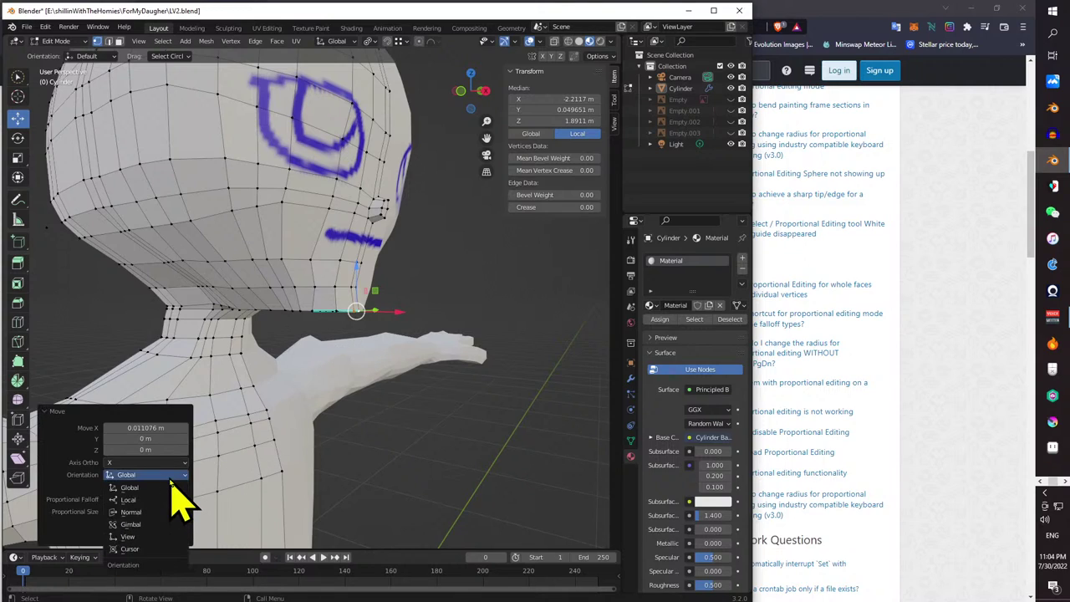
pyautogui.click(172, 511)
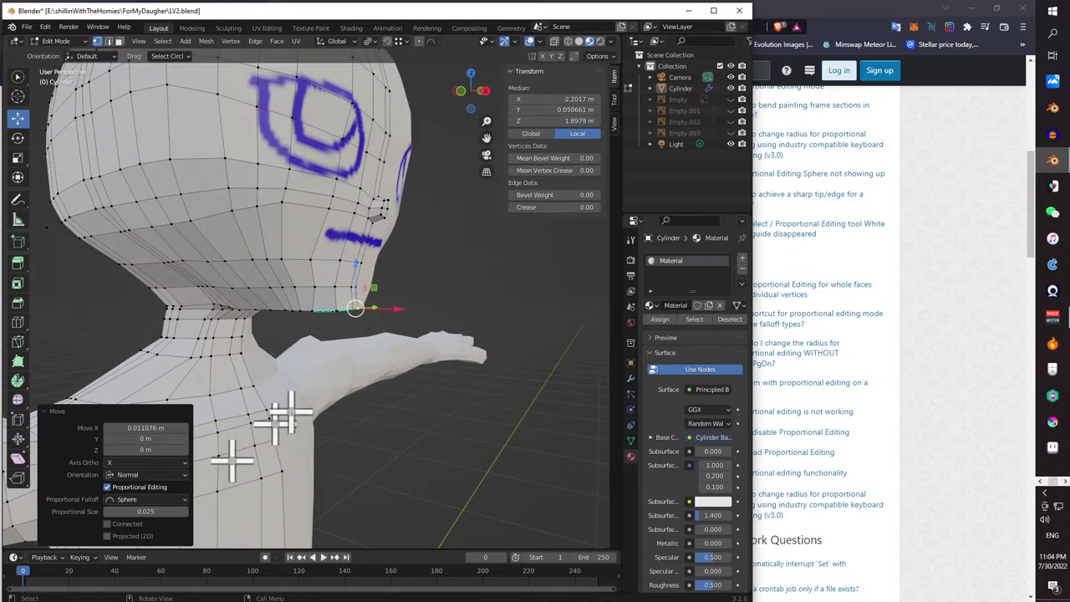
pyautogui.moveTo(355, 266); pyautogui.dragTo(371, 304)
pyautogui.moveTo(370, 303); pyautogui.dragTo(310, 312, button='middle')
pyautogui.hotkey('ctrl', 'z')
pyautogui.hotkey('ctrl', 'z')
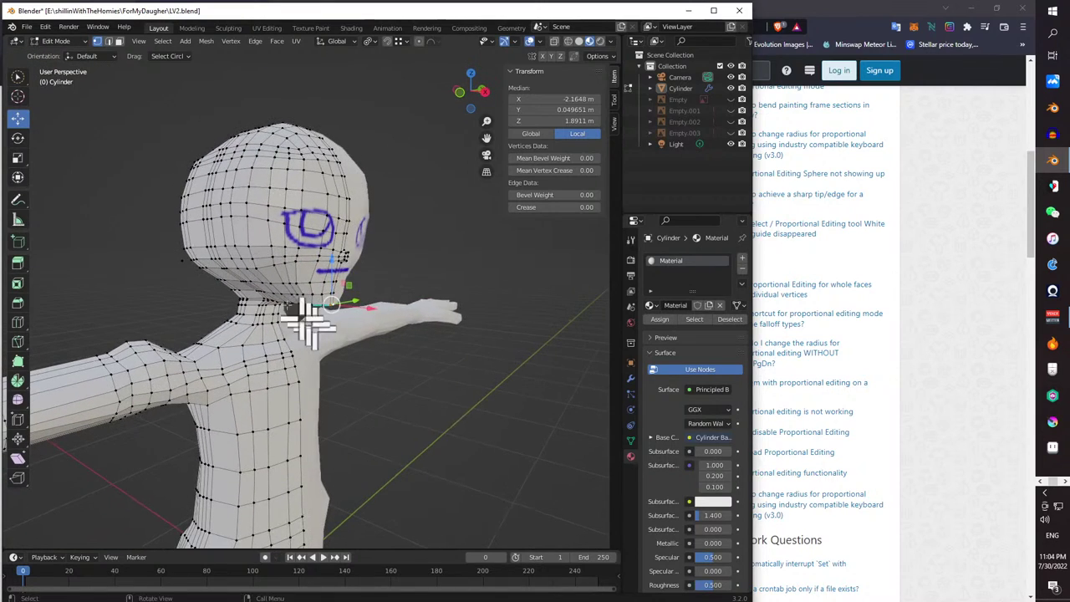
pyautogui.click(974, 244)
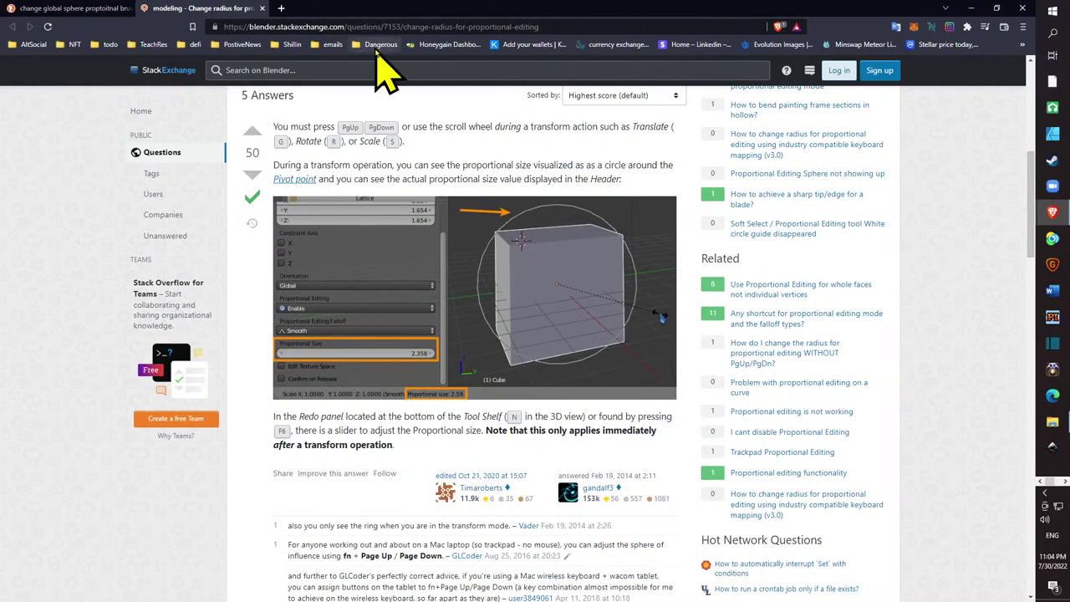
# - Search DuckDuckGo for 'anime heads', then refine the query to 'anime heads side profiles'
pyautogui.click(317, 27)
pyautogui.write('anim')
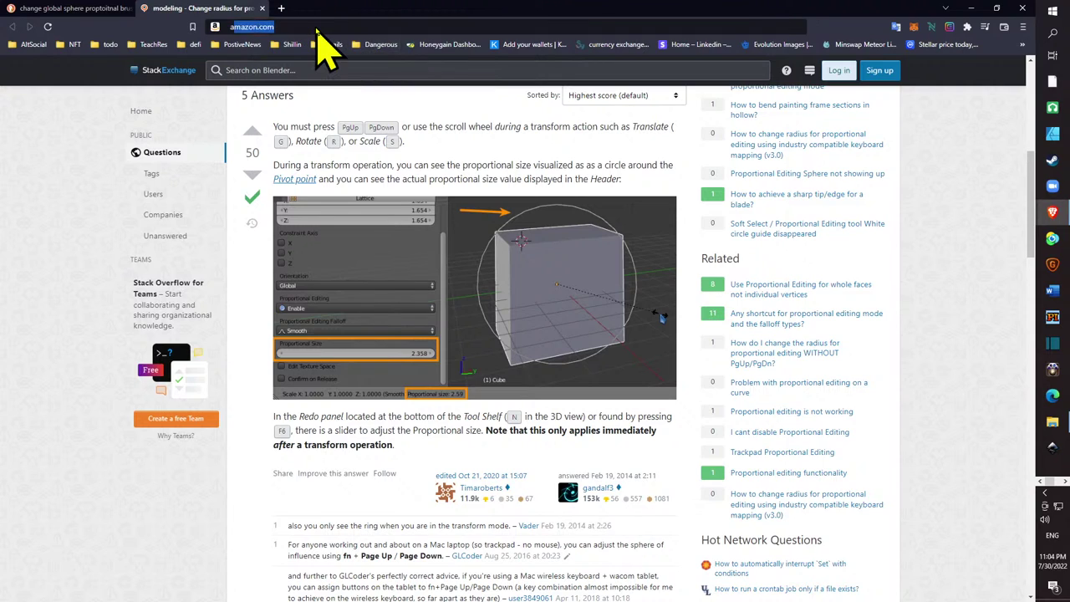
pyautogui.write('e heads')
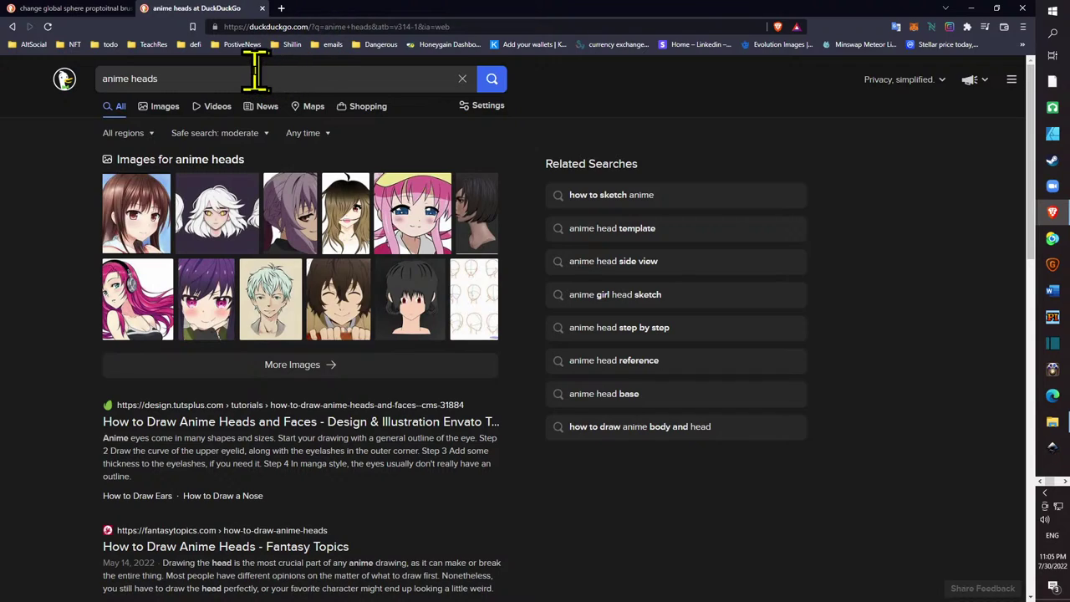
pyautogui.click(249, 75)
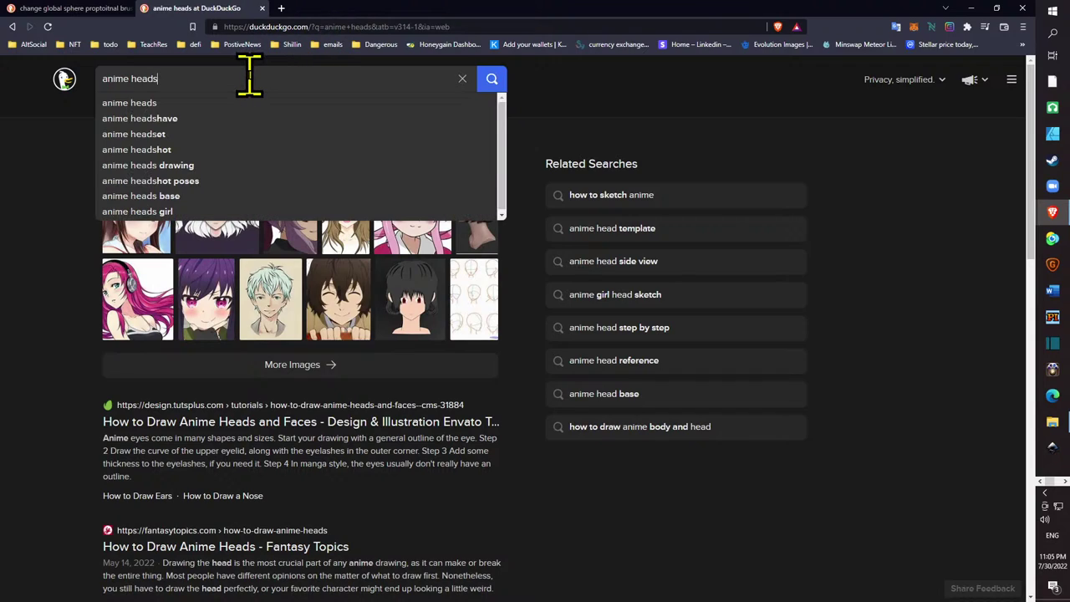
pyautogui.write('pro')
pyautogui.press('BackSpace')
pyautogui.press('BackSpace')
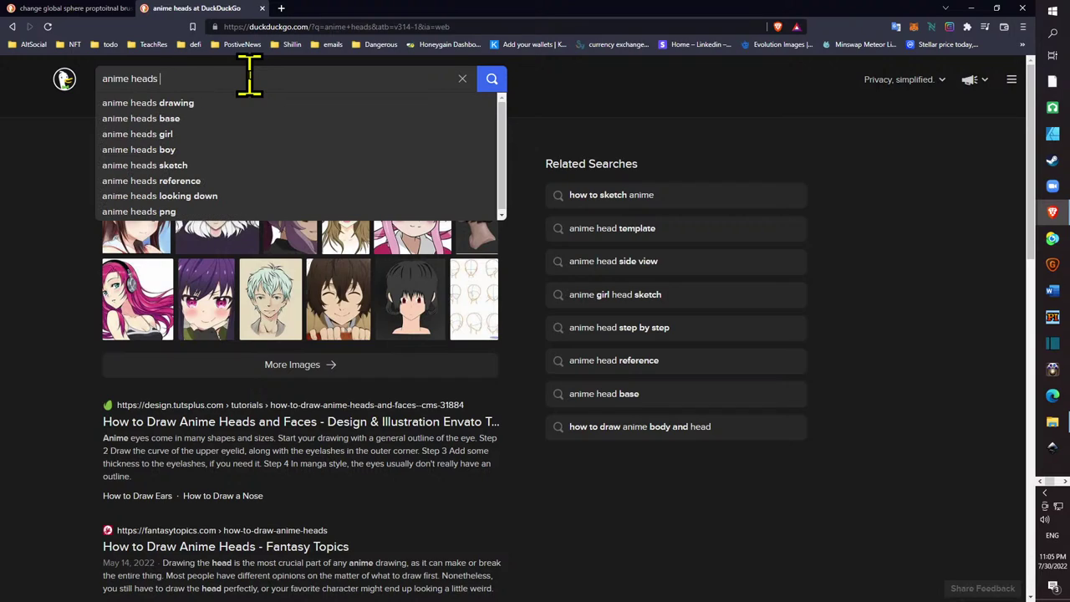
pyautogui.write('side profiles')
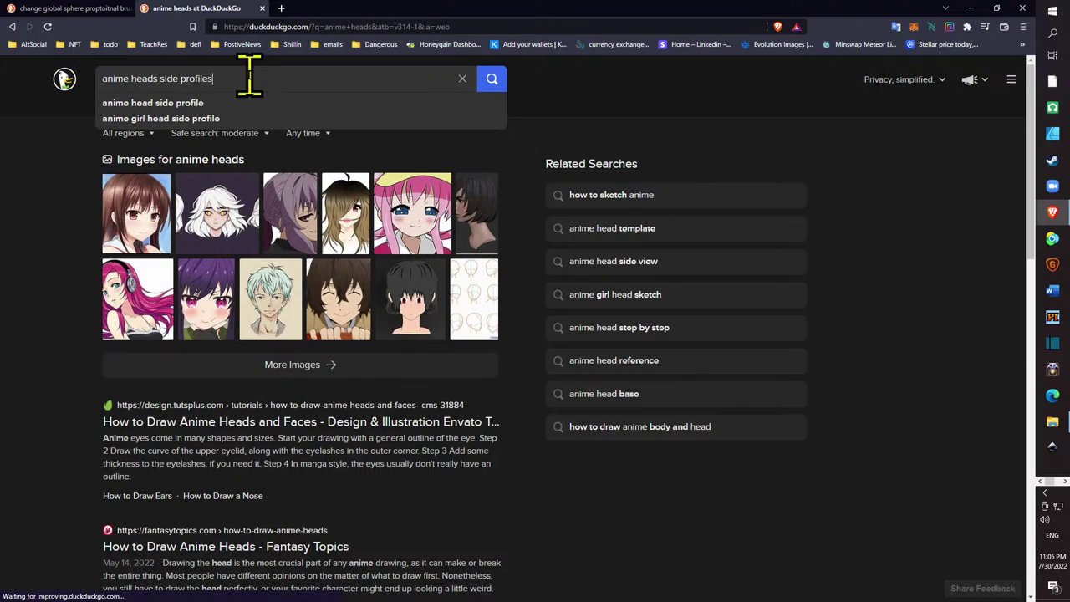
pyautogui.press('Return')
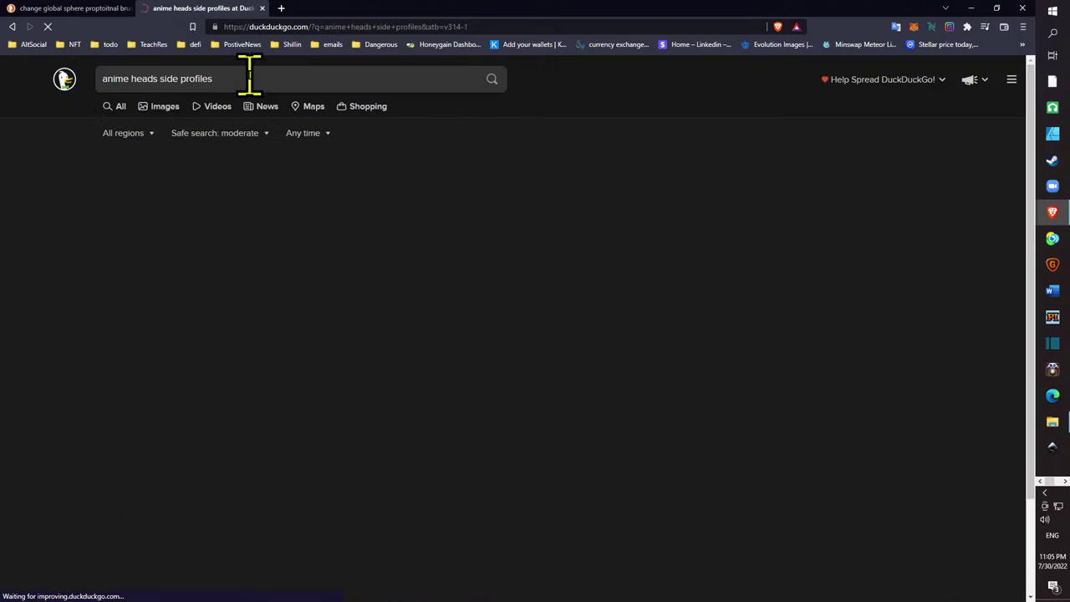
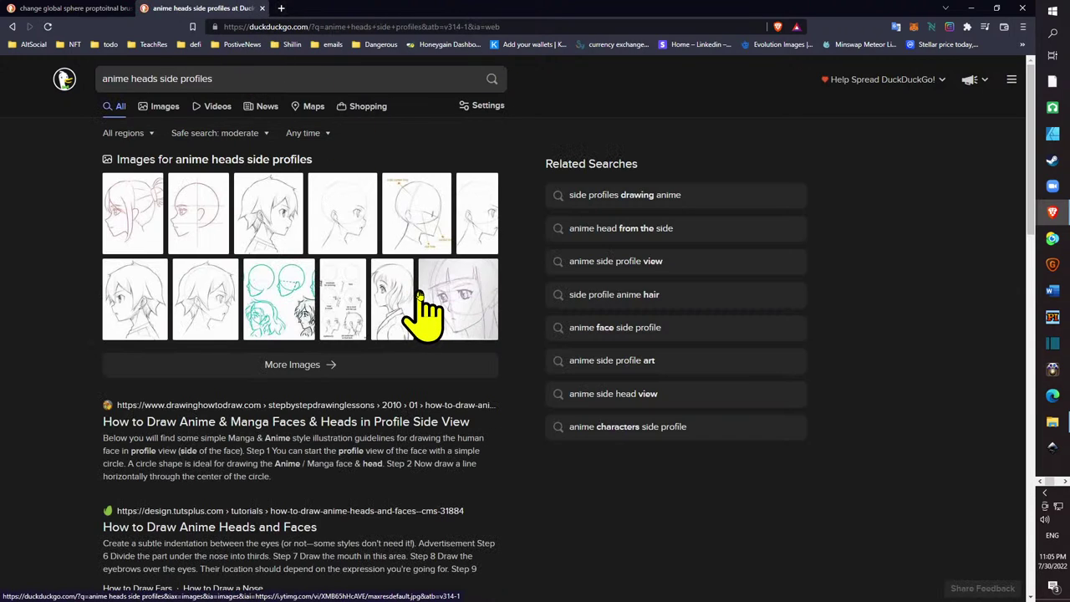
# - Preview the anime head side-view guide, browse more results, then return to a side view in Blender
pyautogui.click(192, 235)
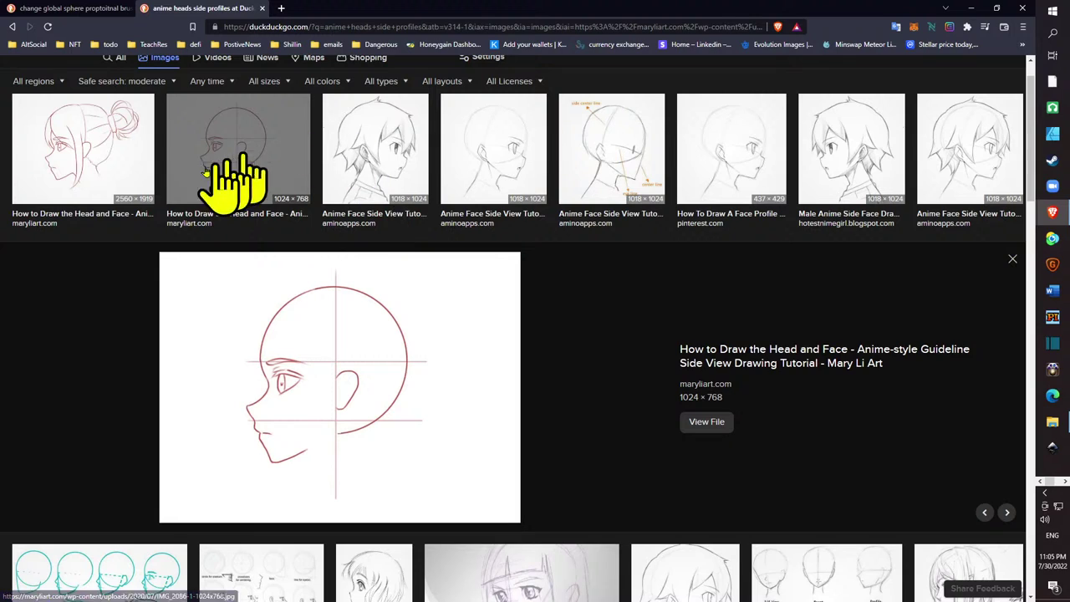
pyautogui.scroll(-5, 494, 399)
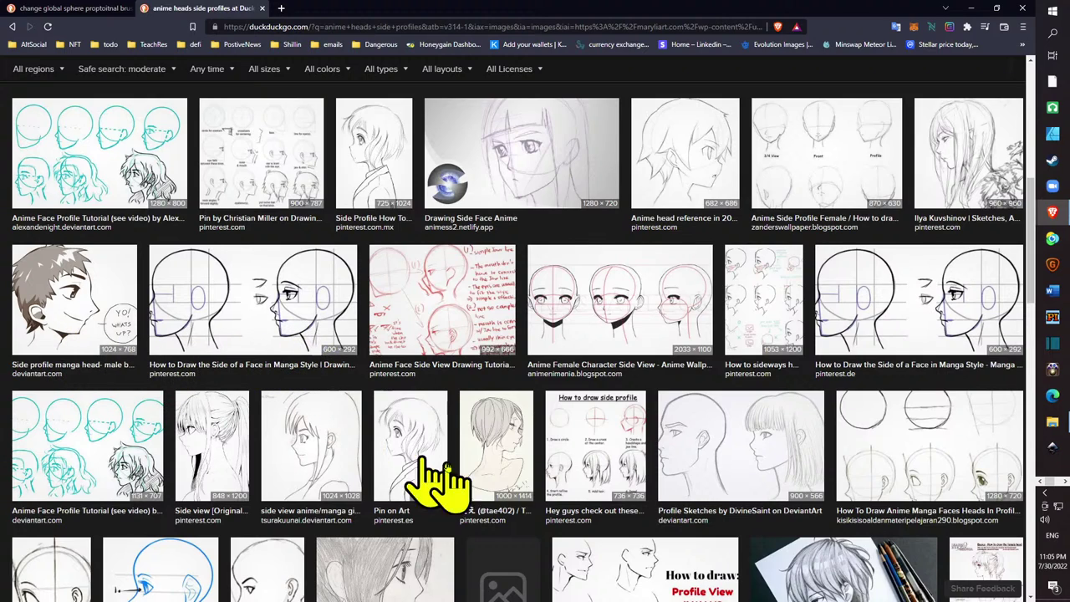
pyautogui.hotkey('alt', 'Tab')
pyautogui.moveTo(461, 442); pyautogui.dragTo(334, 298, button='middle')
pyautogui.scroll(5, 351, 334)
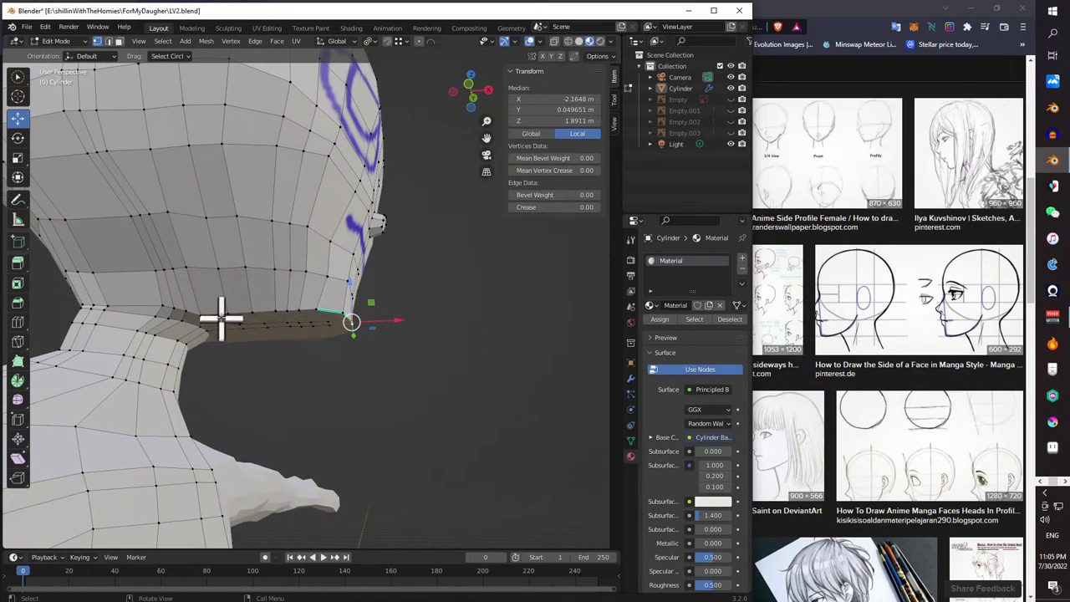
# - In face select mode, select the band of faces under the jaw
pyautogui.click(120, 41)
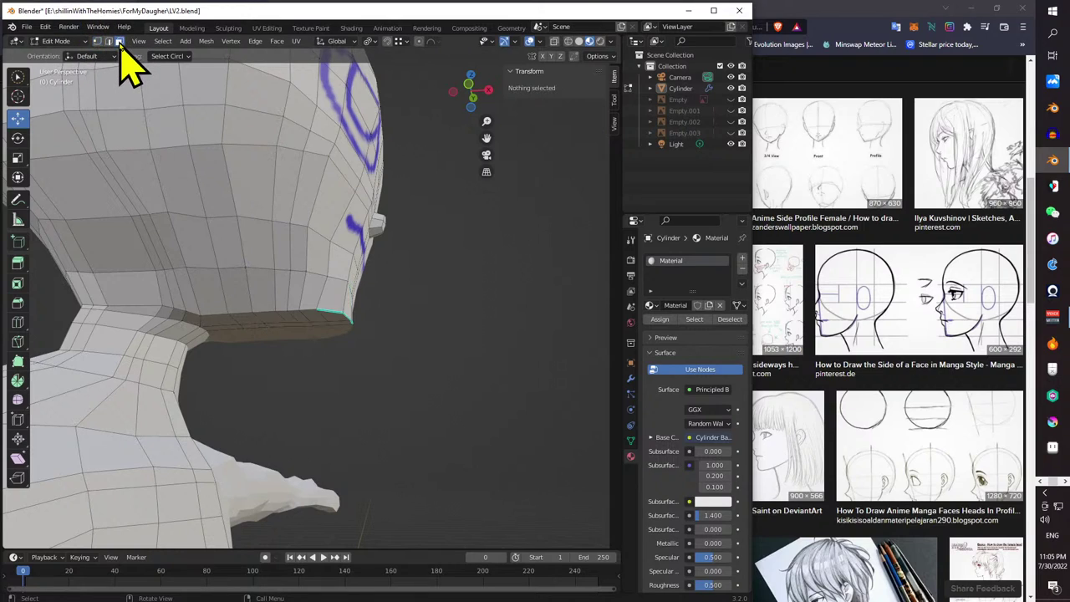
pyautogui.moveTo(239, 314); pyautogui.dragTo(322, 324, button='middle')
pyautogui.keyDown('shift'); pyautogui.click(330, 328); pyautogui.keyUp('shift')
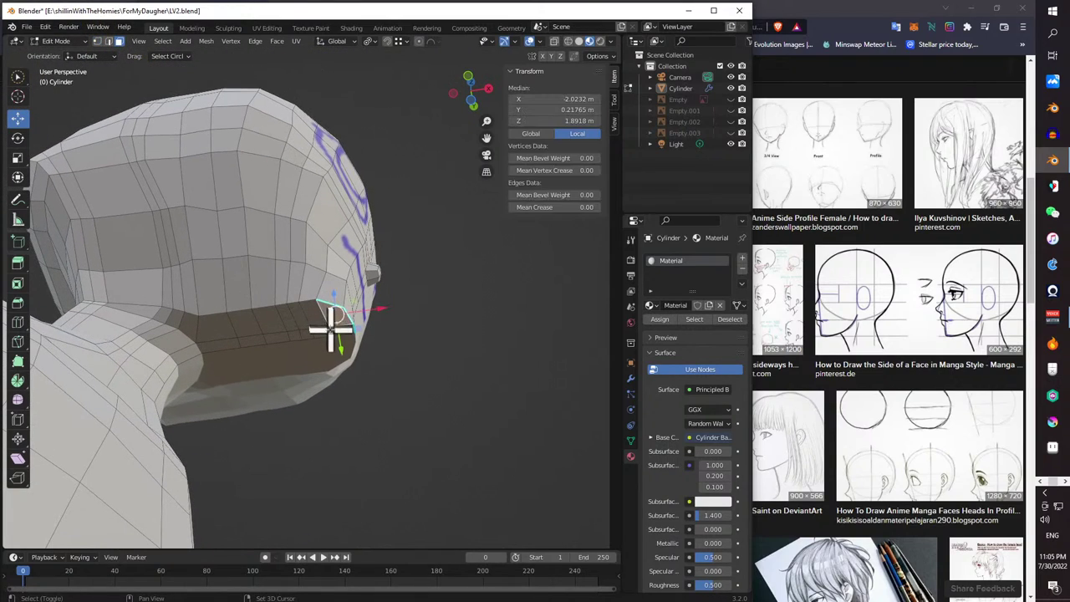
pyautogui.keyDown('ctrl'); pyautogui.keyDown('shift'); pyautogui.click(249, 329); pyautogui.keyUp('shift'); pyautogui.keyUp('ctrl')
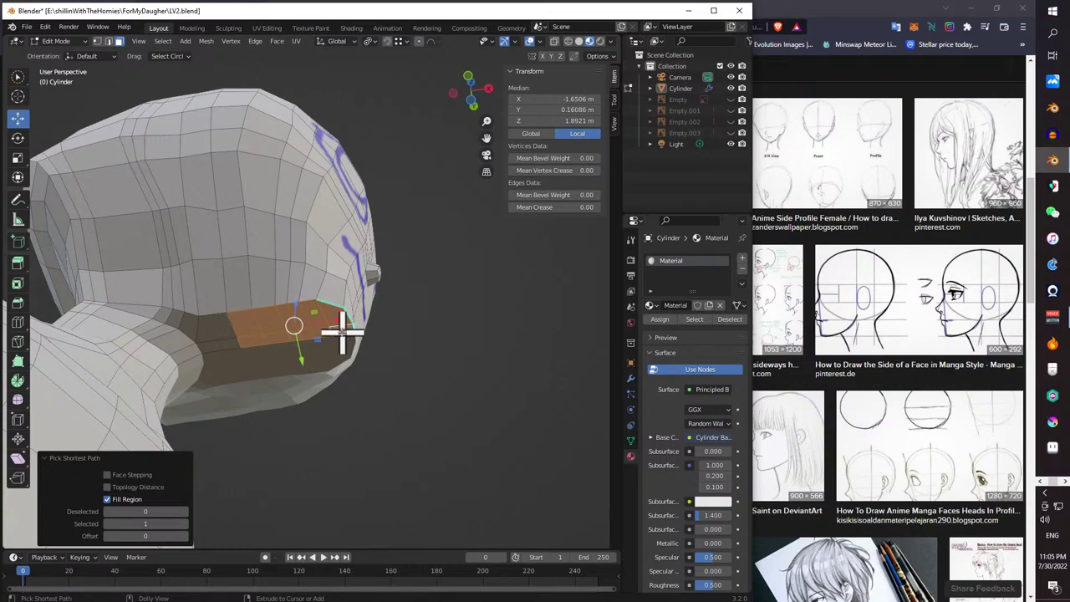
pyautogui.moveTo(346, 334); pyautogui.dragTo(270, 270, button='middle')
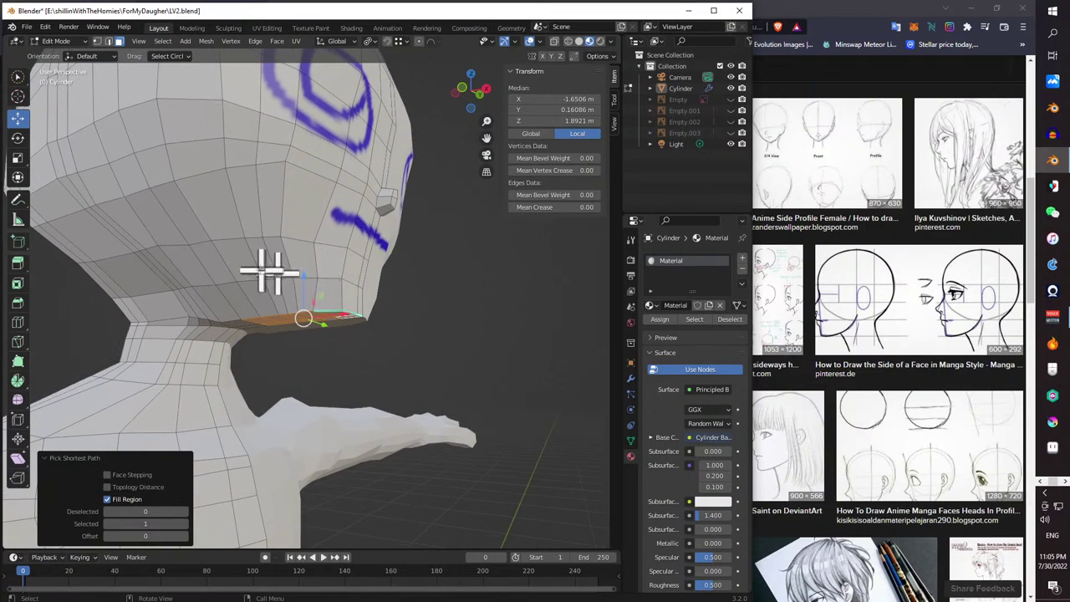
pyautogui.scroll(4, 346, 306)
pyautogui.hotkey('ctrl', 'r')
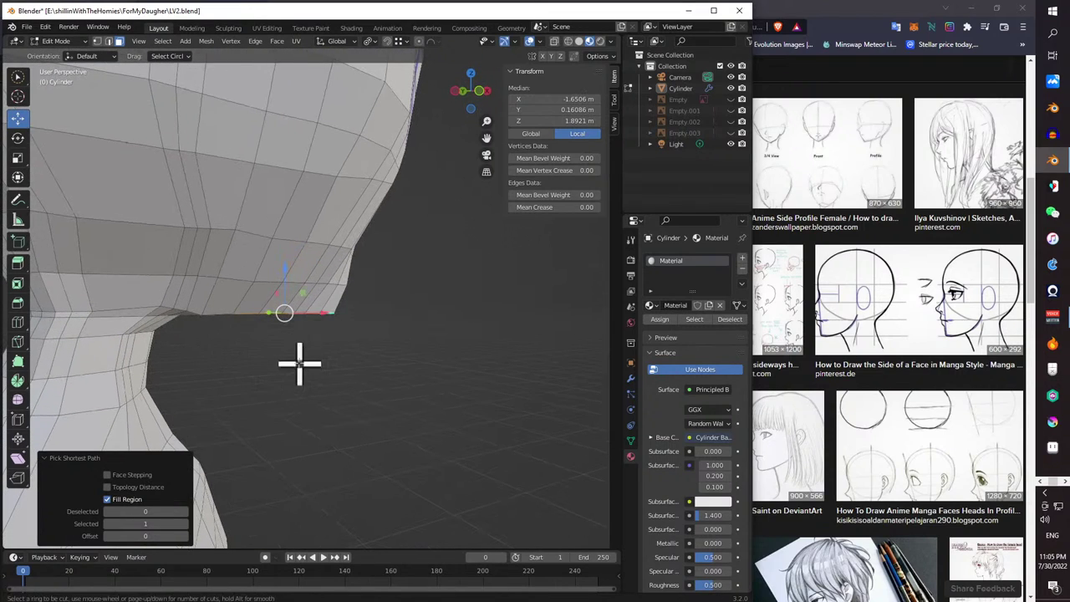
pyautogui.scroll(1, 288, 321)
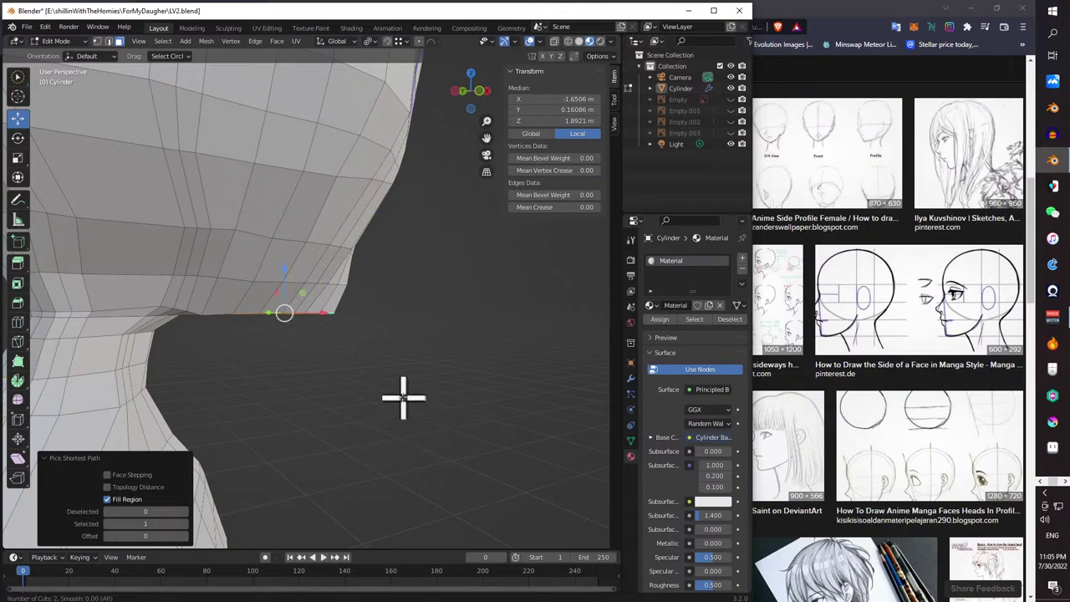
pyautogui.moveTo(407, 425); pyautogui.dragTo(365, 376, button='middle')
# - Rotate the jaw's underside faces 18.7° and lower the jaw edge about 0.059 m
pyautogui.press('r')
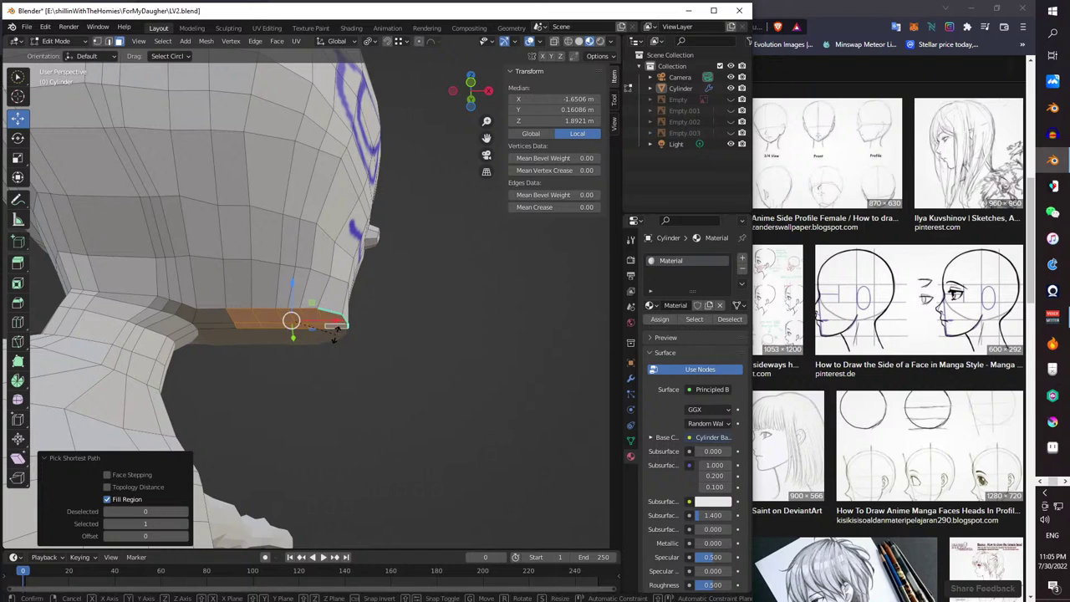
pyautogui.click(365, 373)
pyautogui.moveTo(362, 370); pyautogui.dragTo(390, 410, button='middle')
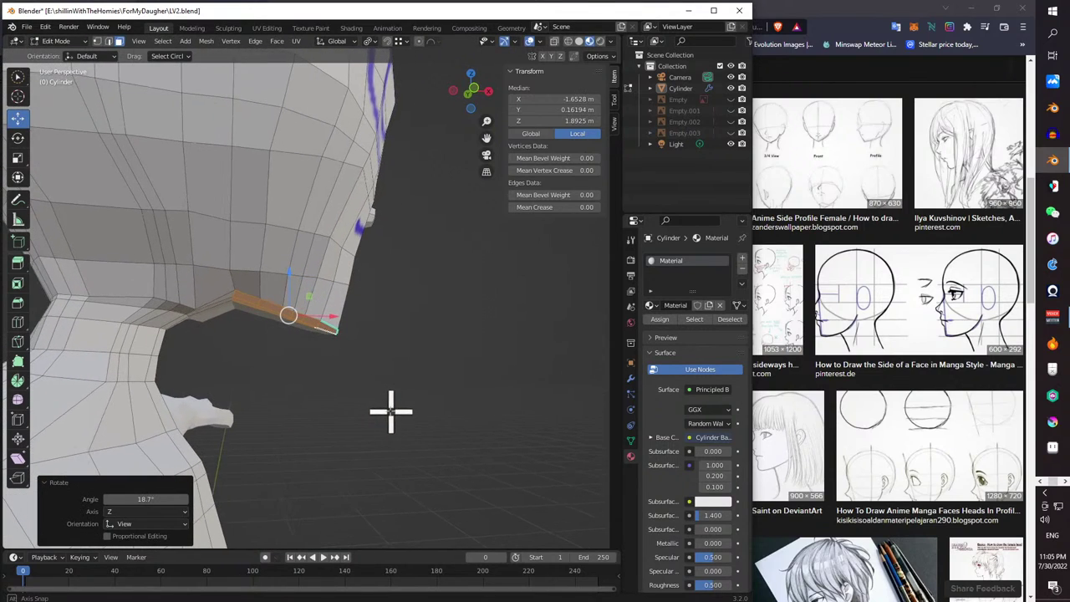
pyautogui.moveTo(288, 269); pyautogui.dragTo(282, 294)
pyautogui.moveTo(318, 354); pyautogui.dragTo(361, 363, button='middle')
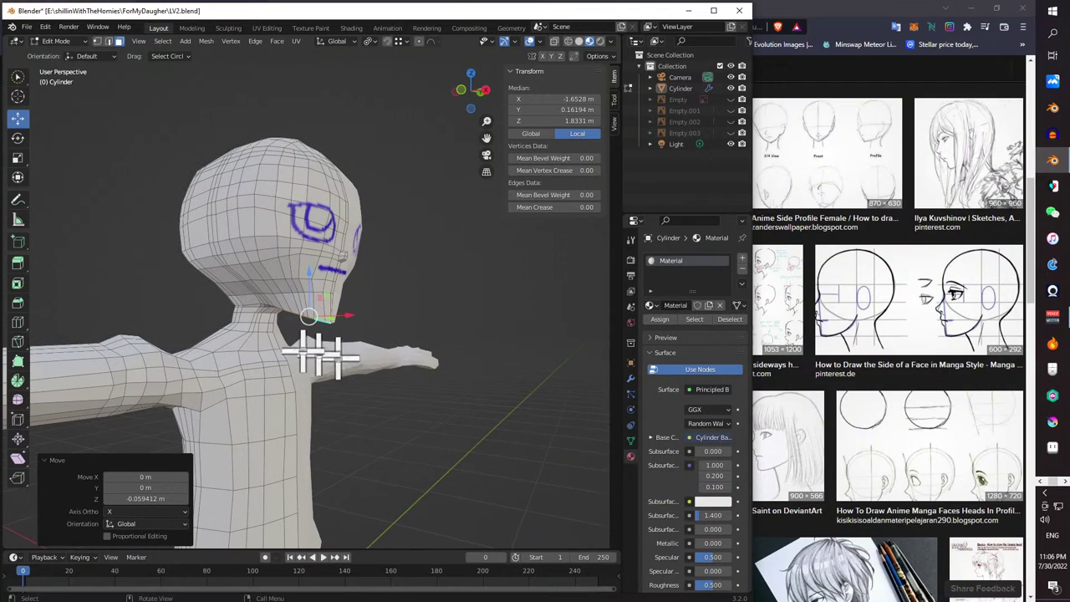
pyautogui.moveTo(296, 349); pyautogui.dragTo(232, 366, button='middle')
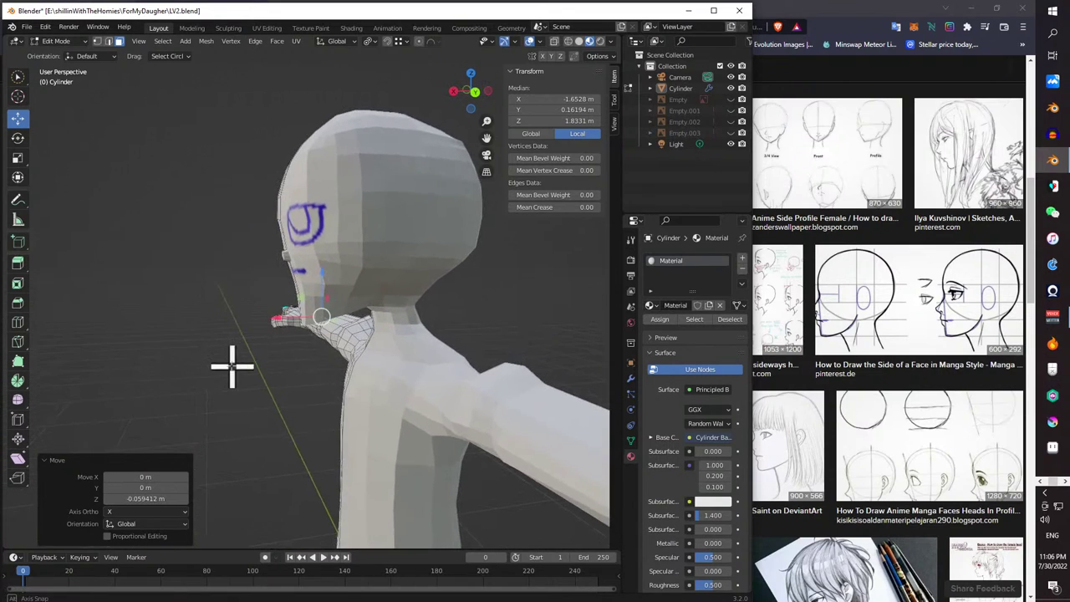
pyautogui.hotkey('alt', 'Tab')
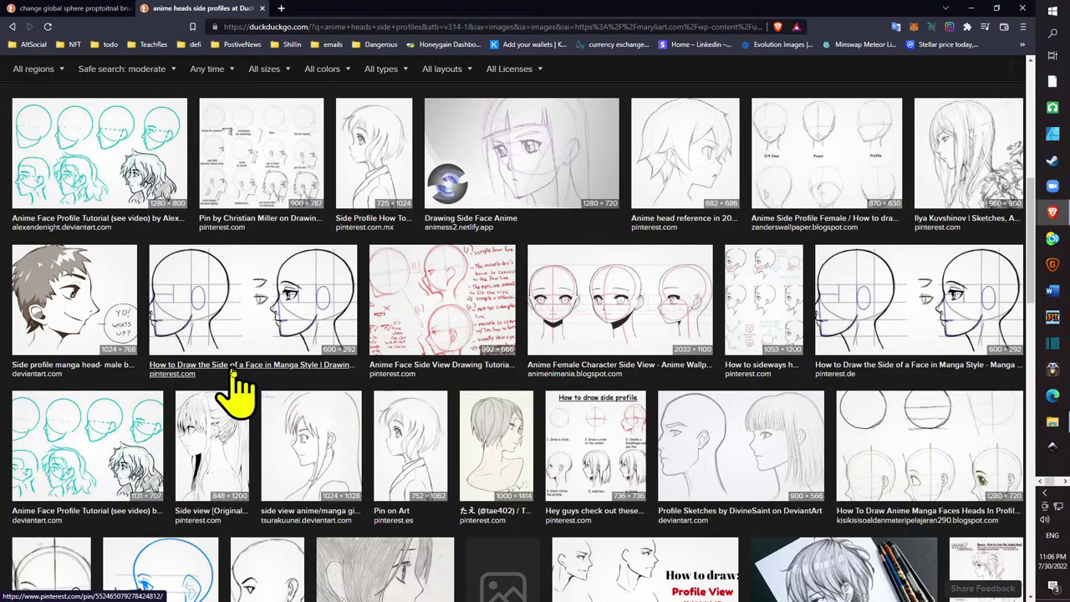
# - Return from the side-profile references to Blender and view the chin from below
pyautogui.hotkey('alt', 'Tab')
pyautogui.moveTo(270, 354); pyautogui.dragTo(352, 373, button='middle')
pyautogui.scroll(3, 284, 293)
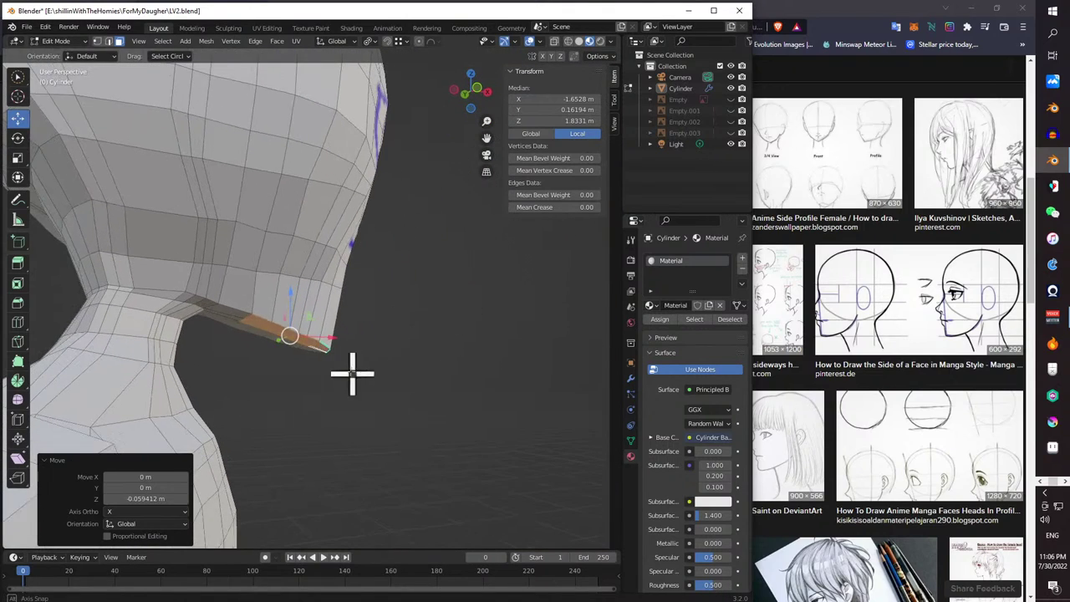
# - Add a jaw vertex, switch to Object Mode, and view the head from front and three-quarter angles
pyautogui.keyDown('shift'); pyautogui.click(230, 309); pyautogui.keyUp('shift')
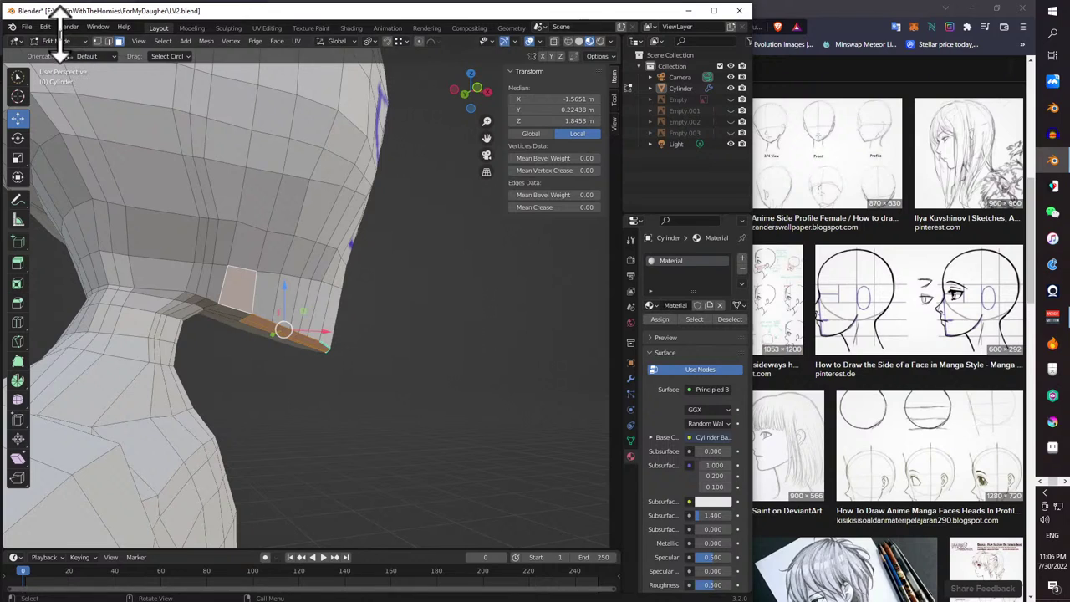
pyautogui.click(63, 43)
pyautogui.click(71, 57)
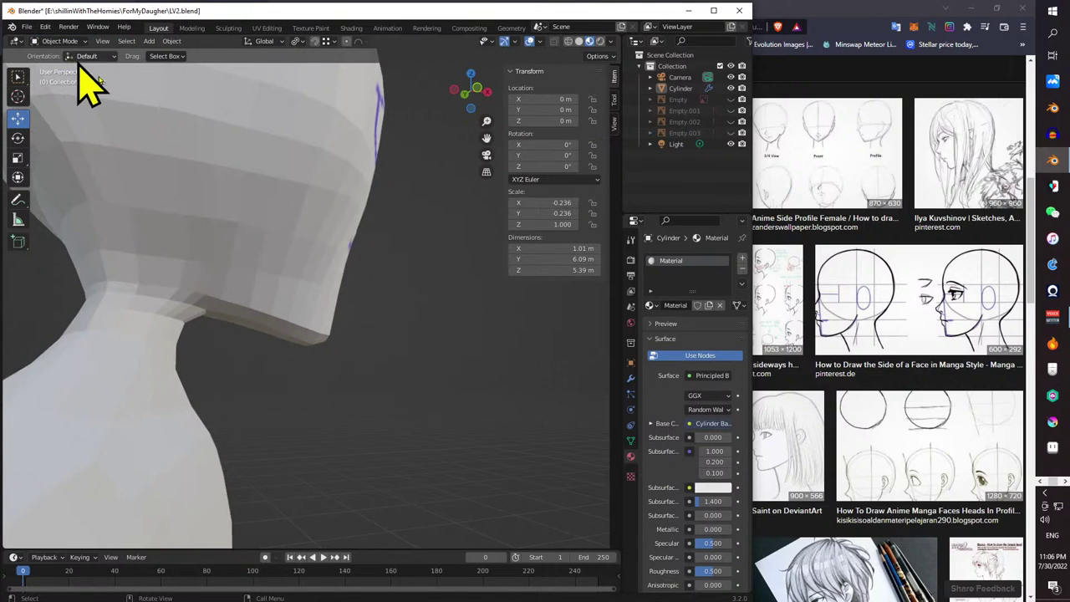
pyautogui.scroll(-3, 285, 368)
pyautogui.moveTo(284, 368); pyautogui.dragTo(184, 410, button='middle')
pyautogui.hotkey('alt', 'Tab')
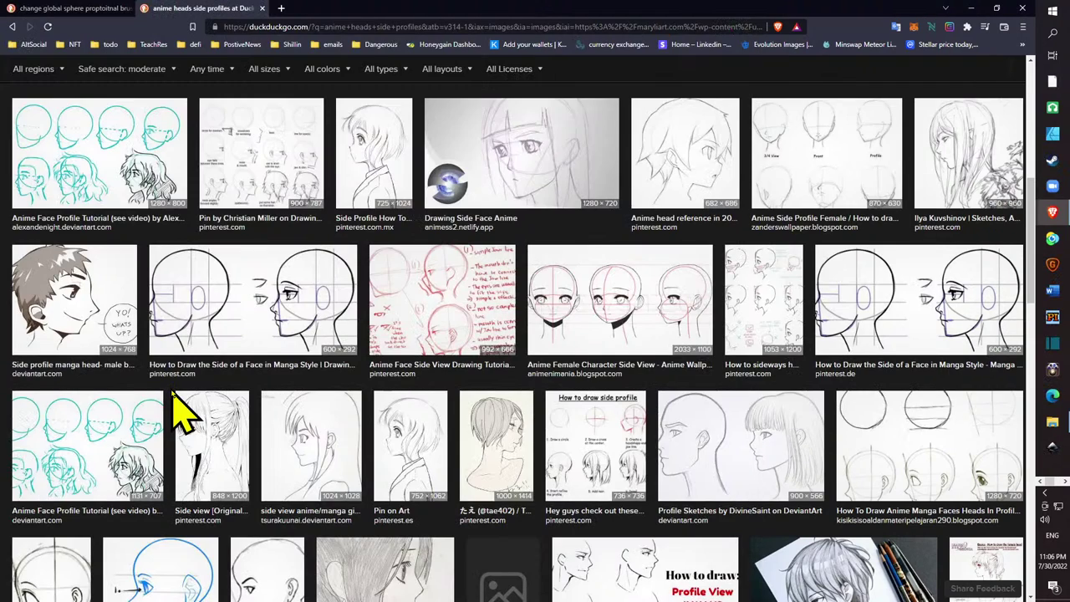
pyautogui.hotkey('alt', 'Tab')
pyautogui.moveTo(173, 394); pyautogui.dragTo(108, 370, button='middle')
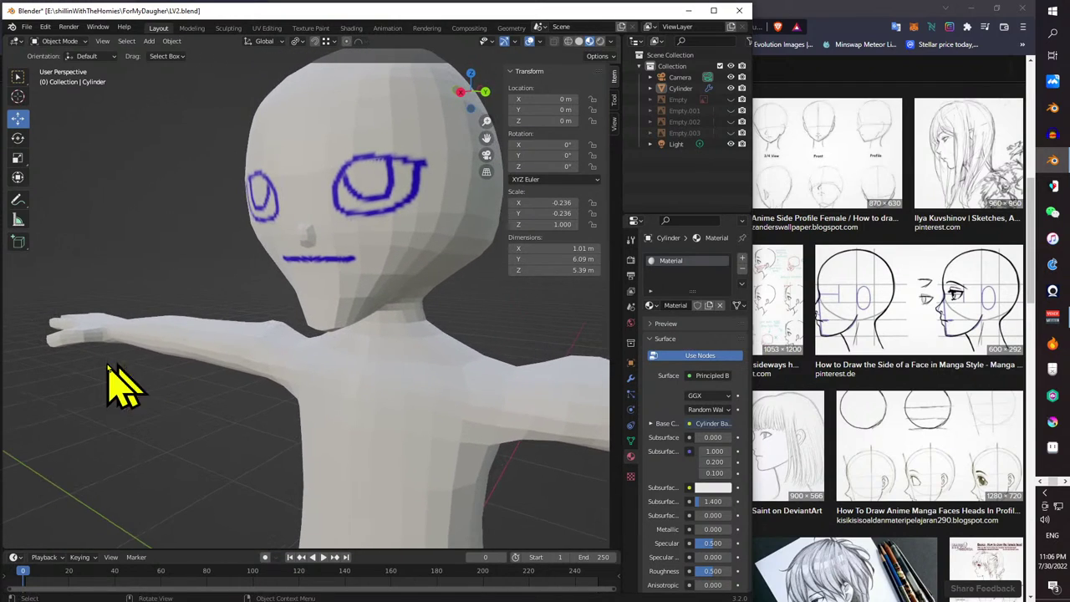
# - Re-enter Edit Mode and extend the face selection into a strip along the jaw-neck junction
pyautogui.click(64, 42)
pyautogui.click(75, 66)
pyautogui.moveTo(251, 209); pyautogui.dragTo(326, 178, button='middle')
pyautogui.scroll(3, 372, 270)
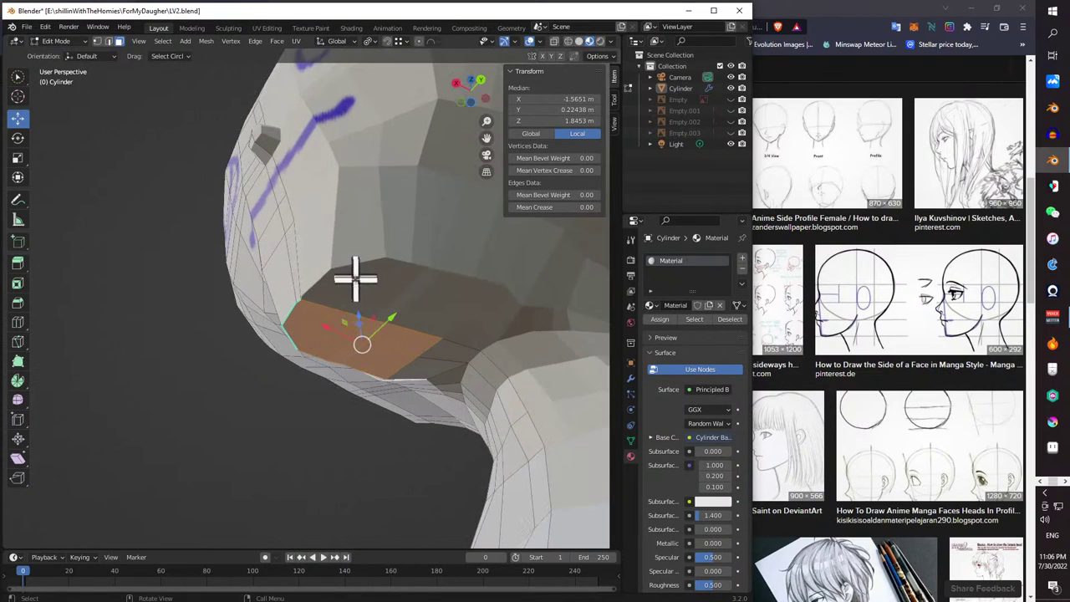
pyautogui.keyDown('ctrl'); pyautogui.click(458, 352); pyautogui.keyUp('ctrl')
pyautogui.moveTo(442, 359); pyautogui.dragTo(259, 426, button='middle')
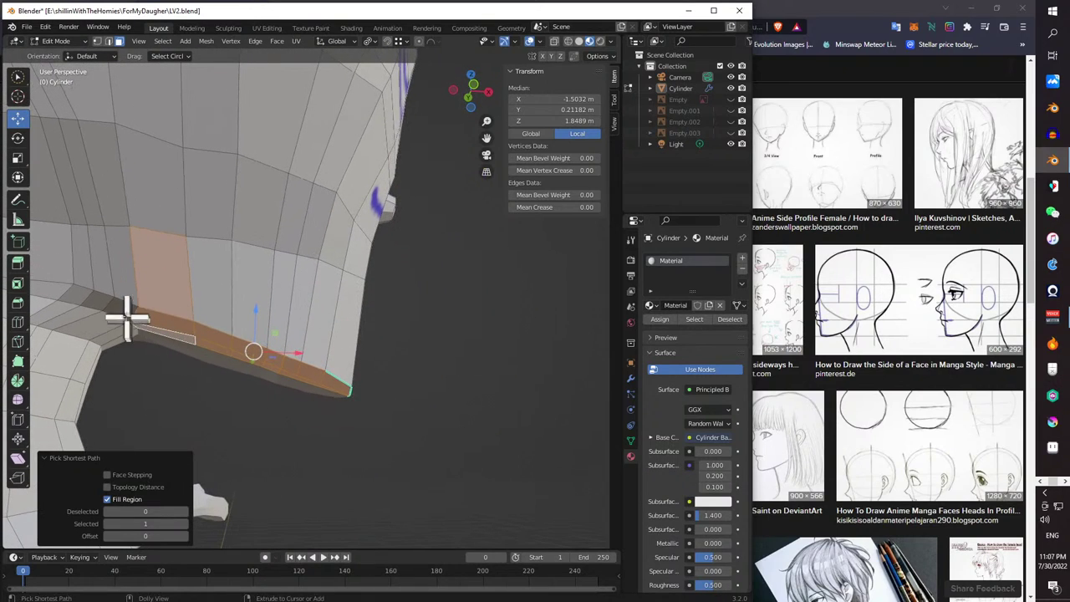
pyautogui.moveTo(133, 320); pyautogui.dragTo(87, 329, button='middle')
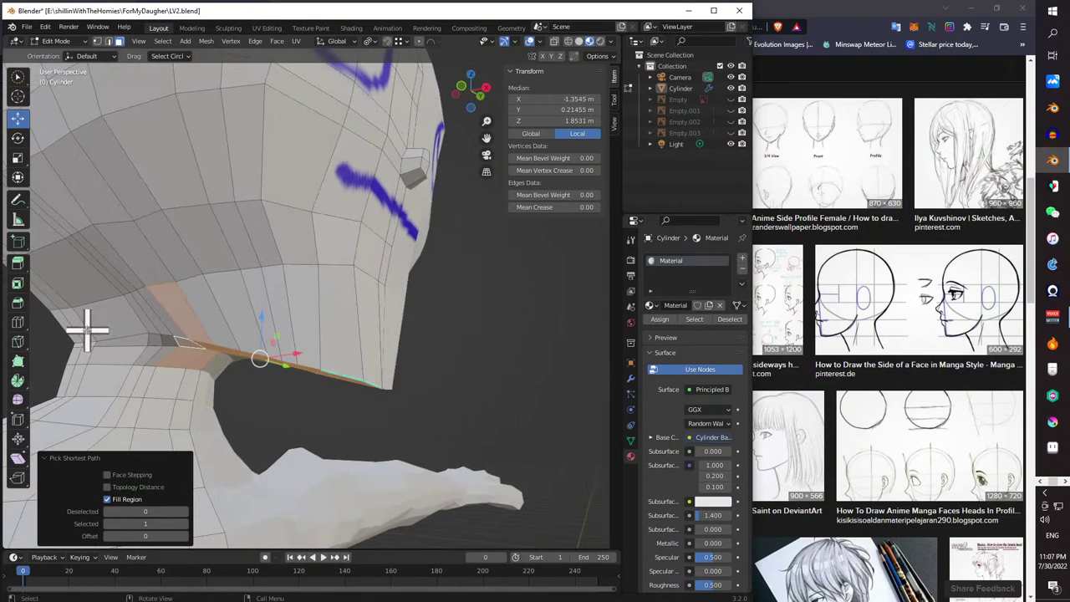
pyautogui.moveTo(160, 343); pyautogui.dragTo(377, 393, button='middle')
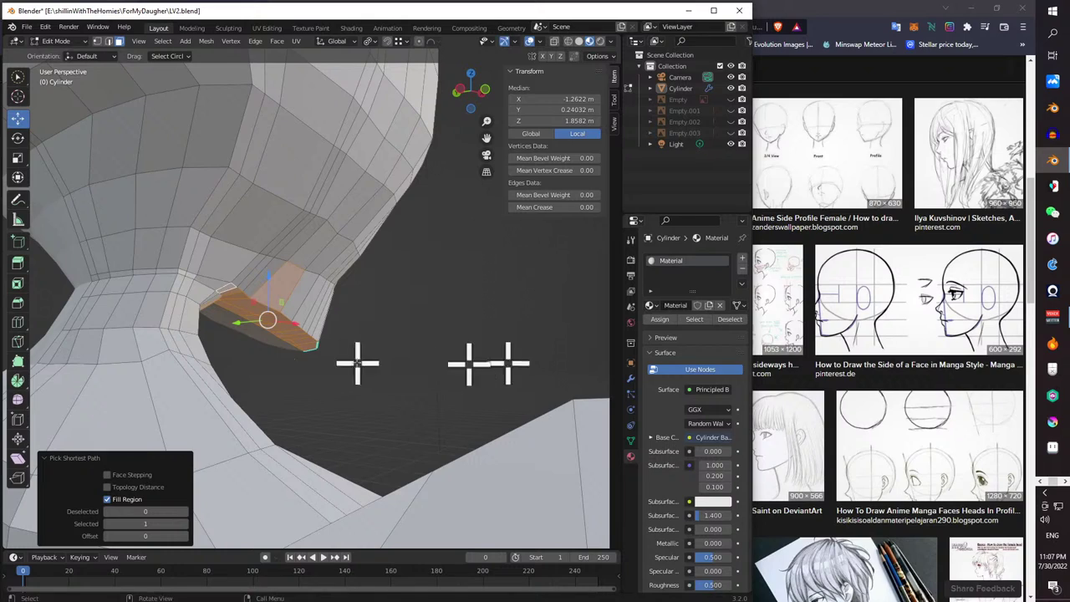
pyautogui.moveTo(203, 289); pyautogui.dragTo(162, 296, button='middle')
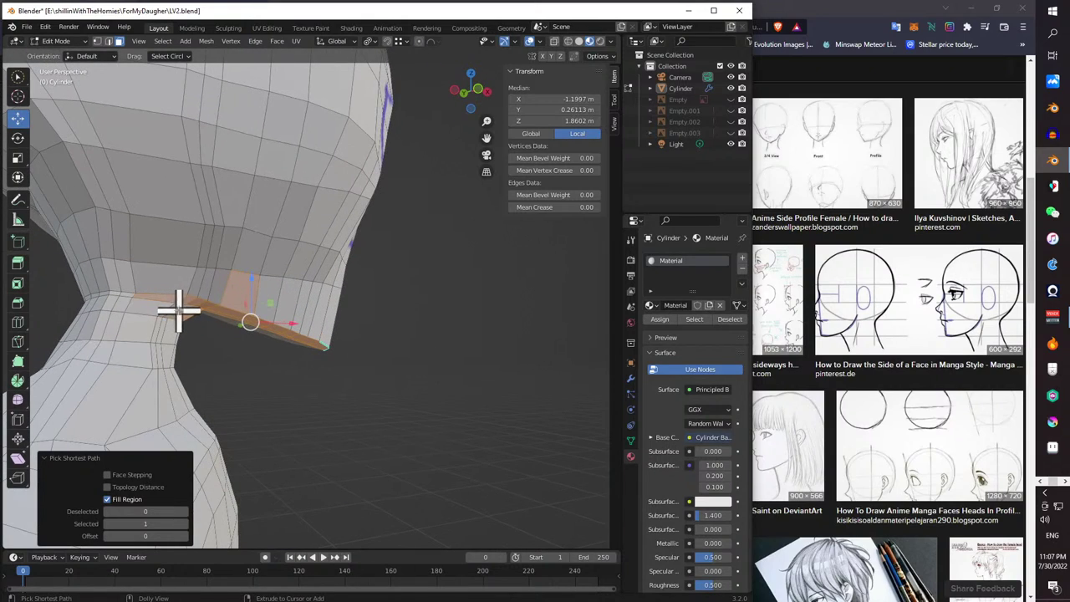
pyautogui.moveTo(162, 308); pyautogui.dragTo(178, 327, button='middle')
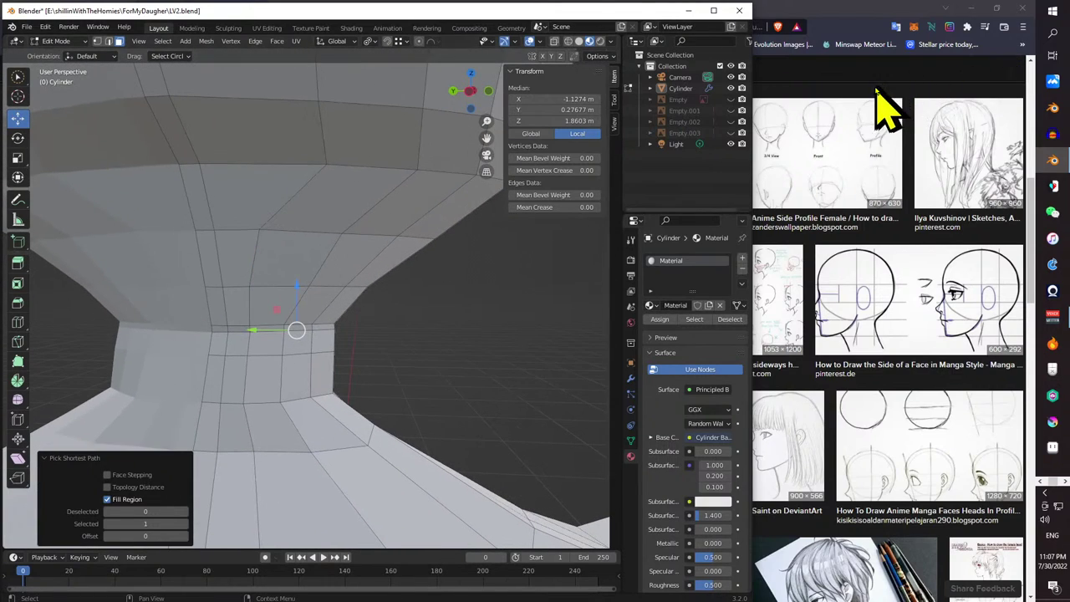
# - Cycle back to Blender, orbit to the neck faces, and raise Blender above the Voicemeeter pop-up
pyautogui.hotkey('alt', 'Tab')
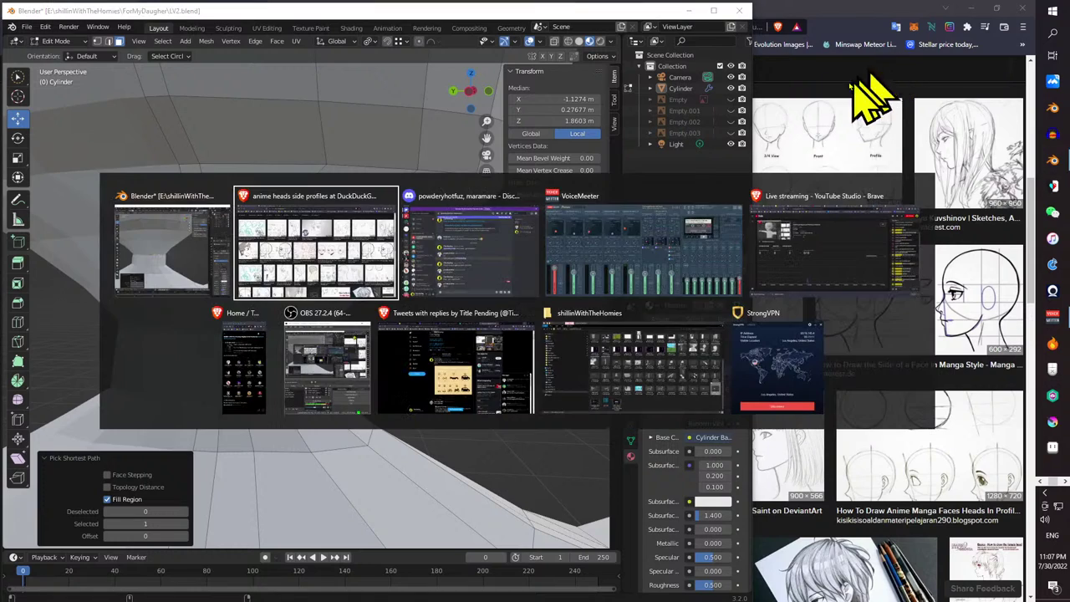
pyautogui.press('Tab')
pyautogui.hotkey('alt', 'Tab')
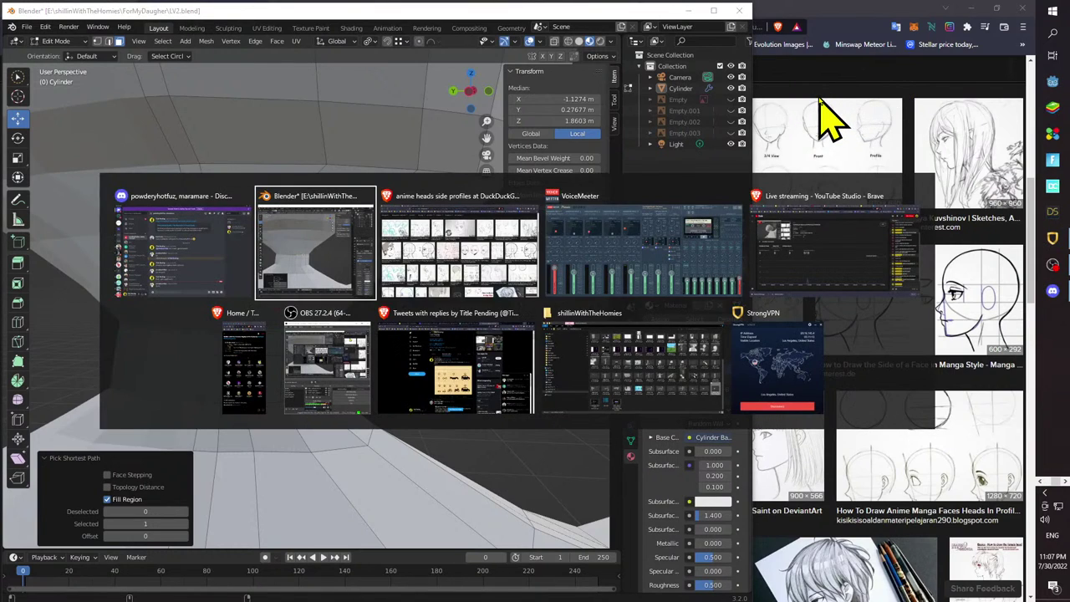
pyautogui.press('Tab')
pyautogui.press('Tab')
pyautogui.press('Tab')
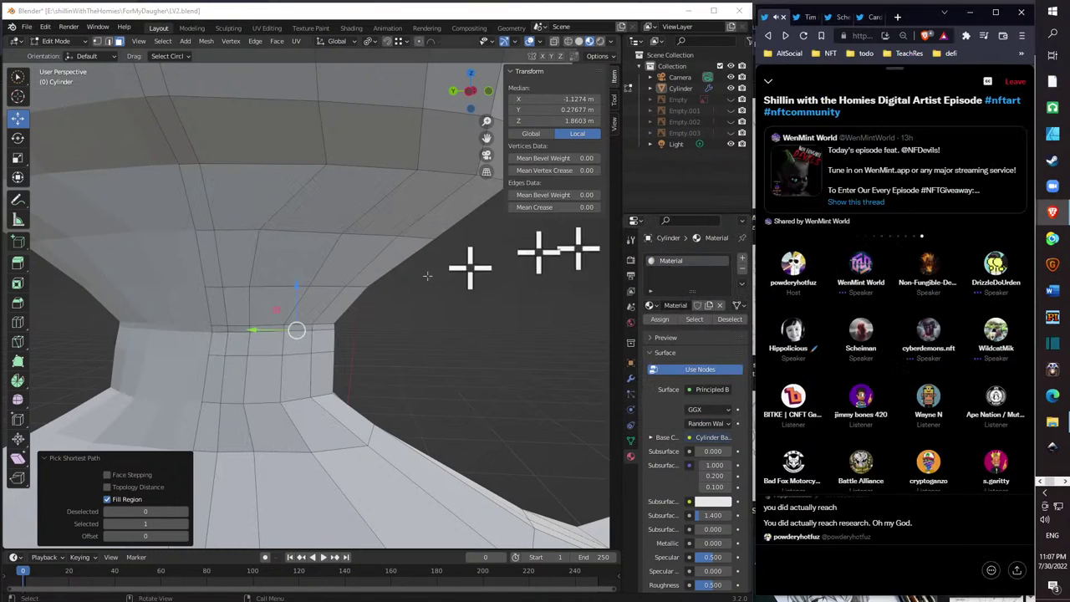
pyautogui.moveTo(470, 265); pyautogui.dragTo(293, 261, button='middle')
pyautogui.scroll(6, 306, 331)
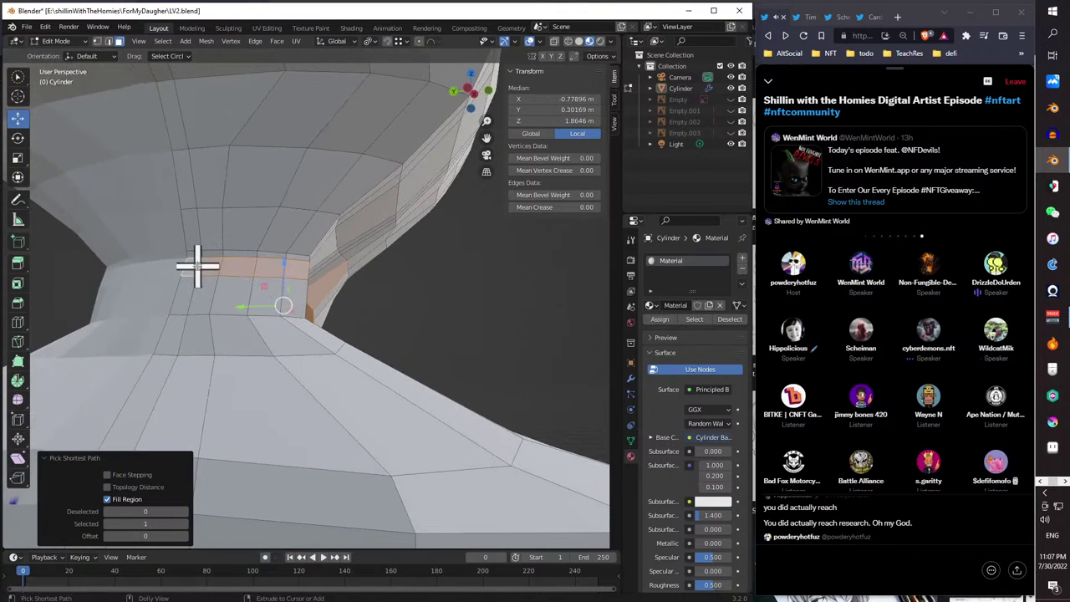
pyautogui.moveTo(294, 263); pyautogui.dragTo(198, 316, button='middle')
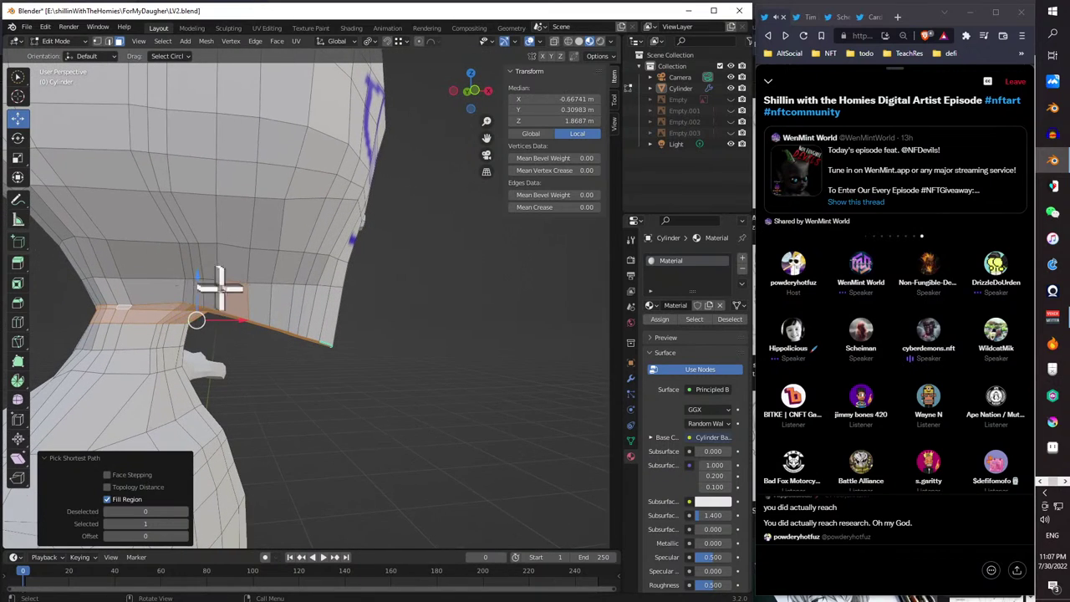
pyautogui.press('c')
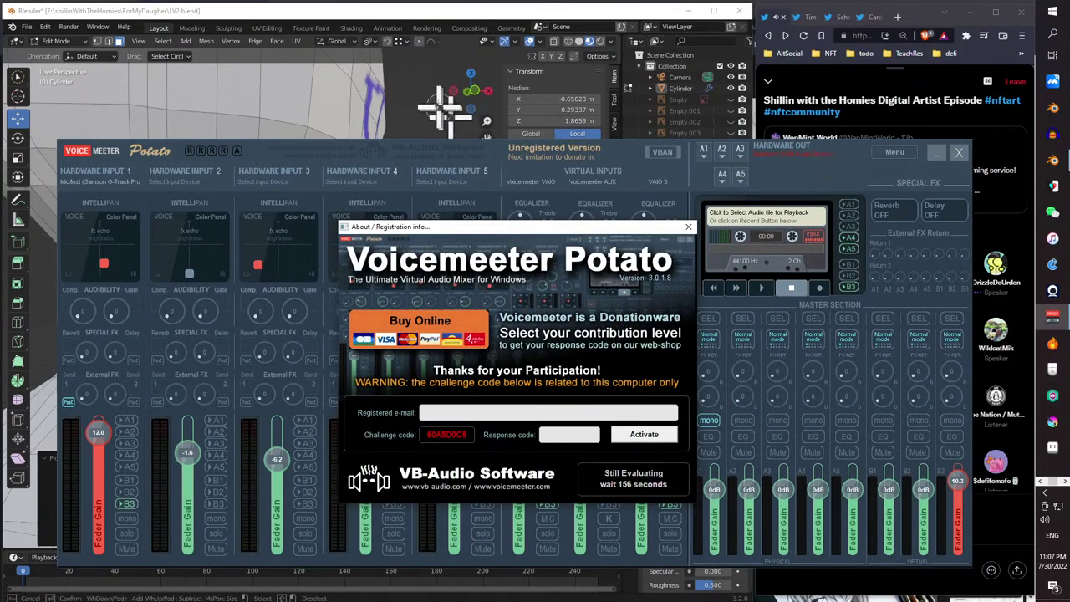
pyautogui.click(461, 12)
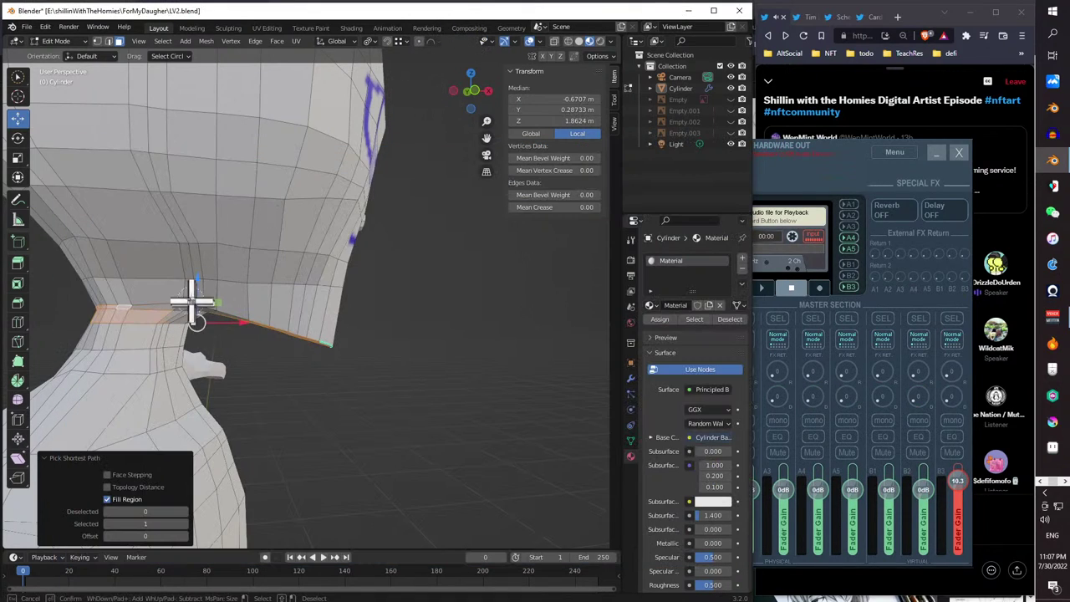
# - Raise the jaw-neck face loop 0.048 m along Z
pyautogui.rightClick(216, 284)
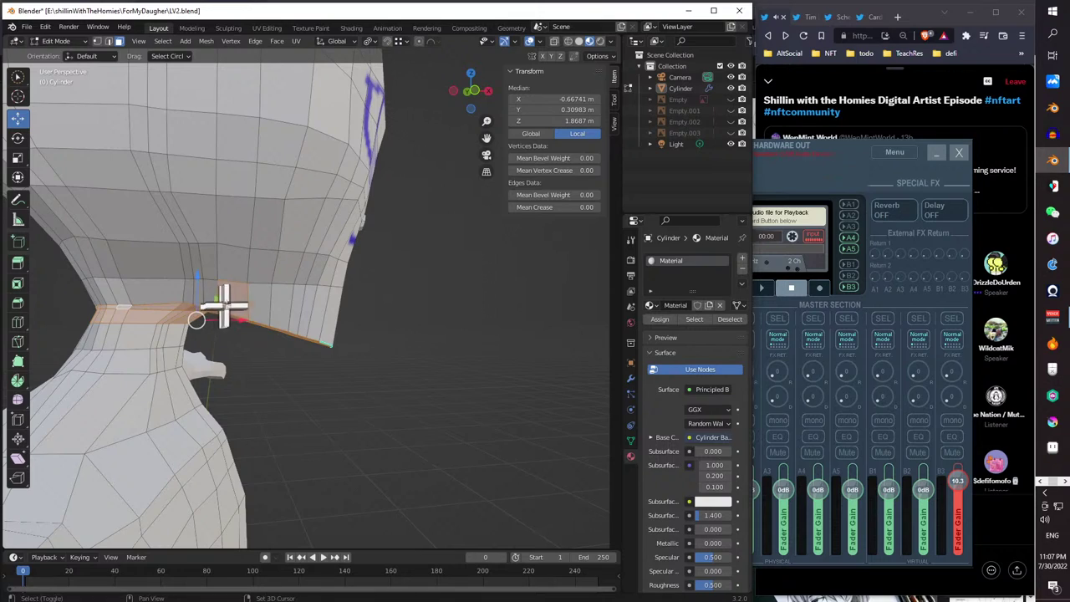
pyautogui.keyDown('ctrl'); pyautogui.click(231, 300); pyautogui.keyUp('ctrl')
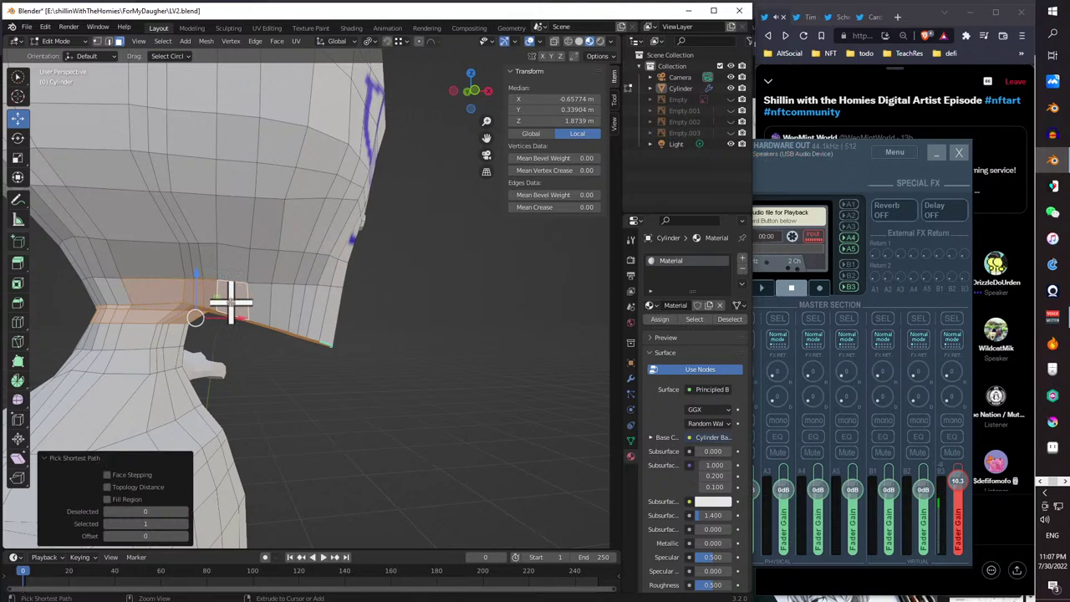
pyautogui.hotkey('ctrl', 'z')
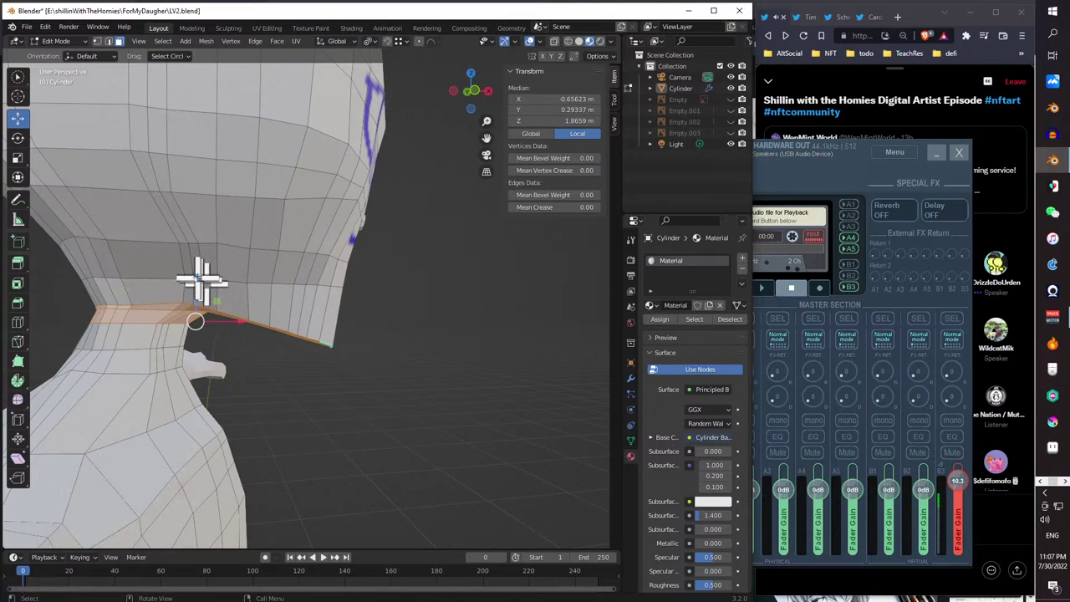
pyautogui.moveTo(192, 276); pyautogui.dragTo(194, 260)
pyautogui.moveTo(187, 275); pyautogui.dragTo(209, 359, button='middle')
pyautogui.hotkey('ctrl', 'z')
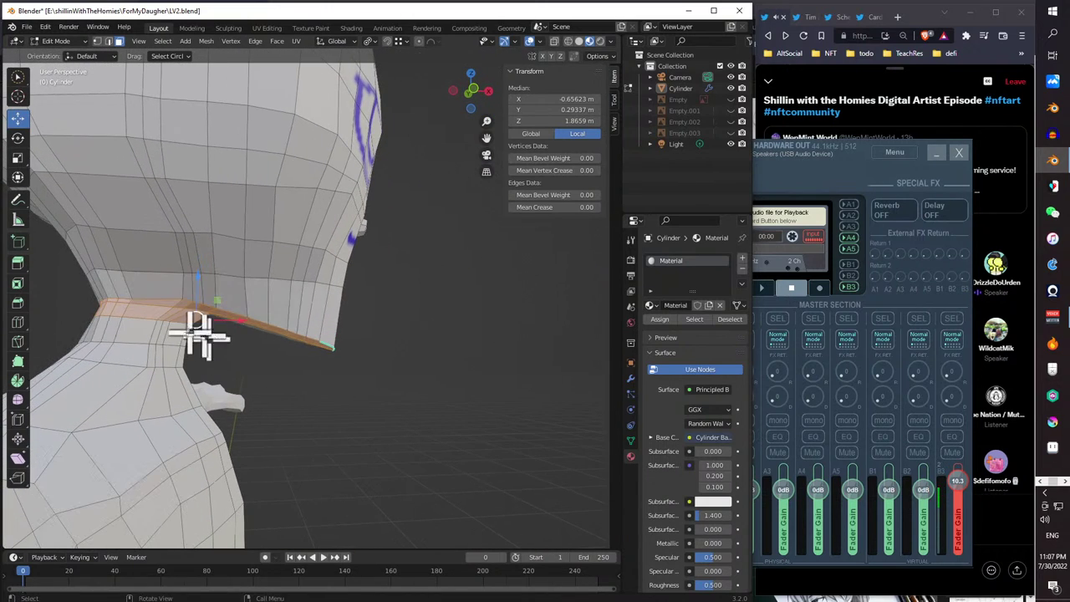
pyautogui.moveTo(198, 284); pyautogui.dragTo(195, 262)
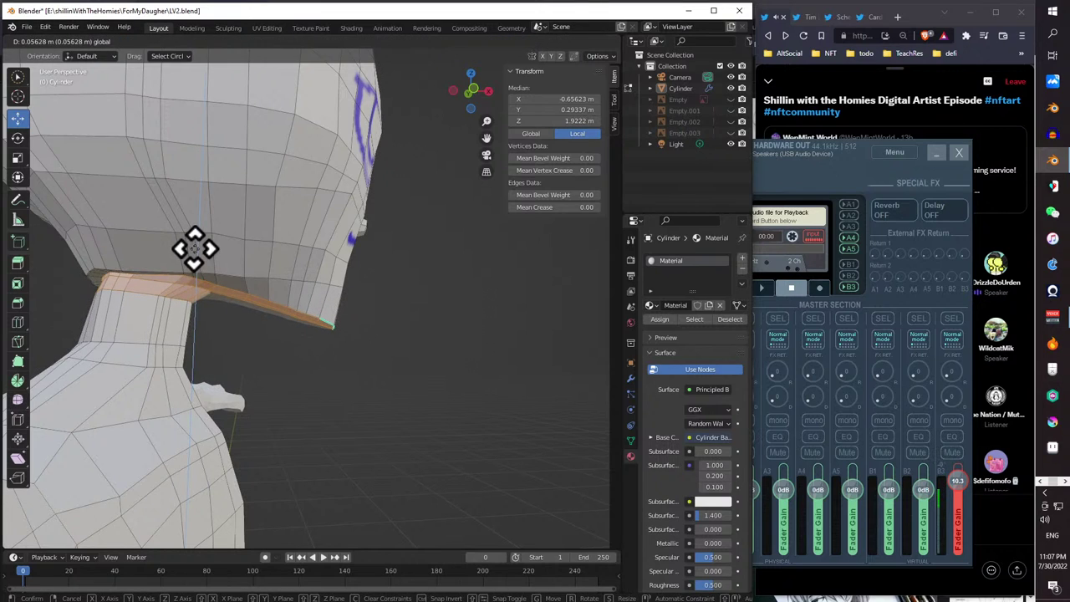
pyautogui.moveTo(194, 251); pyautogui.dragTo(193, 254)
pyautogui.moveTo(192, 255); pyautogui.dragTo(201, 318, button='middle')
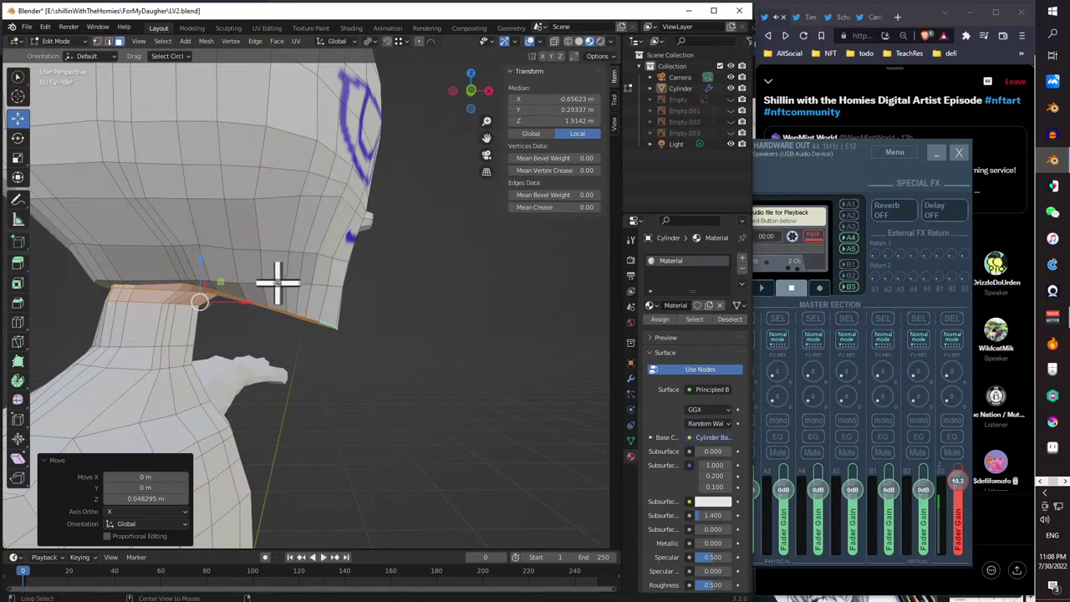
# - Select the side edge loop running up the head in Edge mode for deletion
pyautogui.keyDown('alt'); pyautogui.click(275, 284); pyautogui.keyUp('alt')
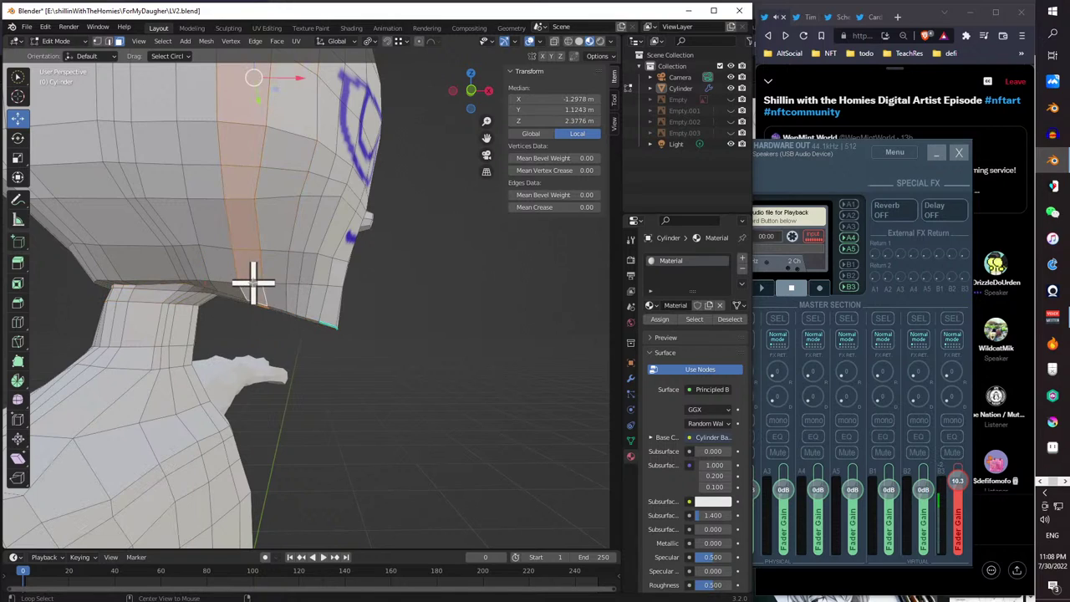
pyautogui.click(107, 42)
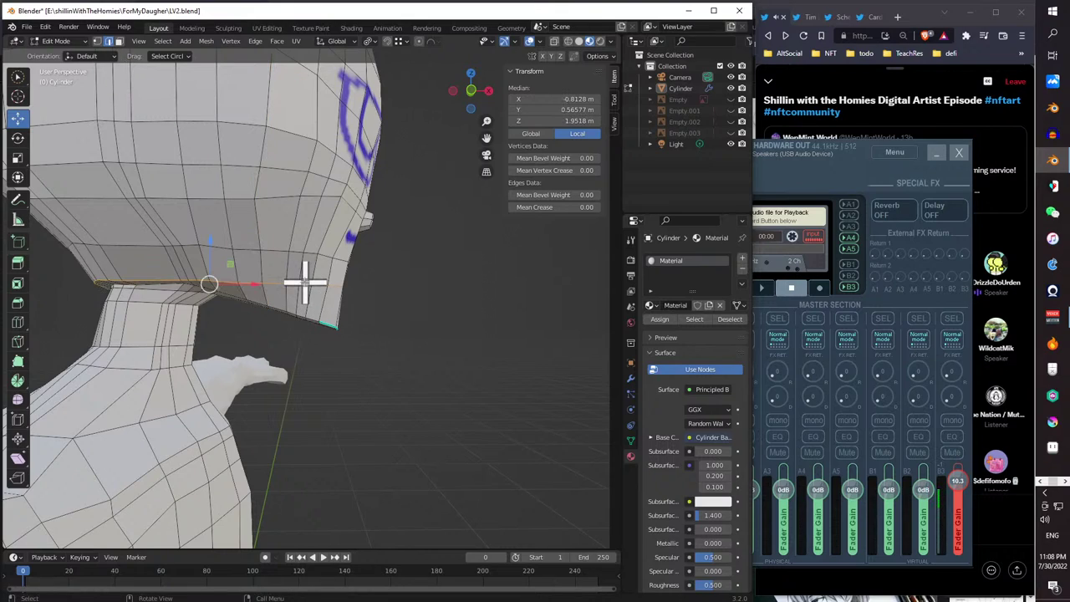
pyautogui.press('x')
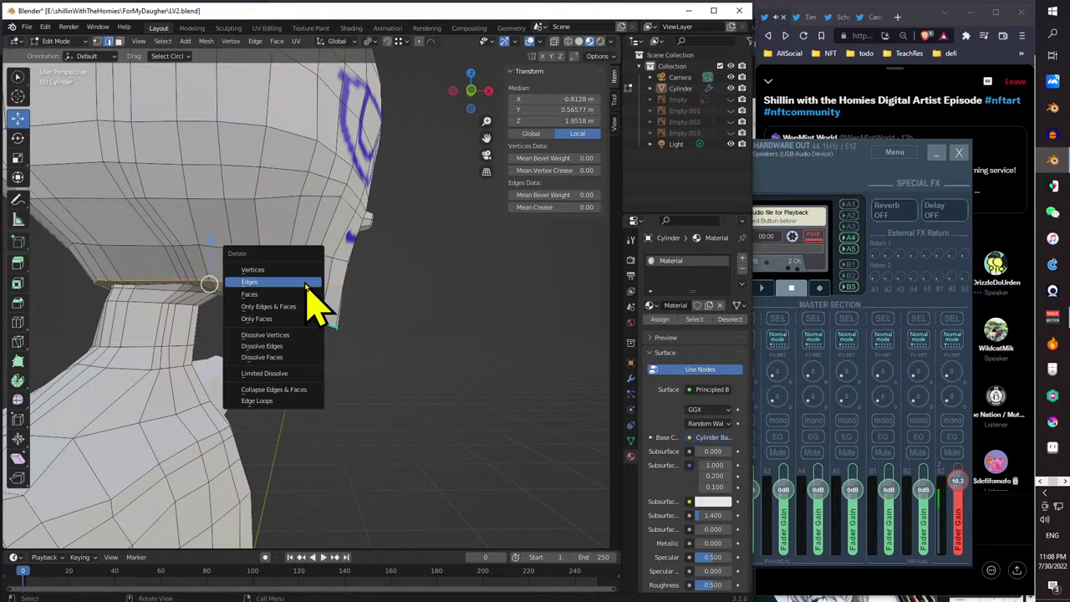
# - Dissolve the selected side edges and inspect the chin from a front three-quarter view
pyautogui.click(306, 347)
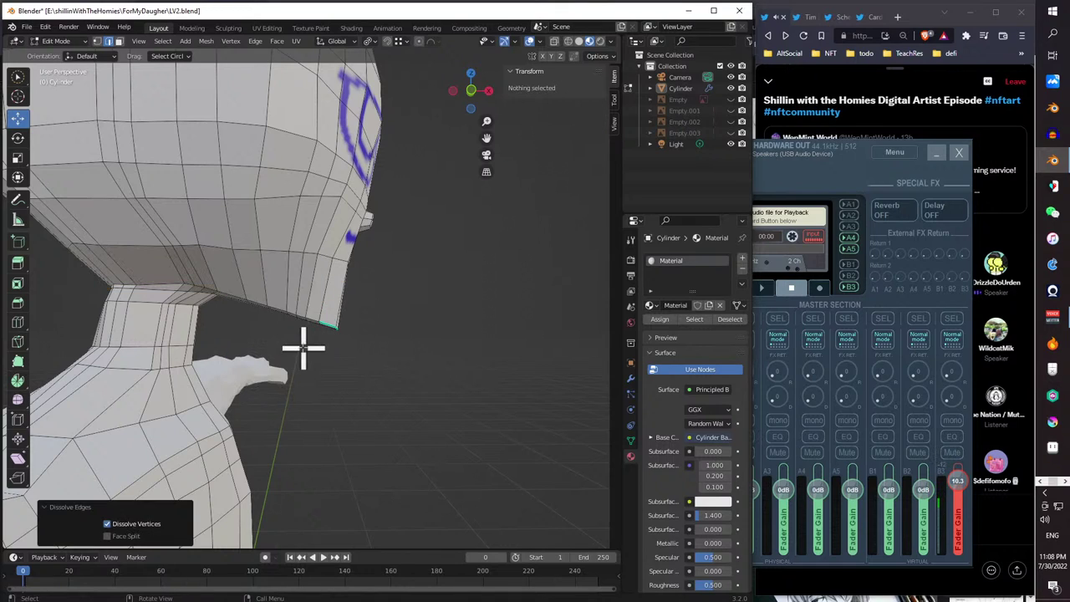
pyautogui.moveTo(334, 330); pyautogui.dragTo(256, 315, button='middle')
pyautogui.scroll(-4, 236, 342)
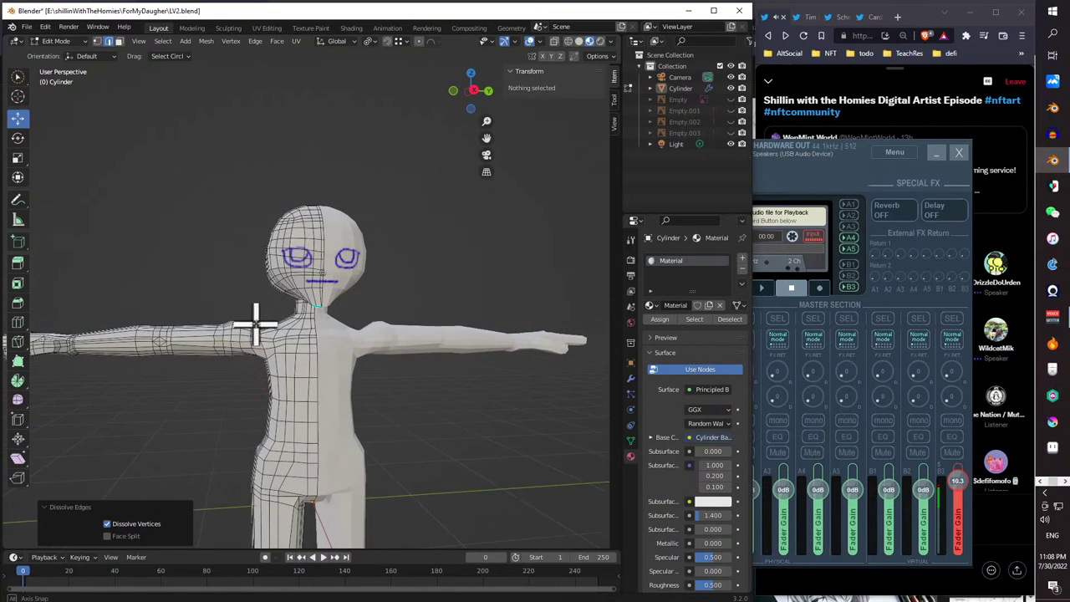
pyautogui.scroll(6, 343, 272)
pyautogui.scroll(-3, 327, 292)
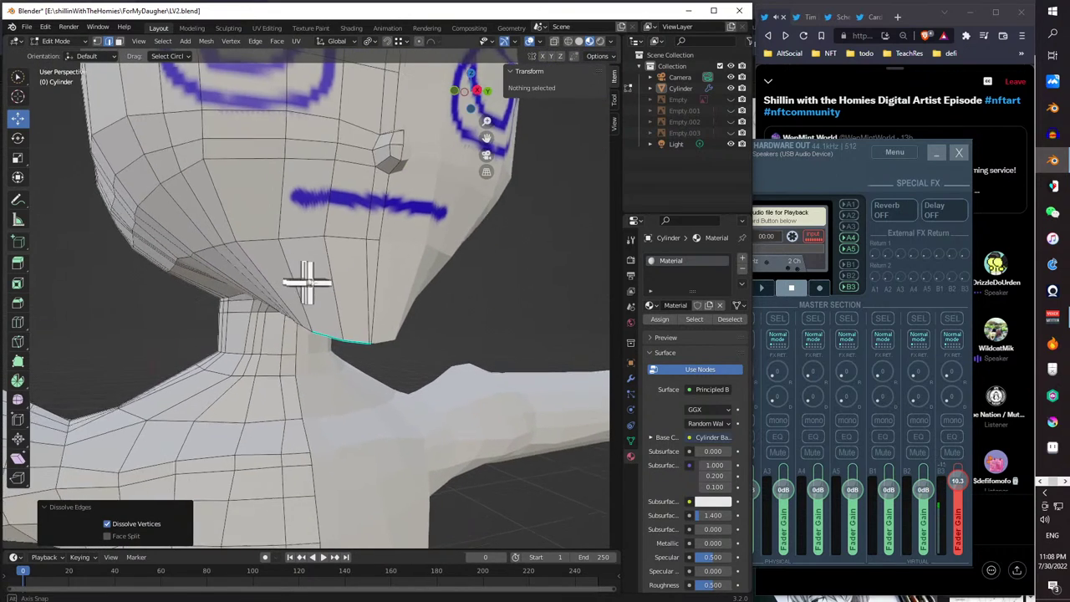
# - Select the jaw edge loop and scale it along Y twice to narrow it
pyautogui.moveTo(306, 286); pyautogui.dragTo(349, 285, button='middle')
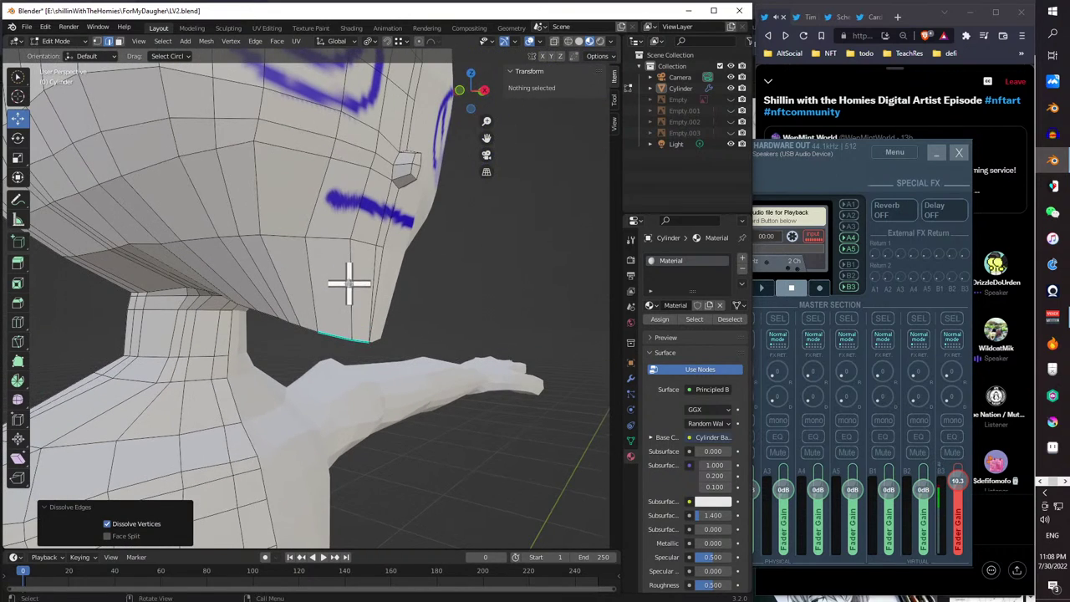
pyautogui.keyDown('alt'); pyautogui.click(285, 235); pyautogui.keyUp('alt')
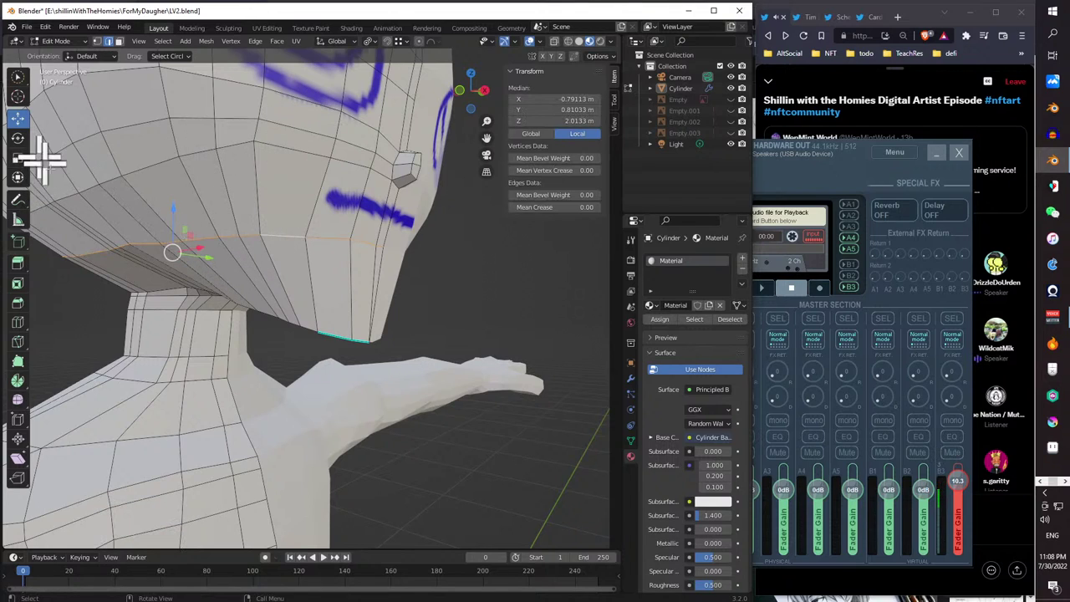
pyautogui.moveTo(39, 158); pyautogui.dragTo(60, 172, button='middle')
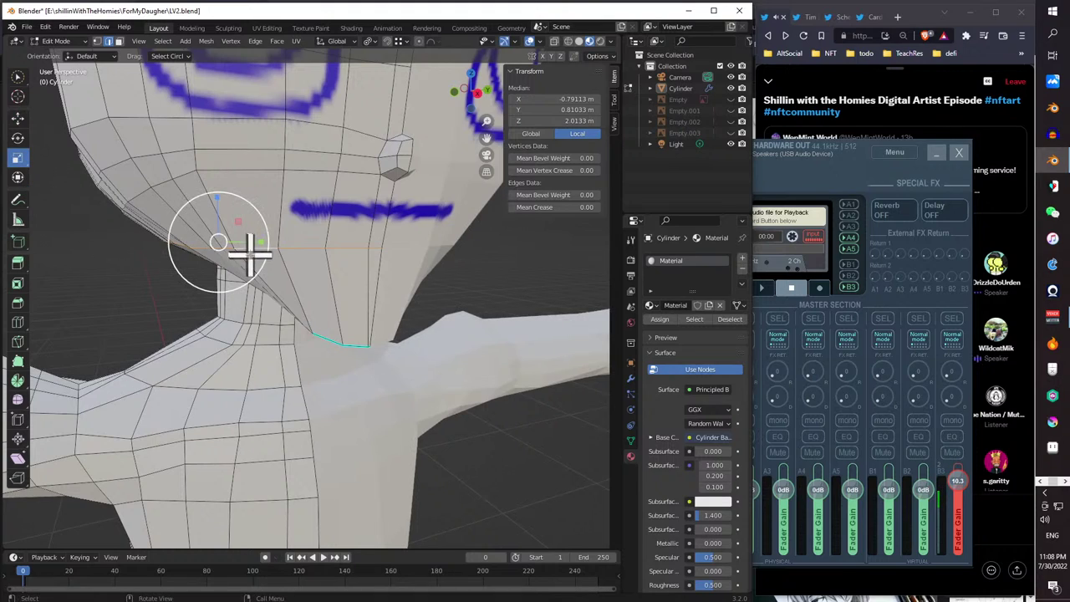
pyautogui.press('s')
pyautogui.press('y')
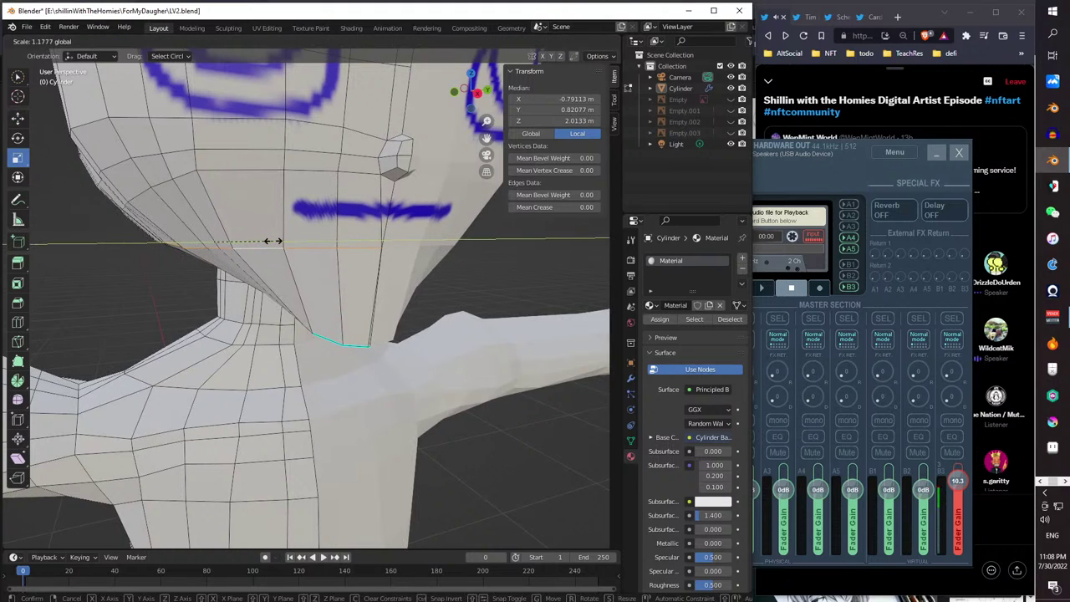
pyautogui.click(261, 240)
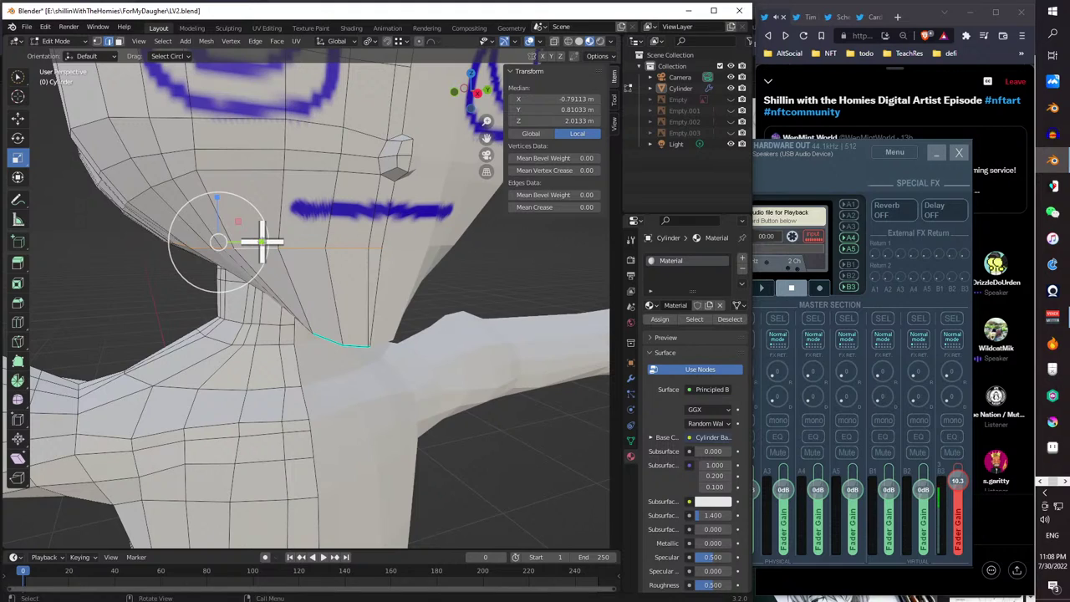
pyautogui.press('s')
pyautogui.press('y')
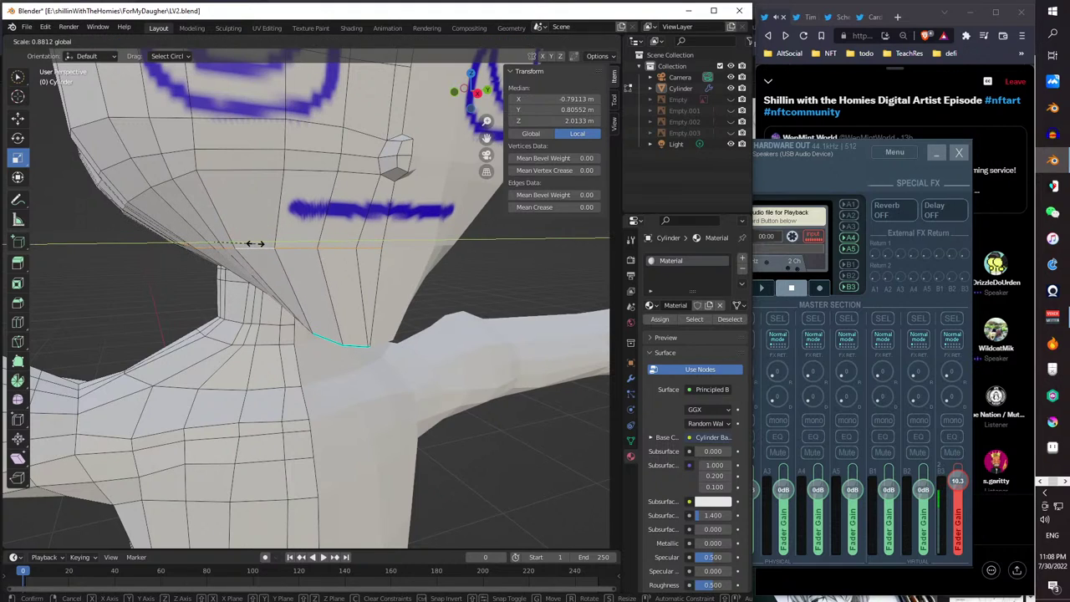
pyautogui.click(253, 244)
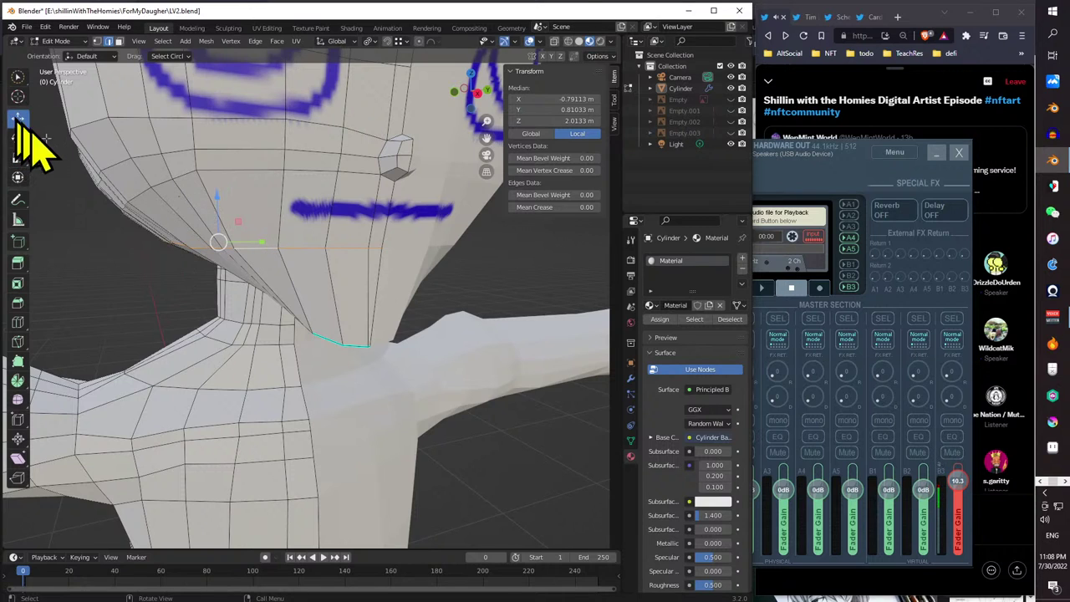
# - Select a band of lower-face faces and move it 0.027 m along Y
pyautogui.moveTo(249, 241); pyautogui.dragTo(240, 266, button='middle')
pyautogui.keyDown('ctrl'); pyautogui.click(337, 273); pyautogui.keyUp('ctrl')
pyautogui.press('g')
pyautogui.press('y')
pyautogui.click(269, 265)
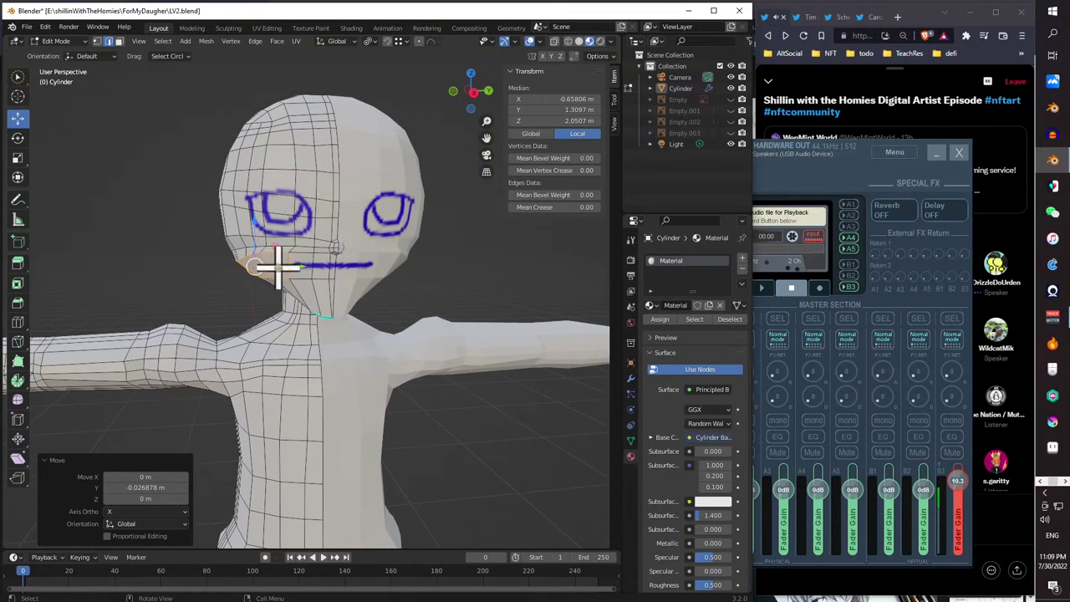
# - Shift the lower-face band by -0.011 m along Y
pyautogui.scroll(5, 278, 266)
pyautogui.scroll(-5, 276, 253)
pyautogui.moveTo(282, 240); pyautogui.dragTo(401, 249, button='middle')
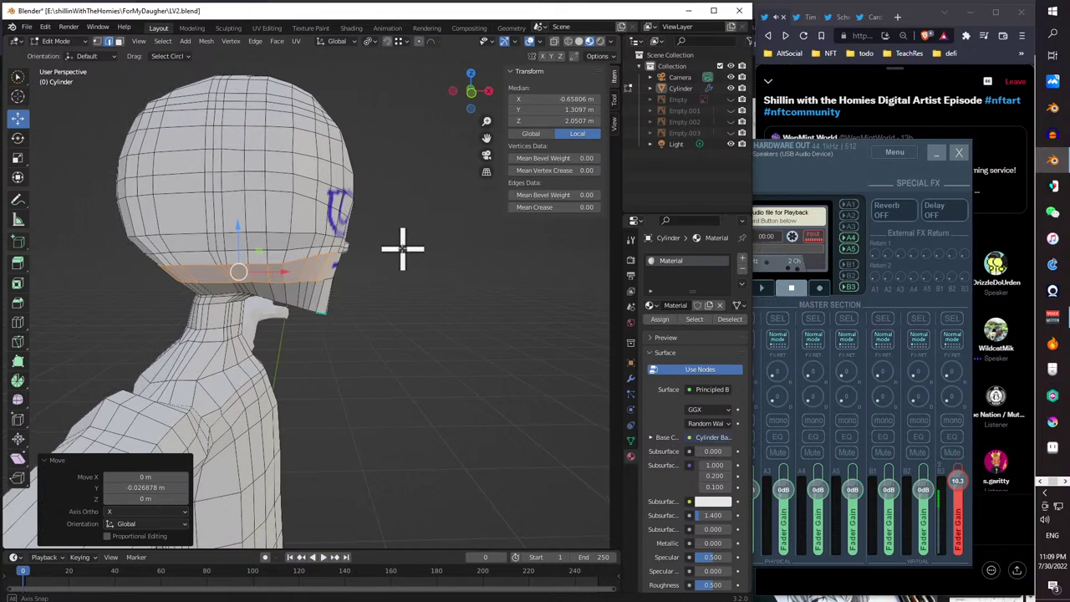
pyautogui.moveTo(402, 248); pyautogui.dragTo(402, 255, button='middle')
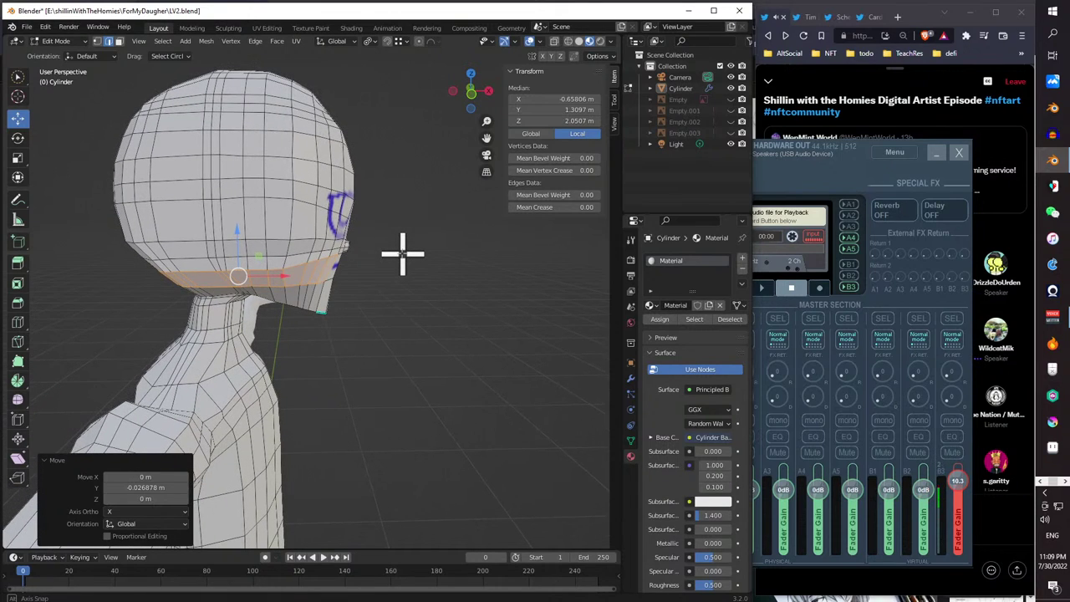
pyautogui.moveTo(402, 253); pyautogui.dragTo(338, 267, button='middle')
pyautogui.press('g')
pyautogui.press('y')
pyautogui.click(280, 259)
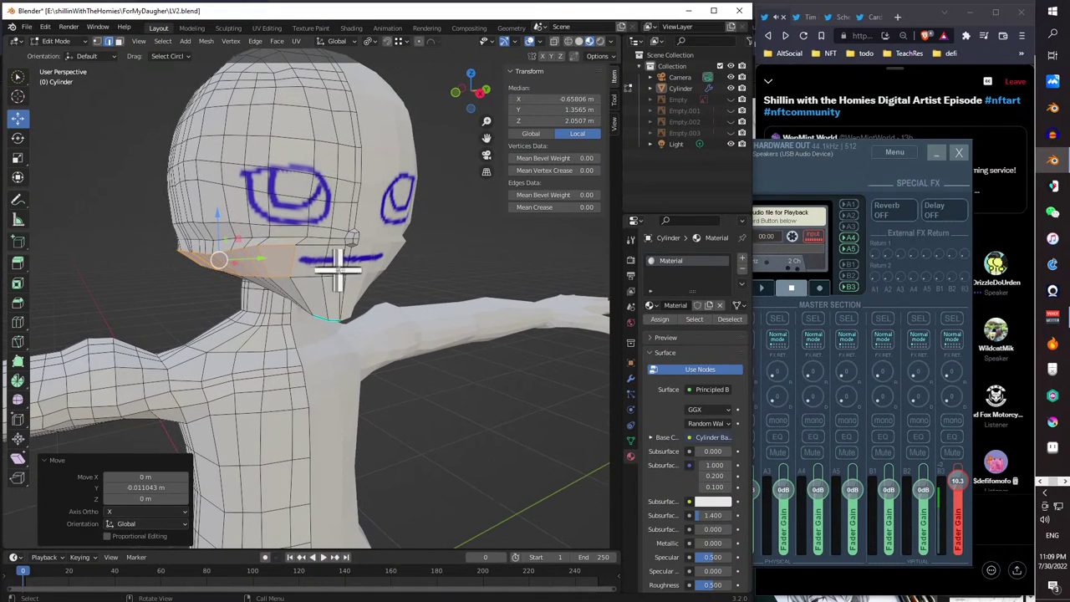
# - Try a move on the cheek faces, cancel it, and extend the face selection across the cheek
pyautogui.scroll(4, 261, 226)
pyautogui.scroll(-2, 242, 234)
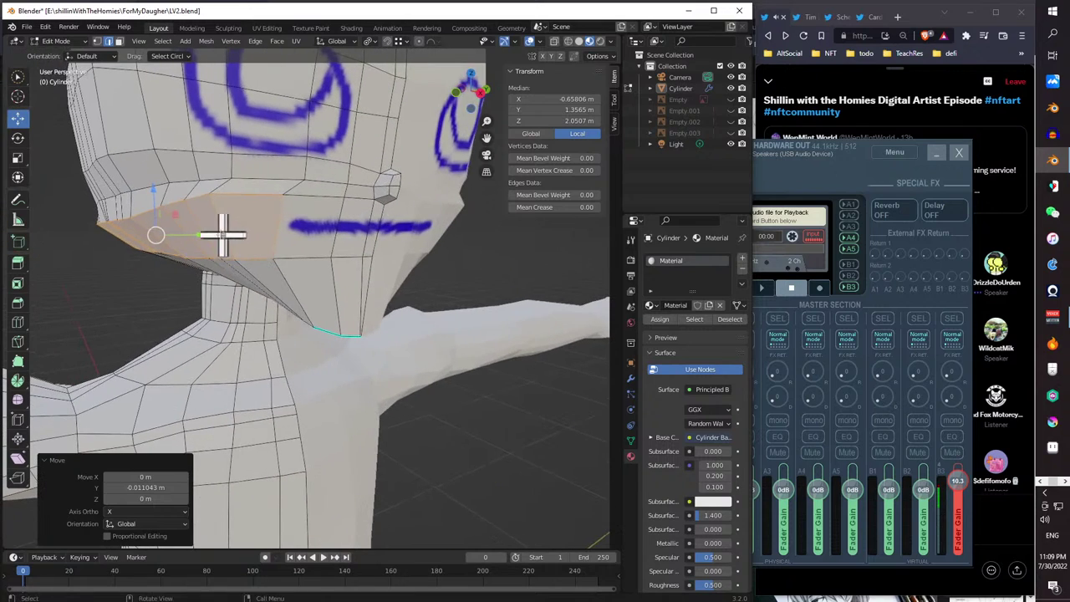
pyautogui.moveTo(217, 236); pyautogui.dragTo(198, 232, button='middle')
pyautogui.press('g')
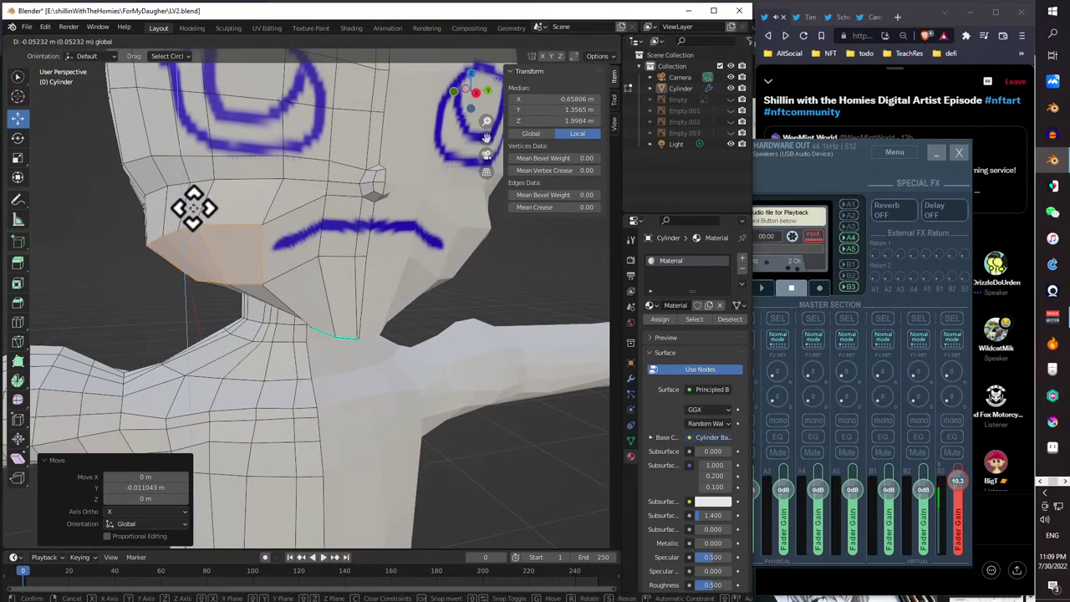
pyautogui.click(199, 214)
pyautogui.scroll(-6, 179, 210)
pyautogui.moveTo(179, 210); pyautogui.dragTo(205, 204, button='middle')
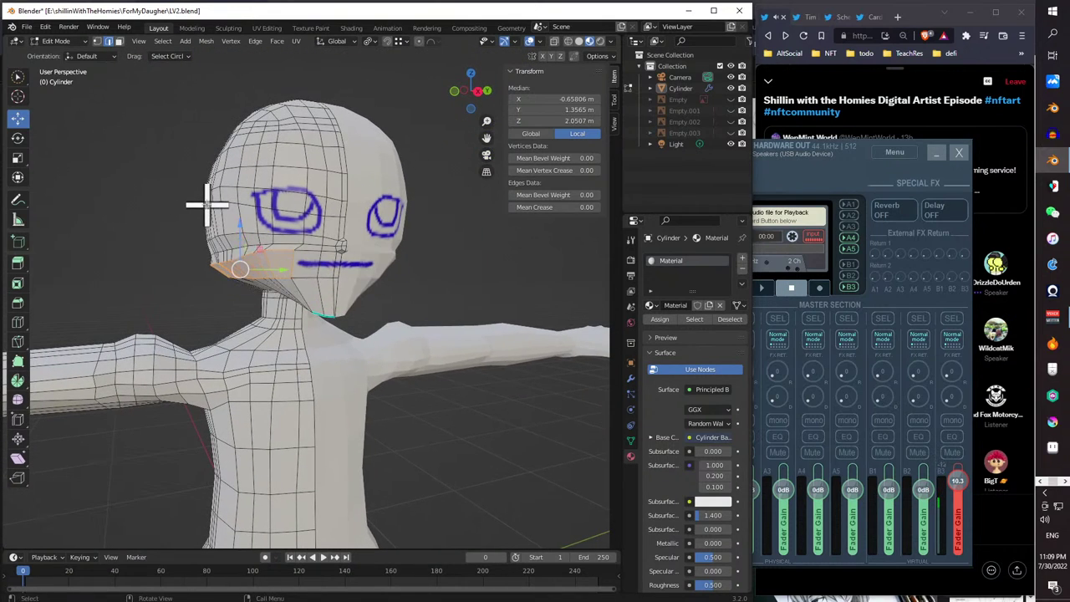
pyautogui.keyDown('ctrl'); pyautogui.keyDown('shift'); pyautogui.click(339, 266); pyautogui.keyUp('shift'); pyautogui.keyUp('ctrl')
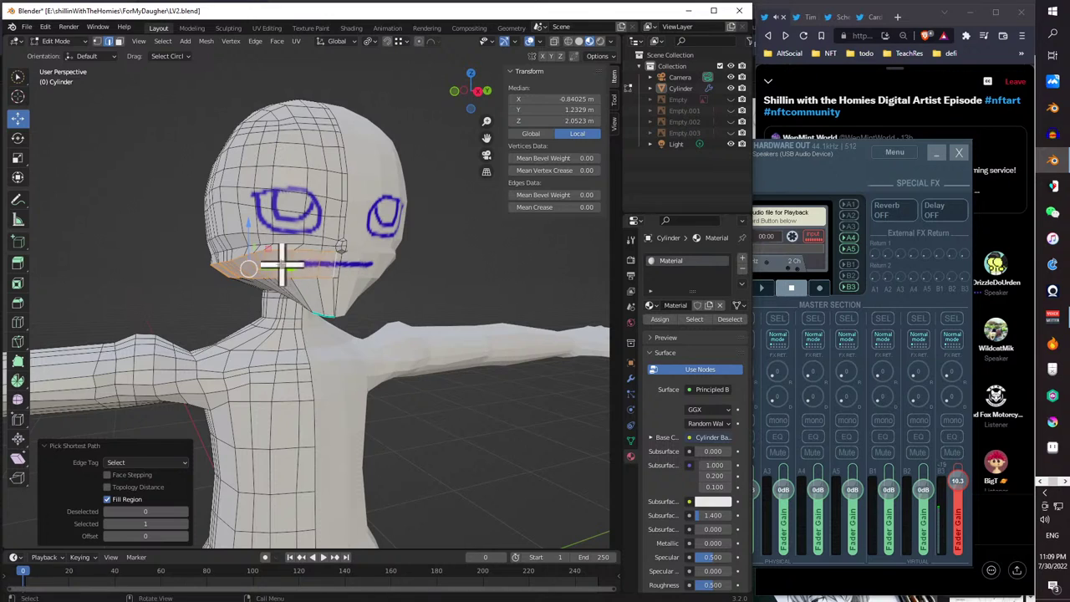
# - Try lowering and X-scaling the mouth faces, then undo back to the original band
pyautogui.moveTo(281, 264); pyautogui.dragTo(301, 266, button='middle')
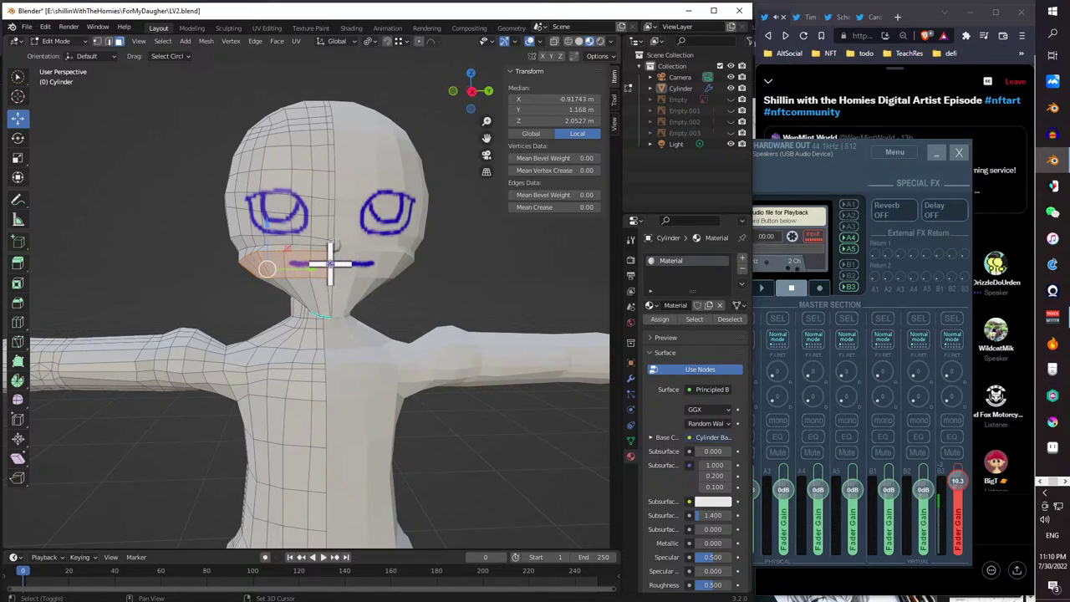
pyautogui.moveTo(270, 224); pyautogui.dragTo(268, 237)
pyautogui.hotkey('ctrl', 'z')
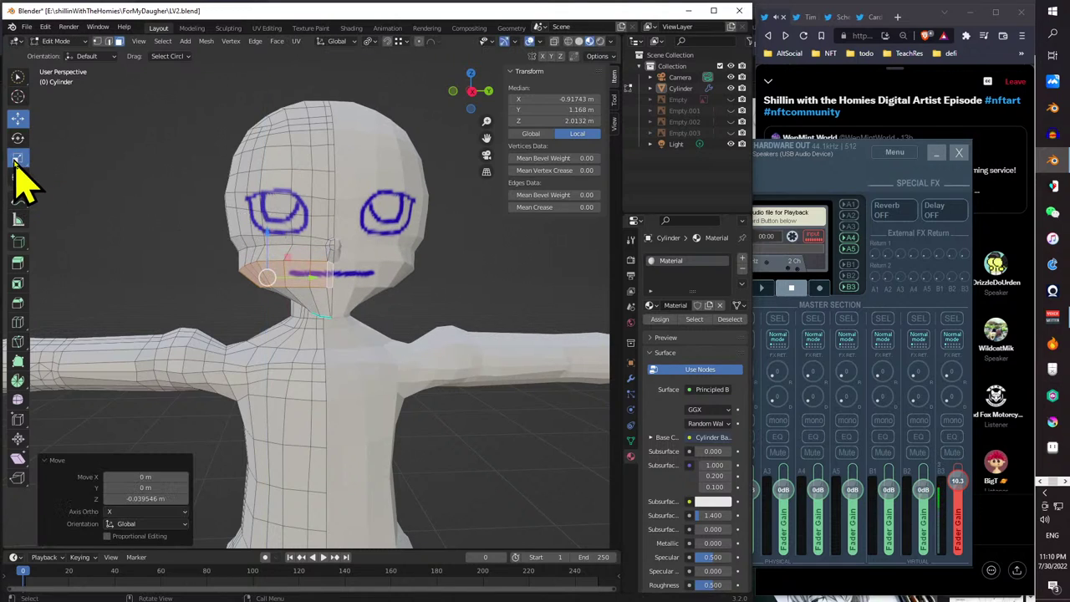
pyautogui.press('s')
pyautogui.press('x')
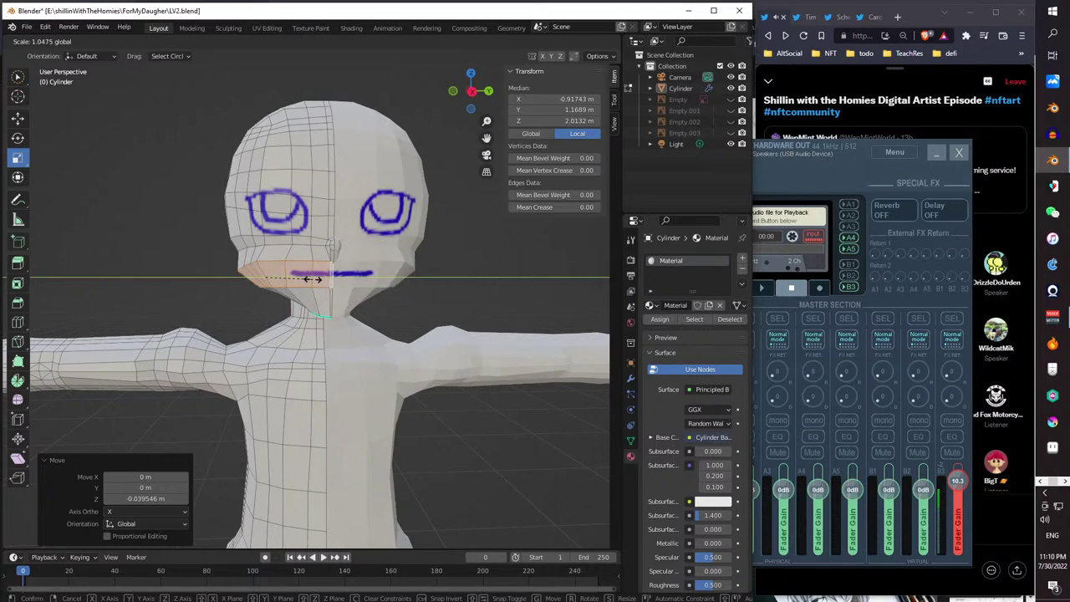
pyautogui.press('Escape')
pyautogui.hotkey('ctrl', 'z')
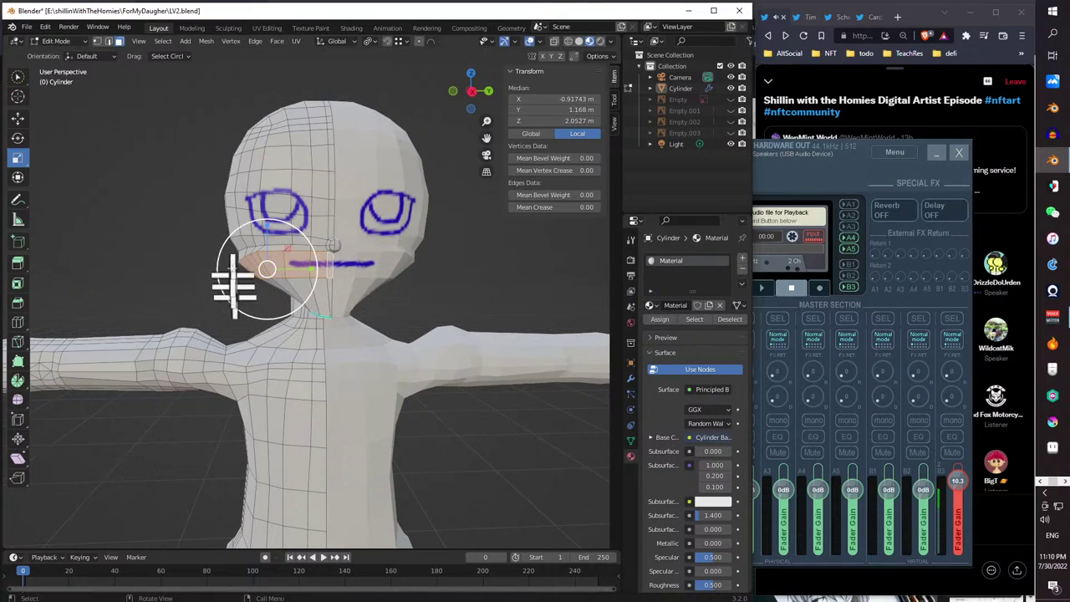
# - Move the mouth-line faces about 0.018 m down along Z
pyautogui.click(16, 120)
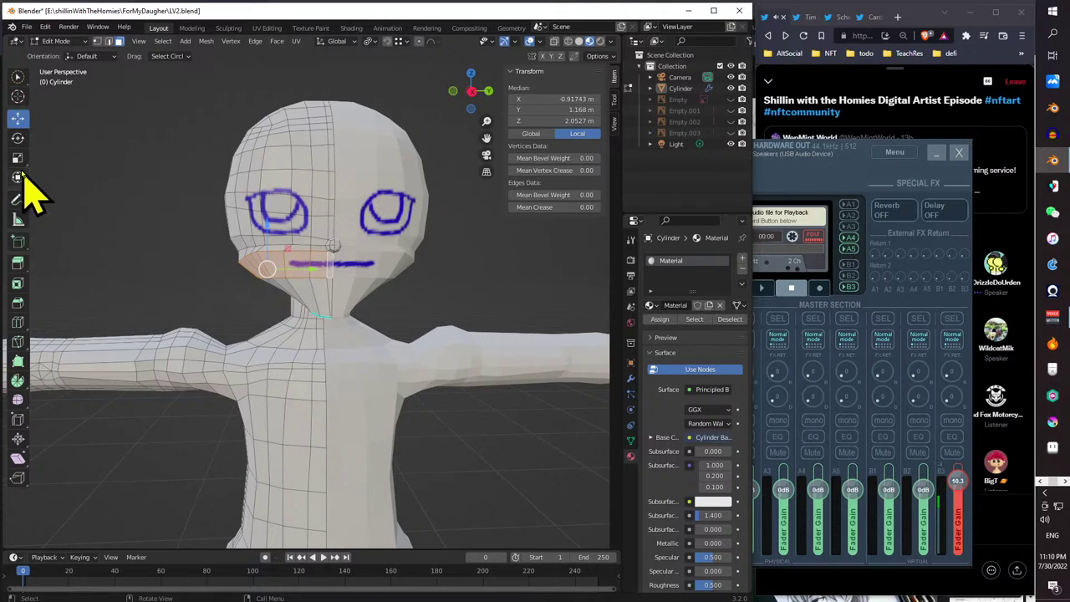
pyautogui.press('g')
pyautogui.press('z')
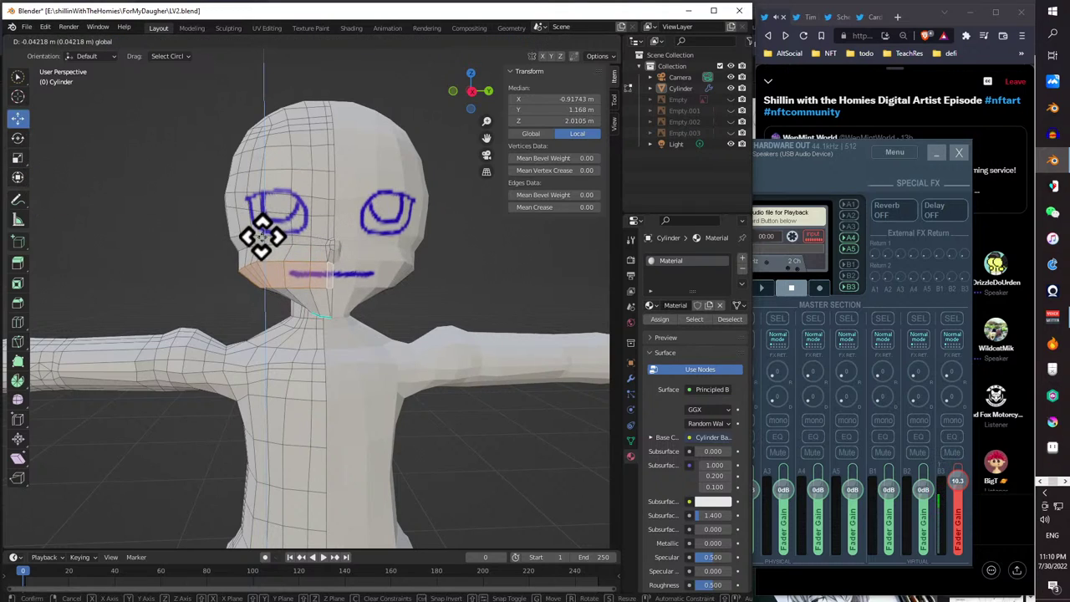
pyautogui.click(262, 231)
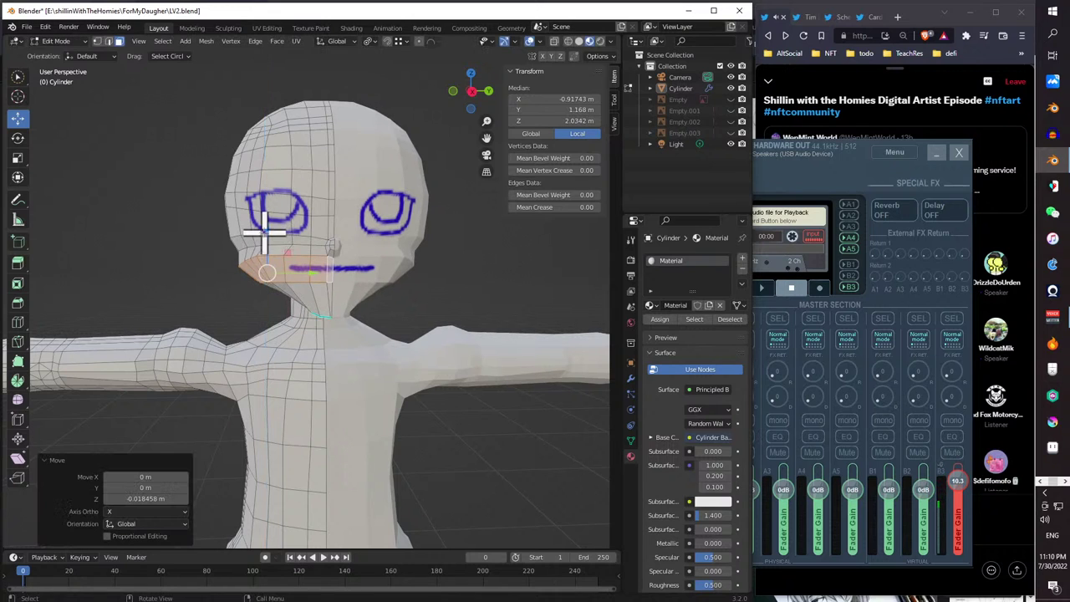
# - Inspect the lowered mouth band around the head and select geometry on the lower face
pyautogui.moveTo(270, 223); pyautogui.dragTo(359, 196, button='middle')
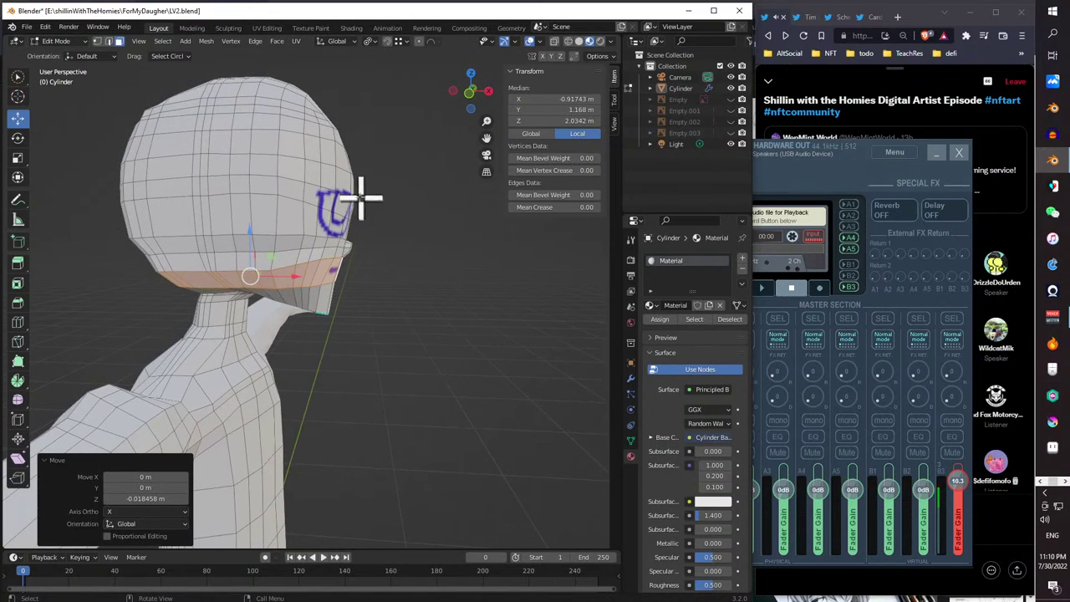
pyautogui.scroll(5, 363, 232)
pyautogui.scroll(-5, 289, 239)
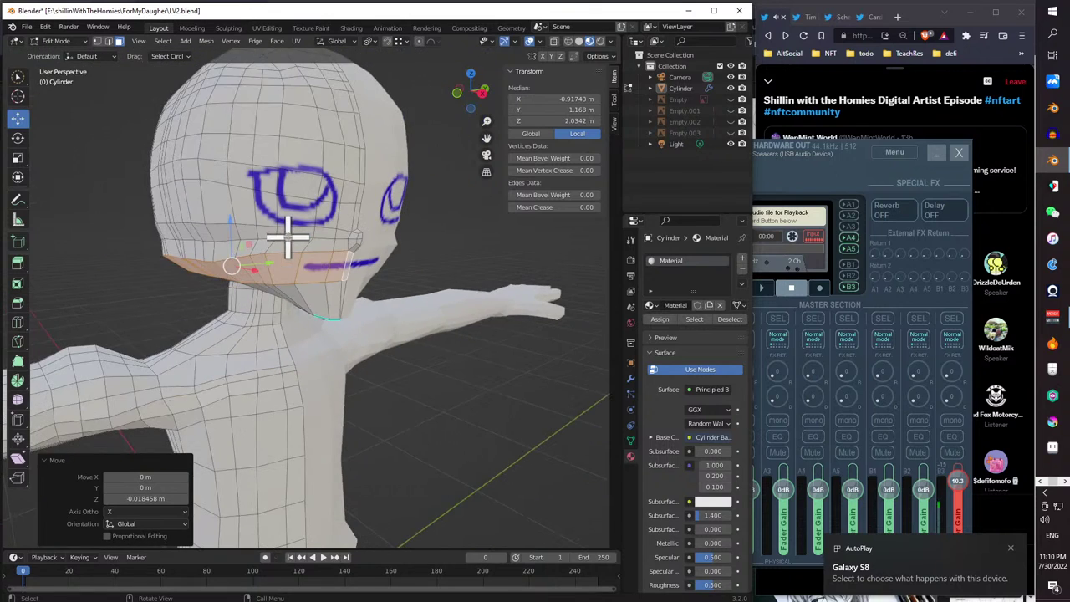
pyautogui.moveTo(286, 234); pyautogui.dragTo(316, 249, button='middle')
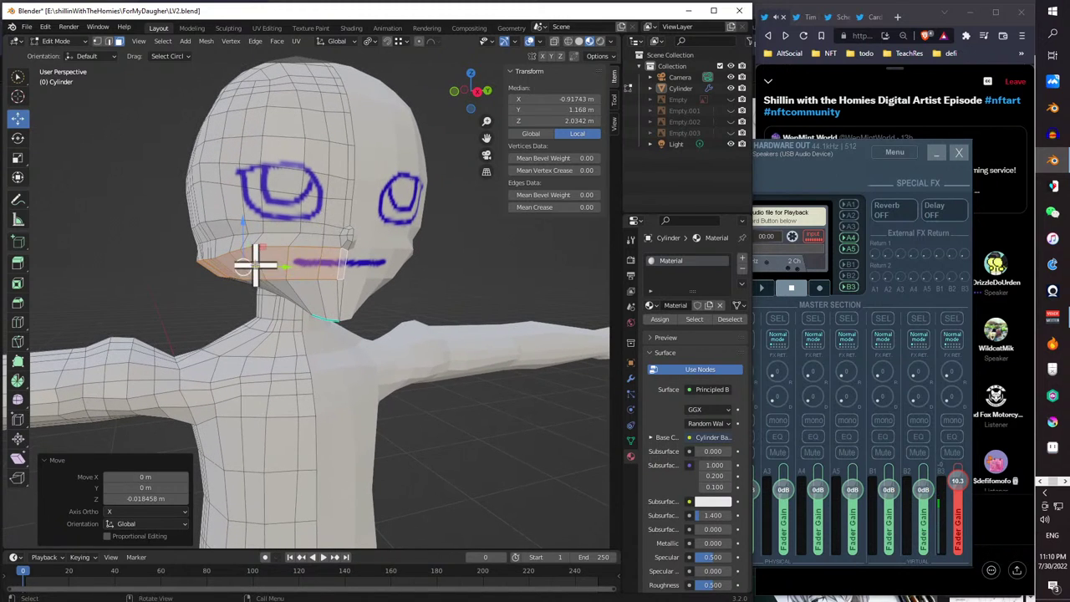
pyautogui.moveTo(113, 248); pyautogui.dragTo(134, 125, button='middle')
pyautogui.click(272, 243)
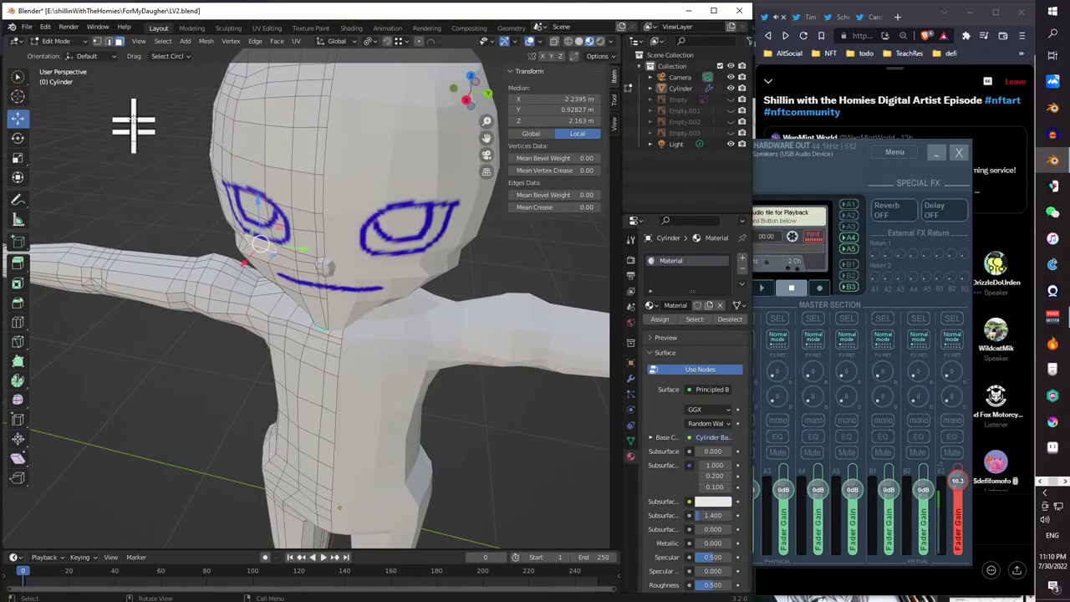
# - In edge select mode, scale the lower-face loop by 1.048 on X and Y only
pyautogui.click(107, 41)
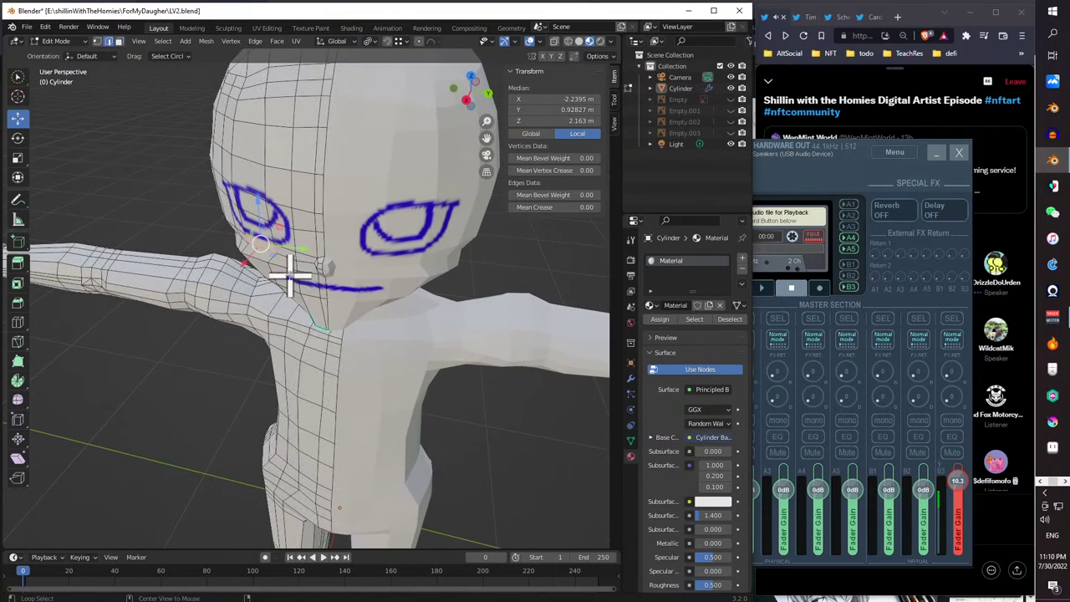
pyautogui.moveTo(303, 264); pyautogui.dragTo(200, 279, button='middle')
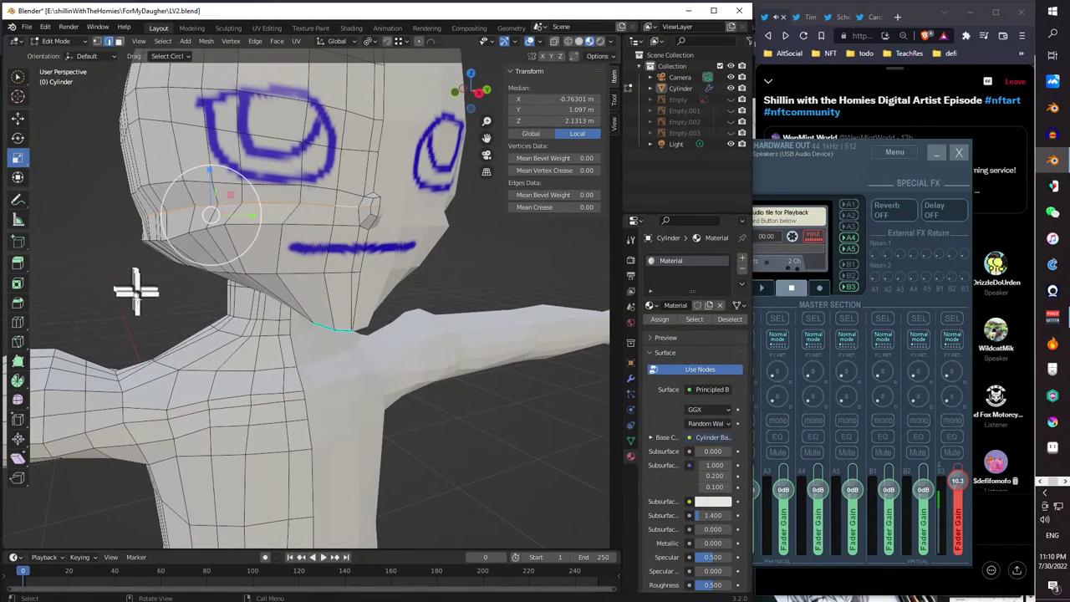
pyautogui.moveTo(135, 290); pyautogui.dragTo(278, 244, button='middle')
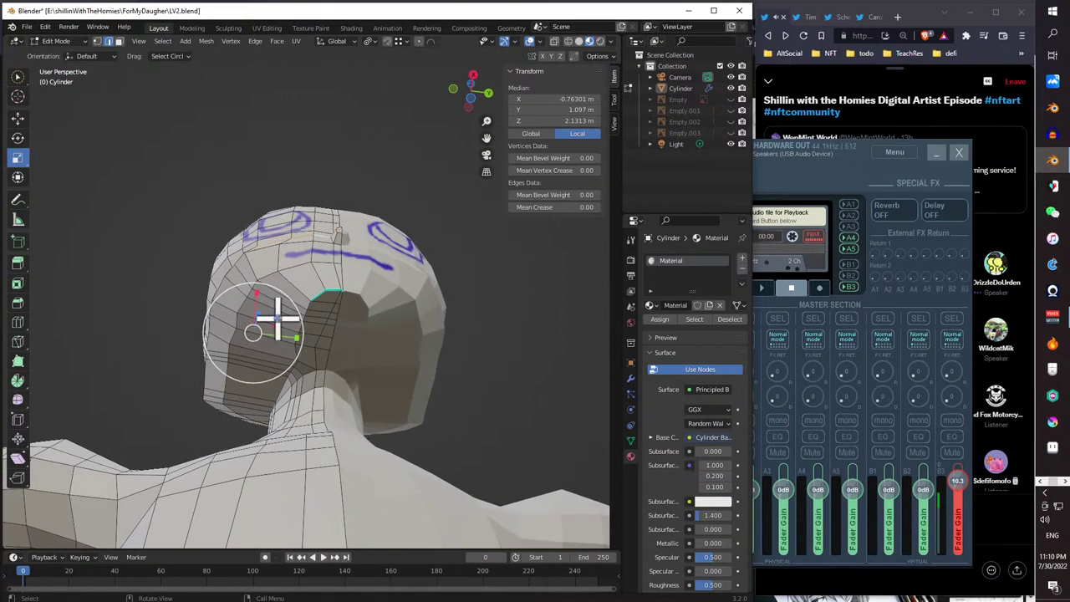
pyautogui.press('s')
pyautogui.hotkey('shift', 'z')
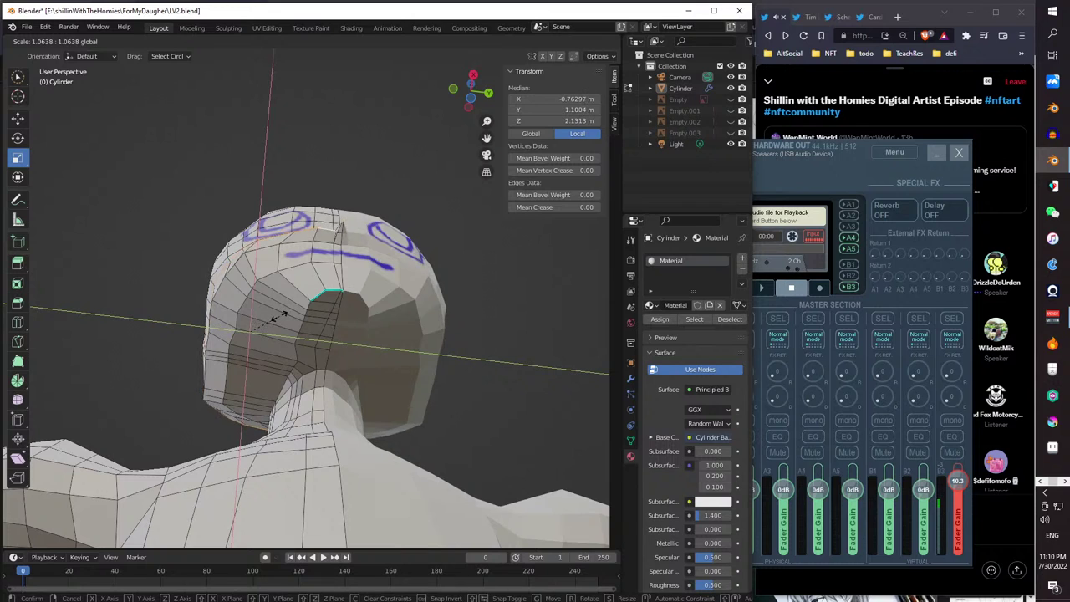
pyautogui.click(280, 313)
# - Review the widened loop from the front and switch to vertex select mode
pyautogui.moveTo(282, 311); pyautogui.dragTo(320, 424, button='middle')
pyautogui.moveTo(182, 339); pyautogui.dragTo(143, 359, button='middle')
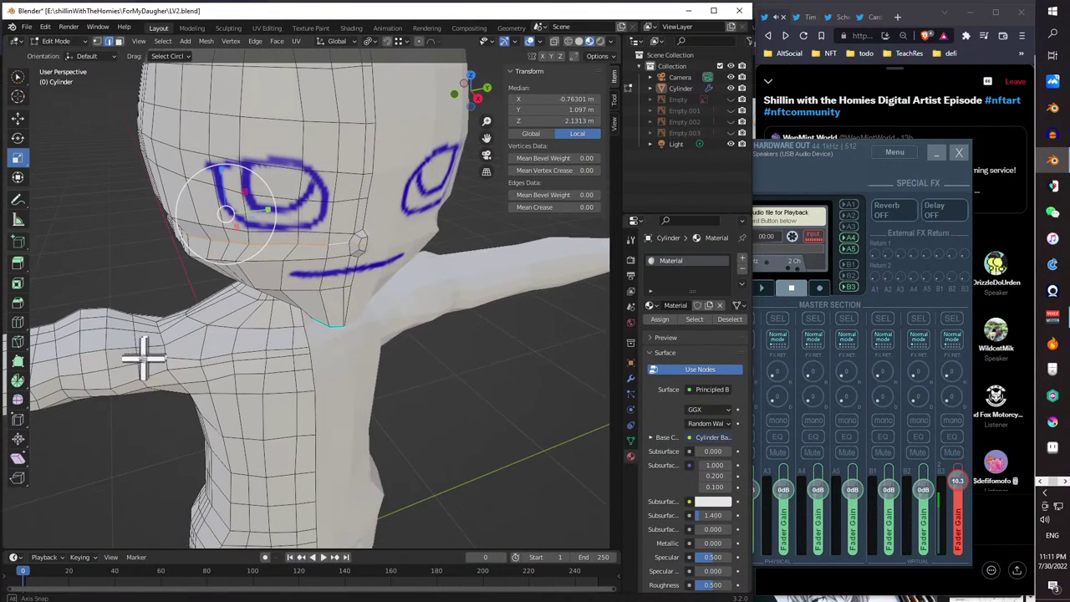
pyautogui.click(97, 41)
pyautogui.moveTo(102, 228); pyautogui.dragTo(199, 230, button='middle')
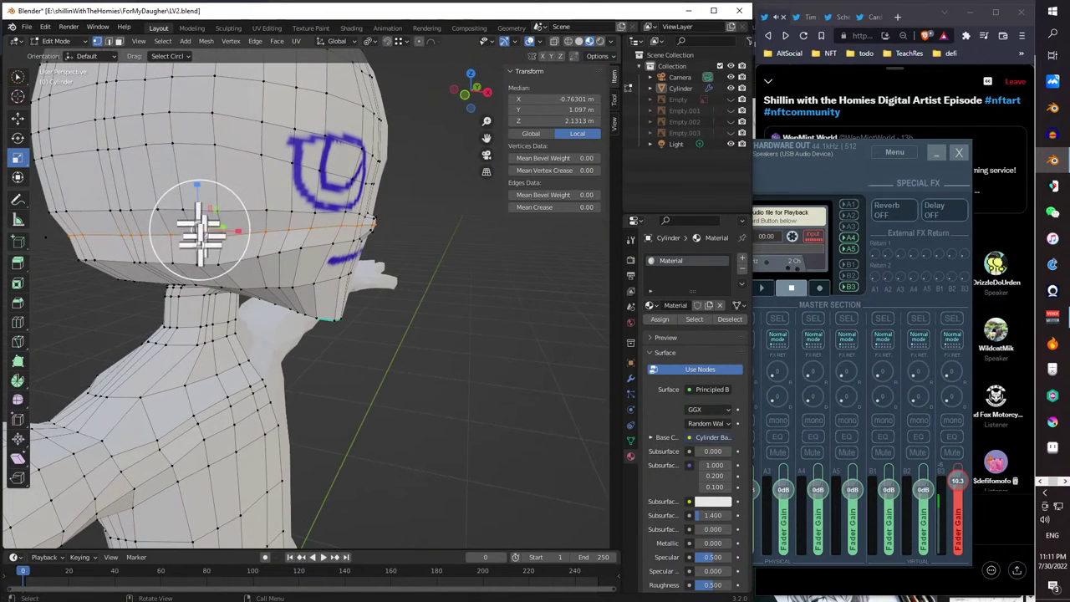
pyautogui.click(309, 226)
pyautogui.moveTo(309, 225); pyautogui.dragTo(28, 239, button='middle')
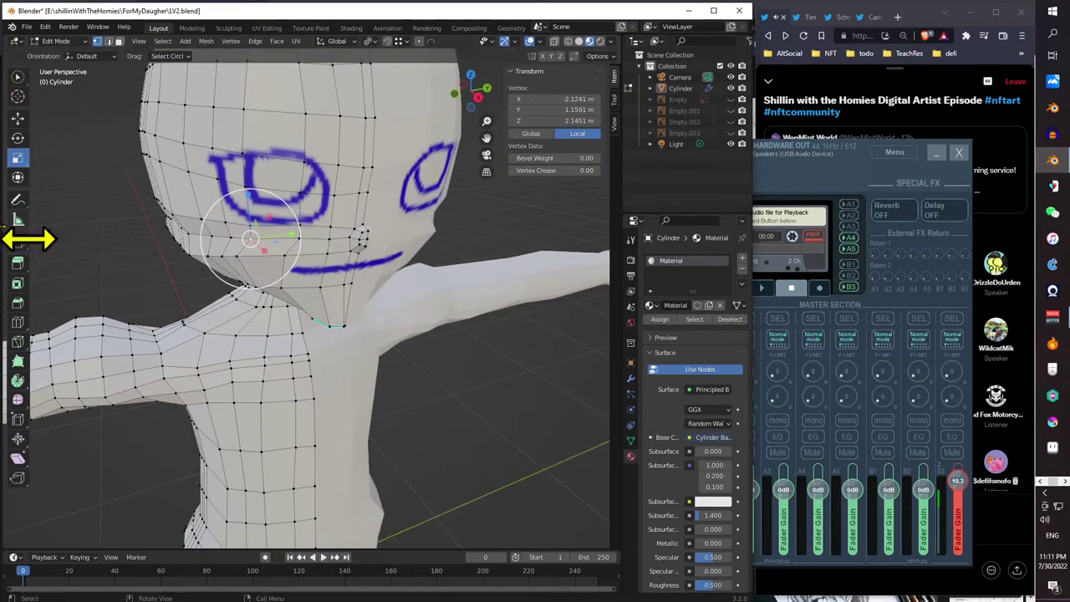
pyautogui.moveTo(38, 115); pyautogui.dragTo(163, 222, button='middle')
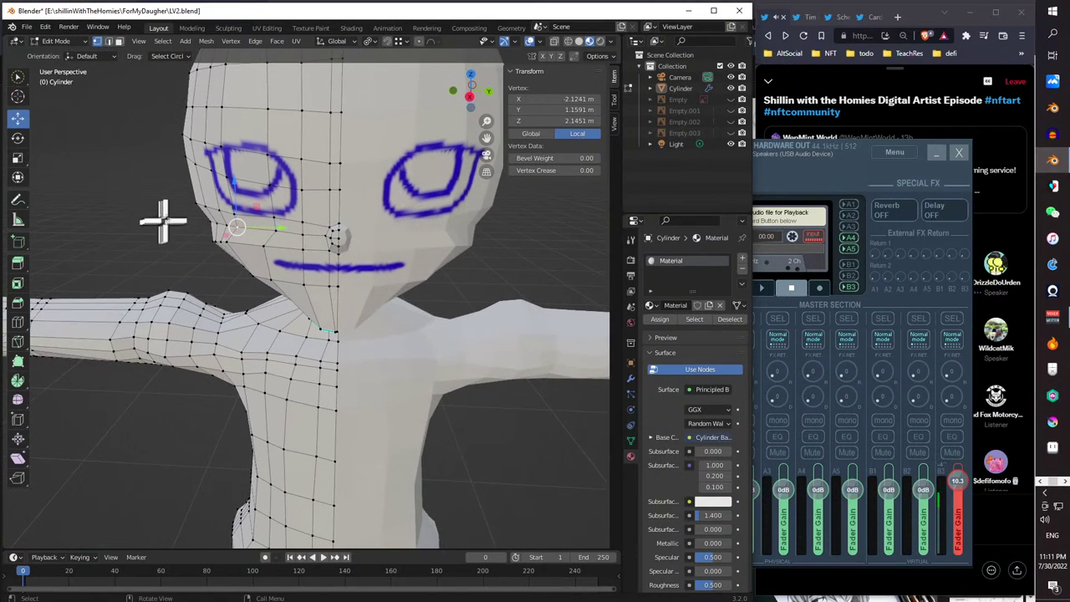
pyautogui.press('g')
pyautogui.press('y')
pyautogui.click(264, 231)
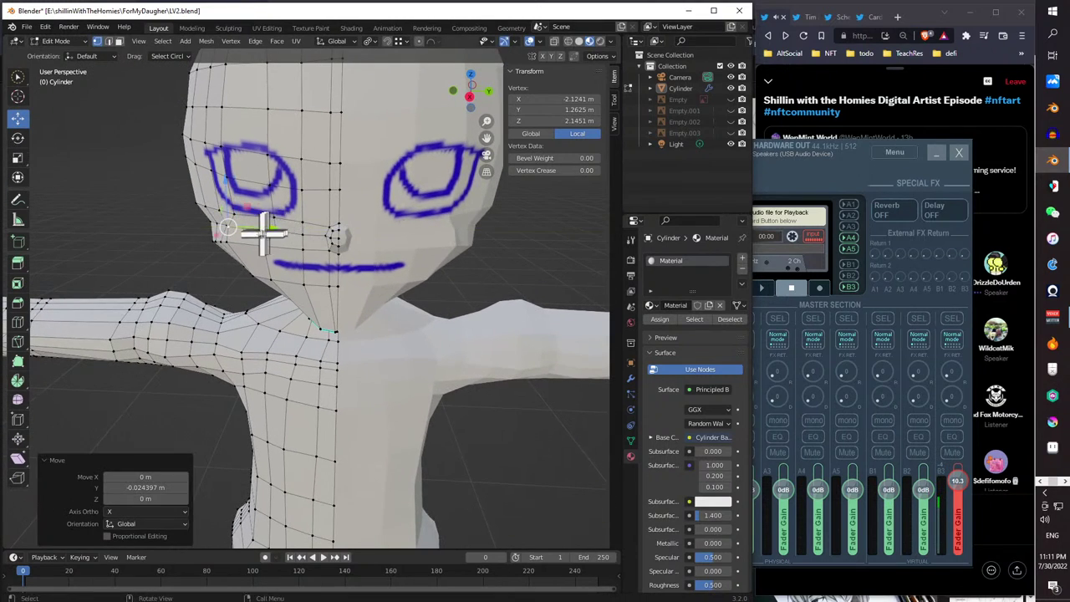
pyautogui.moveTo(264, 231); pyautogui.dragTo(315, 229, button='middle')
pyautogui.hotkey('ctrl', 'z')
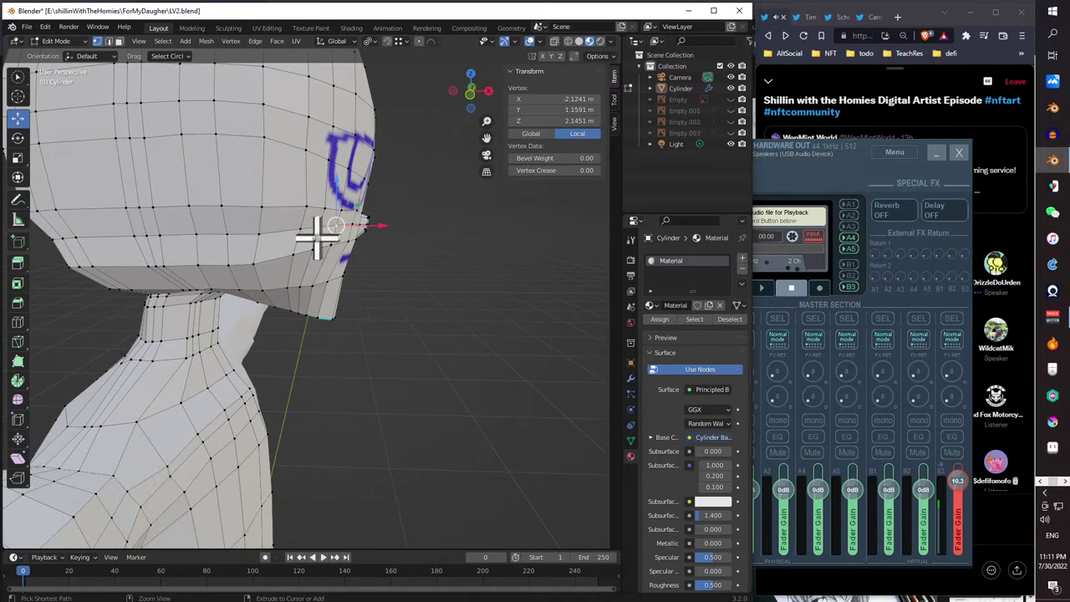
pyautogui.keyDown('alt'); pyautogui.click(311, 269); pyautogui.keyUp('alt')
pyautogui.moveTo(311, 270); pyautogui.dragTo(282, 242, button='middle')
pyautogui.click(283, 222)
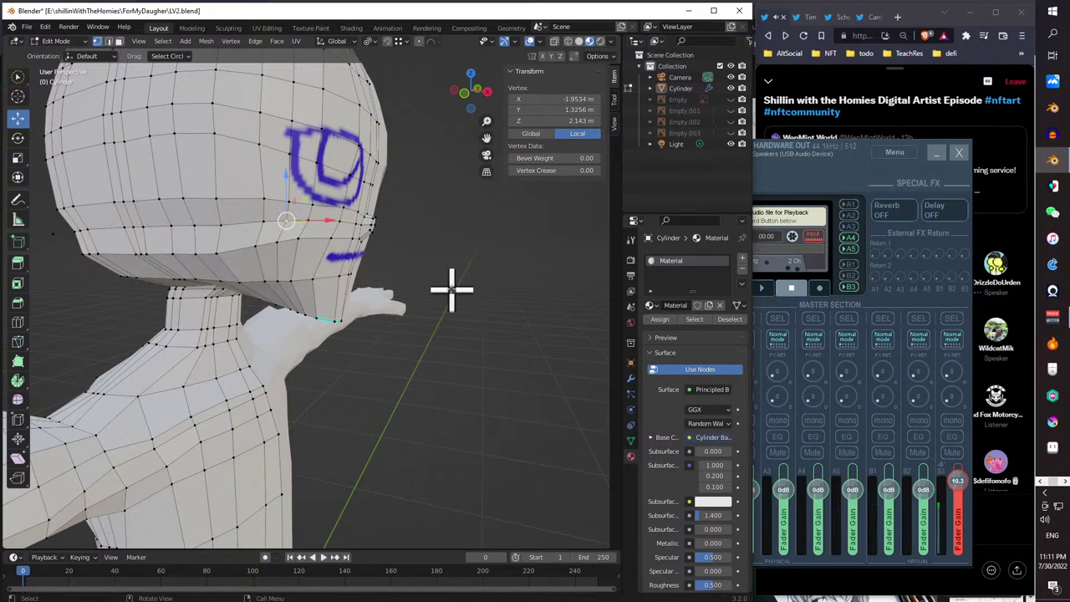
pyautogui.moveTo(306, 243); pyautogui.dragTo(230, 274, button='middle')
pyautogui.keyDown('shift'); pyautogui.click(241, 225); pyautogui.keyUp('shift')
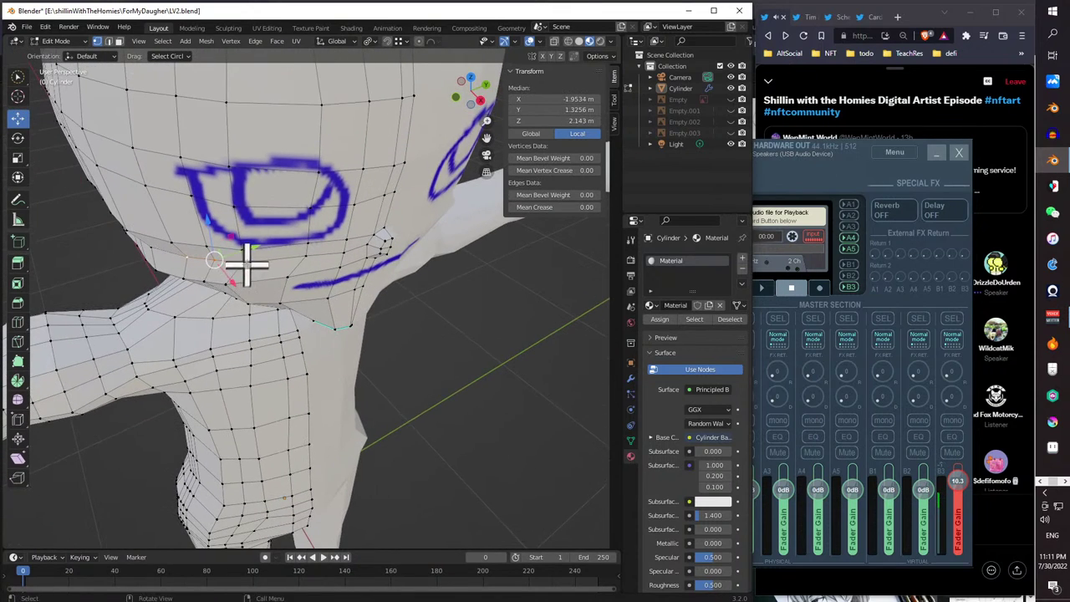
pyautogui.press('g')
pyautogui.press('Escape')
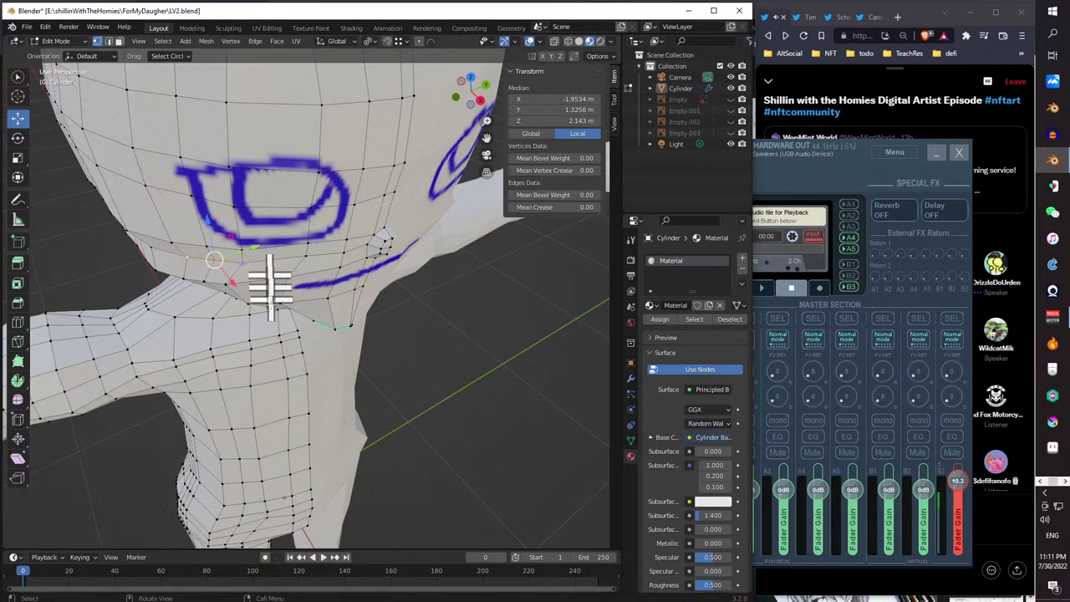
pyautogui.moveTo(270, 284); pyautogui.dragTo(133, 301, button='middle')
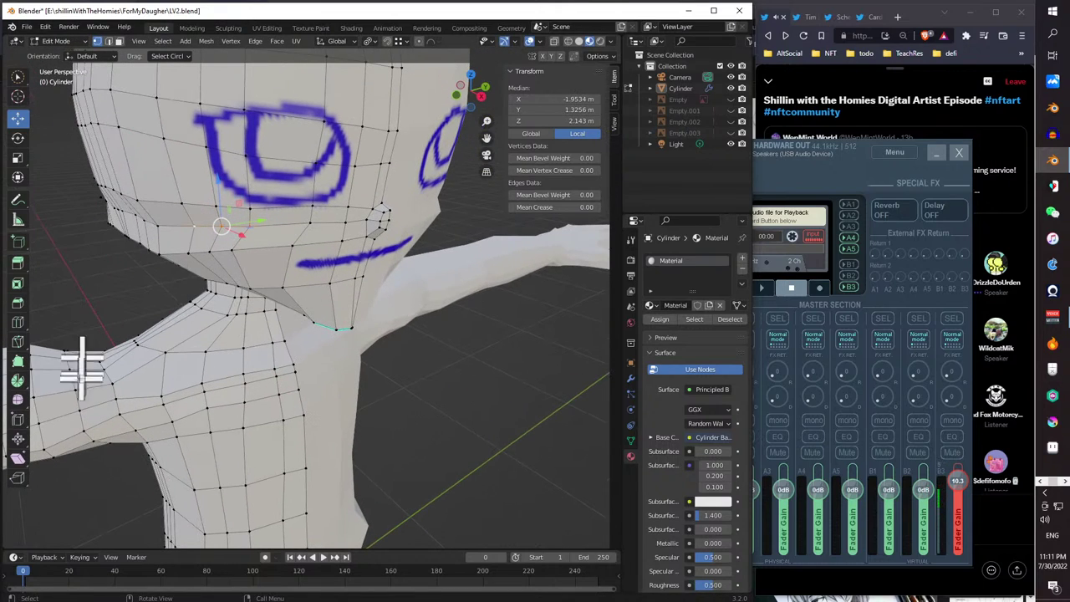
pyautogui.click(17, 400)
# - Smooth the jaw-line vertices, then add more jaw vertices and smooth again
pyautogui.moveTo(246, 244); pyautogui.dragTo(332, 196)
pyautogui.moveTo(332, 195); pyautogui.dragTo(274, 178, button='middle')
pyautogui.keyDown('shift'); pyautogui.click(299, 201); pyautogui.keyUp('shift')
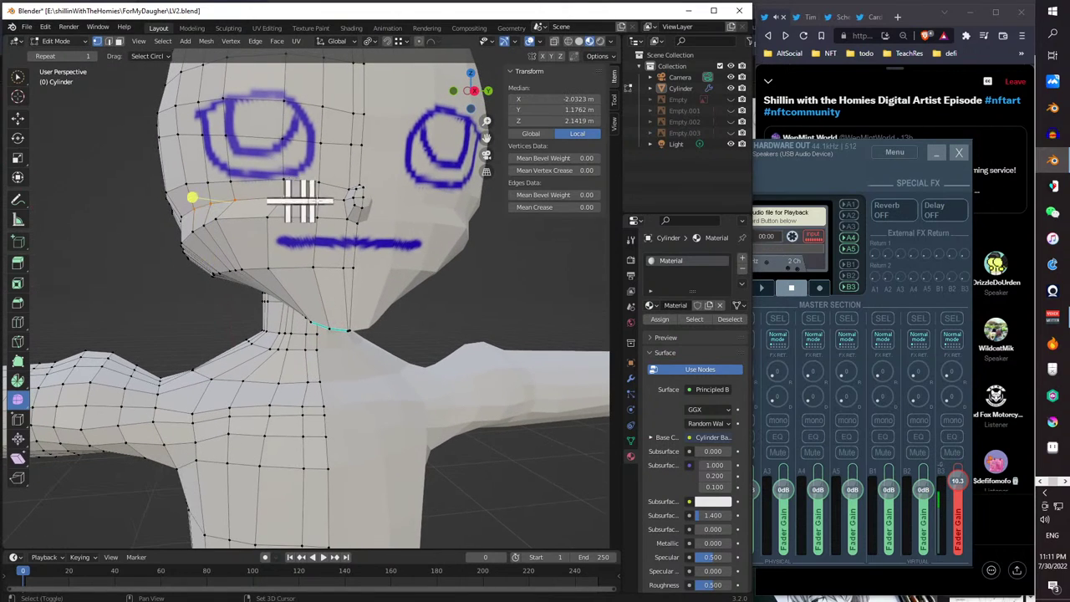
pyautogui.keyDown('shift'); pyautogui.click(280, 201); pyautogui.keyUp('shift')
pyautogui.moveTo(215, 198); pyautogui.dragTo(376, 183)
pyautogui.moveTo(376, 182); pyautogui.dragTo(320, 288, button='middle')
# - Select two vertices near the chin and pull them down toward the neck
pyautogui.click(337, 223)
pyautogui.moveTo(359, 227)
pyautogui.mouseDown(button='middle')
pyautogui.moveTo(382, 232)
pyautogui.moveTo(361, 247)
pyautogui.mouseUp(button='middle')
pyautogui.keyDown('shift'); pyautogui.click(370, 234); pyautogui.keyUp('shift')
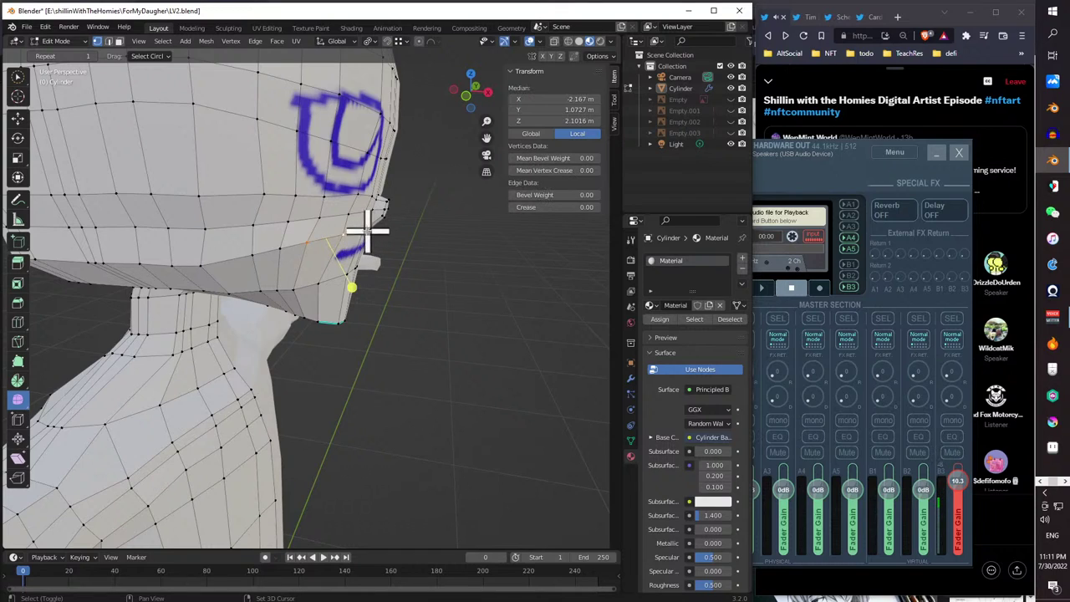
pyautogui.press('g')
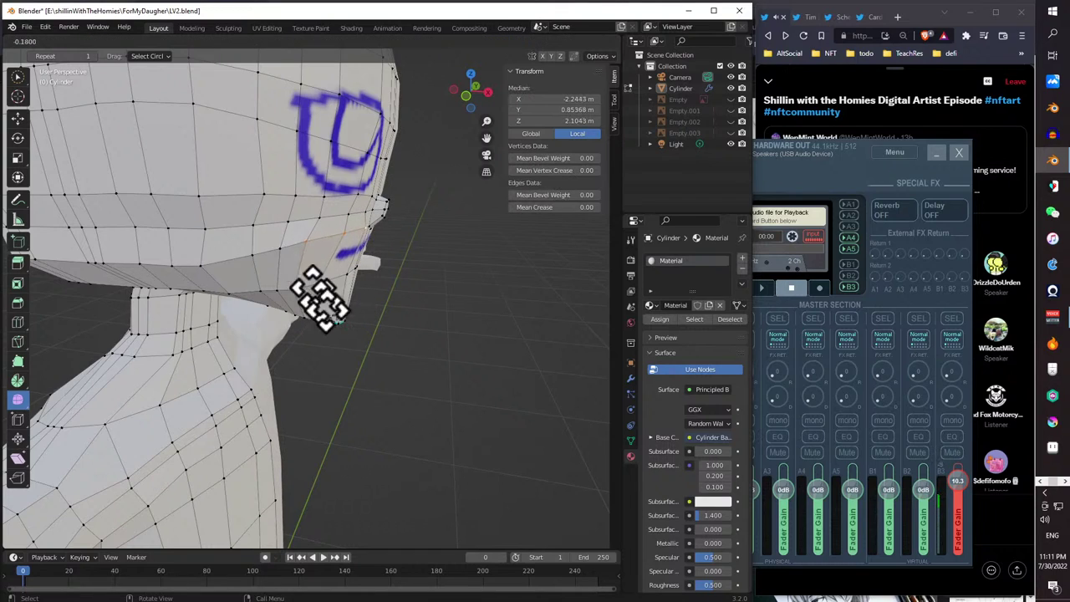
pyautogui.click(360, 352)
# - Return the mesh to Object Mode and orbit around the head and neck to the front
pyautogui.moveTo(112, 298); pyautogui.dragTo(132, 231, button='middle')
pyautogui.click(64, 41)
pyautogui.click(70, 56)
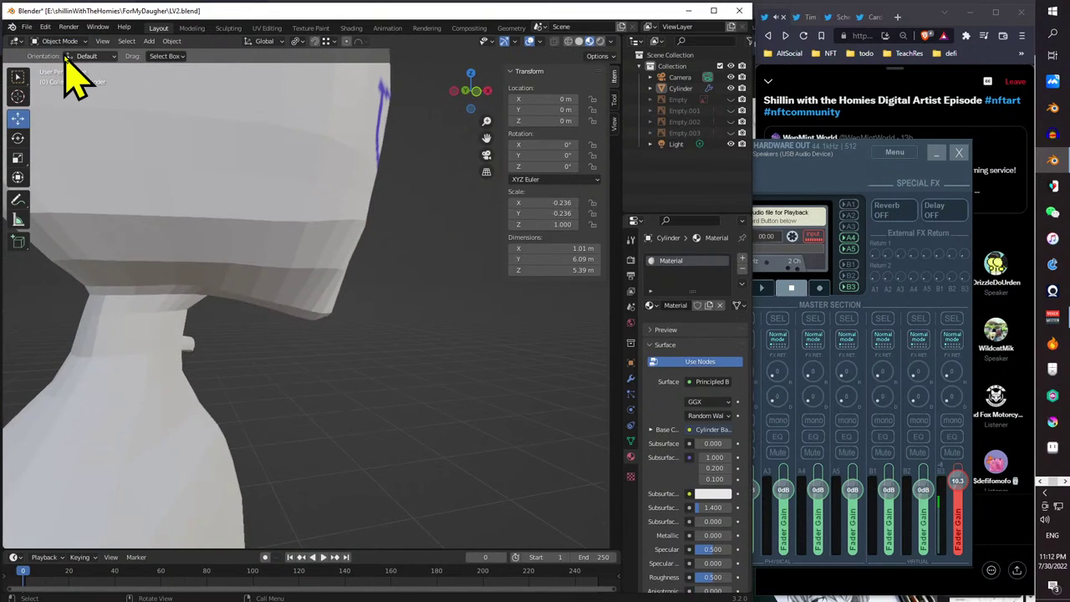
pyautogui.moveTo(232, 318); pyautogui.dragTo(599, 327, button='middle')
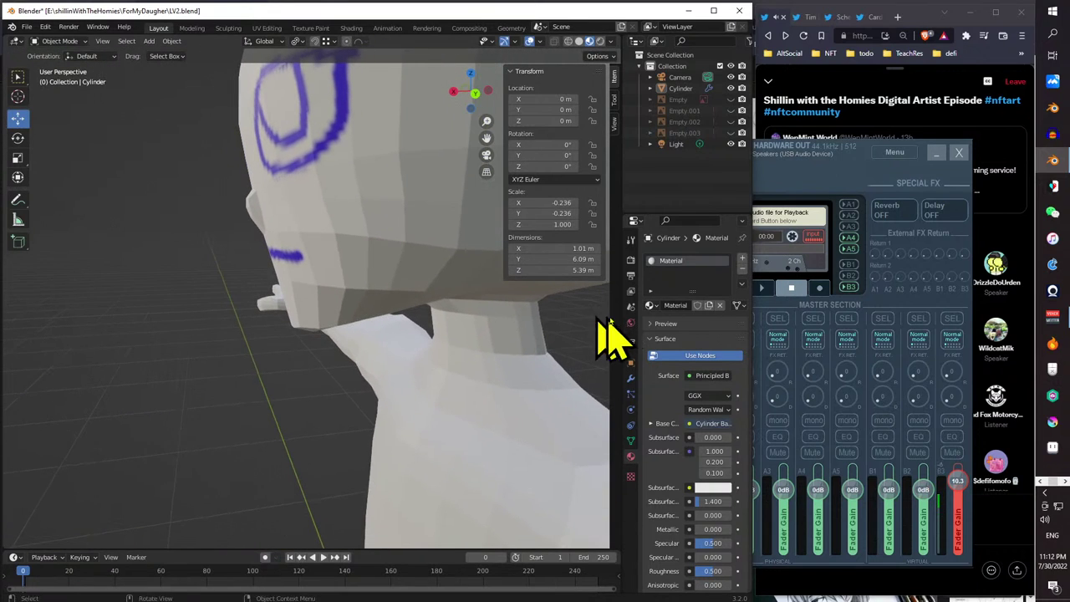
pyautogui.moveTo(424, 342); pyautogui.dragTo(551, 326, button='middle')
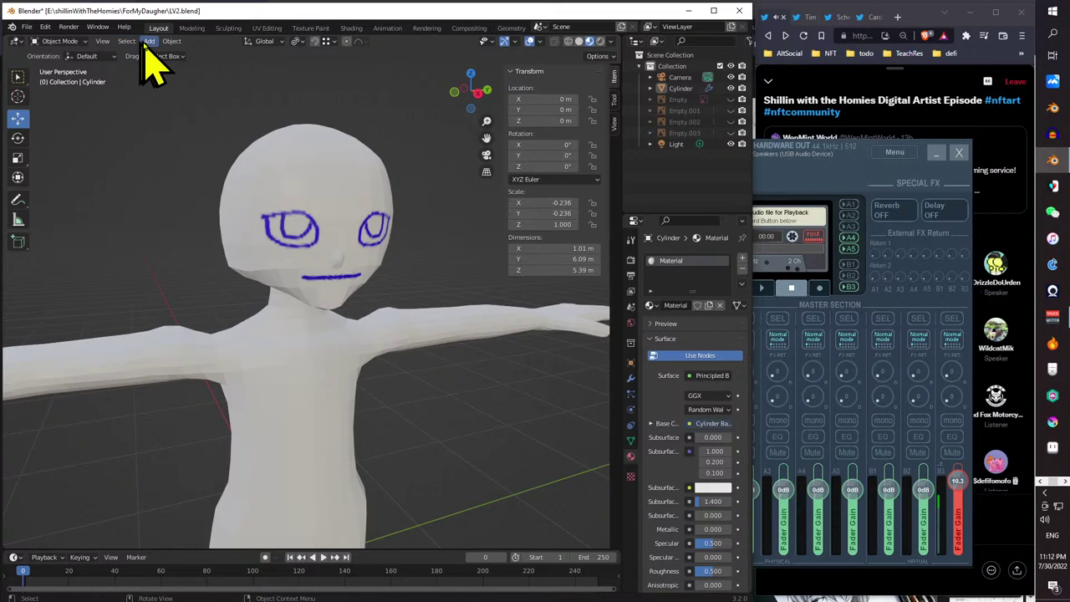
# - Enter Edit Mode, select the whole mesh, then pick a vertex at the jaw-neck junction
pyautogui.click(61, 41)
pyautogui.click(67, 64)
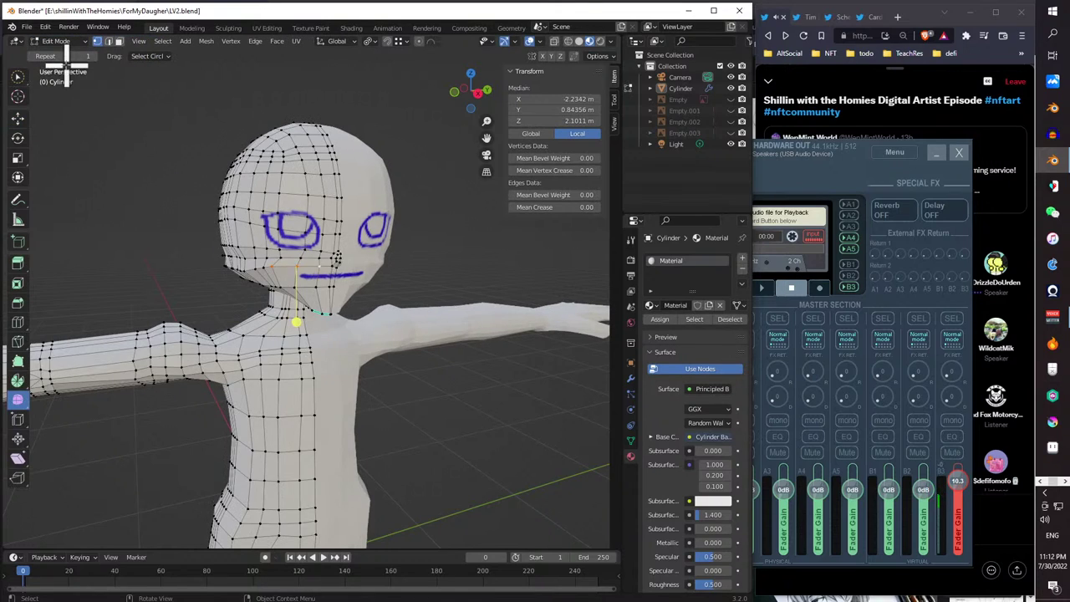
pyautogui.scroll(2, 178, 180)
pyautogui.press('a')
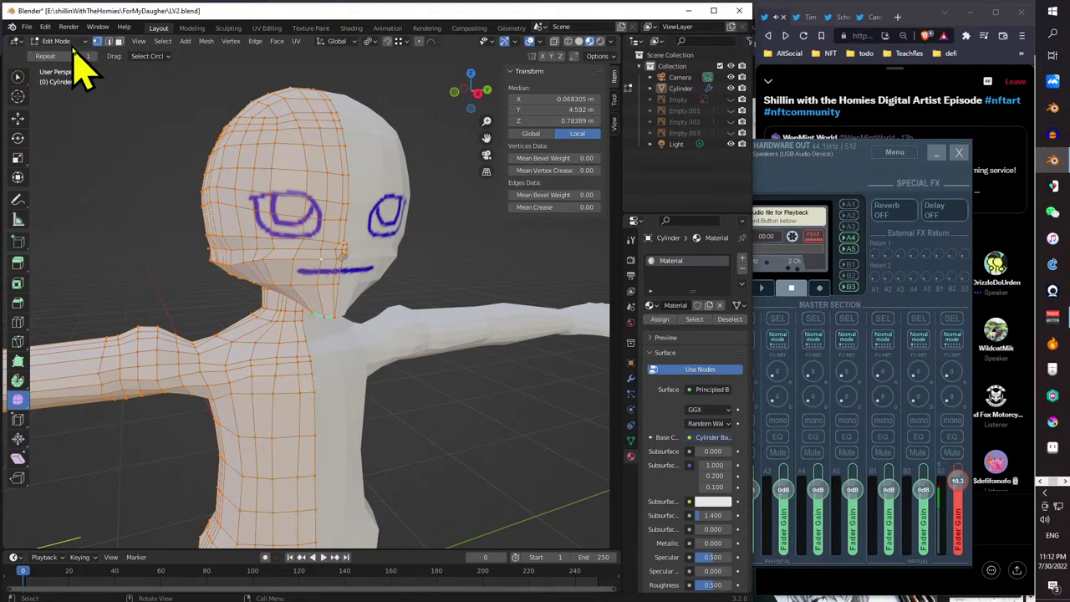
pyautogui.click(71, 42)
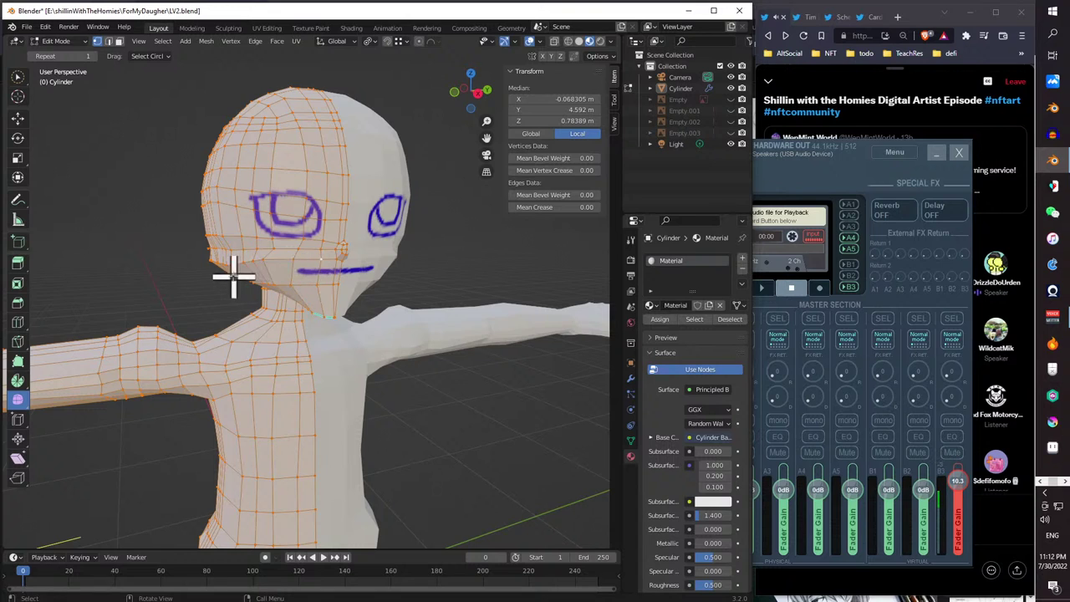
pyautogui.moveTo(233, 276); pyautogui.dragTo(203, 292, button='middle')
pyautogui.click(209, 294)
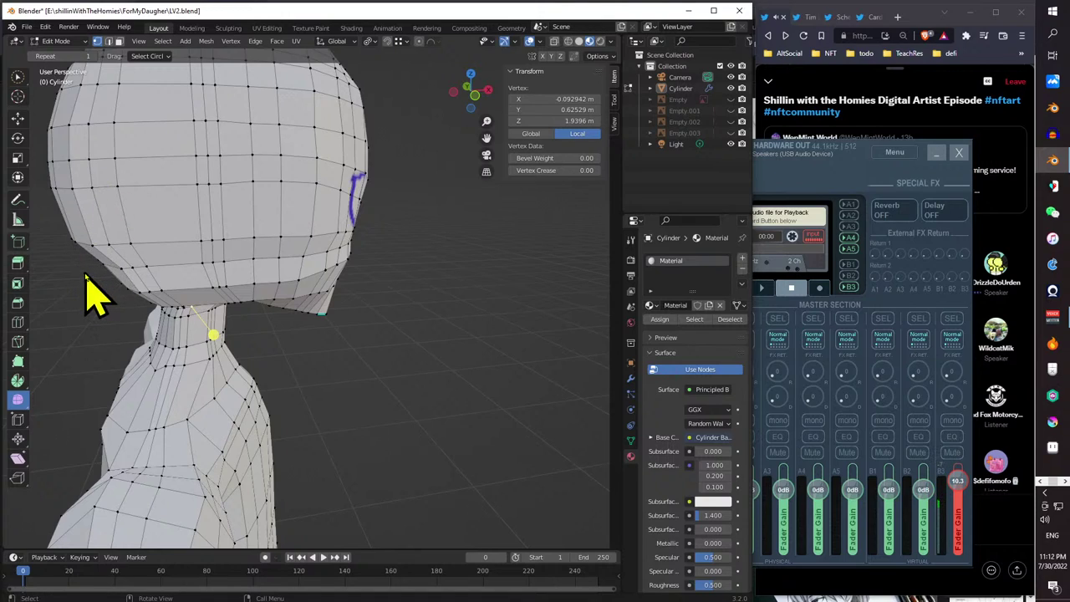
# - Dissolve the selected edges at the side of the jaw
pyautogui.press('x')
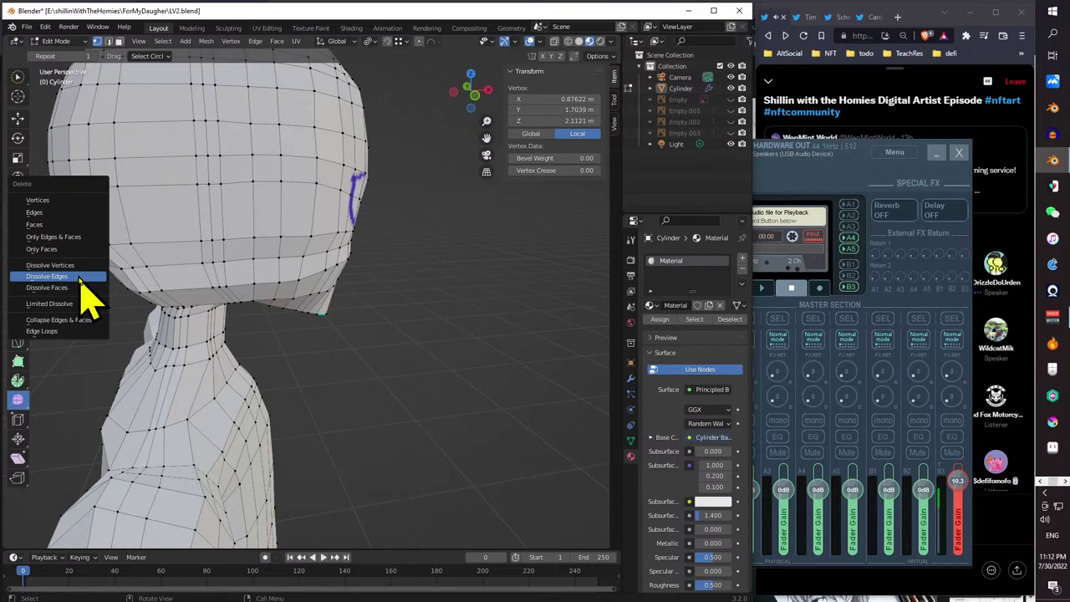
pyautogui.click(80, 207)
pyautogui.moveTo(304, 297); pyautogui.dragTo(351, 271, button='middle')
pyautogui.moveTo(372, 266); pyautogui.dragTo(368, 262, button='middle')
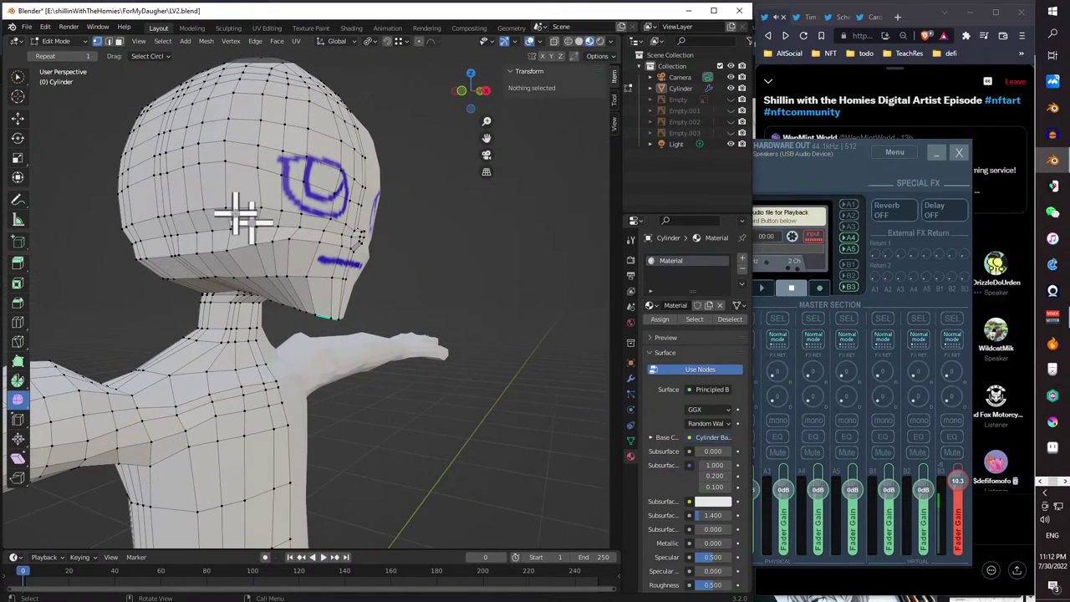
pyautogui.click(60, 41)
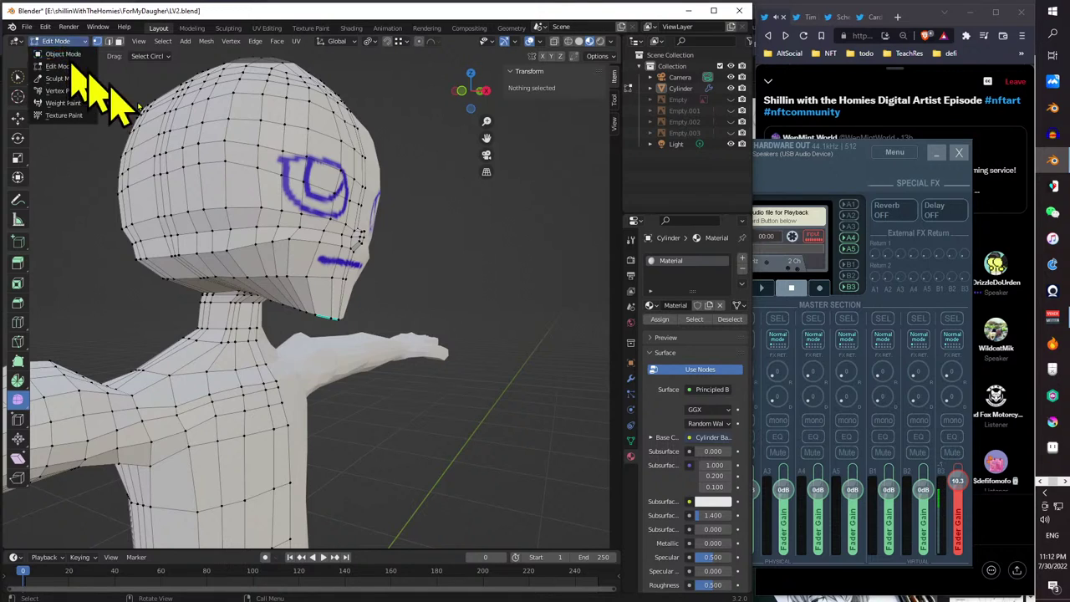
pyautogui.click(276, 215)
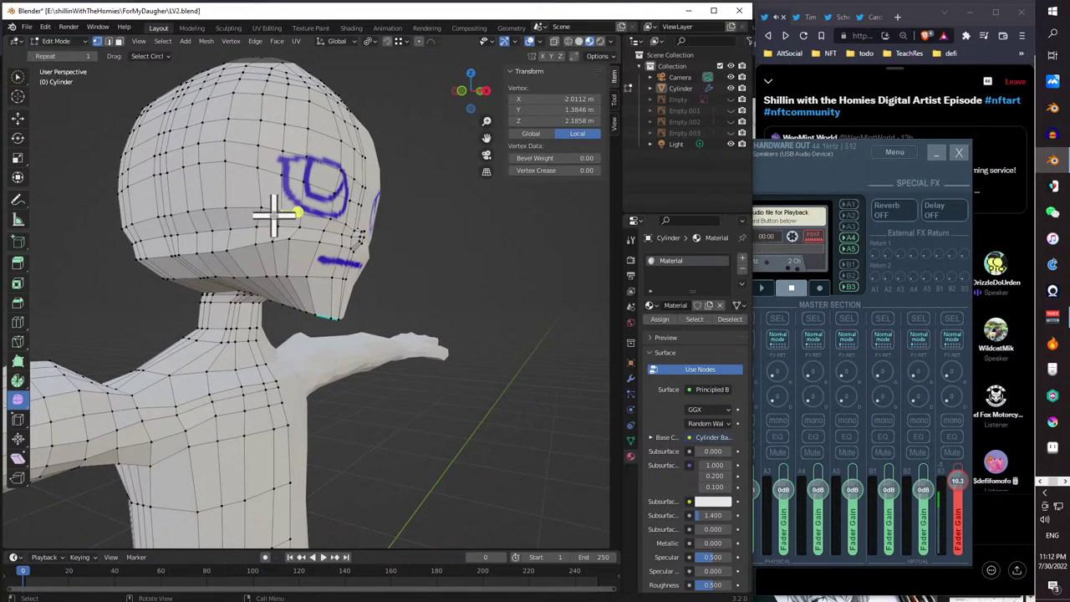
# - Select all and apply Smooth Faces shading to the whole mesh
pyautogui.press('a')
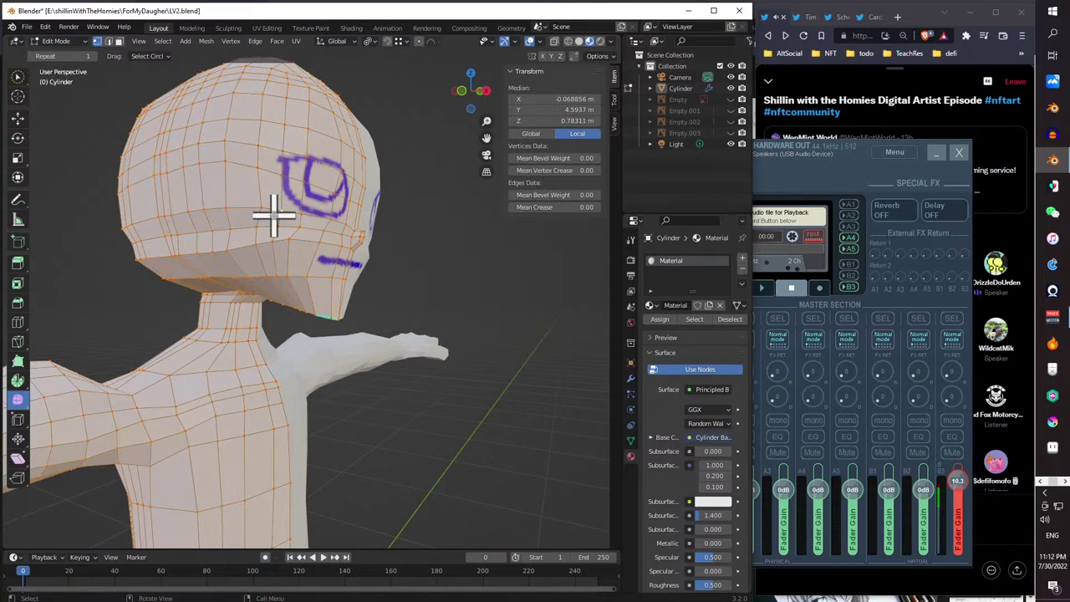
pyautogui.click(206, 42)
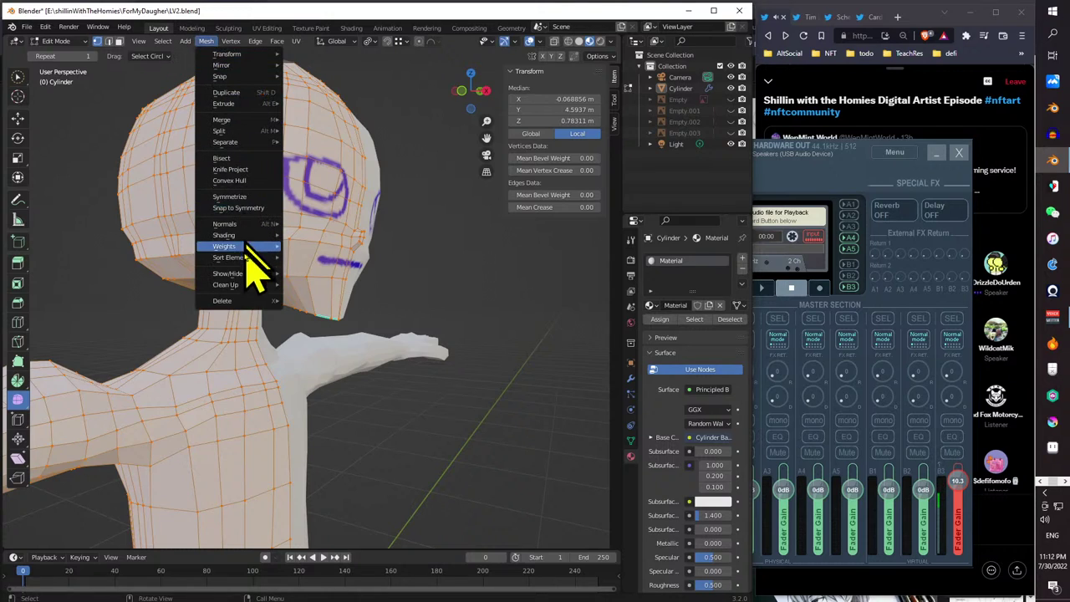
pyautogui.moveTo(248, 239)
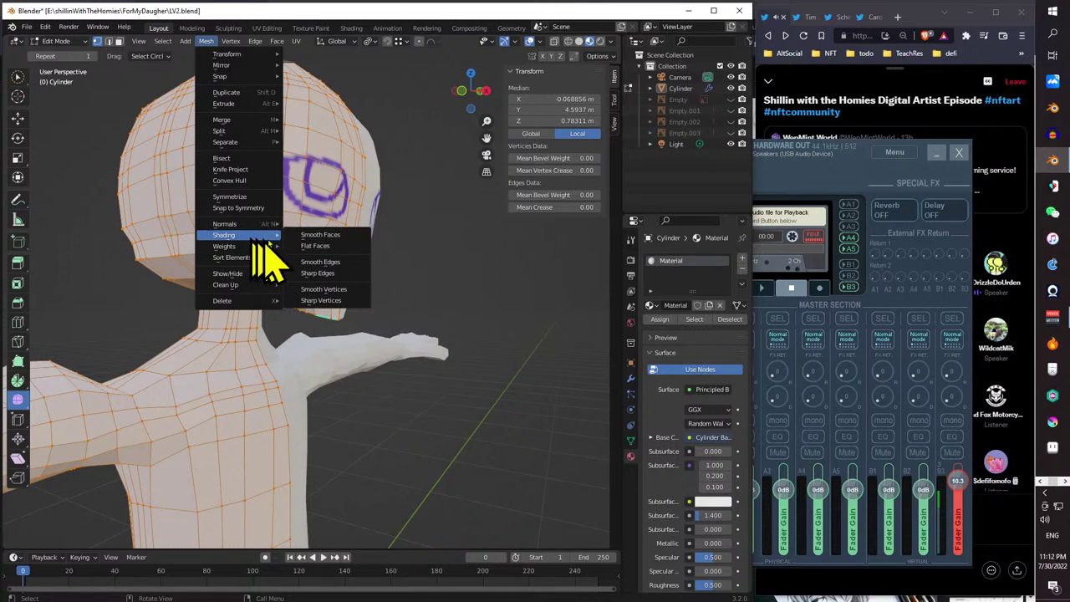
pyautogui.click(314, 239)
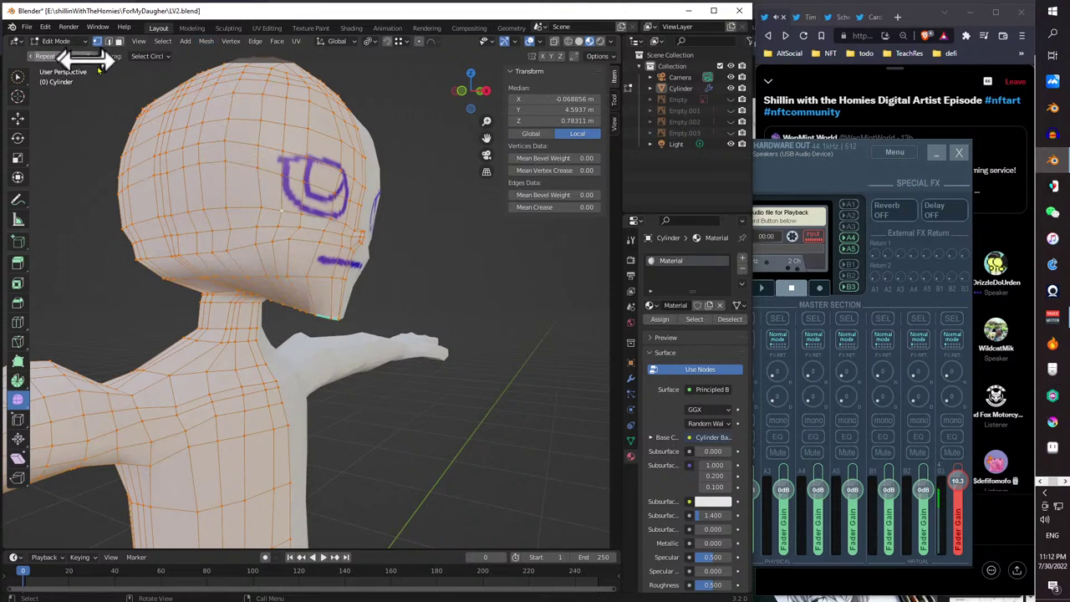
pyautogui.moveTo(317, 200)
pyautogui.mouseDown(button='middle')
pyautogui.moveTo(250, 213)
pyautogui.moveTo(186, 195)
pyautogui.moveTo(86, 192)
pyautogui.moveTo(184, 220)
pyautogui.moveTo(209, 194)
pyautogui.moveTo(210, 203)
pyautogui.mouseUp(button='middle')
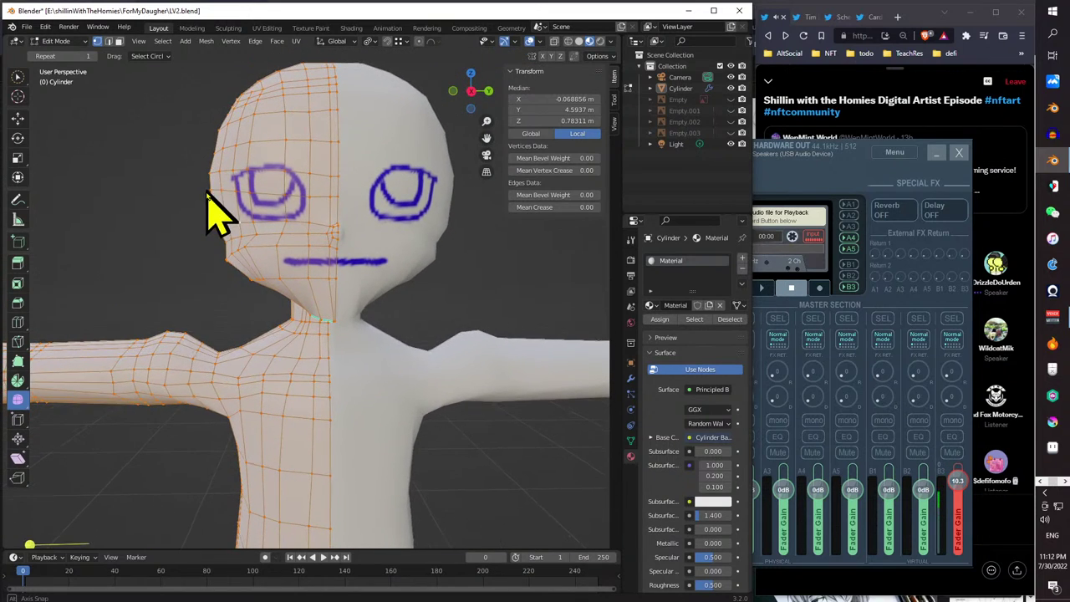
# - Switch the character back to Object Mode and view it from three-quarters
pyautogui.click(64, 42)
pyautogui.click(65, 54)
pyautogui.moveTo(286, 259); pyautogui.dragTo(355, 241, button='middle')
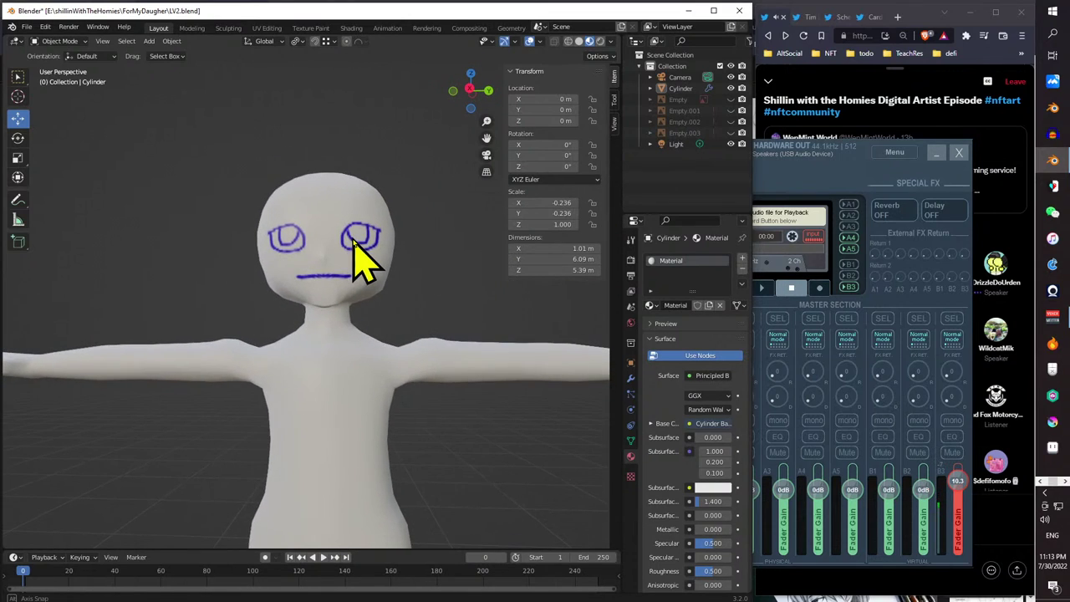
# - Enter Edit Mode, select a vertex on the neck, and activate the Move tool
pyautogui.click(67, 42)
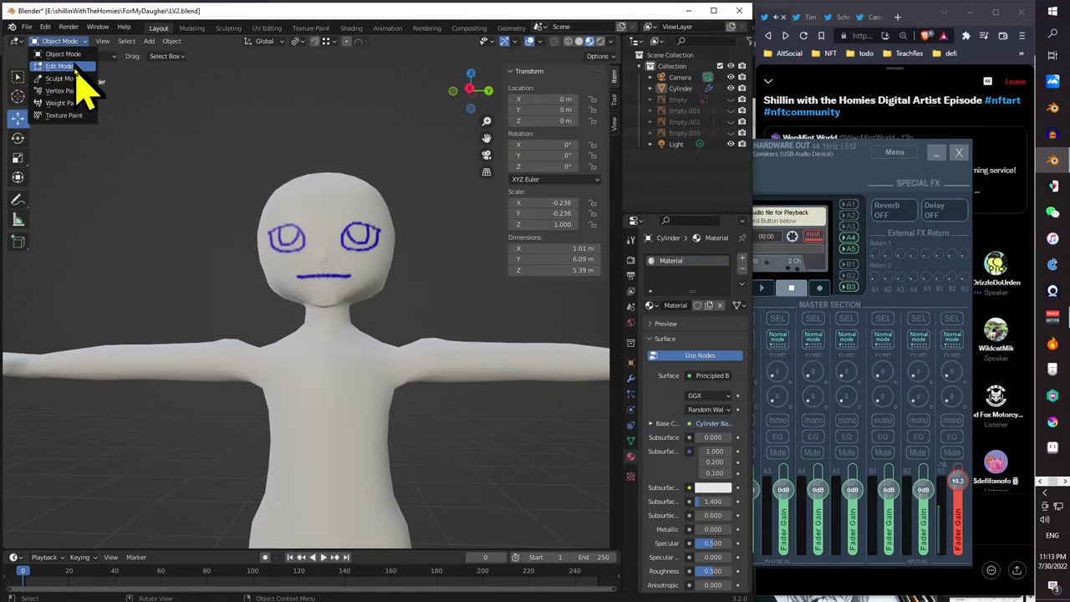
pyautogui.click(73, 67)
pyautogui.moveTo(301, 335); pyautogui.dragTo(486, 340, button='middle')
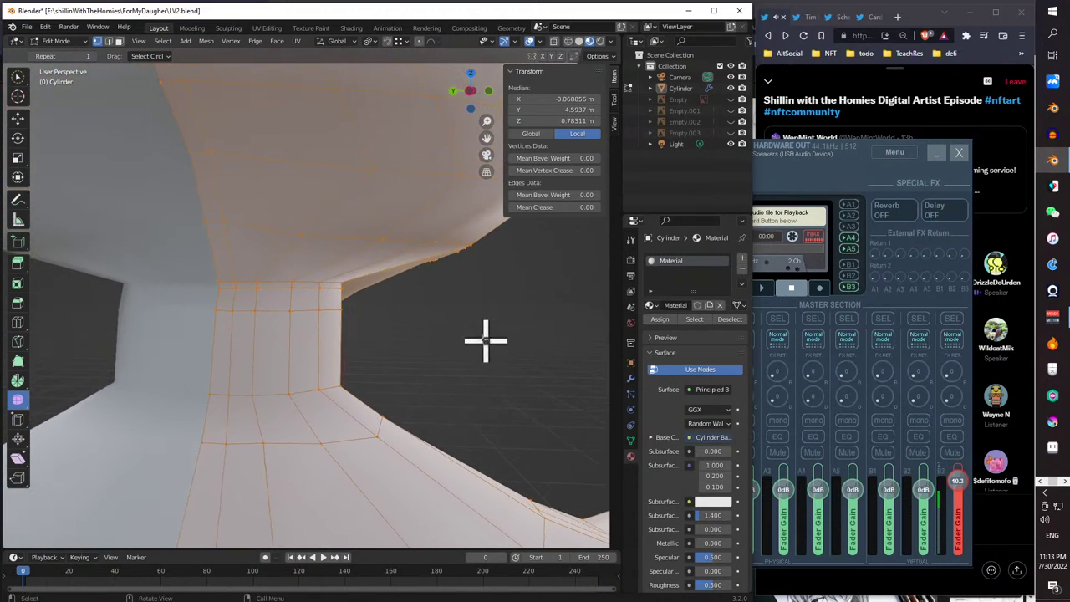
pyautogui.click(345, 295)
pyautogui.moveTo(347, 292); pyautogui.dragTo(167, 286, button='middle')
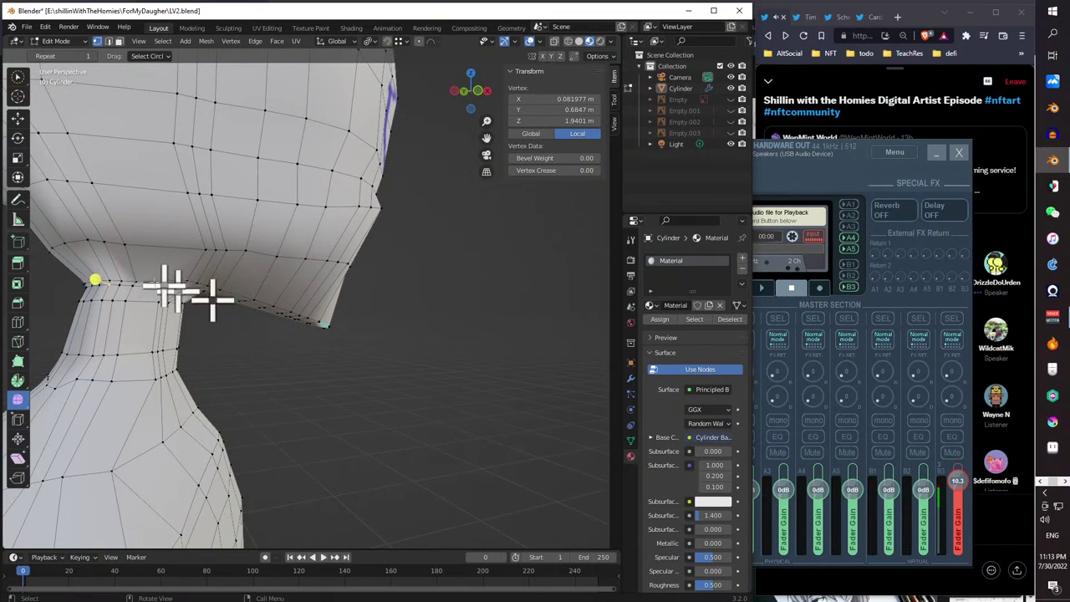
pyautogui.click(17, 118)
pyautogui.moveTo(20, 191); pyautogui.dragTo(358, 301, button='middle')
# - Select a region of neck faces and nudge them into a new position
pyautogui.keyDown('ctrl'); pyautogui.keyDown('shift'); pyautogui.click(119, 329); pyautogui.keyUp('shift'); pyautogui.keyUp('ctrl')
pyautogui.scroll(4, 113, 331)
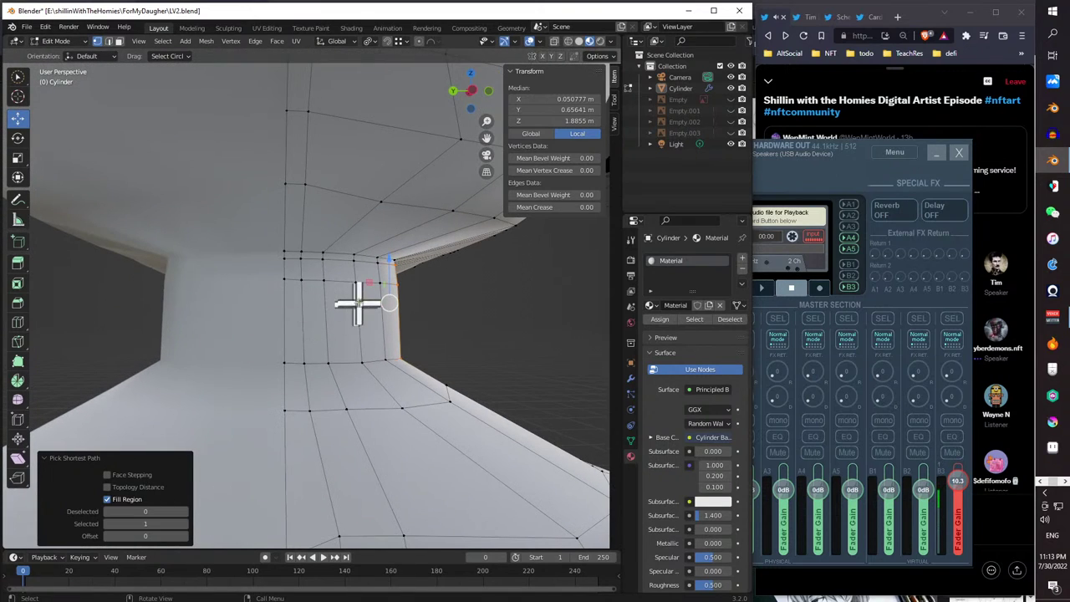
pyautogui.moveTo(334, 304); pyautogui.dragTo(330, 298)
pyautogui.moveTo(329, 298); pyautogui.dragTo(220, 323, button='middle')
pyautogui.press('g')
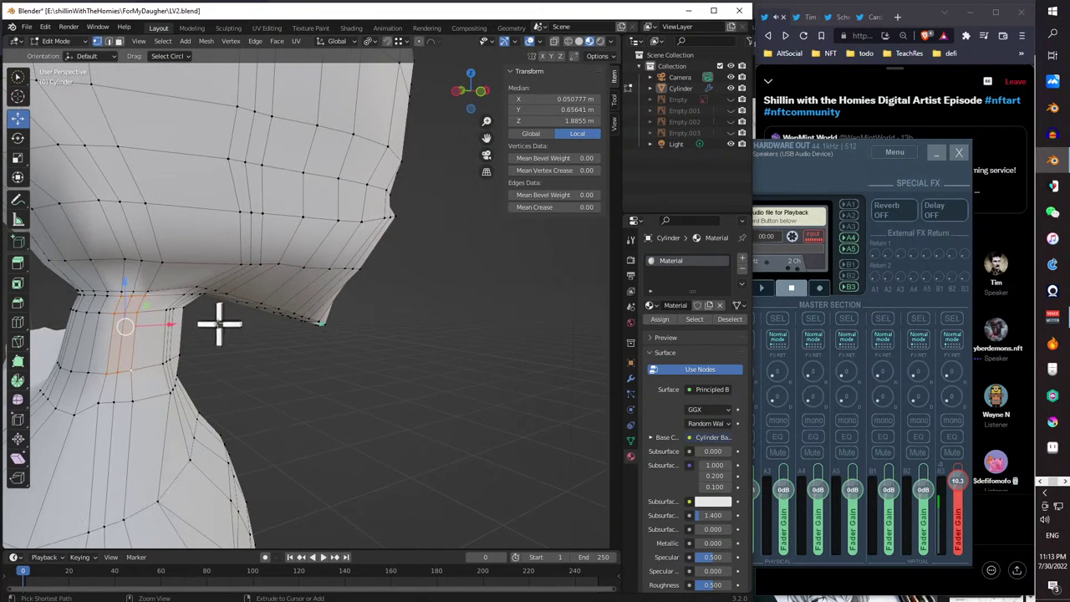
pyautogui.click(72, 351)
pyautogui.moveTo(72, 351); pyautogui.dragTo(138, 365, button='middle')
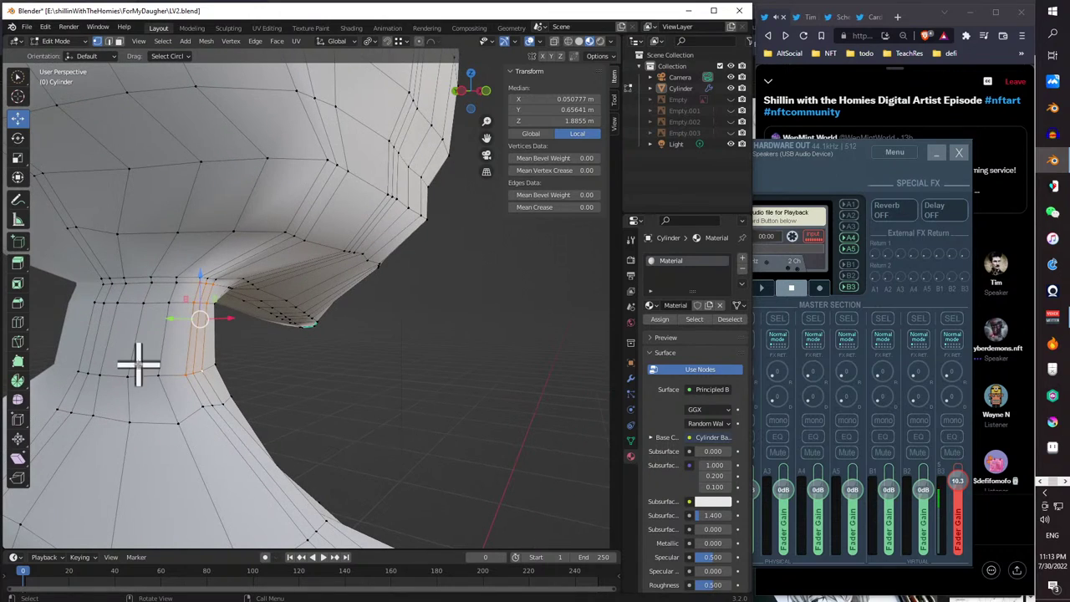
# - Extend the neck selection along the shortest path and move it along Y
pyautogui.keyDown('ctrl'); pyautogui.click(129, 376); pyautogui.keyUp('ctrl')
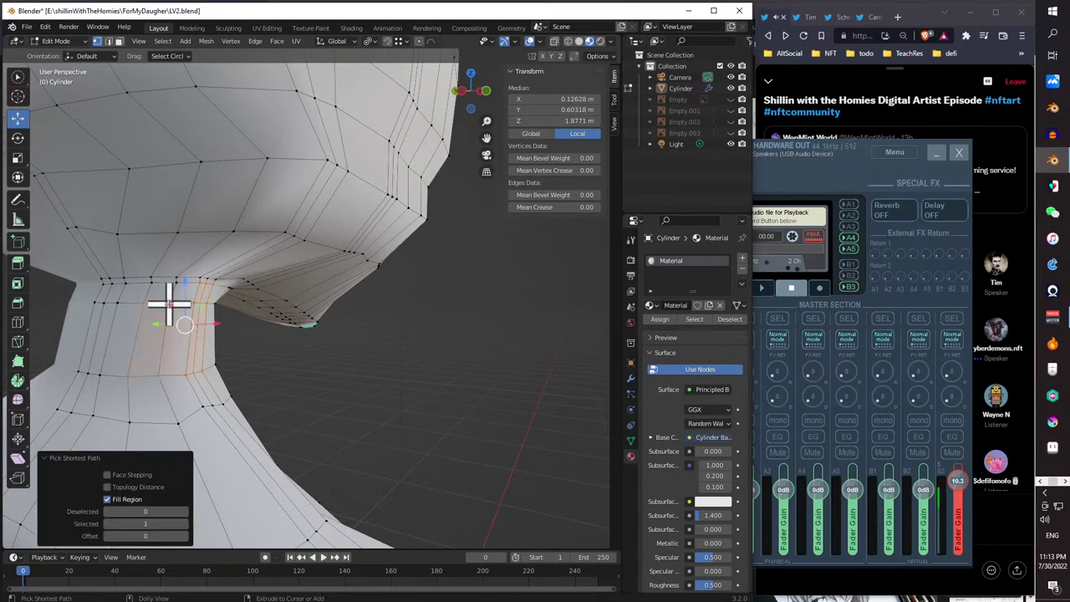
pyautogui.moveTo(169, 307)
pyautogui.mouseDown(button='middle')
pyautogui.moveTo(215, 351)
pyautogui.moveTo(131, 351)
pyautogui.moveTo(178, 324)
pyautogui.mouseUp(button='middle')
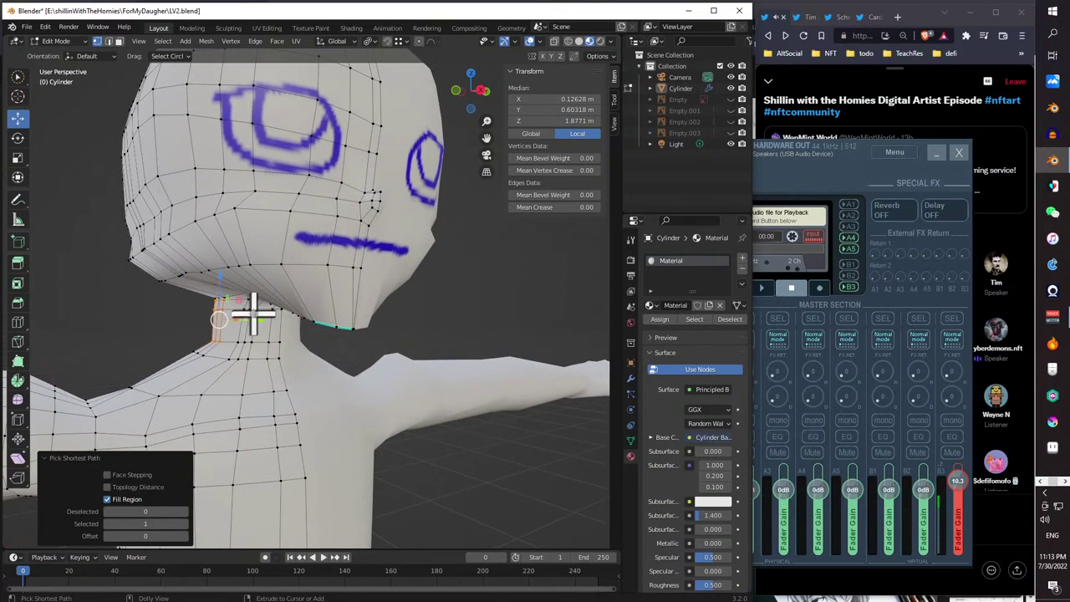
pyautogui.moveTo(248, 343); pyautogui.dragTo(247, 385, button='middle')
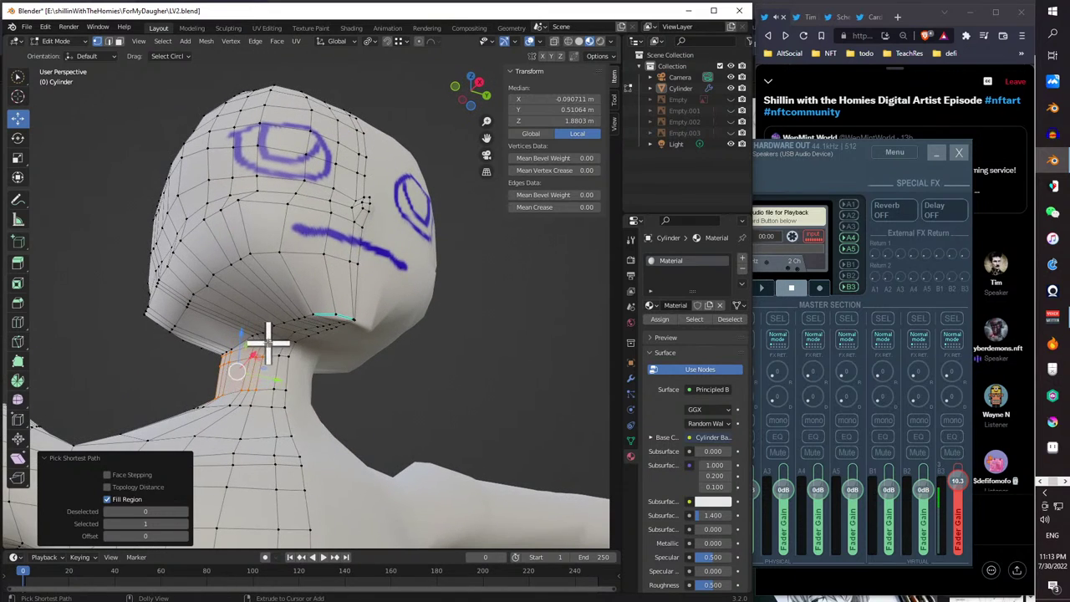
pyautogui.moveTo(182, 383)
pyautogui.mouseDown(button='middle')
pyautogui.moveTo(250, 394)
pyautogui.moveTo(198, 391)
pyautogui.mouseUp(button='middle')
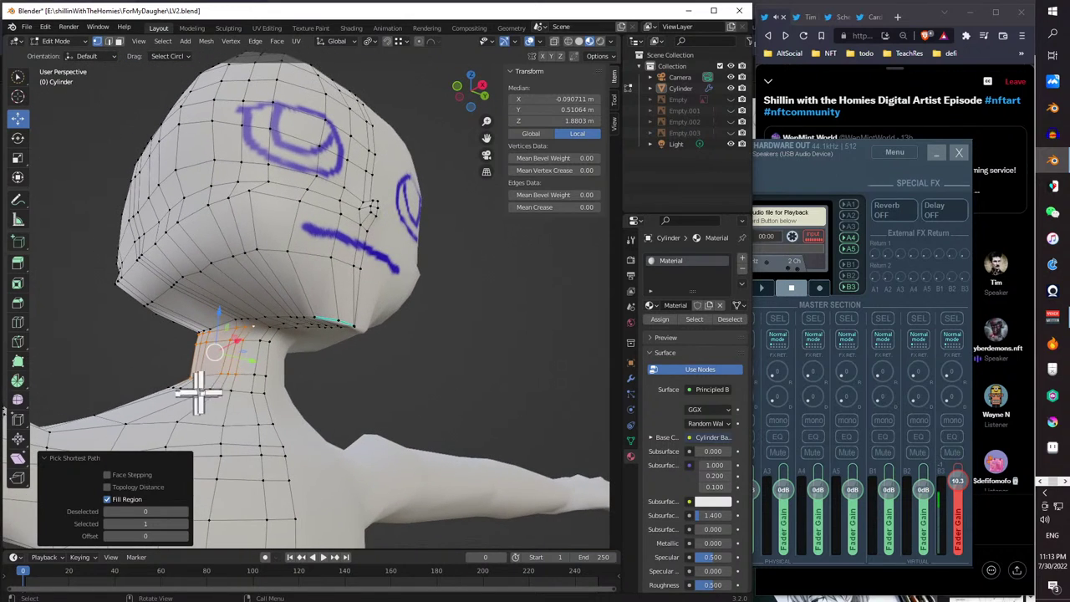
pyautogui.press('g')
pyautogui.press('y')
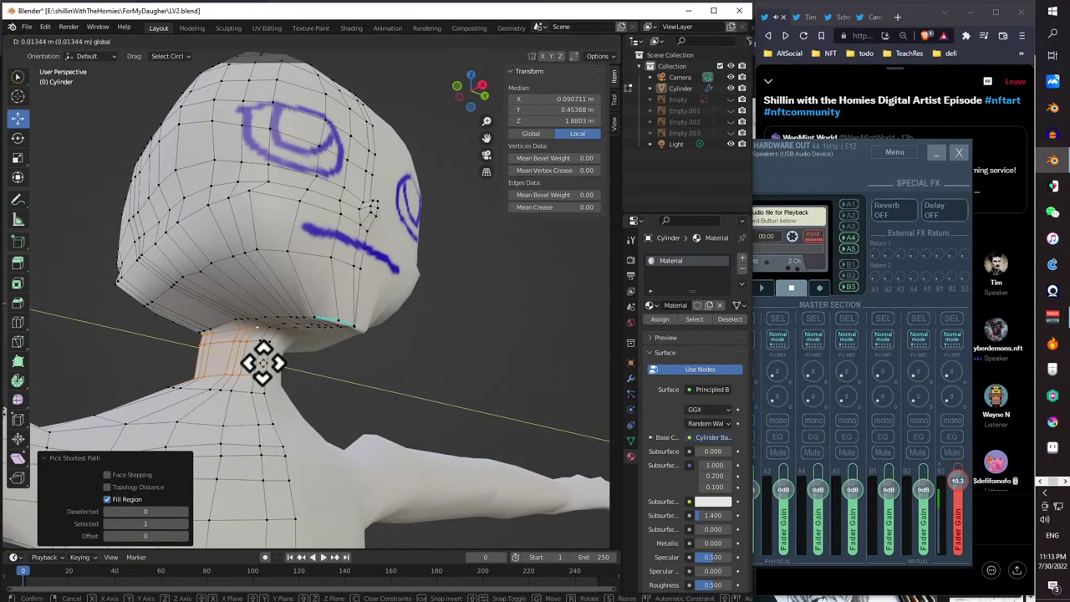
pyautogui.click(264, 362)
# - Select vertices at the top of the neck and jaw line and shift them slightly along Y
pyautogui.moveTo(264, 362); pyautogui.dragTo(115, 372, button='middle')
pyautogui.scroll(5, 191, 371)
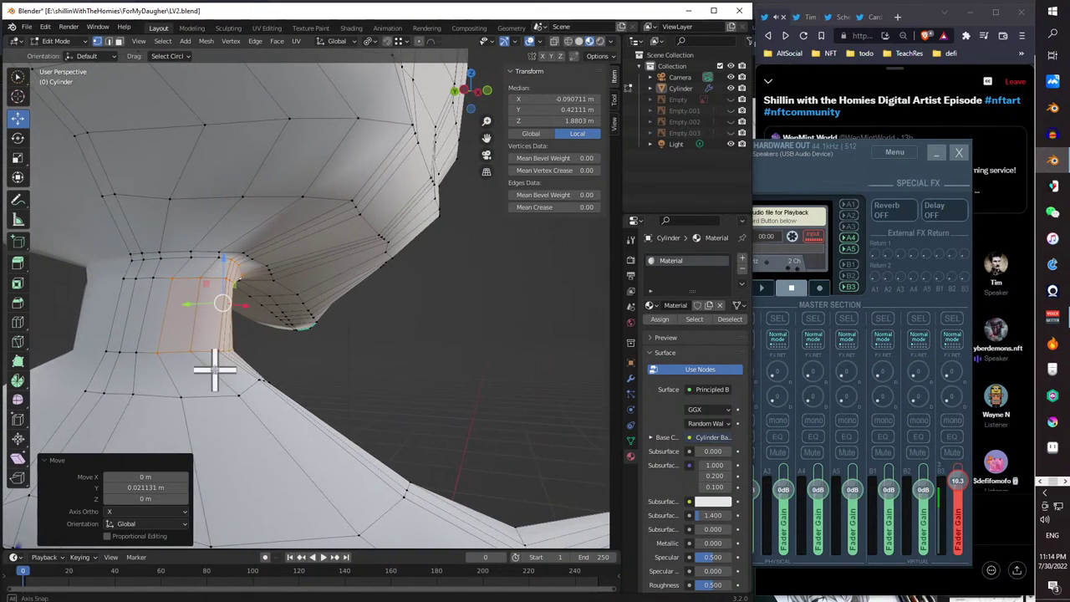
pyautogui.moveTo(215, 370); pyautogui.dragTo(200, 270, button='middle')
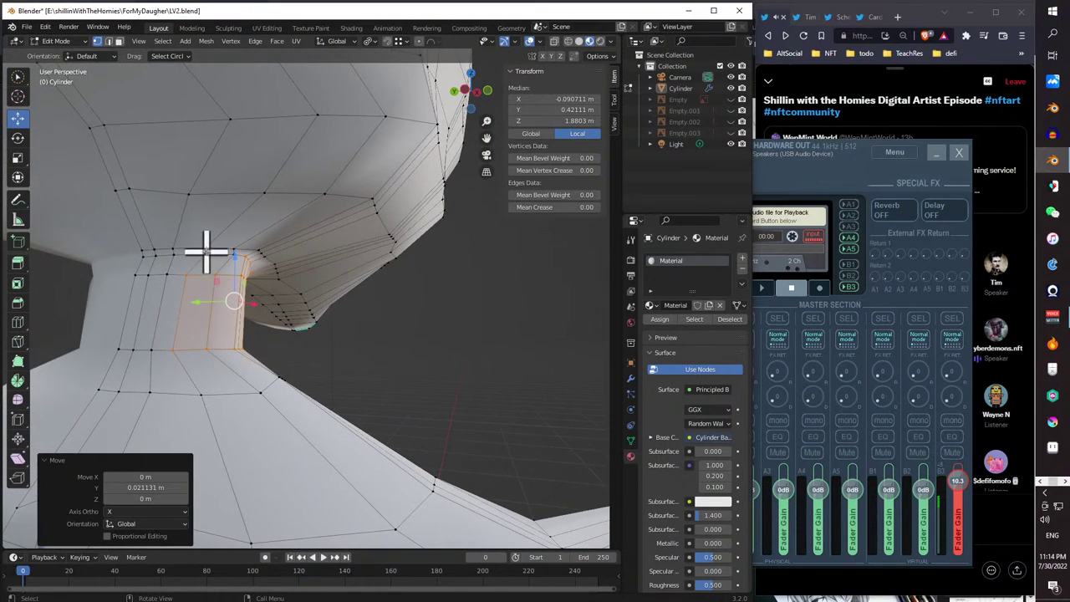
pyautogui.click(206, 251)
pyautogui.keyDown('shift'); pyautogui.click(233, 254); pyautogui.keyUp('shift')
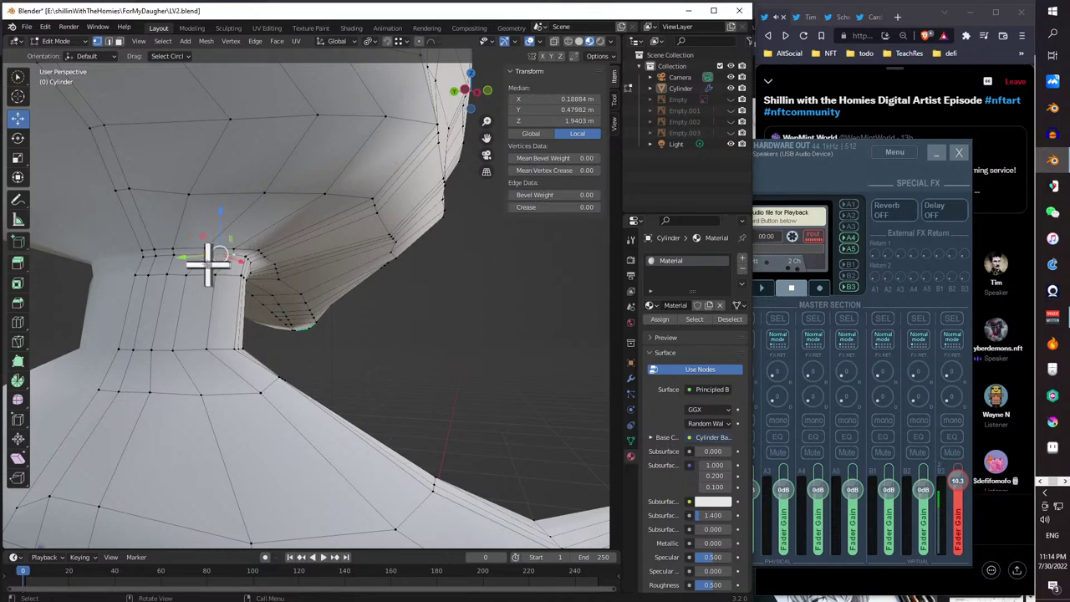
pyautogui.moveTo(209, 263); pyautogui.dragTo(179, 249)
pyautogui.keyDown('shift'); pyautogui.click(224, 250); pyautogui.keyUp('shift')
pyautogui.moveTo(179, 249); pyautogui.dragTo(299, 281, button='middle')
# - Select the vertex at the jaw-neck corner and zoom in to inspect it
pyautogui.click(255, 272)
pyautogui.scroll(-5, 210, 298)
pyautogui.scroll(5, 255, 233)
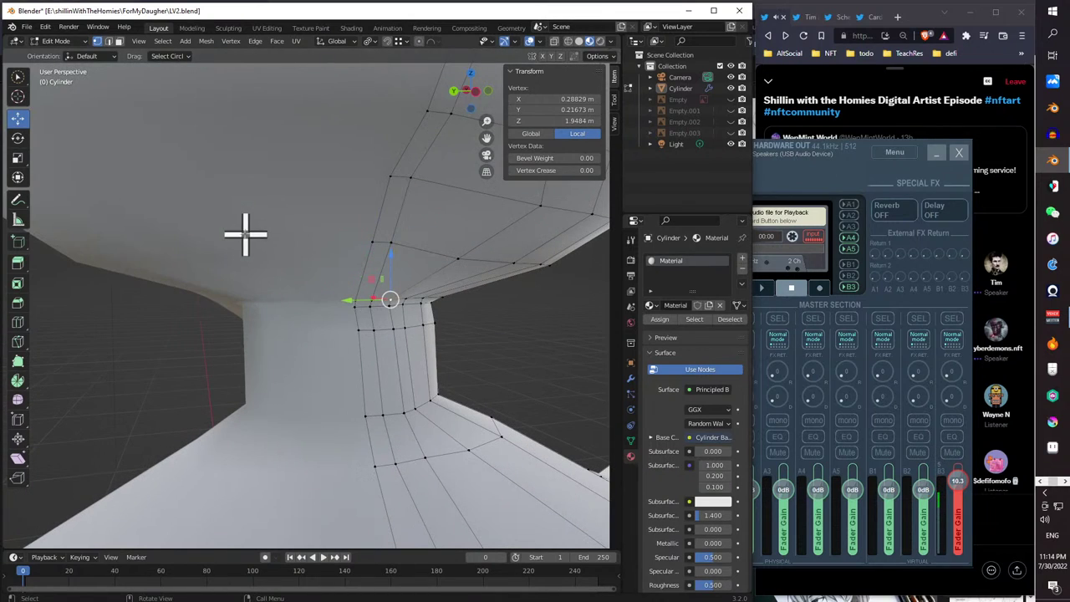
pyautogui.scroll(-5, 126, 214)
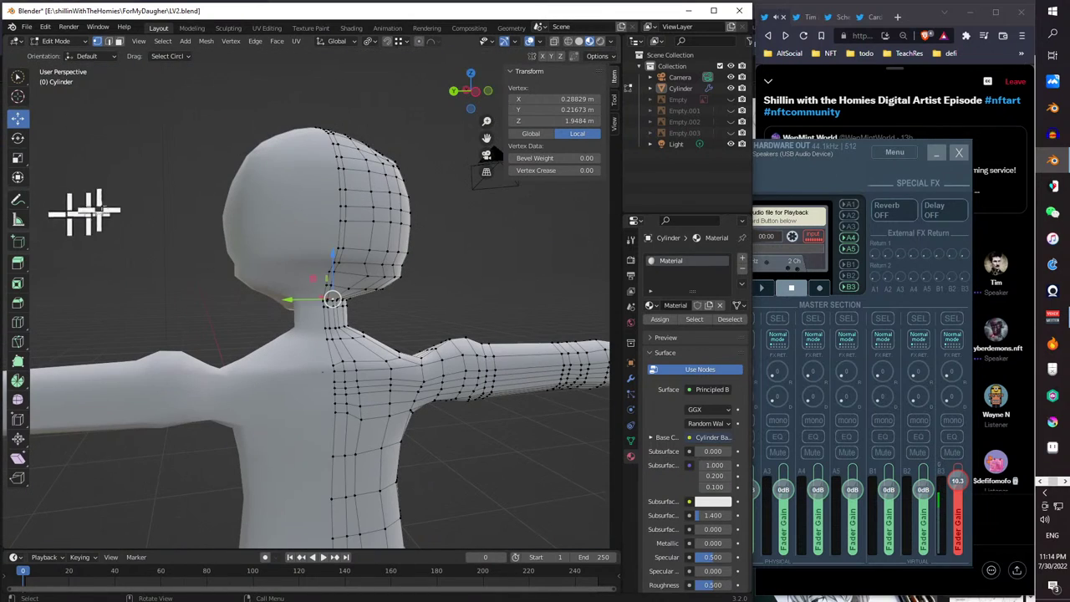
# - Switch to Object Mode and orbit to a side view of the smooth-shaded character
pyautogui.click(63, 41)
pyautogui.click(63, 53)
pyautogui.scroll(5, 270, 317)
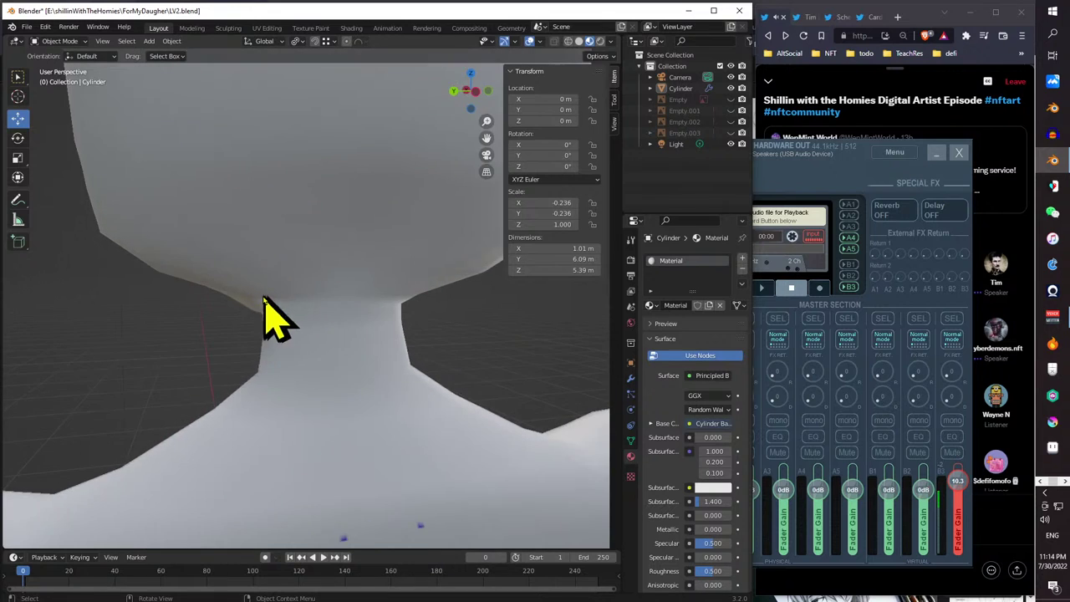
pyautogui.scroll(-3, 170, 299)
pyautogui.moveTo(162, 275); pyautogui.dragTo(203, 287, button='middle')
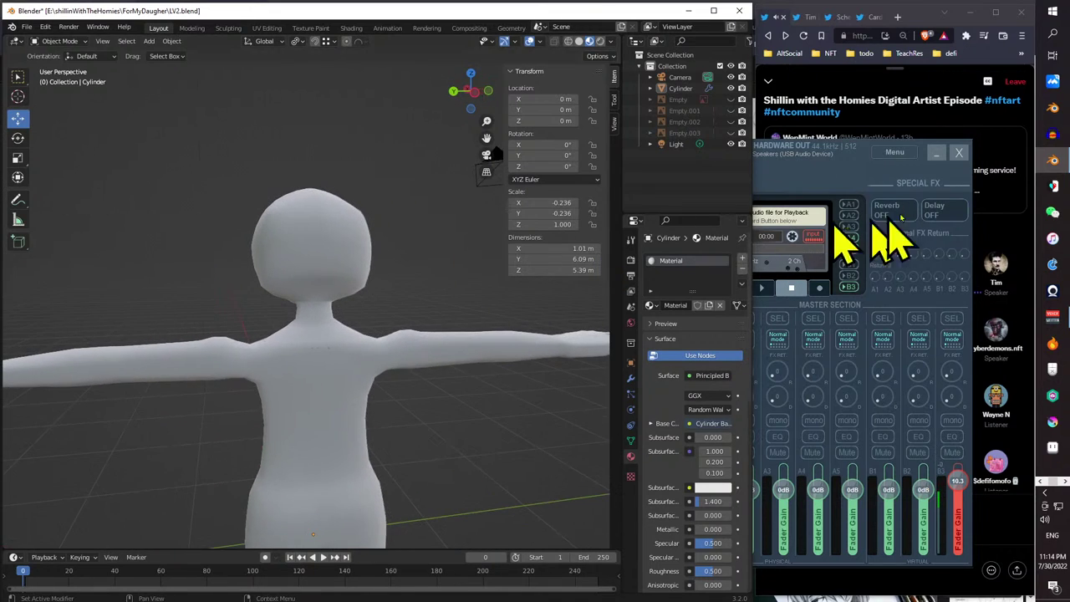
# - Close the Voicemeeter Potato registration notice and minimize the mixer window
pyautogui.click(936, 159)
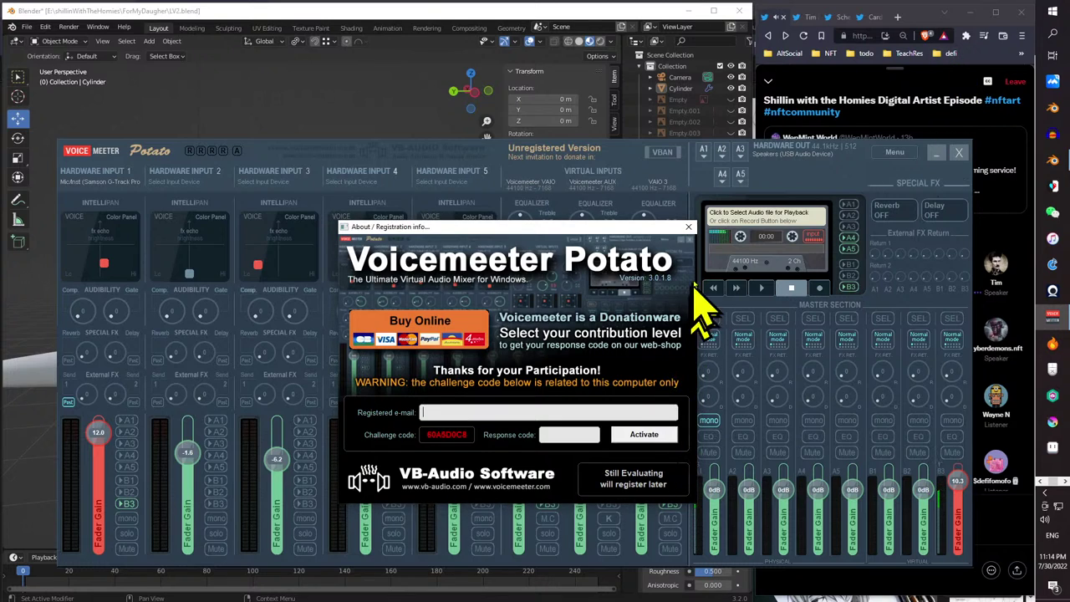
pyautogui.click(689, 226)
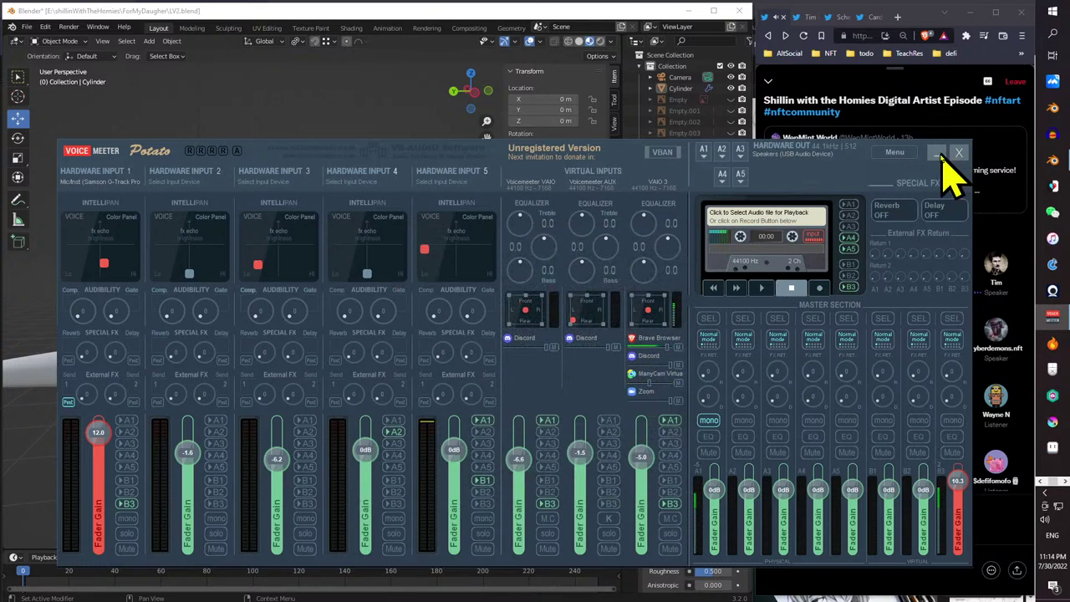
pyautogui.click(938, 153)
pyautogui.moveTo(443, 262)
pyautogui.mouseDown(button='middle')
pyautogui.moveTo(301, 265)
pyautogui.moveTo(170, 234)
pyautogui.moveTo(296, 262)
pyautogui.moveTo(430, 258)
pyautogui.mouseUp(button='middle')
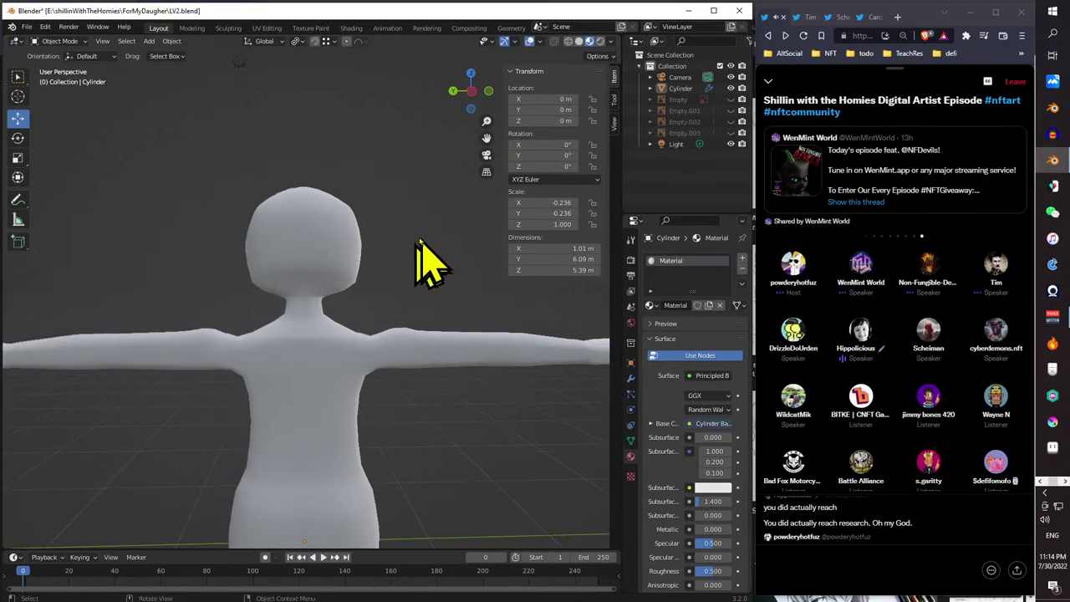
# - Return to Edit Mode and nudge the selected jaw vertices slightly along Y
pyautogui.click(65, 42)
pyautogui.click(61, 66)
pyautogui.scroll(6, 251, 209)
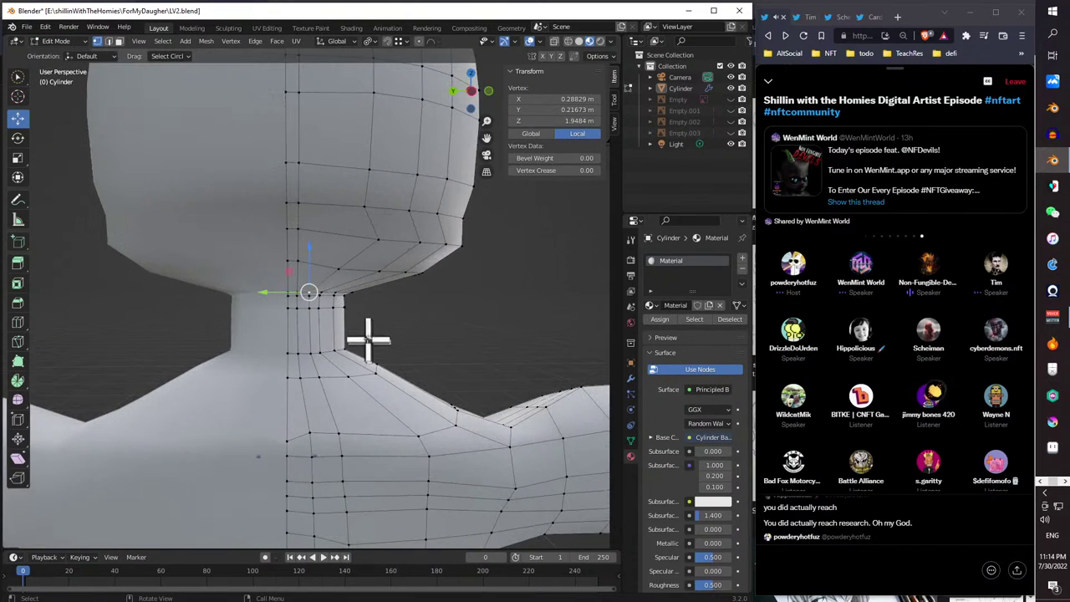
pyautogui.moveTo(370, 342); pyautogui.dragTo(297, 337, button='middle')
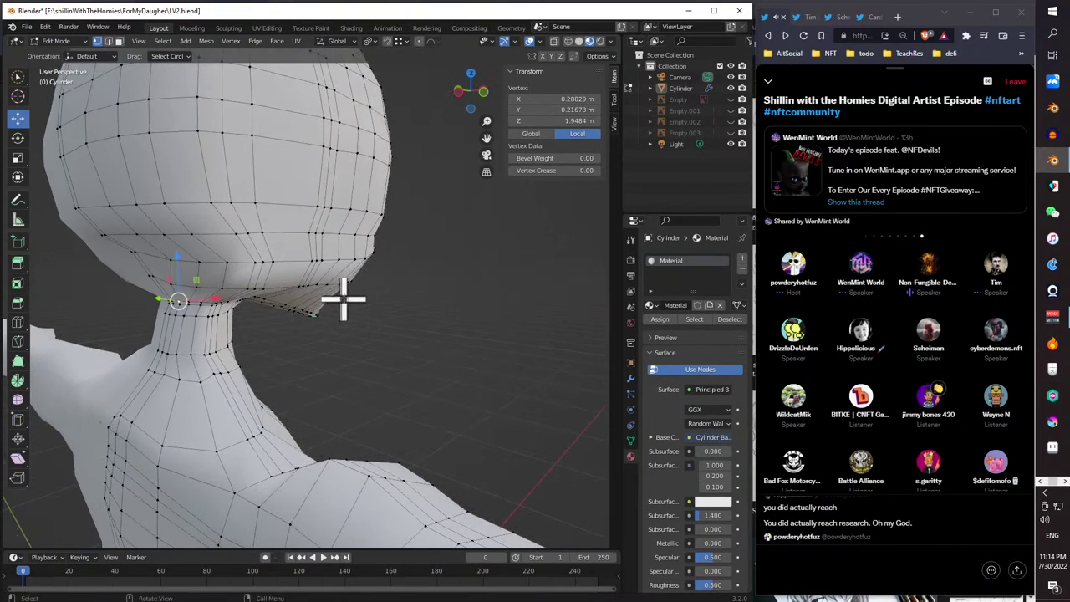
pyautogui.moveTo(338, 299)
pyautogui.mouseDown(button='middle')
pyautogui.moveTo(203, 301)
pyautogui.moveTo(363, 291)
pyautogui.moveTo(343, 270)
pyautogui.mouseUp(button='middle')
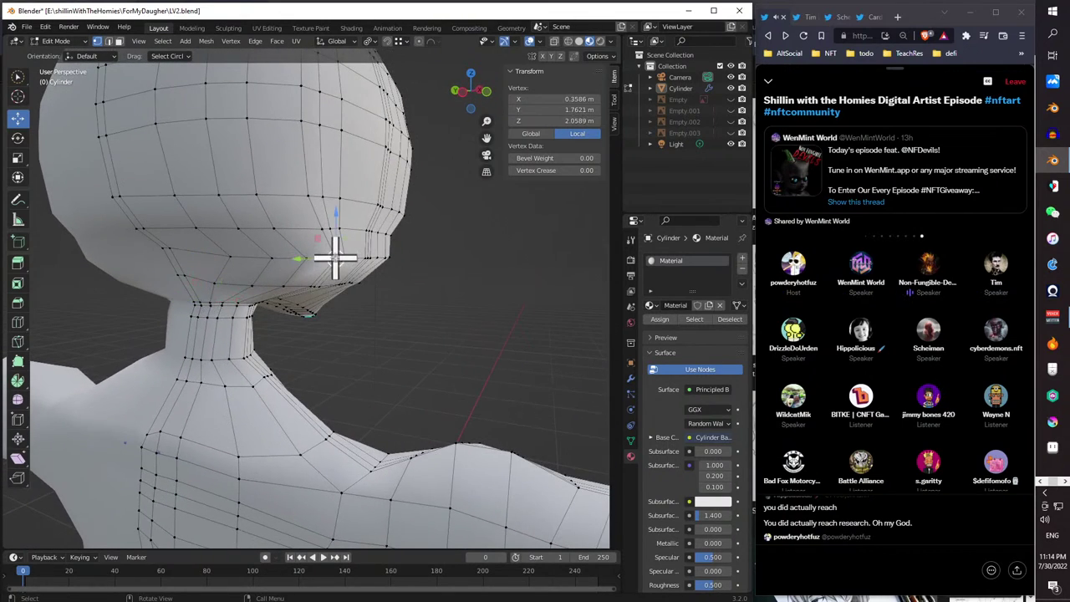
pyautogui.keyDown('shift'); pyautogui.click(306, 259); pyautogui.keyUp('shift')
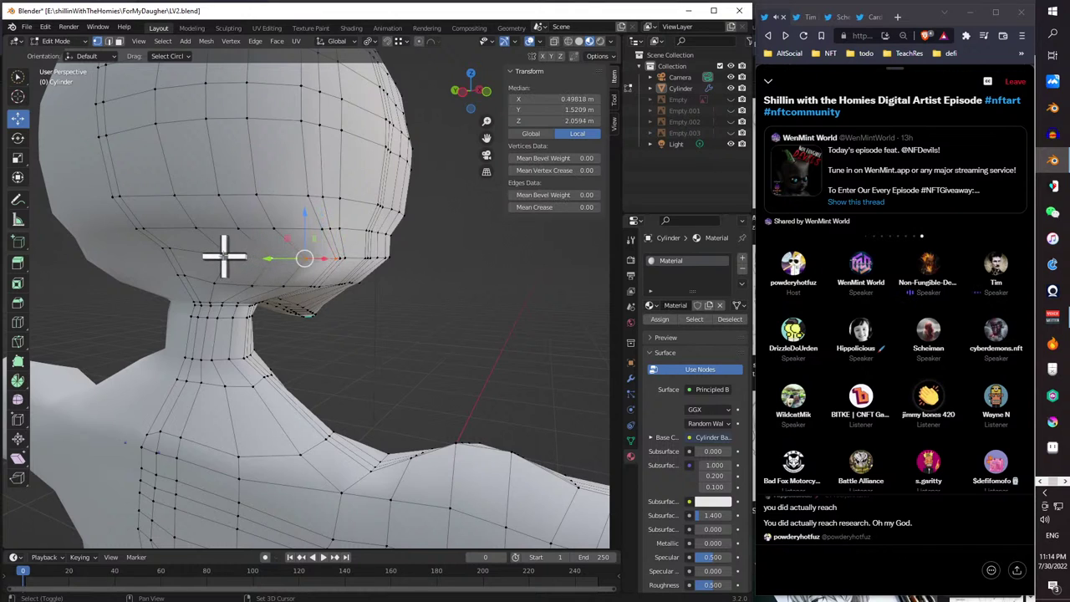
pyautogui.moveTo(224, 256); pyautogui.dragTo(329, 266, button='middle')
pyautogui.press('g')
pyautogui.press('y')
pyautogui.click(349, 262)
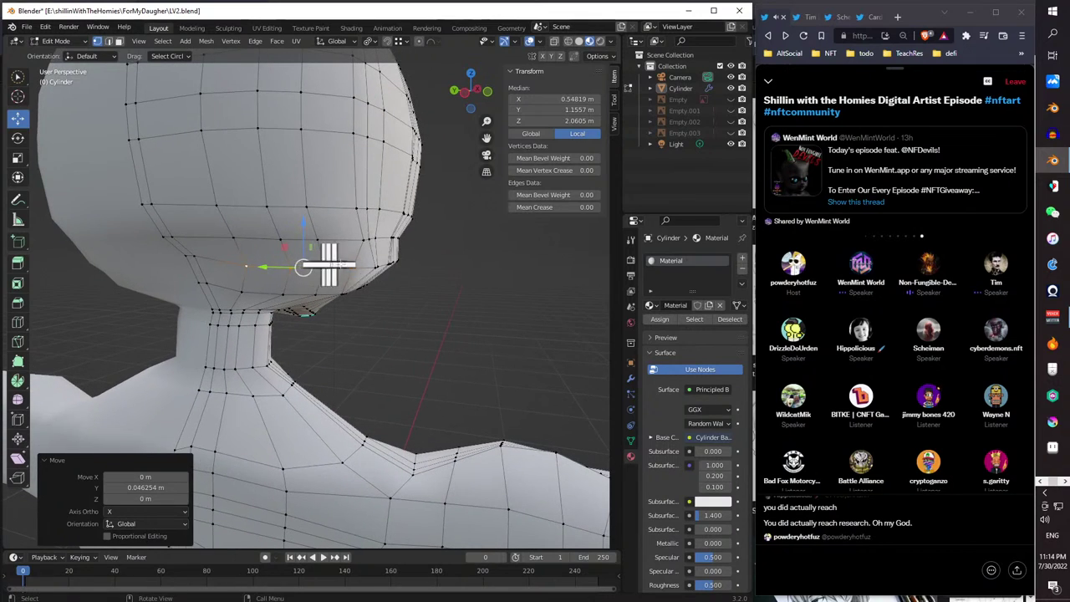
# - Reselect a single jaw vertex and shift it slightly along Y
pyautogui.keyDown('shift'); pyautogui.click(377, 267); pyautogui.keyUp('shift')
pyautogui.click(432, 298)
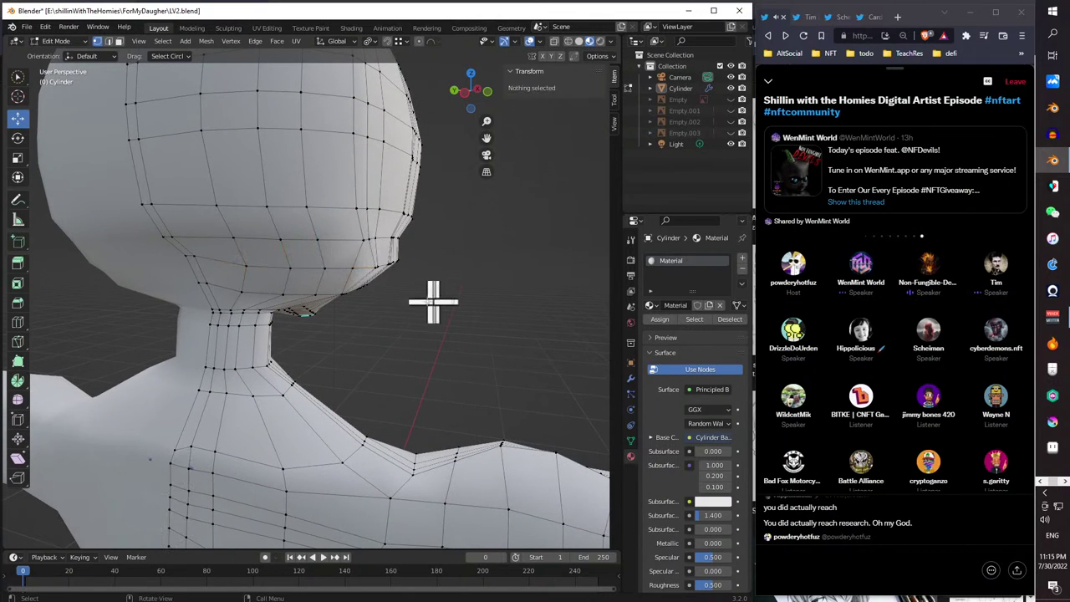
pyautogui.moveTo(432, 299); pyautogui.dragTo(379, 304, button='middle')
pyautogui.click(274, 280)
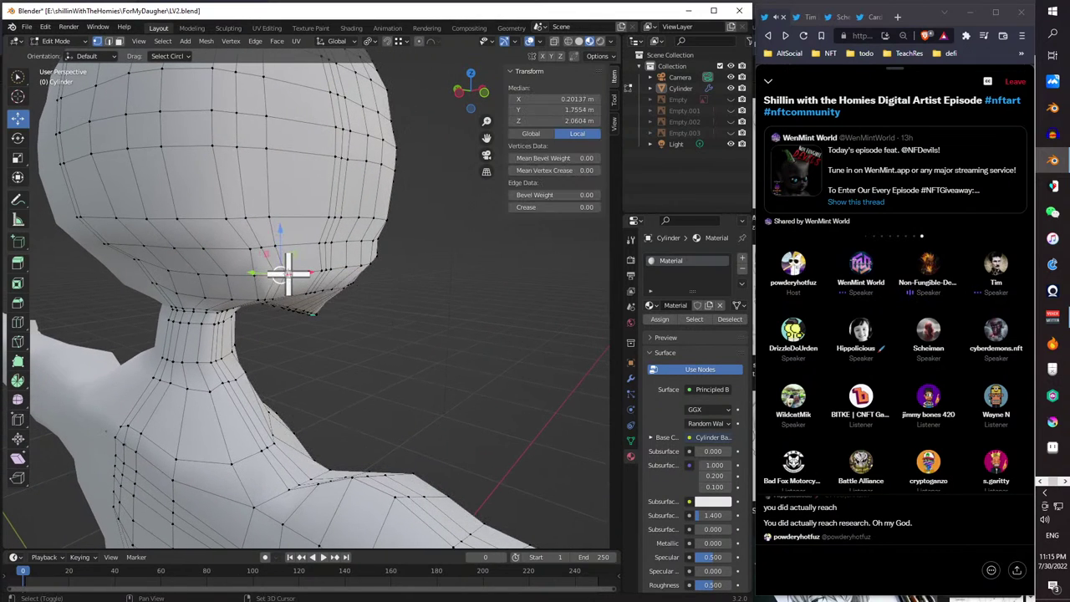
pyautogui.moveTo(286, 279); pyautogui.dragTo(365, 291, button='middle')
pyautogui.press('g')
pyautogui.press('y')
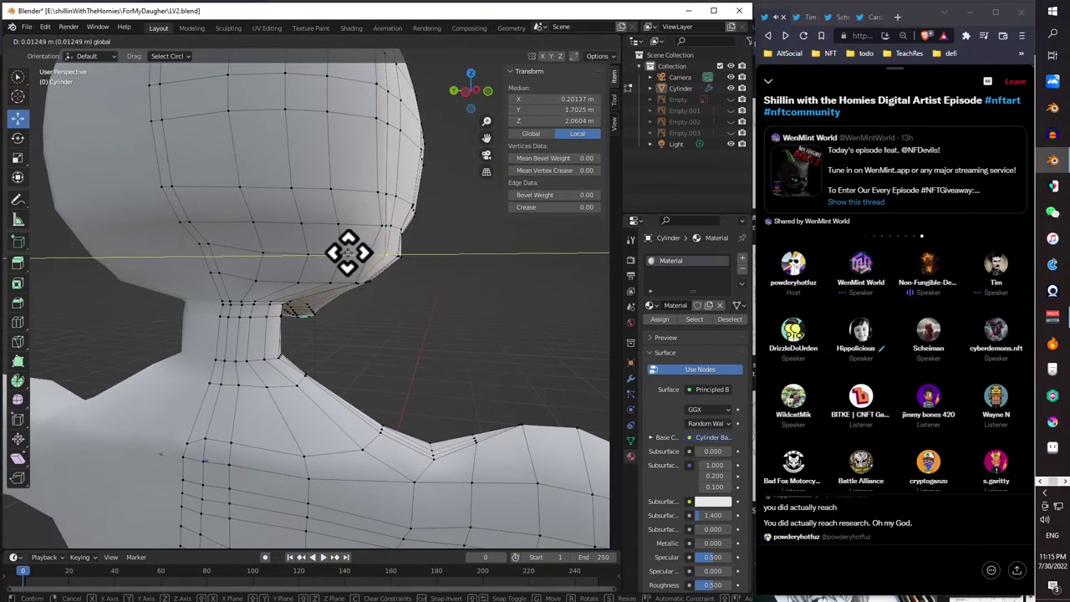
pyautogui.click(345, 253)
# - Add another jaw vertex and lower the selection slightly along Z
pyautogui.moveTo(345, 252); pyautogui.dragTo(280, 250, button='middle')
pyautogui.keyDown('shift'); pyautogui.click(244, 228); pyautogui.keyUp('shift')
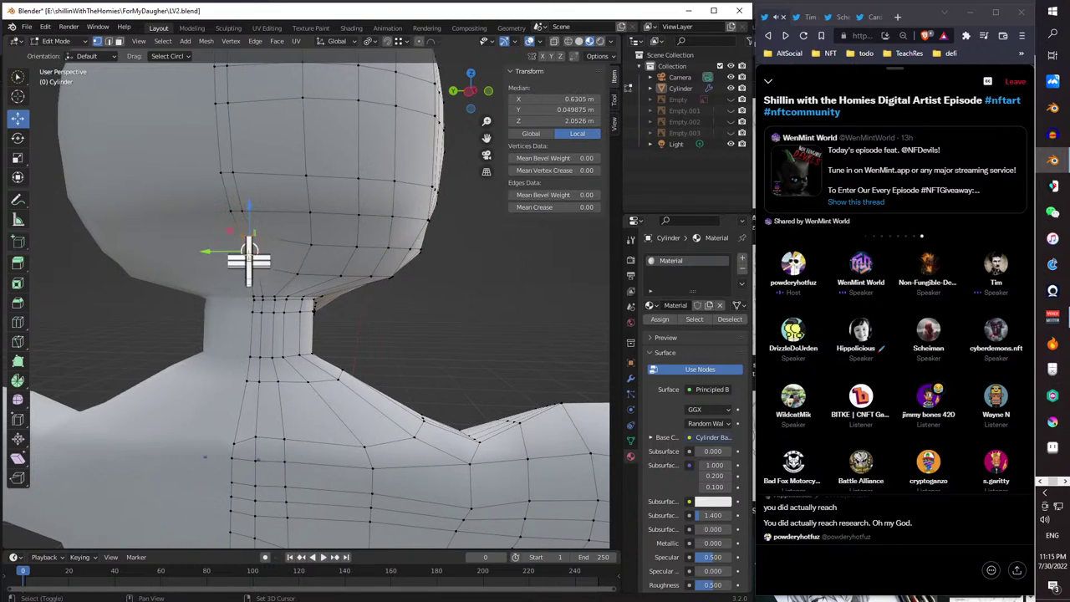
pyautogui.press('g')
pyautogui.press('z')
pyautogui.click(251, 219)
# - Select one jaw vertex and move it a little along Y
pyautogui.moveTo(250, 218); pyautogui.dragTo(203, 234, button='middle')
pyautogui.click(176, 270)
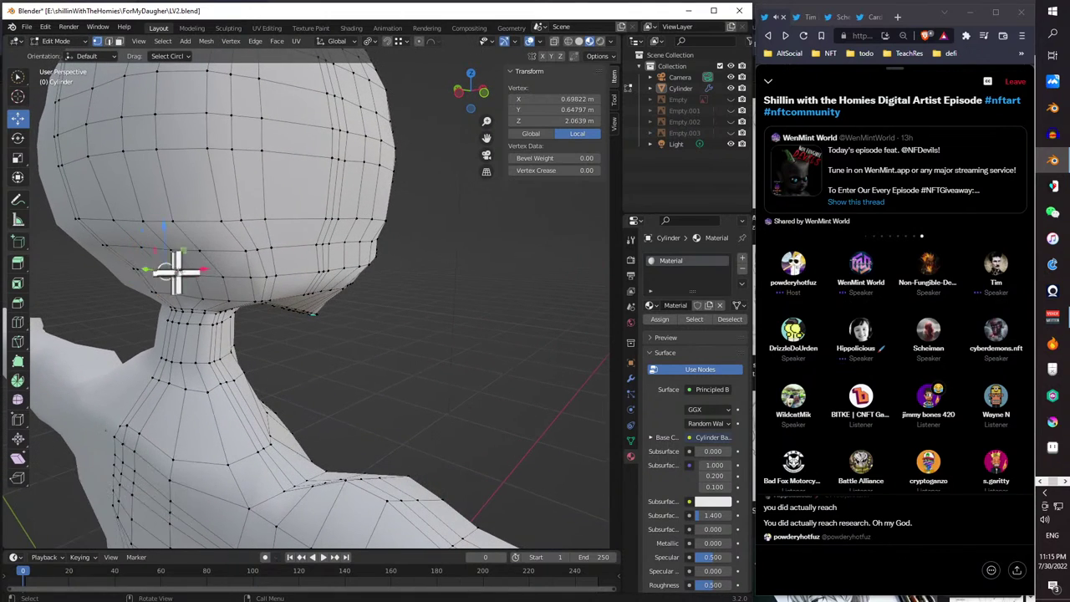
pyautogui.moveTo(176, 270); pyautogui.dragTo(353, 347, button='middle')
pyautogui.moveTo(306, 314); pyautogui.dragTo(265, 275, button='middle')
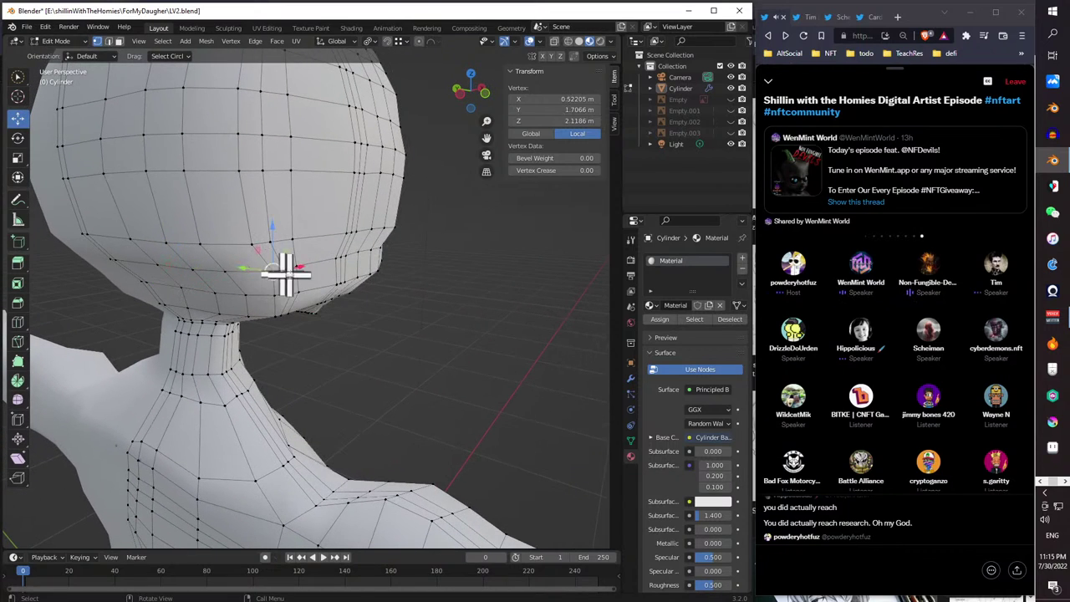
pyautogui.press('g')
pyautogui.press('y')
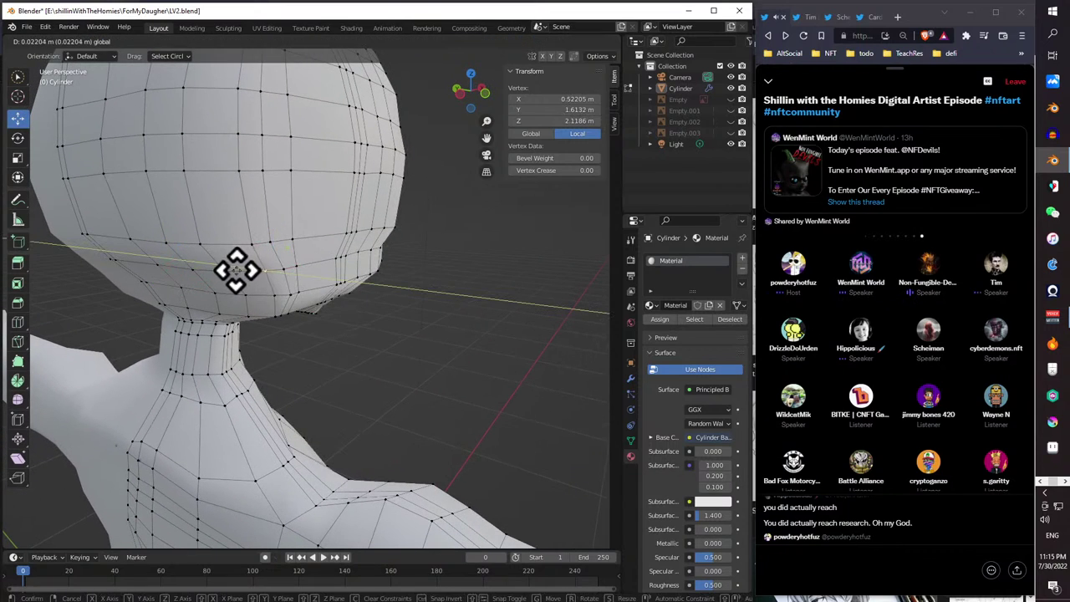
pyautogui.click(233, 270)
# - Nudge two more jaw-neck vertices along Y, about 0.018 m, then inspect the jaw
pyautogui.moveTo(233, 270); pyautogui.dragTo(270, 253, button='middle')
pyautogui.press('g')
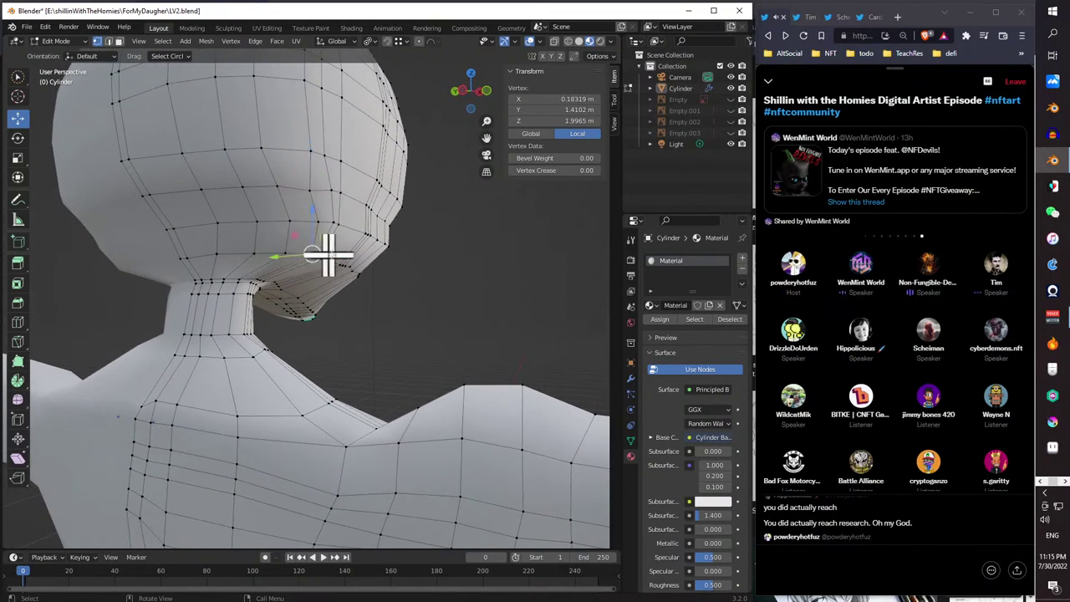
pyautogui.press('g')
pyautogui.press('y')
pyautogui.click(271, 260)
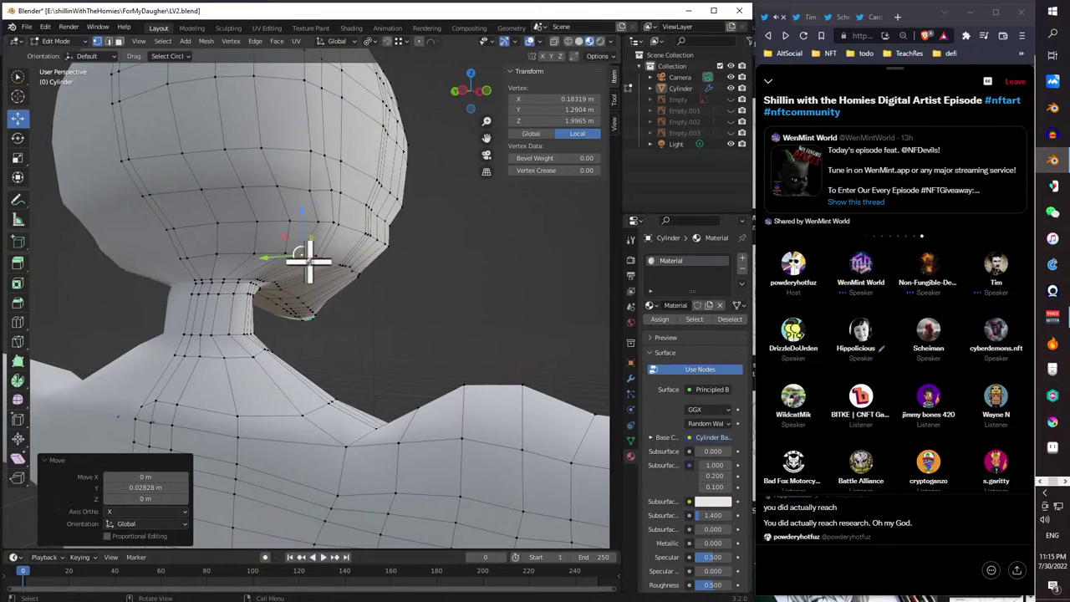
pyautogui.click(284, 258)
pyautogui.press('g')
pyautogui.press('y')
pyautogui.click(279, 259)
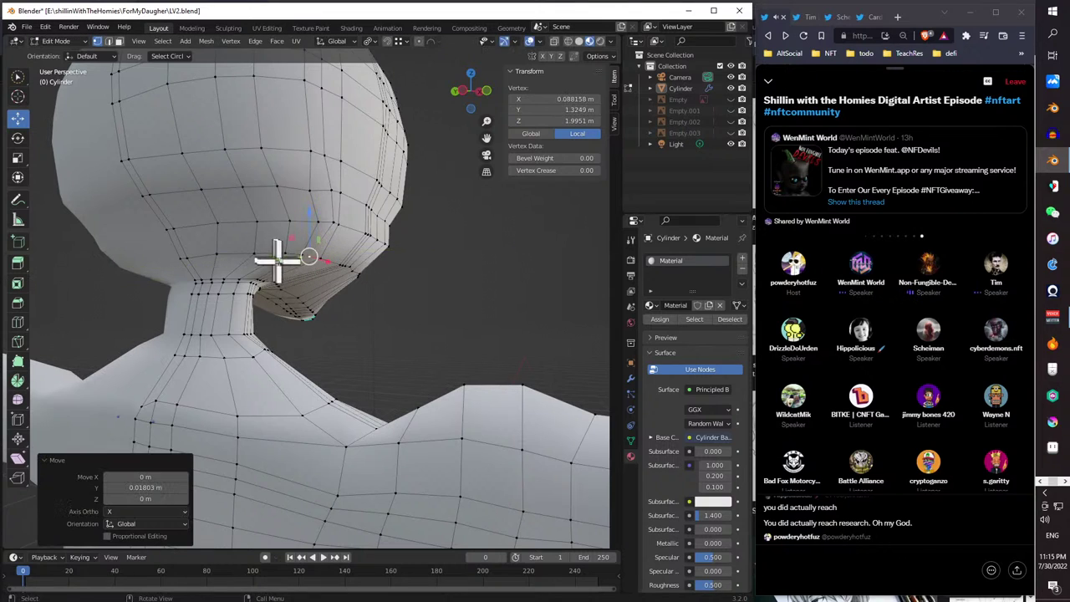
pyautogui.moveTo(279, 259)
pyautogui.mouseDown(button='middle')
pyautogui.moveTo(302, 283)
pyautogui.moveTo(279, 276)
pyautogui.mouseUp(button='middle')
pyautogui.moveTo(306, 310); pyautogui.dragTo(288, 314, button='middle')
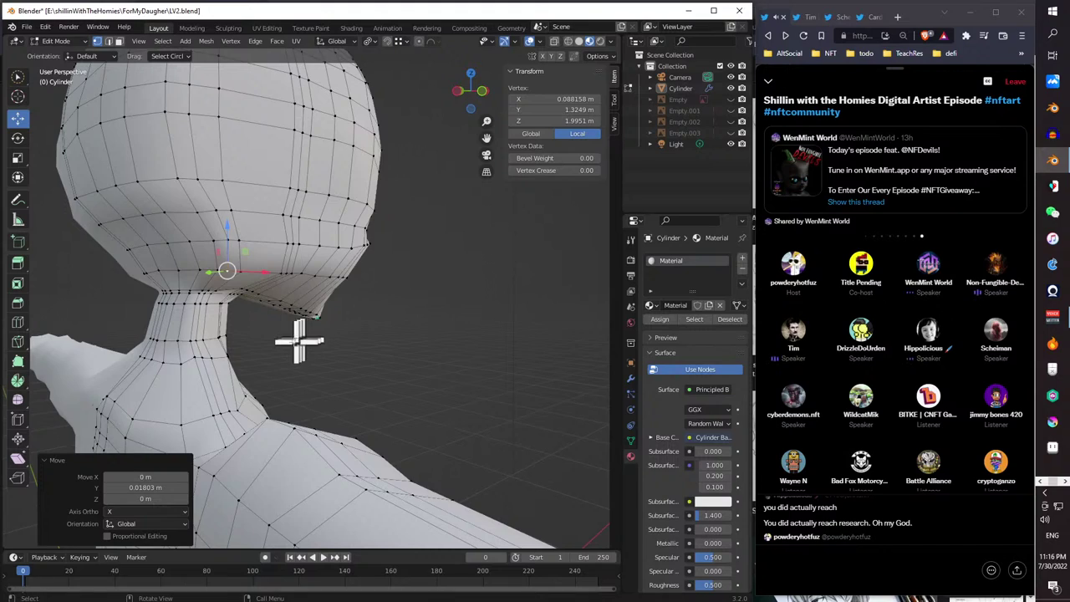
pyautogui.moveTo(299, 341); pyautogui.dragTo(382, 504, button='middle')
pyautogui.scroll(5, 377, 363)
pyautogui.scroll(-5, 377, 363)
pyautogui.moveTo(377, 363)
pyautogui.mouseDown(button='middle')
pyautogui.moveTo(354, 354)
pyautogui.moveTo(390, 354)
pyautogui.moveTo(253, 351)
pyautogui.moveTo(375, 354)
pyautogui.moveTo(404, 342)
pyautogui.moveTo(390, 334)
pyautogui.moveTo(359, 354)
pyautogui.moveTo(245, 351)
pyautogui.moveTo(192, 337)
pyautogui.moveTo(294, 355)
pyautogui.mouseUp(button='middle')
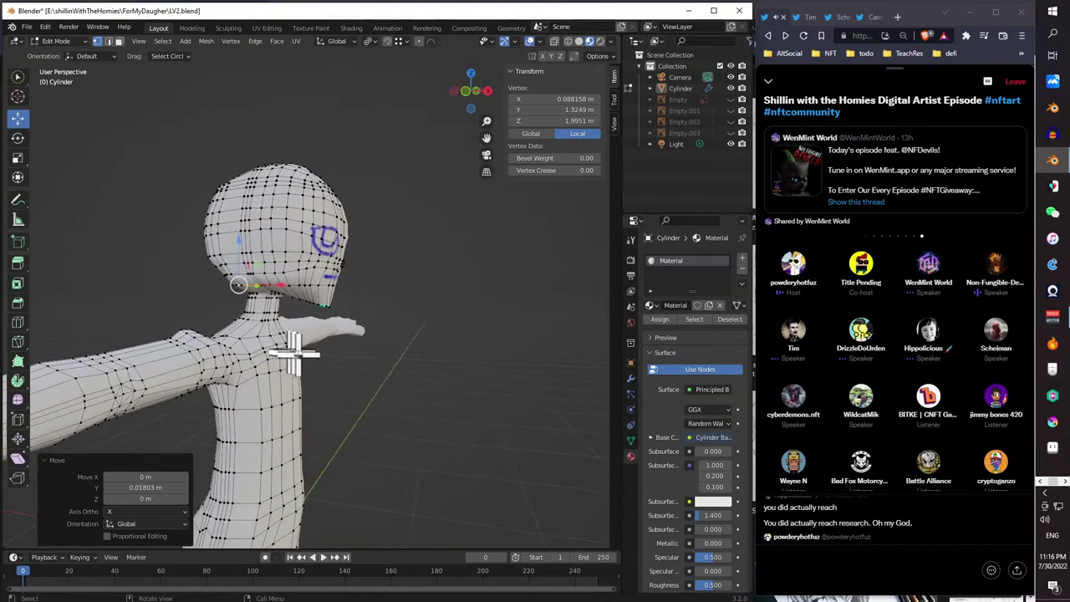
pyautogui.scroll(8, 294, 355)
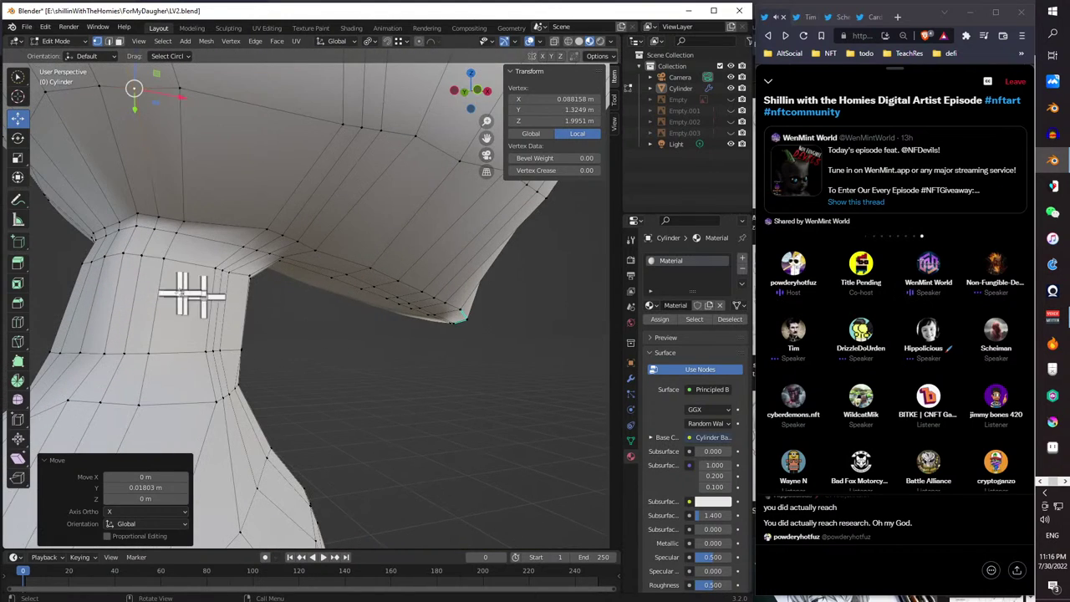
pyautogui.scroll(-6, 188, 292)
pyautogui.moveTo(102, 130)
pyautogui.mouseDown(button='middle')
pyautogui.moveTo(382, 354)
pyautogui.moveTo(363, 370)
pyautogui.moveTo(438, 376)
pyautogui.moveTo(453, 360)
pyautogui.moveTo(251, 359)
pyautogui.moveTo(223, 318)
pyautogui.moveTo(233, 310)
pyautogui.moveTo(257, 332)
pyautogui.mouseUp(button='middle')
pyautogui.scroll(4, 246, 309)
# - Select a shortest path of jawline vertices and nudge them along Y
pyautogui.click(232, 328)
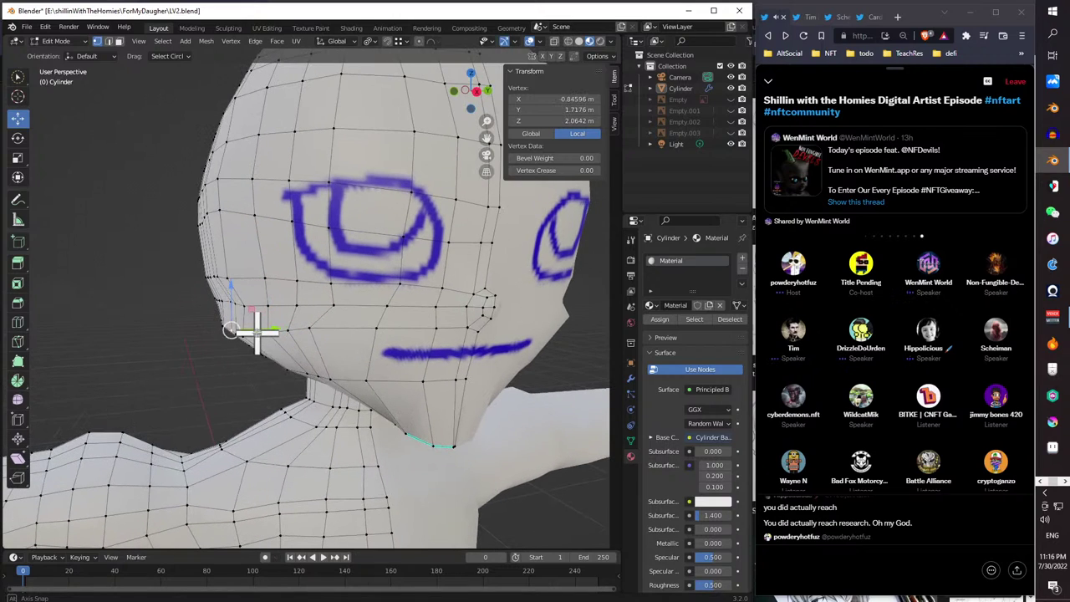
pyautogui.keyDown('ctrl'); pyautogui.click(308, 326); pyautogui.keyUp('ctrl')
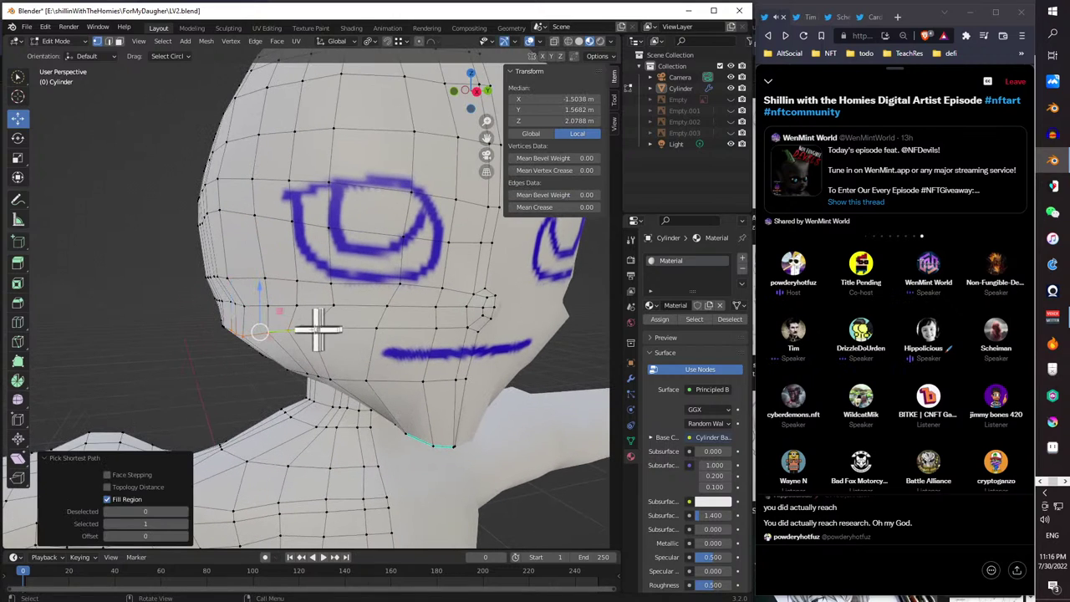
pyautogui.press('g')
pyautogui.press('y')
pyautogui.click(315, 329)
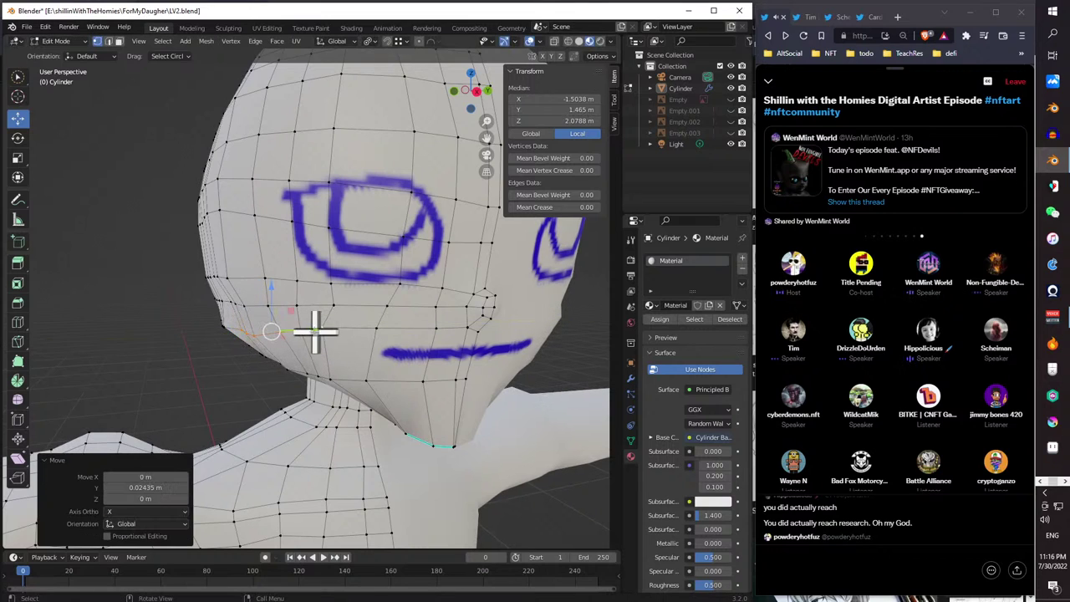
pyautogui.moveTo(287, 327); pyautogui.dragTo(347, 342, button='middle')
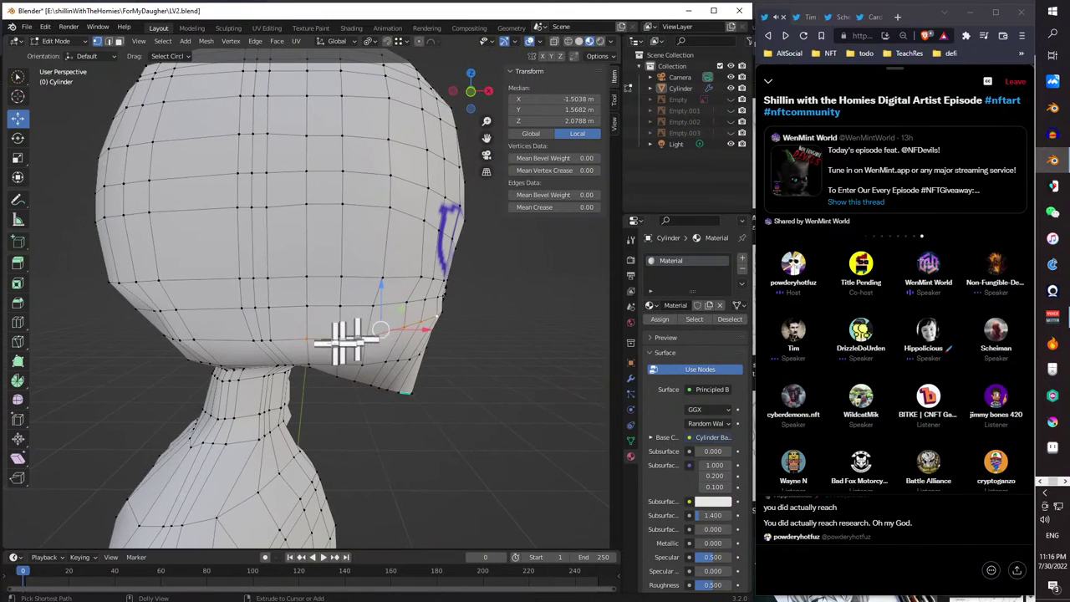
# - Extend the jawline path selection and move those vertices along Y again
pyautogui.keyDown('ctrl'); pyautogui.click(266, 339); pyautogui.keyUp('ctrl')
pyautogui.moveTo(235, 347)
pyautogui.mouseDown(button='middle')
pyautogui.moveTo(239, 363)
pyautogui.moveTo(230, 344)
pyautogui.mouseUp(button='middle')
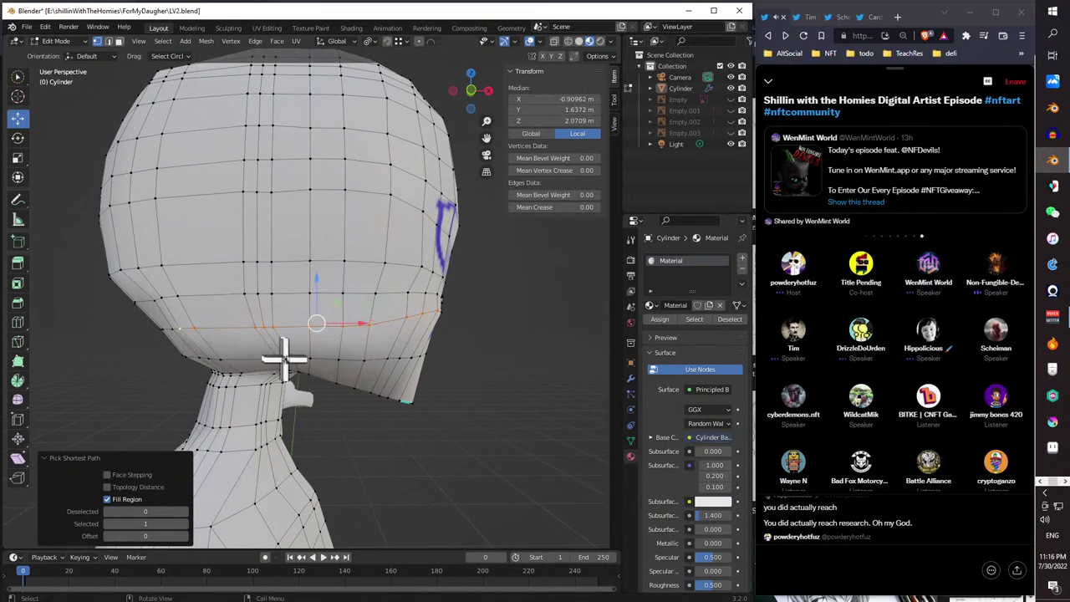
pyautogui.moveTo(284, 360)
pyautogui.mouseDown(button='middle')
pyautogui.moveTo(196, 359)
pyautogui.moveTo(215, 355)
pyautogui.mouseUp(button='middle')
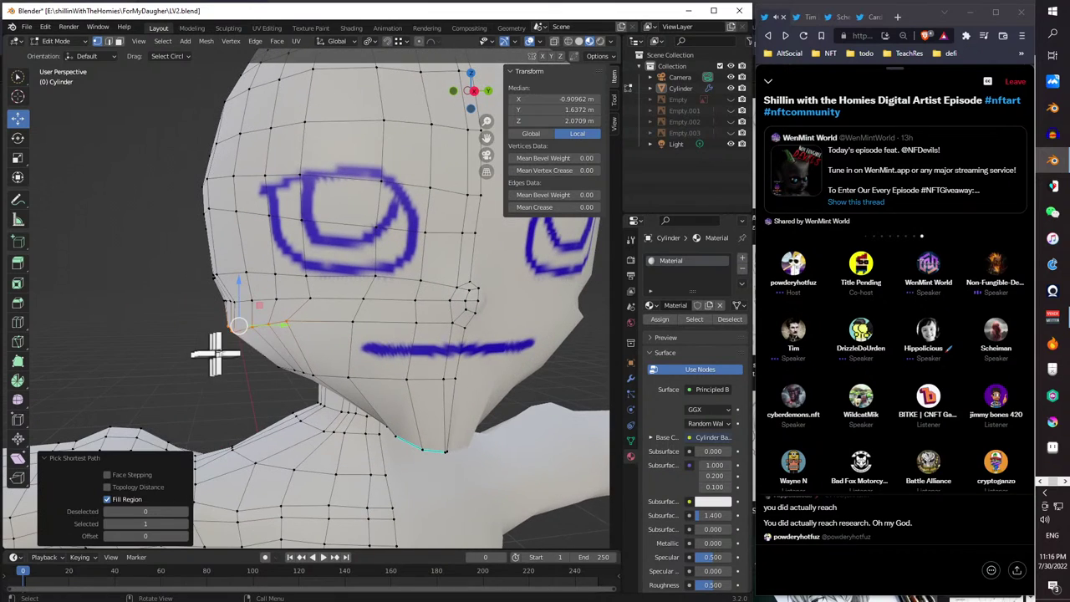
pyautogui.press('g')
pyautogui.press('y')
pyautogui.click(300, 320)
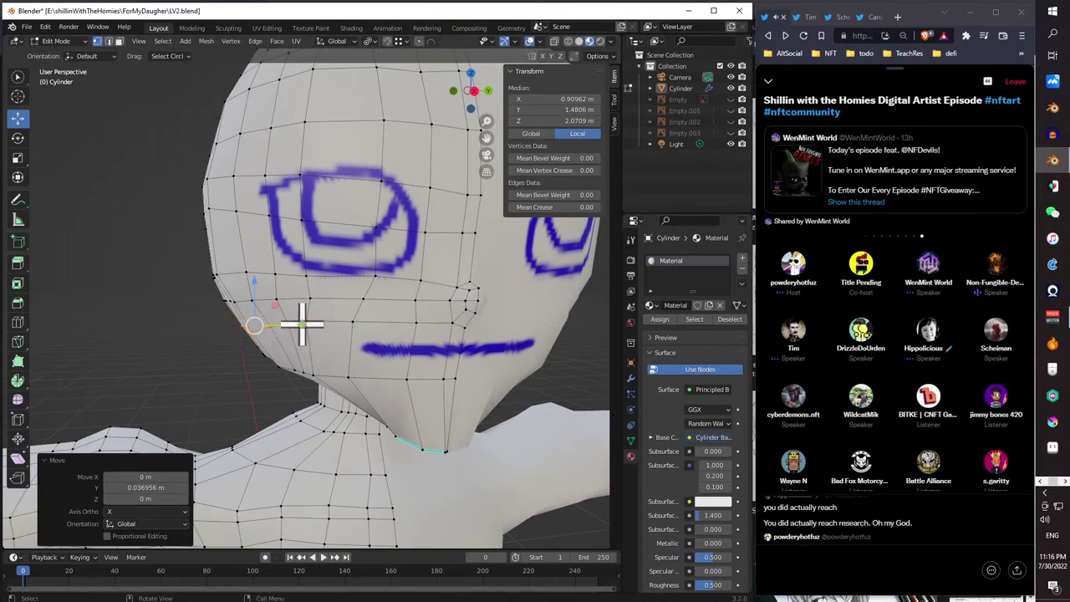
pyautogui.scroll(-6, 279, 334)
pyautogui.moveTo(227, 328); pyautogui.dragTo(250, 322, button='middle')
pyautogui.scroll(5, 264, 322)
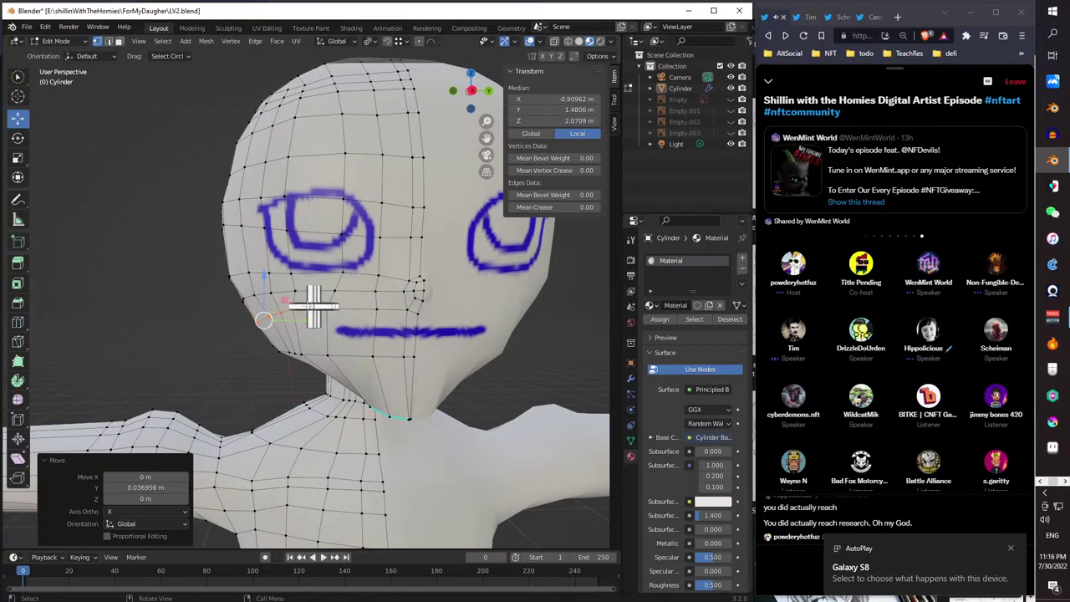
# - Select the cheek-edge vertex path and lower it about 0.016 m along Z
pyautogui.click(297, 309)
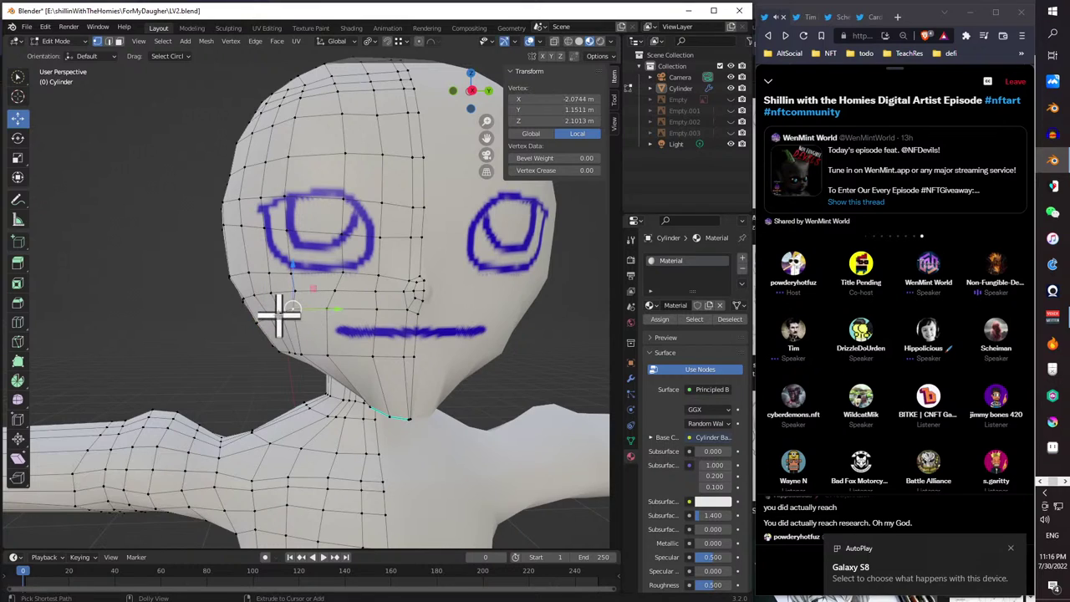
pyautogui.keyDown('ctrl'); pyautogui.click(268, 312); pyautogui.keyUp('ctrl')
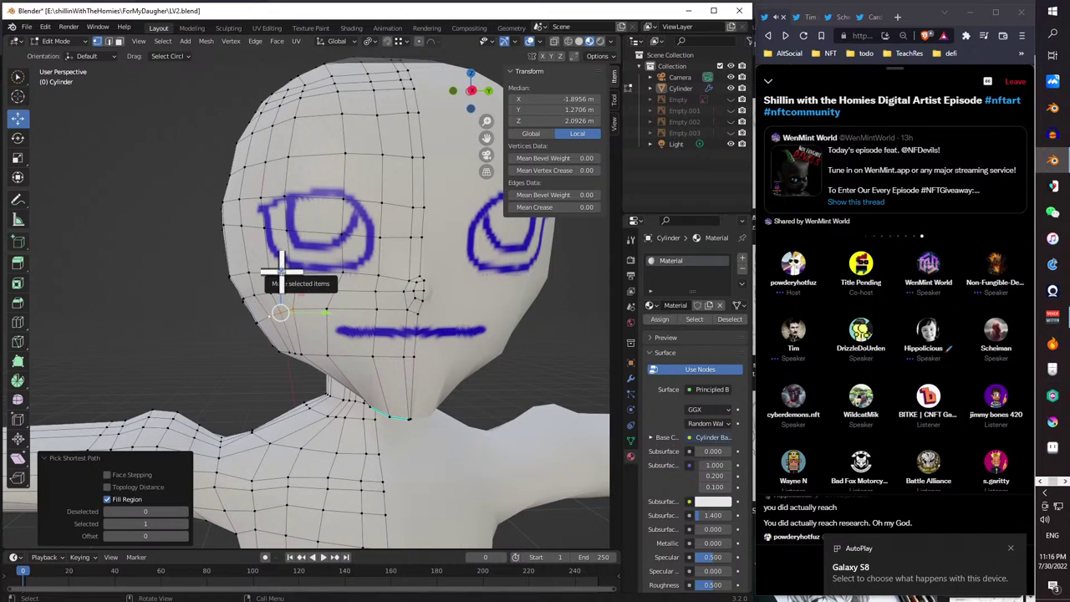
pyautogui.moveTo(280, 266); pyautogui.dragTo(284, 280)
pyautogui.moveTo(343, 299)
pyautogui.mouseDown(button='middle')
pyautogui.moveTo(325, 292)
pyautogui.moveTo(351, 279)
pyautogui.moveTo(449, 296)
pyautogui.moveTo(434, 294)
pyautogui.moveTo(425, 318)
pyautogui.moveTo(382, 351)
pyautogui.moveTo(339, 346)
pyautogui.moveTo(241, 365)
pyautogui.moveTo(416, 339)
pyautogui.moveTo(289, 365)
pyautogui.moveTo(406, 363)
pyautogui.moveTo(349, 298)
pyautogui.mouseUp(button='middle')
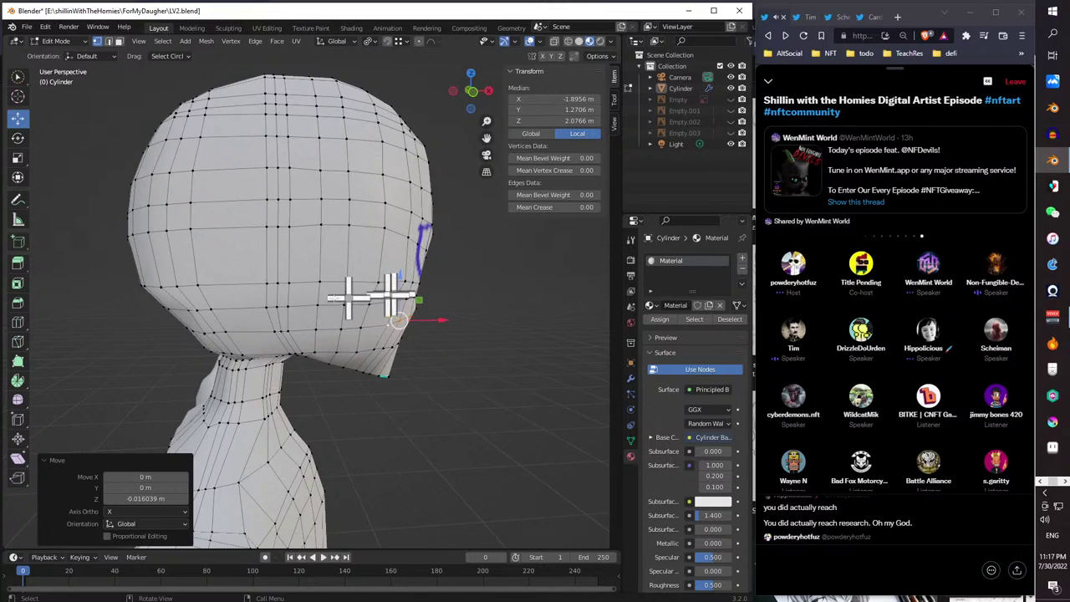
# - Reposition the vertices beside the drawn eye slightly along X, redoing one move after an undo
pyautogui.click(410, 236)
pyautogui.press('g')
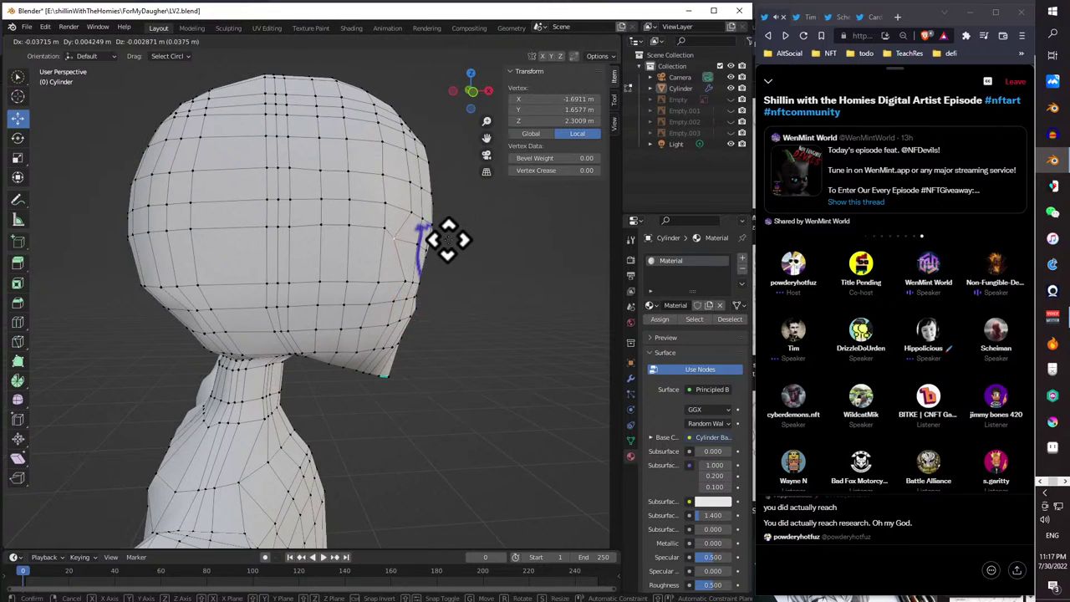
pyautogui.click(443, 240)
pyautogui.moveTo(443, 240); pyautogui.dragTo(486, 248, button='middle')
pyautogui.hotkey('ctrl', 'z')
pyautogui.press('g')
pyautogui.click(432, 228)
pyautogui.scroll(-5, 245, 246)
pyautogui.press('g')
pyautogui.click(222, 276)
pyautogui.scroll(4, 446, 287)
# - Slide the side-of-eye vertices about 0.027 m along X, undoing overshooting moves
pyautogui.click(447, 284)
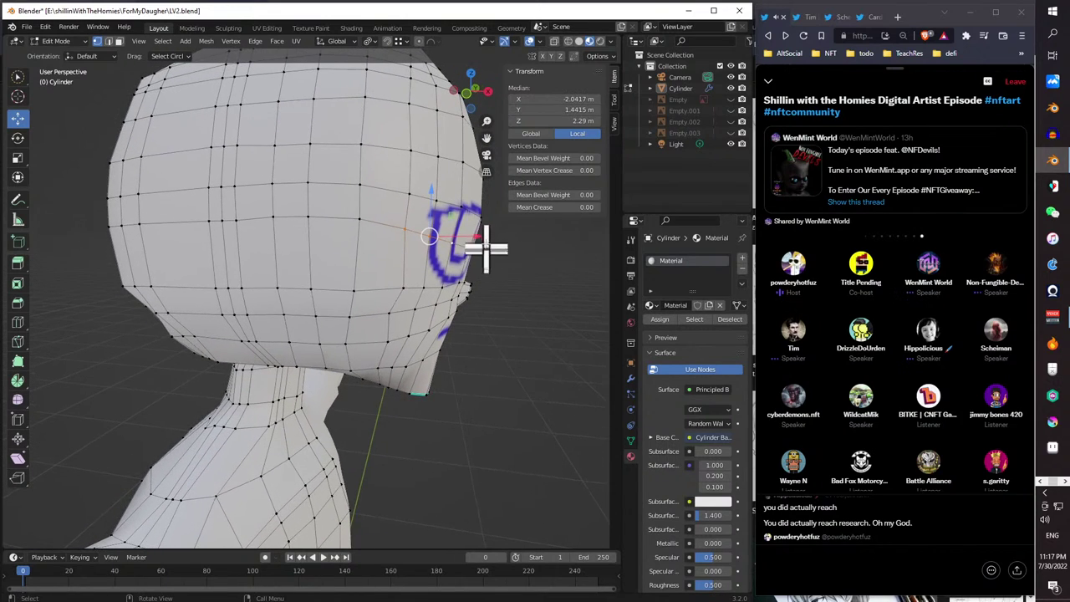
pyautogui.moveTo(479, 231); pyautogui.dragTo(478, 232)
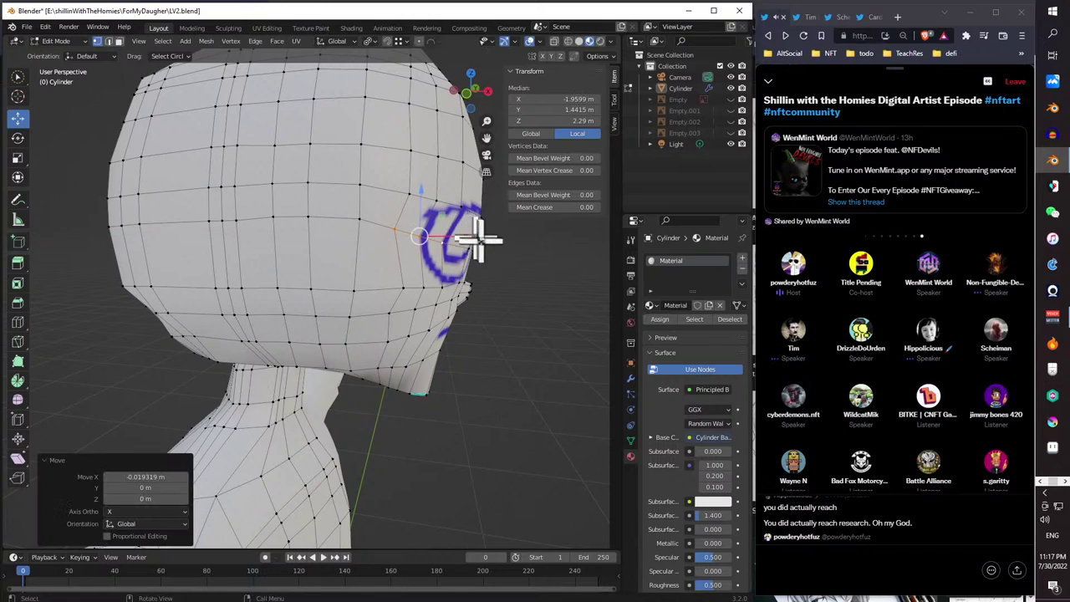
pyautogui.moveTo(477, 231); pyautogui.dragTo(506, 251, button='middle')
pyautogui.moveTo(489, 242)
pyautogui.mouseDown()
pyautogui.moveTo(490, 222)
pyautogui.moveTo(478, 230)
pyautogui.mouseUp()
pyautogui.moveTo(485, 242)
pyautogui.mouseDown(button='middle')
pyautogui.moveTo(496, 277)
pyautogui.moveTo(485, 263)
pyautogui.moveTo(507, 258)
pyautogui.moveTo(454, 241)
pyautogui.moveTo(395, 262)
pyautogui.moveTo(418, 239)
pyautogui.moveTo(437, 265)
pyautogui.moveTo(512, 249)
pyautogui.mouseUp(button='middle')
pyautogui.hotkey('ctrl', 'z')
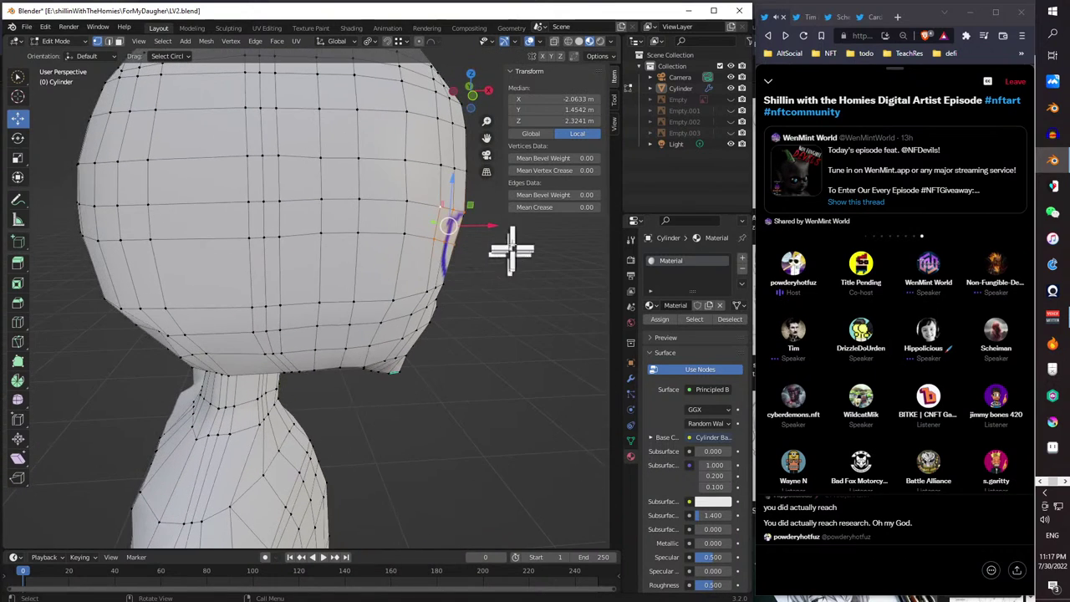
pyautogui.moveTo(485, 229); pyautogui.dragTo(504, 277)
pyautogui.hotkey('ctrl', 'z')
pyautogui.moveTo(504, 277)
pyautogui.mouseDown(button='middle')
pyautogui.moveTo(454, 256)
pyautogui.moveTo(339, 250)
pyautogui.moveTo(278, 262)
pyautogui.moveTo(275, 246)
pyautogui.moveTo(382, 255)
pyautogui.moveTo(474, 246)
pyautogui.mouseUp(button='middle')
pyautogui.scroll(-5, 278, 262)
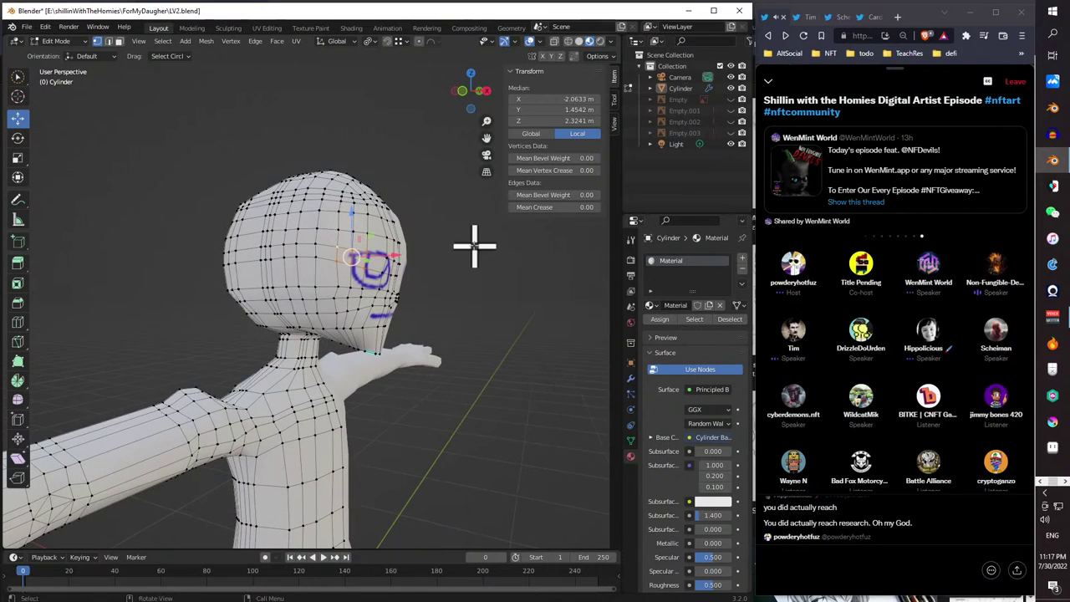
# - Select vertex paths around the drawn eye and slide them along X, undoing the last try
pyautogui.keyDown('ctrl'); pyautogui.click(366, 288); pyautogui.keyUp('ctrl')
pyautogui.moveTo(366, 290); pyautogui.dragTo(400, 301, button='middle')
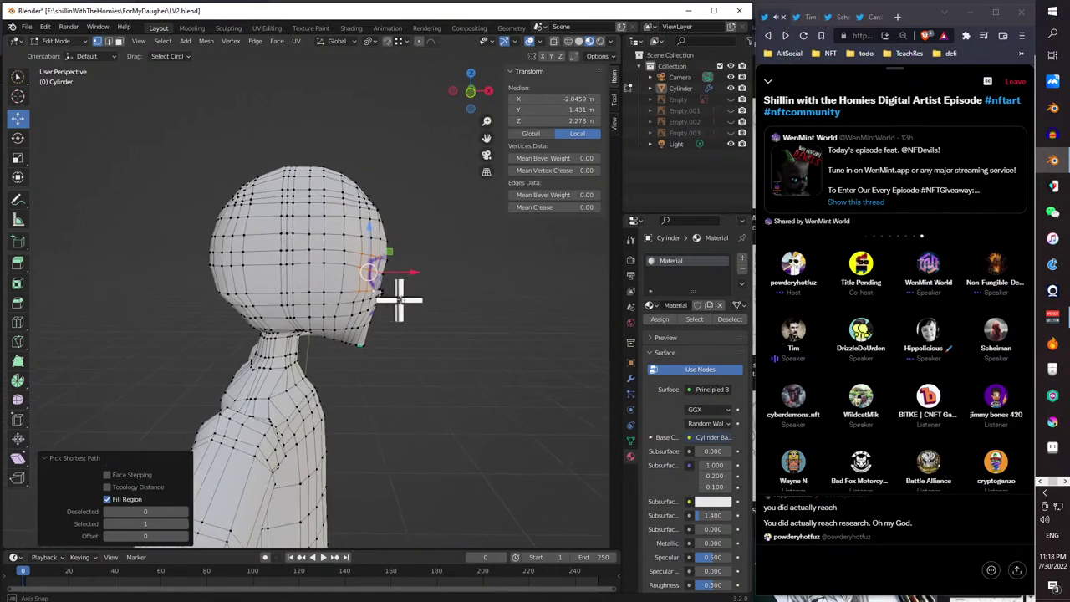
pyautogui.moveTo(405, 271); pyautogui.dragTo(401, 271)
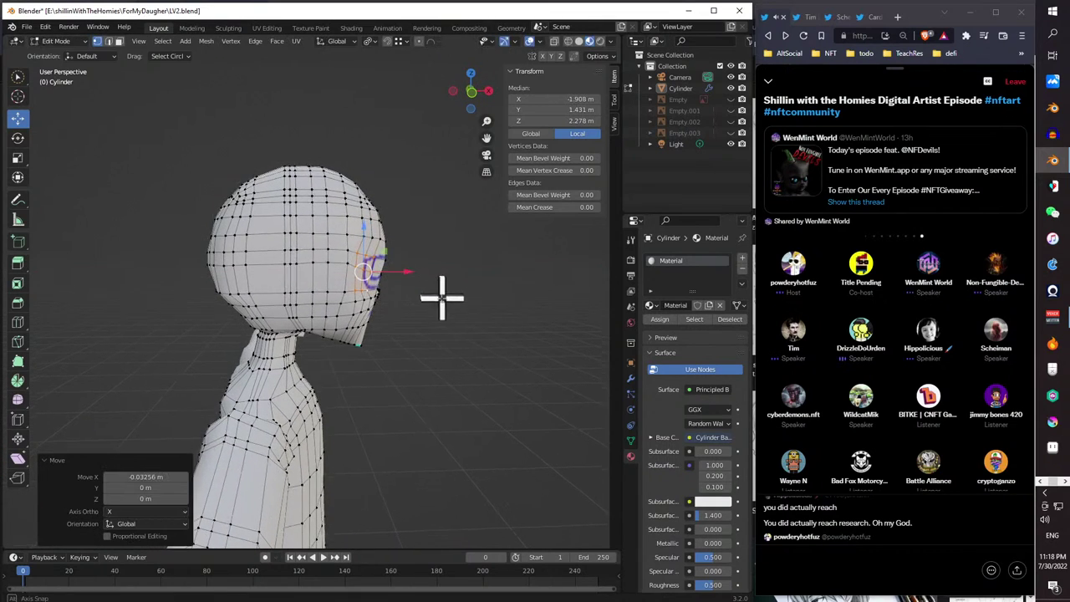
pyautogui.moveTo(440, 295)
pyautogui.mouseDown(button='middle')
pyautogui.moveTo(406, 282)
pyautogui.moveTo(353, 296)
pyautogui.moveTo(307, 279)
pyautogui.moveTo(262, 287)
pyautogui.moveTo(365, 306)
pyautogui.moveTo(428, 296)
pyautogui.mouseUp(button='middle')
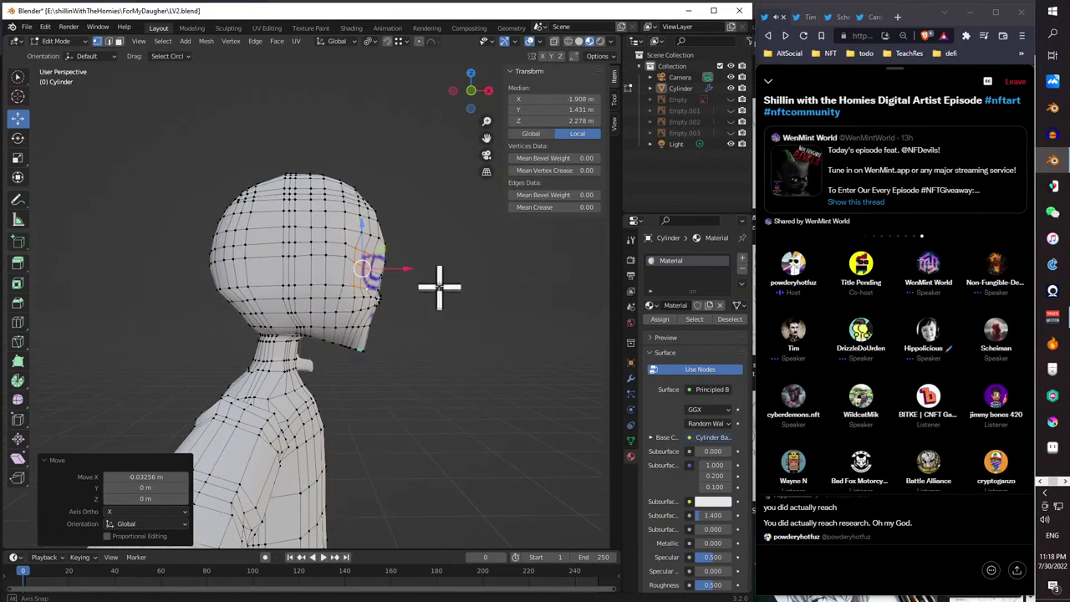
pyautogui.moveTo(439, 286); pyautogui.dragTo(442, 285)
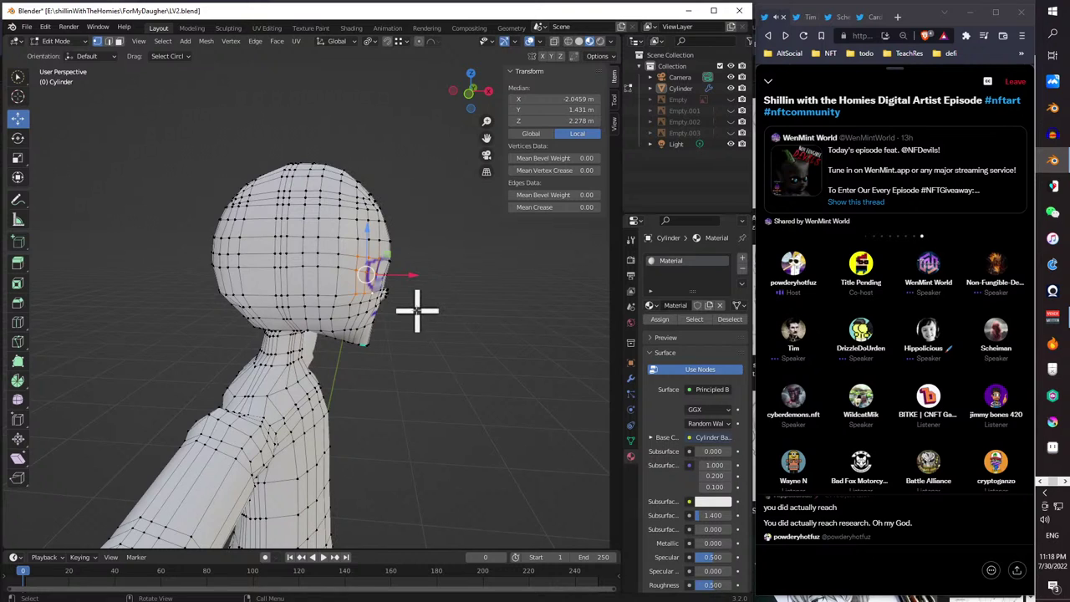
pyautogui.moveTo(417, 310)
pyautogui.mouseDown(button='middle')
pyautogui.moveTo(331, 308)
pyautogui.moveTo(353, 322)
pyautogui.moveTo(409, 318)
pyautogui.mouseUp(button='middle')
pyautogui.keyDown('ctrl'); pyautogui.click(376, 281); pyautogui.keyUp('ctrl')
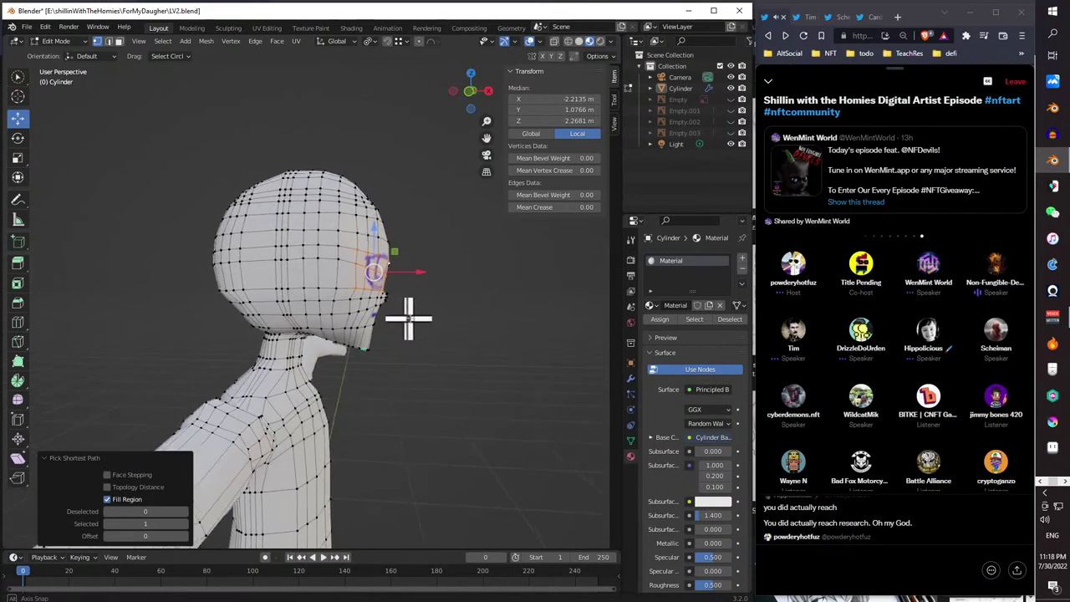
pyautogui.moveTo(426, 274); pyautogui.dragTo(415, 276)
pyautogui.moveTo(432, 306); pyautogui.dragTo(400, 309, button='middle')
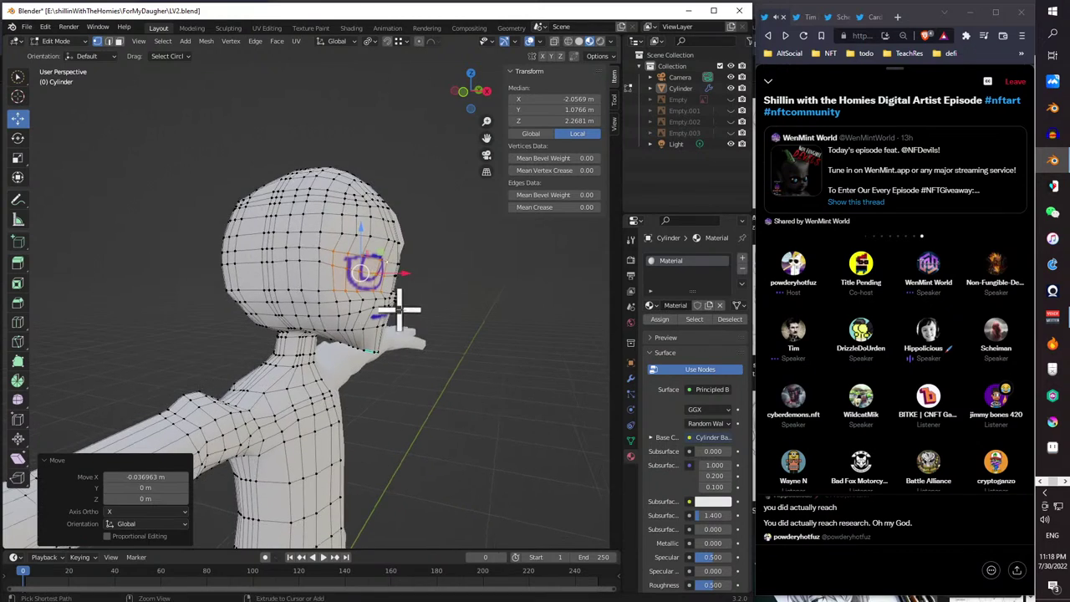
pyautogui.hotkey('ctrl', 'z')
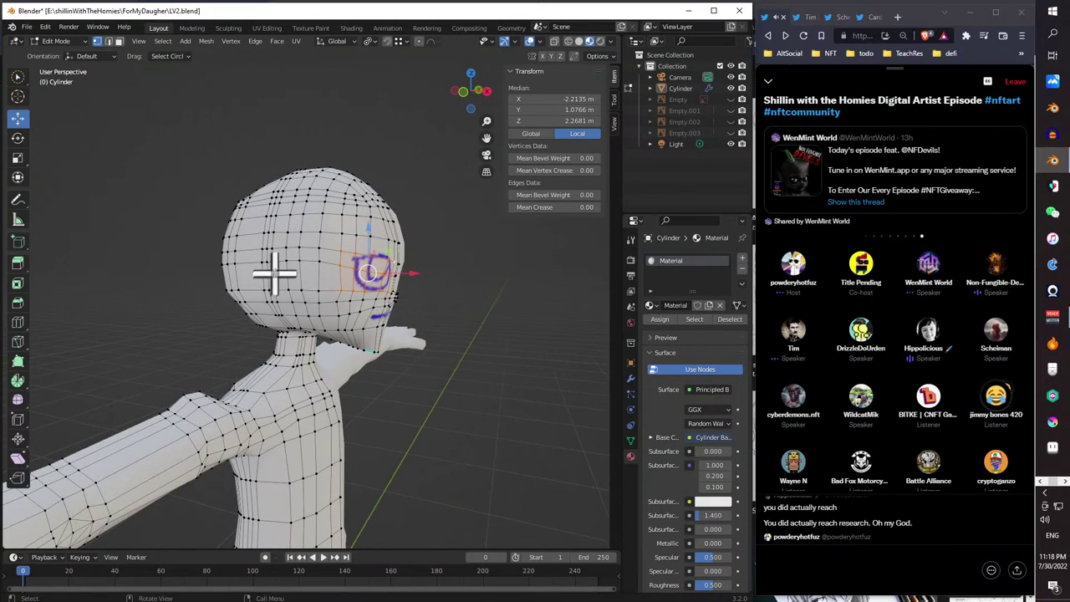
# - Drag the vertex beside the eye along X into its new place
pyautogui.moveTo(326, 261)
pyautogui.mouseDown(button='middle')
pyautogui.moveTo(258, 262)
pyautogui.moveTo(284, 261)
pyautogui.moveTo(325, 231)
pyautogui.moveTo(411, 233)
pyautogui.moveTo(322, 301)
pyautogui.mouseUp(button='middle')
pyautogui.scroll(4, 391, 316)
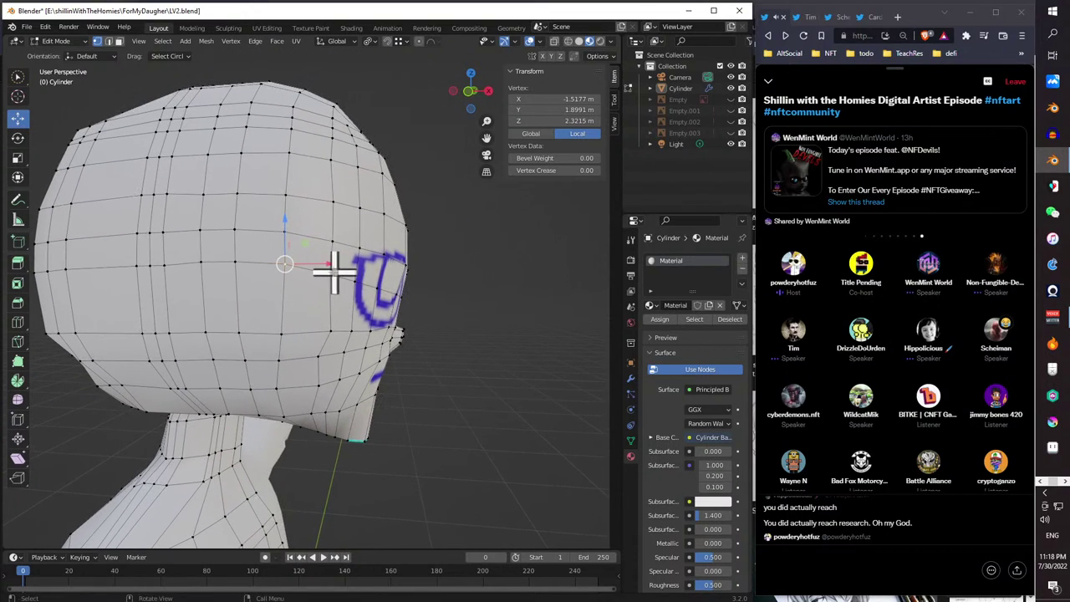
pyautogui.moveTo(365, 270); pyautogui.dragTo(437, 296)
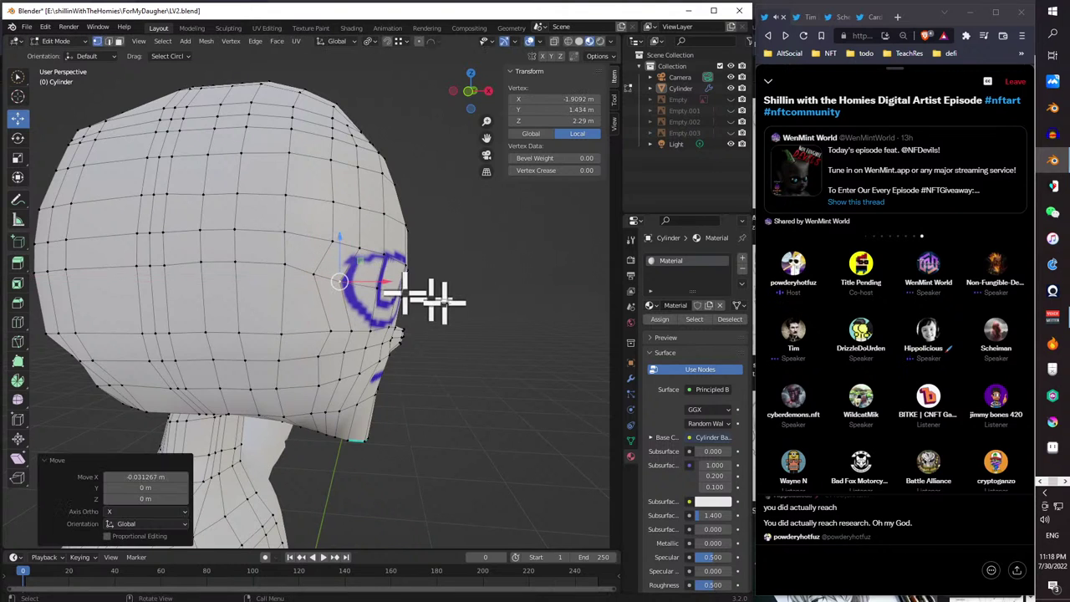
pyautogui.moveTo(437, 296); pyautogui.dragTo(411, 292, button='middle')
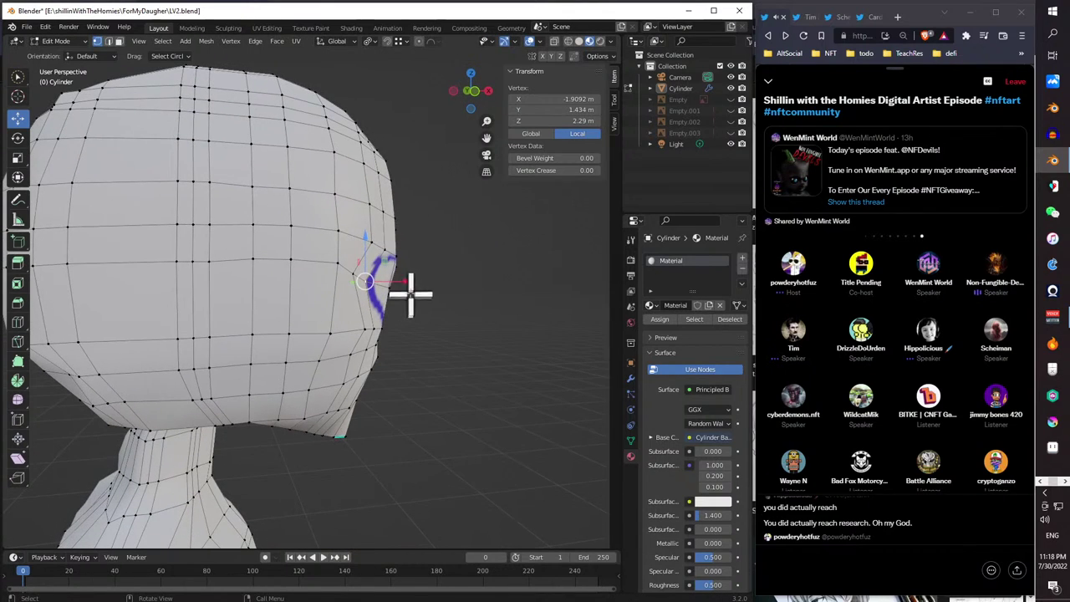
pyautogui.moveTo(411, 292); pyautogui.dragTo(405, 278)
pyautogui.click(414, 283)
# - Move the eye-side vertex along X to about 0.037 m, then inspect the head
pyautogui.moveTo(413, 286); pyautogui.dragTo(387, 332, button='middle')
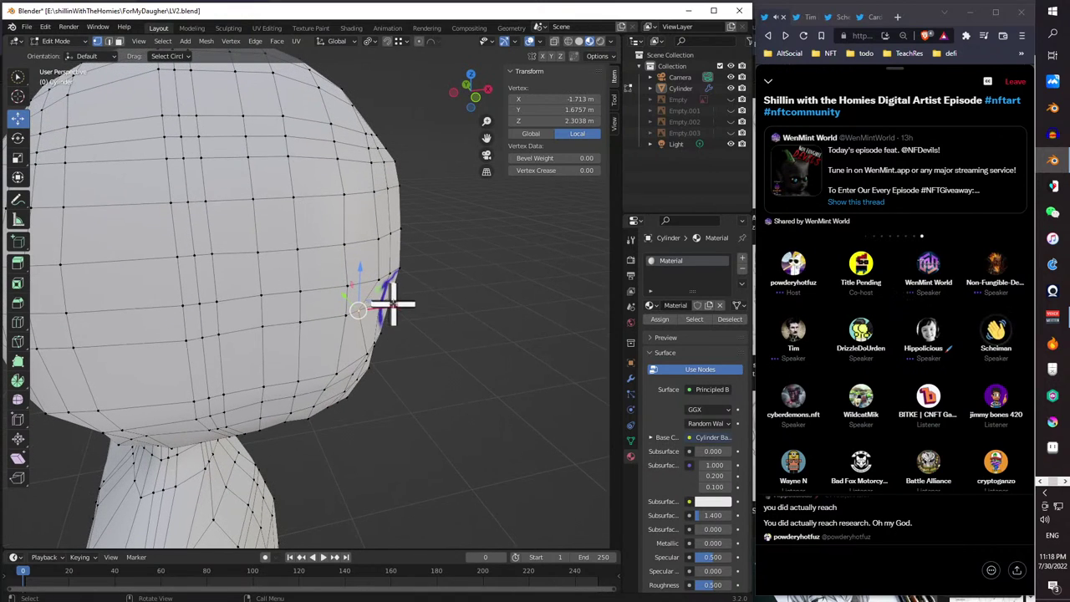
pyautogui.press('g')
pyautogui.press('x')
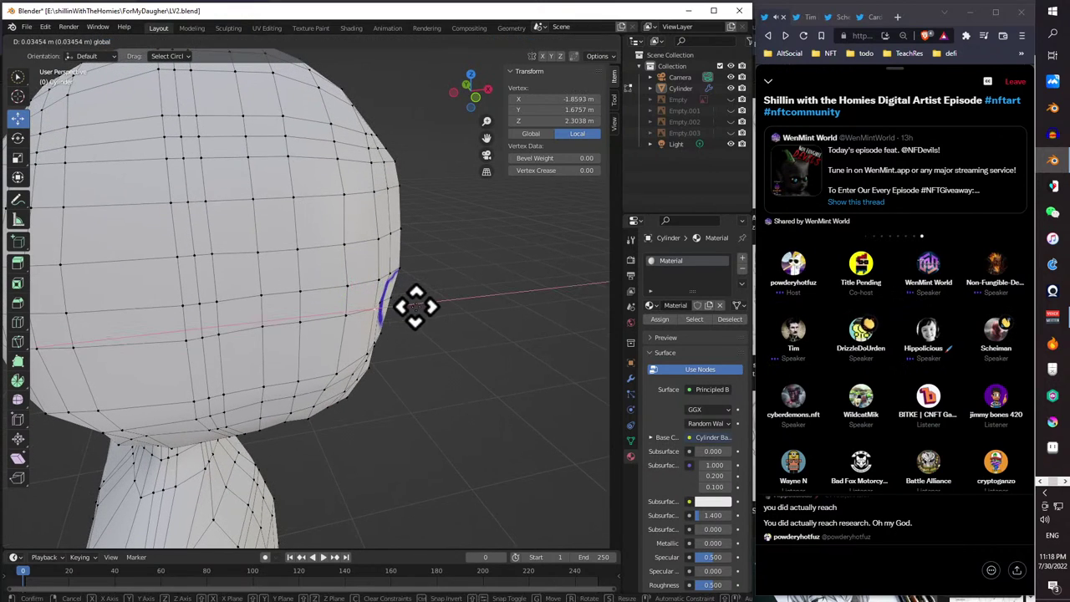
pyautogui.click(415, 305)
pyautogui.moveTo(416, 306); pyautogui.dragTo(162, 243, button='middle')
pyautogui.scroll(-5, 162, 262)
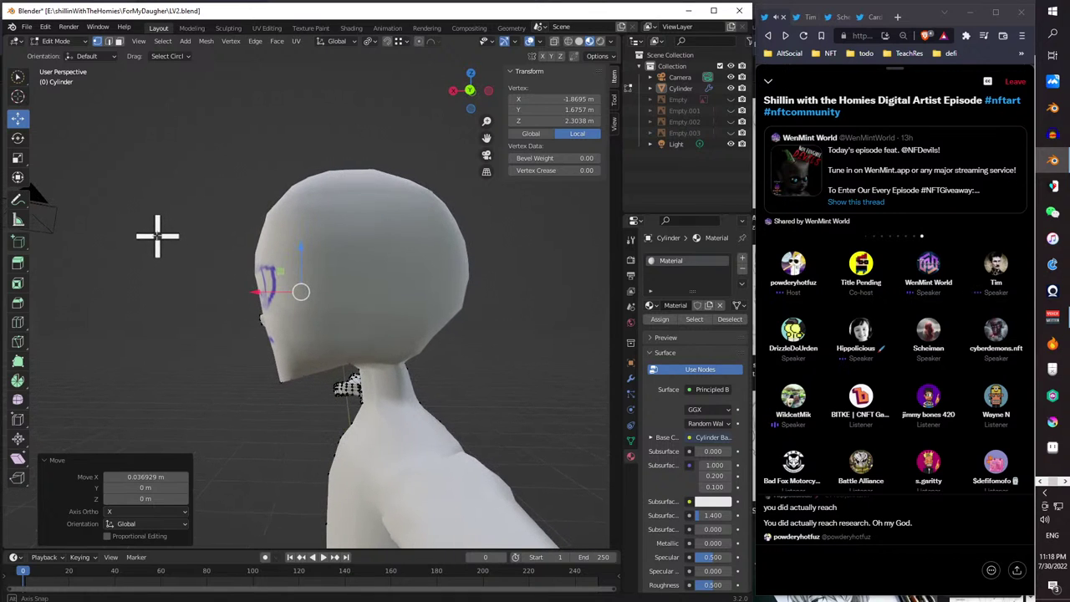
pyautogui.moveTo(157, 237); pyautogui.dragTo(326, 200, button='middle')
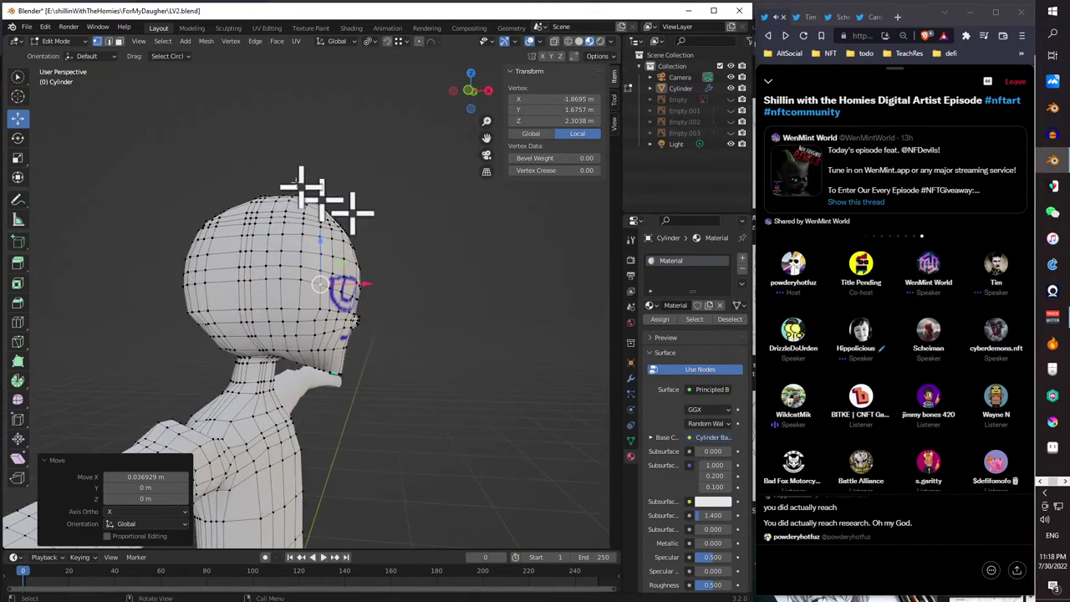
pyautogui.click(56, 41)
pyautogui.click(67, 57)
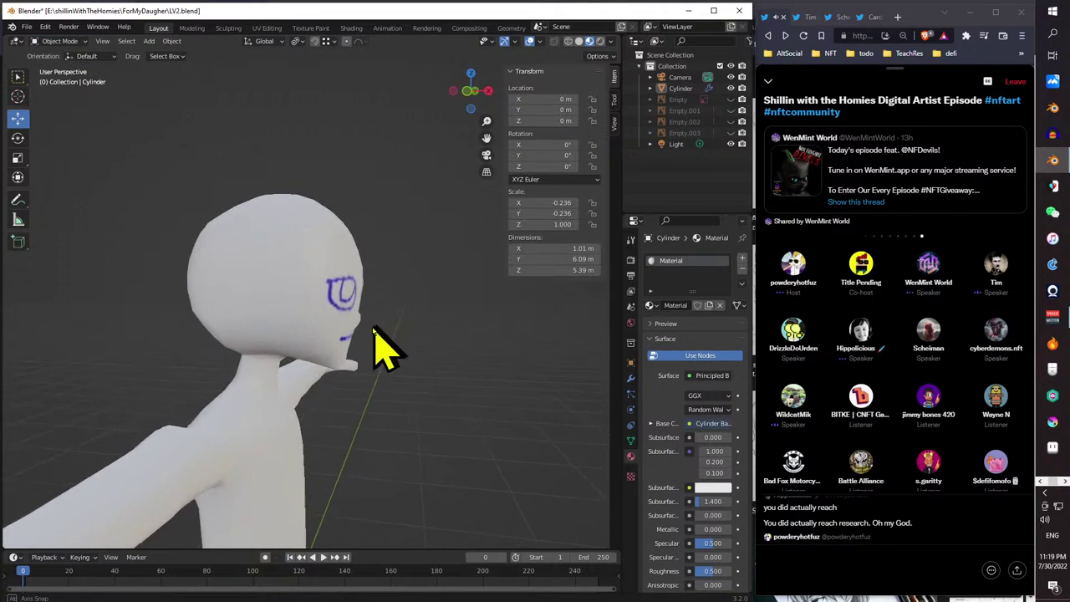
pyautogui.moveTo(382, 335); pyautogui.dragTo(137, 336, button='middle')
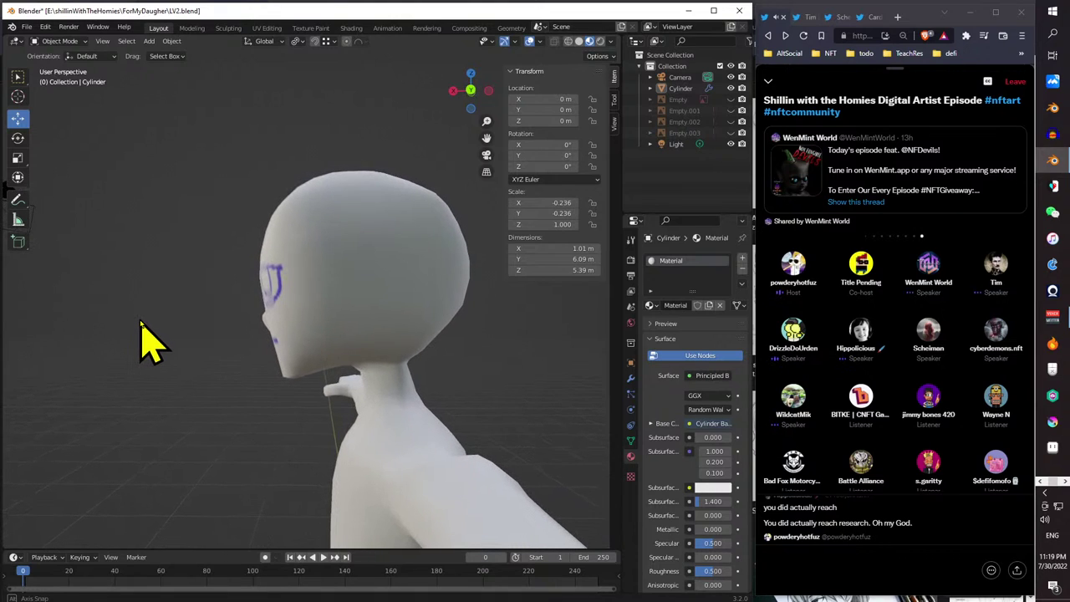
pyautogui.moveTo(142, 324); pyautogui.dragTo(311, 298, button='middle')
pyautogui.moveTo(468, 330)
pyautogui.mouseDown(button='middle')
pyautogui.moveTo(535, 312)
pyautogui.moveTo(423, 325)
pyautogui.moveTo(237, 306)
pyautogui.moveTo(65, 334)
pyautogui.moveTo(48, 323)
pyautogui.moveTo(269, 320)
pyautogui.moveTo(256, 320)
pyautogui.mouseUp(button='middle')
pyautogui.click(55, 41)
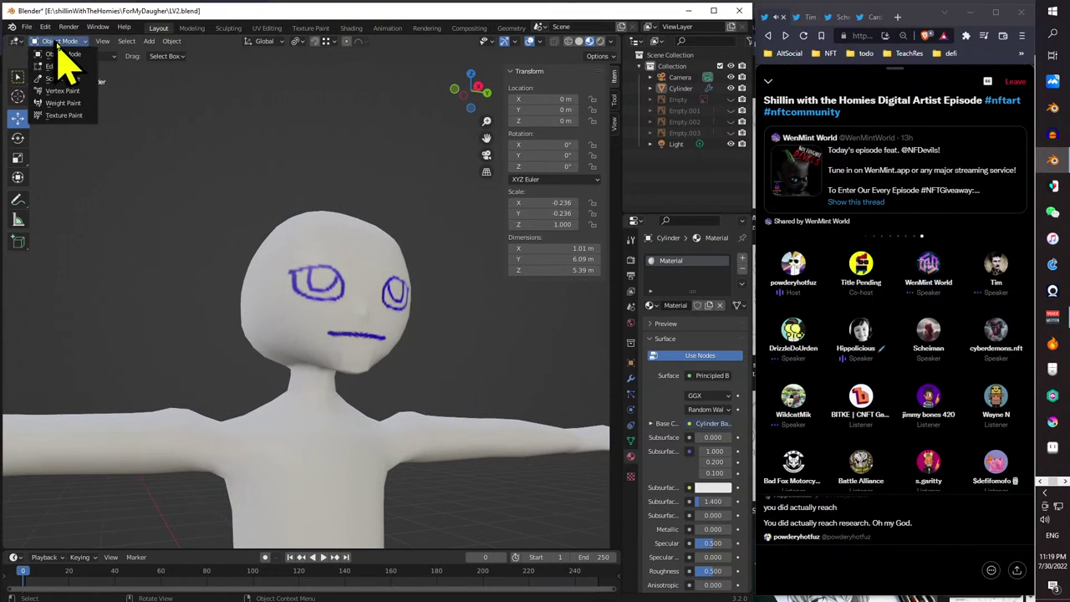
pyautogui.click(72, 67)
pyautogui.moveTo(172, 301); pyautogui.dragTo(335, 313, button='middle')
pyautogui.scroll(8, 222, 358)
pyautogui.scroll(3, 244, 335)
# - Select a few neck vertices while orbiting, then undo the accidental change
pyautogui.keyDown('alt'); pyautogui.click(346, 301); pyautogui.keyUp('alt')
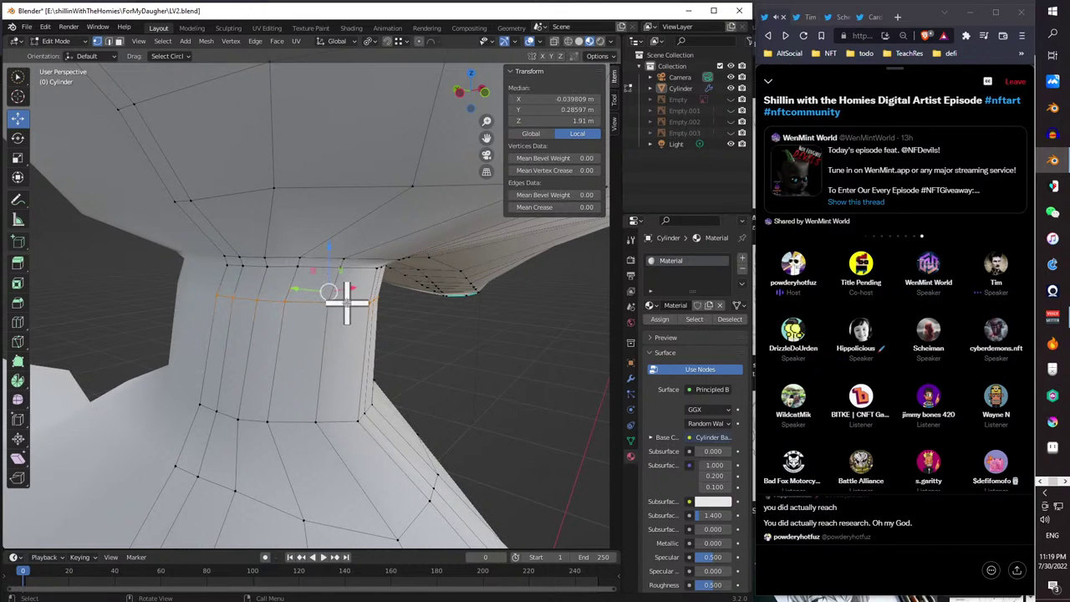
pyautogui.click(284, 311)
pyautogui.moveTo(284, 311); pyautogui.dragTo(236, 314, button='middle')
pyautogui.keyDown('shift'); pyautogui.click(173, 282); pyautogui.keyUp('shift')
pyautogui.keyDown('shift'); pyautogui.click(153, 282); pyautogui.keyUp('shift')
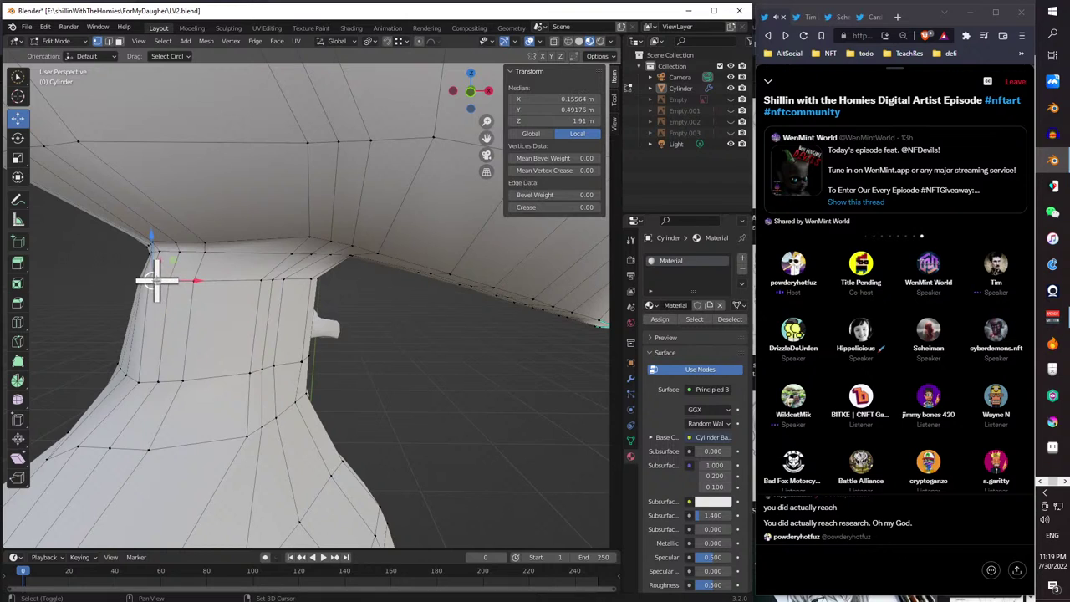
pyautogui.moveTo(153, 281); pyautogui.dragTo(176, 282, button='middle')
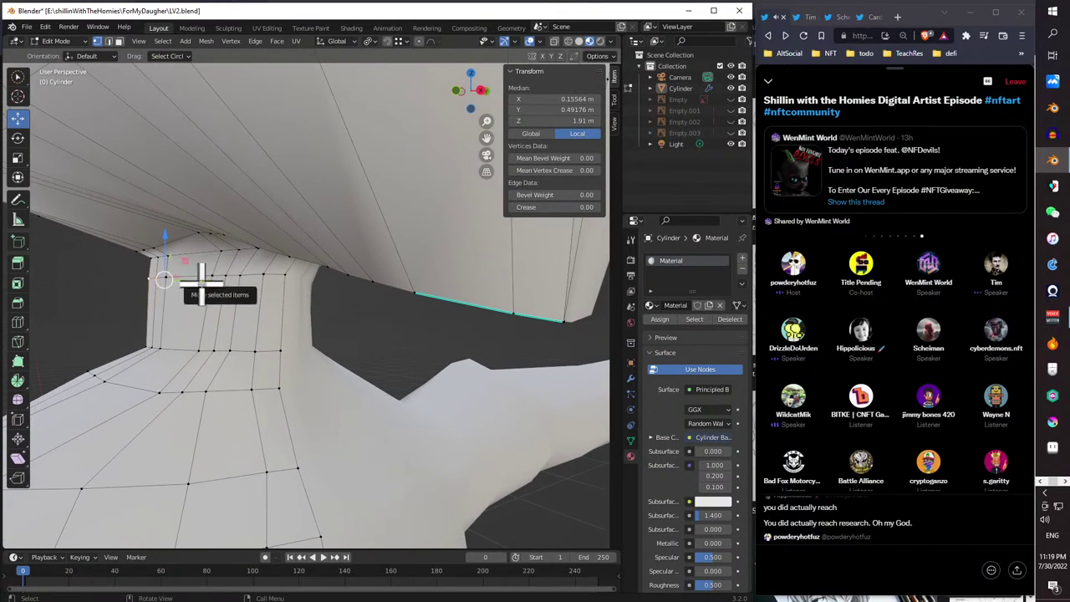
pyautogui.moveTo(201, 275); pyautogui.dragTo(200, 282)
pyautogui.hotkey('ctrl', 'z')
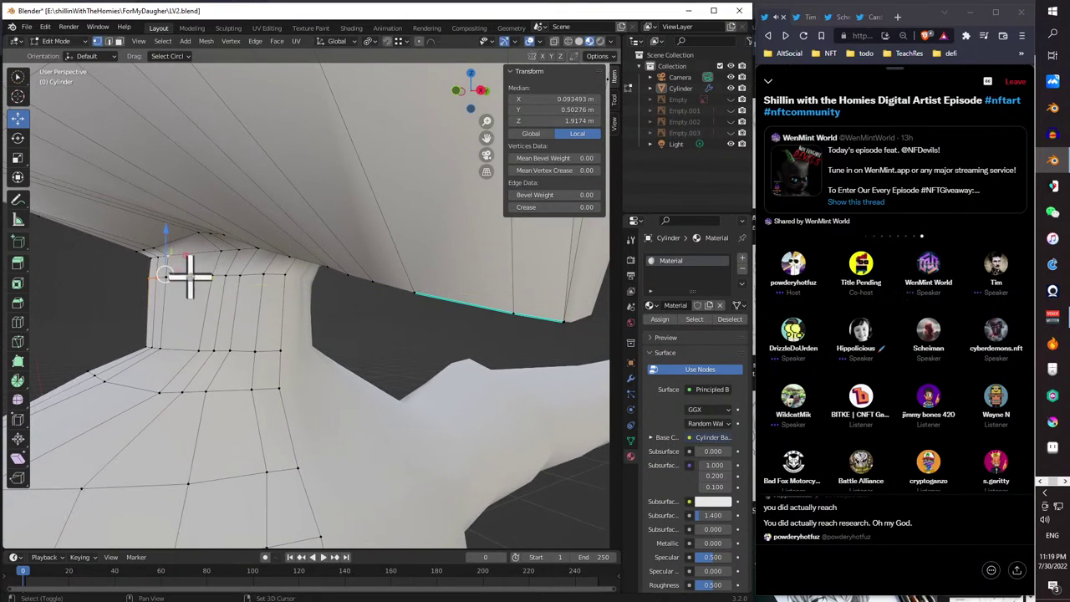
# - Select two jaw-neck junction vertices, try a small Y move, and undo it
pyautogui.click(151, 279)
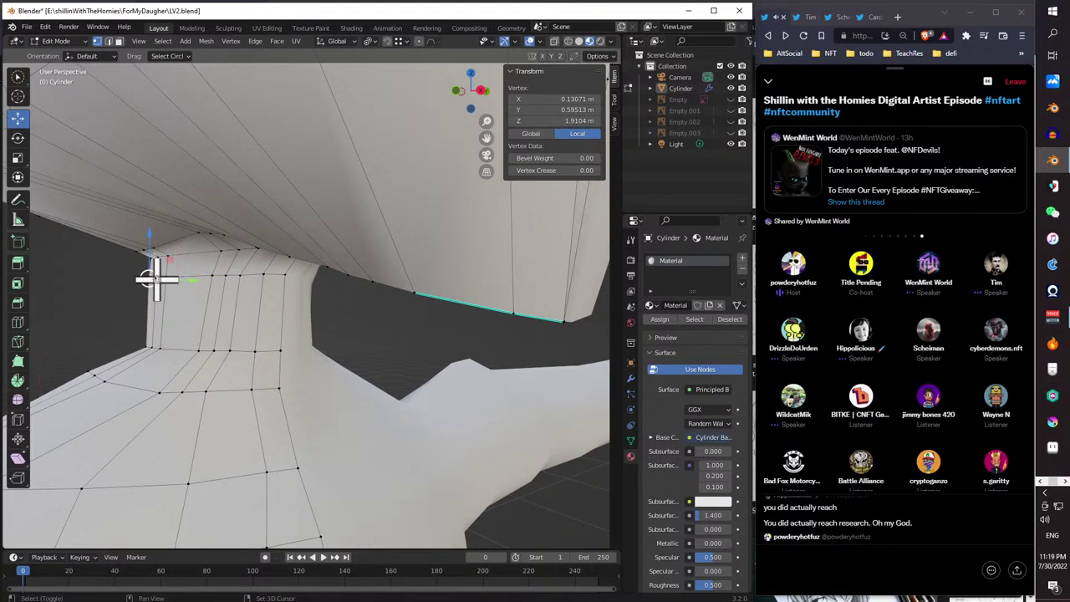
pyautogui.keyDown('shift'); pyautogui.click(157, 278); pyautogui.keyUp('shift')
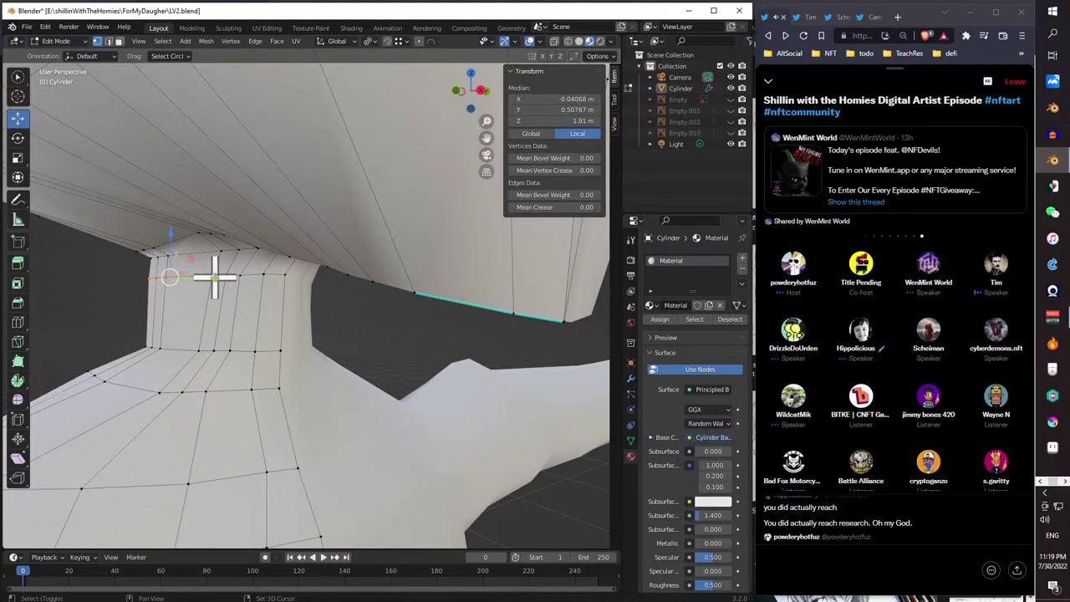
pyautogui.moveTo(215, 277)
pyautogui.mouseDown(button='middle')
pyautogui.moveTo(203, 299)
pyautogui.moveTo(186, 291)
pyautogui.moveTo(229, 289)
pyautogui.mouseUp(button='middle')
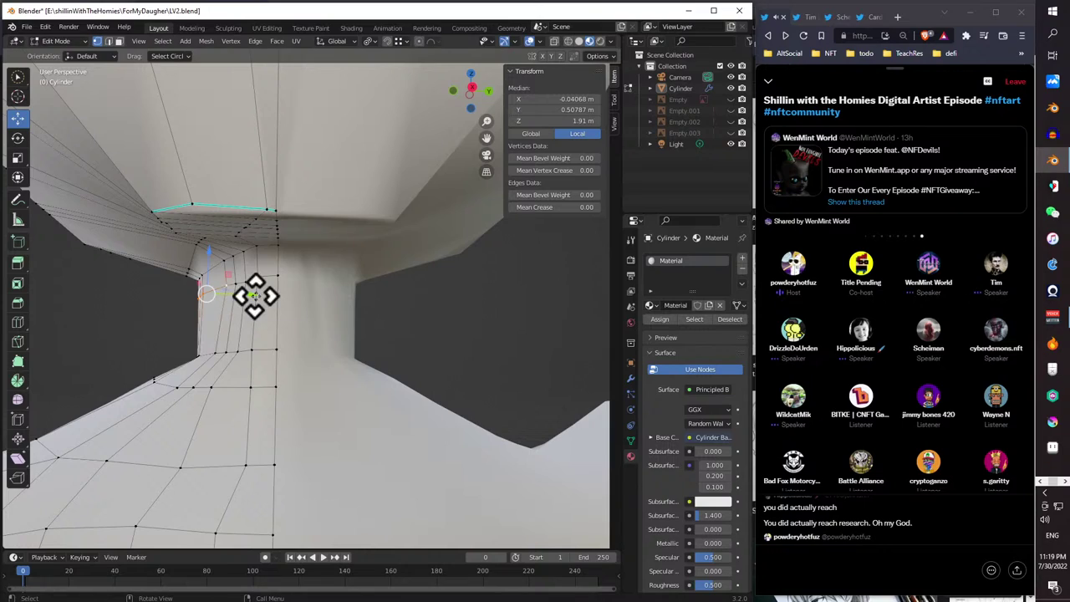
pyautogui.moveTo(256, 295); pyautogui.dragTo(248, 296)
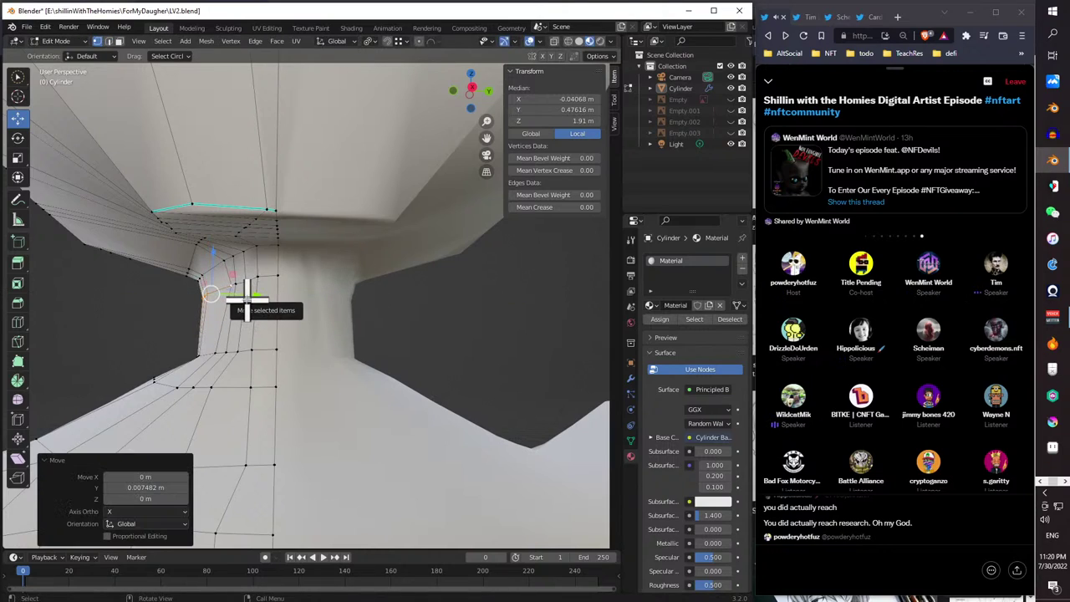
pyautogui.hotkey('ctrl', 'z')
pyautogui.moveTo(263, 354); pyautogui.dragTo(377, 348, button='middle')
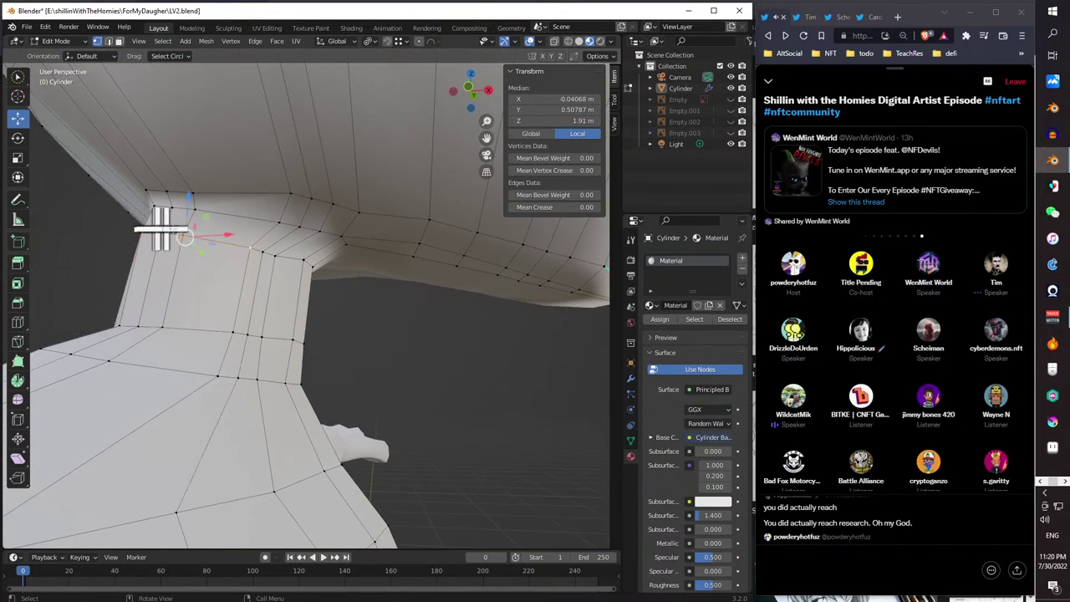
pyautogui.moveTo(224, 252); pyautogui.dragTo(214, 265, button='middle')
# - Move two neighbouring jaw-edge vertices slightly along X
pyautogui.keyDown('shift'); pyautogui.click(155, 251); pyautogui.keyUp('shift')
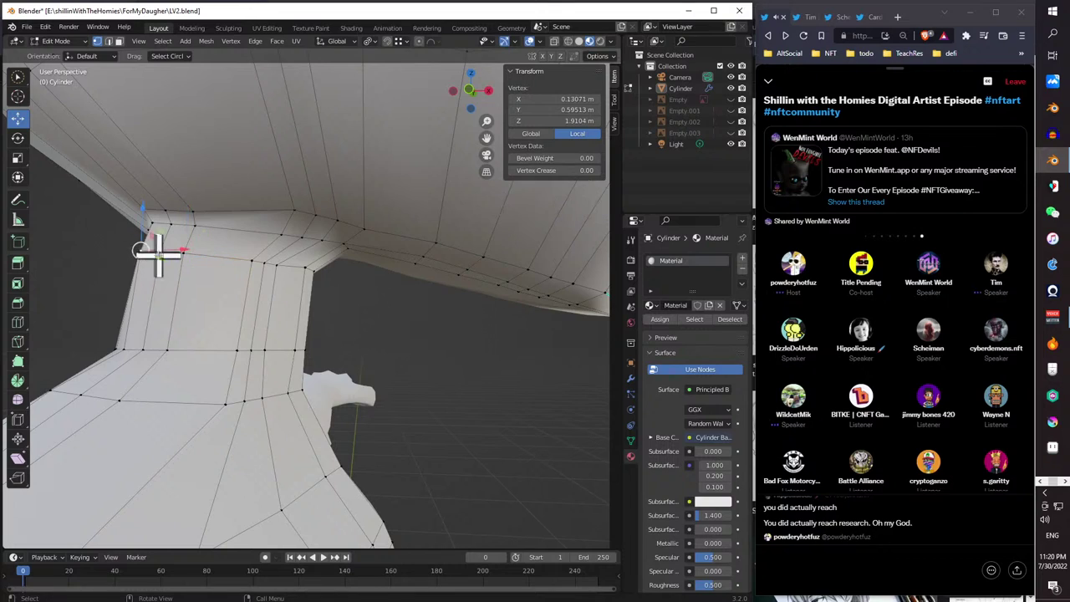
pyautogui.keyDown('shift'); pyautogui.click(163, 254); pyautogui.keyUp('shift')
pyautogui.moveTo(209, 251); pyautogui.dragTo(212, 251)
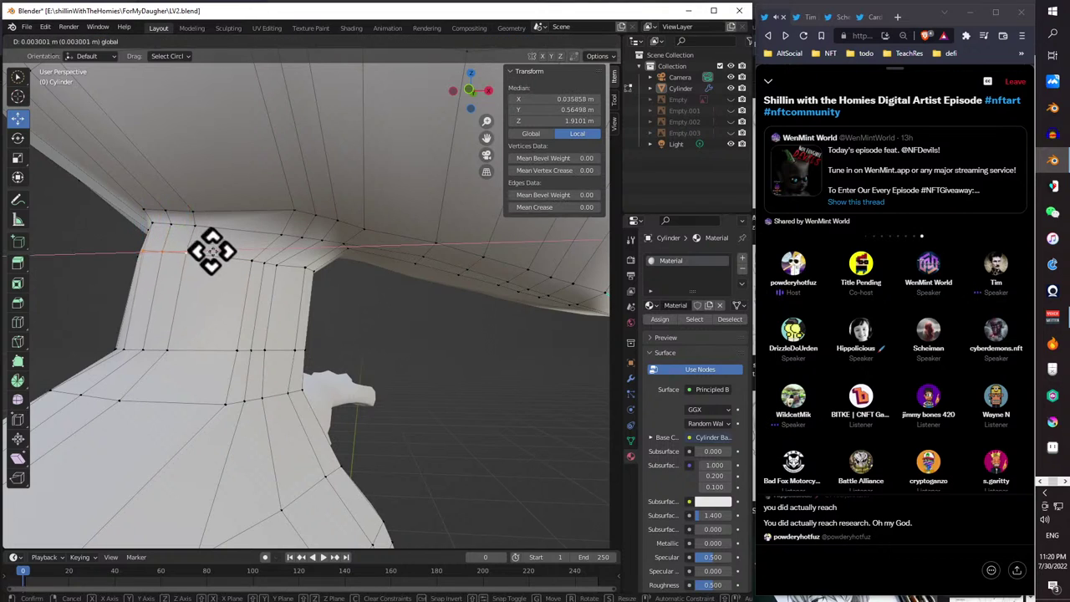
pyautogui.click(215, 251)
pyautogui.moveTo(215, 250); pyautogui.dragTo(222, 259, button='middle')
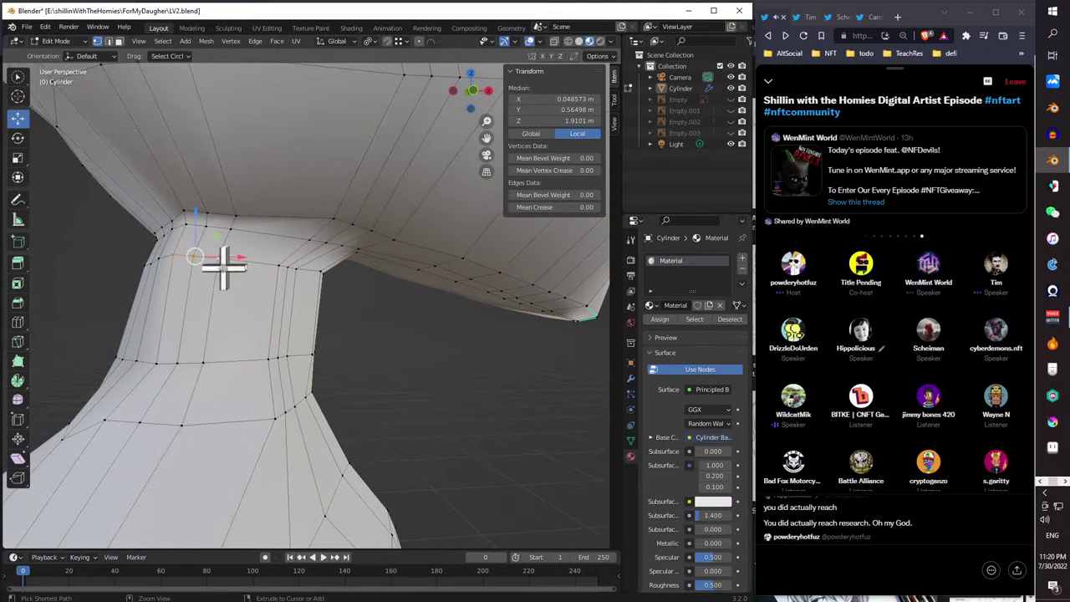
# - Move one neck-edge vertex 0.010854 m along X, then reposition a second neck vertex
pyautogui.keyDown('ctrl'); pyautogui.click(158, 259); pyautogui.keyUp('ctrl')
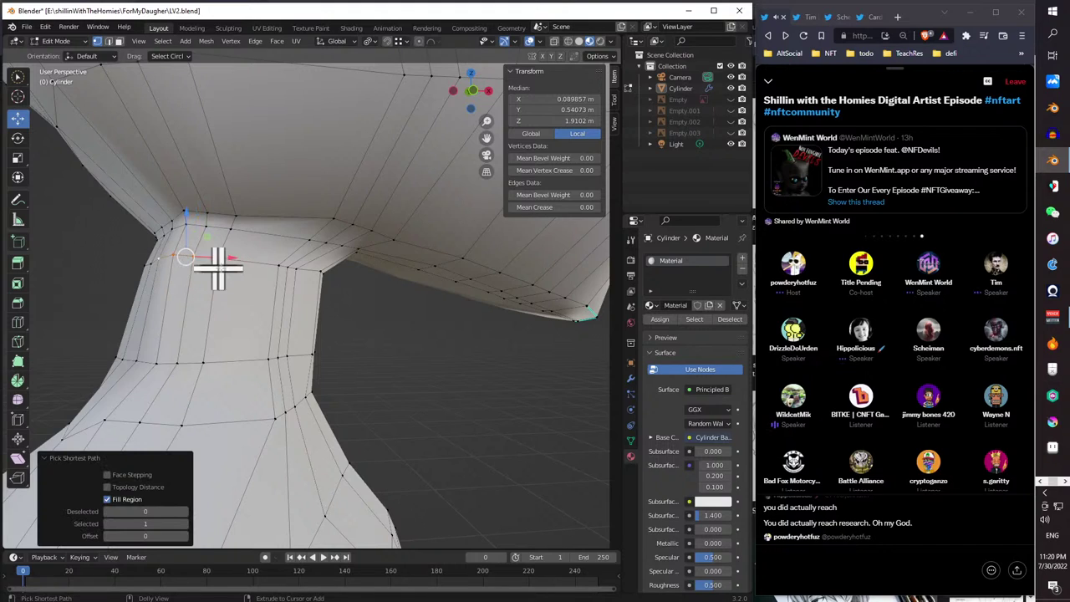
pyautogui.press('g')
pyautogui.press('x')
pyautogui.click(239, 262)
pyautogui.click(186, 256)
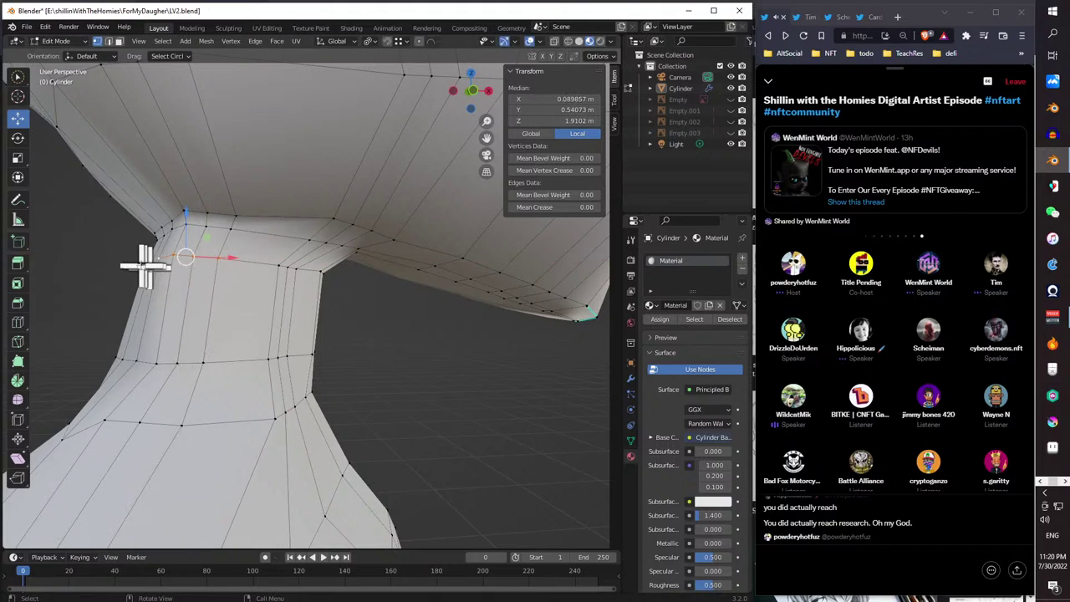
pyautogui.press('g')
pyautogui.click(231, 268)
pyautogui.moveTo(231, 267); pyautogui.dragTo(158, 227, button='middle')
# - Shift a path of vertices around the neck ring along X
pyautogui.keyDown('ctrl'); pyautogui.keyDown('shift'); pyautogui.click(159, 284); pyautogui.keyUp('shift'); pyautogui.keyUp('ctrl')
pyautogui.press('g')
pyautogui.press('x')
pyautogui.click(223, 276)
# - Move the edge path along the jaw-neck junction 0.012271 m along Y
pyautogui.click(253, 268)
pyautogui.keyDown('shift'); pyautogui.click(225, 268); pyautogui.keyUp('shift')
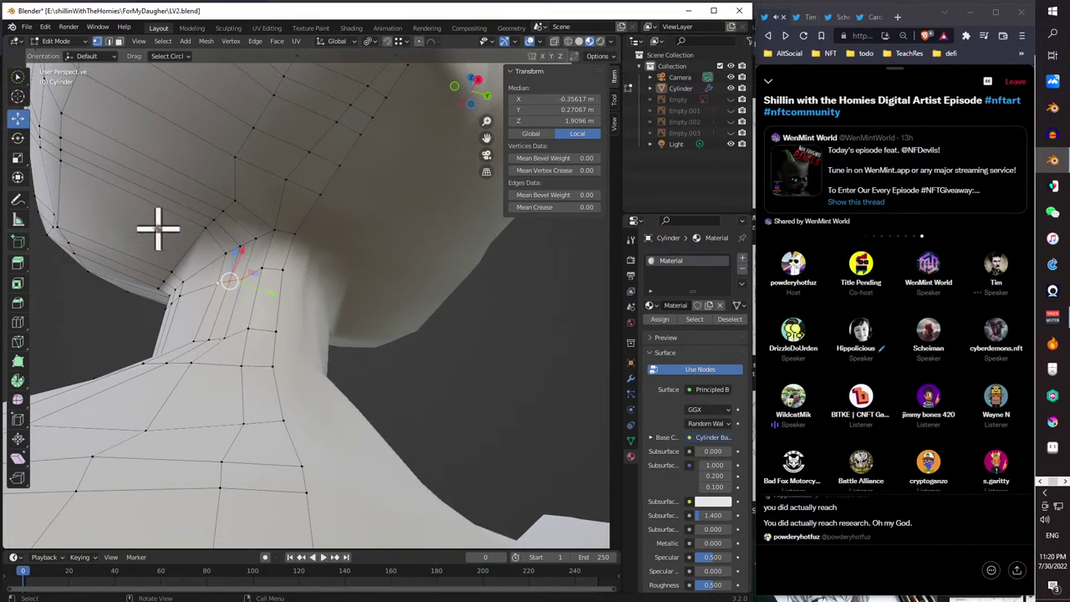
pyautogui.scroll(2, 251, 272)
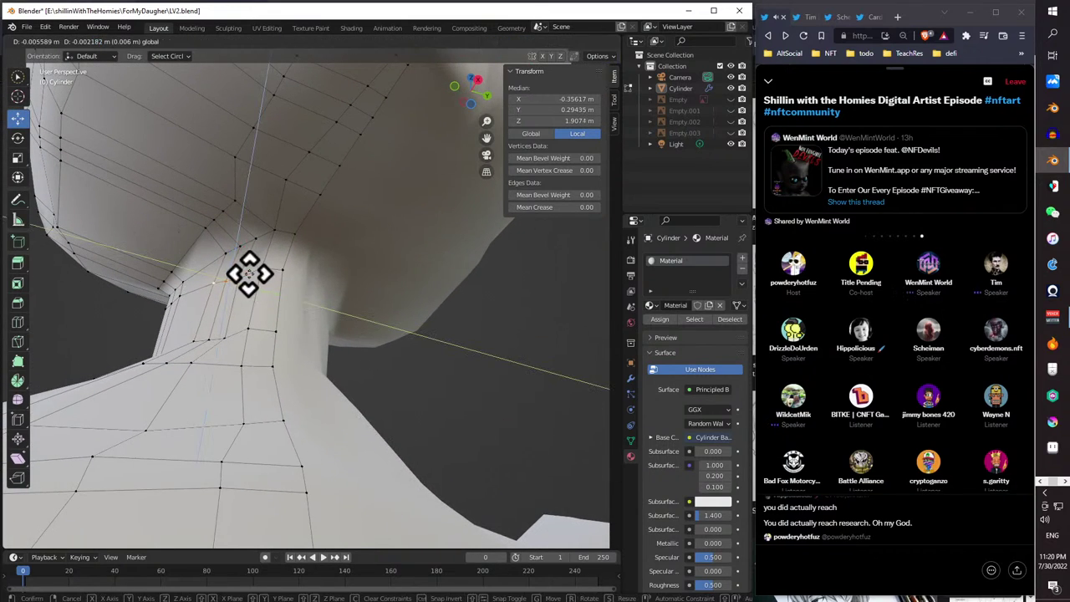
pyautogui.keyDown('ctrl'); pyautogui.click(258, 296); pyautogui.keyUp('ctrl')
pyautogui.scroll(-2, 246, 292)
pyautogui.keyDown('ctrl'); pyautogui.click(250, 248); pyautogui.keyUp('ctrl')
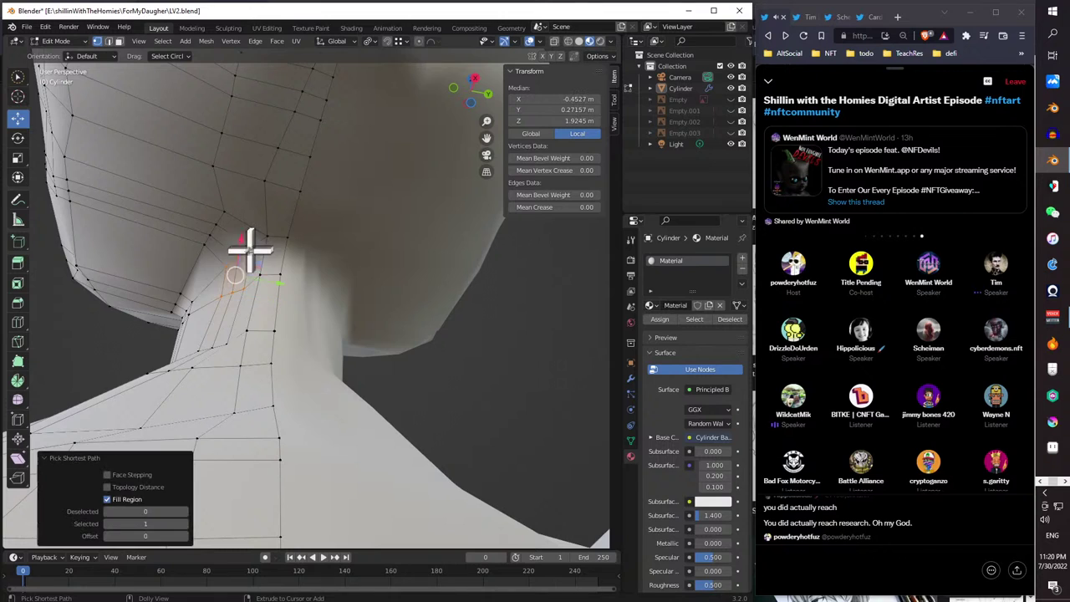
pyautogui.press('g')
pyautogui.press('y')
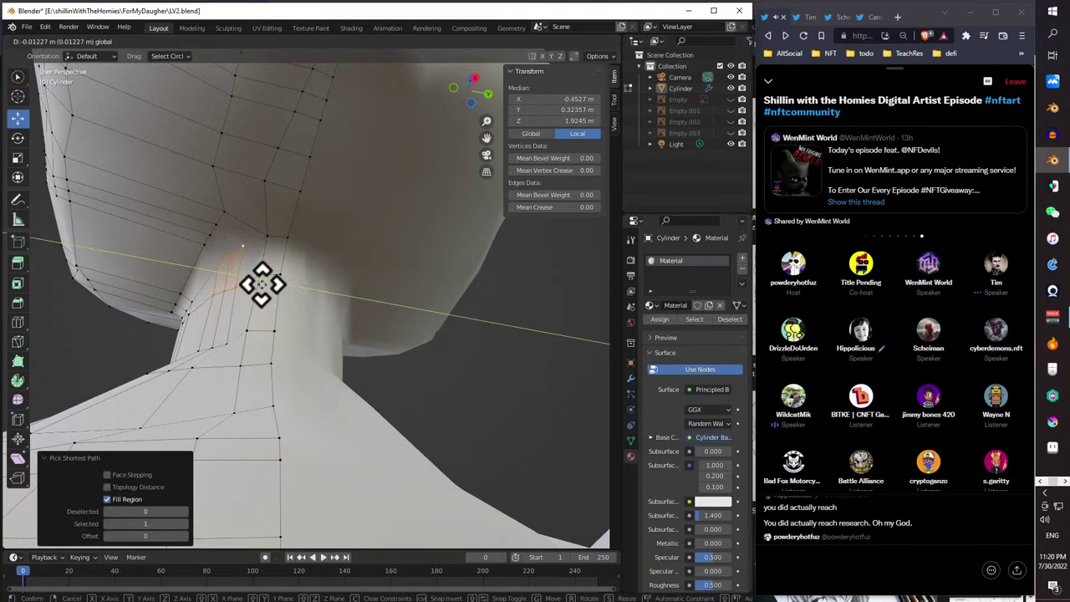
pyautogui.click(263, 284)
# - Nudge a filled region of lower neck vertices slightly along X
pyautogui.moveTo(262, 284); pyautogui.dragTo(326, 264, button='middle')
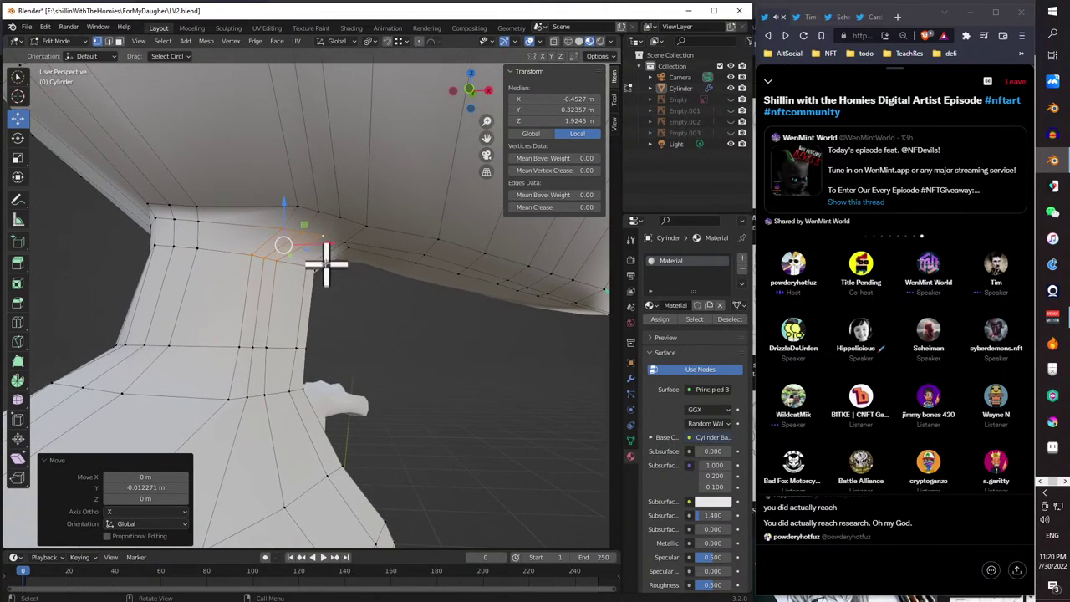
pyautogui.keyDown('ctrl'); pyautogui.keyDown('shift'); pyautogui.click(269, 388); pyautogui.keyUp('shift'); pyautogui.keyUp('ctrl')
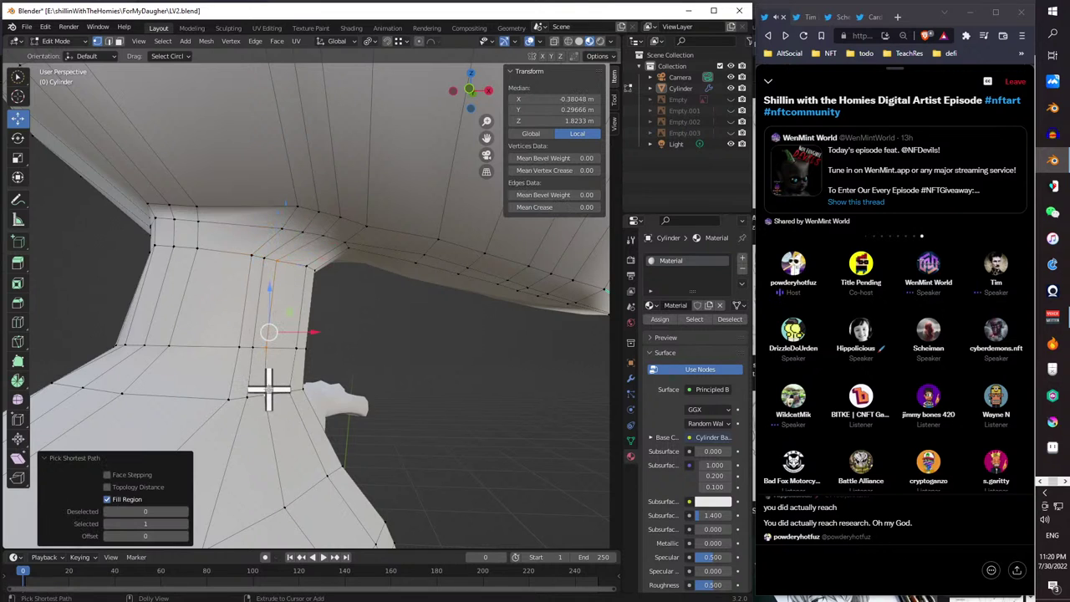
pyautogui.moveTo(303, 301); pyautogui.dragTo(238, 334, button='middle')
pyautogui.press('g')
pyautogui.press('x')
pyautogui.click(320, 332)
# - Nudge the neck vertex under the jaw slightly along X
pyautogui.click(287, 319)
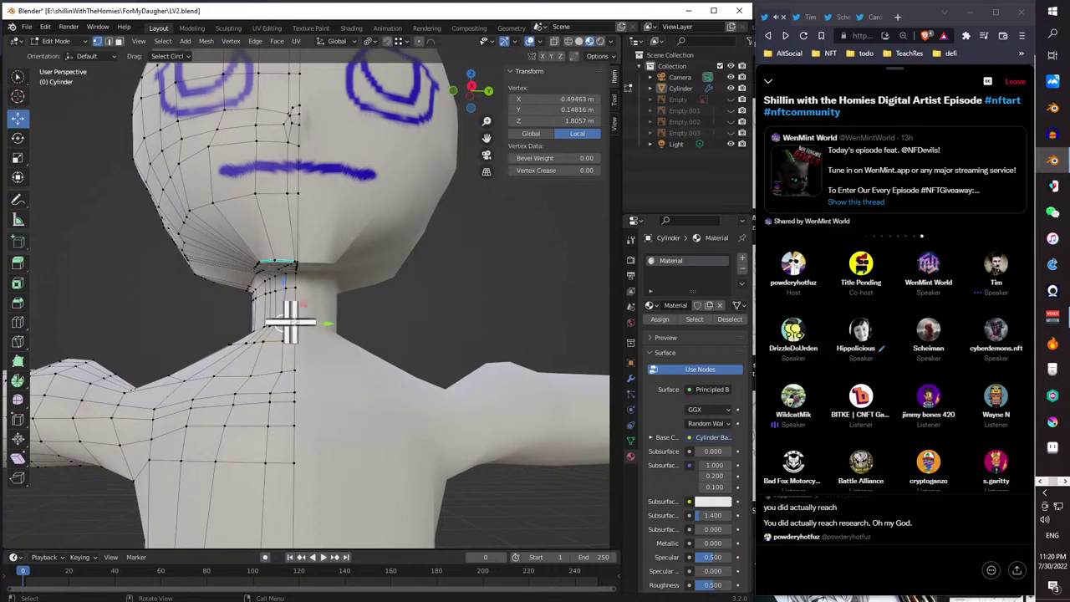
pyautogui.press('g')
pyautogui.press('x')
pyautogui.click(329, 322)
pyautogui.moveTo(292, 351); pyautogui.dragTo(378, 385, button='middle')
pyautogui.moveTo(282, 376)
pyautogui.mouseDown(button='middle')
pyautogui.moveTo(304, 382)
pyautogui.moveTo(266, 384)
pyautogui.mouseUp(button='middle')
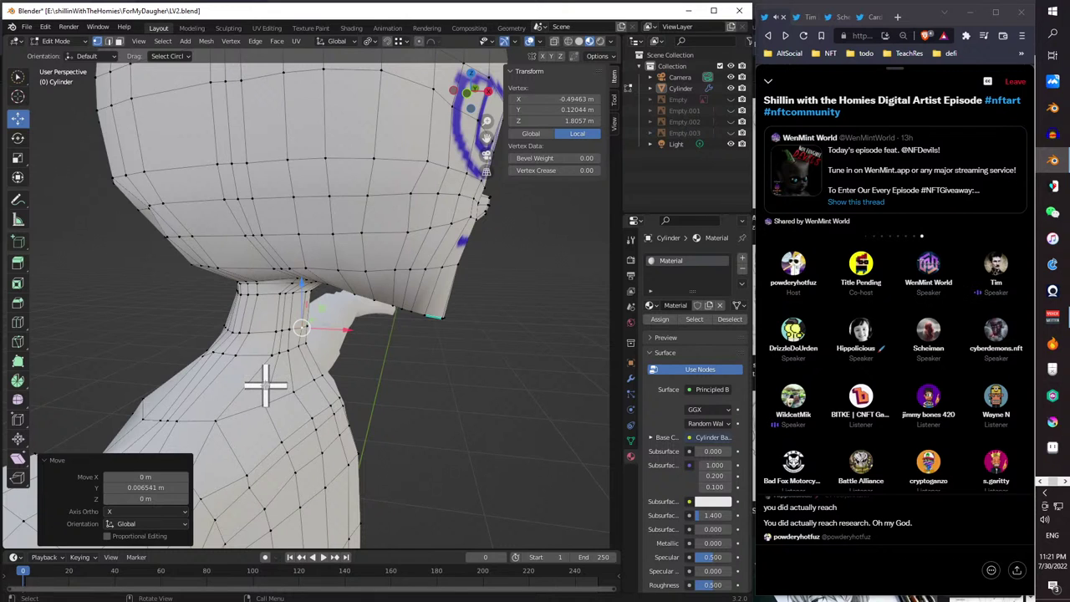
pyautogui.moveTo(279, 370)
pyautogui.mouseDown(button='middle')
pyautogui.moveTo(175, 354)
pyautogui.moveTo(220, 306)
pyautogui.moveTo(222, 337)
pyautogui.moveTo(291, 361)
pyautogui.moveTo(298, 351)
pyautogui.moveTo(181, 357)
pyautogui.moveTo(172, 313)
pyautogui.moveTo(189, 329)
pyautogui.moveTo(200, 295)
pyautogui.mouseUp(button='middle')
# - Shift a cheek vertex on the side of the jaw about 0.0087 m along Y
pyautogui.click(193, 218)
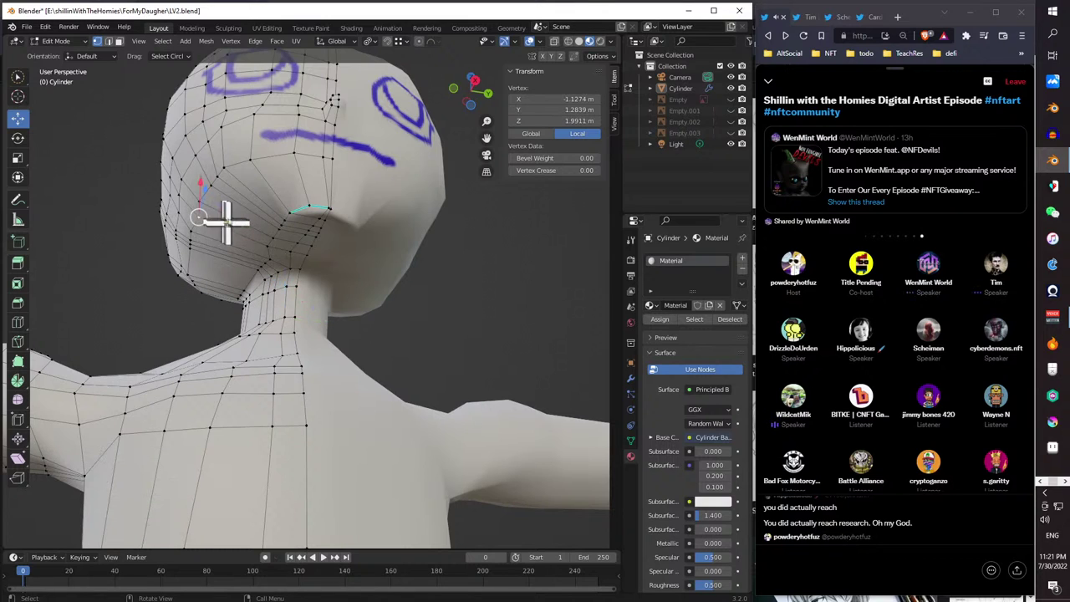
pyautogui.press('g')
pyautogui.press('y')
pyautogui.click(227, 224)
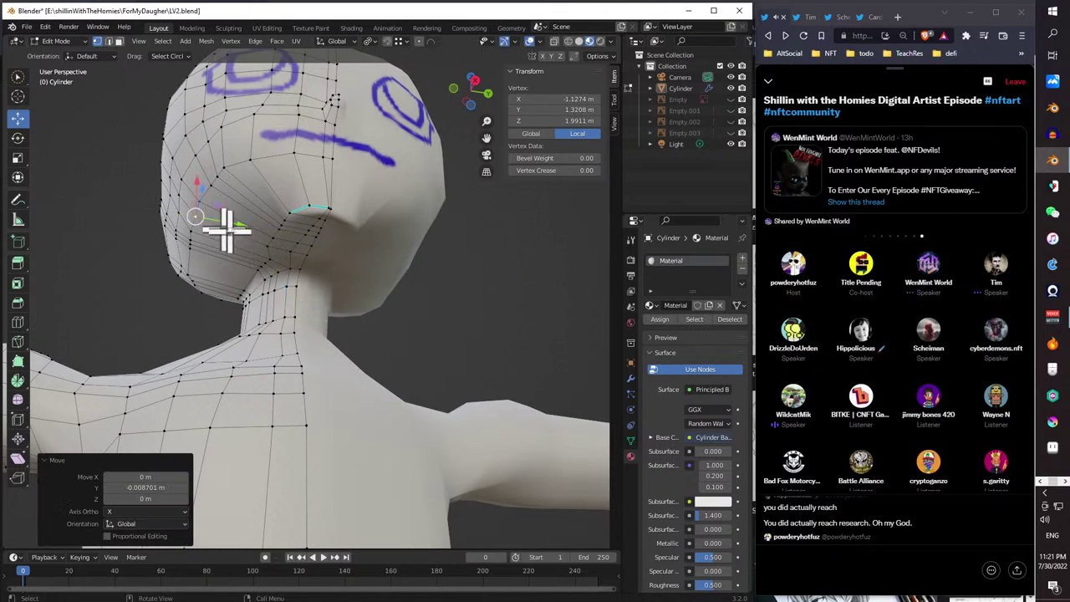
pyautogui.moveTo(227, 227); pyautogui.dragTo(352, 293, button='middle')
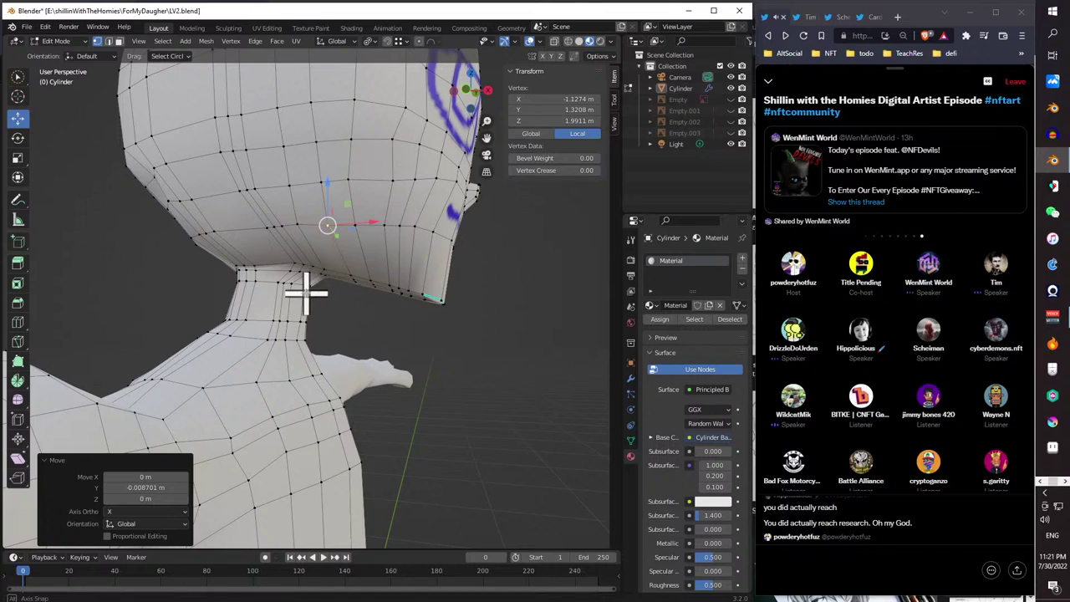
# - Select a path of neckline vertices and shift it slightly along X
pyautogui.moveTo(306, 292); pyautogui.dragTo(307, 242, button='middle')
pyautogui.scroll(5, 296, 275)
pyautogui.scroll(-5, 296, 275)
pyautogui.click(309, 242)
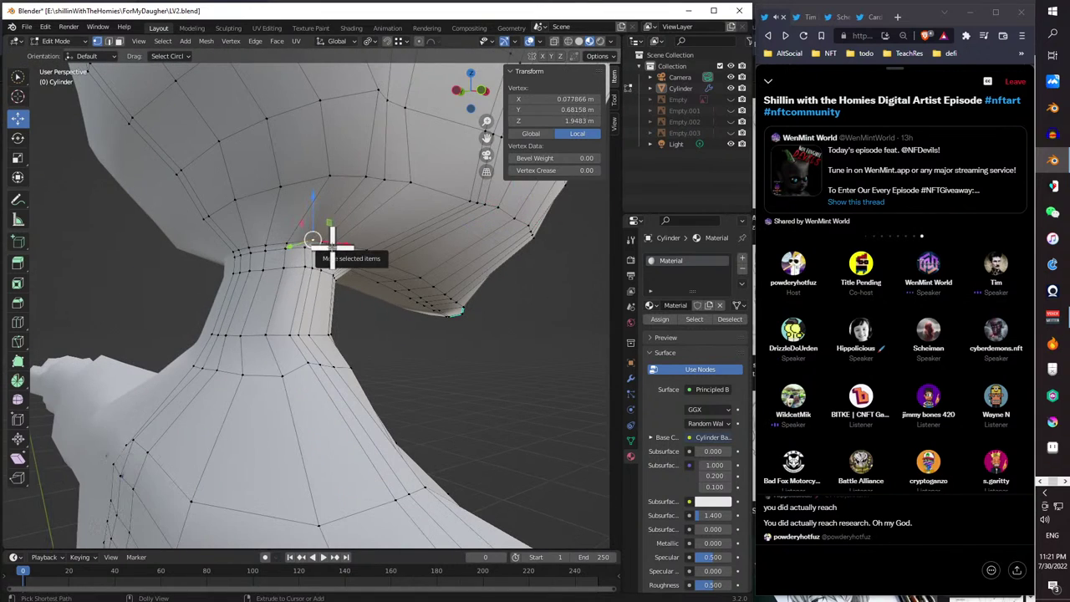
pyautogui.moveTo(376, 382); pyautogui.dragTo(323, 352, button='middle')
pyautogui.scroll(-5, 231, 378)
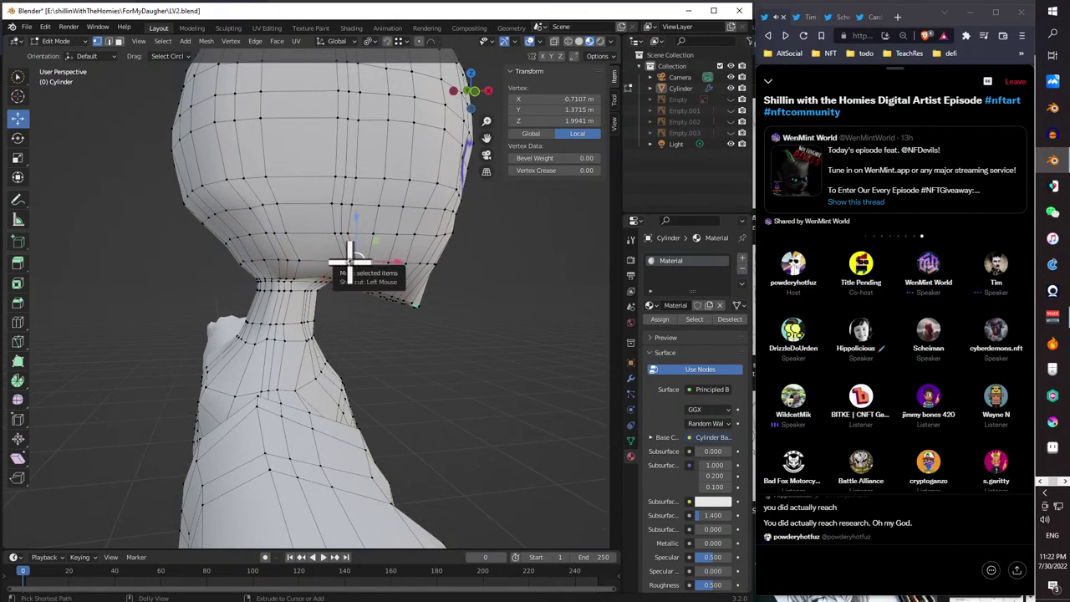
pyautogui.keyDown('ctrl'); pyautogui.click(350, 260); pyautogui.keyUp('ctrl')
pyautogui.keyDown('ctrl'); pyautogui.click(294, 261); pyautogui.keyUp('ctrl')
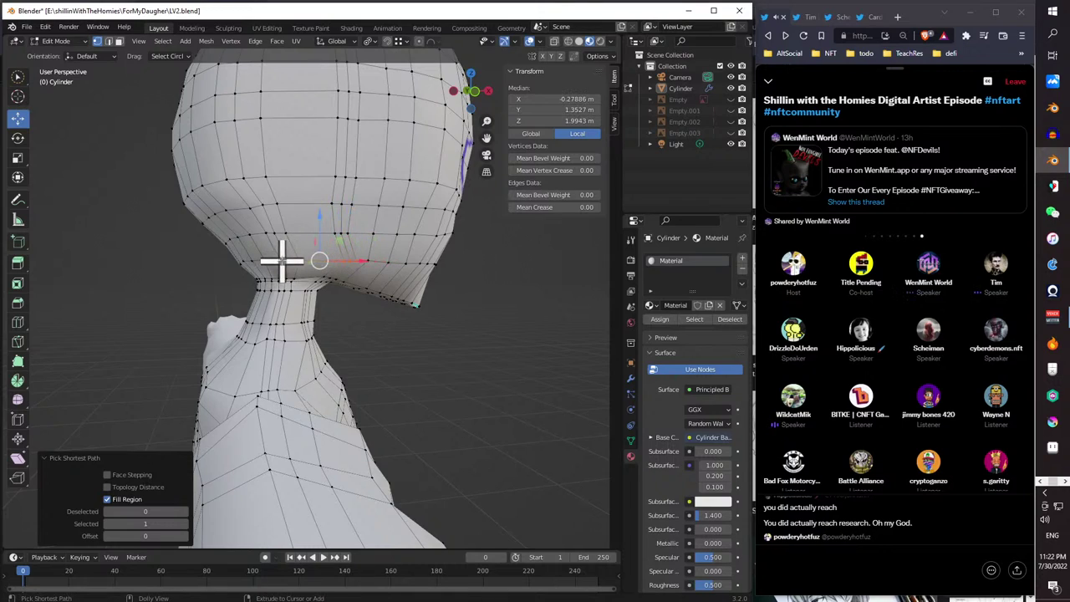
pyautogui.press('g')
pyautogui.press('x')
pyautogui.click(345, 265)
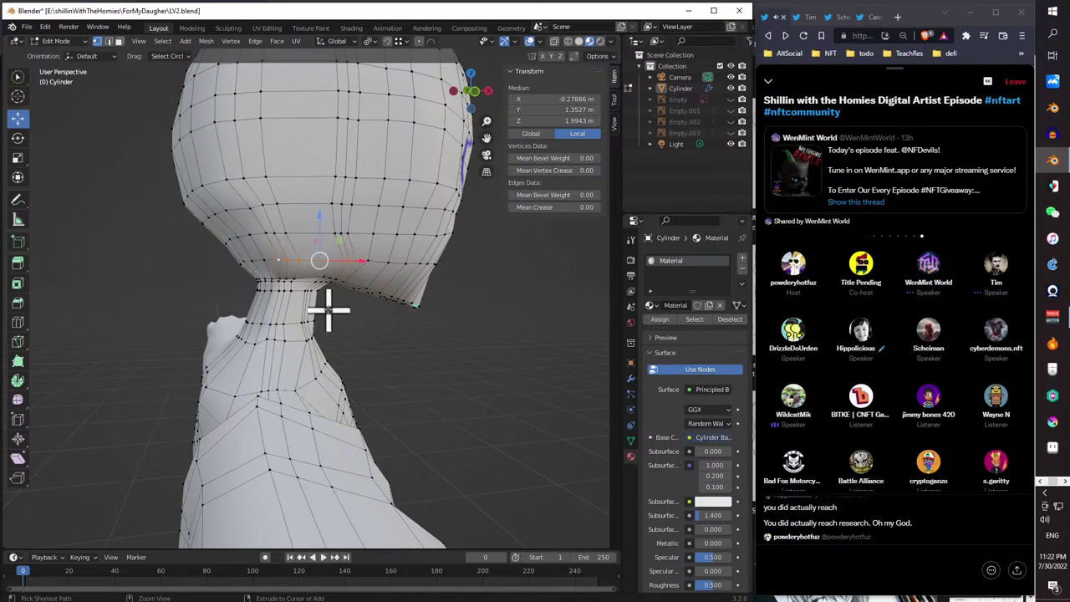
# - Move a different set of jaw vertices slightly along X
pyautogui.click(303, 261)
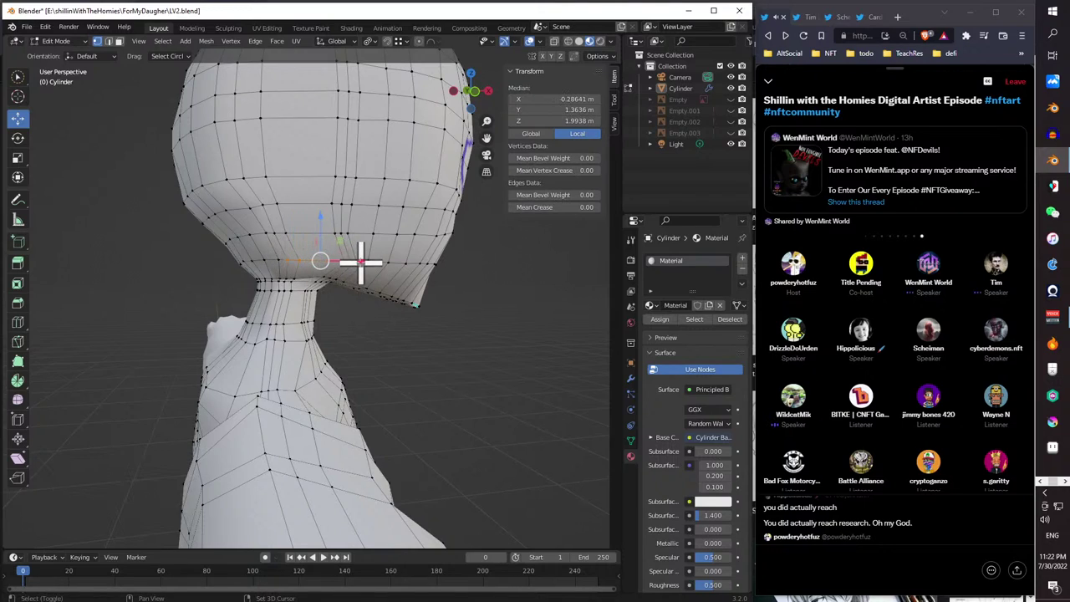
pyautogui.press('g')
pyautogui.press('x')
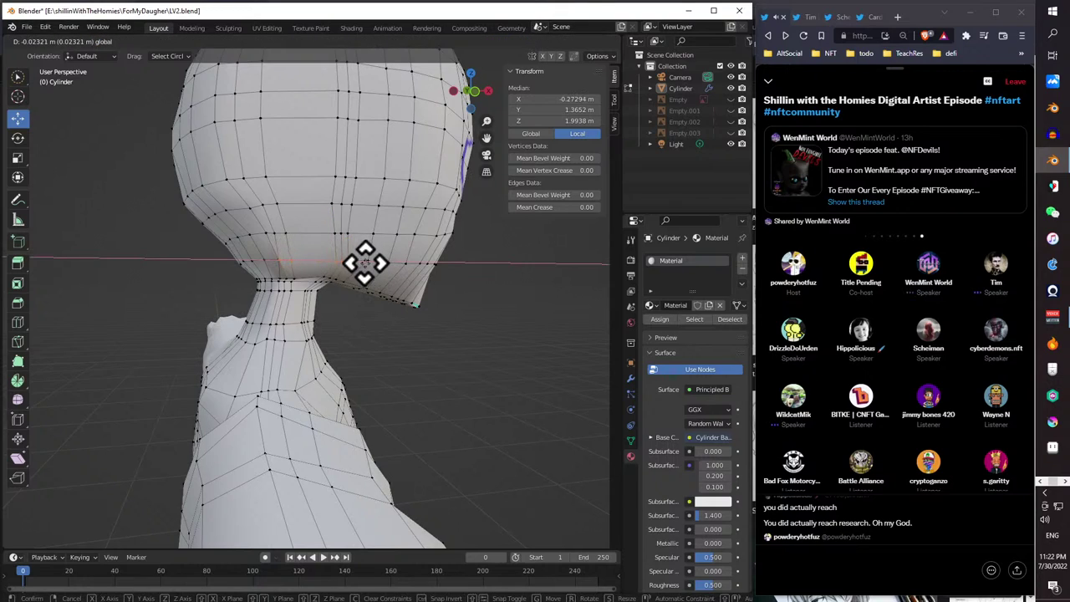
pyautogui.click(364, 265)
# - Shift the jaw-neck junction vertices along X, then clear the selection
pyautogui.click(297, 259)
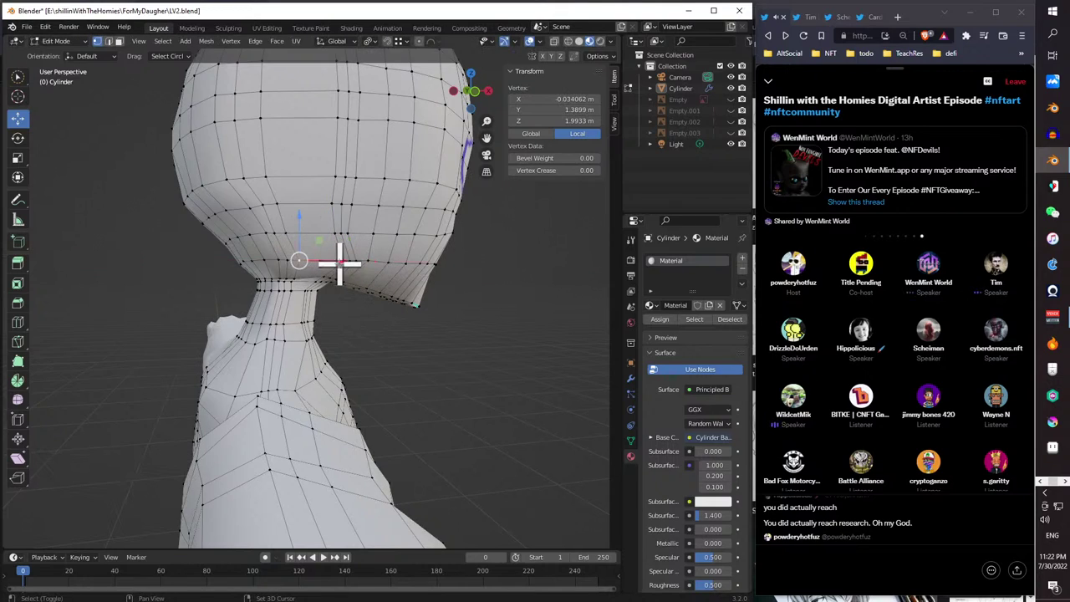
pyautogui.keyDown('shift'); pyautogui.click(344, 261); pyautogui.keyUp('shift')
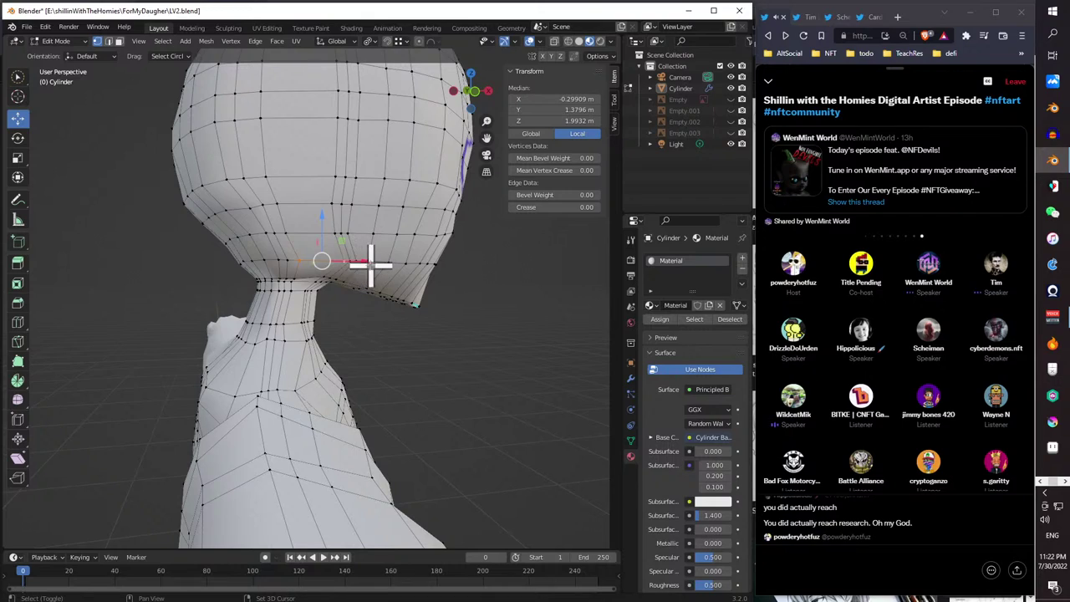
pyautogui.keyDown('shift'); pyautogui.click(348, 260); pyautogui.keyUp('shift')
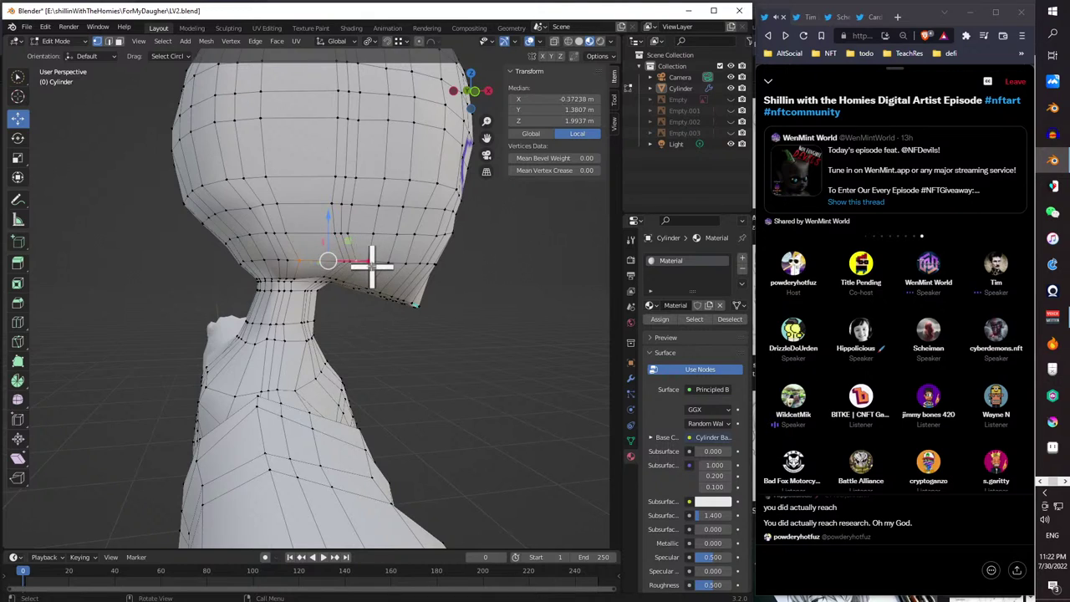
pyautogui.keyDown('shift'); pyautogui.click(345, 262); pyautogui.keyUp('shift')
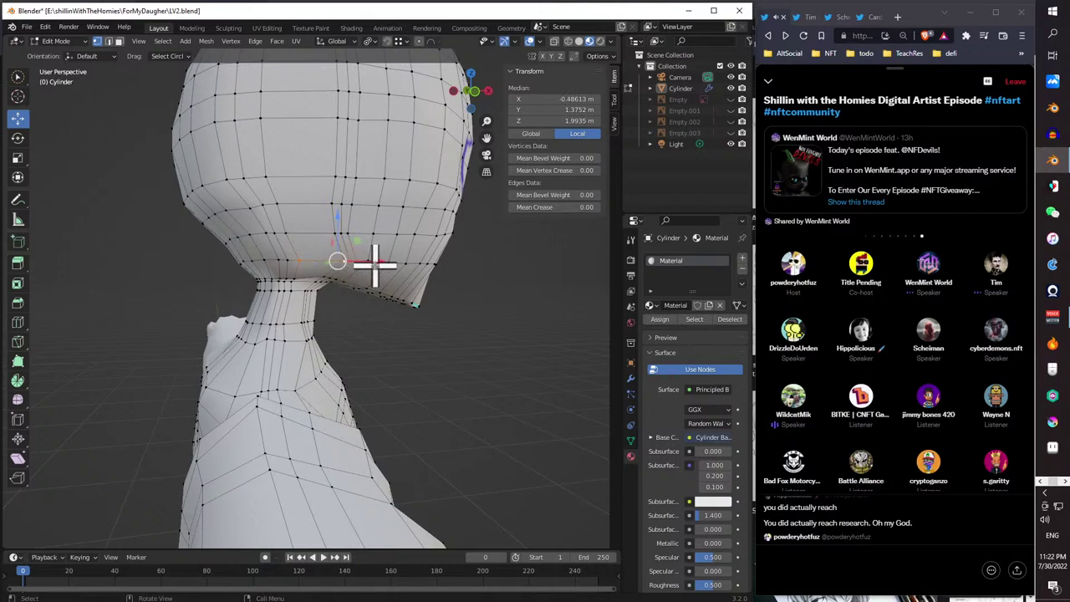
pyautogui.press('g')
pyautogui.press('x')
pyautogui.click(359, 269)
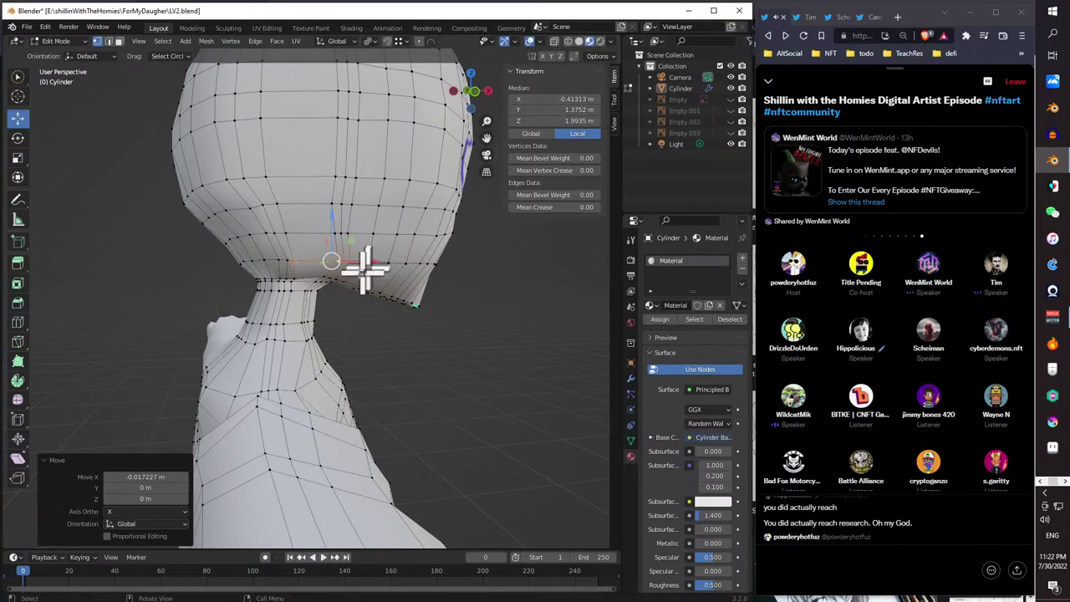
pyautogui.click(342, 311)
pyautogui.moveTo(342, 310)
pyautogui.mouseDown(button='middle')
pyautogui.moveTo(381, 344)
pyautogui.moveTo(348, 359)
pyautogui.moveTo(297, 358)
pyautogui.mouseUp(button='middle')
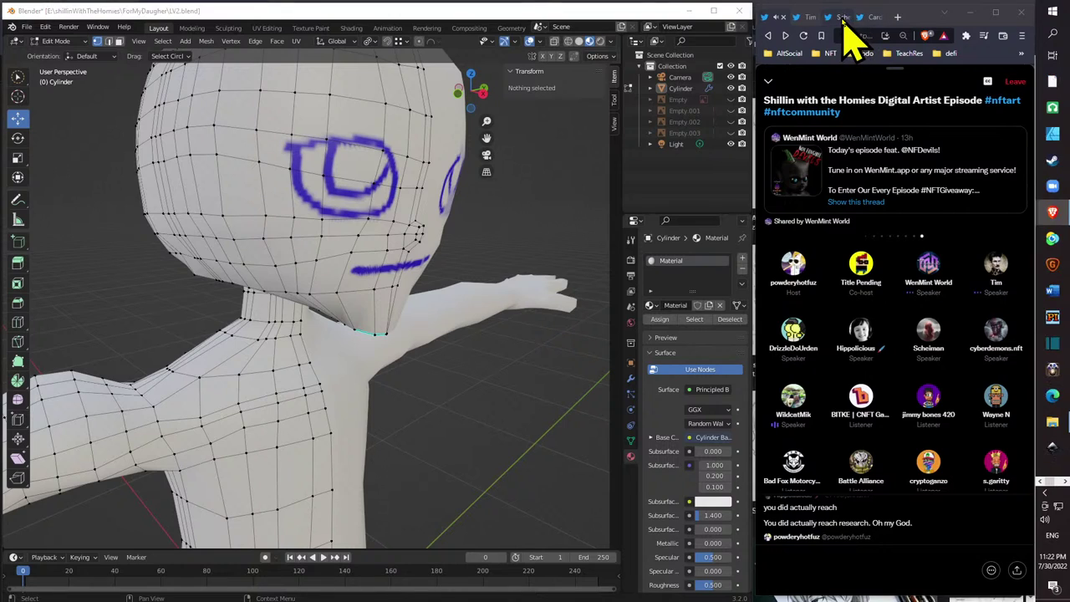
pyautogui.click(840, 17)
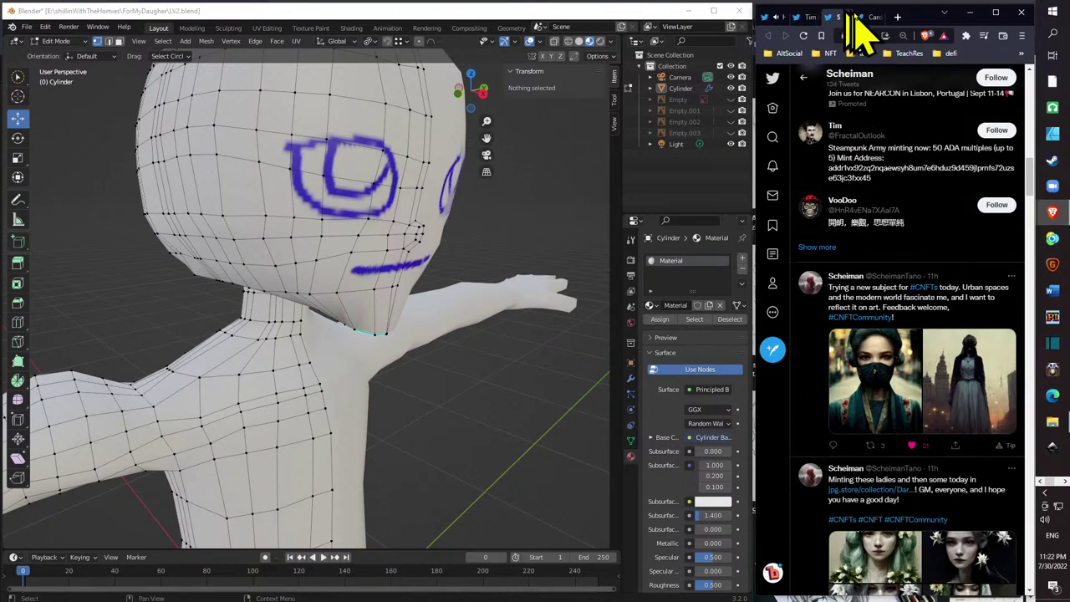
pyautogui.scroll(8, 941, 257)
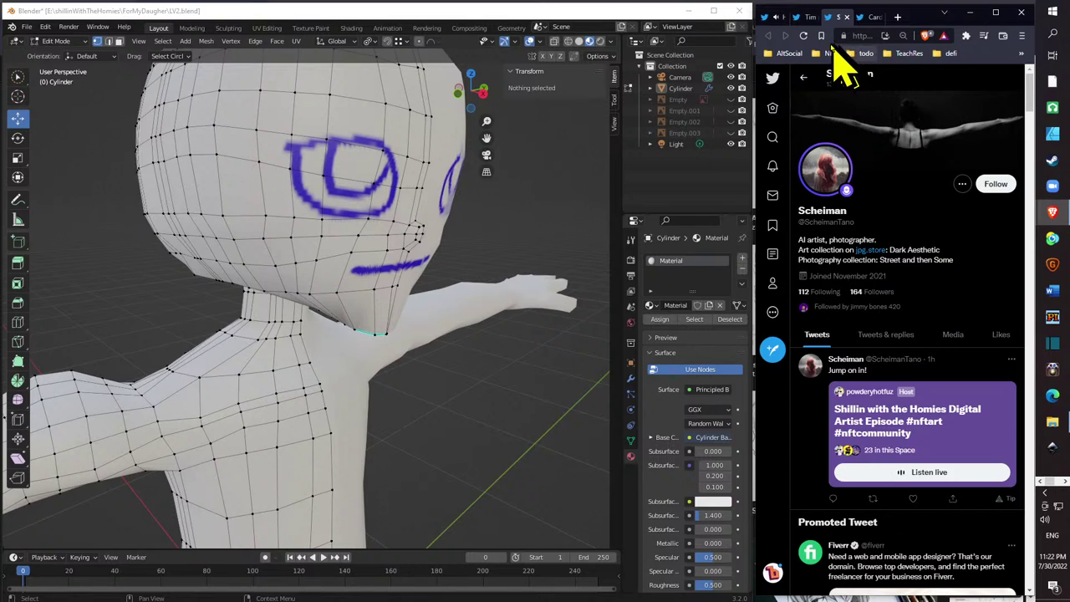
pyautogui.click(798, 18)
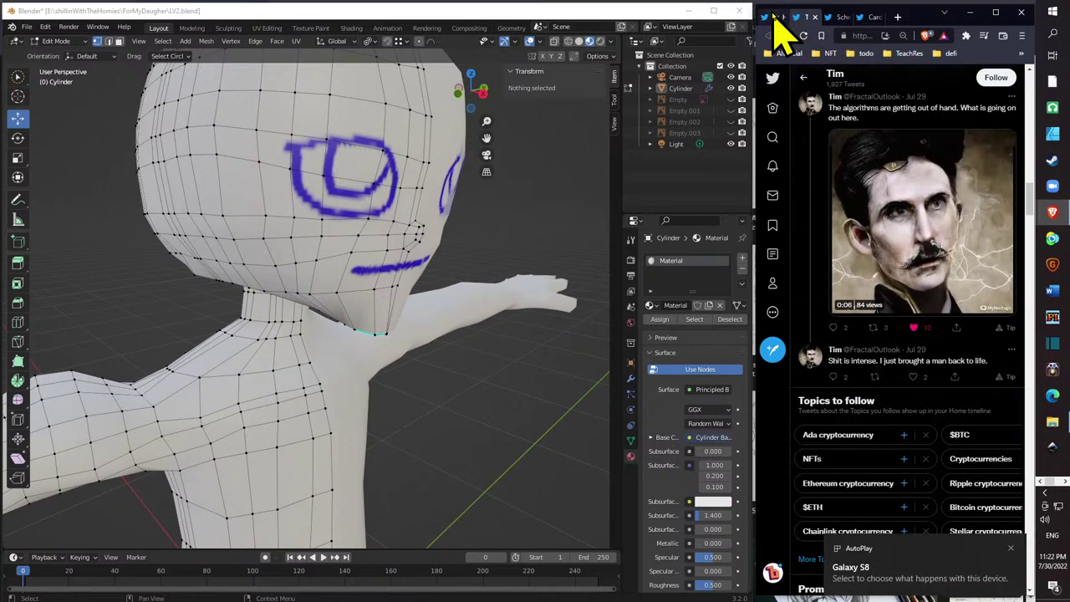
pyautogui.click(777, 20)
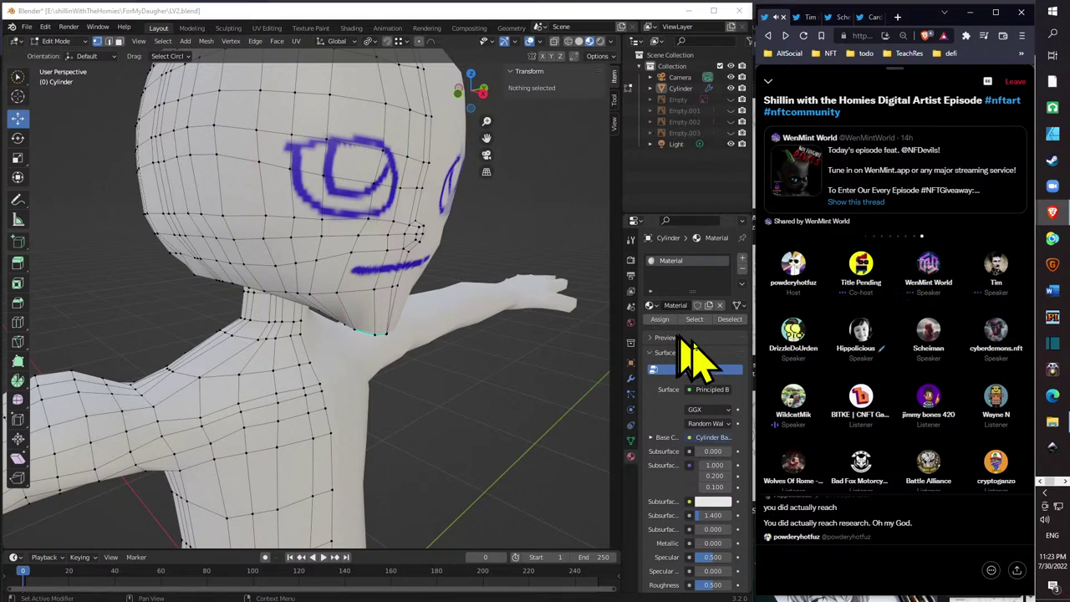
# - Move the cheek vertex near the neck about -0.006 m along X
pyautogui.moveTo(416, 338); pyautogui.dragTo(267, 246, button='middle')
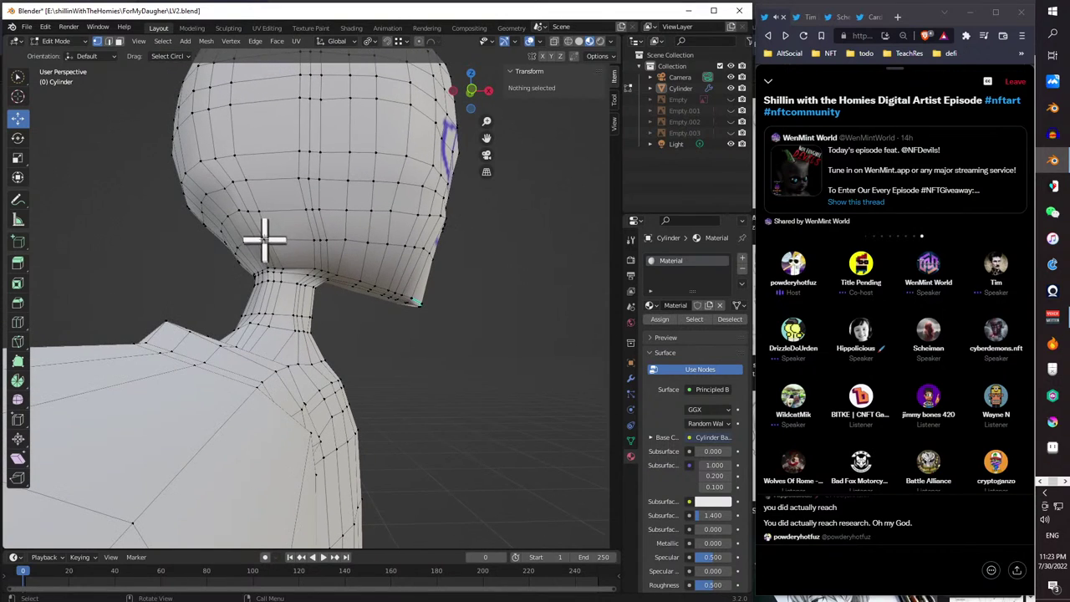
pyautogui.click(264, 240)
pyautogui.moveTo(311, 241); pyautogui.dragTo(282, 239)
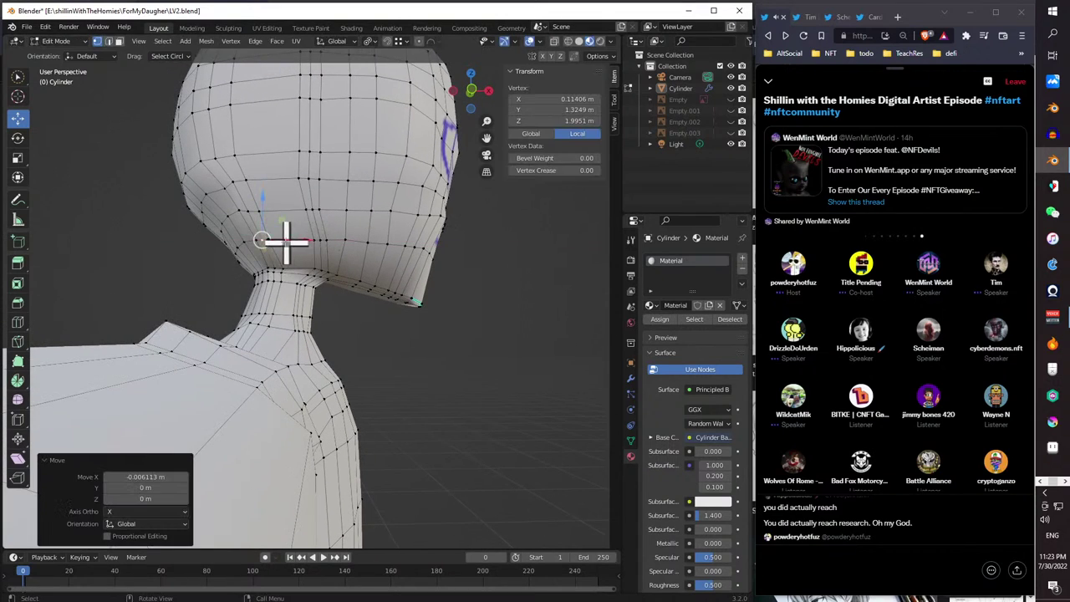
pyautogui.moveTo(275, 239)
pyautogui.mouseDown(button='middle')
pyautogui.moveTo(378, 305)
pyautogui.moveTo(312, 313)
pyautogui.moveTo(410, 317)
pyautogui.moveTo(310, 279)
pyautogui.moveTo(351, 316)
pyautogui.moveTo(427, 317)
pyautogui.moveTo(429, 301)
pyautogui.mouseUp(button='middle')
pyautogui.scroll(-3, 315, 276)
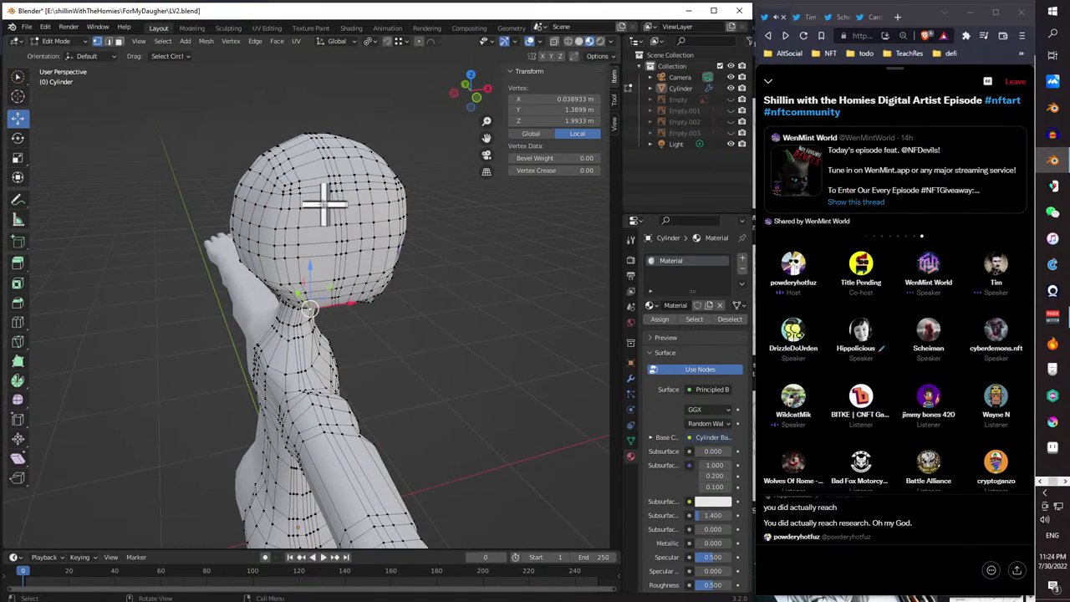
pyautogui.moveTo(326, 196); pyautogui.dragTo(334, 237, button='middle')
pyautogui.scroll(3, 314, 219)
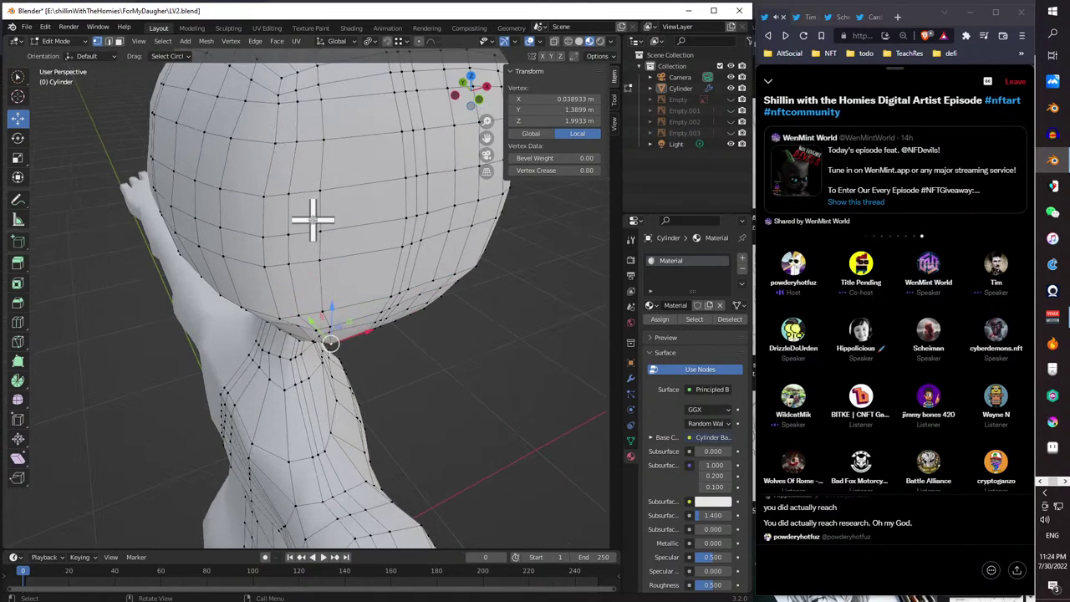
pyautogui.scroll(6, 311, 217)
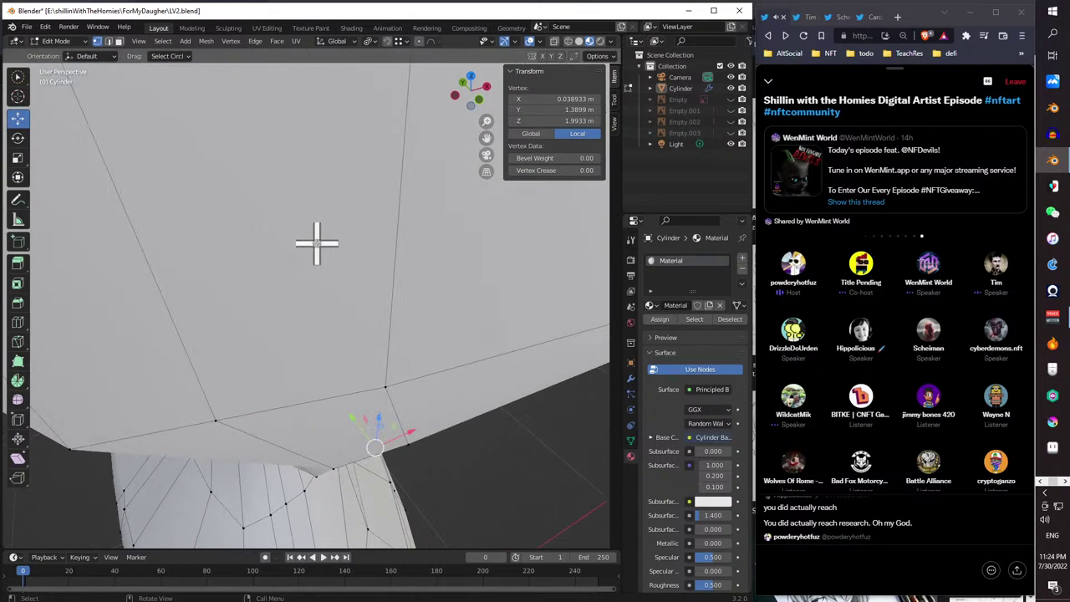
pyautogui.scroll(-6, 301, 221)
pyautogui.scroll(-6, 293, 220)
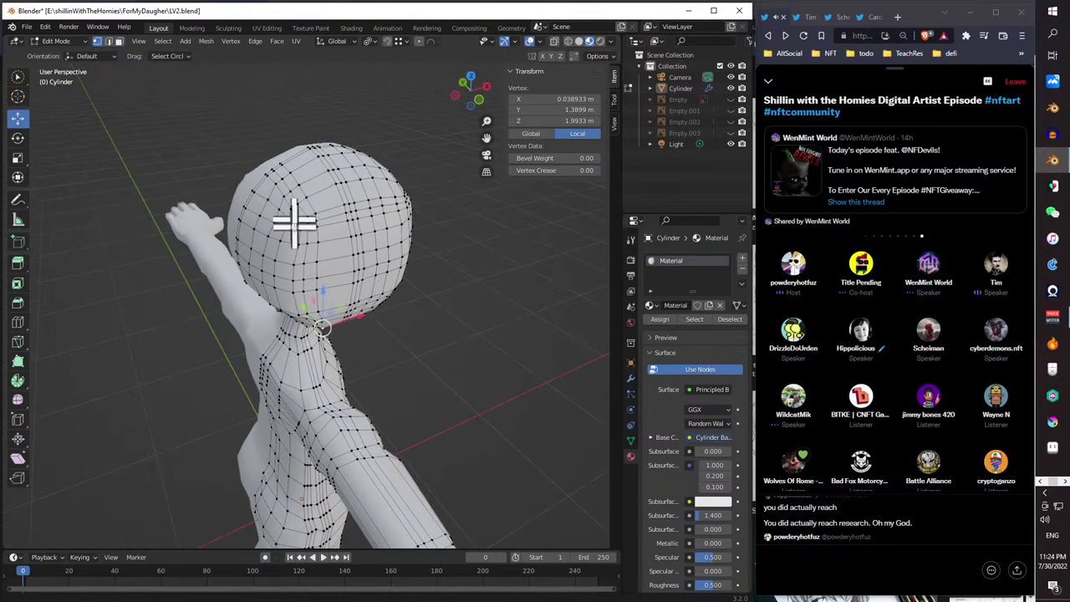
pyautogui.keyDown('shift'); pyautogui.moveTo(293, 219); pyautogui.dragTo(331, 216, button='middle'); pyautogui.keyUp('shift')
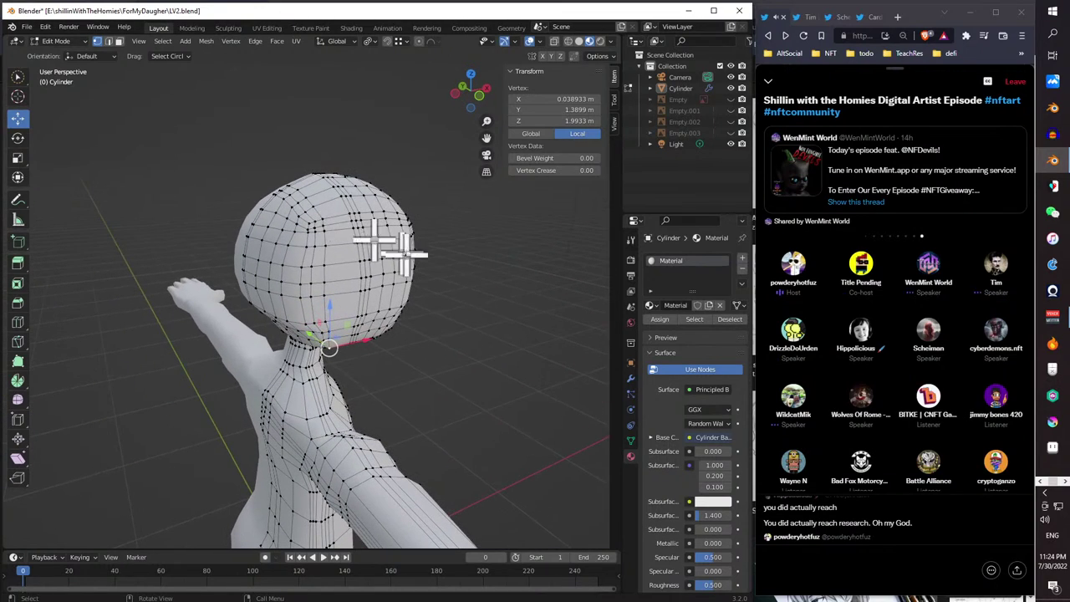
pyautogui.scroll(1, 401, 244)
pyautogui.scroll(1, 431, 246)
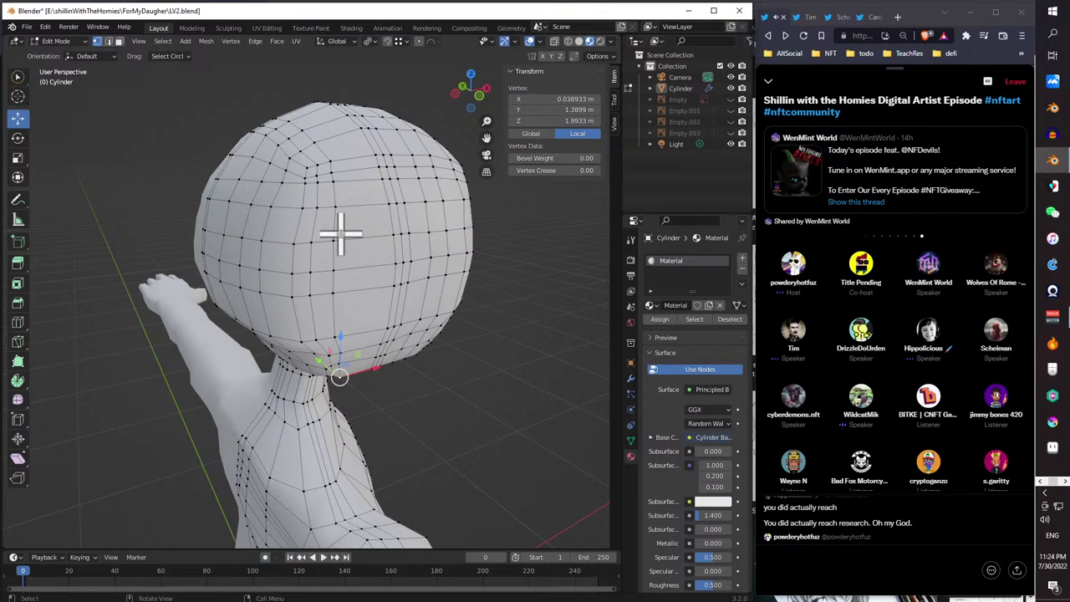
pyautogui.scroll(5, 341, 234)
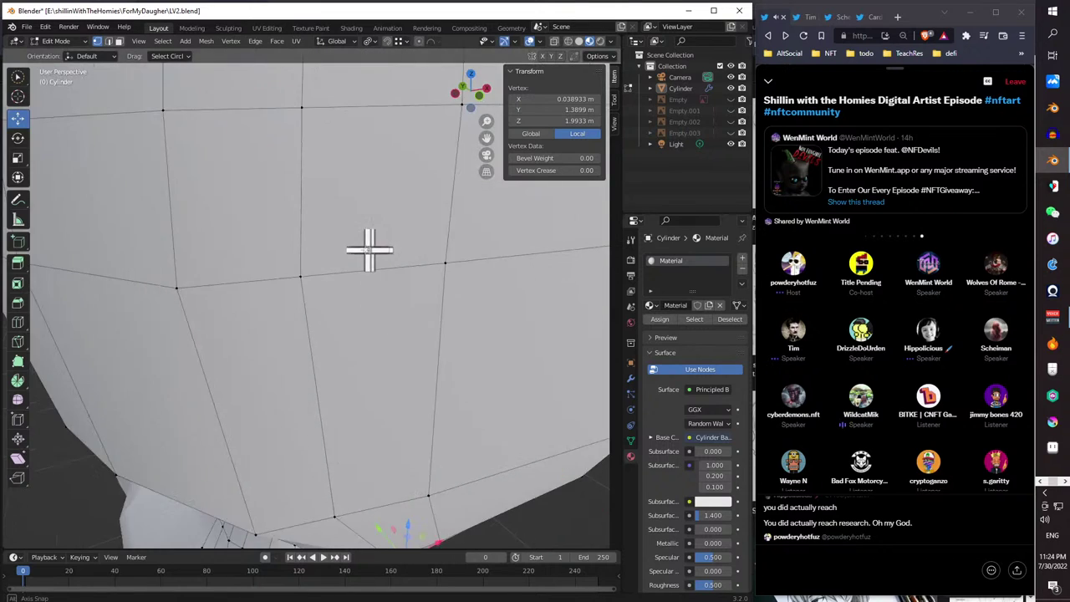
pyautogui.moveTo(371, 251)
pyautogui.mouseDown(button='middle')
pyautogui.moveTo(294, 234)
pyautogui.moveTo(239, 239)
pyautogui.moveTo(243, 224)
pyautogui.moveTo(312, 231)
pyautogui.moveTo(313, 279)
pyautogui.moveTo(365, 256)
pyautogui.moveTo(443, 282)
pyautogui.mouseUp(button='middle')
pyautogui.scroll(-5, 292, 234)
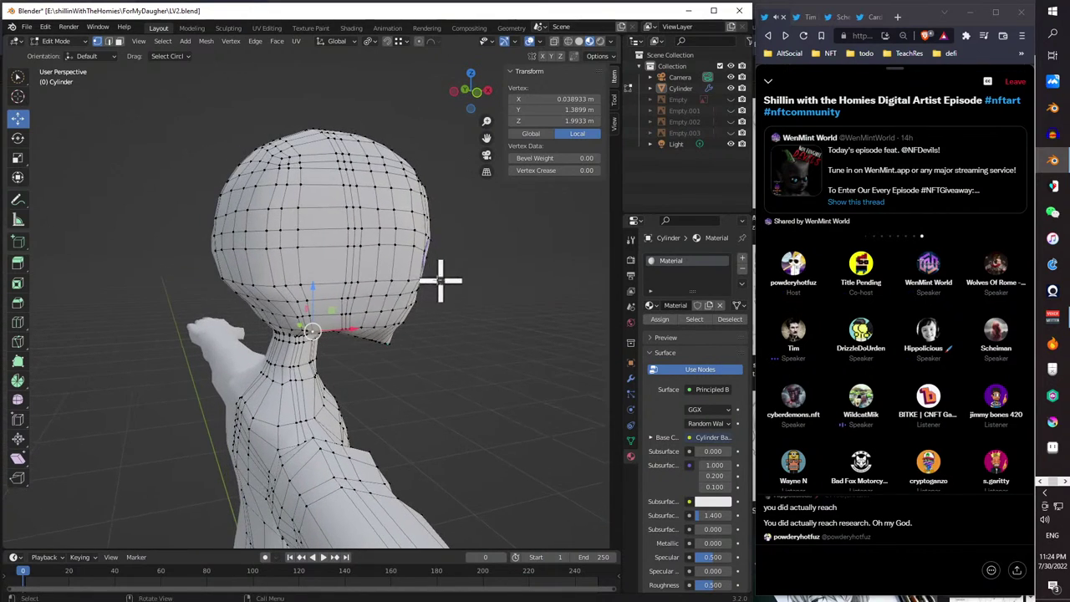
pyautogui.moveTo(292, 263)
pyautogui.mouseDown(button='middle')
pyautogui.moveTo(390, 251)
pyautogui.moveTo(191, 236)
pyautogui.moveTo(213, 208)
pyautogui.moveTo(398, 298)
pyautogui.mouseUp(button='middle')
# - Select the jaw-edge vertex path and pull it inward along Y
pyautogui.keyDown('ctrl'); pyautogui.click(407, 274); pyautogui.keyUp('ctrl')
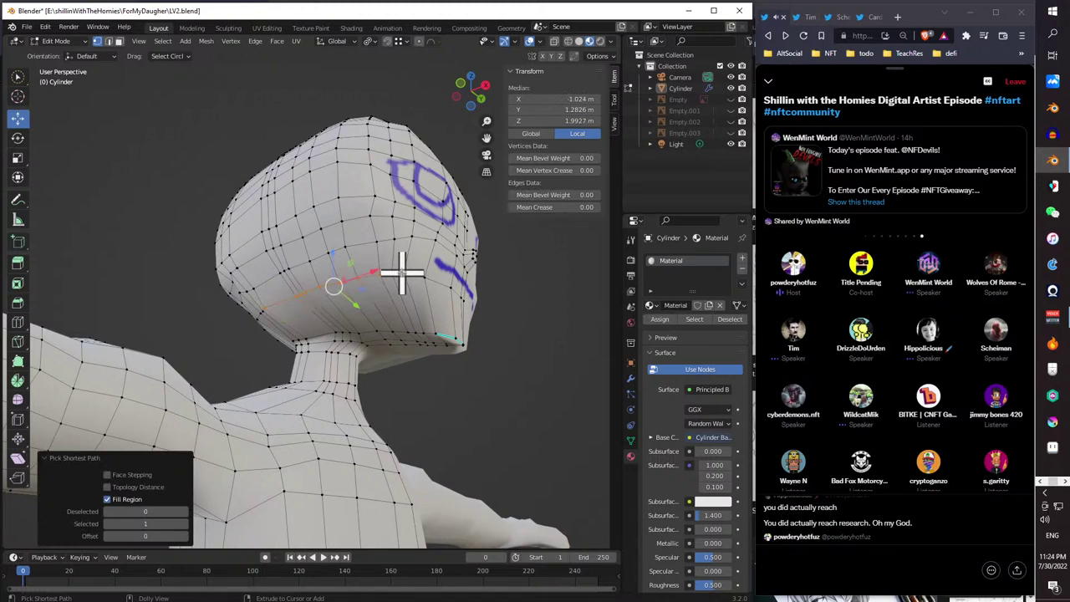
pyautogui.moveTo(275, 282); pyautogui.dragTo(356, 339, button='middle')
pyautogui.hotkey('ctrl', 'z')
pyautogui.keyDown('ctrl'); pyautogui.click(355, 323); pyautogui.keyUp('ctrl')
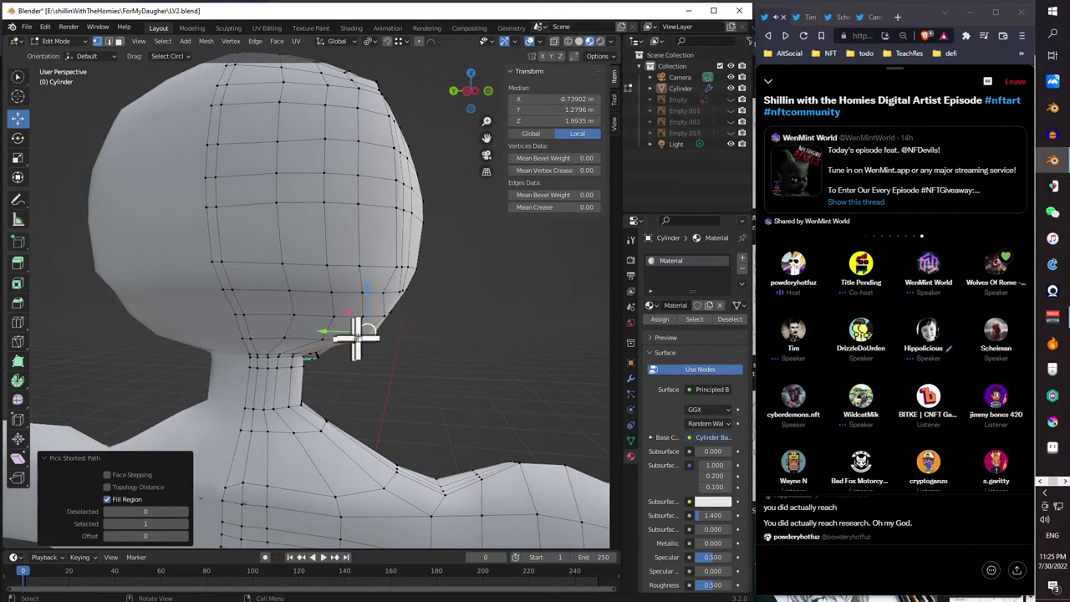
pyautogui.moveTo(323, 332); pyautogui.dragTo(312, 326)
pyautogui.moveTo(312, 326); pyautogui.dragTo(95, 332, button='middle')
# - Dissolve the edge loop across the top of the head with Dissolve Edges
pyautogui.scroll(-5, 94, 332)
pyautogui.moveTo(160, 326)
pyautogui.mouseDown(button='middle')
pyautogui.moveTo(189, 356)
pyautogui.moveTo(270, 360)
pyautogui.moveTo(286, 375)
pyautogui.moveTo(253, 289)
pyautogui.moveTo(354, 282)
pyautogui.moveTo(354, 270)
pyautogui.moveTo(127, 262)
pyautogui.moveTo(291, 270)
pyautogui.moveTo(259, 275)
pyautogui.moveTo(354, 189)
pyautogui.mouseUp(button='middle')
pyautogui.keyDown('alt'); pyautogui.click(374, 191); pyautogui.keyUp('alt')
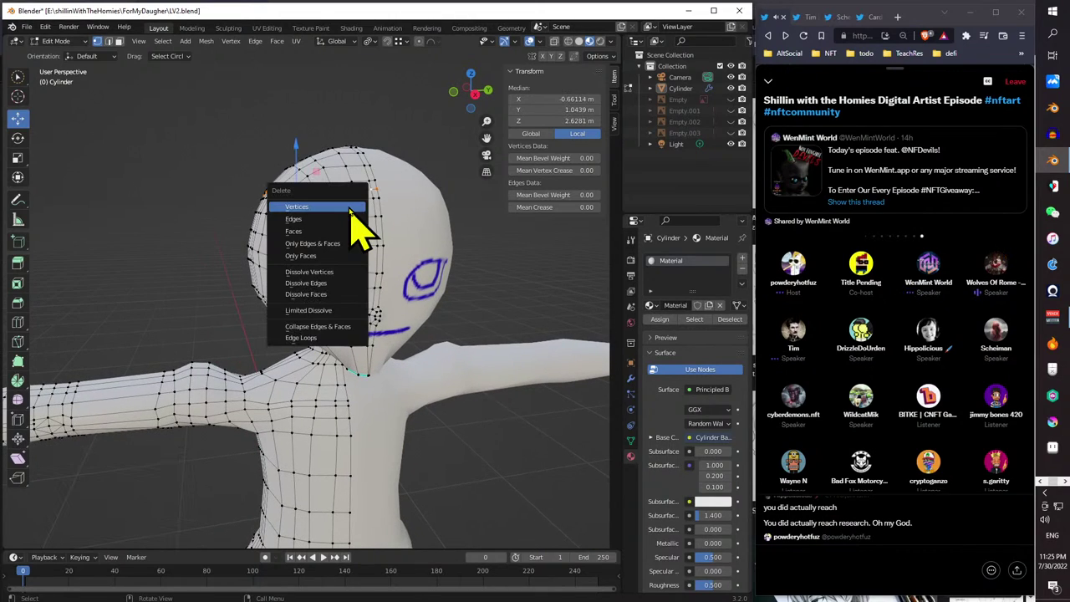
pyautogui.click(350, 220)
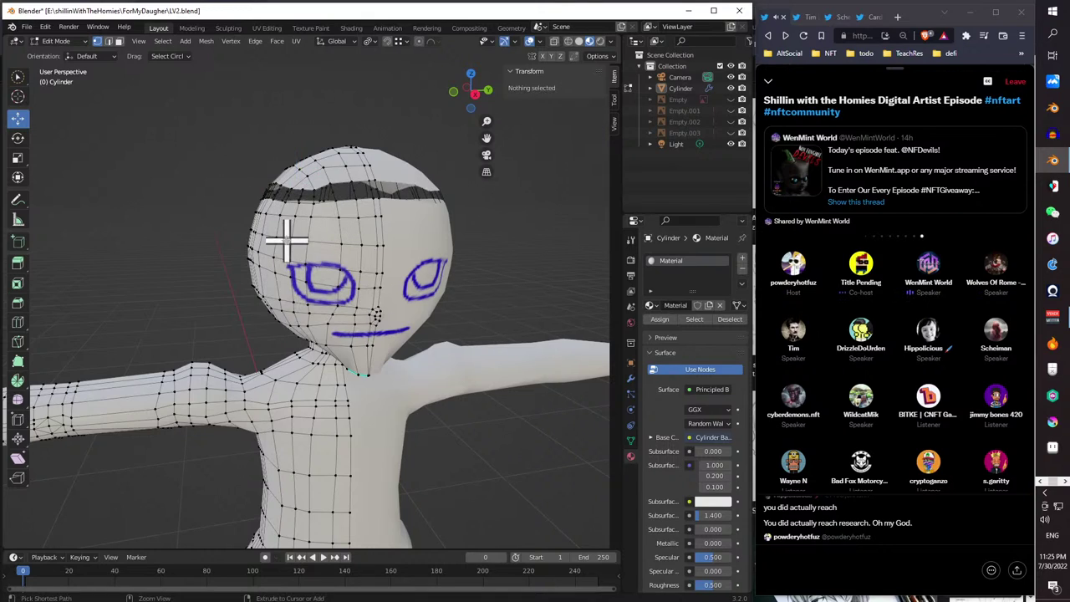
pyautogui.hotkey('ctrl', 'z')
pyautogui.press('x')
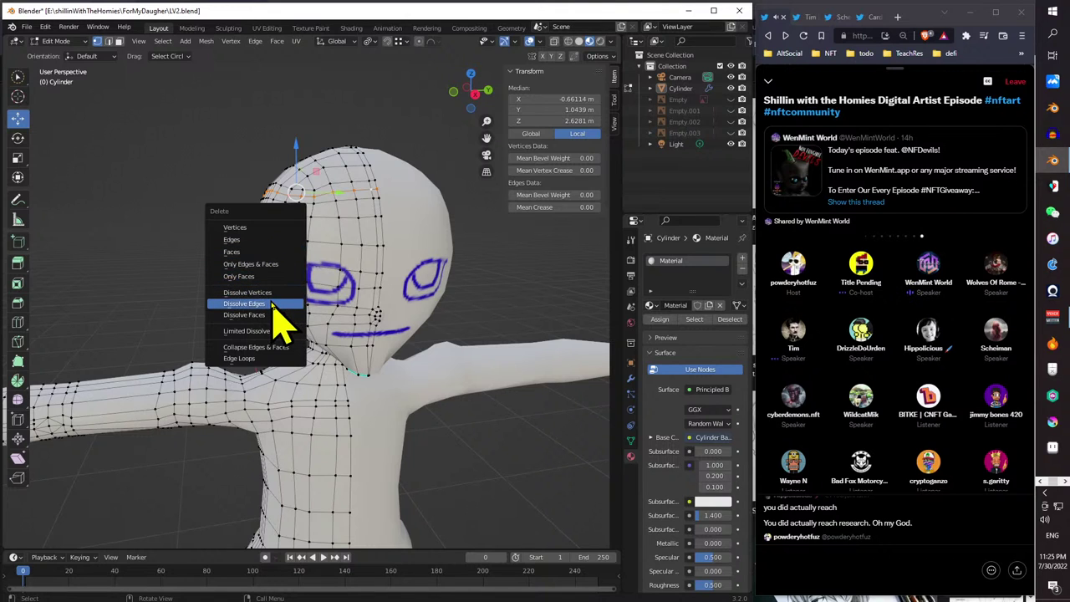
pyautogui.click(273, 306)
pyautogui.moveTo(215, 250)
pyautogui.mouseDown(button='middle')
pyautogui.moveTo(454, 270)
pyautogui.moveTo(406, 231)
pyautogui.moveTo(179, 218)
pyautogui.moveTo(196, 164)
pyautogui.moveTo(184, 210)
pyautogui.moveTo(239, 267)
pyautogui.moveTo(284, 239)
pyautogui.moveTo(406, 226)
pyautogui.moveTo(348, 234)
pyautogui.moveTo(348, 430)
pyautogui.mouseUp(button='middle')
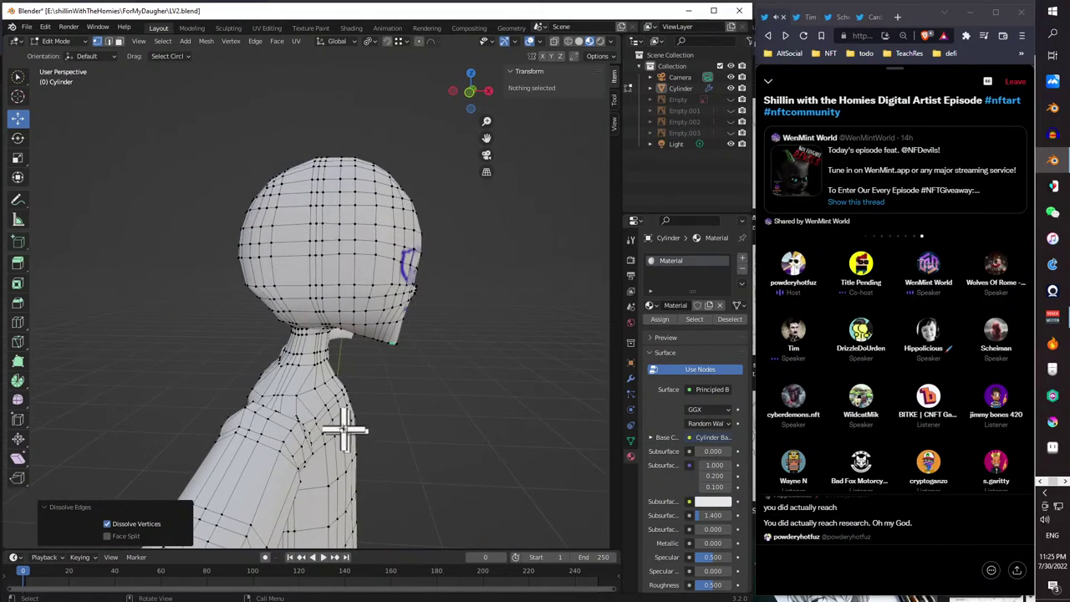
# - Select a region of neck vertices, try a Y move, and undo it
pyautogui.scroll(5, 216, 365)
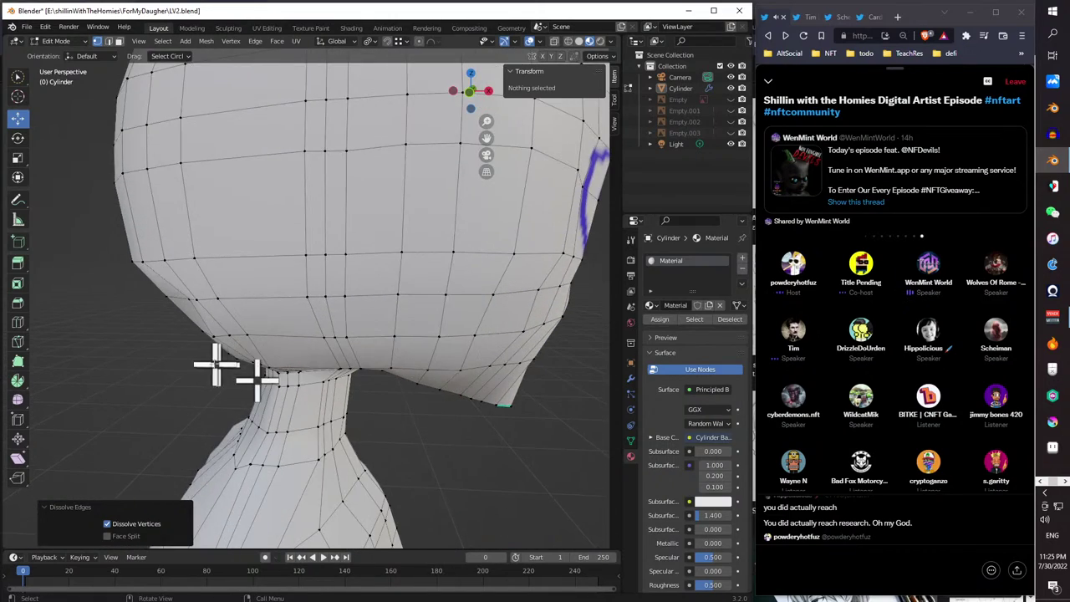
pyautogui.moveTo(215, 365); pyautogui.dragTo(284, 389, button='middle')
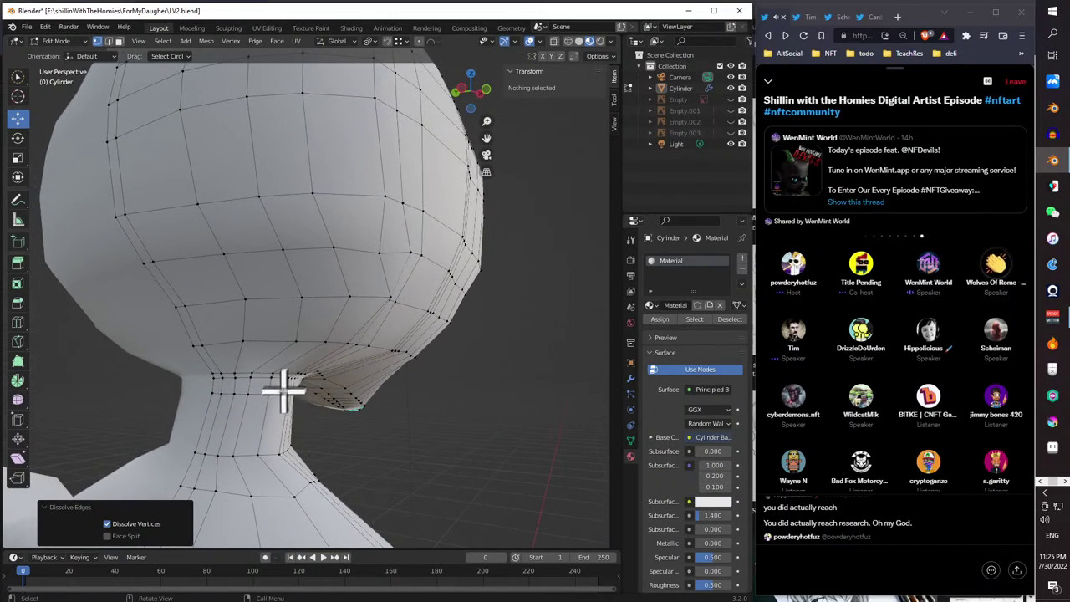
pyautogui.click(284, 388)
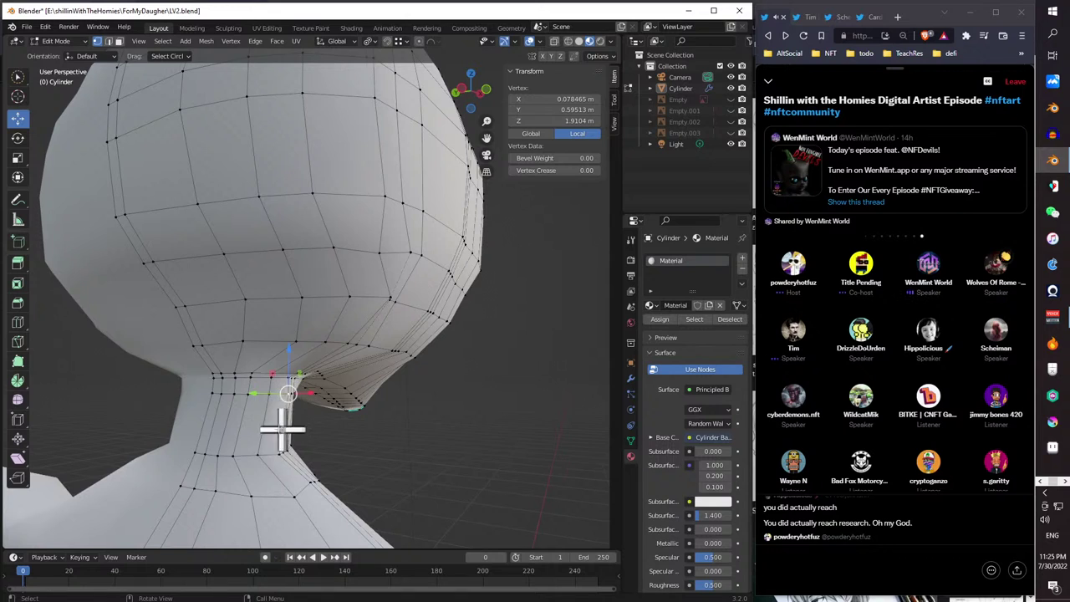
pyautogui.moveTo(283, 431); pyautogui.dragTo(232, 410, button='middle')
pyautogui.click(349, 394)
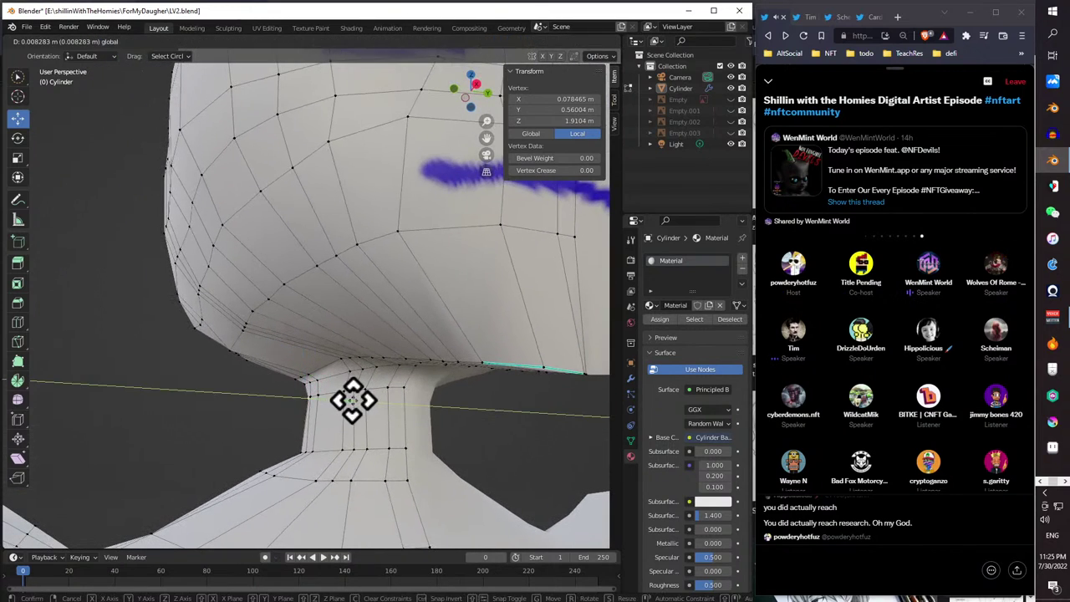
pyautogui.moveTo(335, 407); pyautogui.dragTo(382, 421, button='middle')
pyautogui.moveTo(310, 410); pyautogui.dragTo(320, 432, button='middle')
pyautogui.keyDown('ctrl'); pyautogui.keyDown('shift'); pyautogui.click(258, 430); pyautogui.keyUp('shift'); pyautogui.keyUp('ctrl')
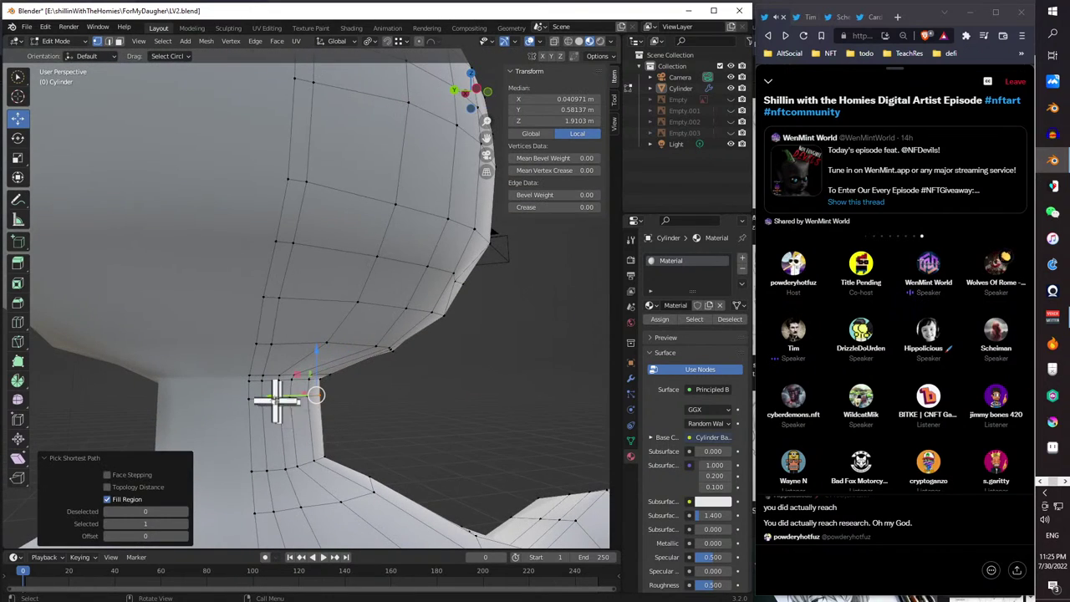
pyautogui.moveTo(277, 400); pyautogui.dragTo(255, 404)
pyautogui.moveTo(255, 403)
pyautogui.mouseDown(button='middle')
pyautogui.moveTo(162, 402)
pyautogui.moveTo(258, 411)
pyautogui.moveTo(282, 443)
pyautogui.moveTo(223, 410)
pyautogui.moveTo(257, 411)
pyautogui.mouseUp(button='middle')
pyautogui.hotkey('ctrl', 'z')
pyautogui.hotkey('ctrl', 'z')
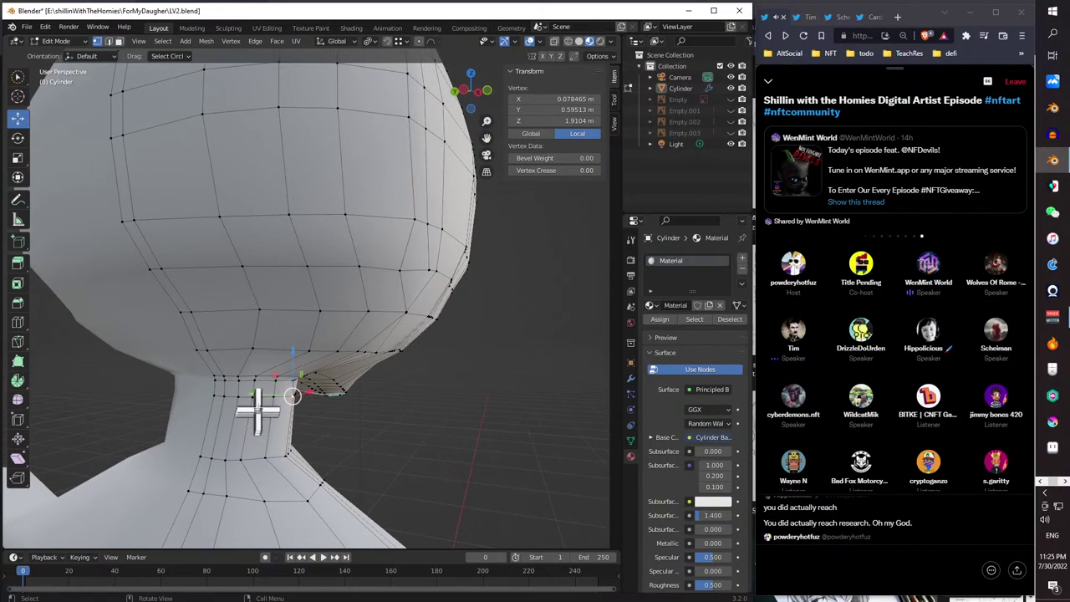
# - Move the neck vertex along Y, then undo an extra X nudge
pyautogui.moveTo(258, 411); pyautogui.dragTo(244, 393)
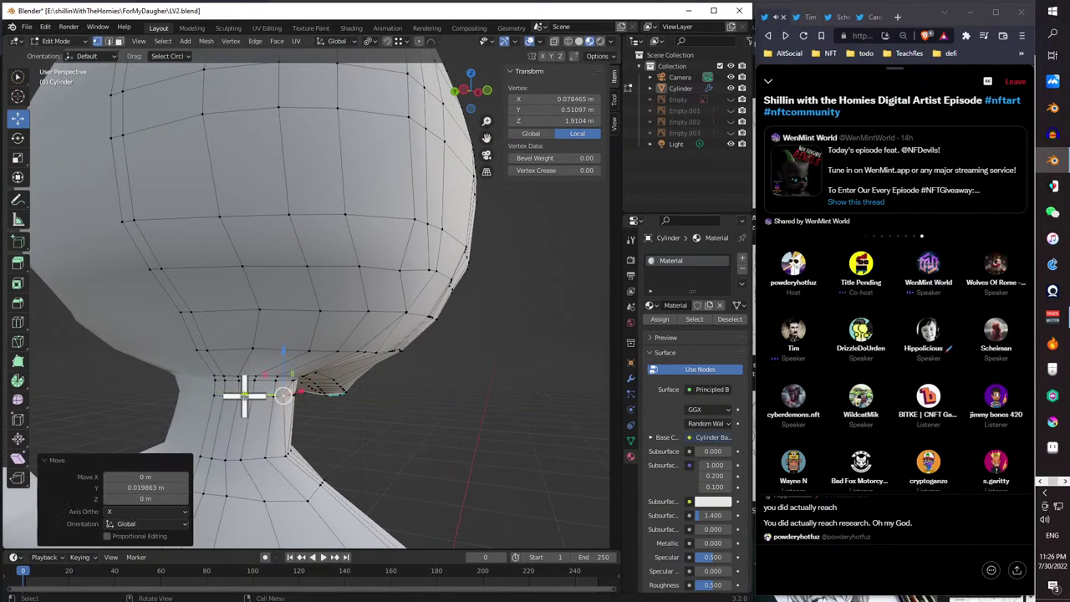
pyautogui.moveTo(244, 394); pyautogui.dragTo(182, 411, button='middle')
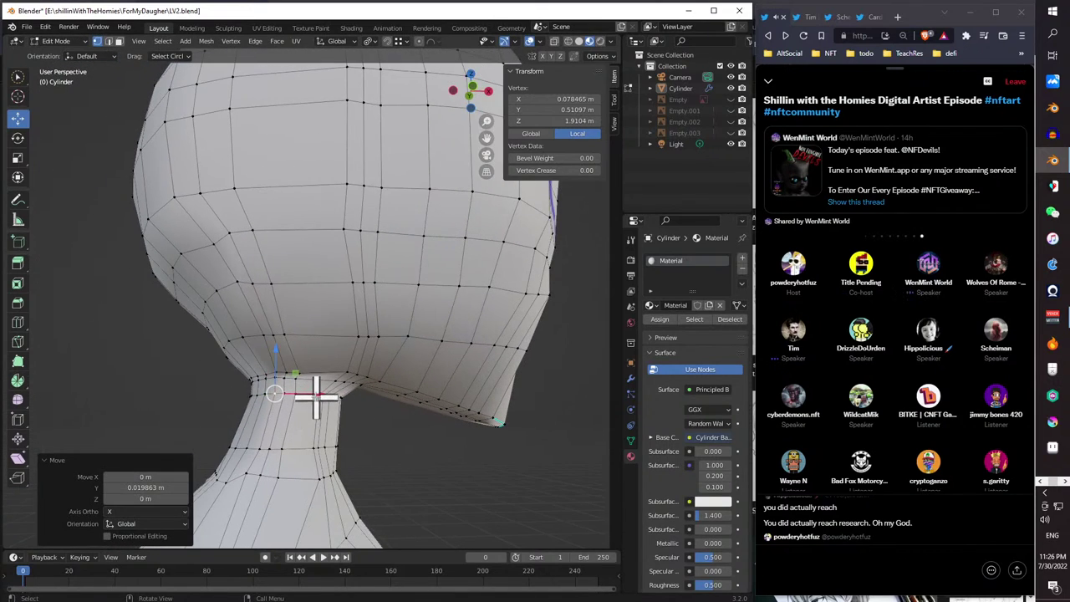
pyautogui.moveTo(316, 393); pyautogui.dragTo(310, 394)
pyautogui.moveTo(310, 393); pyautogui.dragTo(286, 458, button='middle')
pyautogui.hotkey('ctrl', 'z')
# - Add another vertex and shift the selected neck vertices along Y
pyautogui.keyDown('shift'); pyautogui.click(268, 450); pyautogui.keyUp('shift')
pyautogui.press('g')
pyautogui.press('y')
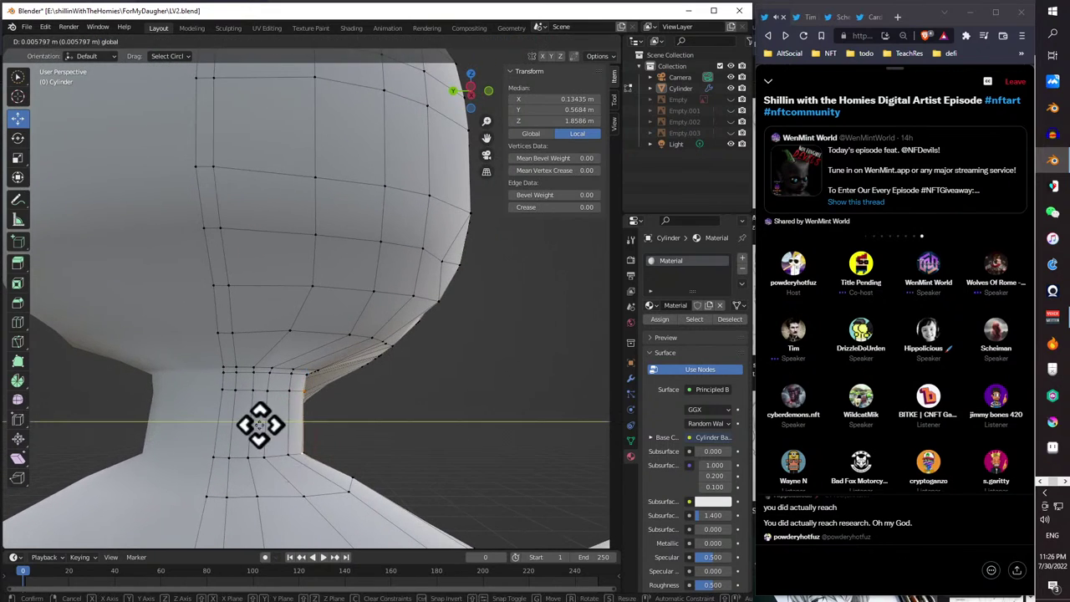
pyautogui.click(253, 424)
pyautogui.moveTo(251, 425); pyautogui.dragTo(270, 410, button='middle')
# - Shift a second group of neck vertices slightly along Y
pyautogui.click(284, 391)
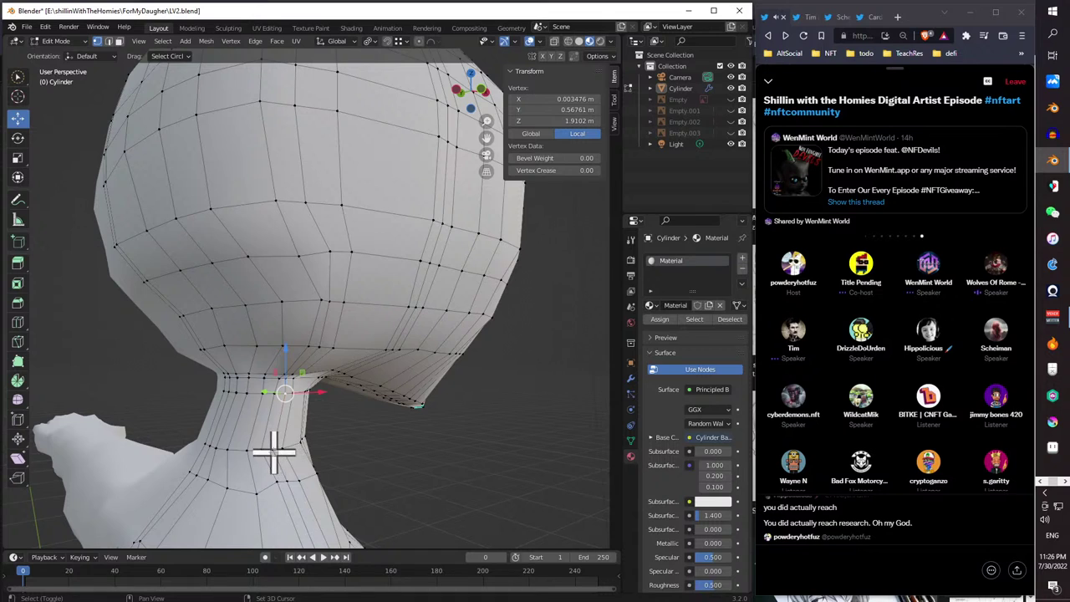
pyautogui.keyDown('shift'); pyautogui.click(275, 452); pyautogui.keyUp('shift')
pyautogui.moveTo(275, 452)
pyautogui.mouseDown(button='middle')
pyautogui.moveTo(250, 460)
pyautogui.moveTo(269, 445)
pyautogui.mouseUp(button='middle')
pyautogui.press('g')
pyautogui.press('y')
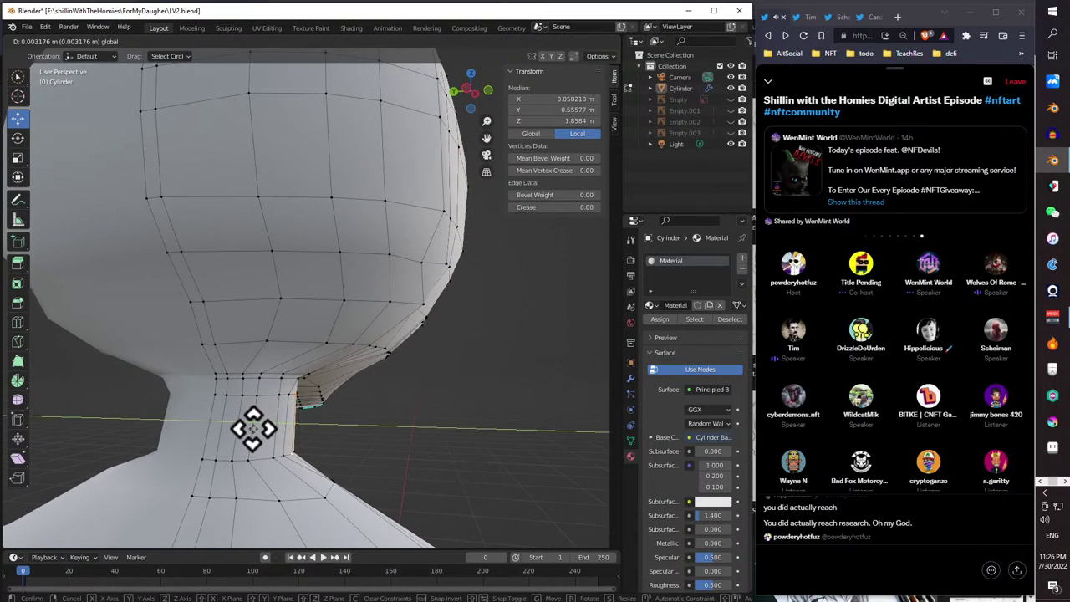
pyautogui.click(252, 432)
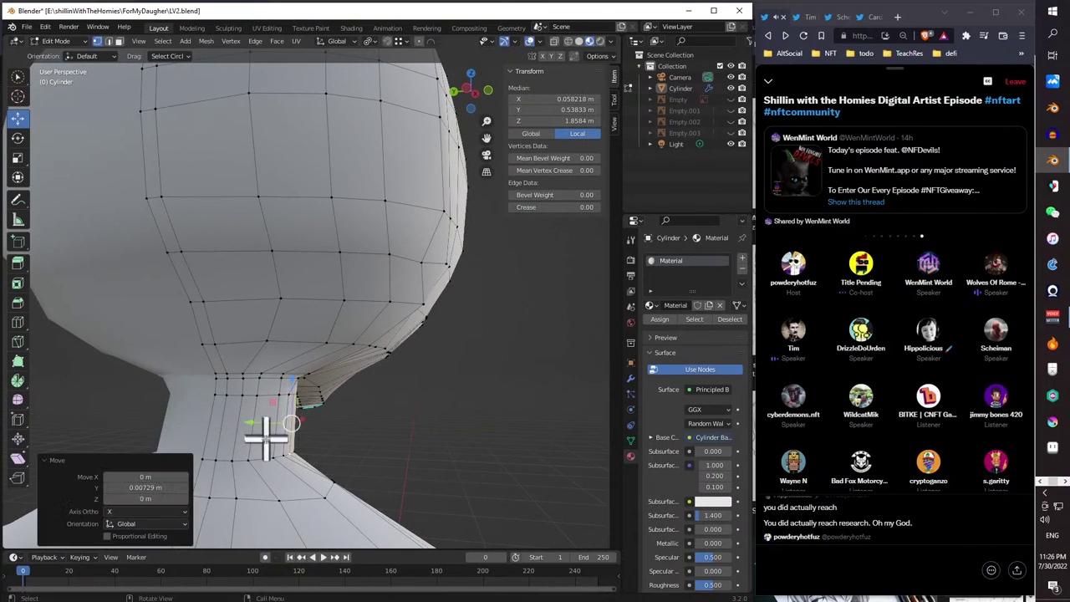
pyautogui.moveTo(263, 435); pyautogui.dragTo(281, 472, button='middle')
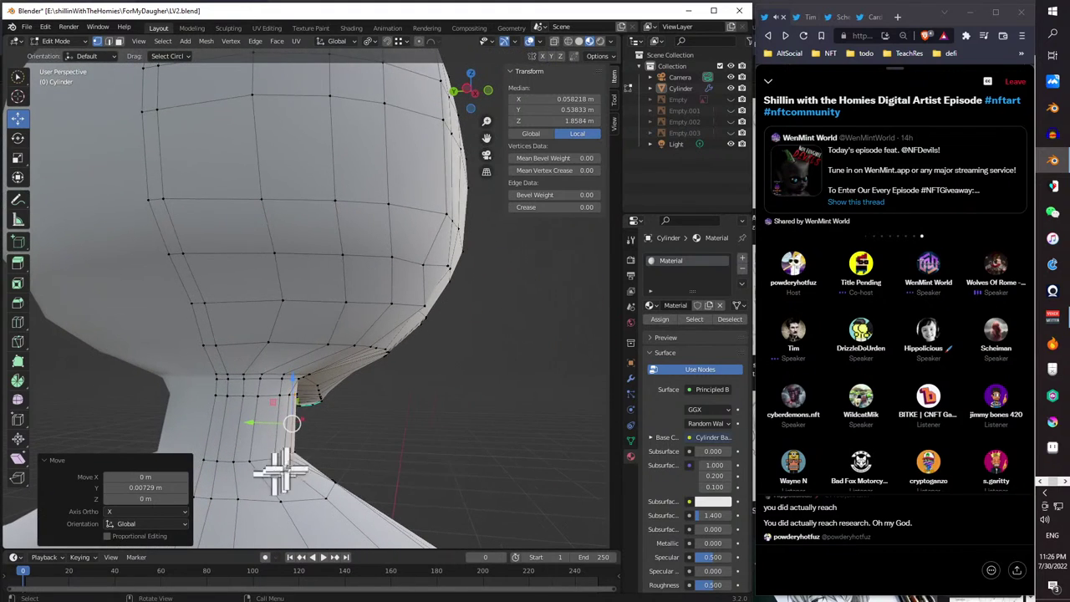
# - Slide a jaw-neck junction vertex about 0.016 m along Y
pyautogui.click(298, 378)
pyautogui.moveTo(262, 383); pyautogui.dragTo(255, 380)
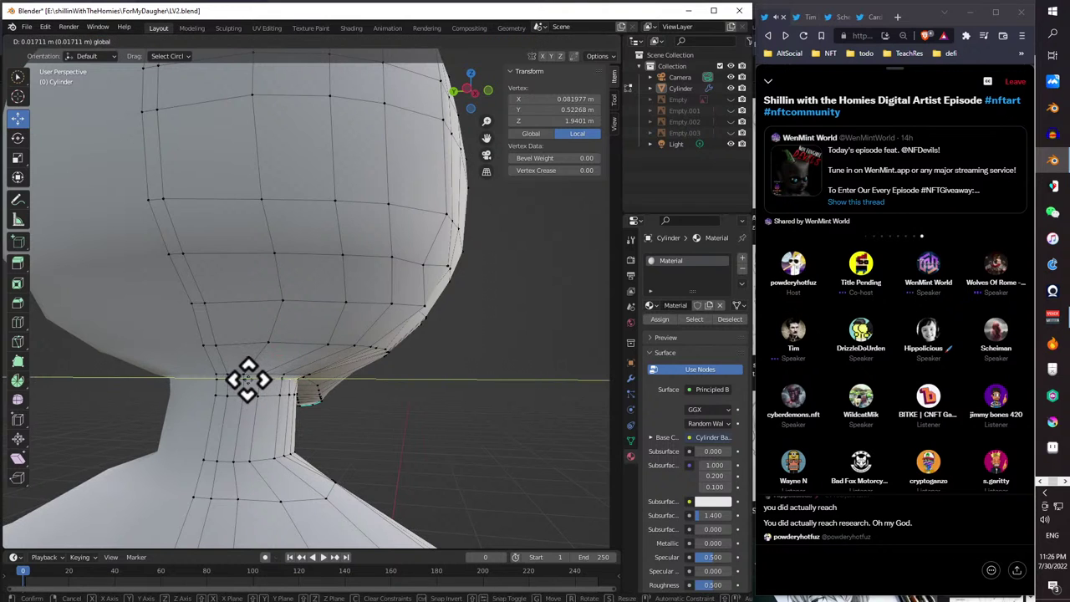
pyautogui.moveTo(248, 379); pyautogui.dragTo(250, 381)
pyautogui.moveTo(275, 430); pyautogui.dragTo(136, 401, button='middle')
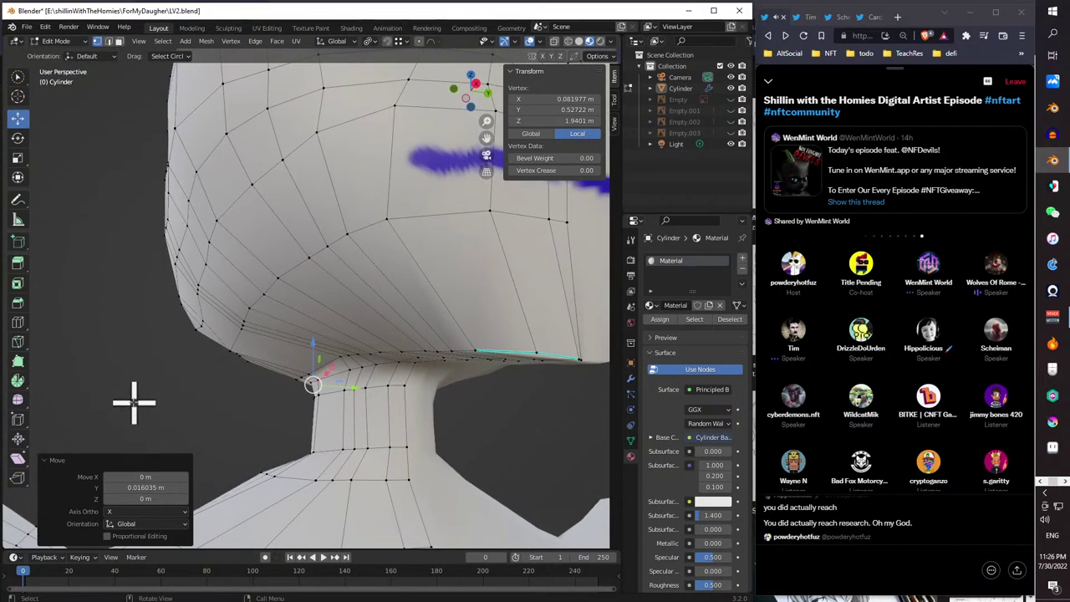
# - Select two more junction vertices, then deselect everything
pyautogui.click(309, 382)
pyautogui.moveTo(309, 382); pyautogui.dragTo(288, 359, button='middle')
pyautogui.keyDown('shift'); pyautogui.click(303, 364); pyautogui.keyUp('shift')
pyautogui.hotkey('alt', 'a')
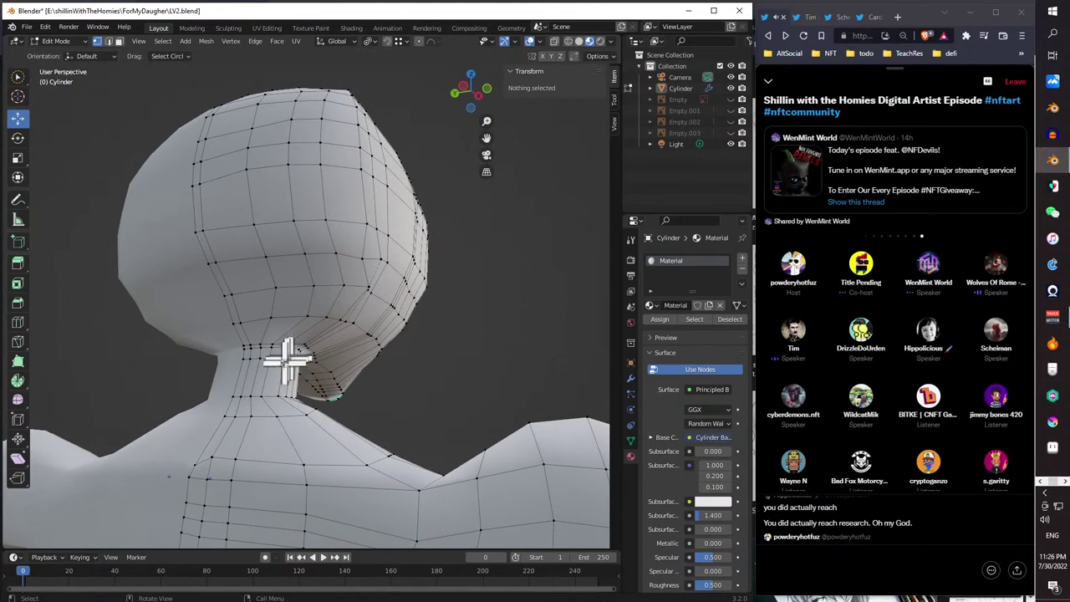
# - Try raising a single vertex under the jaw along Z, then undo it
pyautogui.scroll(5, 284, 364)
pyautogui.scroll(-5, 303, 446)
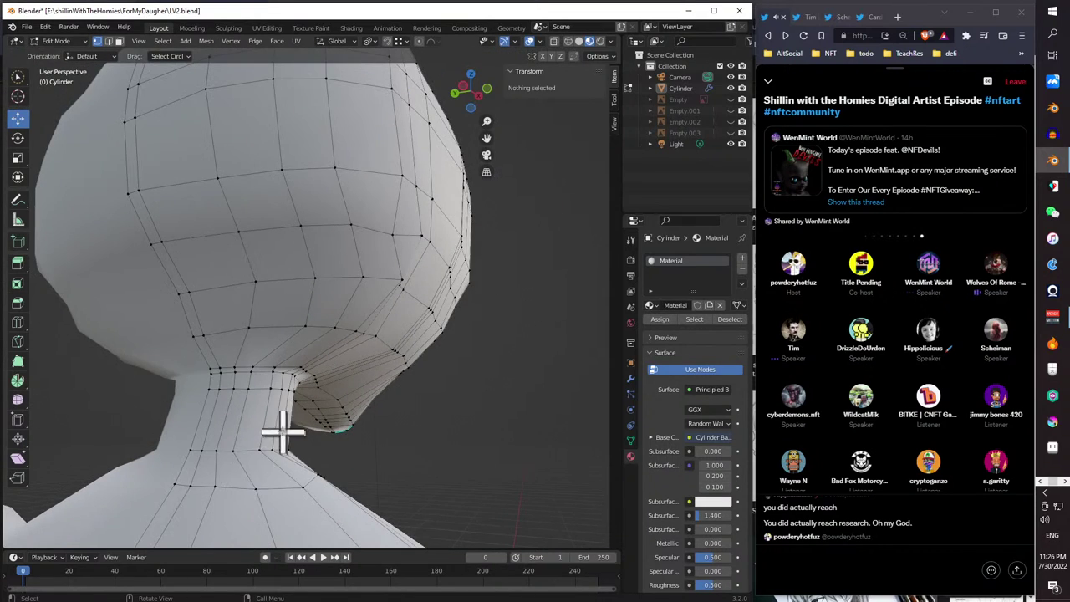
pyautogui.keyDown('ctrl'); pyautogui.click(295, 348); pyautogui.keyUp('ctrl')
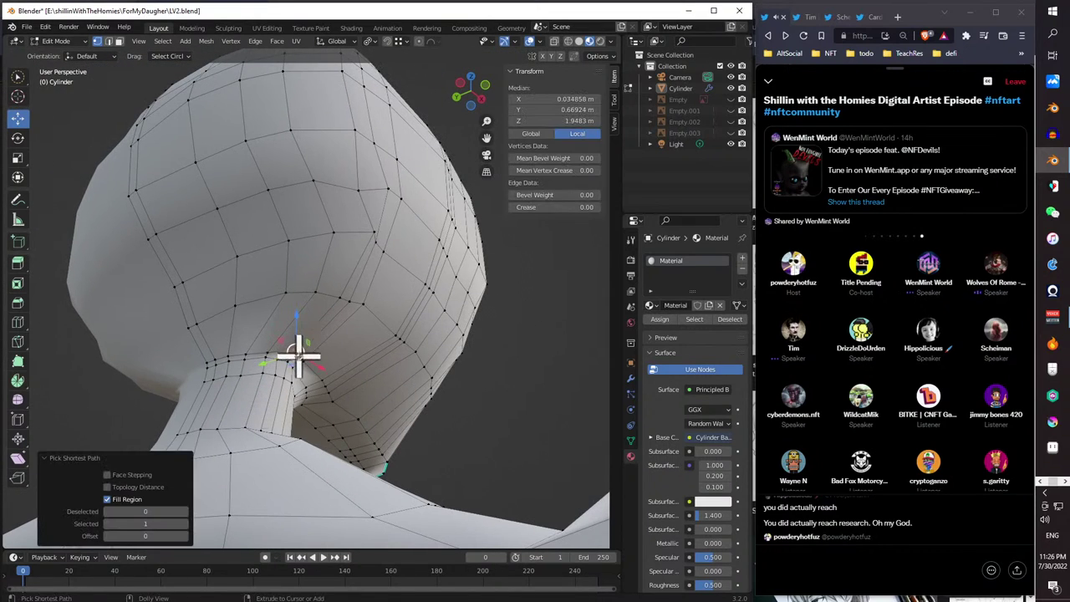
pyautogui.moveTo(303, 362); pyautogui.dragTo(313, 336, button='middle')
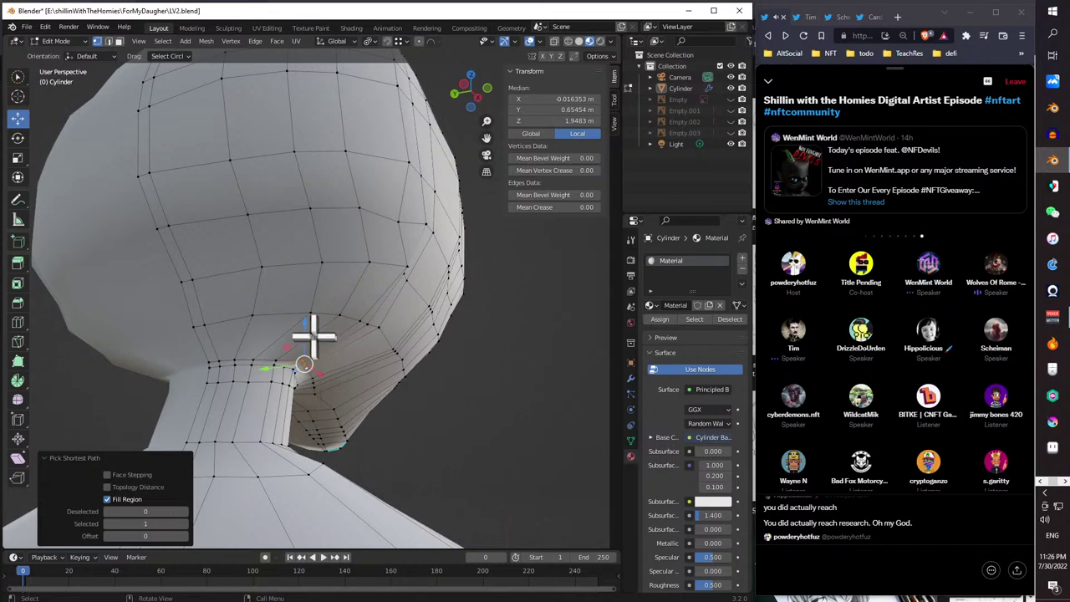
pyautogui.moveTo(304, 324); pyautogui.dragTo(305, 317)
pyautogui.moveTo(306, 317); pyautogui.dragTo(346, 342, button='middle')
pyautogui.hotkey('ctrl', 'z')
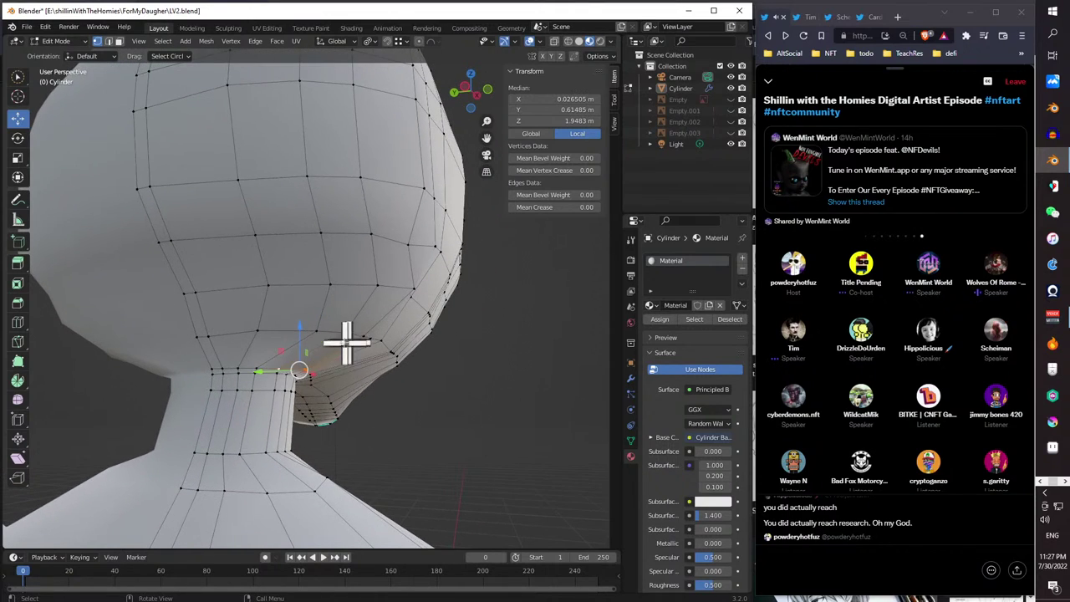
# - Select the region of faces under the jaw and raise it along Z
pyautogui.keyDown('ctrl'); pyautogui.keyDown('shift'); pyautogui.click(253, 366); pyautogui.keyUp('shift'); pyautogui.keyUp('ctrl')
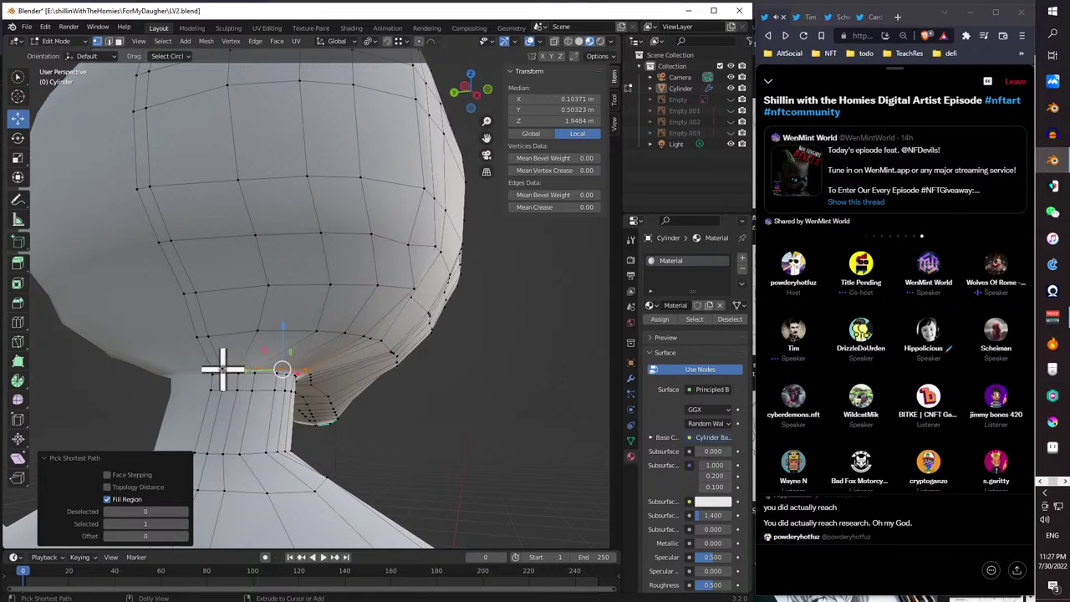
pyautogui.press('g')
pyautogui.press('z')
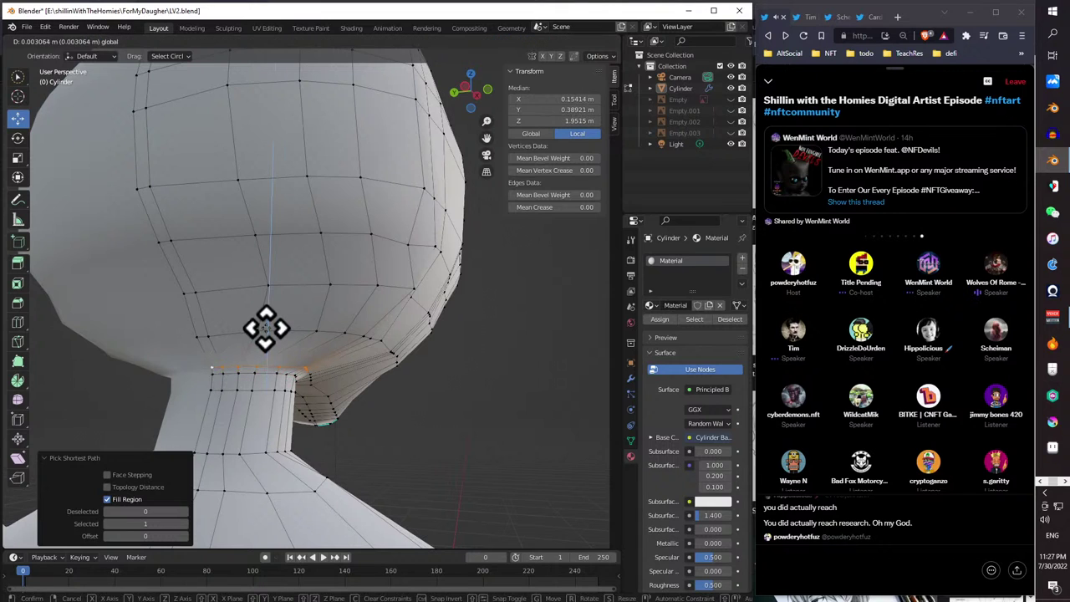
pyautogui.click(280, 333)
pyautogui.moveTo(282, 335)
pyautogui.mouseDown(button='middle')
pyautogui.moveTo(210, 358)
pyautogui.moveTo(290, 346)
pyautogui.mouseUp(button='middle')
# - Extend the under-jaw selection and lift it along Z twice more
pyautogui.keyDown('ctrl'); pyautogui.keyDown('shift'); pyautogui.click(276, 351); pyautogui.keyUp('shift'); pyautogui.keyUp('ctrl')
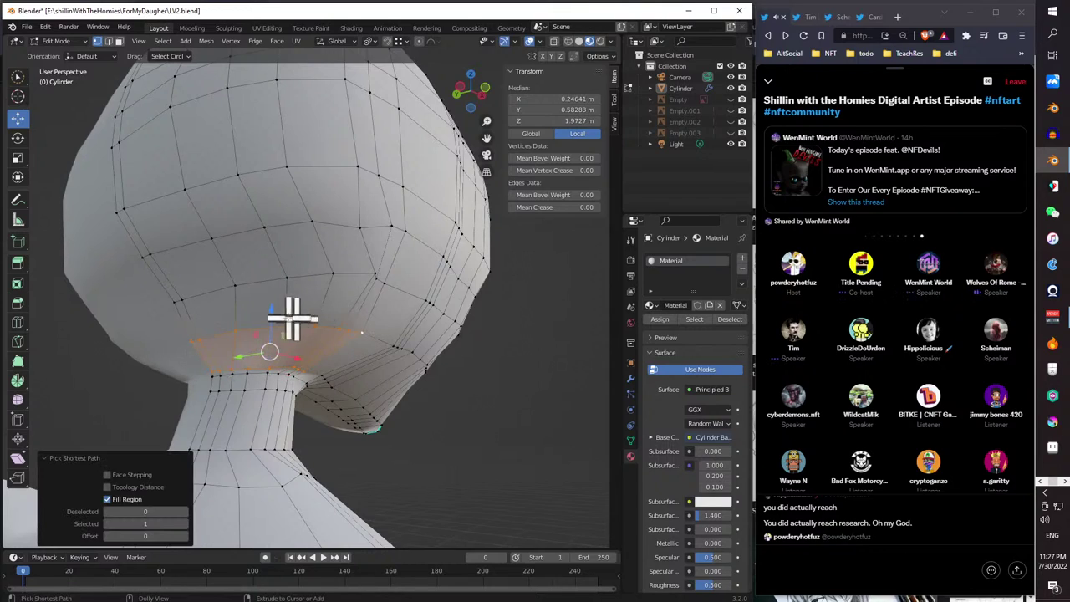
pyautogui.press('g')
pyautogui.press('z')
pyautogui.click(267, 303)
pyautogui.moveTo(268, 304); pyautogui.dragTo(307, 355, button='middle')
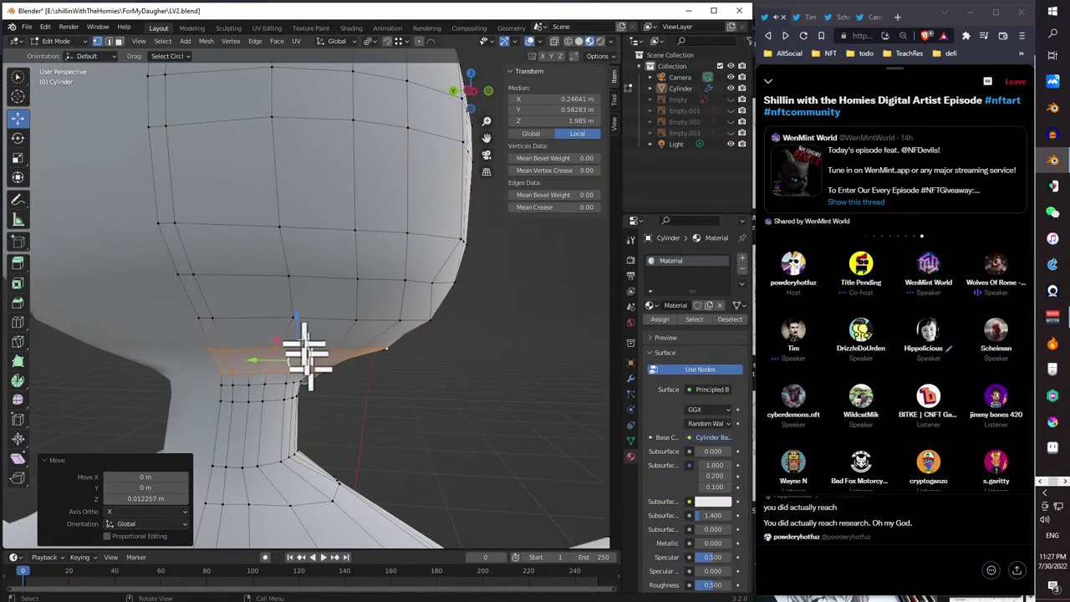
pyautogui.press('g')
pyautogui.press('z')
pyautogui.click(294, 306)
# - Shift one jaw-neck junction vertex about 0.0056 m along Y
pyautogui.moveTo(390, 387); pyautogui.dragTo(312, 393, button='middle')
pyautogui.scroll(-3, 307, 400)
pyautogui.scroll(6, 313, 393)
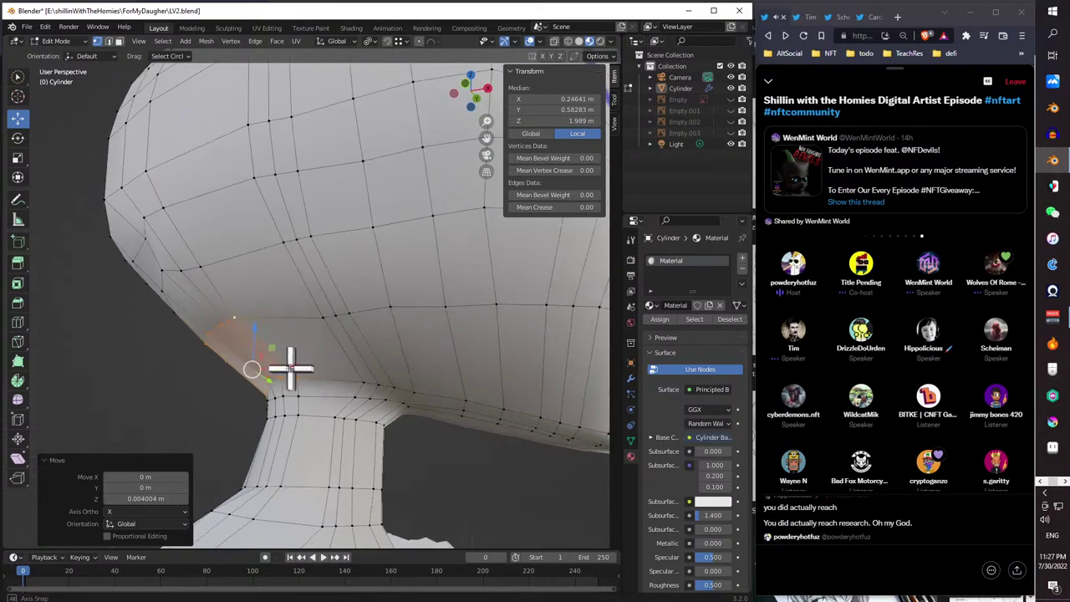
pyautogui.moveTo(222, 358); pyautogui.dragTo(251, 358, button='middle')
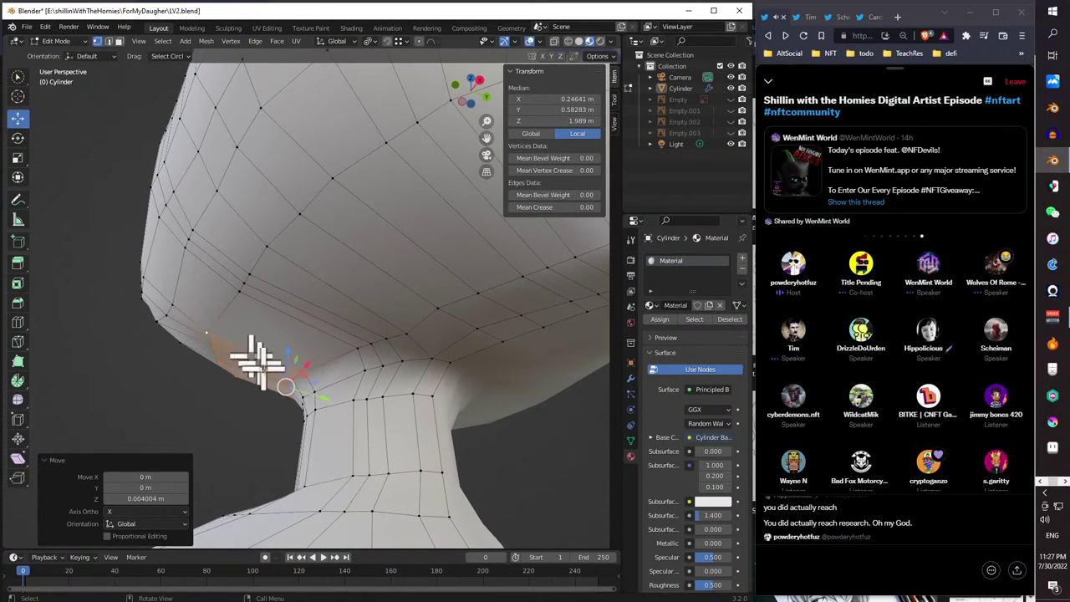
pyautogui.click(303, 396)
pyautogui.moveTo(310, 411); pyautogui.dragTo(282, 437, button='middle')
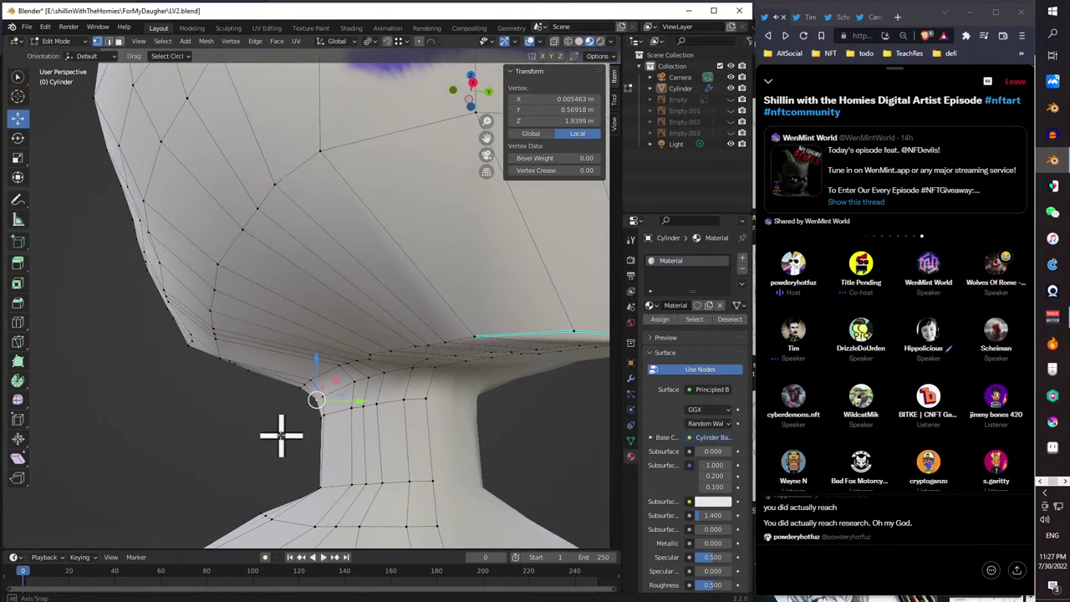
pyautogui.press('g')
pyautogui.press('y')
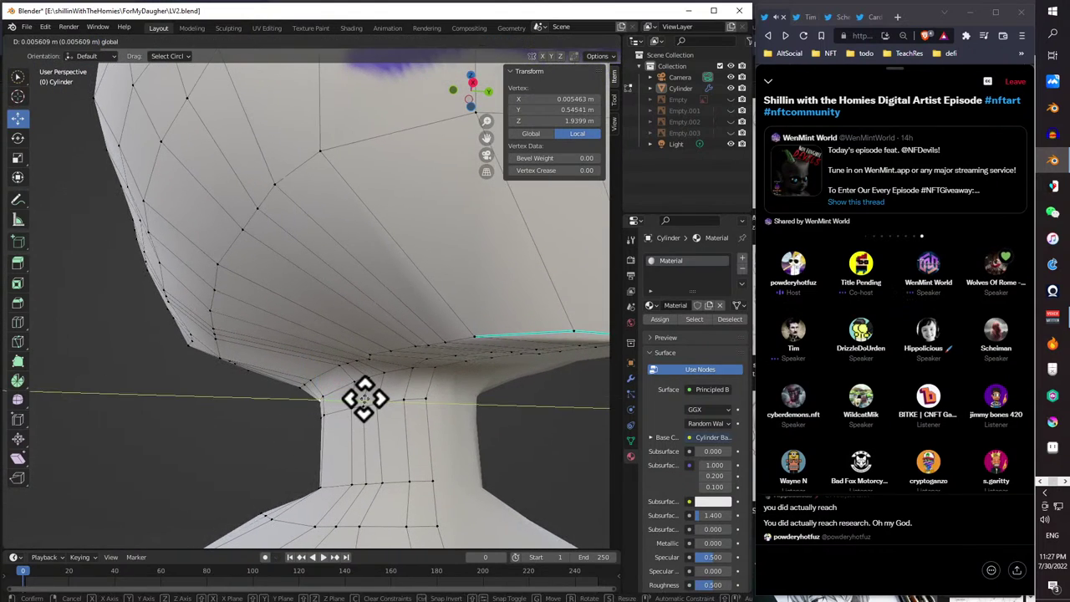
pyautogui.click(365, 398)
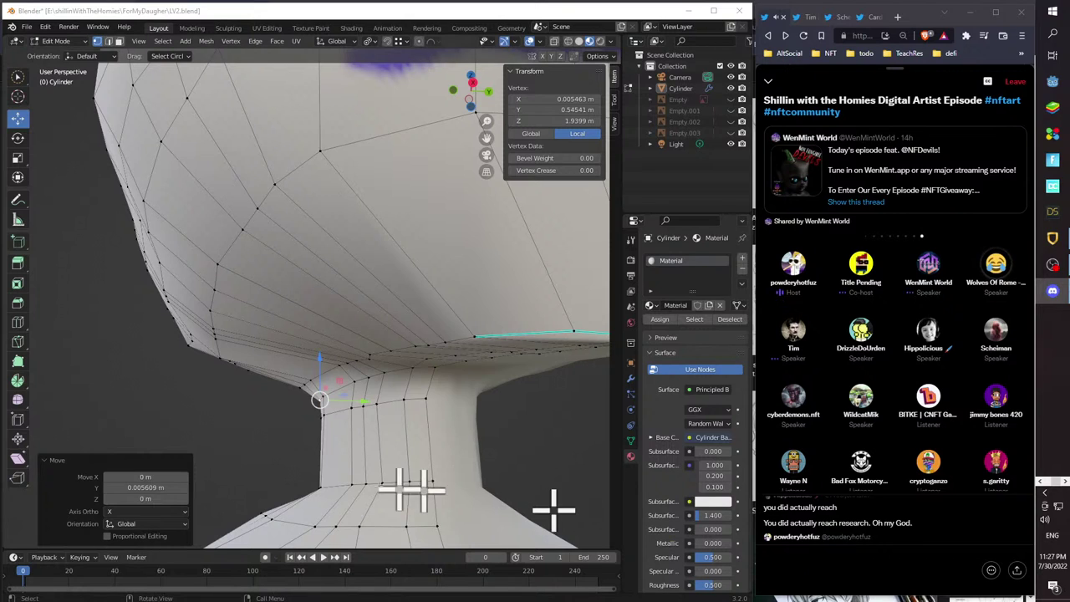
pyautogui.moveTo(294, 418); pyautogui.dragTo(412, 393, button='middle')
pyautogui.scroll(-4, 412, 393)
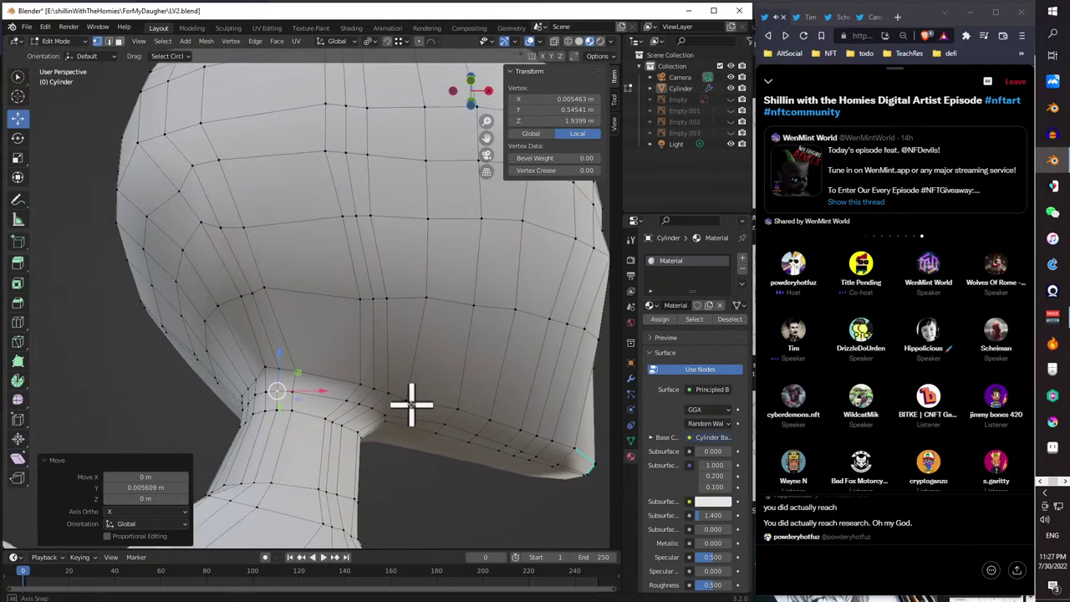
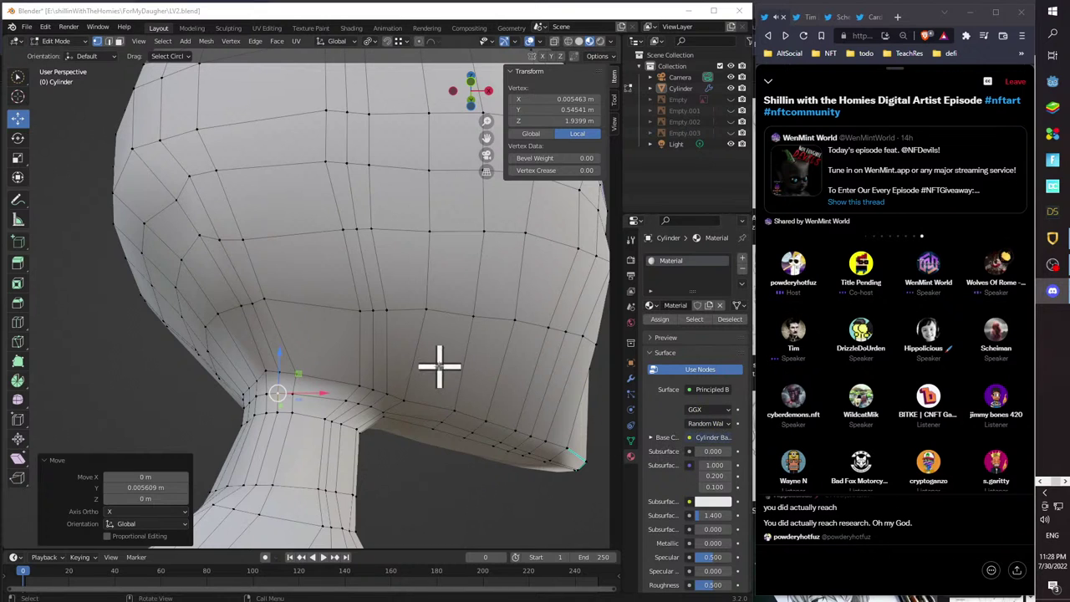
# - Select several jaw-line vertices and raise them slightly along Z
pyautogui.moveTo(335, 343); pyautogui.dragTo(258, 375, button='middle')
pyautogui.click(303, 351)
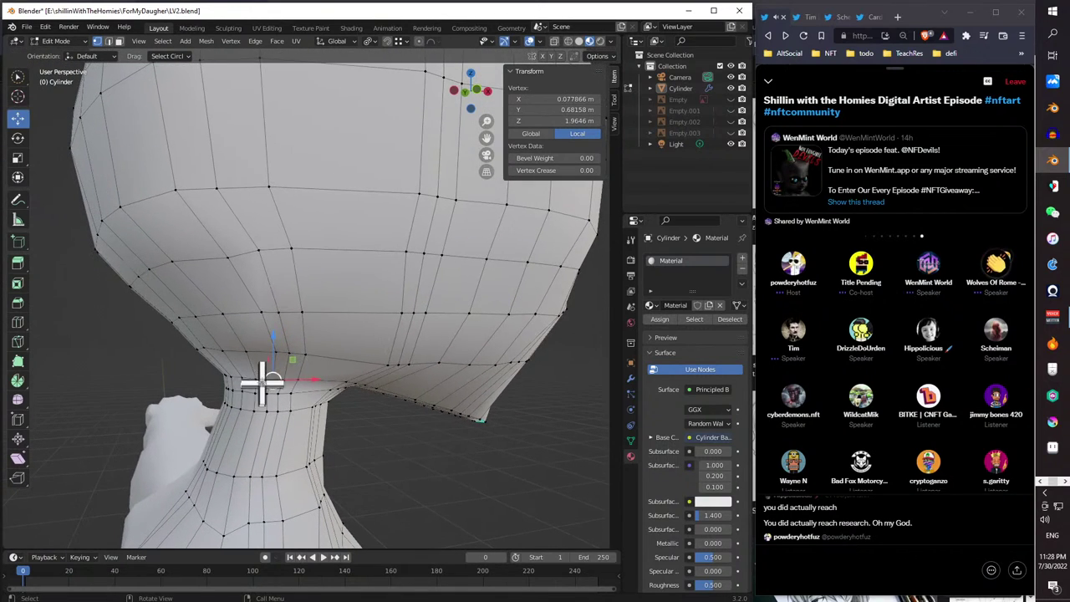
pyautogui.keyDown('shift'); pyautogui.click(401, 366); pyautogui.keyUp('shift')
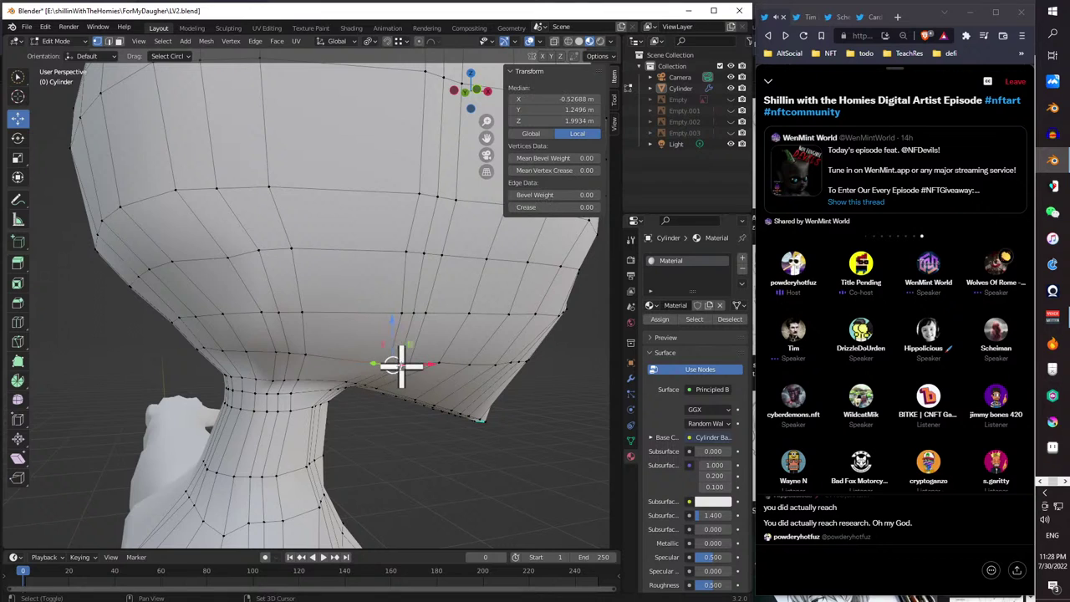
pyautogui.moveTo(410, 365); pyautogui.dragTo(415, 336, button='middle')
pyautogui.press('g')
pyautogui.press('z')
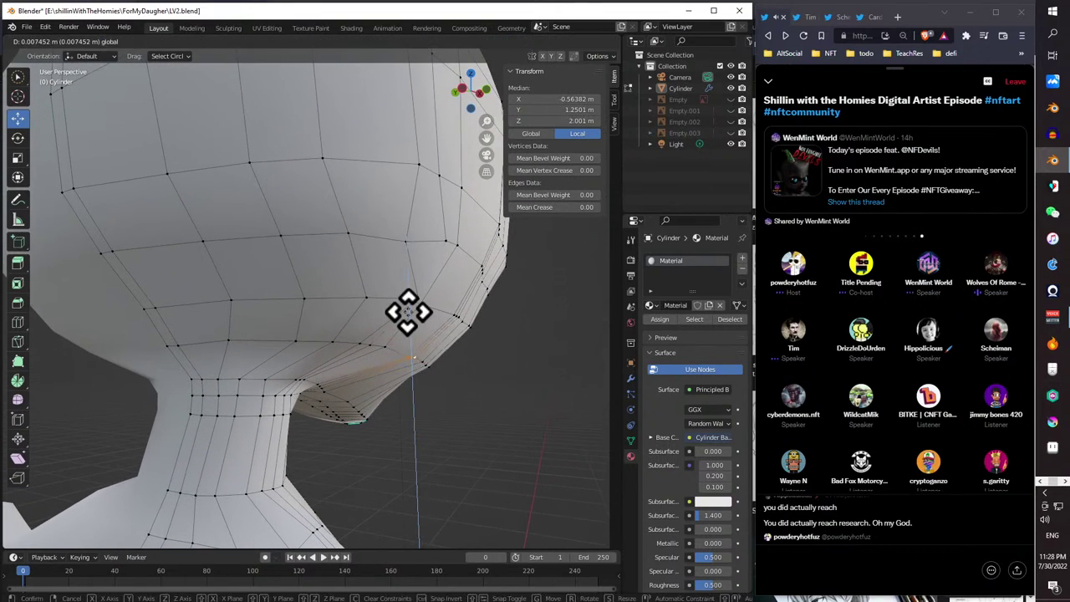
pyautogui.click(408, 312)
# - Lower a single jaw-line vertex slightly along Z
pyautogui.moveTo(437, 329); pyautogui.dragTo(389, 351, button='middle')
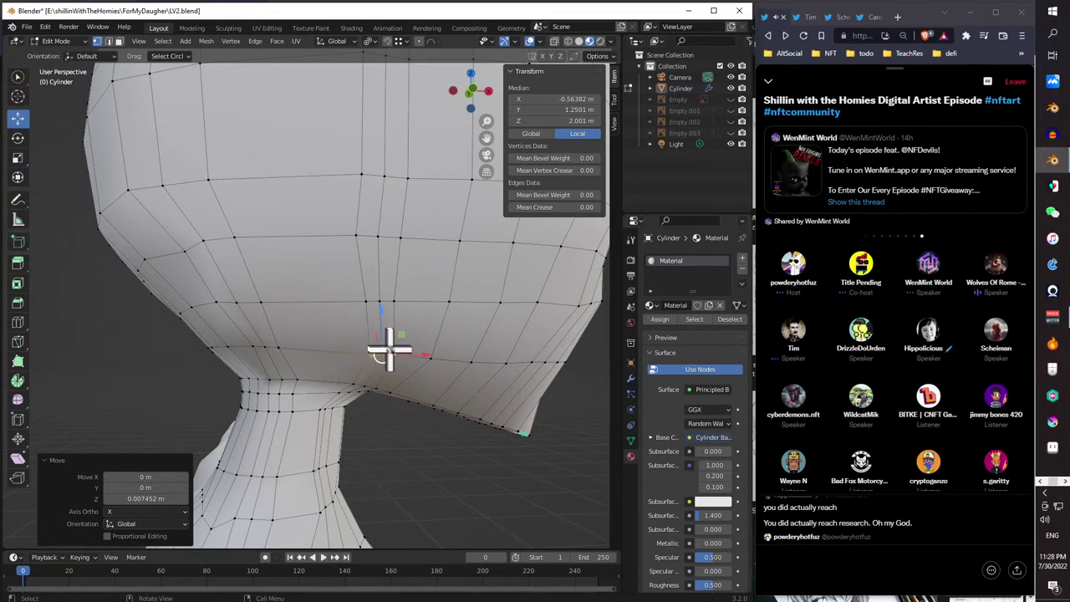
pyautogui.click(396, 354)
pyautogui.press('g')
pyautogui.press('z')
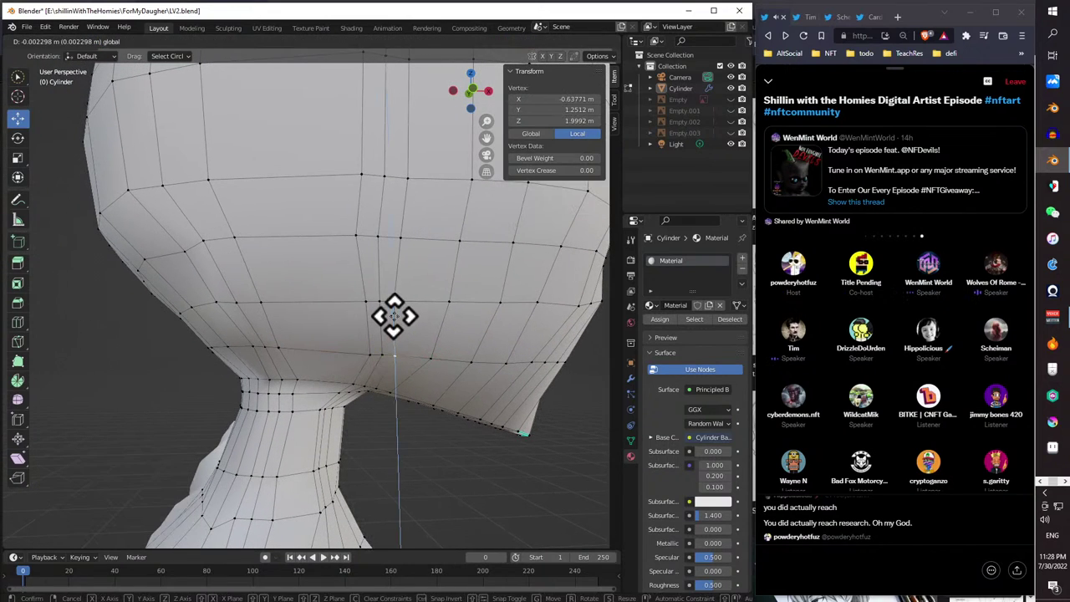
pyautogui.click(394, 315)
# - Inspect the head and neck from several angles and select a row of edges across the neck
pyautogui.moveTo(401, 310); pyautogui.dragTo(435, 302, button='middle')
pyautogui.scroll(-2, 406, 326)
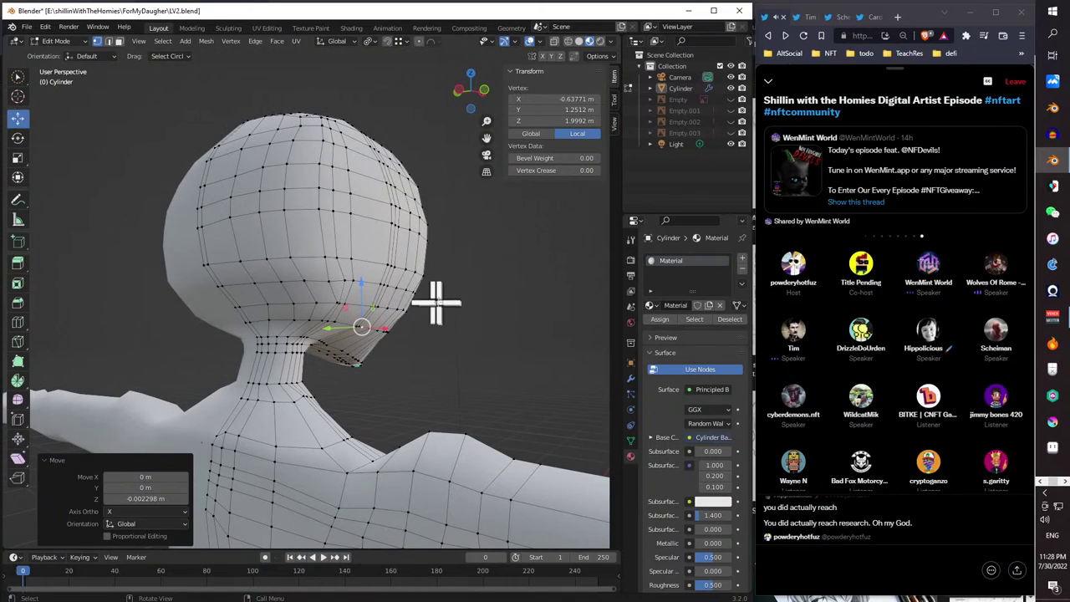
pyautogui.moveTo(292, 323); pyautogui.dragTo(148, 315, button='middle')
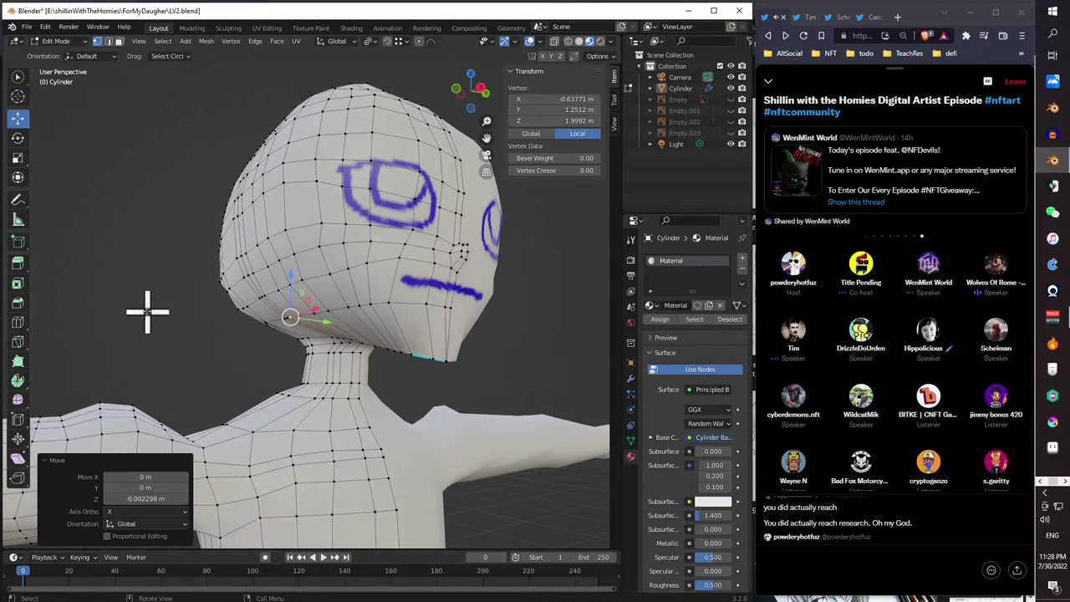
pyautogui.moveTo(291, 359); pyautogui.dragTo(449, 411, button='middle')
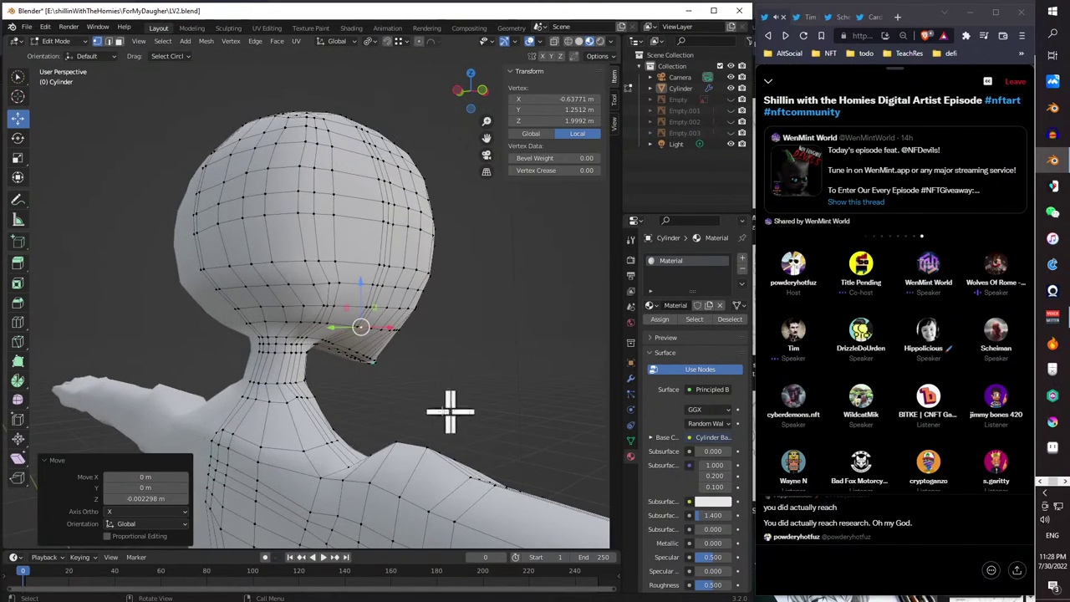
pyautogui.scroll(6, 358, 382)
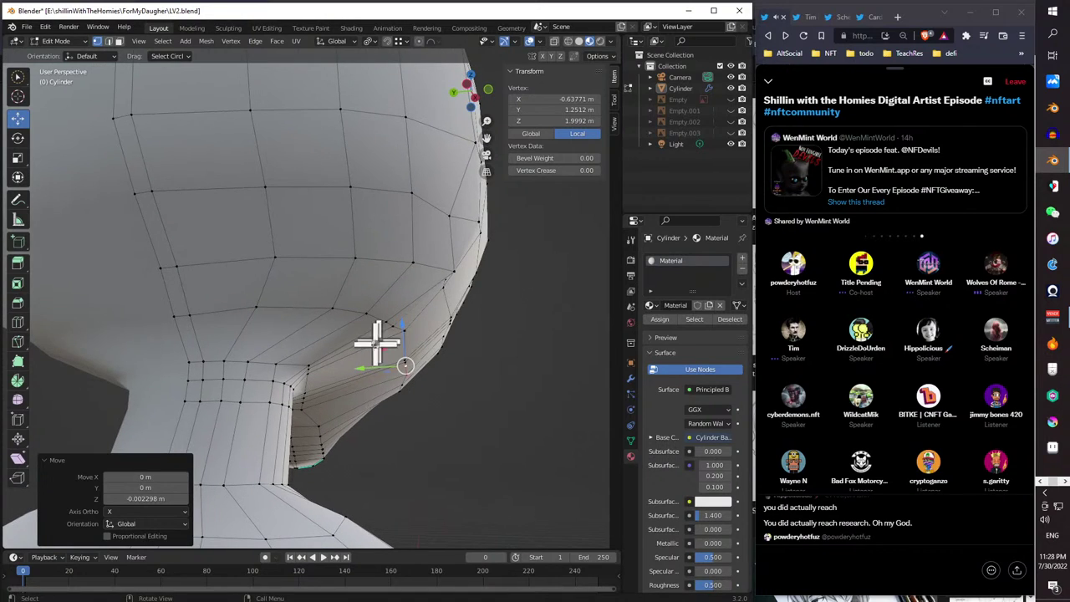
pyautogui.moveTo(376, 343); pyautogui.dragTo(365, 494, button='middle')
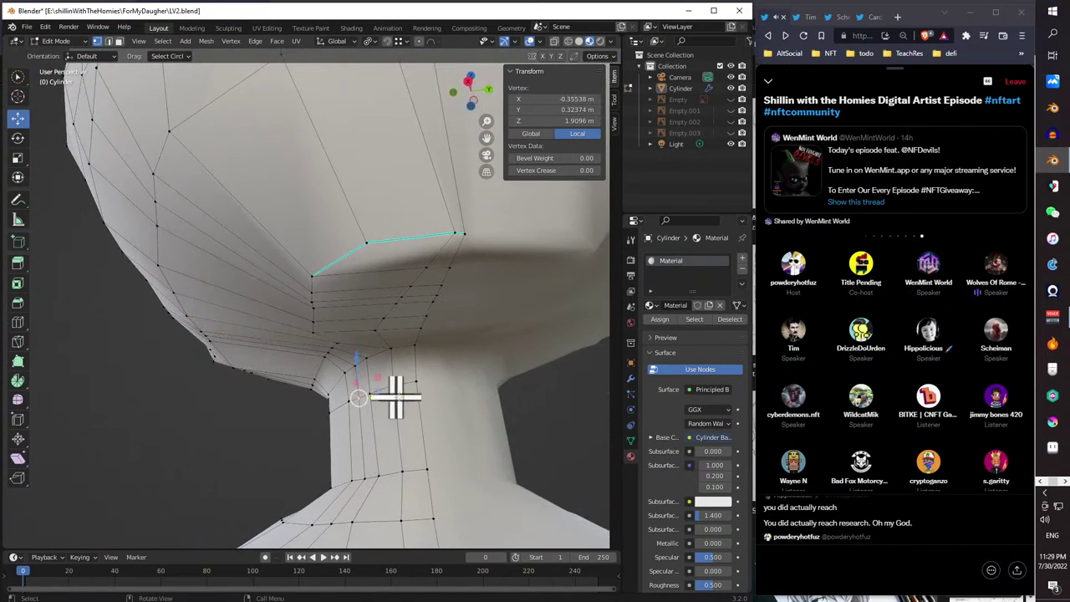
pyautogui.moveTo(416, 377); pyautogui.dragTo(158, 432, button='middle')
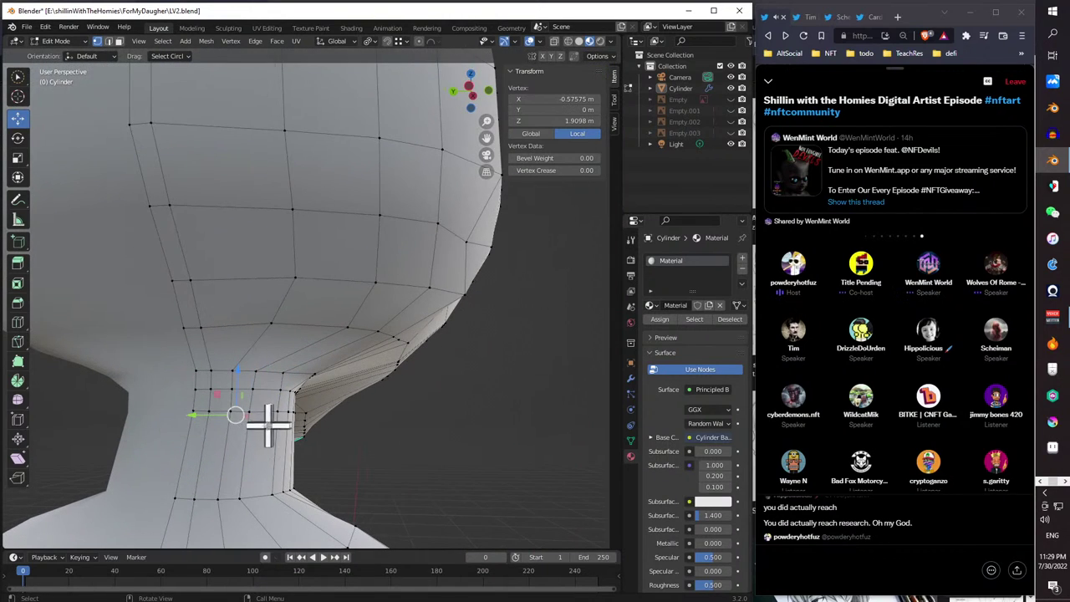
pyautogui.moveTo(268, 426); pyautogui.dragTo(184, 429, button='middle')
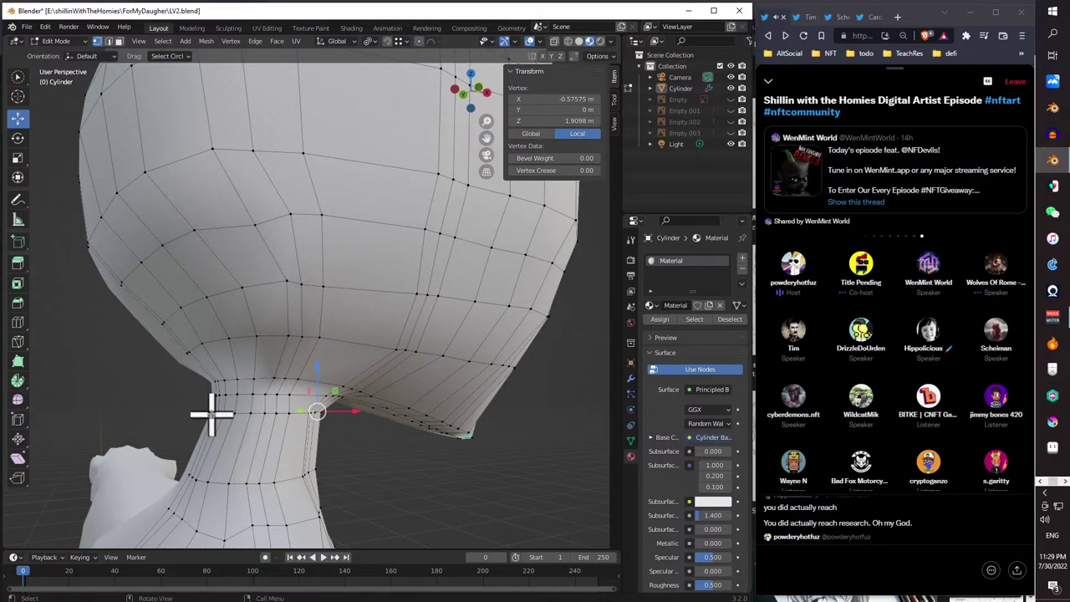
pyautogui.keyDown('ctrl'); pyautogui.keyDown('shift'); pyautogui.click(211, 412); pyautogui.keyUp('shift'); pyautogui.keyUp('ctrl')
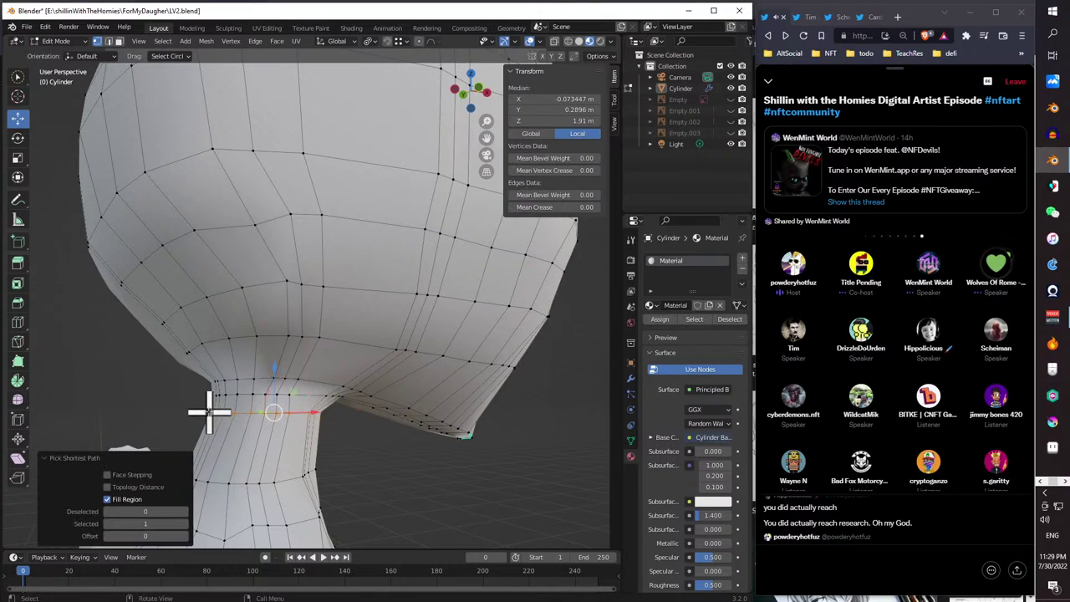
pyautogui.moveTo(216, 410); pyautogui.dragTo(263, 399, button='middle')
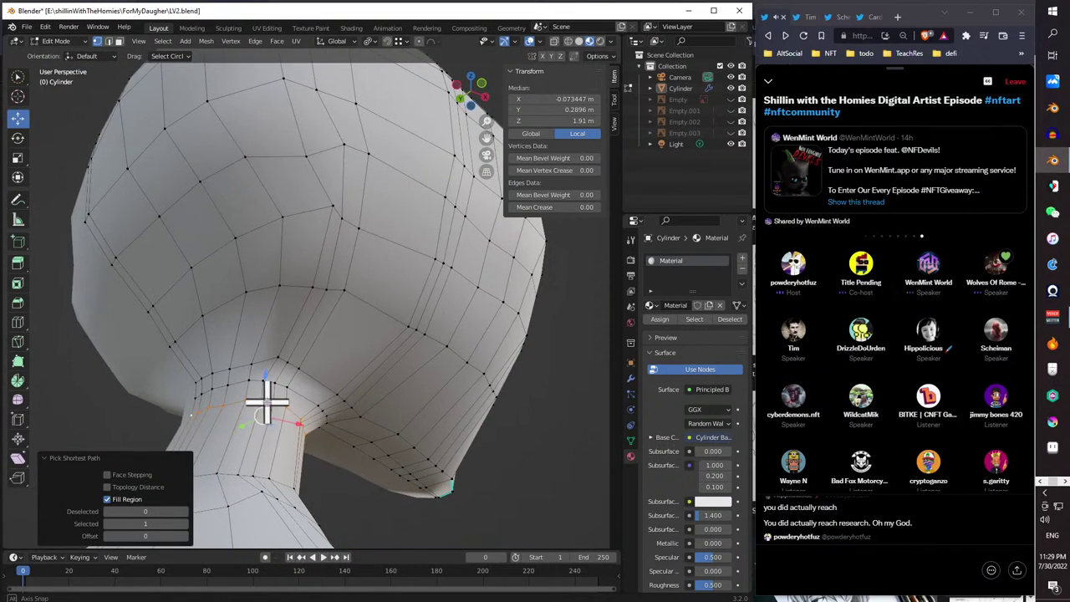
# - Move a vertex under the jaw by -0.015294 m along Y
pyautogui.click(355, 424)
pyautogui.moveTo(354, 426); pyautogui.dragTo(387, 425, button='middle')
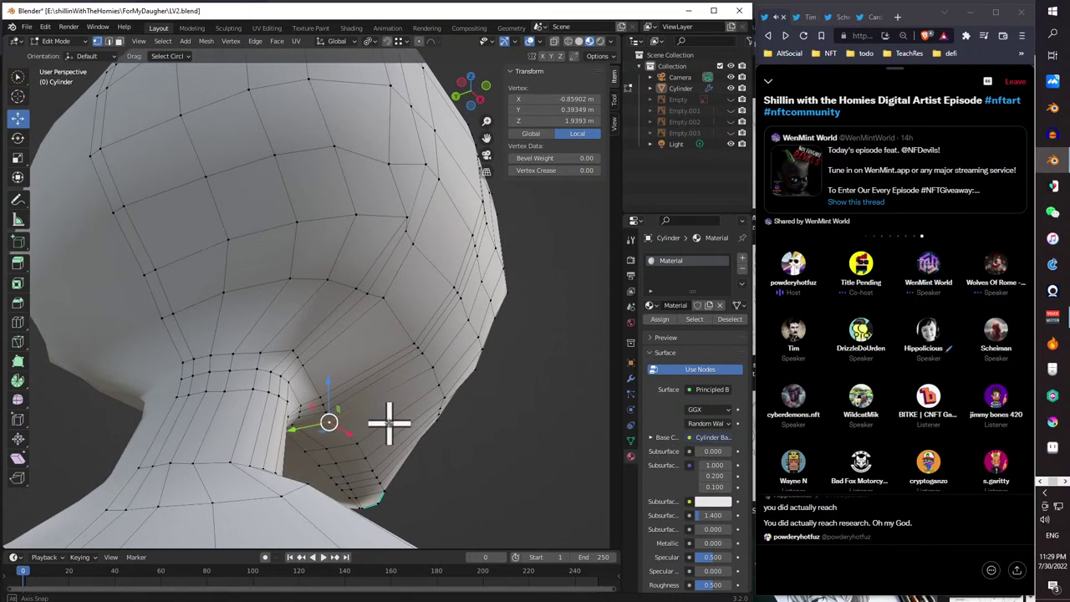
pyautogui.moveTo(302, 430); pyautogui.dragTo(313, 429)
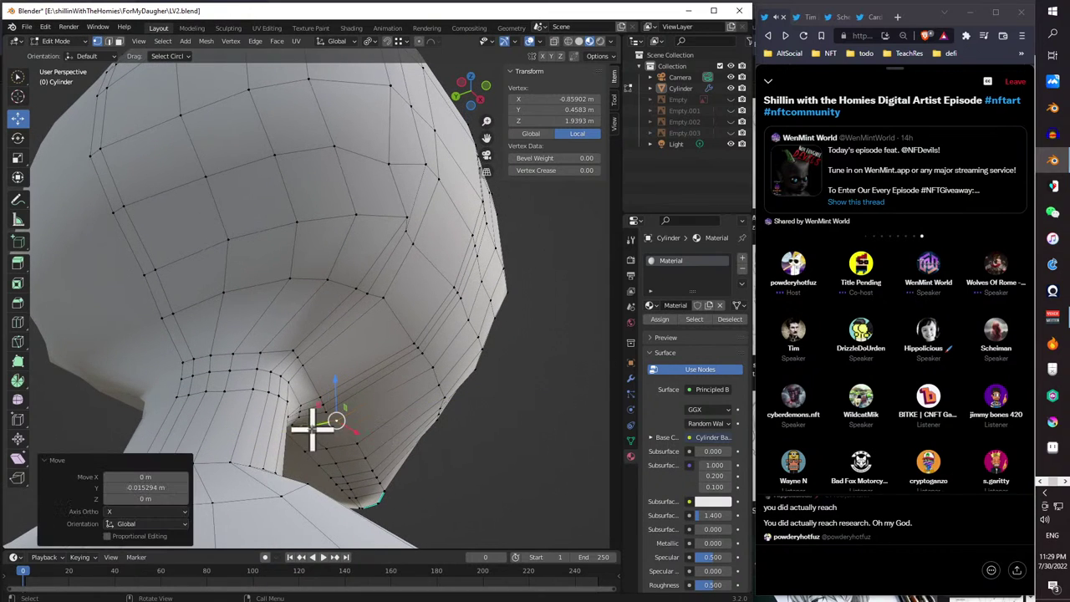
pyautogui.moveTo(263, 418); pyautogui.dragTo(218, 421, button='middle')
pyautogui.moveTo(174, 433); pyautogui.dragTo(143, 435, button='middle')
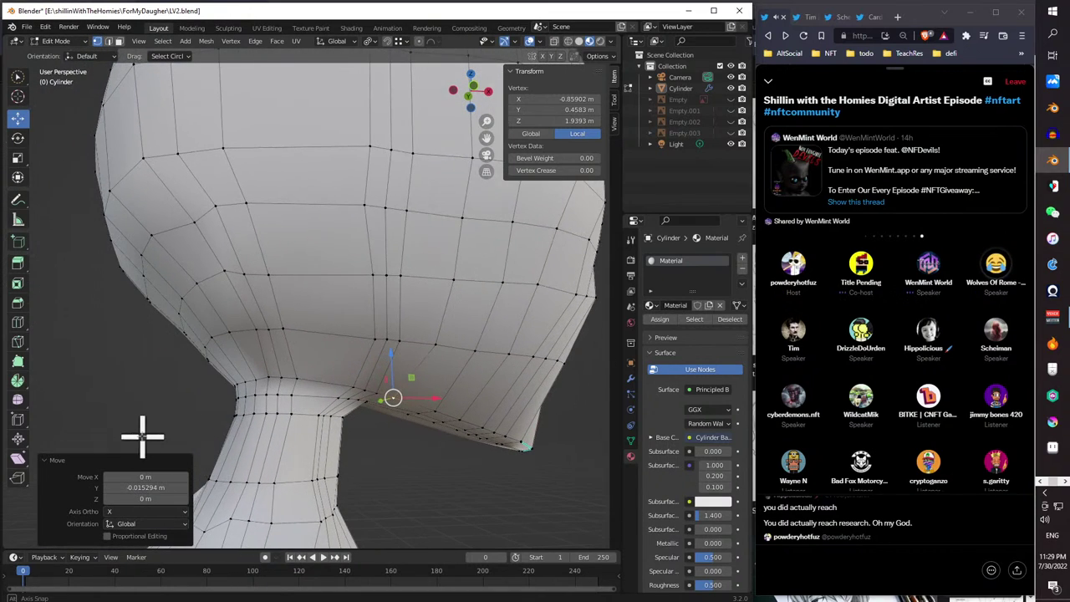
pyautogui.moveTo(292, 430); pyautogui.dragTo(277, 461, button='middle')
pyautogui.scroll(5, 308, 436)
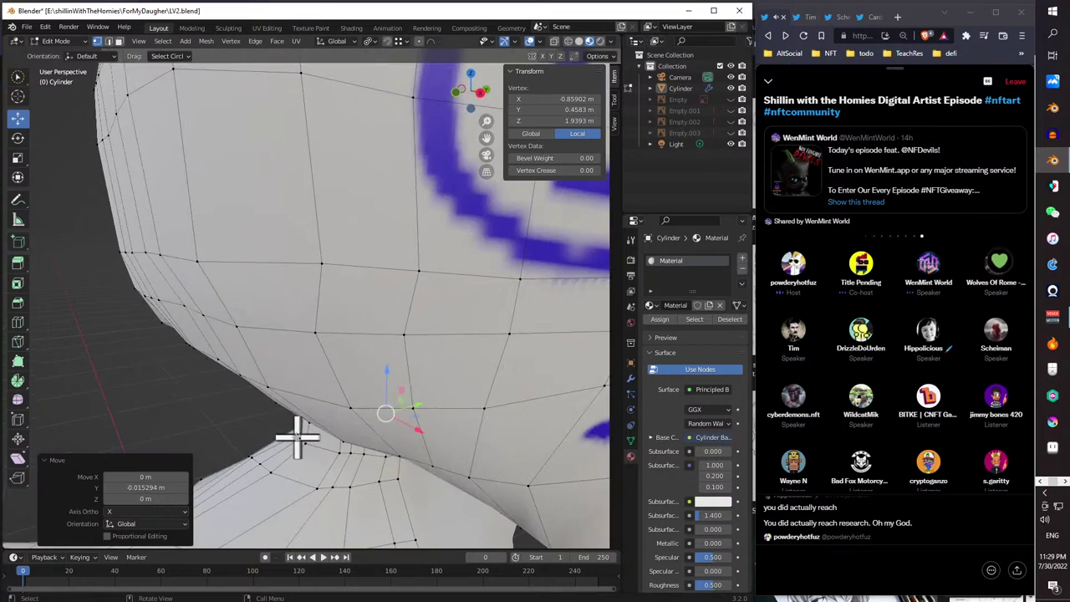
pyautogui.scroll(-5, 293, 437)
# - Shift a vertex at the side of the head by -0.015107 m along X
pyautogui.moveTo(232, 376); pyautogui.dragTo(318, 375, button='middle')
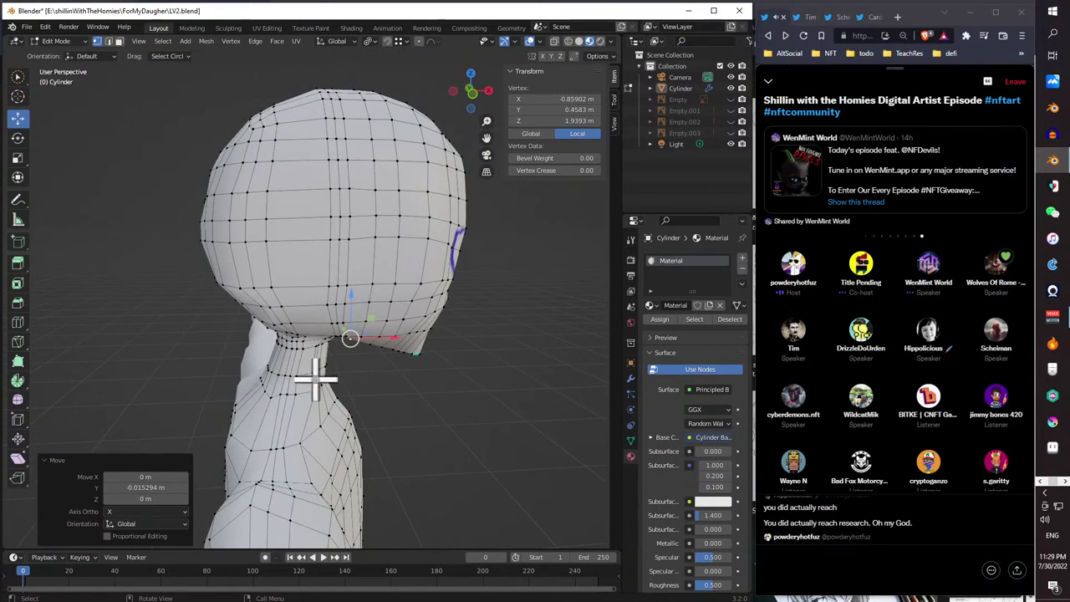
pyautogui.click(260, 305)
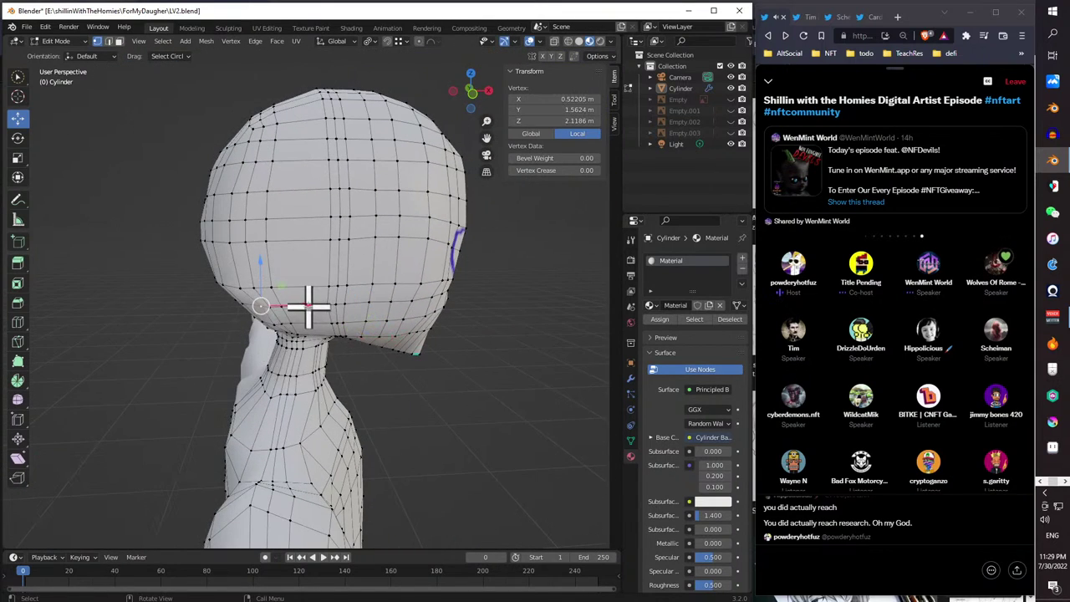
pyautogui.press('g')
pyautogui.press('x')
pyautogui.click(299, 306)
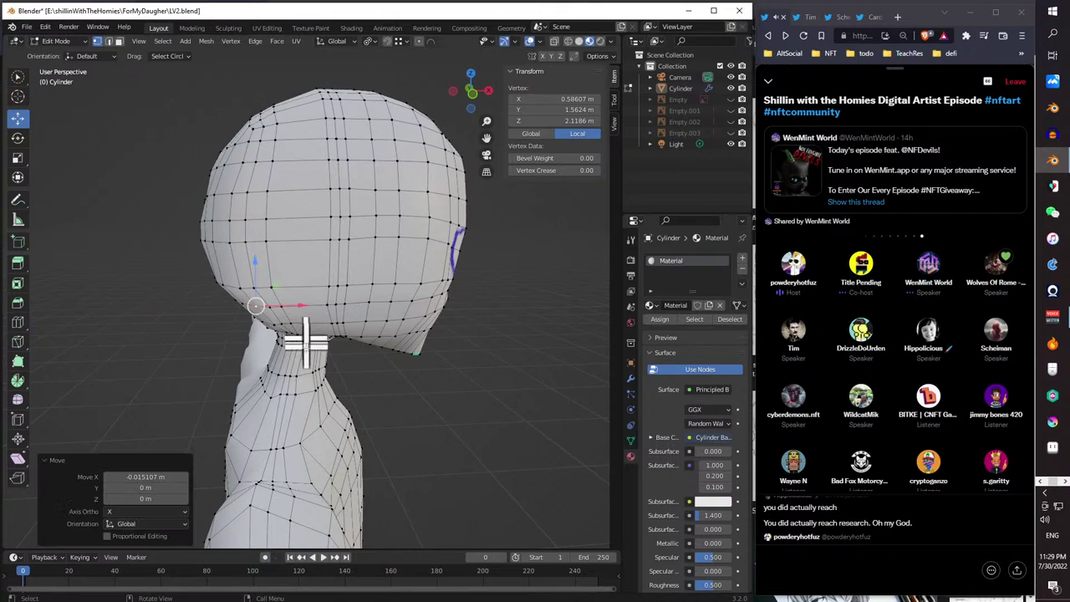
# - Select three vertices at the base of the neck, viewed from under the head
pyautogui.moveTo(304, 342); pyautogui.dragTo(310, 315, button='middle')
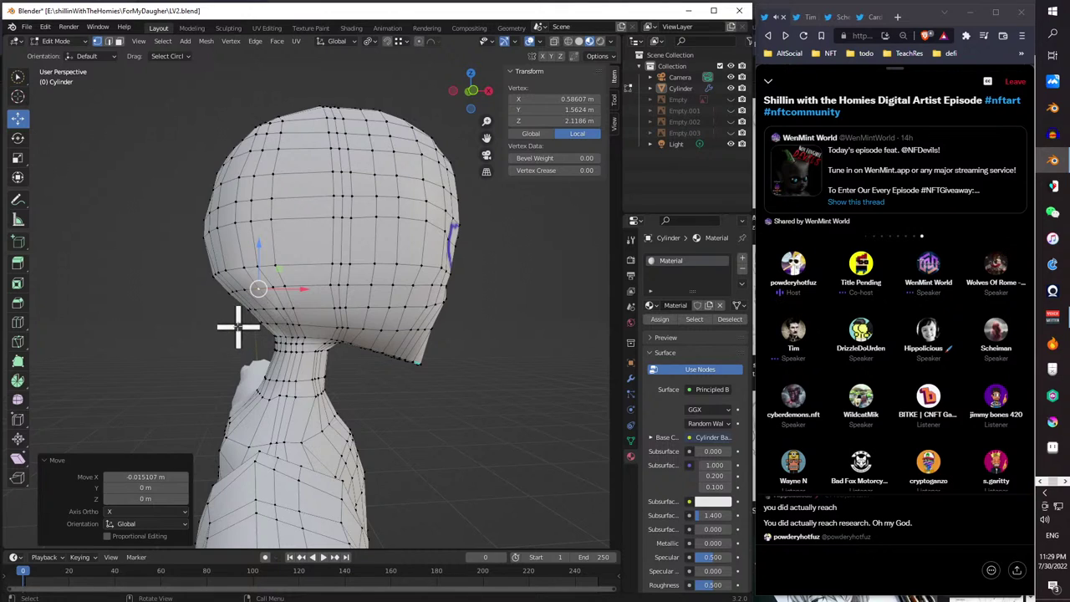
pyautogui.moveTo(304, 411); pyautogui.dragTo(352, 318, button='middle')
pyautogui.scroll(4, 291, 414)
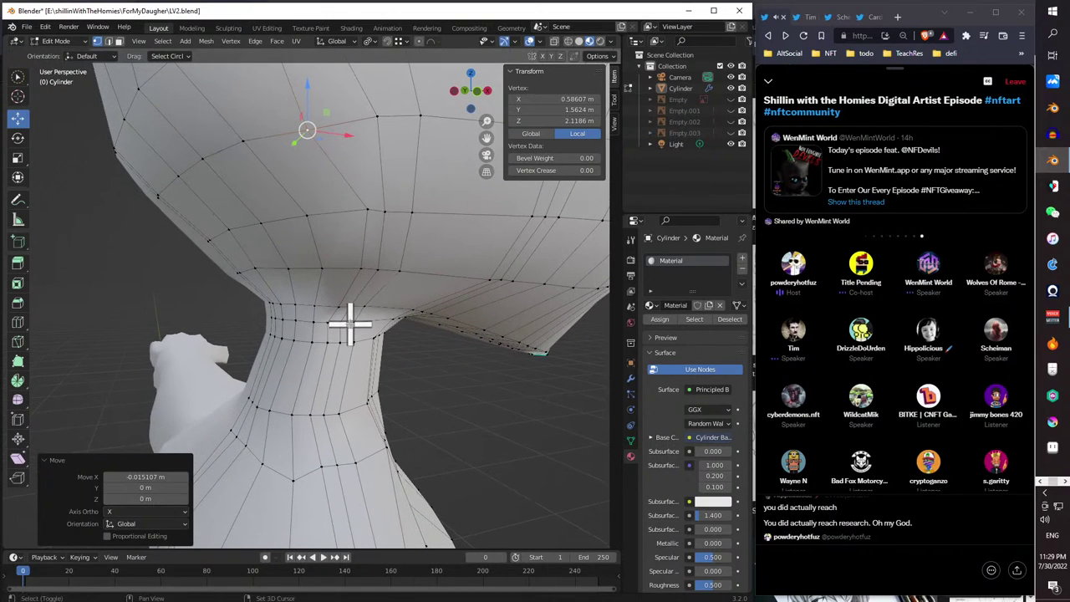
pyautogui.click(320, 467)
pyautogui.keyDown('shift'); pyautogui.click(340, 461); pyautogui.keyUp('shift')
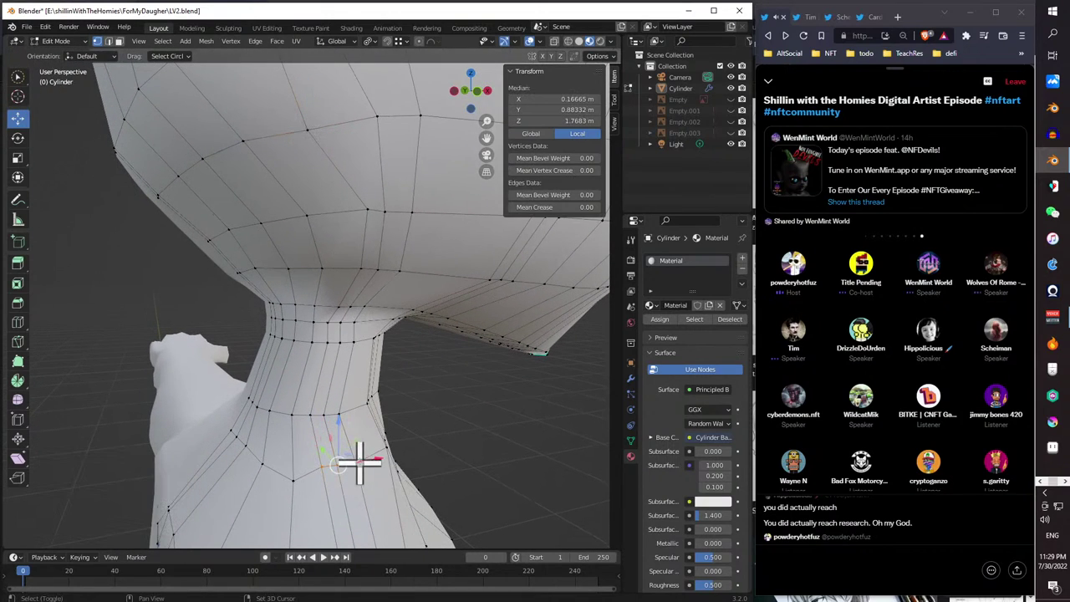
pyautogui.keyDown('shift'); pyautogui.click(347, 435); pyautogui.keyUp('shift')
pyautogui.moveTo(346, 435); pyautogui.dragTo(411, 447, button='middle')
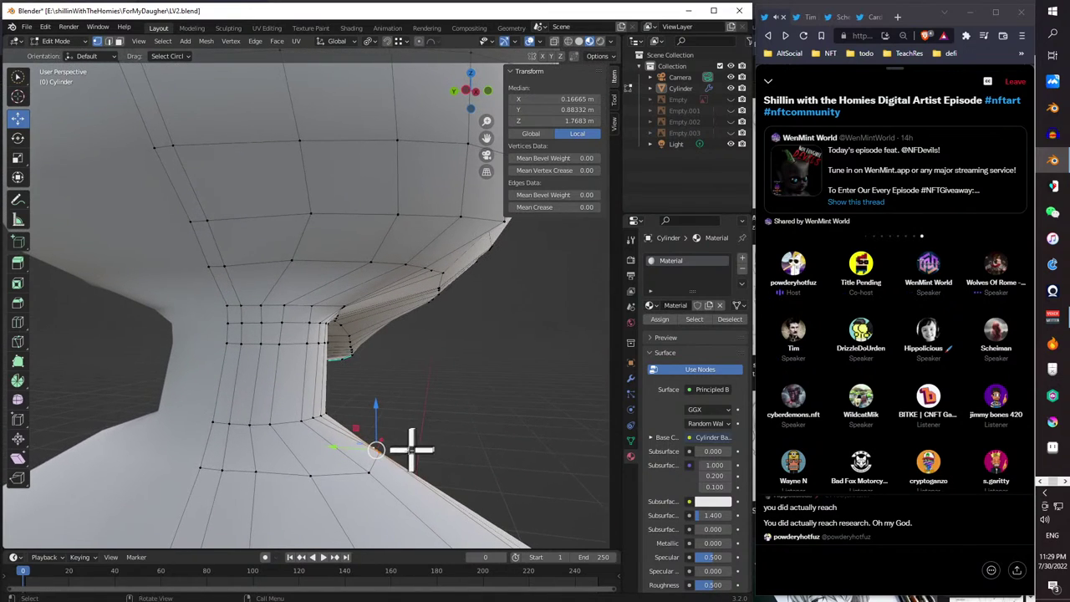
# - Set Transform Orientation to Normal and push a shoulder vertex along its normal
pyautogui.click(339, 43)
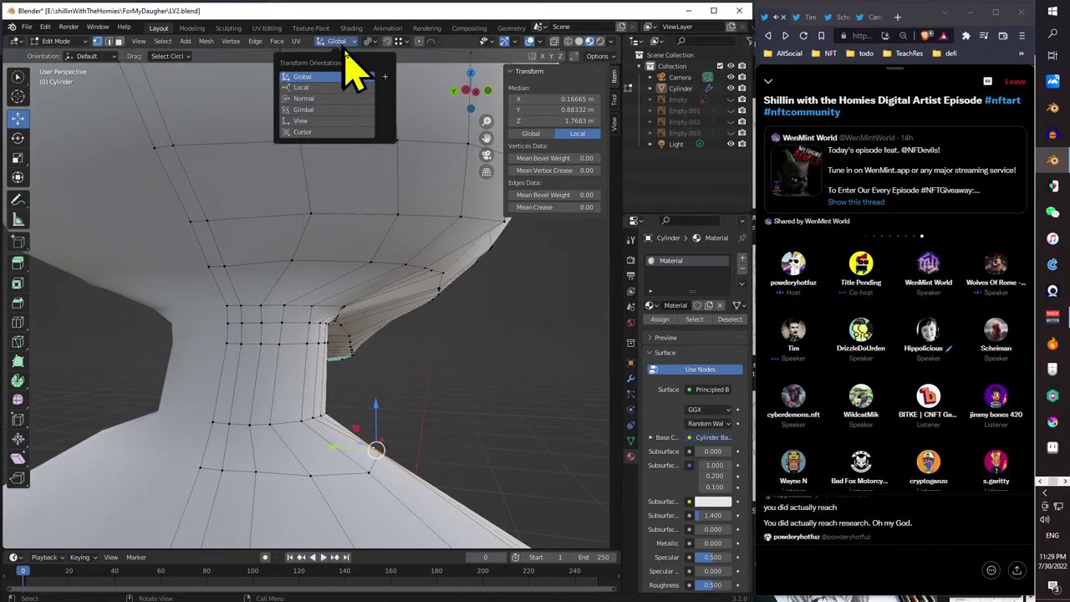
pyautogui.click(351, 94)
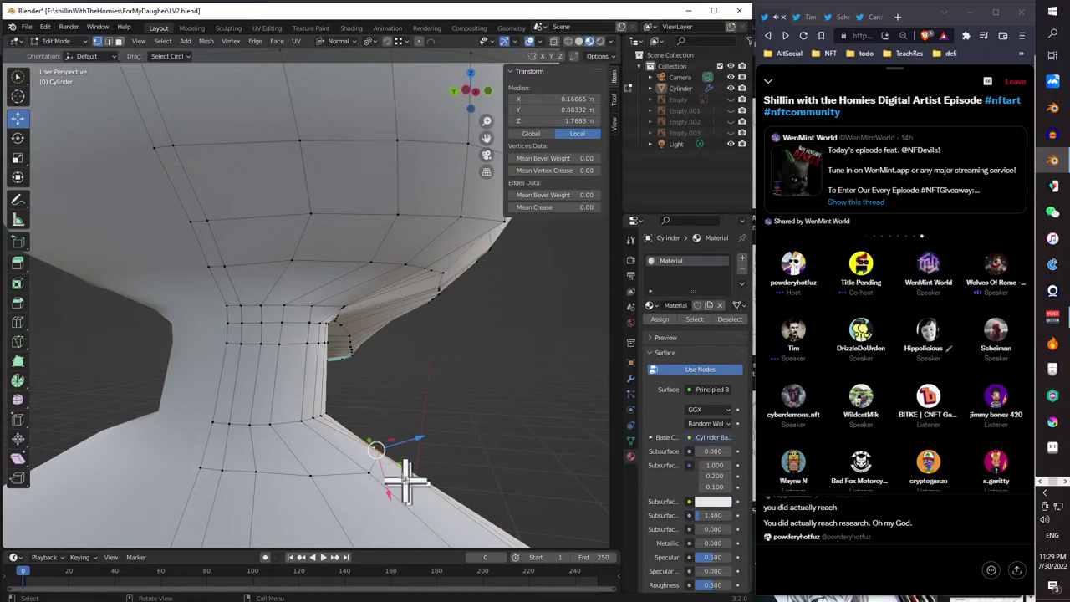
pyautogui.scroll(-5, 411, 464)
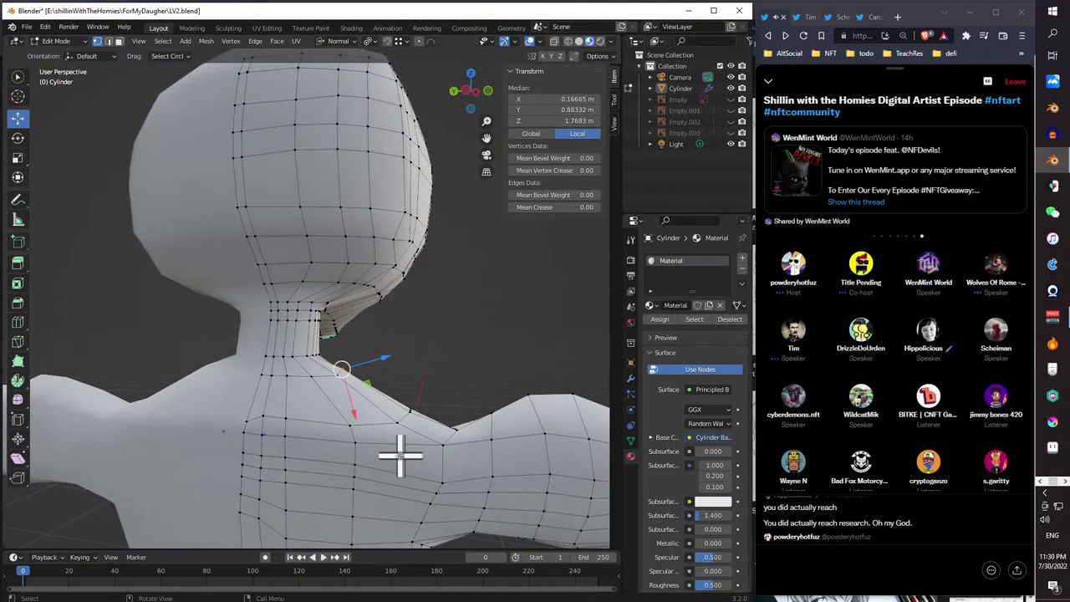
pyautogui.moveTo(399, 451); pyautogui.dragTo(263, 418, button='middle')
pyautogui.press('g')
pyautogui.click(256, 418)
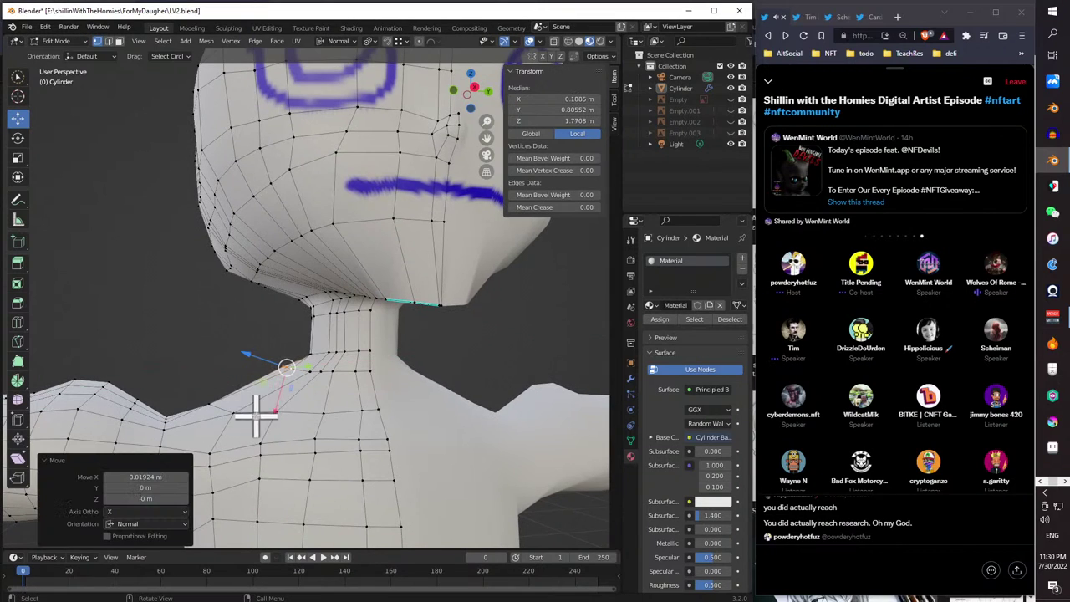
pyautogui.press('g')
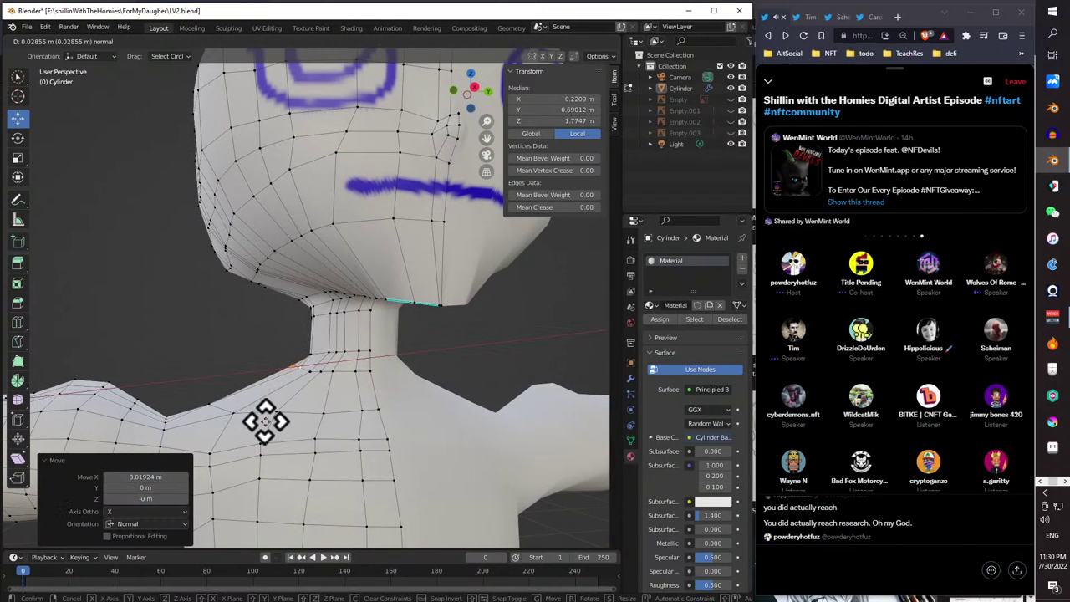
pyautogui.click(268, 425)
# - Push a second shoulder vertex along its normal
pyautogui.moveTo(267, 425); pyautogui.dragTo(382, 442, button='middle')
pyautogui.click(406, 433)
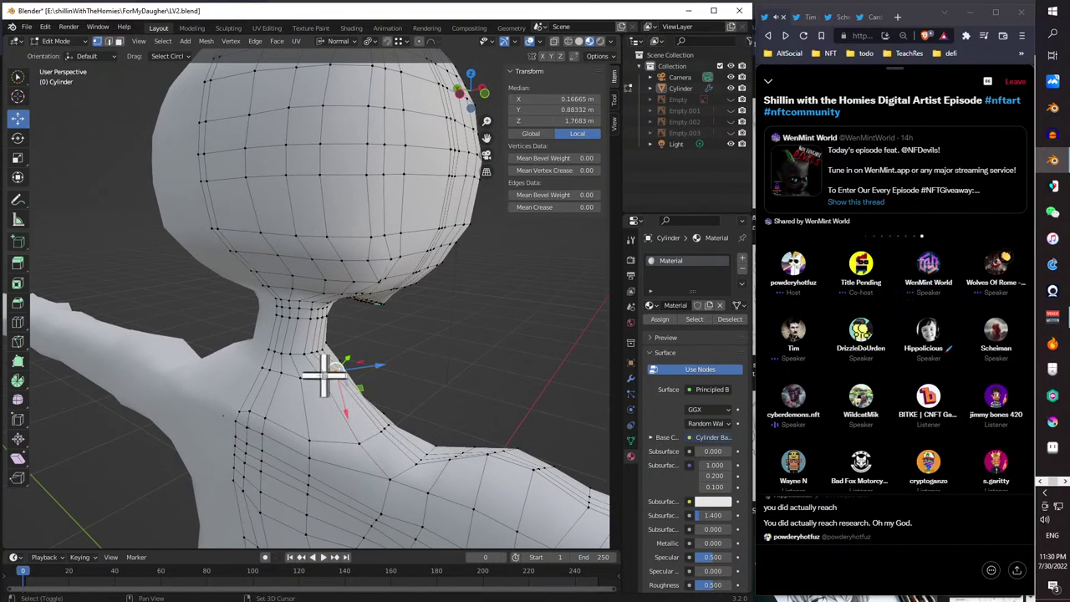
pyautogui.press('g')
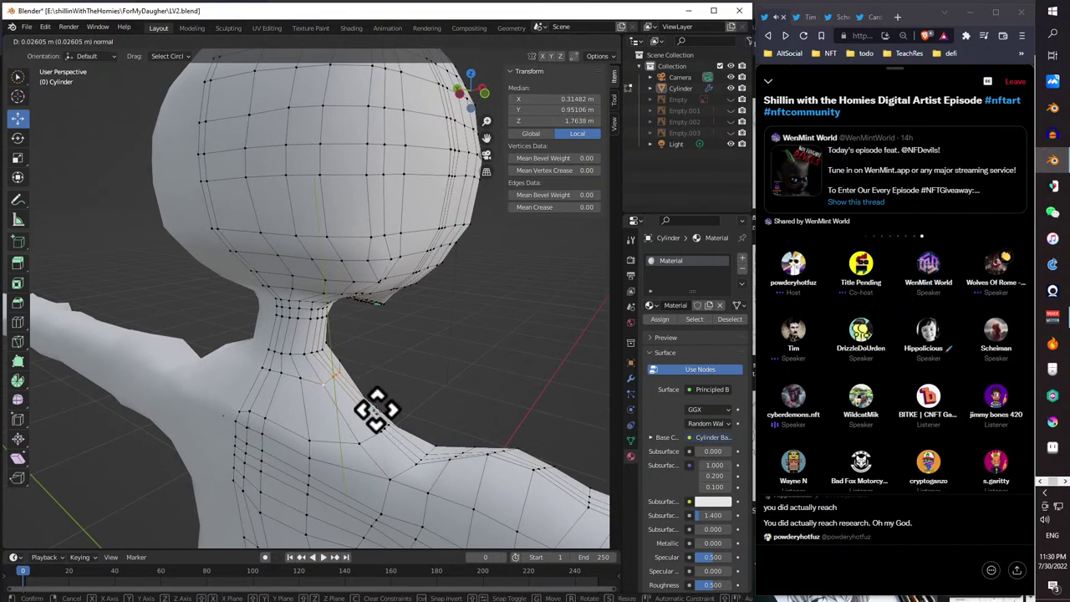
pyautogui.click(379, 422)
pyautogui.moveTo(378, 422); pyautogui.dragTo(276, 368, button='middle')
pyautogui.press('g')
pyautogui.click(241, 372)
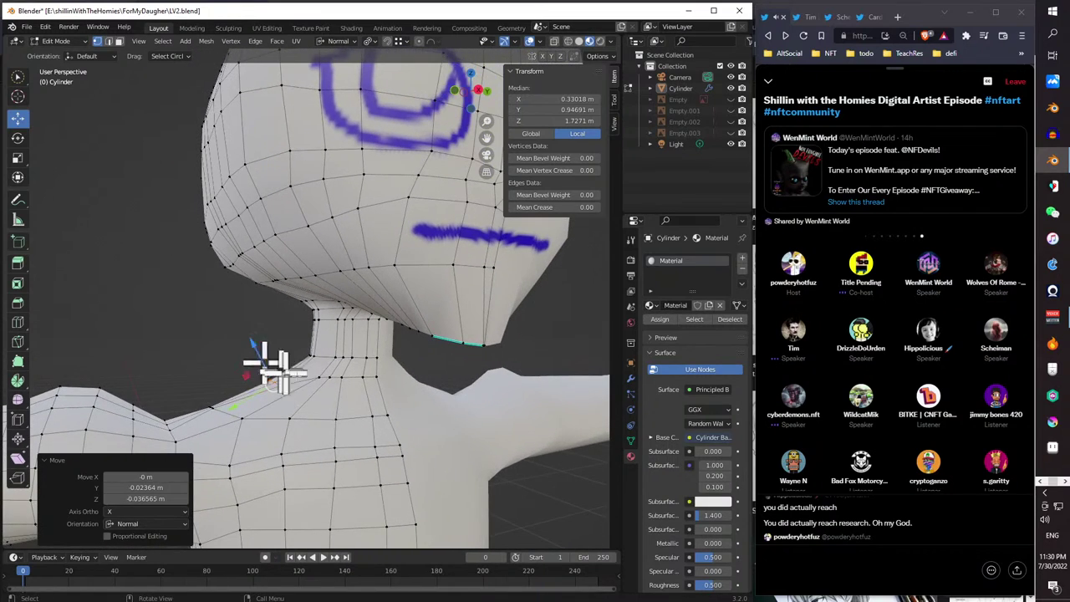
# - Select a vertex path along the neck, switch back to Global, and lower it 0.047309 m
pyautogui.keyDown('ctrl'); pyautogui.keyDown('shift'); pyautogui.click(347, 378); pyautogui.keyUp('shift'); pyautogui.keyUp('ctrl')
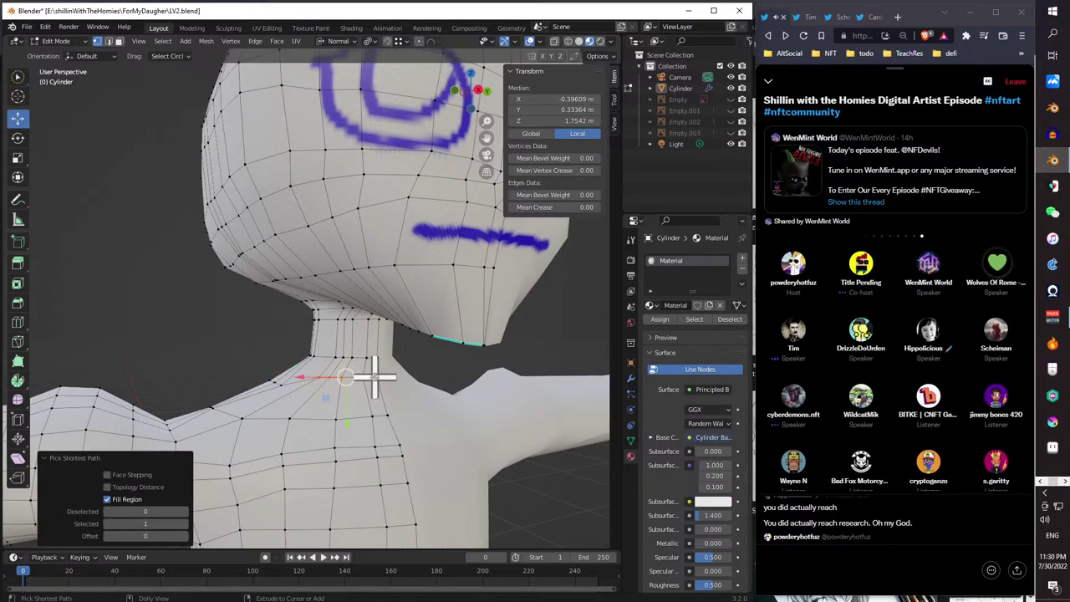
pyautogui.press('g')
pyautogui.click(341, 432)
pyautogui.moveTo(341, 432)
pyautogui.mouseDown(button='middle')
pyautogui.moveTo(389, 443)
pyautogui.moveTo(342, 429)
pyautogui.mouseUp(button='middle')
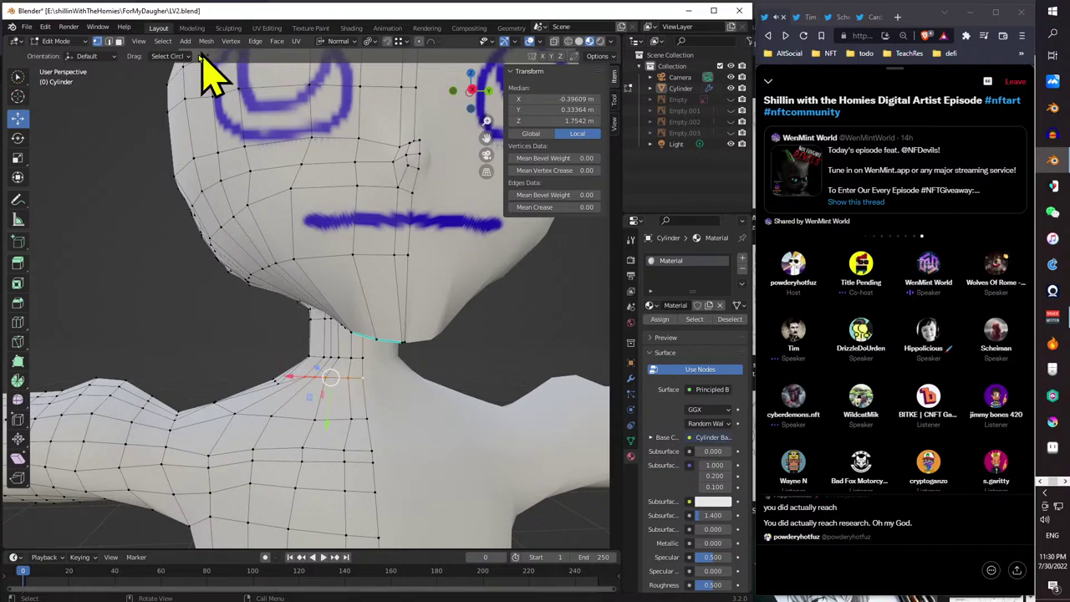
pyautogui.click(337, 41)
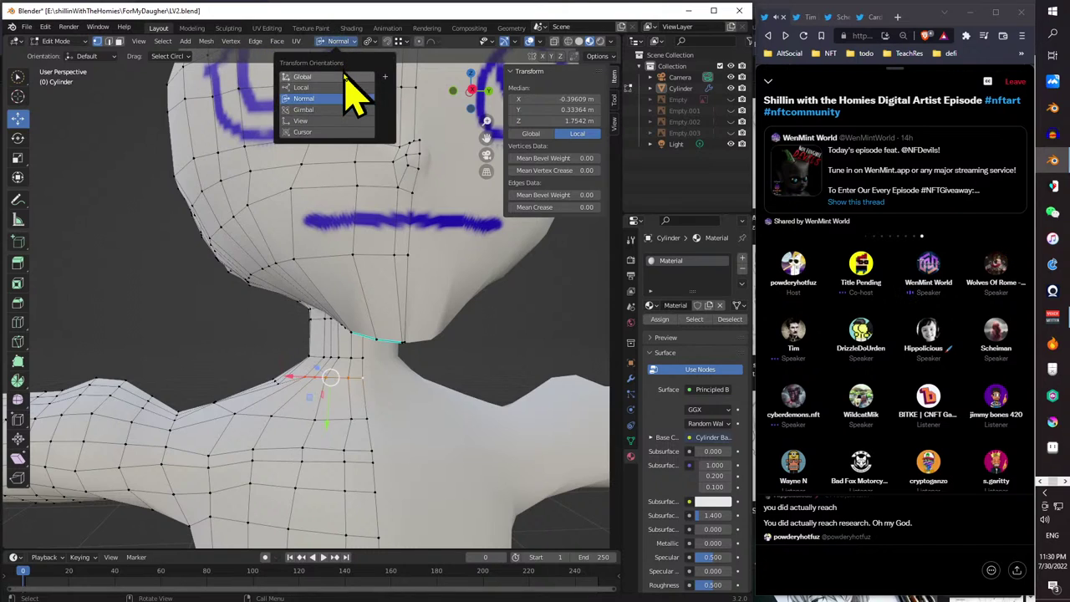
pyautogui.click(346, 76)
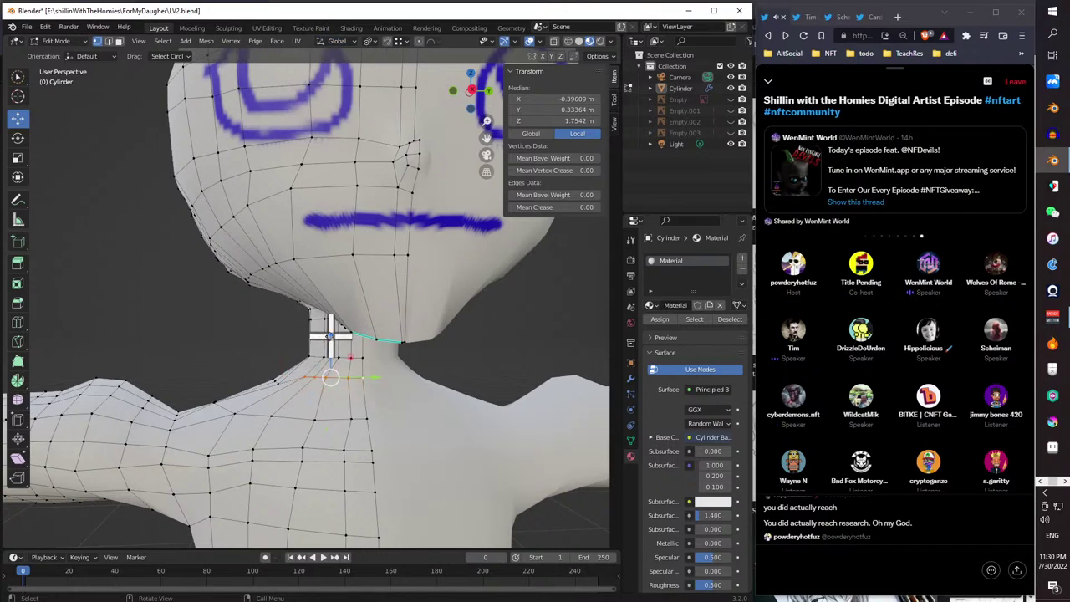
pyautogui.moveTo(334, 342); pyautogui.dragTo(334, 354)
pyautogui.moveTo(334, 353); pyautogui.dragTo(383, 382, button='middle')
# - Shift a neck-base vertex 0.014396 m along Y, then select another path across the neck
pyautogui.click(333, 390)
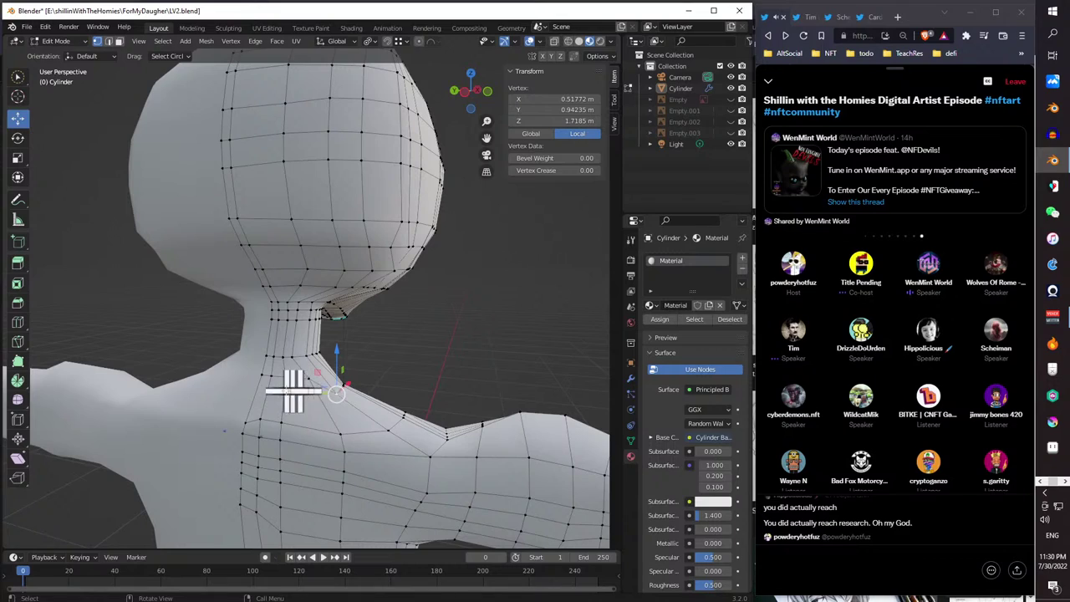
pyautogui.moveTo(294, 390); pyautogui.dragTo(299, 365)
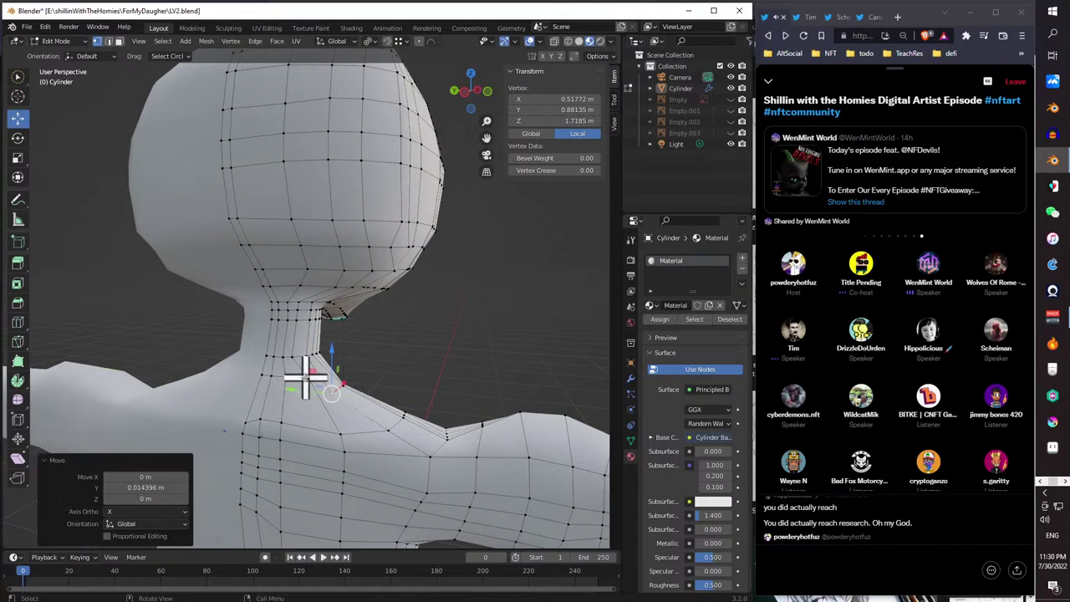
pyautogui.click(309, 376)
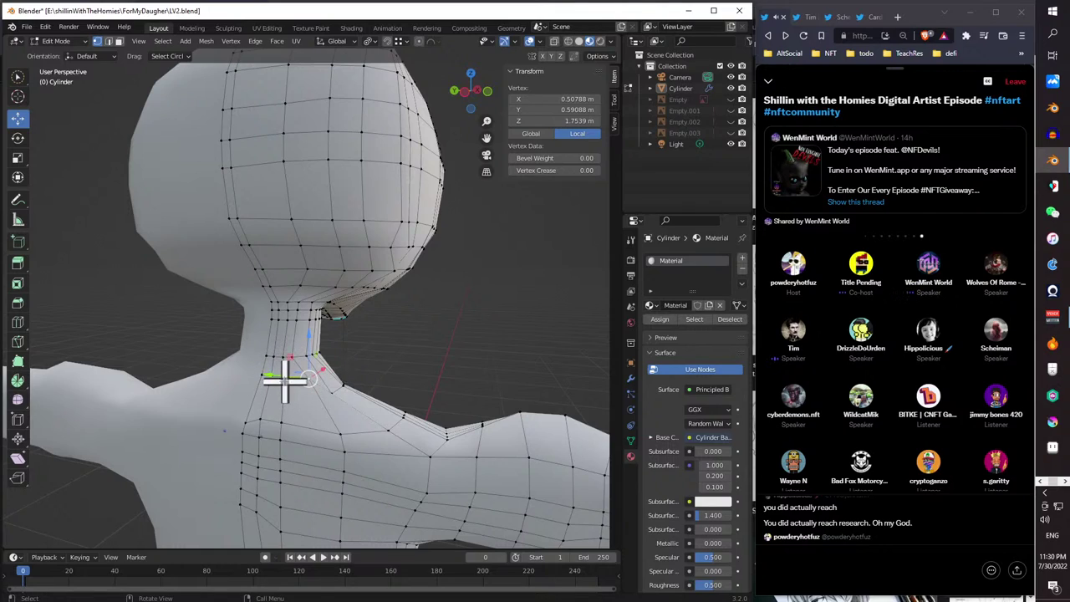
pyautogui.keyDown('ctrl'); pyautogui.click(282, 380); pyautogui.keyUp('ctrl')
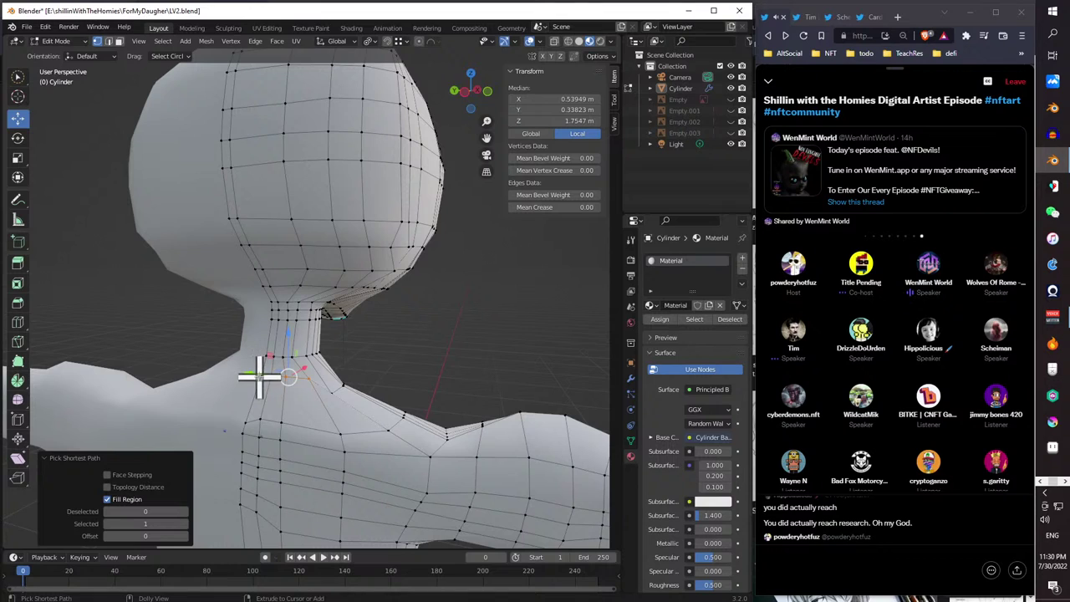
# - Lower the selected neck vertices along Z, then shift them sideways along X
pyautogui.press('g')
pyautogui.press('z')
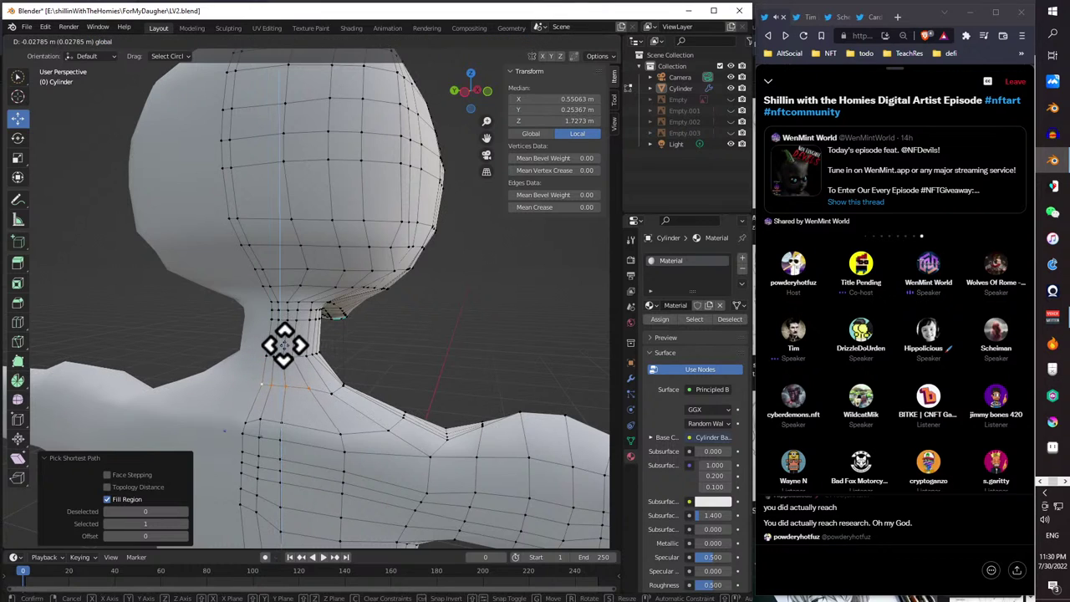
pyautogui.click(284, 347)
pyautogui.moveTo(285, 346); pyautogui.dragTo(357, 378, button='middle')
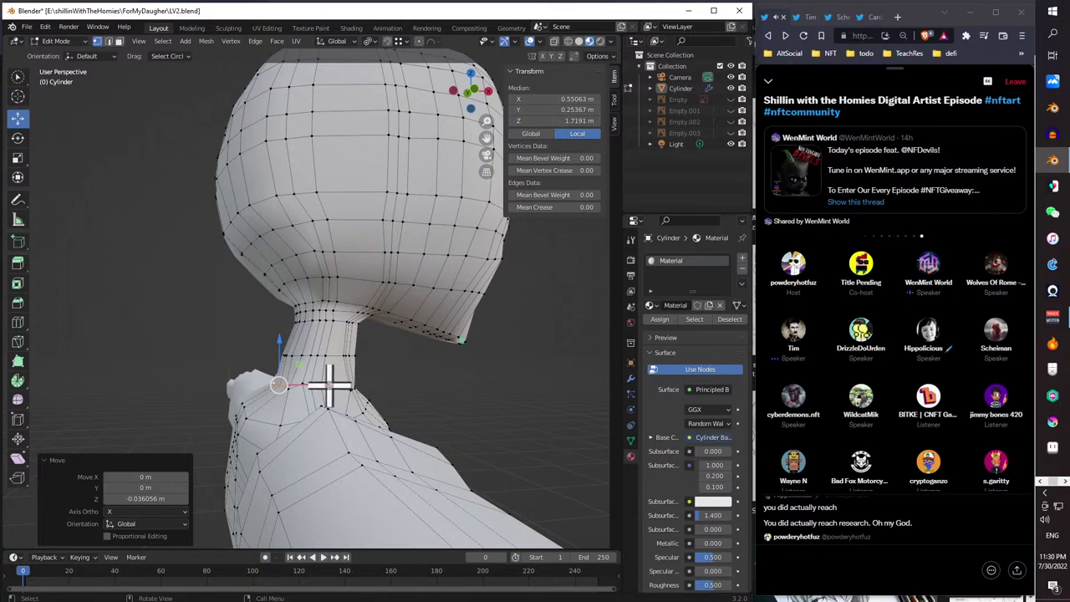
pyautogui.press('g')
pyautogui.press('x')
pyautogui.click(320, 384)
# - Lower one neck vertex along Z, then move a pair of neck vertices
pyautogui.click(306, 383)
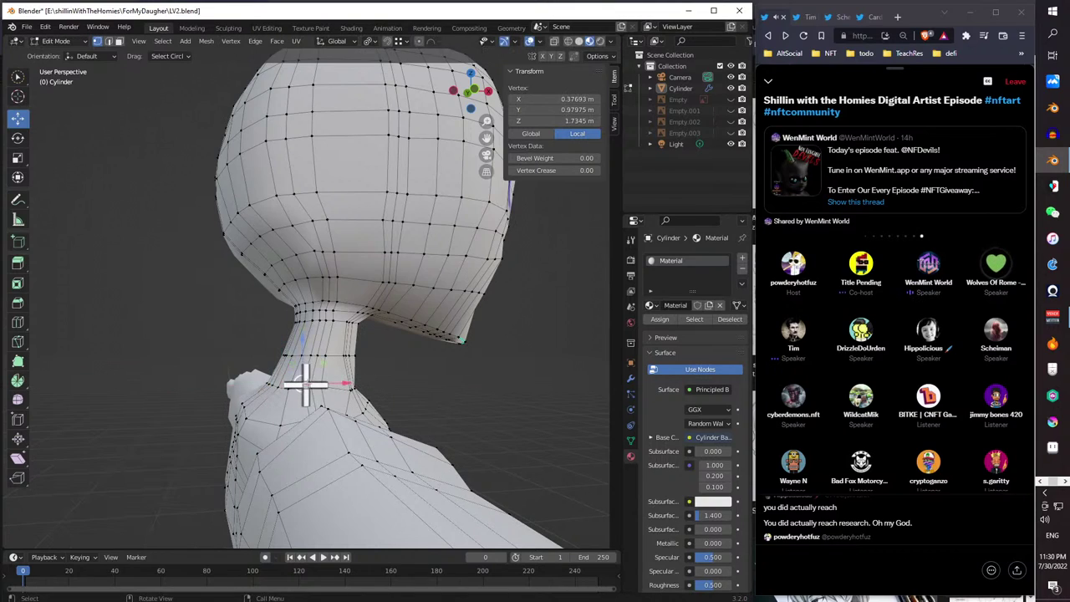
pyautogui.press('g')
pyautogui.press('z')
pyautogui.click(303, 352)
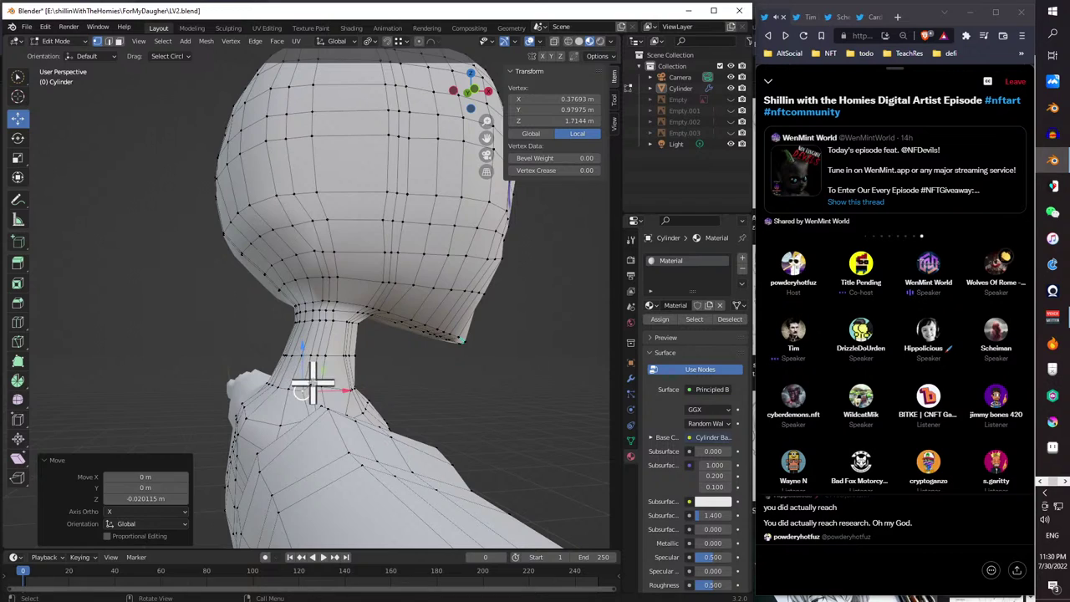
pyautogui.click(324, 380)
pyautogui.keyDown('shift'); pyautogui.click(325, 387); pyautogui.keyUp('shift')
pyautogui.press('g')
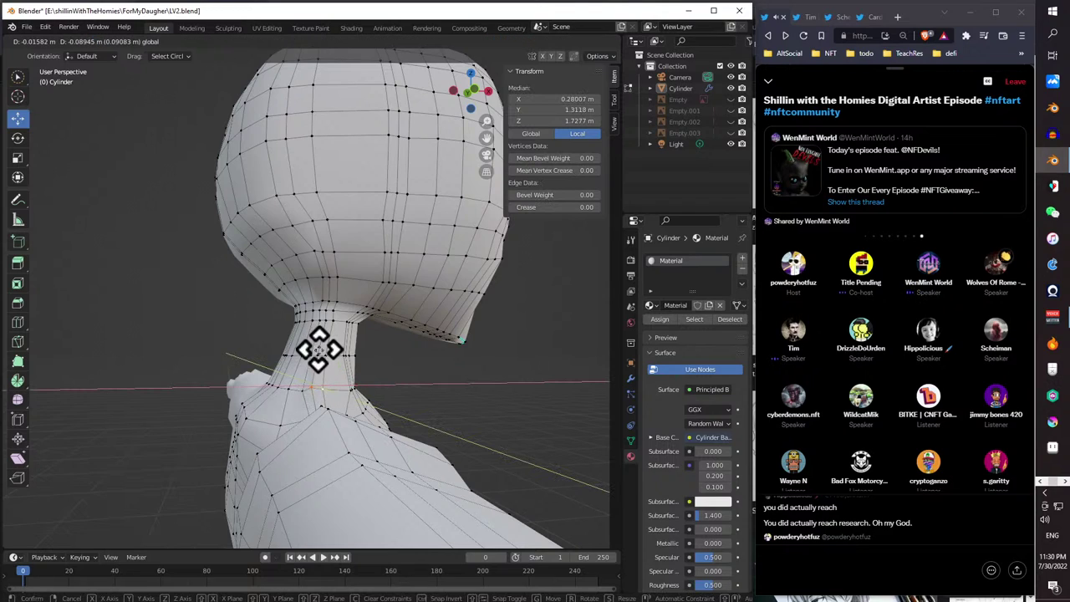
pyautogui.click(321, 355)
# - Reposition two more neck vertices one at a time, lowering the second slightly
pyautogui.click(323, 385)
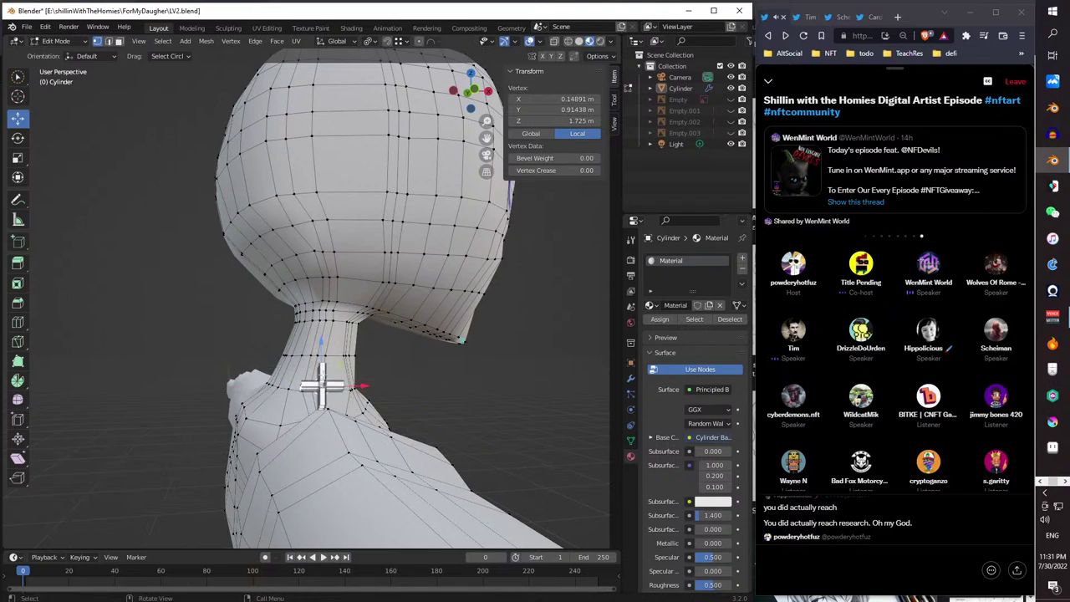
pyautogui.press('g')
pyautogui.click(315, 376)
pyautogui.click(313, 385)
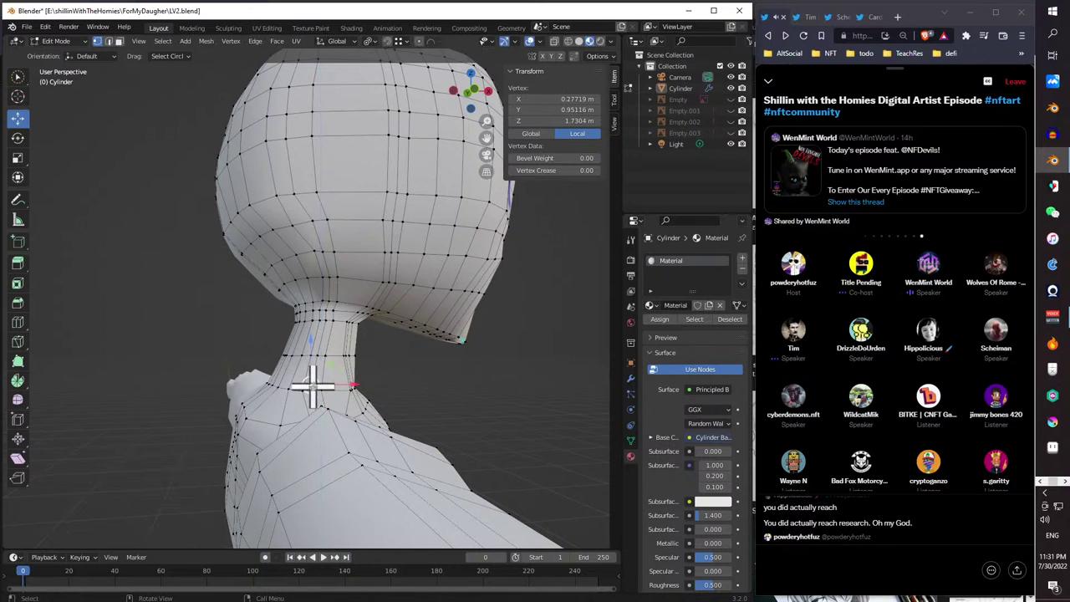
pyautogui.press('g')
pyautogui.click(310, 355)
pyautogui.moveTo(310, 356); pyautogui.dragTo(227, 387, button='middle')
pyautogui.moveTo(343, 401); pyautogui.dragTo(304, 429, button='middle')
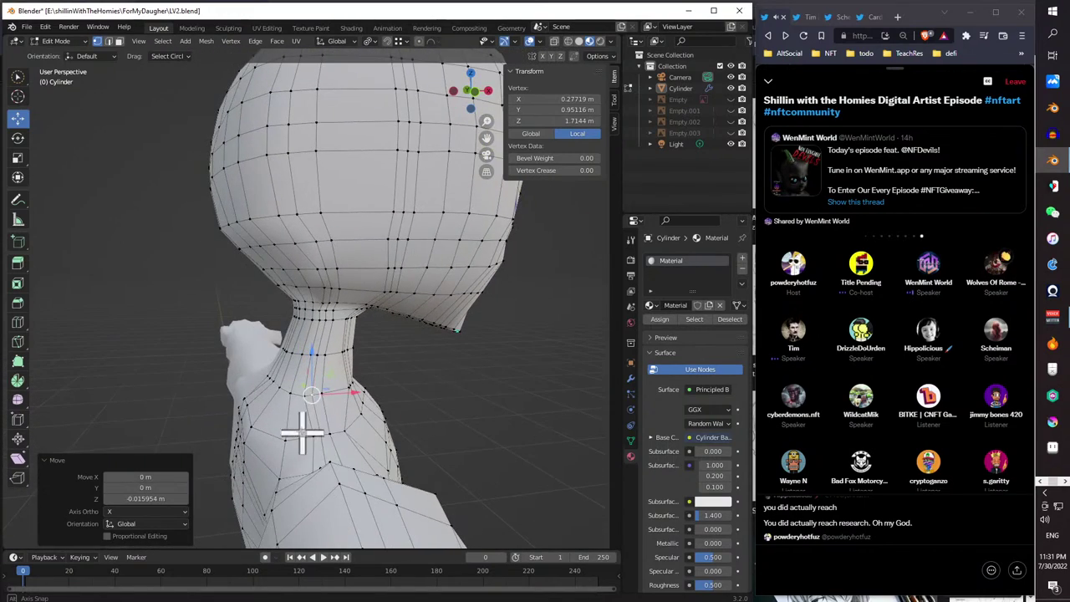
# - Slide a lower-neck vertex -0.026936 m and a collar vertex 0.011084 m along X
pyautogui.click(356, 432)
pyautogui.moveTo(361, 432); pyautogui.dragTo(335, 435)
pyautogui.click(312, 435)
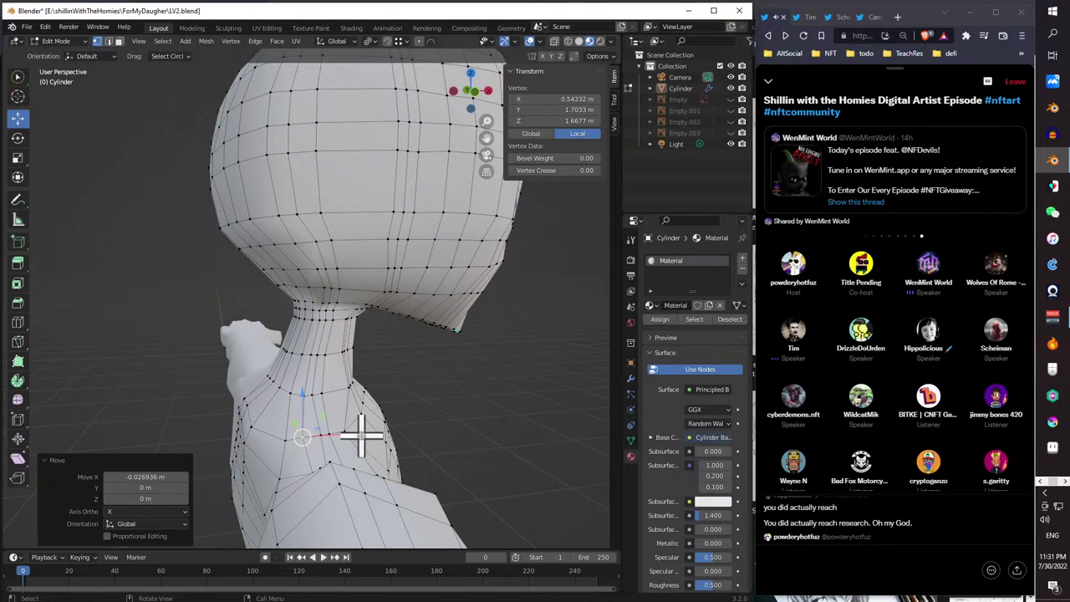
pyautogui.click(330, 433)
pyautogui.moveTo(366, 431); pyautogui.dragTo(359, 429)
pyautogui.moveTo(359, 429); pyautogui.dragTo(423, 418, button='middle')
pyautogui.scroll(-6, 234, 418)
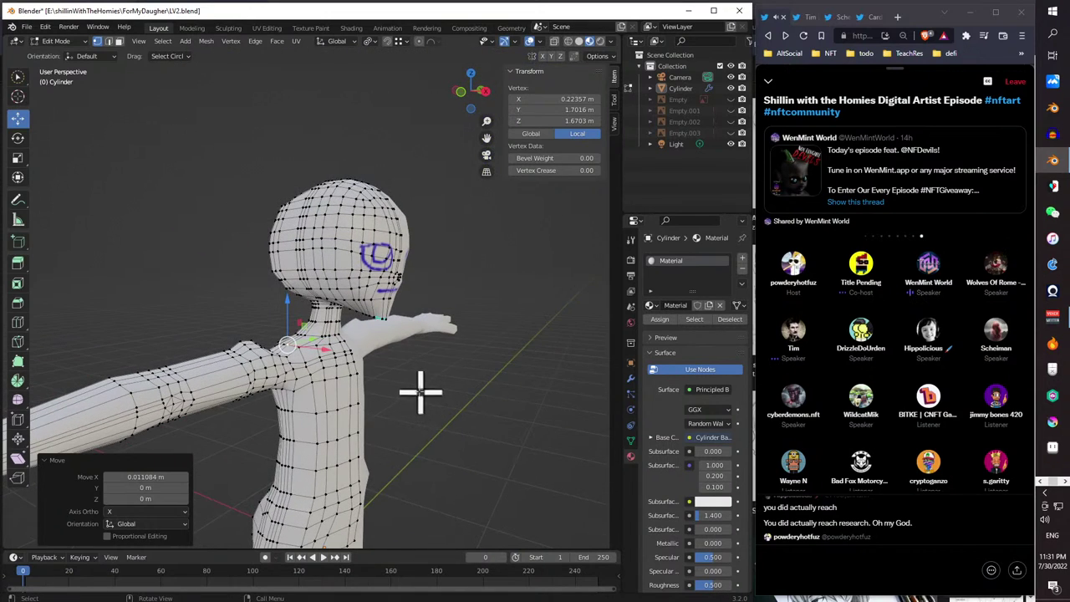
pyautogui.scroll(-3, 376, 358)
pyautogui.scroll(5, 368, 355)
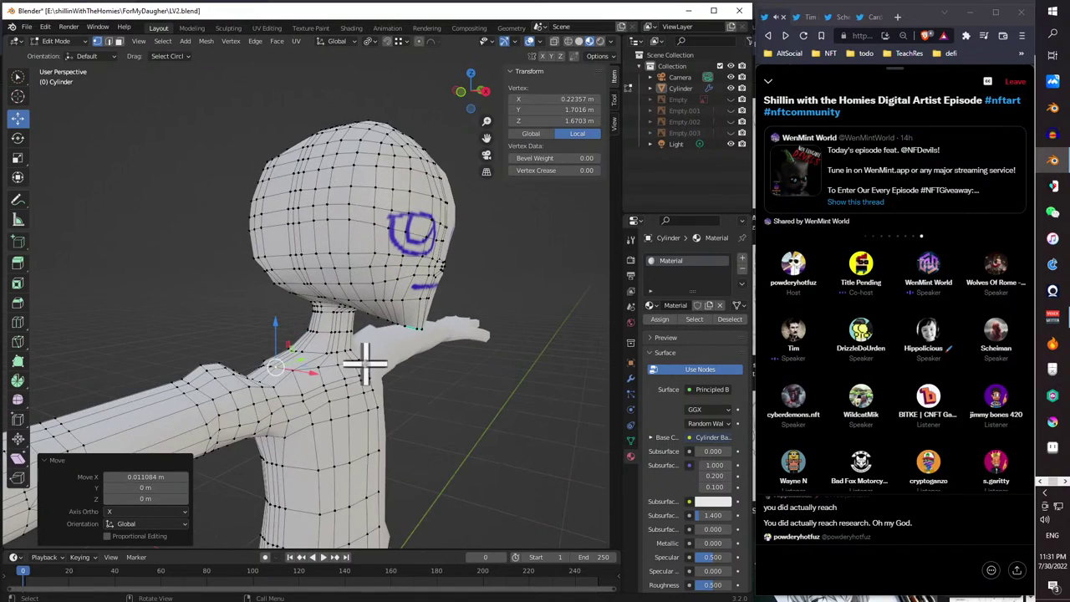
pyautogui.moveTo(362, 359); pyautogui.dragTo(370, 394, button='middle')
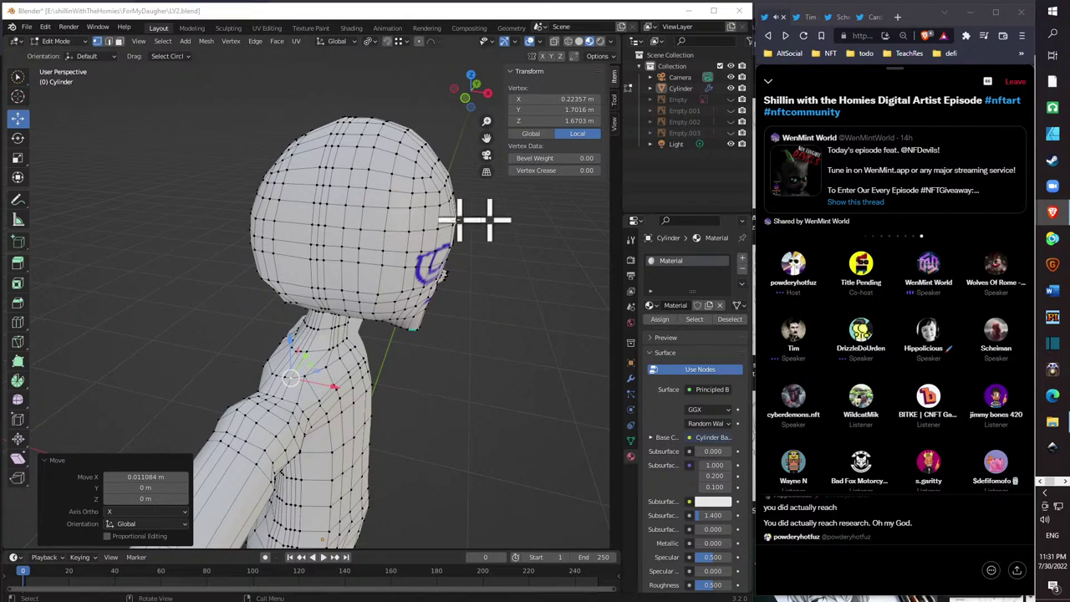
pyautogui.moveTo(390, 351); pyautogui.dragTo(316, 309, button='middle')
pyautogui.scroll(-2, 270, 327)
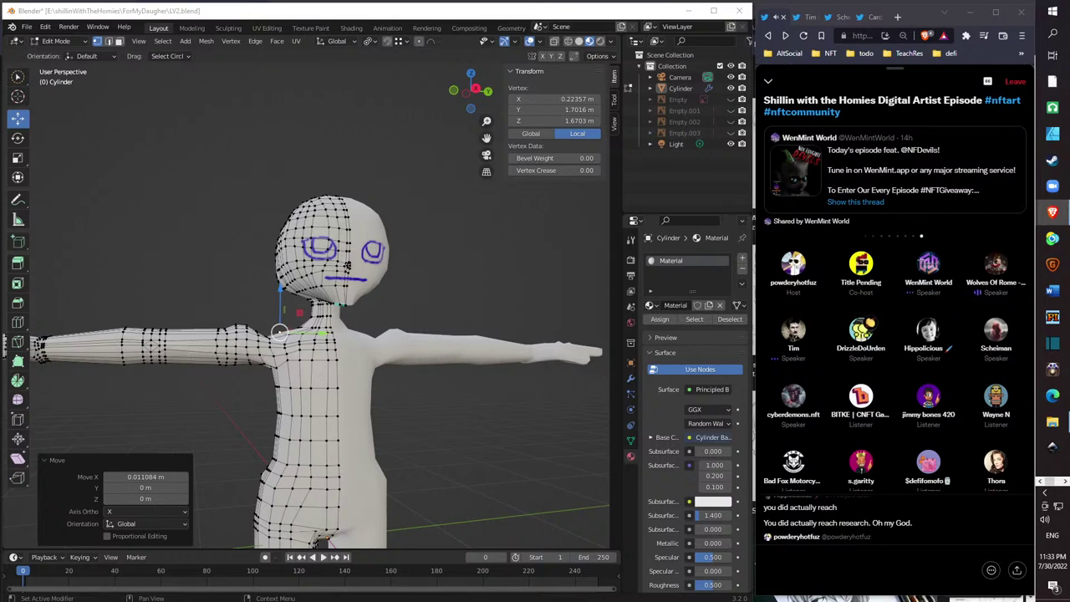
# - Maximize the browser over Blender and scroll to 'What are the Empires NFT drops?'
pyautogui.moveTo(1032, 468); pyautogui.dragTo(817, 52)
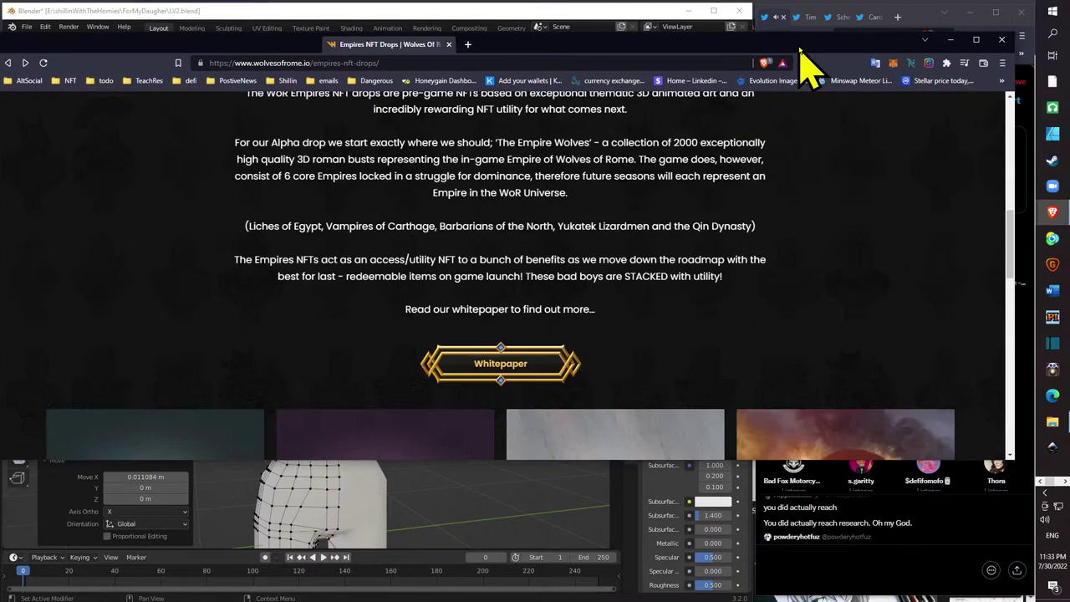
pyautogui.click(976, 40)
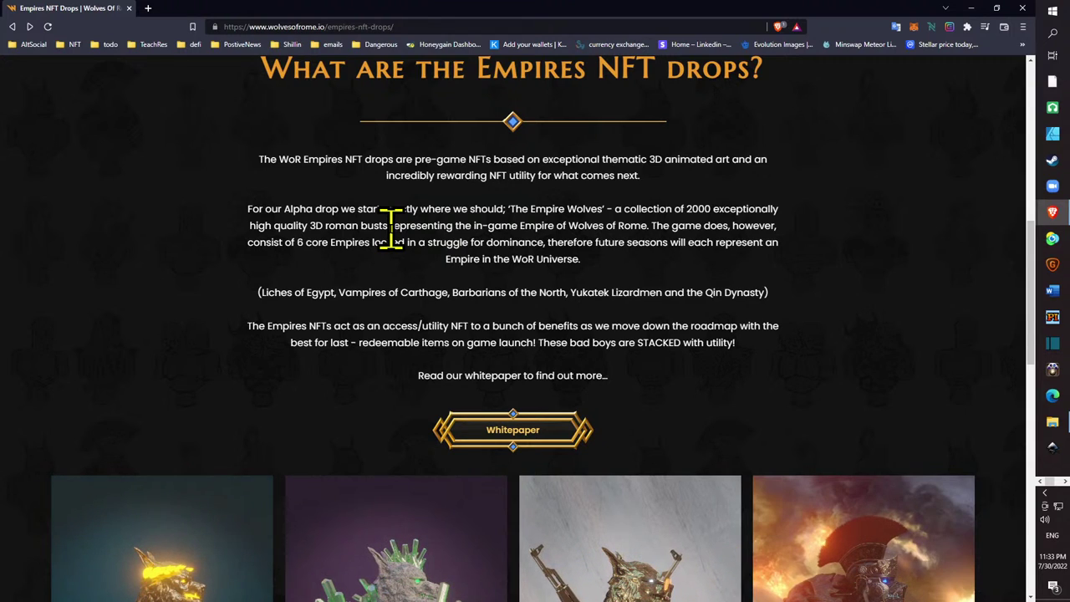
pyautogui.scroll(8, 451, 239)
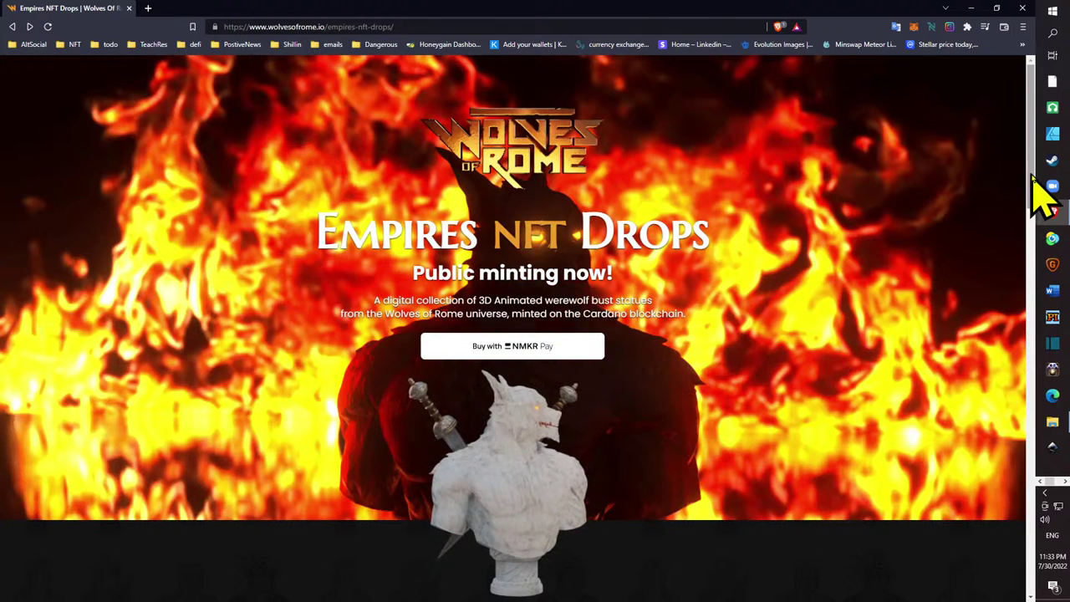
pyautogui.scroll(-2, 1024, 221)
pyautogui.scroll(-4, 1015, 270)
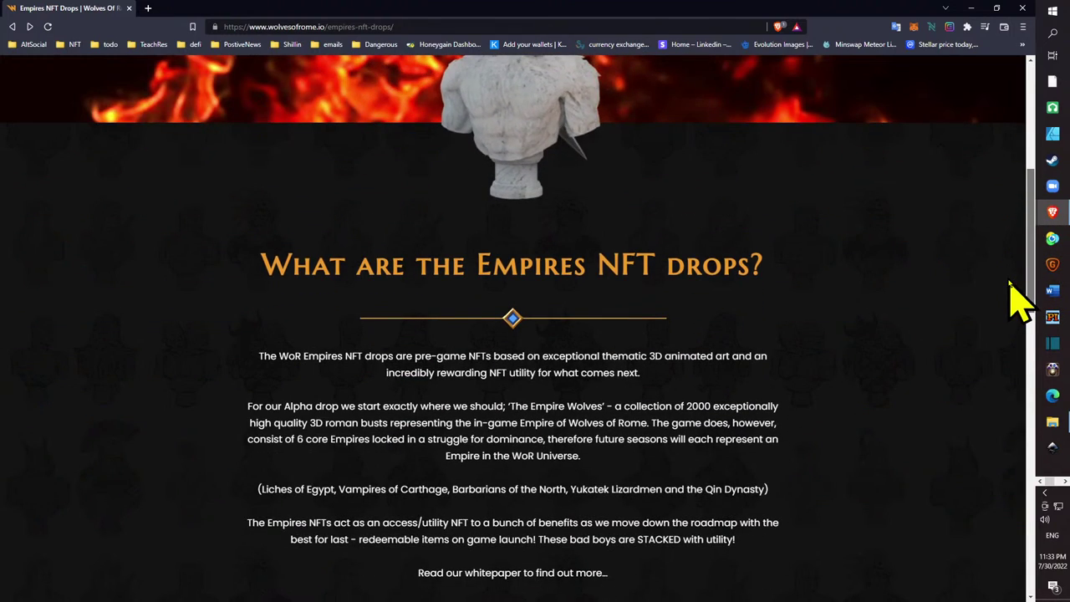
pyautogui.scroll(-1, 1013, 305)
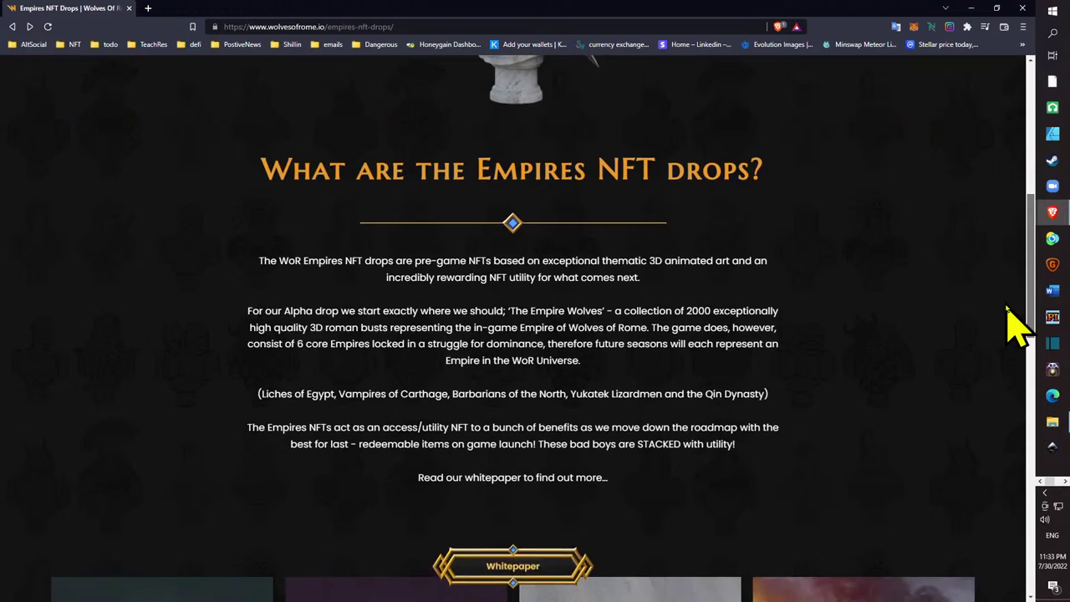
pyautogui.scroll(-8, 1008, 307)
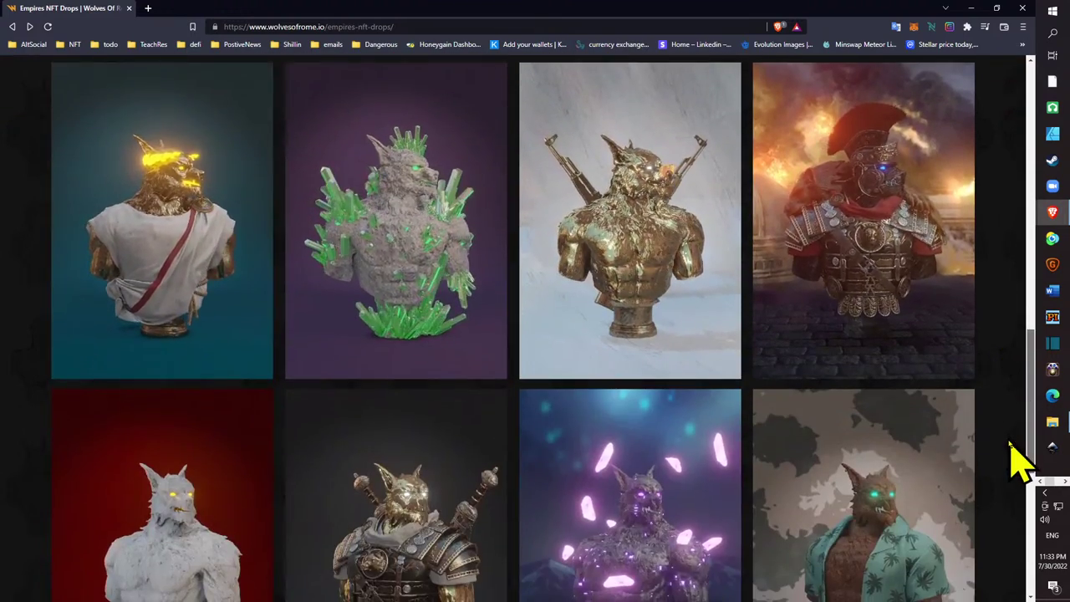
pyautogui.scroll(-4, 1025, 568)
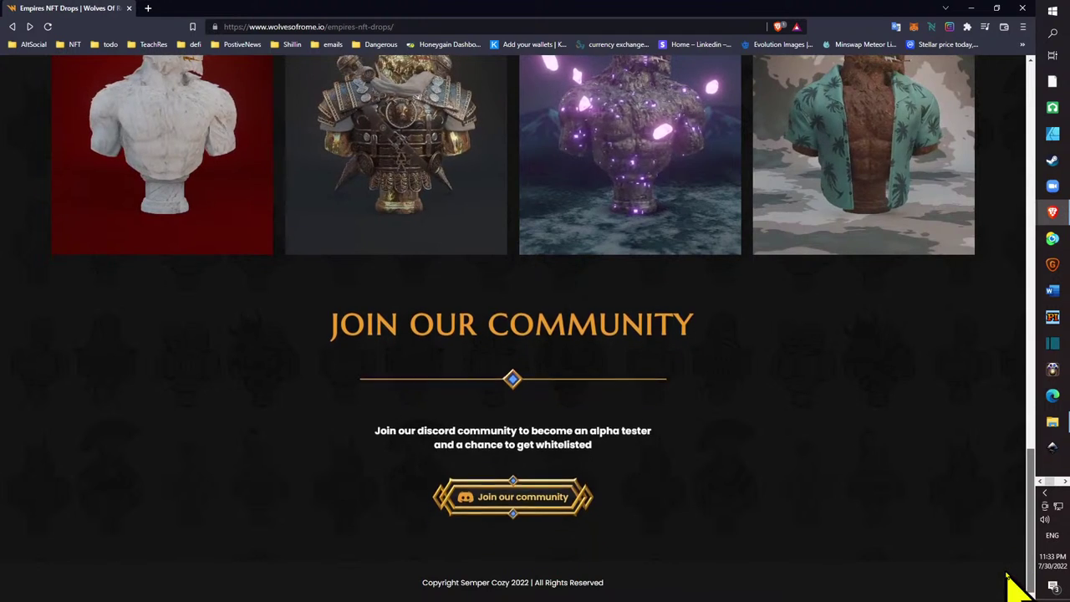
pyautogui.scroll(12, 1008, 575)
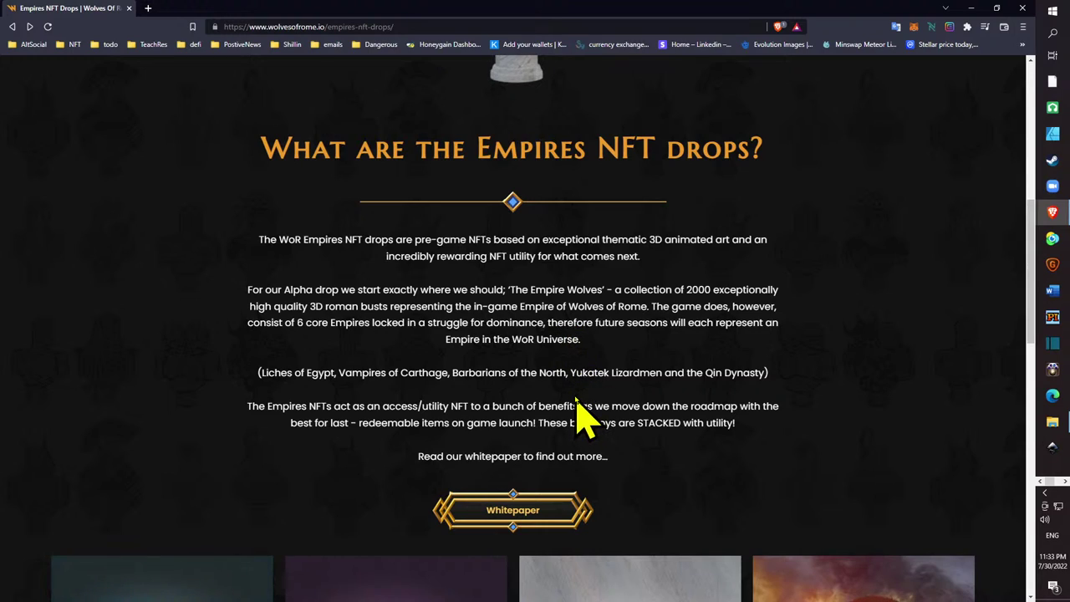
# - Open the Whitepaper in a new tab and scroll to 'The First Step' section
pyautogui.click(515, 514)
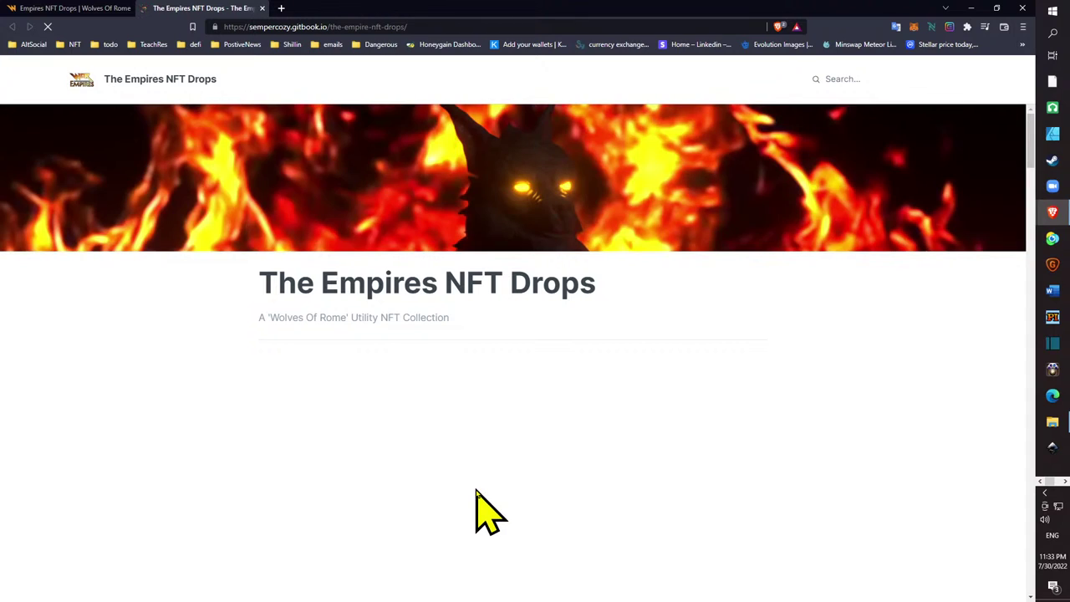
pyautogui.scroll(-7, 470, 442)
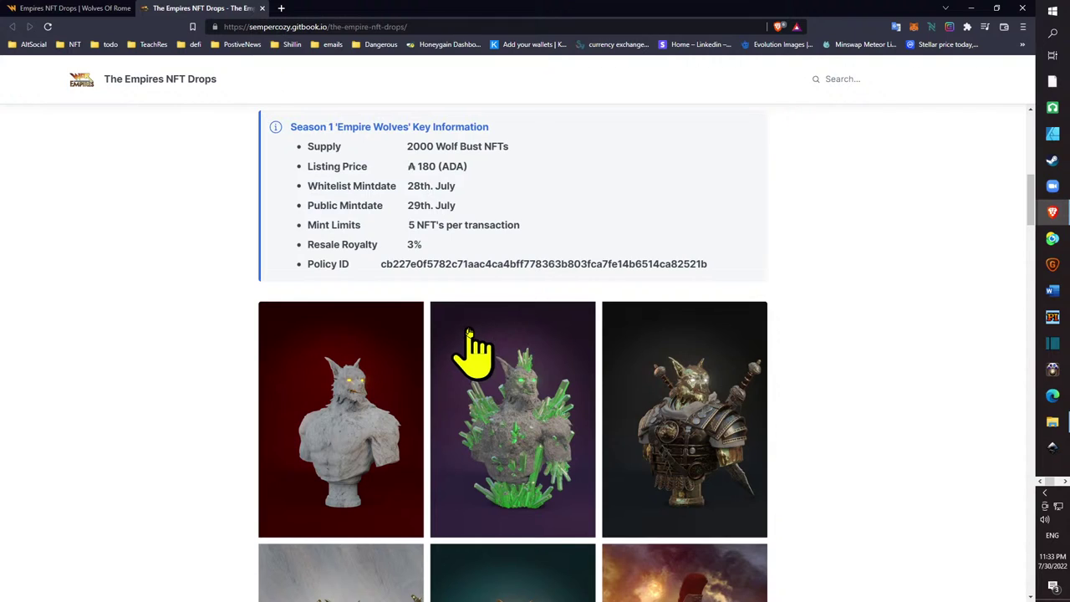
pyautogui.scroll(-6, 460, 334)
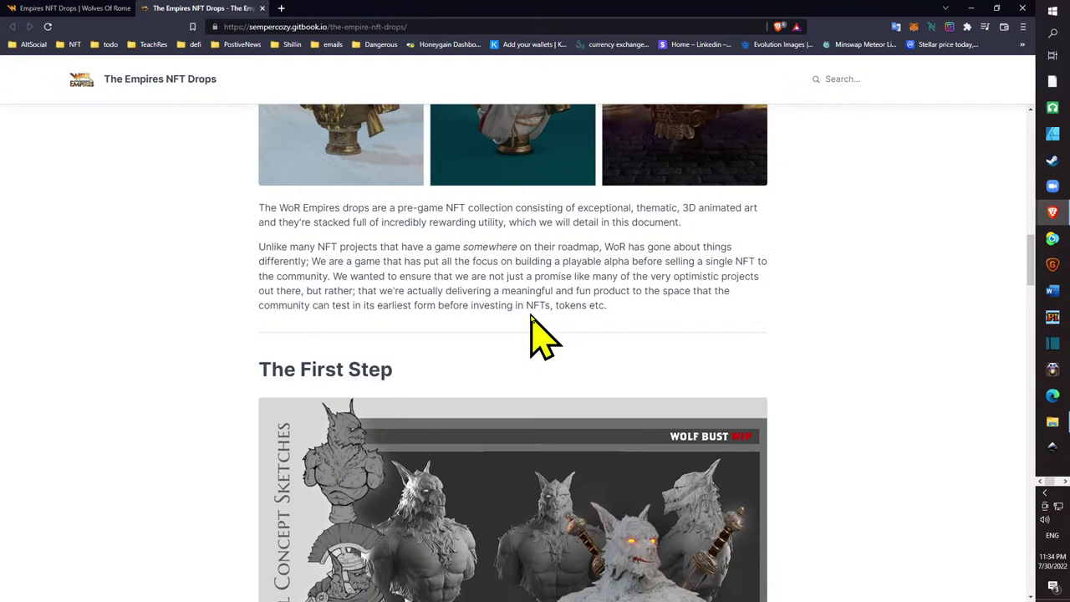
# - Scroll past the rewards sections to the Roadmap showing Empire Wolves and Empire Liches
pyautogui.scroll(-10, 521, 303)
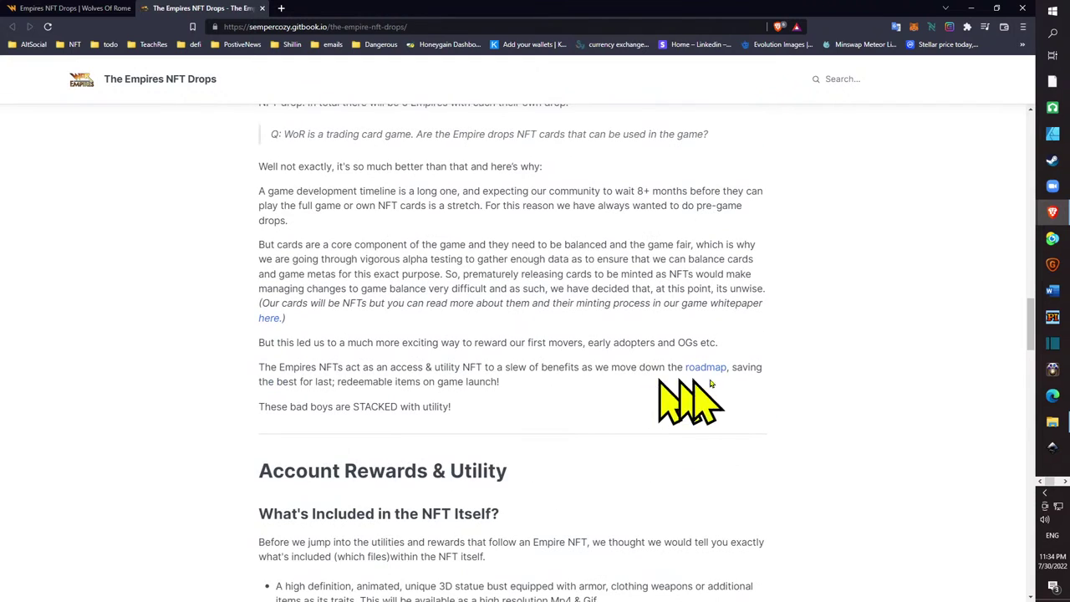
pyautogui.moveTo(1035, 351); pyautogui.dragTo(1022, 310)
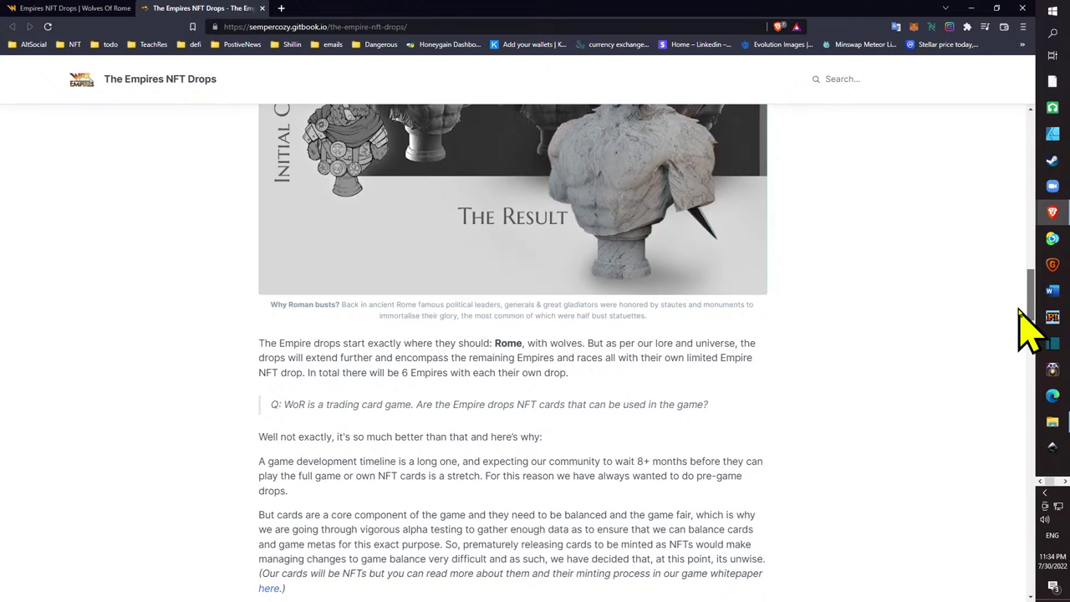
pyautogui.moveTo(1018, 311); pyautogui.dragTo(999, 322)
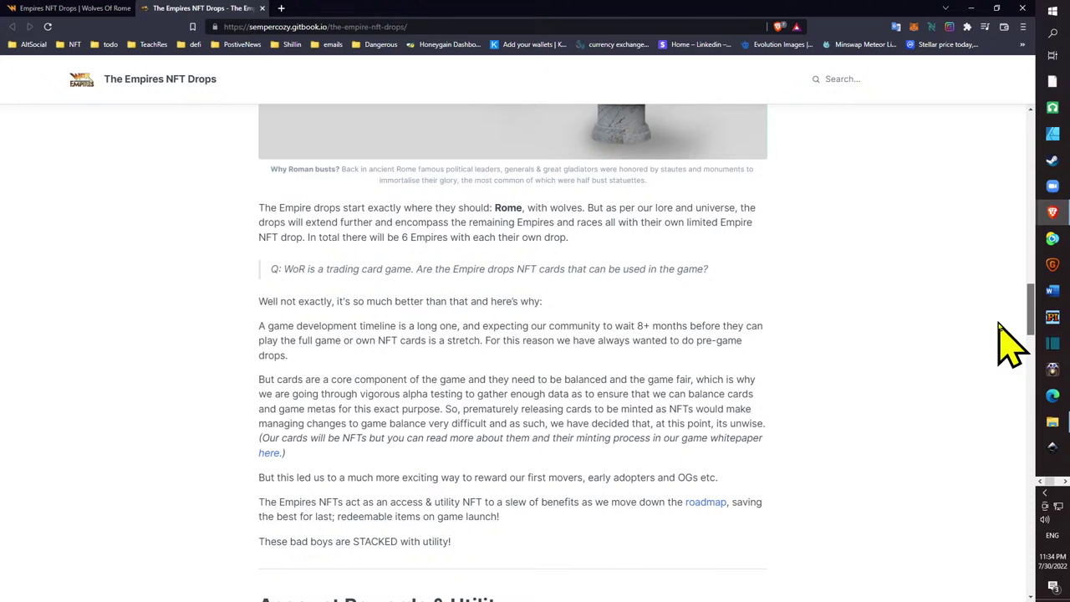
pyautogui.moveTo(999, 325); pyautogui.dragTo(979, 338)
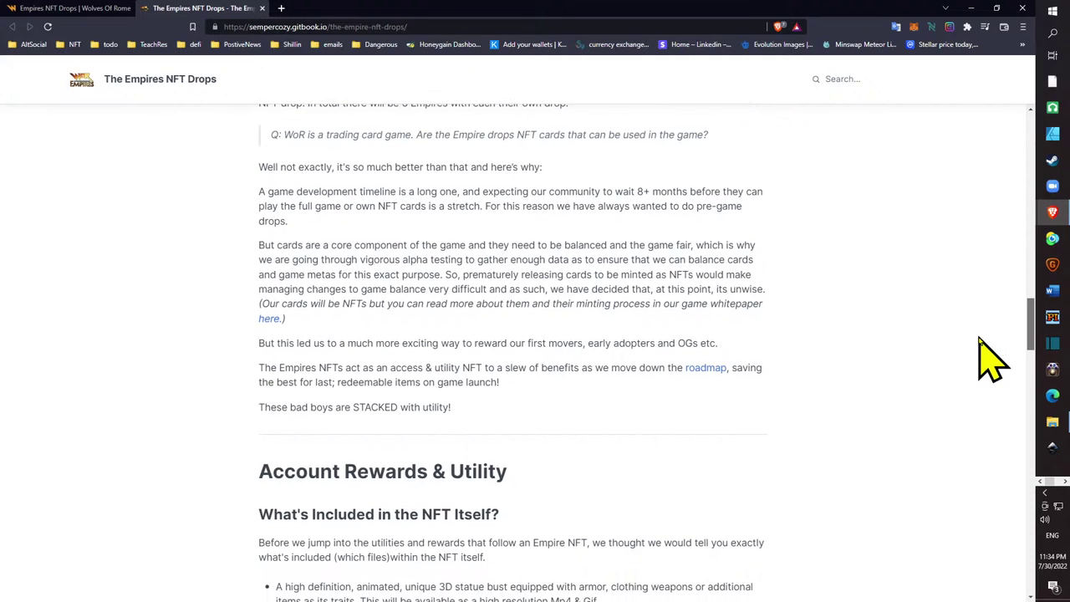
pyautogui.moveTo(980, 339); pyautogui.dragTo(979, 339)
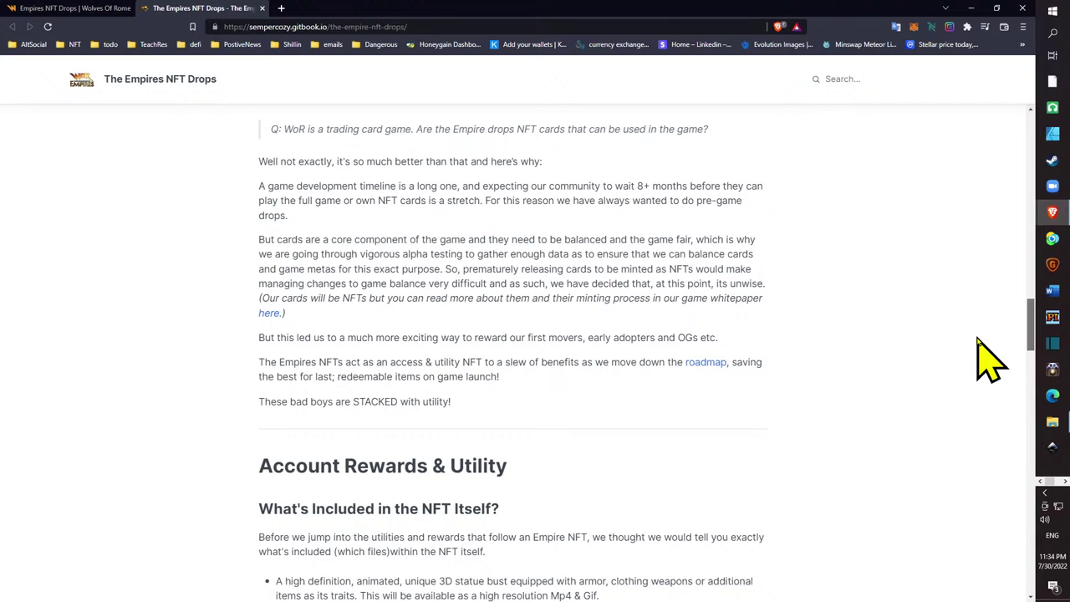
pyautogui.scroll(-3, 986, 360)
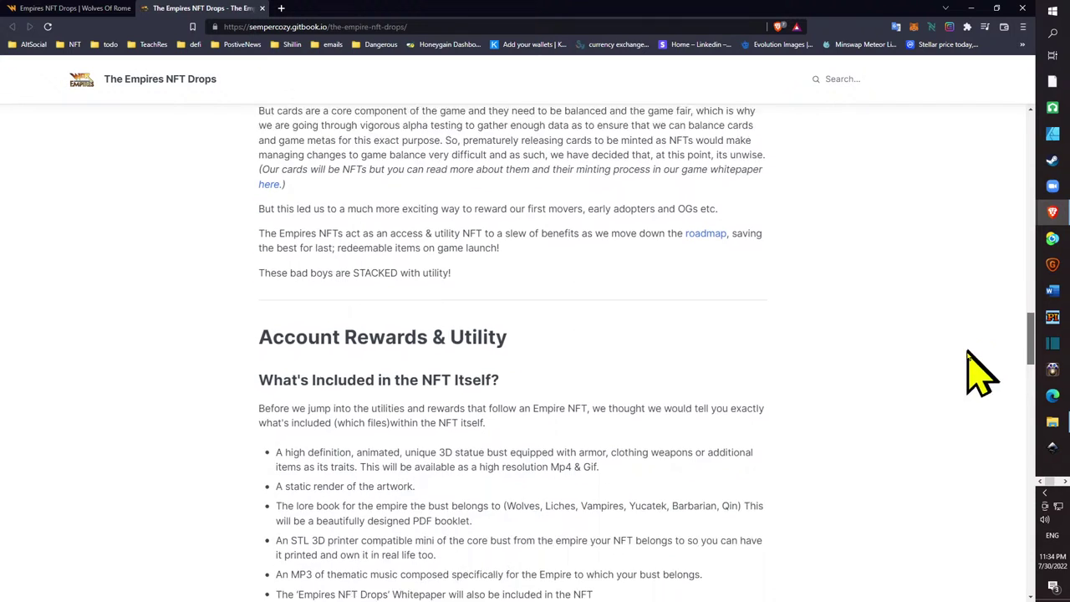
pyautogui.scroll(-1, 962, 362)
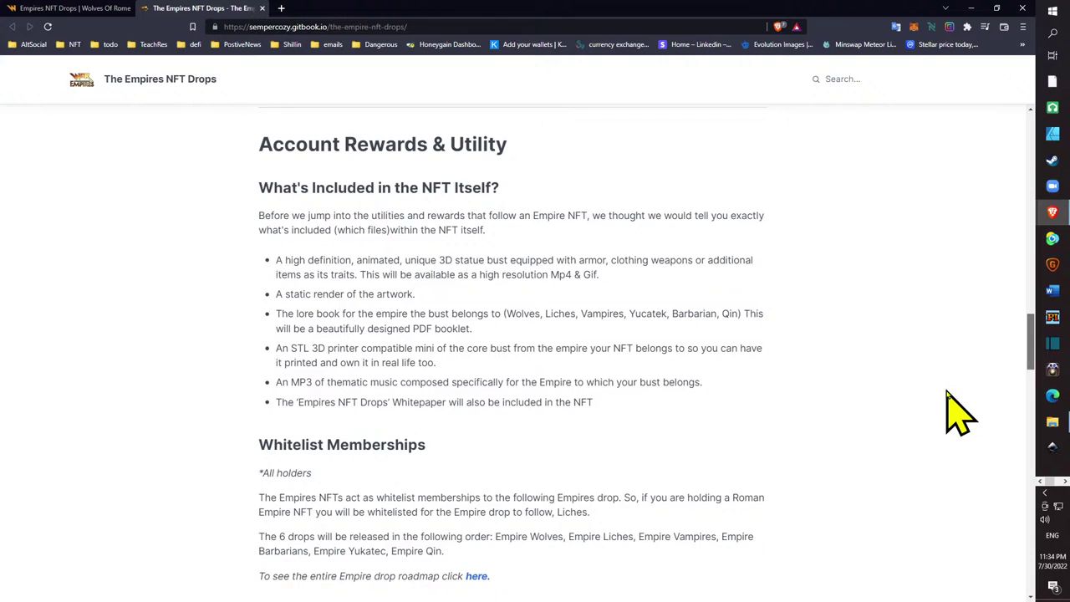
pyautogui.scroll(-5, 949, 409)
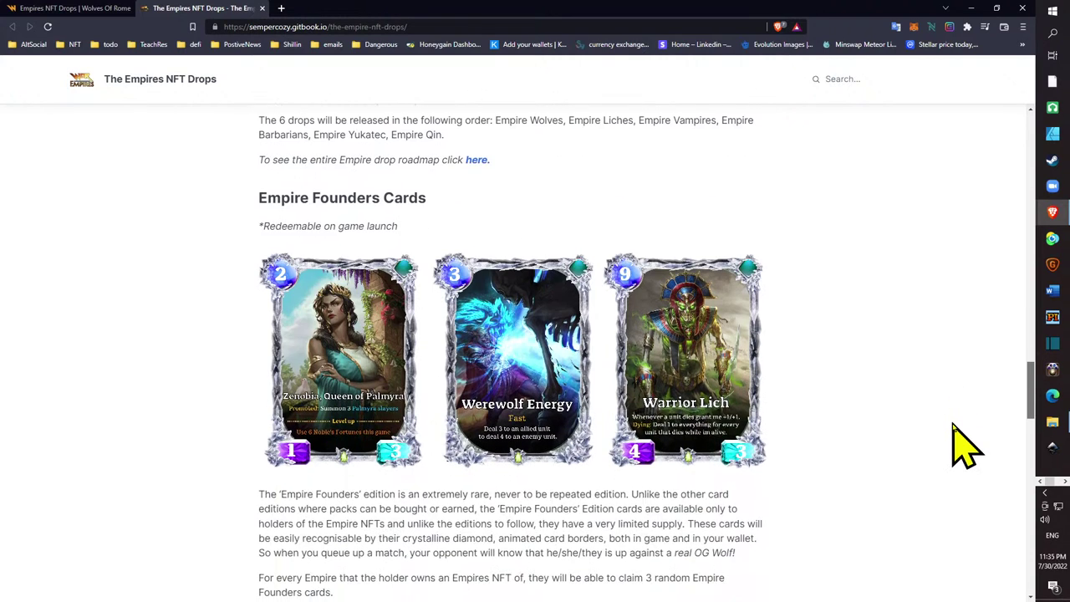
pyautogui.scroll(-1, 961, 447)
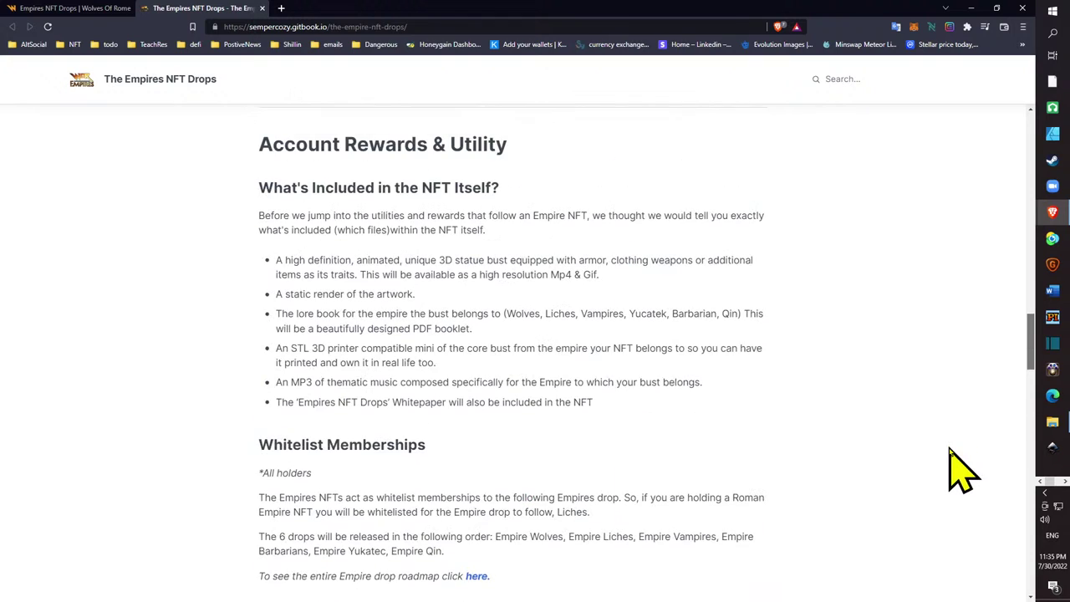
pyautogui.scroll(-2, 978, 472)
pyautogui.scroll(-8, 987, 497)
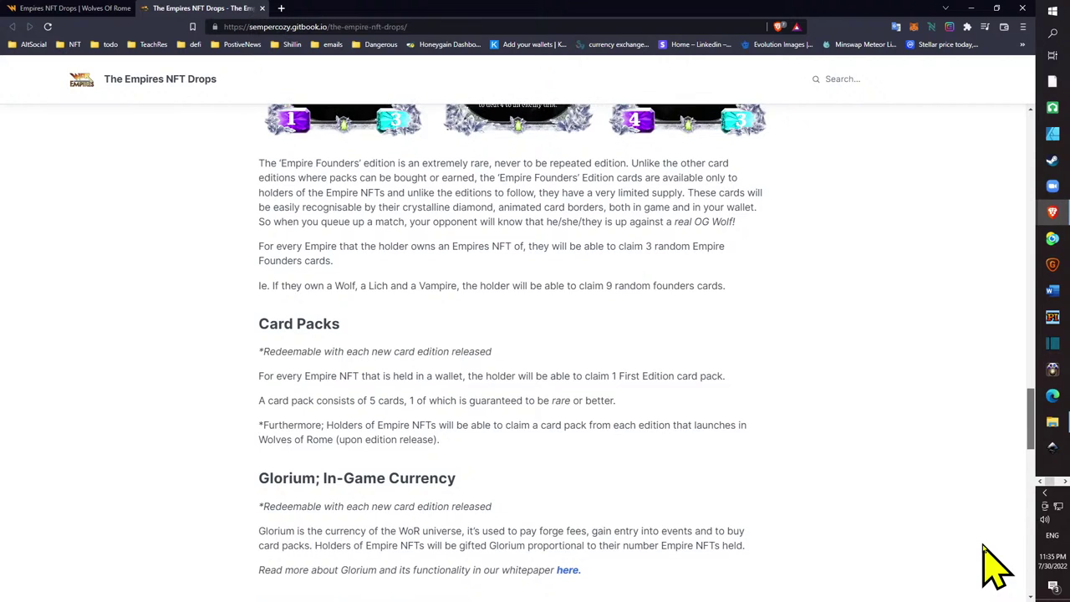
pyautogui.scroll(-1, 994, 568)
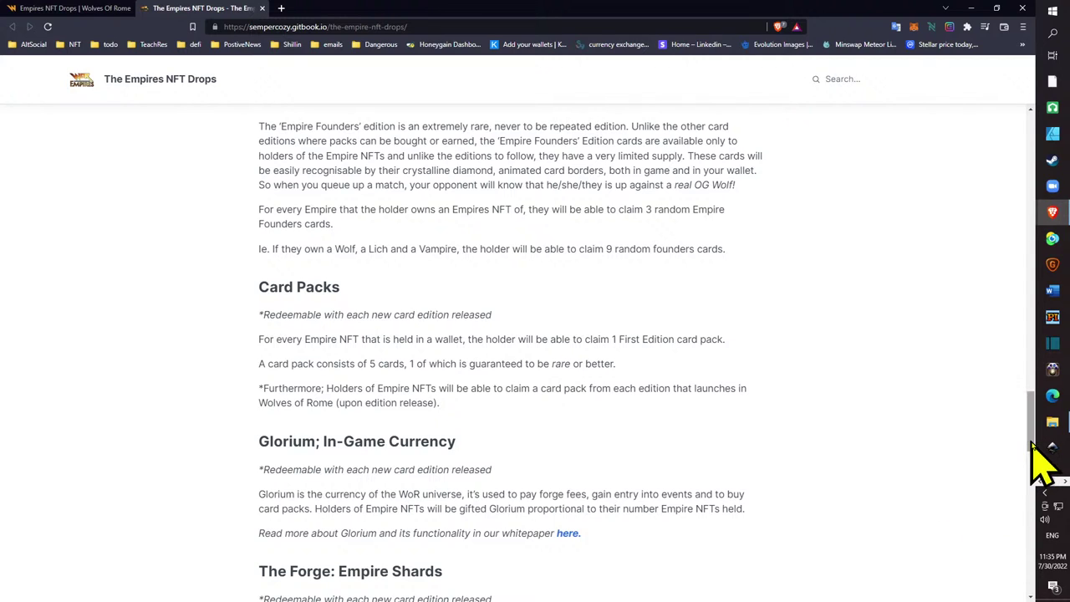
pyautogui.scroll(-2, 1034, 452)
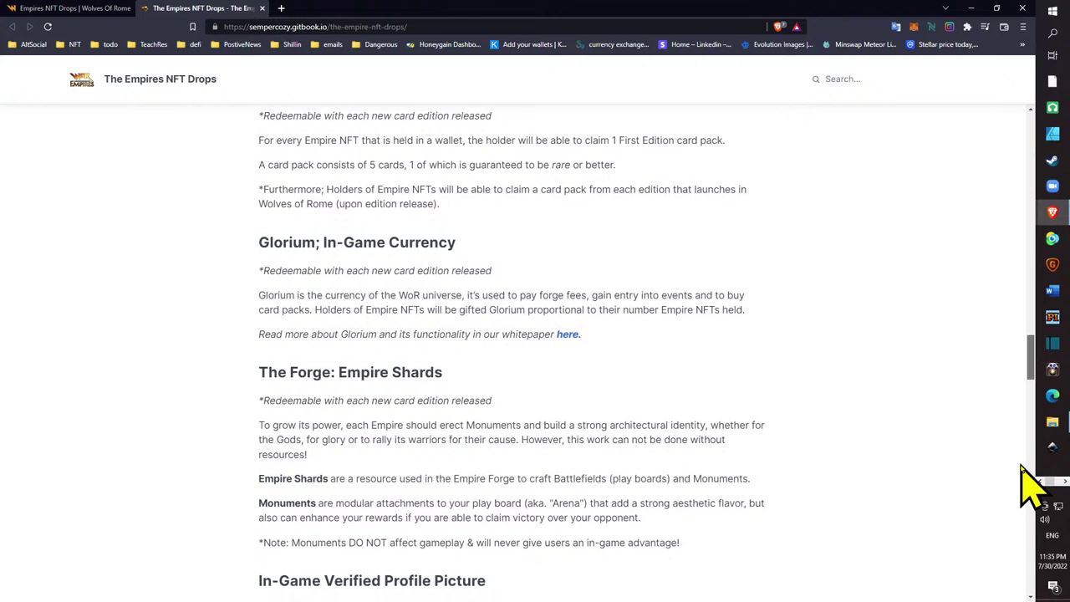
pyautogui.scroll(-3, 1033, 485)
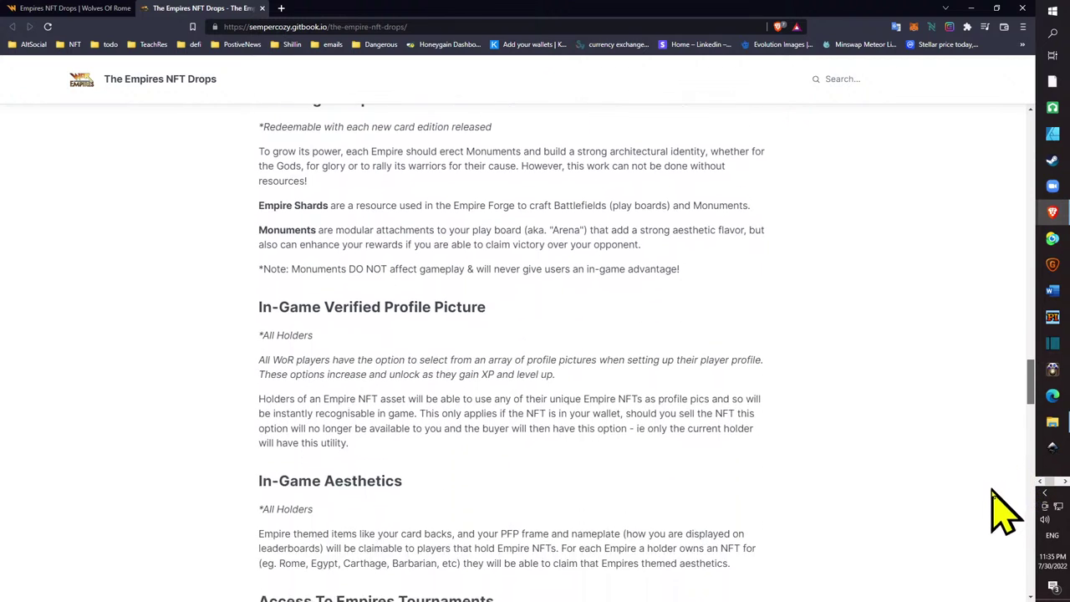
pyautogui.scroll(-5, 994, 502)
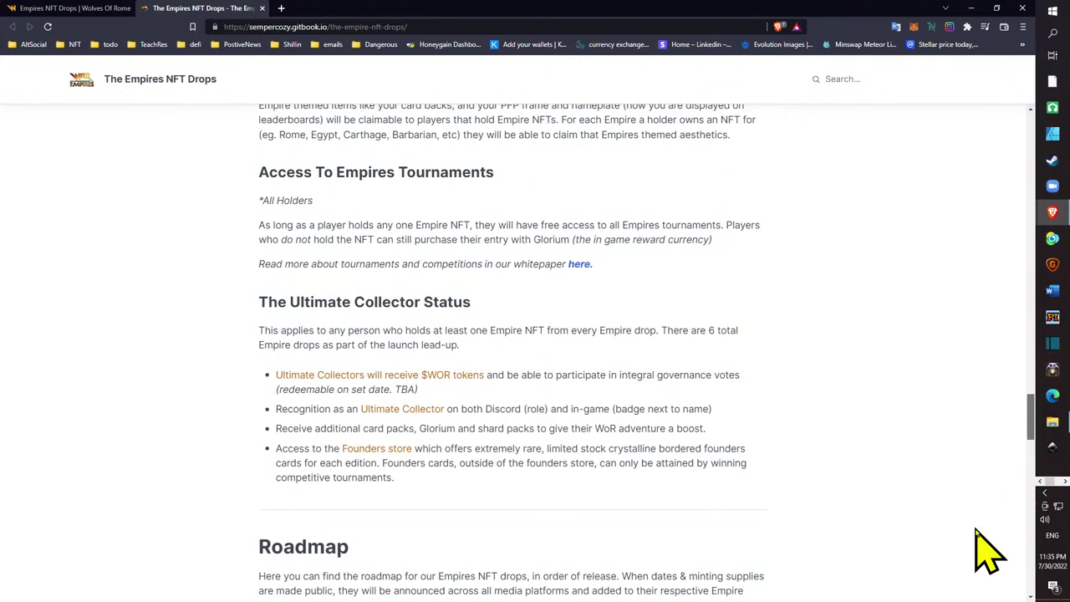
pyautogui.scroll(-4, 988, 560)
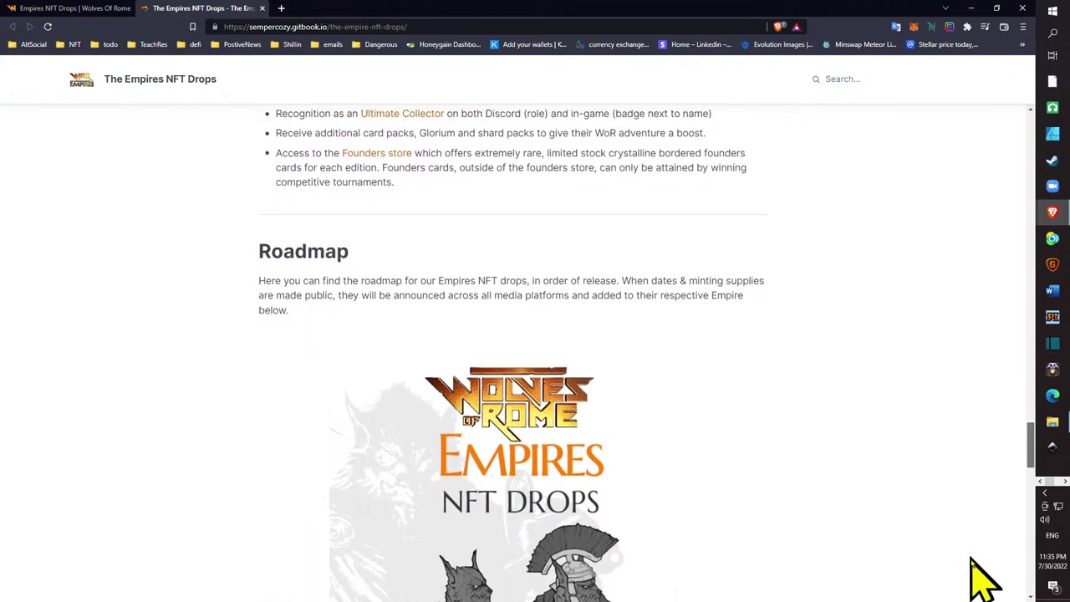
pyautogui.scroll(-4, 991, 585)
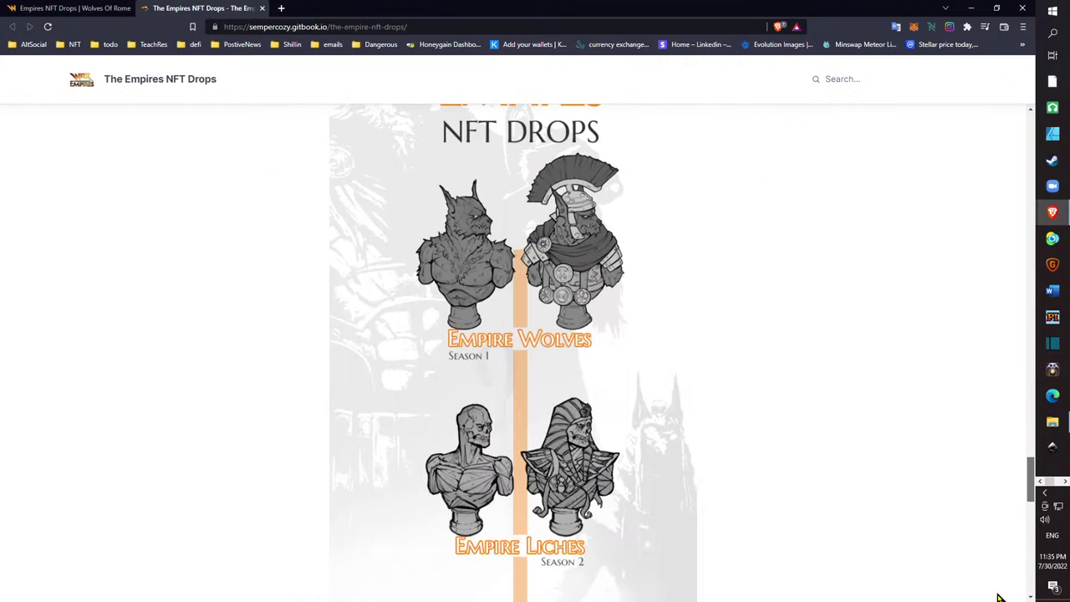
pyautogui.scroll(-1, 1002, 585)
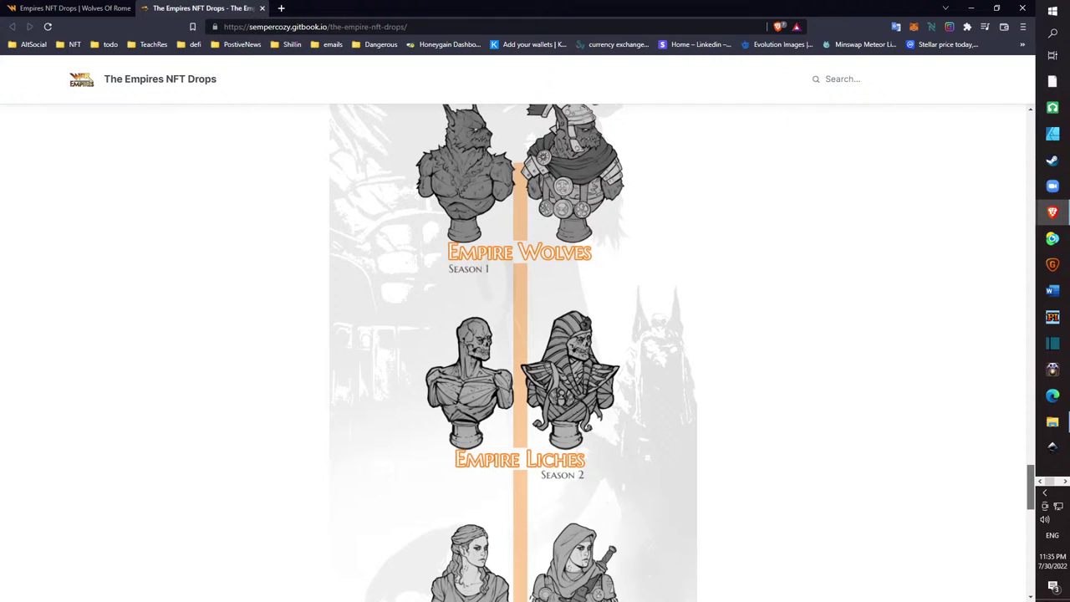
pyautogui.scroll(1, 972, 558)
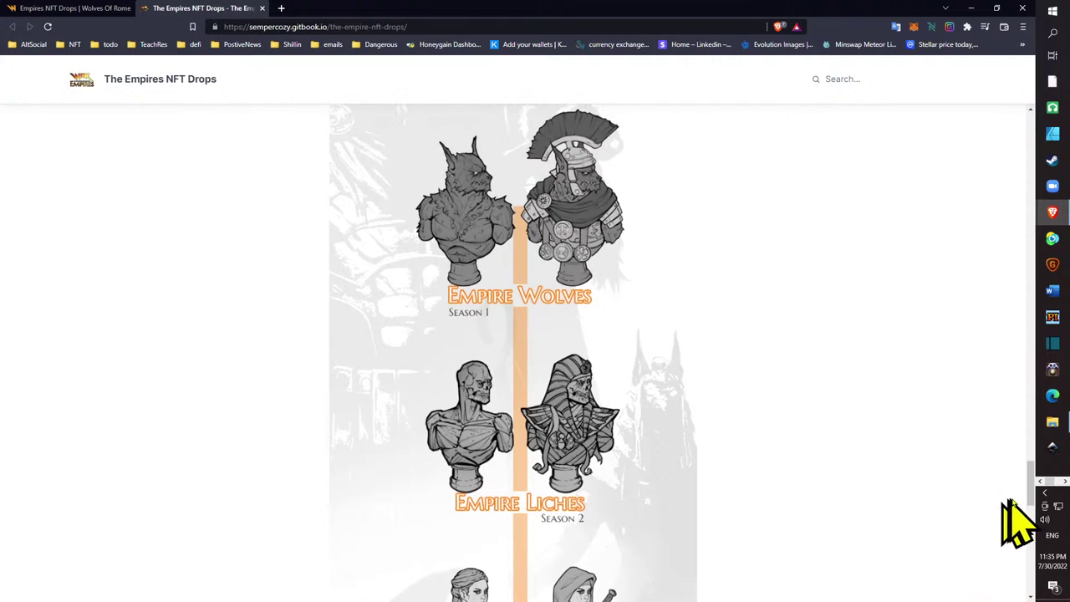
# - Return to the top of the GitBook docs, then switch to the 'Empires NFT Drops | Wolves Of Rome' tab
pyautogui.moveTo(1031, 492); pyautogui.dragTo(961, 12)
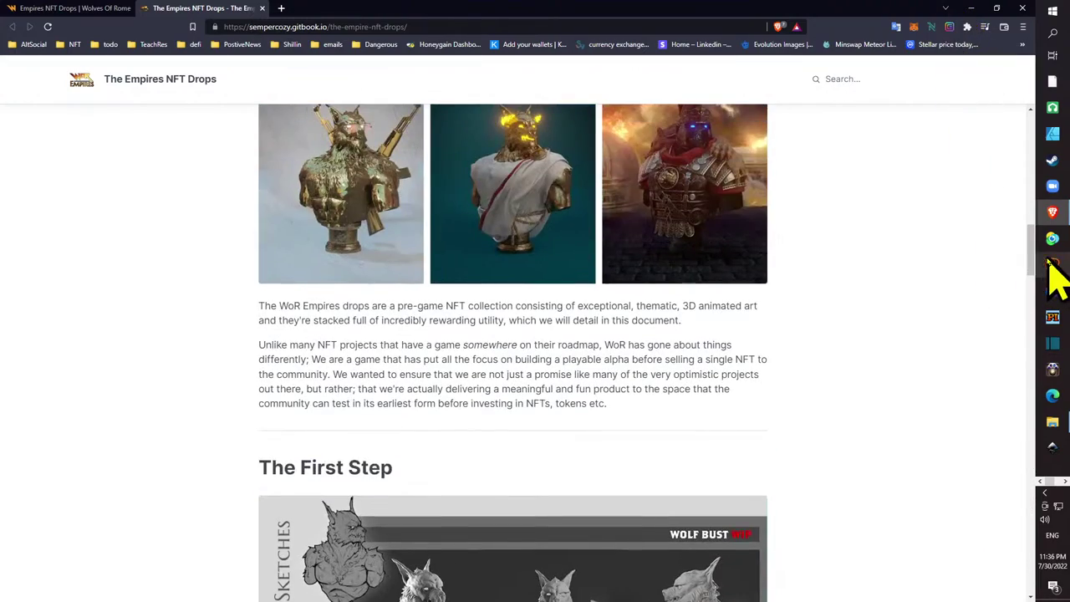
pyautogui.moveTo(1031, 261); pyautogui.dragTo(1018, 107)
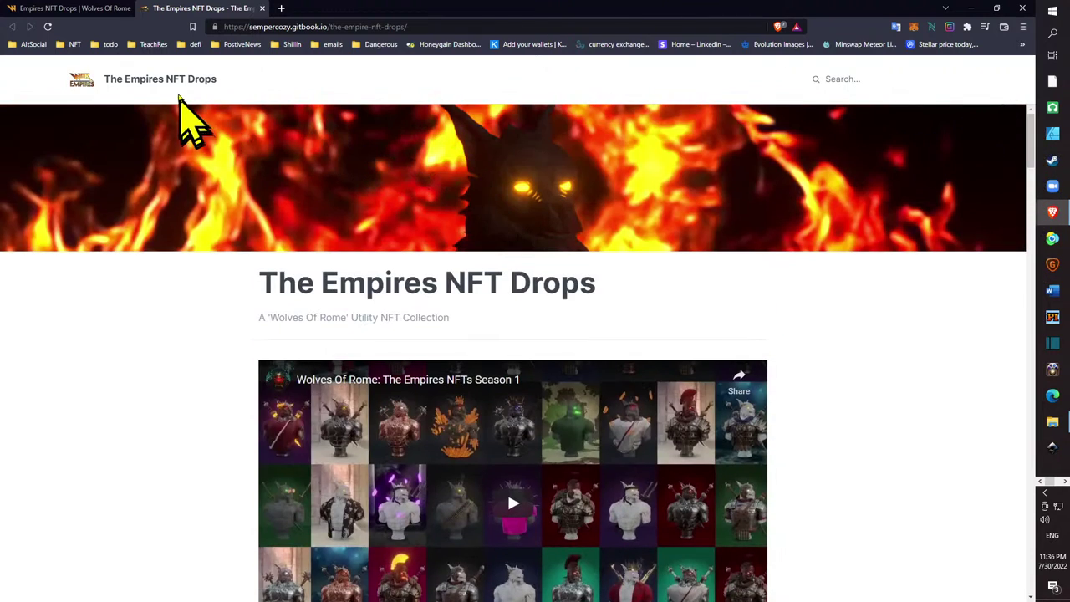
pyautogui.click(171, 84)
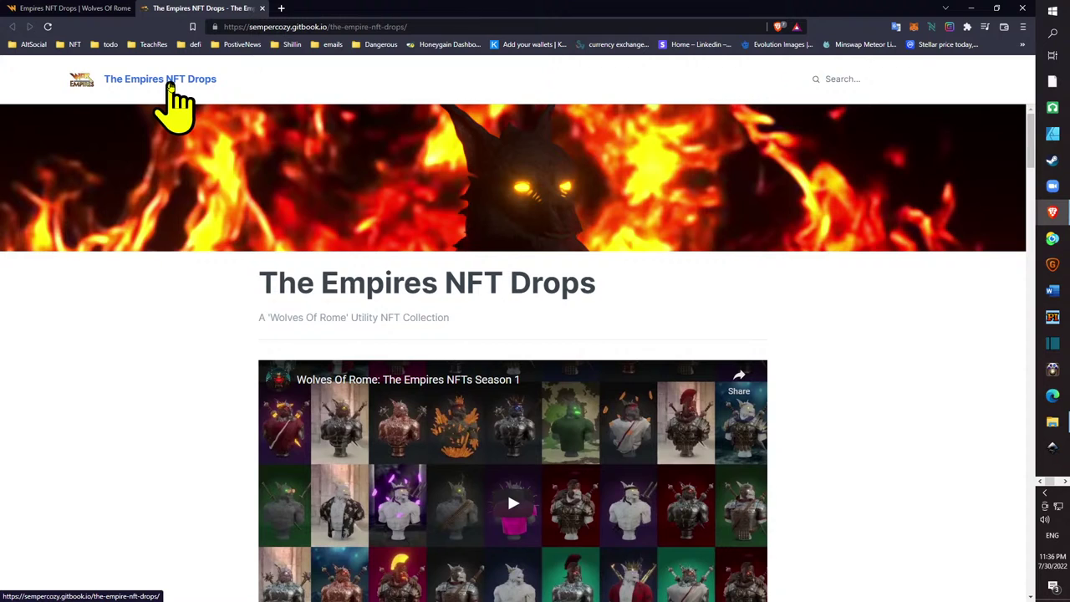
pyautogui.click(70, 10)
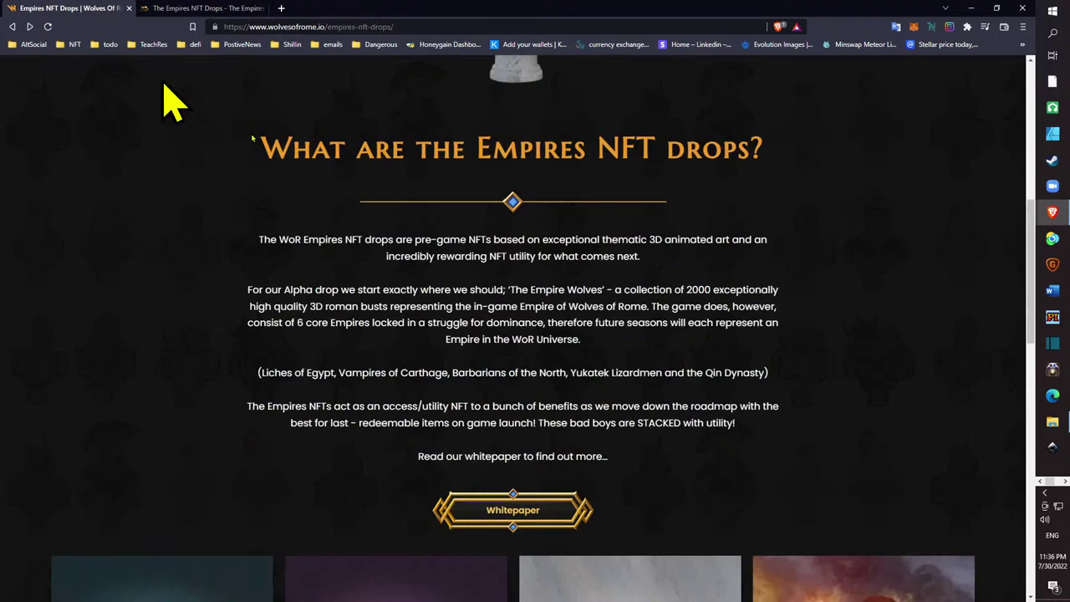
# - Open the NMKR Pay checkout for MINT 2 at 180 ₳, then un-maximize the browser to reveal Blender
pyautogui.scroll(6, 512, 398)
pyautogui.click(493, 347)
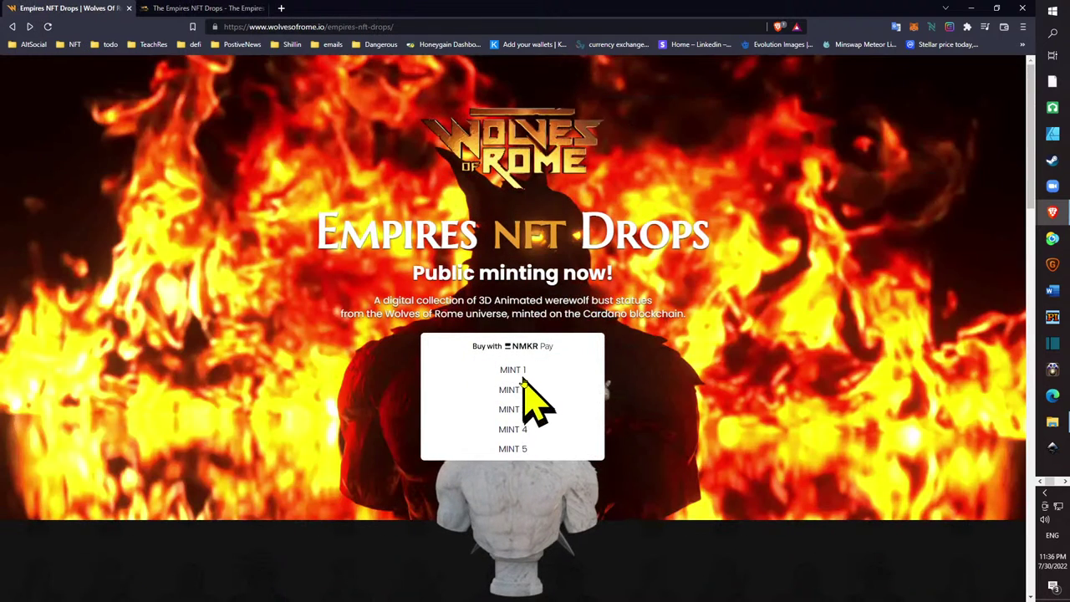
pyautogui.click(517, 387)
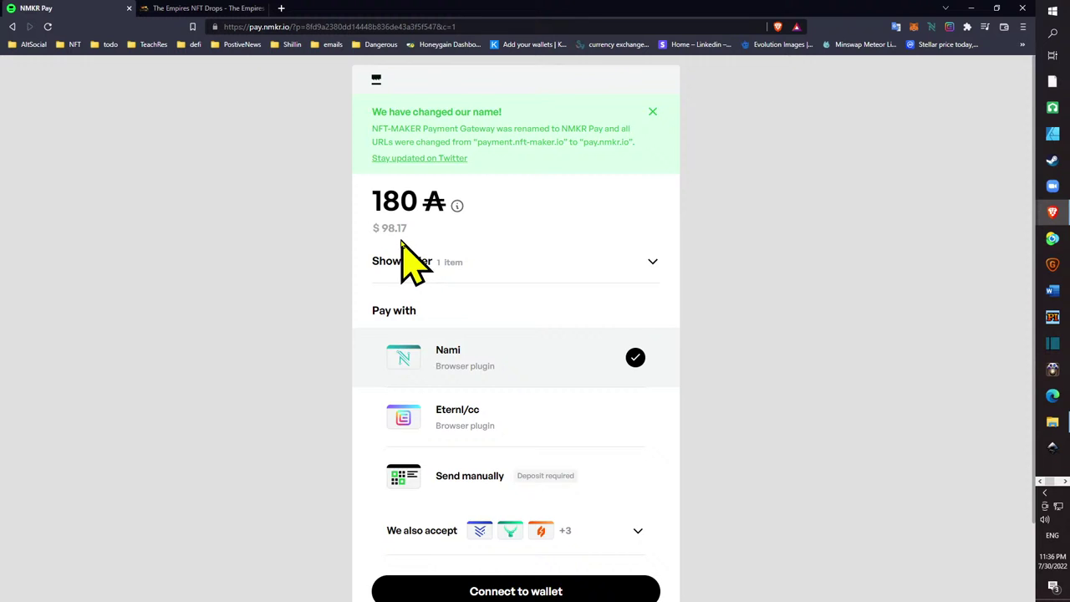
pyautogui.moveTo(389, 12); pyautogui.dragTo(1069, 92)
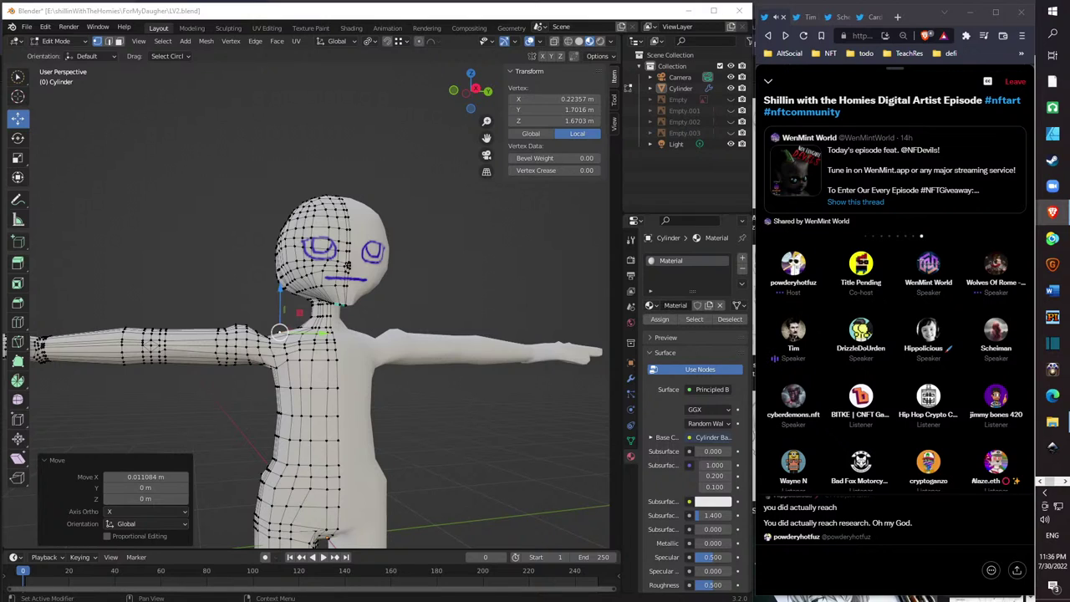
pyautogui.hotkey('alt', 'Tab')
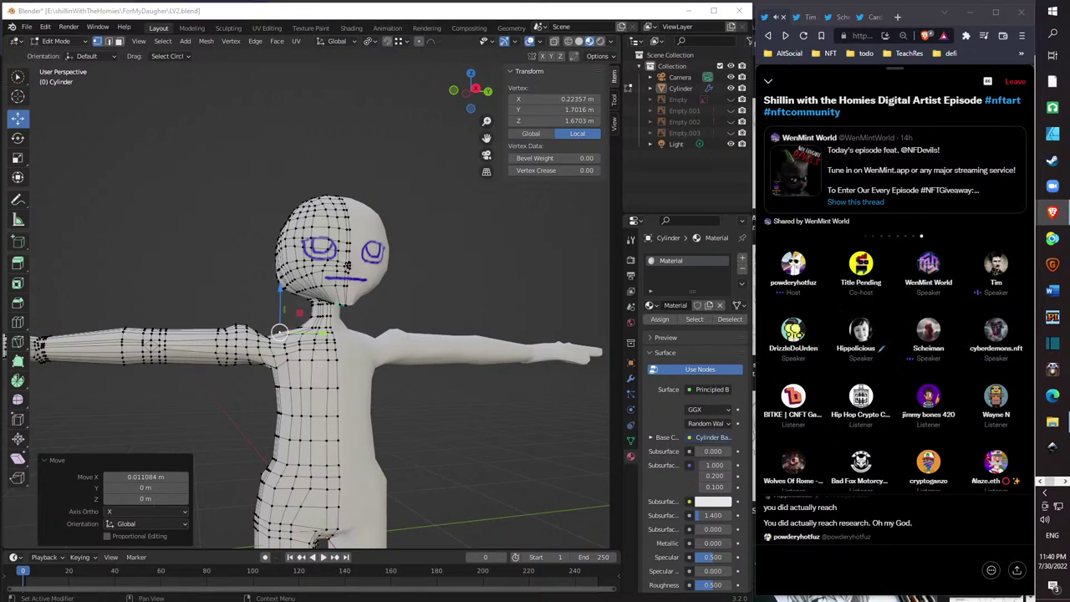
pyautogui.hotkey('alt', 'Tab')
pyautogui.hotkey('alt', 'Tab')
pyautogui.hotkey('alt', 'Tab')
pyautogui.hotkey('alt', 'Tab')
pyautogui.hotkey('alt', 'Tab')
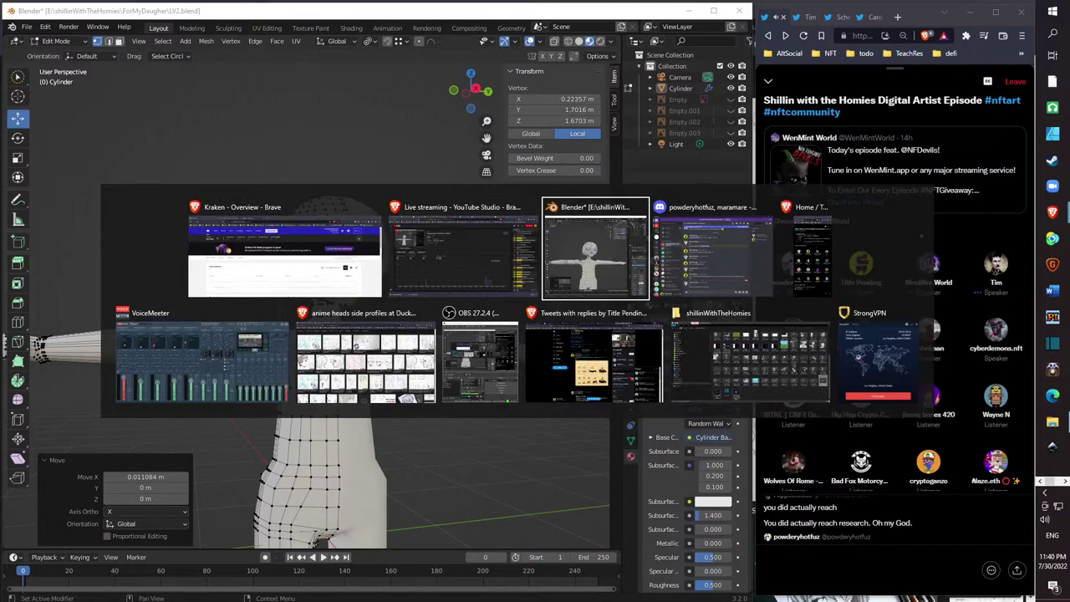
pyautogui.hotkey('alt', 'Tab')
pyautogui.hotkey('alt', 'Tab')
pyautogui.hotkey('alt', 'Tab')
pyautogui.hotkey('alt', 'Tab')
pyautogui.hotkey('alt', 'Tab')
pyautogui.hotkey('alt', 'Tab')
pyautogui.hotkey('alt', 'Tab')
pyautogui.hotkey('alt', 'Tab')
pyautogui.hotkey('alt', 'Tab')
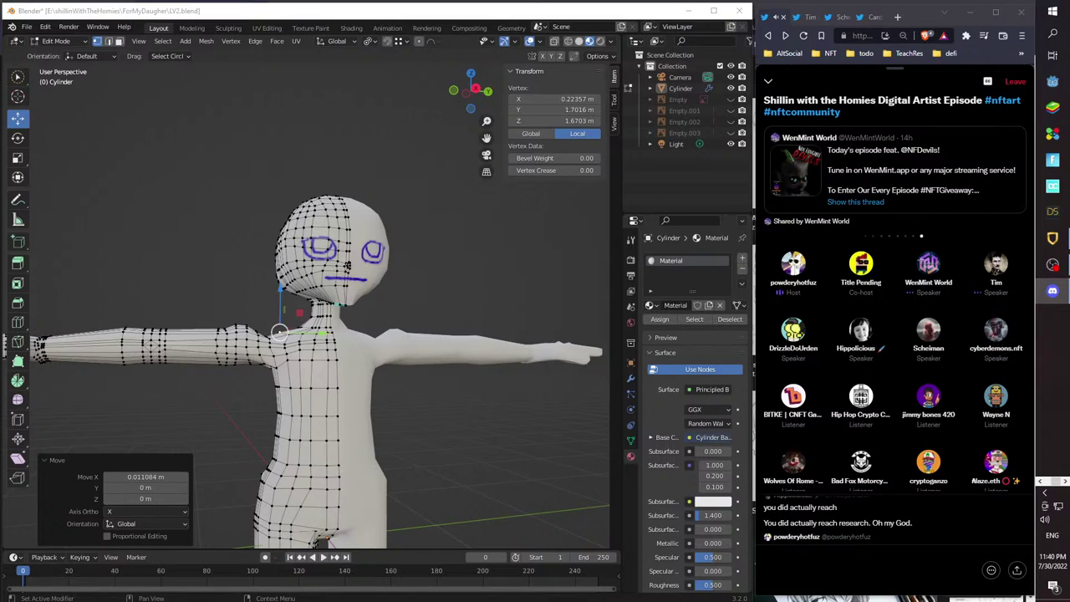
pyautogui.hotkey('alt', 'Tab')
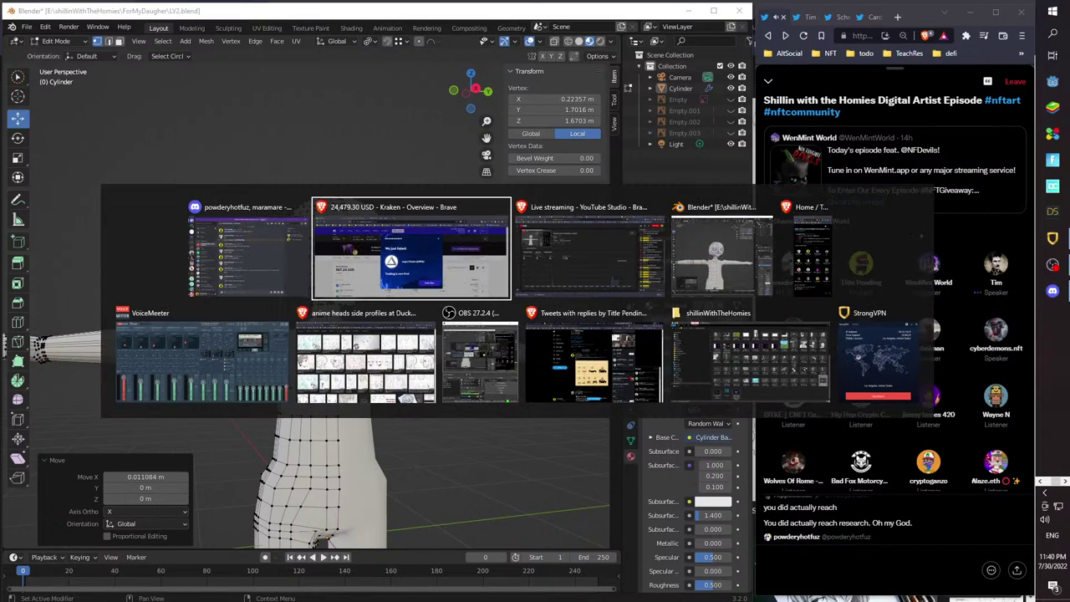
pyautogui.hotkey('alt', 'Tab')
pyautogui.hotkey('alt', 'Tab')
pyautogui.hotkey('alt', 'Tab')
pyautogui.hotkey('alt', 'Tab')
pyautogui.hotkey('alt', 'Tab')
pyautogui.hotkey('alt', 'Tab')
pyautogui.hotkey('alt', 'Tab')
pyautogui.hotkey('alt', 'Tab')
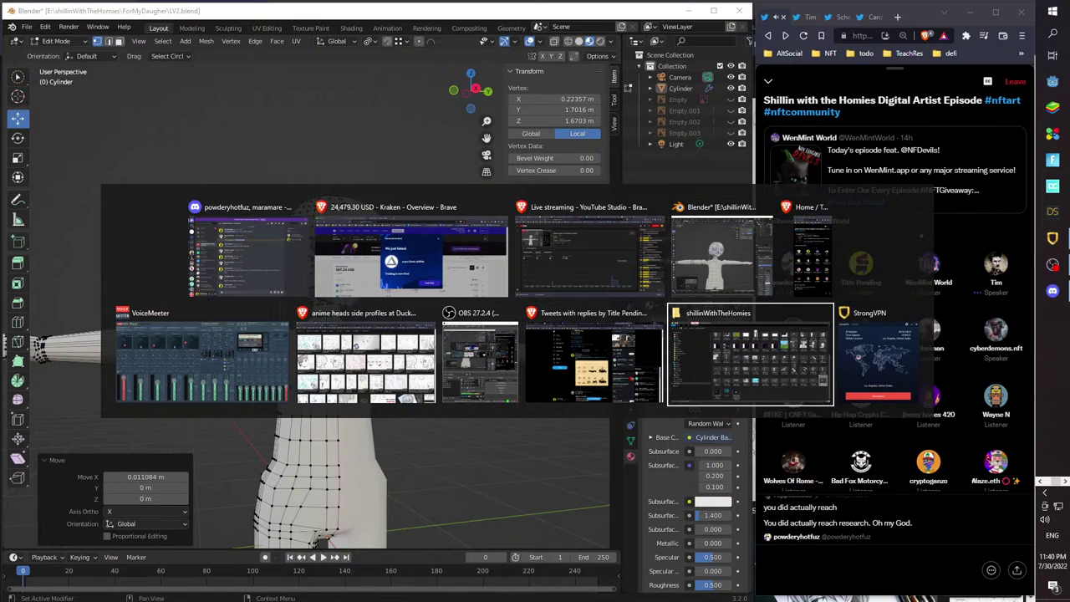
pyautogui.hotkey('alt', 'Tab')
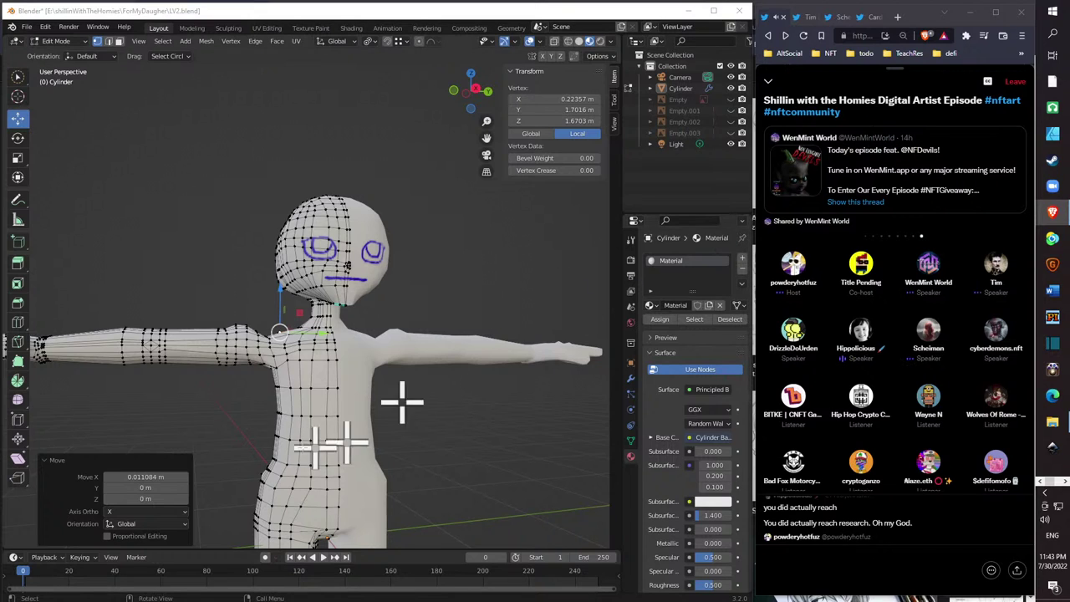
# - Orbit out to a full front view of the whole character mesh in Edit Mode
pyautogui.moveTo(220, 322); pyautogui.dragTo(343, 222, button='middle')
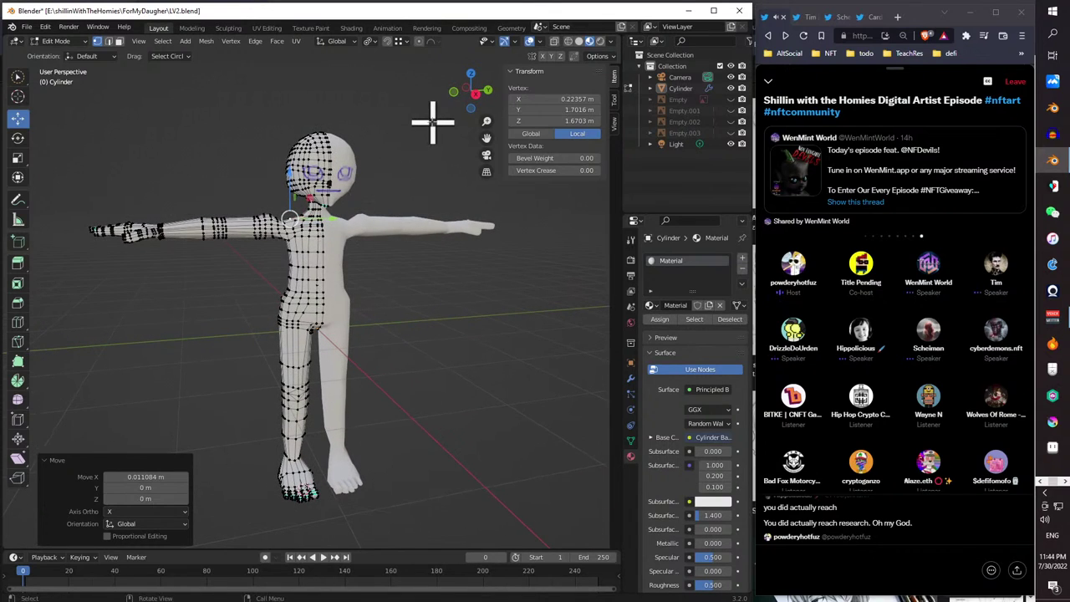
pyautogui.moveTo(427, 120); pyautogui.dragTo(366, 209, button='middle')
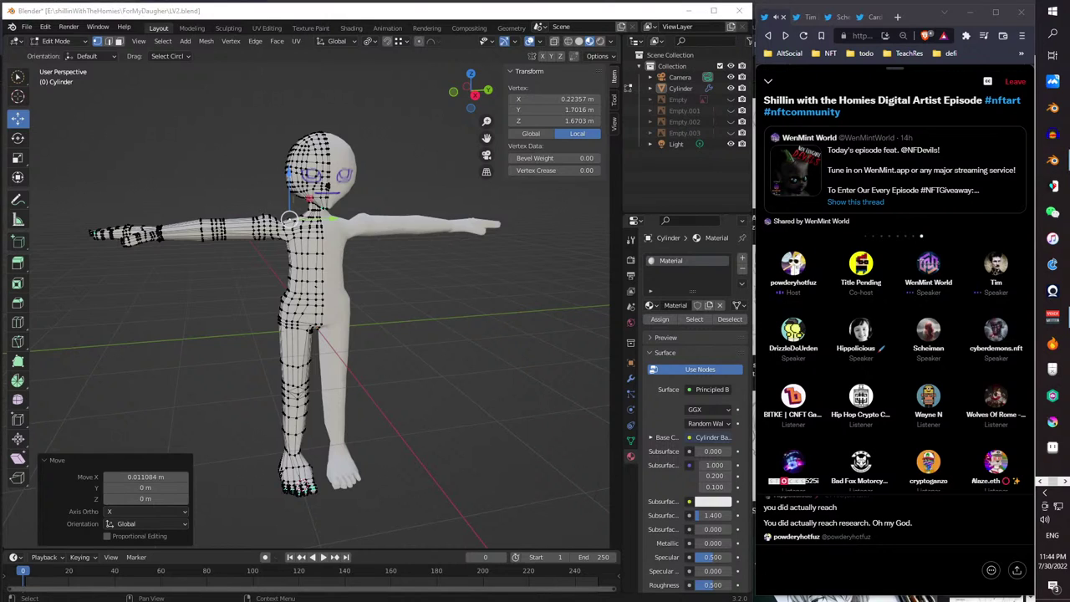
# - Take a Snipping Tool capture of the screen showing the character model, then close the capture window
pyautogui.click(68, 330)
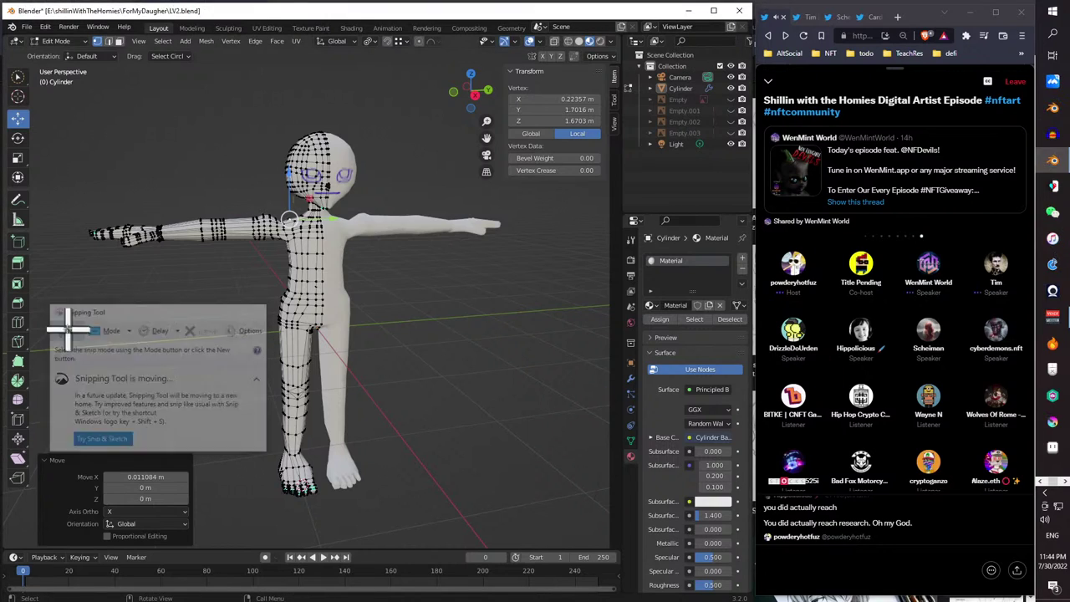
pyautogui.moveTo(3, 4); pyautogui.dragTo(1015, 581)
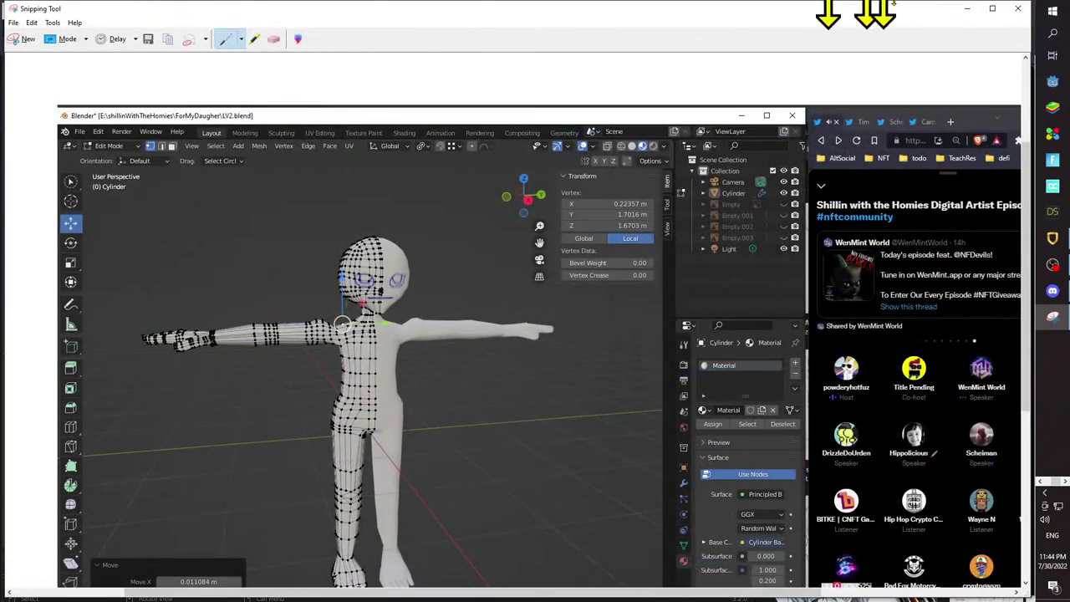
pyautogui.click(967, 8)
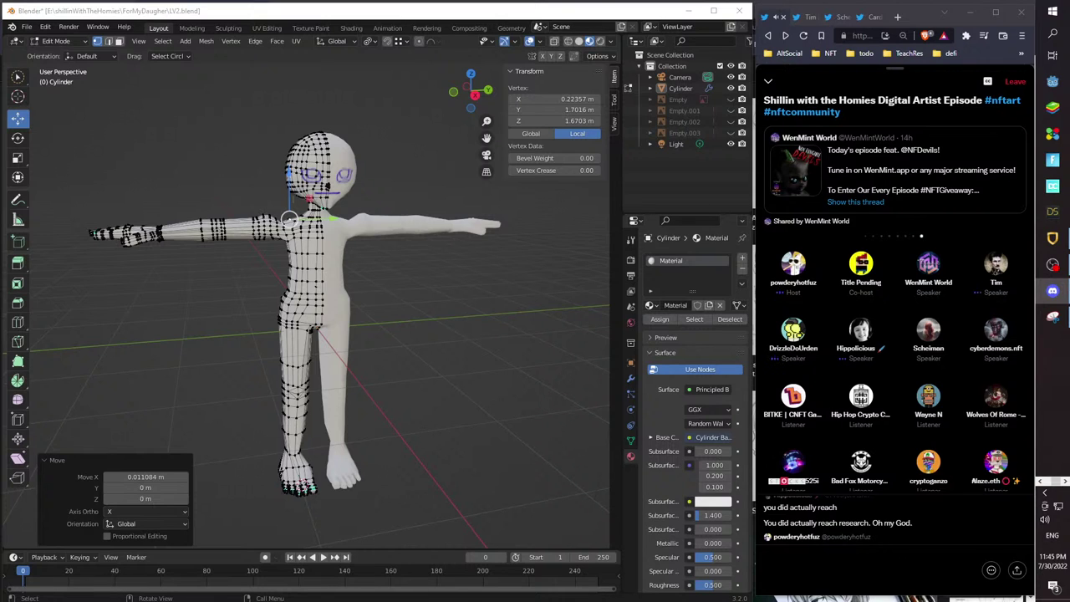
# - Orbit to a top-down angle and zoom in on the character's neck and shoulder
pyautogui.moveTo(258, 382); pyautogui.dragTo(406, 336, button='middle')
pyautogui.scroll(5, 282, 259)
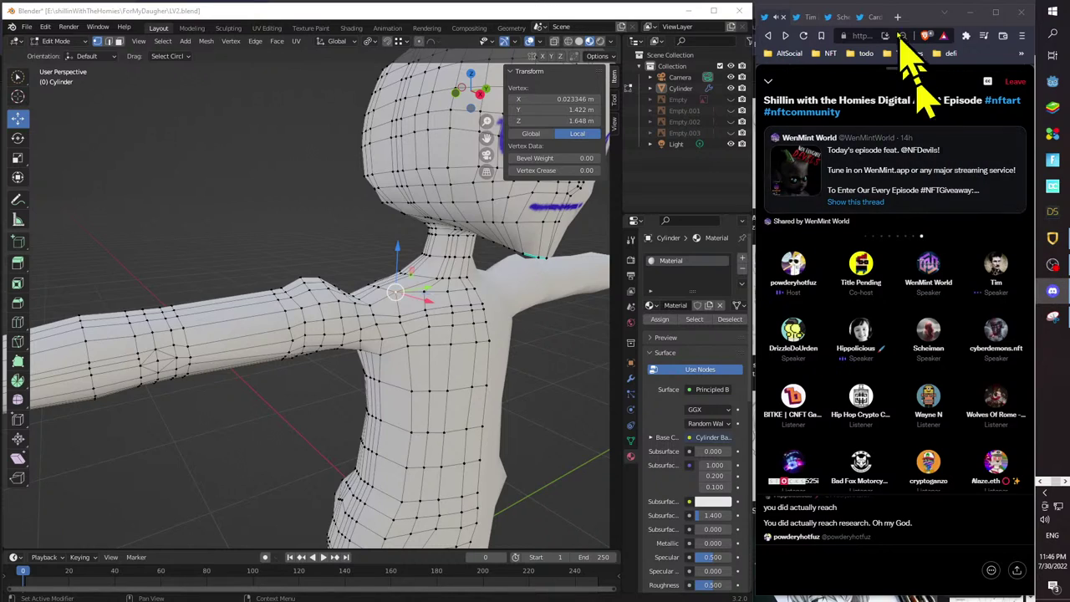
# - In another Twitter tab, search Explore for the congratulated account's handle
pyautogui.click(872, 17)
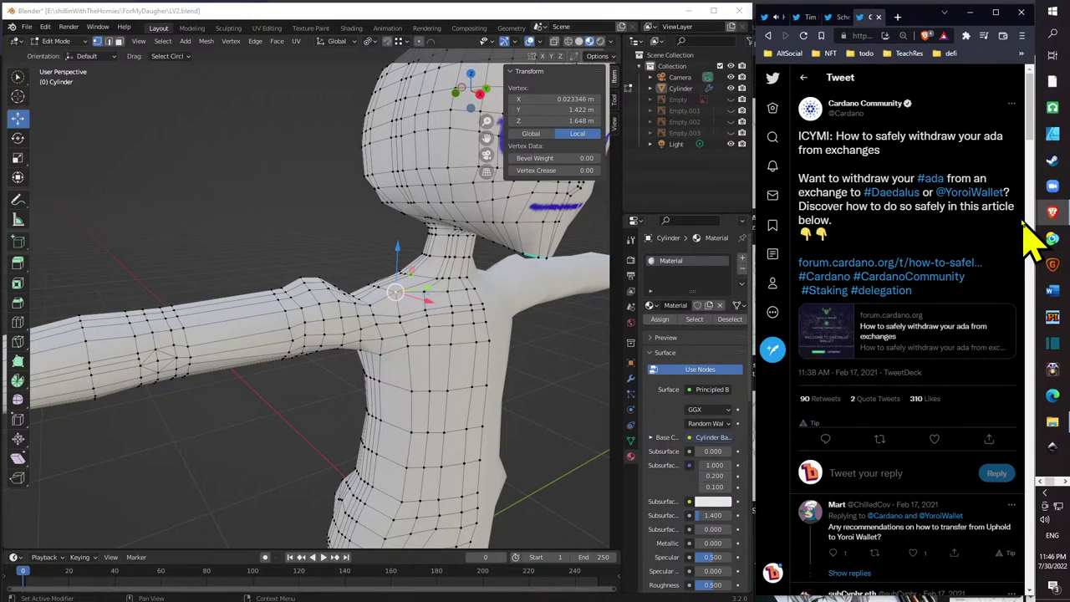
pyautogui.click(774, 80)
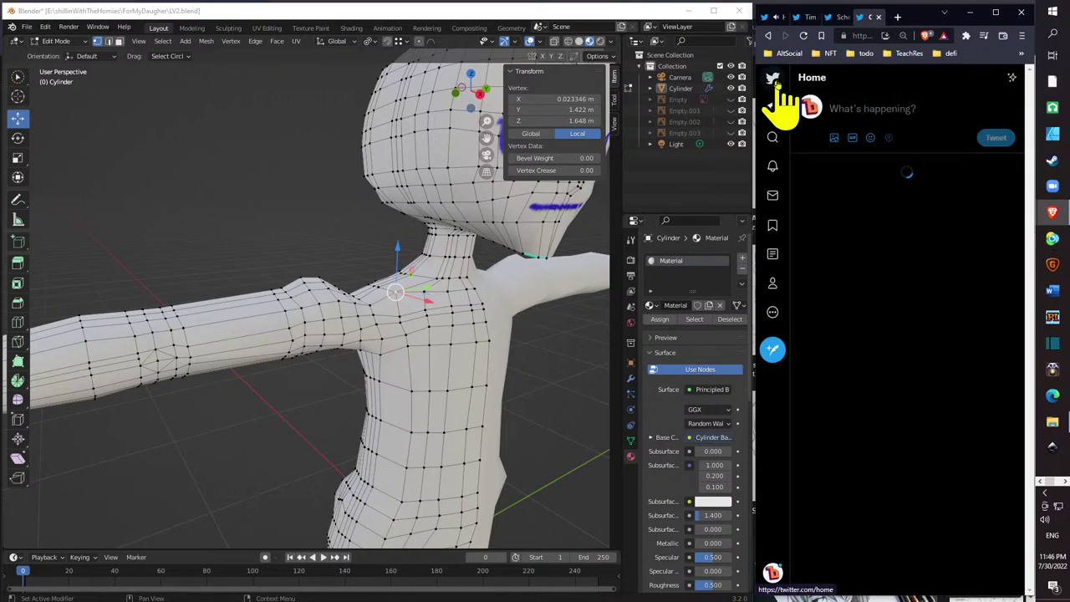
pyautogui.click(773, 137)
pyautogui.click(859, 78)
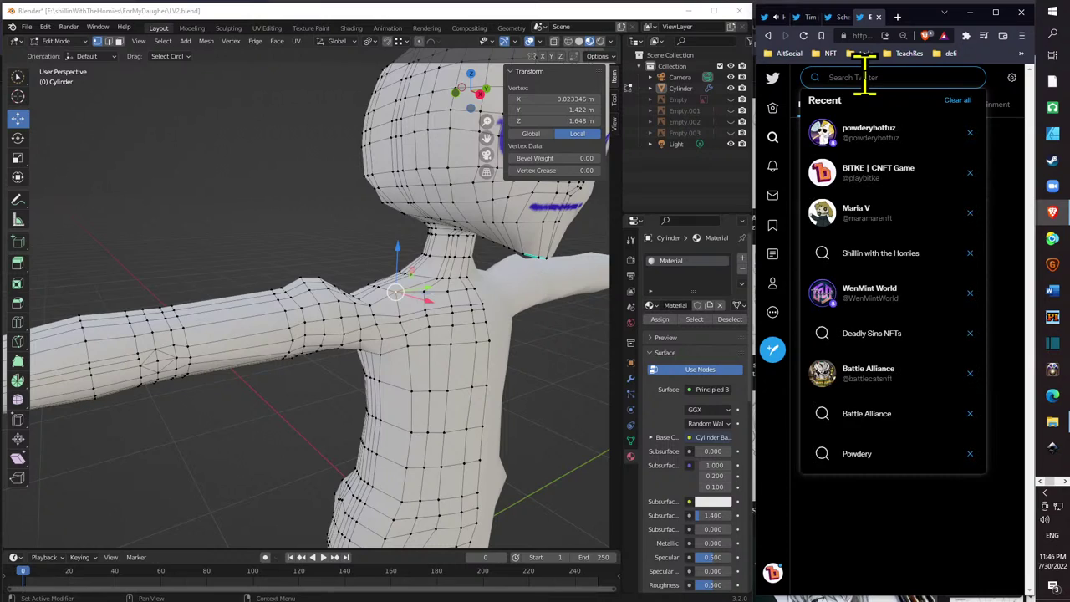
pyautogui.write('Wil')
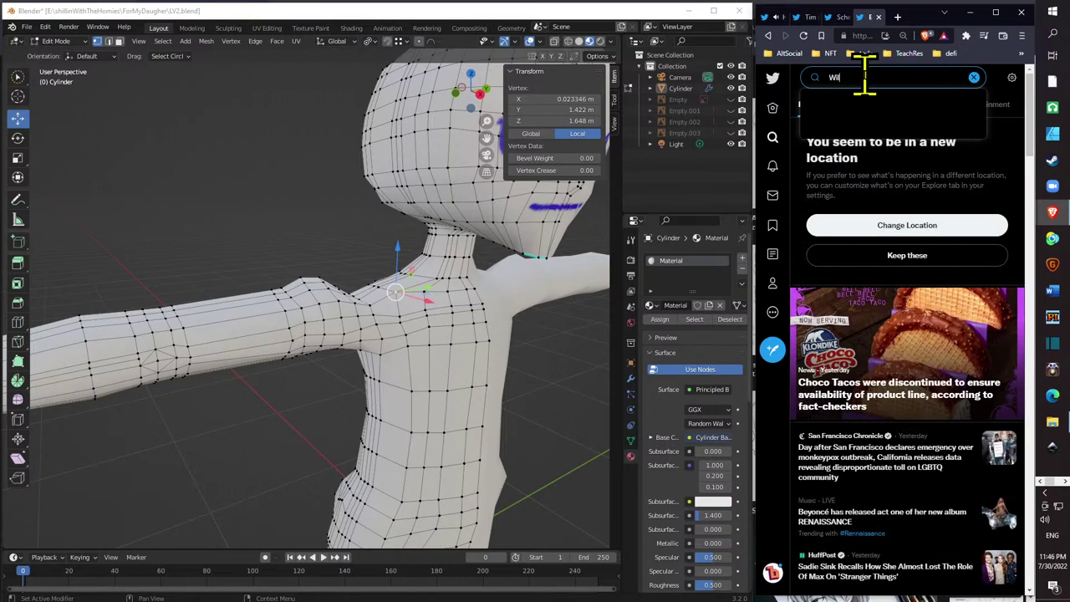
pyautogui.write('dcatMlk')
pyautogui.press('Return')
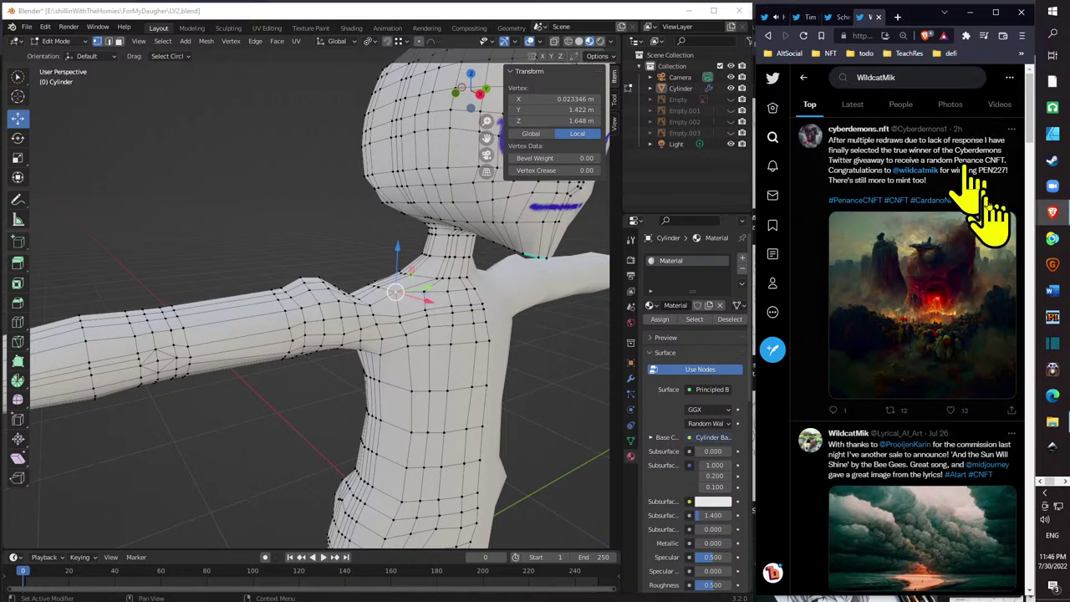
# - Open the congratulated account's profile and scroll through its tweets
pyautogui.click(923, 171)
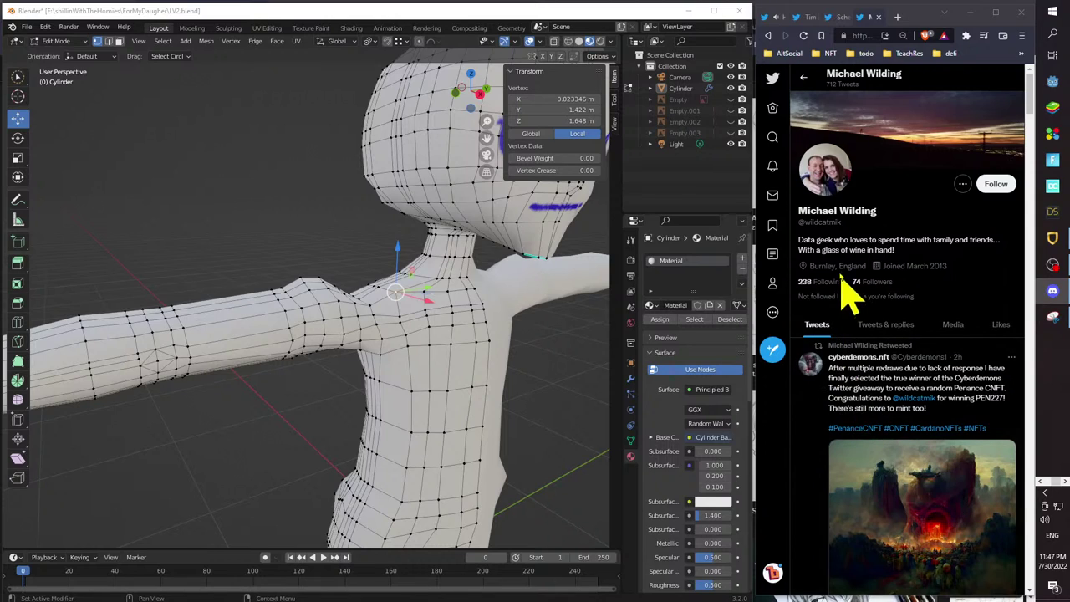
pyautogui.scroll(-1, 958, 393)
pyautogui.scroll(-5, 970, 414)
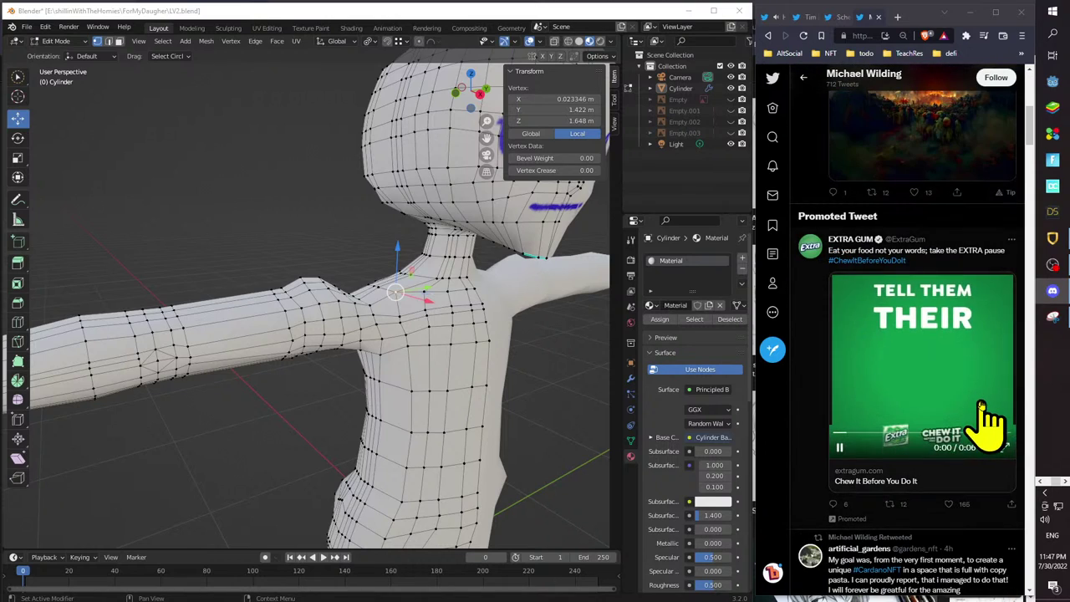
pyautogui.scroll(-5, 982, 406)
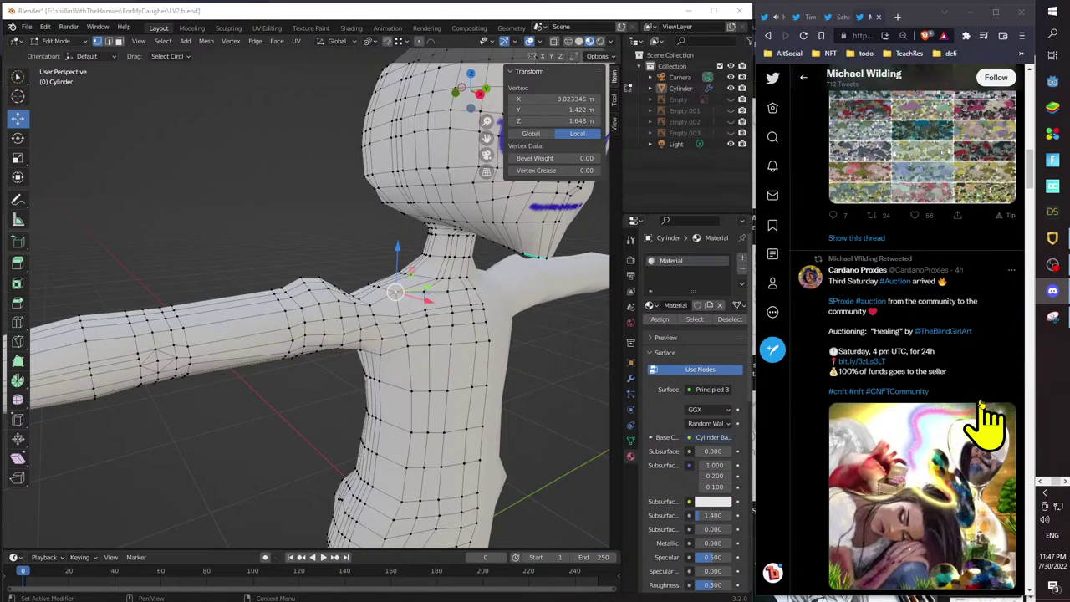
pyautogui.scroll(-5, 982, 405)
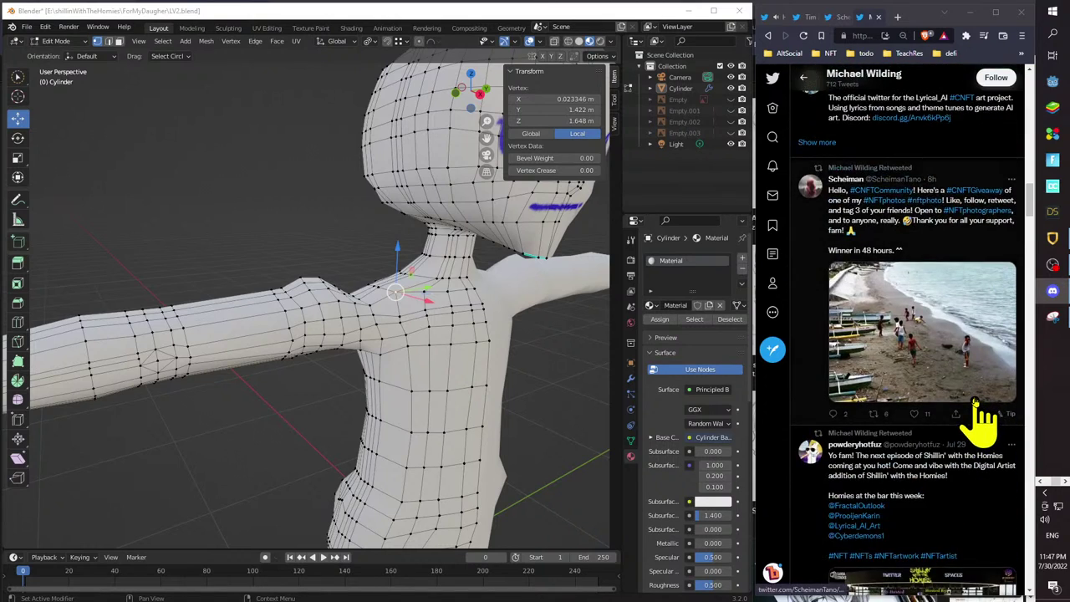
pyautogui.scroll(-8, 981, 410)
pyautogui.scroll(15, 970, 501)
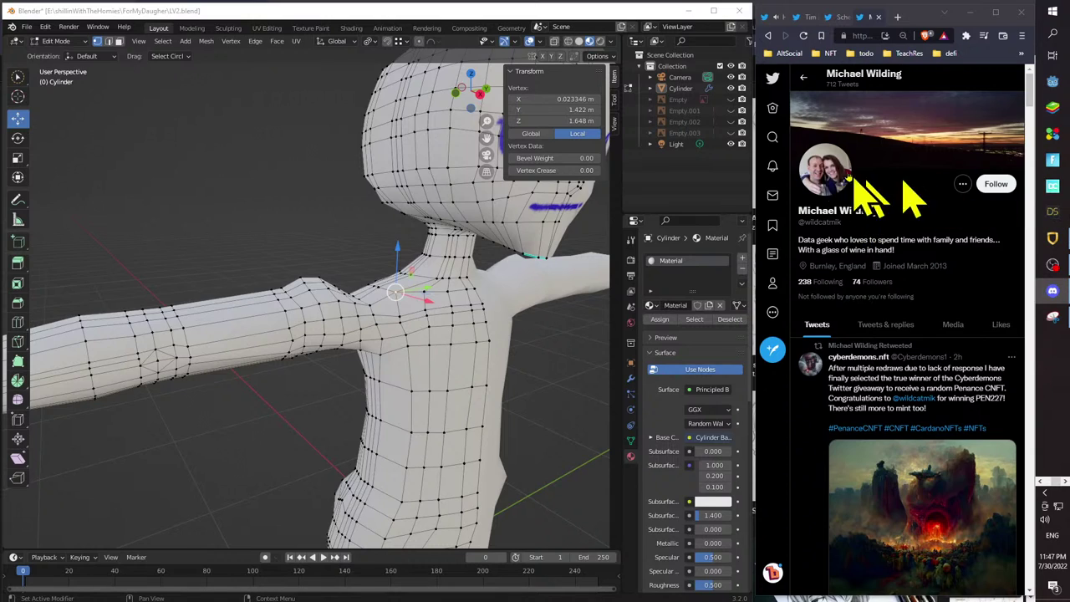
# - Search Explore for 'pow' and open the Space host's profile
pyautogui.click(773, 137)
pyautogui.click(896, 80)
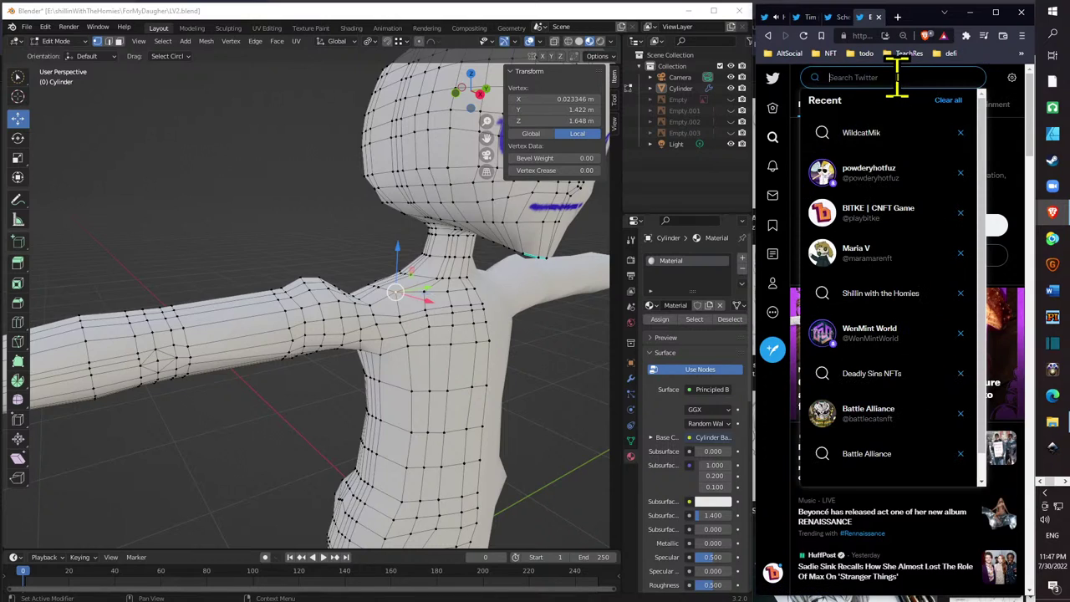
pyautogui.write('pow')
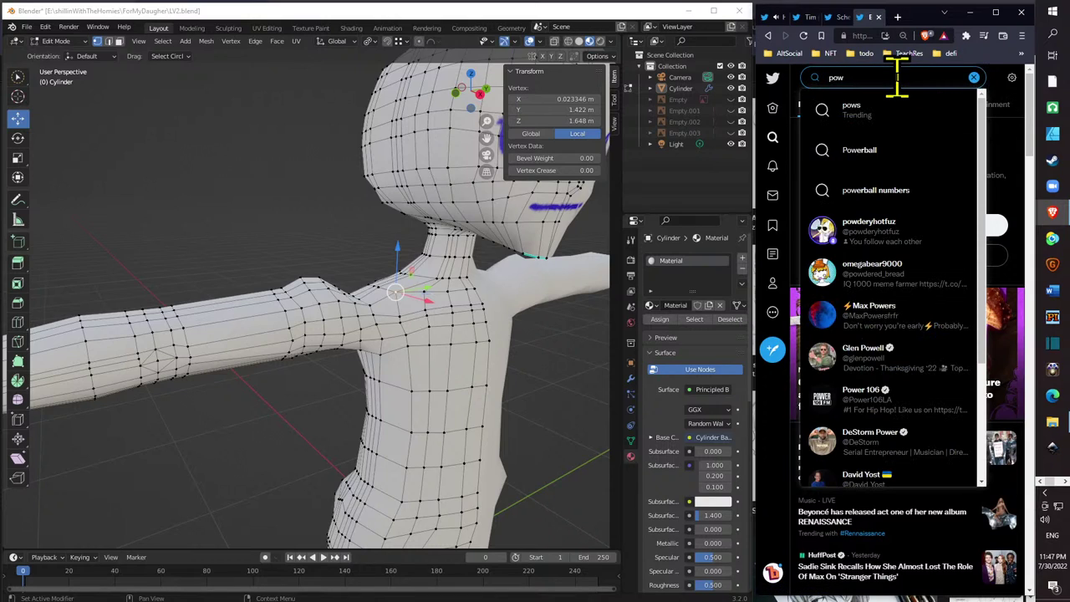
pyautogui.click(868, 233)
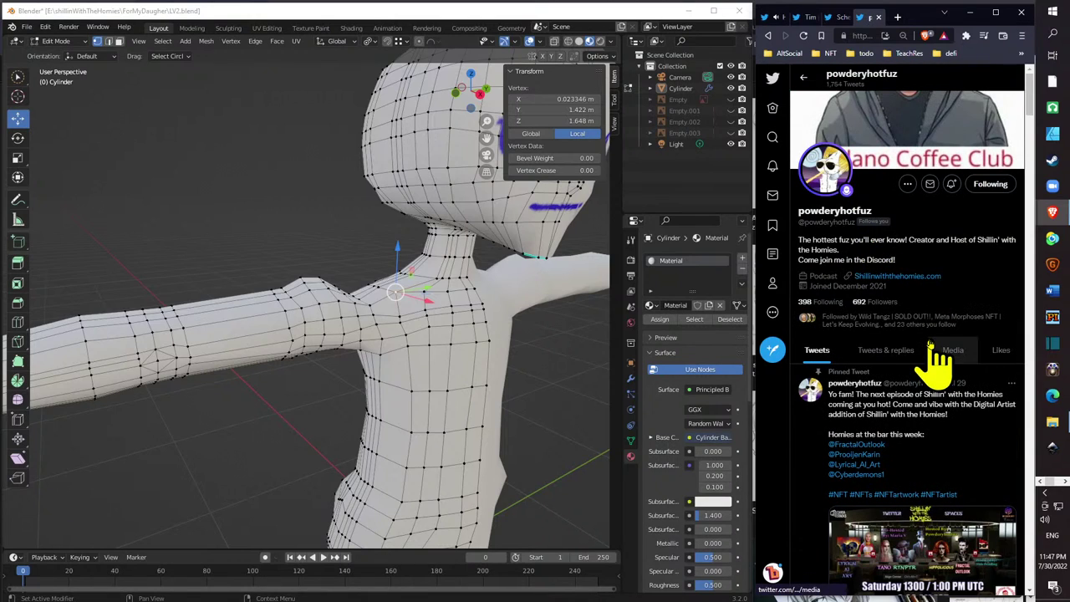
# - View the pinned tweet's Saturday episode banner full-size, then return to the live Space tab
pyautogui.scroll(-1, 938, 368)
pyautogui.scroll(-2, 936, 355)
pyautogui.click(956, 282)
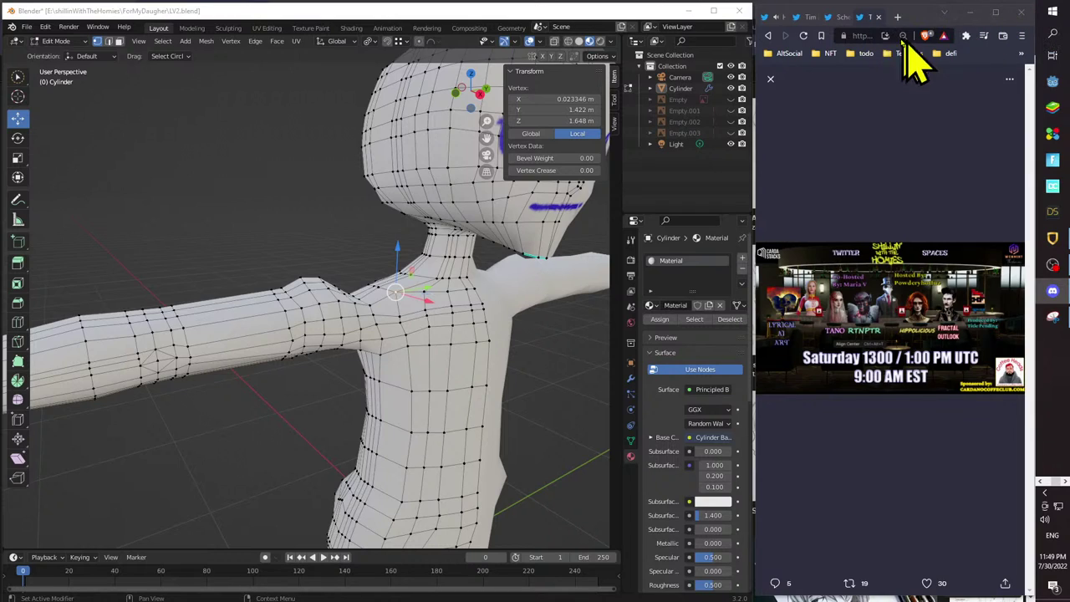
pyautogui.click(771, 20)
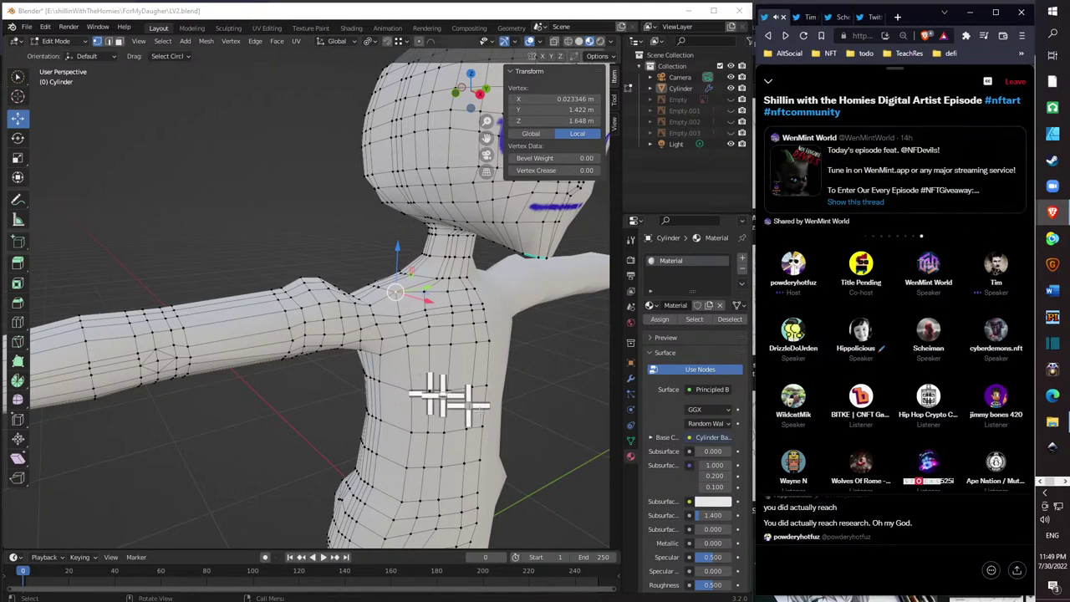
# - Orbit the viewport round to the character's front and zoom in on the shoulder and neck
pyautogui.moveTo(387, 334); pyautogui.dragTo(376, 327, button='middle')
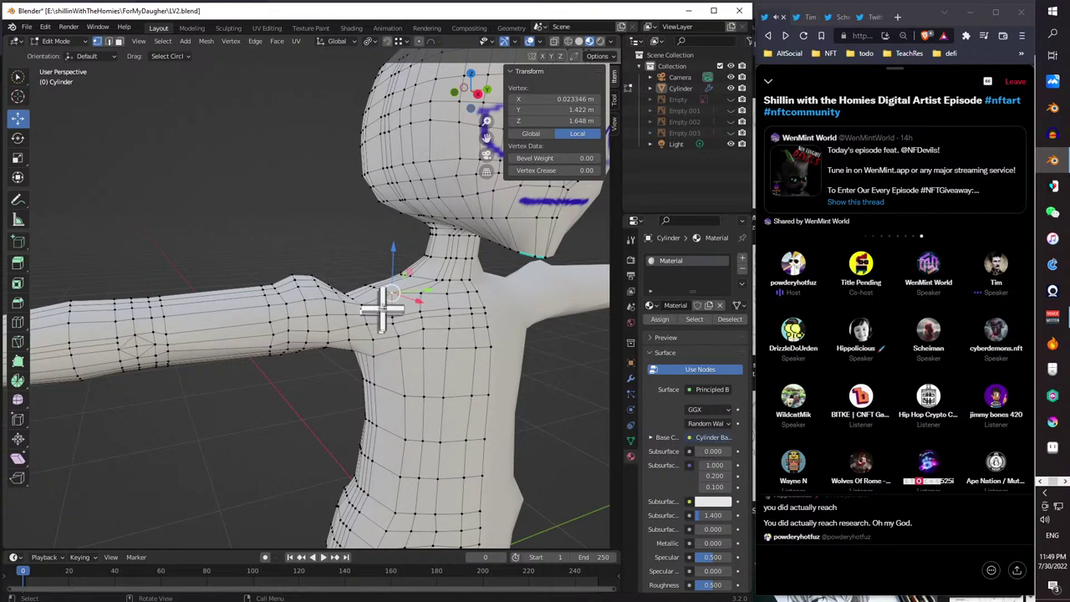
pyautogui.moveTo(382, 310); pyautogui.dragTo(370, 296, button='middle')
pyautogui.moveTo(381, 253); pyautogui.dragTo(407, 267, button='middle')
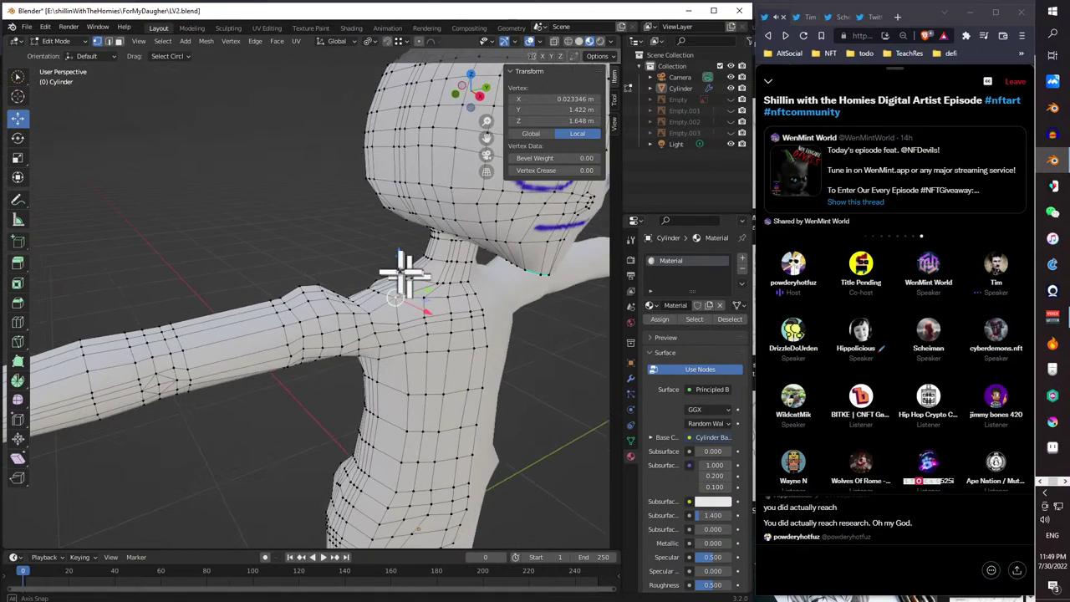
pyautogui.scroll(-4, 443, 346)
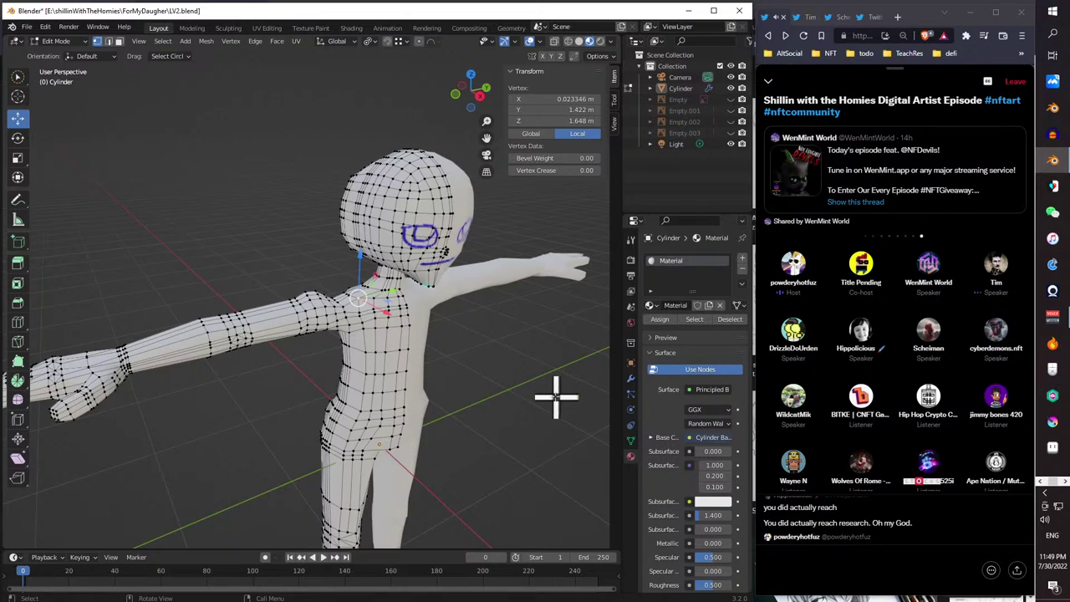
pyautogui.moveTo(477, 351); pyautogui.dragTo(359, 308, button='middle')
pyautogui.scroll(4, 377, 303)
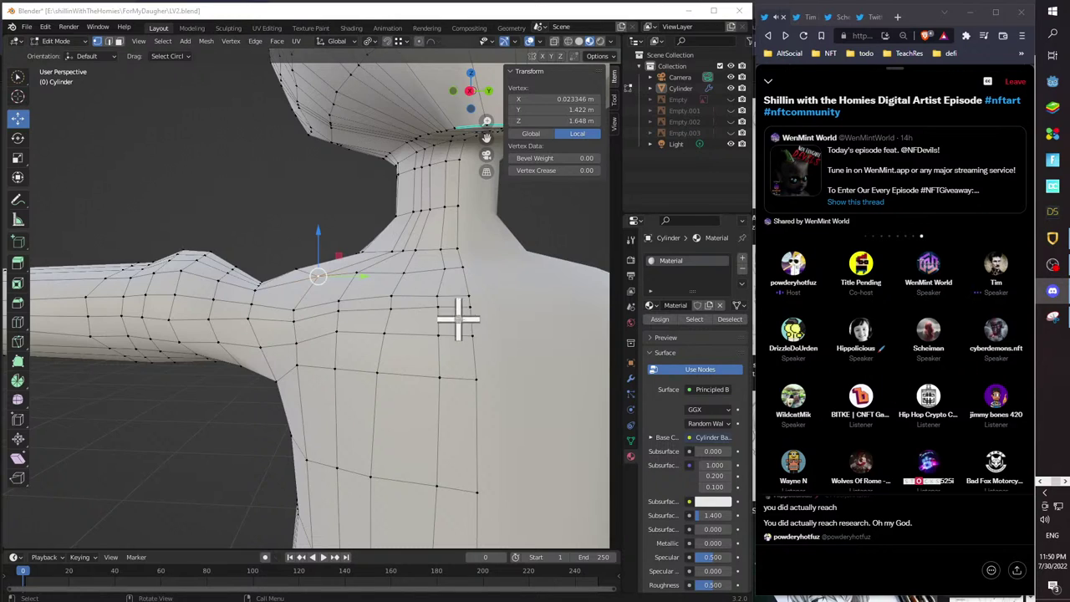
# - Move two upper-shoulder vertices, nudging the second one along X
pyautogui.click(438, 267)
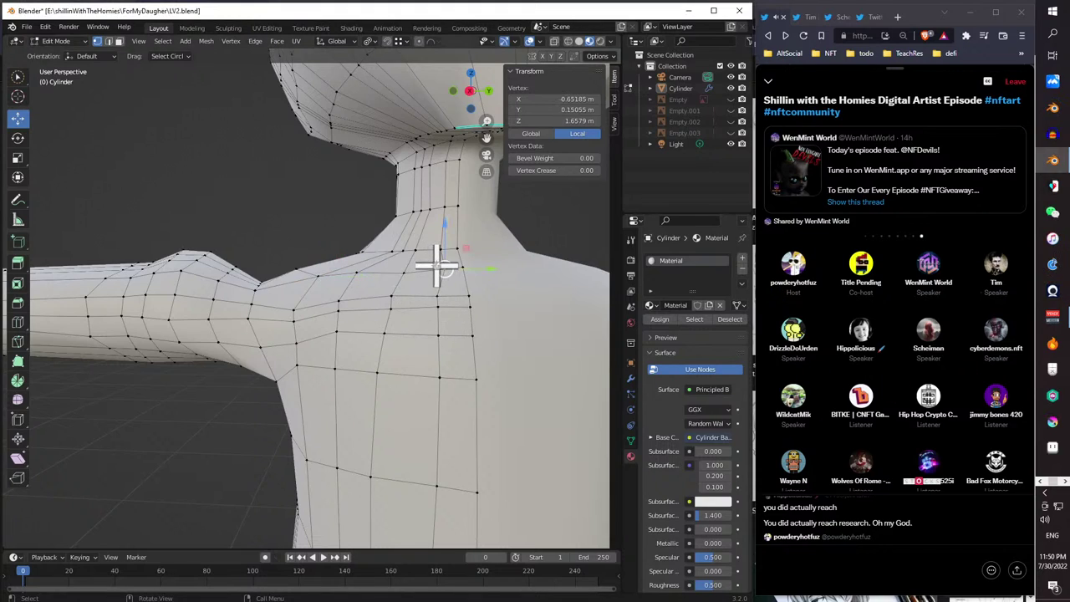
pyautogui.press('g')
pyautogui.click(451, 238)
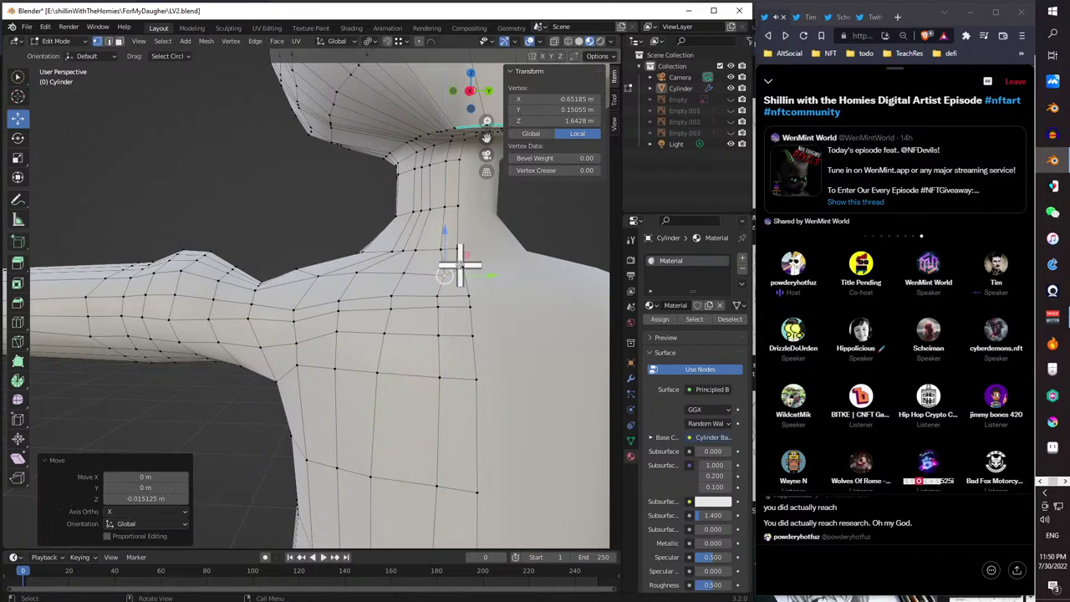
pyautogui.click(461, 255)
pyautogui.press('g')
pyautogui.click(465, 239)
pyautogui.moveTo(466, 239); pyautogui.dragTo(504, 301, button='middle')
pyautogui.press('g')
pyautogui.press('x')
pyautogui.click(563, 304)
# - From a low angle on the shoulder, shift a neck vertex along X
pyautogui.scroll(-5, 504, 301)
pyautogui.moveTo(443, 282)
pyautogui.mouseDown(button='middle')
pyautogui.moveTo(410, 262)
pyautogui.moveTo(520, 276)
pyautogui.moveTo(442, 279)
pyautogui.mouseUp(button='middle')
pyautogui.scroll(5, 346, 203)
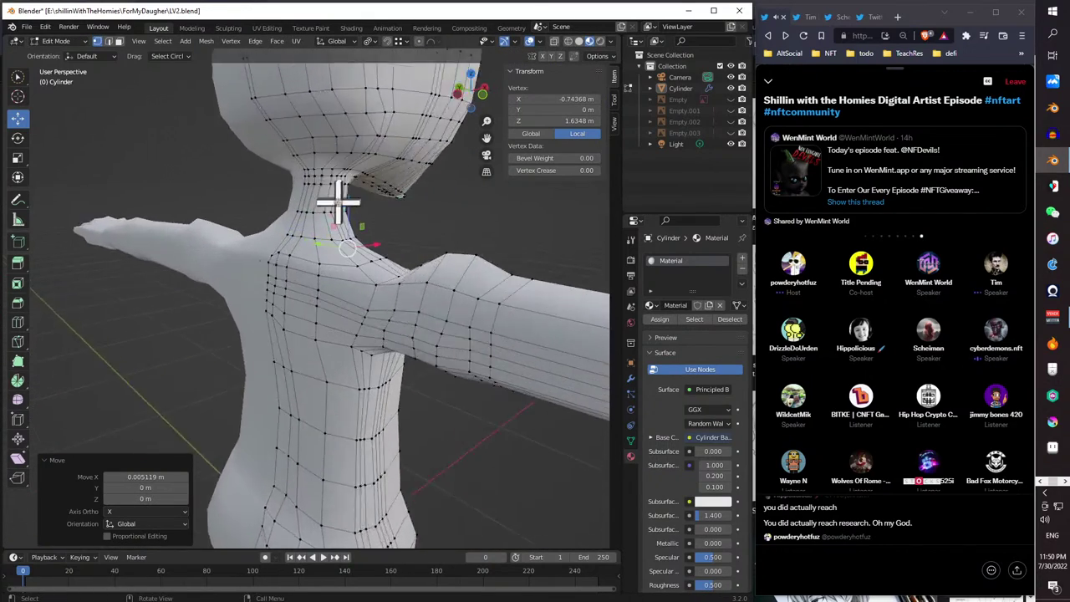
pyautogui.moveTo(340, 217); pyautogui.dragTo(316, 322, button='middle')
pyautogui.scroll(5, 411, 268)
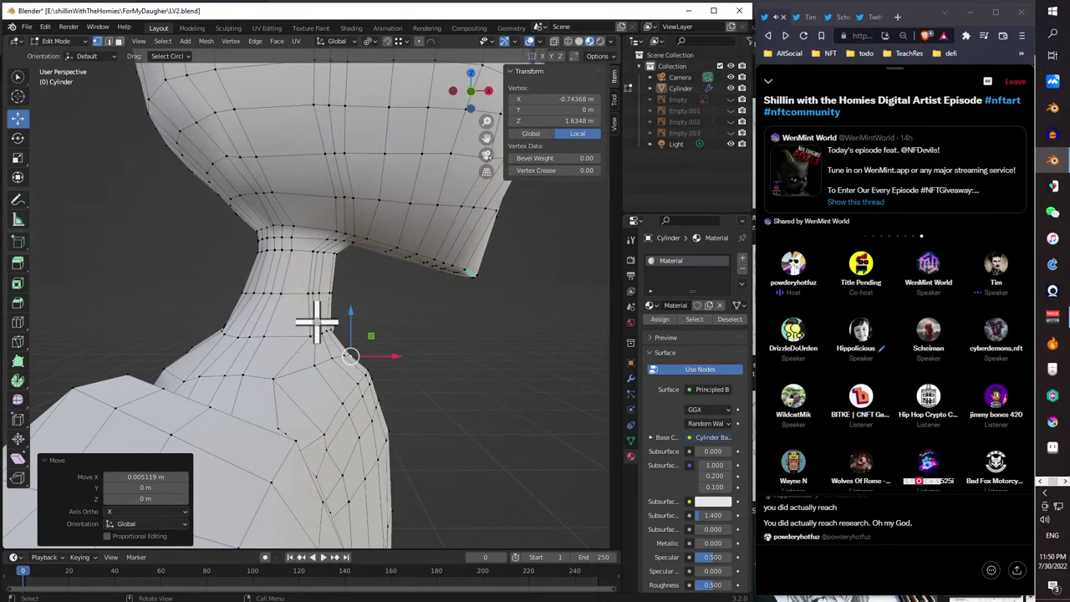
pyautogui.click(343, 335)
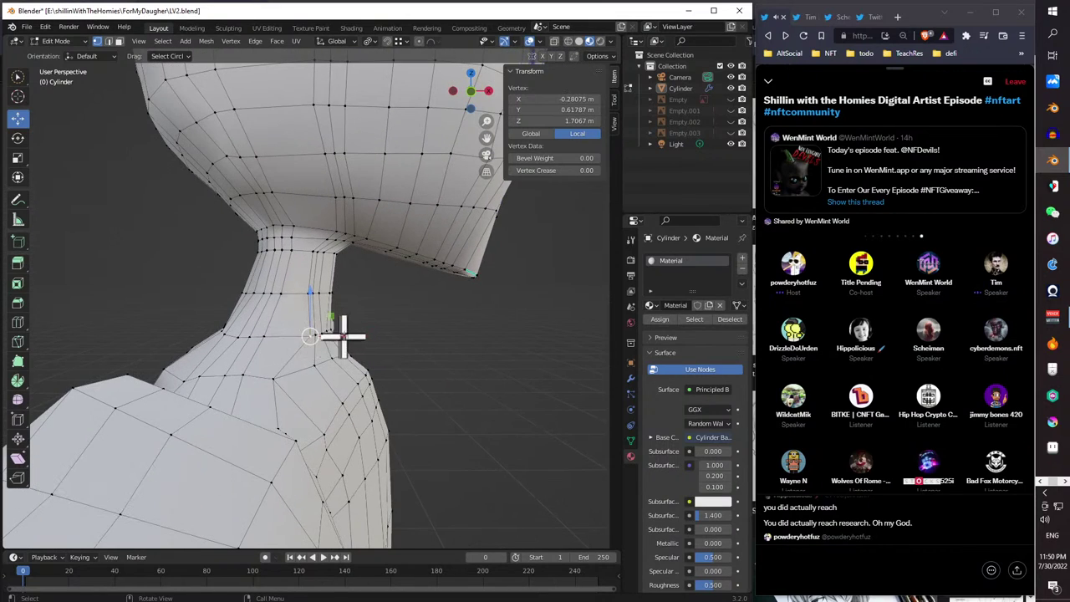
pyautogui.press('g')
pyautogui.press('x')
pyautogui.click(328, 336)
pyautogui.moveTo(327, 336); pyautogui.dragTo(209, 335, button='middle')
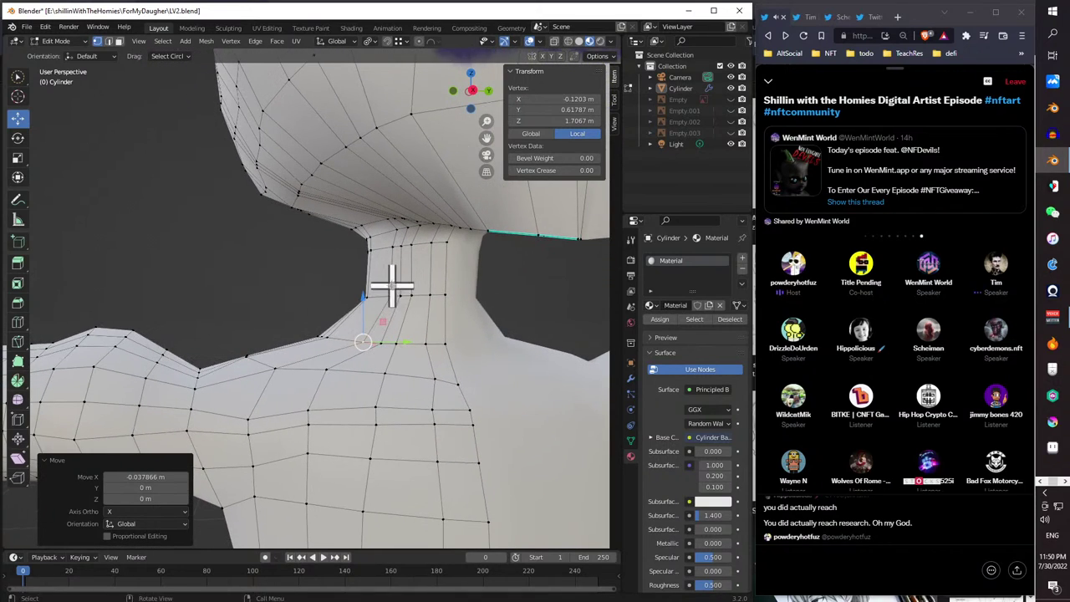
# - Slide the neck-base and lower neck vertices along X to smooth the join, ending at 0.017788 m
pyautogui.click(327, 337)
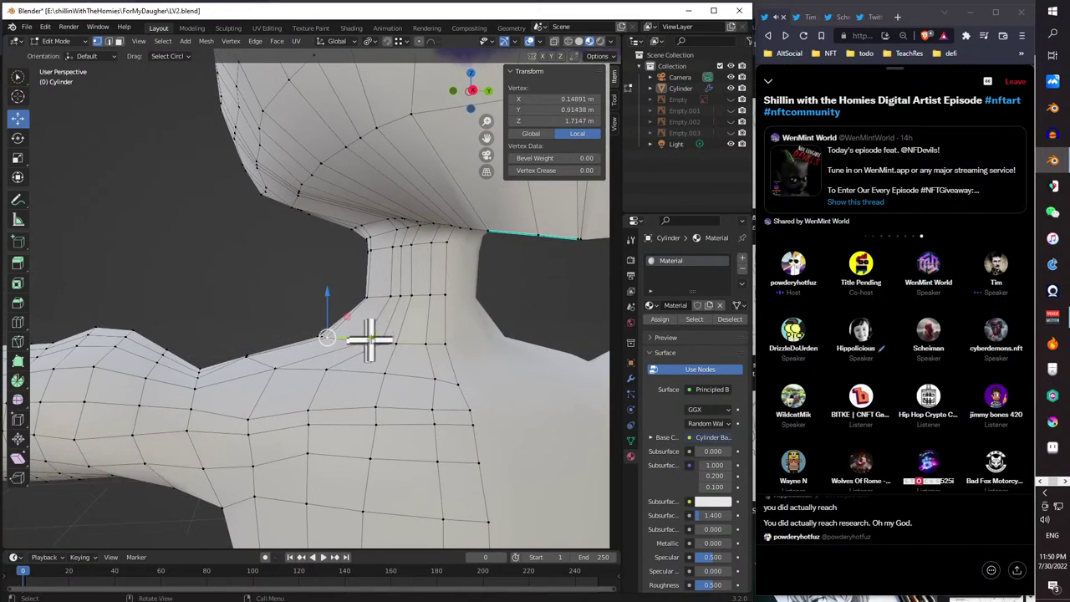
pyautogui.press('g')
pyautogui.click(384, 341)
pyautogui.click(376, 298)
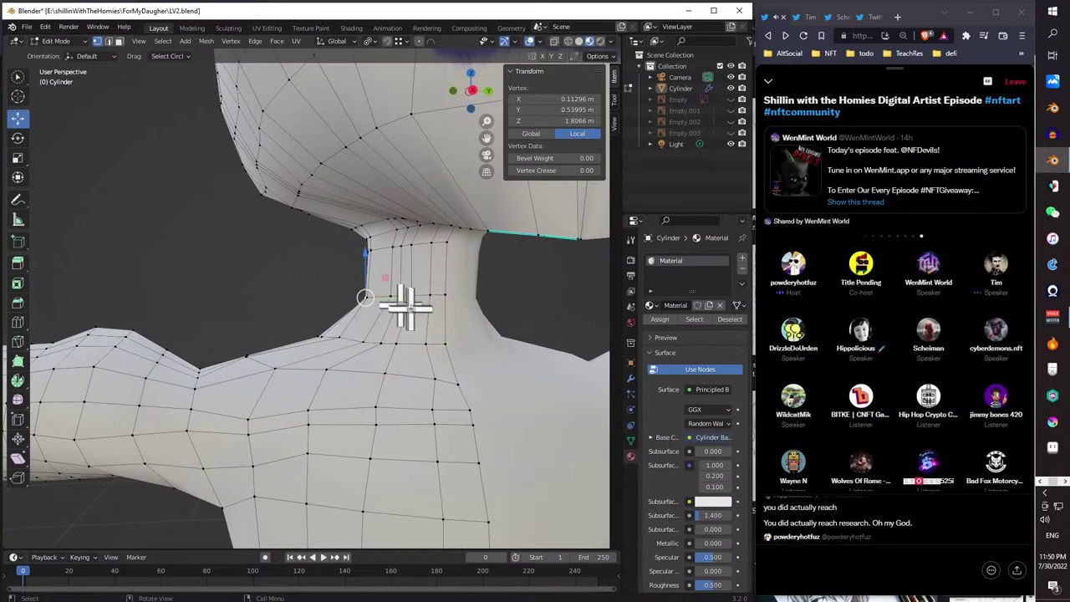
pyautogui.moveTo(401, 301); pyautogui.dragTo(526, 320, button='middle')
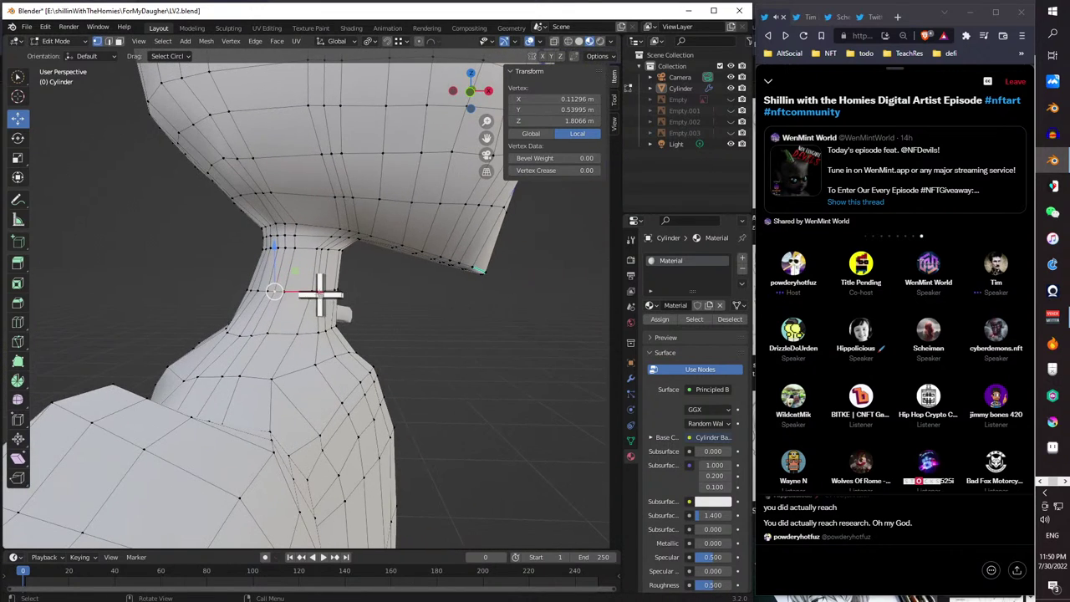
pyautogui.moveTo(310, 287); pyautogui.dragTo(313, 335)
pyautogui.click(273, 332)
pyautogui.moveTo(313, 334); pyautogui.dragTo(184, 332, button='middle')
pyautogui.moveTo(321, 332); pyautogui.dragTo(318, 385, button='middle')
# - Select three neck-base vertices and move them together front-to-back
pyautogui.keyDown('shift'); pyautogui.click(266, 367); pyautogui.keyUp('shift')
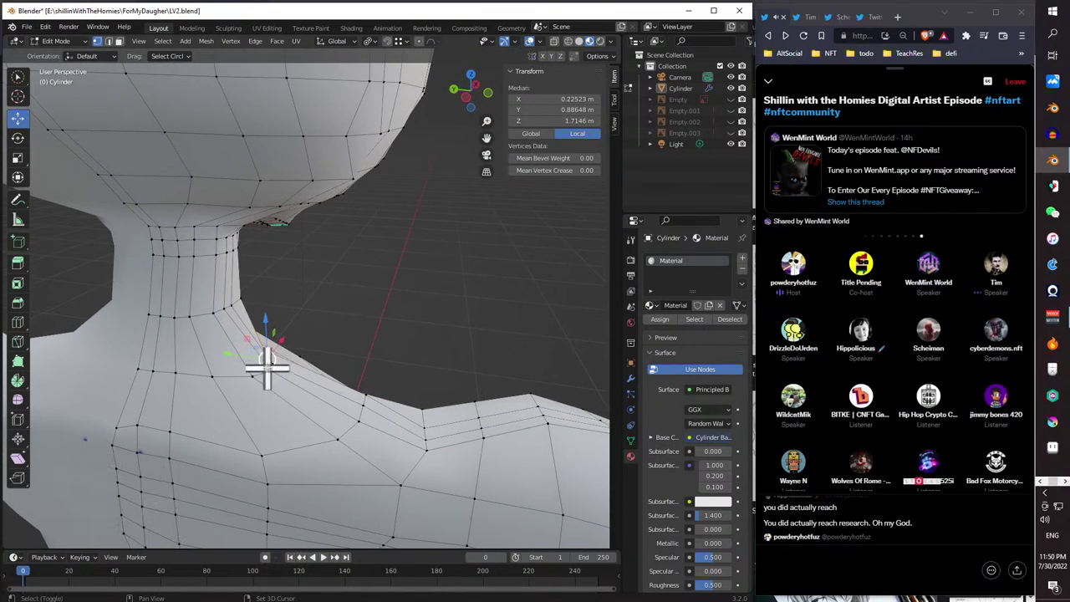
pyautogui.keyDown('shift'); pyautogui.click(242, 368); pyautogui.keyUp('shift')
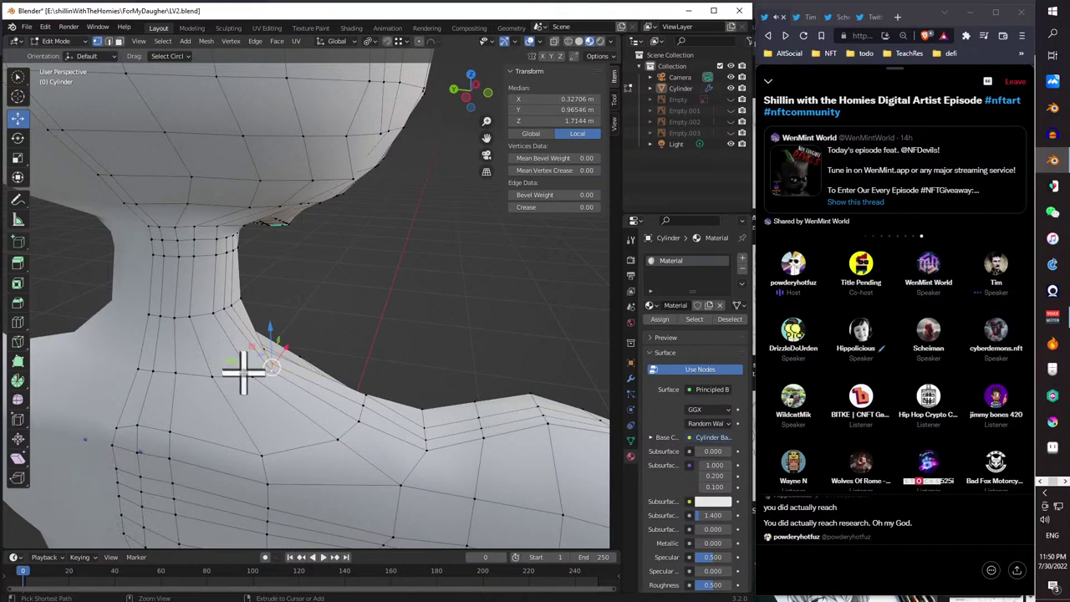
pyautogui.keyDown('ctrl'); pyautogui.click(226, 363); pyautogui.keyUp('ctrl')
pyautogui.press('g')
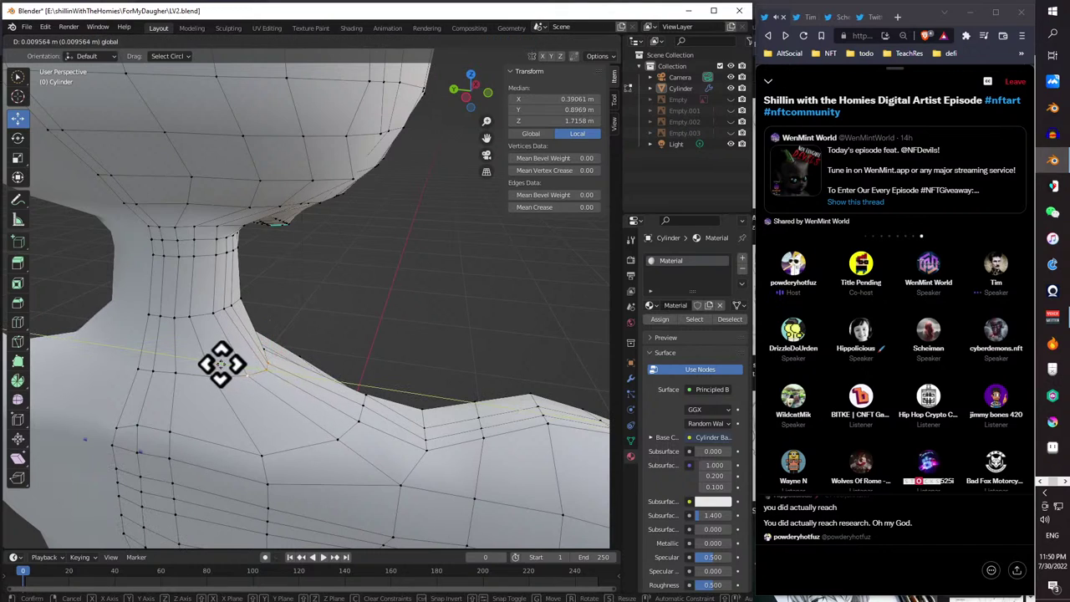
pyautogui.click(210, 363)
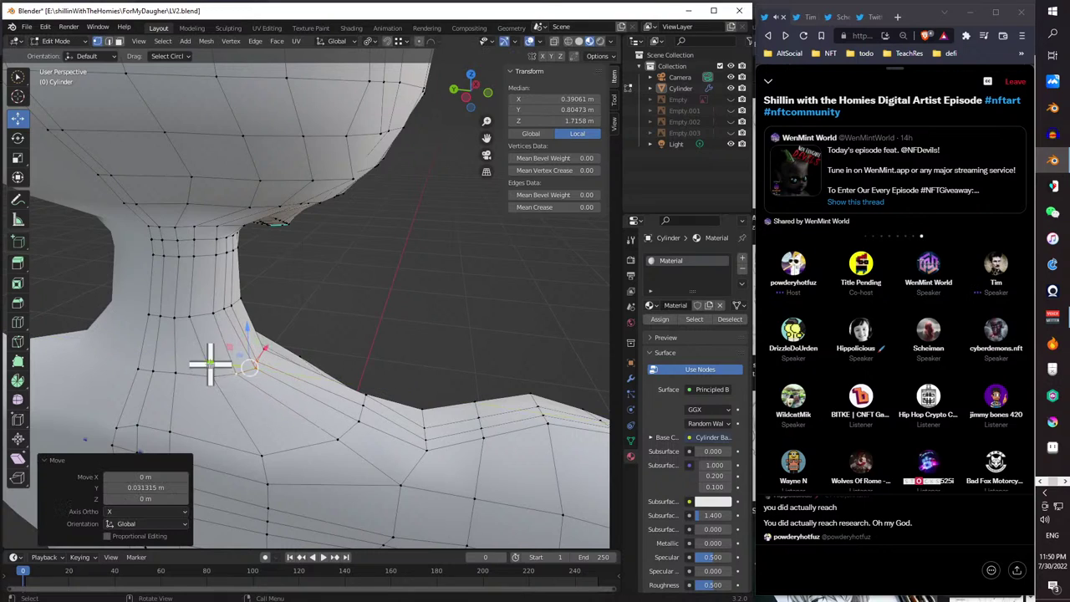
# - Move a single neck-to-shoulder vertex -0.012845 m along Y
pyautogui.click(255, 364)
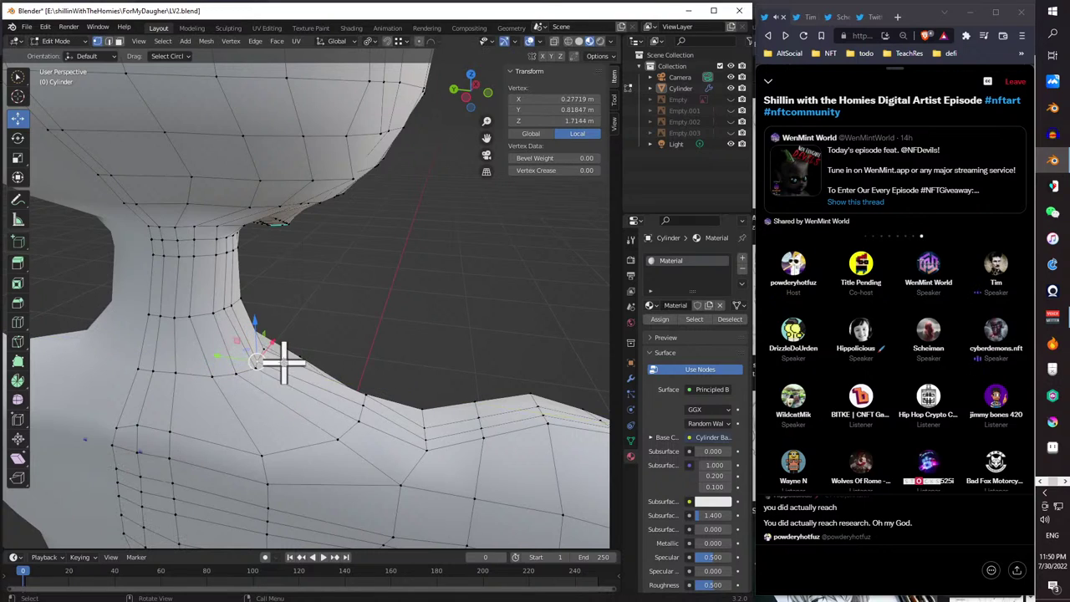
pyautogui.press('g')
pyautogui.press('y')
pyautogui.click(229, 361)
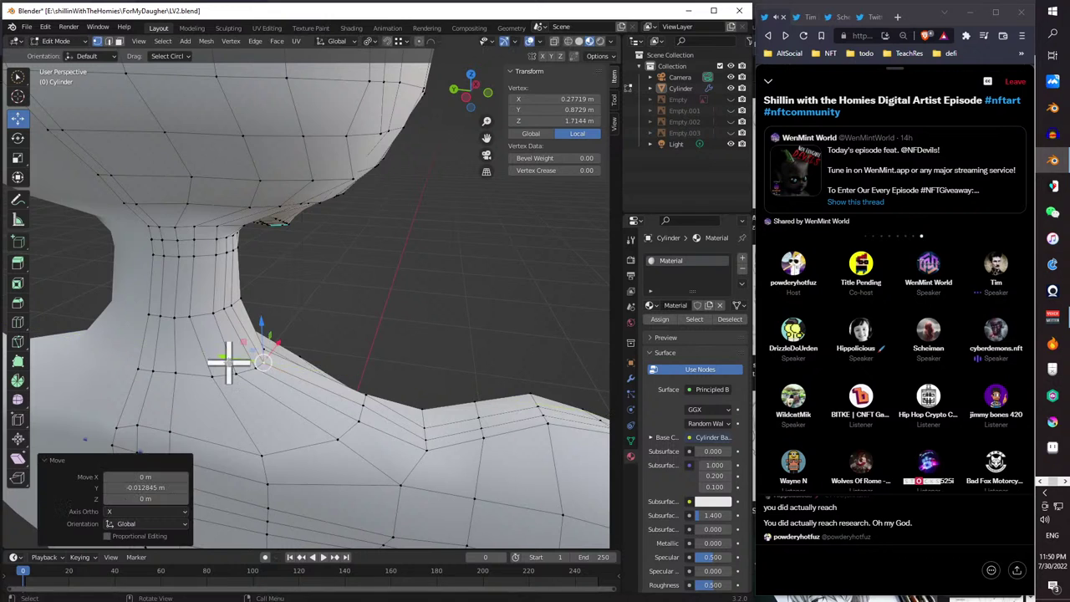
pyautogui.moveTo(228, 362); pyautogui.dragTo(76, 342, button='middle')
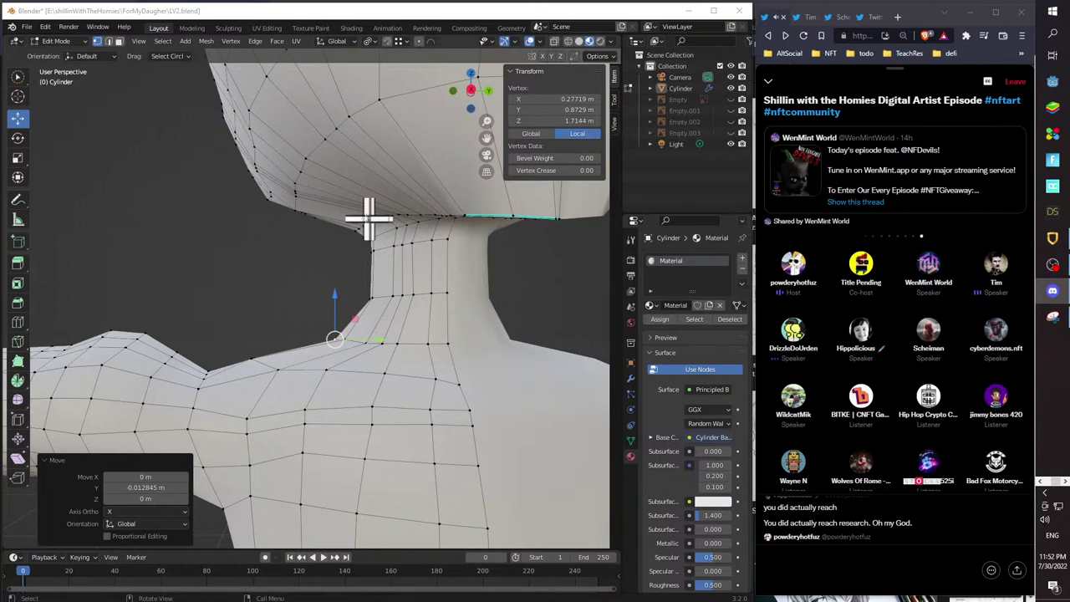
# - From below the head, select two back-of-head vertices and drag them along Y
pyautogui.moveTo(365, 220); pyautogui.dragTo(385, 242, button='middle')
pyautogui.click(371, 276)
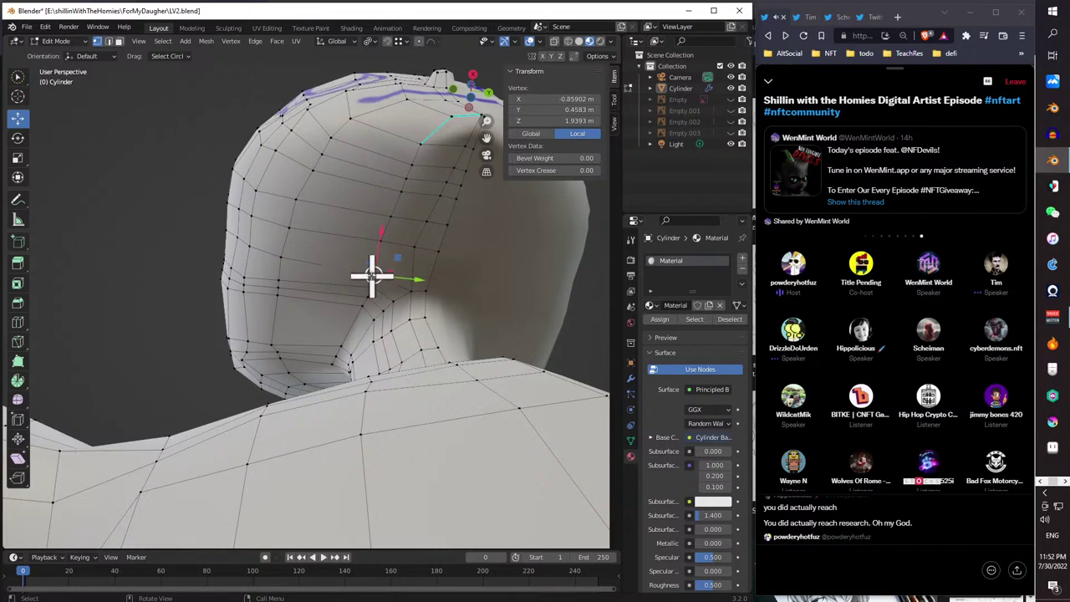
pyautogui.keyDown('shift'); pyautogui.click(388, 224); pyautogui.keyUp('shift')
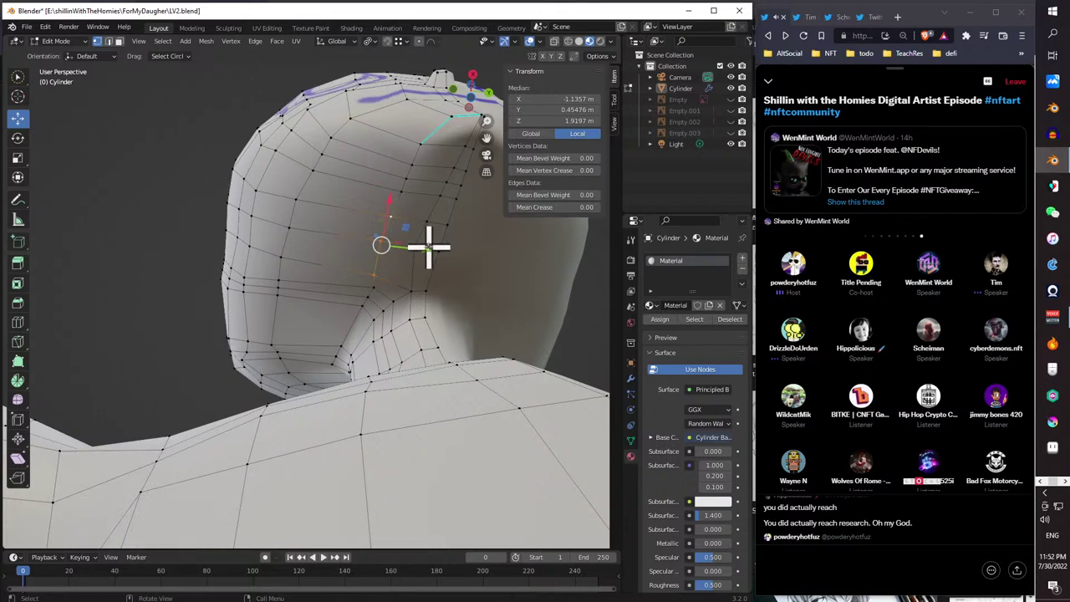
pyautogui.moveTo(420, 261); pyautogui.dragTo(439, 246)
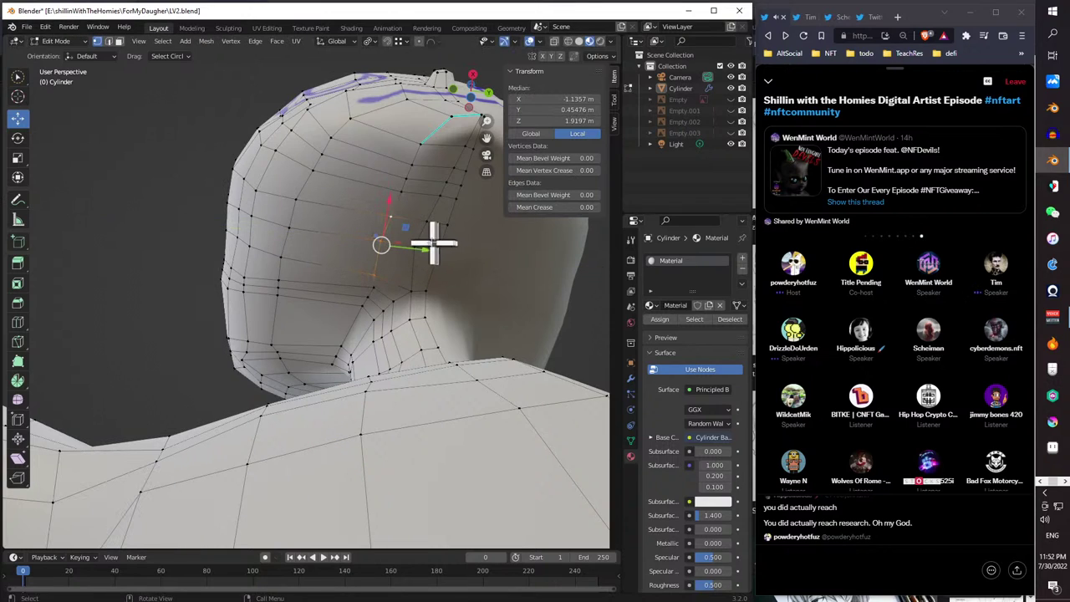
pyautogui.moveTo(432, 242); pyautogui.dragTo(421, 239, button='middle')
# - Move one back-of-head vertex 0.003068 m along Y to Y 0.45696 m, undoing a stray move
pyautogui.click(369, 266)
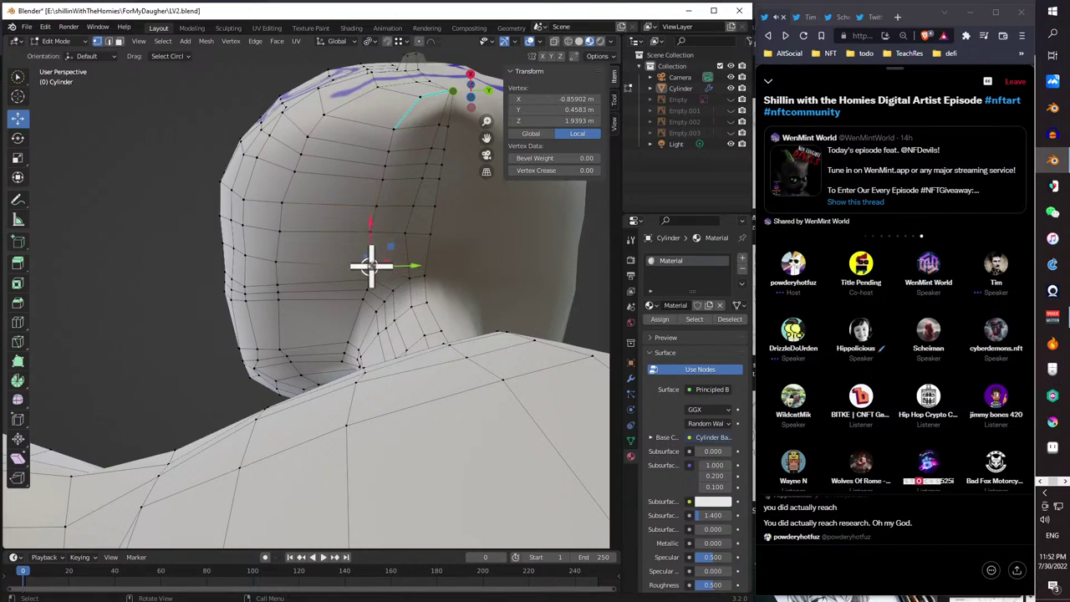
pyautogui.moveTo(414, 266); pyautogui.dragTo(418, 258)
pyautogui.hotkey('ctrl', 'z')
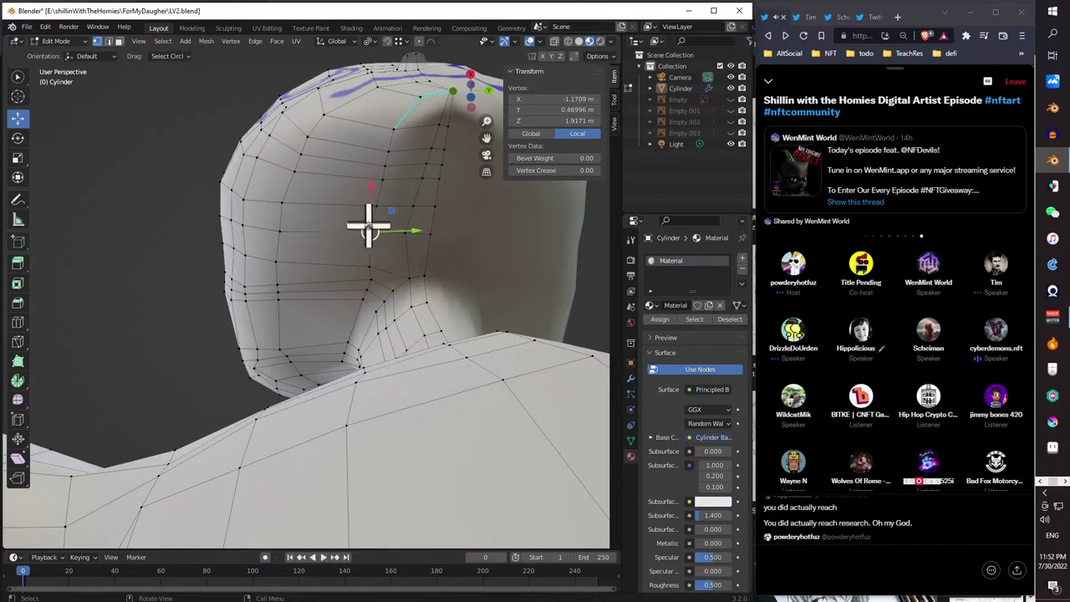
pyautogui.press('g')
pyautogui.press('y')
pyautogui.click(411, 230)
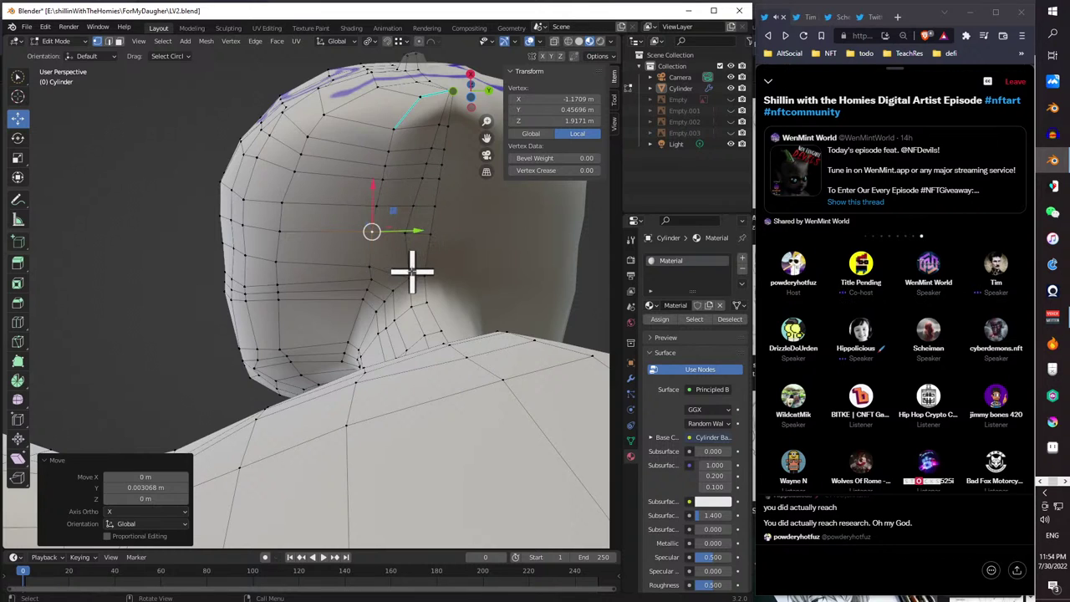
# - Nudge a chin vertex 0.002958 m along Y to refine the jawline
pyautogui.moveTo(413, 270); pyautogui.dragTo(341, 293, button='middle')
pyautogui.scroll(3, 359, 264)
pyautogui.moveTo(383, 286); pyautogui.dragTo(396, 287)
pyautogui.click(348, 250)
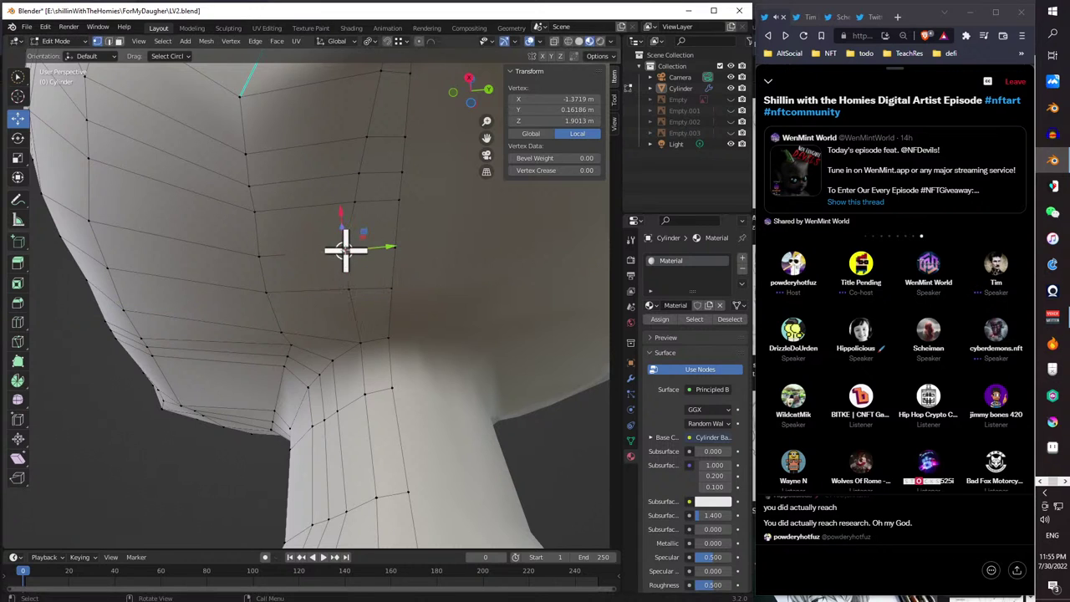
pyautogui.moveTo(377, 250); pyautogui.dragTo(385, 243)
pyautogui.scroll(-5, 366, 232)
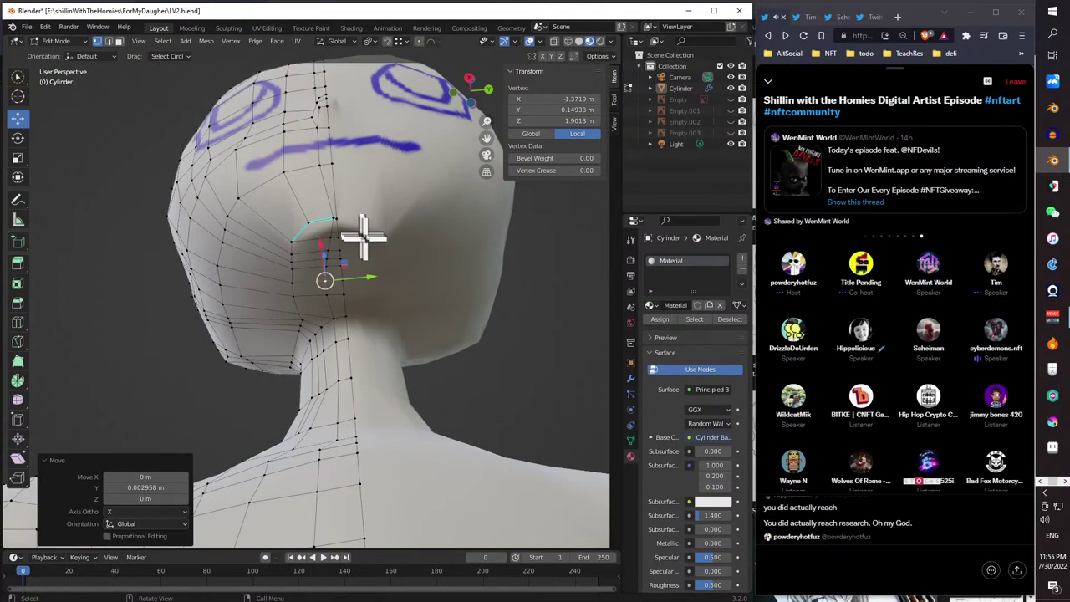
# - Orbit around the head to check the jaw and neck from the side and behind
pyautogui.moveTo(365, 231); pyautogui.dragTo(458, 329, button='middle')
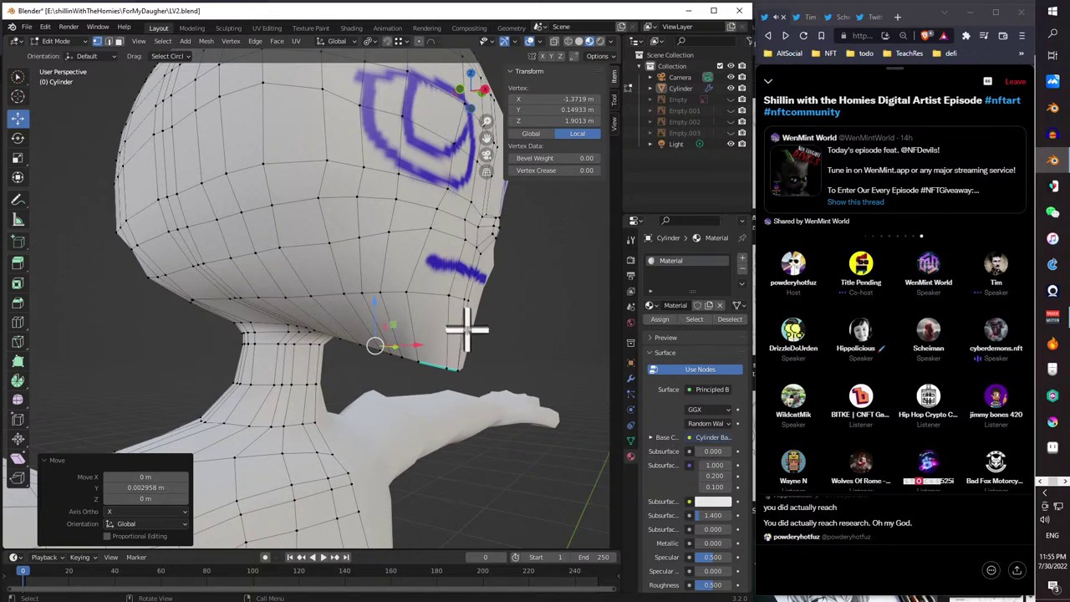
pyautogui.moveTo(382, 311)
pyautogui.mouseDown(button='middle')
pyautogui.moveTo(429, 275)
pyautogui.moveTo(337, 320)
pyautogui.moveTo(394, 310)
pyautogui.mouseUp(button='middle')
pyautogui.scroll(-3, 399, 299)
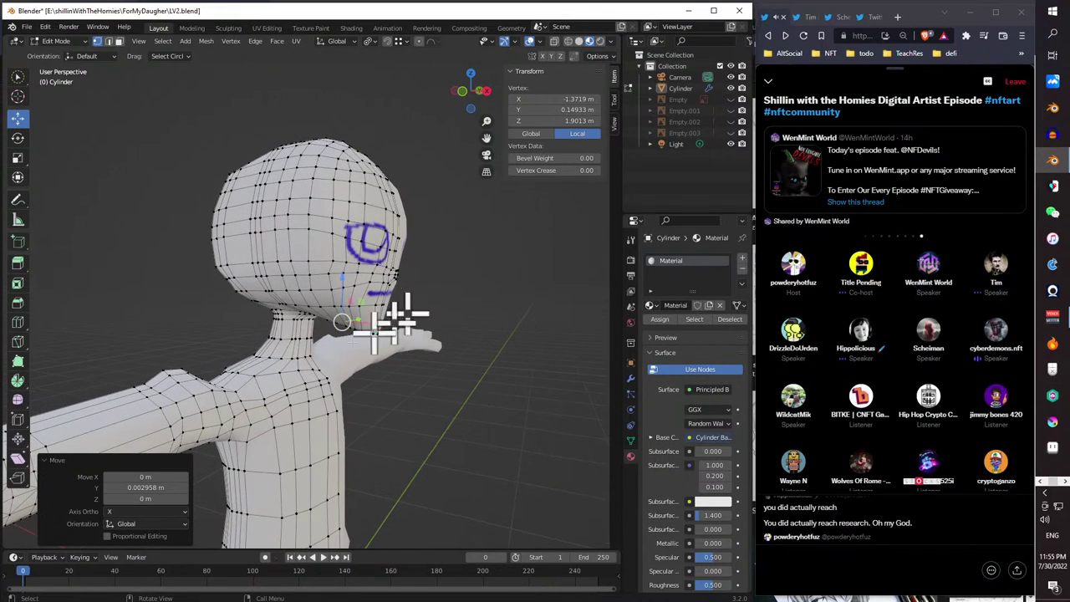
pyautogui.scroll(3, 270, 310)
pyautogui.moveTo(270, 310); pyautogui.dragTo(208, 288, button='middle')
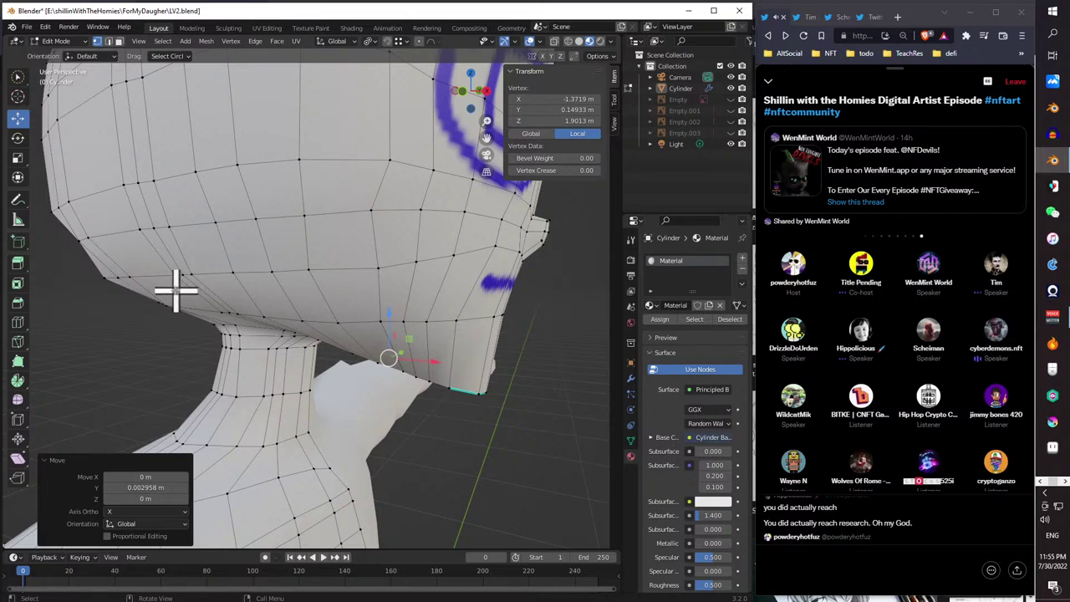
pyautogui.scroll(2, 186, 287)
pyautogui.scroll(-5, 187, 268)
pyautogui.moveTo(194, 264); pyautogui.dragTo(293, 287, button='middle')
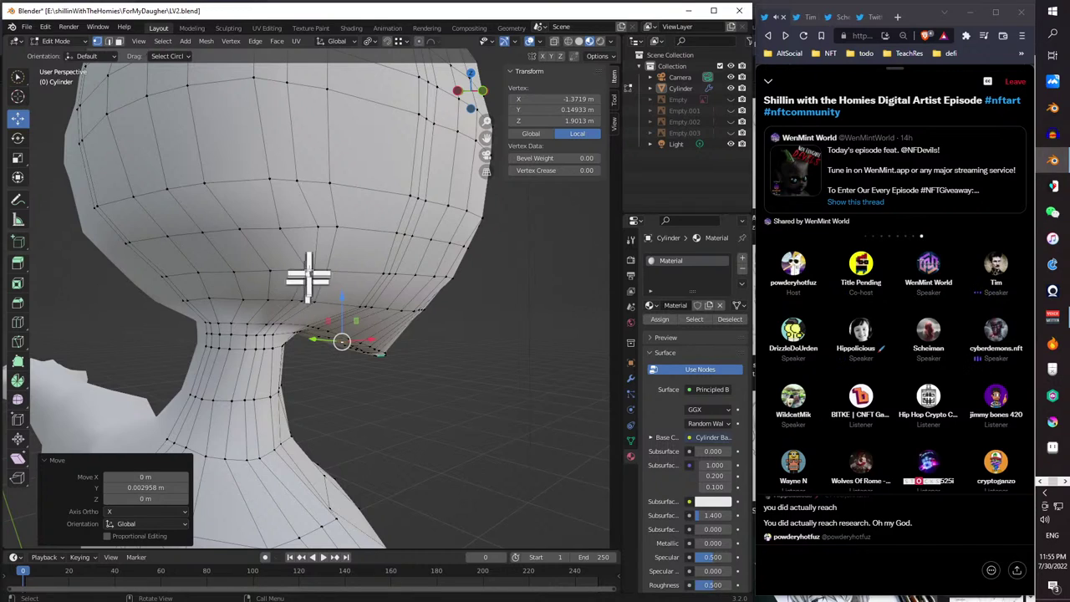
# - Shift two head vertices slightly along the X axis with G, X
pyautogui.click(307, 273)
pyautogui.moveTo(306, 268); pyautogui.dragTo(291, 292, button='middle')
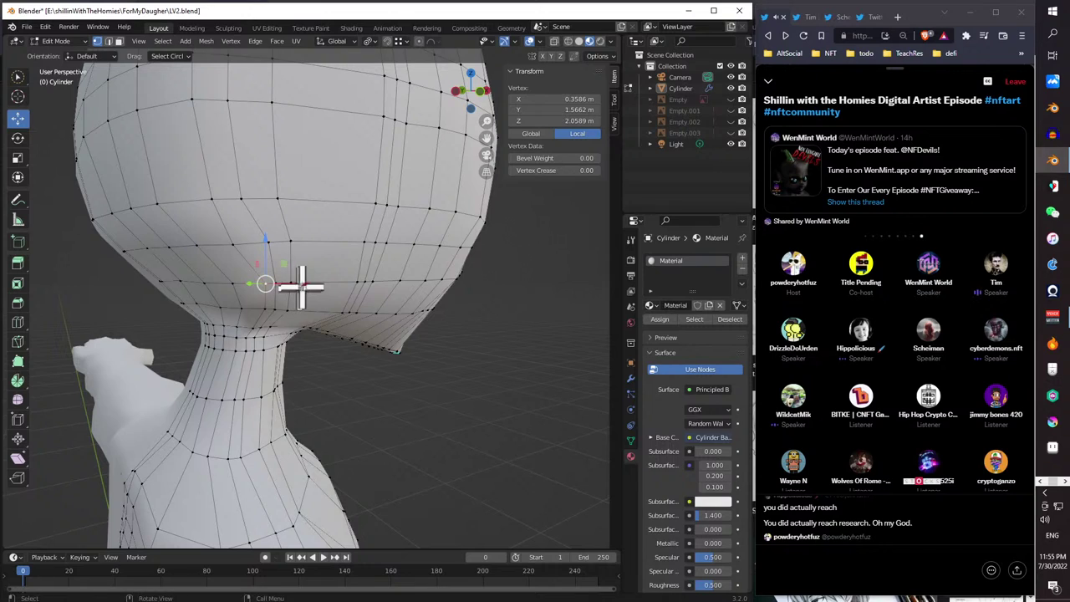
pyautogui.press('g')
pyautogui.press('x')
pyautogui.click(293, 283)
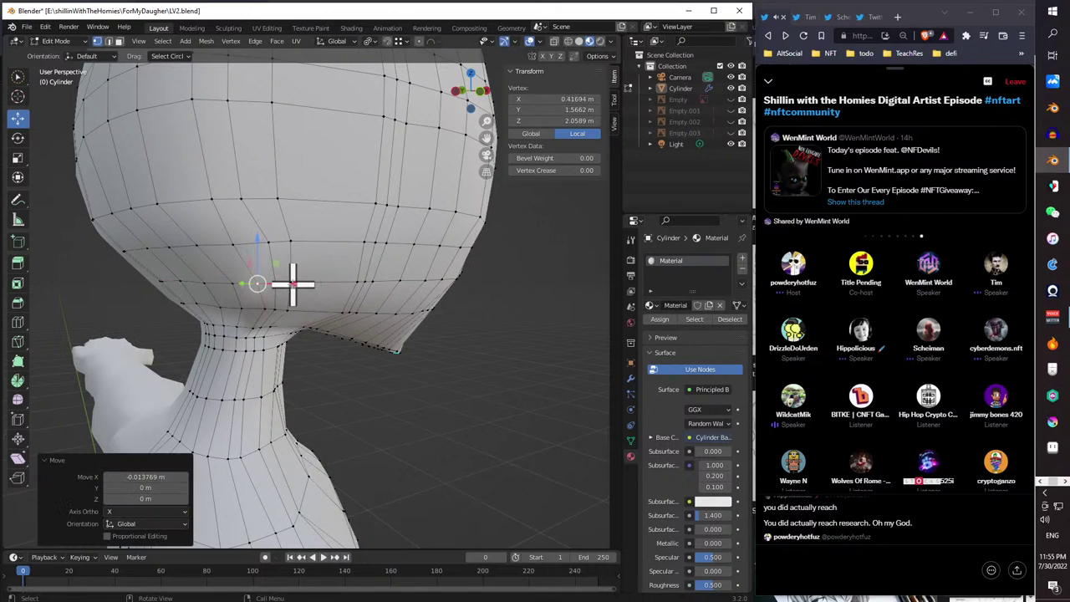
pyautogui.moveTo(298, 284); pyautogui.dragTo(274, 279, button='middle')
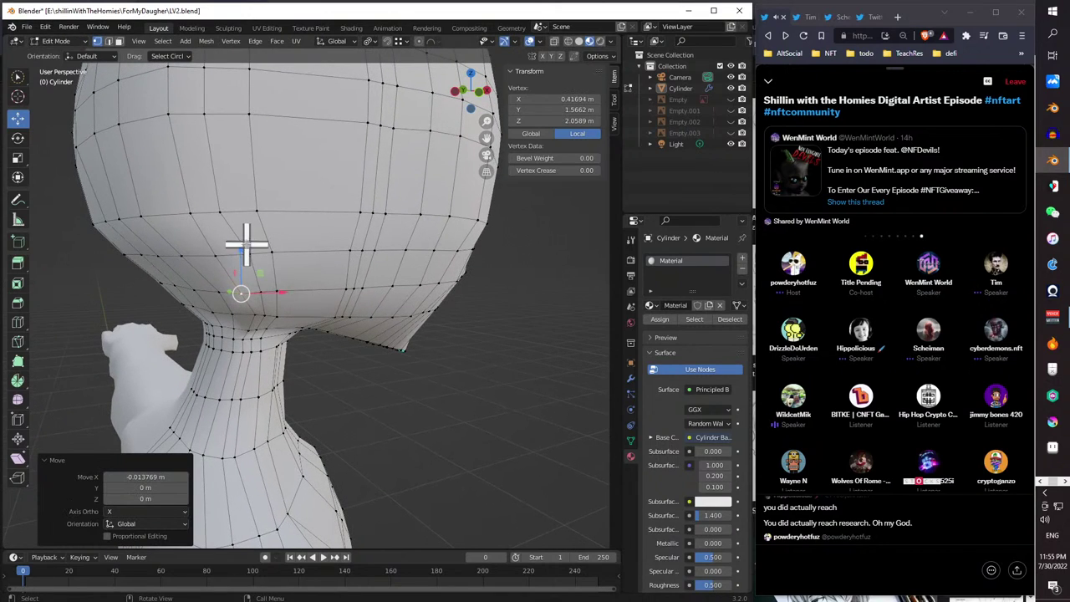
pyautogui.click(254, 251)
pyautogui.press('g')
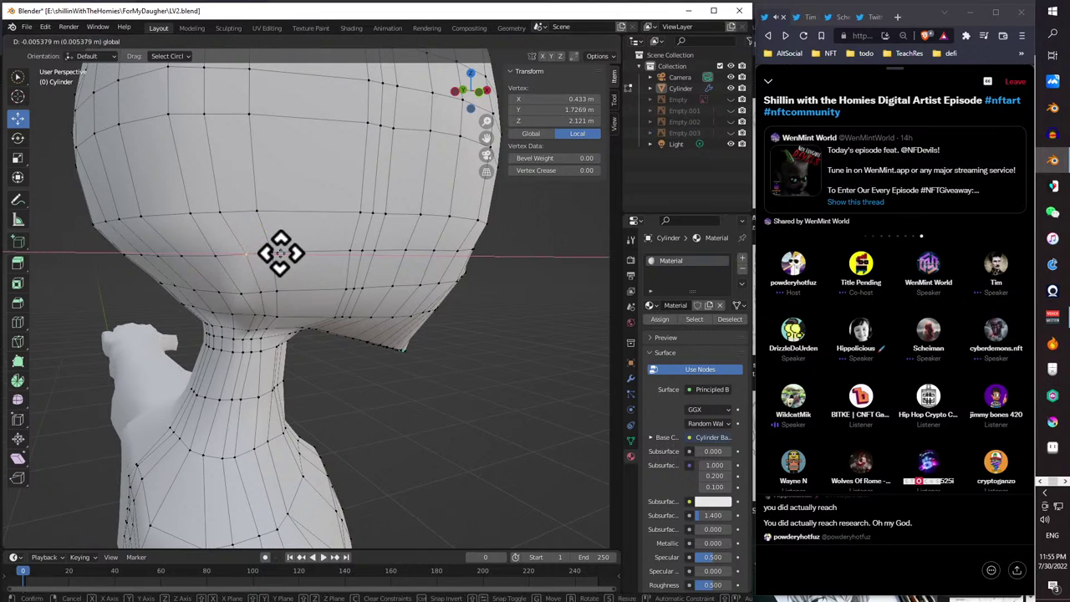
pyautogui.press('x')
pyautogui.click(349, 268)
pyautogui.moveTo(350, 268); pyautogui.dragTo(238, 280, button='middle')
# - Shift a neck vertex -0.011812 m along X
pyautogui.click(248, 269)
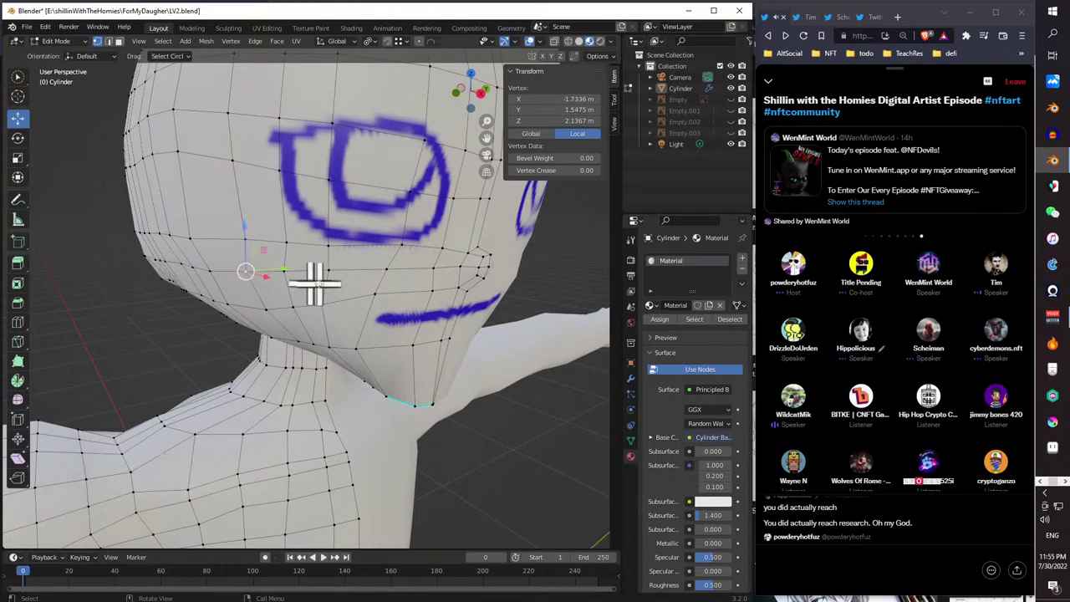
pyautogui.moveTo(310, 282); pyautogui.dragTo(334, 376, button='middle')
pyautogui.scroll(-8, 276, 272)
pyautogui.scroll(3, 239, 239)
pyautogui.scroll(3, 315, 363)
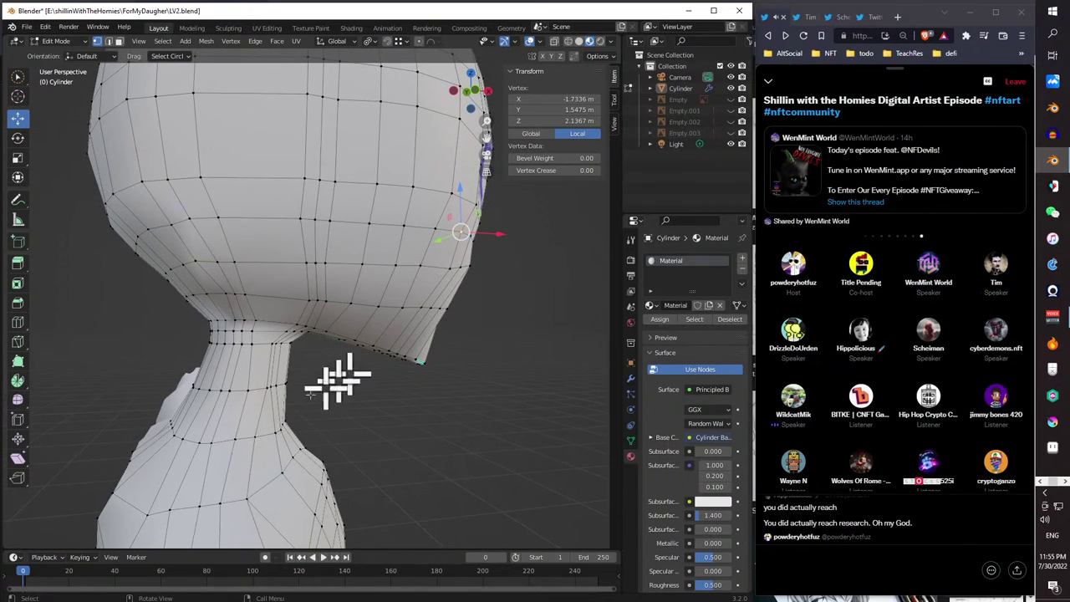
pyautogui.click(268, 388)
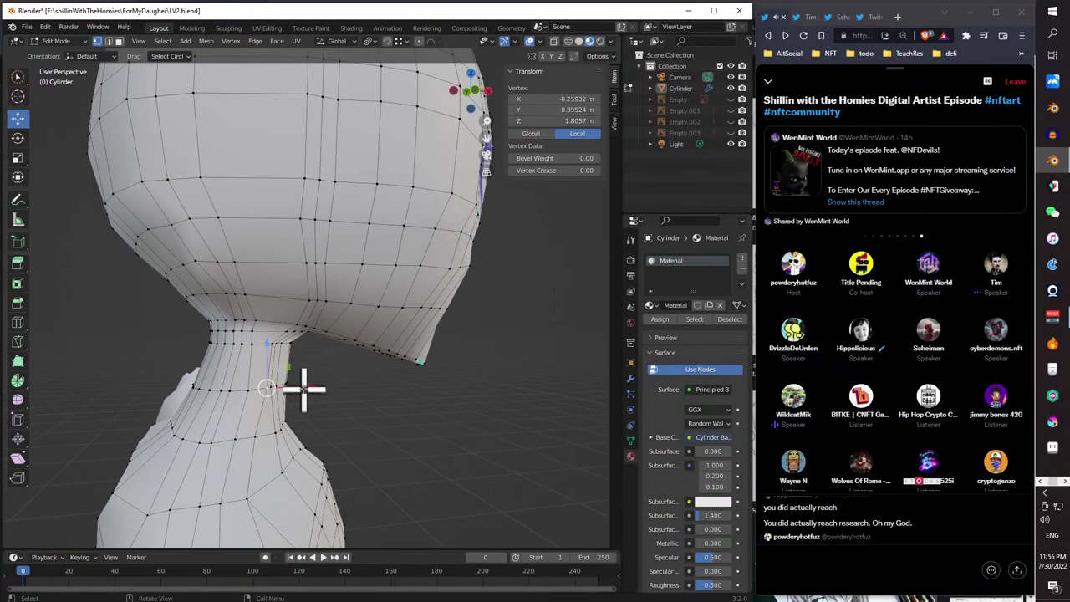
pyautogui.moveTo(303, 389); pyautogui.dragTo(288, 396)
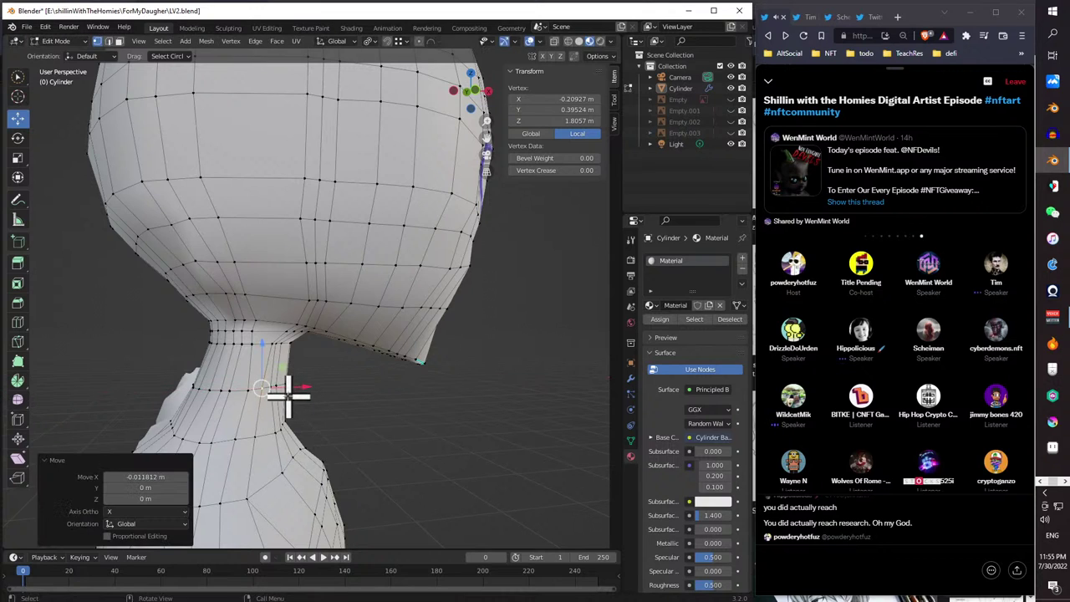
# - Move the selected neck vertices 0.014002 m along Y
pyautogui.moveTo(289, 396)
pyautogui.mouseDown(button='middle')
pyautogui.moveTo(187, 387)
pyautogui.moveTo(292, 382)
pyautogui.moveTo(281, 377)
pyautogui.moveTo(306, 396)
pyautogui.mouseUp(button='middle')
pyautogui.click(244, 387)
pyautogui.scroll(5, 284, 383)
pyautogui.scroll(-4, 263, 371)
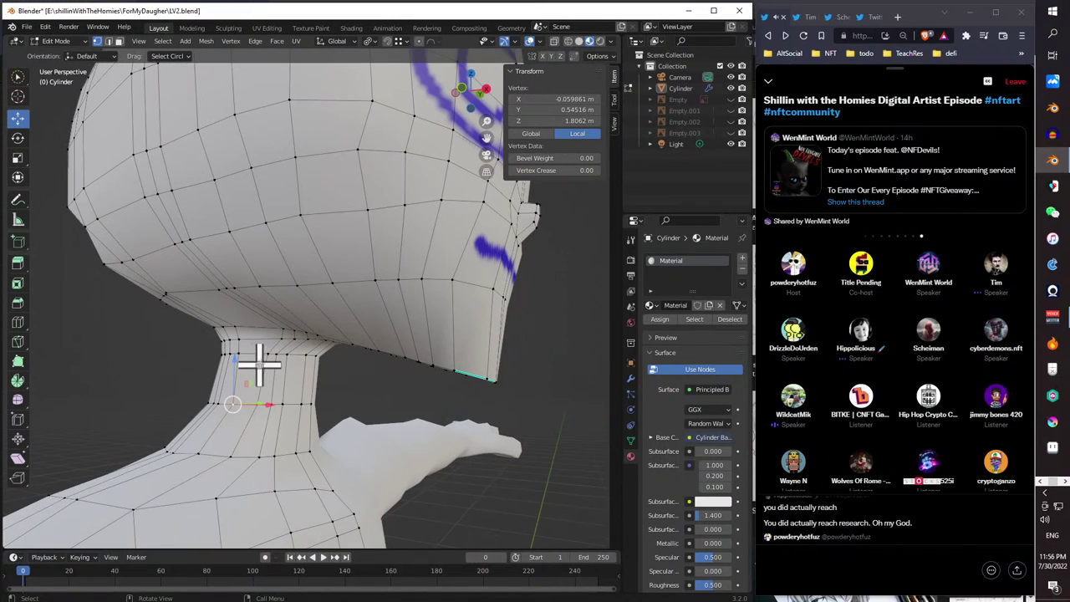
pyautogui.moveTo(314, 380); pyautogui.dragTo(259, 368, button='middle')
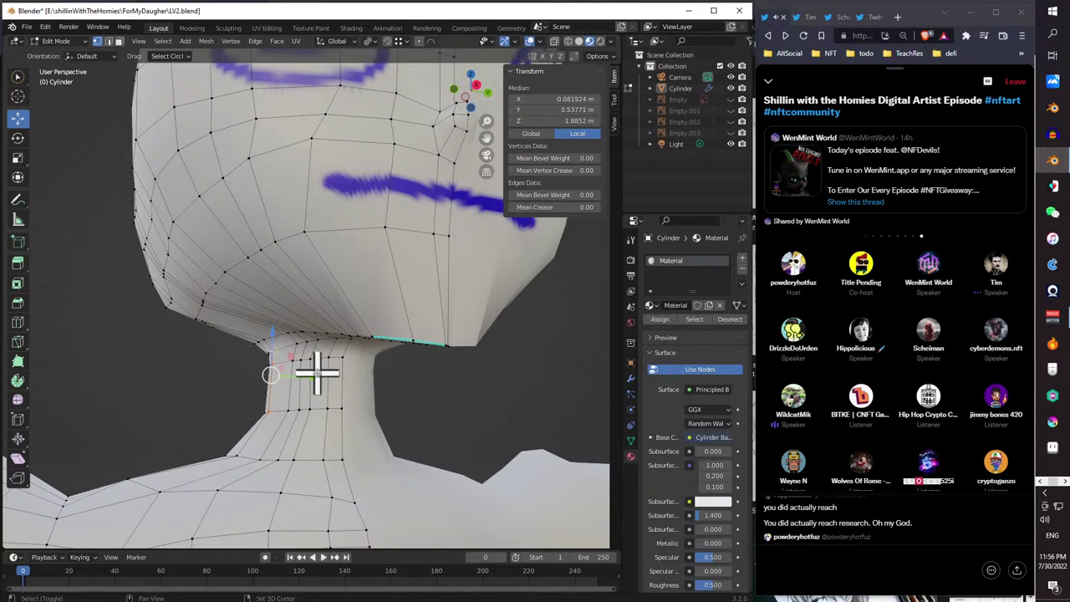
pyautogui.moveTo(310, 370); pyautogui.dragTo(323, 370)
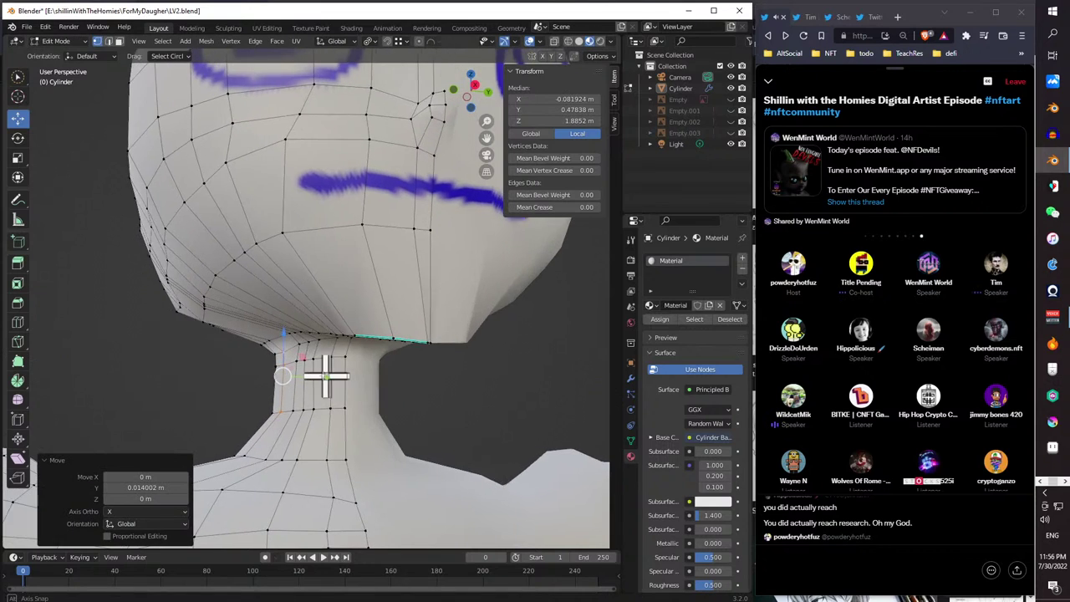
pyautogui.moveTo(323, 370); pyautogui.dragTo(238, 370, button='middle')
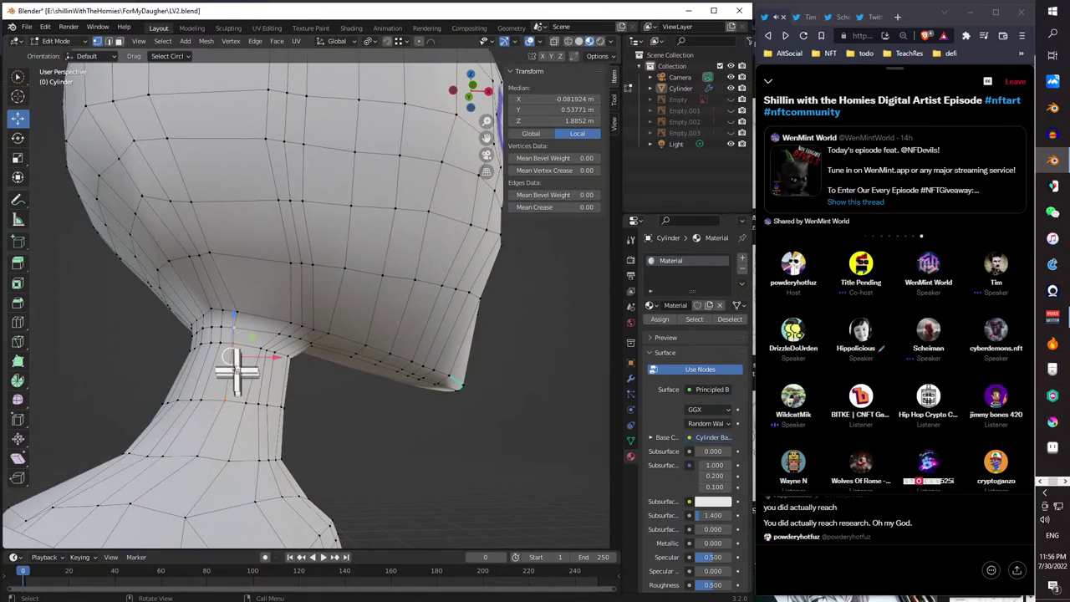
# - Select a shortest-path strip of neck vertices and move it 0.013224 m along Y
pyautogui.keyDown('ctrl'); pyautogui.click(214, 328); pyautogui.keyUp('ctrl')
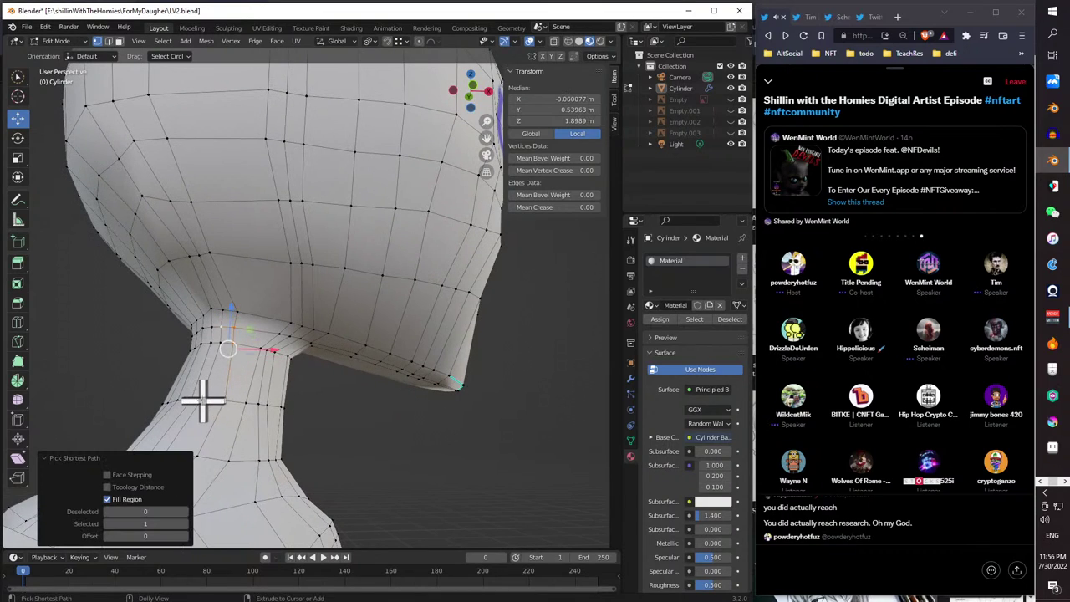
pyautogui.moveTo(206, 370); pyautogui.dragTo(279, 429, button='middle')
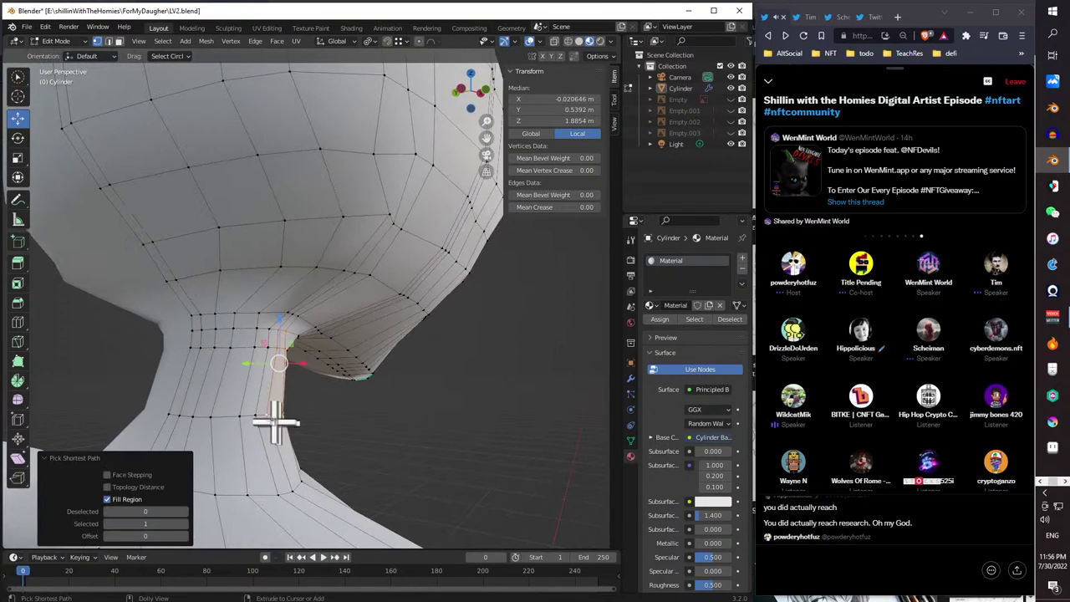
pyautogui.keyDown('ctrl'); pyautogui.click(254, 414); pyautogui.keyUp('ctrl')
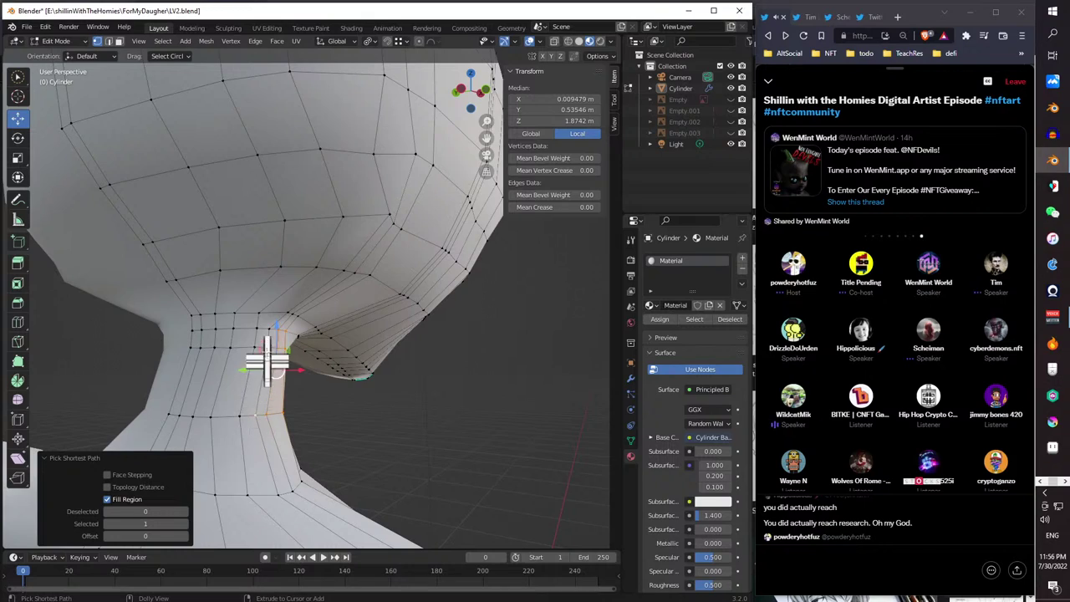
pyautogui.keyDown('ctrl'); pyautogui.click(264, 319); pyautogui.keyUp('ctrl')
pyautogui.keyDown('ctrl'); pyautogui.click(254, 329); pyautogui.keyUp('ctrl')
pyautogui.keyDown('ctrl'); pyautogui.click(253, 343); pyautogui.keyUp('ctrl')
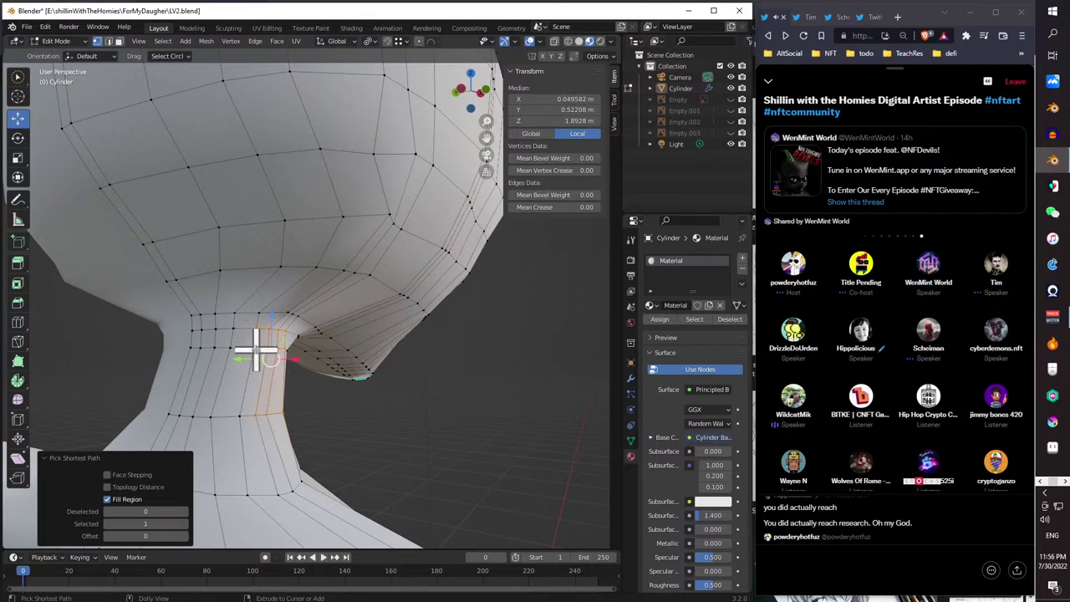
pyautogui.moveTo(223, 425); pyautogui.dragTo(260, 426, button='middle')
pyautogui.press('g')
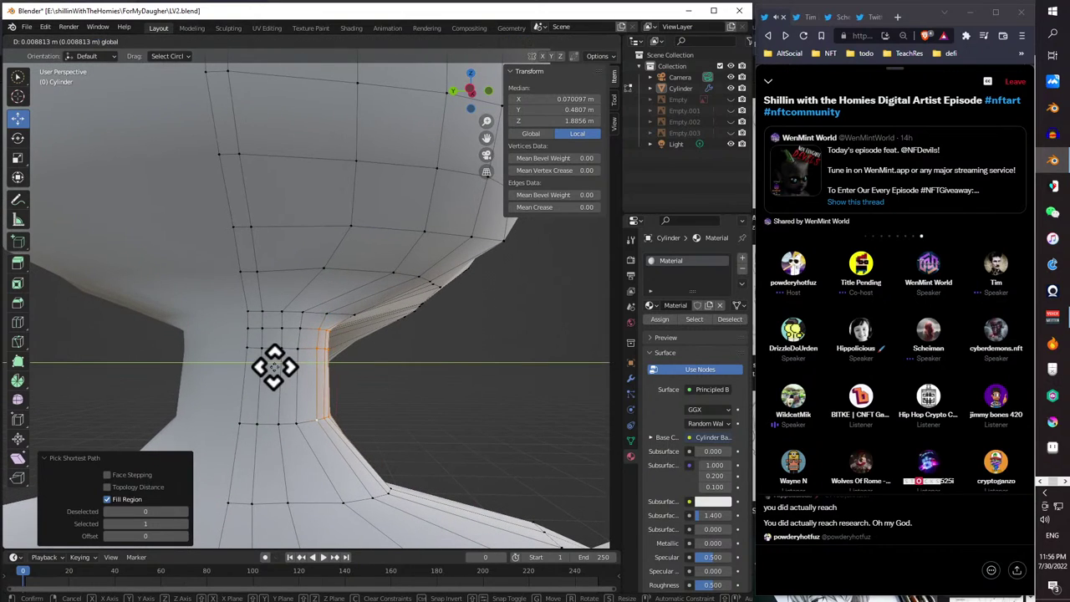
pyautogui.click(273, 365)
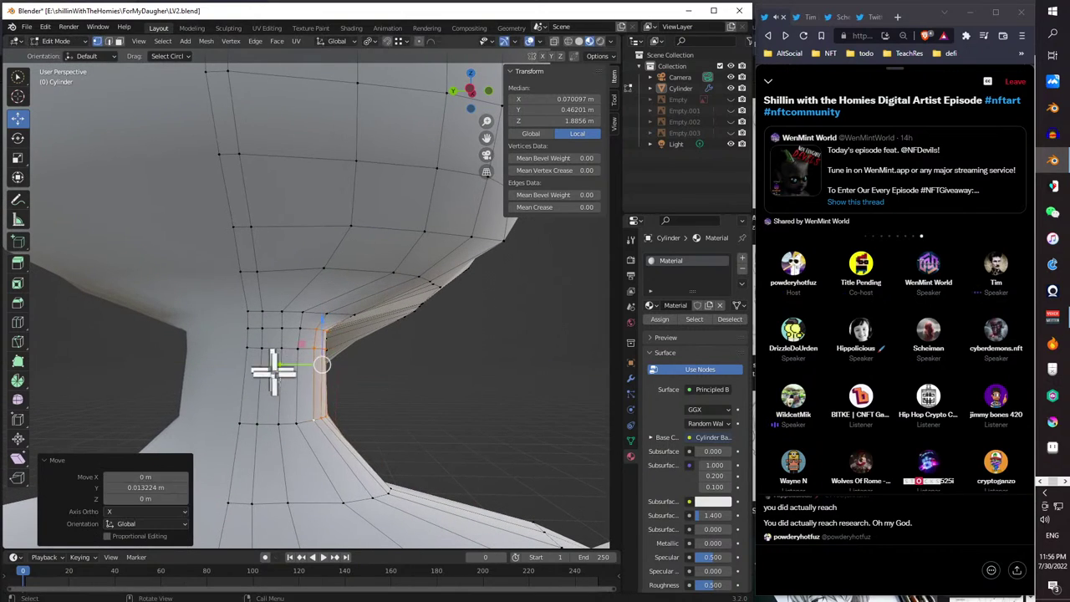
pyautogui.moveTo(275, 362); pyautogui.dragTo(274, 410, button='middle')
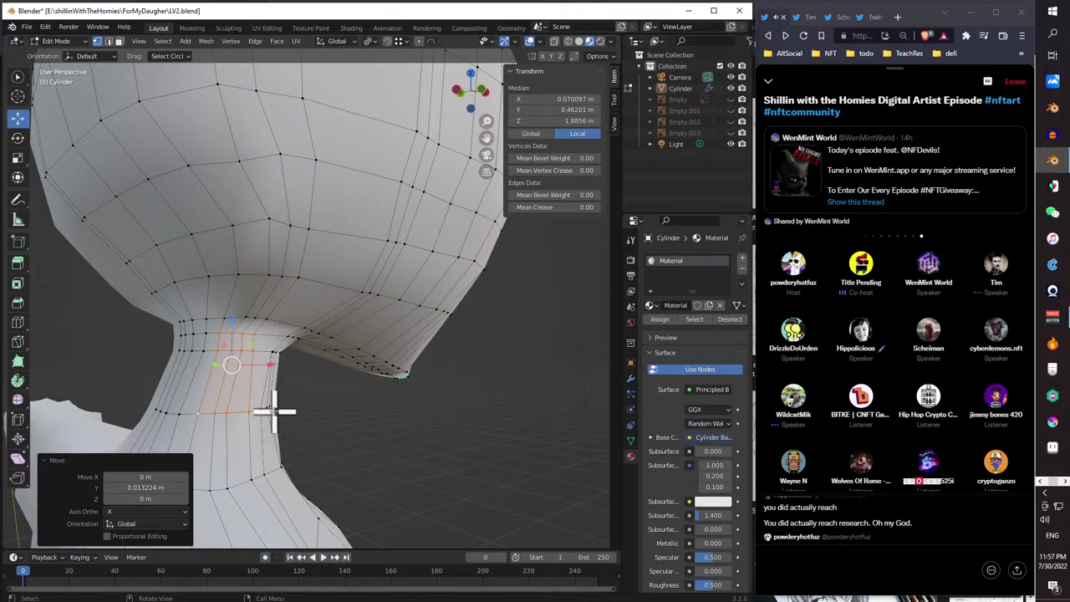
# - Shift a vertex on the lower neck ring along X
pyautogui.moveTo(281, 410); pyautogui.dragTo(353, 382, button='middle')
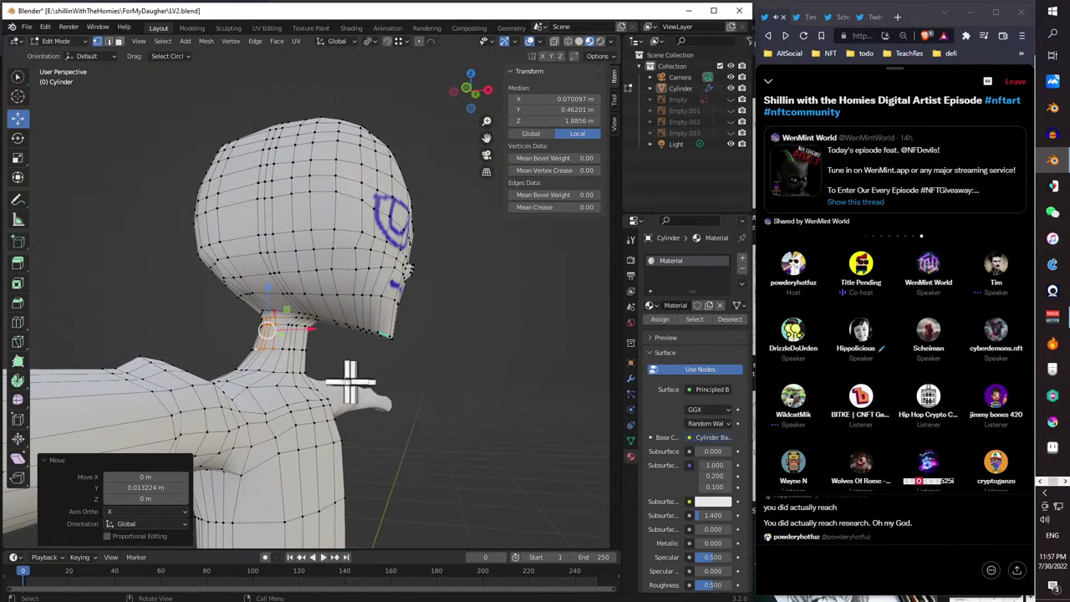
pyautogui.moveTo(289, 324); pyautogui.dragTo(326, 303, button='middle')
pyautogui.scroll(4, 306, 327)
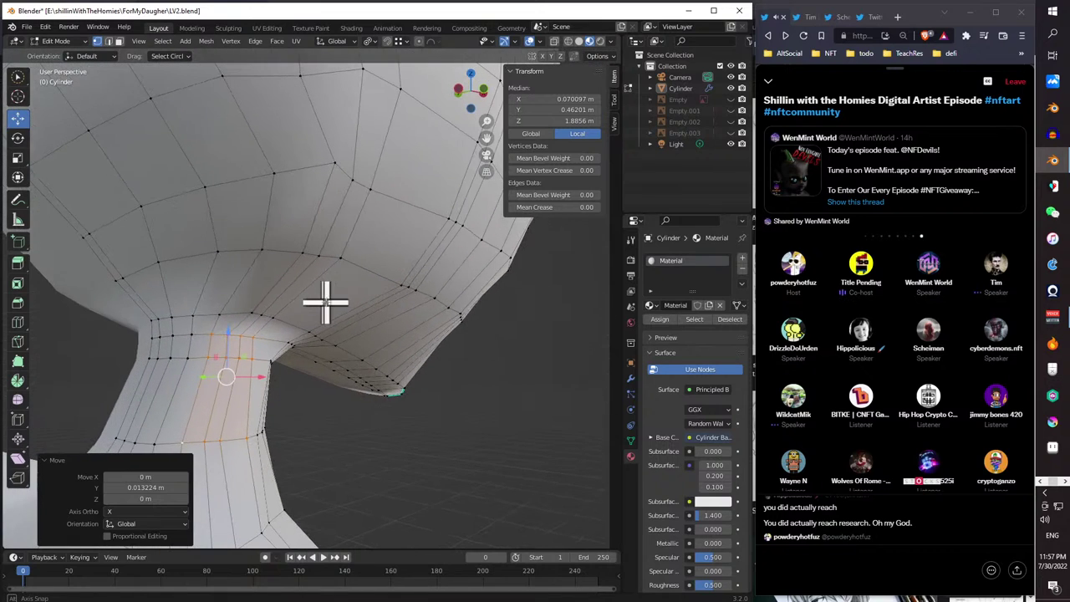
pyautogui.moveTo(259, 359); pyautogui.dragTo(288, 357, button='middle')
pyautogui.click(270, 346)
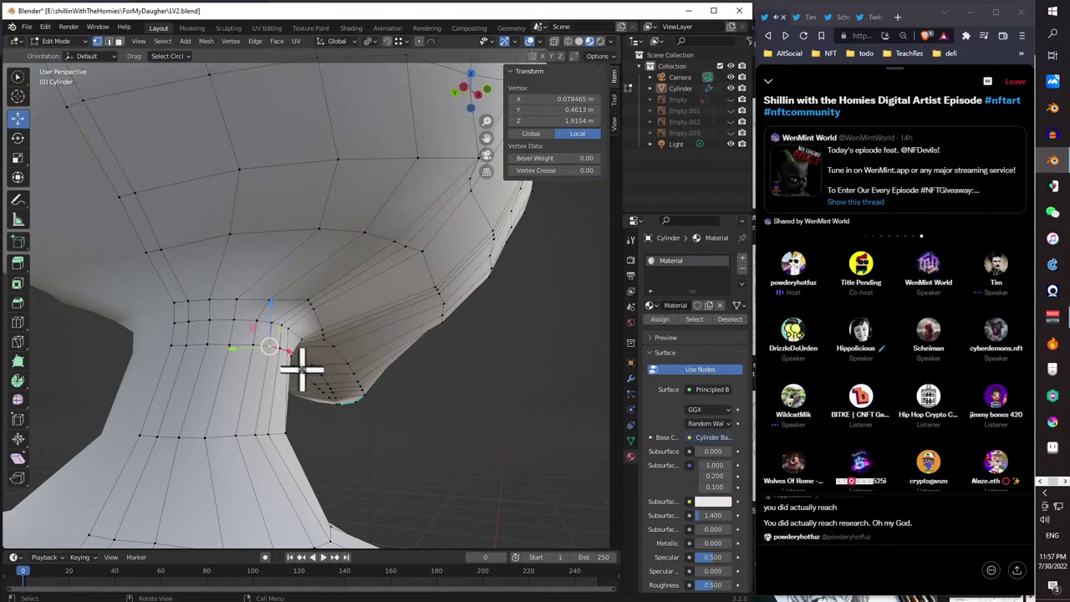
pyautogui.moveTo(298, 365); pyautogui.dragTo(215, 442, button='middle')
pyautogui.click(248, 364)
pyautogui.click(194, 434)
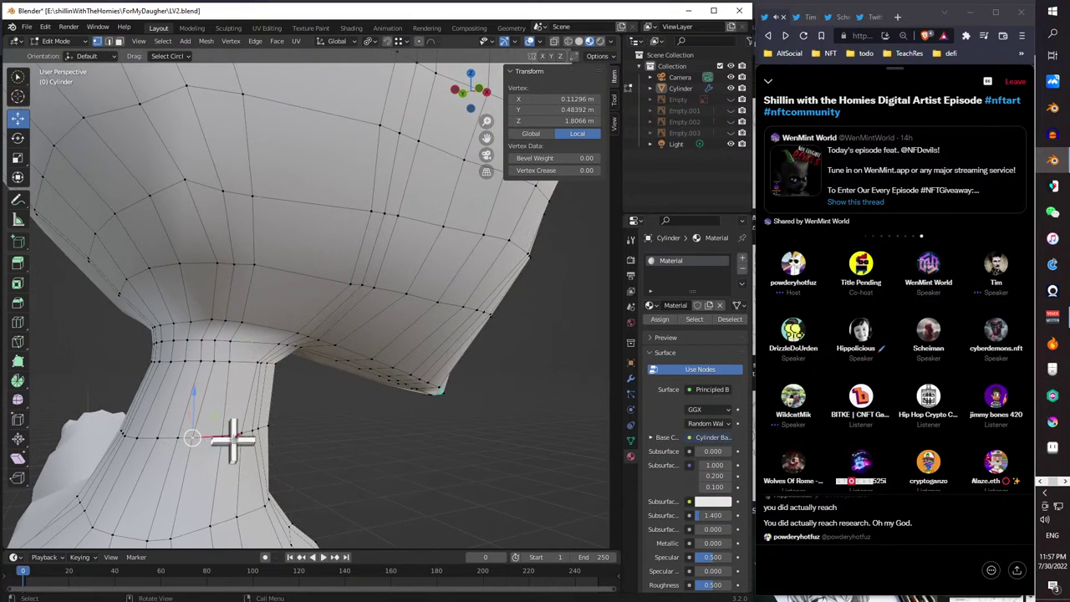
pyautogui.press('g')
pyautogui.press('x')
pyautogui.click(175, 434)
# - Shift two neck vertices 0.017 m along X, discarding an earlier trial move
pyautogui.moveTo(175, 434); pyautogui.dragTo(253, 427, button='middle')
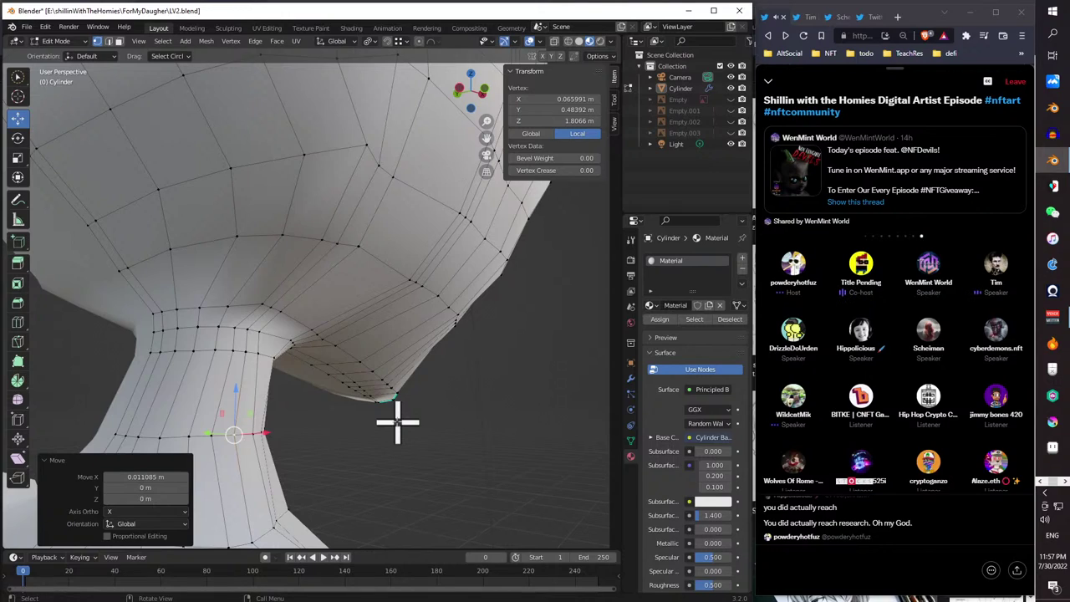
pyautogui.moveTo(410, 430); pyautogui.dragTo(258, 366, button='middle')
pyautogui.click(238, 435)
pyautogui.keyDown('shift'); pyautogui.click(200, 359); pyautogui.keyUp('shift')
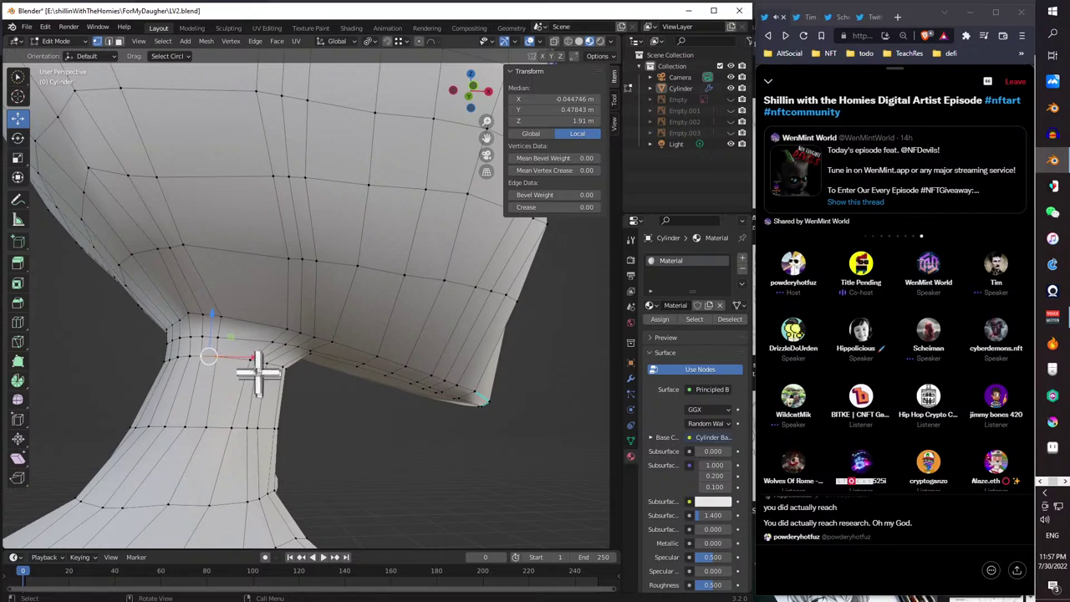
pyautogui.click(216, 358)
pyautogui.moveTo(262, 357); pyautogui.dragTo(270, 358)
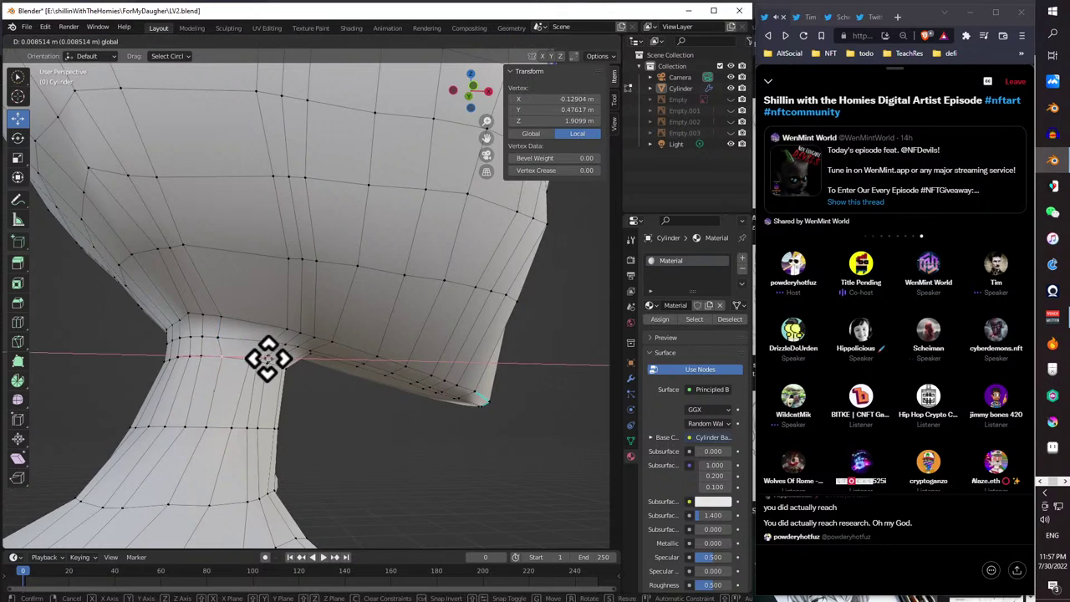
pyautogui.hotkey('ctrl', 'z')
pyautogui.keyDown('shift'); pyautogui.click(217, 336); pyautogui.keyUp('shift')
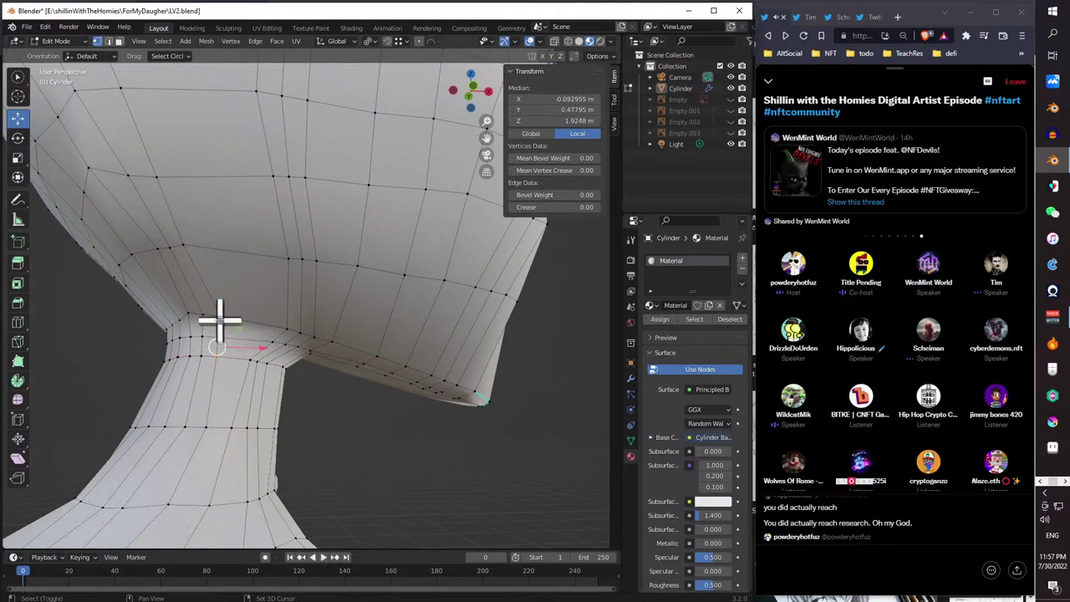
pyautogui.moveTo(261, 337); pyautogui.dragTo(282, 341)
pyautogui.moveTo(281, 342)
pyautogui.mouseDown(button='middle')
pyautogui.moveTo(289, 359)
pyautogui.moveTo(259, 361)
pyautogui.moveTo(310, 375)
pyautogui.moveTo(270, 363)
pyautogui.moveTo(359, 362)
pyautogui.moveTo(294, 343)
pyautogui.mouseUp(button='middle')
# - Move a vertex under the head along X, then along Y
pyautogui.click(295, 358)
pyautogui.moveTo(302, 338)
pyautogui.mouseDown()
pyautogui.moveTo(286, 340)
pyautogui.moveTo(322, 329)
pyautogui.moveTo(303, 318)
pyautogui.moveTo(306, 332)
pyautogui.mouseUp()
pyautogui.moveTo(306, 332); pyautogui.dragTo(328, 373, button='middle')
pyautogui.press('g')
pyautogui.press('y')
pyautogui.click(297, 349)
# - Pull two more jaw-line vertices along Y, ending at -0.015122 m
pyautogui.click(292, 316)
pyautogui.press('g')
pyautogui.press('y')
pyautogui.click(309, 340)
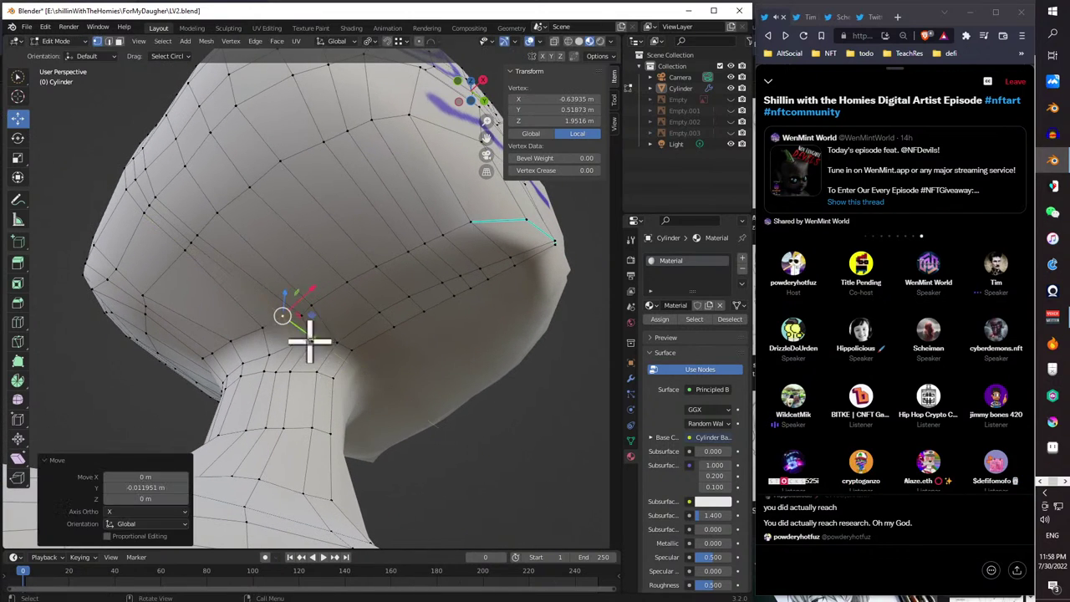
pyautogui.click(304, 316)
pyautogui.press('g')
pyautogui.press('y')
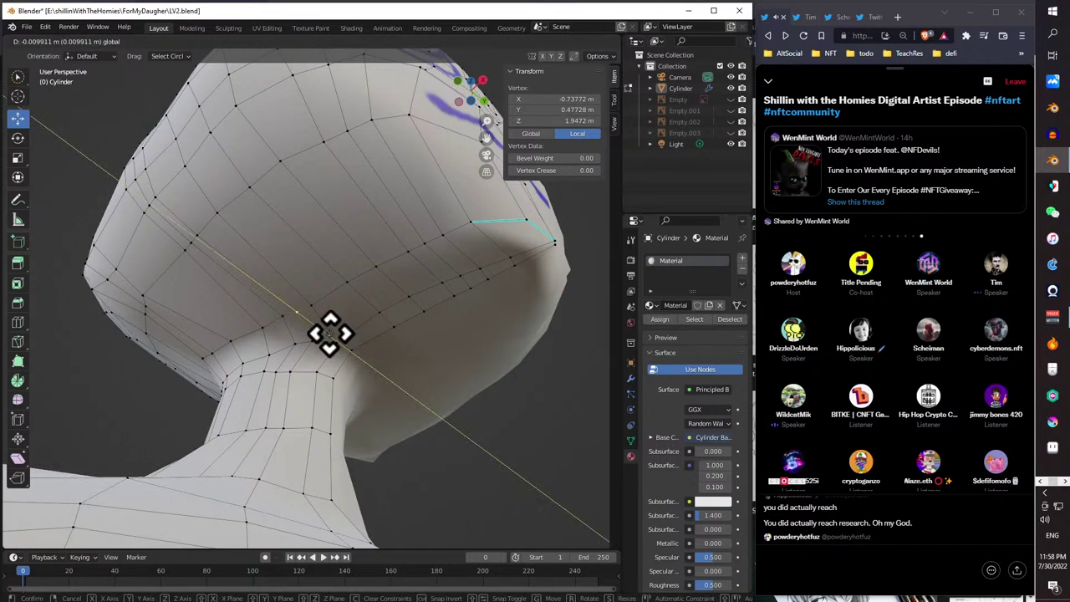
pyautogui.click(329, 331)
pyautogui.moveTo(329, 331); pyautogui.dragTo(282, 407, button='middle')
pyautogui.scroll(-5, 353, 408)
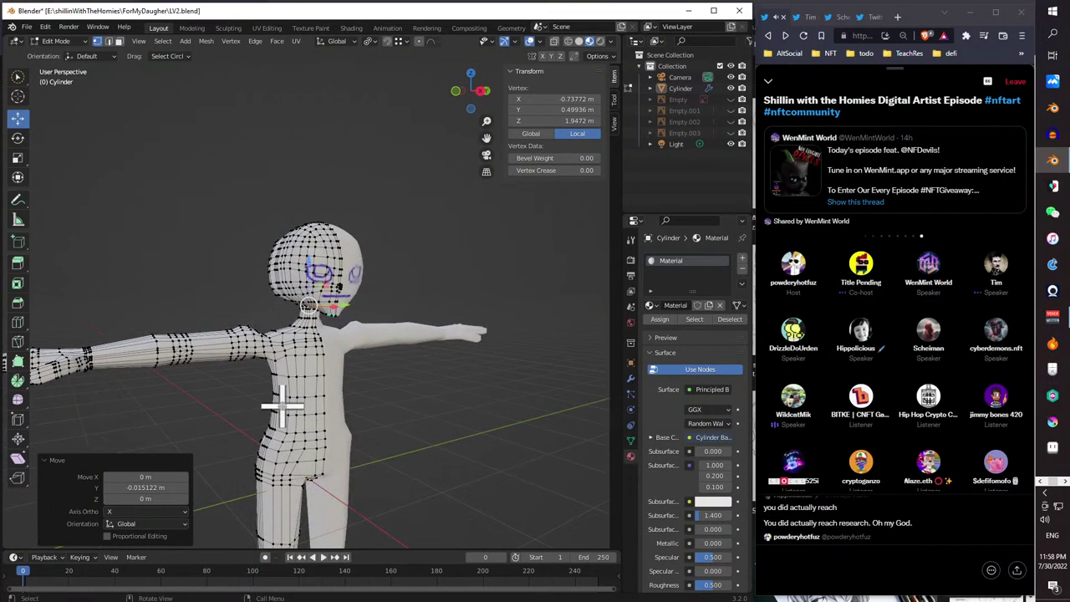
pyautogui.moveTo(310, 355); pyautogui.dragTo(304, 370, button='middle')
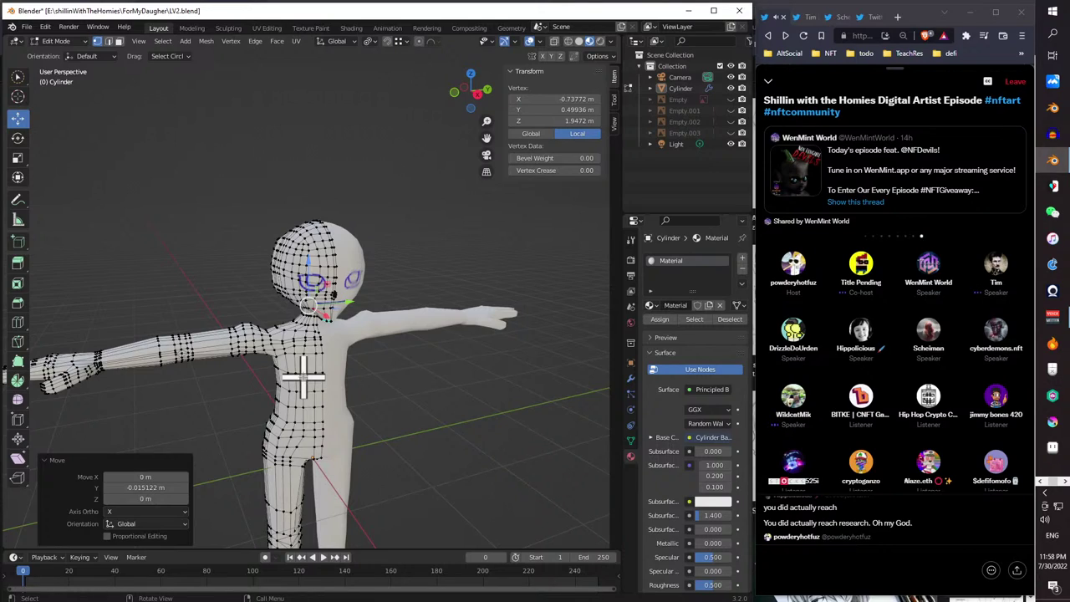
pyautogui.scroll(3, 349, 262)
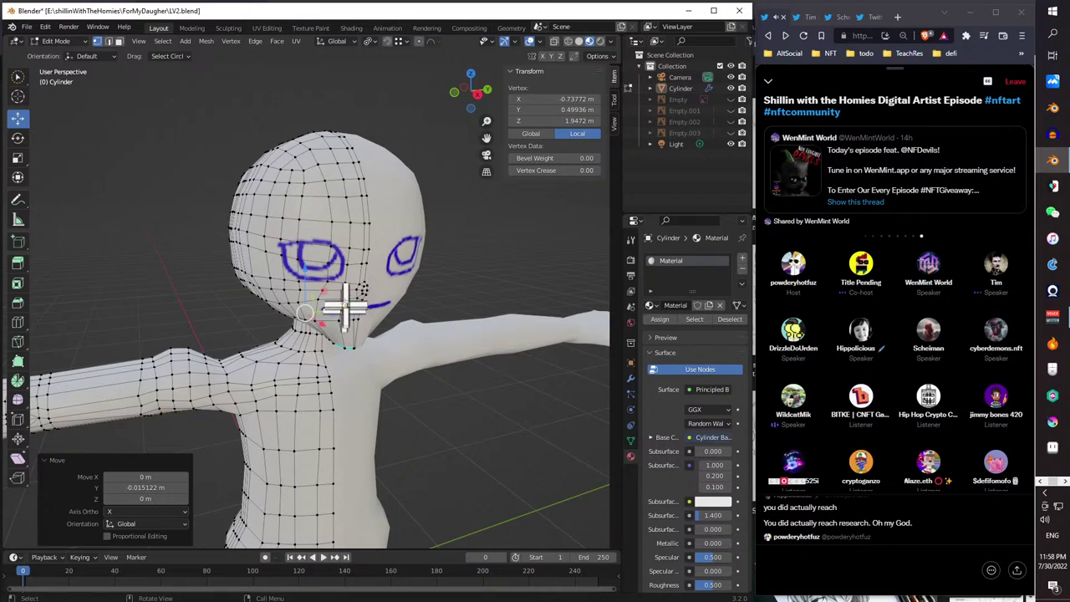
pyautogui.moveTo(344, 308); pyautogui.dragTo(327, 292, button='middle')
pyautogui.click(314, 285)
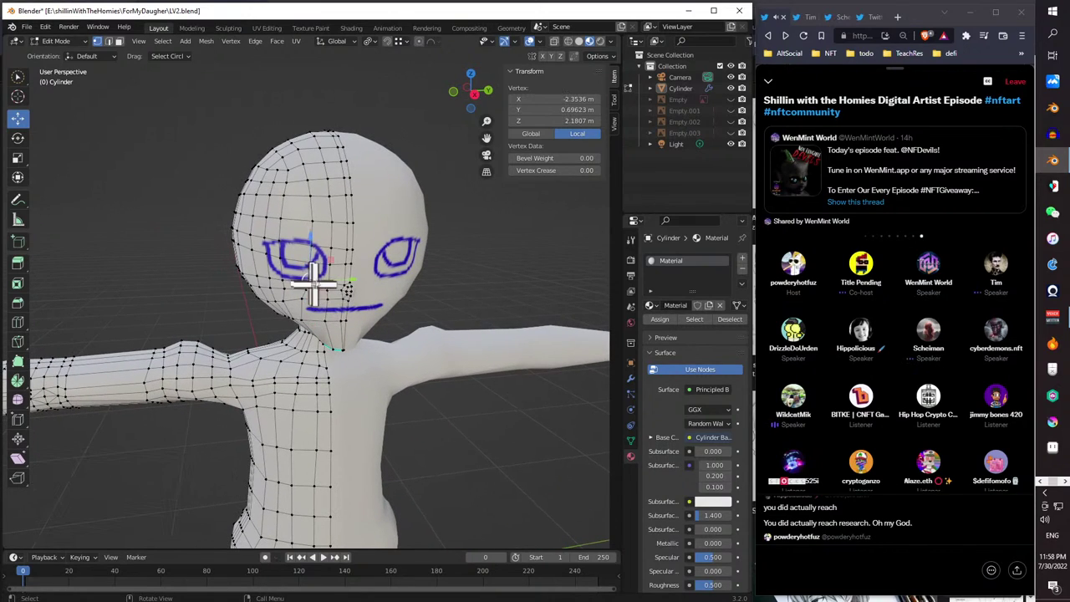
pyautogui.press('g')
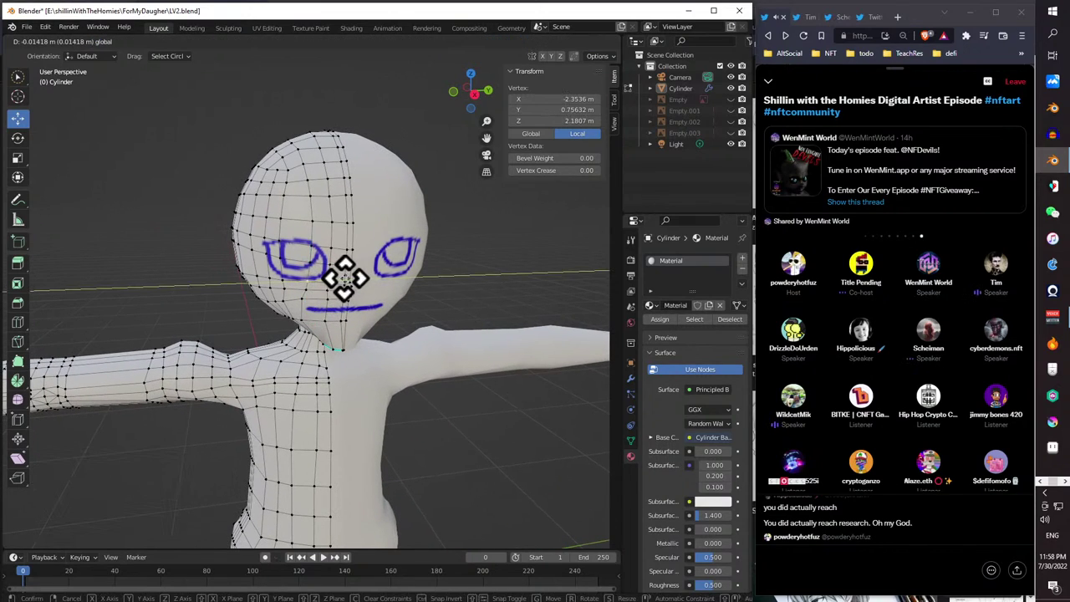
pyautogui.click(346, 277)
pyautogui.hotkey('ctrl', 'z')
pyautogui.moveTo(310, 310); pyautogui.dragTo(304, 298, button='middle')
pyautogui.moveTo(317, 373)
pyautogui.mouseDown(button='middle')
pyautogui.moveTo(219, 402)
pyautogui.moveTo(317, 382)
pyautogui.mouseUp(button='middle')
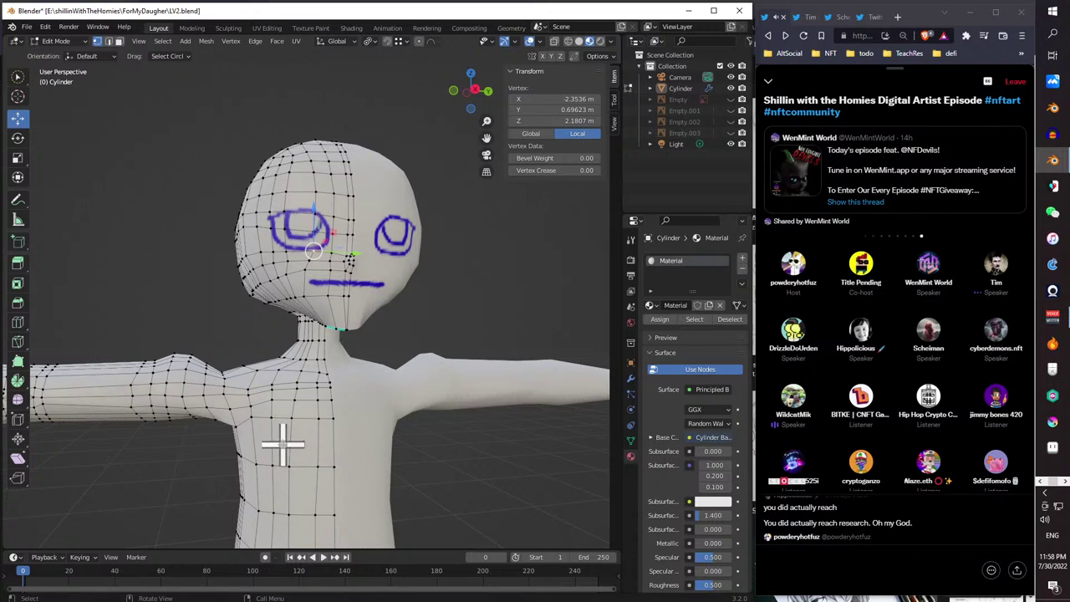
pyautogui.scroll(-4, 283, 443)
pyautogui.moveTo(284, 443); pyautogui.dragTo(272, 305, button='middle')
pyautogui.scroll(5, 292, 430)
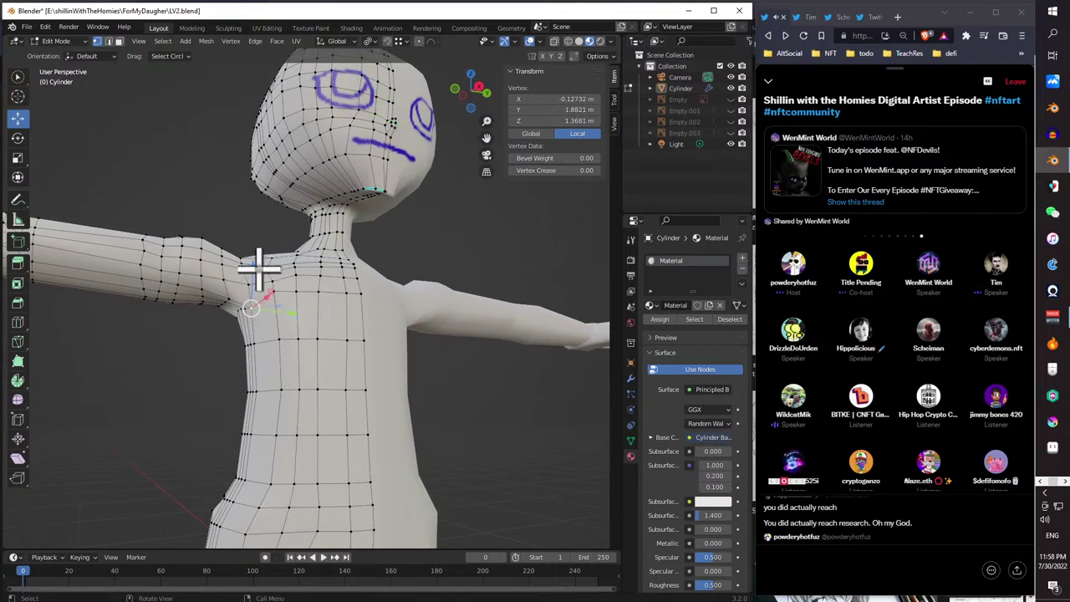
pyautogui.moveTo(260, 268); pyautogui.dragTo(258, 257)
pyautogui.moveTo(258, 268); pyautogui.dragTo(358, 294, button='middle')
pyautogui.moveTo(255, 382); pyautogui.dragTo(172, 426, button='middle')
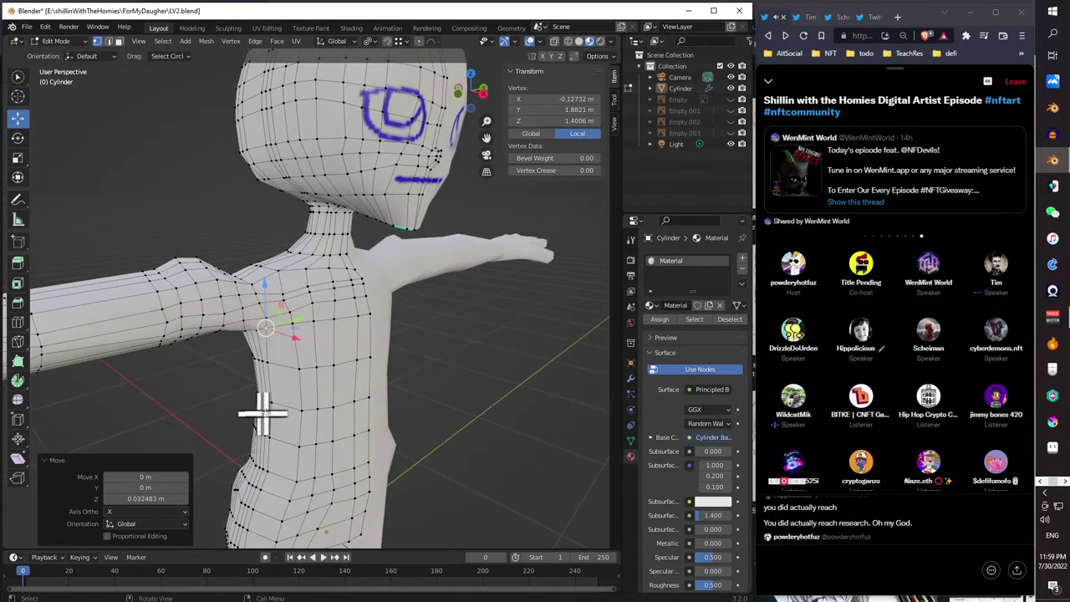
pyautogui.scroll(-3, 262, 414)
pyautogui.moveTo(292, 412); pyautogui.dragTo(326, 410, button='middle')
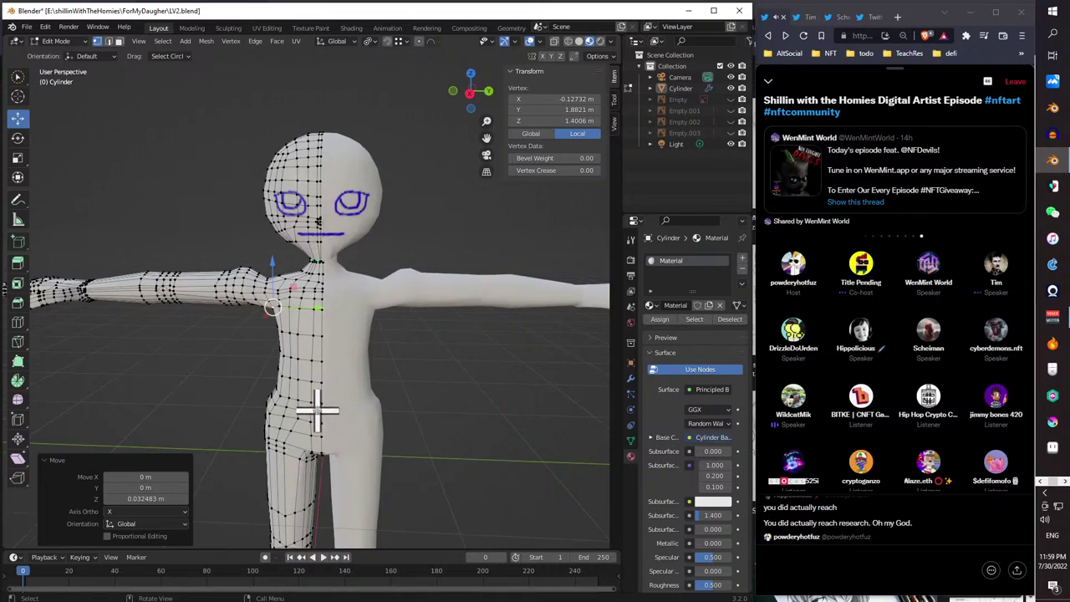
pyautogui.scroll(-3, 318, 410)
pyautogui.scroll(4, 298, 342)
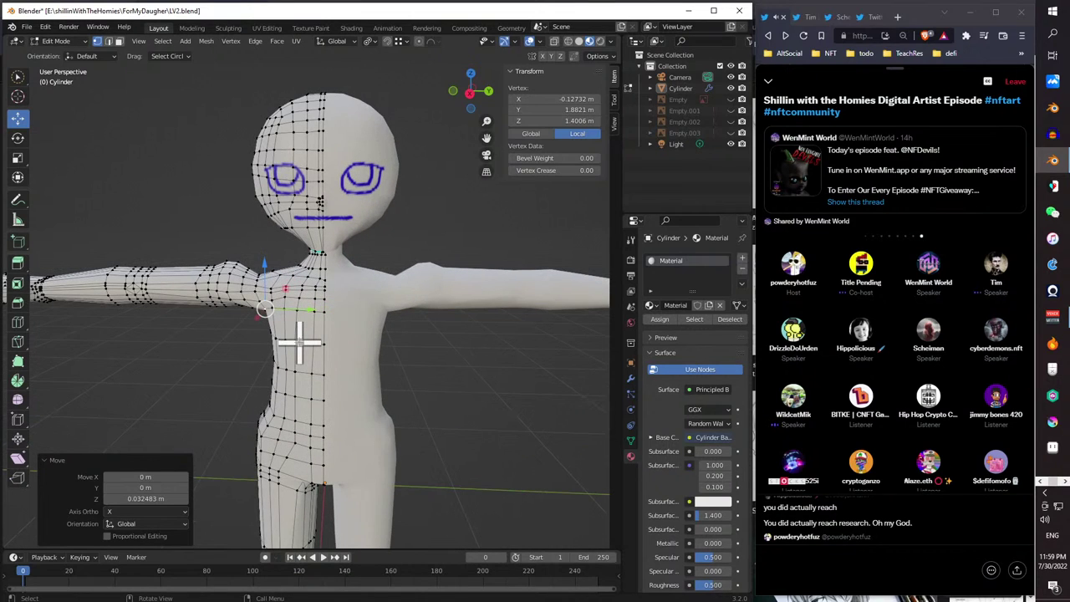
pyautogui.moveTo(299, 342); pyautogui.dragTo(313, 421, button='middle')
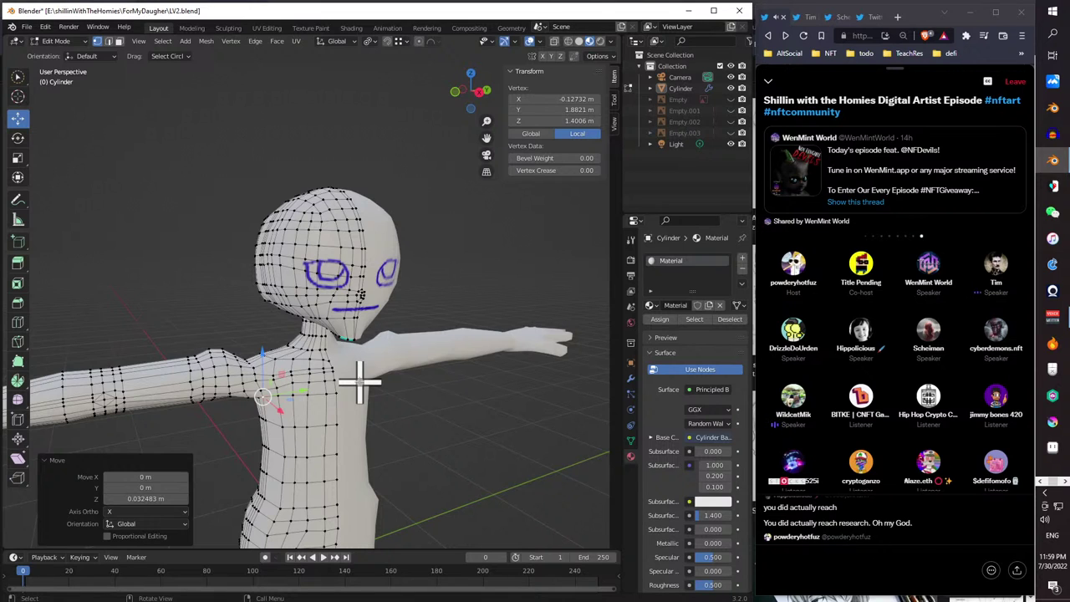
pyautogui.moveTo(351, 393); pyautogui.dragTo(371, 332, button='middle')
pyautogui.scroll(5, 333, 361)
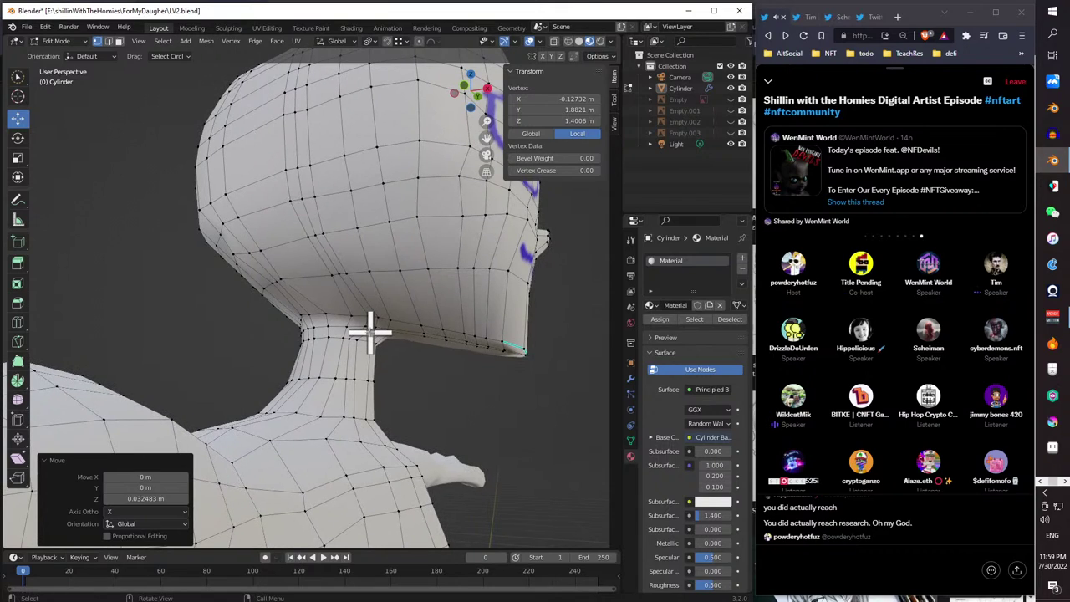
# - Move two vertices at the side of the neck -0.0209 m along X
pyautogui.click(366, 323)
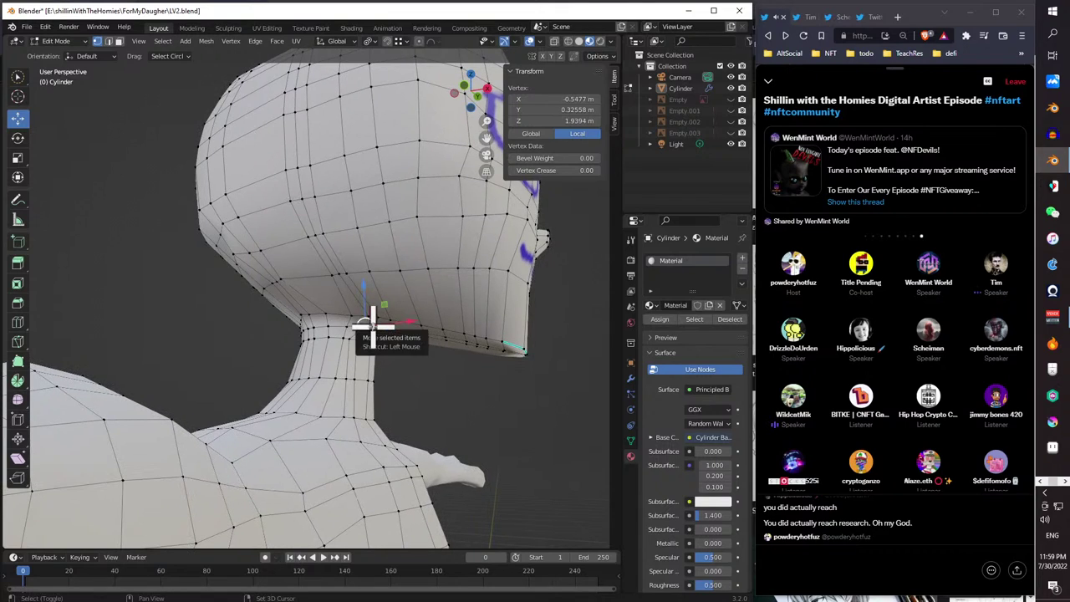
pyautogui.keyDown('shift'); pyautogui.click(373, 326); pyautogui.keyUp('shift')
pyautogui.moveTo(373, 326); pyautogui.dragTo(422, 349, button='middle')
pyautogui.moveTo(423, 325); pyautogui.dragTo(413, 326)
pyautogui.moveTo(428, 334); pyautogui.dragTo(359, 371, button='middle')
# - Orbit between three-quarter and front views to check the reshaped neck and face
pyautogui.scroll(-6, 354, 375)
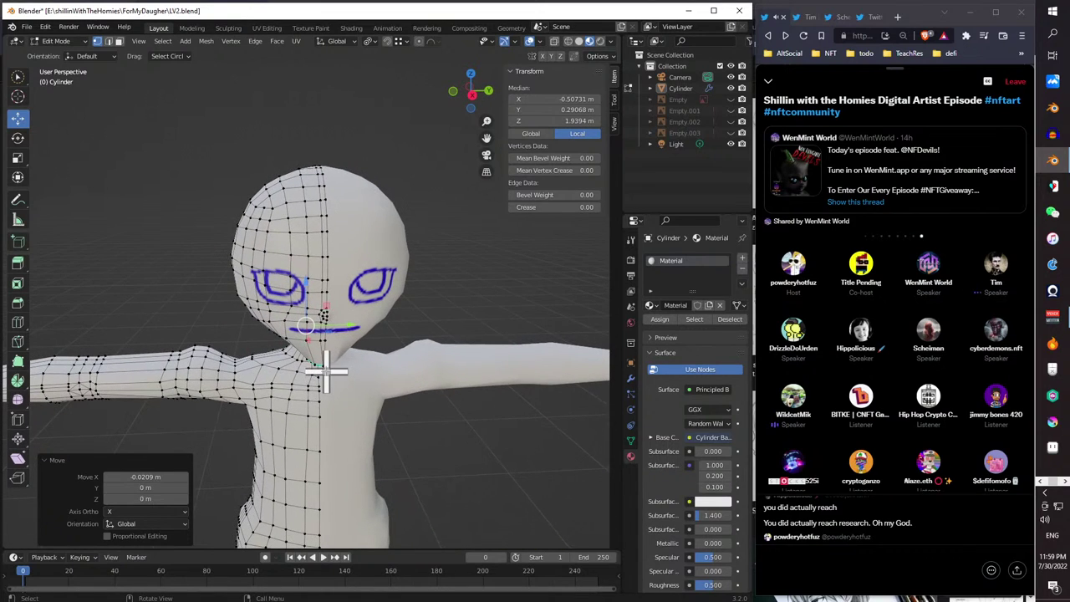
pyautogui.moveTo(326, 371); pyautogui.dragTo(395, 333, button='middle')
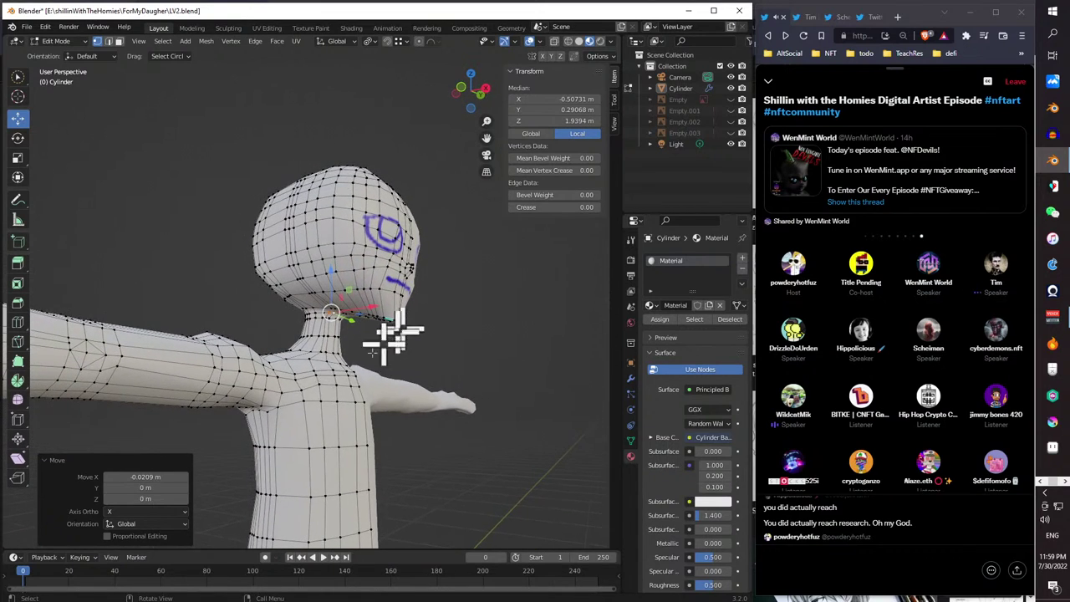
pyautogui.moveTo(269, 407); pyautogui.dragTo(218, 418, button='middle')
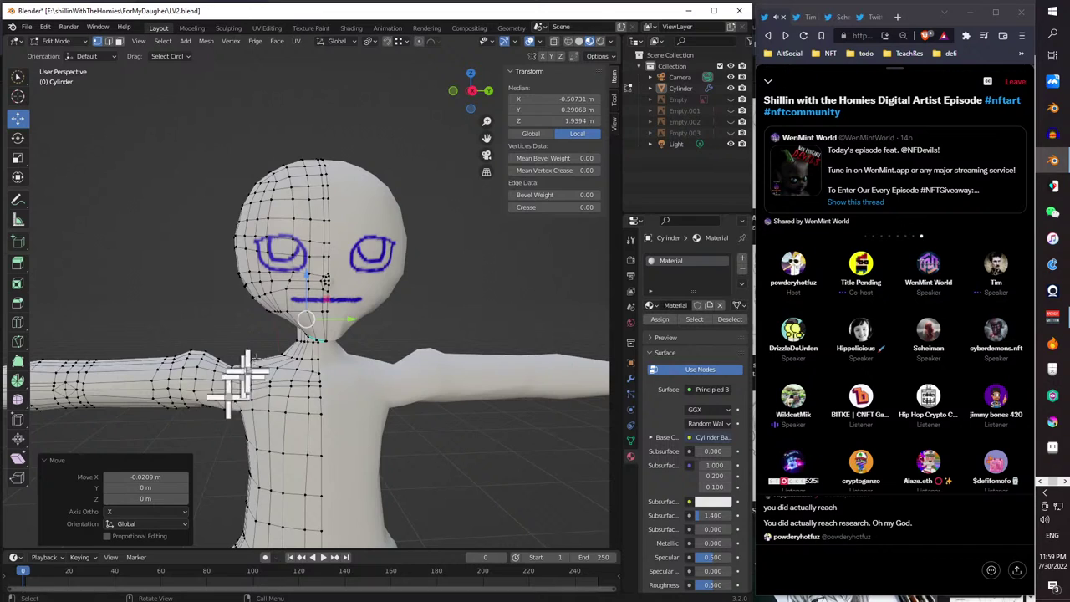
pyautogui.moveTo(269, 288); pyautogui.dragTo(215, 267, button='middle')
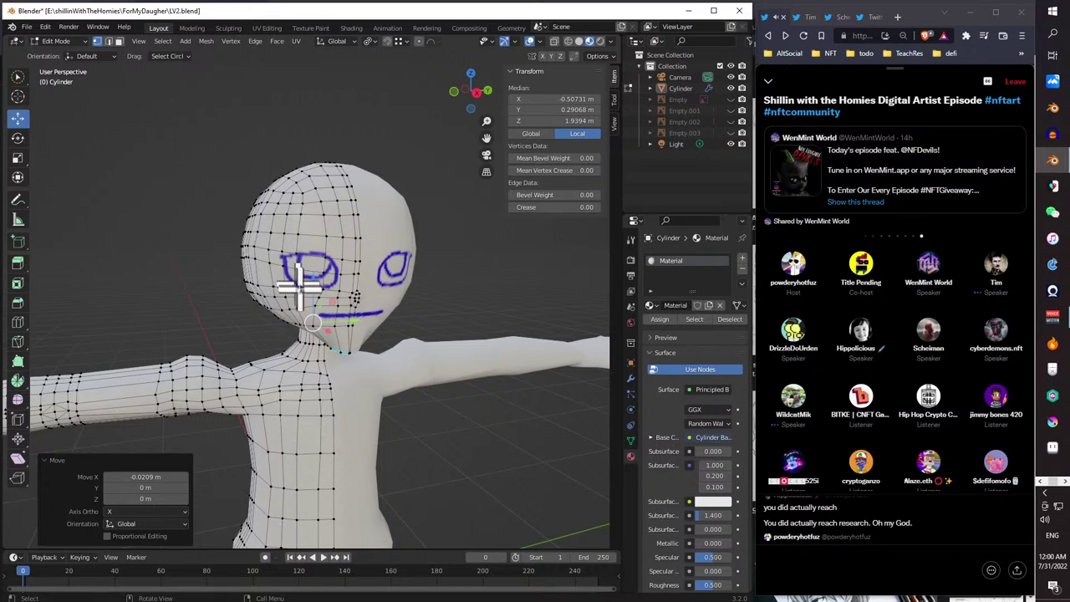
pyautogui.moveTo(299, 284); pyautogui.dragTo(208, 356, button='middle')
pyautogui.scroll(-3, 339, 317)
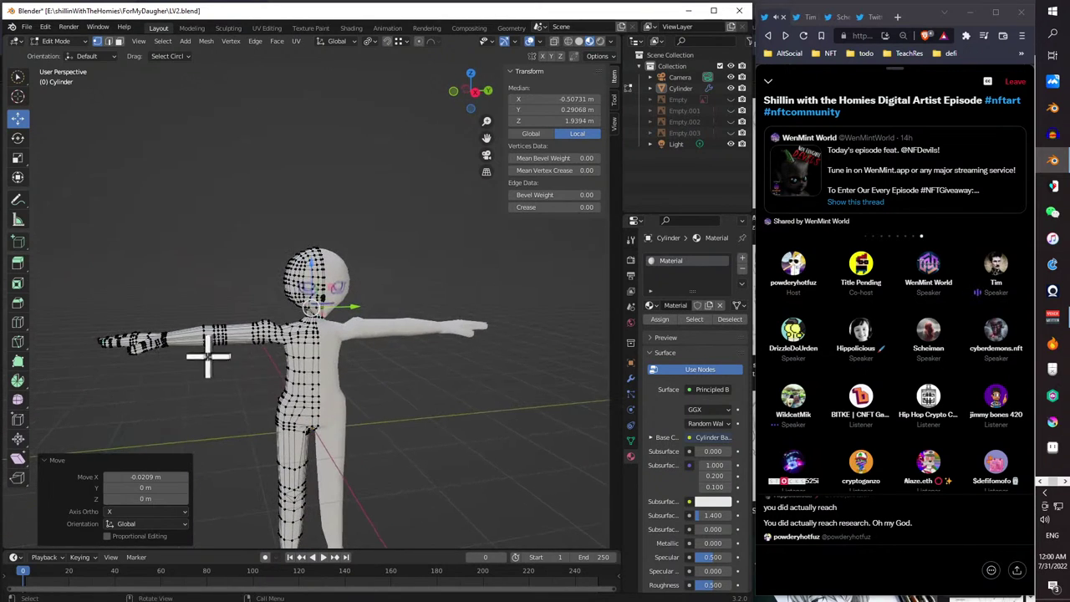
pyautogui.click(69, 42)
pyautogui.click(69, 50)
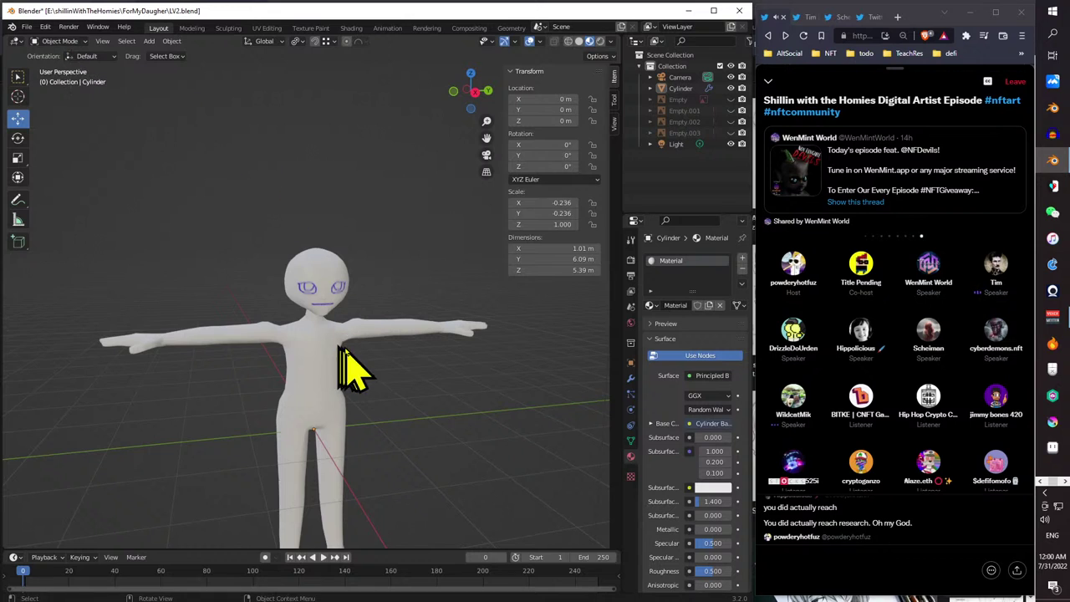
pyautogui.moveTo(358, 371)
pyautogui.mouseDown(button='middle')
pyautogui.moveTo(284, 320)
pyautogui.moveTo(188, 324)
pyautogui.moveTo(172, 354)
pyautogui.moveTo(133, 359)
pyautogui.moveTo(187, 370)
pyautogui.moveTo(268, 350)
pyautogui.moveTo(345, 364)
pyautogui.mouseUp(button='middle')
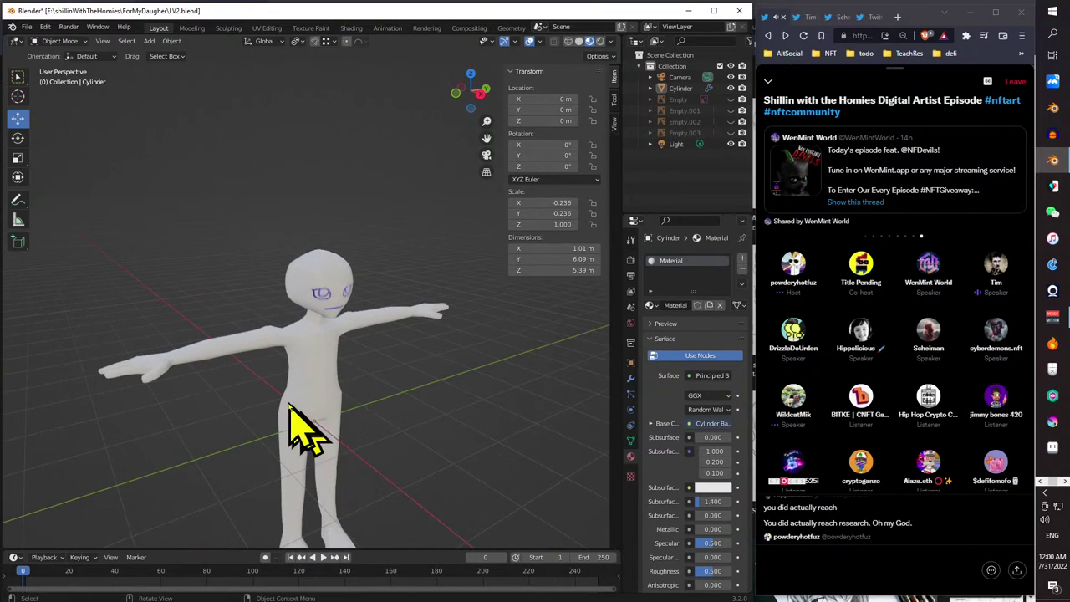
pyautogui.moveTo(292, 409); pyautogui.dragTo(146, 415, button='middle')
pyautogui.moveTo(350, 408); pyautogui.dragTo(378, 410, button='middle')
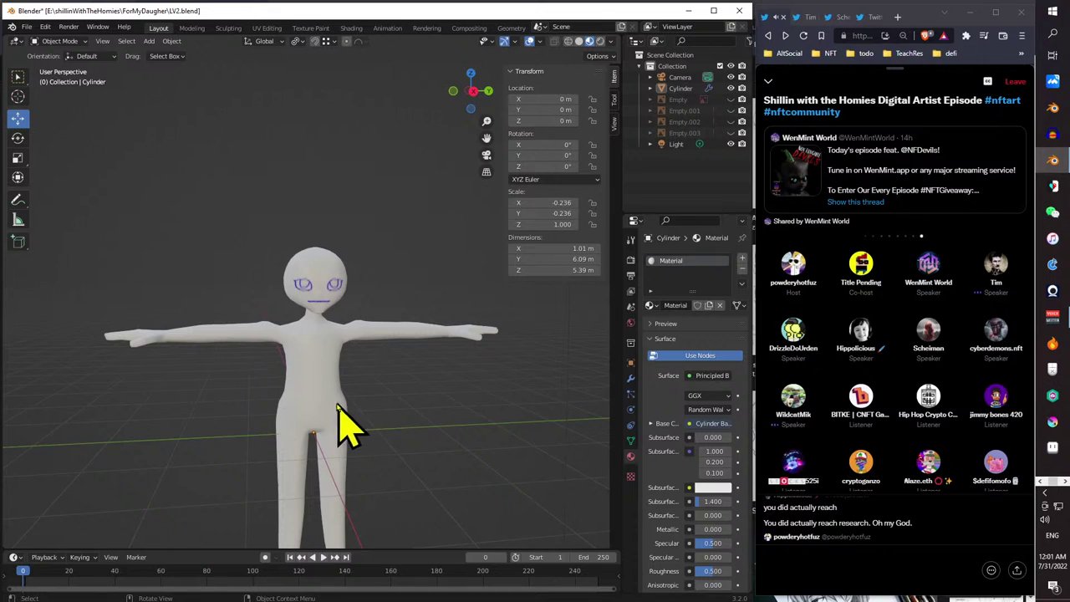
pyautogui.moveTo(304, 399); pyautogui.dragTo(372, 493, button='middle')
pyautogui.scroll(5, 305, 452)
pyautogui.moveTo(306, 454); pyautogui.dragTo(270, 394, button='middle')
pyautogui.scroll(4, 398, 472)
pyautogui.moveTo(390, 477); pyautogui.dragTo(351, 439, button='middle')
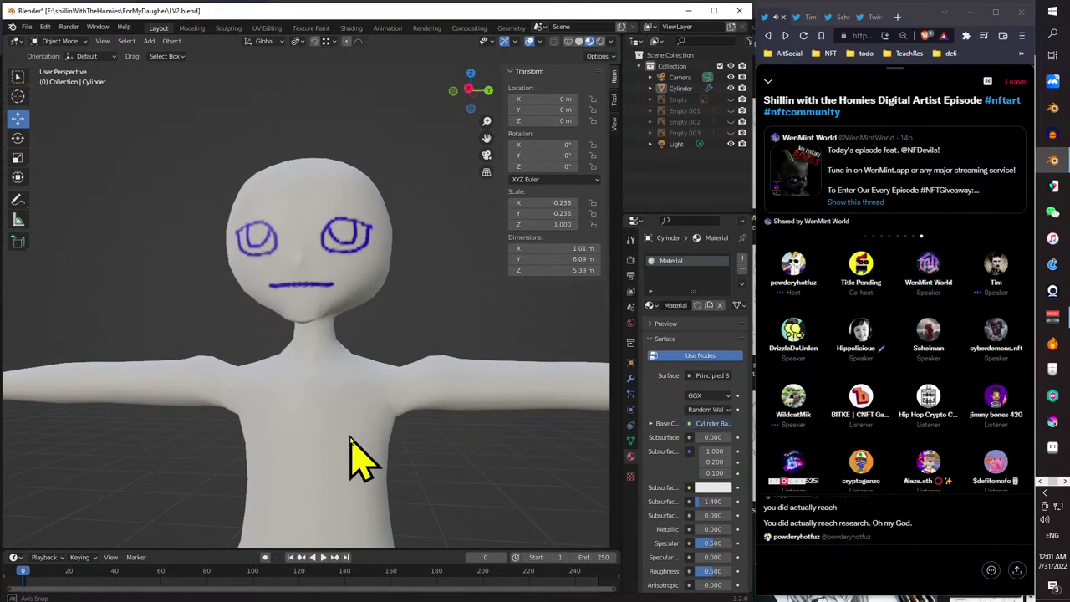
pyautogui.scroll(-5, 298, 401)
pyautogui.moveTo(298, 401); pyautogui.dragTo(351, 390, button='middle')
pyautogui.click(60, 41)
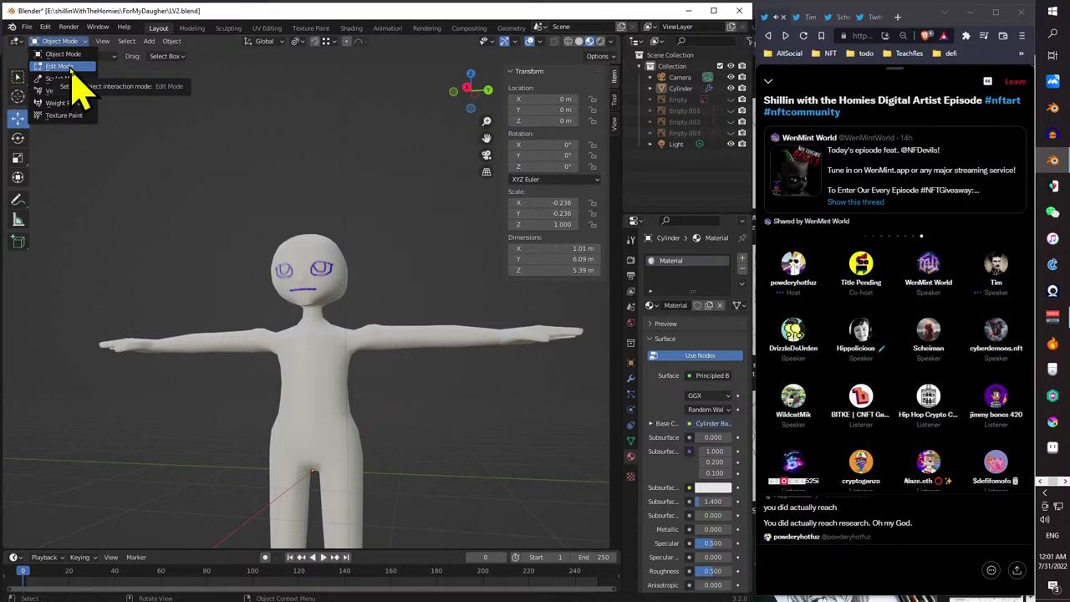
pyautogui.scroll(4, 296, 354)
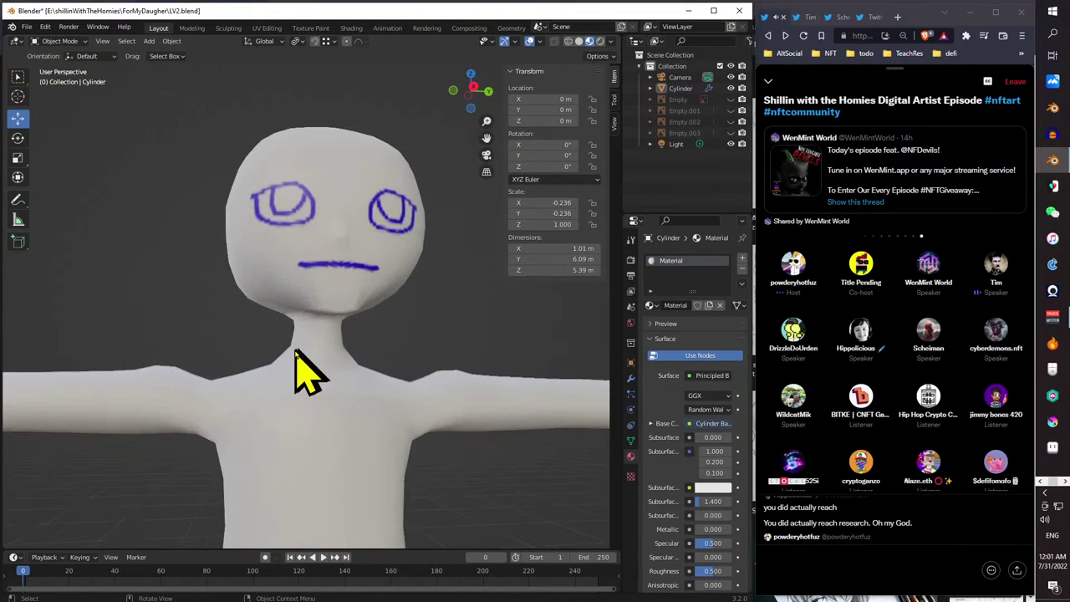
pyautogui.moveTo(296, 354); pyautogui.dragTo(272, 469, button='middle')
pyautogui.scroll(4, 295, 383)
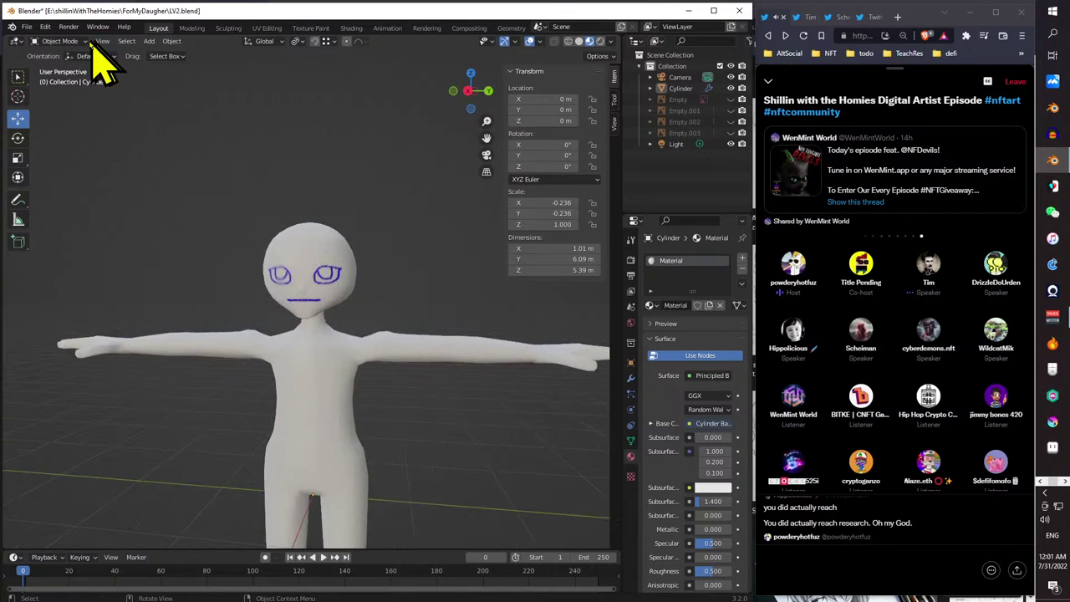
pyautogui.click(65, 42)
pyautogui.click(72, 67)
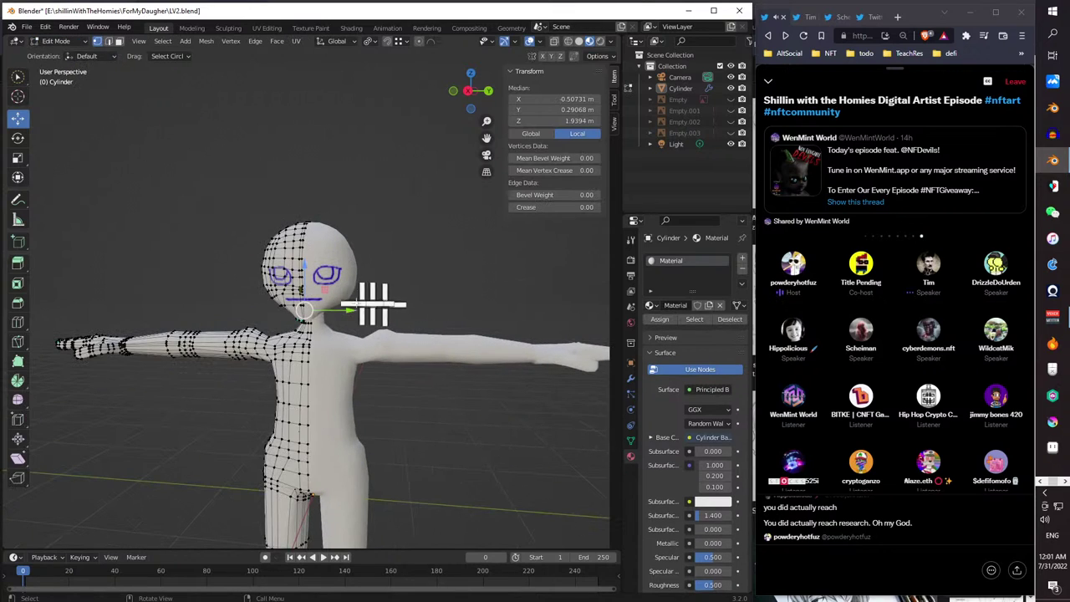
pyautogui.moveTo(376, 303); pyautogui.dragTo(289, 343, button='middle')
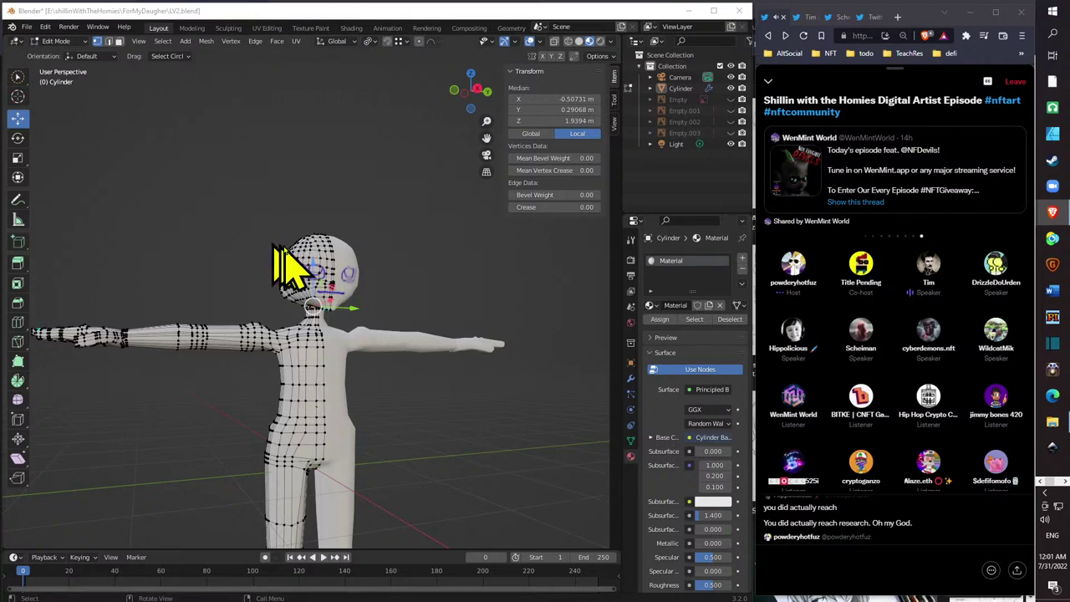
pyautogui.moveTo(279, 241); pyautogui.dragTo(387, 458, button='middle')
pyautogui.scroll(4, 359, 456)
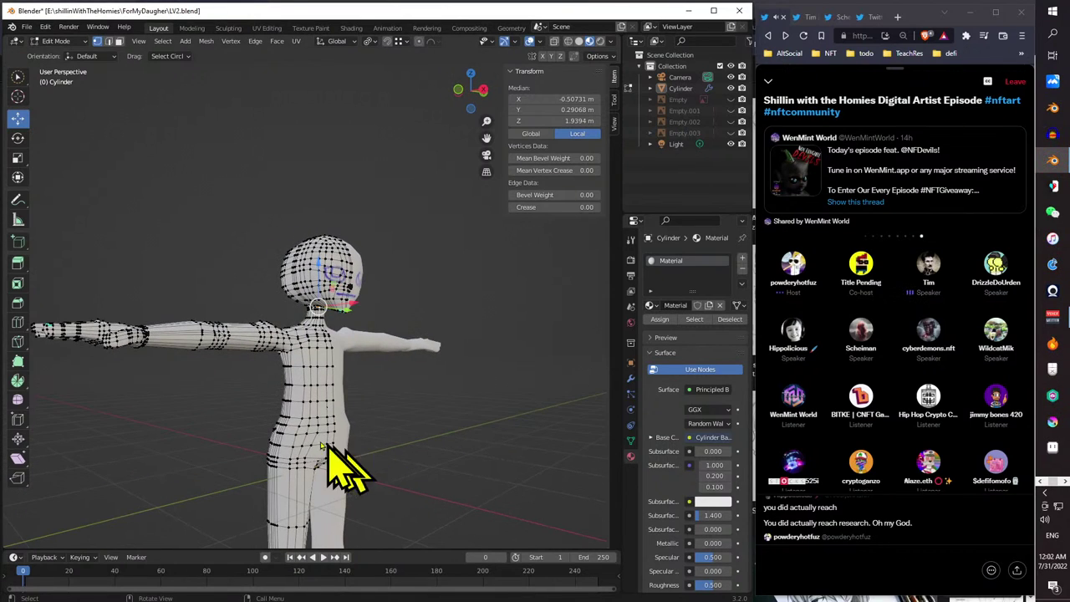
pyautogui.scroll(-4, 292, 426)
pyautogui.moveTo(269, 402); pyautogui.dragTo(269, 276, button='middle')
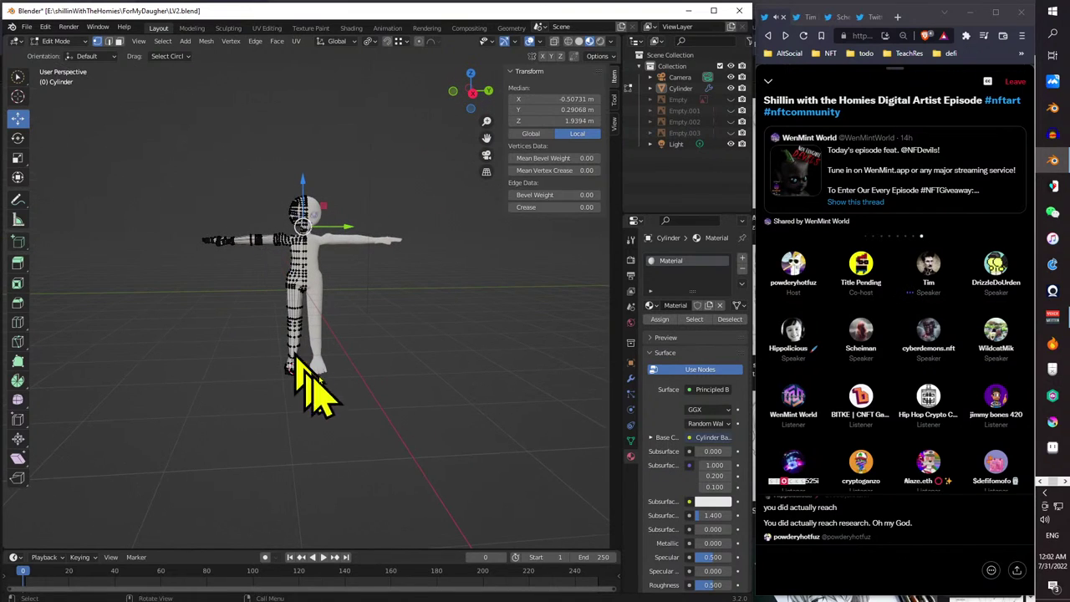
pyautogui.scroll(4, 302, 322)
pyautogui.moveTo(353, 289); pyautogui.dragTo(391, 279, button='middle')
pyautogui.scroll(-3, 385, 306)
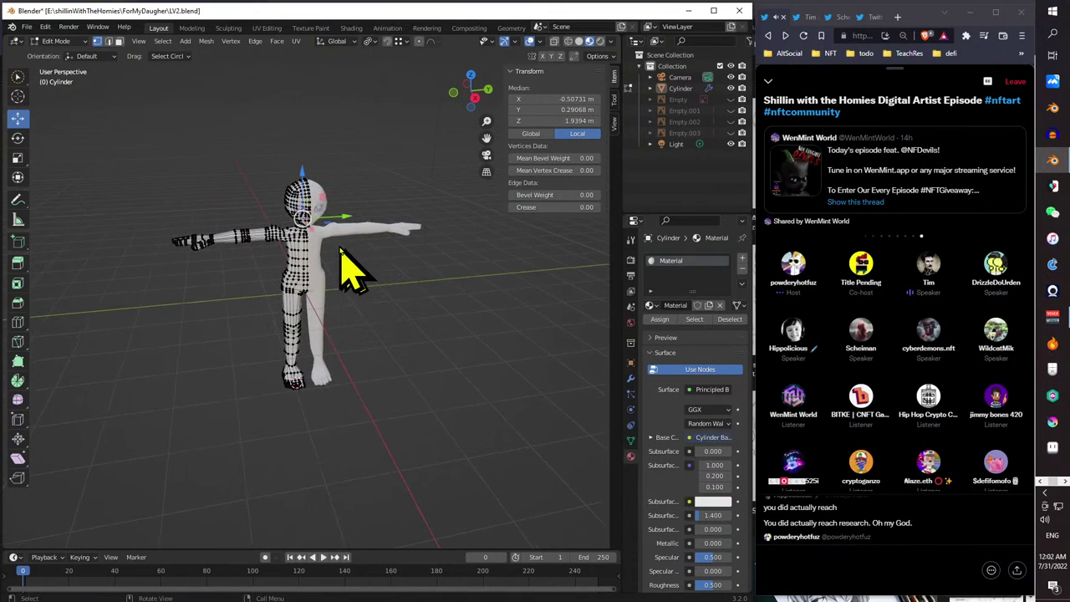
pyautogui.scroll(4, 342, 246)
pyautogui.scroll(-3, 334, 245)
pyautogui.moveTo(335, 245)
pyautogui.mouseDown(button='middle')
pyautogui.moveTo(315, 237)
pyautogui.moveTo(189, 242)
pyautogui.moveTo(216, 234)
pyautogui.moveTo(292, 248)
pyautogui.moveTo(343, 226)
pyautogui.mouseUp(button='middle')
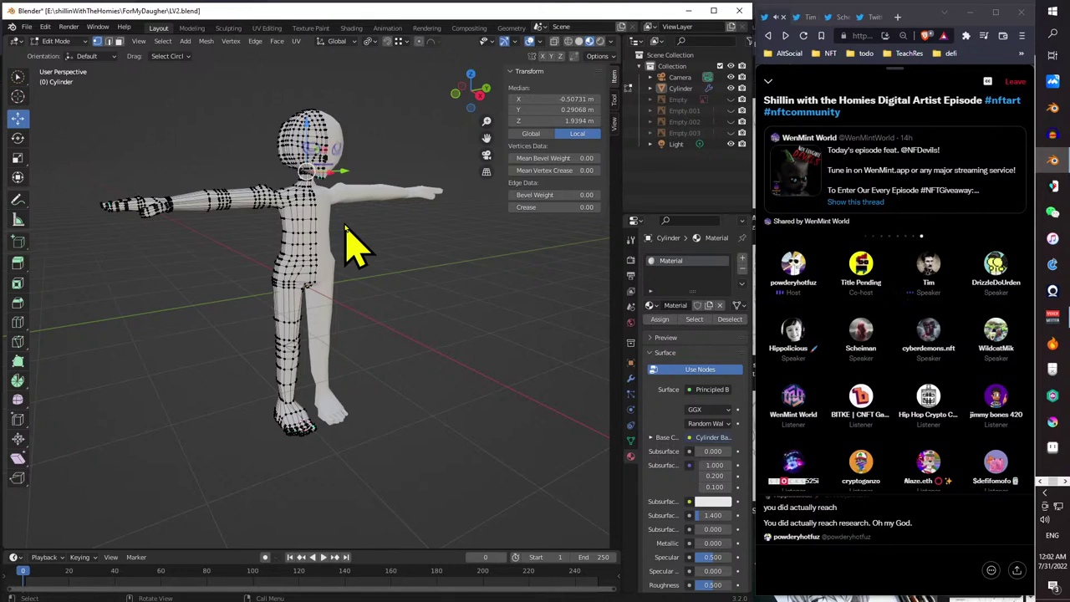
pyautogui.moveTo(327, 251); pyautogui.dragTo(345, 231, button='middle')
pyautogui.scroll(5, 309, 285)
pyautogui.scroll(-5, 297, 188)
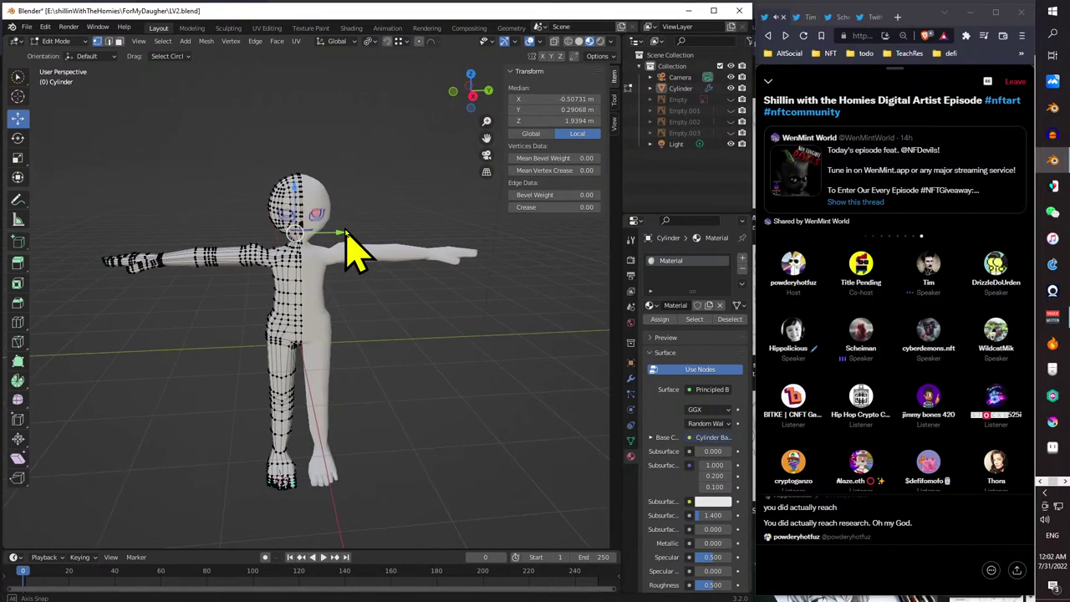
pyautogui.scroll(4, 357, 239)
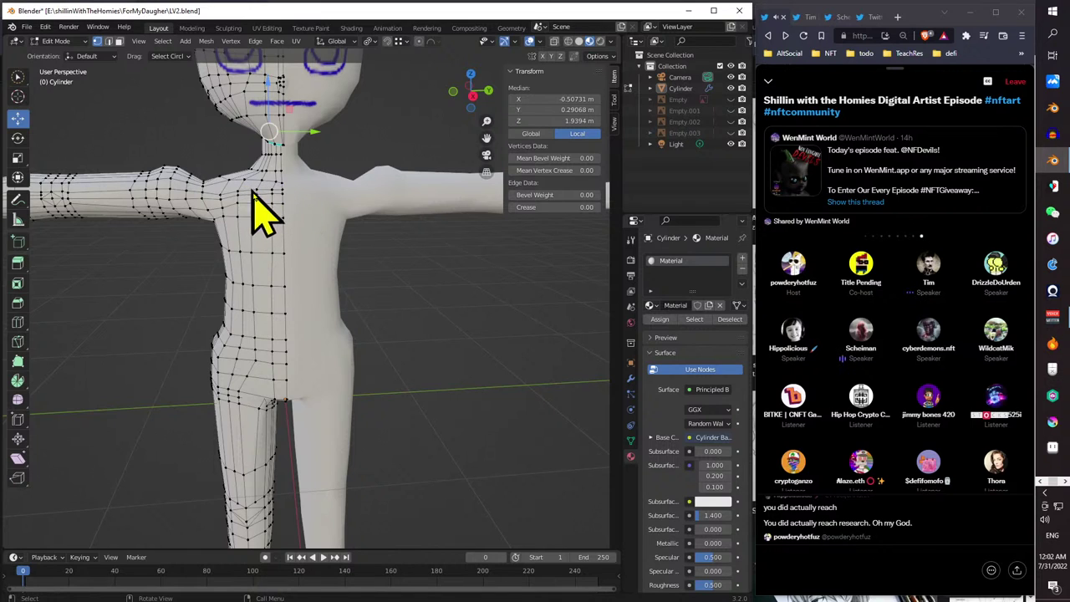
pyautogui.moveTo(252, 190); pyautogui.dragTo(348, 221, button='middle')
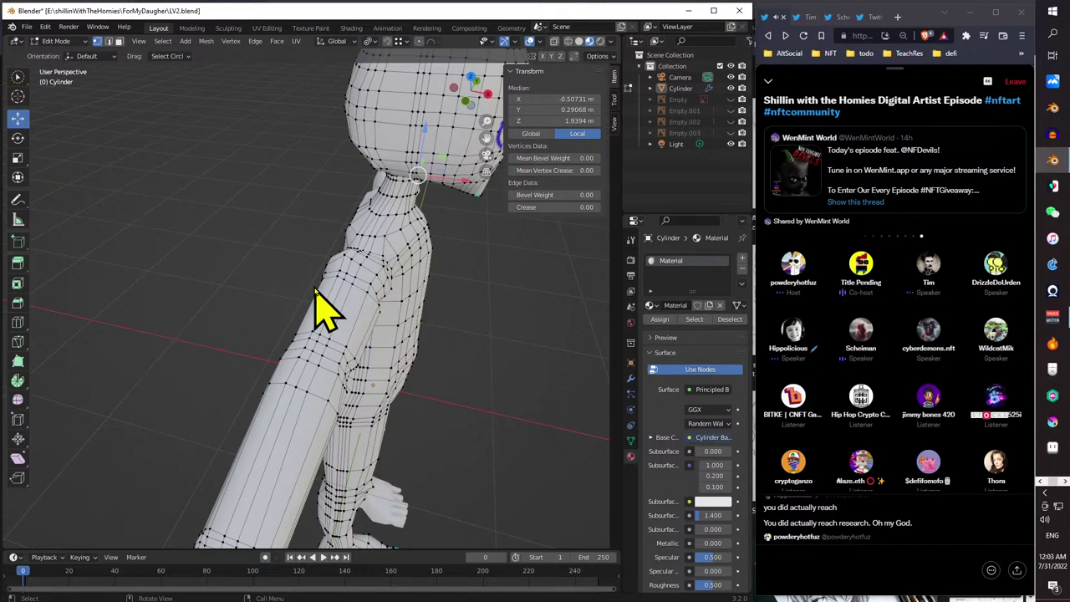
pyautogui.scroll(-6, 317, 310)
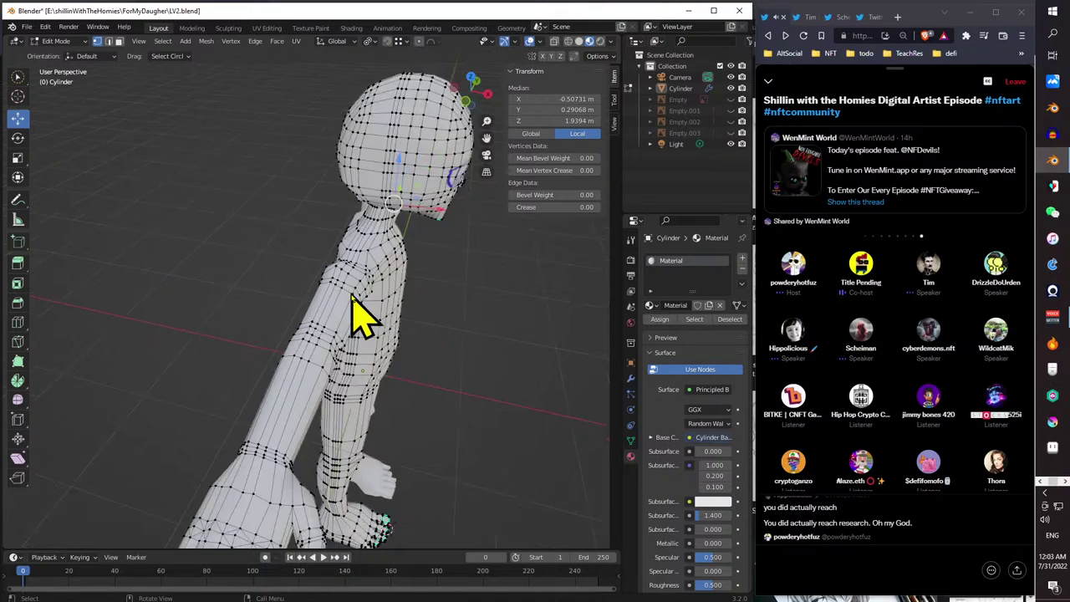
pyautogui.moveTo(371, 306); pyautogui.dragTo(306, 287, button='middle')
pyautogui.scroll(6, 331, 326)
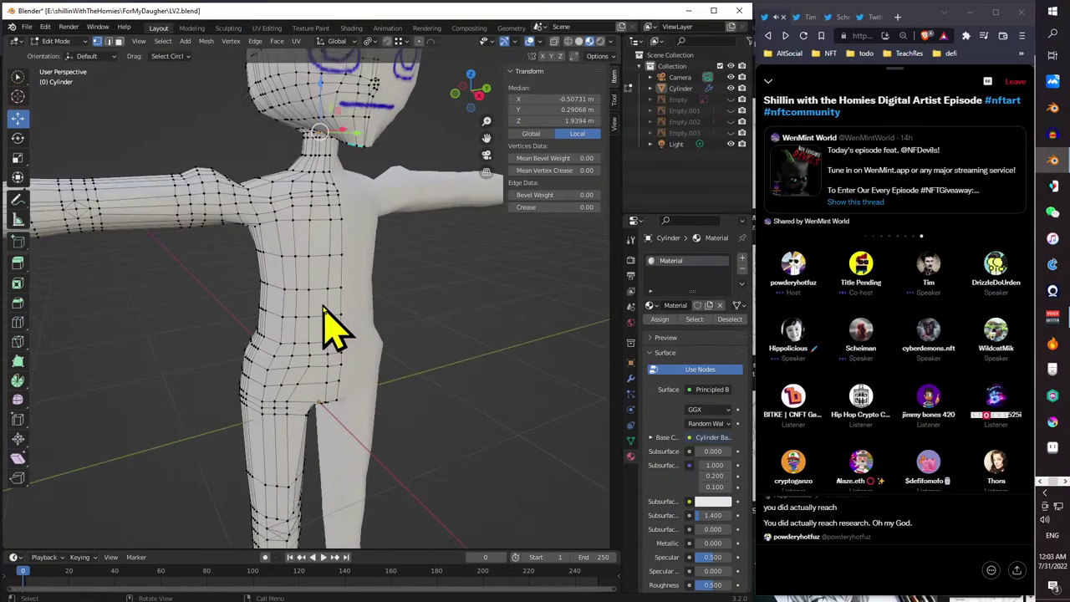
pyautogui.moveTo(266, 262); pyautogui.dragTo(311, 291, button='middle')
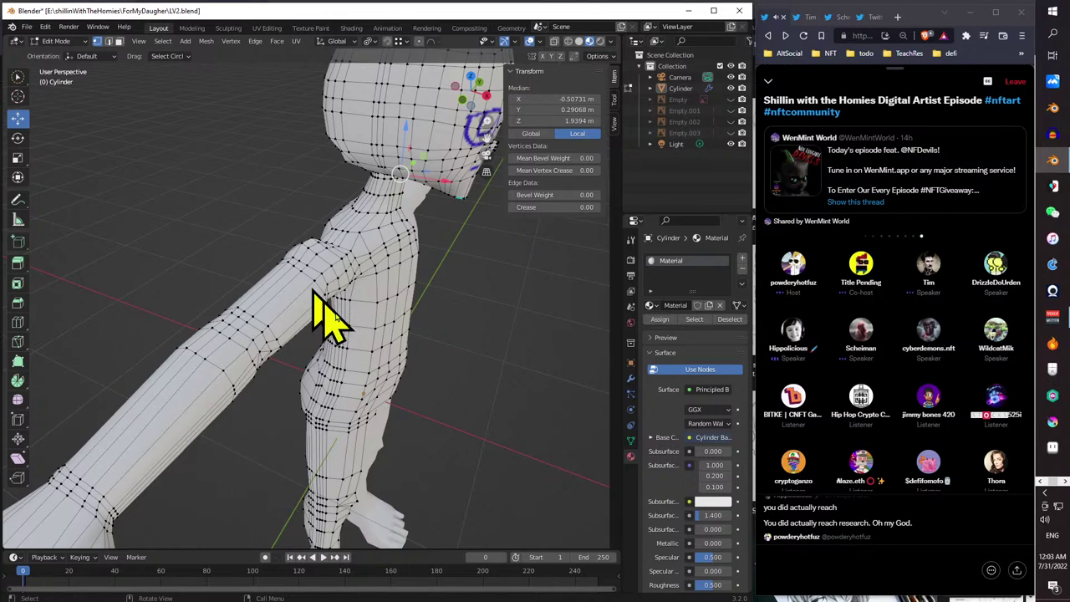
pyautogui.scroll(-4, 316, 294)
pyautogui.moveTo(366, 347); pyautogui.dragTo(234, 316, button='middle')
pyautogui.scroll(5, 288, 287)
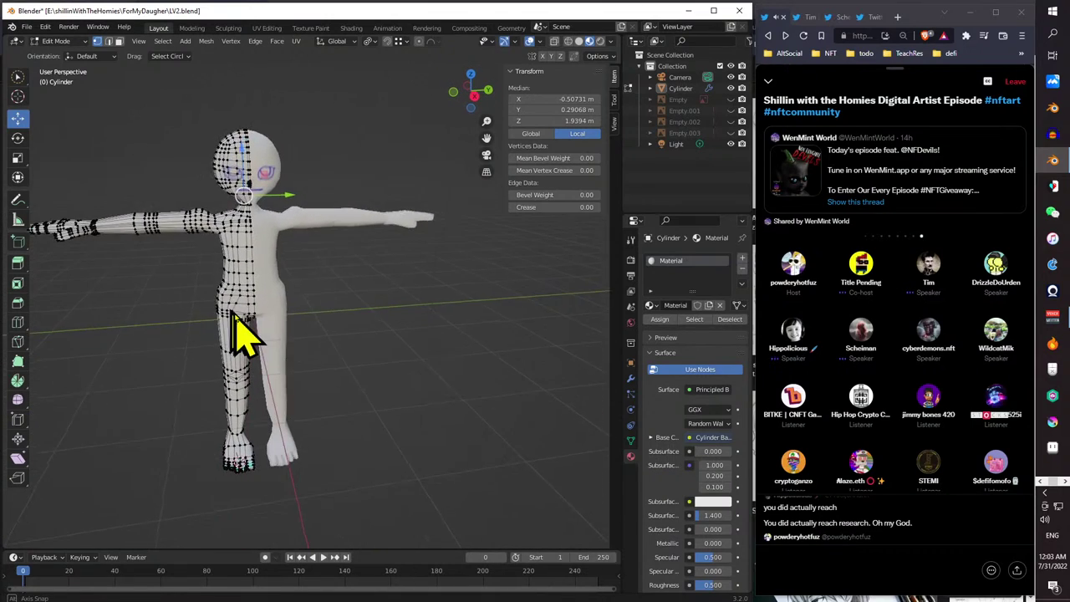
pyautogui.scroll(4, 205, 234)
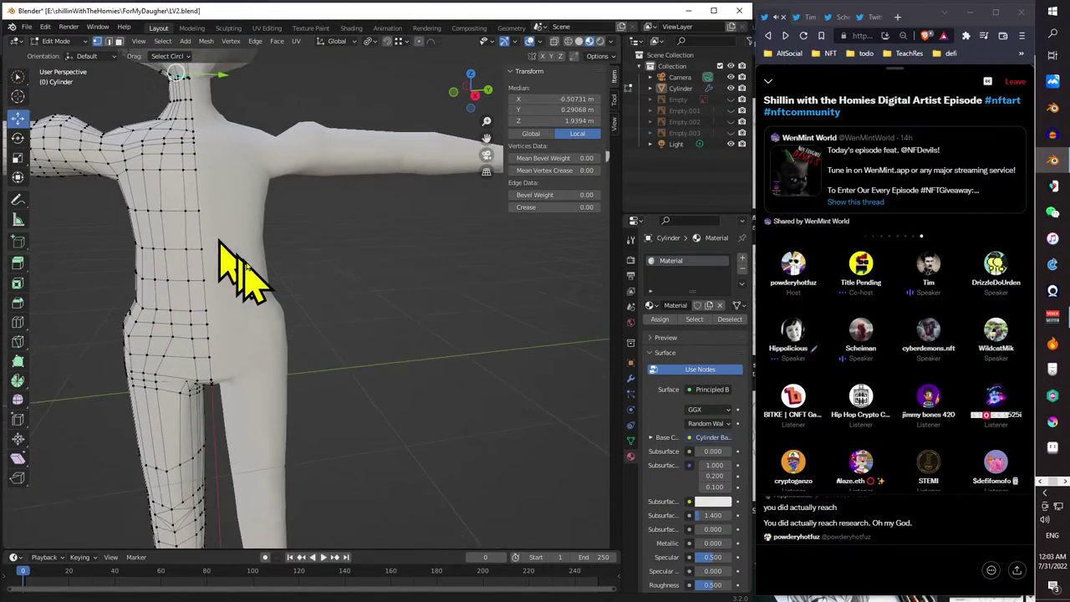
pyautogui.moveTo(219, 242); pyautogui.dragTo(359, 418, button='middle')
pyautogui.moveTo(334, 382); pyautogui.dragTo(329, 347, button='middle')
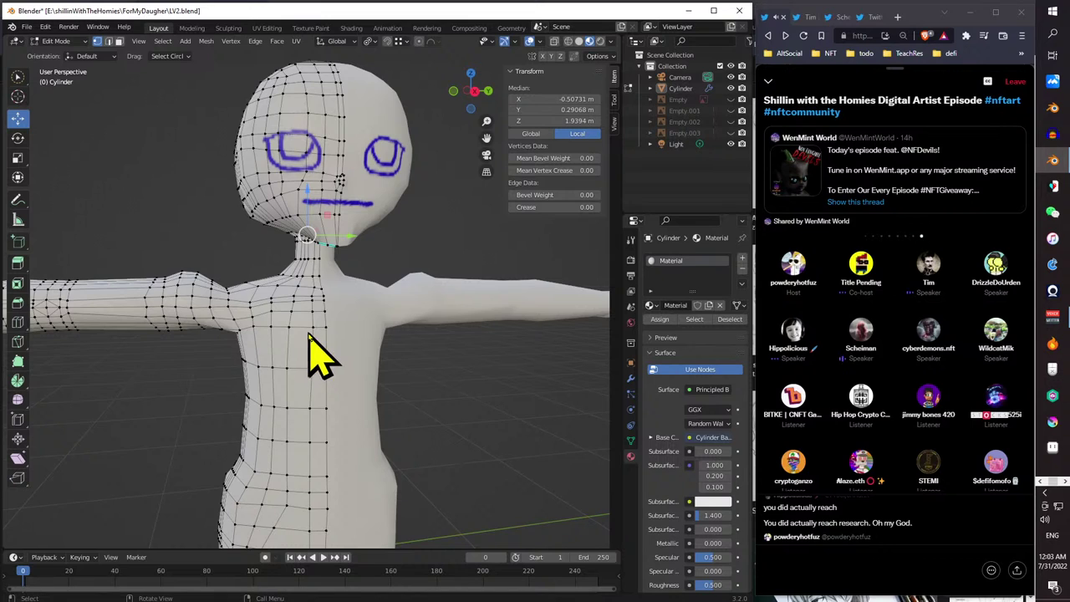
pyautogui.scroll(-4, 292, 328)
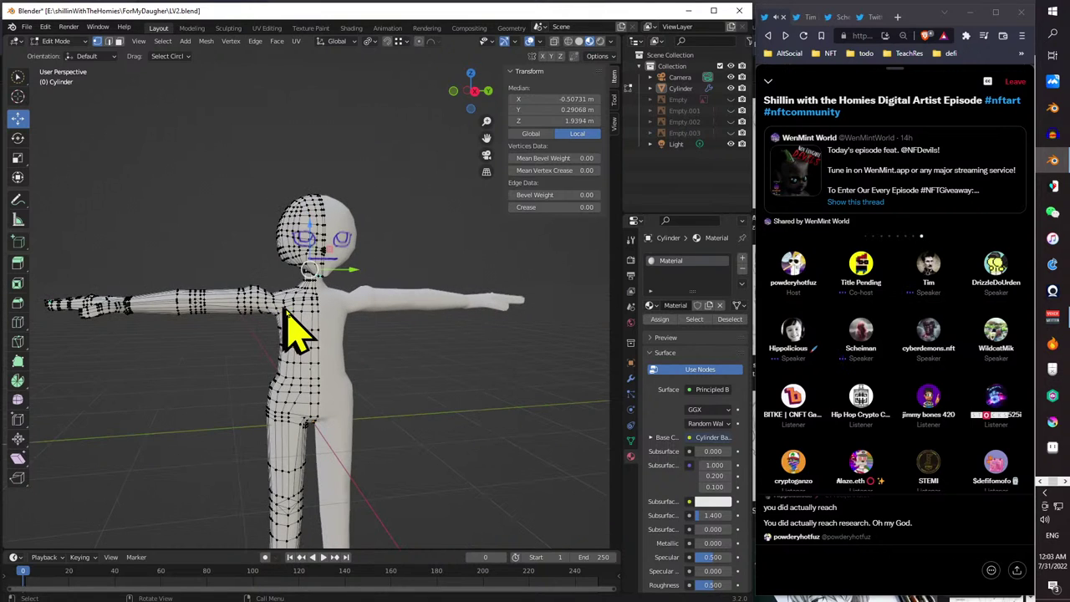
pyautogui.moveTo(298, 330)
pyautogui.mouseDown(button='middle')
pyautogui.moveTo(393, 334)
pyautogui.moveTo(377, 335)
pyautogui.moveTo(380, 289)
pyautogui.moveTo(323, 323)
pyautogui.moveTo(286, 322)
pyautogui.mouseUp(button='middle')
pyautogui.scroll(6, 267, 317)
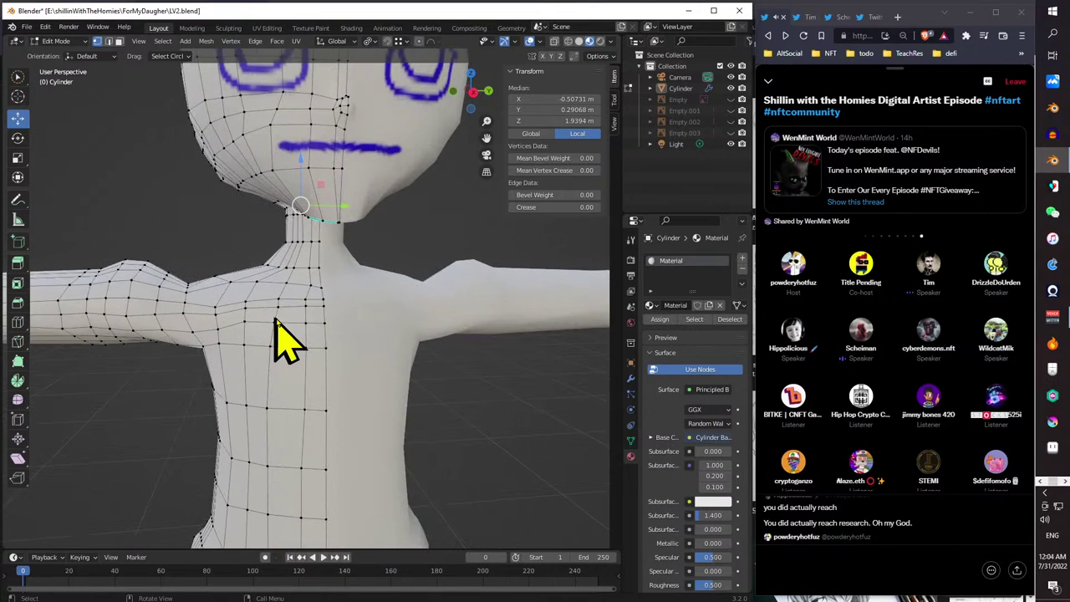
pyautogui.scroll(-5, 246, 321)
pyautogui.moveTo(229, 306); pyautogui.dragTo(351, 353, button='middle')
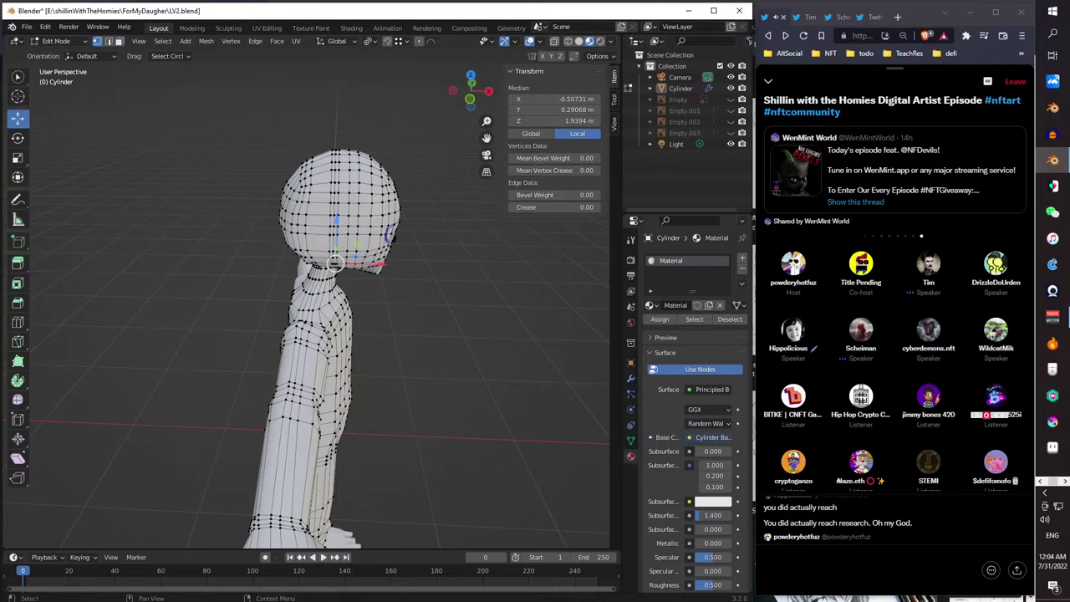
pyautogui.moveTo(358, 178); pyautogui.dragTo(298, 322, button='middle')
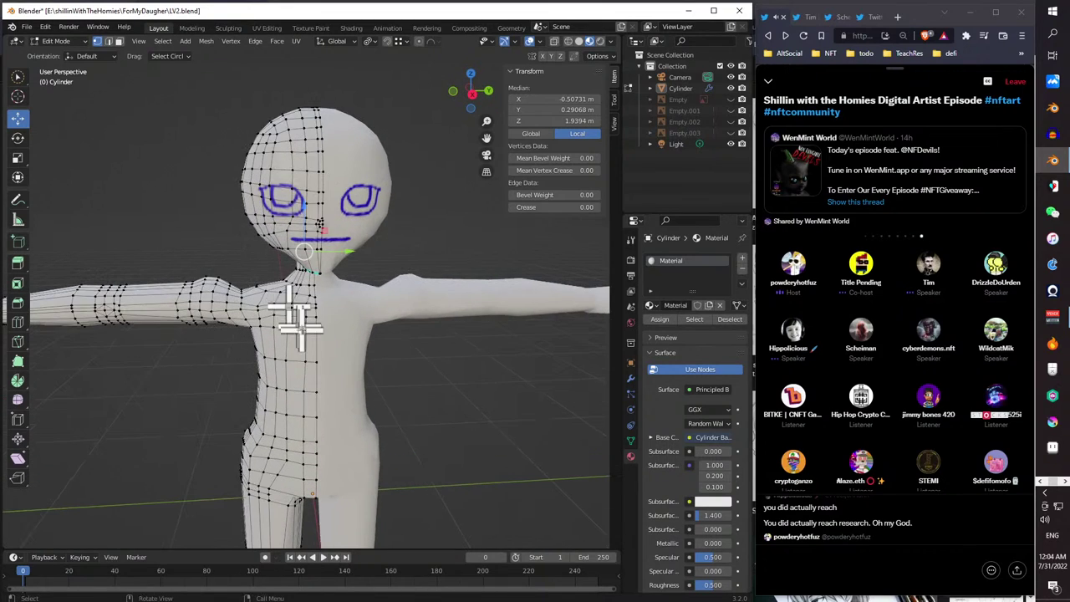
# - Reposition two shoulder vertices, the neck-shoulder one moving 0.038357 m along Y
pyautogui.click(241, 297)
pyautogui.press('g')
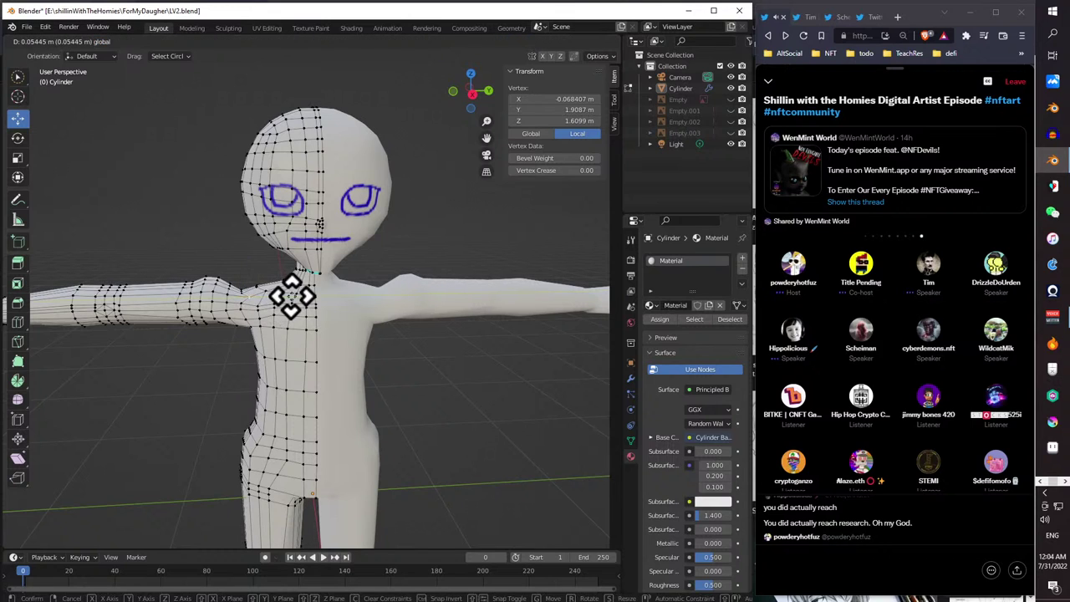
pyautogui.click(292, 296)
pyautogui.moveTo(290, 303); pyautogui.dragTo(469, 313, button='middle')
pyautogui.click(346, 310)
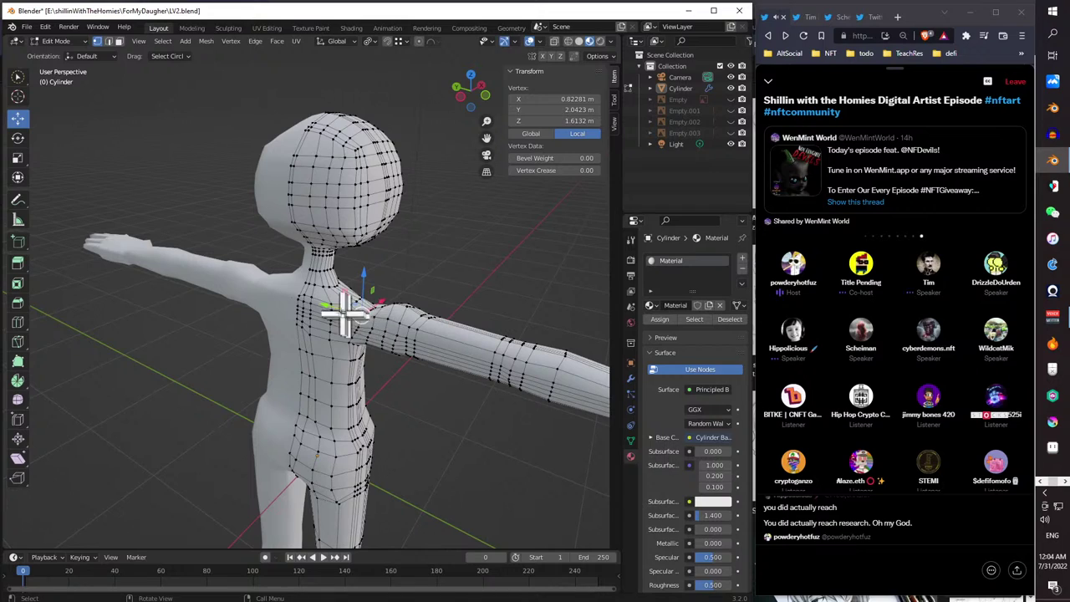
pyautogui.press('g')
pyautogui.click(322, 305)
pyautogui.moveTo(322, 305)
pyautogui.mouseDown(button='middle')
pyautogui.moveTo(454, 329)
pyautogui.moveTo(351, 342)
pyautogui.moveTo(262, 332)
pyautogui.moveTo(292, 351)
pyautogui.moveTo(322, 337)
pyautogui.moveTo(289, 327)
pyautogui.moveTo(286, 349)
pyautogui.moveTo(353, 351)
pyautogui.moveTo(449, 330)
pyautogui.moveTo(310, 303)
pyautogui.moveTo(280, 320)
pyautogui.moveTo(281, 310)
pyautogui.moveTo(292, 330)
pyautogui.moveTo(249, 318)
pyautogui.moveTo(223, 286)
pyautogui.moveTo(285, 305)
pyautogui.moveTo(239, 298)
pyautogui.moveTo(304, 377)
pyautogui.moveTo(34, 67)
pyautogui.mouseUp(button='middle')
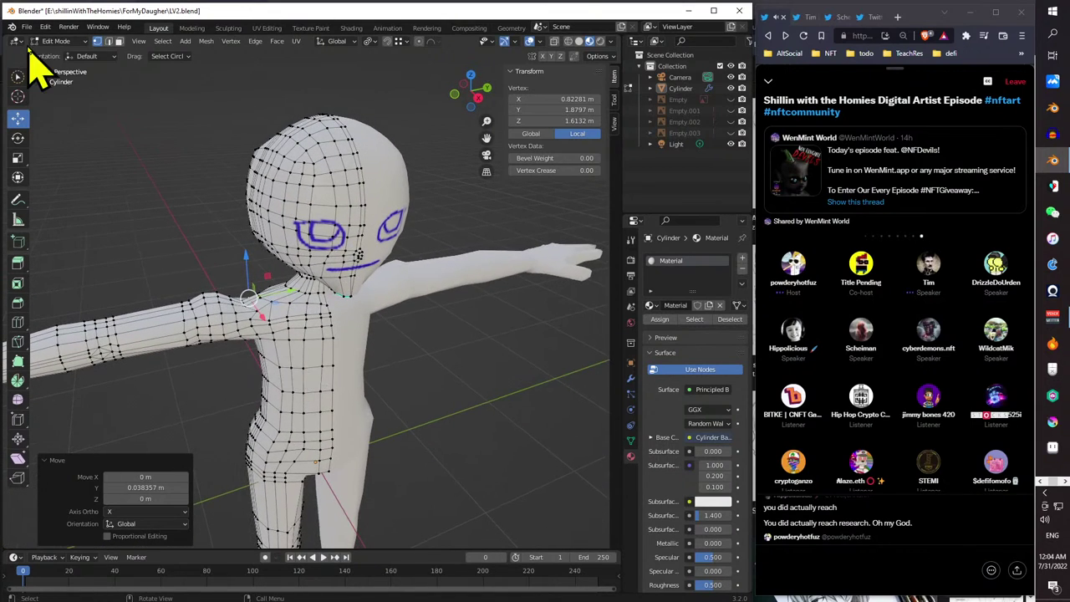
pyautogui.moveTo(262, 239); pyautogui.dragTo(38, 96, button='middle')
# - Switch the character to Object Mode and orbit to view it from the side
pyautogui.click(56, 41)
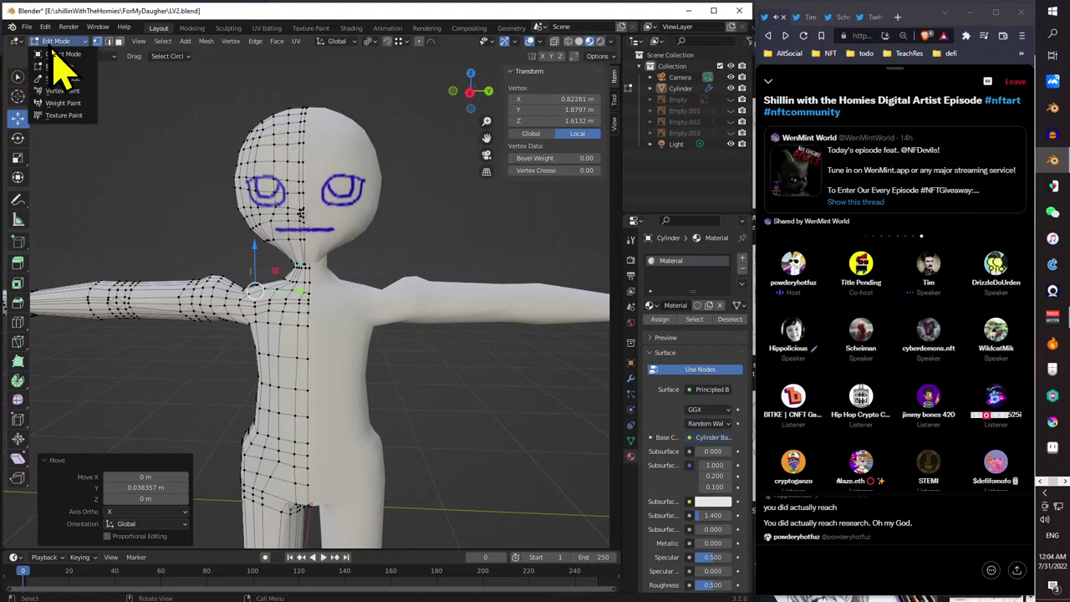
pyautogui.click(61, 54)
pyautogui.moveTo(126, 167); pyautogui.dragTo(315, 255, button='middle')
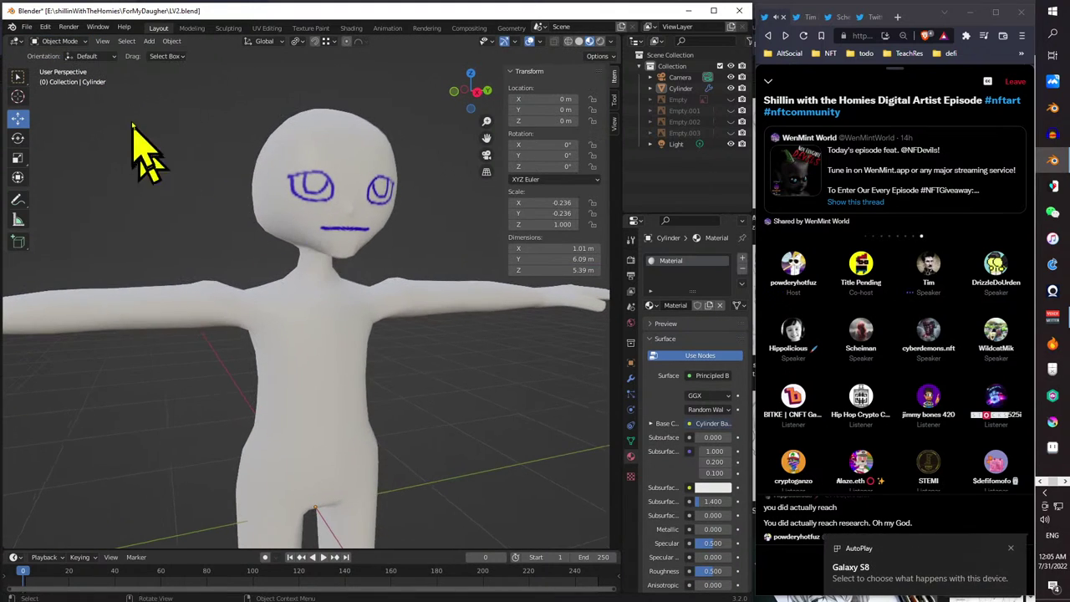
pyautogui.moveTo(167, 142); pyautogui.dragTo(177, 187, button='middle')
pyautogui.scroll(-6, 186, 206)
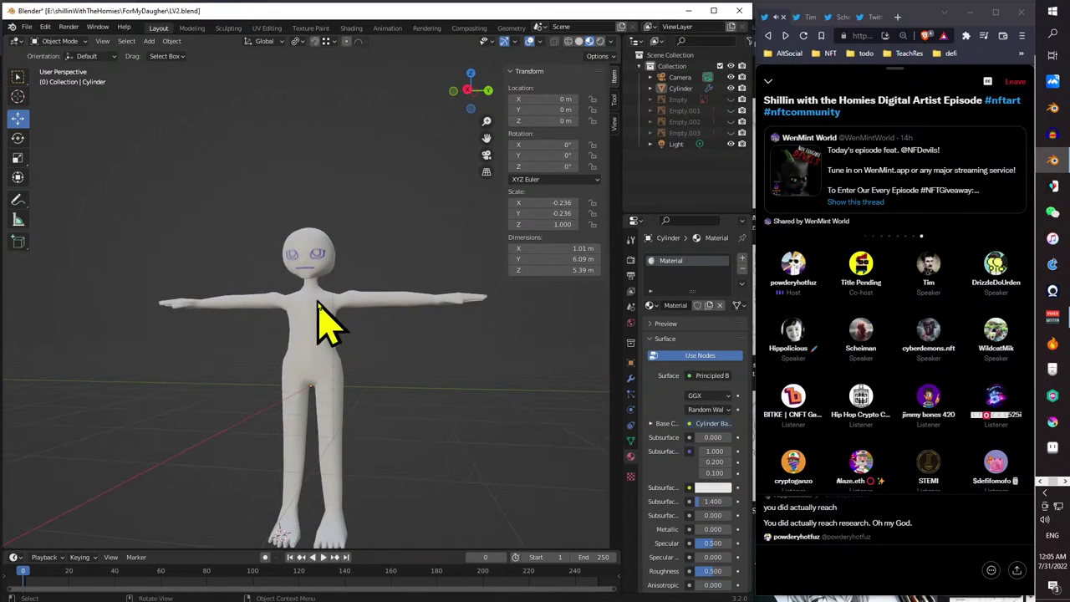
pyautogui.moveTo(318, 305); pyautogui.dragTo(259, 234, button='middle')
pyautogui.click(60, 41)
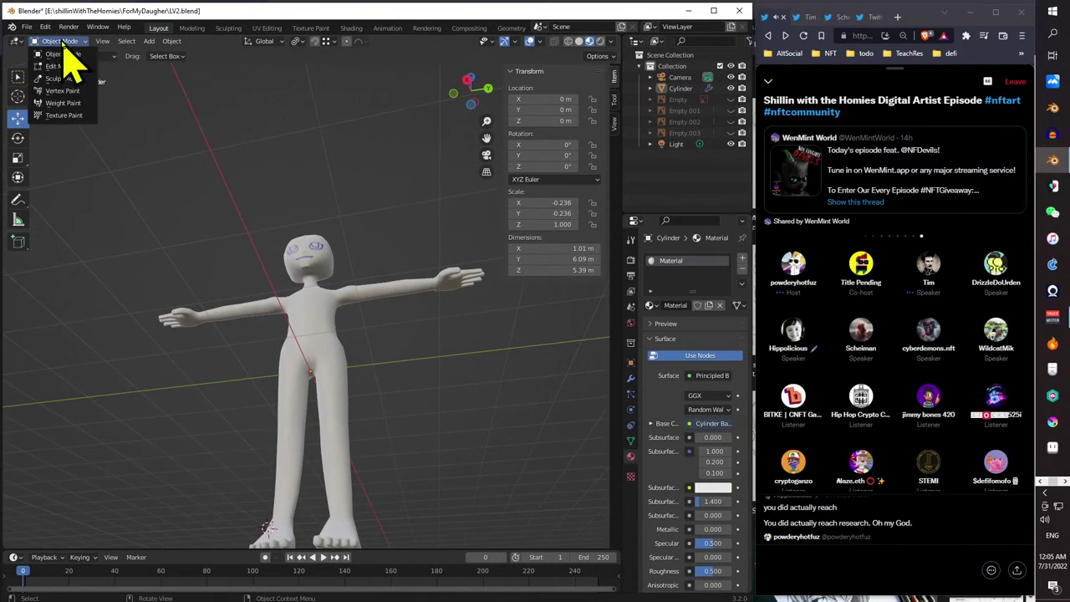
pyautogui.click(70, 66)
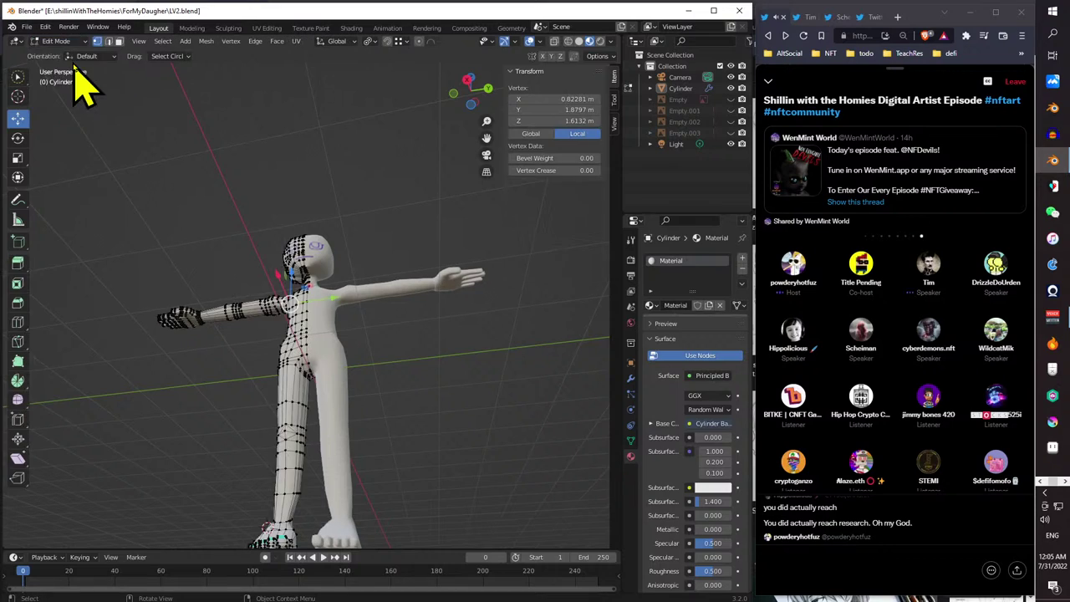
pyautogui.moveTo(158, 72); pyautogui.dragTo(354, 268, button='middle')
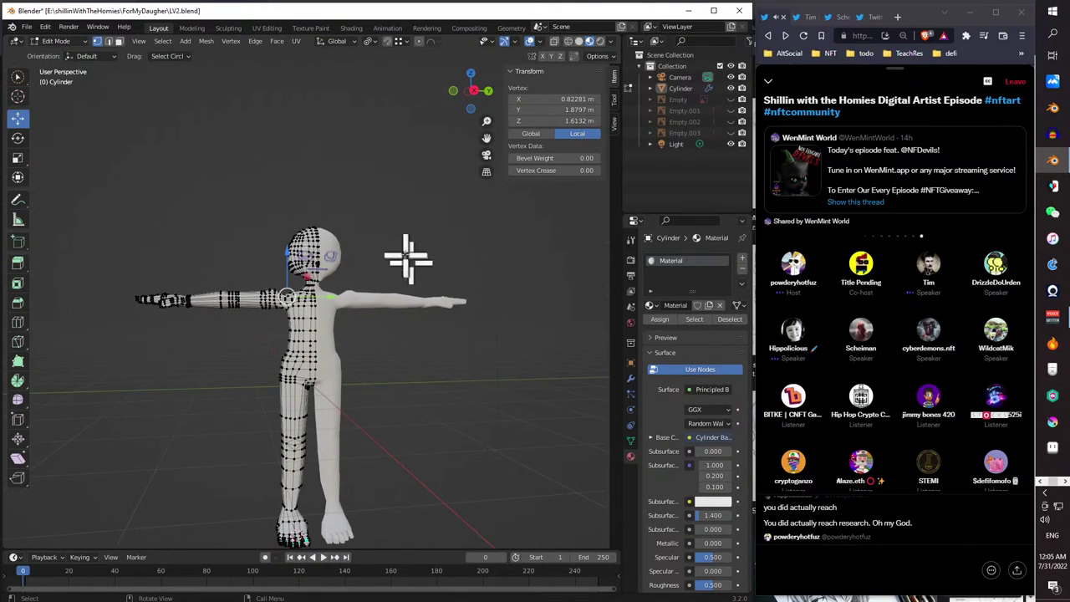
pyautogui.scroll(5, 408, 259)
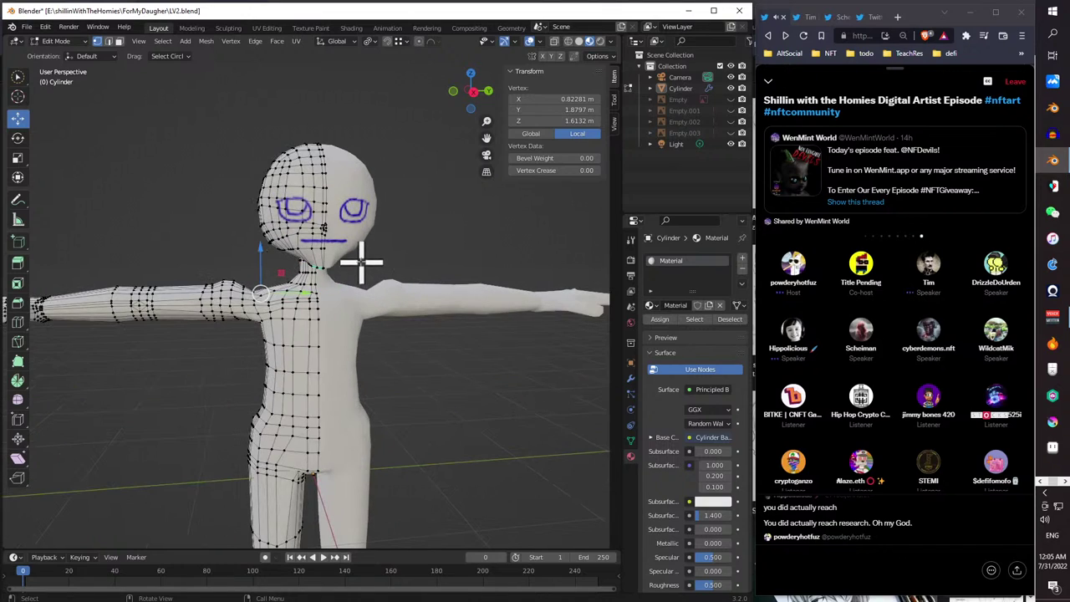
pyautogui.moveTo(361, 262); pyautogui.dragTo(387, 250, button='middle')
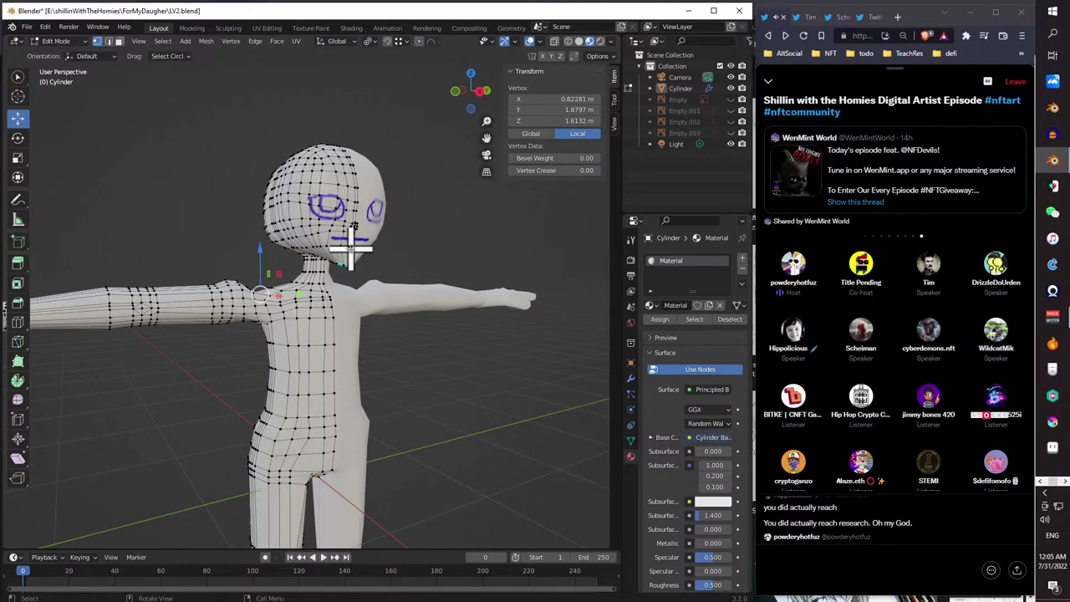
pyautogui.scroll(-4, 354, 239)
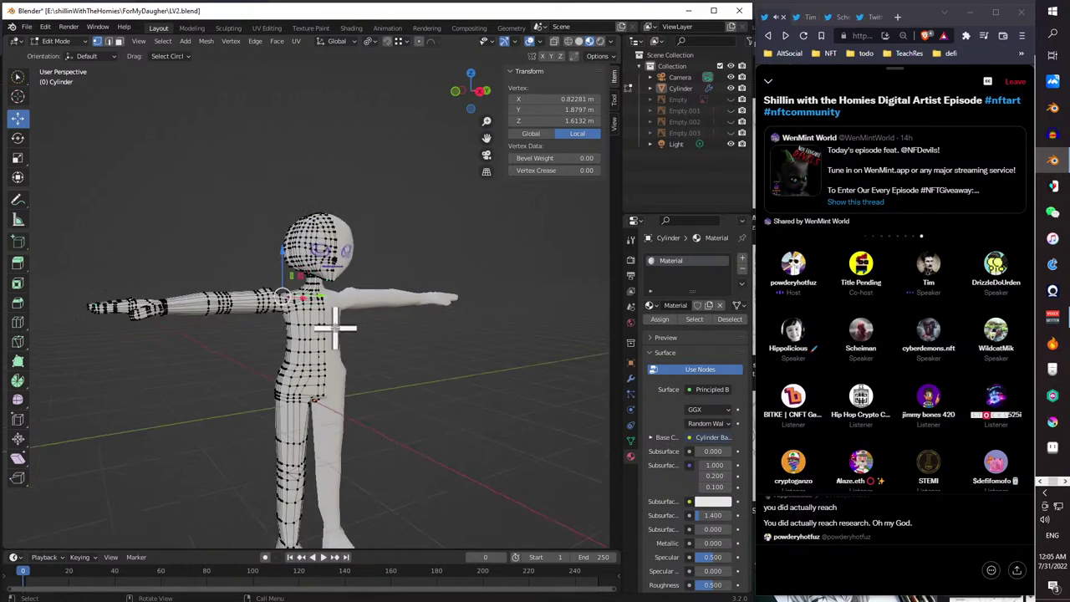
pyautogui.moveTo(346, 318)
pyautogui.mouseDown(button='middle')
pyautogui.moveTo(377, 349)
pyautogui.moveTo(346, 335)
pyautogui.mouseUp(button='middle')
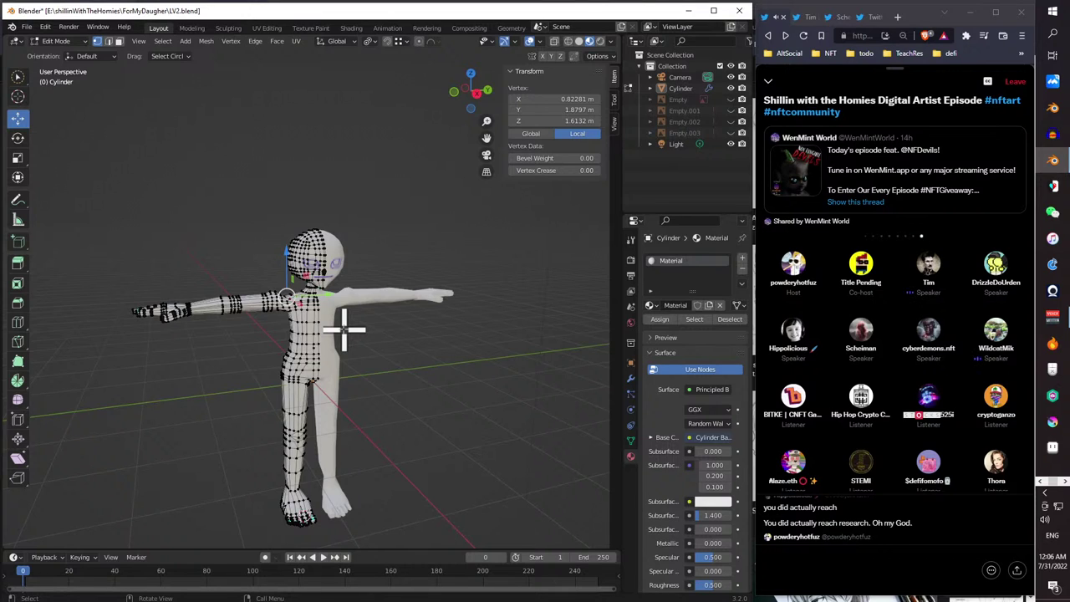
pyautogui.moveTo(344, 329); pyautogui.dragTo(306, 414, button='middle')
pyautogui.scroll(4, 334, 370)
pyautogui.scroll(-4, 318, 323)
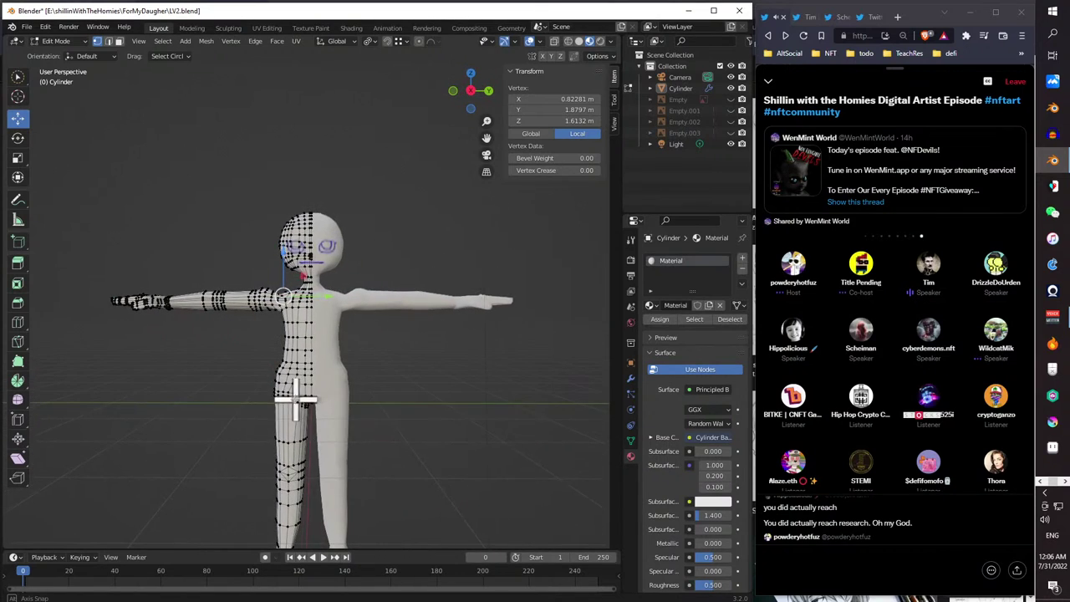
pyautogui.scroll(5, 289, 362)
pyautogui.scroll(-5, 311, 342)
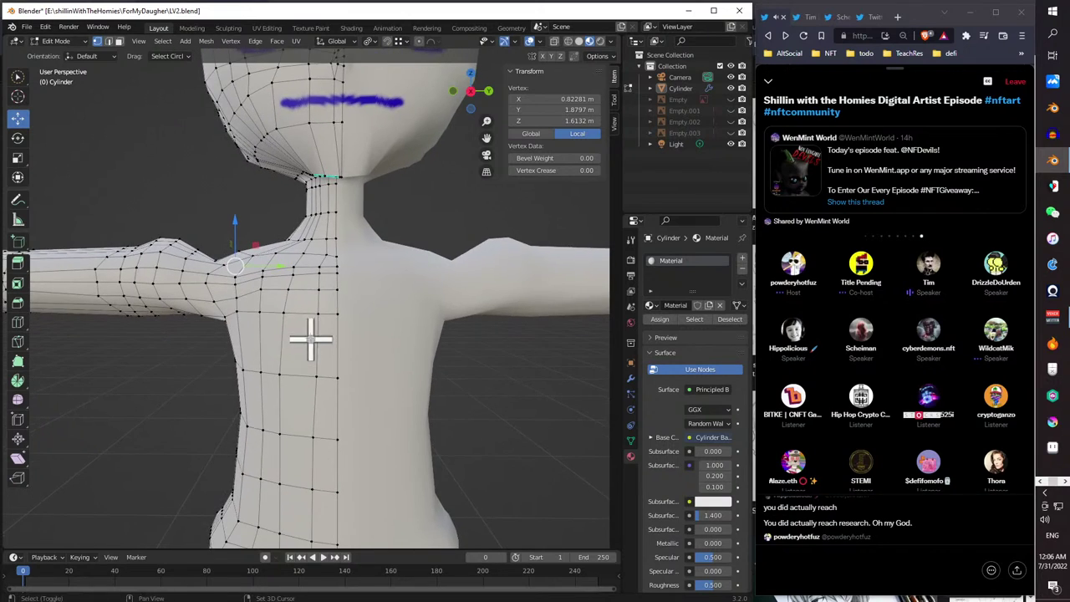
pyautogui.moveTo(308, 332); pyautogui.dragTo(346, 310, button='middle')
pyautogui.scroll(3, 346, 310)
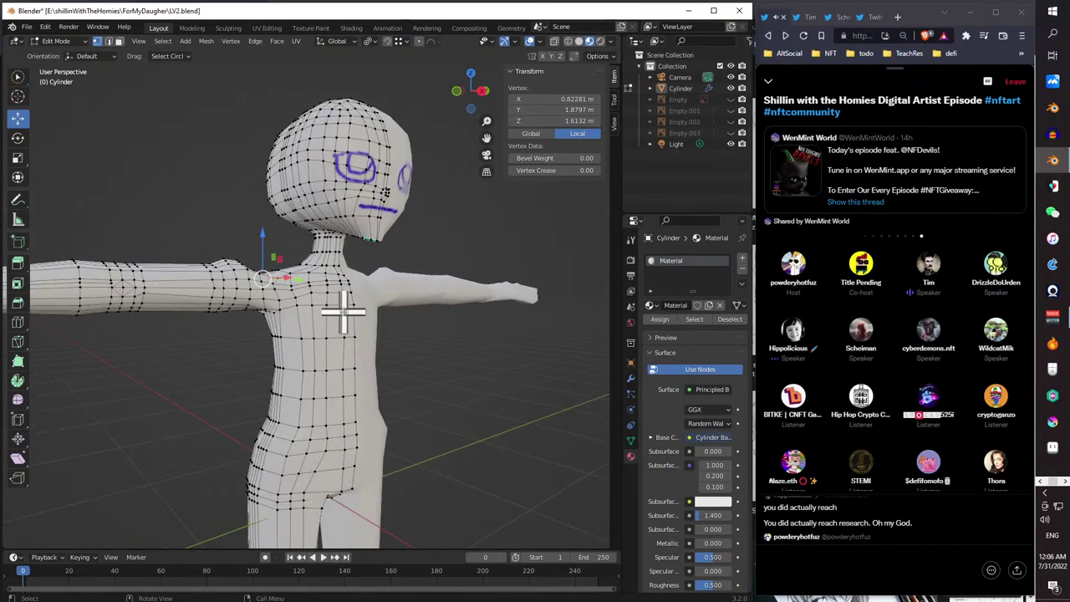
pyautogui.scroll(-5, 344, 311)
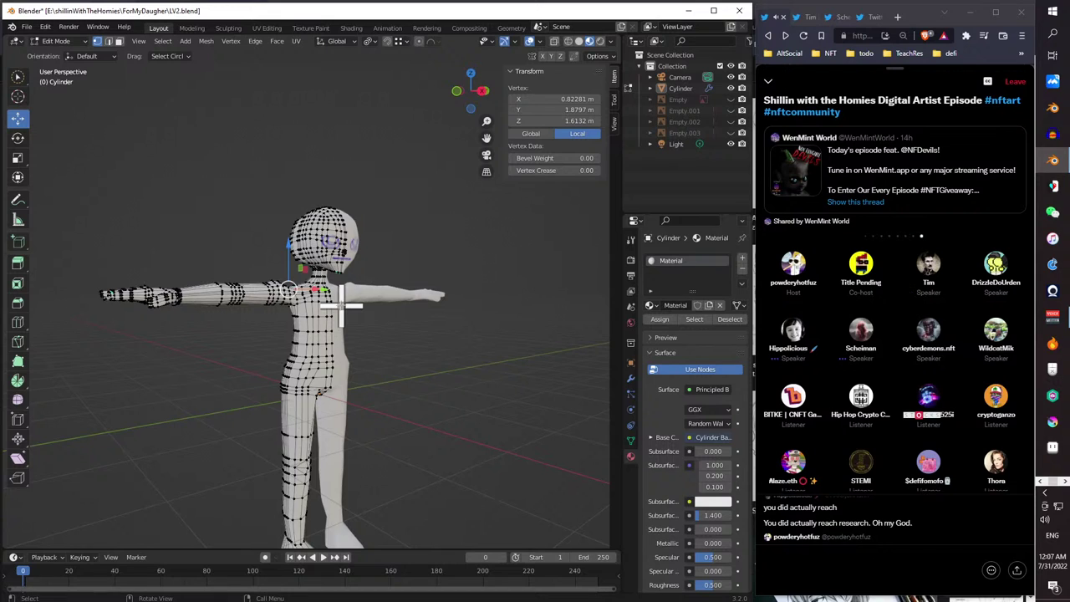
pyautogui.moveTo(340, 301); pyautogui.dragTo(106, 156, button='middle')
pyautogui.scroll(2, 106, 155)
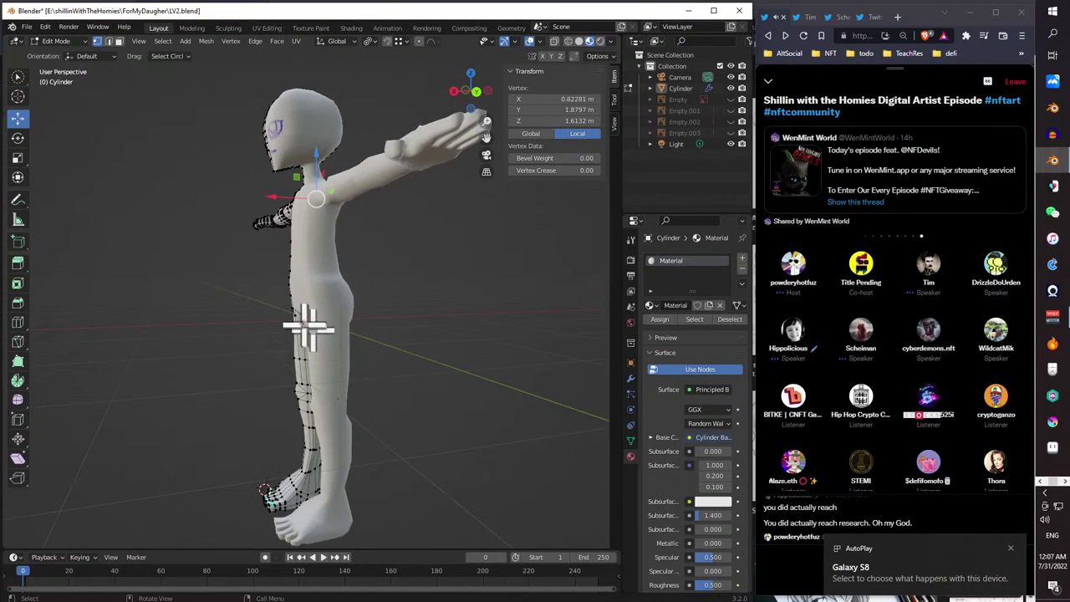
pyautogui.moveTo(306, 327); pyautogui.dragTo(399, 231, button='middle')
pyautogui.scroll(3, 283, 316)
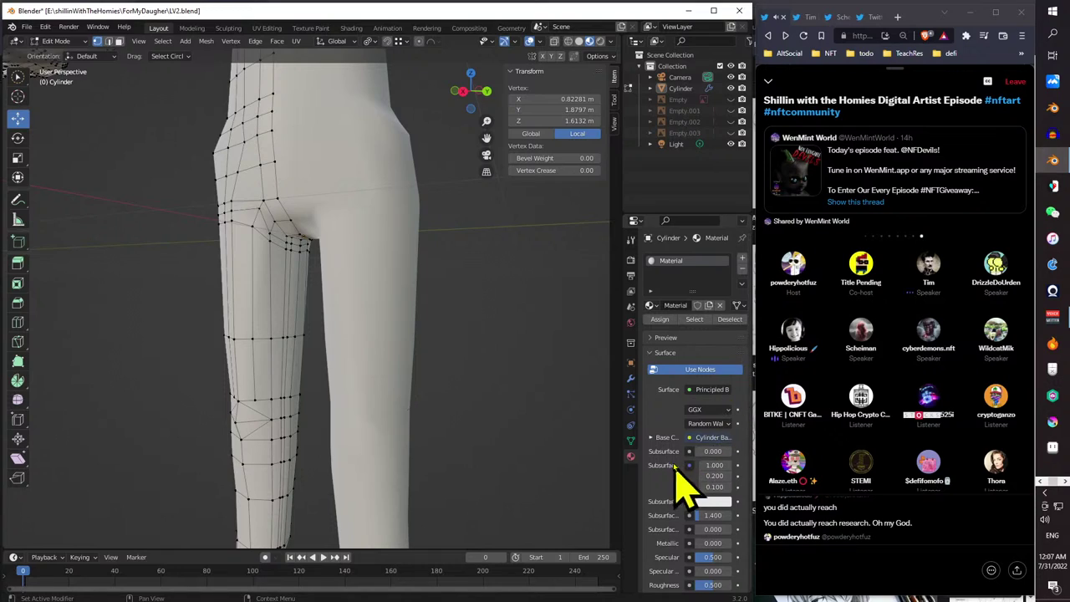
# - Delete the Cylinder's Mirror modifier, leaving Smooth, and bring up the Add Modifier list
pyautogui.click(631, 240)
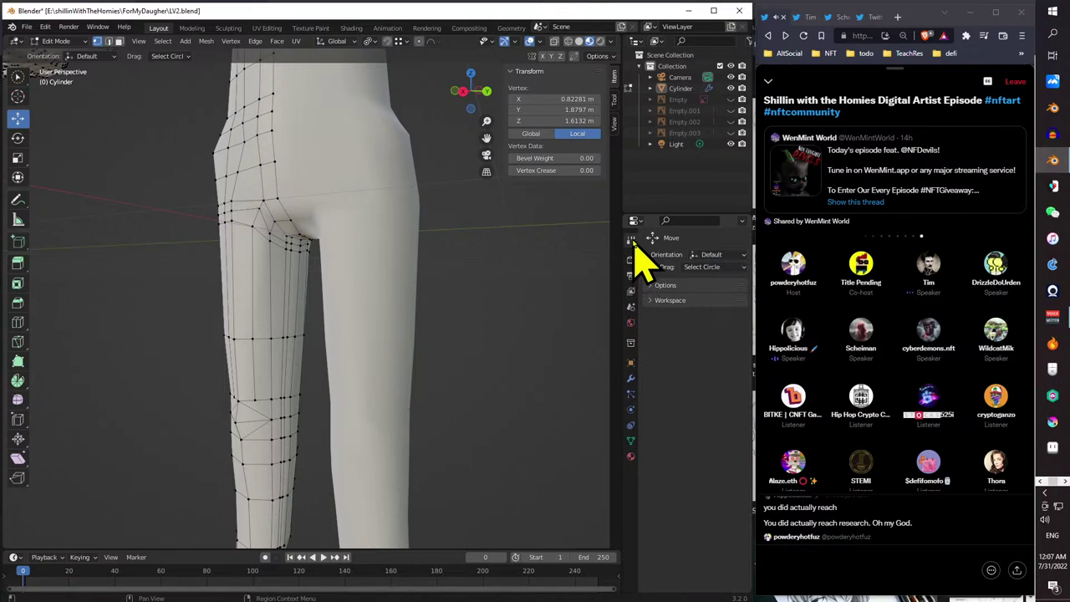
pyautogui.click(632, 379)
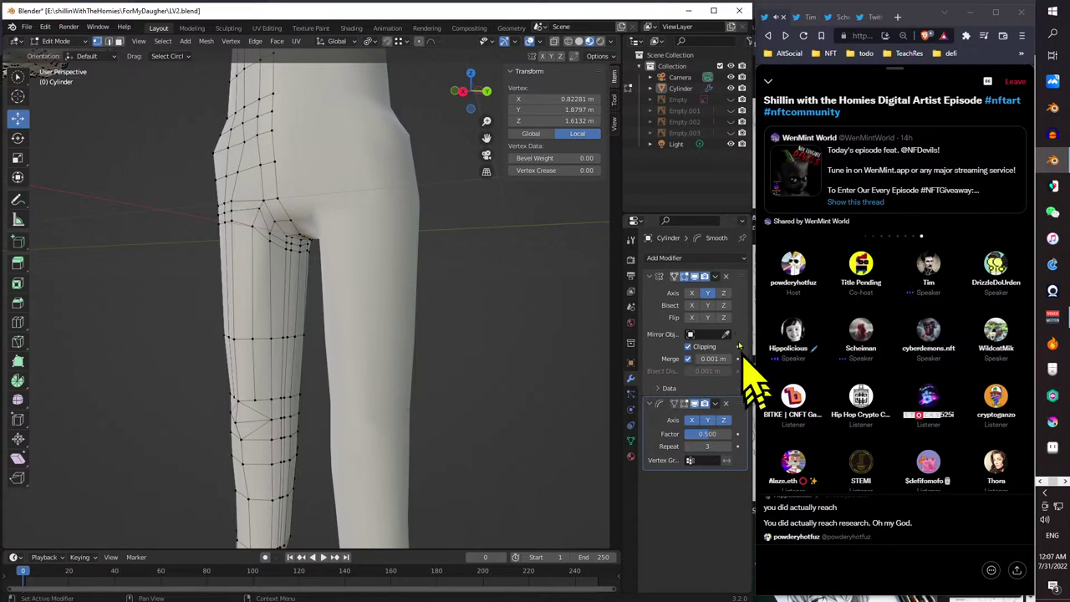
pyautogui.click(725, 277)
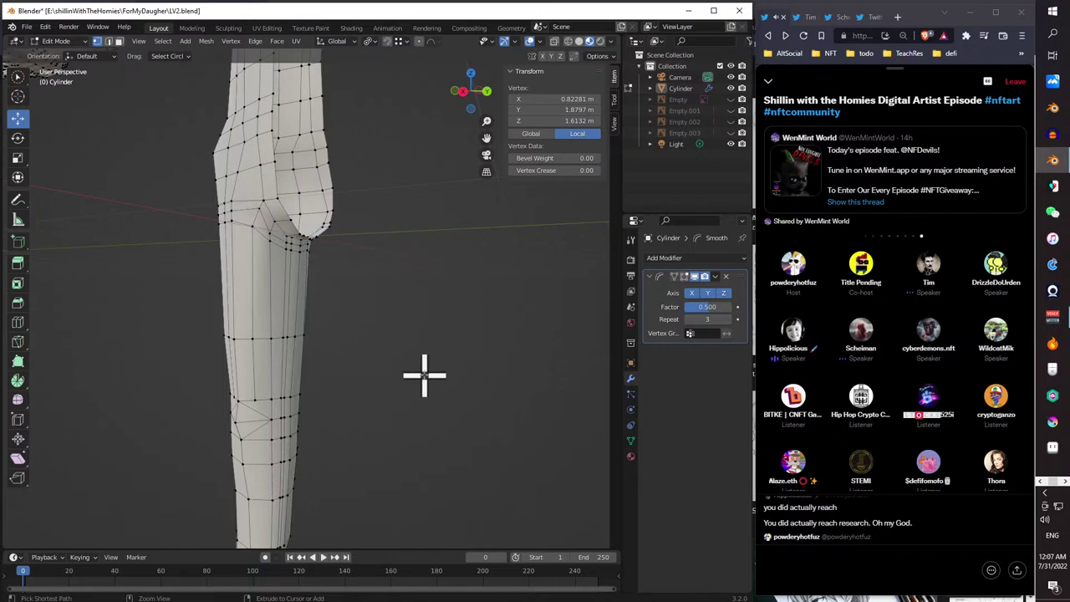
pyautogui.press('Tab')
pyautogui.scroll(-5, 418, 381)
pyautogui.press('Tab')
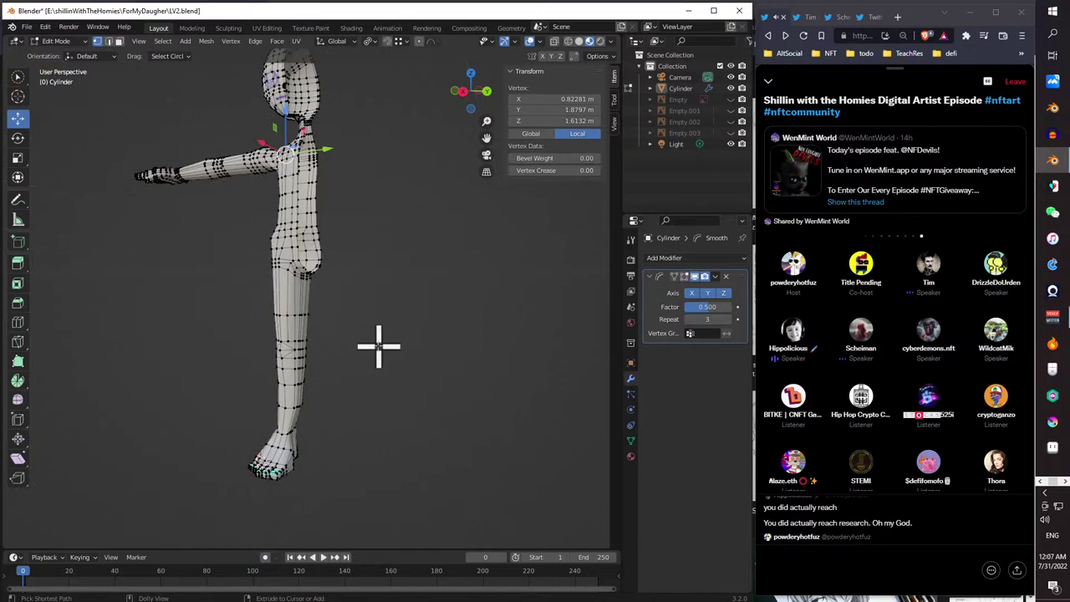
pyautogui.click(694, 258)
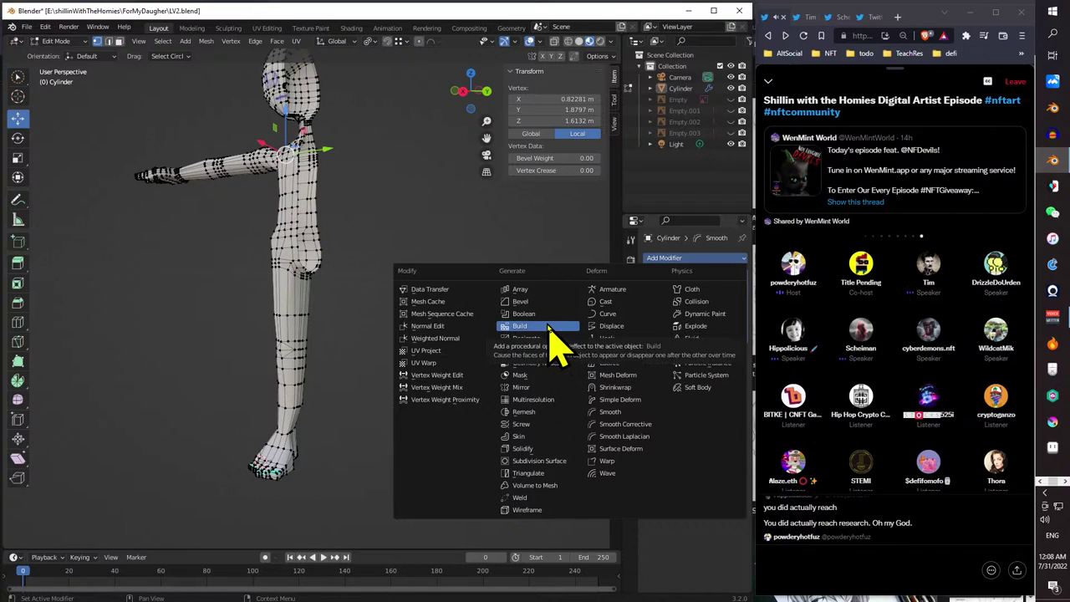
# - Add a Mirror modifier and switch off its X axis and the X and Z flip toggles
pyautogui.click(551, 387)
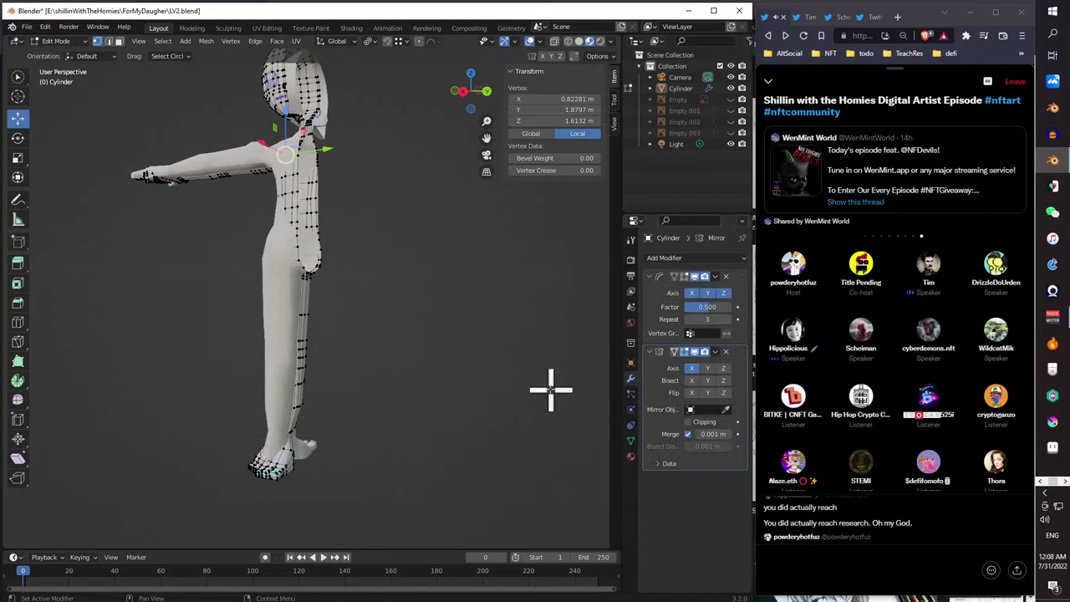
pyautogui.click(692, 369)
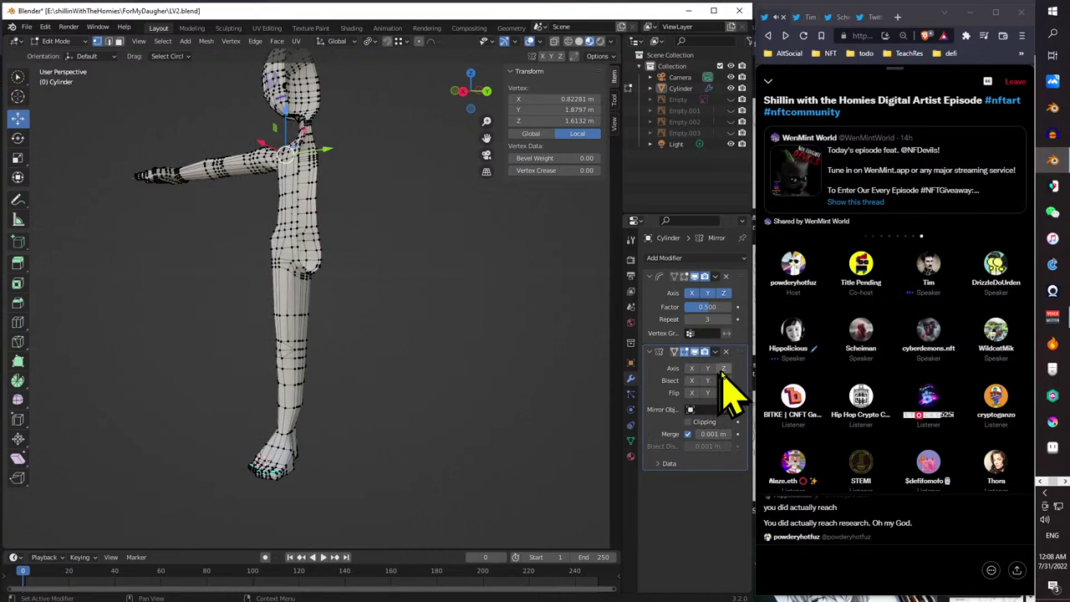
pyautogui.click(724, 380)
pyautogui.click(724, 380)
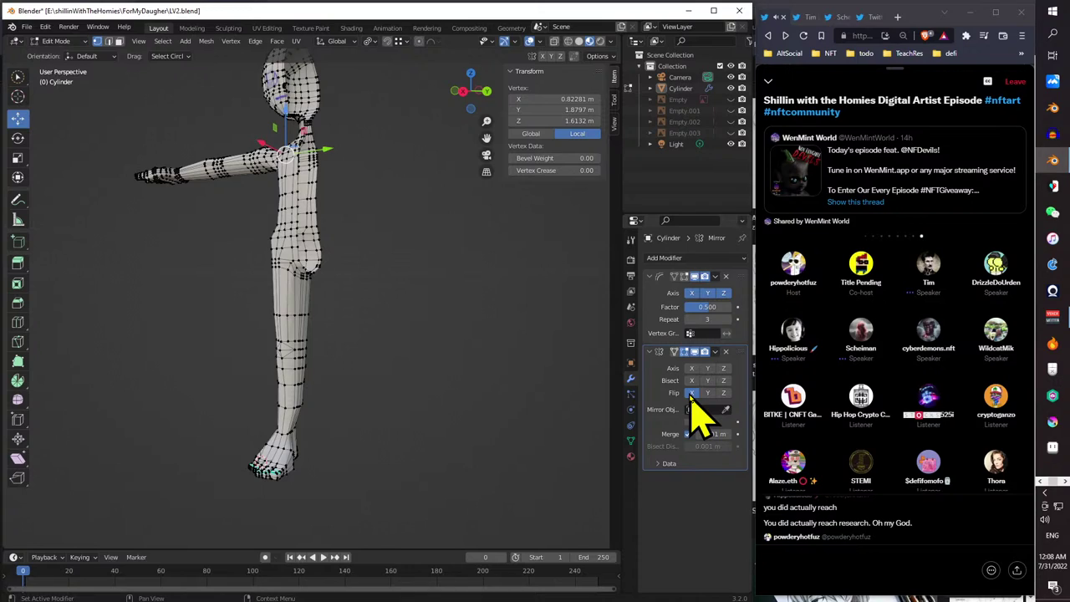
pyautogui.click(692, 393)
pyautogui.click(726, 394)
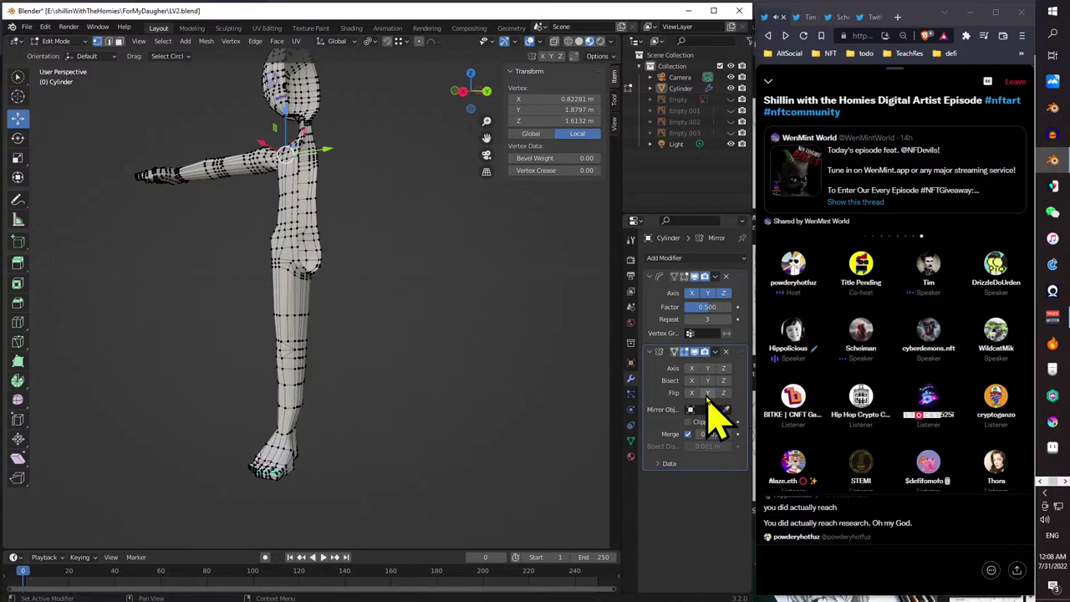
# - Settle the Mirror modifier on the Y axis only and save LV2.blend
pyautogui.click(724, 380)
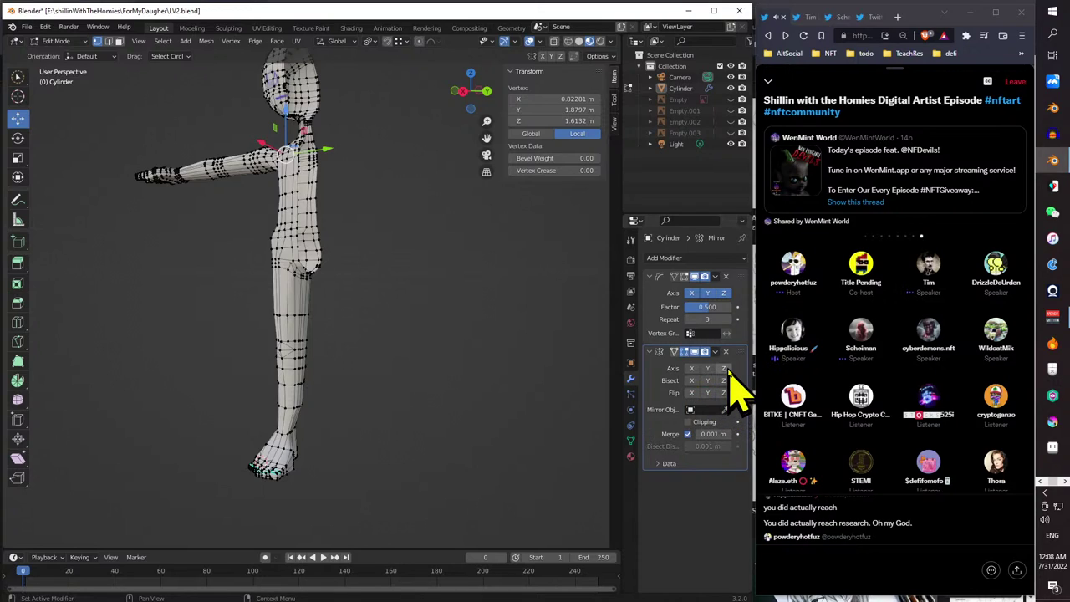
pyautogui.click(727, 379)
pyautogui.click(727, 379)
pyautogui.click(692, 370)
pyautogui.click(692, 370)
pyautogui.click(707, 369)
pyautogui.moveTo(410, 376); pyautogui.dragTo(409, 398, button='middle')
pyautogui.hotkey('ctrl', 's')
# - Raise the lower-leg edge loop 0.19137 m along Z toward the ankle
pyautogui.moveTo(370, 359); pyautogui.dragTo(388, 433, button='middle')
pyautogui.scroll(6, 388, 433)
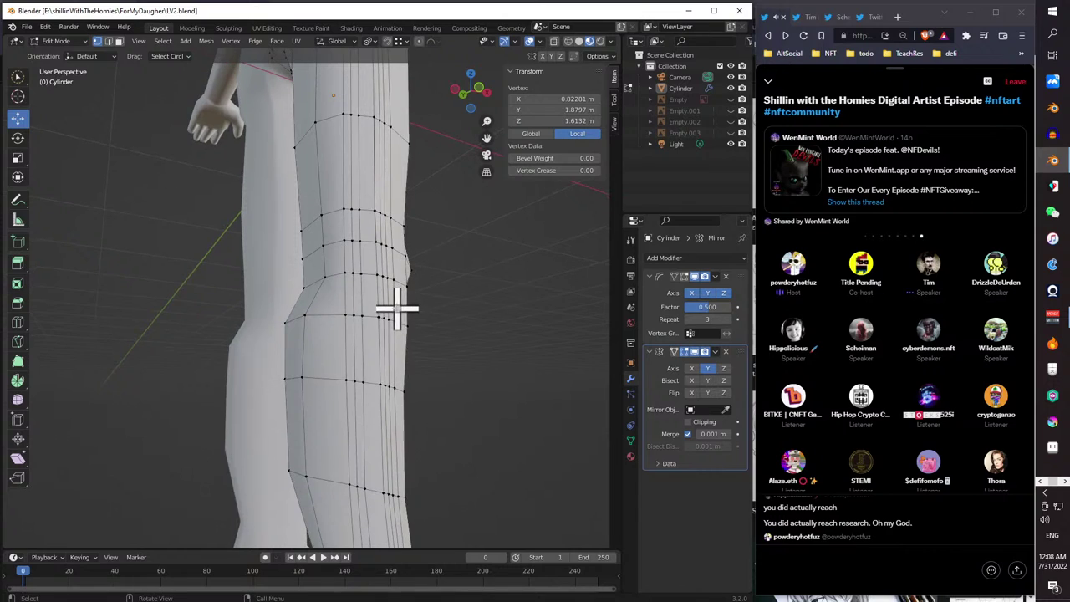
pyautogui.keyDown('alt'); pyautogui.click(331, 481); pyautogui.keyUp('alt')
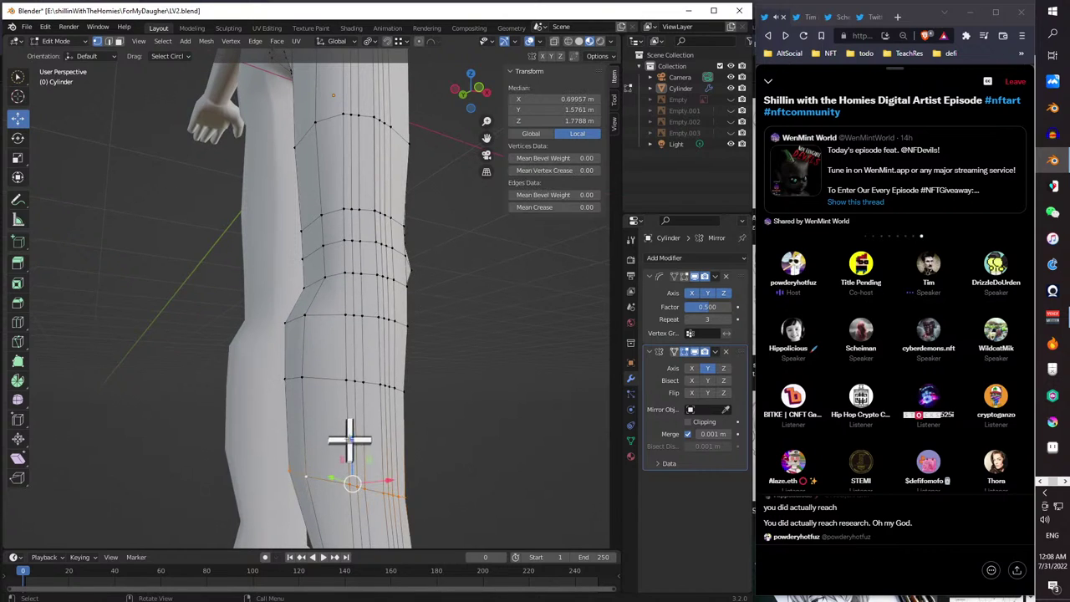
pyautogui.press('g')
pyautogui.click(354, 382)
pyautogui.scroll(-5, 346, 401)
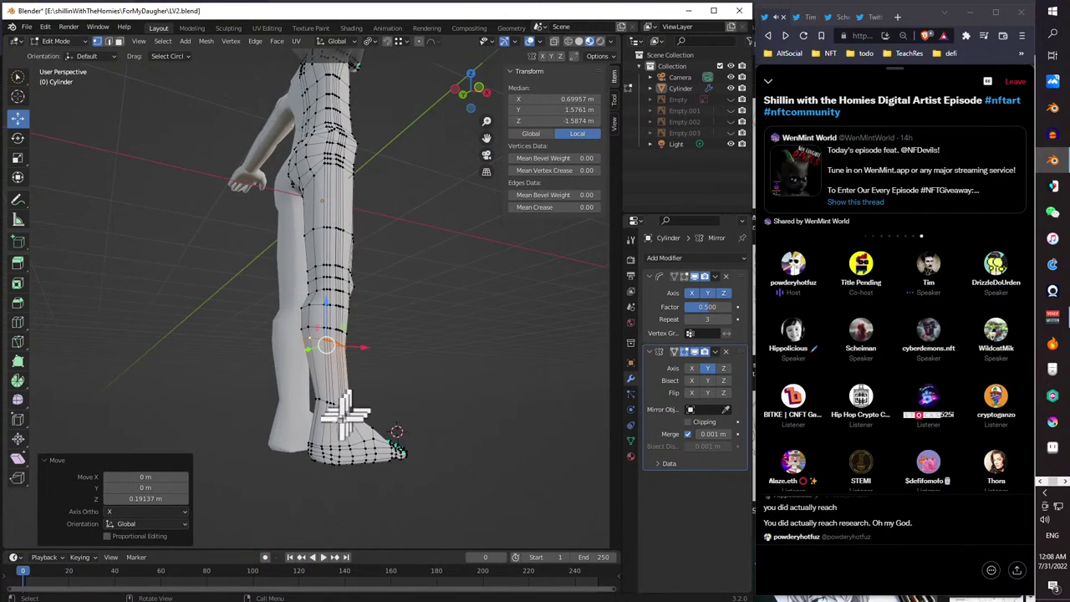
pyautogui.moveTo(302, 438); pyautogui.dragTo(306, 408, button='middle')
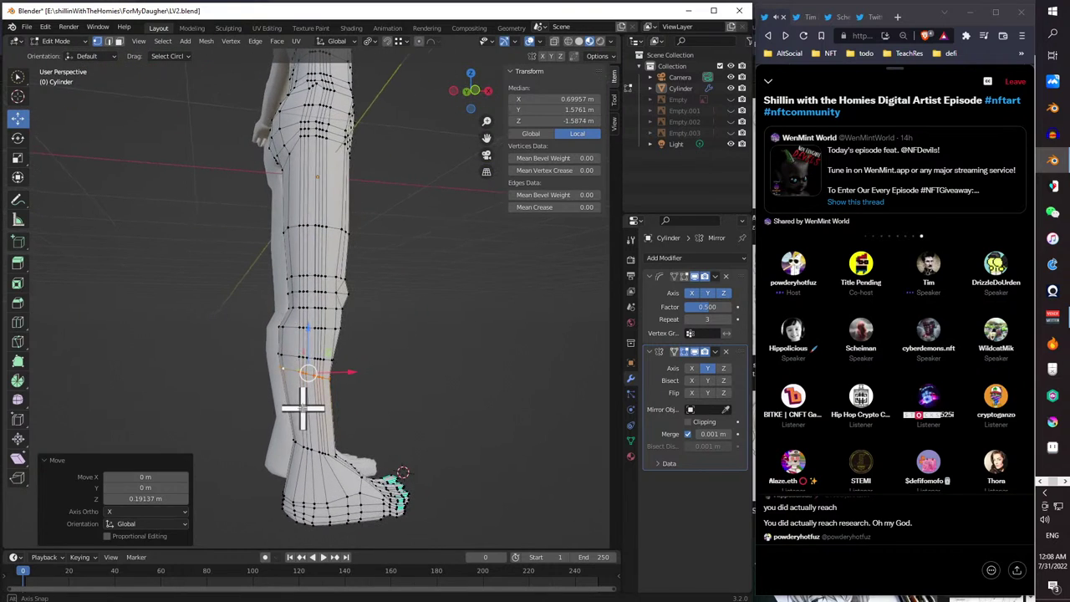
pyautogui.moveTo(163, 223); pyautogui.dragTo(336, 237, button='middle')
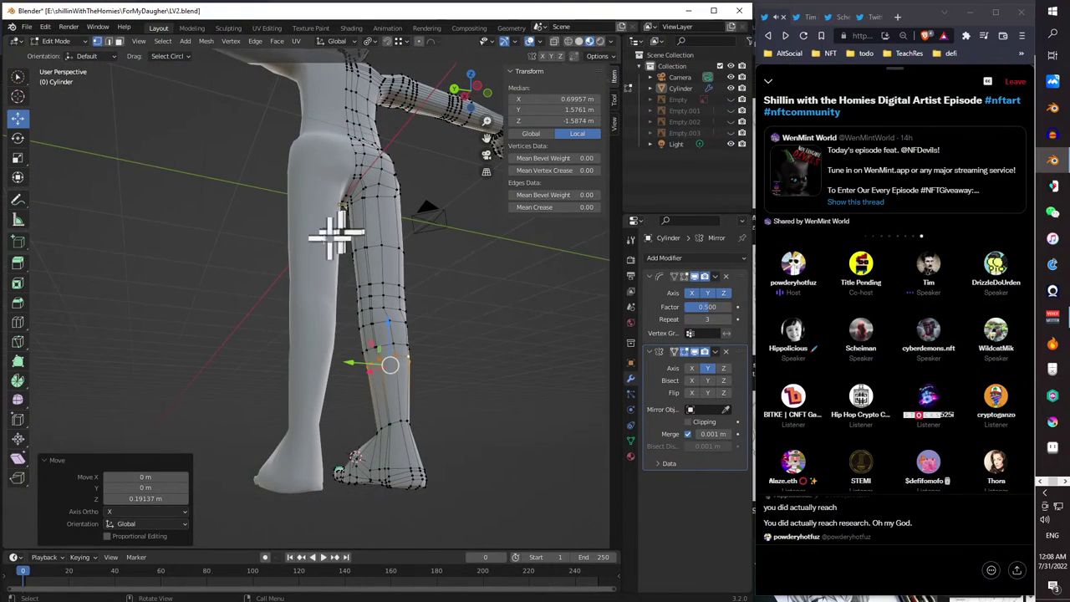
# - Switch the character from Edit Mode to Object Mode
pyautogui.click(64, 42)
pyautogui.click(70, 54)
pyautogui.moveTo(346, 370); pyautogui.dragTo(353, 289, button='middle')
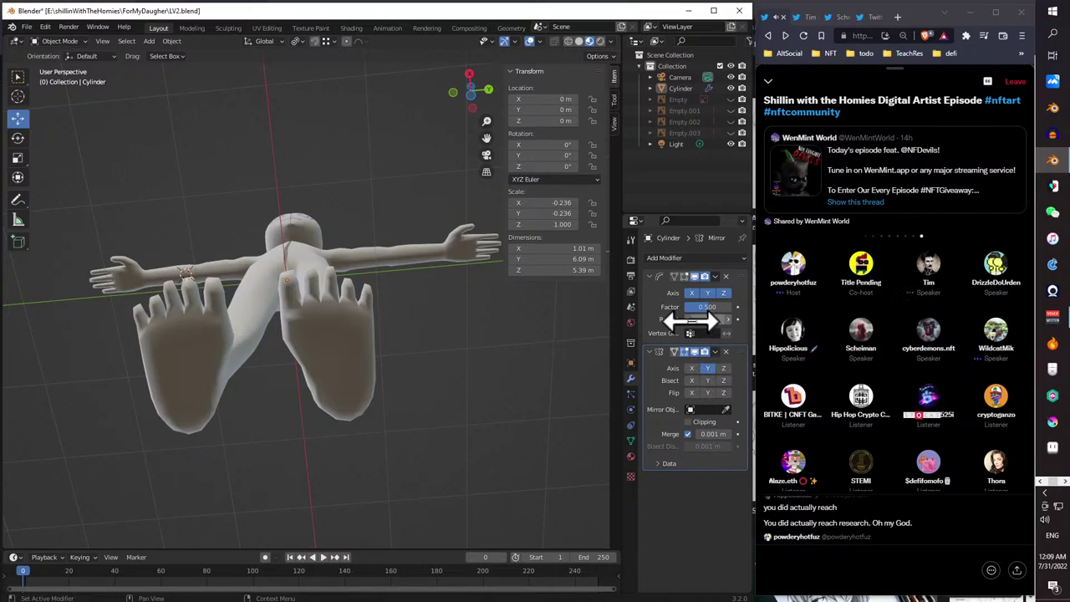
# - Set the Smooth modifier's Repeat to 1 and check the smoothed legs and figure
pyautogui.click(688, 319)
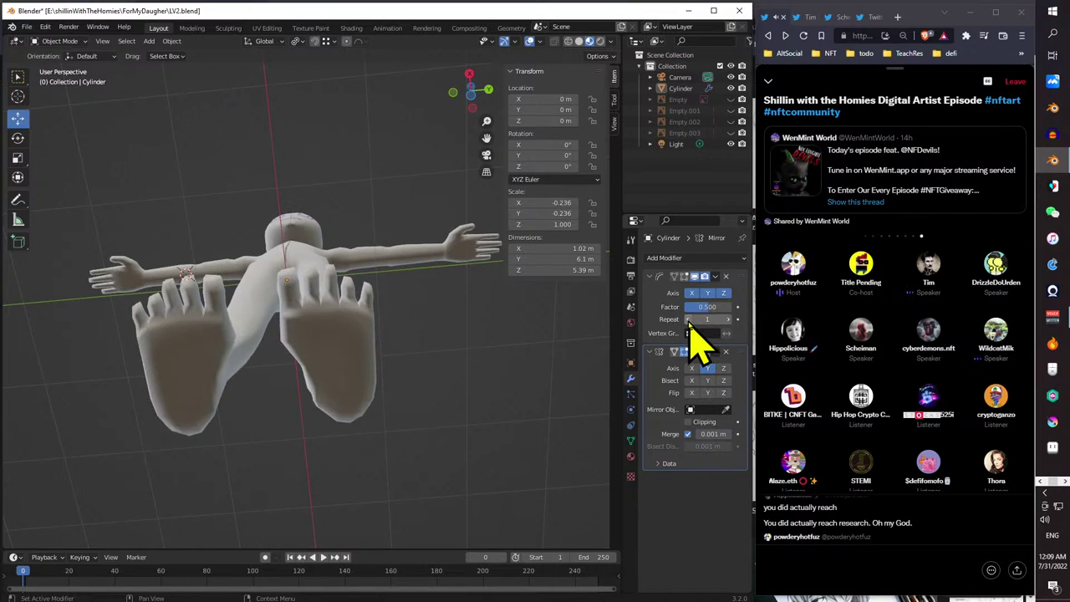
pyautogui.click(688, 320)
pyautogui.moveTo(484, 339); pyautogui.dragTo(476, 471, button='middle')
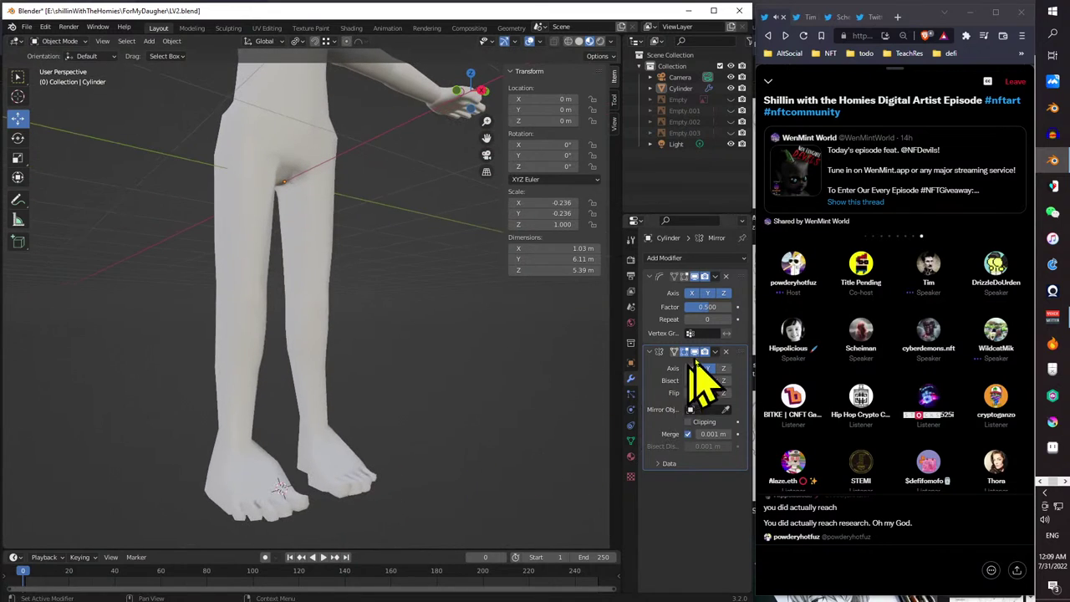
pyautogui.click(731, 321)
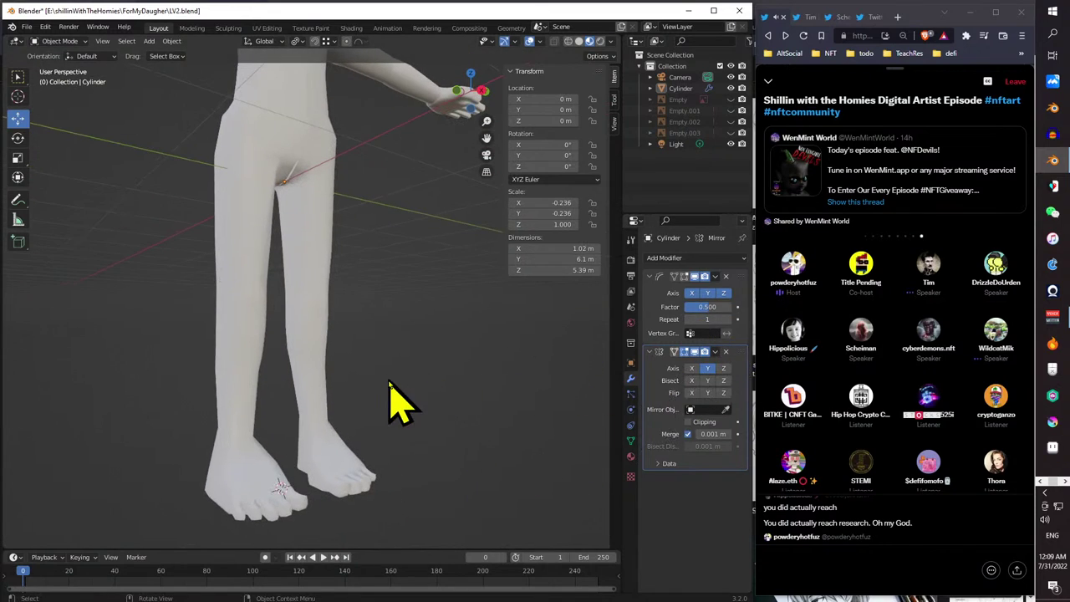
pyautogui.scroll(-3, 394, 406)
pyautogui.moveTo(393, 406); pyautogui.dragTo(323, 303, button='middle')
pyautogui.scroll(5, 346, 502)
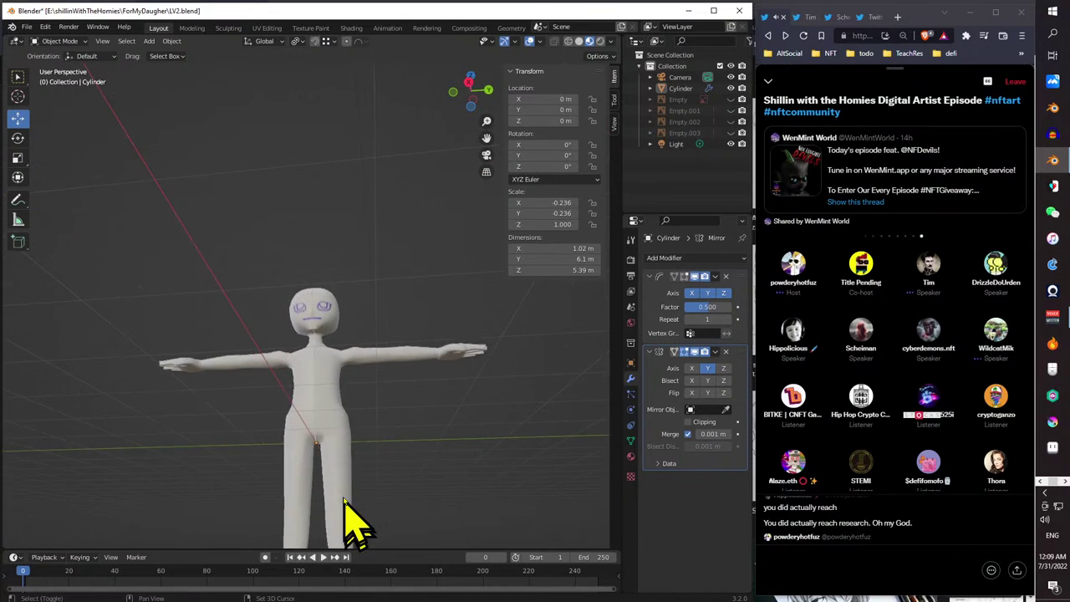
pyautogui.scroll(-3, 338, 414)
pyautogui.moveTo(318, 454); pyautogui.dragTo(325, 442, button='middle')
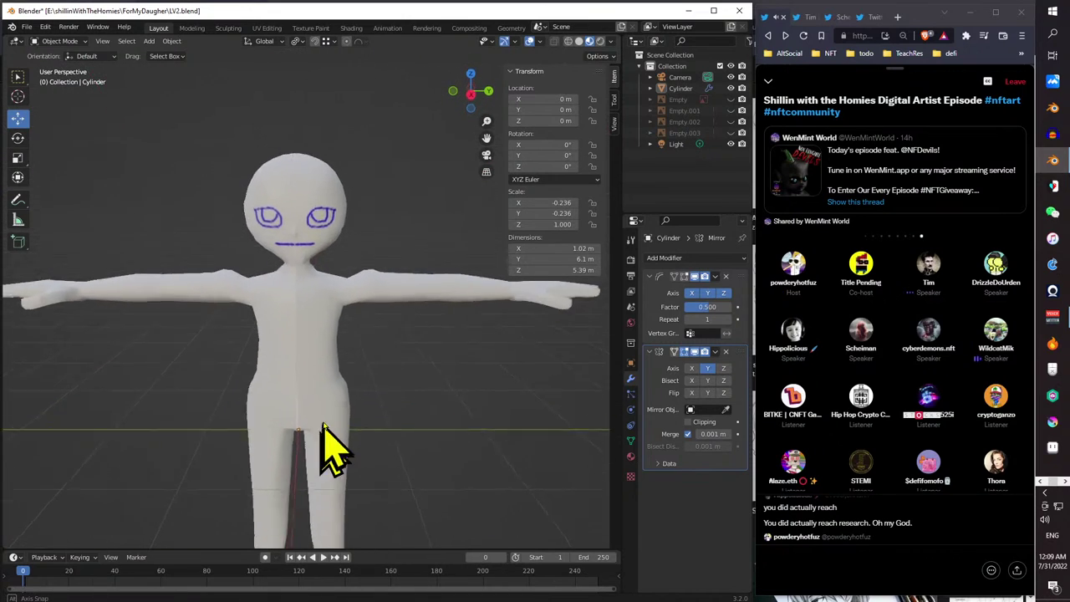
pyautogui.scroll(2, 325, 443)
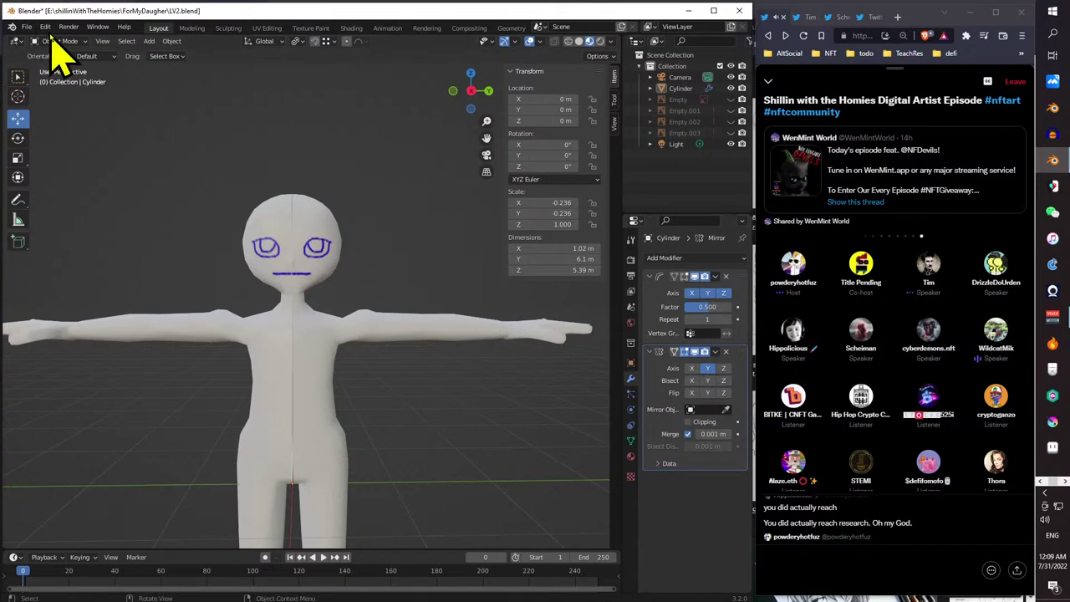
# - Tick Clipping on the Mirror modifier and save LV2.blend with Ctrl+S
pyautogui.click(688, 422)
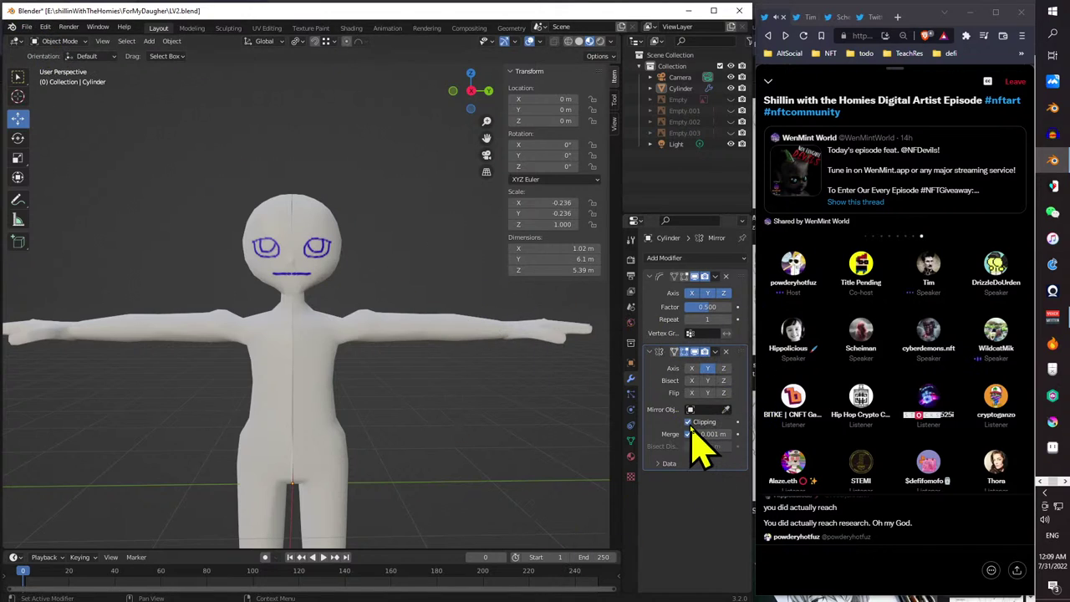
pyautogui.click(27, 27)
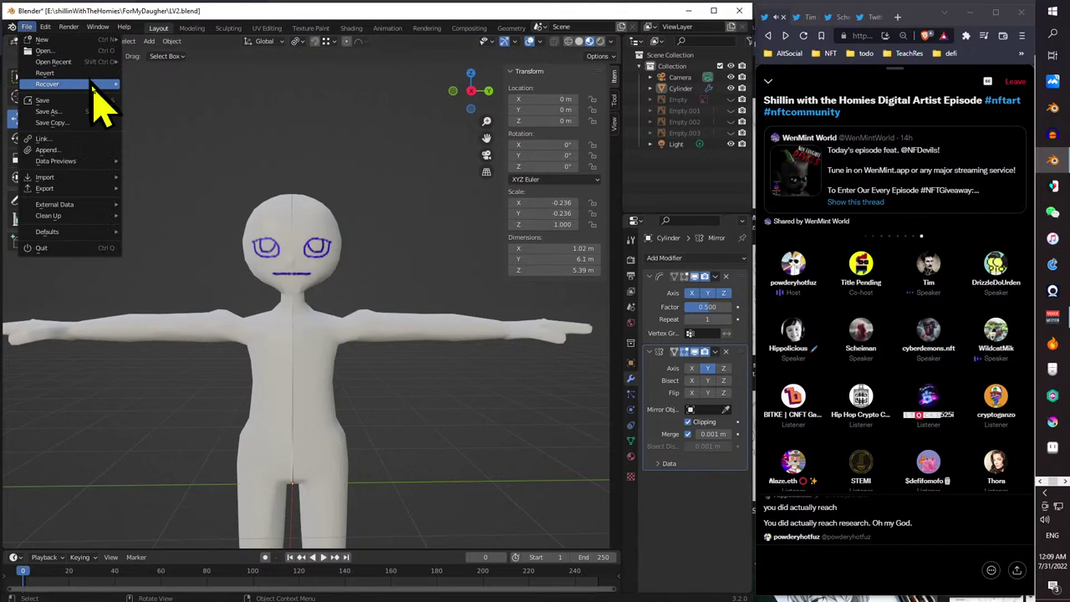
pyautogui.hotkey('ctrl', 's')
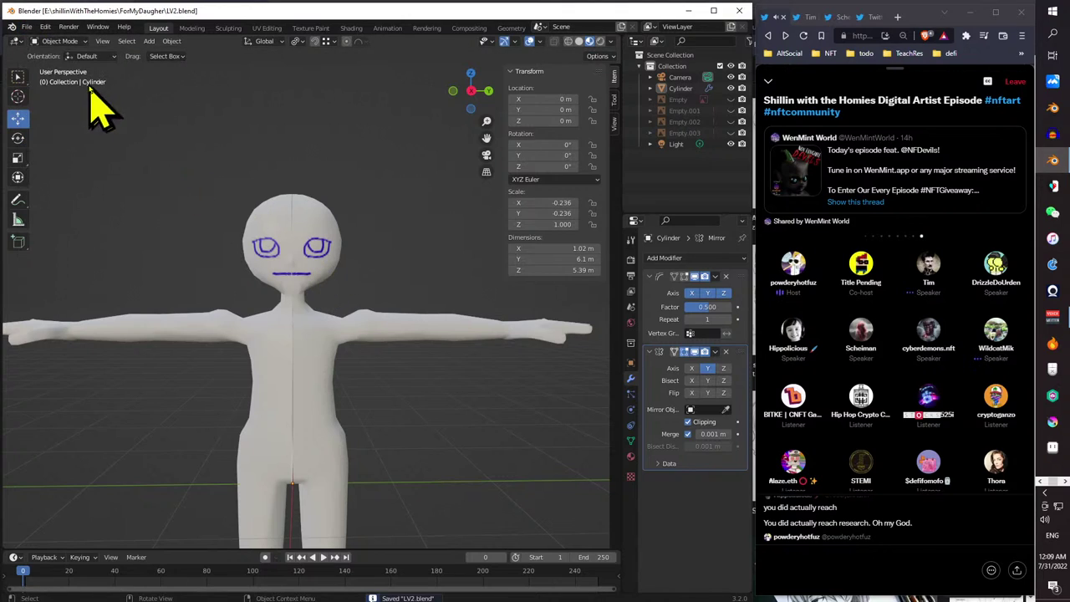
pyautogui.click(28, 27)
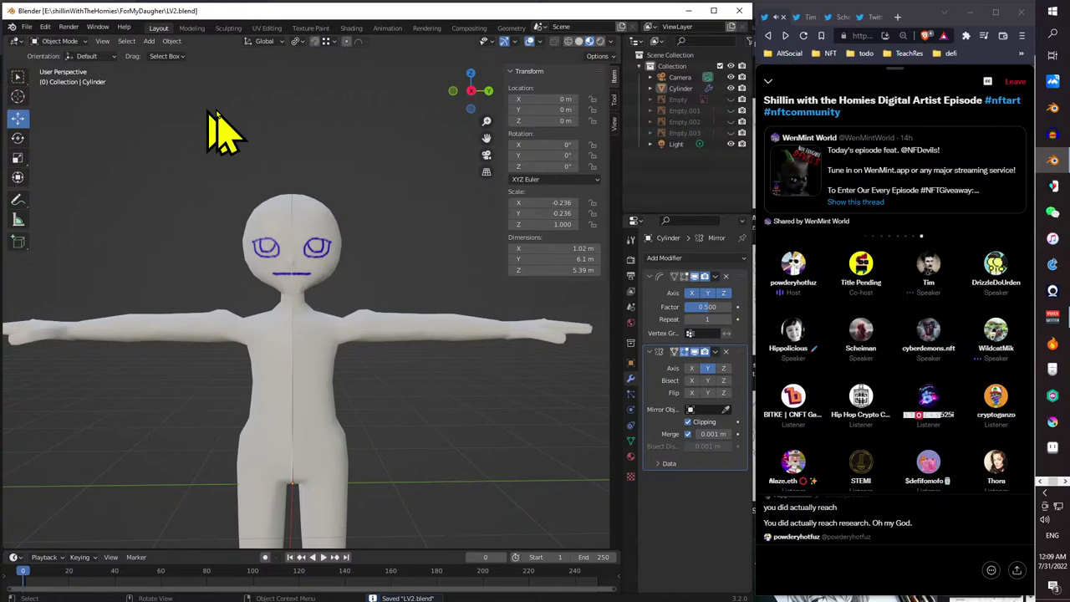
# - Switch the character mesh from Object Mode back to Edit Mode
pyautogui.moveTo(258, 370); pyautogui.dragTo(203, 454, button='middle')
pyautogui.click(53, 41)
pyautogui.click(71, 72)
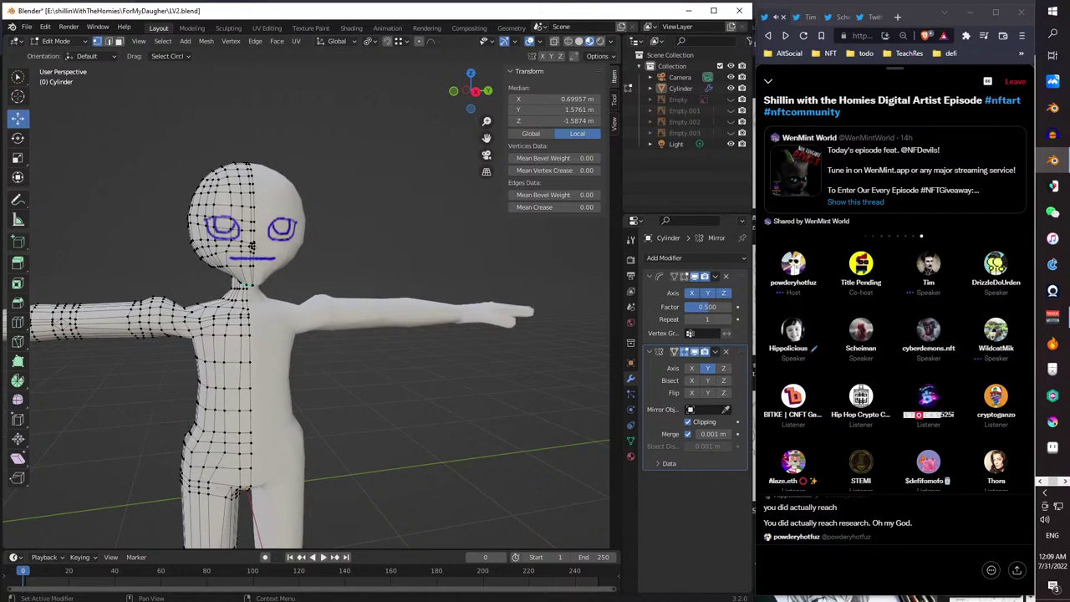
pyautogui.scroll(-2, 1052, 292)
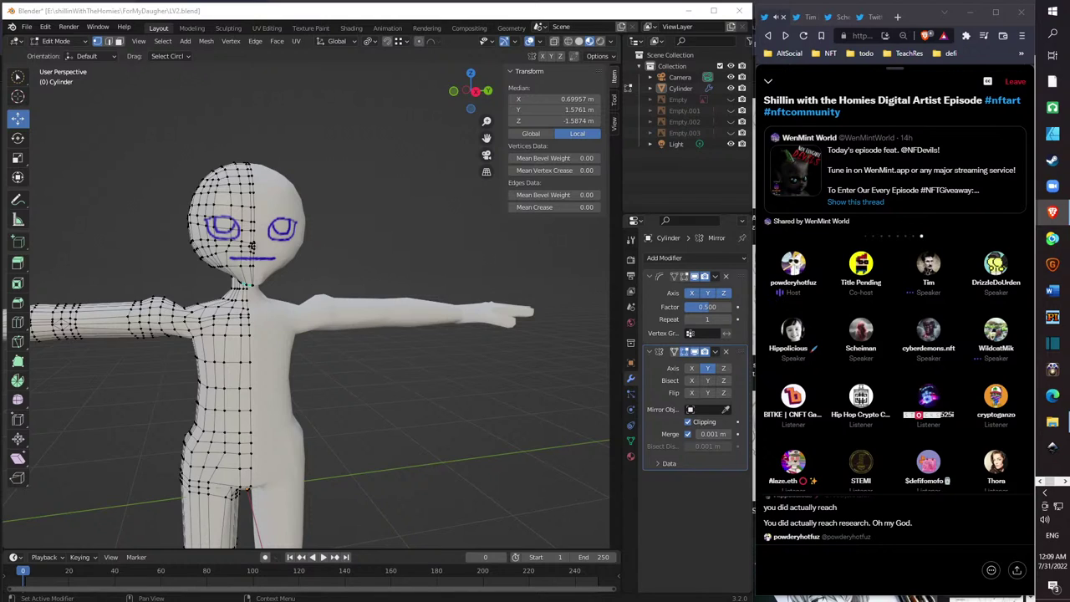
pyautogui.hotkey('alt', 'Tab')
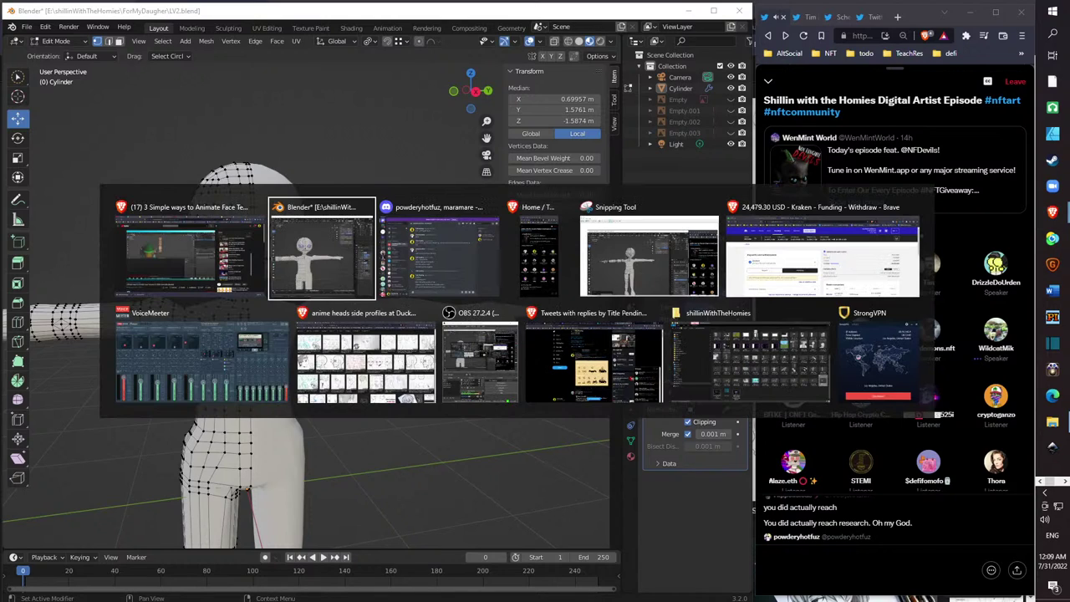
pyautogui.hotkey('alt', 'Tab')
pyautogui.hotkey('alt', 'Tab')
pyautogui.hotkey('alt', 'Tab')
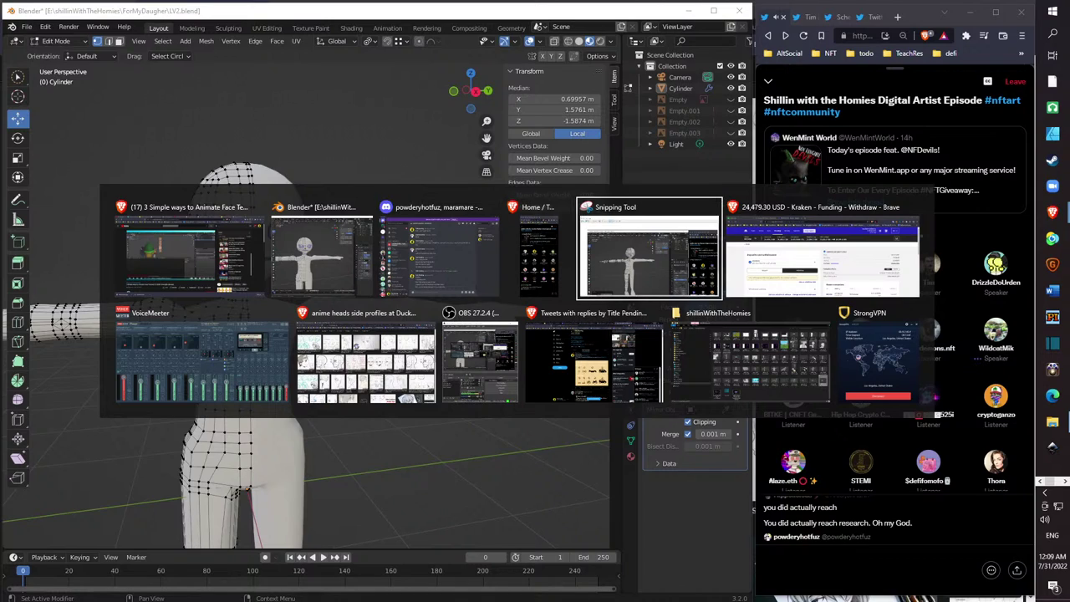
pyautogui.hotkey('alt', 'Tab')
pyautogui.press('Escape')
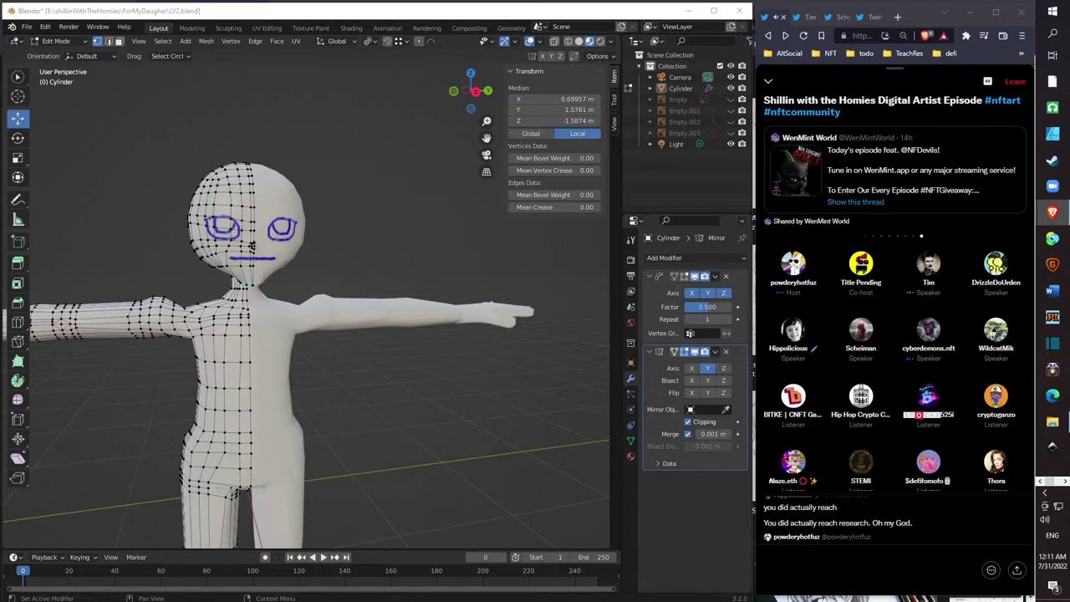
pyautogui.hotkey('alt', 'Tab')
pyautogui.press('Escape')
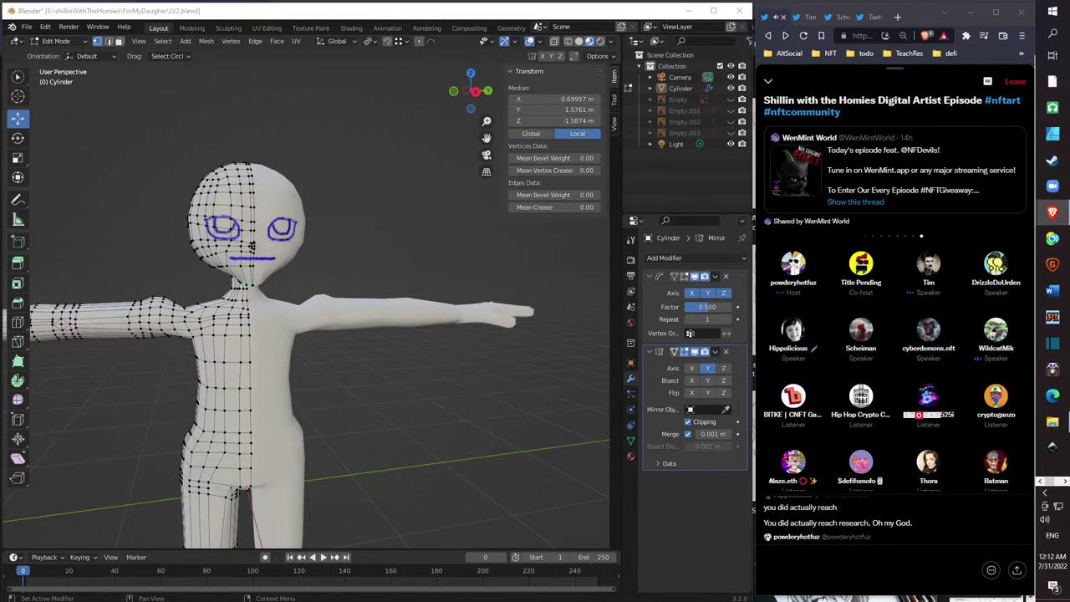
pyautogui.hotkey('alt', 'Tab')
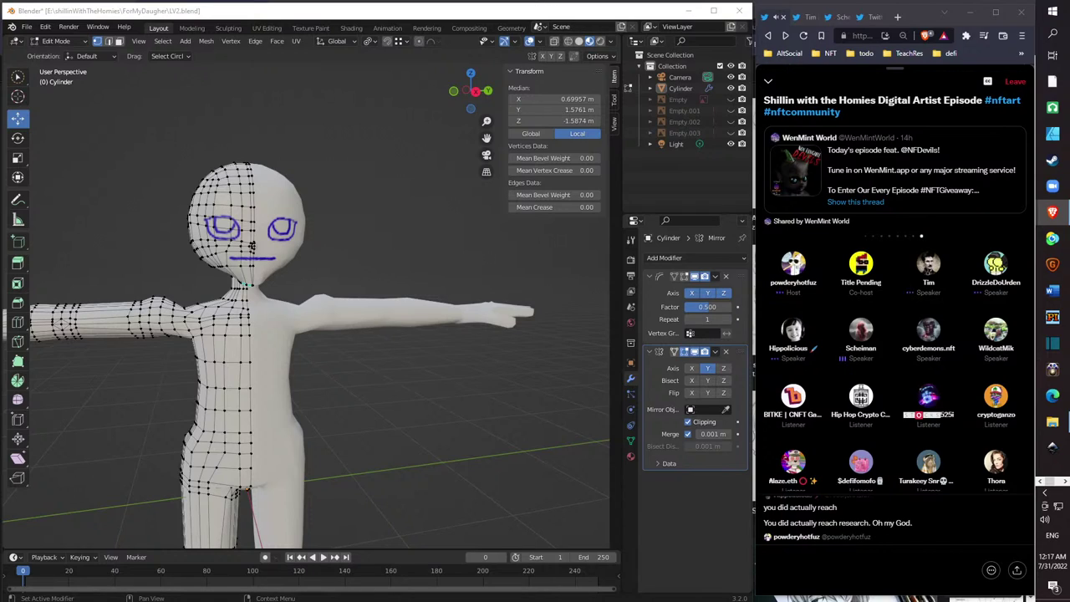
pyautogui.click(1053, 33)
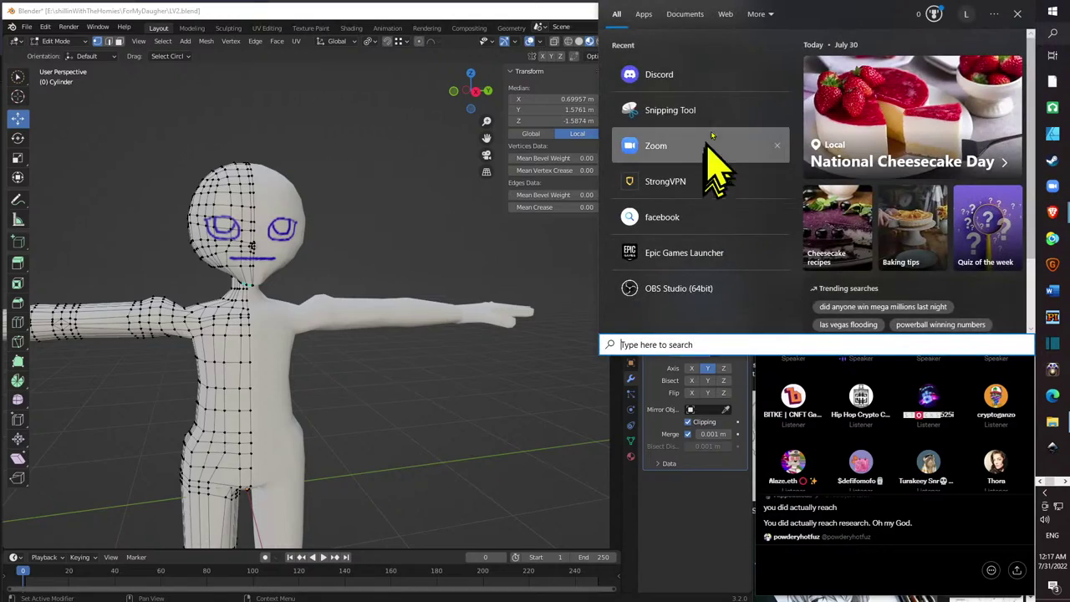
pyautogui.click(724, 131)
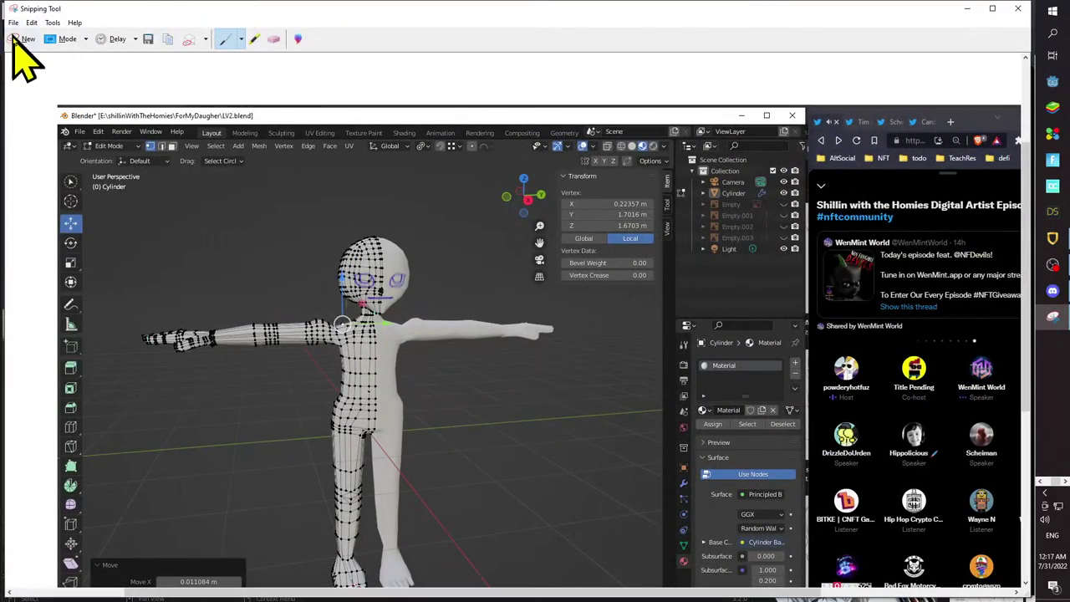
pyautogui.click(21, 40)
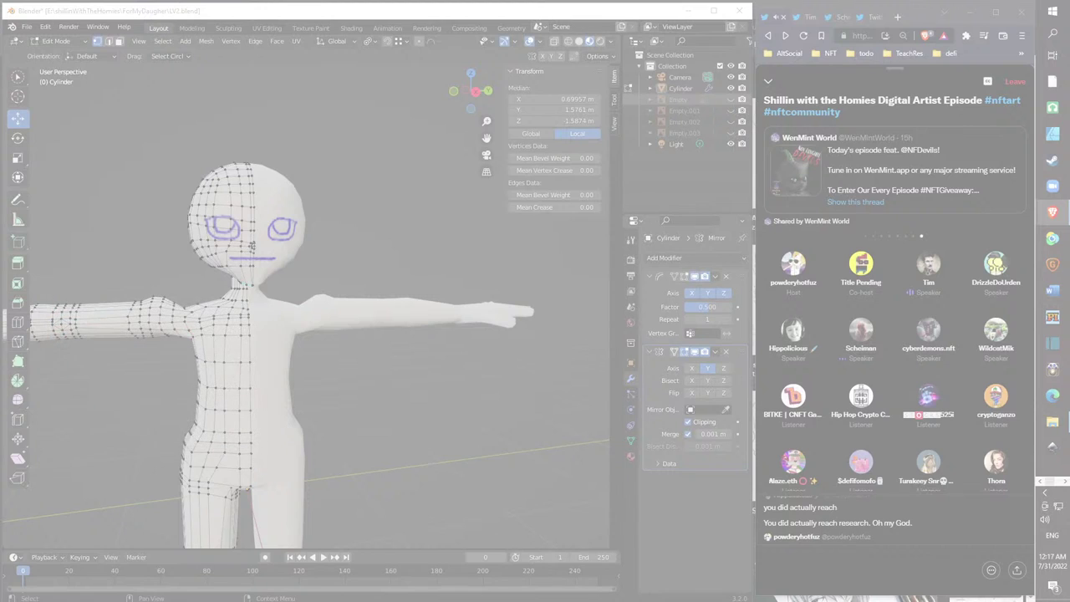
pyautogui.press('Escape')
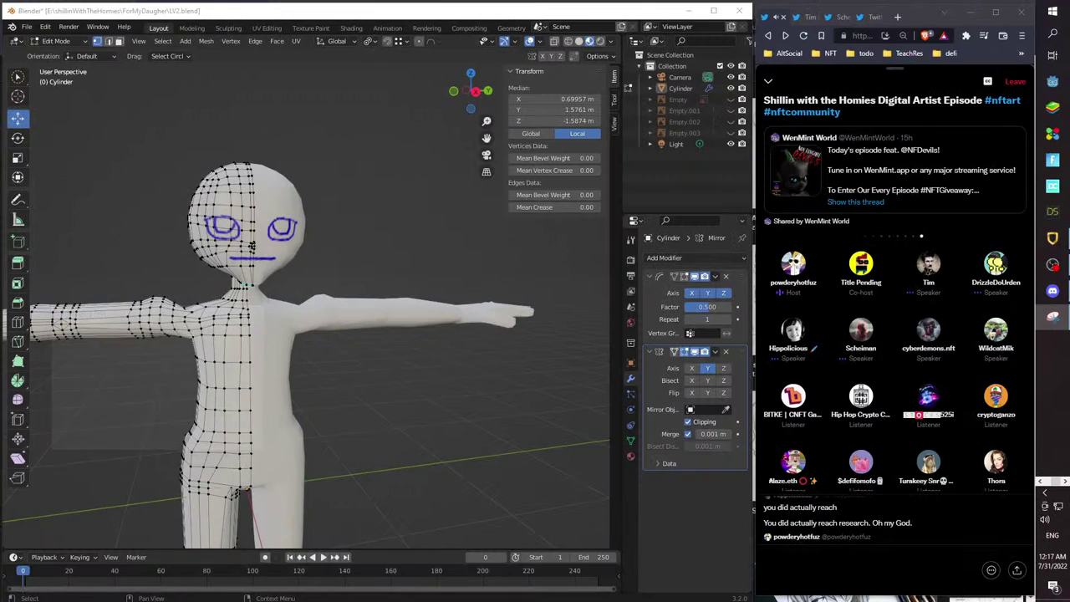
pyautogui.hotkey('alt', 'Tab')
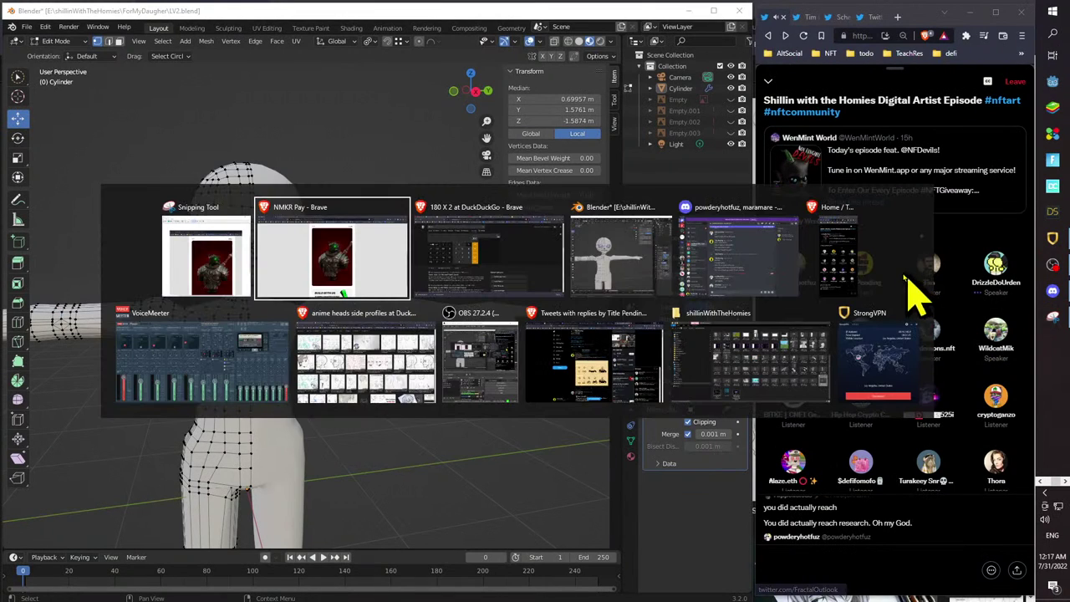
pyautogui.press('Tab')
pyautogui.press('Tab')
pyautogui.press('Tab')
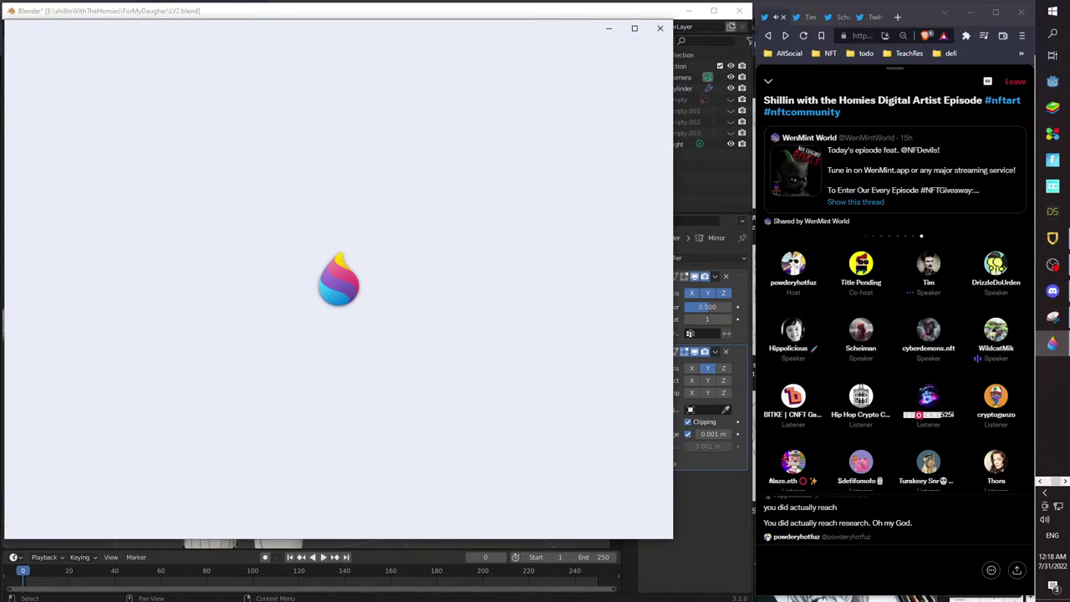
pyautogui.click(660, 28)
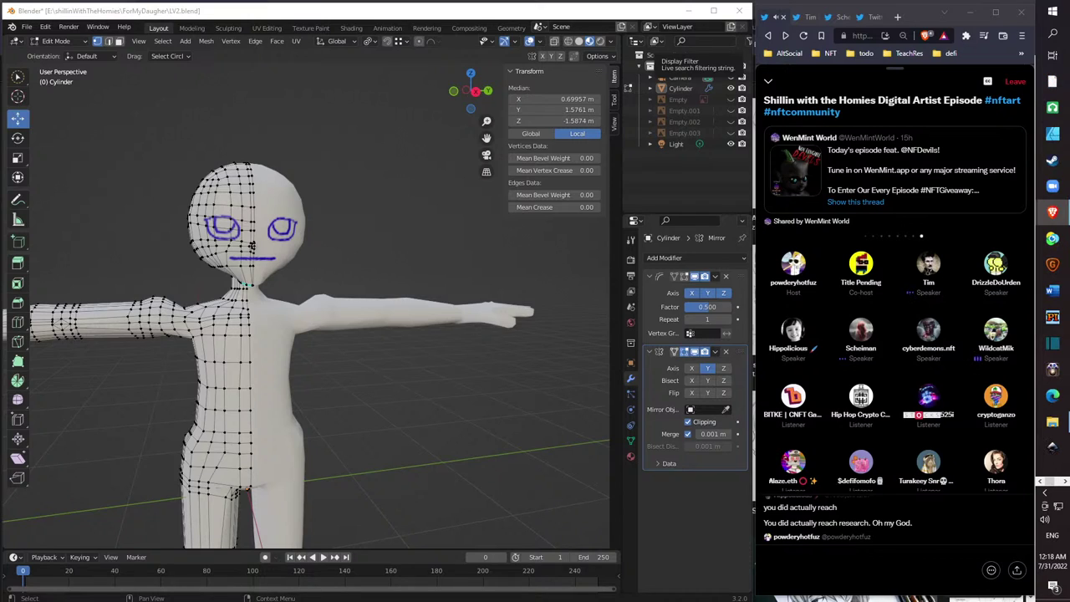
pyautogui.hotkey('alt', 'Tab')
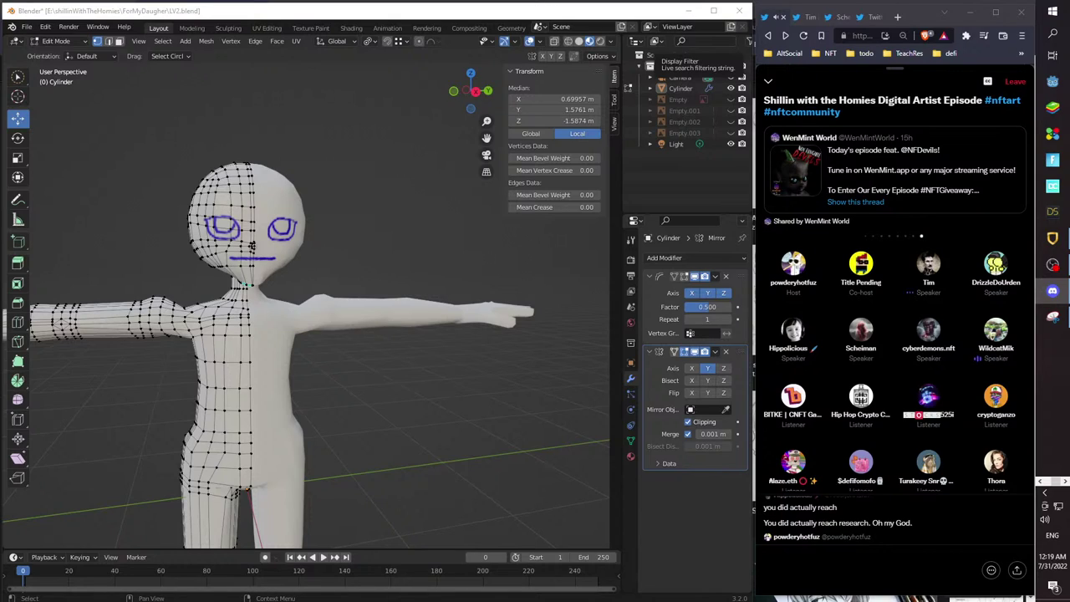
pyautogui.scroll(-3, 1053, 212)
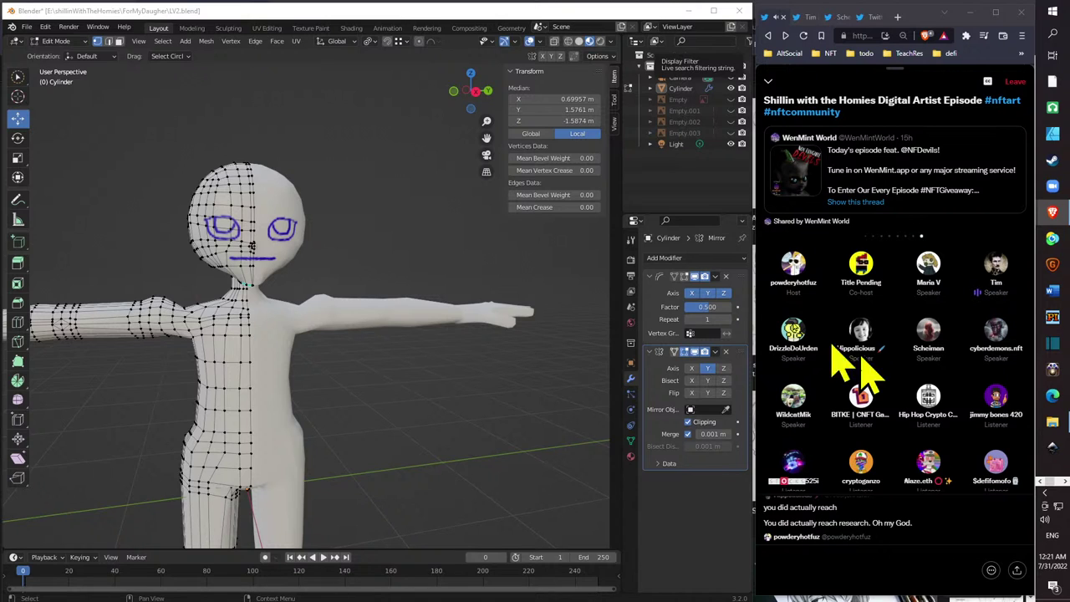
# - Orbit the view to see the character's face and head from an angle
pyautogui.moveTo(227, 239); pyautogui.dragTo(285, 251, button='middle')
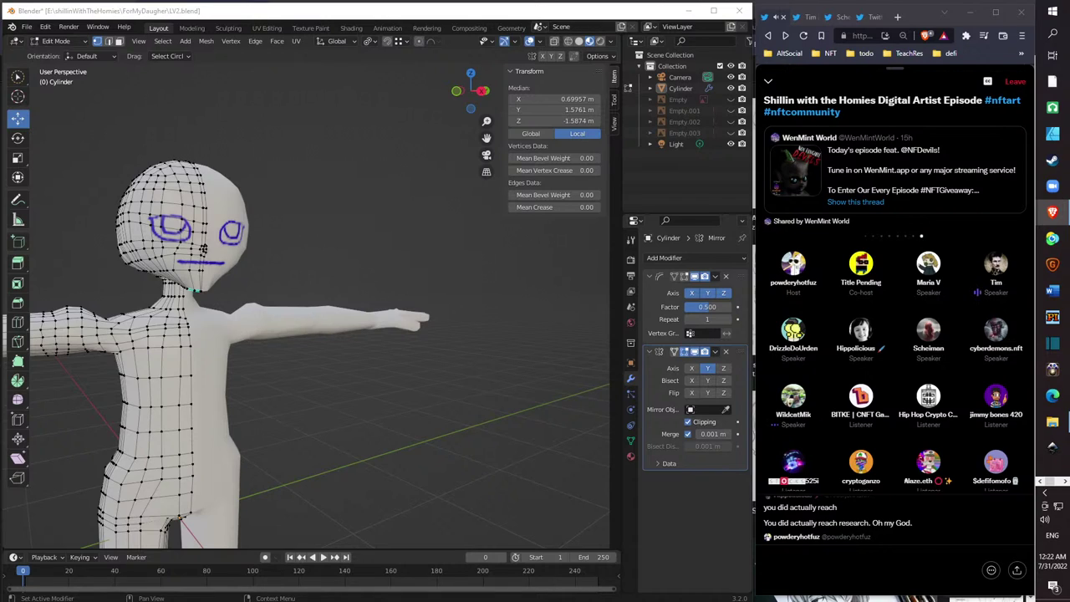
# - Cycle through the open windows with Alt+Tab to return to Blender
pyautogui.hotkey('alt', 'Tab')
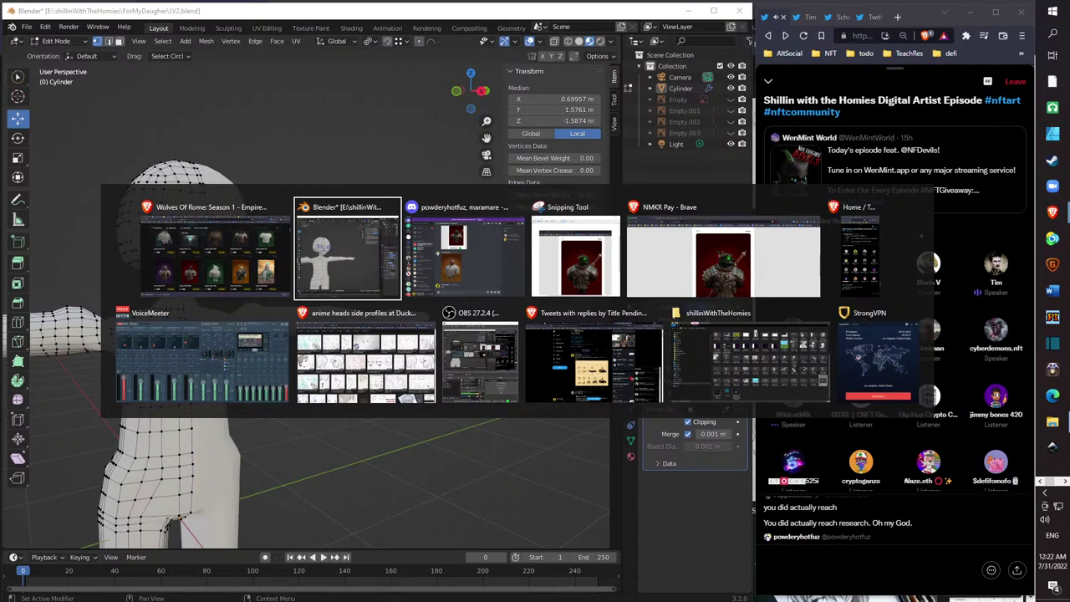
pyautogui.hotkey('alt', 'Tab')
pyautogui.hotkey('alt', 'Tab')
pyautogui.hotkey('alt', 'Tab')
pyautogui.press('Escape')
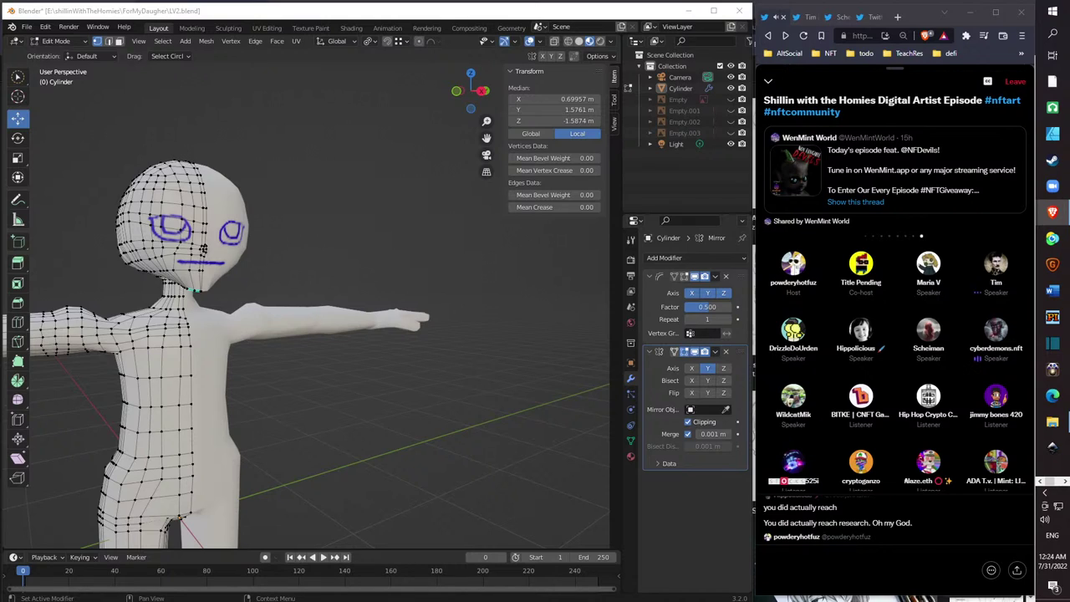
pyautogui.hotkey('alt', 'Tab')
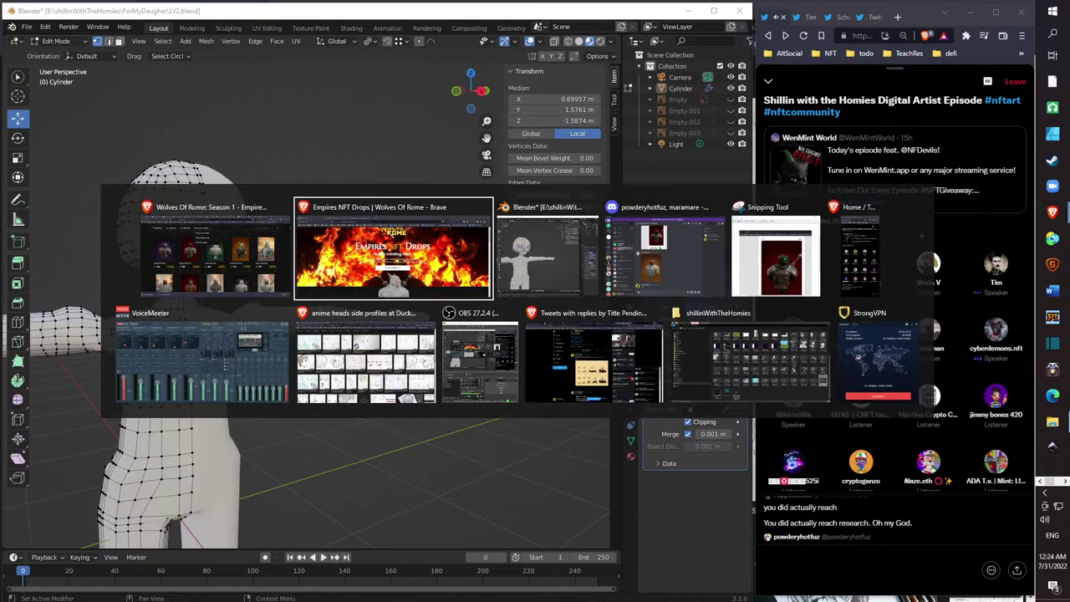
pyautogui.hotkey('alt', 'Tab')
pyautogui.hotkey('alt', 'Tab')
pyautogui.hotkey('alt', 'Tab')
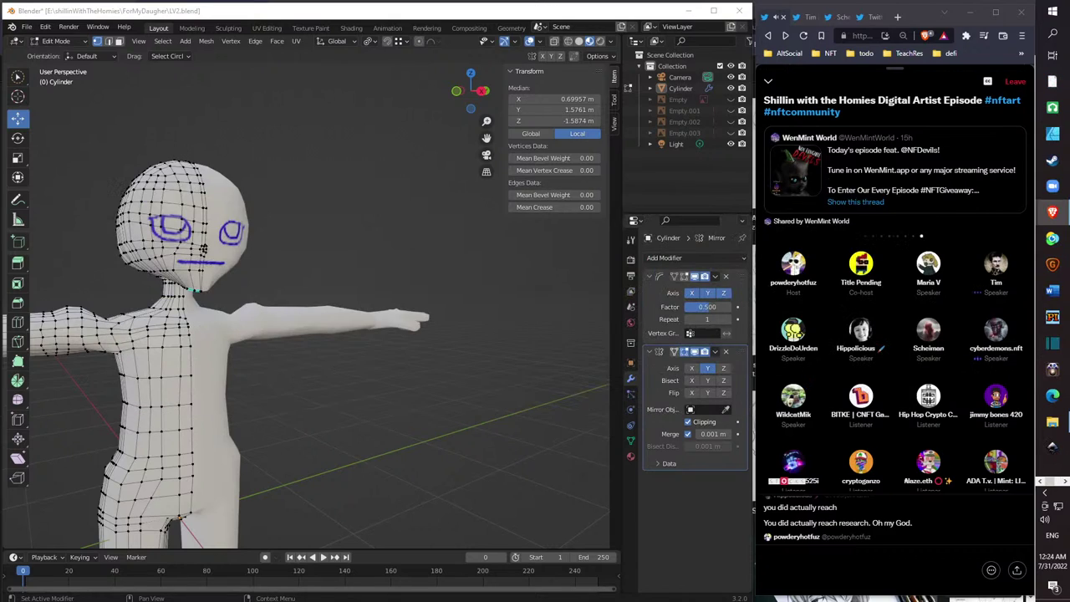
pyautogui.hotkey('alt', 'Tab')
pyautogui.hotkey('alt', 'Tab')
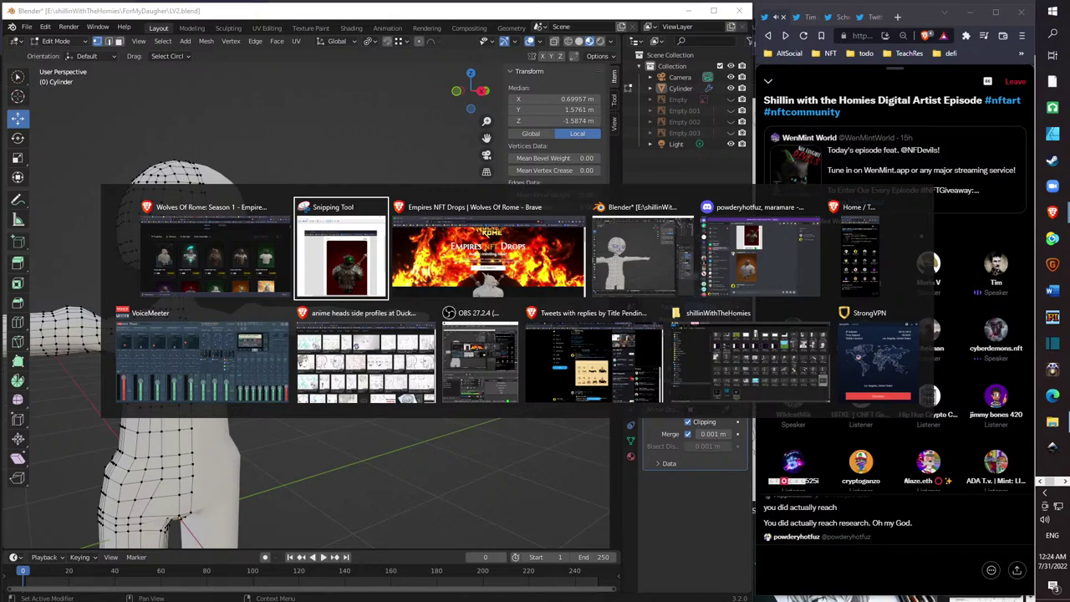
pyautogui.press('Tab')
pyautogui.press('Tab')
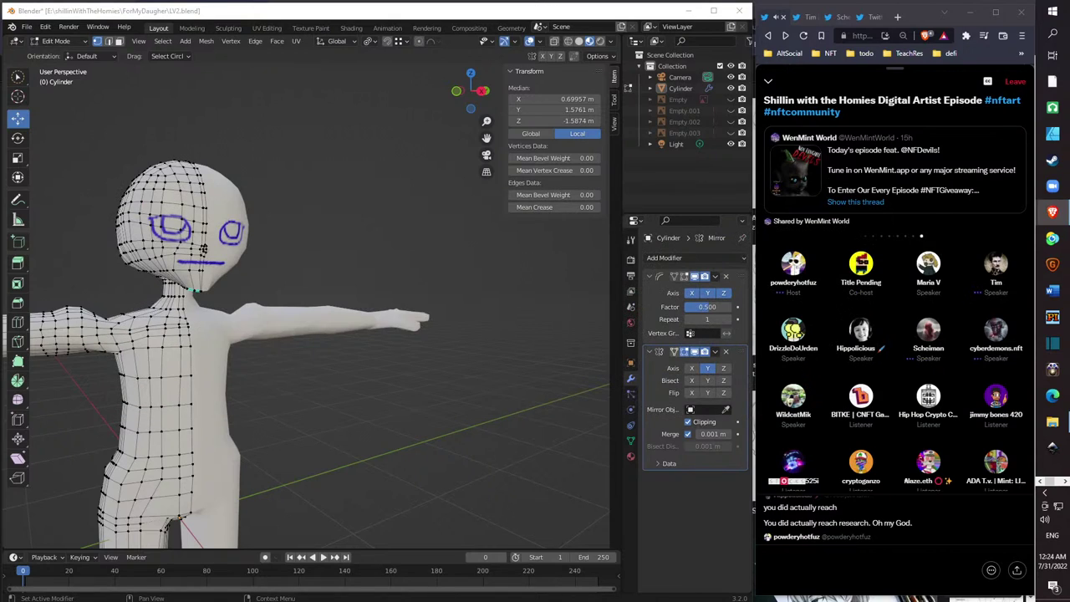
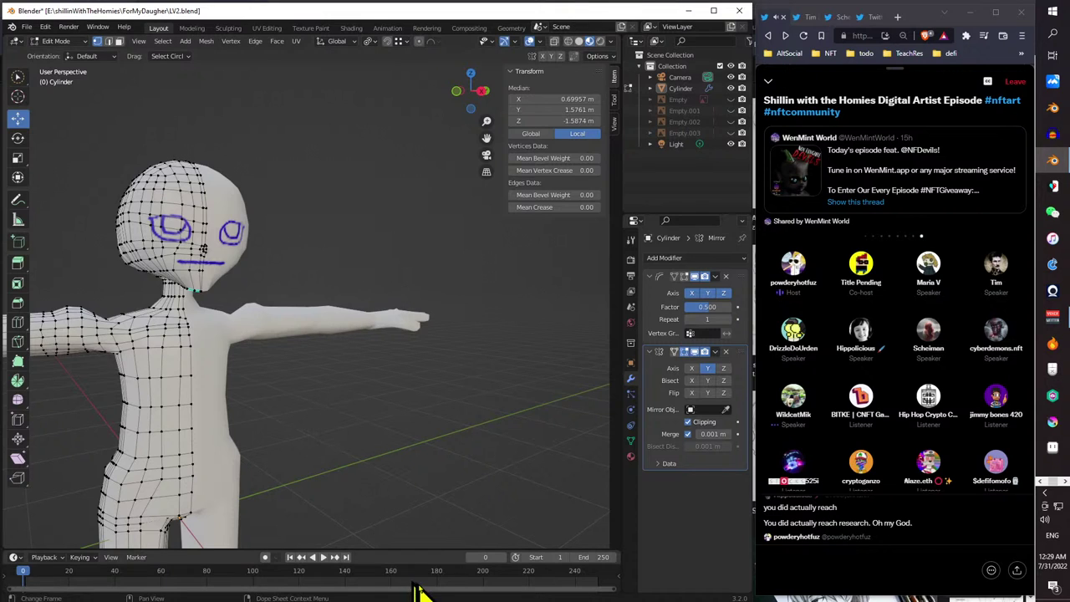
# - Orbit and zoom around the character to a lower three-quarter view of the shoulder
pyautogui.press('KP_0')
pyautogui.press('KP_0')
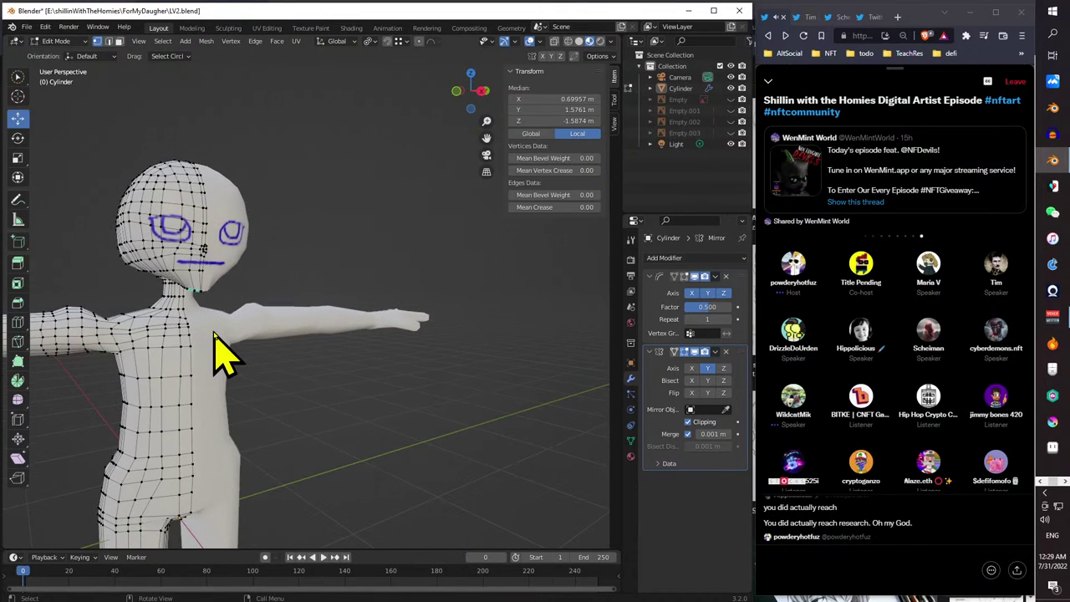
pyautogui.moveTo(251, 327); pyautogui.dragTo(521, 340, button='middle')
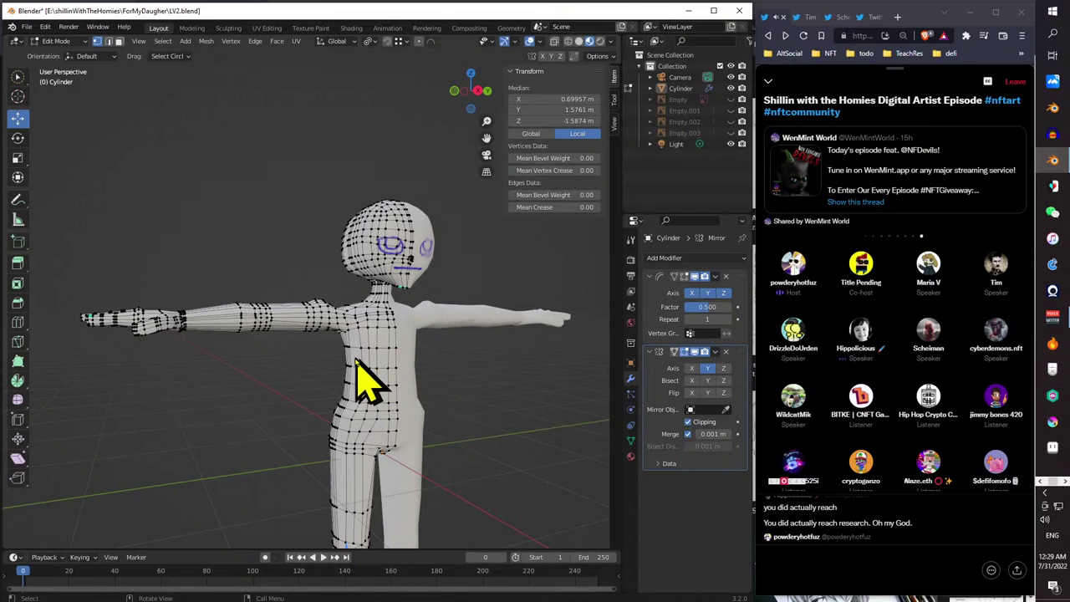
pyautogui.moveTo(355, 361); pyautogui.dragTo(320, 356, button='middle')
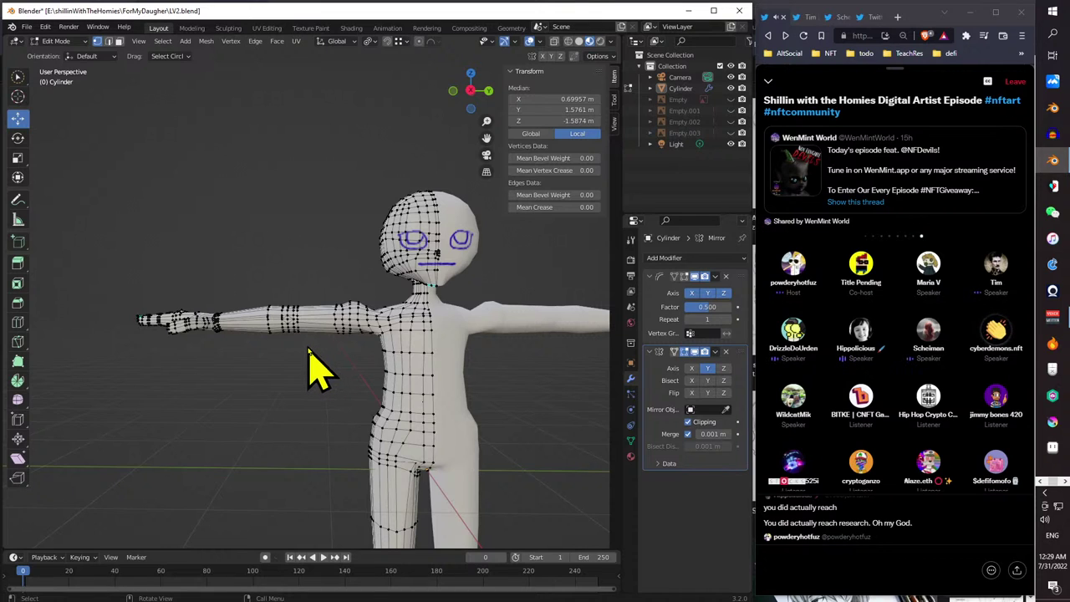
pyautogui.scroll(-3, 309, 368)
pyautogui.moveTo(307, 349); pyautogui.dragTo(297, 277, button='middle')
pyautogui.scroll(3, 418, 382)
pyautogui.scroll(3, 339, 347)
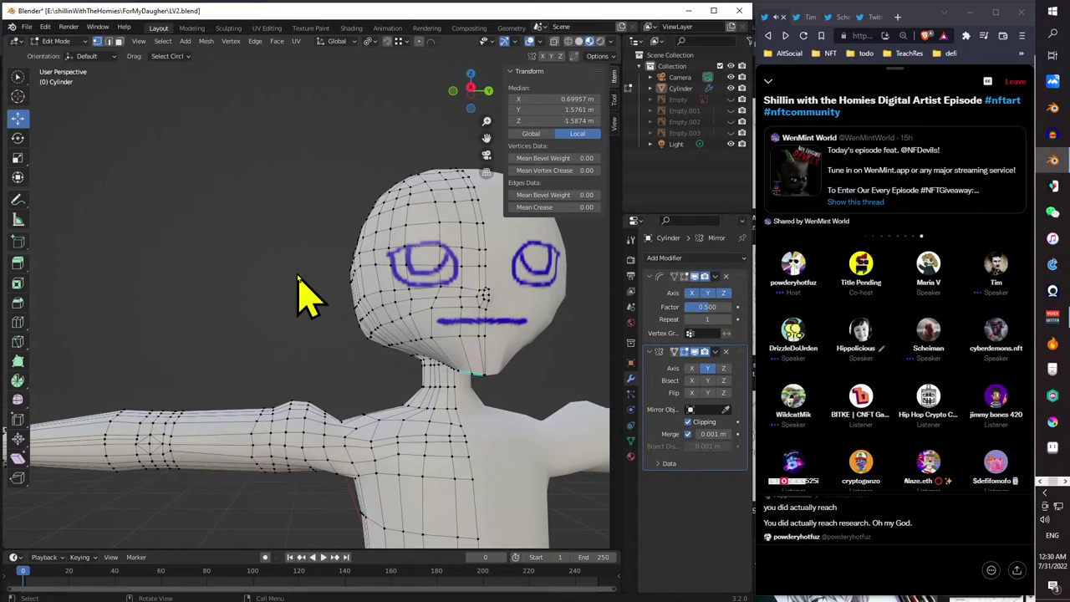
pyautogui.moveTo(305, 288); pyautogui.dragTo(101, 280, button='middle')
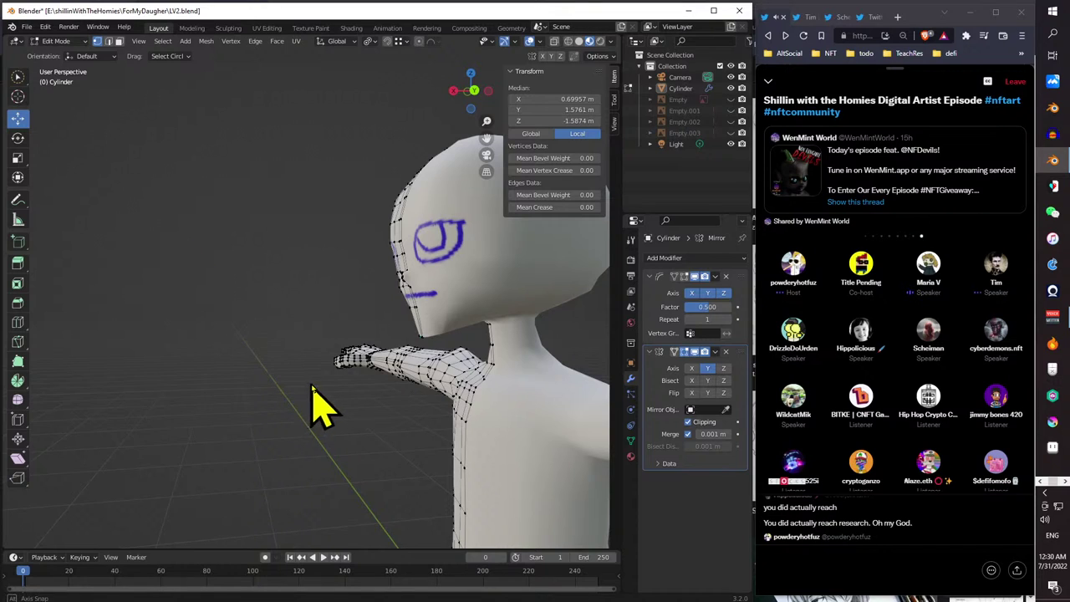
pyautogui.moveTo(317, 406); pyautogui.dragTo(368, 360, button='middle')
pyautogui.scroll(3, 339, 368)
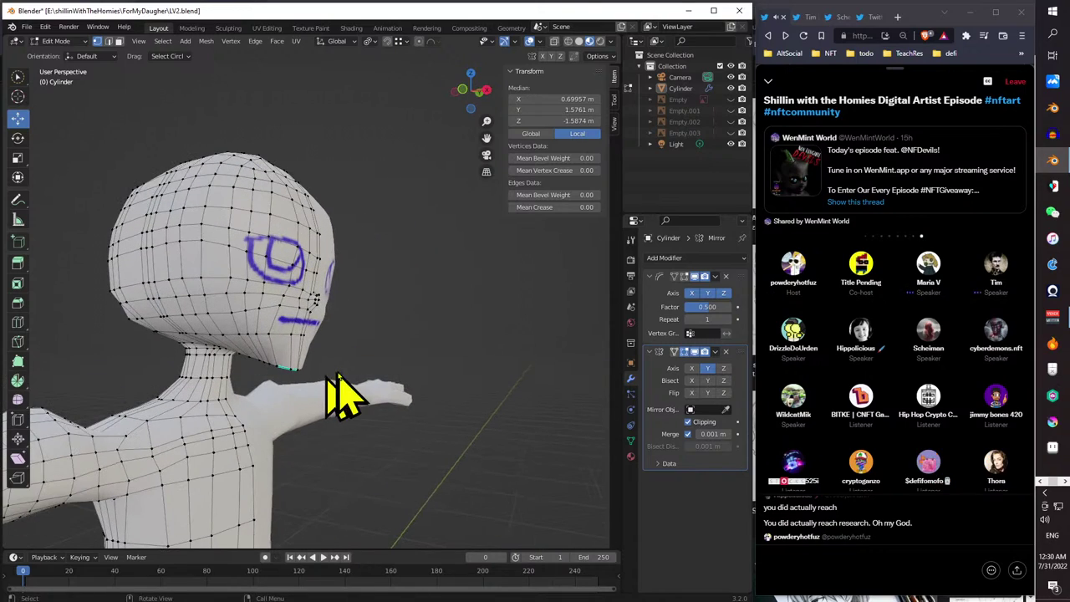
pyautogui.moveTo(151, 430); pyautogui.dragTo(148, 275, button='middle')
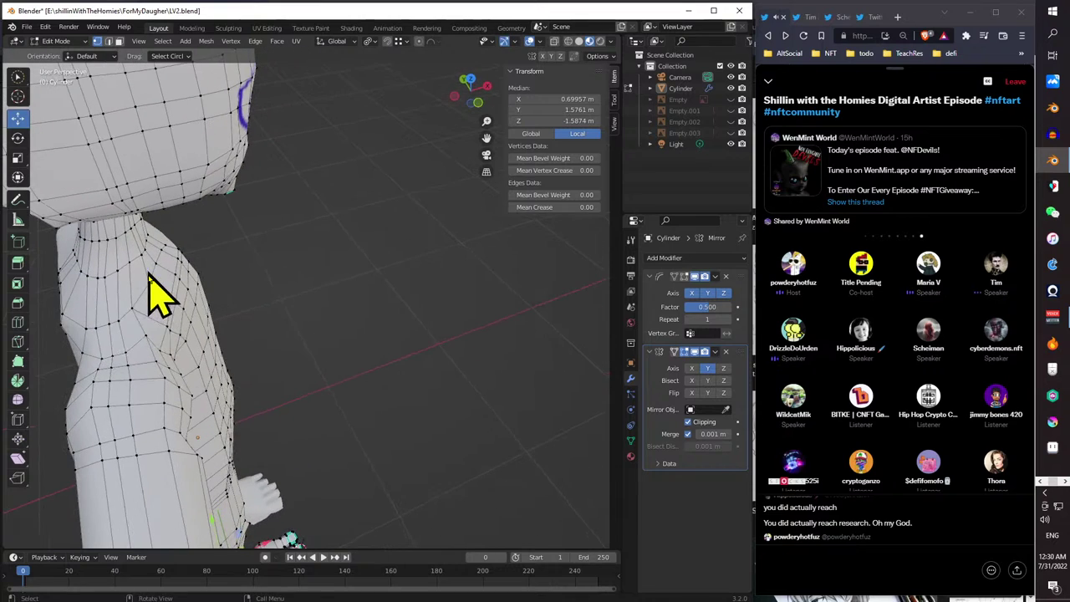
# - Select the shortest vertex path along the shoulder and shift it slightly along Y
pyautogui.click(86, 328)
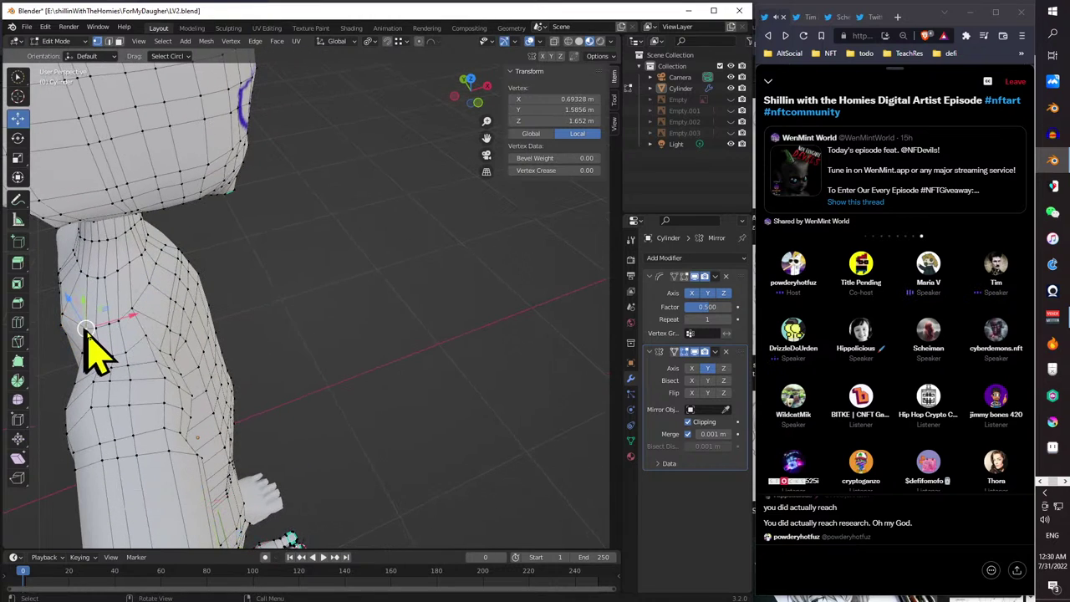
pyautogui.keyDown('ctrl'); pyautogui.click(138, 326); pyautogui.keyUp('ctrl')
pyautogui.moveTo(148, 328); pyautogui.dragTo(248, 309, button='middle')
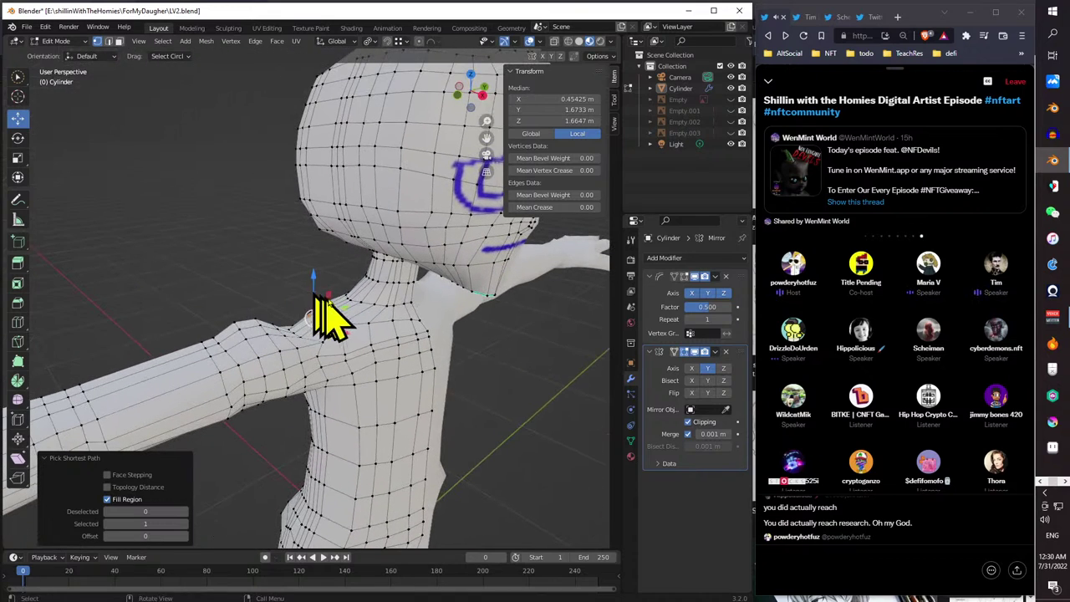
pyautogui.press('g')
pyautogui.press('y')
pyautogui.click(313, 326)
# - Select another line of shoulder vertices and move them along the Y axis
pyautogui.moveTo(315, 326)
pyautogui.mouseDown(button='middle')
pyautogui.moveTo(342, 327)
pyautogui.moveTo(203, 323)
pyautogui.moveTo(220, 342)
pyautogui.moveTo(317, 343)
pyautogui.mouseUp(button='middle')
pyautogui.keyDown('ctrl'); pyautogui.click(194, 326); pyautogui.keyUp('ctrl')
pyautogui.keyDown('ctrl'); pyautogui.click(239, 351); pyautogui.keyUp('ctrl')
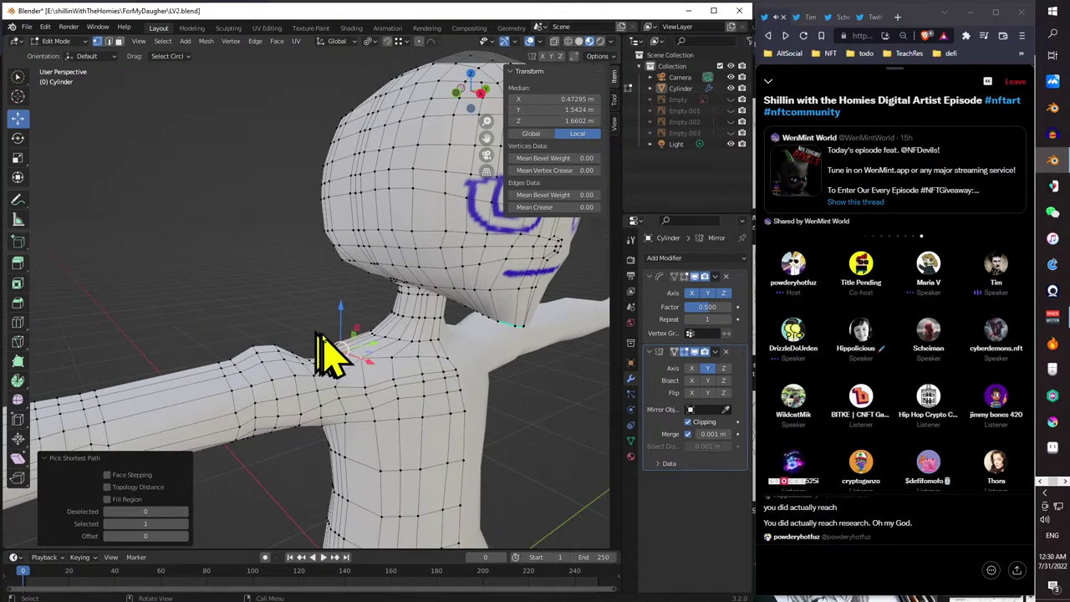
pyautogui.press('g')
pyautogui.press('y')
pyautogui.click(384, 338)
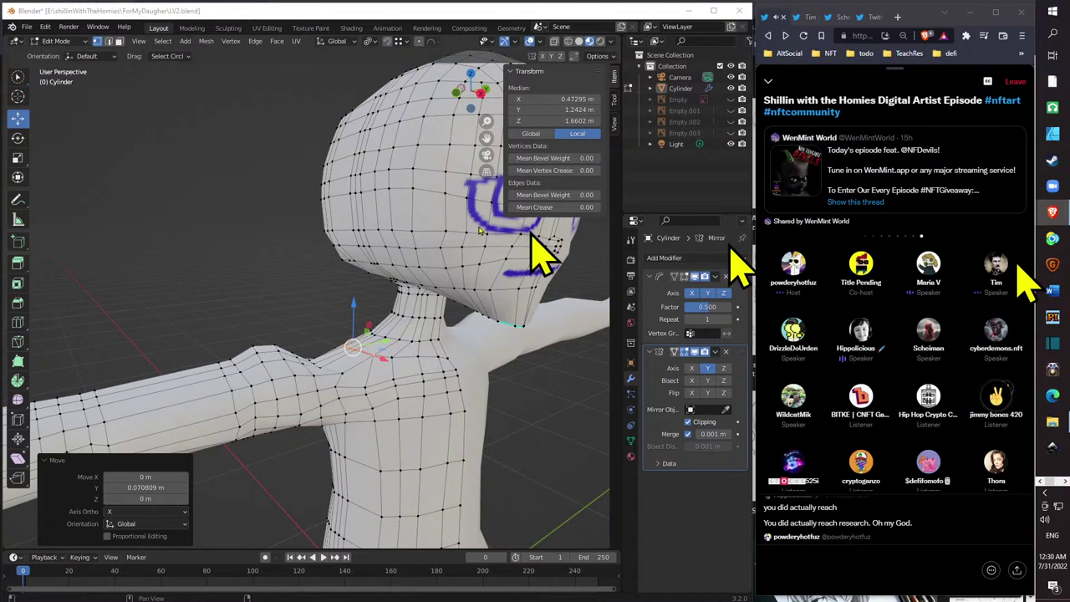
# - Orbit back round to a front view of the figure's face
pyautogui.moveTo(370, 354); pyautogui.dragTo(417, 318, button='middle')
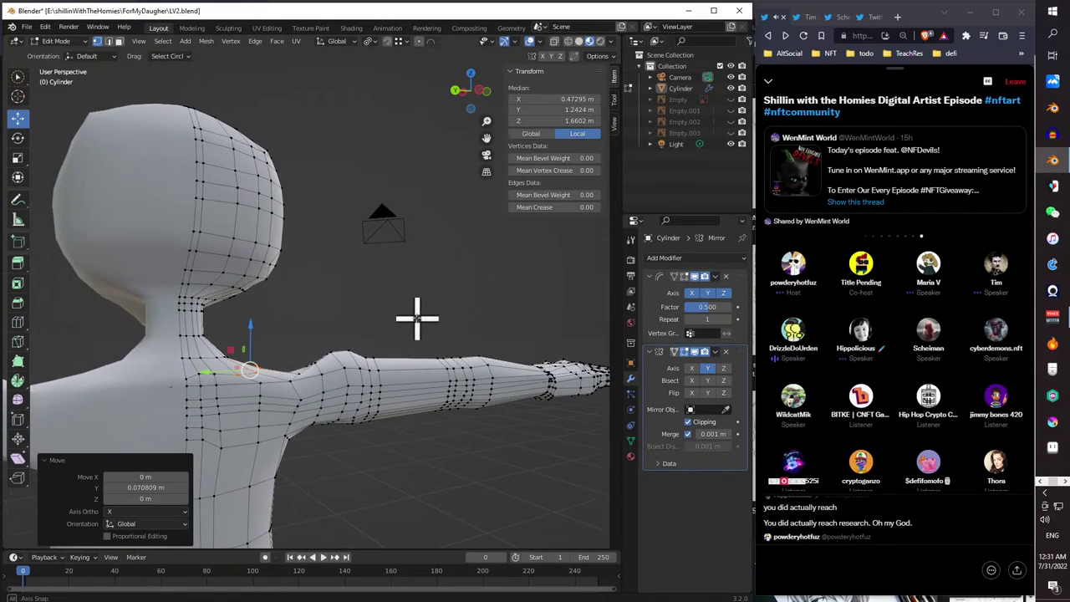
pyautogui.moveTo(209, 380); pyautogui.dragTo(302, 398, button='middle')
pyautogui.scroll(5, 264, 303)
pyautogui.moveTo(258, 293); pyautogui.dragTo(246, 189, button='middle')
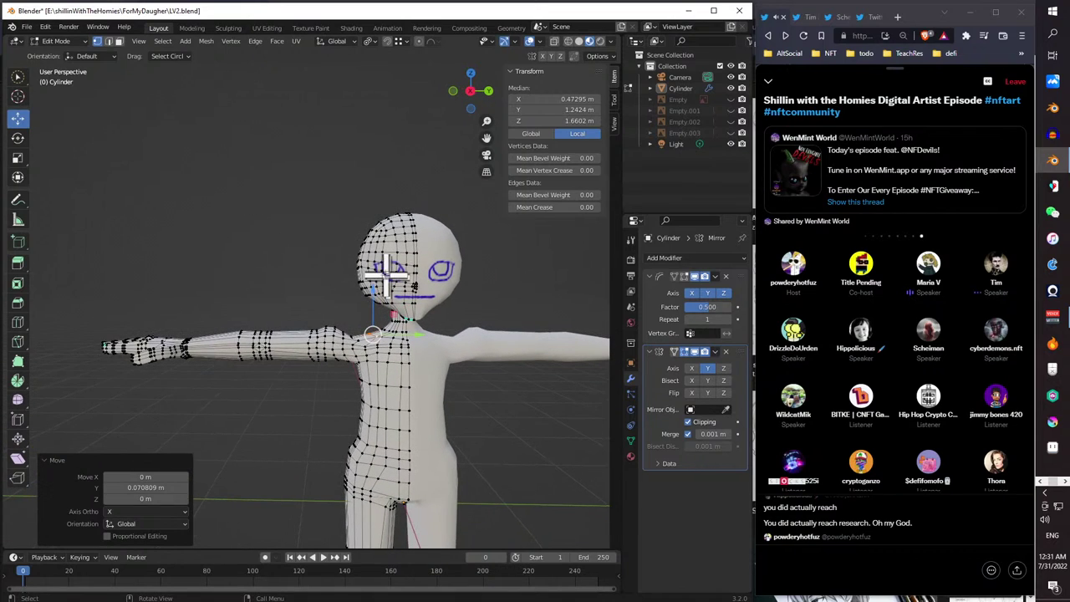
pyautogui.scroll(4, 381, 276)
# - Try moving a jaw vertex beside the mouth, then undo the move
pyautogui.moveTo(388, 266); pyautogui.dragTo(303, 287, button='middle')
pyautogui.click(395, 332)
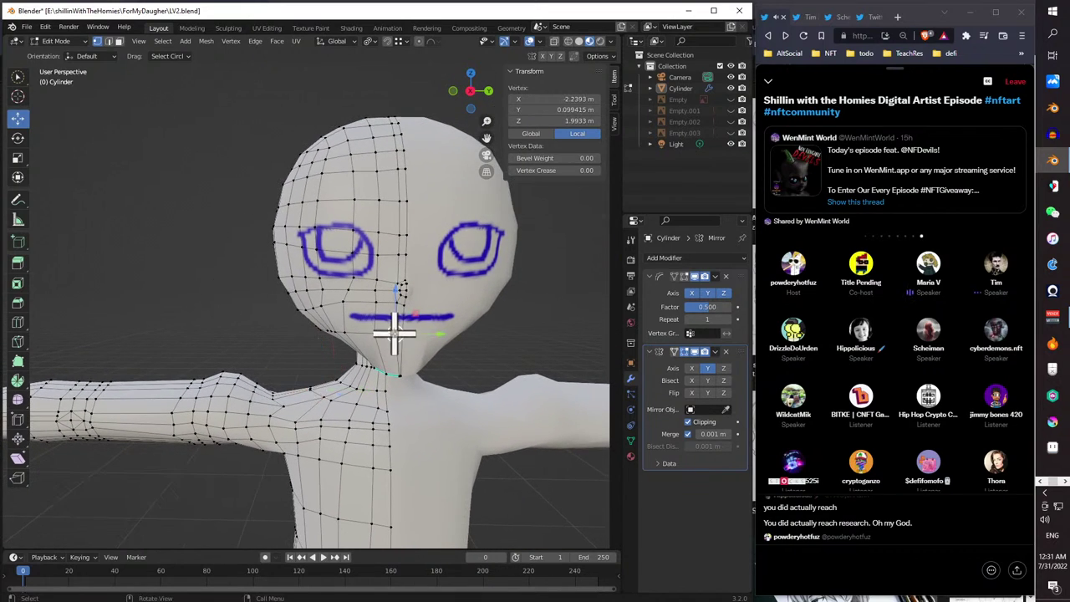
pyautogui.press('g')
pyautogui.click(437, 334)
pyautogui.hotkey('ctrl', 'z')
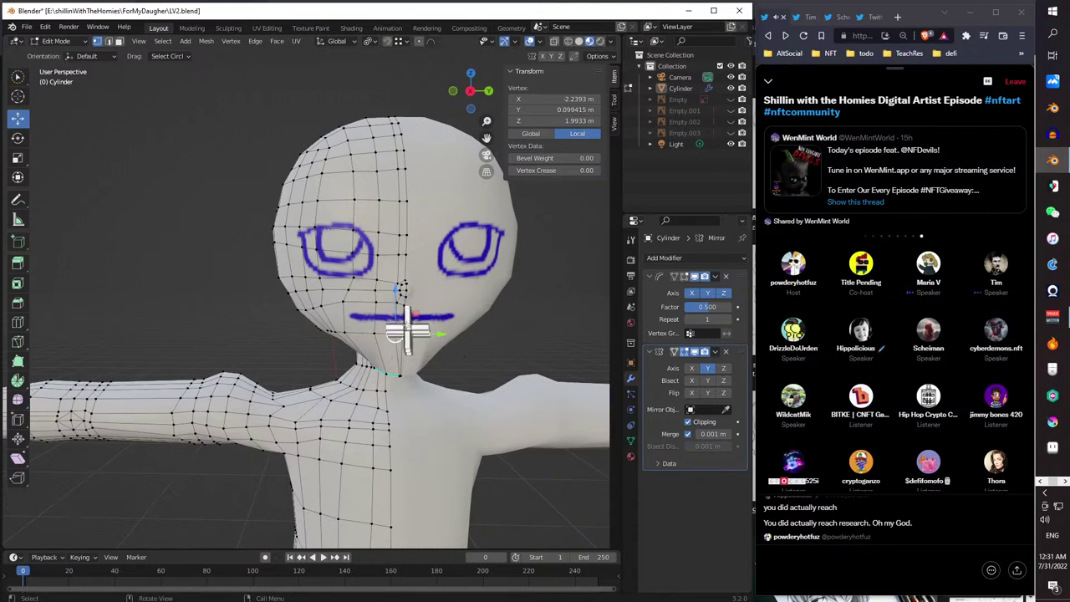
# - Select a neighbouring pair of jaw vertices and move that edge along Y
pyautogui.keyDown('shift'); pyautogui.click(398, 300); pyautogui.keyUp('shift')
pyautogui.press('g')
pyautogui.press('y')
pyautogui.click(429, 319)
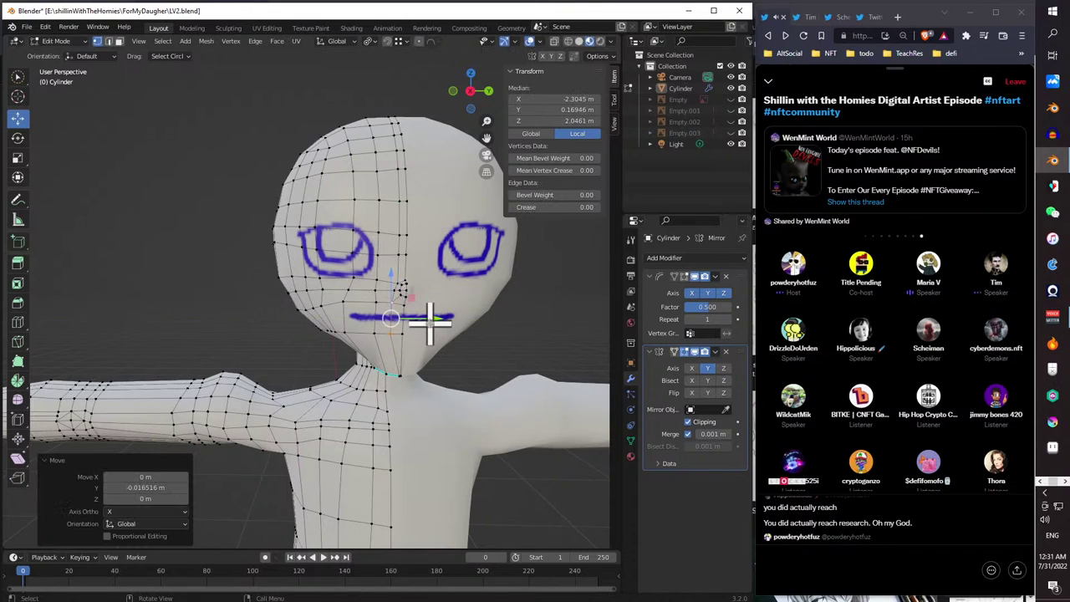
pyautogui.moveTo(427, 326)
pyautogui.mouseDown(button='middle')
pyautogui.moveTo(421, 346)
pyautogui.moveTo(468, 327)
pyautogui.moveTo(362, 299)
pyautogui.moveTo(318, 339)
pyautogui.moveTo(389, 355)
pyautogui.moveTo(527, 339)
pyautogui.moveTo(421, 346)
pyautogui.moveTo(422, 369)
pyautogui.moveTo(416, 355)
pyautogui.moveTo(442, 334)
pyautogui.moveTo(499, 310)
pyautogui.moveTo(415, 316)
pyautogui.mouseUp(button='middle')
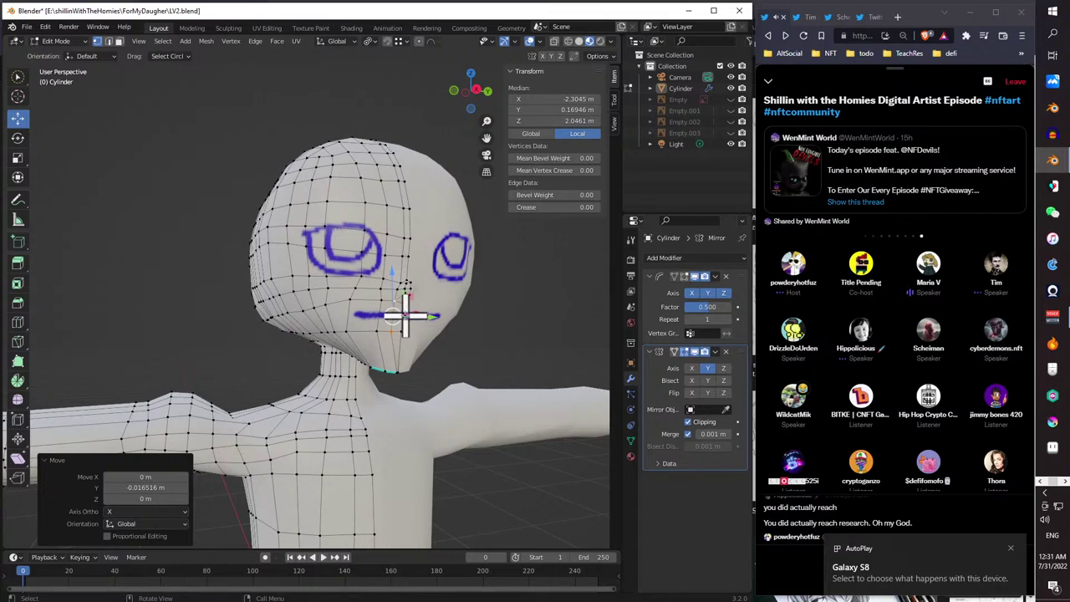
# - Move two jaw vertices below the mouth slightly along the Y axis
pyautogui.click(382, 299)
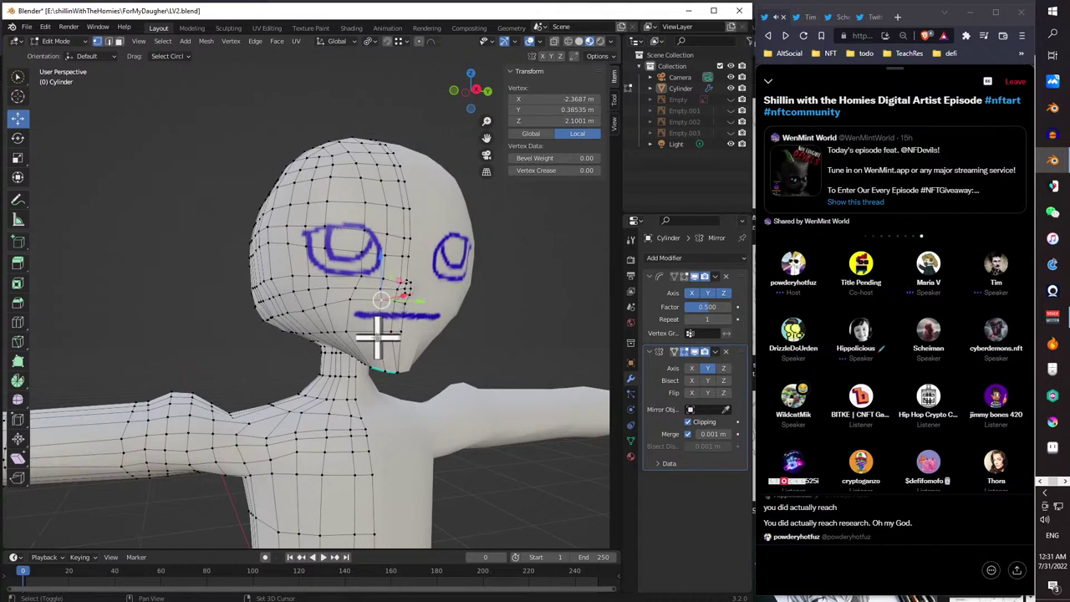
pyautogui.moveTo(378, 330); pyautogui.dragTo(401, 334, button='middle')
pyautogui.keyDown('shift'); pyautogui.click(389, 334); pyautogui.keyUp('shift')
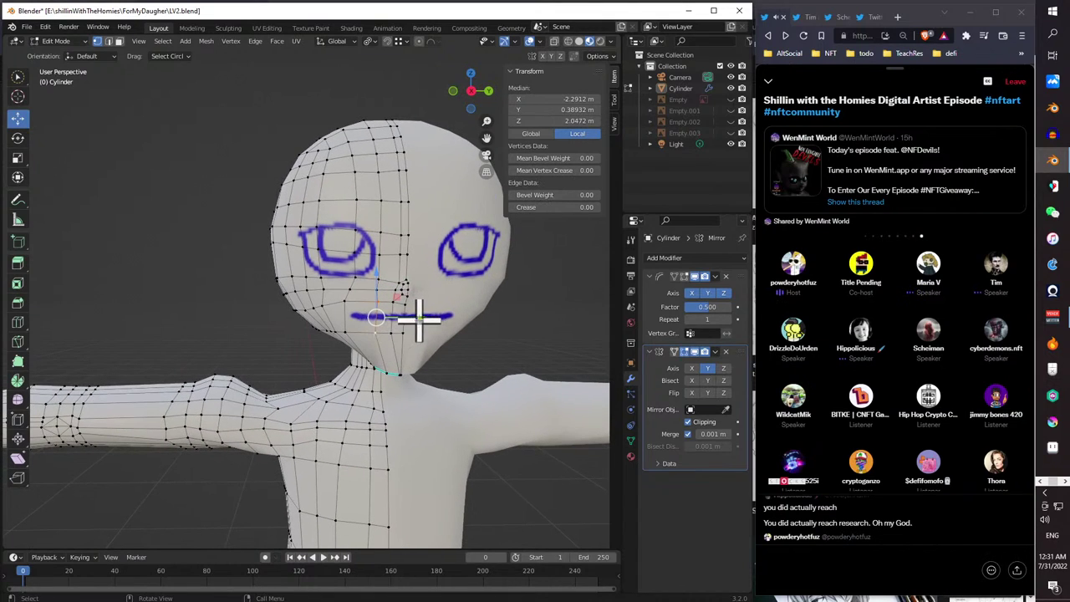
pyautogui.press('g')
pyautogui.press('y')
pyautogui.click(412, 319)
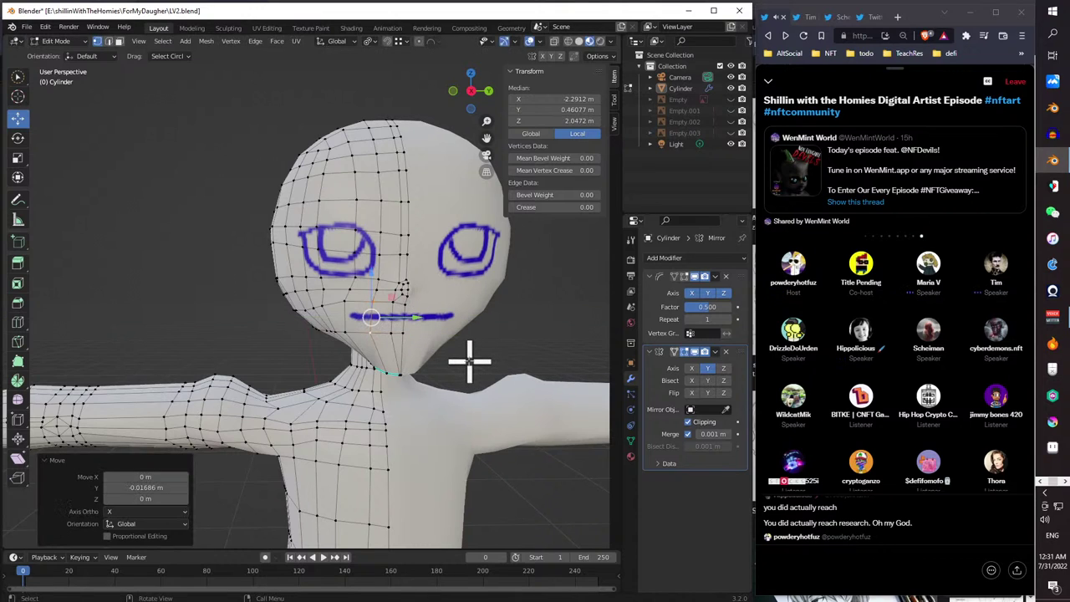
pyautogui.moveTo(433, 342); pyautogui.dragTo(318, 301, button='middle')
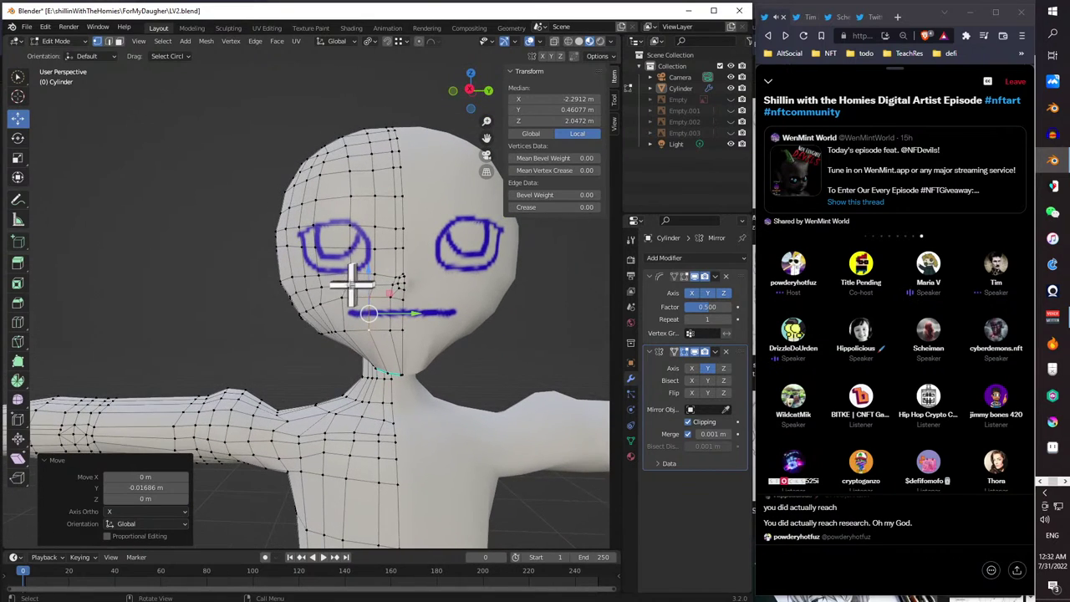
# - Try several Y moves of a vertex near the left eye, undoing and cancelling them
pyautogui.click(352, 273)
pyautogui.moveTo(391, 271); pyautogui.dragTo(369, 286)
pyautogui.hotkey('ctrl', 'z')
pyautogui.moveTo(368, 287); pyautogui.dragTo(387, 305, button='middle')
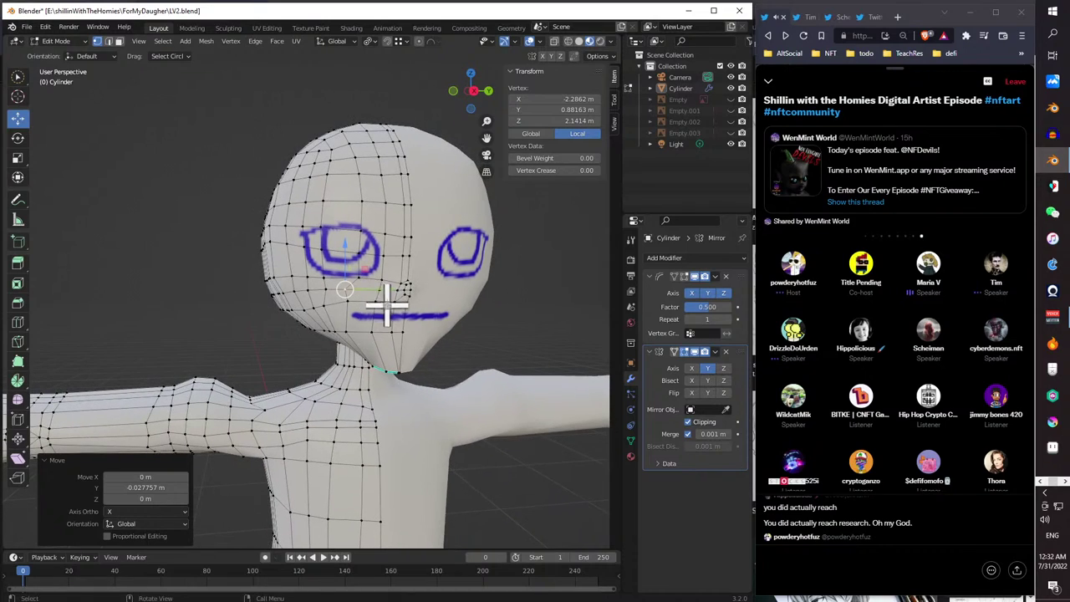
pyautogui.hotkey('ctrl', 'z')
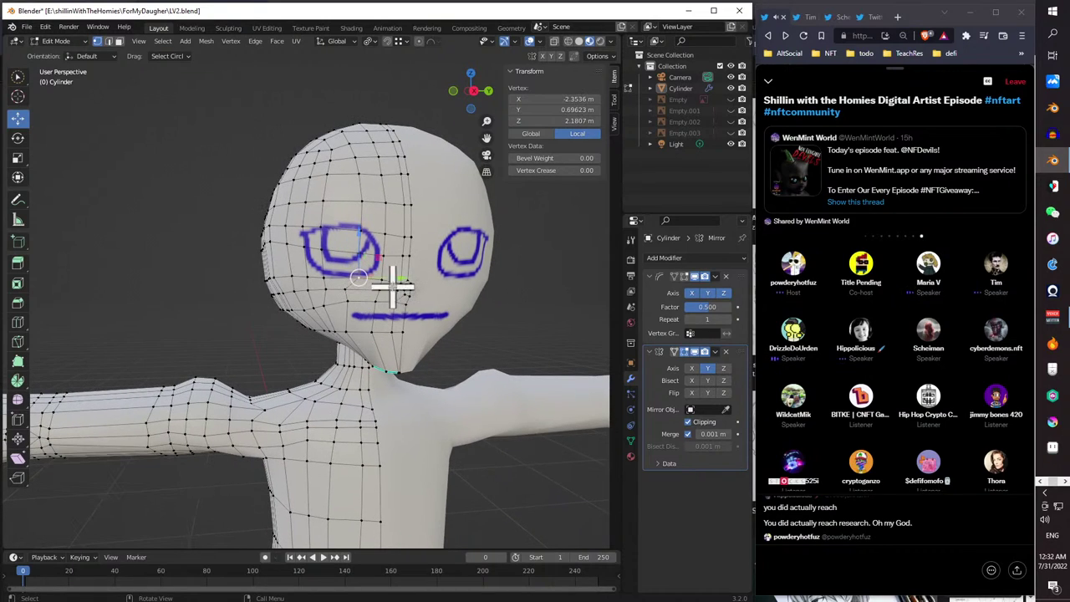
pyautogui.moveTo(392, 287); pyautogui.dragTo(402, 280)
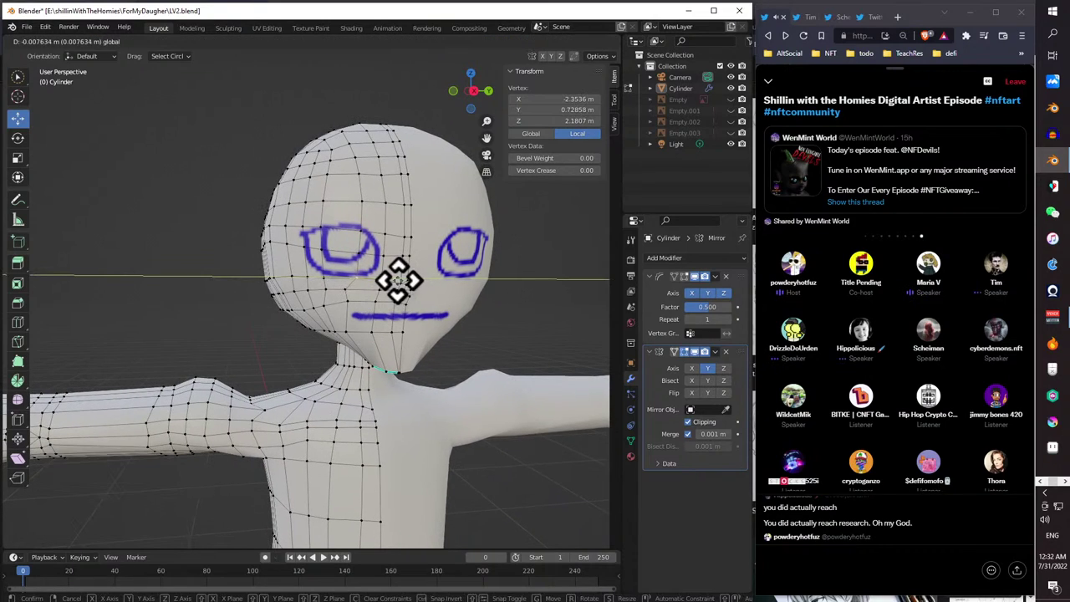
pyautogui.rightClick(393, 282)
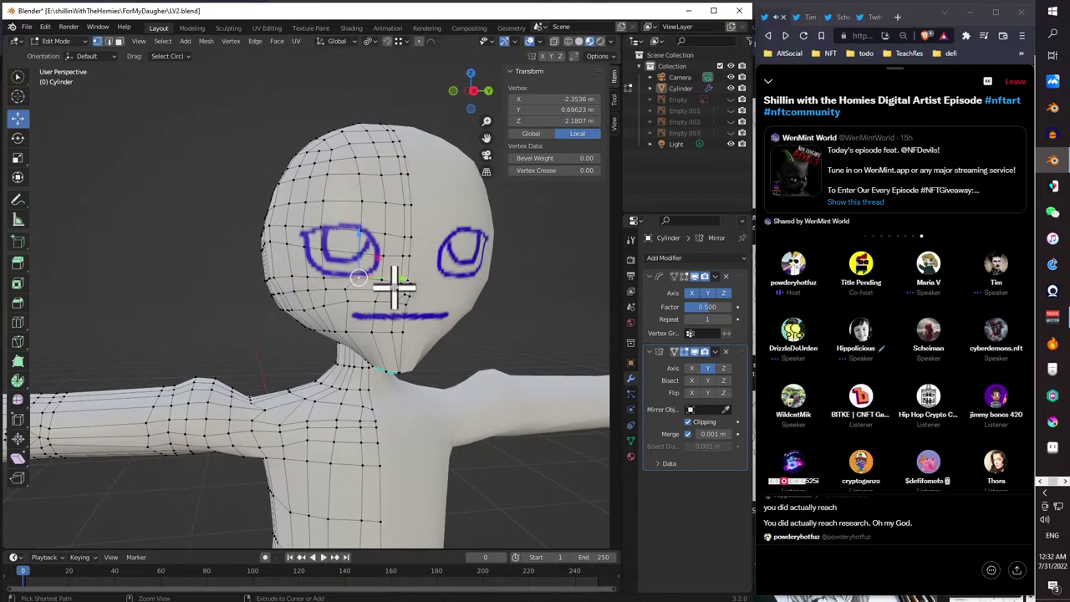
pyautogui.moveTo(393, 313); pyautogui.dragTo(371, 313, button='middle')
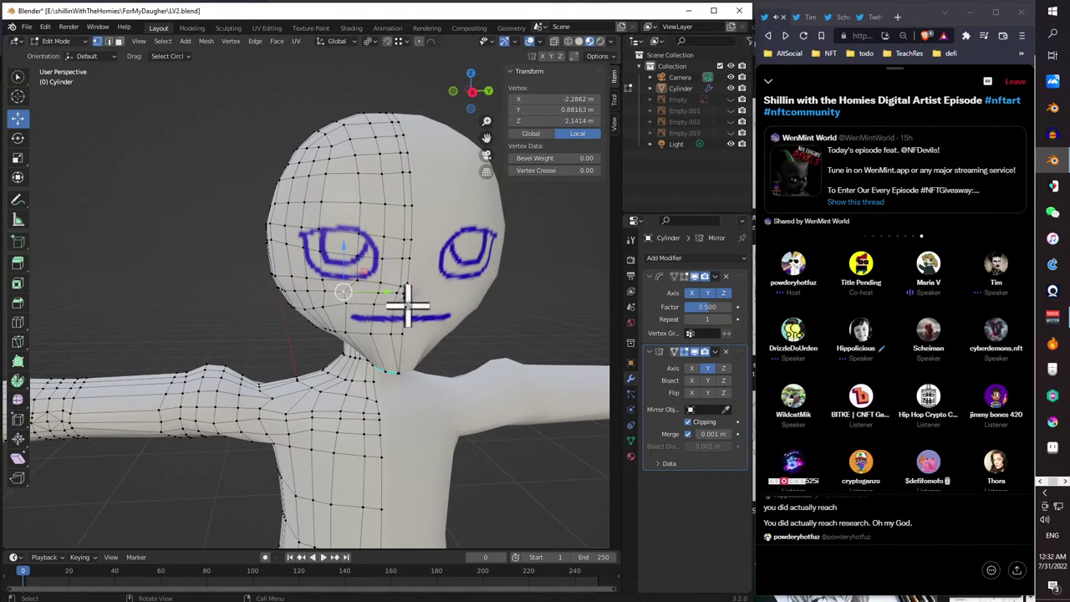
pyautogui.moveTo(393, 286); pyautogui.dragTo(389, 290)
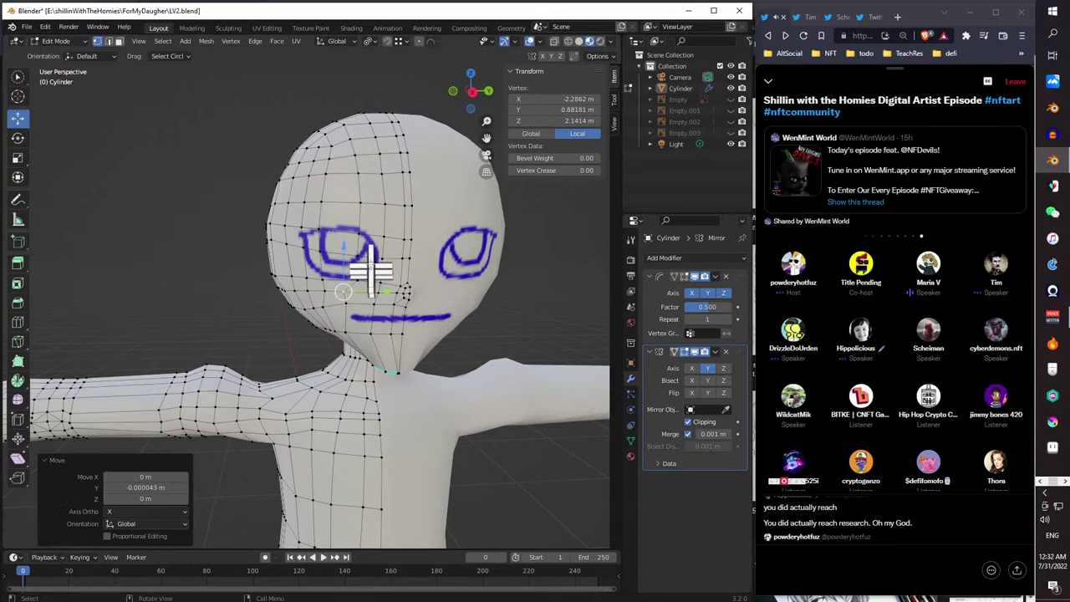
# - Move a vertex beside the left eye -0.026889 m along the Y gizmo arrow
pyautogui.click(301, 243)
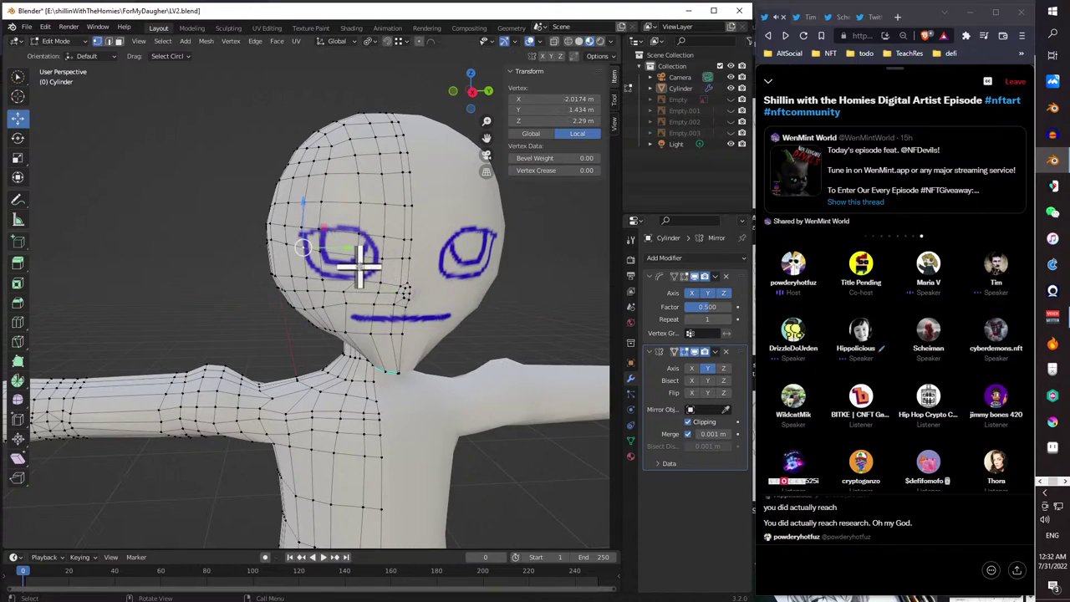
pyautogui.moveTo(344, 248); pyautogui.dragTo(340, 243)
pyautogui.moveTo(339, 242); pyautogui.dragTo(506, 276, button='middle')
pyautogui.scroll(2, 396, 291)
pyautogui.scroll(-3, 249, 278)
# - After an undone trial, move two adjacent side-face vertices -0.013465 m along X
pyautogui.scroll(8, 395, 410)
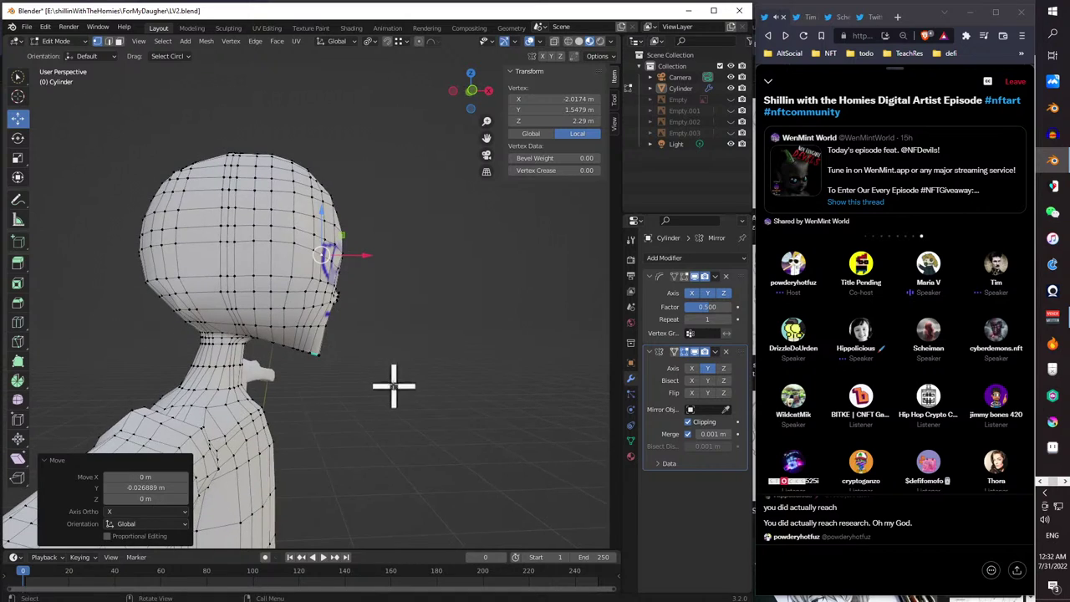
pyautogui.moveTo(382, 373); pyautogui.dragTo(366, 349, button='middle')
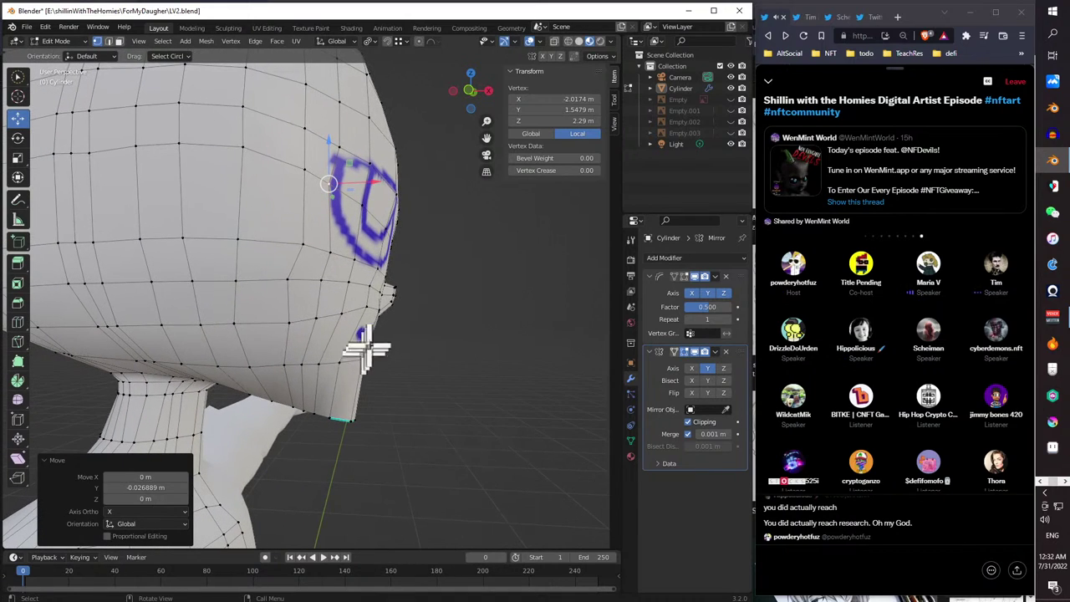
pyautogui.click(382, 311)
pyautogui.moveTo(419, 310); pyautogui.dragTo(411, 307)
pyautogui.moveTo(382, 370); pyautogui.dragTo(394, 383, button='middle')
pyautogui.hotkey('ctrl', 'z')
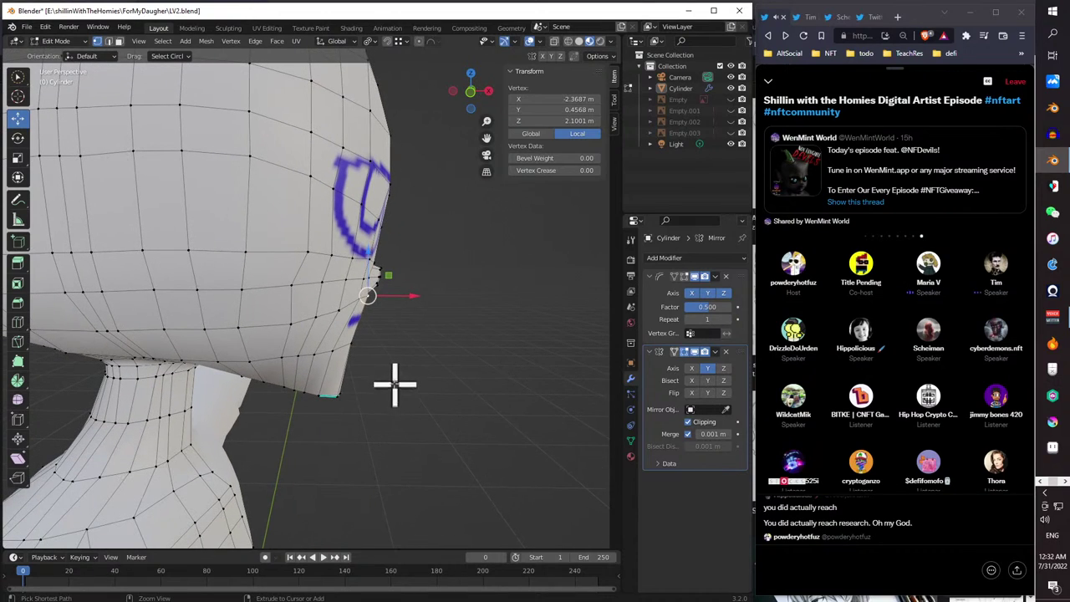
pyautogui.keyDown('shift'); pyautogui.click(359, 301); pyautogui.keyUp('shift')
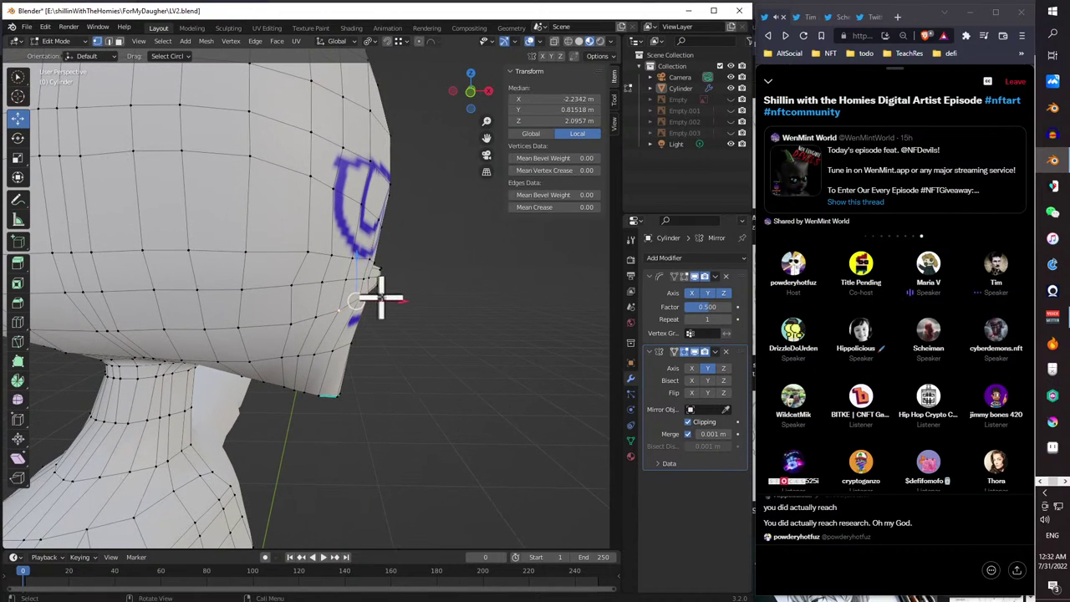
pyautogui.moveTo(380, 298); pyautogui.dragTo(376, 300)
pyautogui.moveTo(382, 334); pyautogui.dragTo(488, 301, button='middle')
# - Move the vertex at the mouth's end 0.036589 m along the X axis
pyautogui.scroll(2, 492, 355)
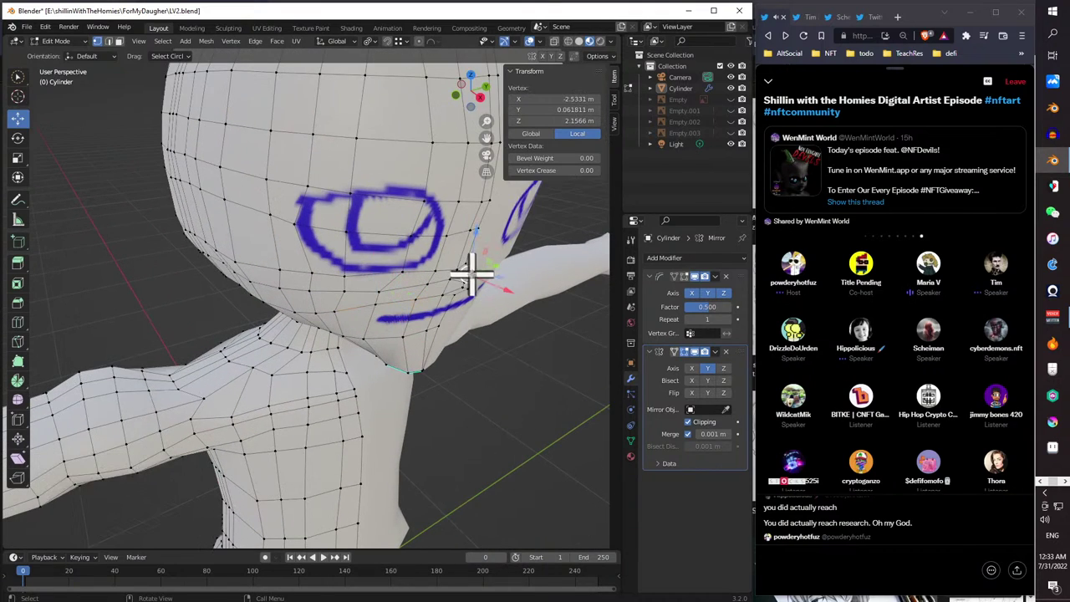
pyautogui.keyDown('ctrl'); pyautogui.click(471, 273); pyautogui.keyUp('ctrl')
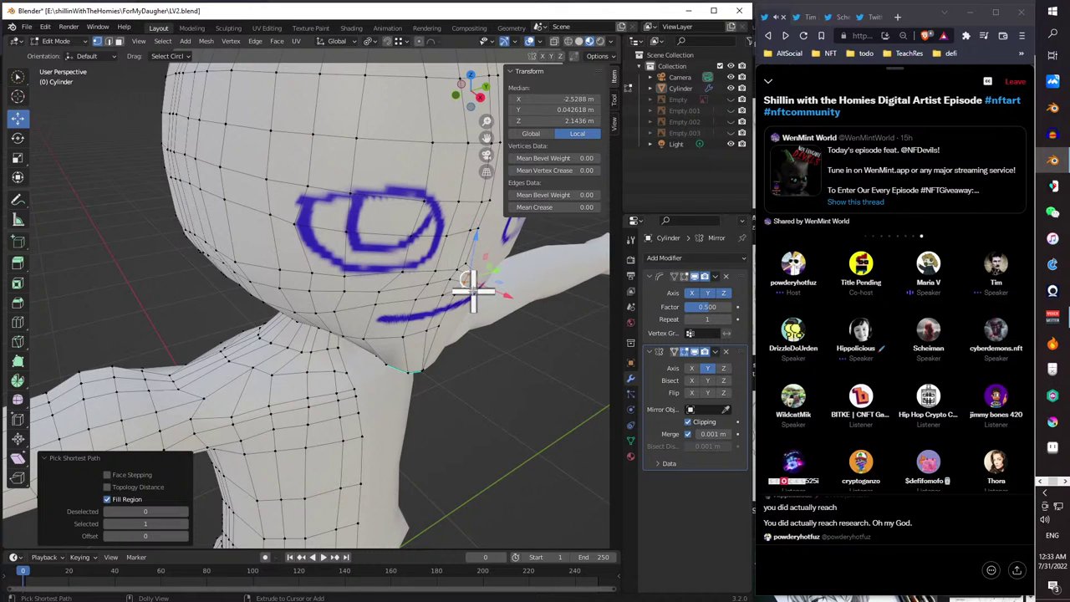
pyautogui.moveTo(473, 289); pyautogui.dragTo(507, 293, button='middle')
pyautogui.press('g')
pyautogui.press('x')
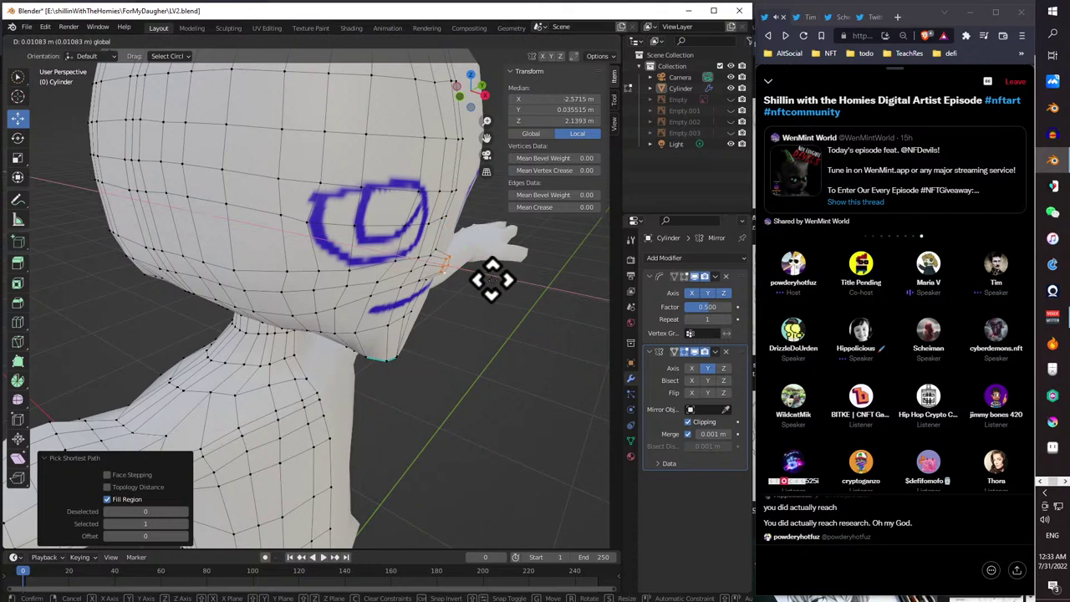
pyautogui.click(498, 284)
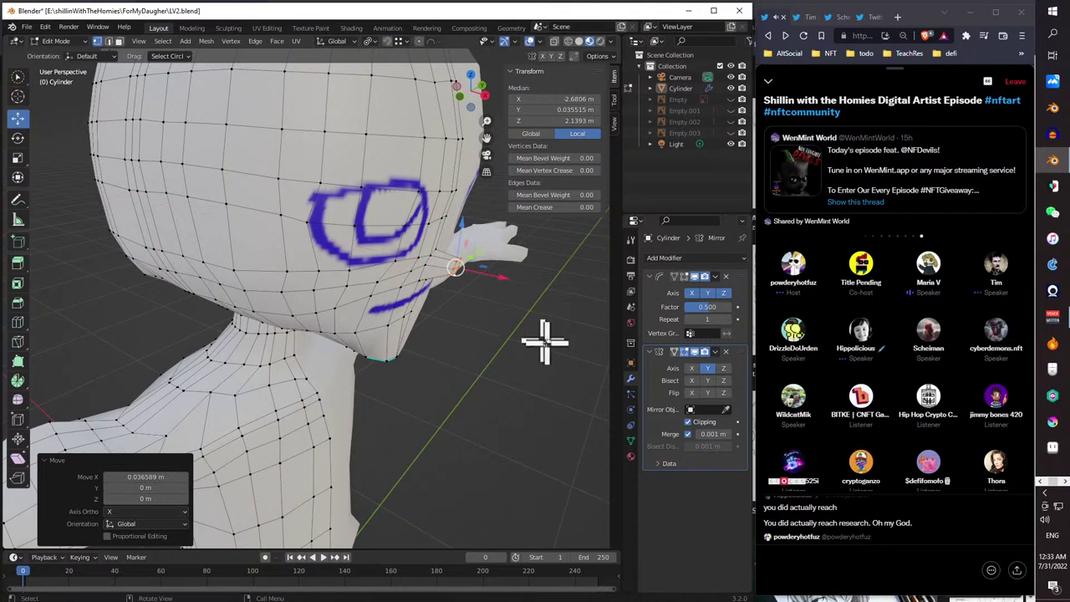
# - Switch to Object Mode and inspect the smooth-shaded head
pyautogui.click(55, 43)
pyautogui.click(57, 54)
pyautogui.moveTo(359, 334); pyautogui.dragTo(359, 394, button='middle')
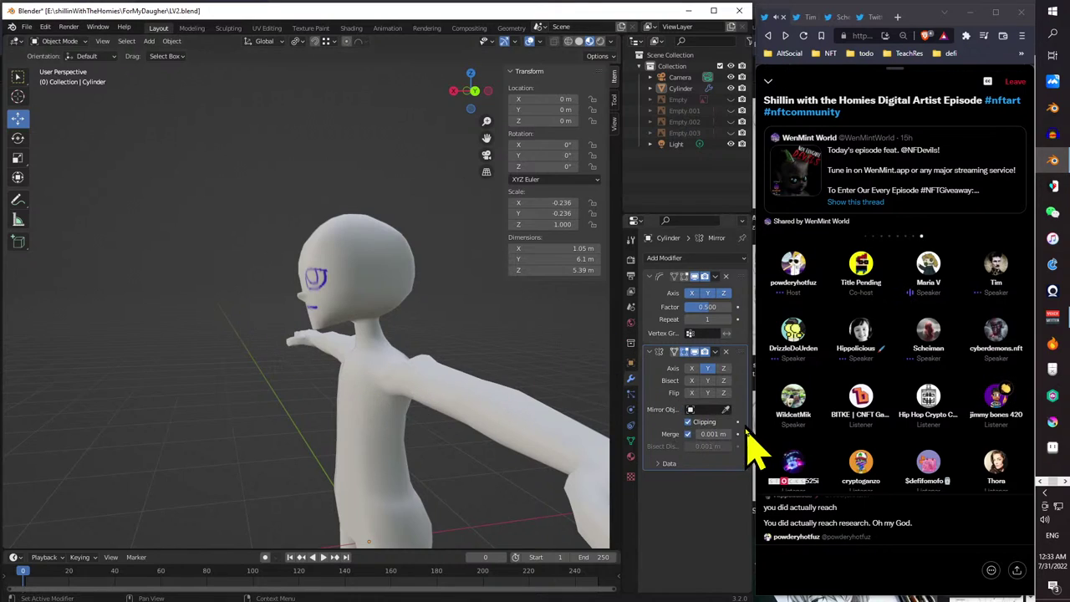
# - Try Smooth modifier Repeat values of 4 and 0, then settle on 2
pyautogui.click(728, 319)
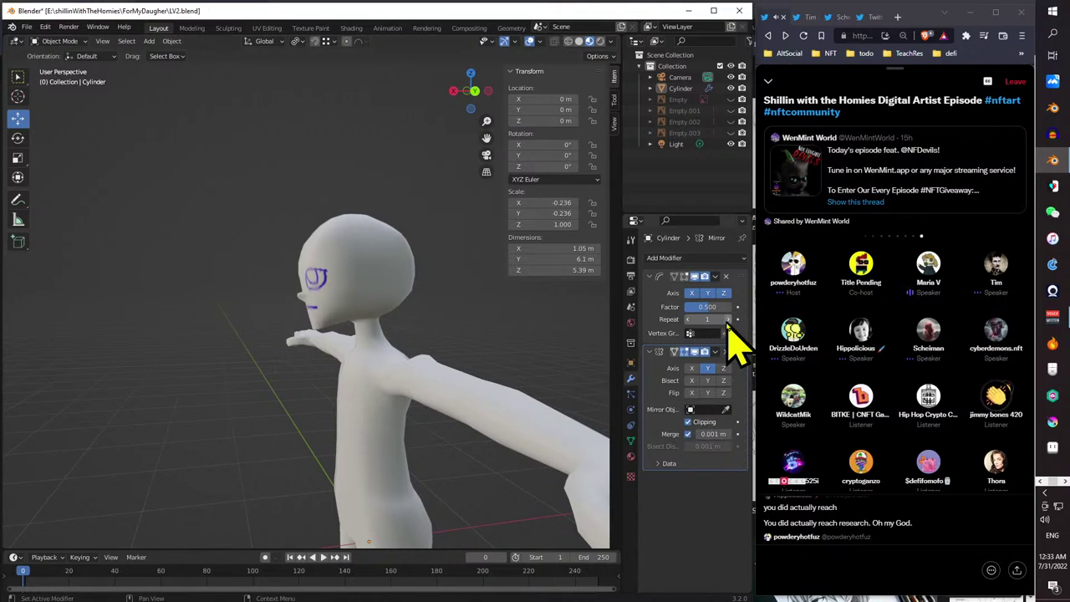
pyautogui.click(728, 319)
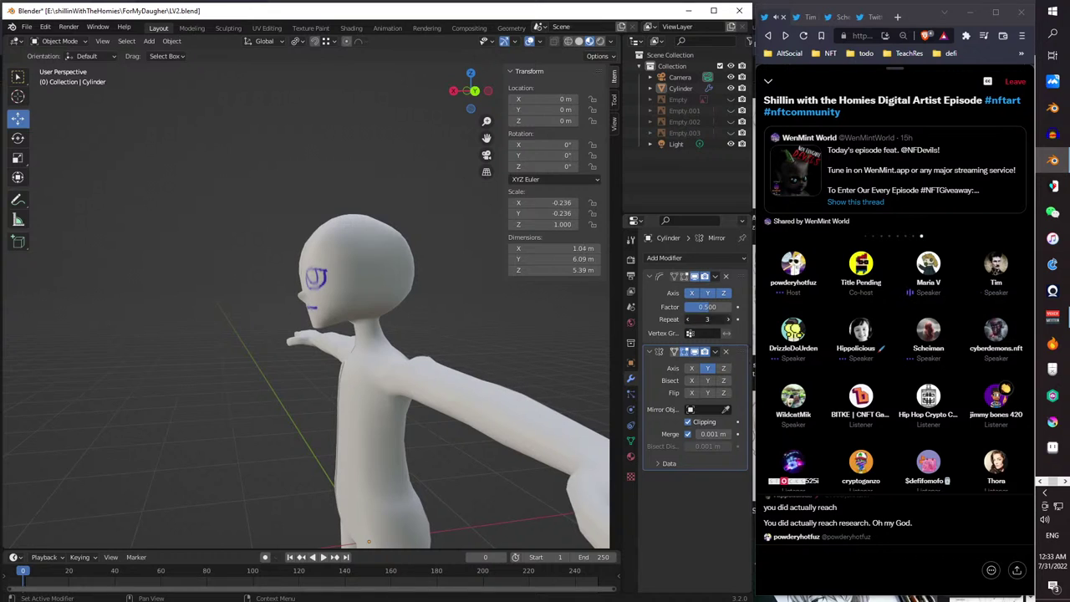
pyautogui.click(728, 319)
pyautogui.moveTo(468, 351); pyautogui.dragTo(227, 338, button='middle')
pyautogui.scroll(4, 270, 343)
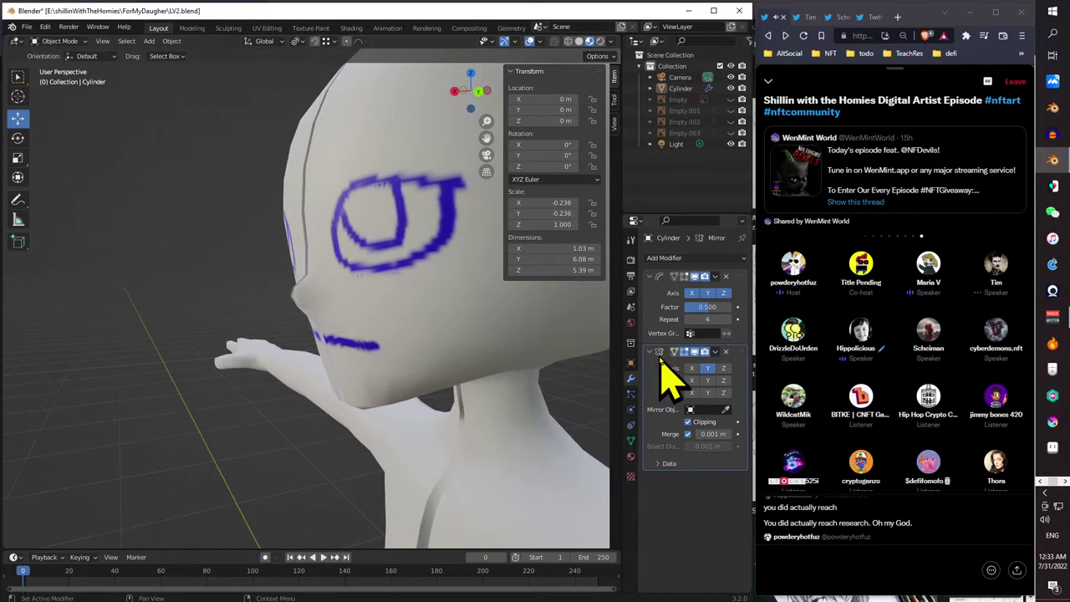
pyautogui.moveTo(690, 320); pyautogui.dragTo(661, 320)
pyautogui.click(688, 321)
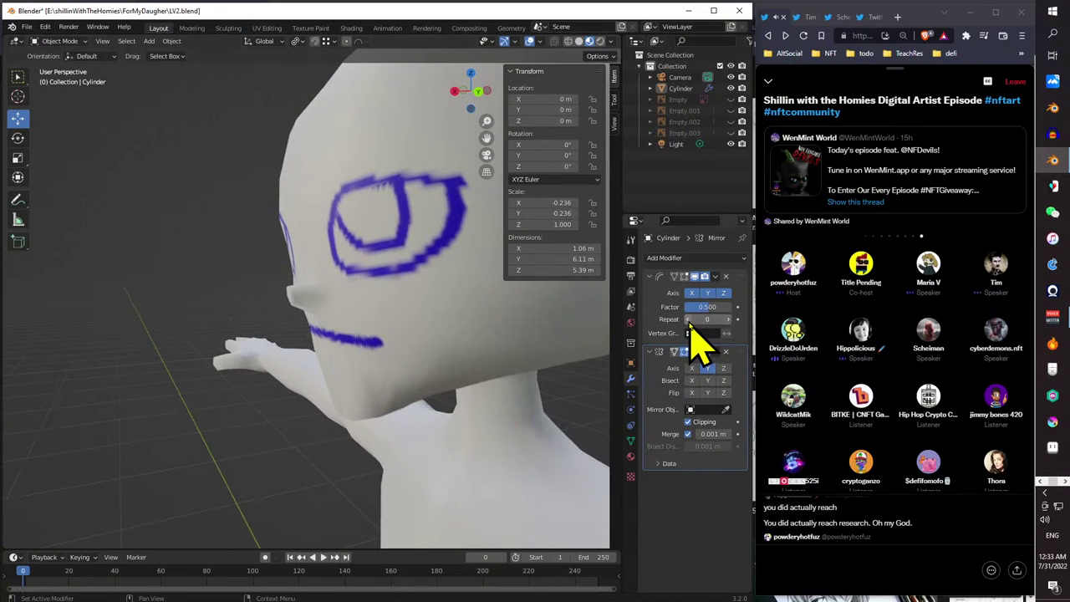
pyautogui.moveTo(351, 355); pyautogui.dragTo(267, 357, button='middle')
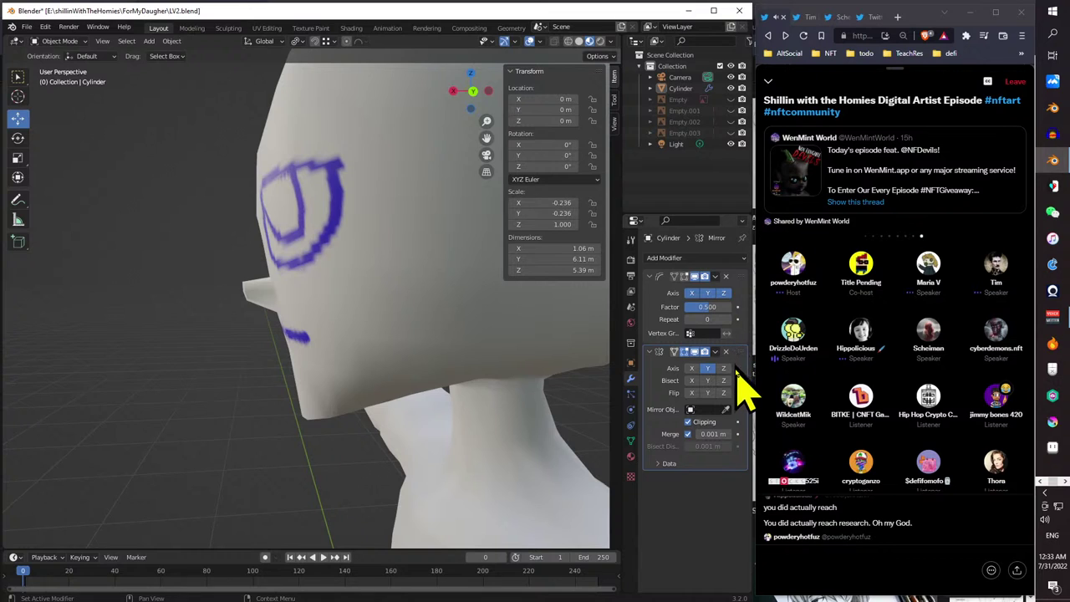
pyautogui.click(728, 321)
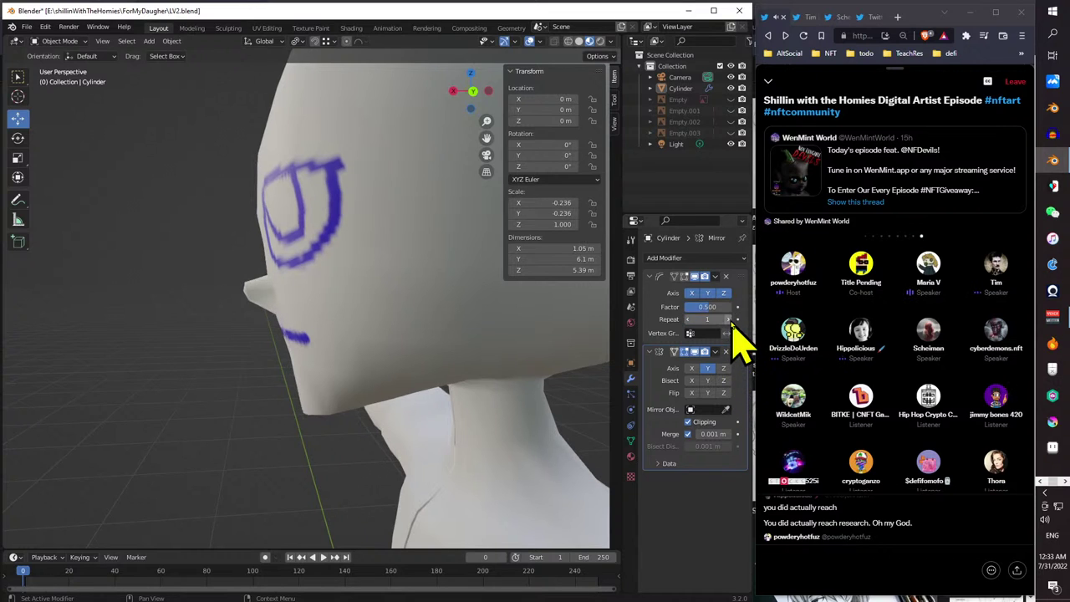
pyautogui.click(728, 320)
pyautogui.scroll(-6, 401, 363)
pyautogui.moveTo(382, 358); pyautogui.dragTo(375, 382, button='middle')
pyautogui.scroll(-2, 370, 387)
pyautogui.scroll(2, 342, 346)
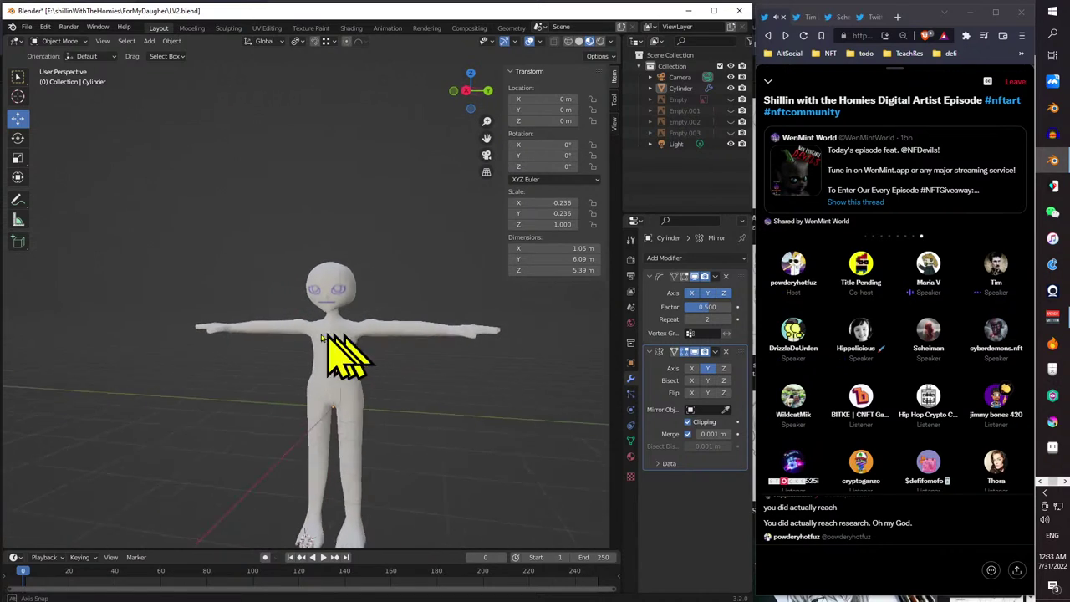
pyautogui.moveTo(342, 346); pyautogui.dragTo(308, 337, button='middle')
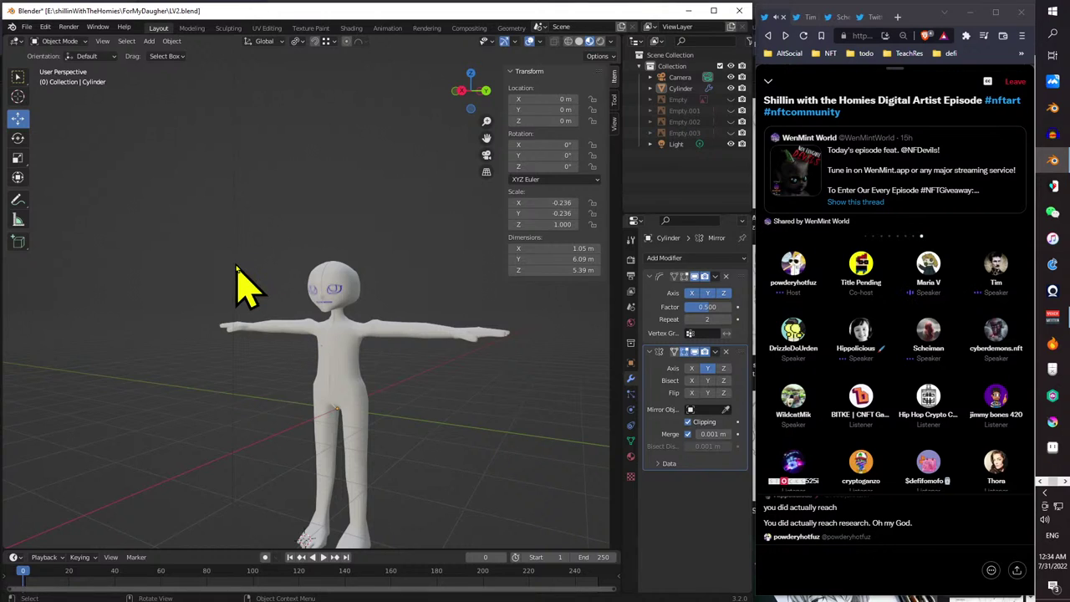
pyautogui.moveTo(239, 275); pyautogui.dragTo(407, 359, button='middle')
pyautogui.scroll(5, 359, 346)
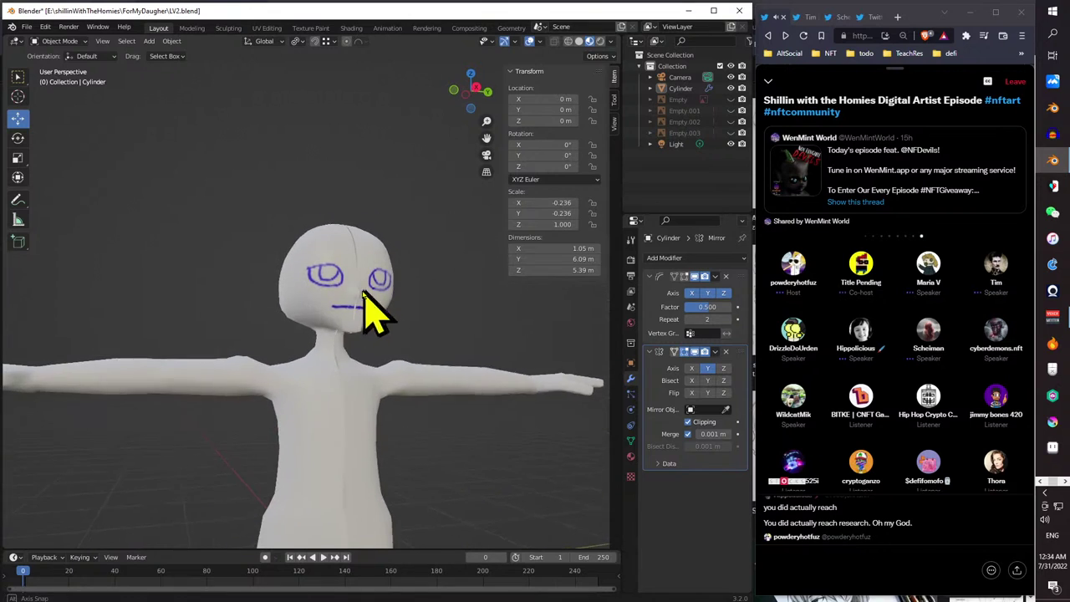
pyautogui.moveTo(364, 293); pyautogui.dragTo(343, 356, button='middle')
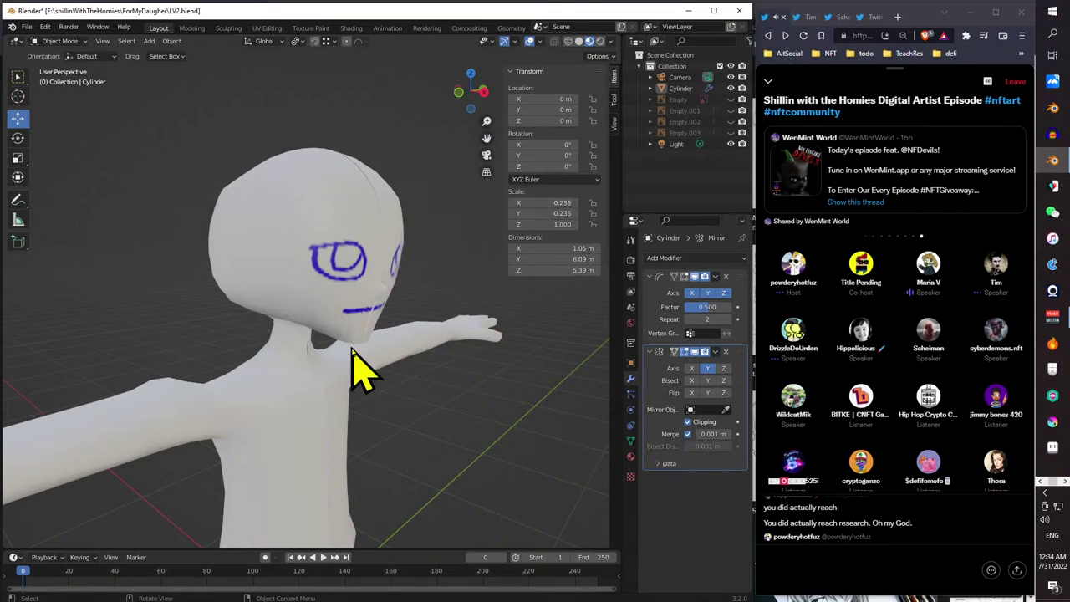
pyautogui.moveTo(351, 349); pyautogui.dragTo(165, 373, button='middle')
pyautogui.scroll(4, 338, 377)
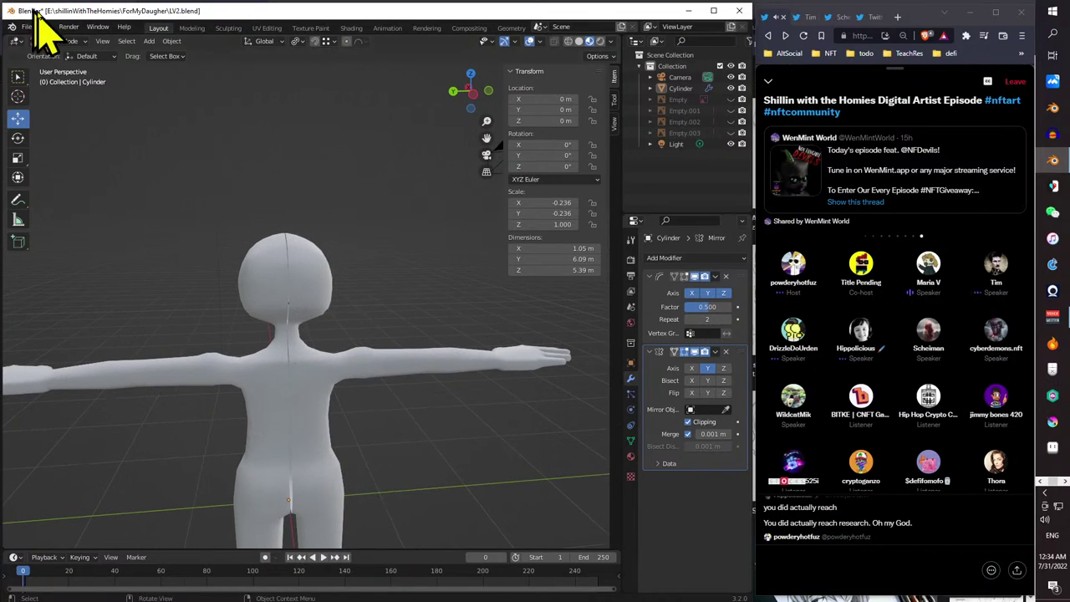
# - Switch back into Edit Mode and zoom in on the character's head
pyautogui.click(62, 40)
pyautogui.click(64, 59)
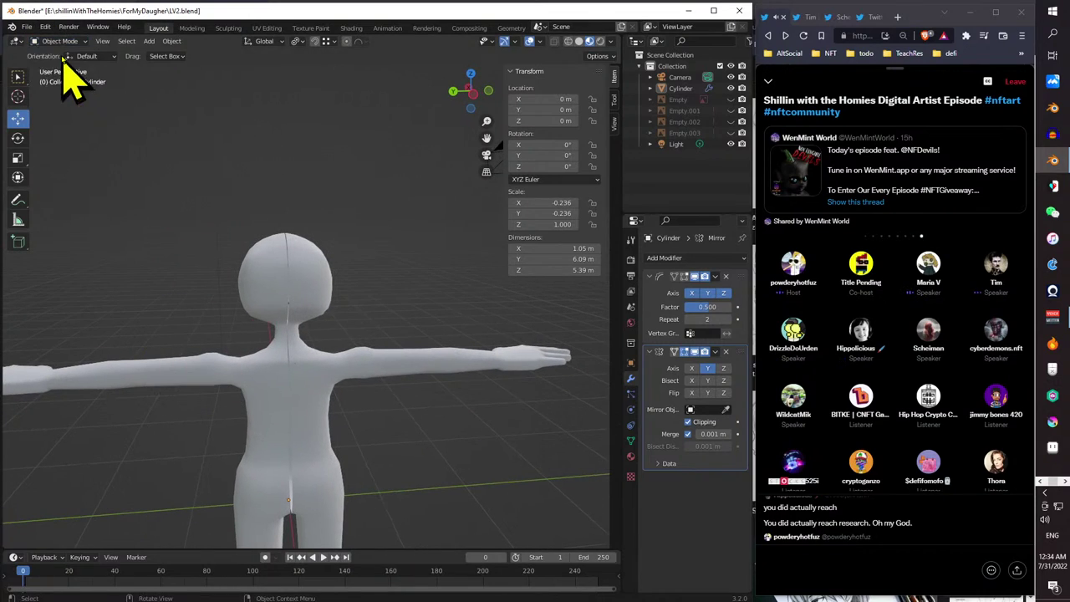
pyautogui.click(62, 41)
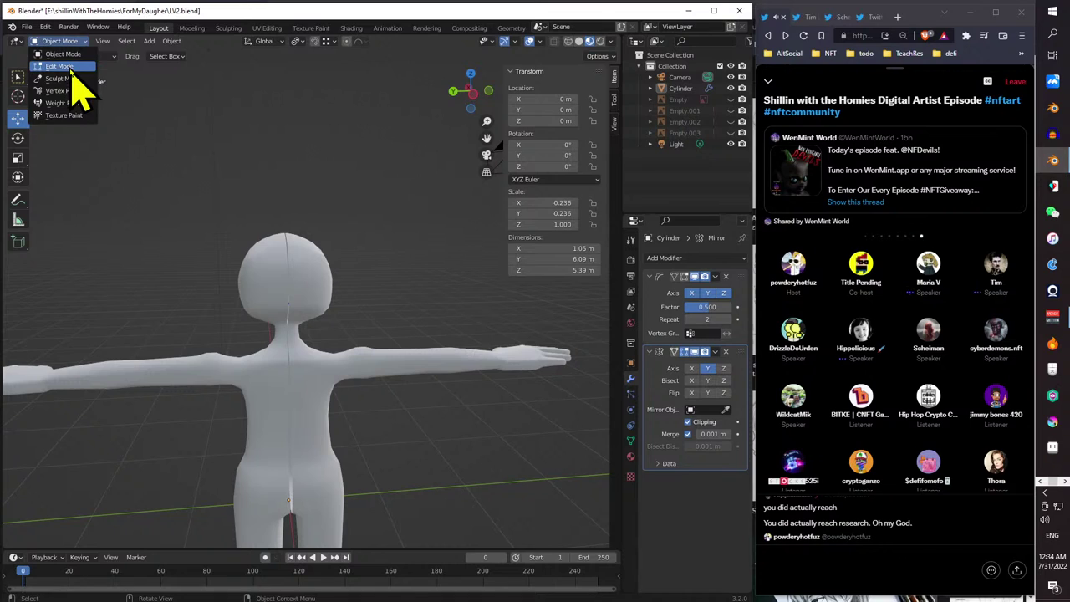
pyautogui.click(67, 66)
pyautogui.scroll(3, 318, 279)
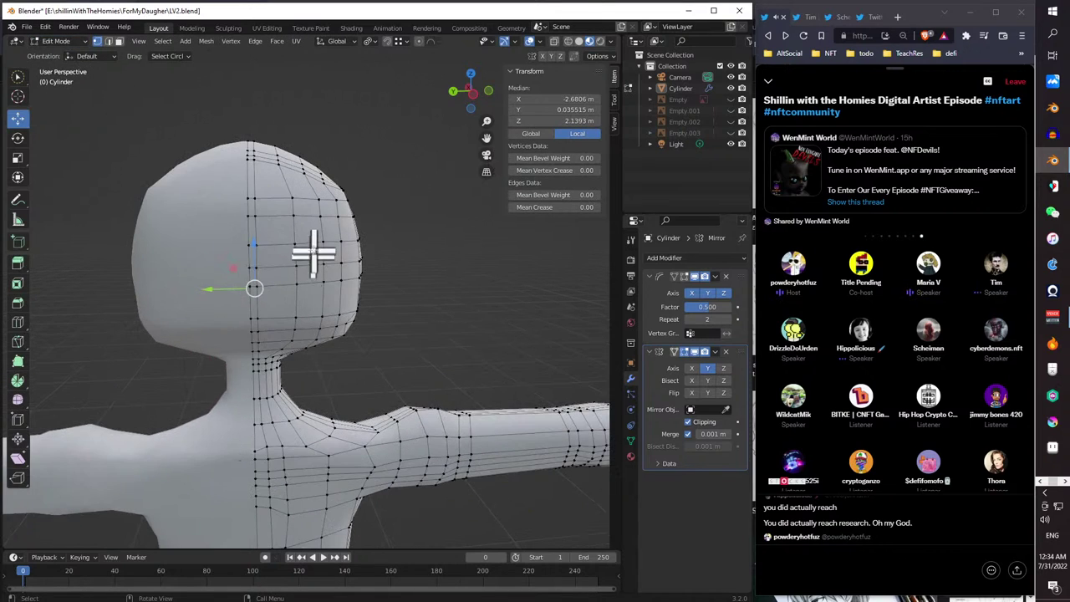
pyautogui.scroll(5, 287, 286)
pyautogui.scroll(-3, 279, 282)
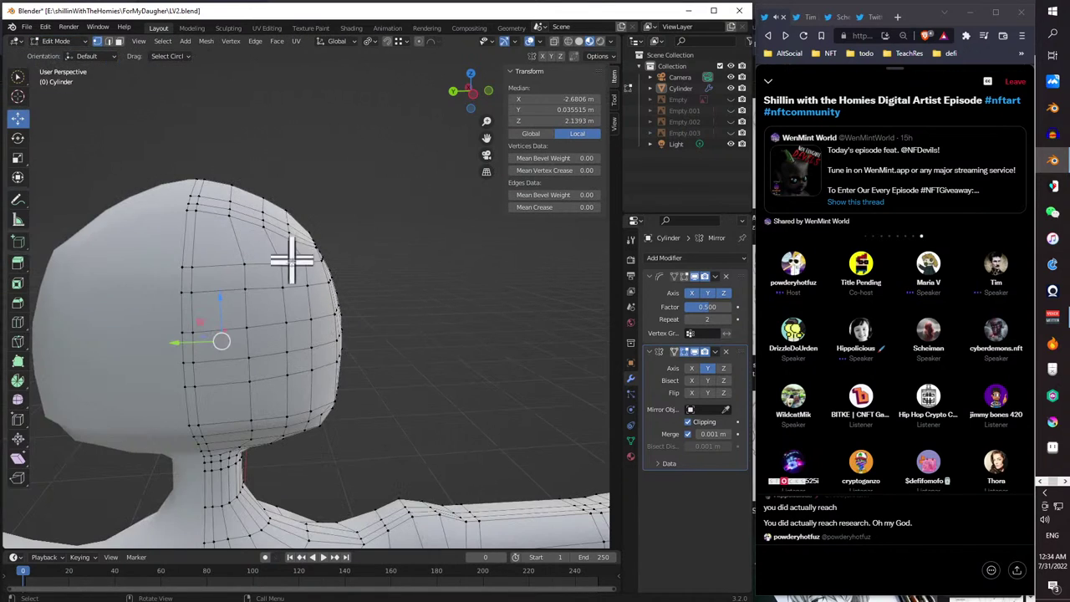
pyautogui.scroll(6, 291, 260)
pyautogui.scroll(-5, 279, 251)
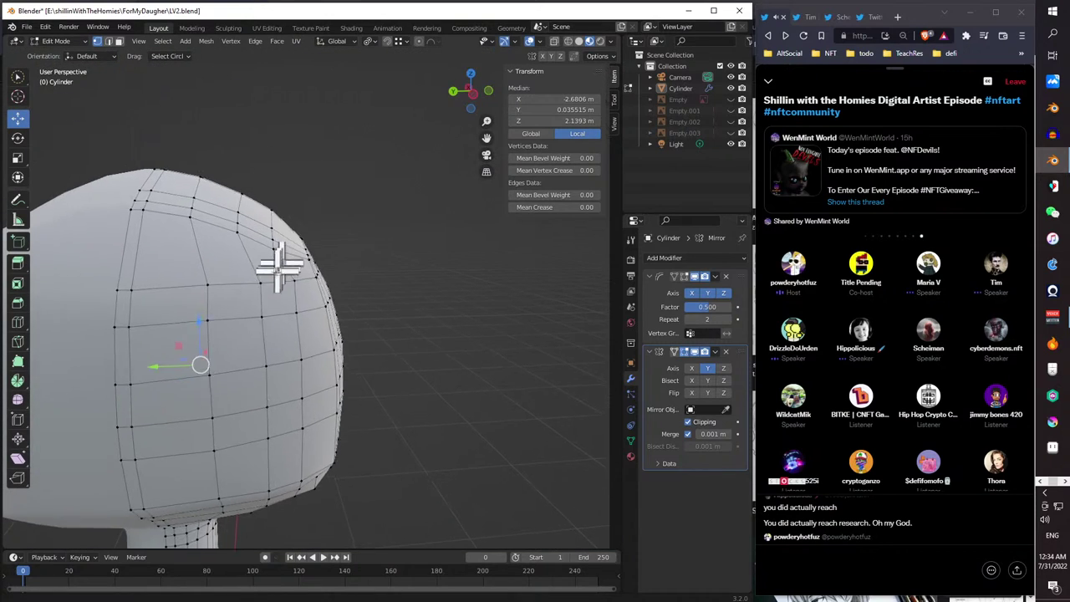
pyautogui.moveTo(279, 265); pyautogui.dragTo(282, 286, button='middle')
# - Select a region of vertices on the head's top, then pick single crown vertices
pyautogui.click(287, 279)
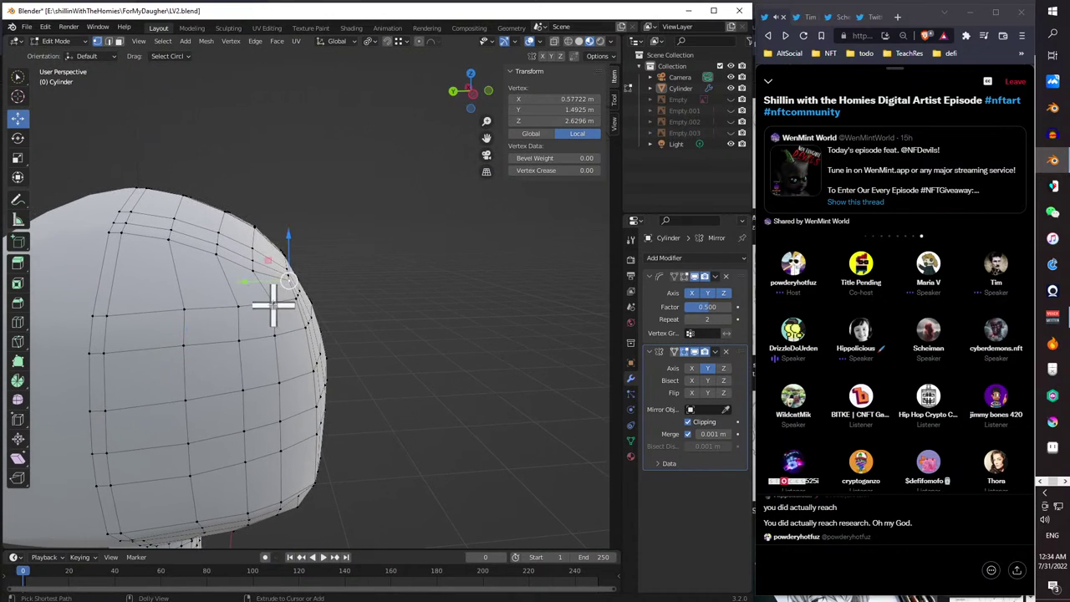
pyautogui.keyDown('ctrl'); pyautogui.keyDown('shift'); pyautogui.click(273, 304); pyautogui.keyUp('shift'); pyautogui.keyUp('ctrl')
pyautogui.press('g')
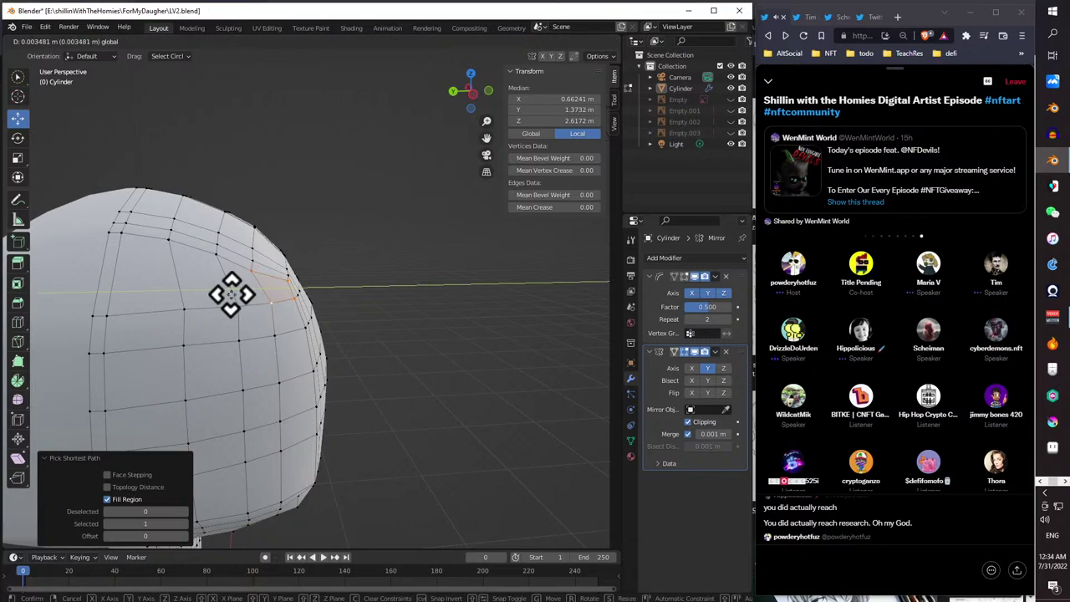
pyautogui.click(232, 295)
pyautogui.click(326, 311)
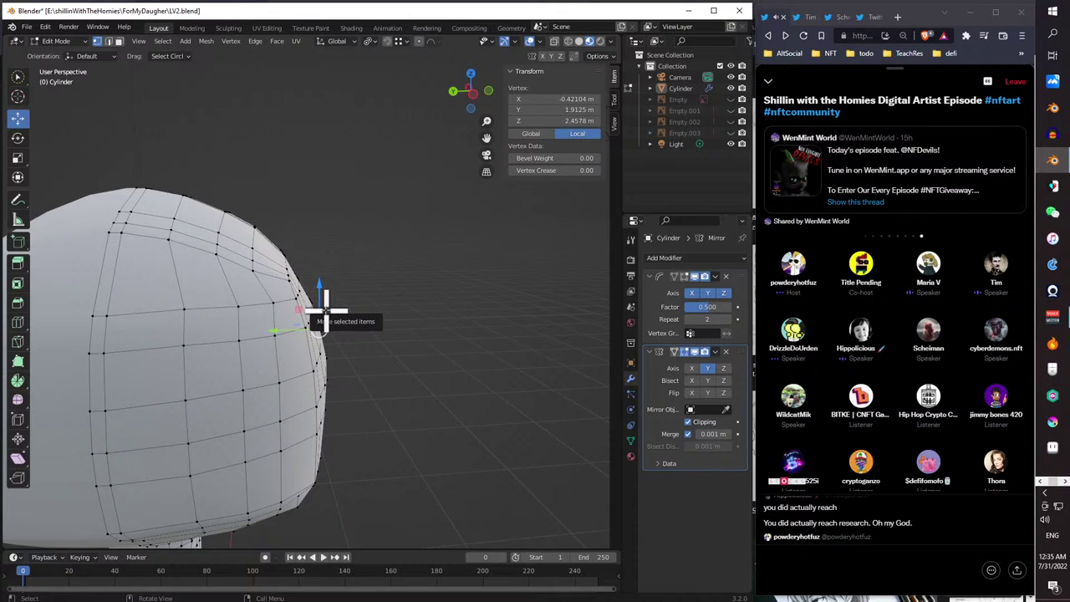
# - Push a vertex on the side of the head inward along the Y axis
pyautogui.moveTo(321, 297); pyautogui.dragTo(263, 318, button='middle')
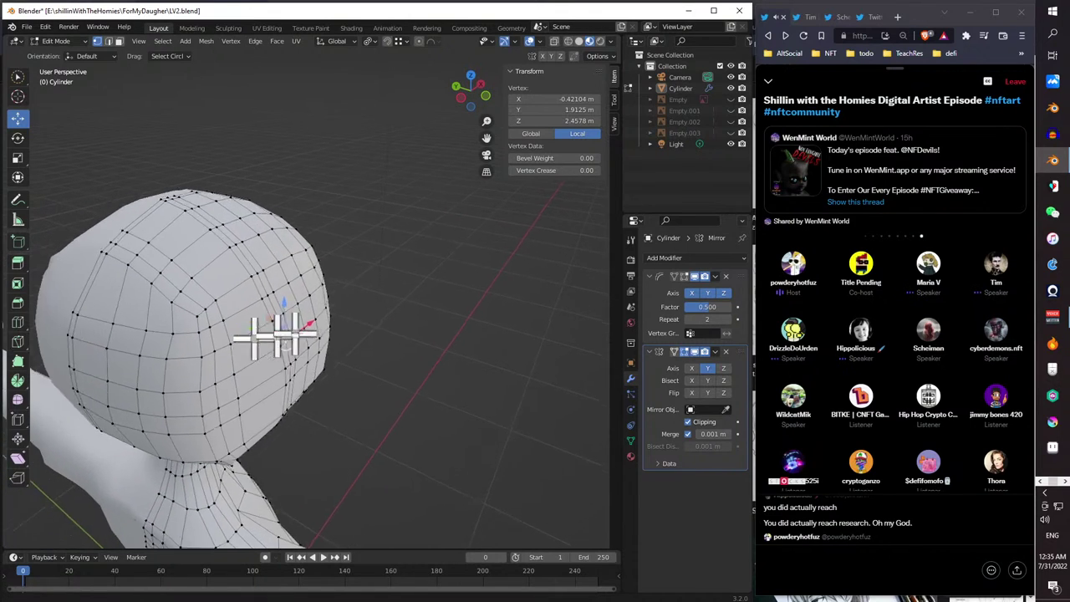
pyautogui.scroll(5, 270, 332)
pyautogui.moveTo(345, 284); pyautogui.dragTo(410, 255, button='middle')
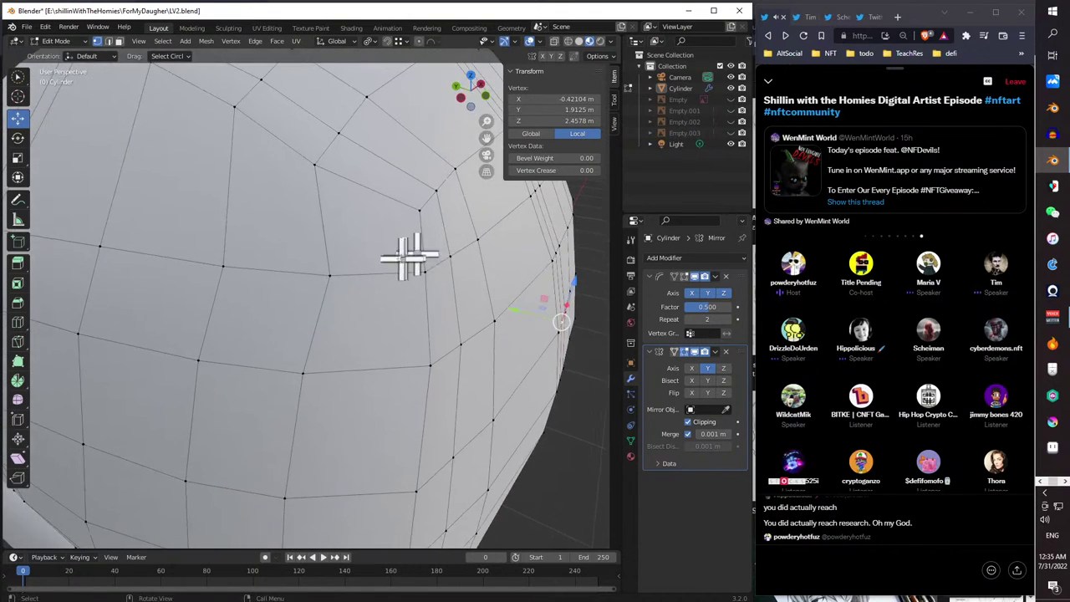
pyautogui.click(415, 210)
pyautogui.moveTo(382, 210); pyautogui.dragTo(368, 210)
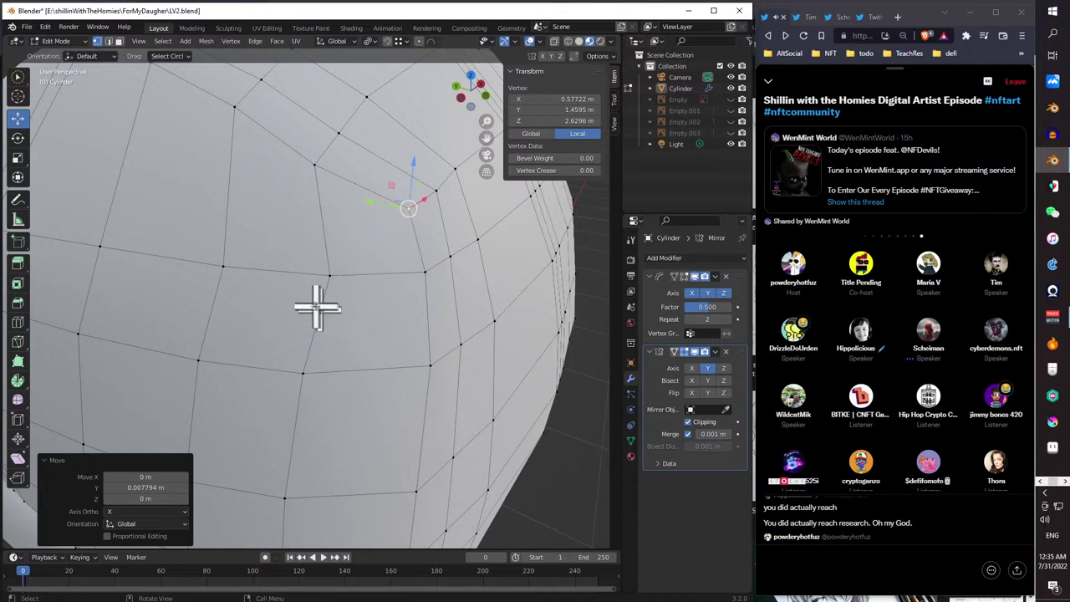
pyautogui.moveTo(382, 267)
pyautogui.mouseDown(button='middle')
pyautogui.moveTo(413, 258)
pyautogui.moveTo(387, 268)
pyautogui.mouseUp(button='middle')
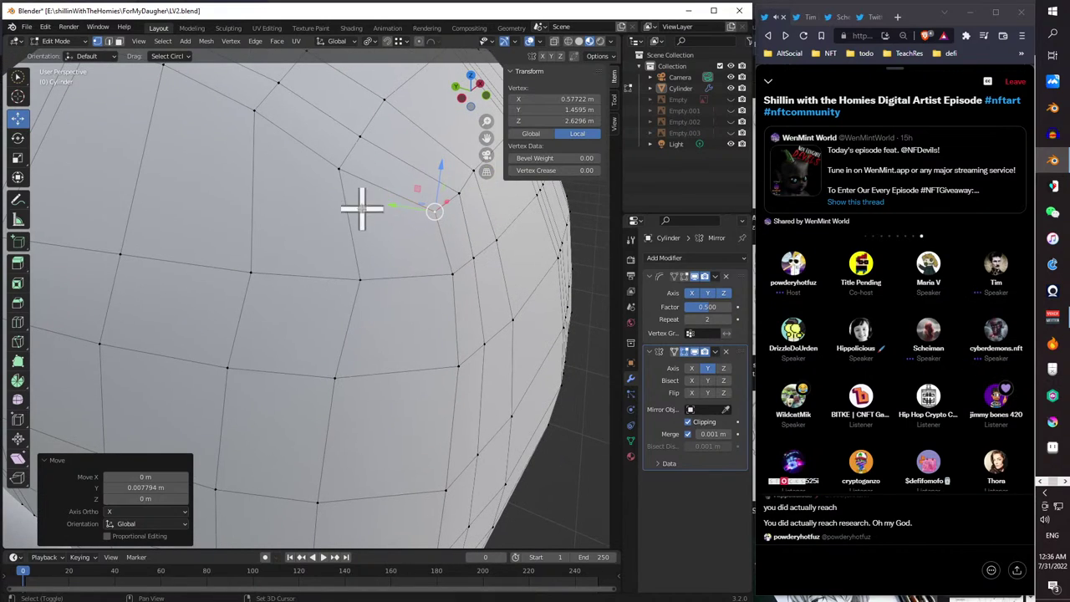
pyautogui.moveTo(391, 205); pyautogui.dragTo(382, 203)
# - Move two more upper-head vertices to the left, then select one near the top
pyautogui.scroll(-5, 413, 256)
pyautogui.moveTo(420, 261); pyautogui.dragTo(327, 282, button='middle')
pyautogui.click(309, 291)
pyautogui.moveTo(311, 293); pyautogui.dragTo(239, 279)
pyautogui.click(262, 287)
pyautogui.moveTo(239, 280); pyautogui.dragTo(406, 210, button='middle')
pyautogui.click(348, 195)
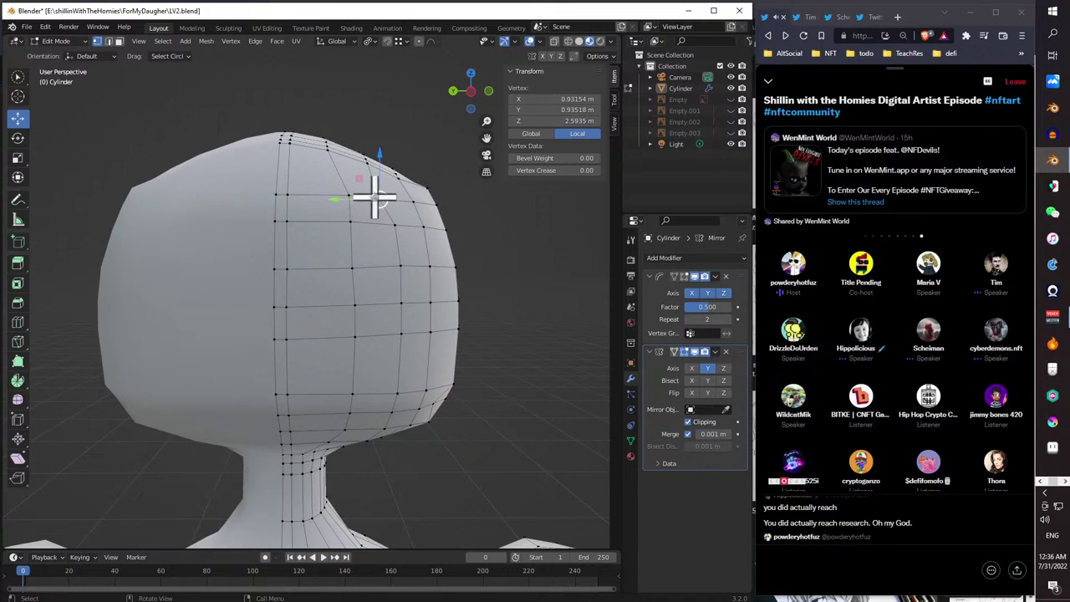
# - Pull the top-of-head vertex back and push a fill-selected vertex region on the head outward along Y
pyautogui.moveTo(326, 198); pyautogui.dragTo(341, 198)
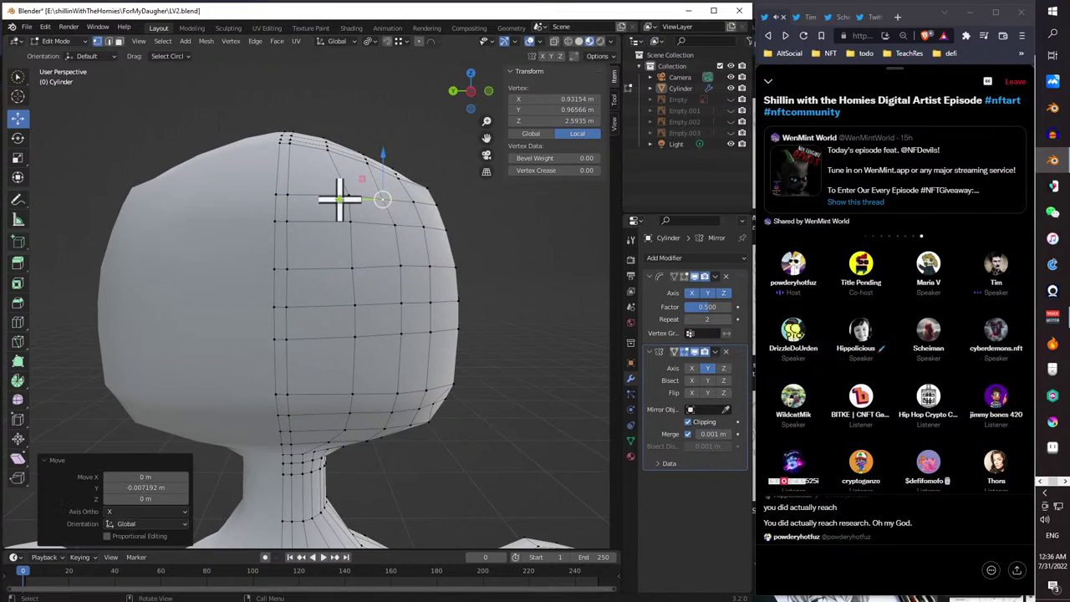
pyautogui.moveTo(341, 198); pyautogui.dragTo(290, 228, button='middle')
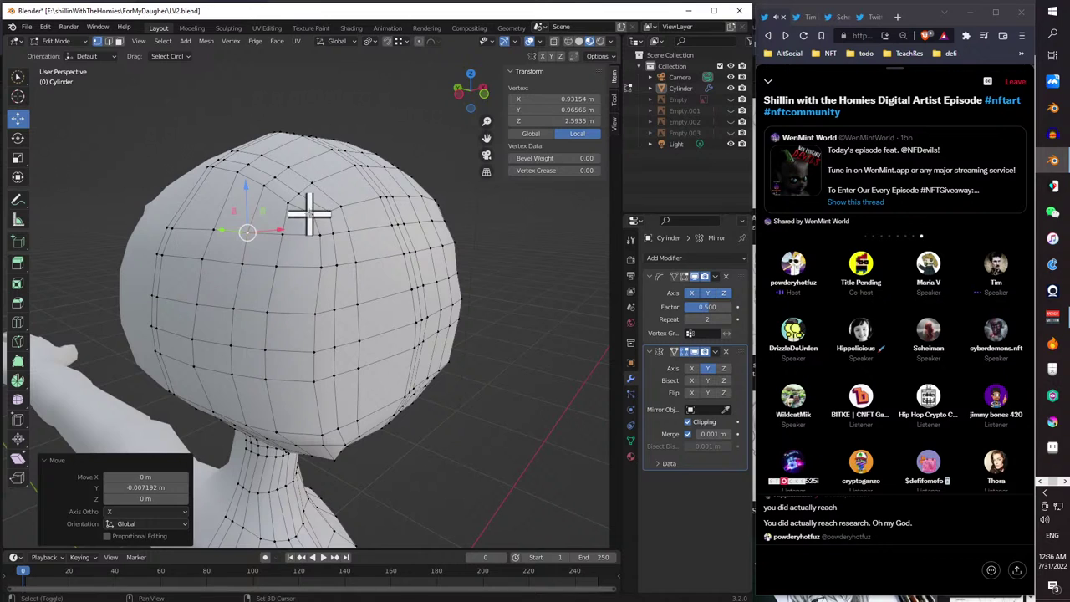
pyautogui.keyDown('ctrl'); pyautogui.click(306, 217); pyautogui.keyUp('ctrl')
pyautogui.moveTo(342, 276); pyautogui.dragTo(365, 302, button='middle')
pyautogui.keyDown('ctrl'); pyautogui.keyDown('shift'); pyautogui.click(311, 348); pyautogui.keyUp('shift'); pyautogui.keyUp('ctrl')
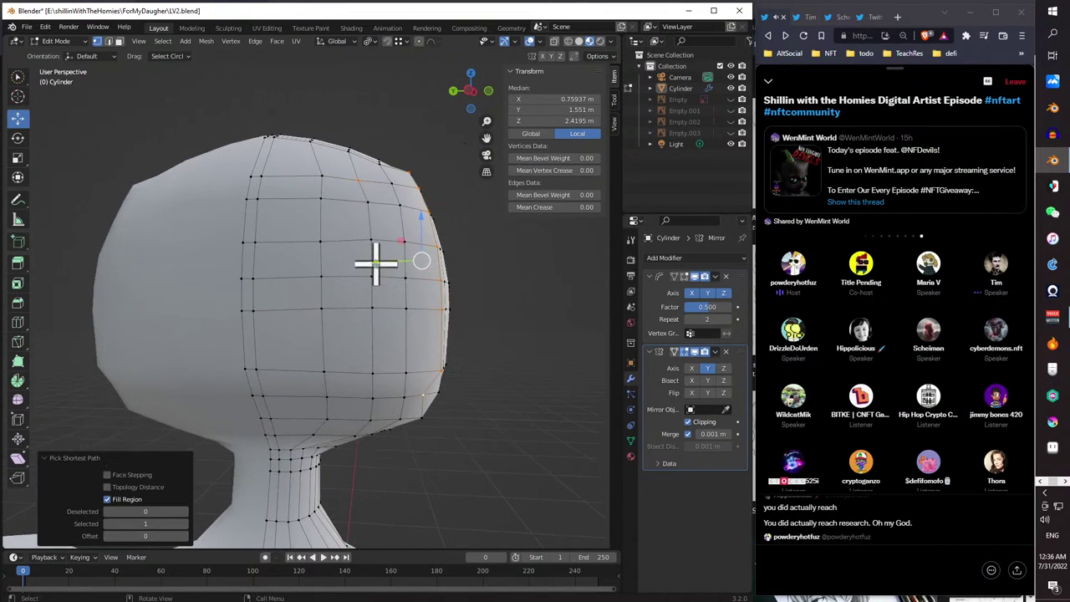
pyautogui.moveTo(377, 263)
pyautogui.mouseDown()
pyautogui.moveTo(363, 262)
pyautogui.moveTo(362, 276)
pyautogui.mouseUp()
pyautogui.moveTo(363, 276)
pyautogui.mouseDown(button='middle')
pyautogui.moveTo(363, 291)
pyautogui.moveTo(358, 270)
pyautogui.mouseUp(button='middle')
# - Shift the selected head vertex region further along Y to round out the side of the head
pyautogui.press('g')
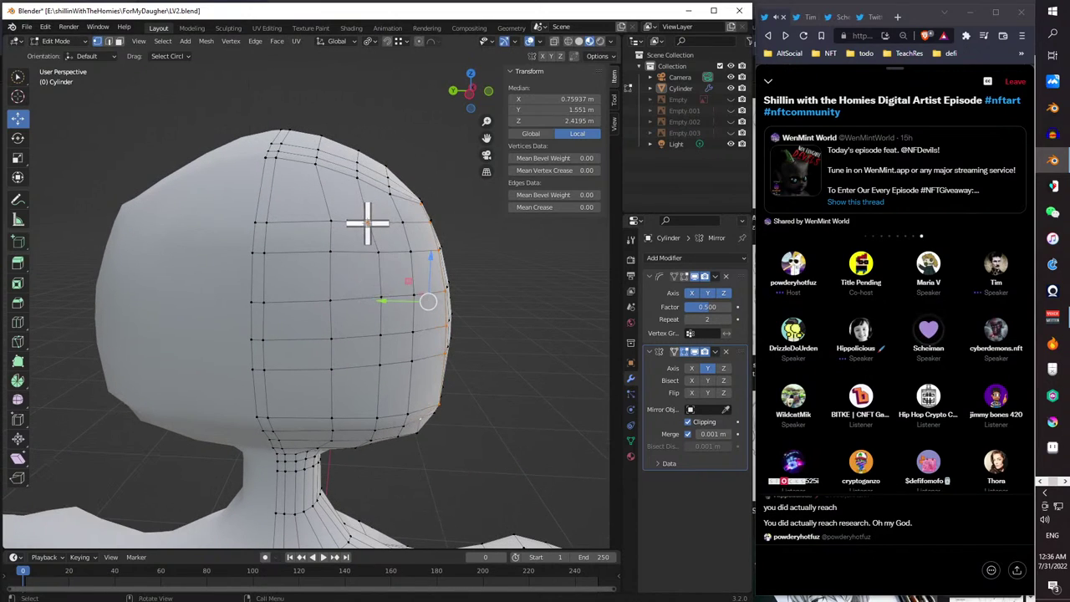
pyautogui.click(368, 223)
pyautogui.moveTo(395, 310); pyautogui.dragTo(389, 306)
pyautogui.moveTo(390, 306); pyautogui.dragTo(402, 388, button='middle')
# - Move a single lower-cheek vertex, constrained to one axis, into a cleaner curve
pyautogui.click(387, 383)
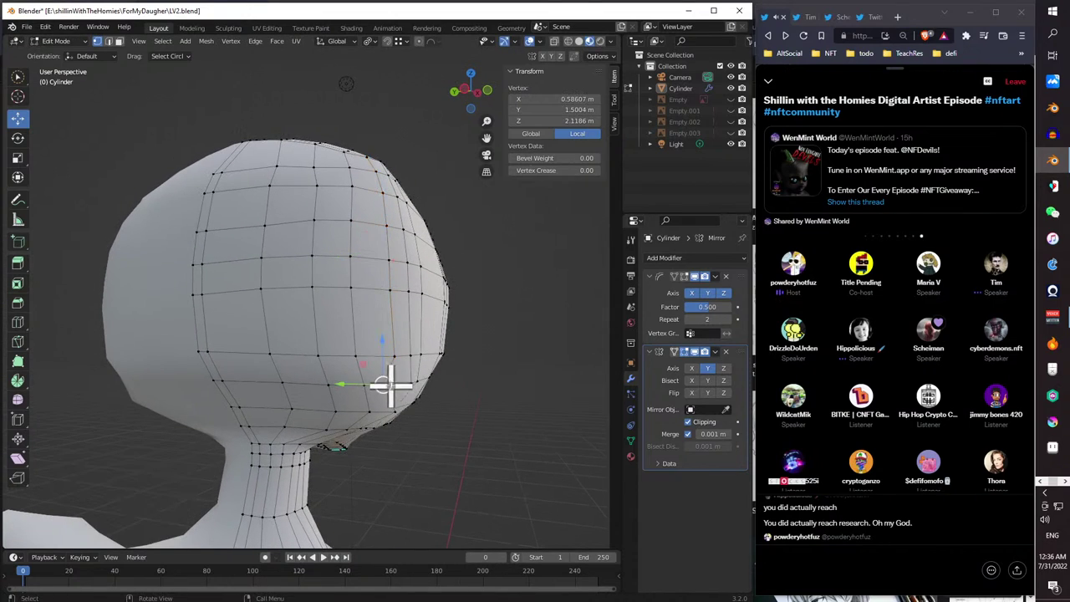
pyautogui.press('g')
pyautogui.press('x')
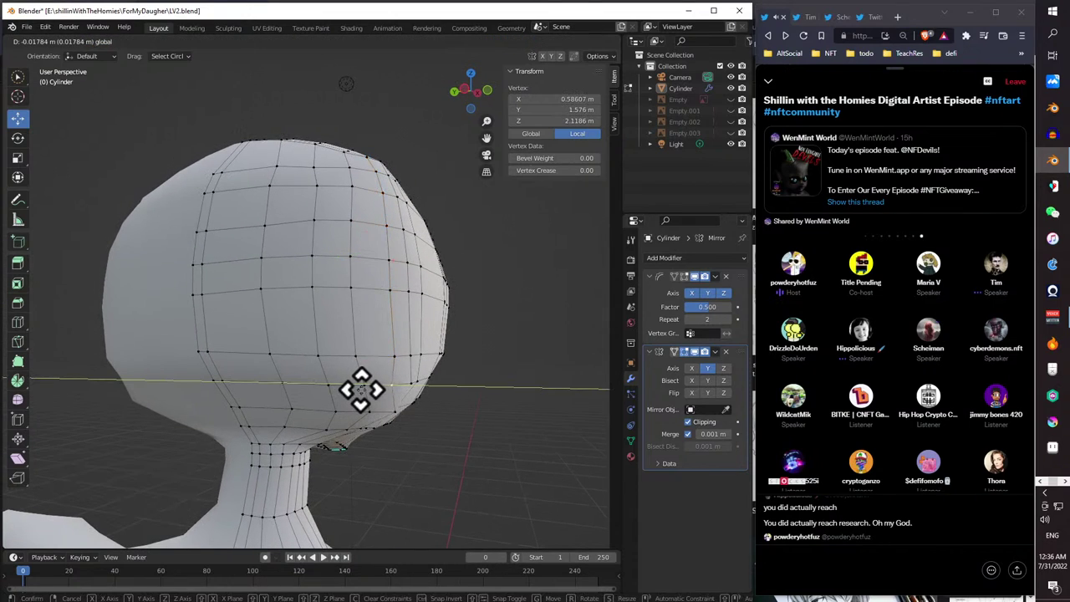
pyautogui.click(361, 387)
# - Move a nearby jaw vertex with an axis-constrained grab, leaving the latest shift at 0.030302 m
pyautogui.moveTo(362, 387); pyautogui.dragTo(386, 370, button='middle')
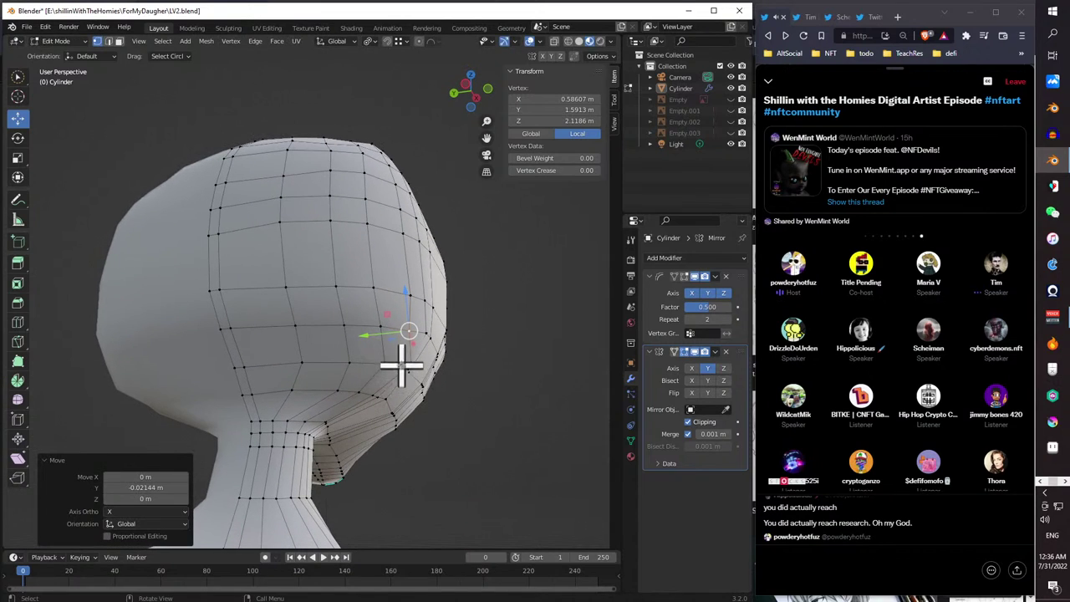
pyautogui.click(398, 365)
pyautogui.press('g')
pyautogui.press('x')
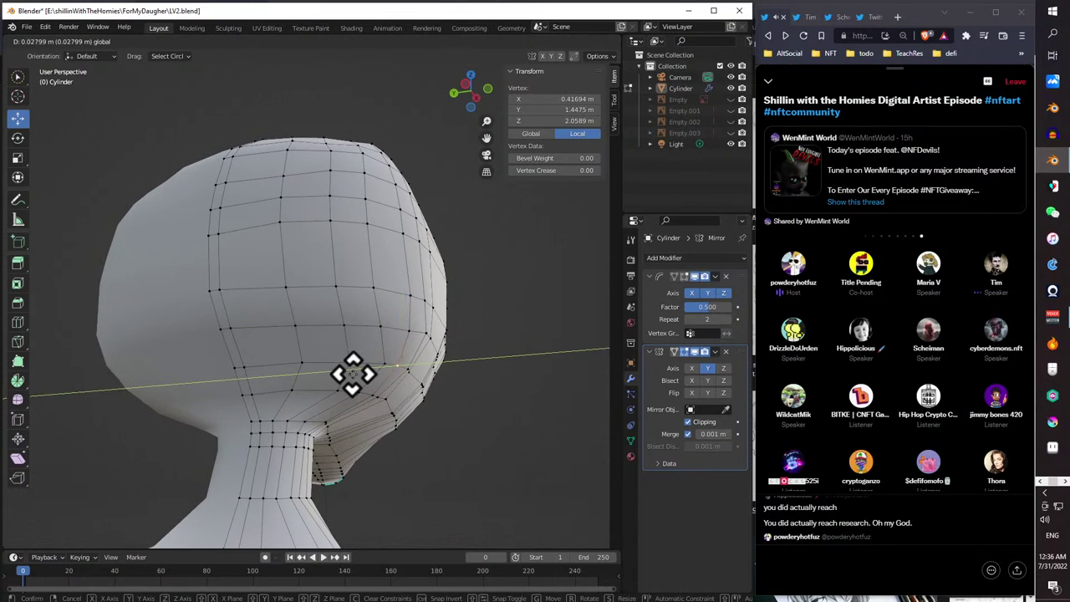
pyautogui.click(354, 373)
pyautogui.moveTo(355, 373); pyautogui.dragTo(995, 389, button='middle')
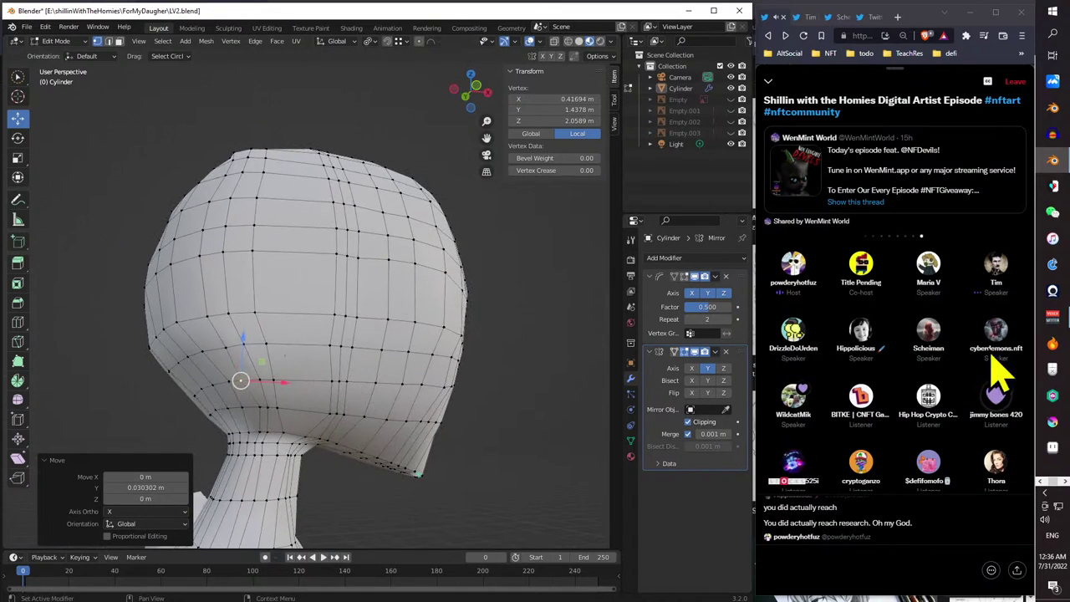
pyautogui.hotkey('alt', 'Tab')
pyautogui.hotkey('alt', 'Tab')
pyautogui.hotkey('alt', 'Tab')
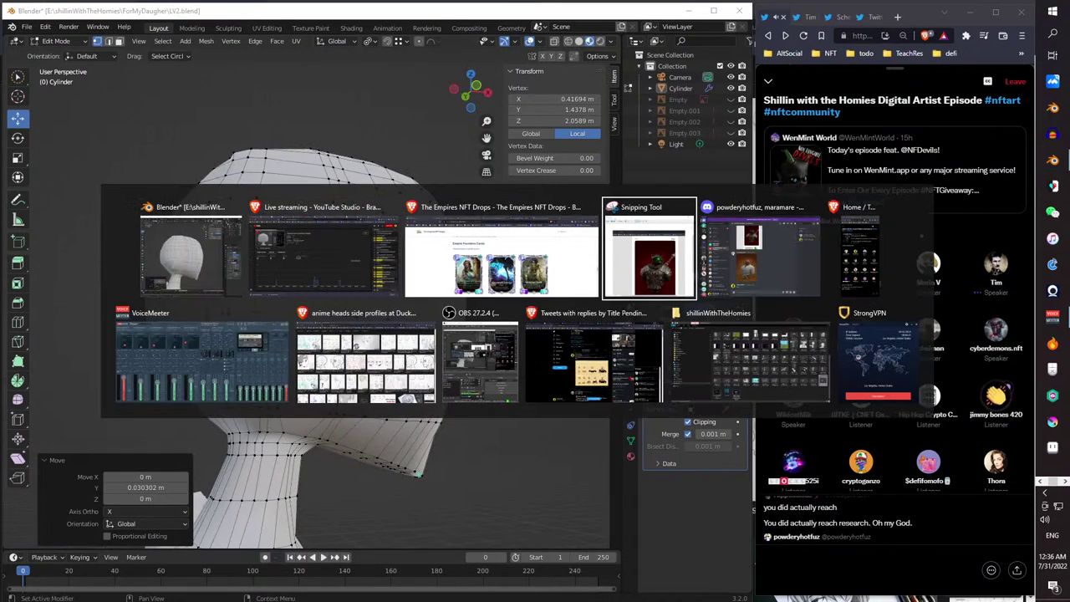
pyautogui.hotkey('alt', 'Tab')
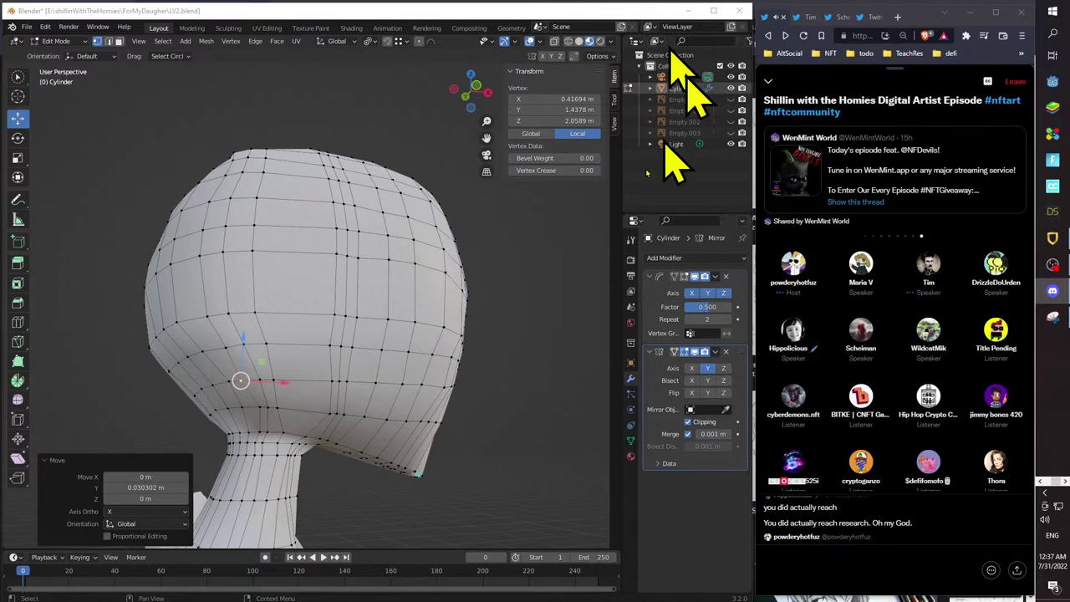
# - From a front view, grab and reposition a cheek vertex beneath the drawn-on eyes
pyautogui.moveTo(422, 322)
pyautogui.mouseDown(button='middle')
pyautogui.moveTo(401, 334)
pyautogui.moveTo(263, 343)
pyautogui.moveTo(282, 335)
pyautogui.moveTo(290, 289)
pyautogui.moveTo(306, 306)
pyautogui.mouseUp(button='middle')
pyautogui.click(313, 317)
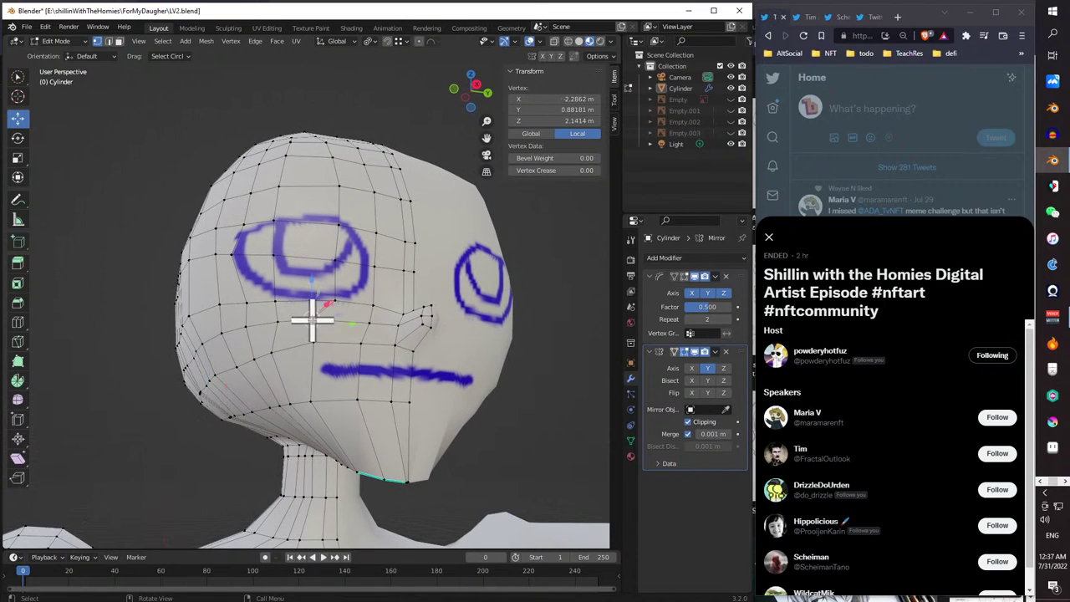
pyautogui.press('g')
pyautogui.click(368, 324)
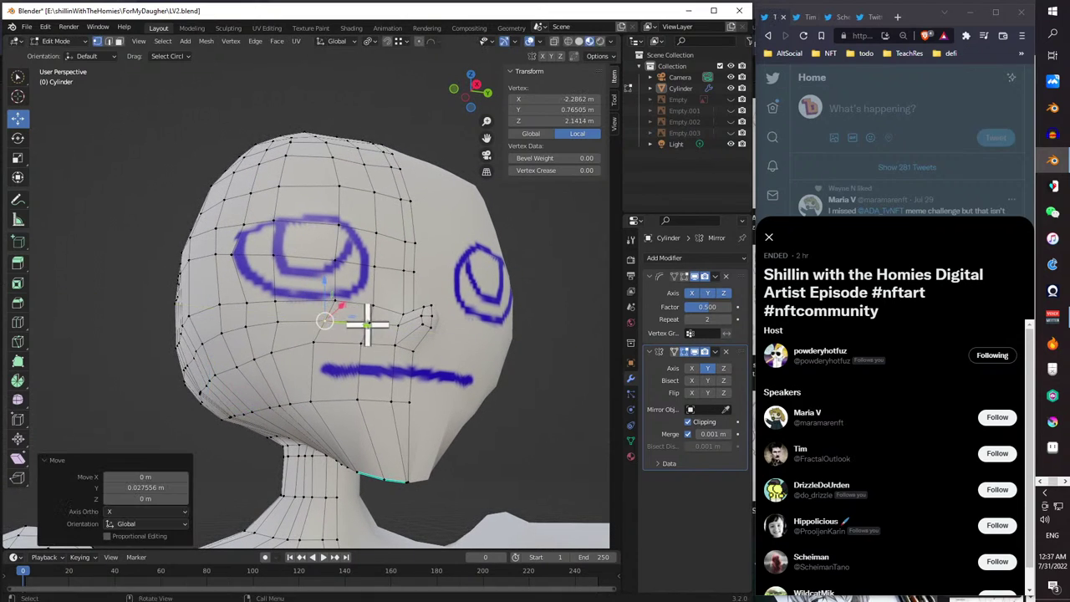
pyautogui.moveTo(370, 327); pyautogui.dragTo(375, 354, button='middle')
# - Move the vertex below the eye along Y by -0.010899 m
pyautogui.click(318, 363)
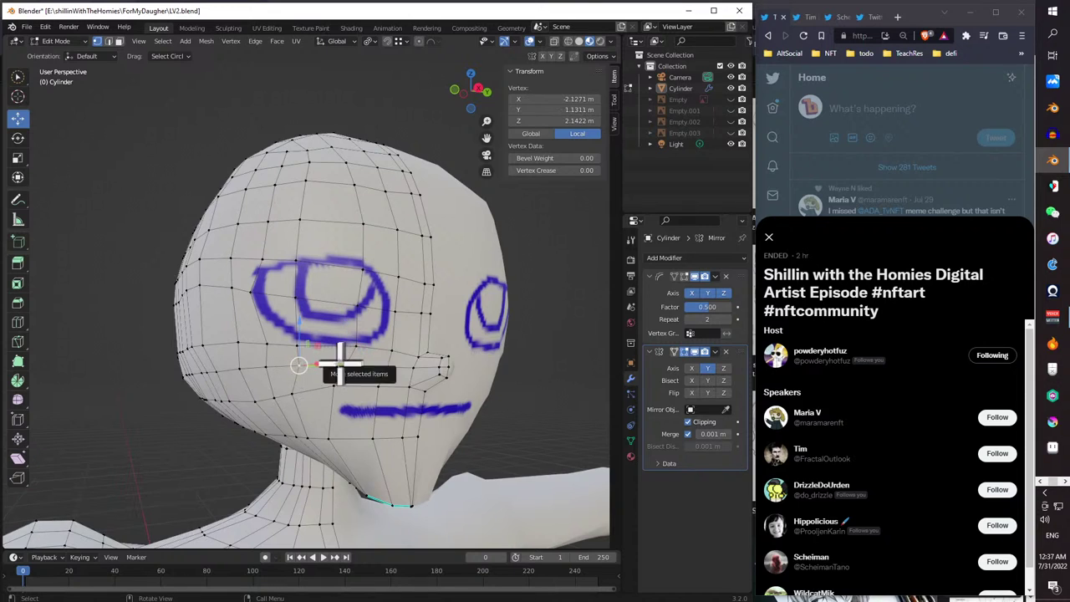
pyautogui.press('g')
pyautogui.press('y')
pyautogui.click(331, 363)
pyautogui.moveTo(418, 365); pyautogui.dragTo(372, 365, button='middle')
# - Zoom in and out to check the whole character, staying in Edit Mode
pyautogui.scroll(3, 346, 377)
pyautogui.scroll(-3, 334, 363)
pyautogui.scroll(3, 430, 328)
pyautogui.scroll(-3, 425, 318)
pyautogui.hotkey('alt', 'Tab')
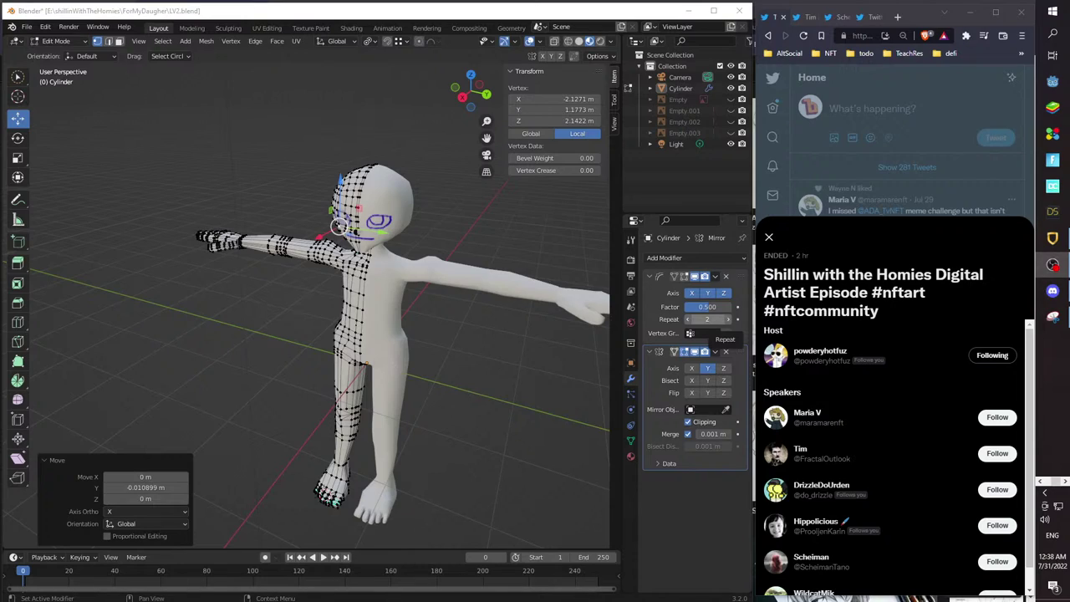
pyautogui.scroll(2, 1053, 251)
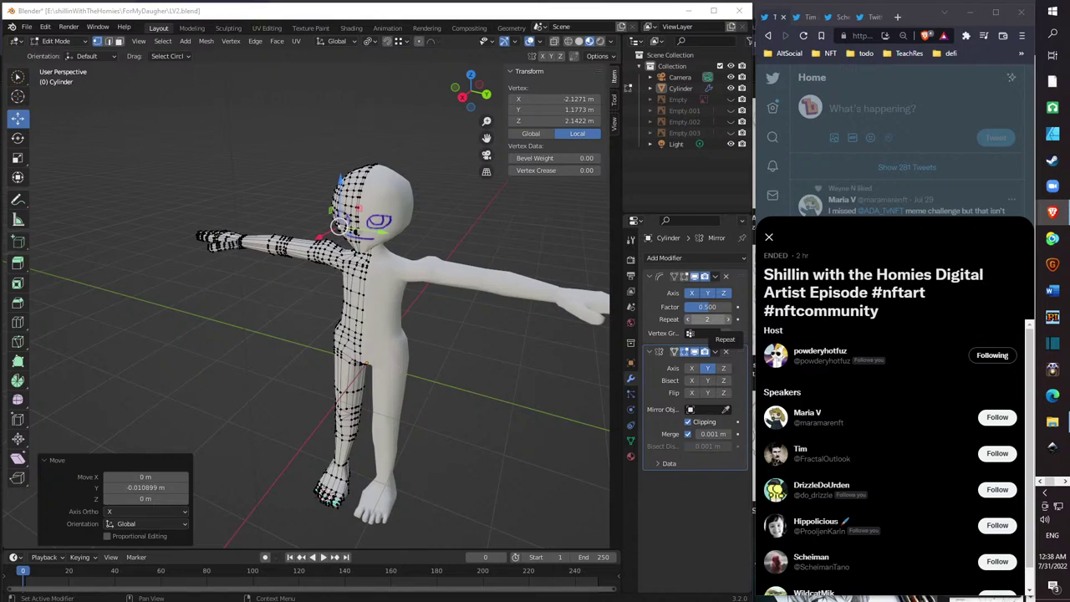
pyautogui.hotkey('alt', 'Tab')
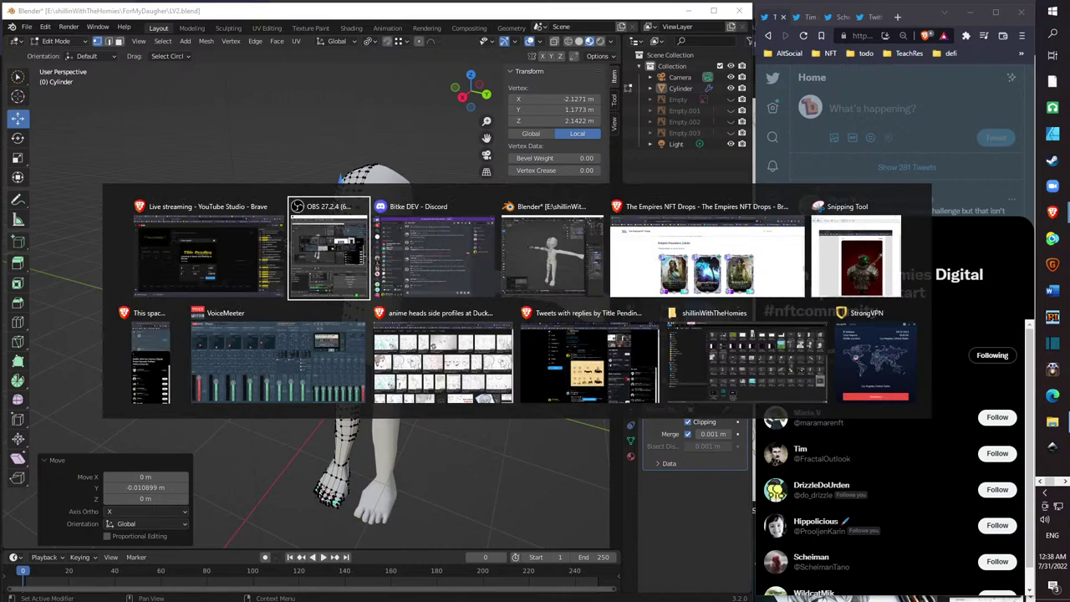